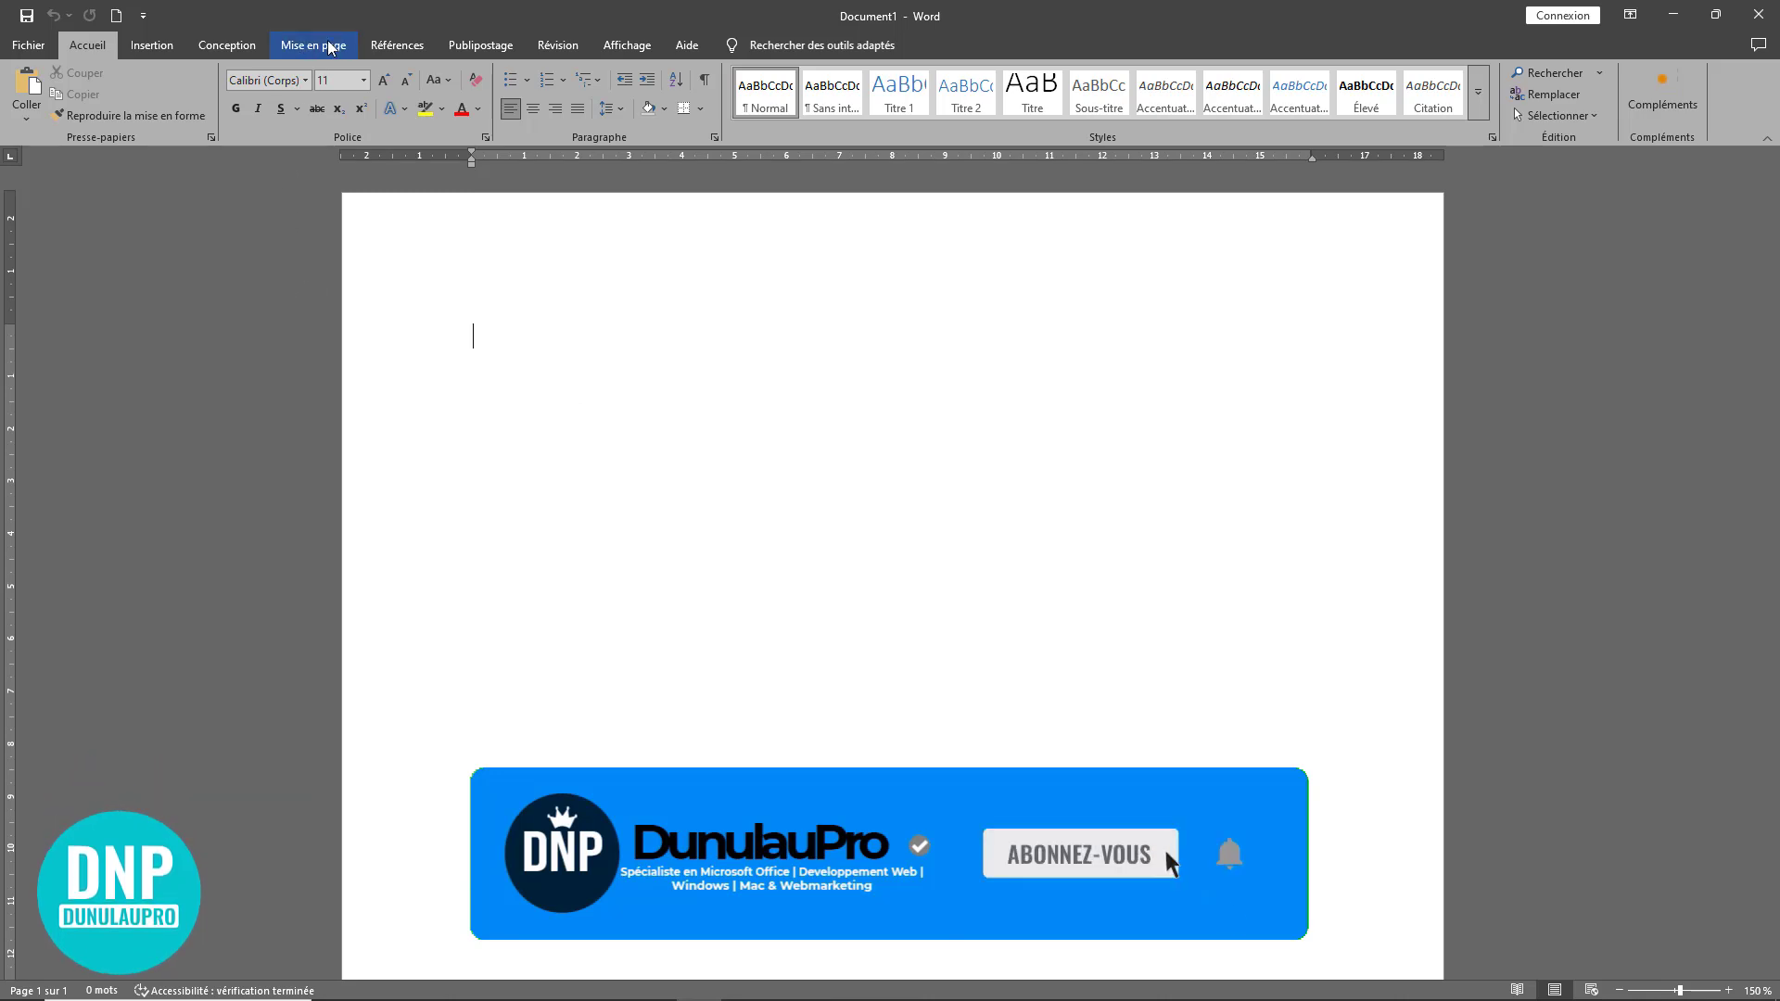
# - In the custom page setup, choose Taille personnalisée as the paper format
pyautogui.click(298, 49)
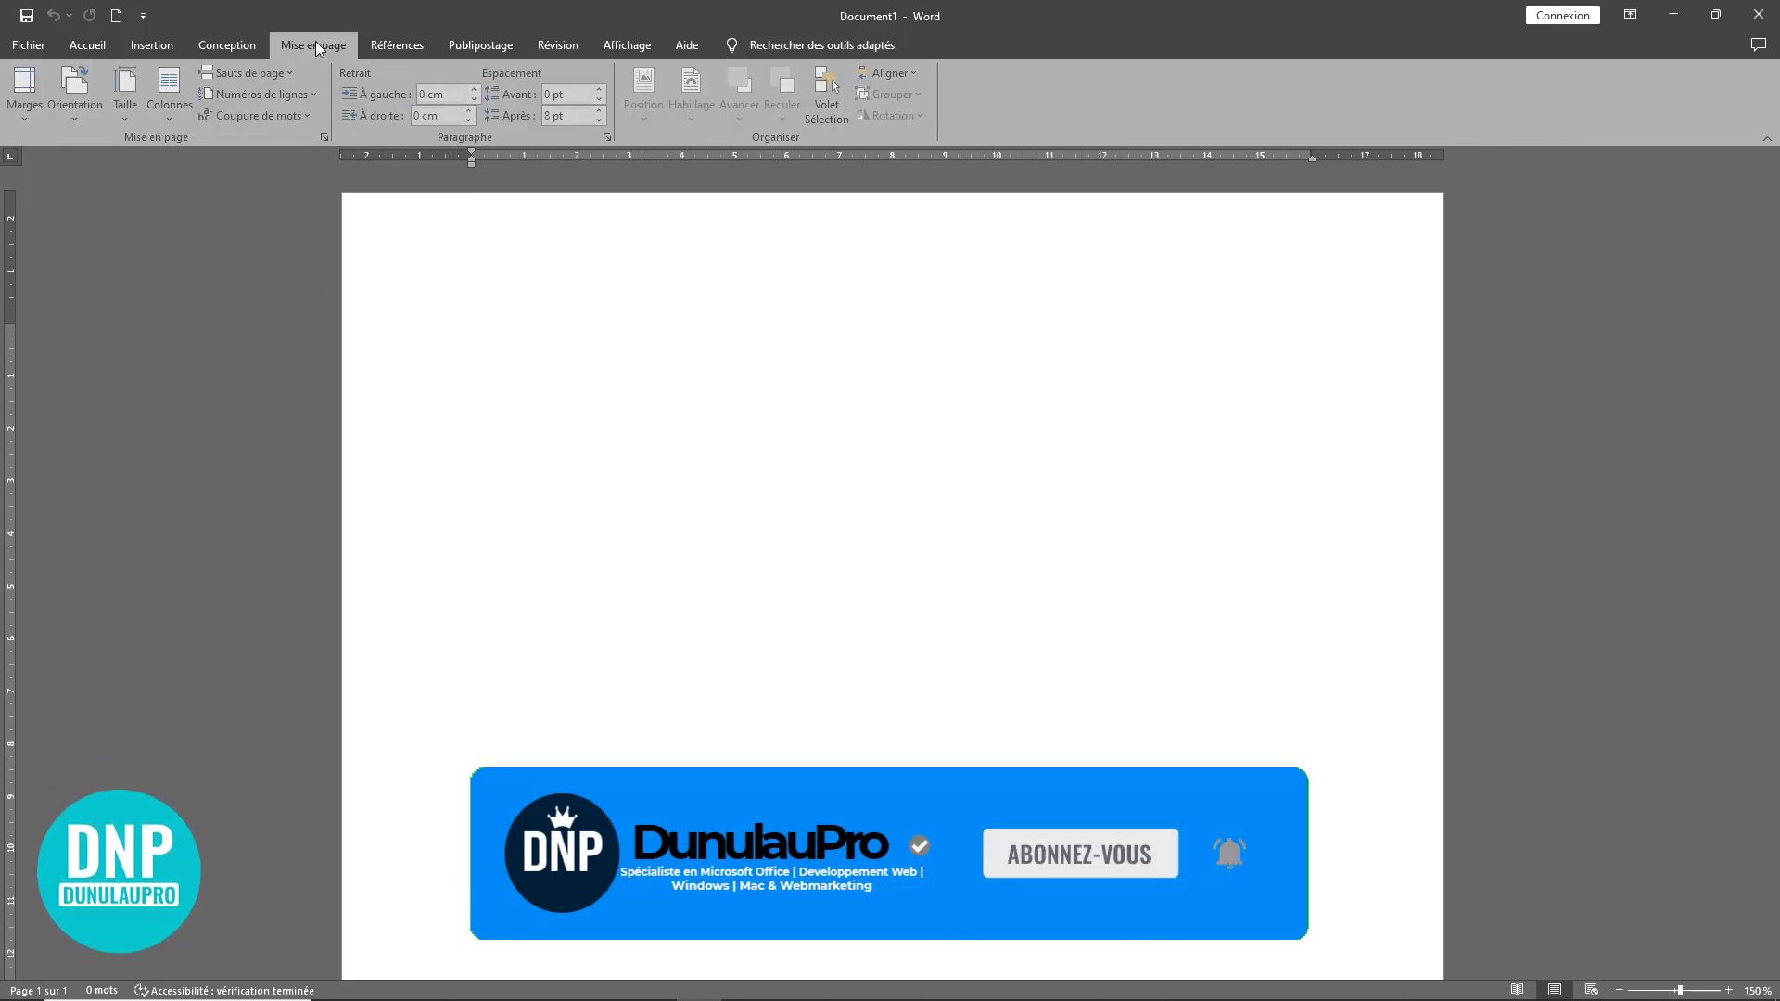
pyautogui.click(25, 115)
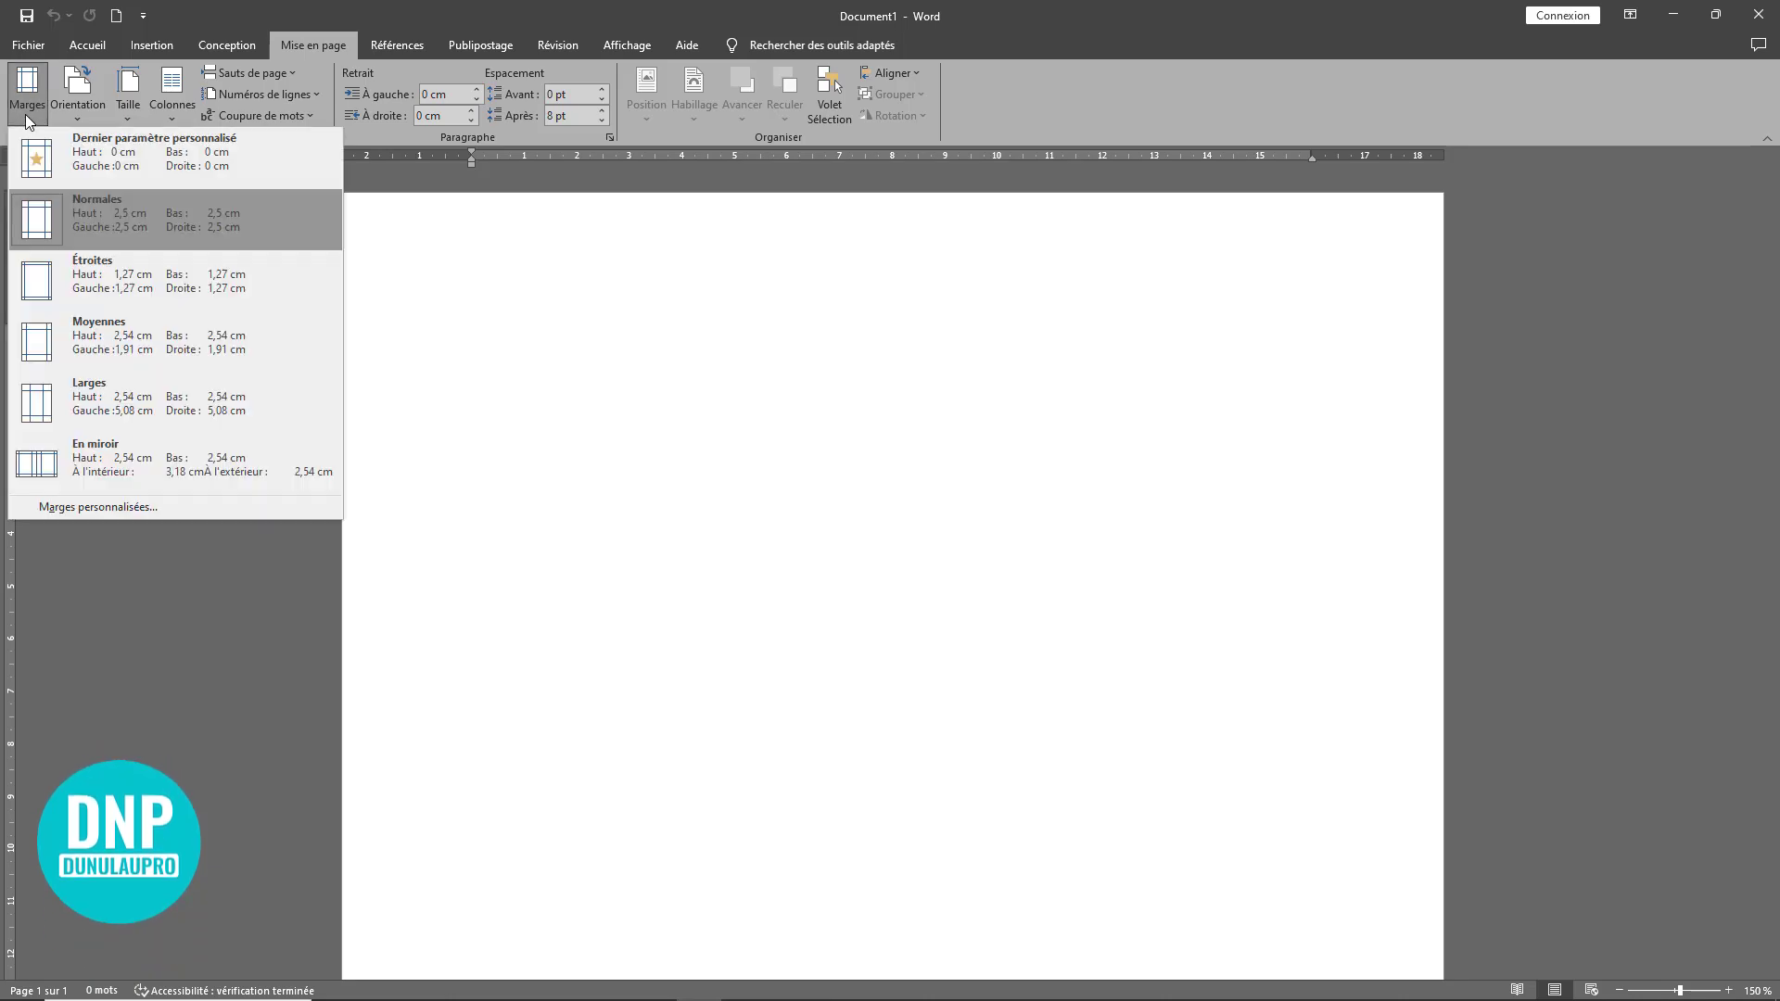
pyautogui.click(107, 507)
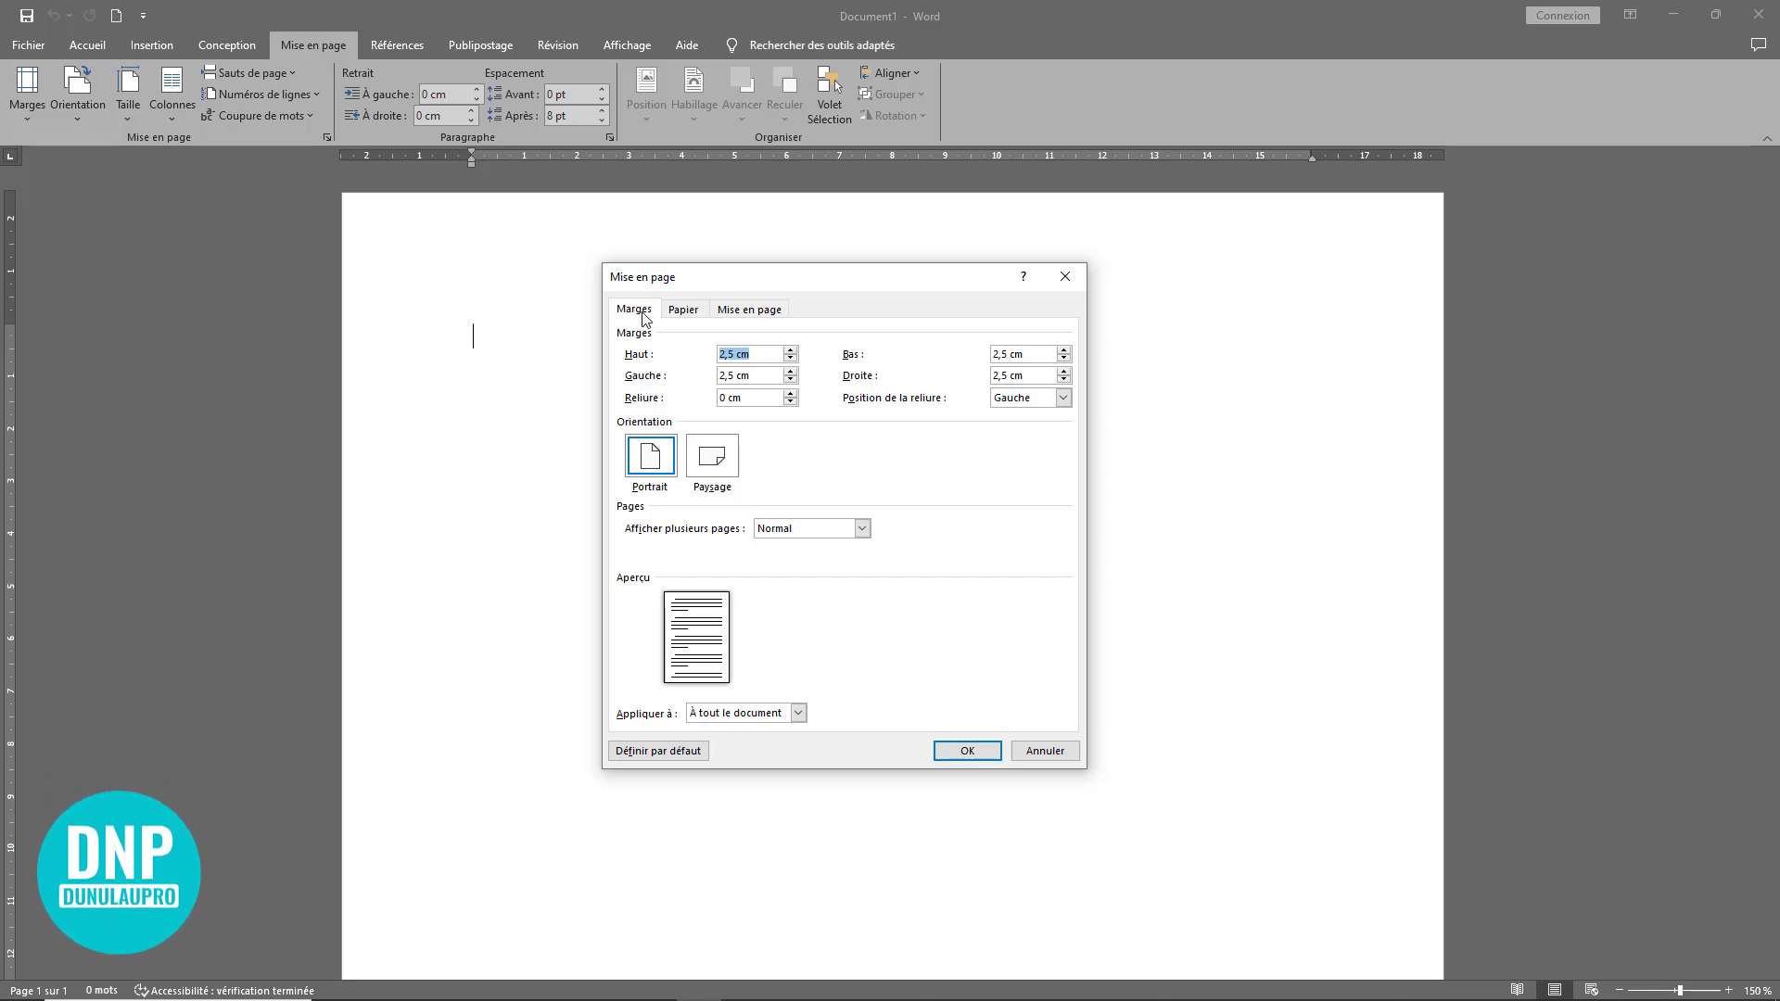
pyautogui.click(682, 312)
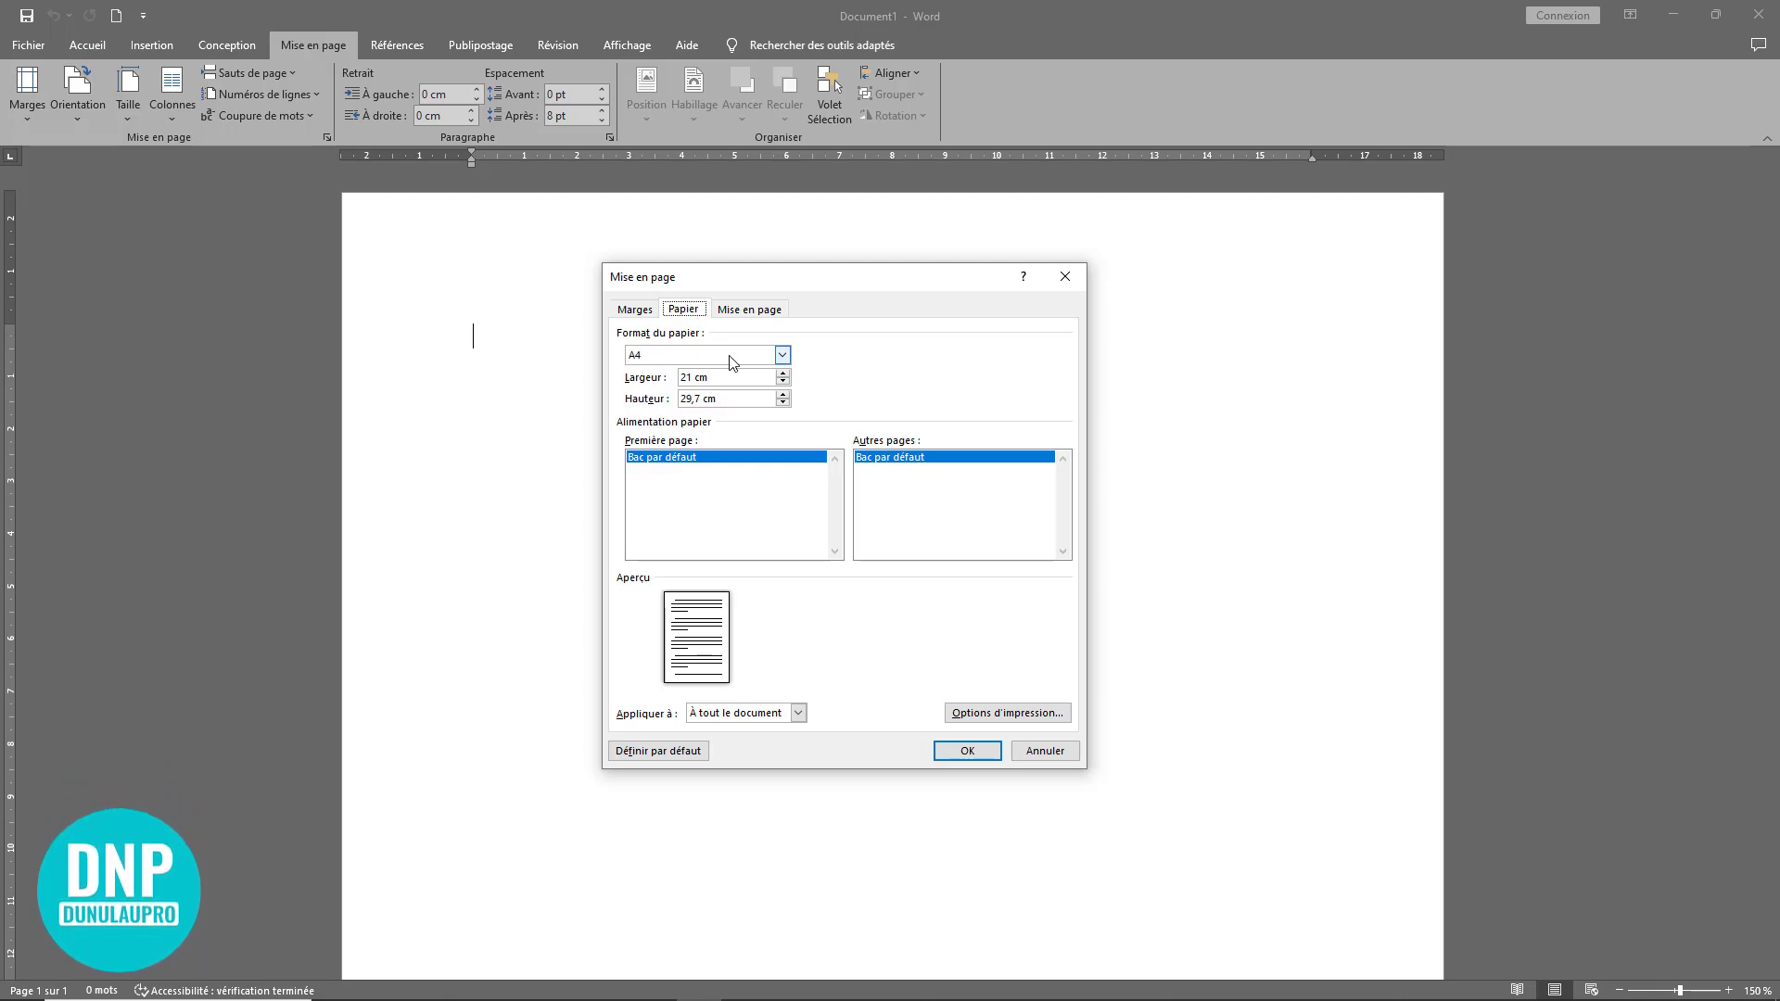
pyautogui.click(784, 357)
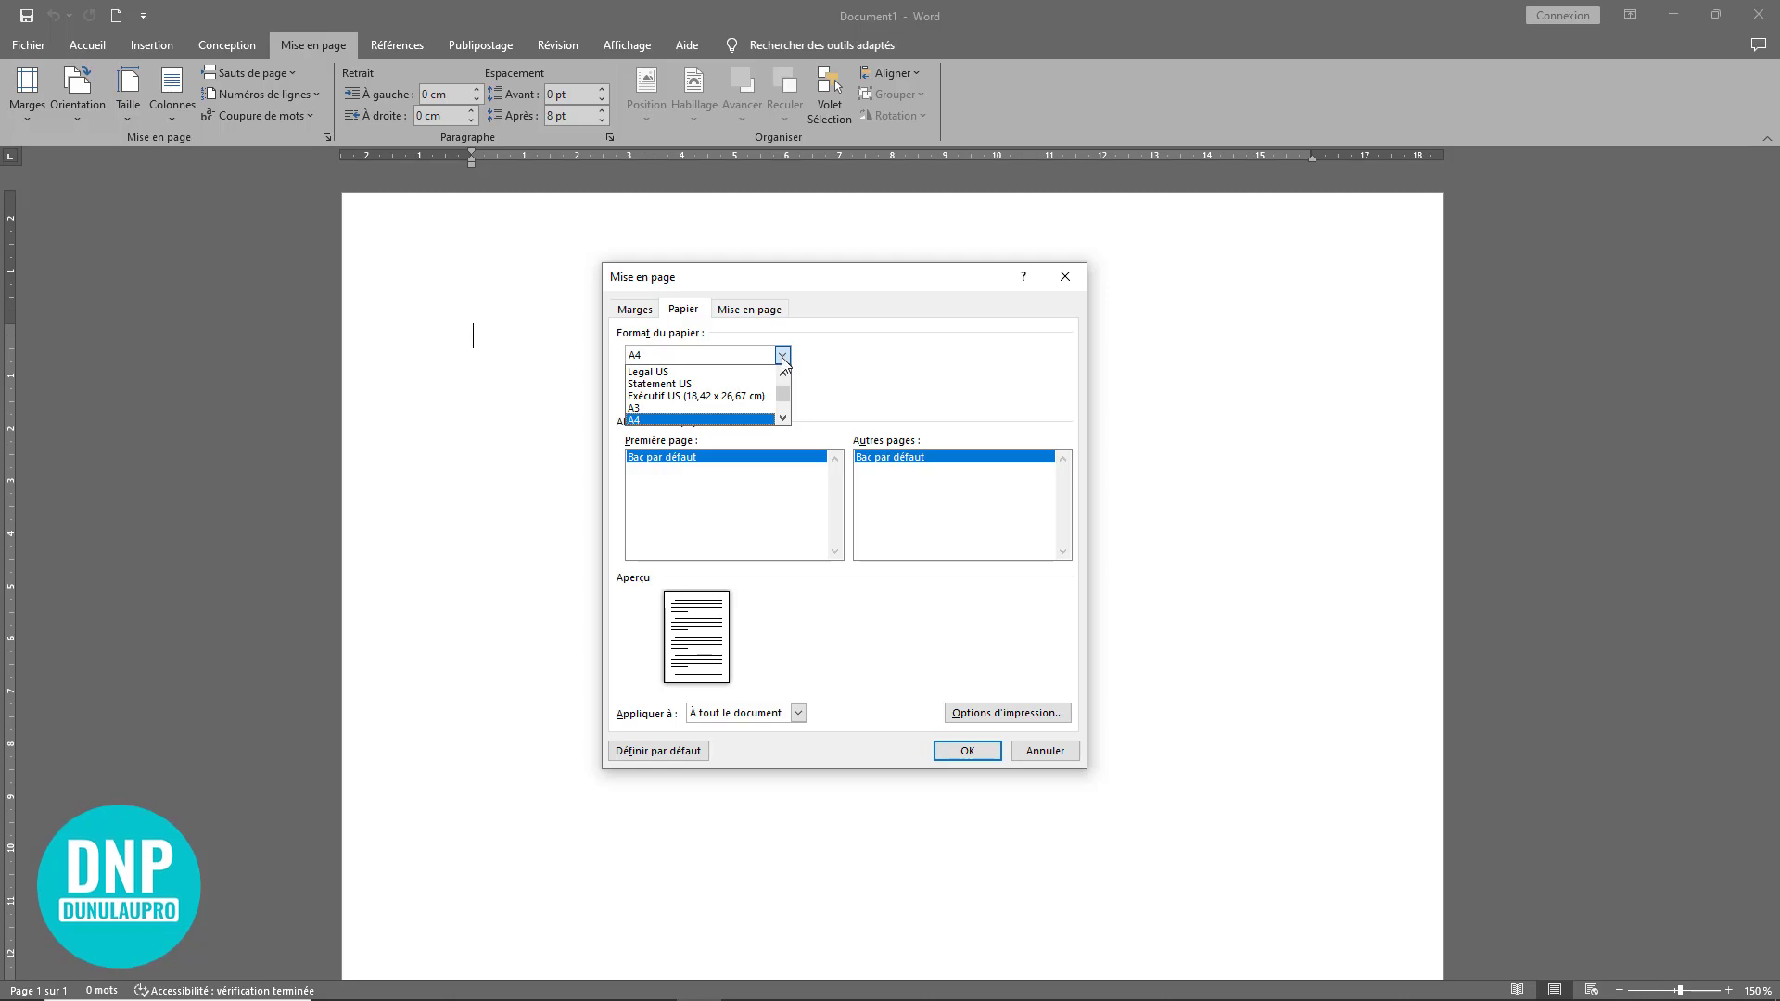
pyautogui.click(784, 419)
pyautogui.click(784, 419)
pyautogui.click(783, 419)
pyautogui.click(783, 419)
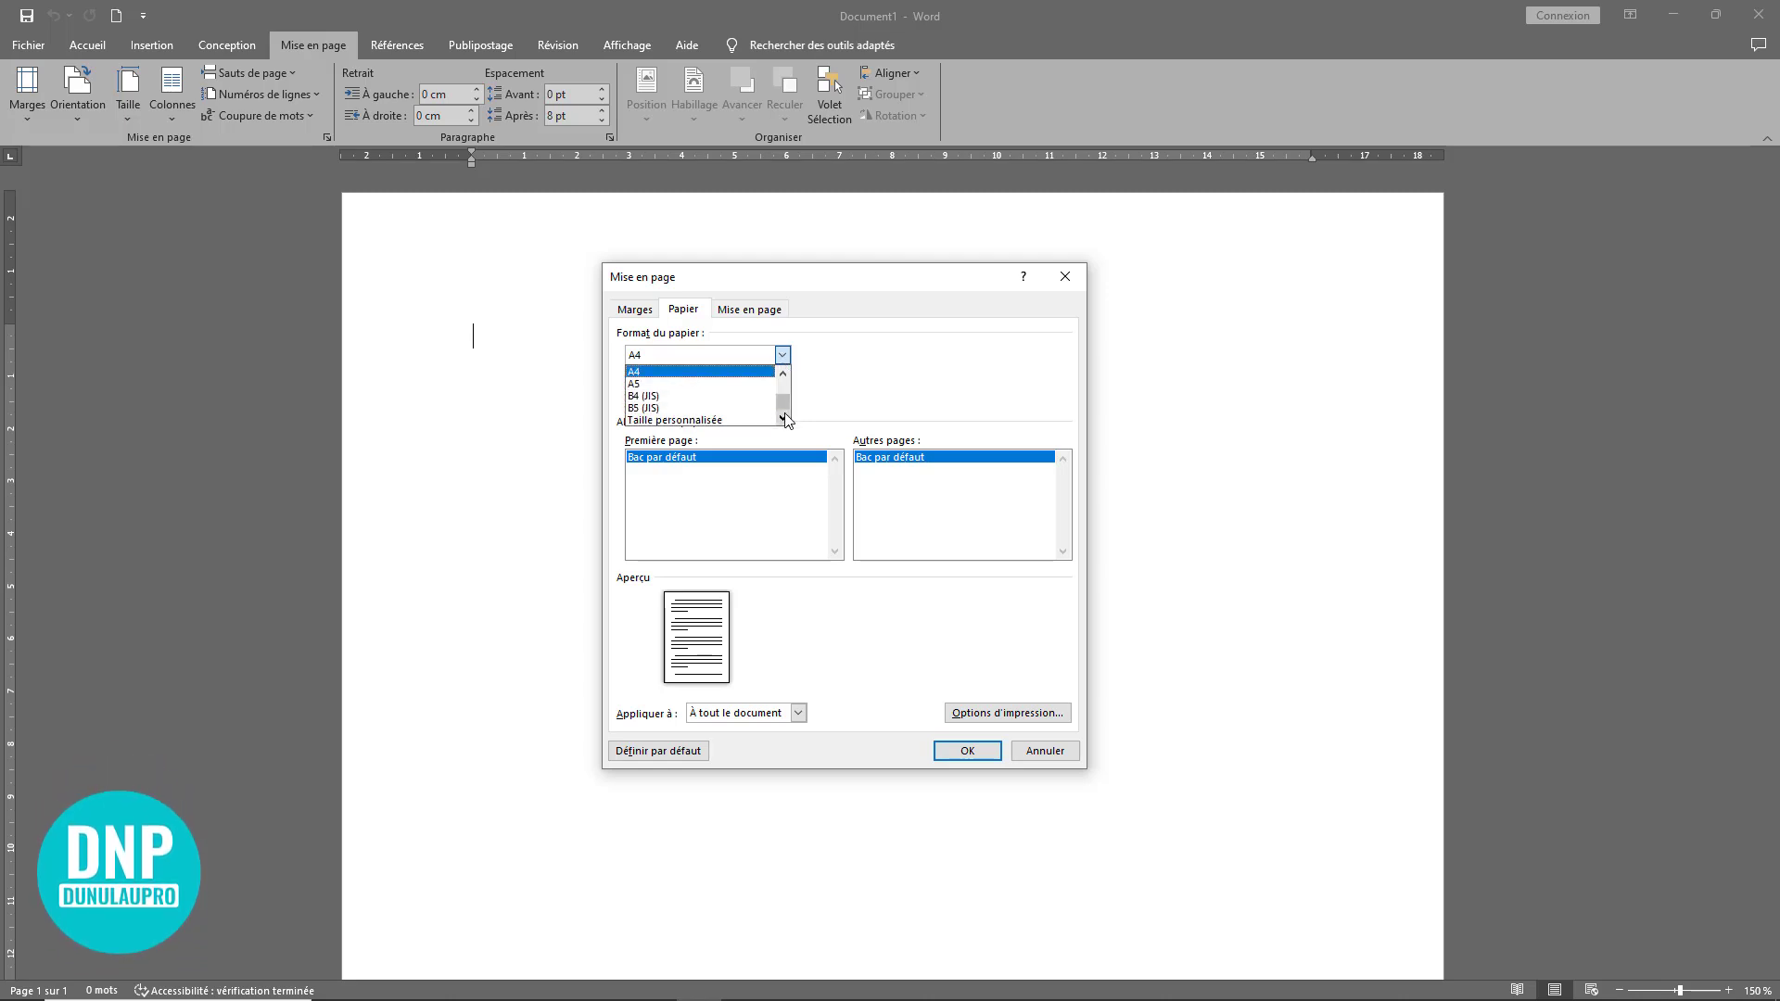
pyautogui.click(720, 420)
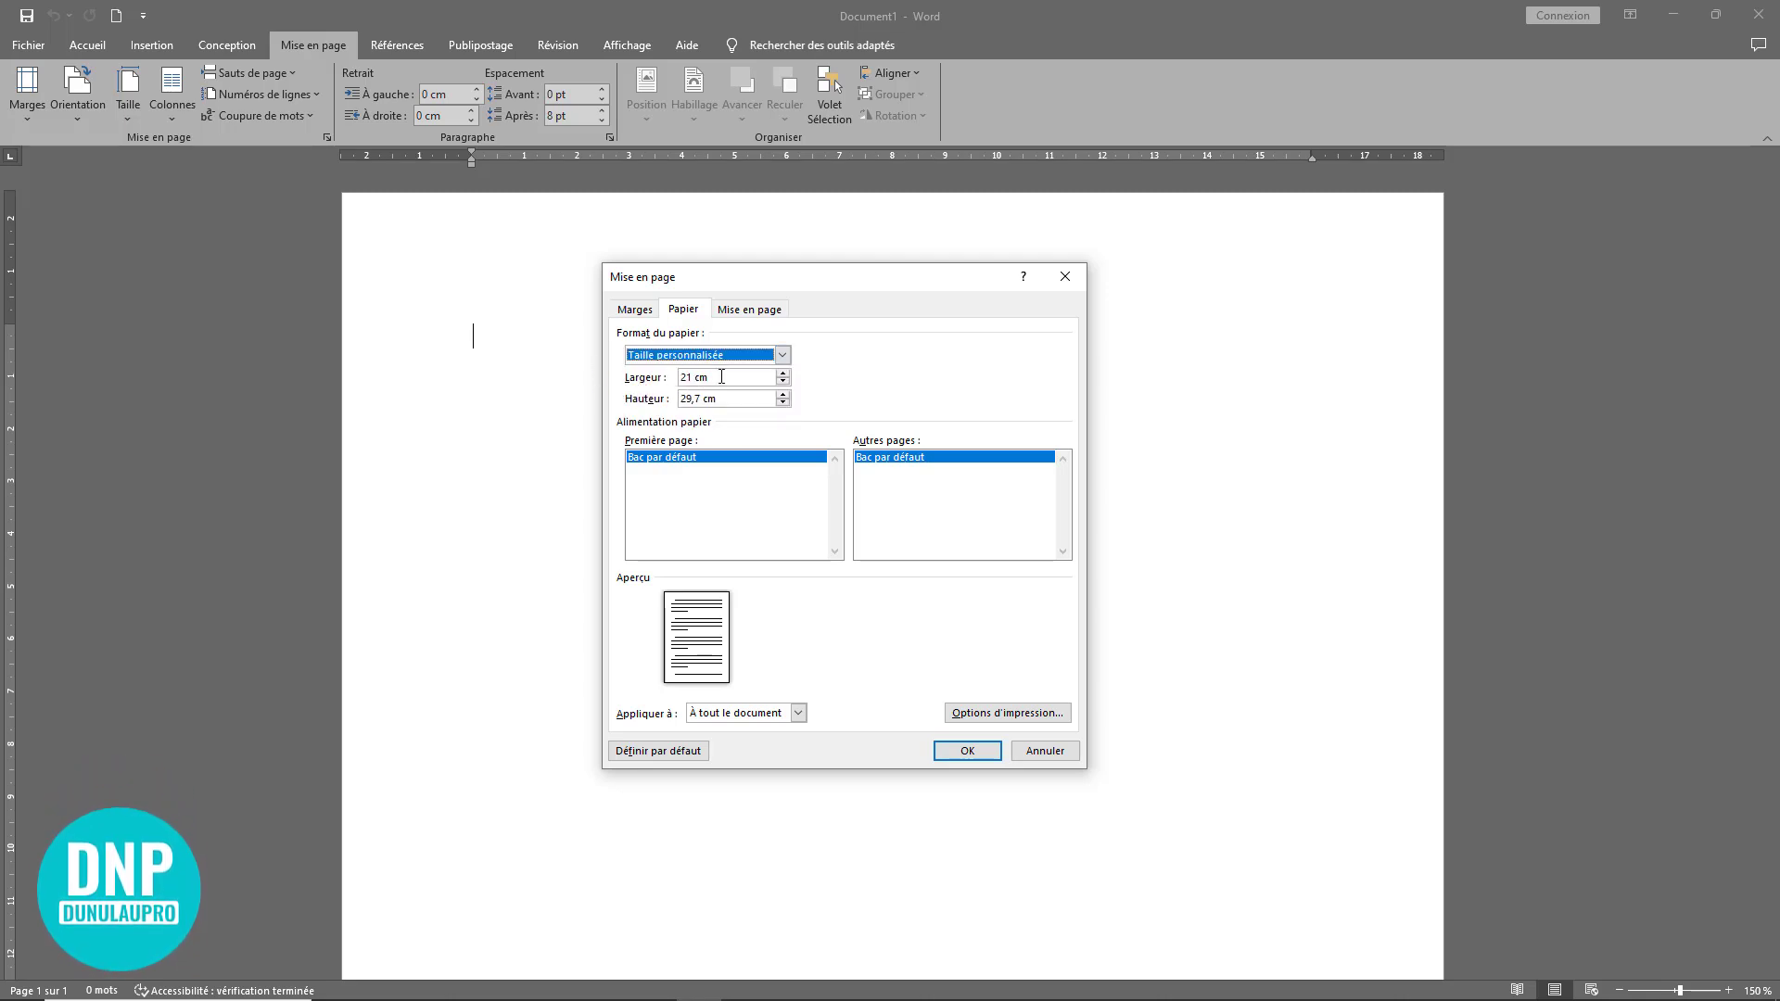
# - Set both the paper width and height to 15 cm
pyautogui.moveTo(721, 378); pyautogui.dragTo(660, 377)
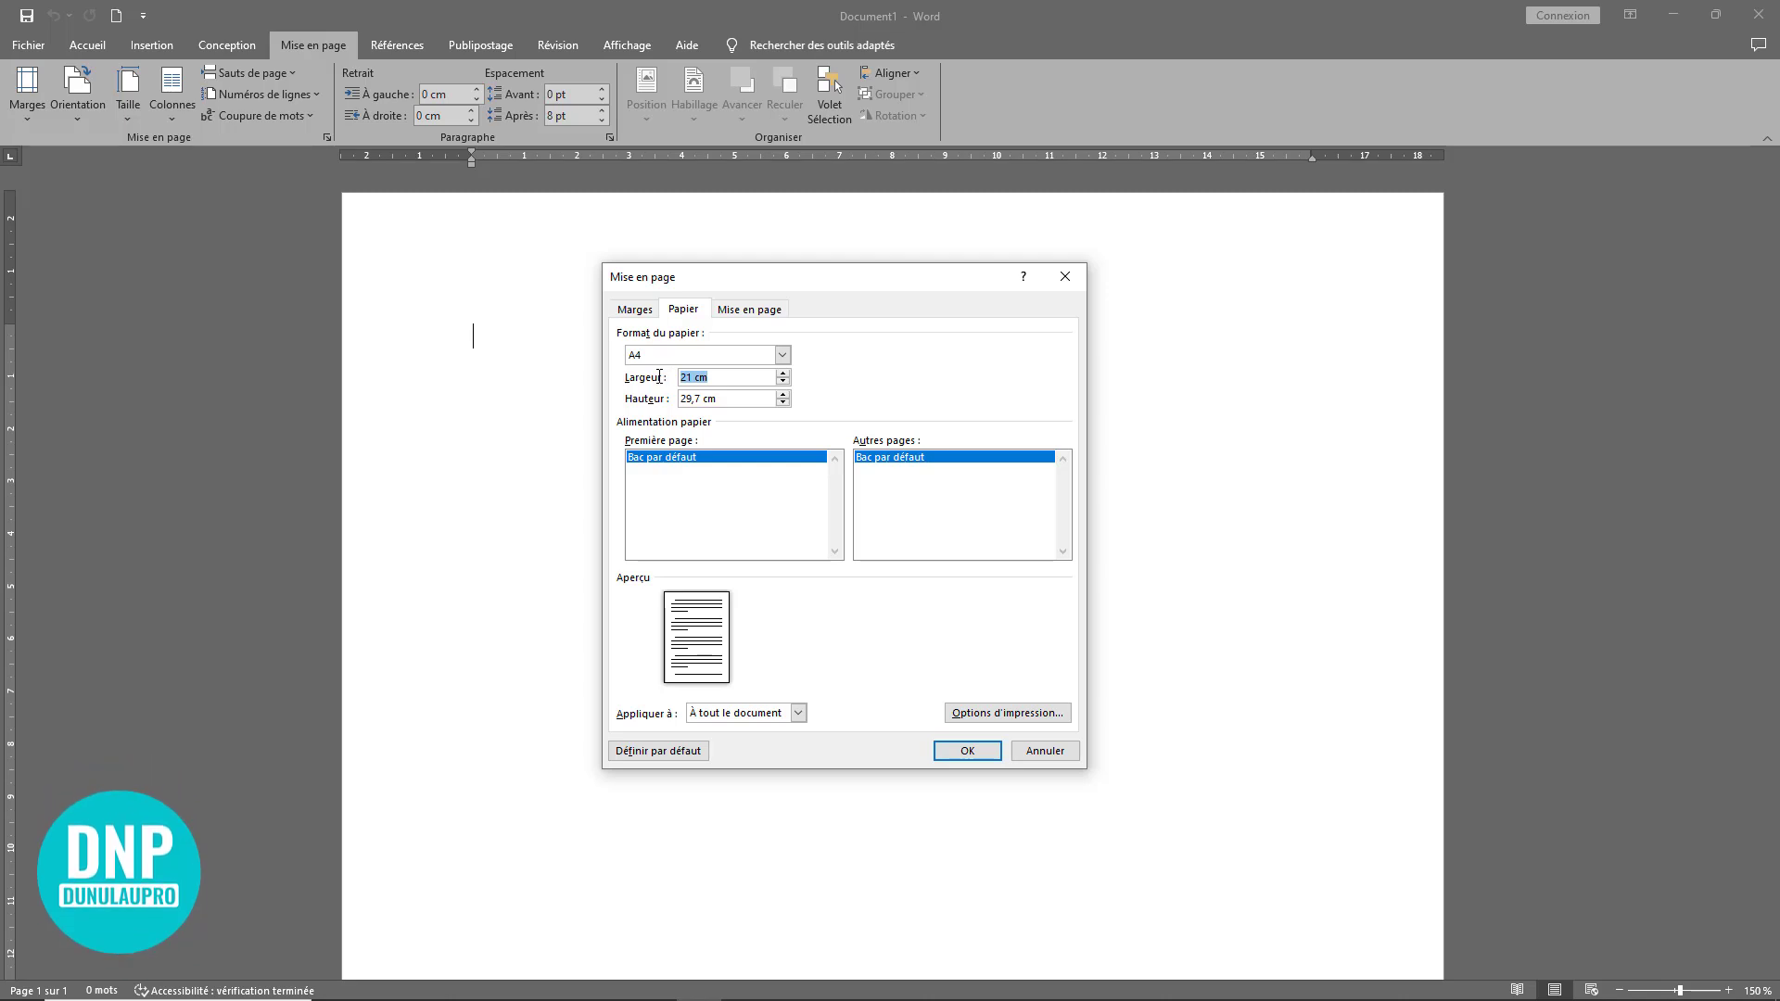
pyautogui.write('15')
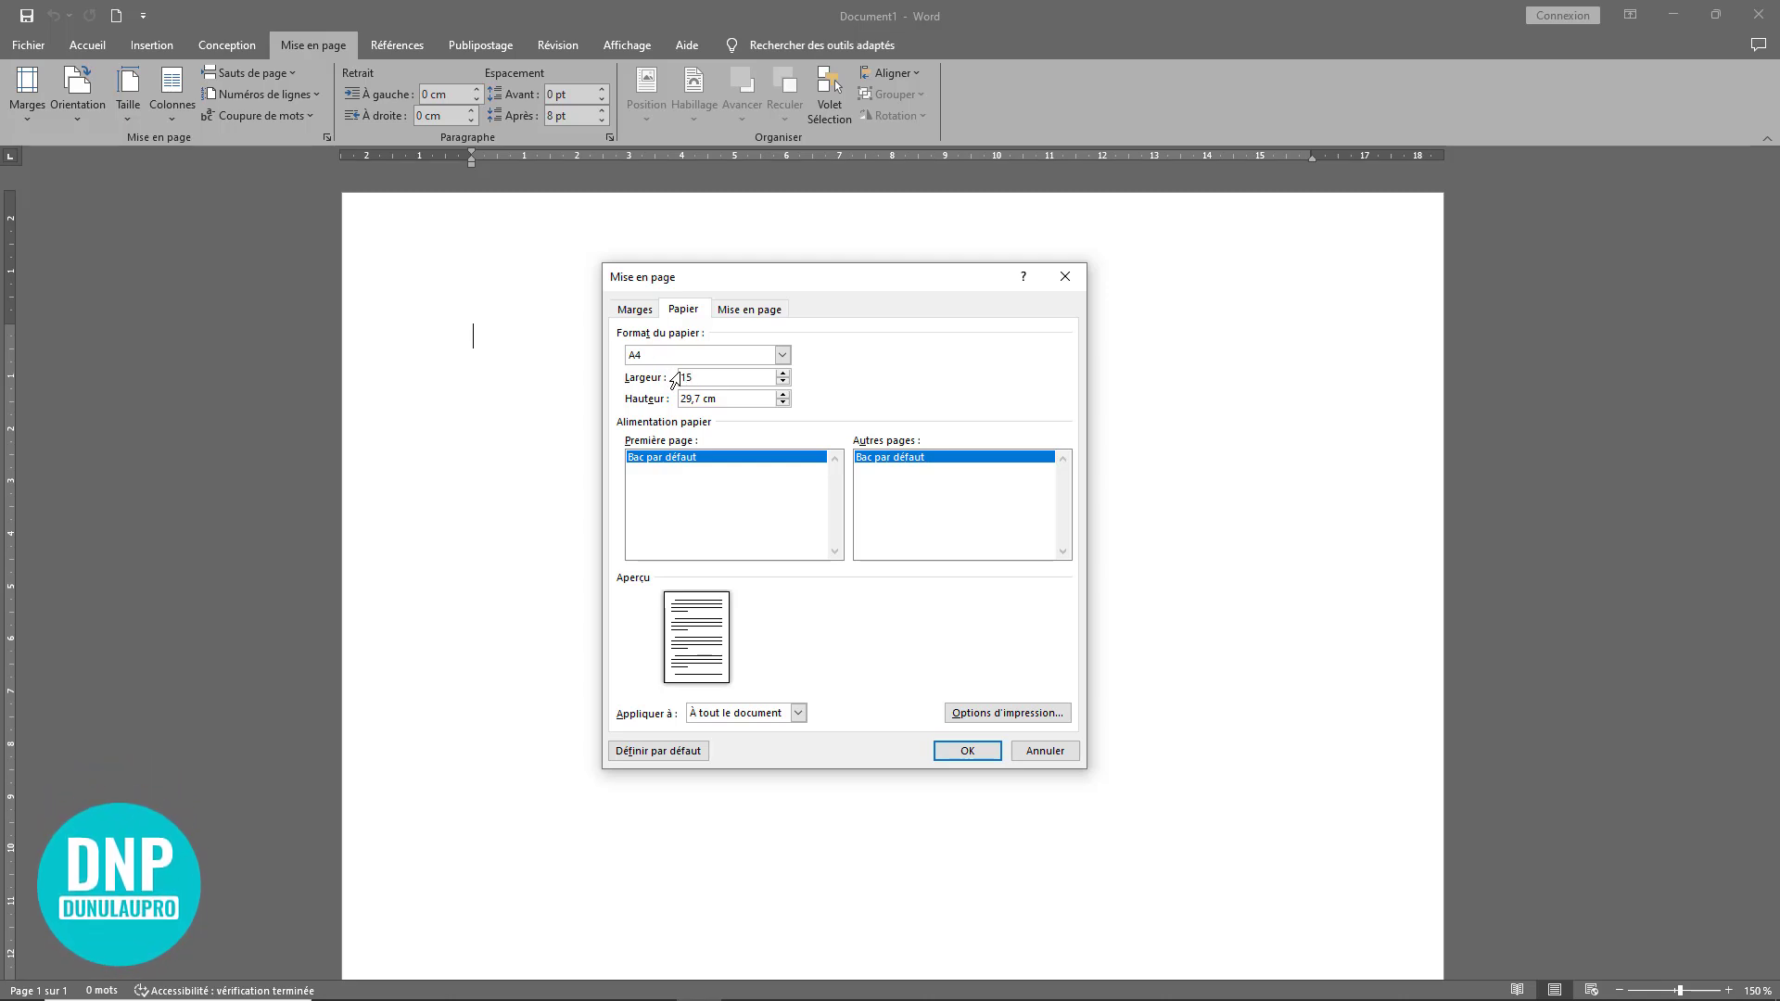
pyautogui.press('Tab')
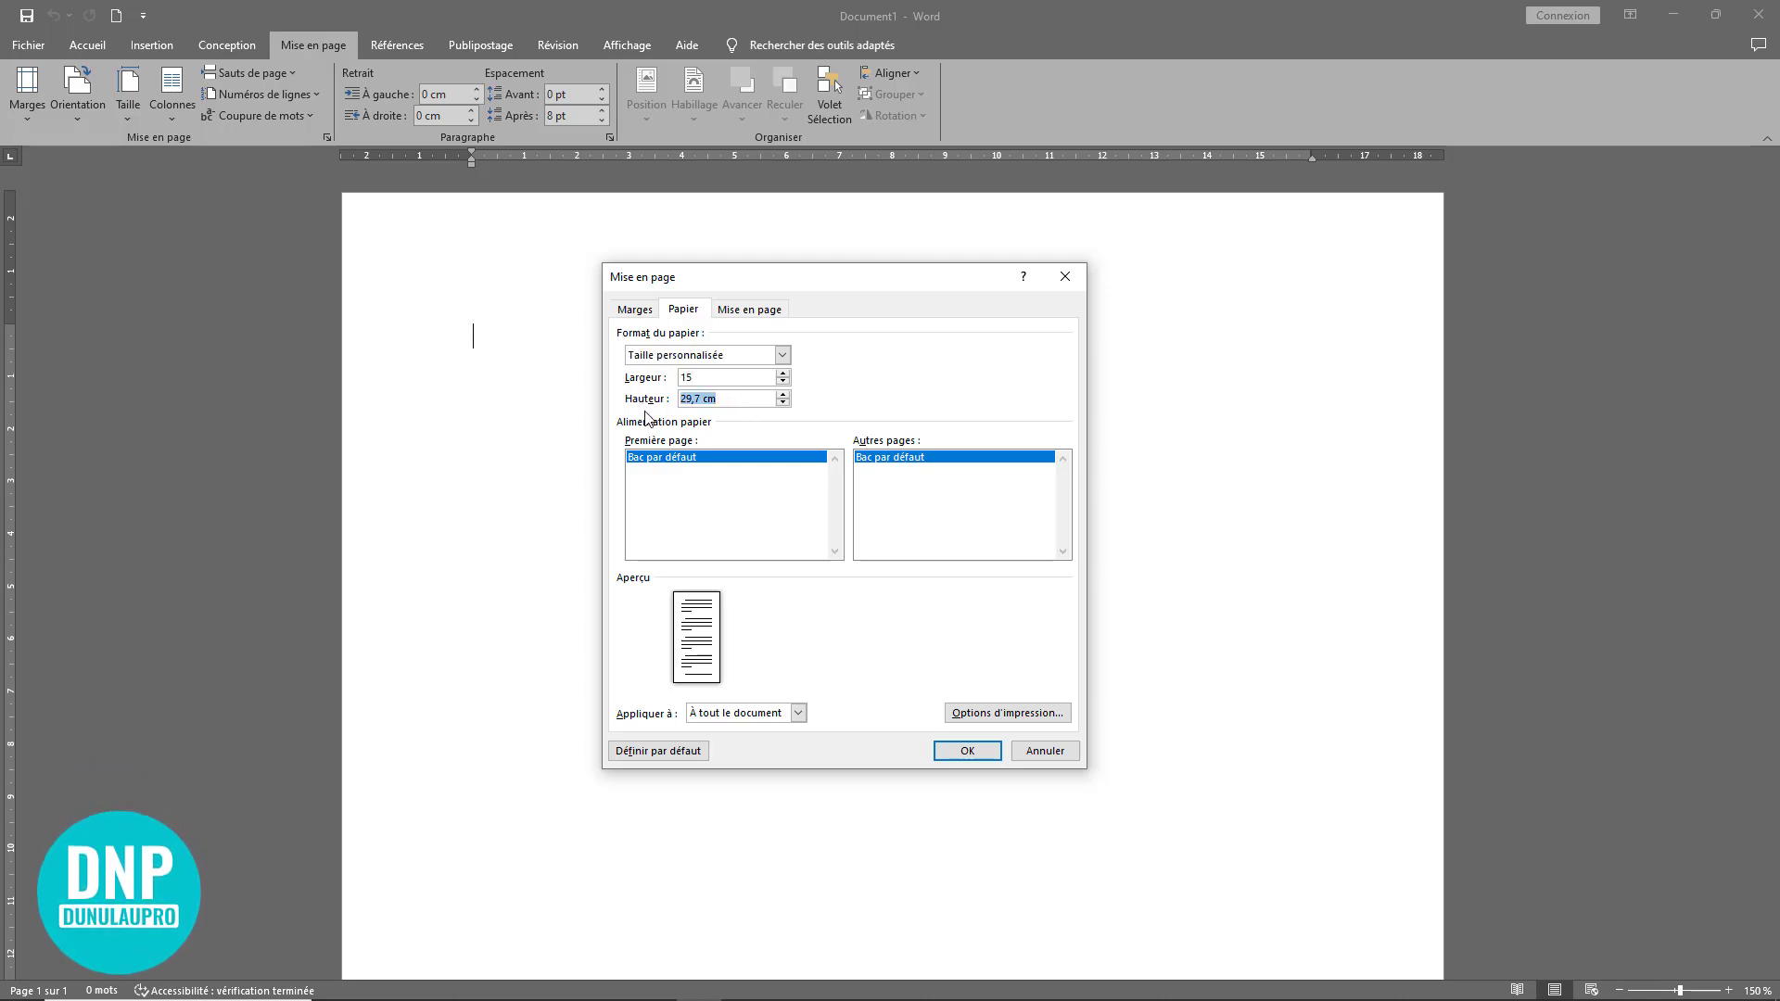
pyautogui.write('15')
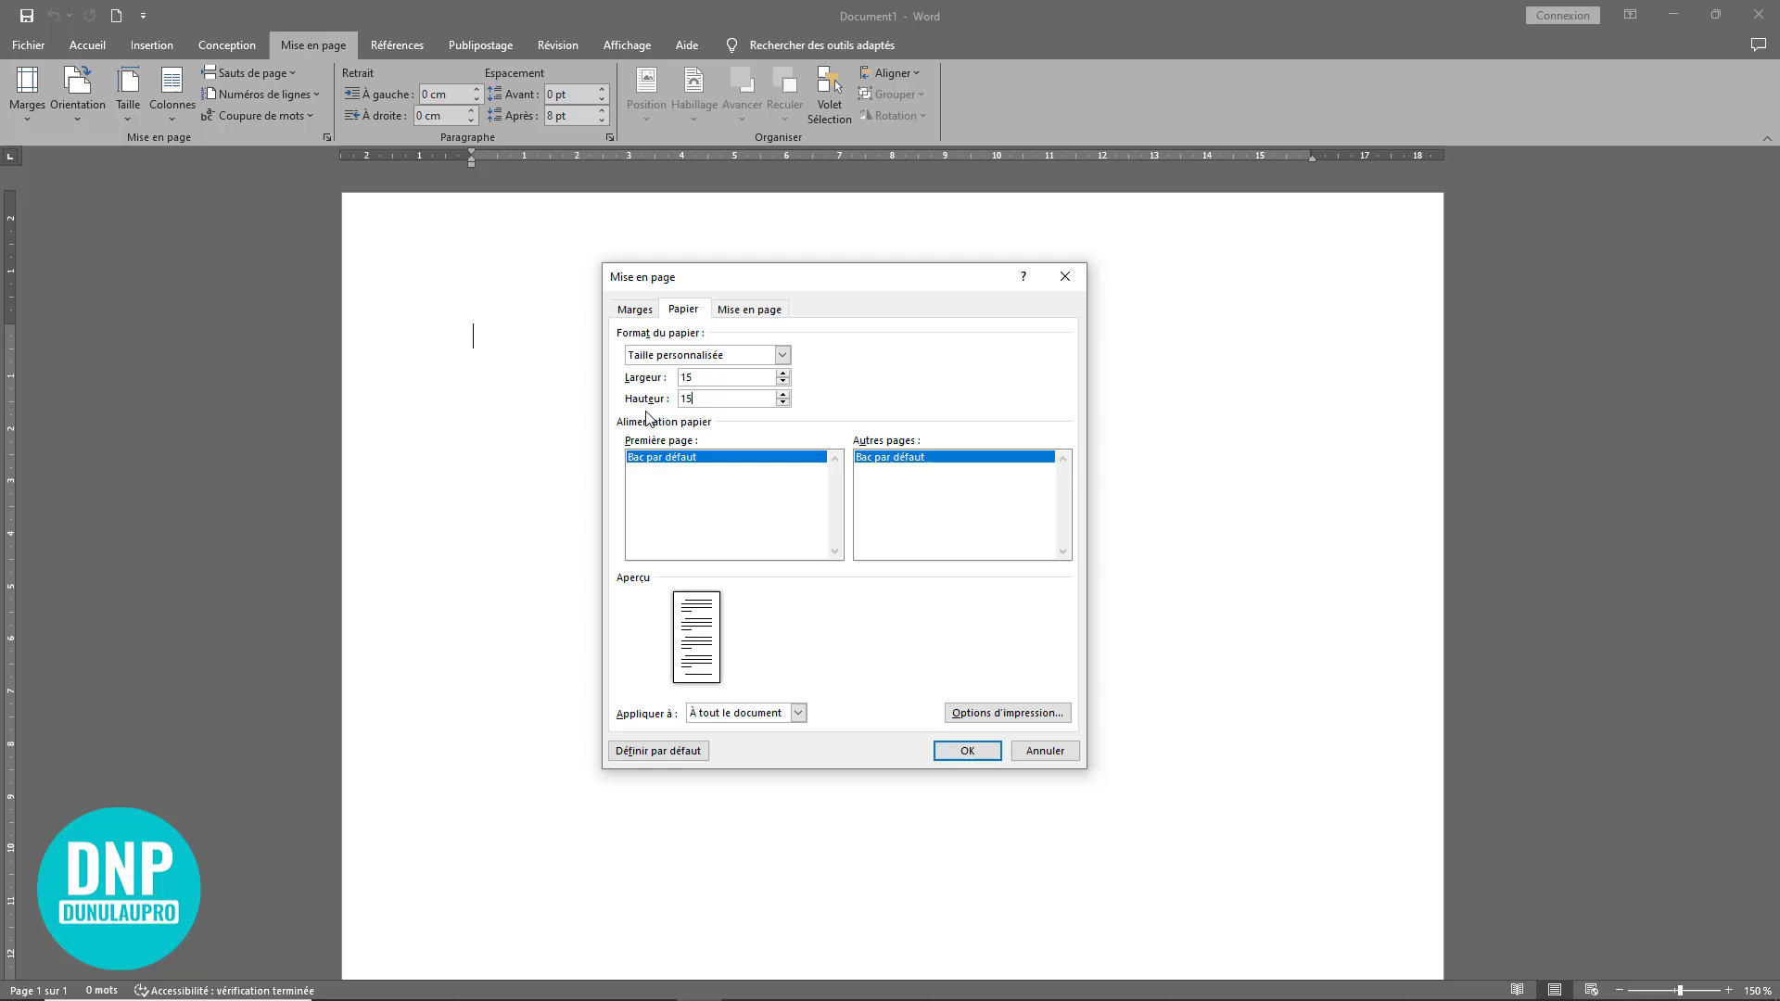
pyautogui.click(711, 381)
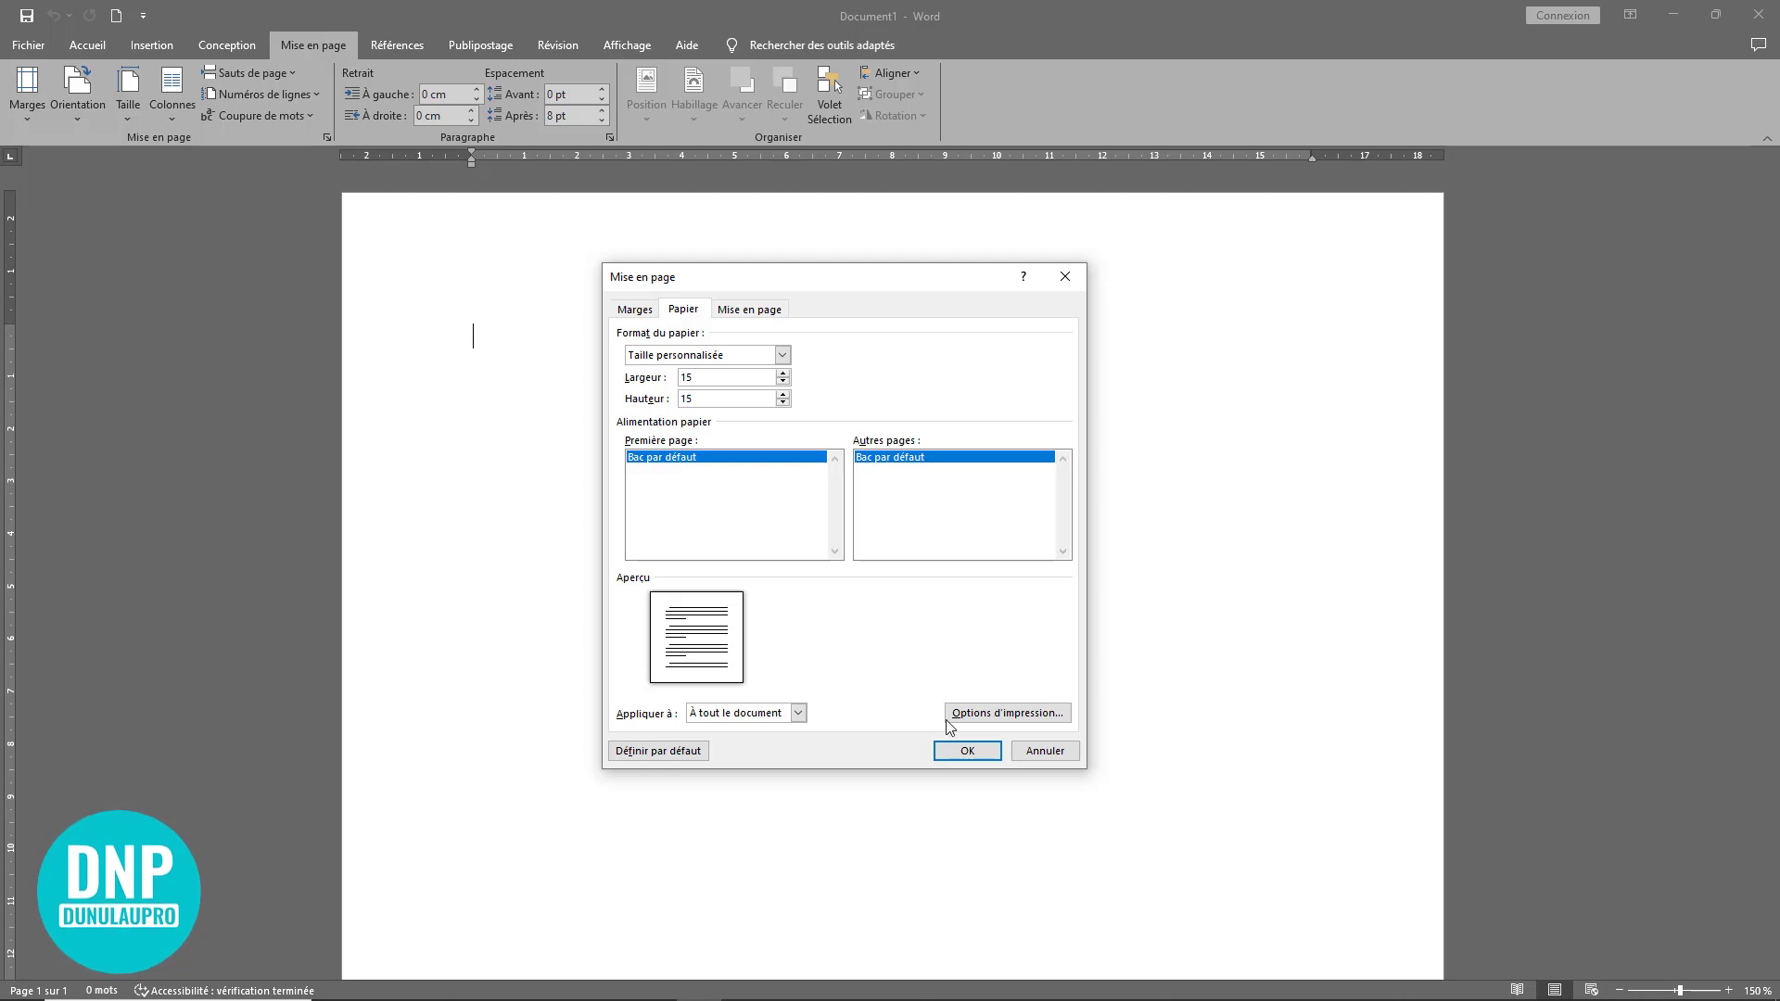
# - Set the top, left, bottom and right margins to 1 cm and apply the page setup to the whole document
pyautogui.click(639, 313)
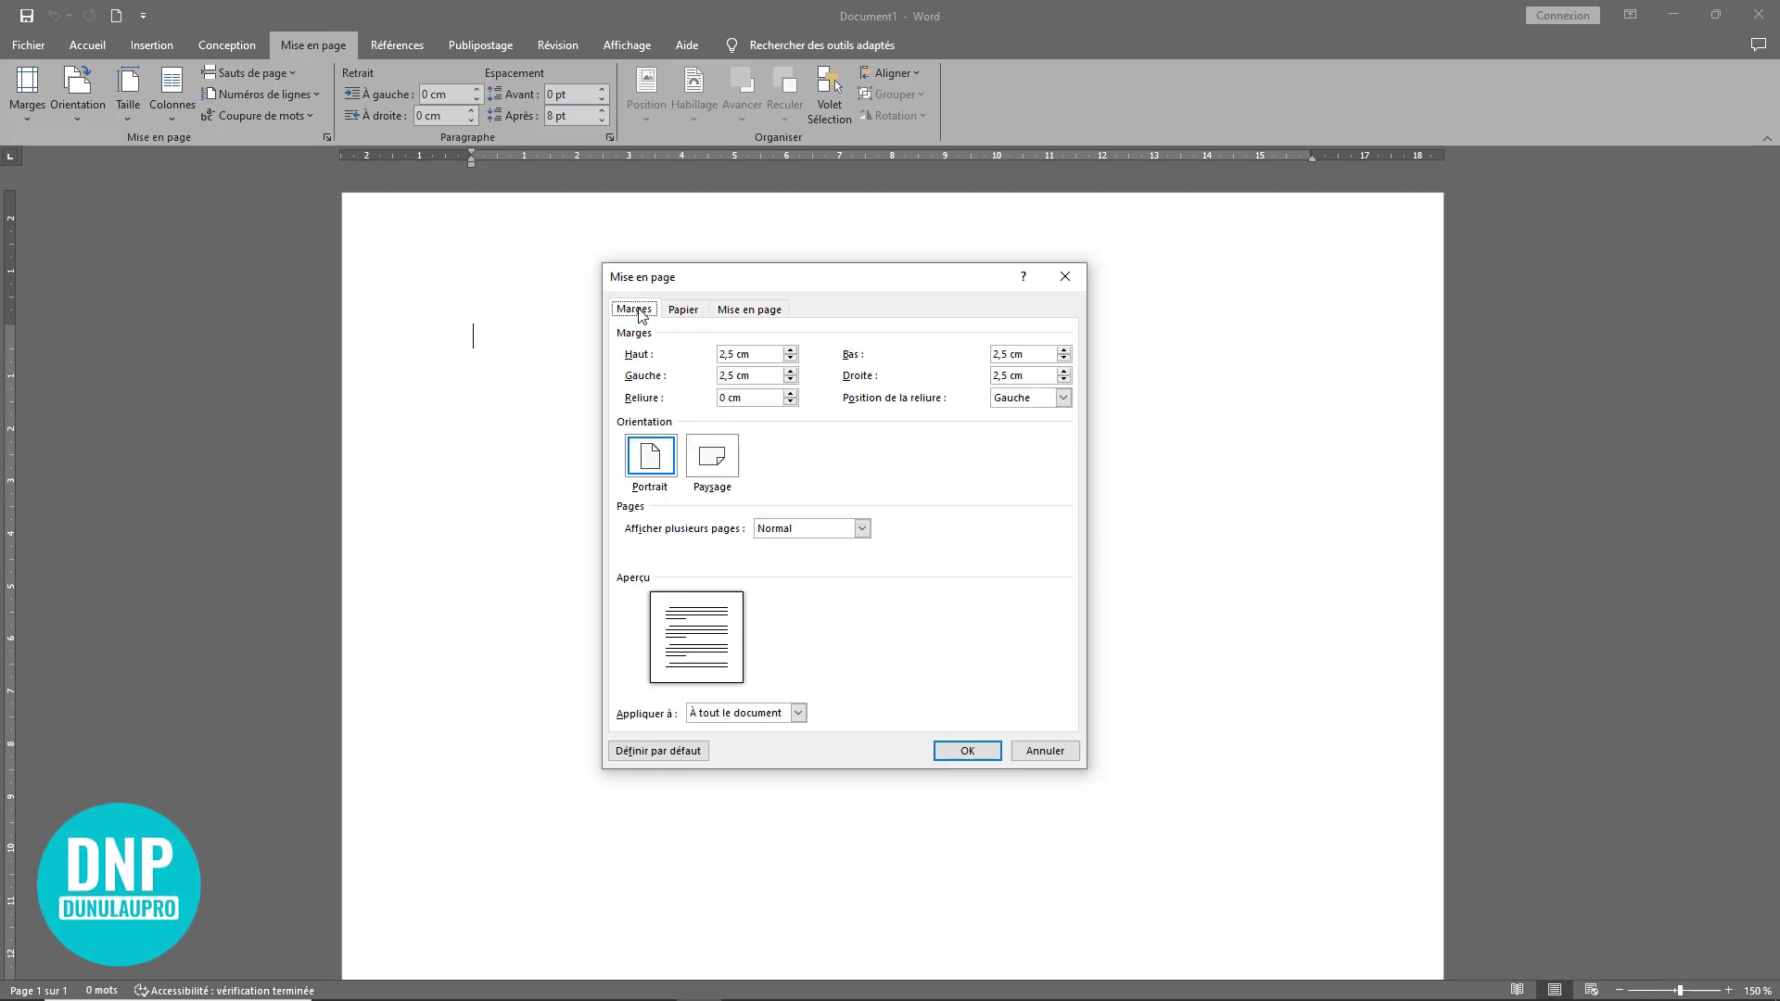
pyautogui.moveTo(762, 354); pyautogui.dragTo(685, 354)
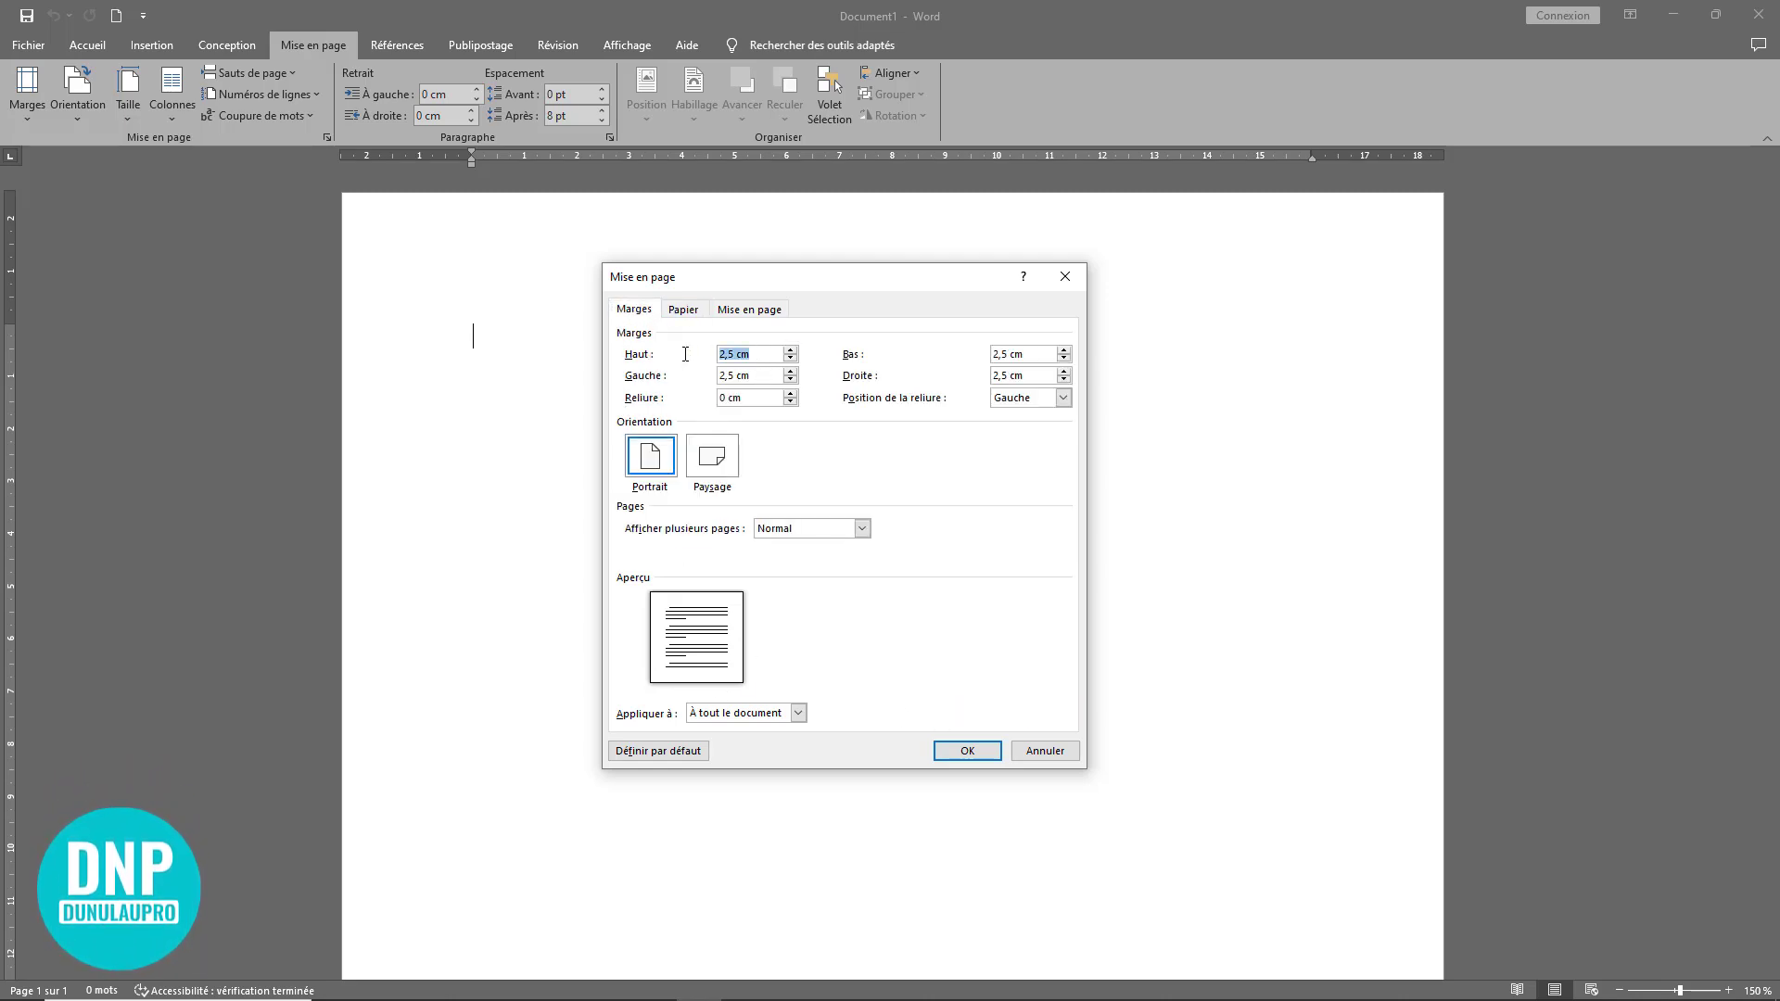
pyautogui.write('1')
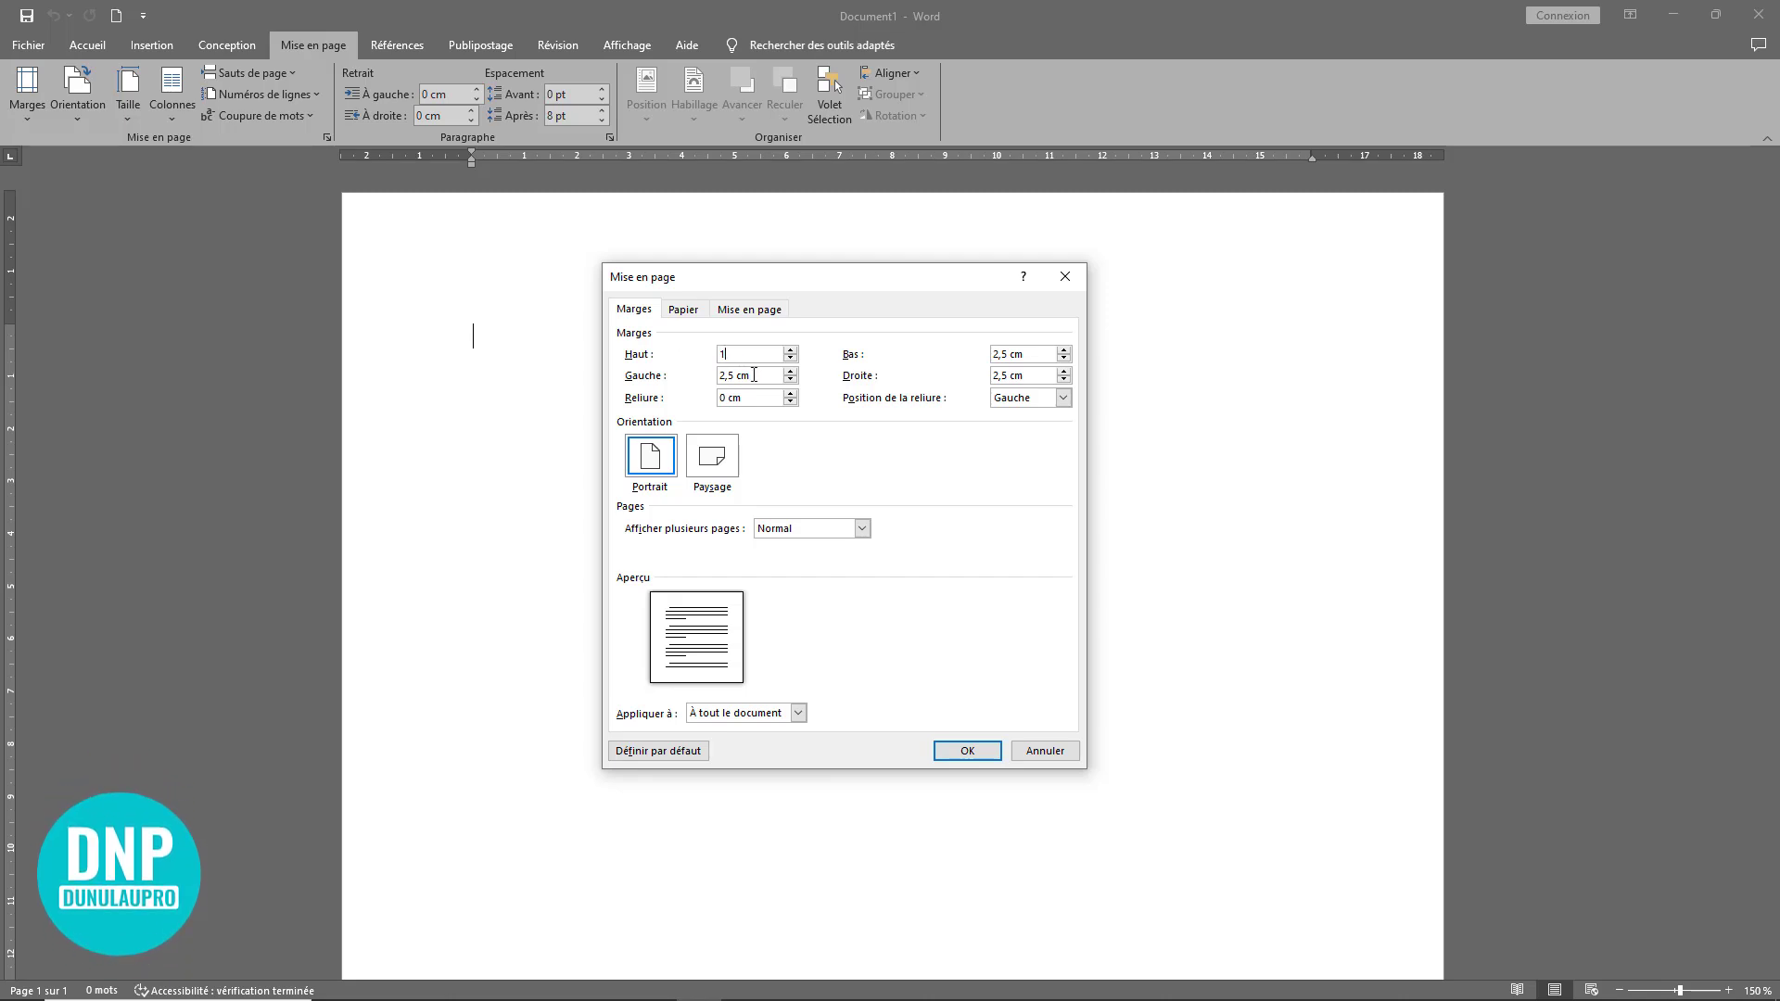
pyautogui.press('Tab')
pyautogui.write('1')
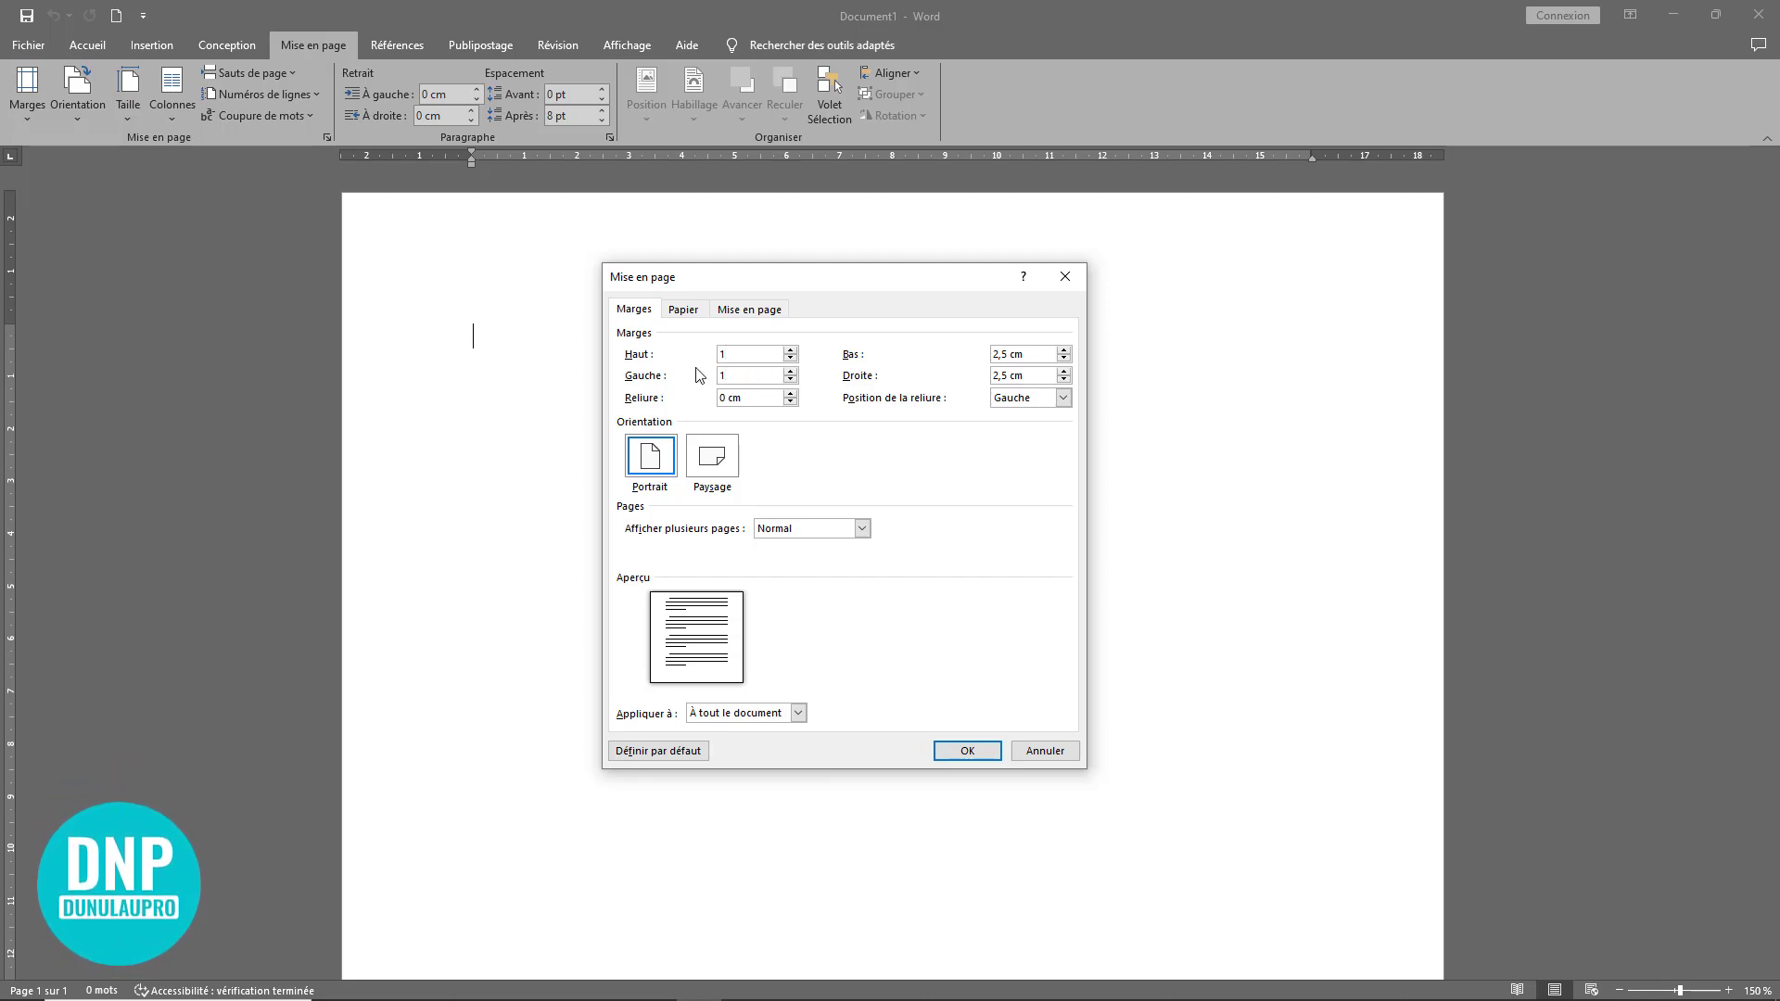
pyautogui.click(1007, 353)
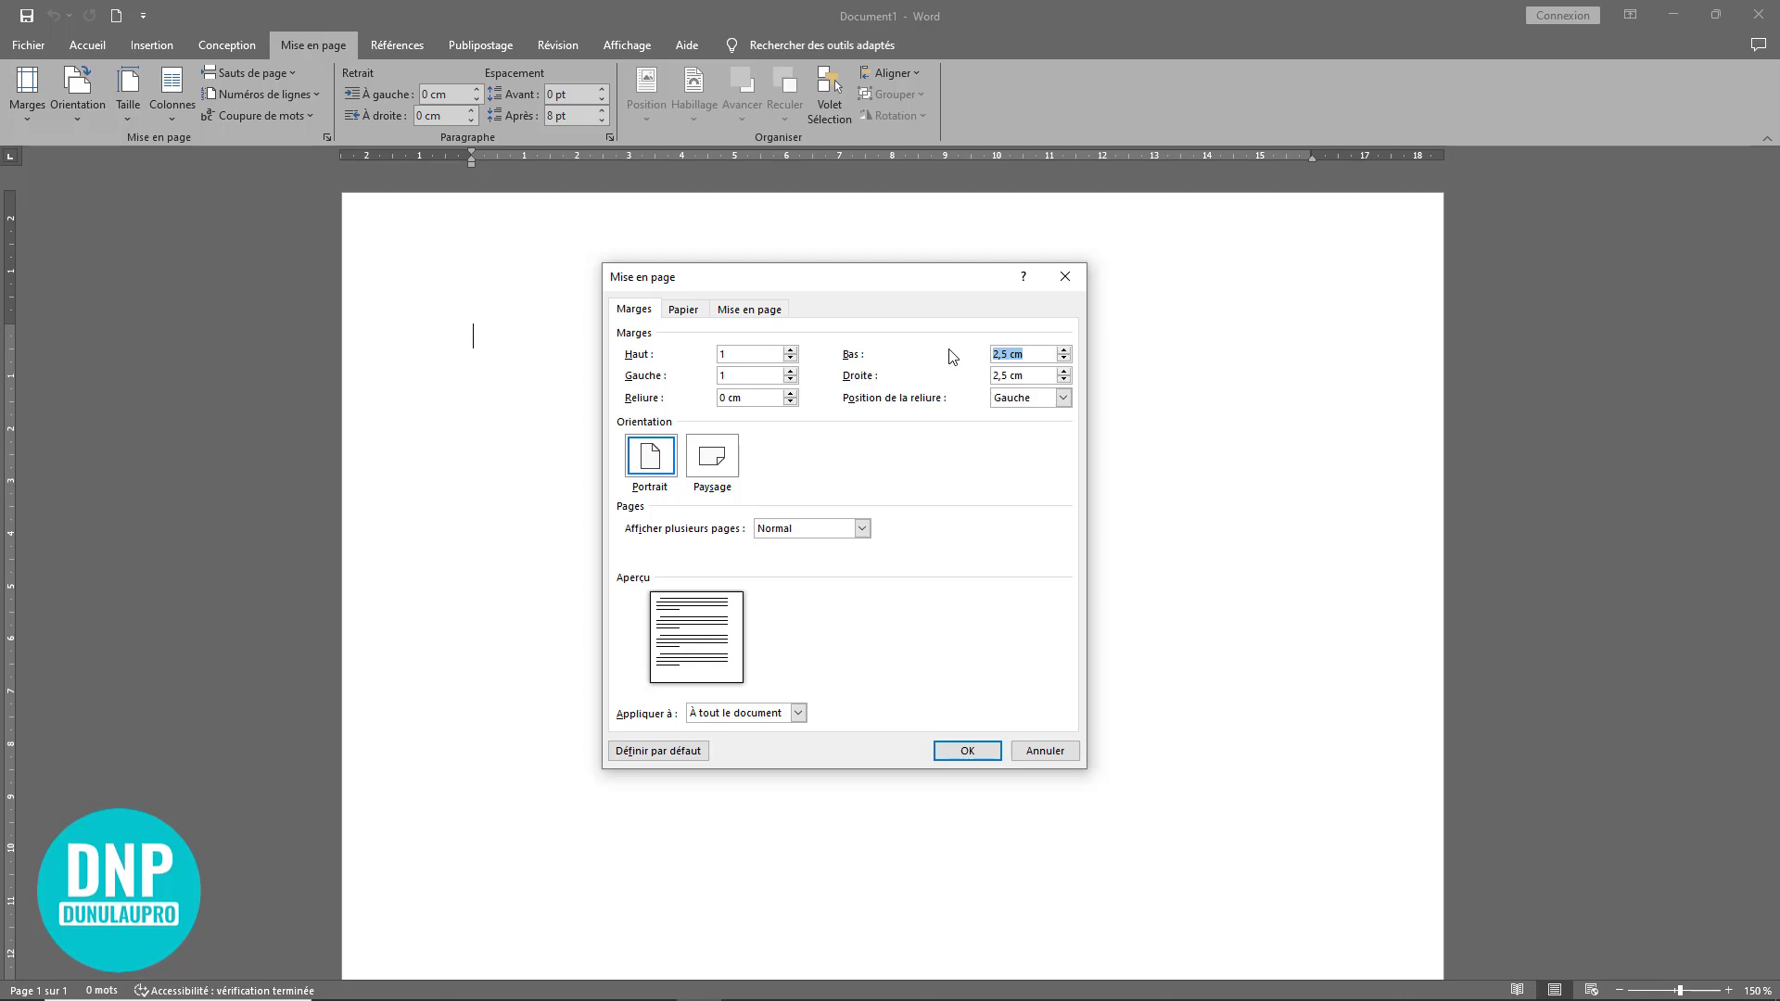
pyautogui.write('1')
pyautogui.click(1033, 378)
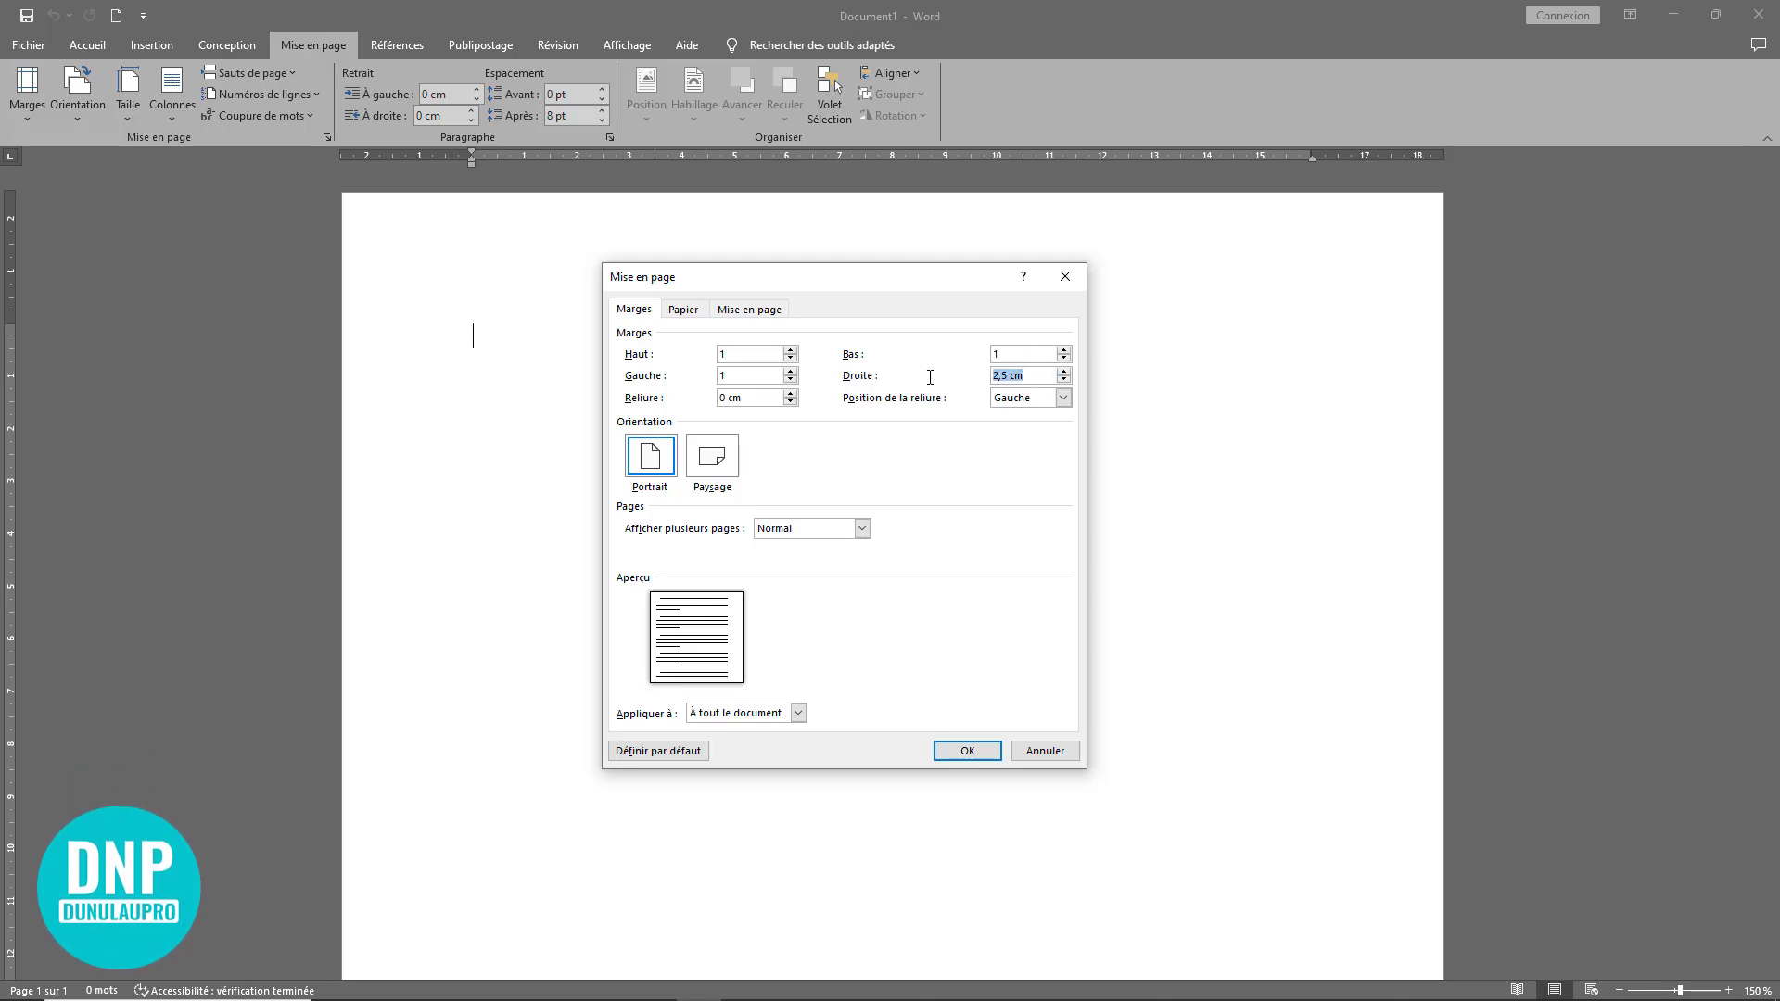
pyautogui.write('1')
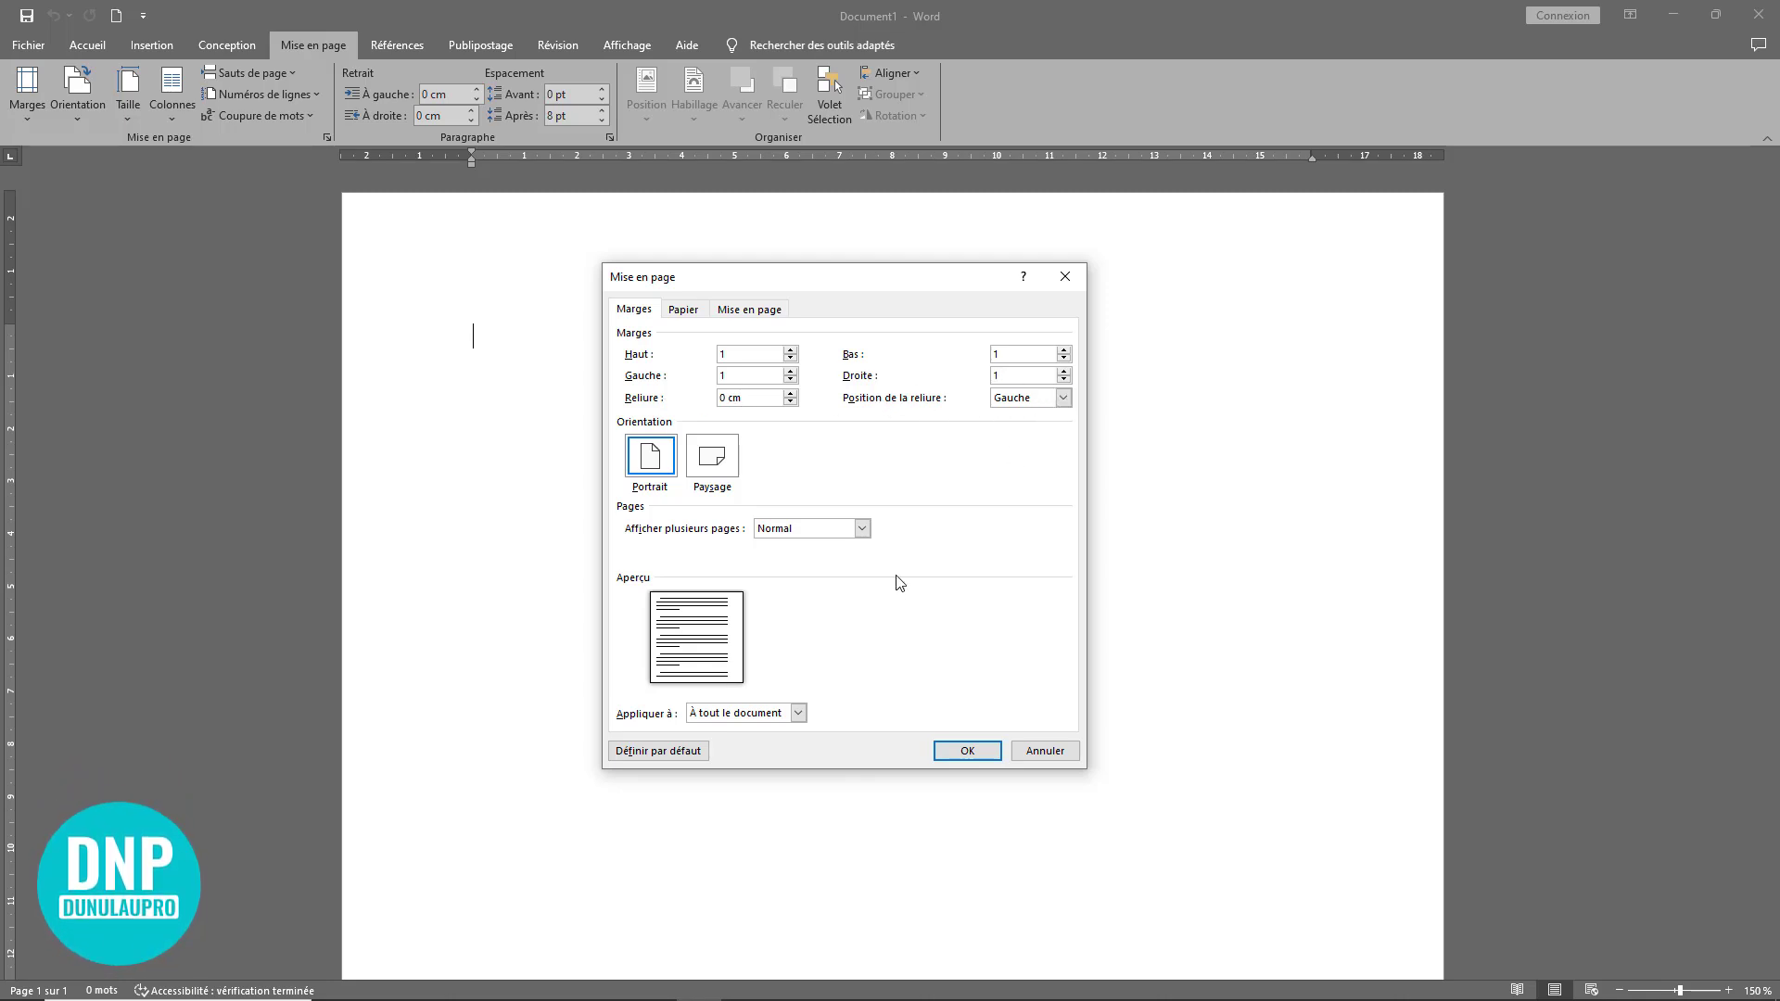
pyautogui.click(955, 749)
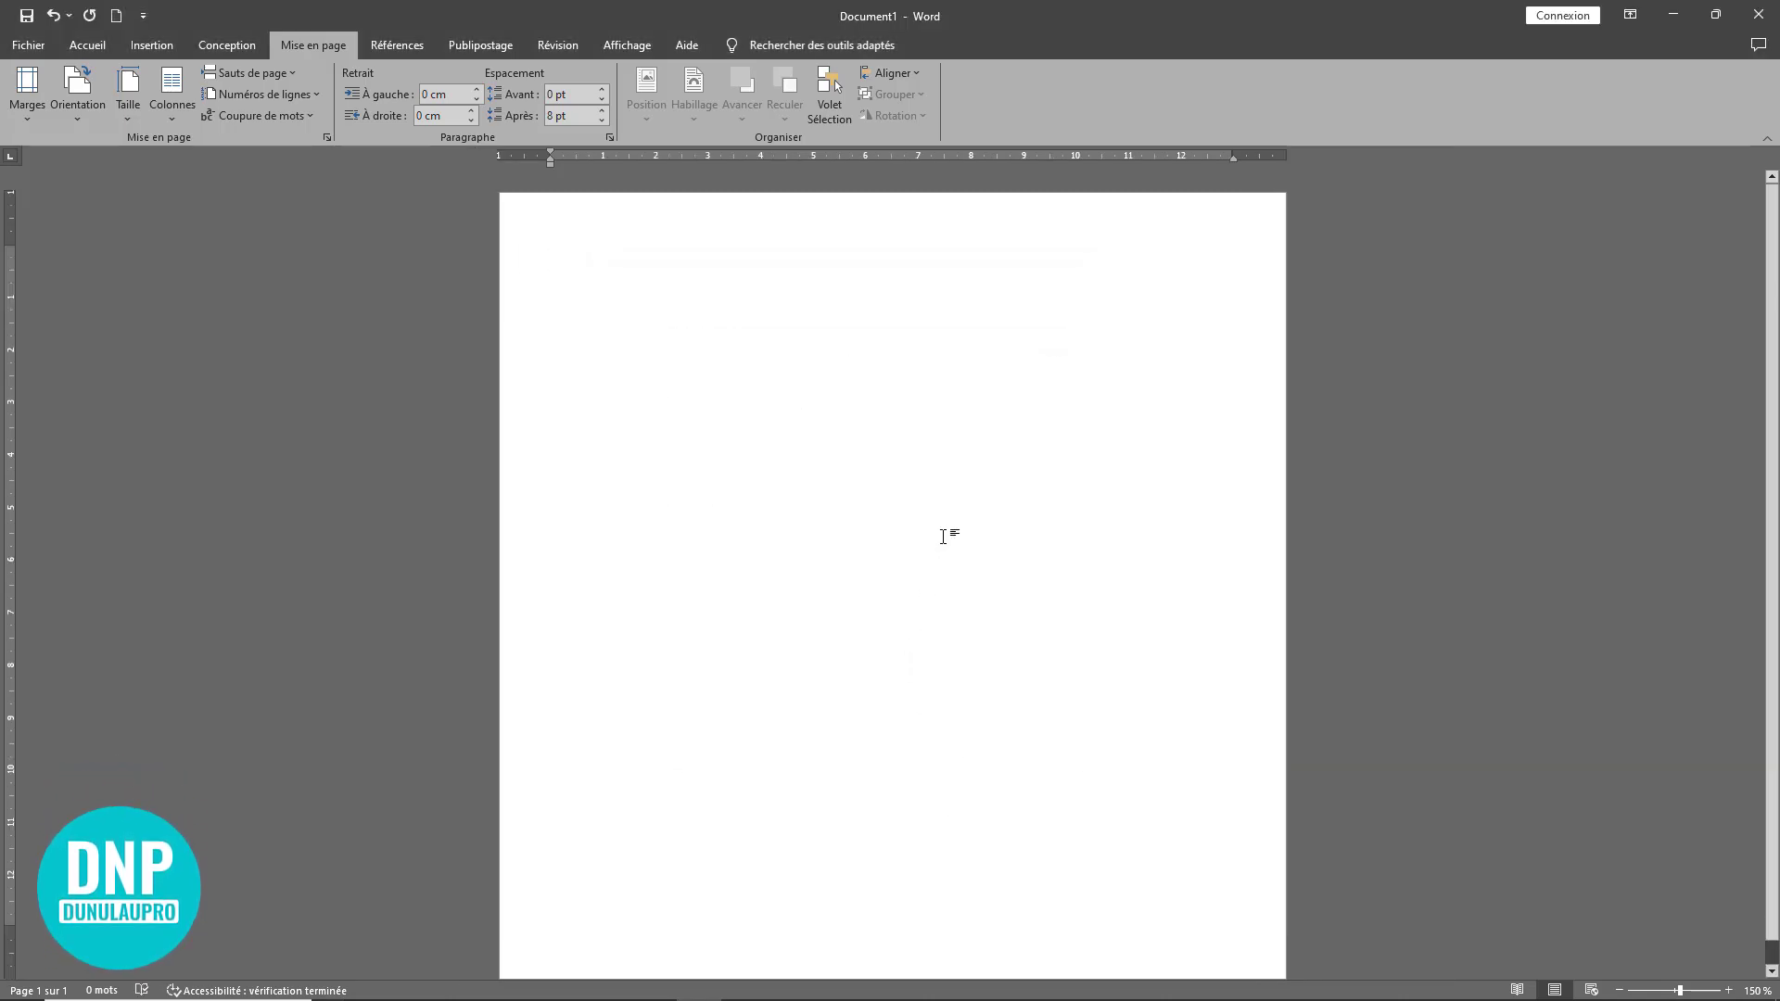
# - Draw a rectangle over the whole page, extending its left side to the page edge, about 15.24 cm wide and 14.97 cm high
pyautogui.scroll(-4, 943, 536)
pyautogui.scroll(1, 943, 536)
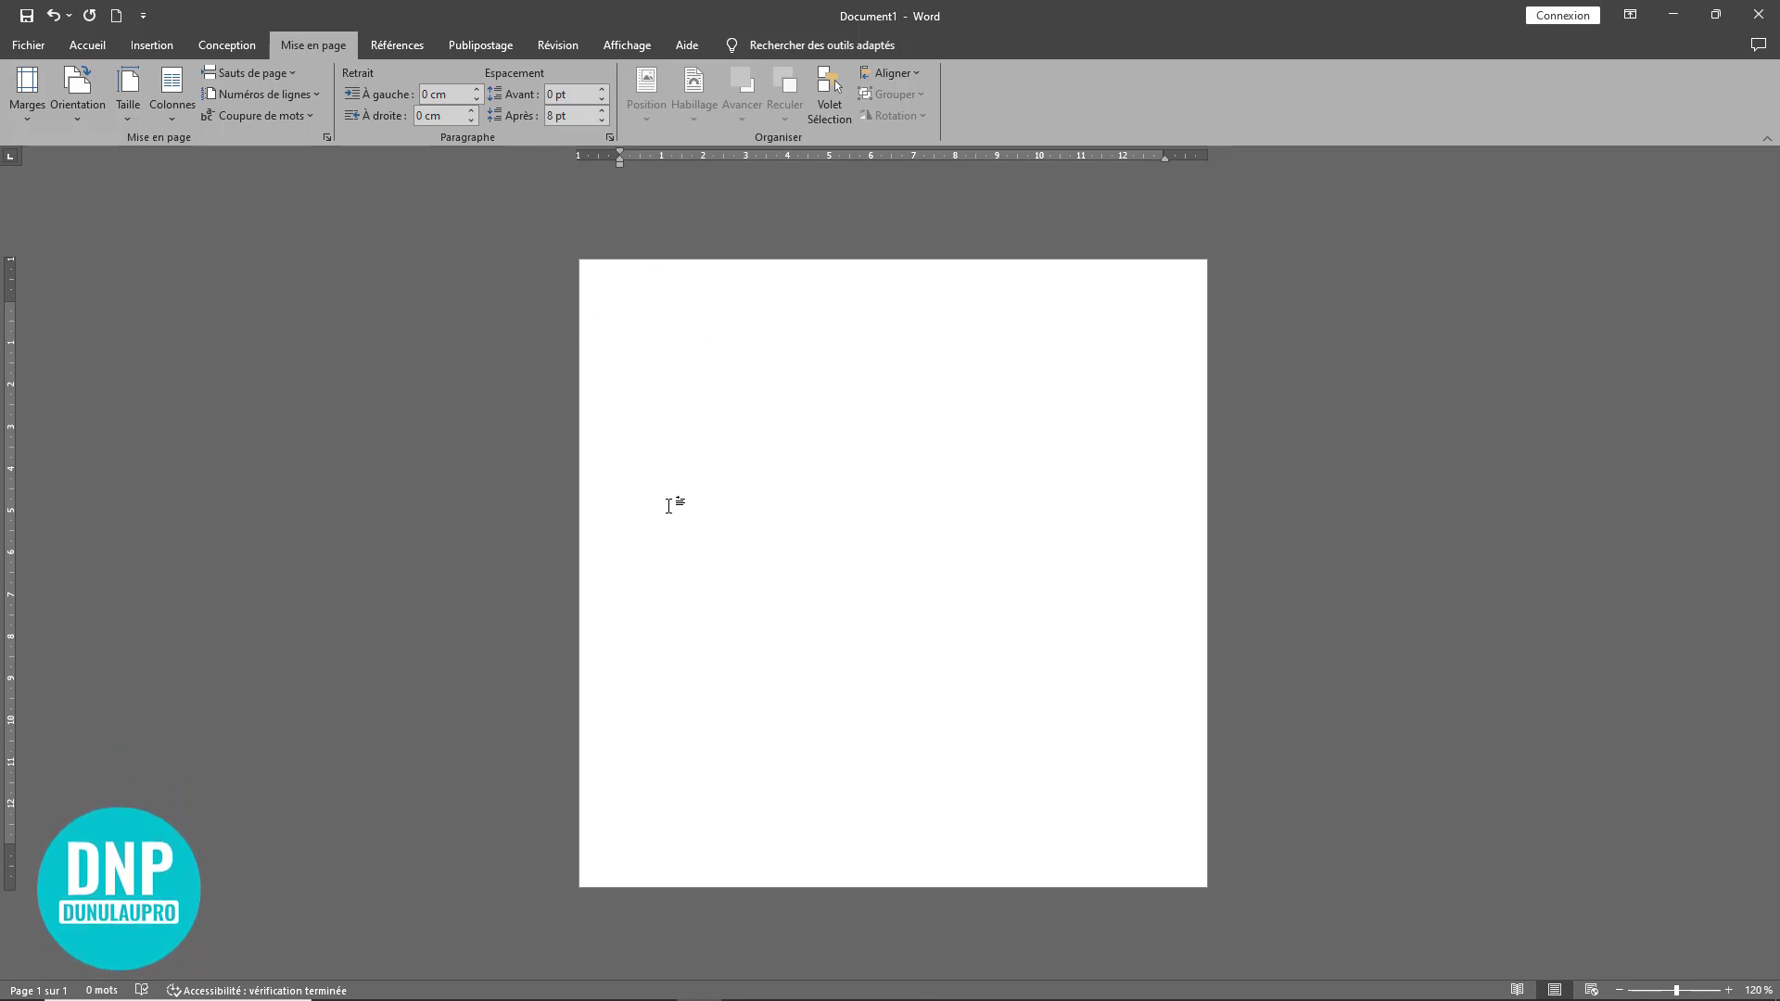
pyautogui.click(144, 49)
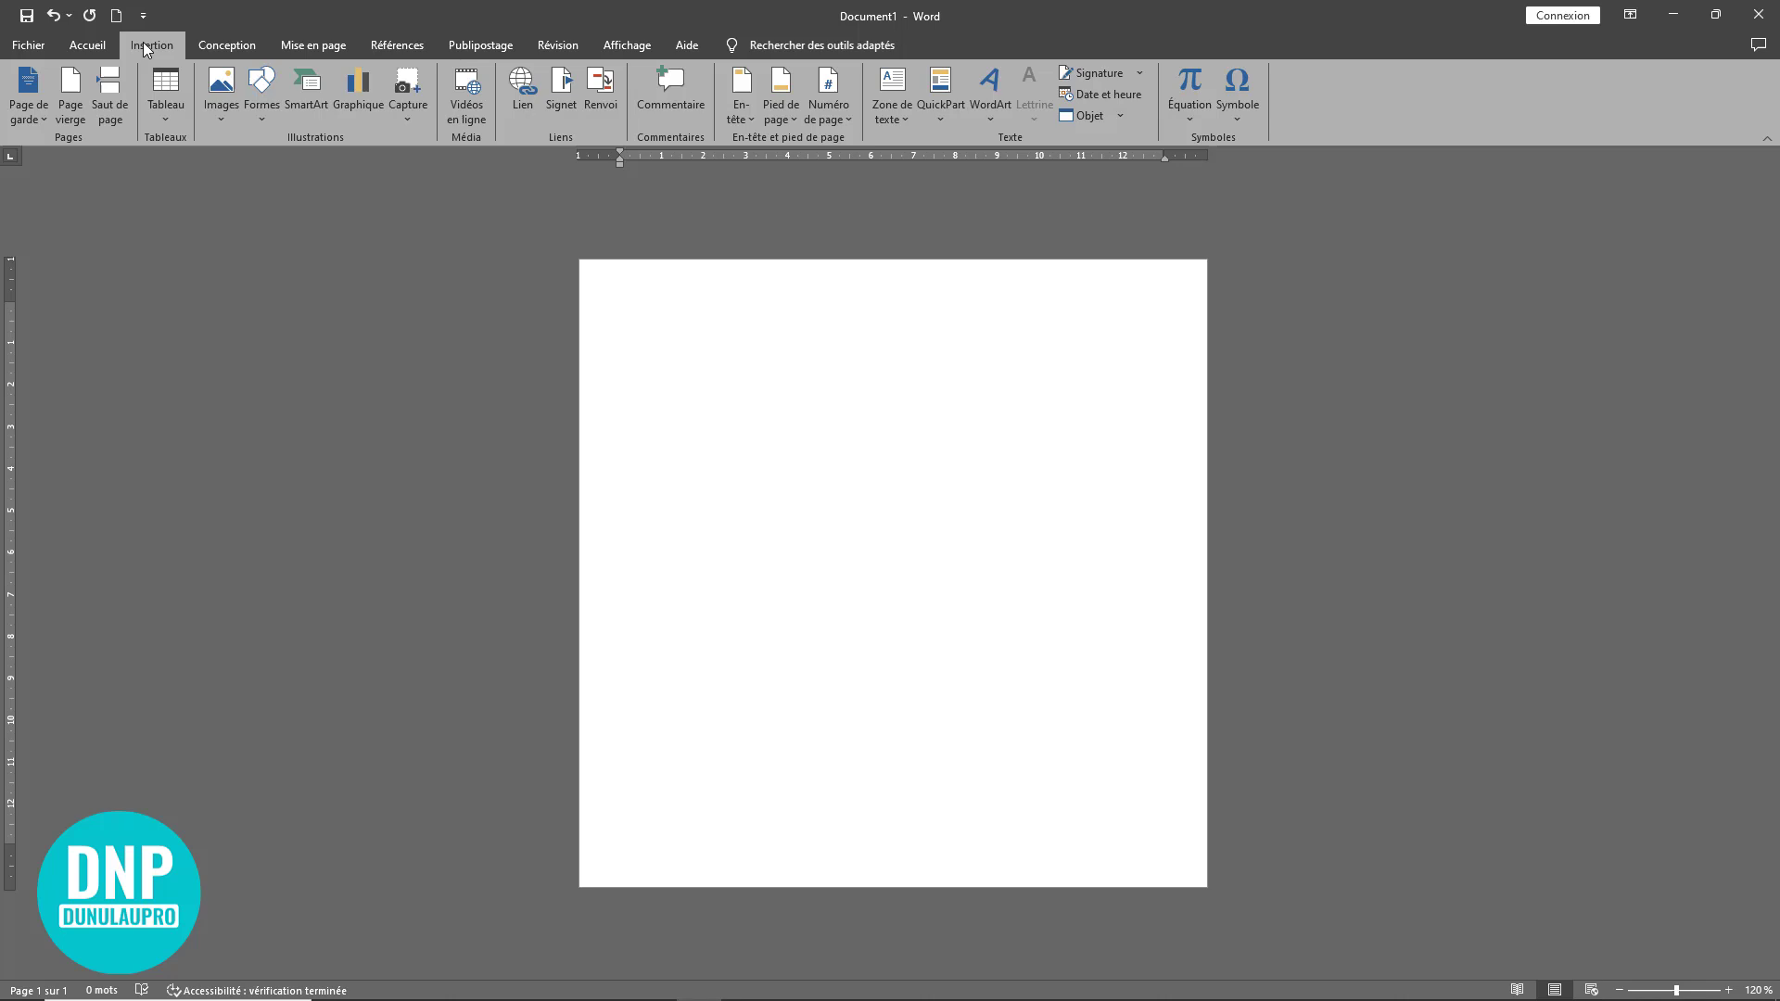
pyautogui.click(260, 114)
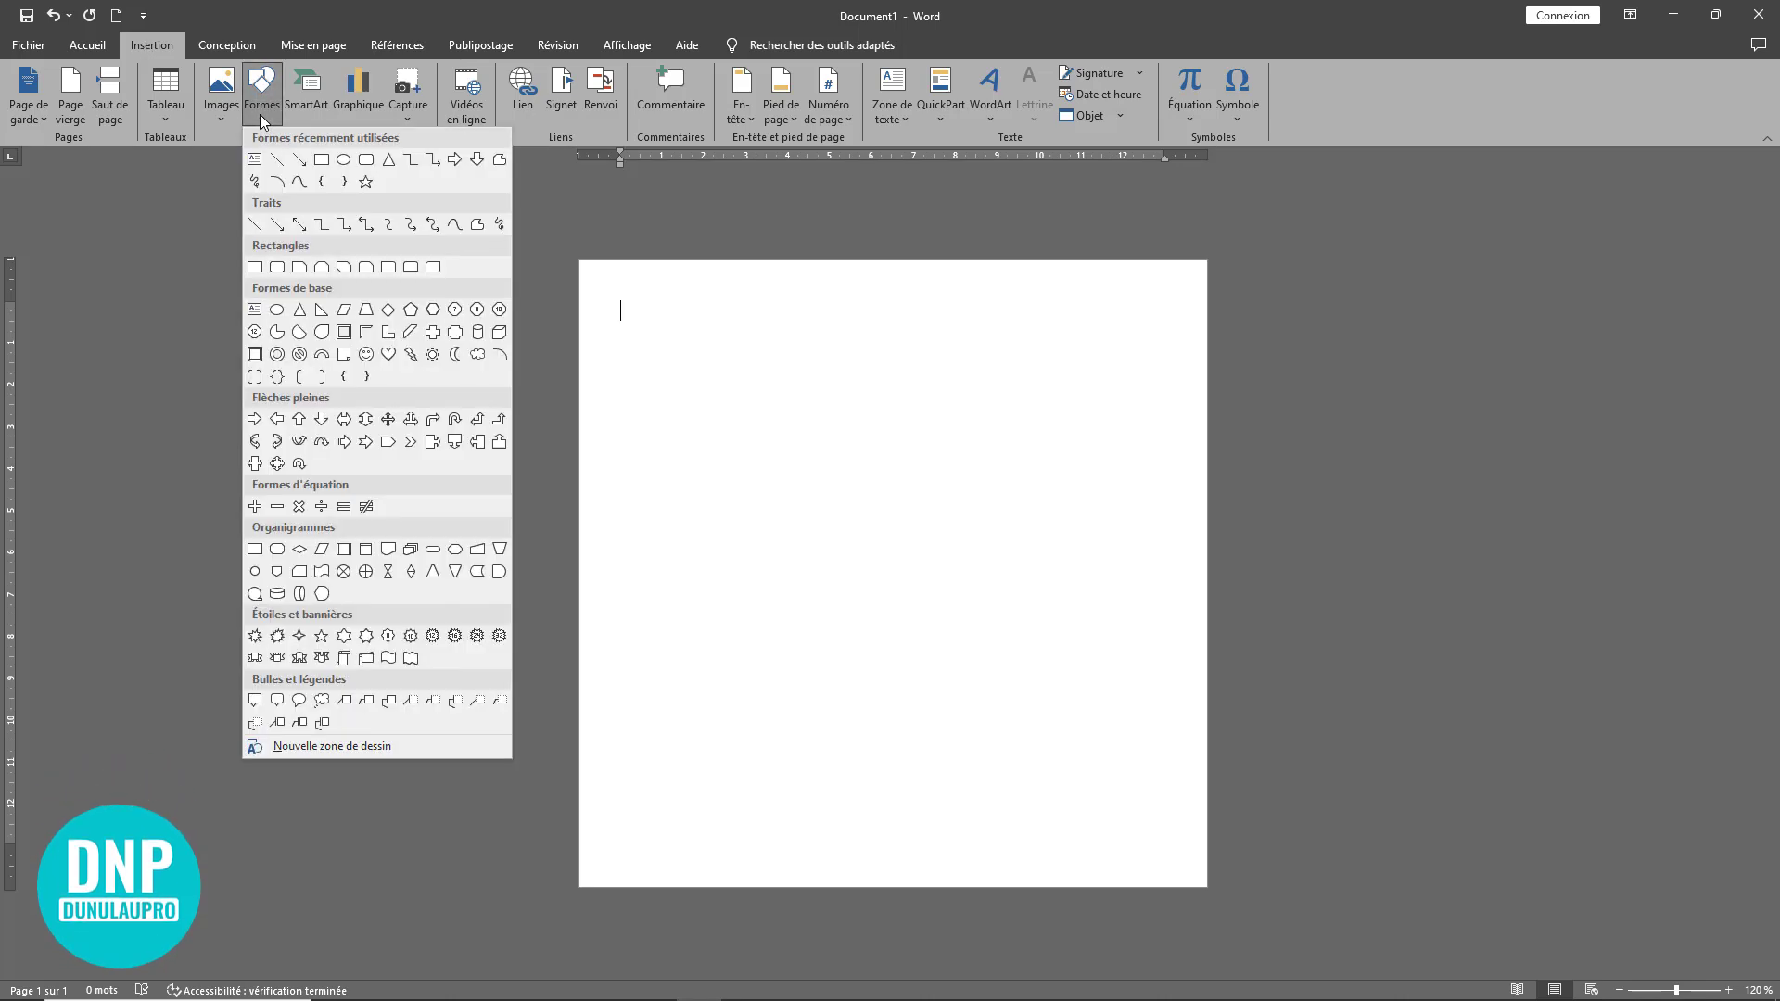
pyautogui.click(321, 160)
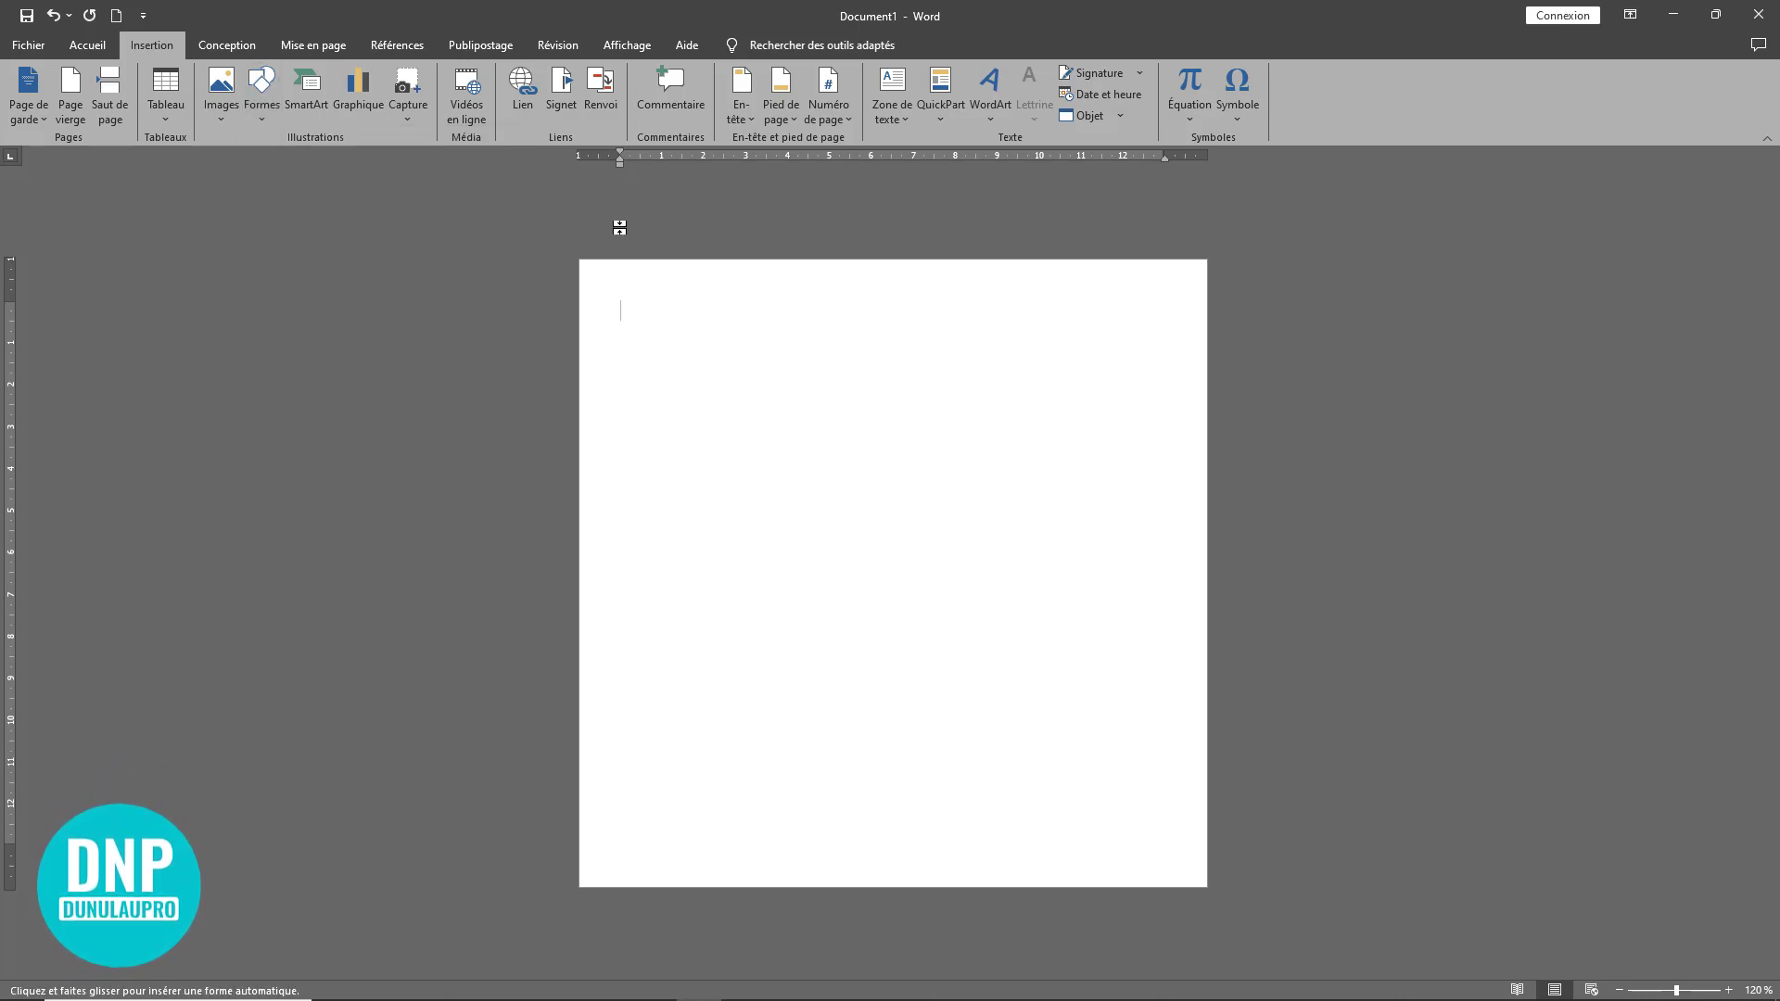
pyautogui.moveTo(583, 261); pyautogui.dragTo(1211, 889)
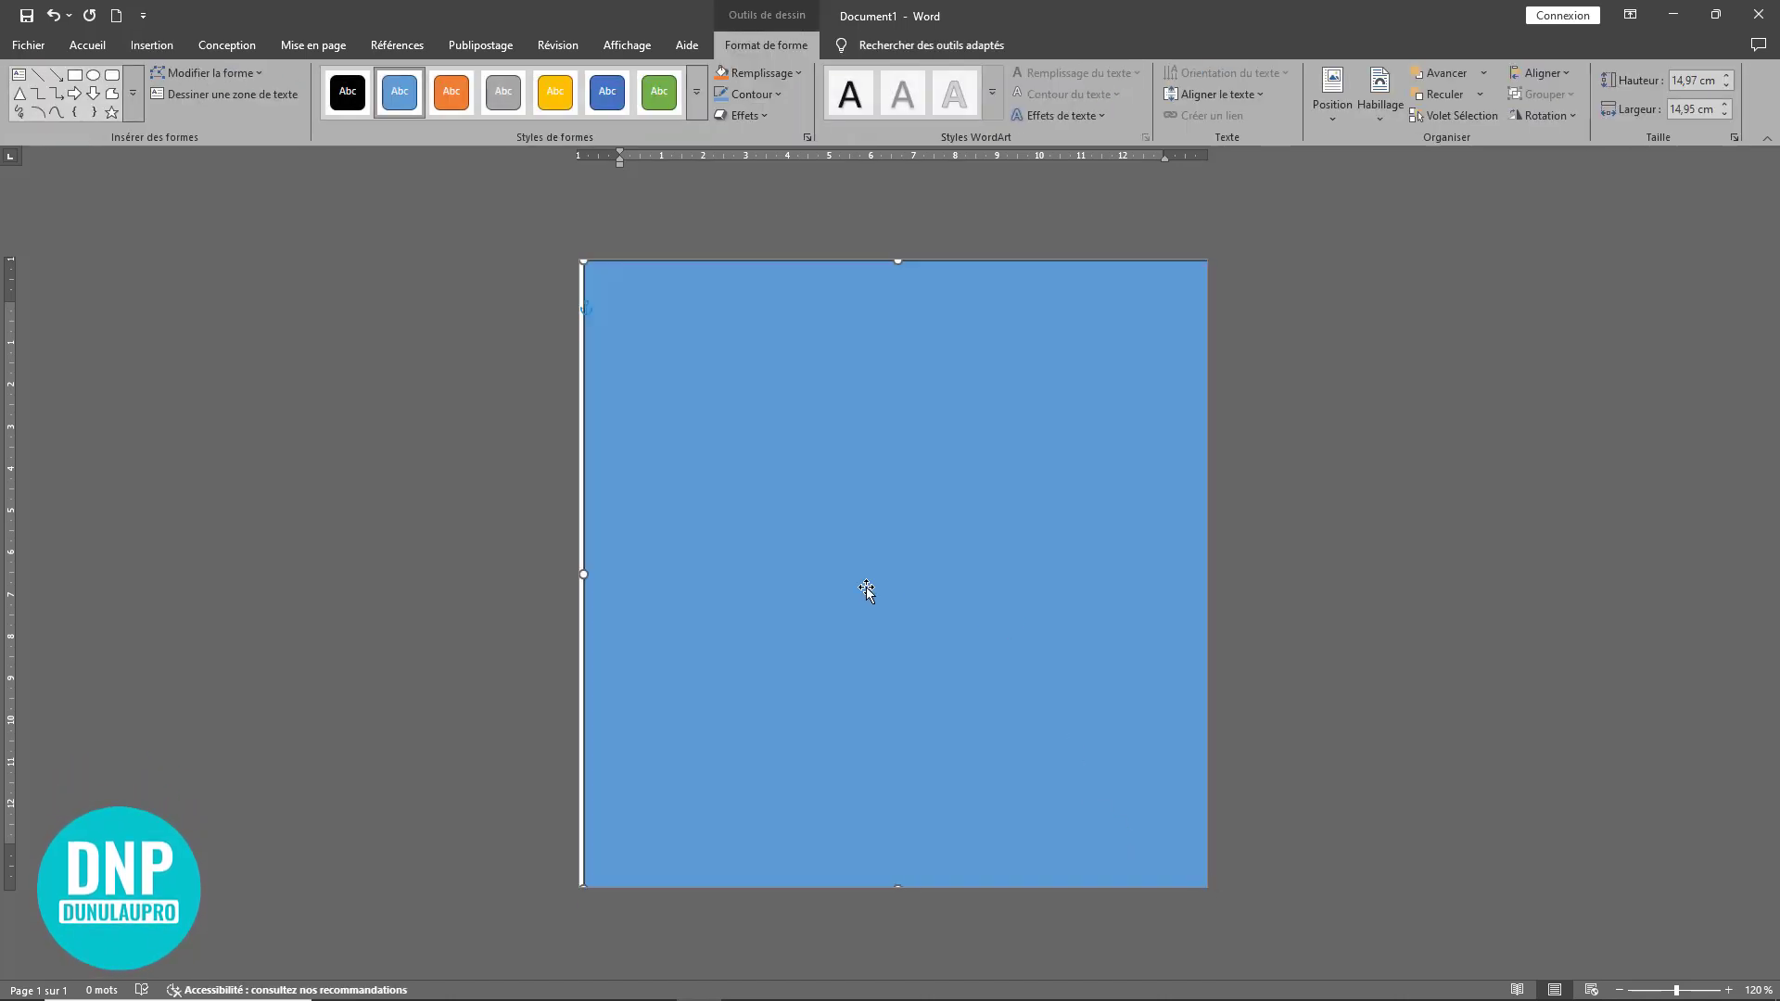
pyautogui.moveTo(583, 575); pyautogui.dragTo(577, 573)
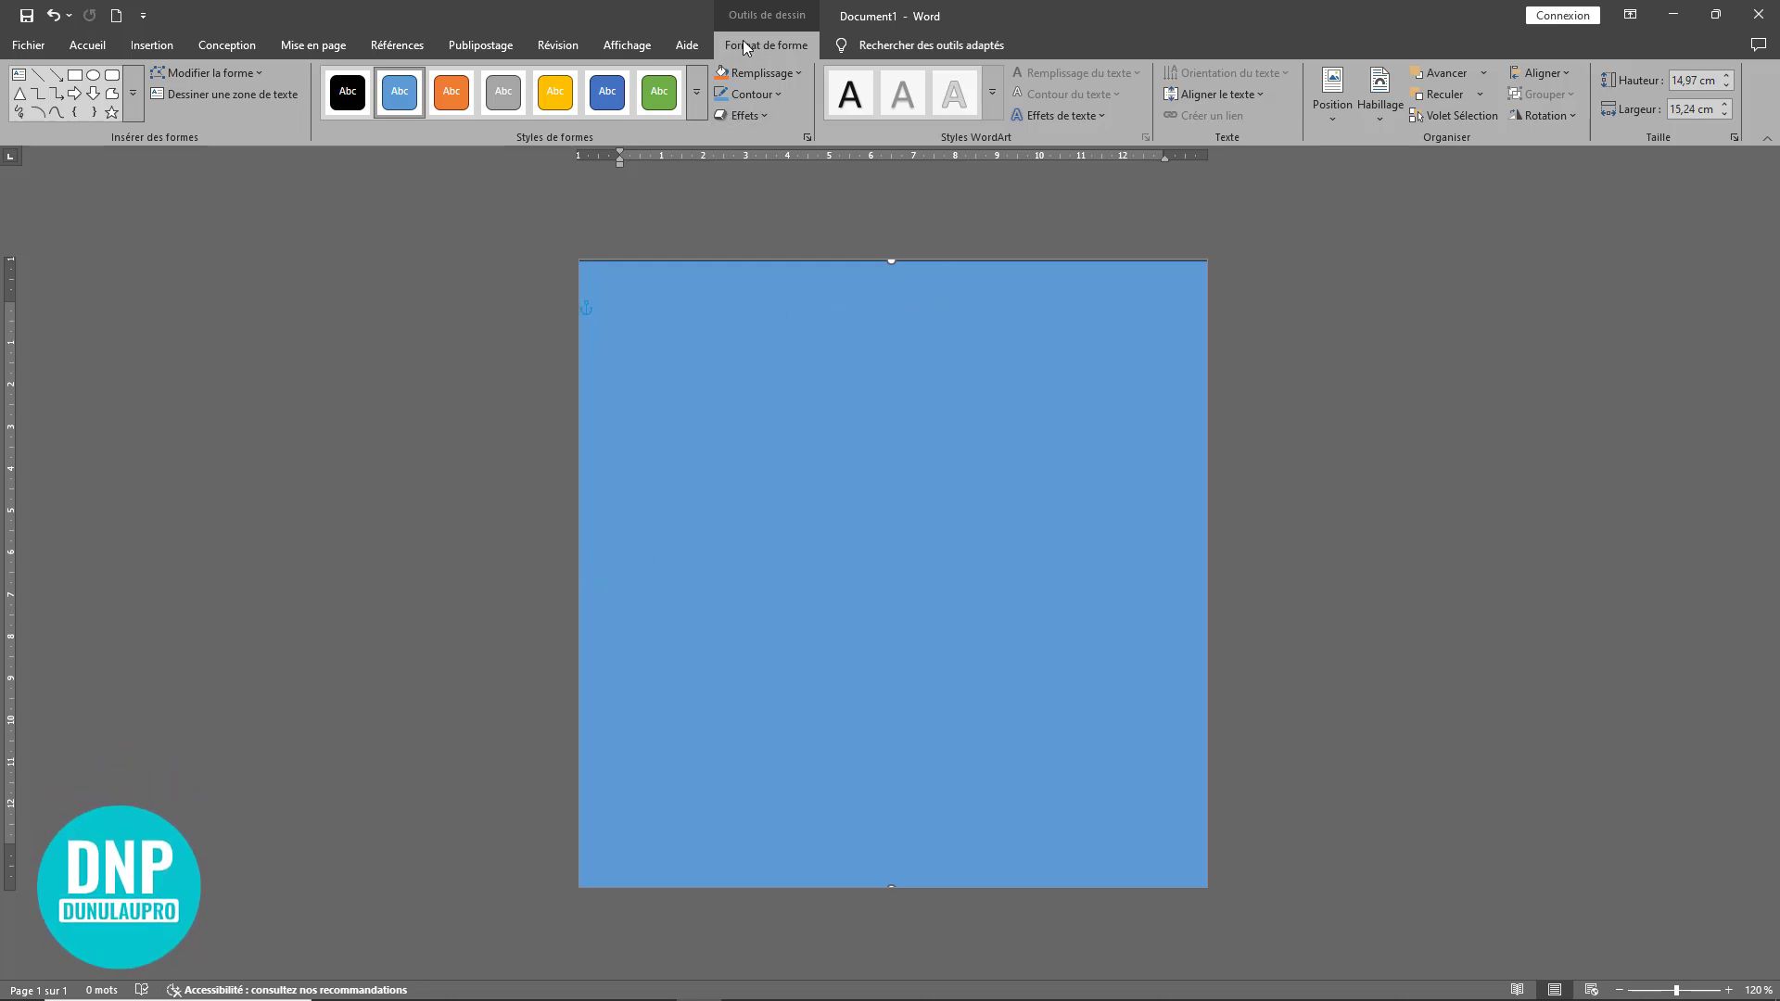
# - Remove the rectangle's outline and extend its lower side to the page edge, for a height of about 15.19 cm
pyautogui.click(780, 94)
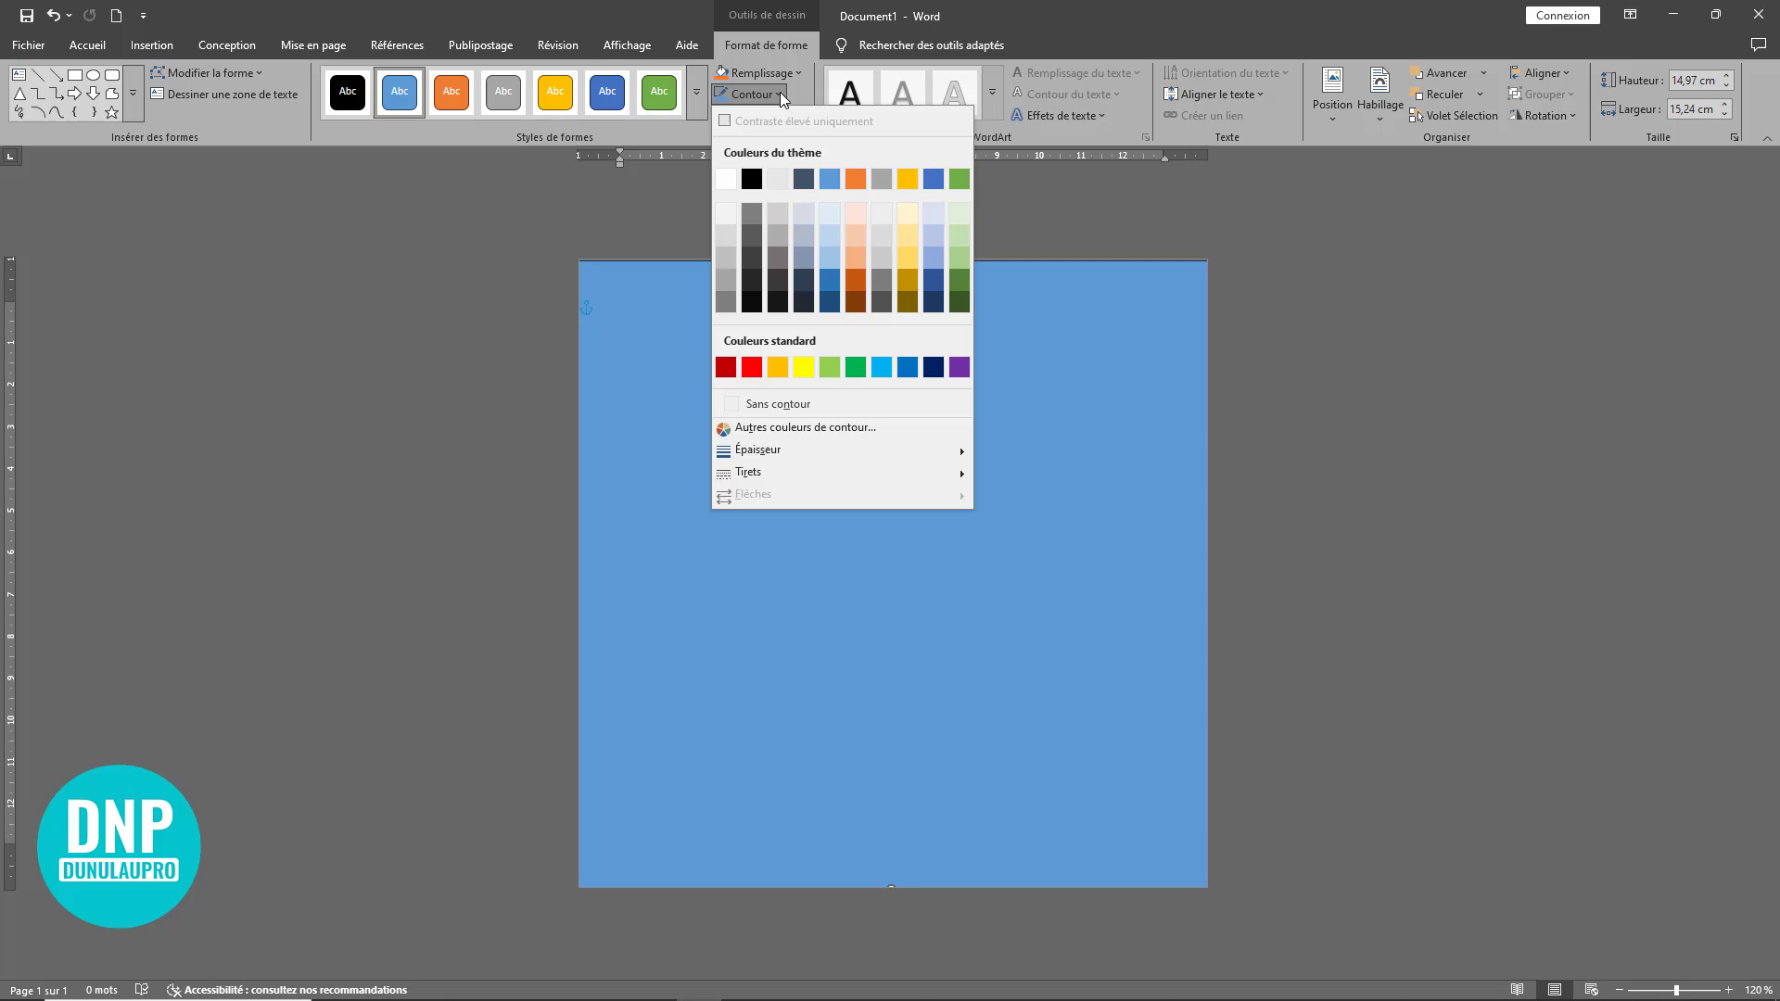
pyautogui.click(809, 404)
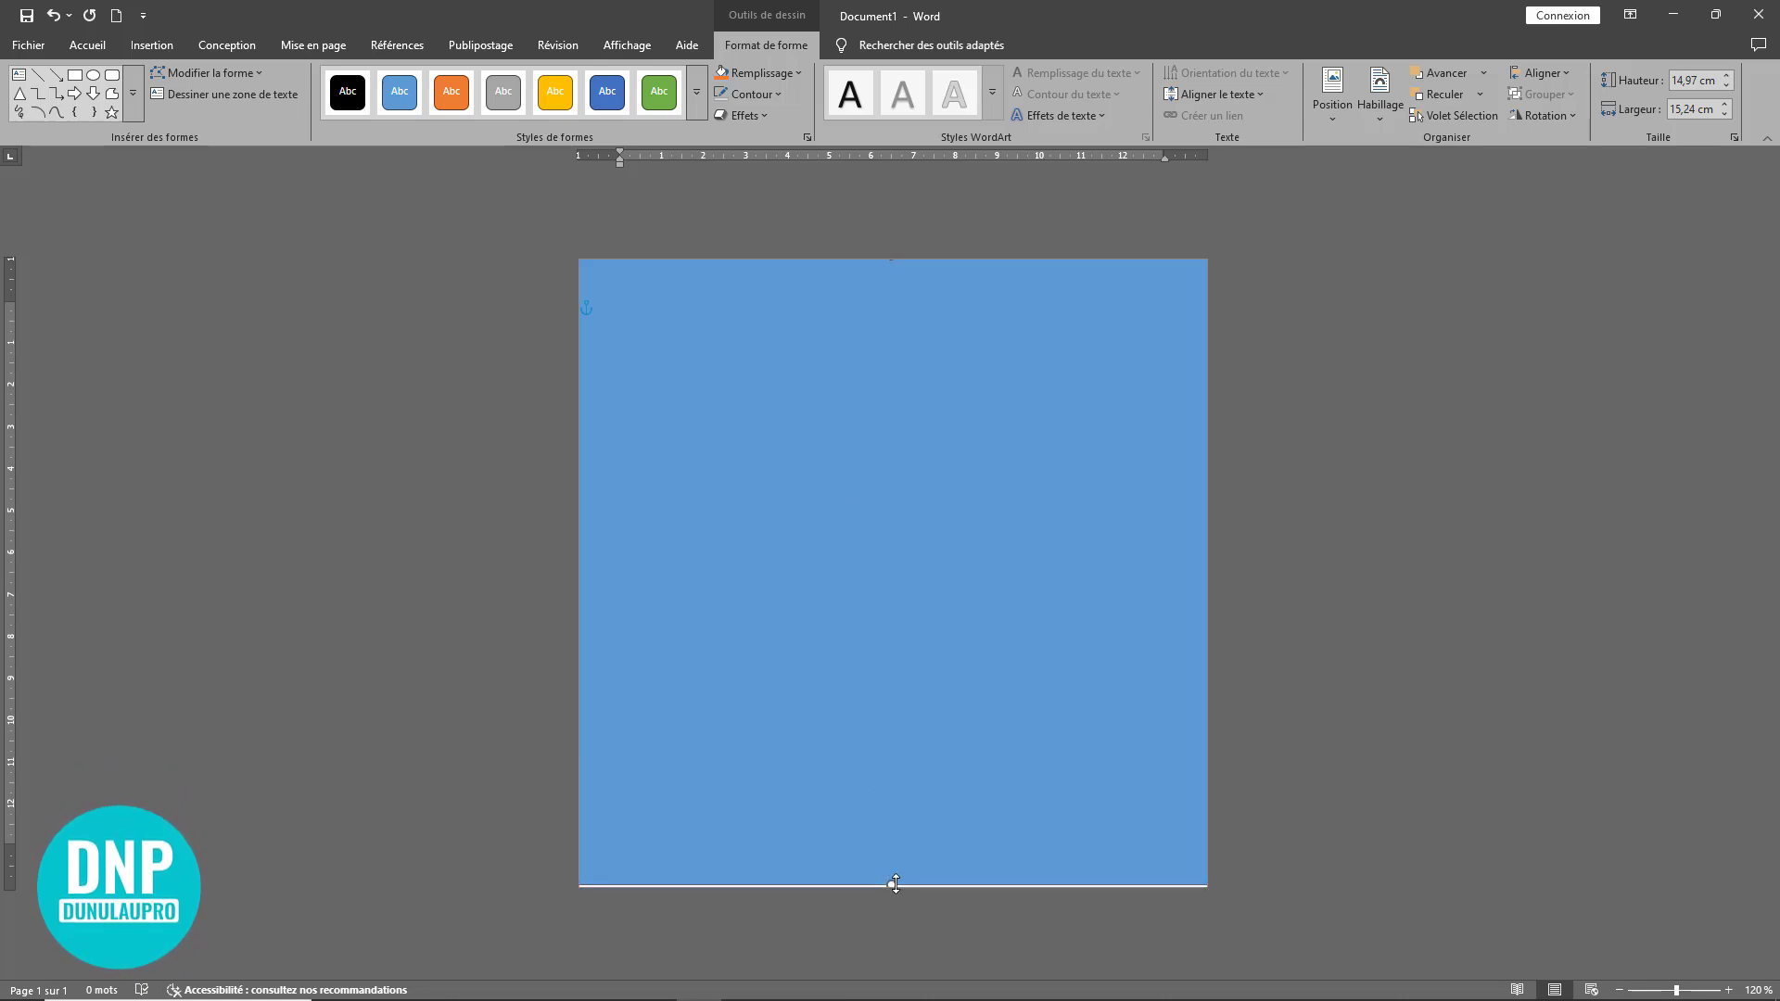
pyautogui.moveTo(894, 889); pyautogui.dragTo(894, 892)
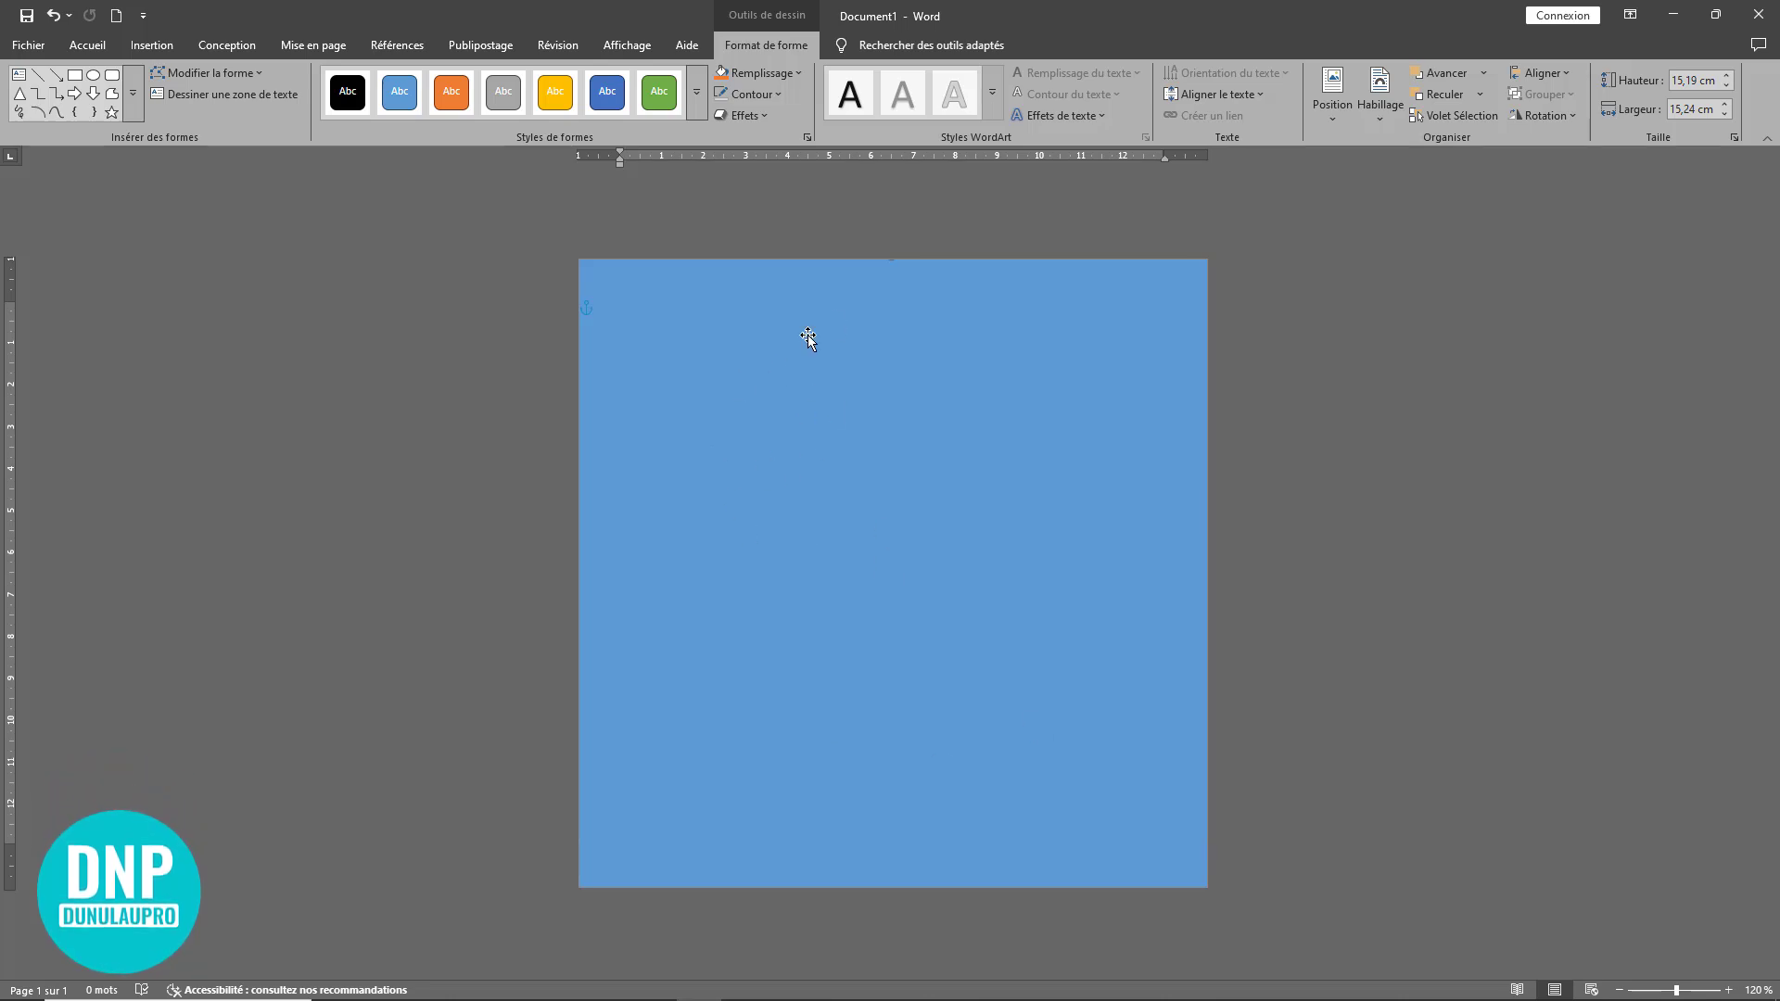
# - Fill the full-page rectangle with picture 10 from the Images Globes folder on the desktop
pyautogui.rightClick(876, 362)
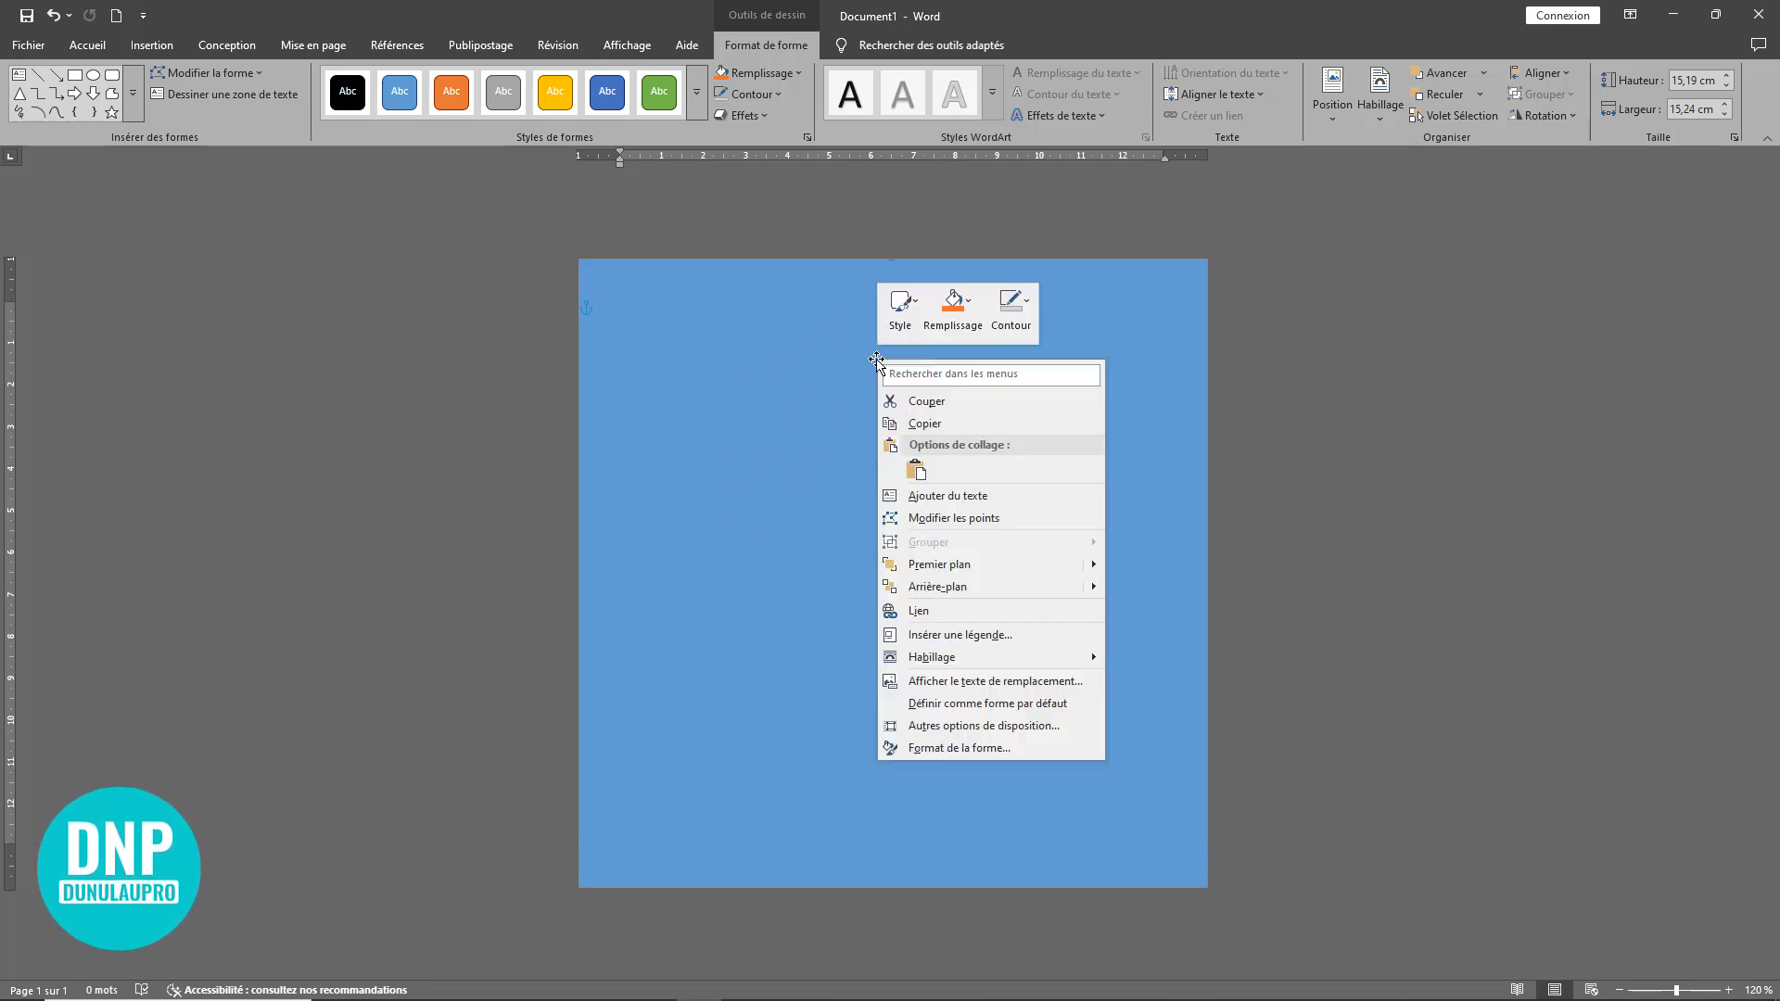
pyautogui.click(972, 309)
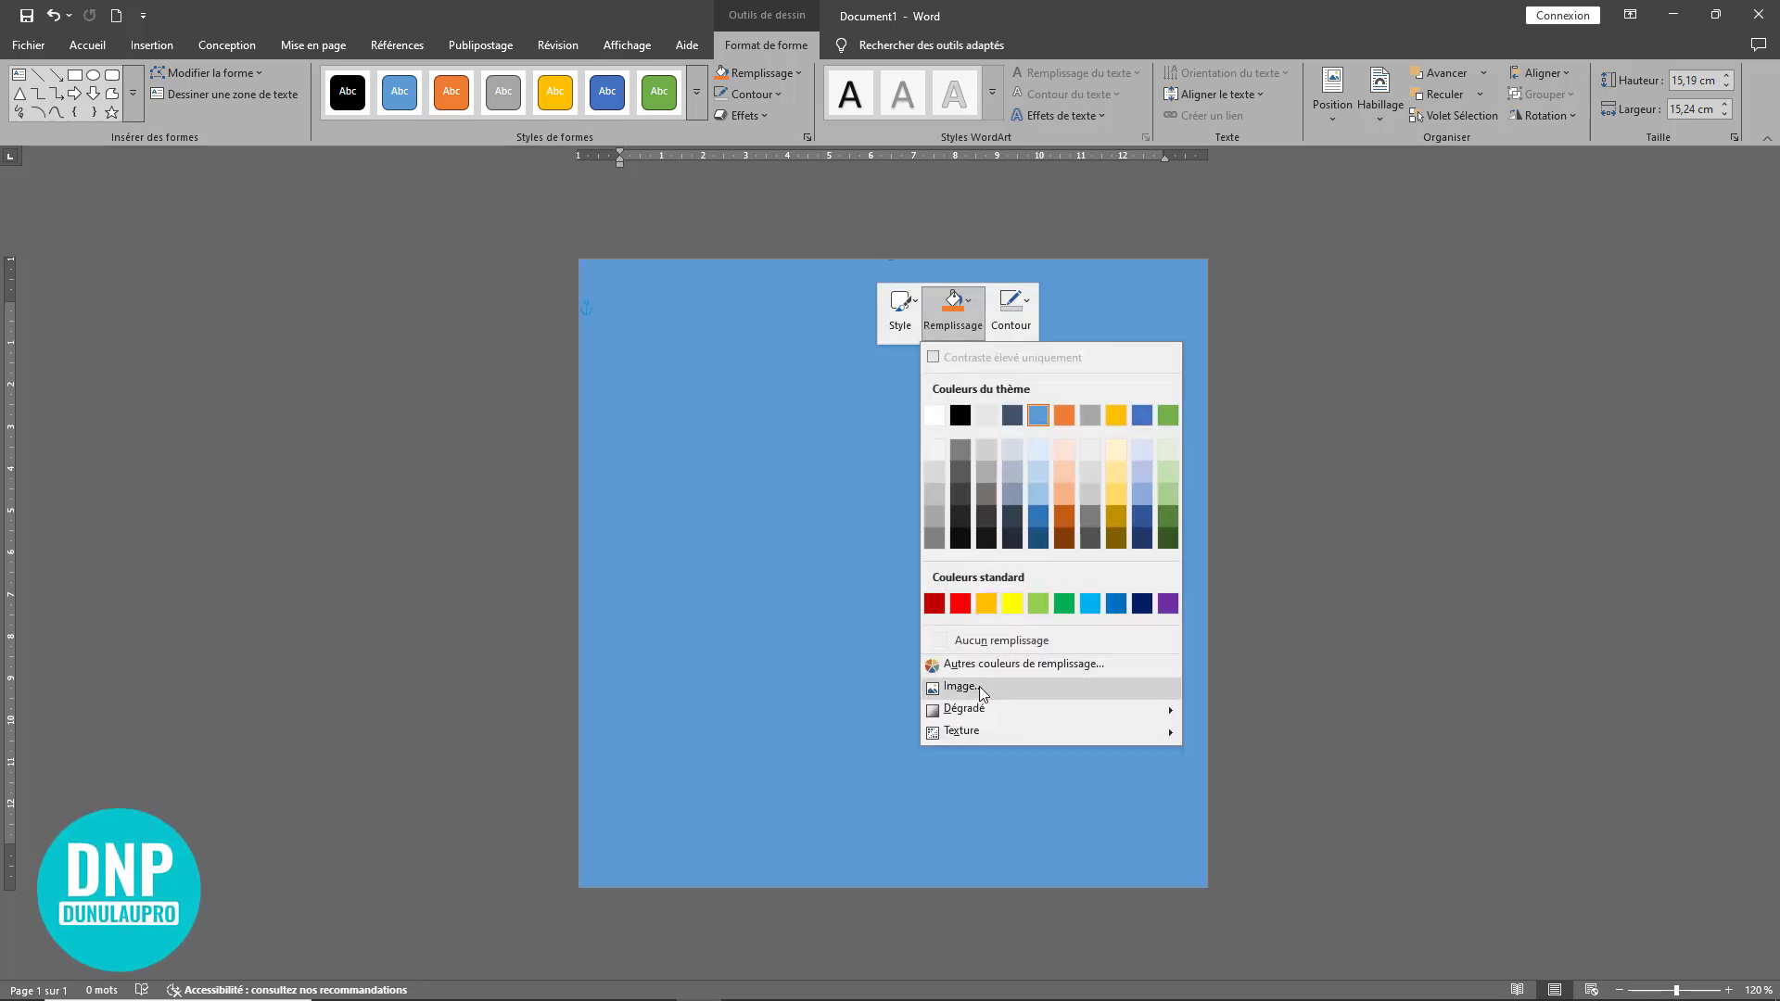
pyautogui.click(964, 686)
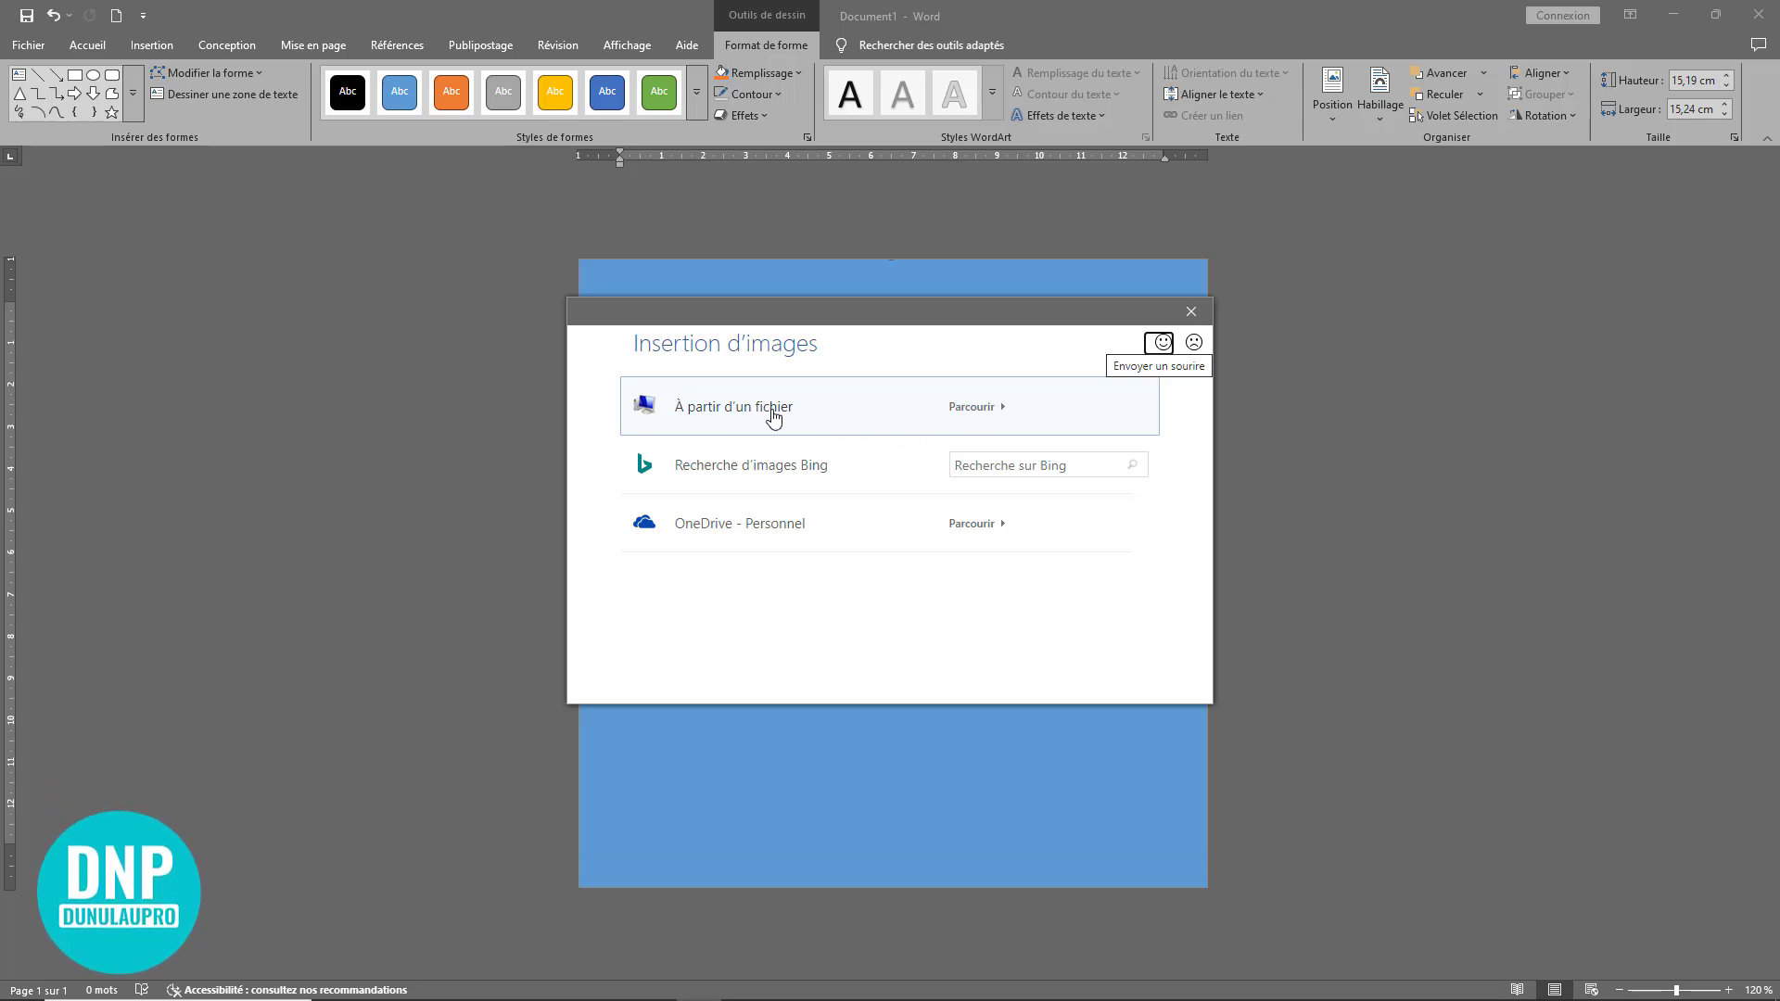
pyautogui.click(850, 411)
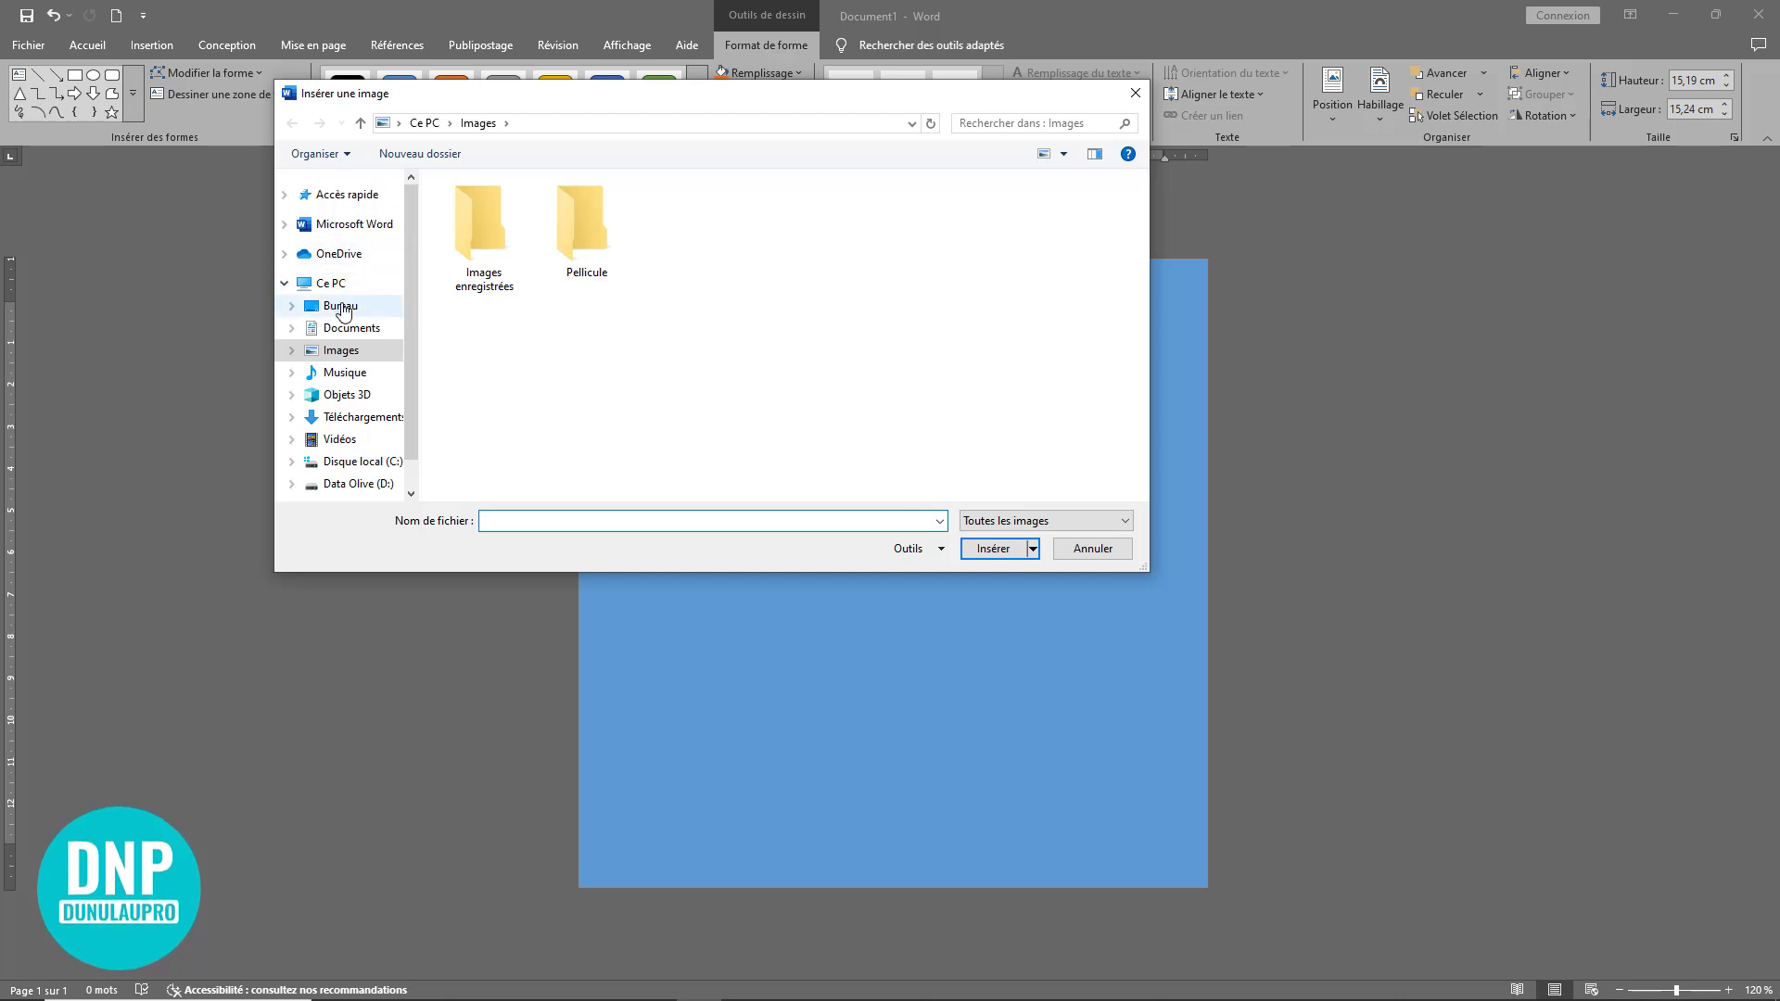
pyautogui.click(343, 308)
pyautogui.moveTo(670, 97); pyautogui.dragTo(722, 209)
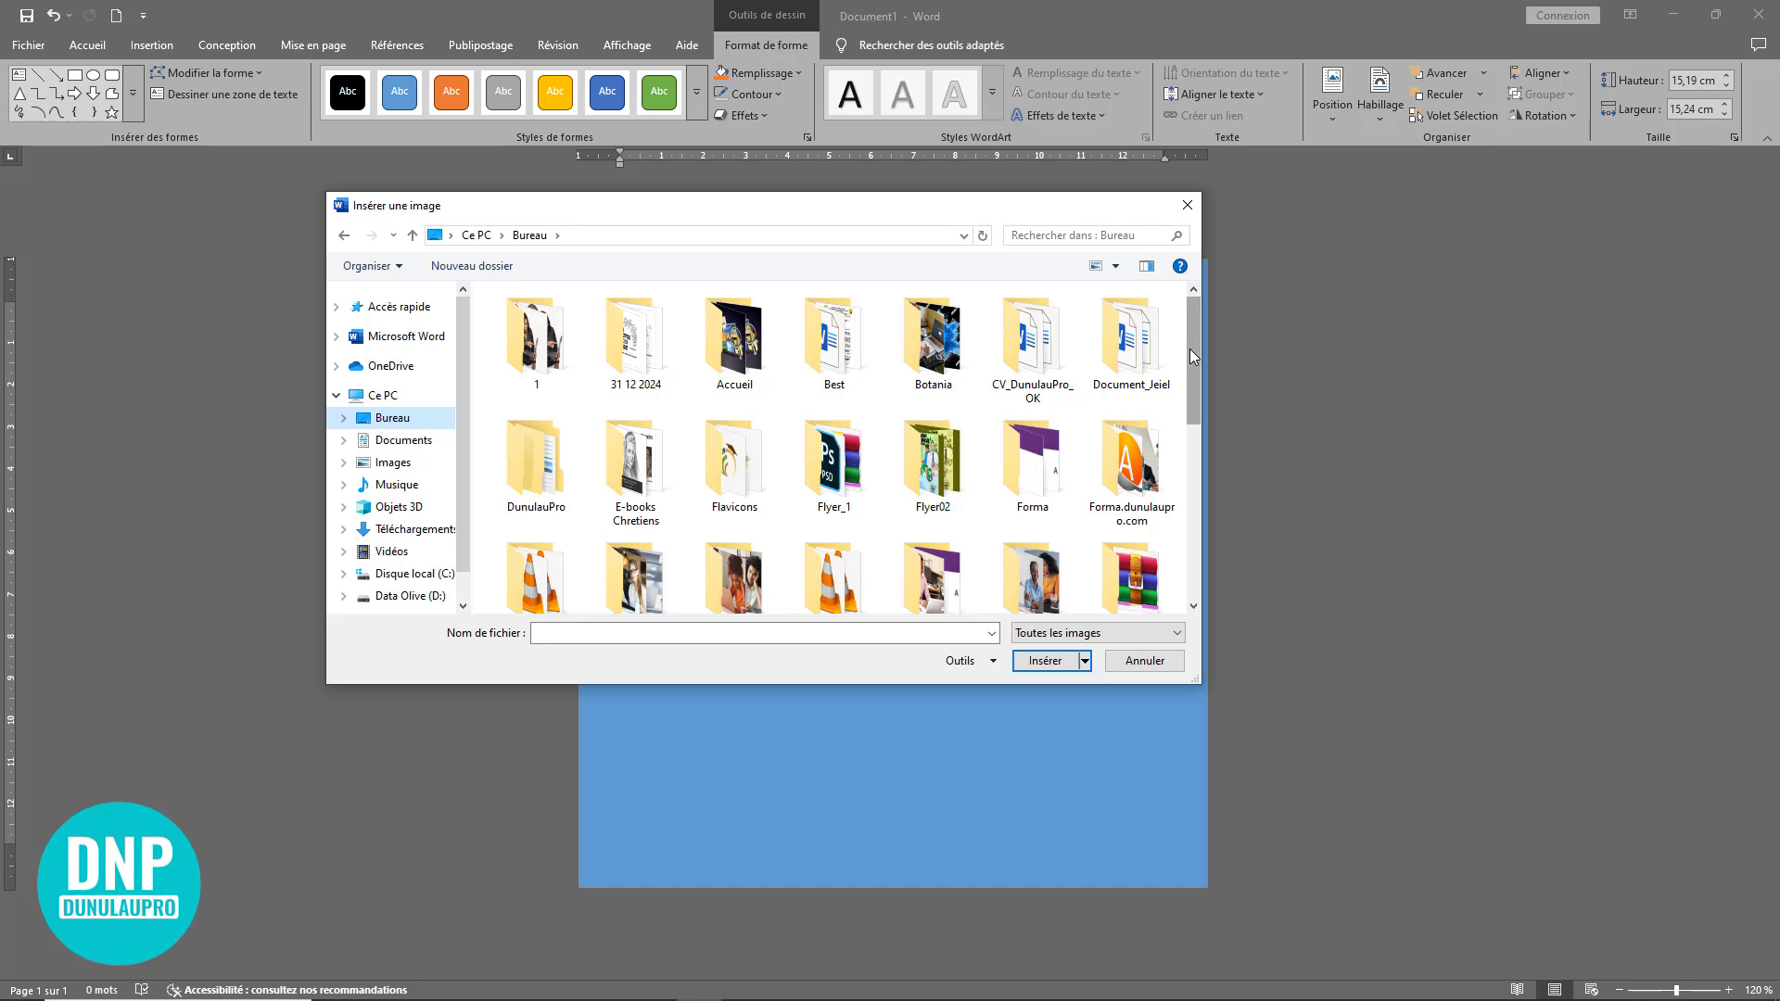
pyautogui.moveTo(1192, 357); pyautogui.dragTo(1191, 391)
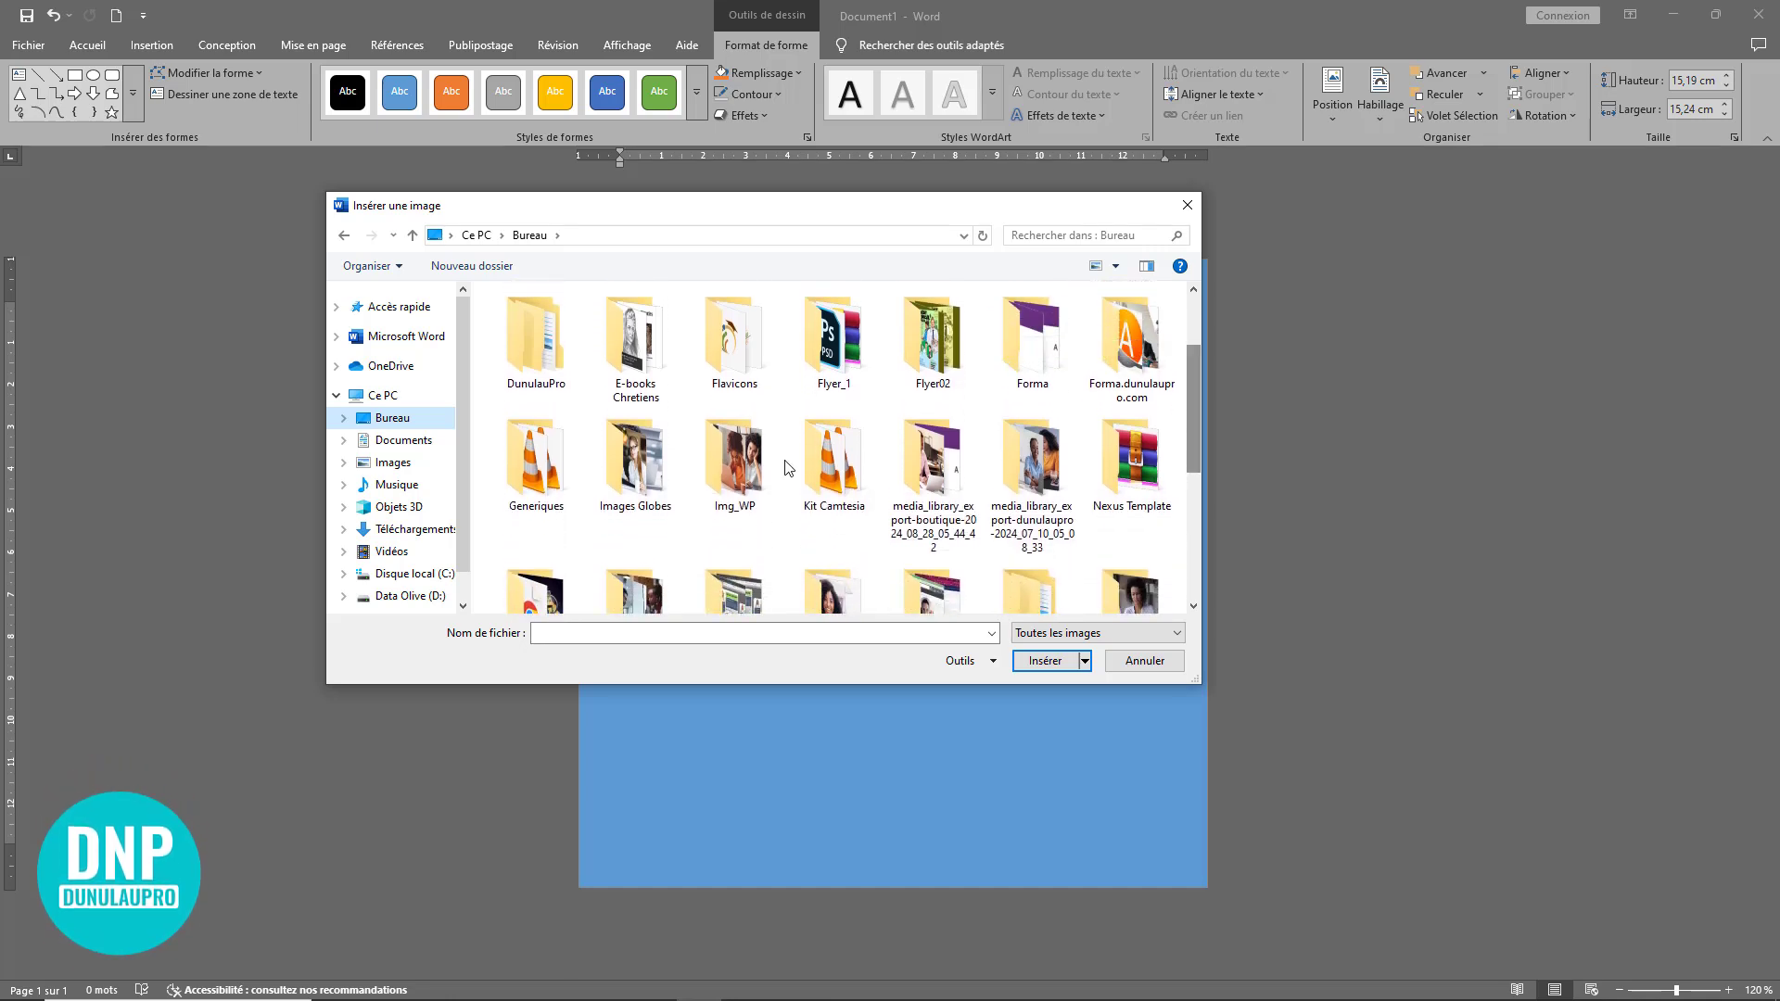
pyautogui.doubleClick(632, 452)
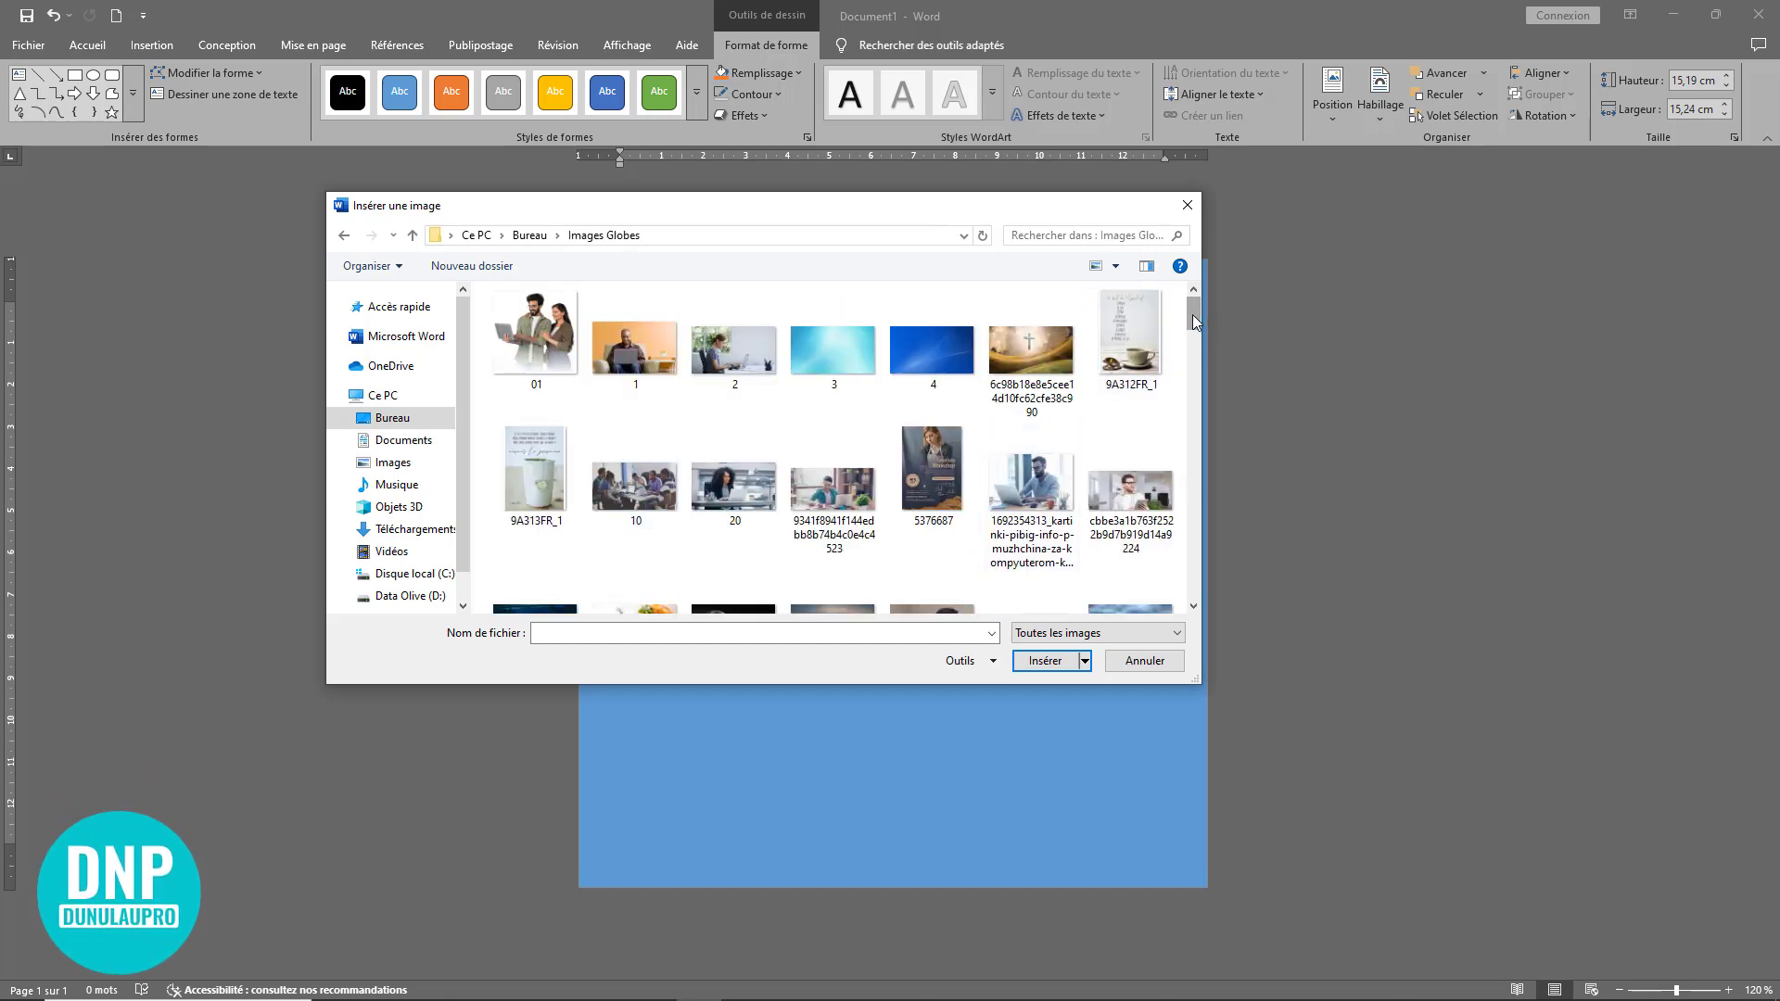
pyautogui.click(628, 484)
pyautogui.click(1045, 660)
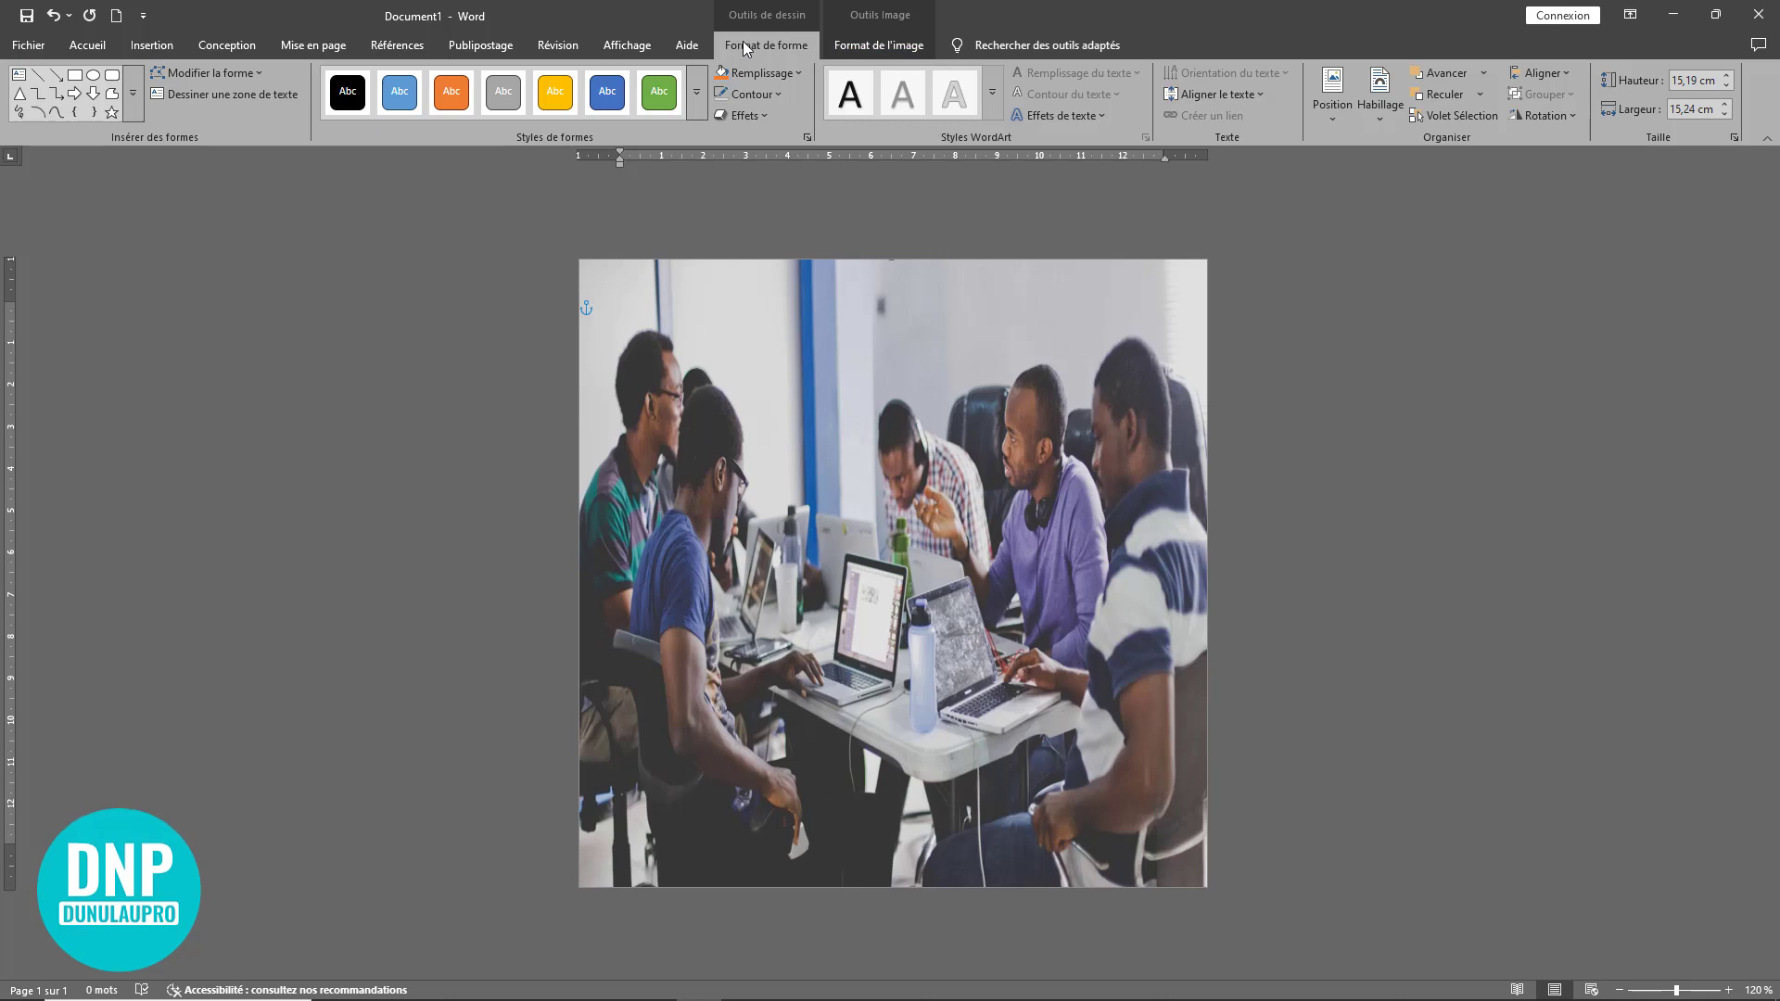
# - Crop the picture with the Fill option (Remplir) and shift it left inside the frame so the two men on the right show fully
pyautogui.click(896, 44)
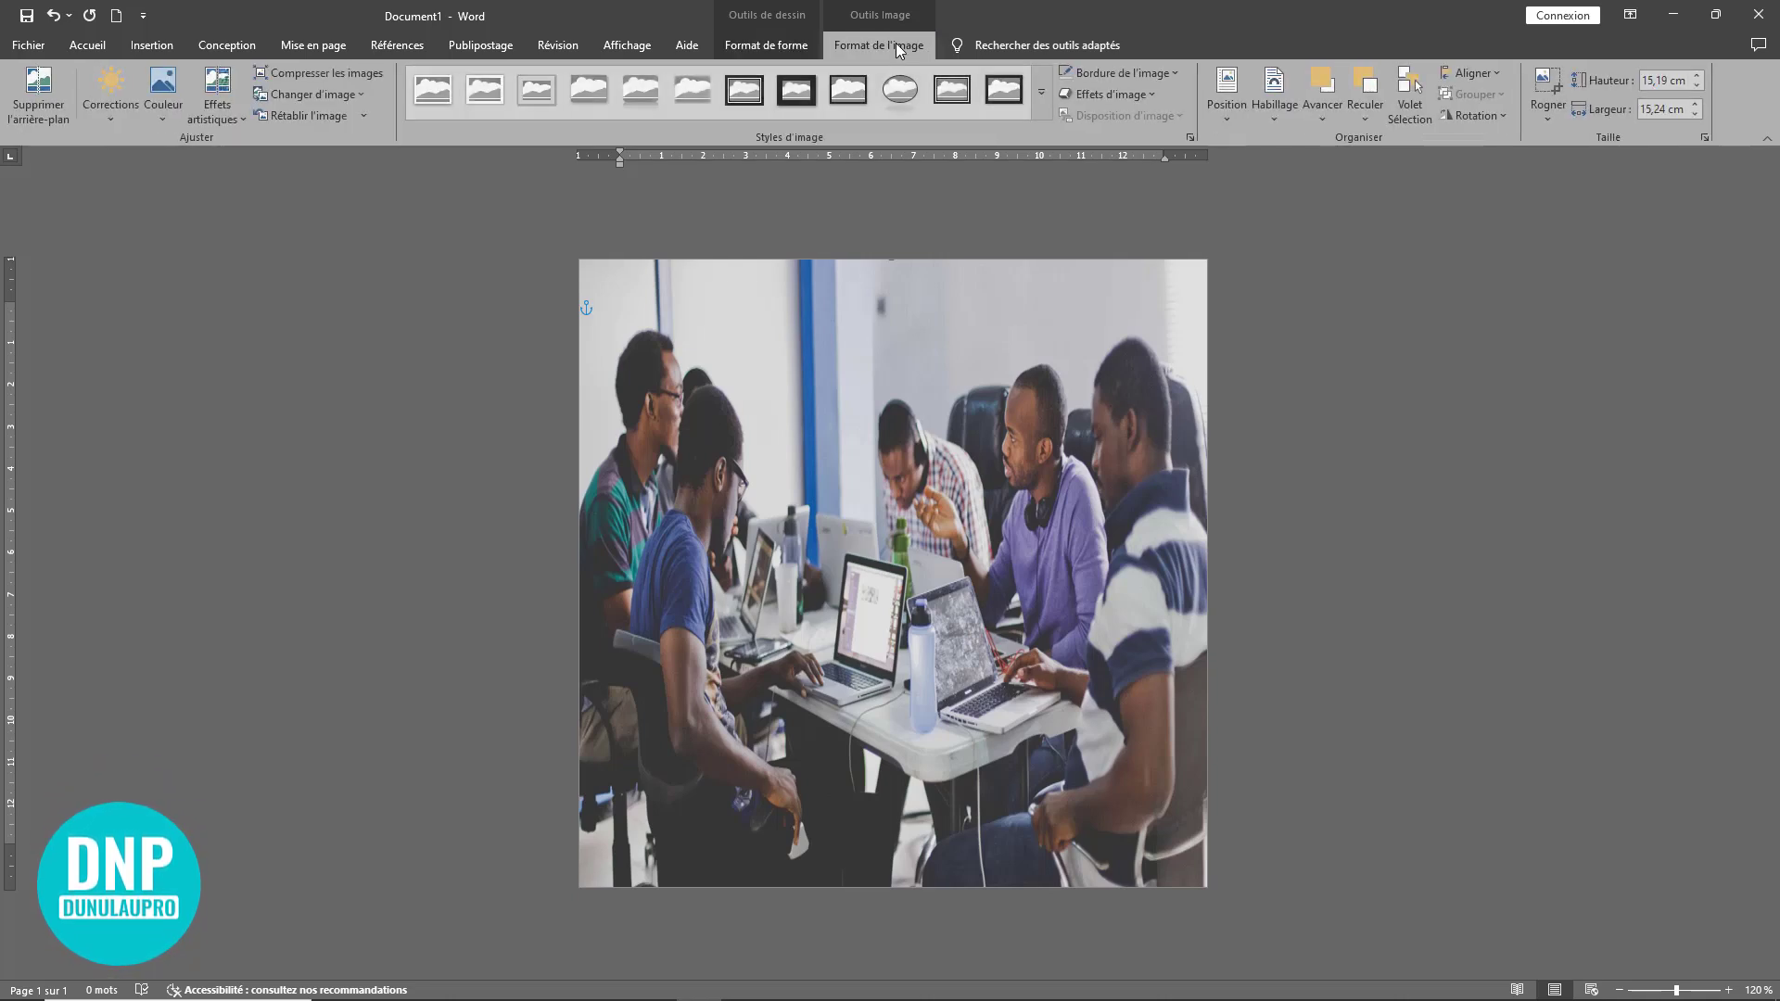
pyautogui.click(1549, 111)
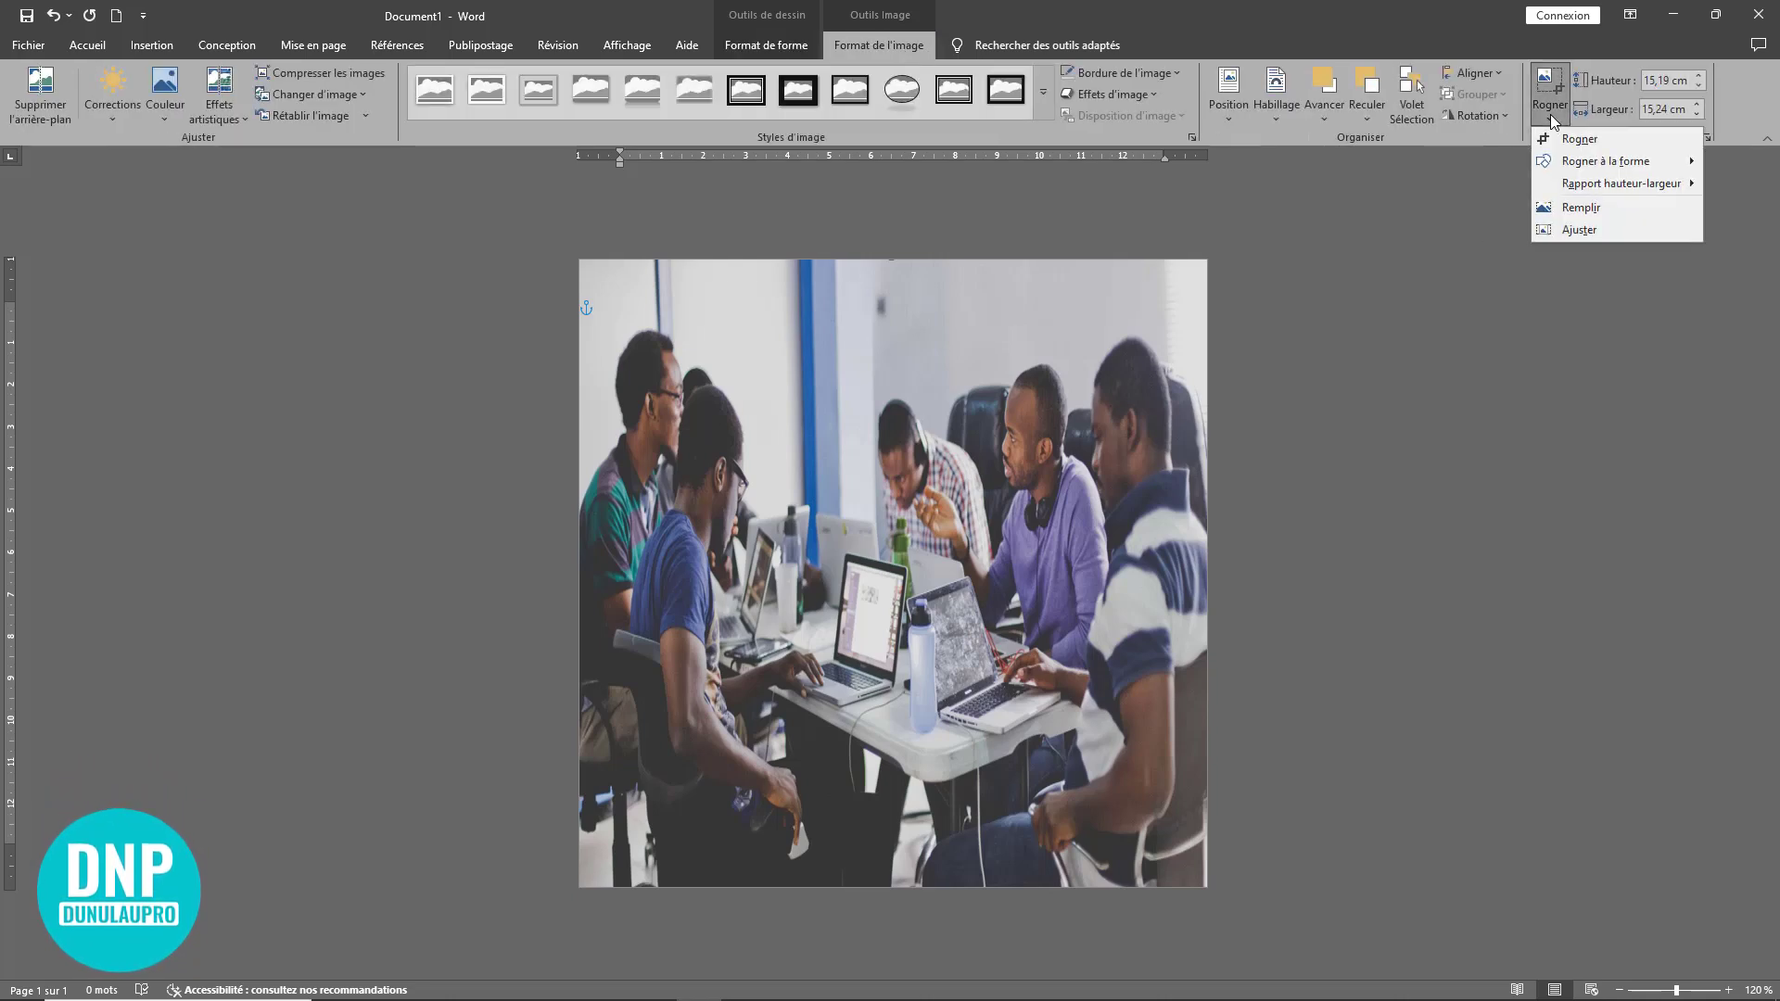
pyautogui.click(1598, 210)
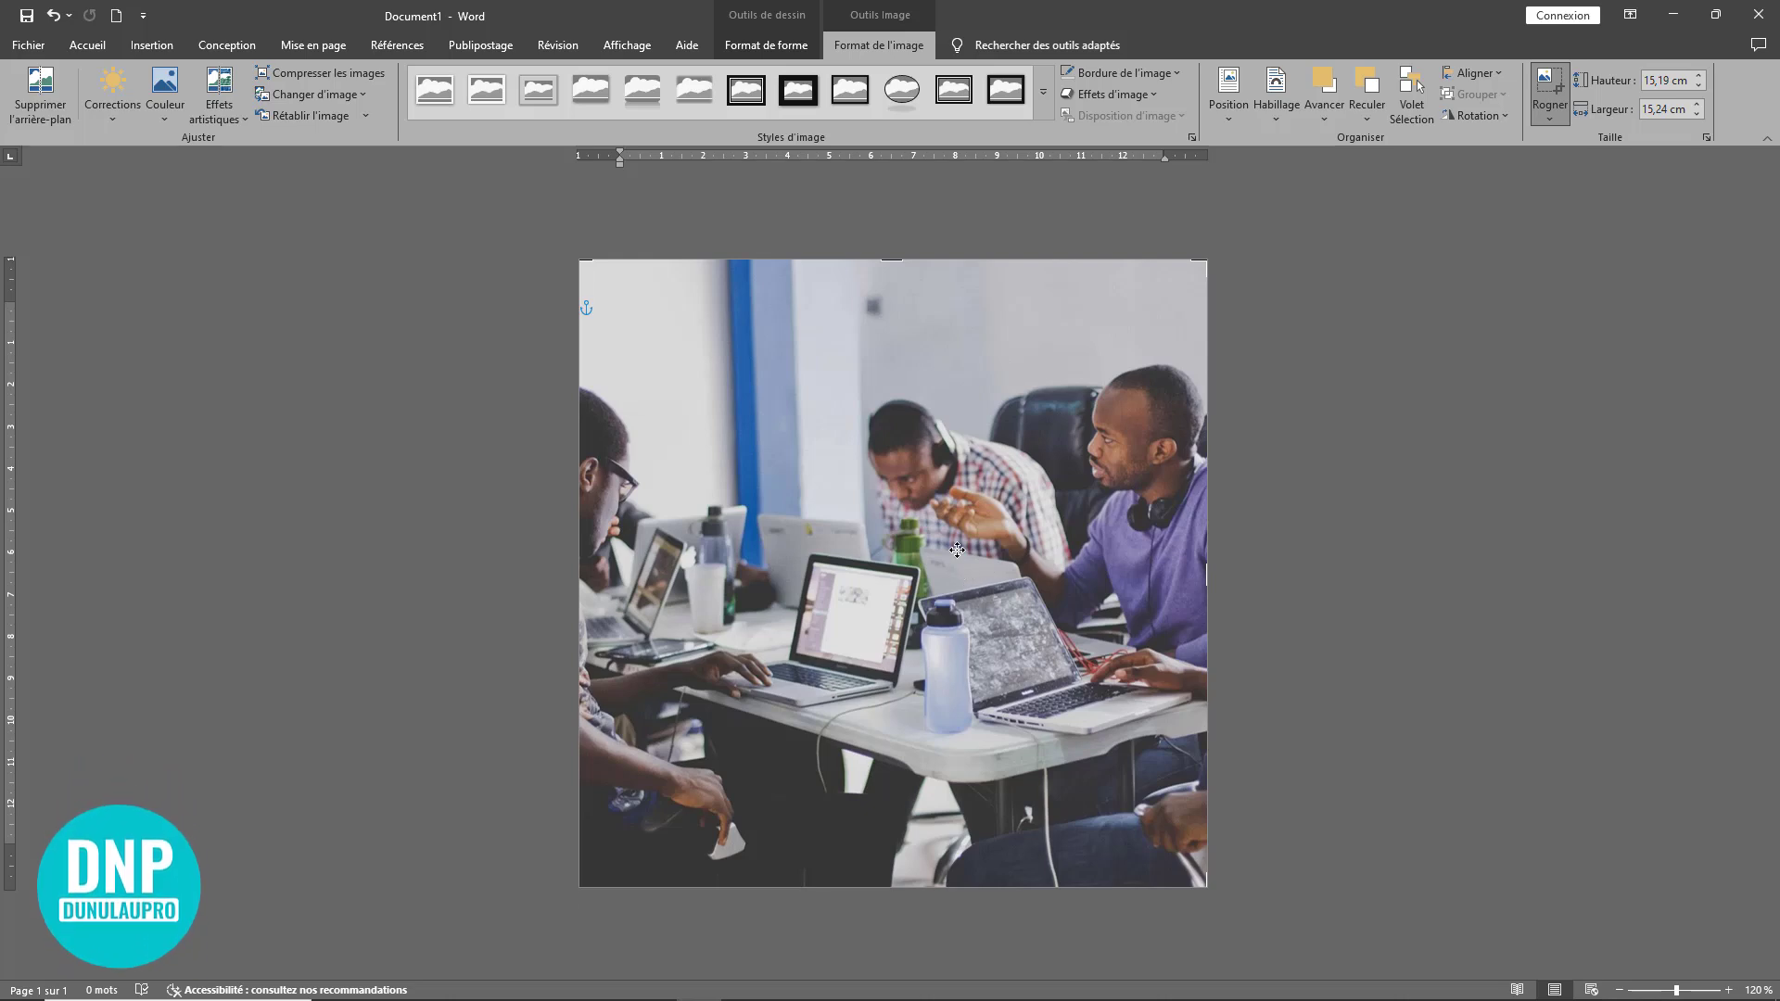
pyautogui.moveTo(964, 552); pyautogui.dragTo(798, 555)
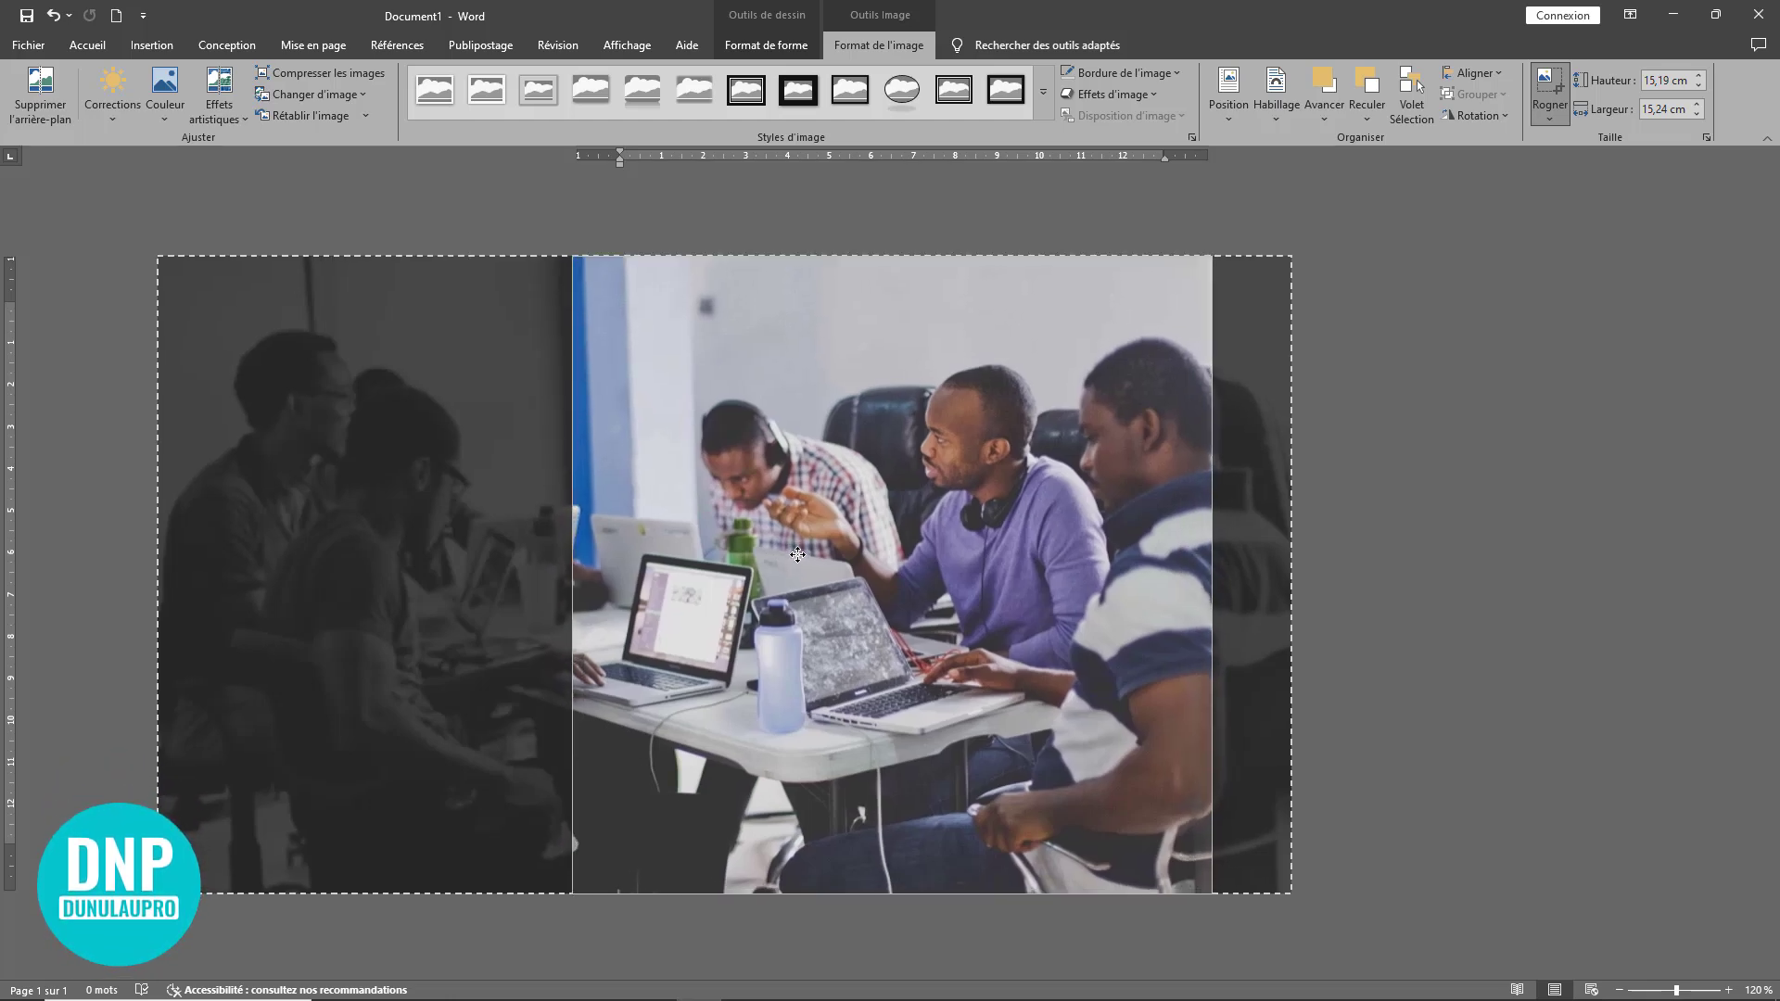
pyautogui.press('Escape')
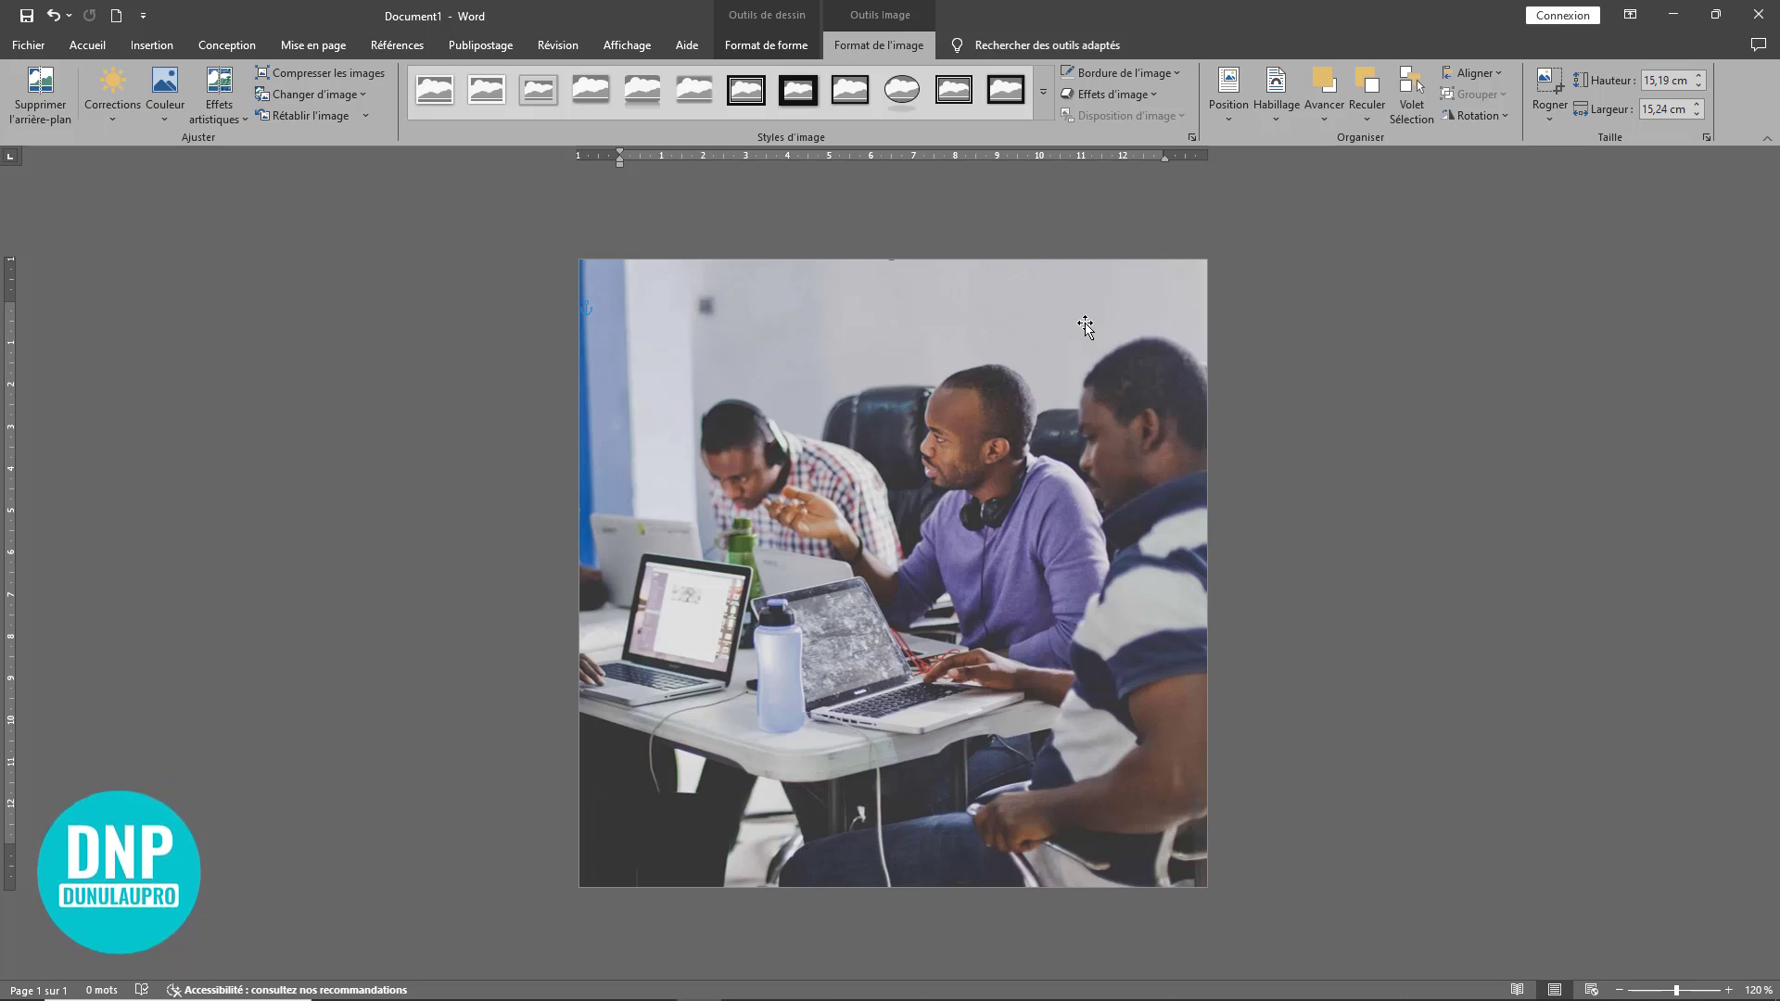
# - Copy the picture-filled rectangle, paste a duplicate on the page and shift the duplicate slightly down and to the right
pyautogui.doubleClick(842, 465)
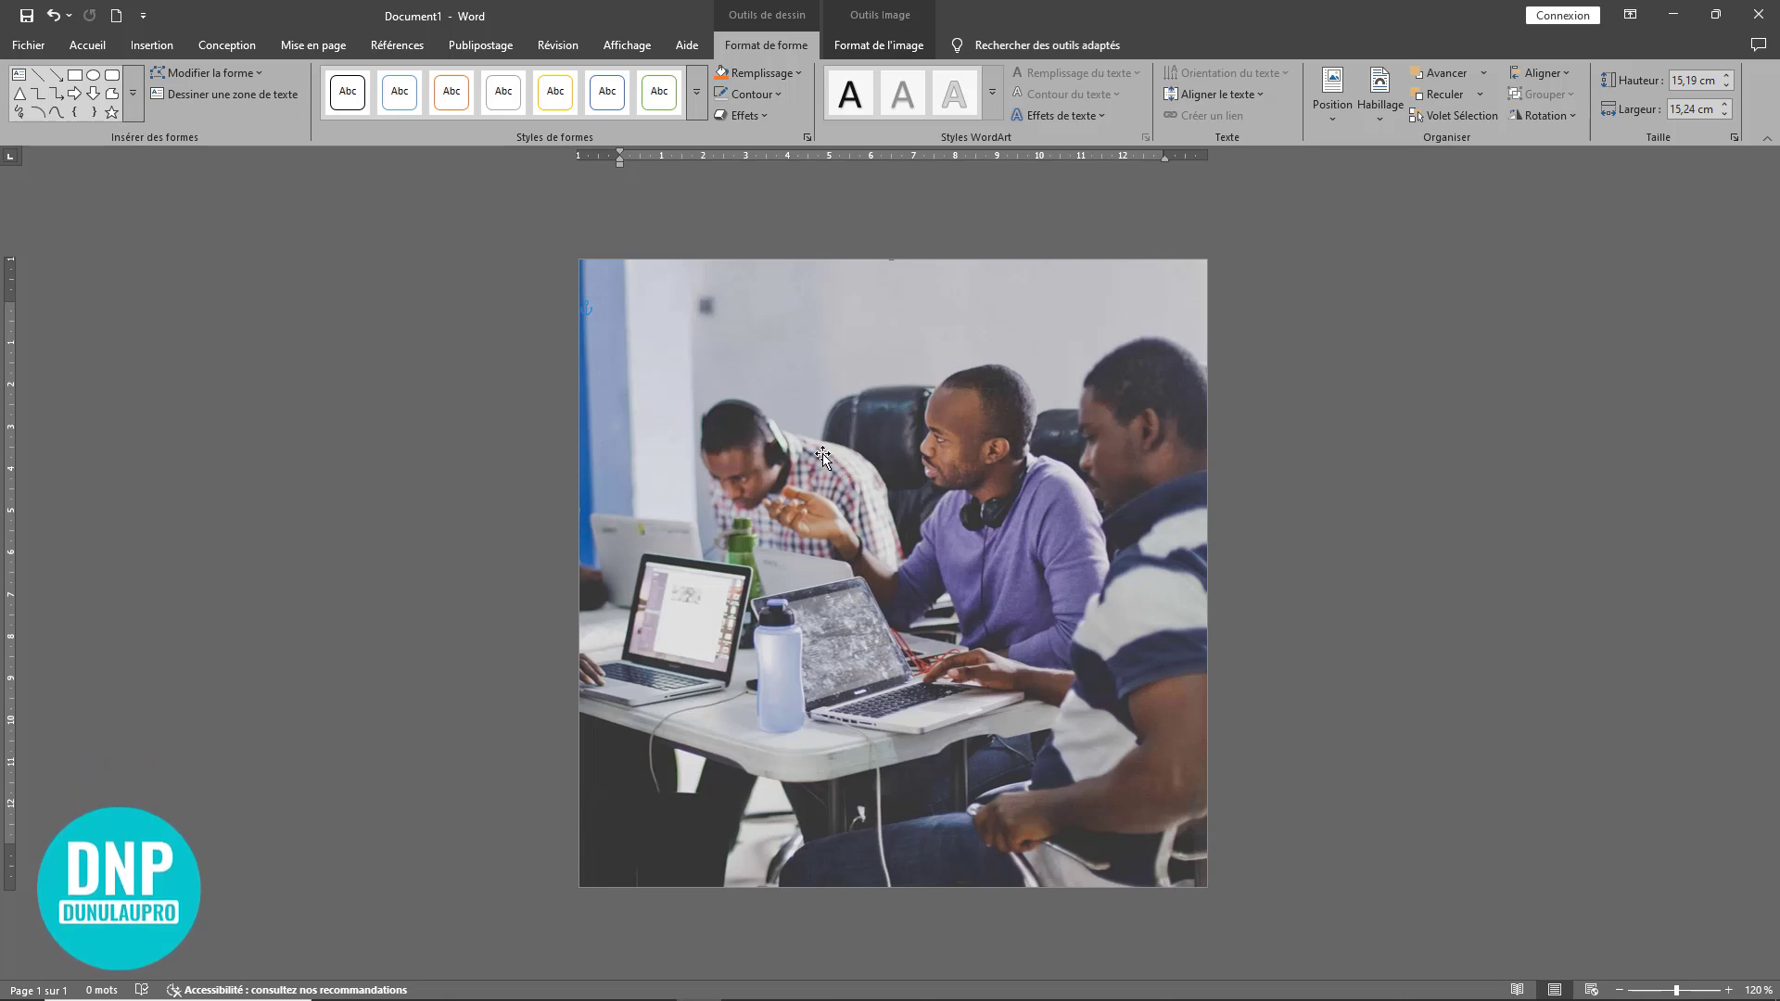
pyautogui.rightClick(806, 429)
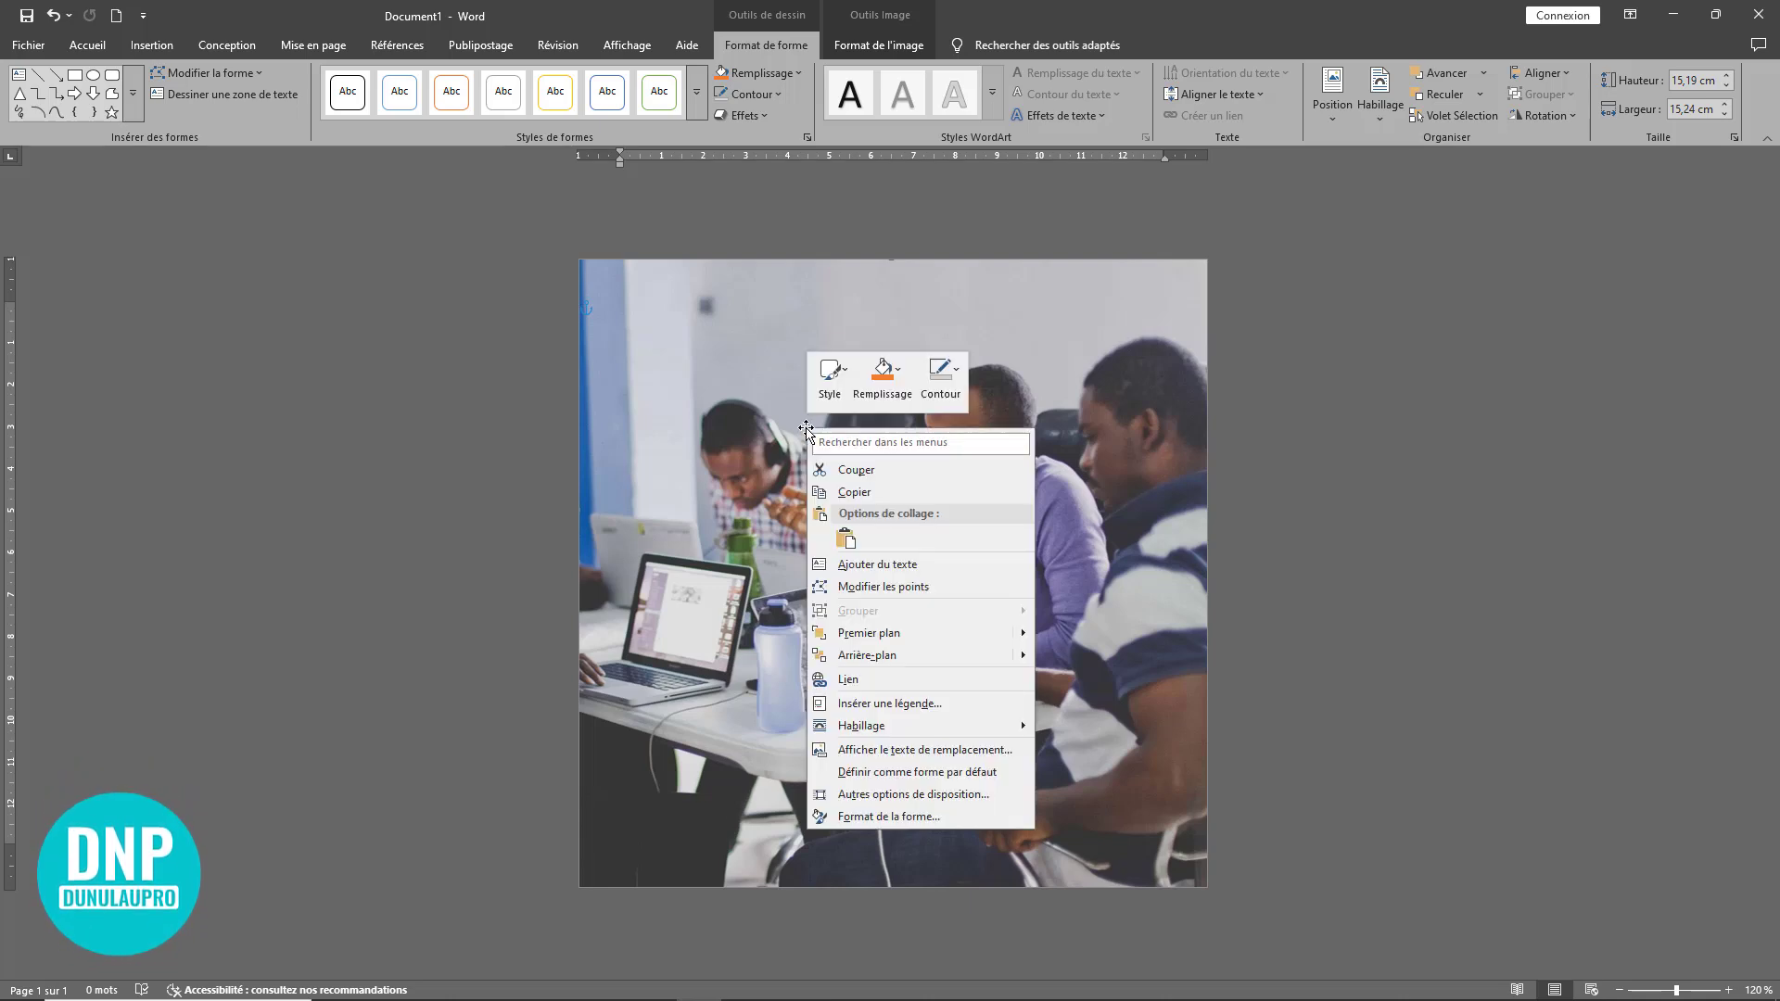
pyautogui.click(853, 492)
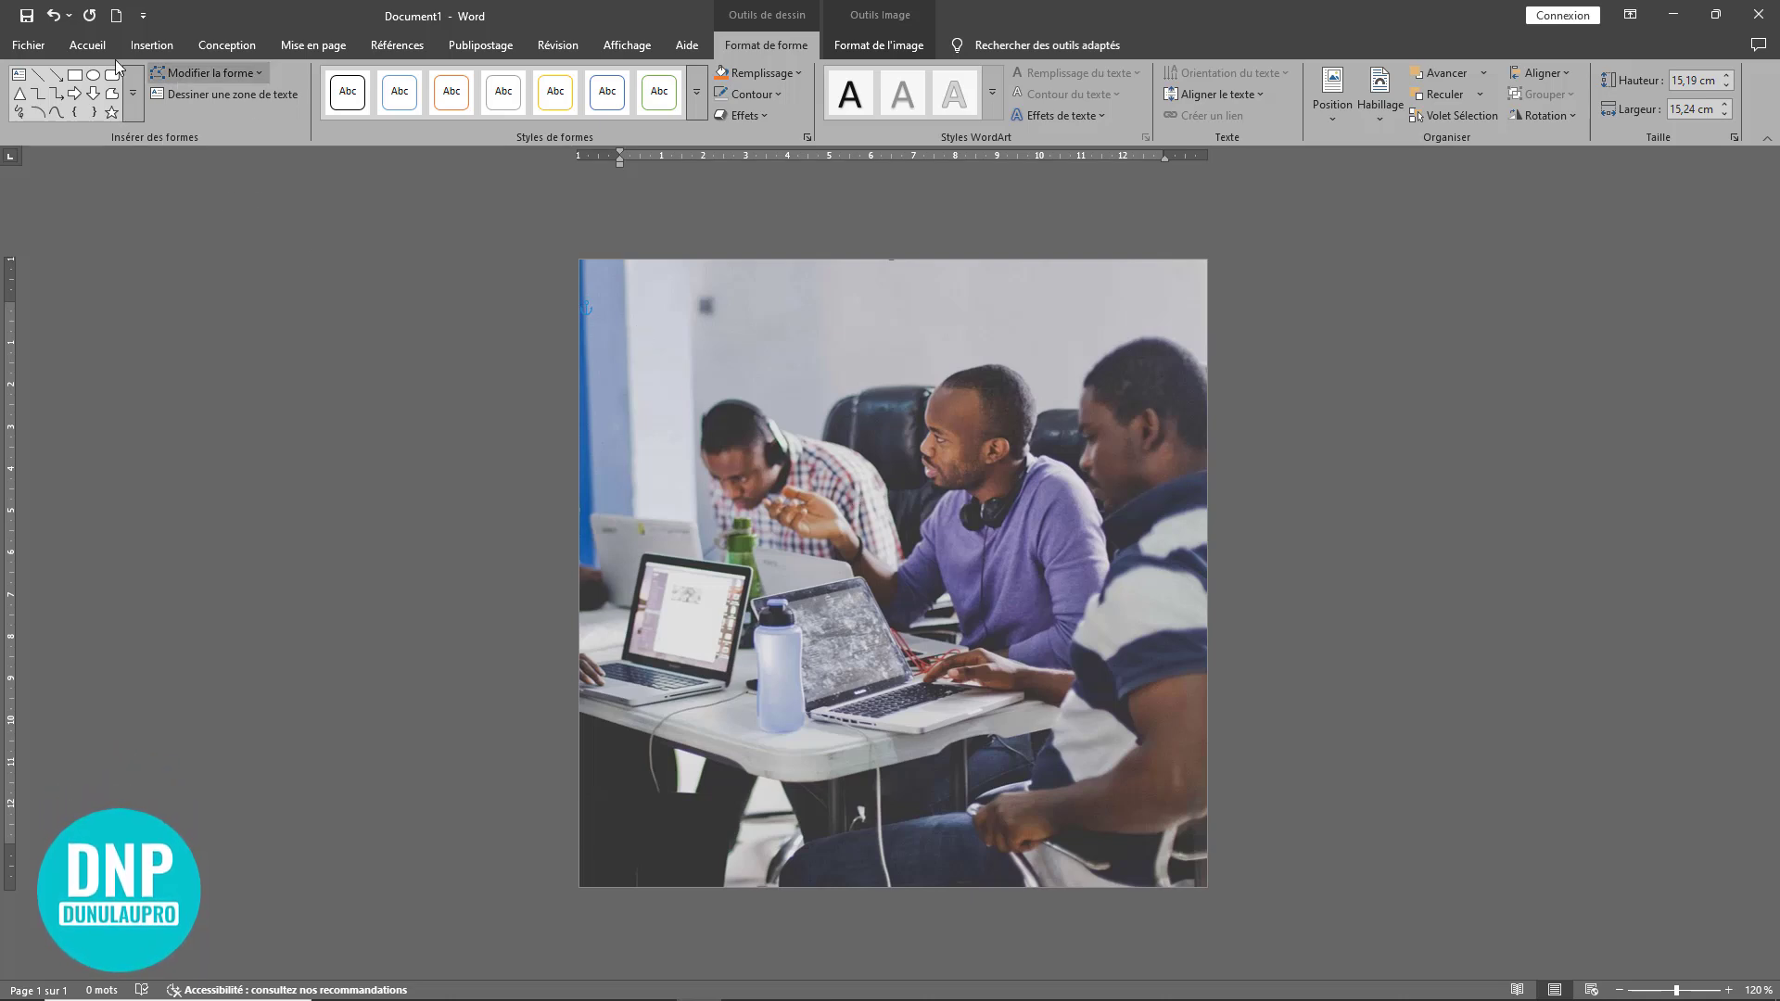
pyautogui.click(87, 45)
pyautogui.click(26, 83)
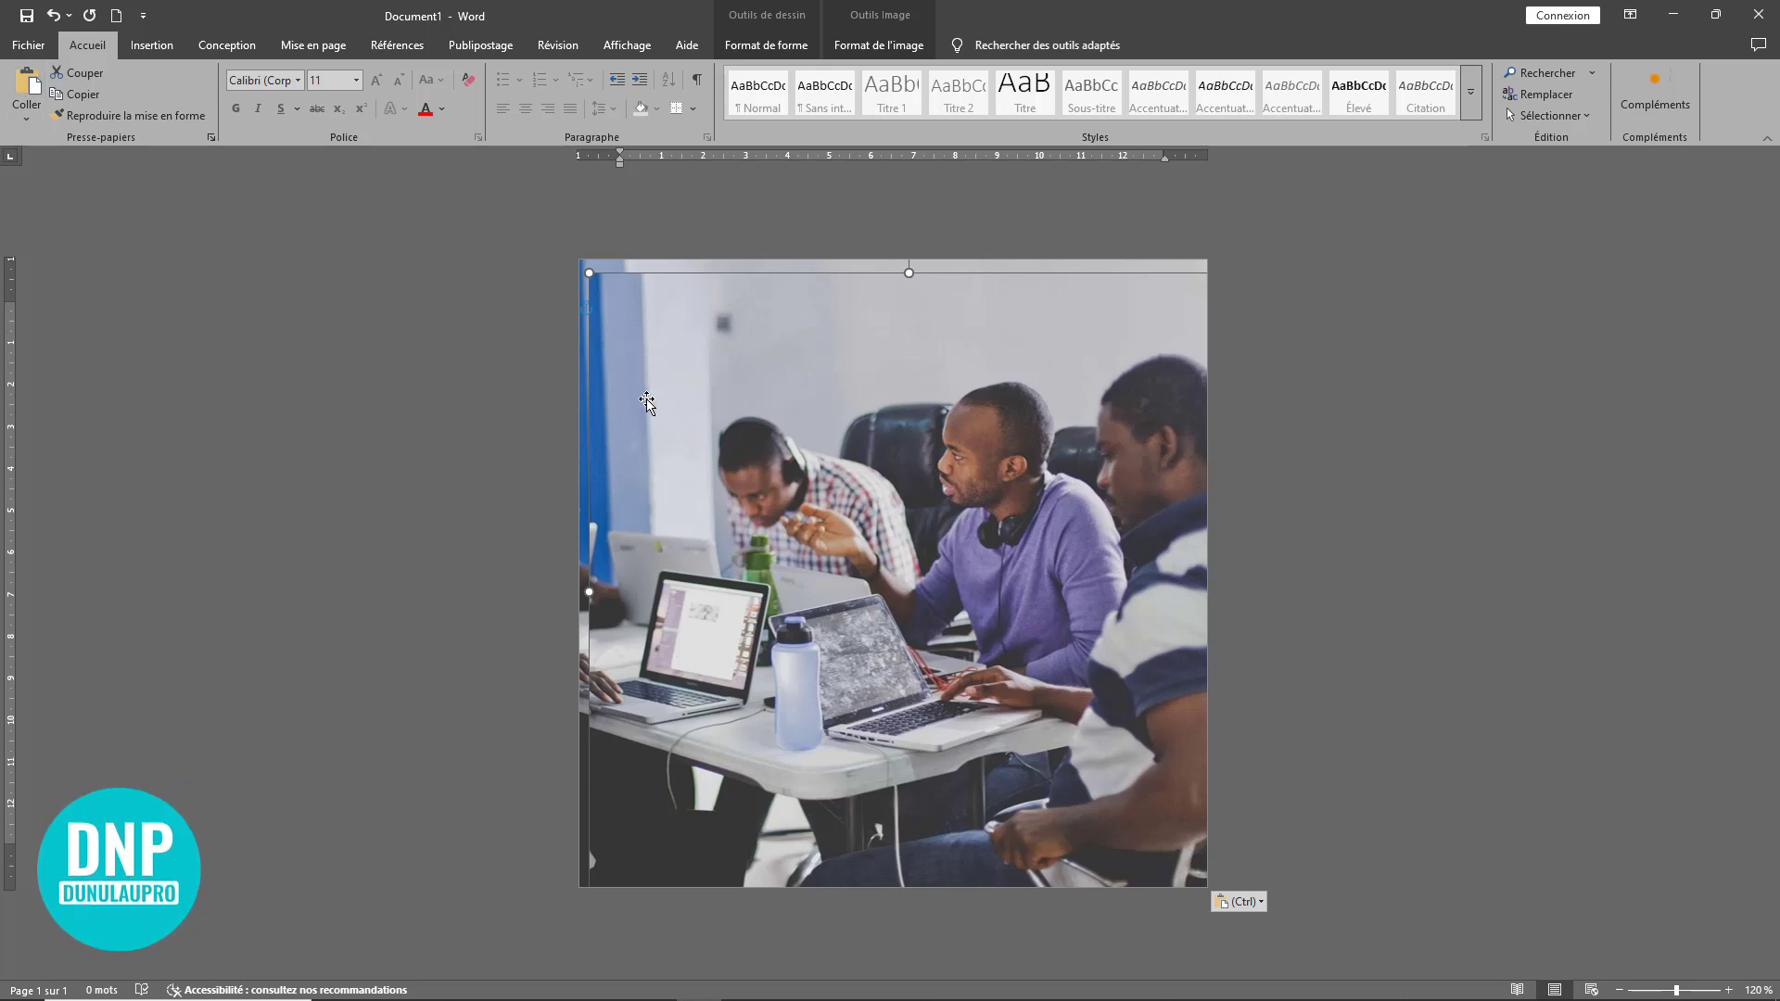
pyautogui.moveTo(670, 411)
pyautogui.mouseDown()
pyautogui.moveTo(900, 456)
pyautogui.moveTo(676, 426)
pyautogui.moveTo(719, 441)
pyautogui.moveTo(648, 414)
pyautogui.moveTo(691, 407)
pyautogui.moveTo(666, 423)
pyautogui.moveTo(683, 435)
pyautogui.mouseUp()
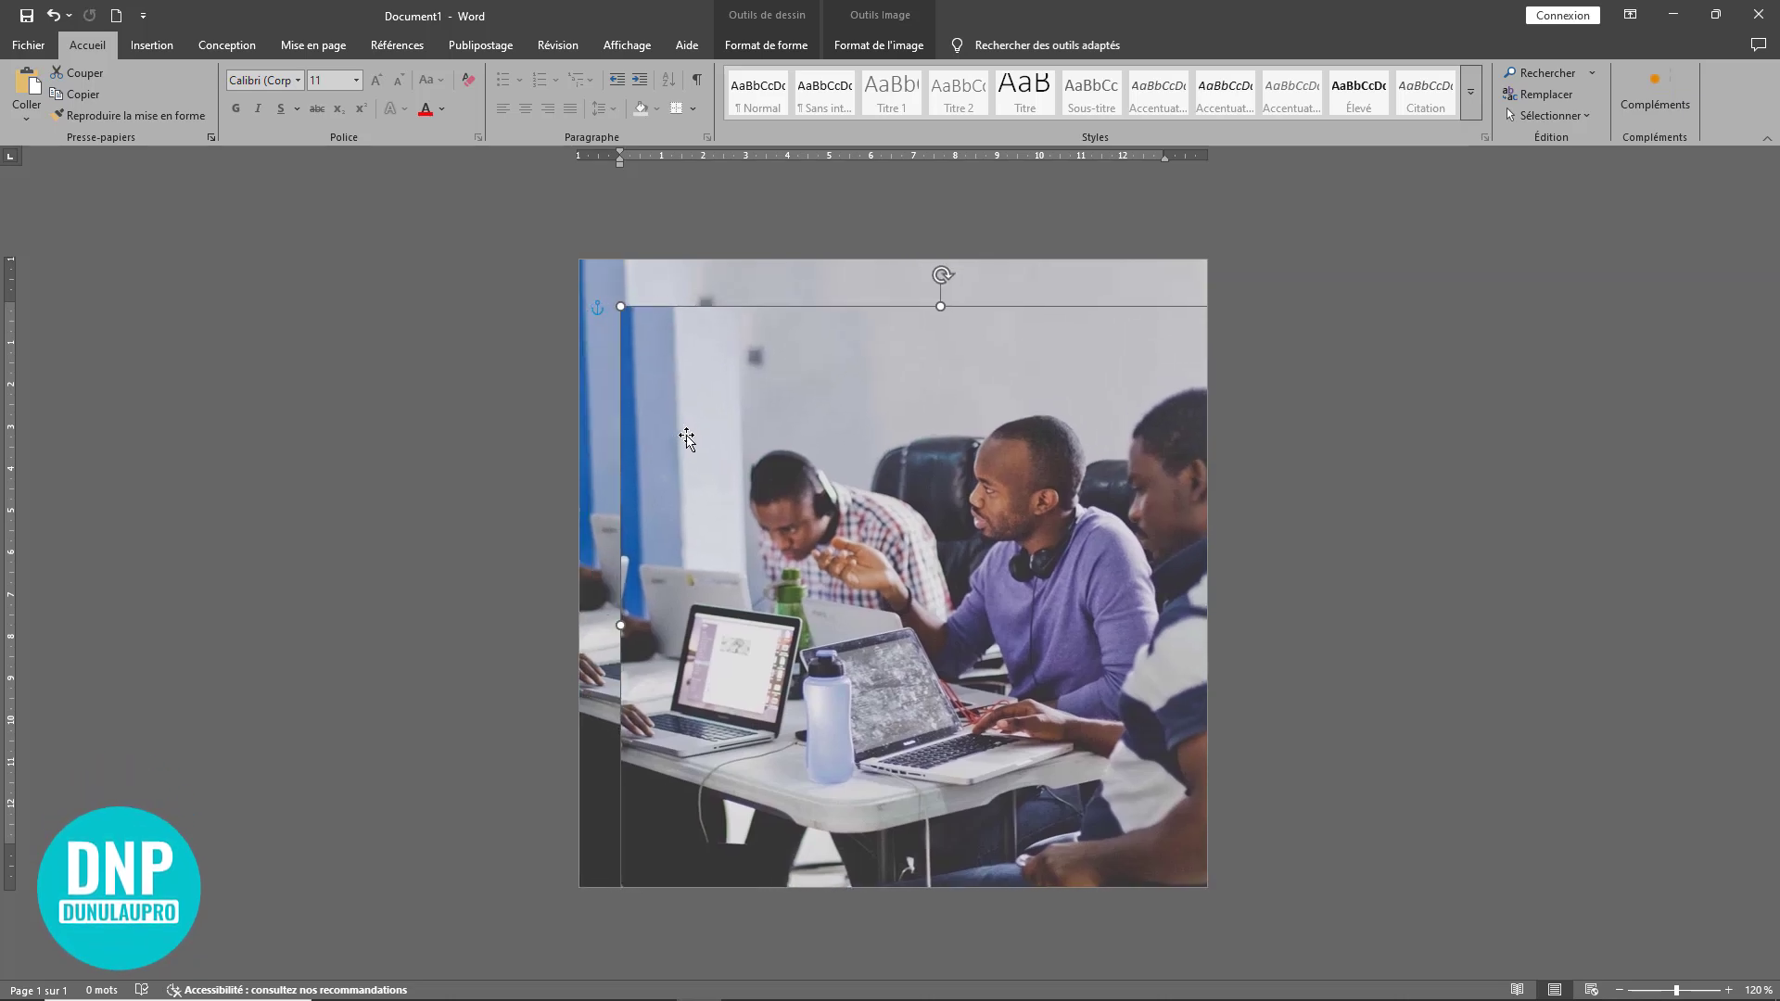
# - Fill the duplicate rectangle with dark green (Vert, Accentuation6, plus sombre 50 %) and move it to cover the whole page
pyautogui.doubleClick(711, 433)
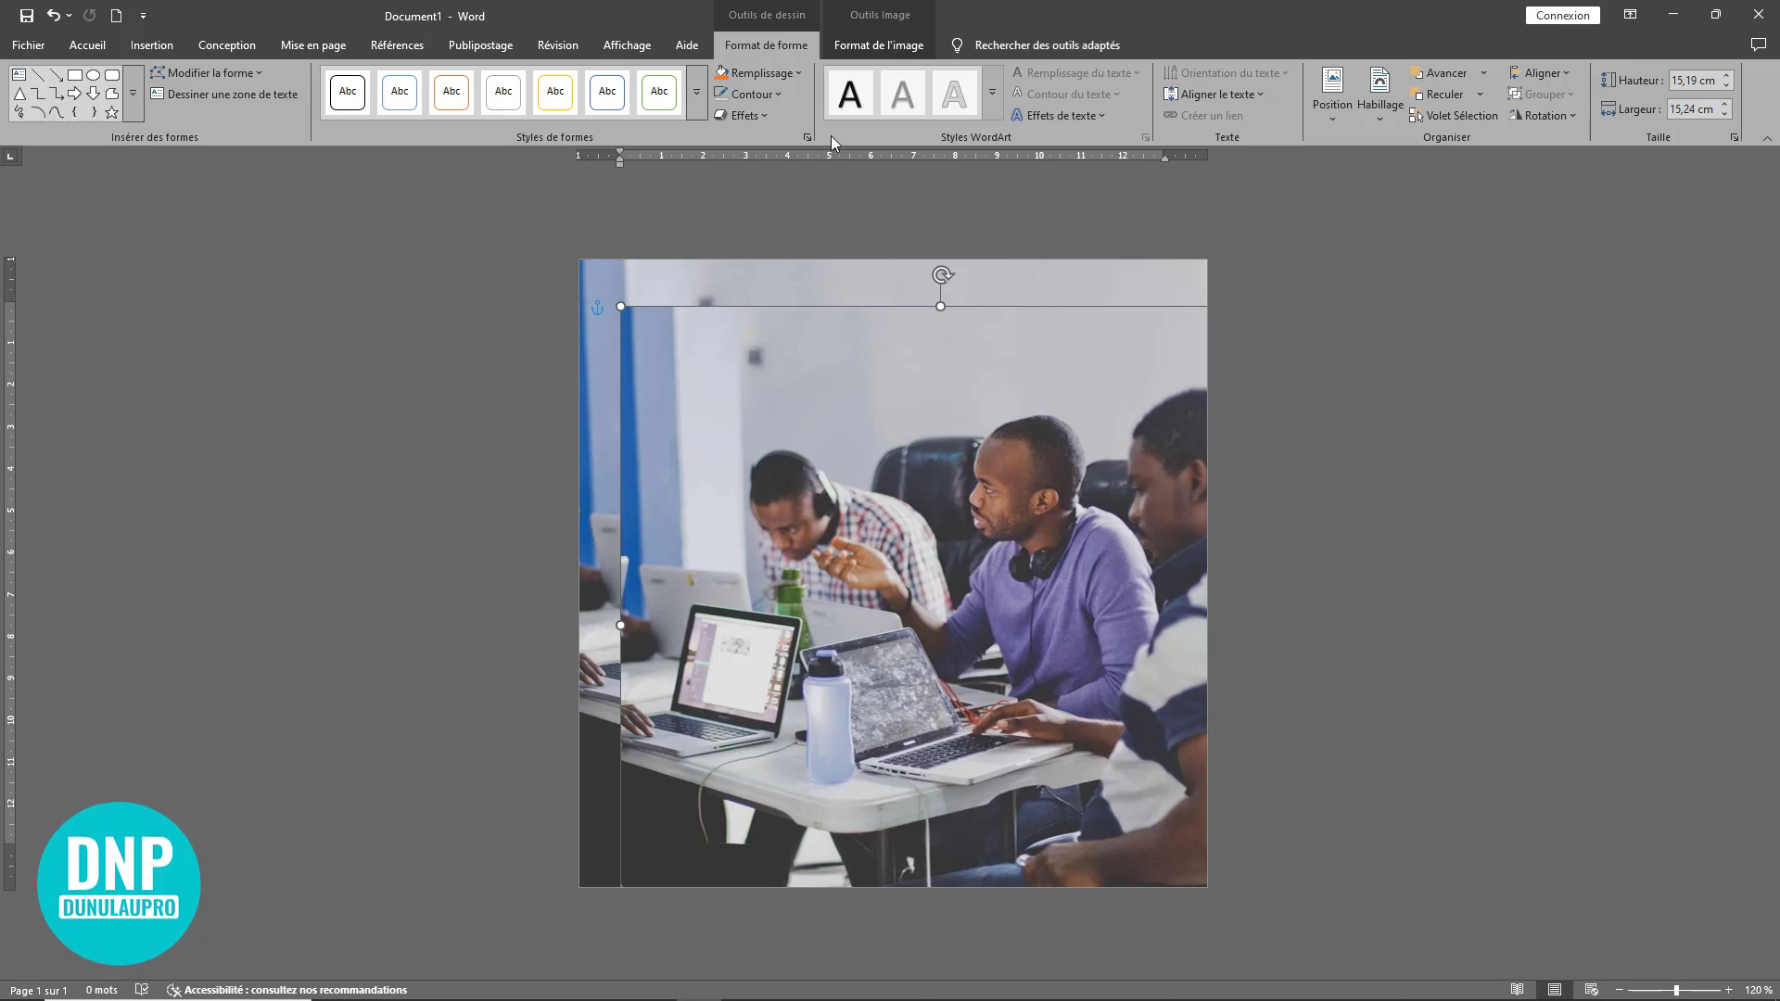
pyautogui.click(797, 71)
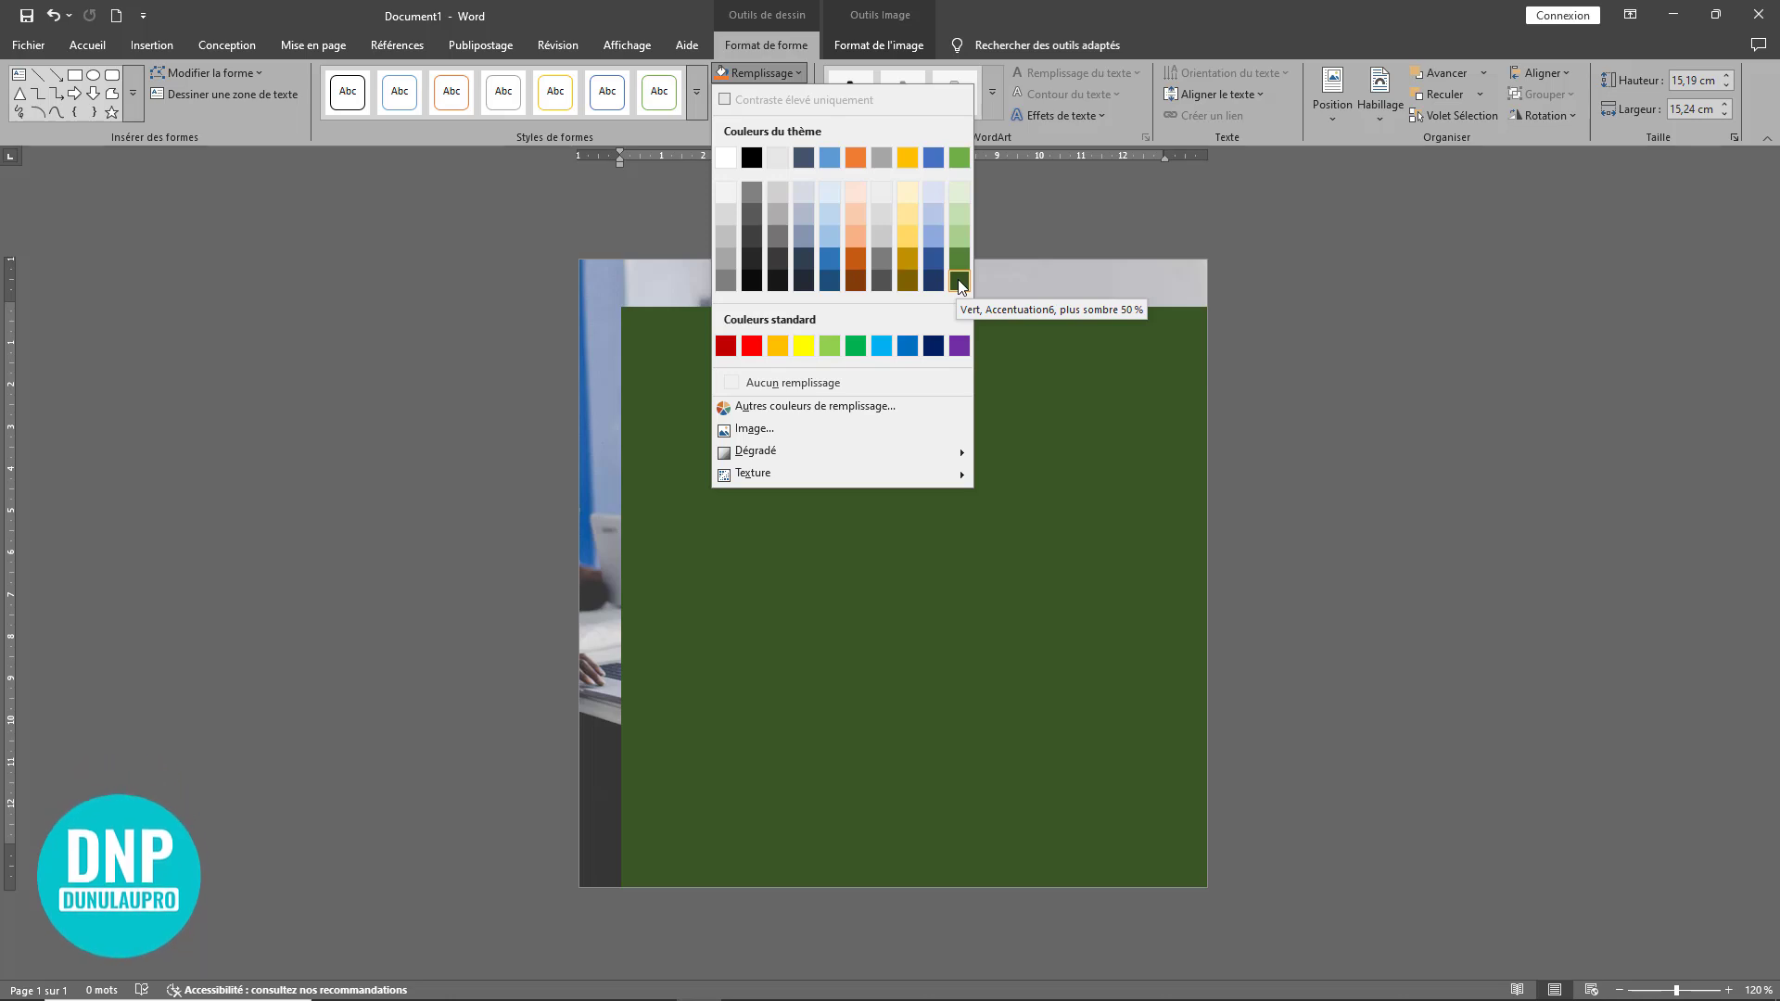
pyautogui.click(958, 280)
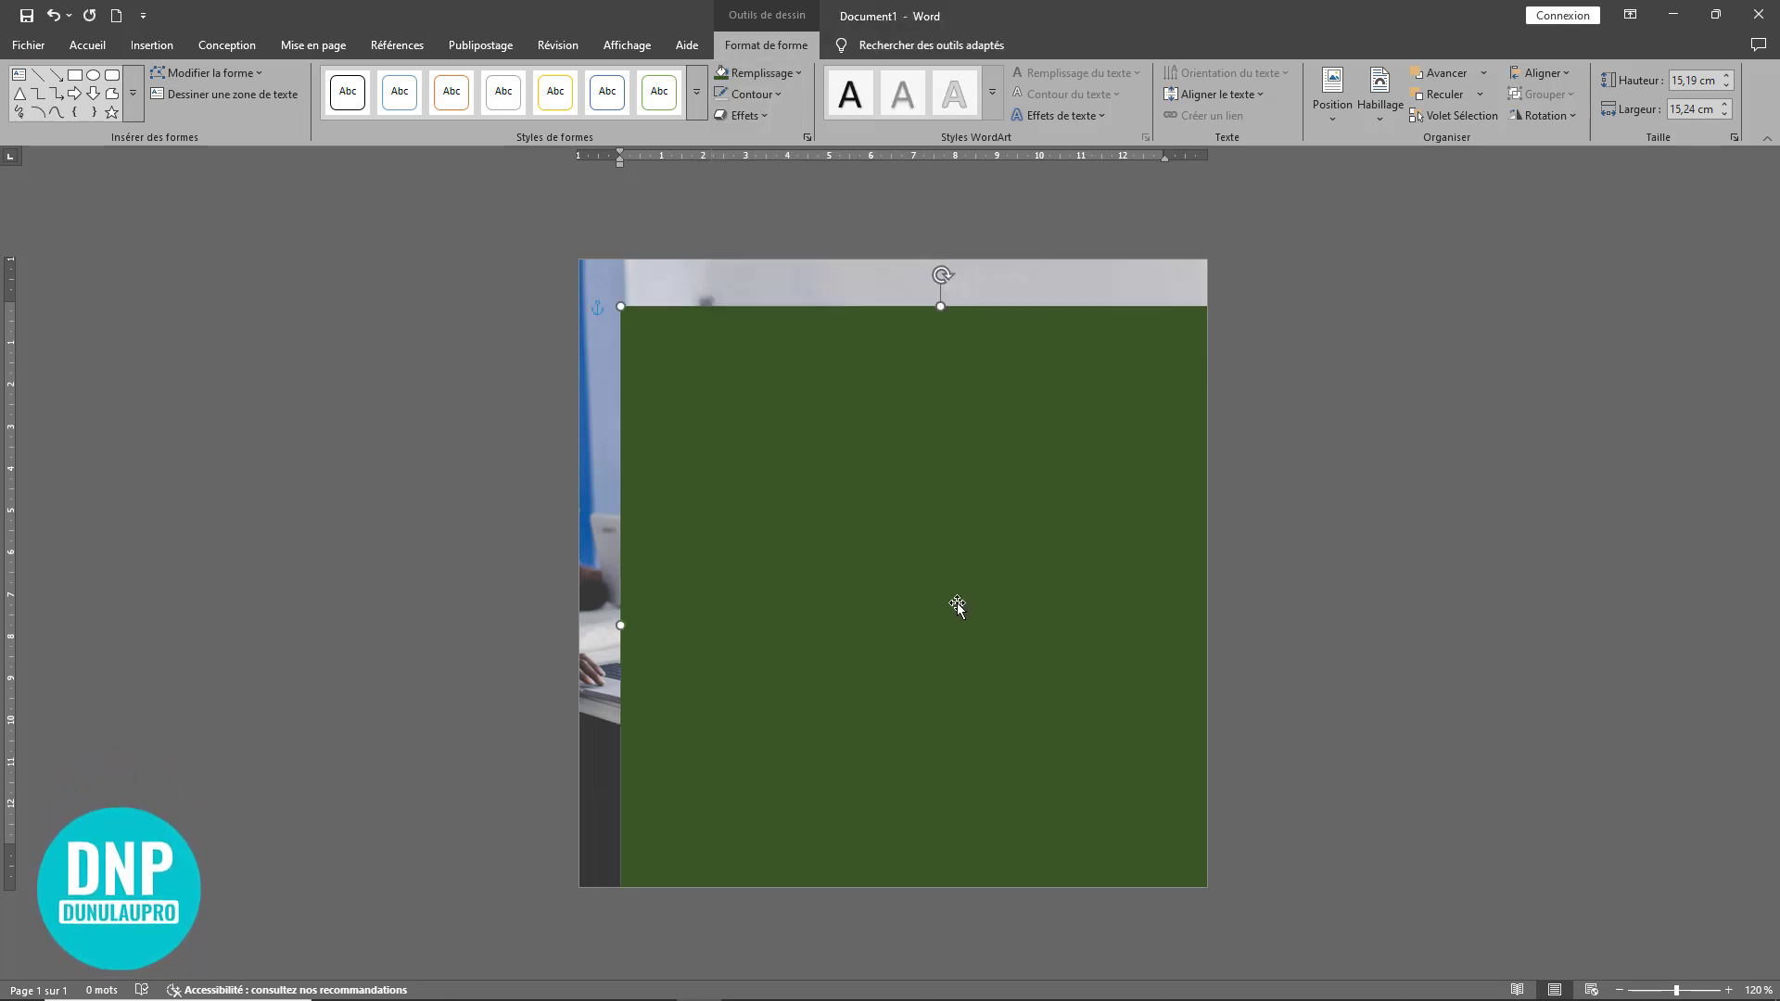
pyautogui.moveTo(958, 605); pyautogui.dragTo(913, 555)
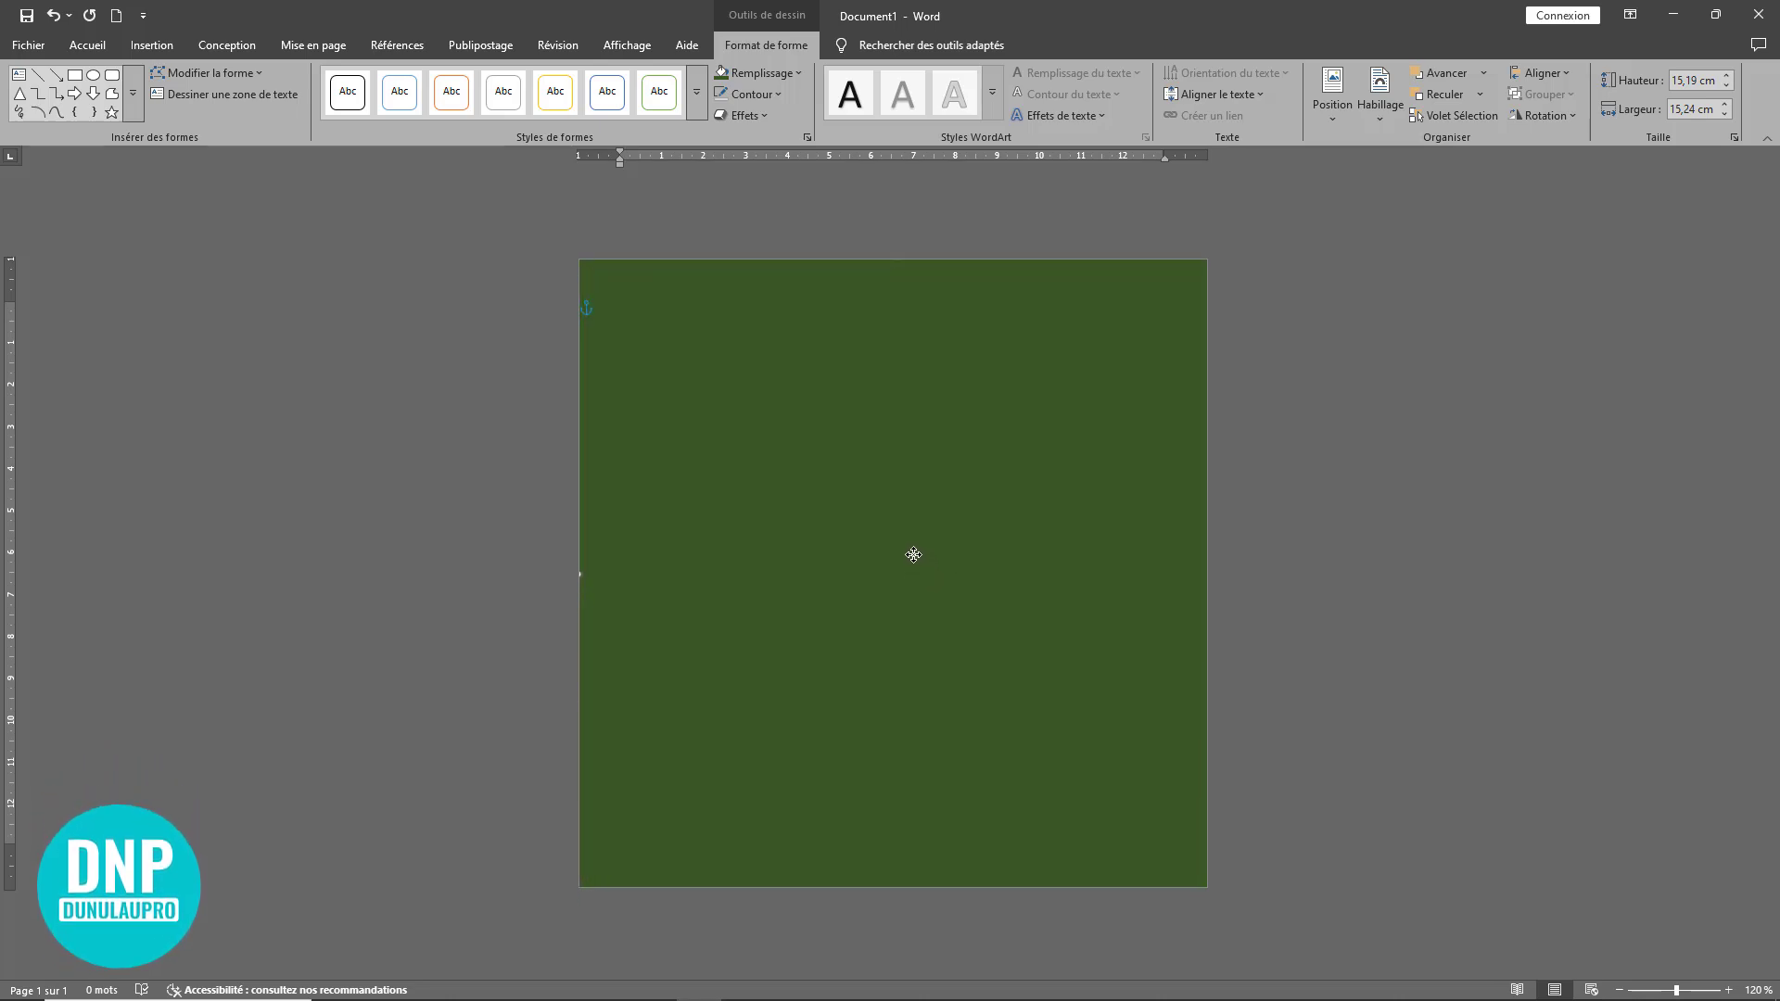
pyautogui.click(1323, 584)
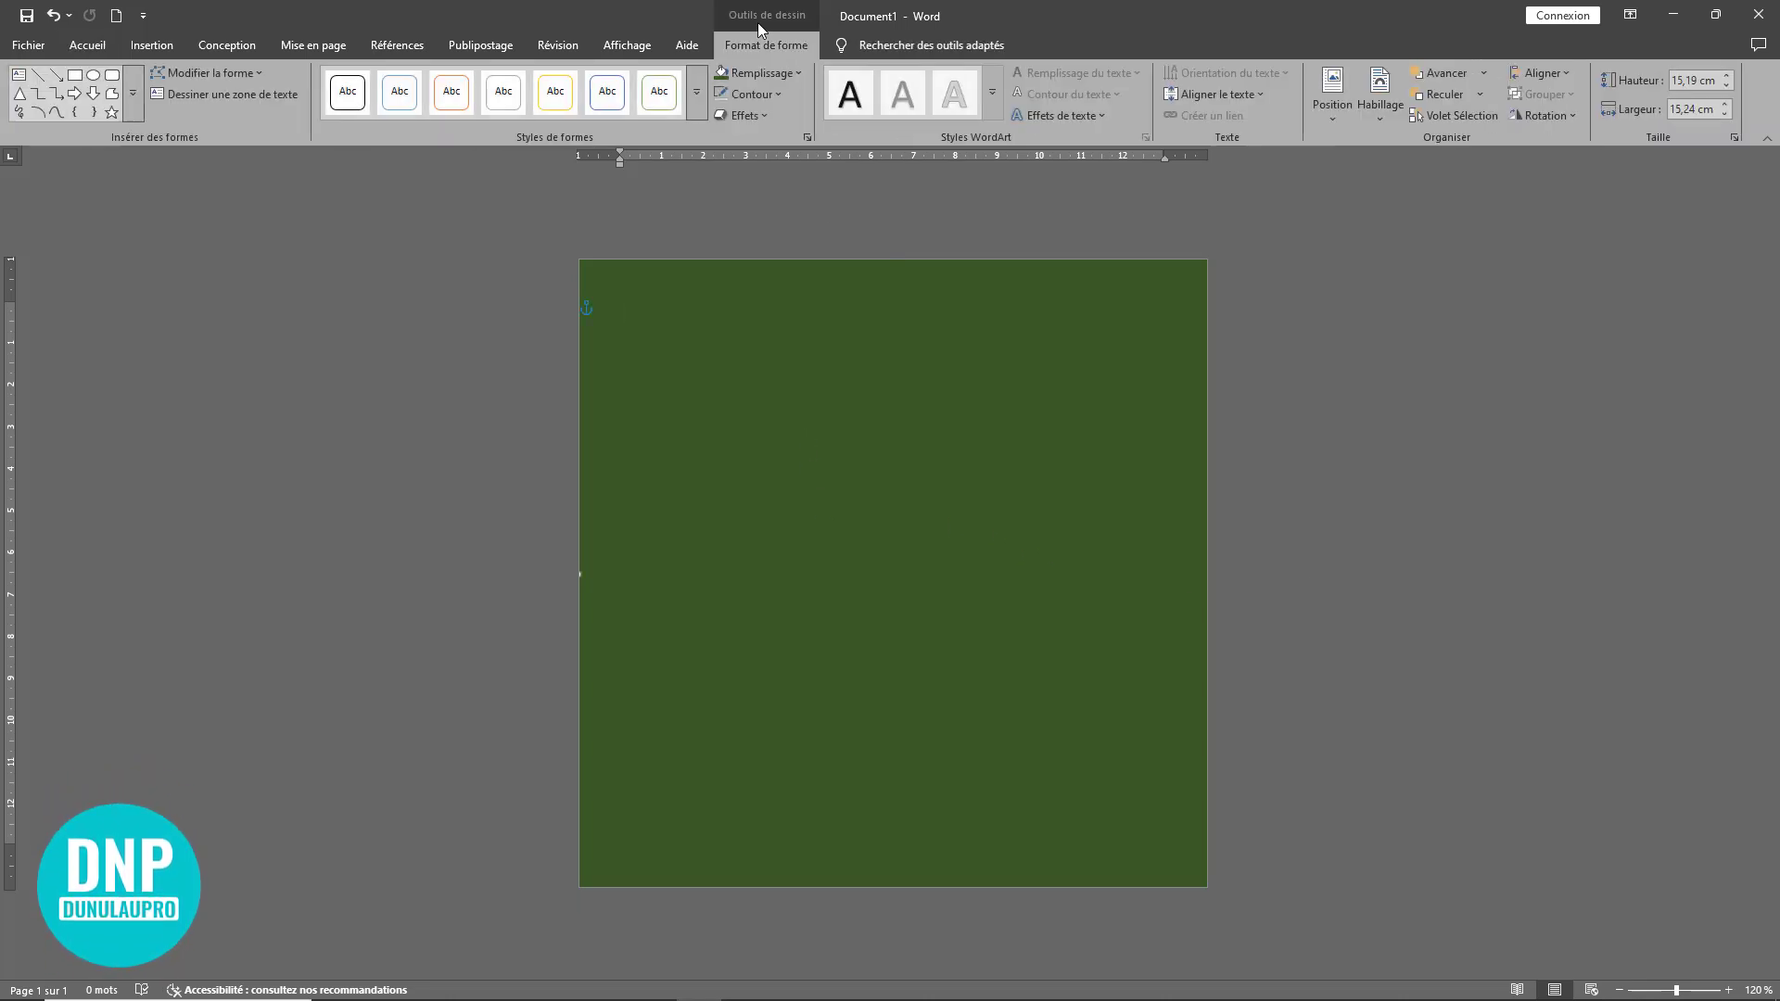
# - Set the green rectangle's solid fill transparency to 8 %
pyautogui.click(806, 139)
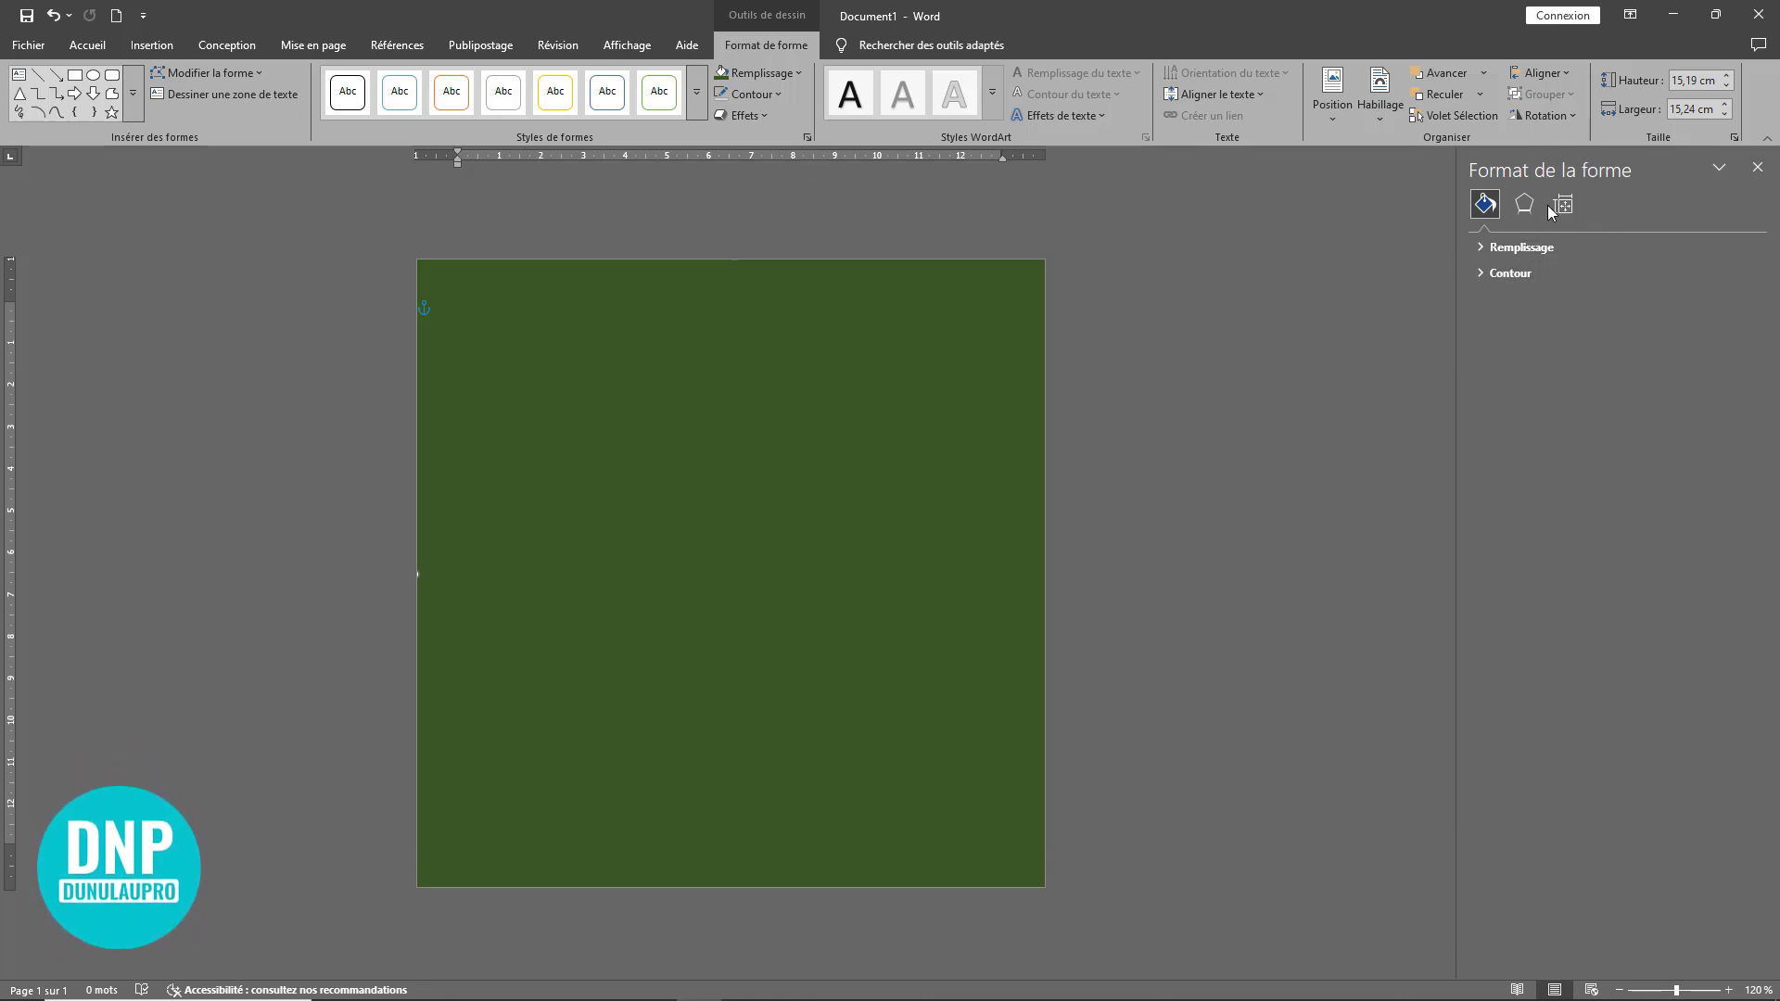
pyautogui.click(1513, 245)
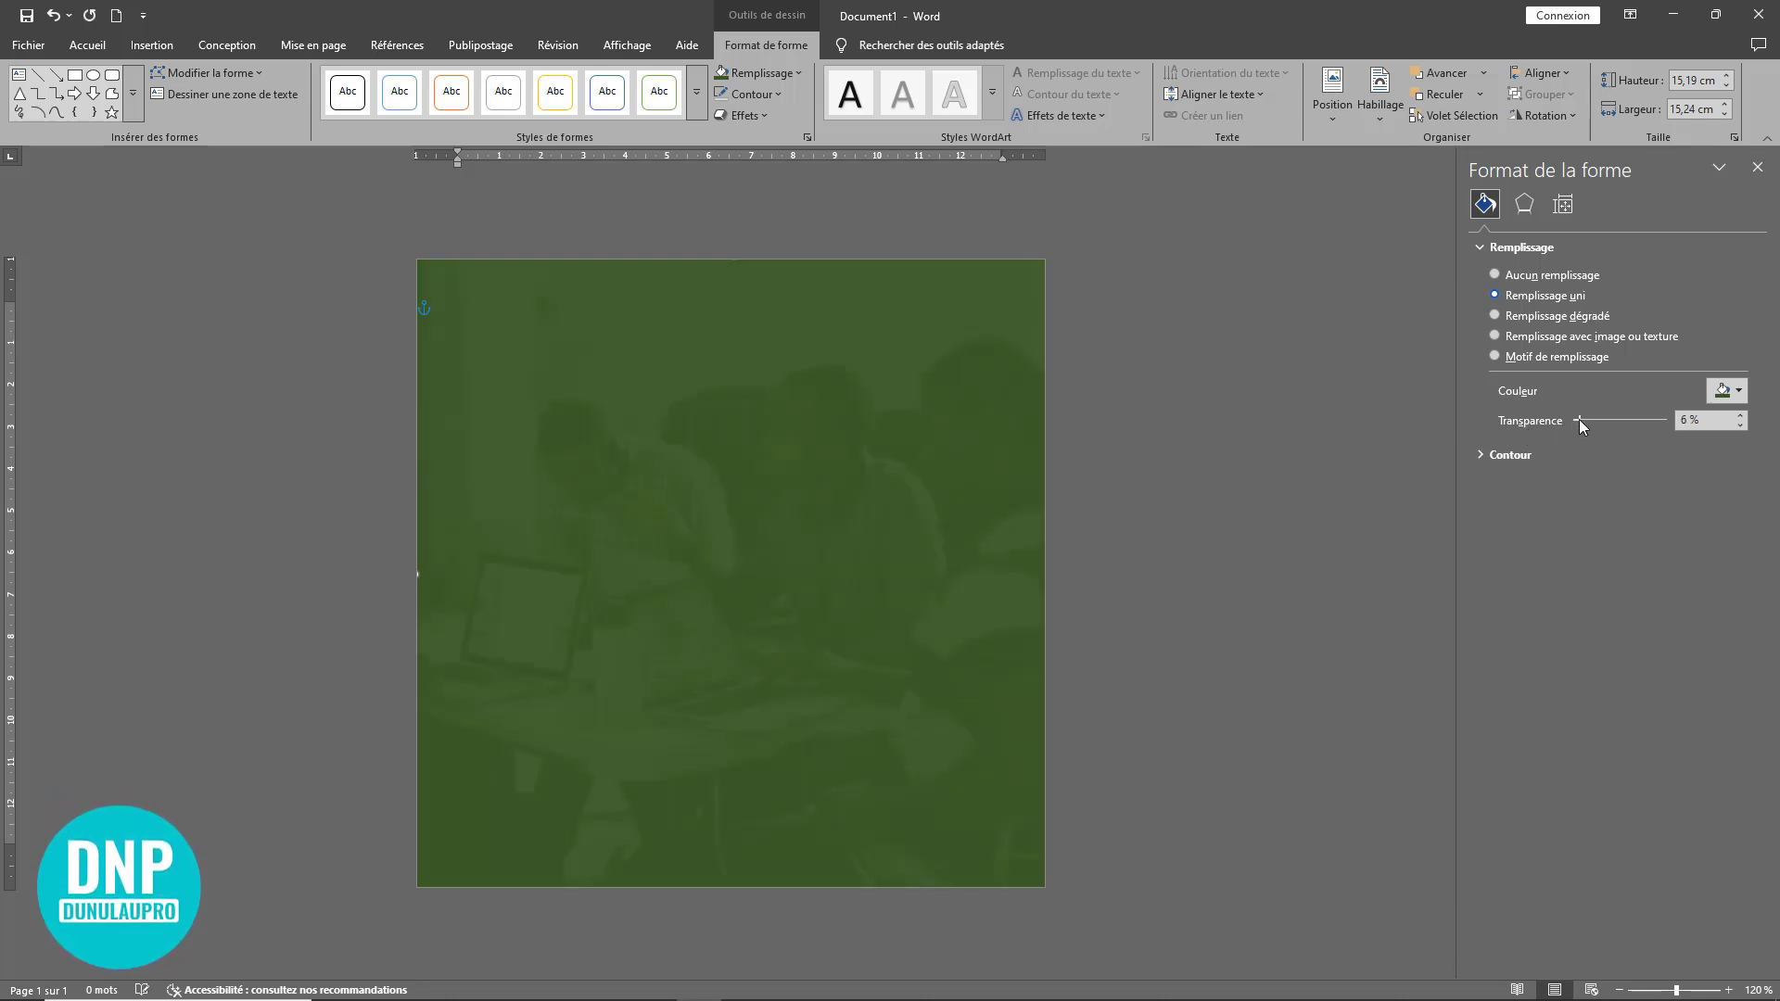
pyautogui.moveTo(1579, 420); pyautogui.dragTo(1589, 421)
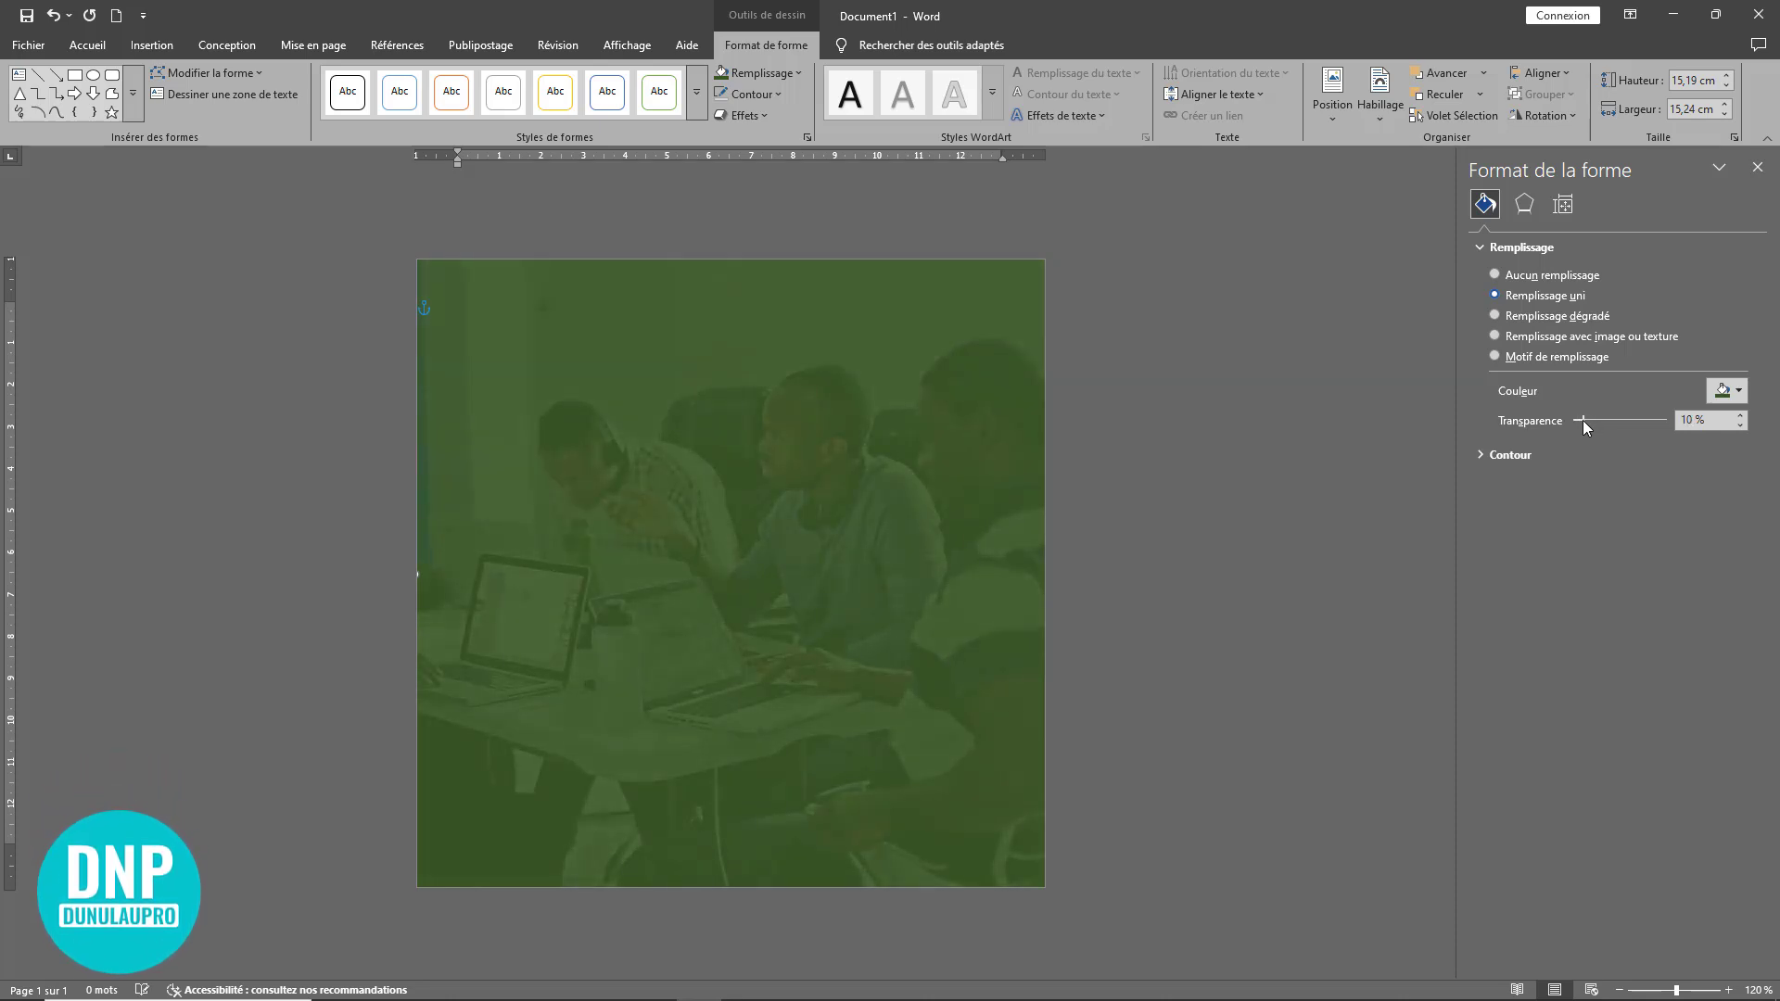
pyautogui.moveTo(1583, 422); pyautogui.dragTo(1580, 423)
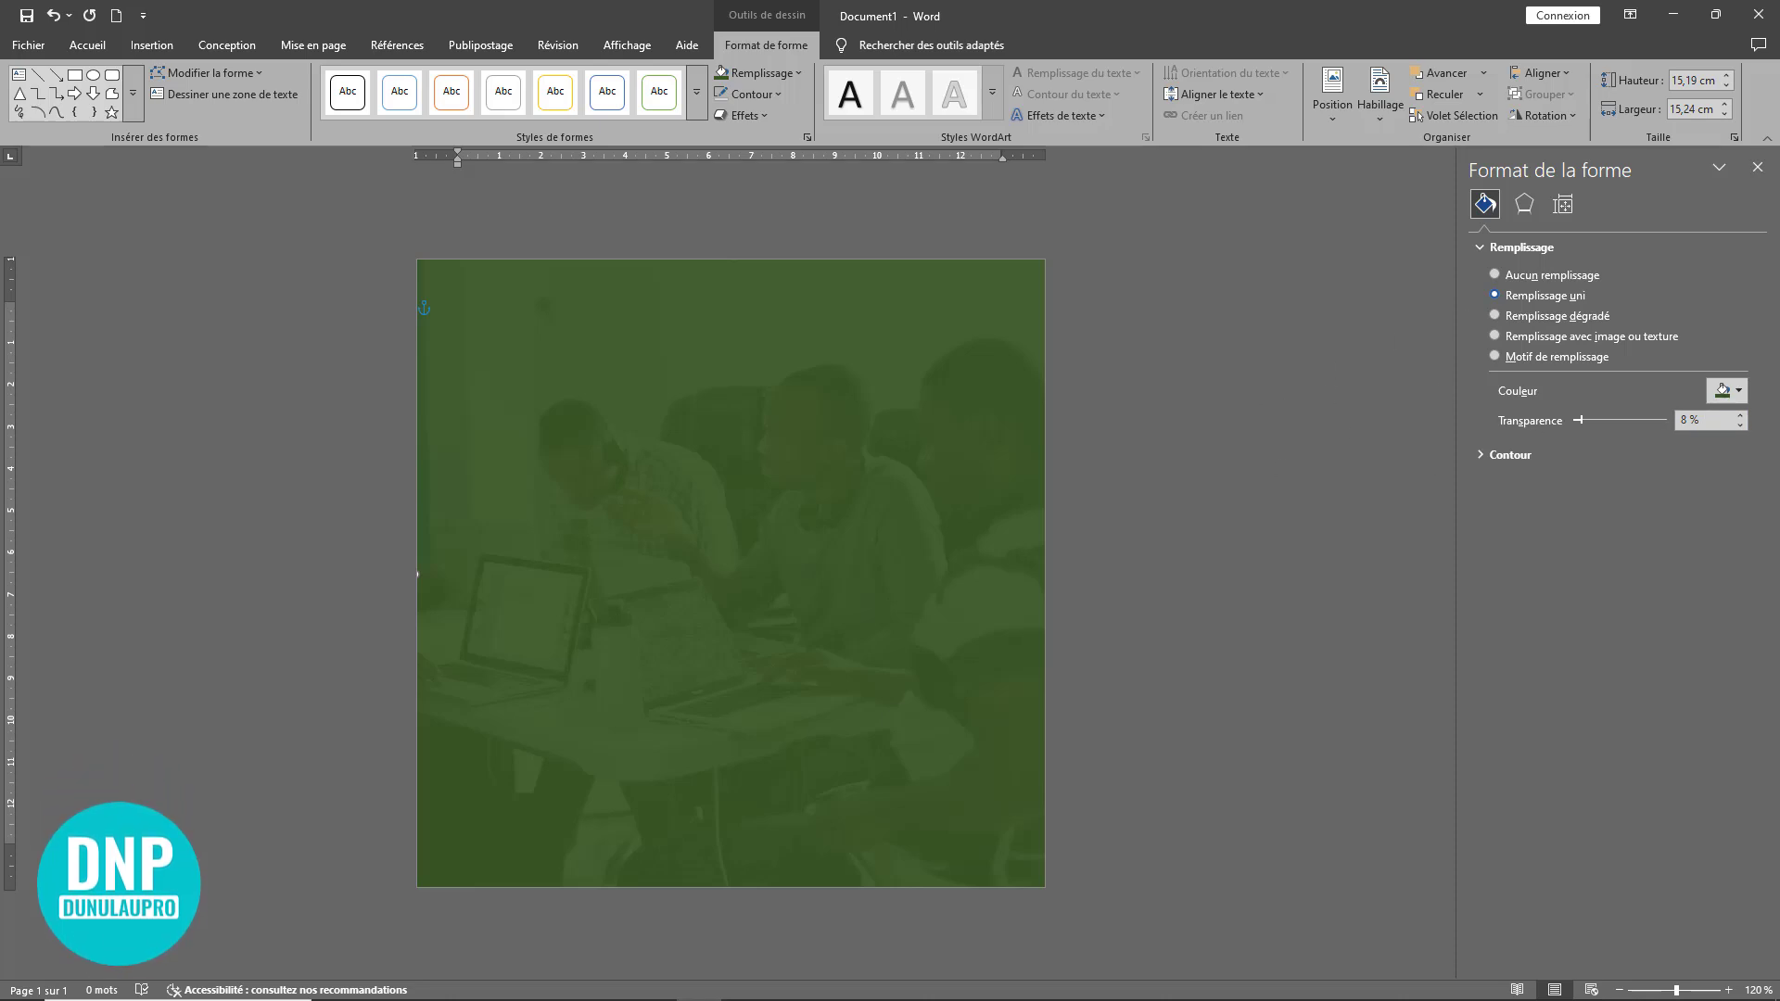
pyautogui.click(1757, 167)
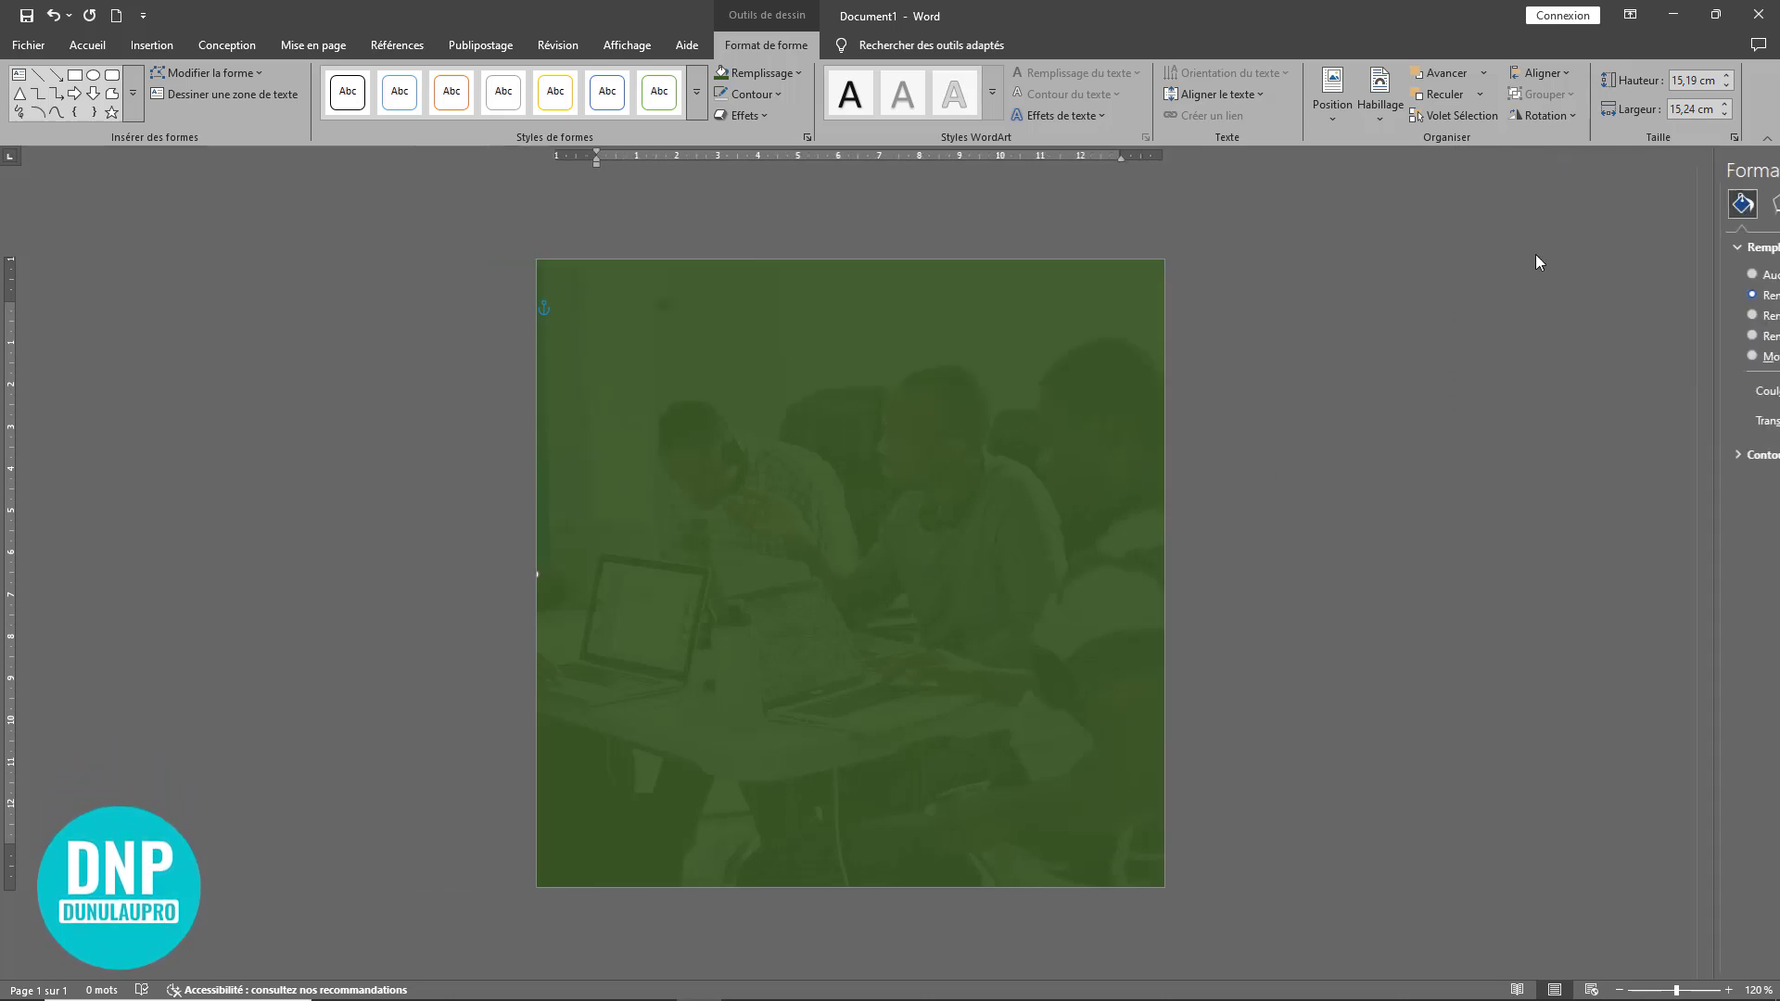
pyautogui.click(1410, 369)
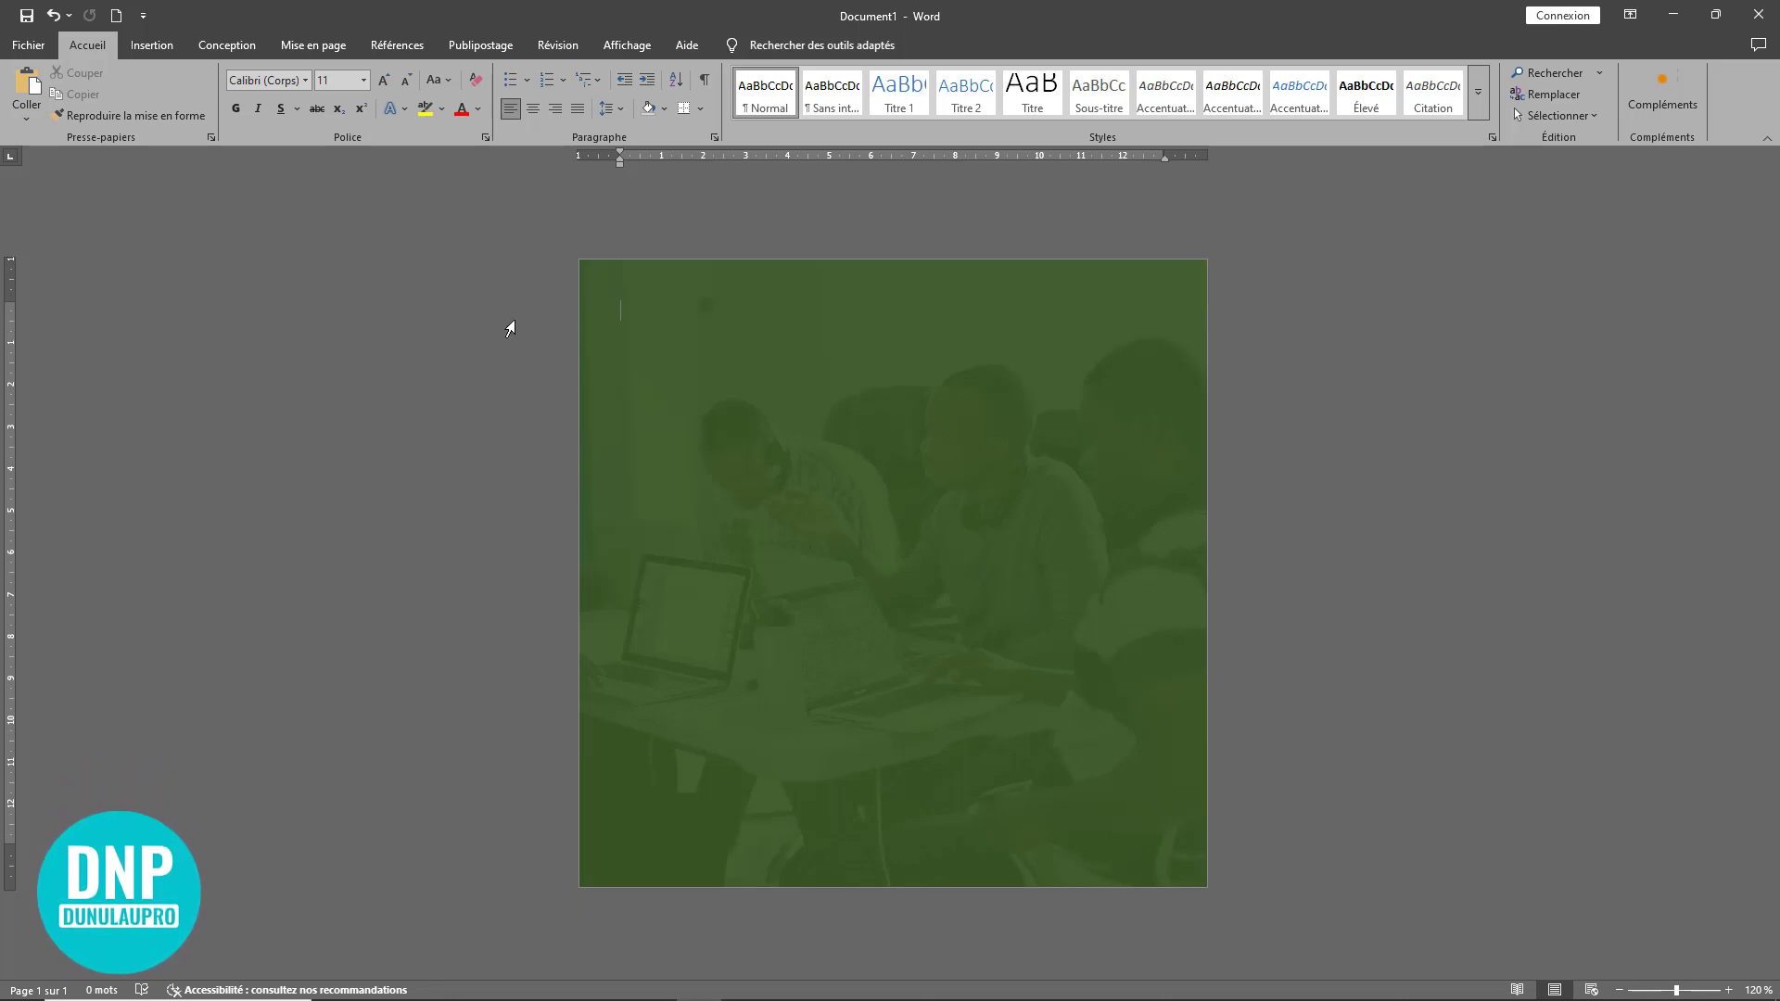
# - Draw a rectangle over the middle of the green page, about 8.99 cm wide and 7.62 cm high
pyautogui.click(153, 45)
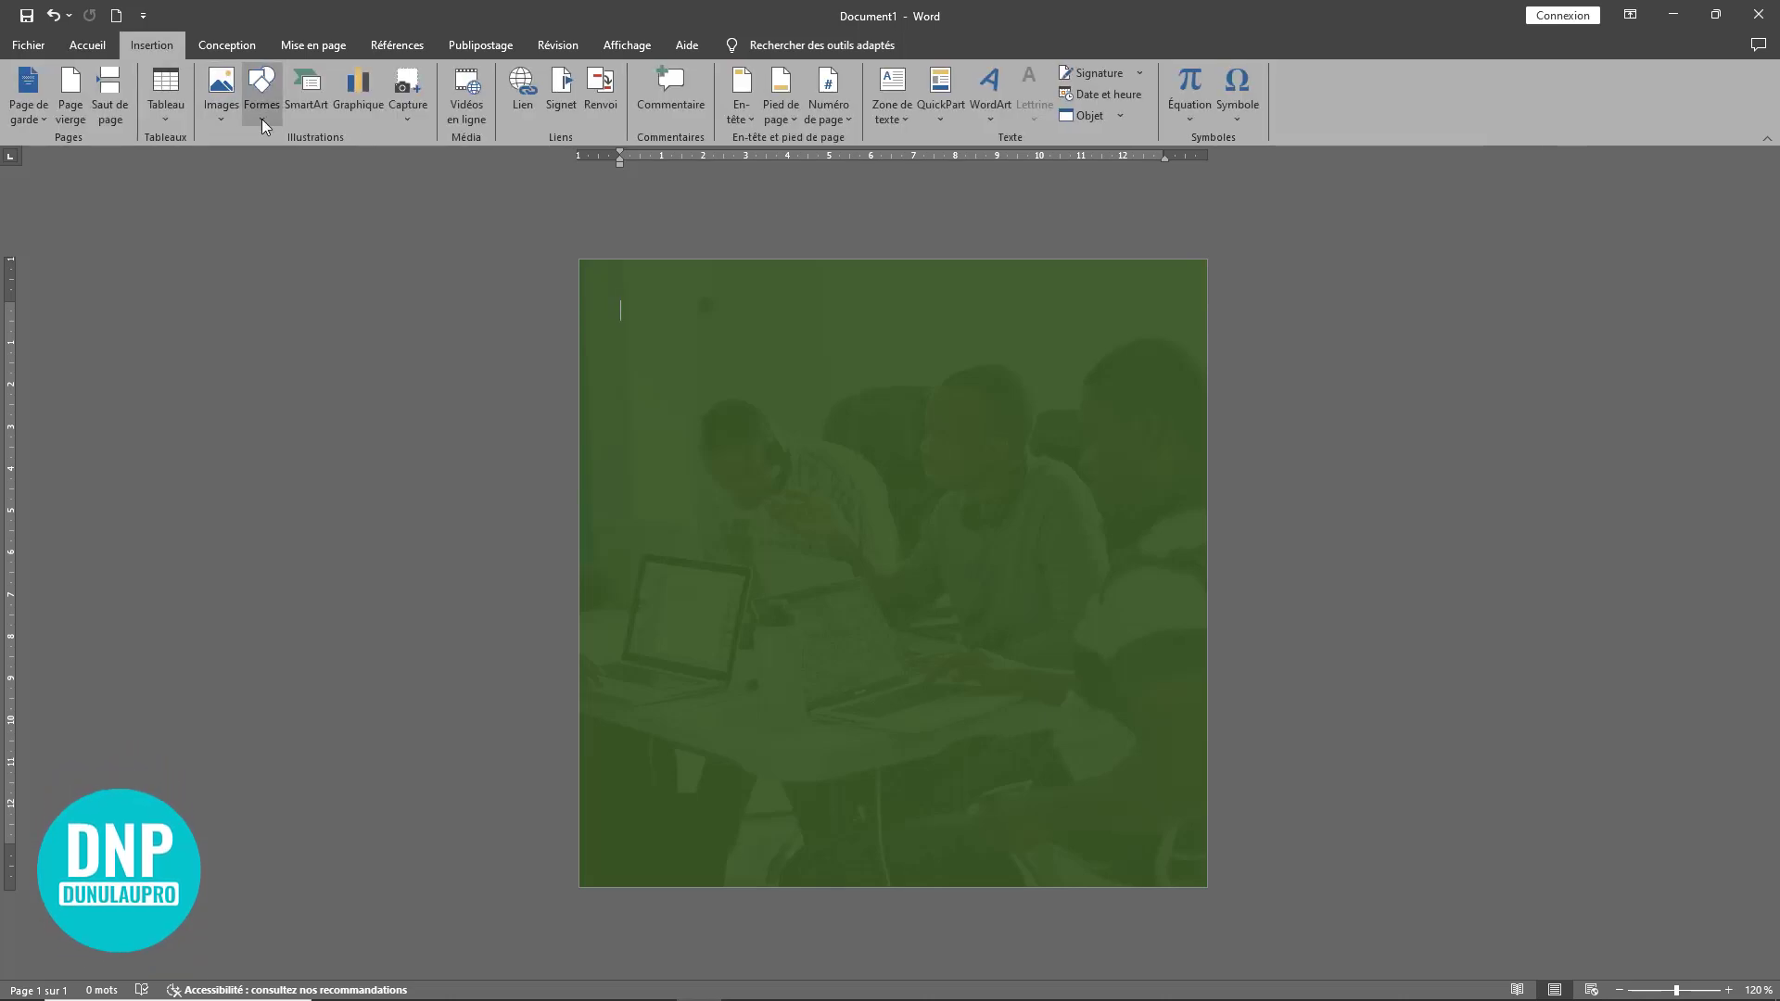
pyautogui.click(262, 92)
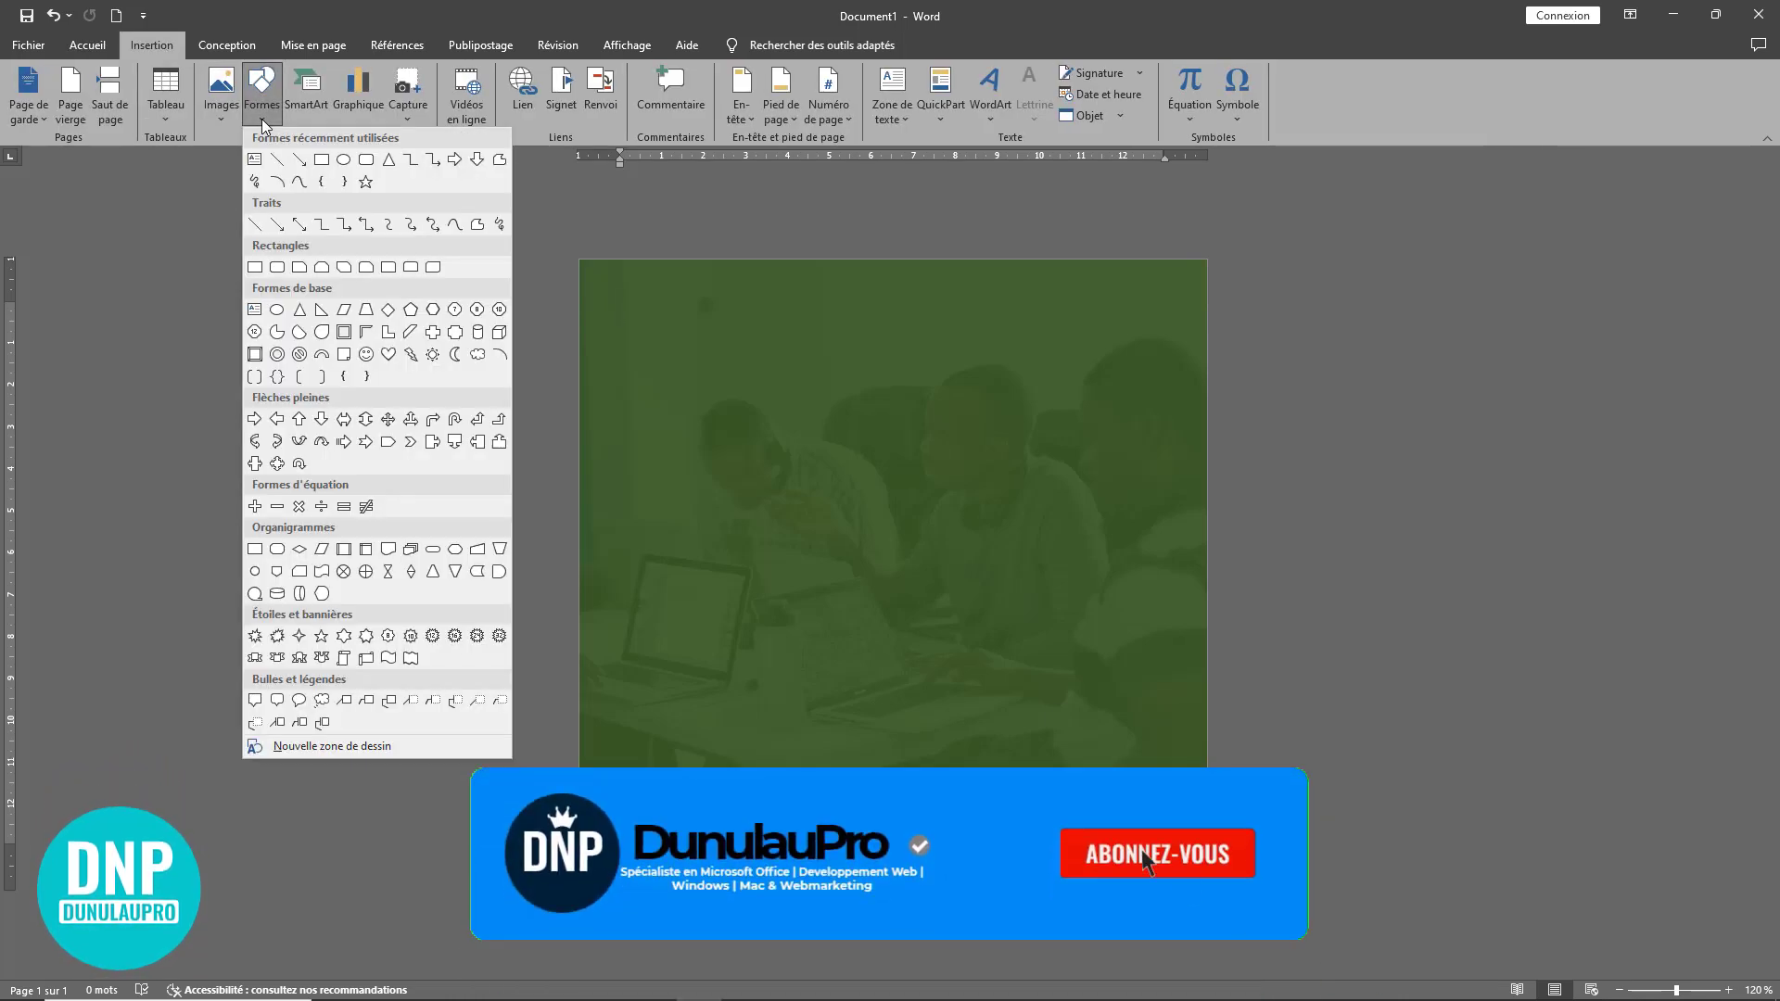
pyautogui.click(321, 163)
pyautogui.moveTo(623, 440); pyautogui.dragTo(663, 623)
pyautogui.moveTo(707, 743); pyautogui.dragTo(1001, 760)
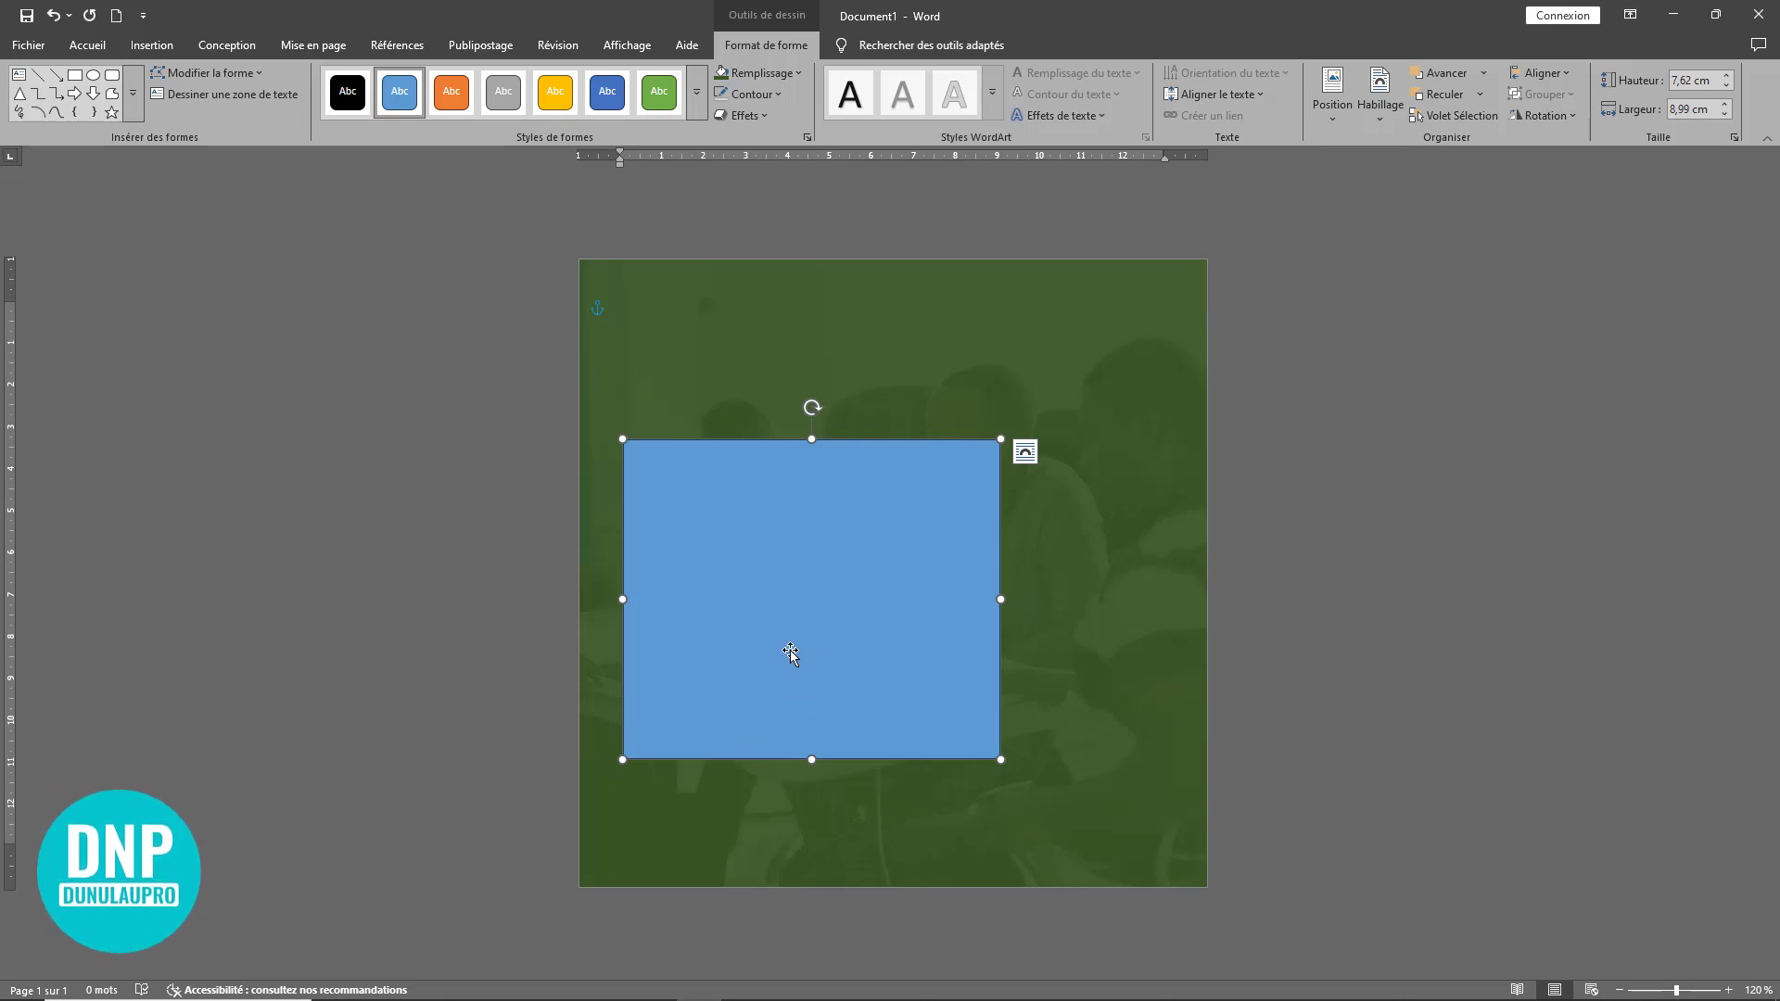
# - Resize the blue rectangle to about 13.25 cm wide and 6.23 cm high and fit it into the page's lower-right corner
pyautogui.moveTo(763, 557); pyautogui.dragTo(813, 617)
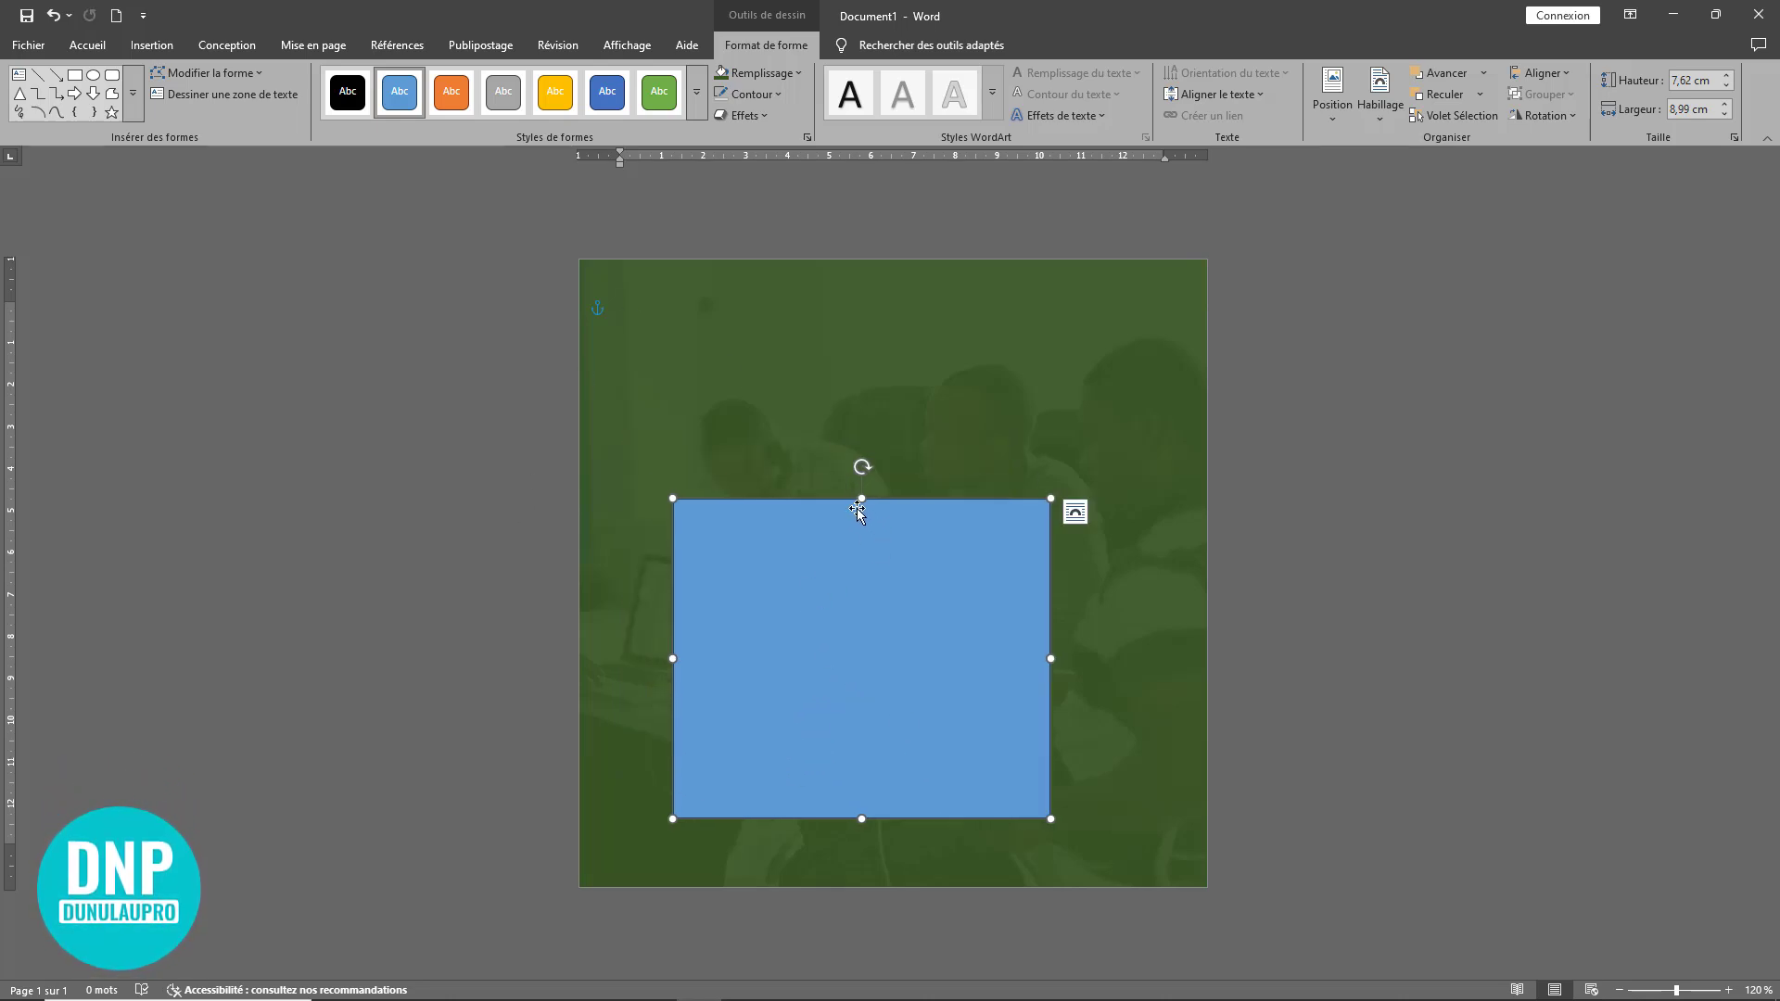
pyautogui.moveTo(861, 498); pyautogui.dragTo(862, 600)
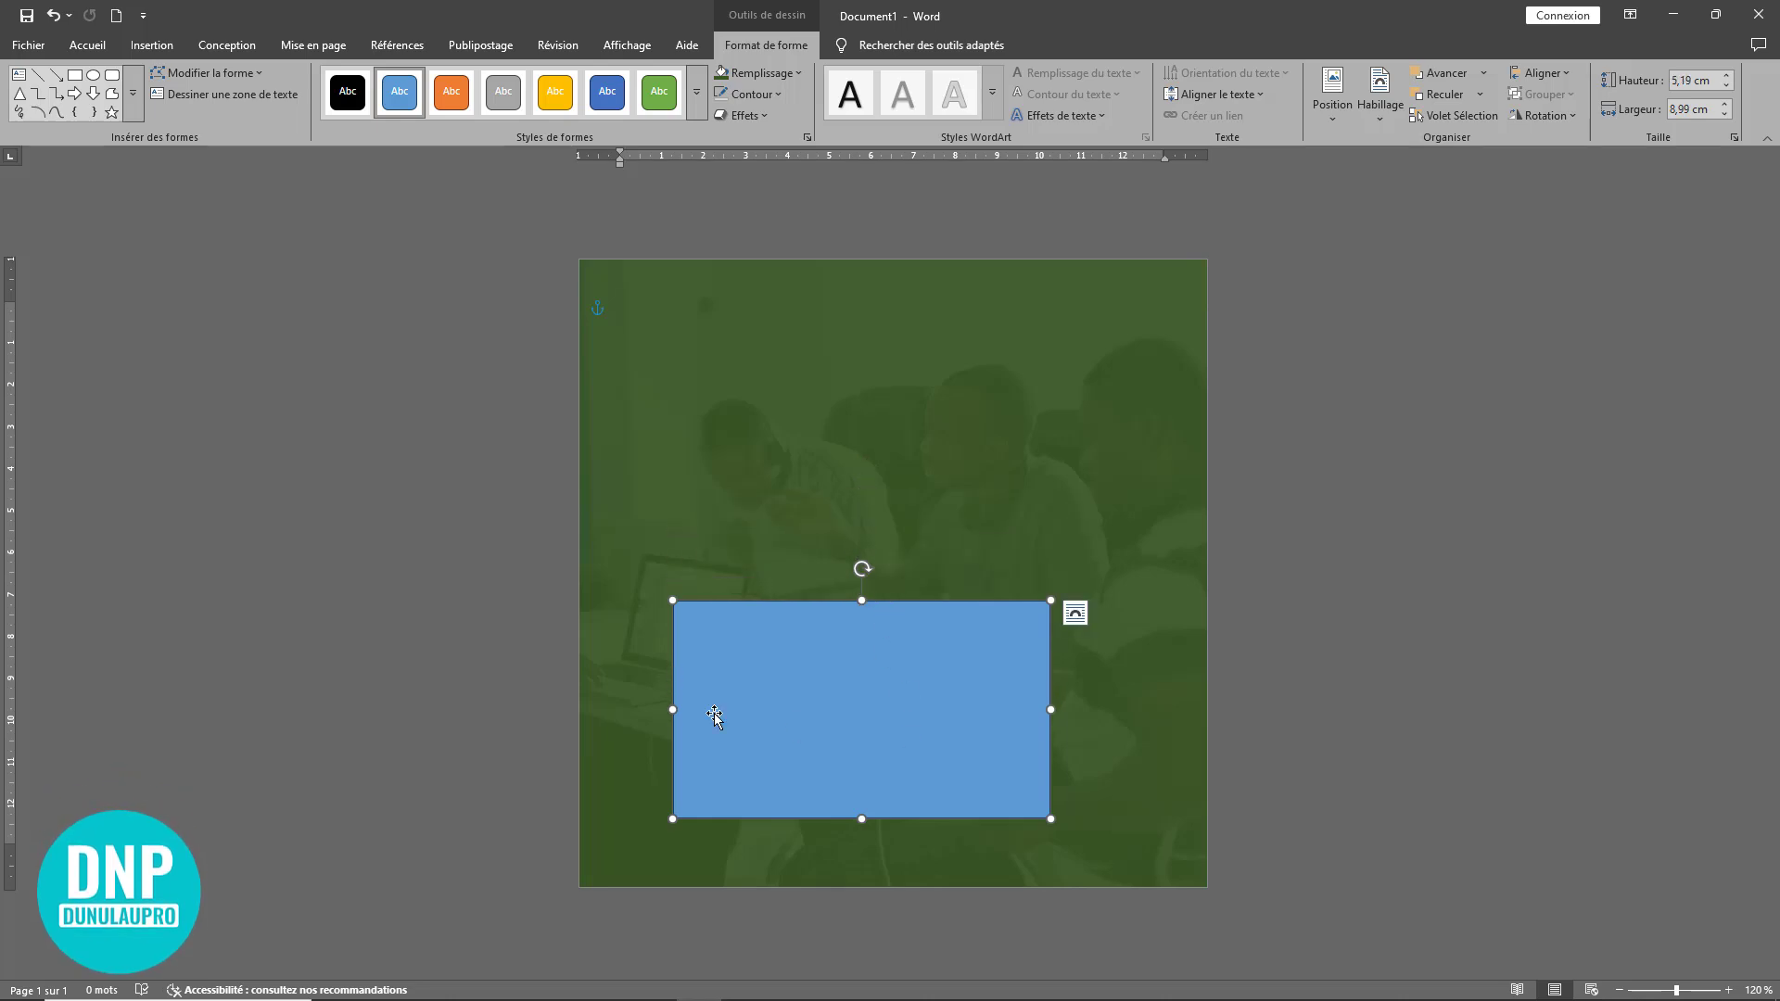
pyautogui.moveTo(674, 711); pyautogui.dragTo(603, 711)
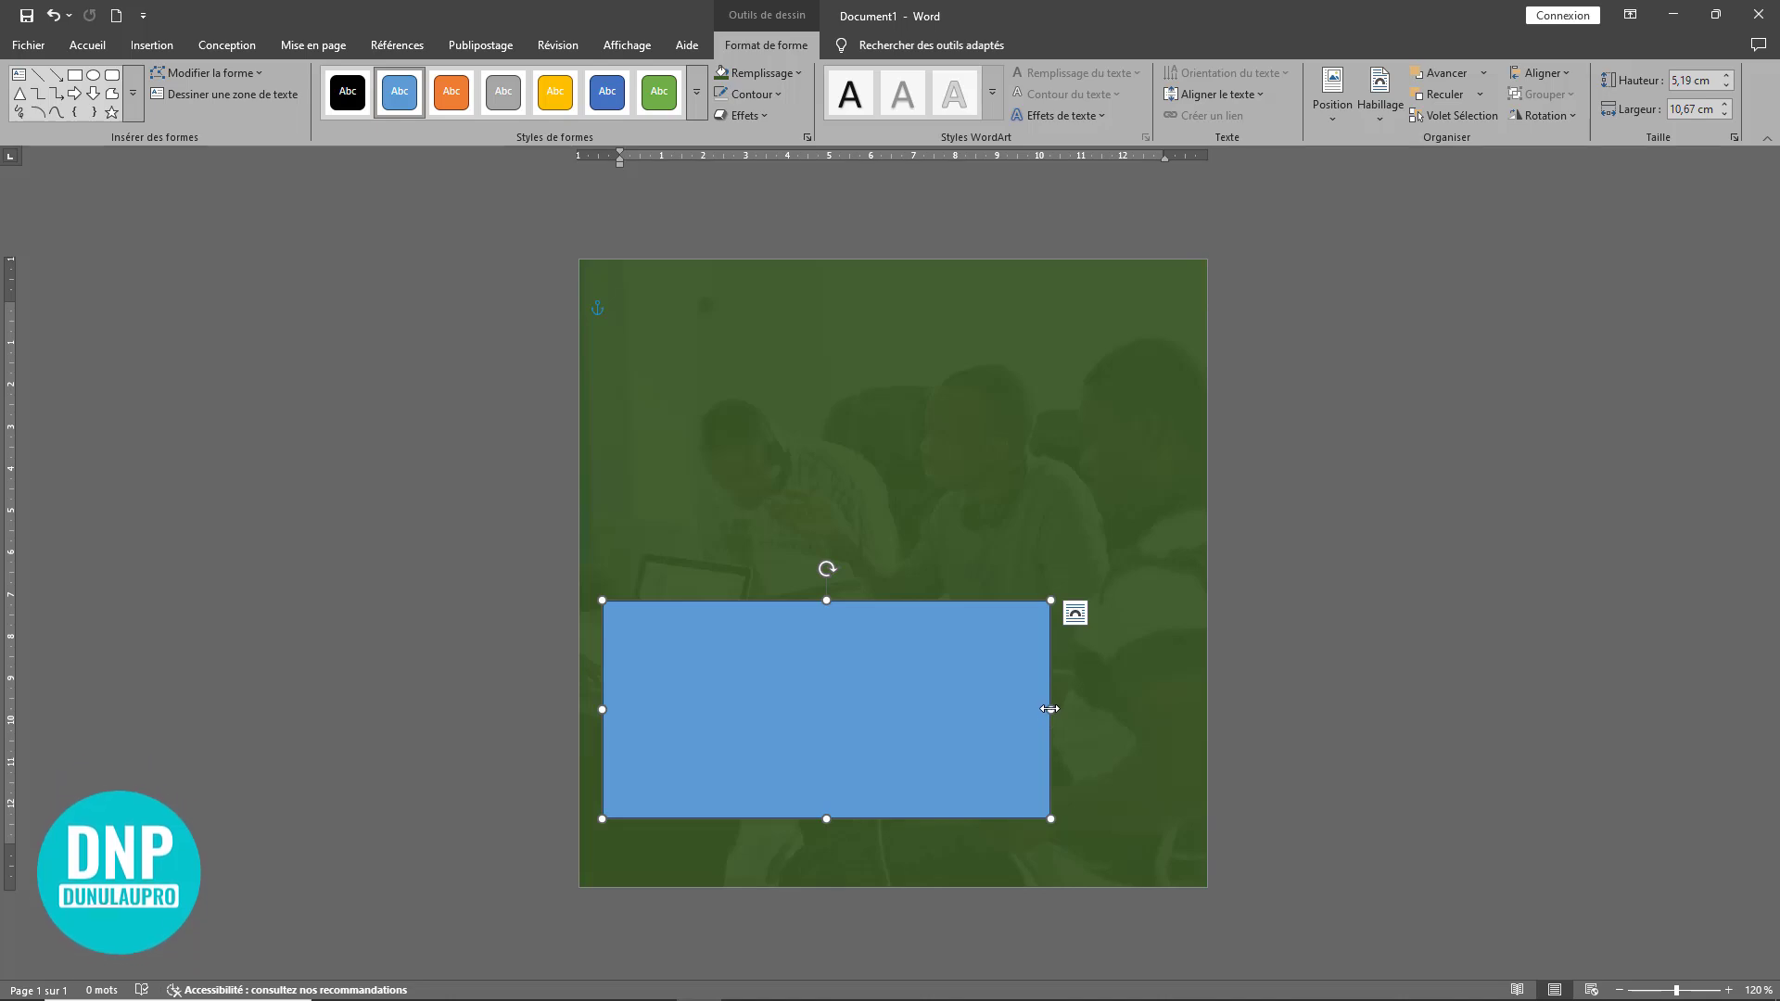
pyautogui.moveTo(1050, 709); pyautogui.dragTo(1158, 708)
pyautogui.moveTo(1000, 732); pyautogui.dragTo(1051, 797)
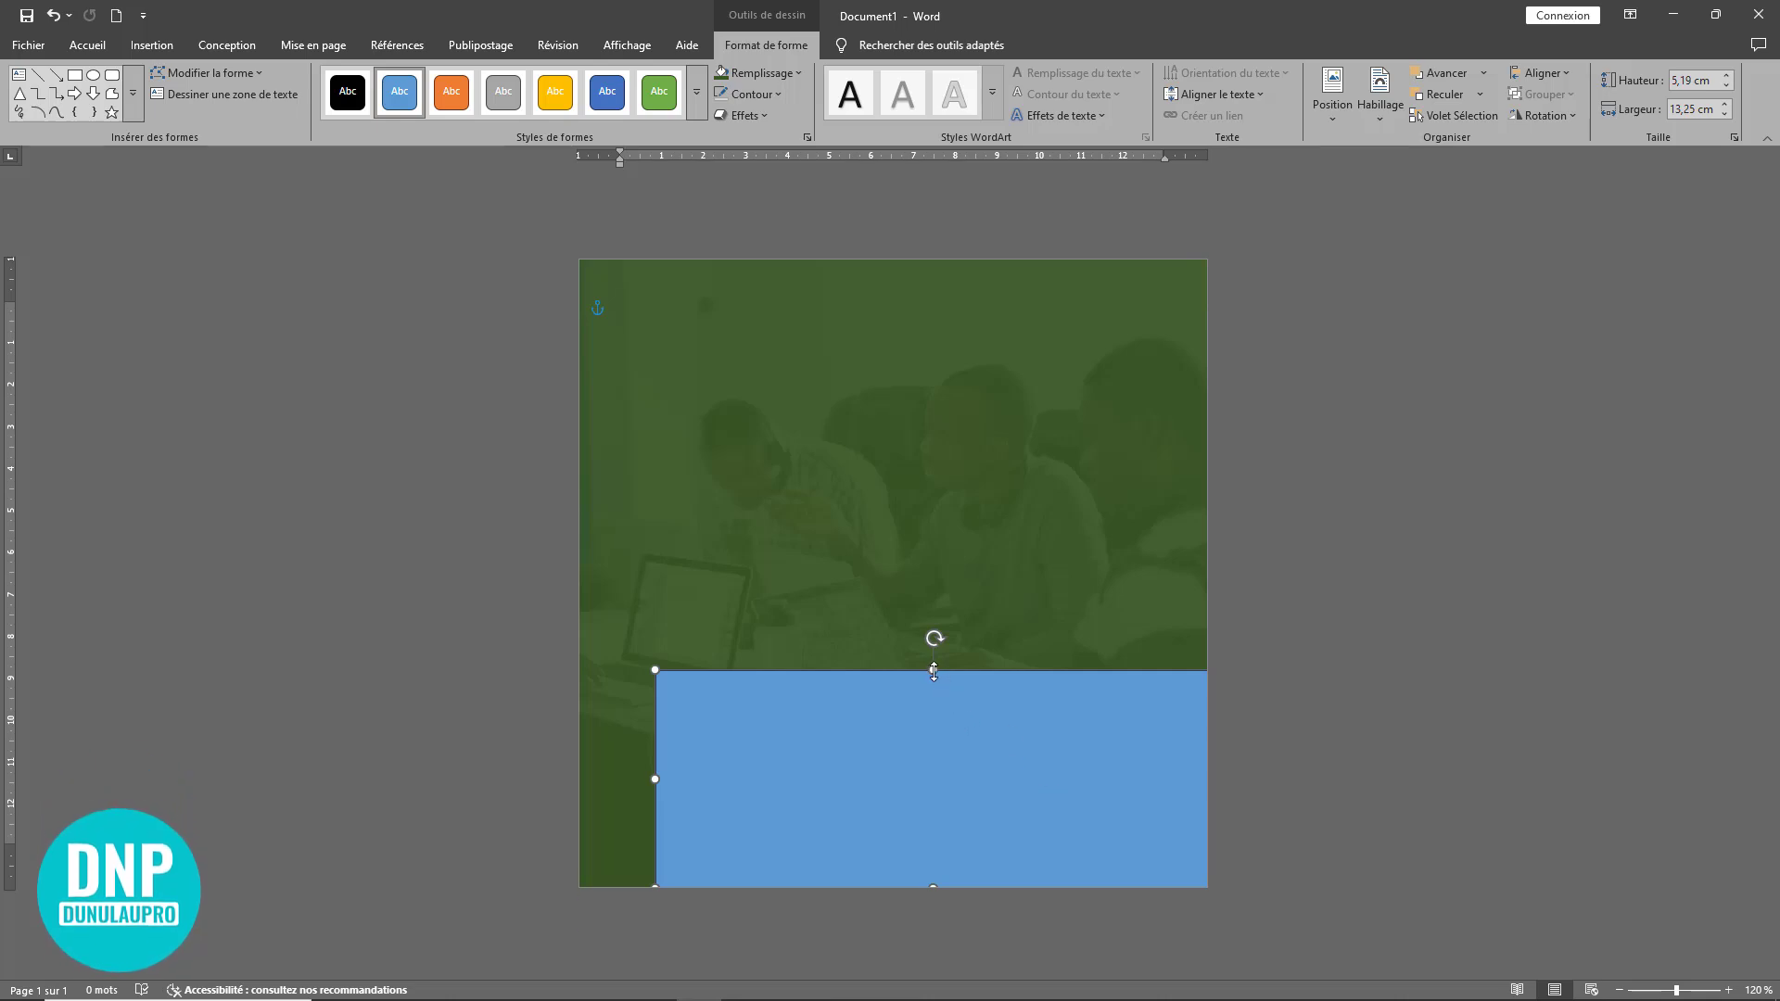
pyautogui.moveTo(933, 670); pyautogui.dragTo(937, 627)
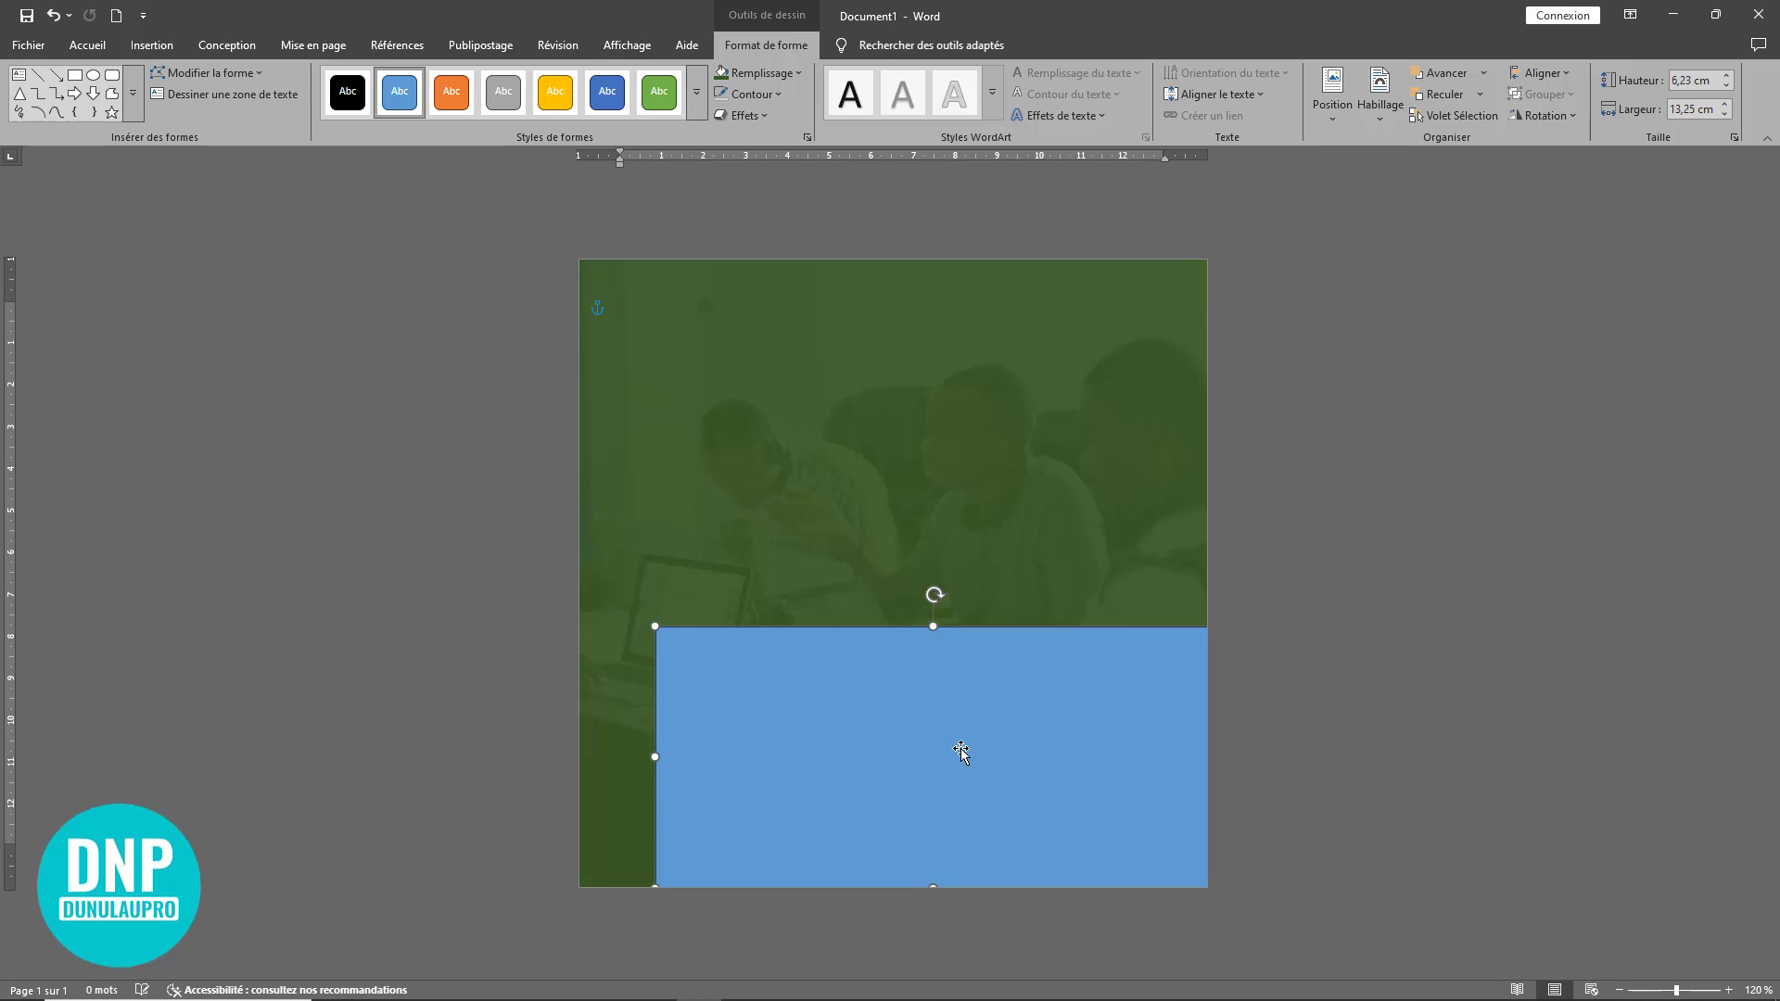
# - Remove the blue rectangle's outline and delete its upper-left edit point to turn it into a triangle
pyautogui.click(751, 94)
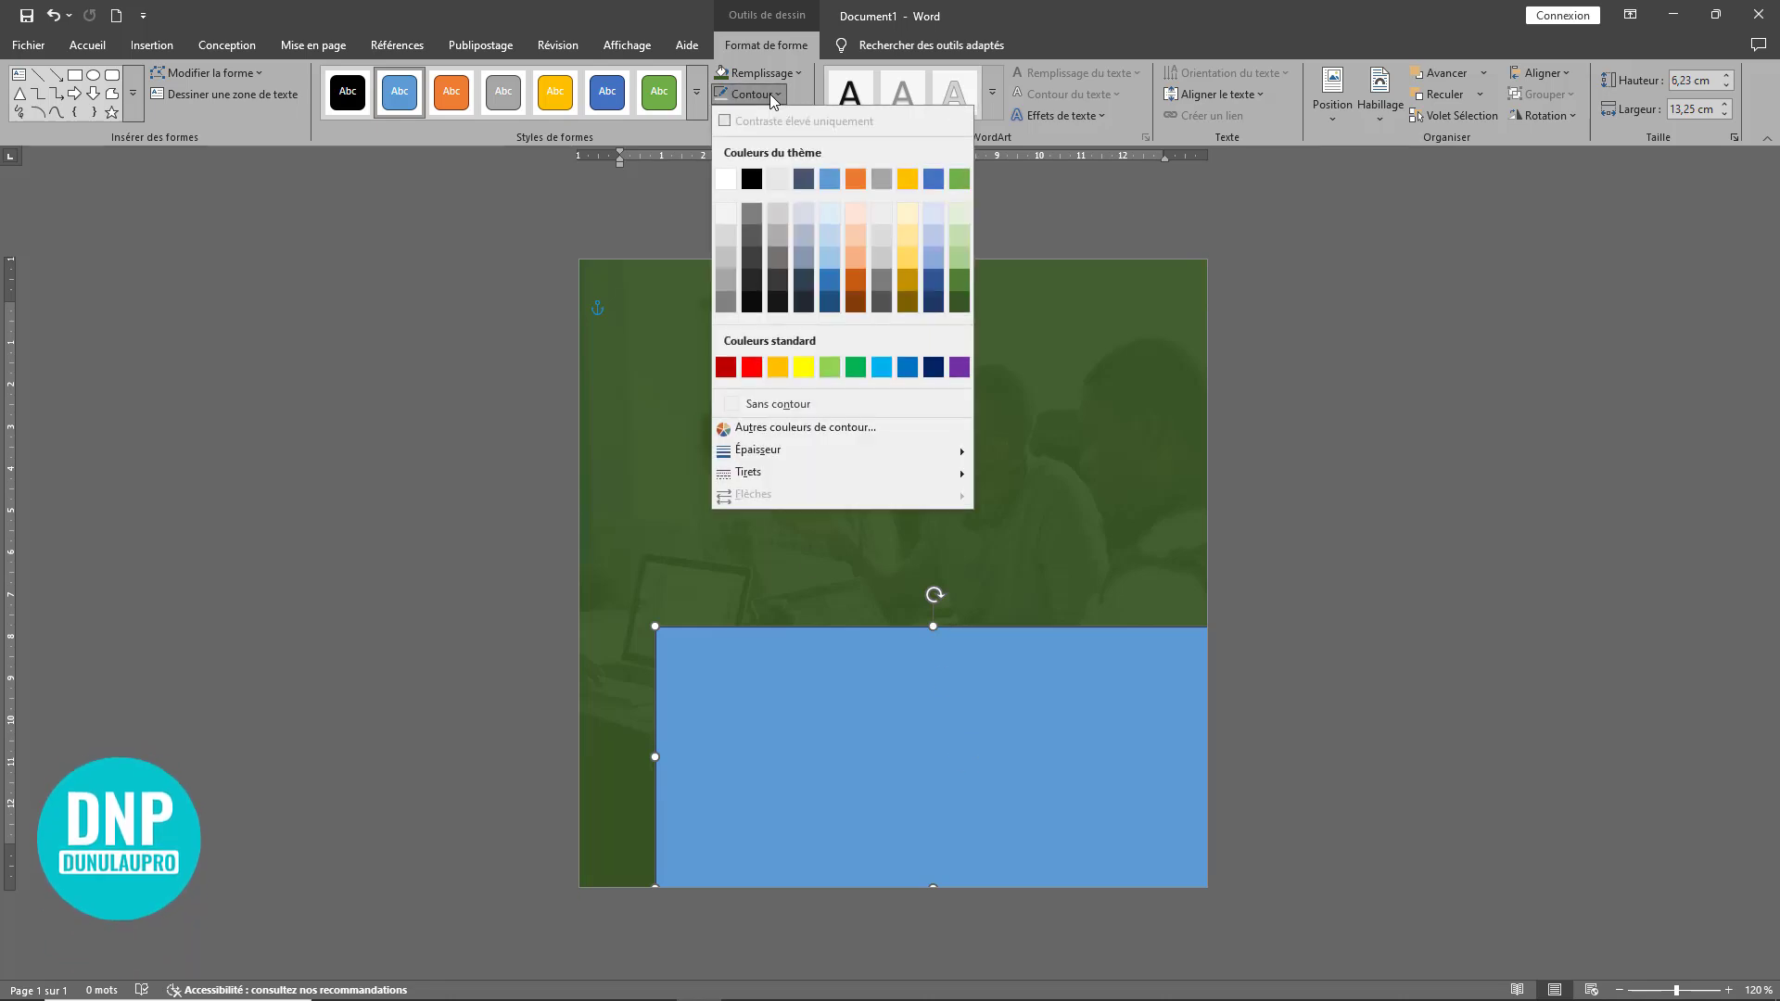
pyautogui.click(810, 405)
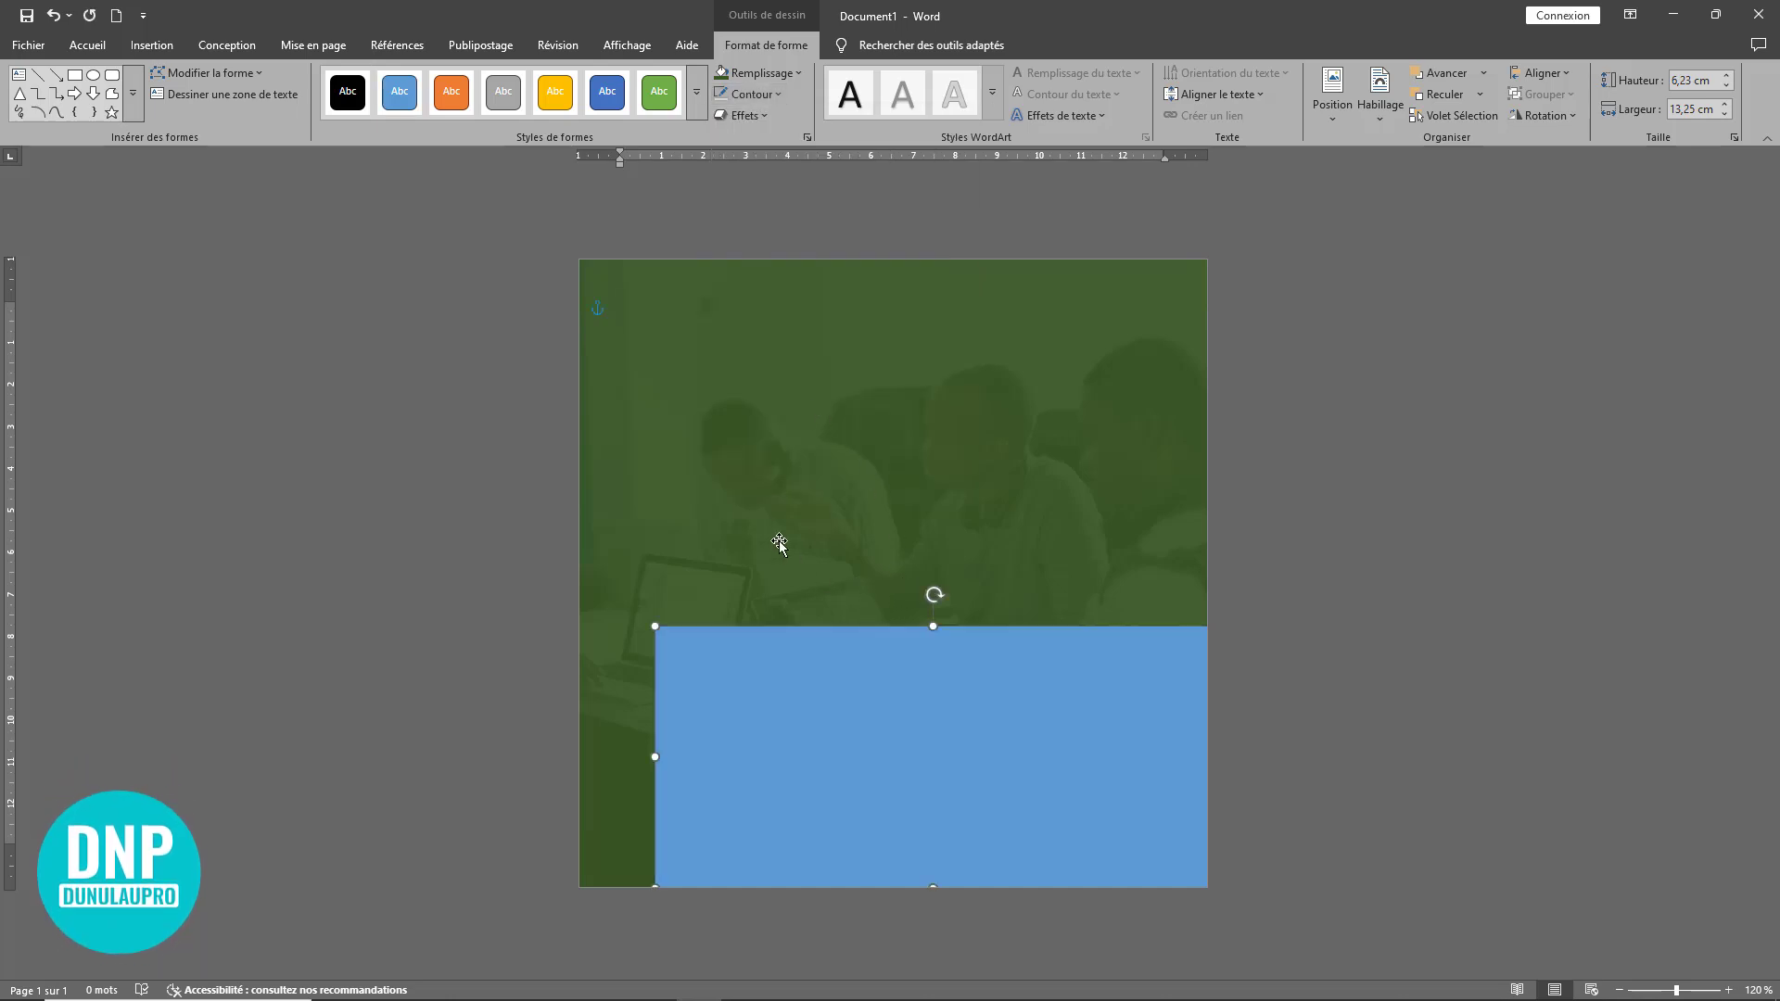
pyautogui.click(231, 74)
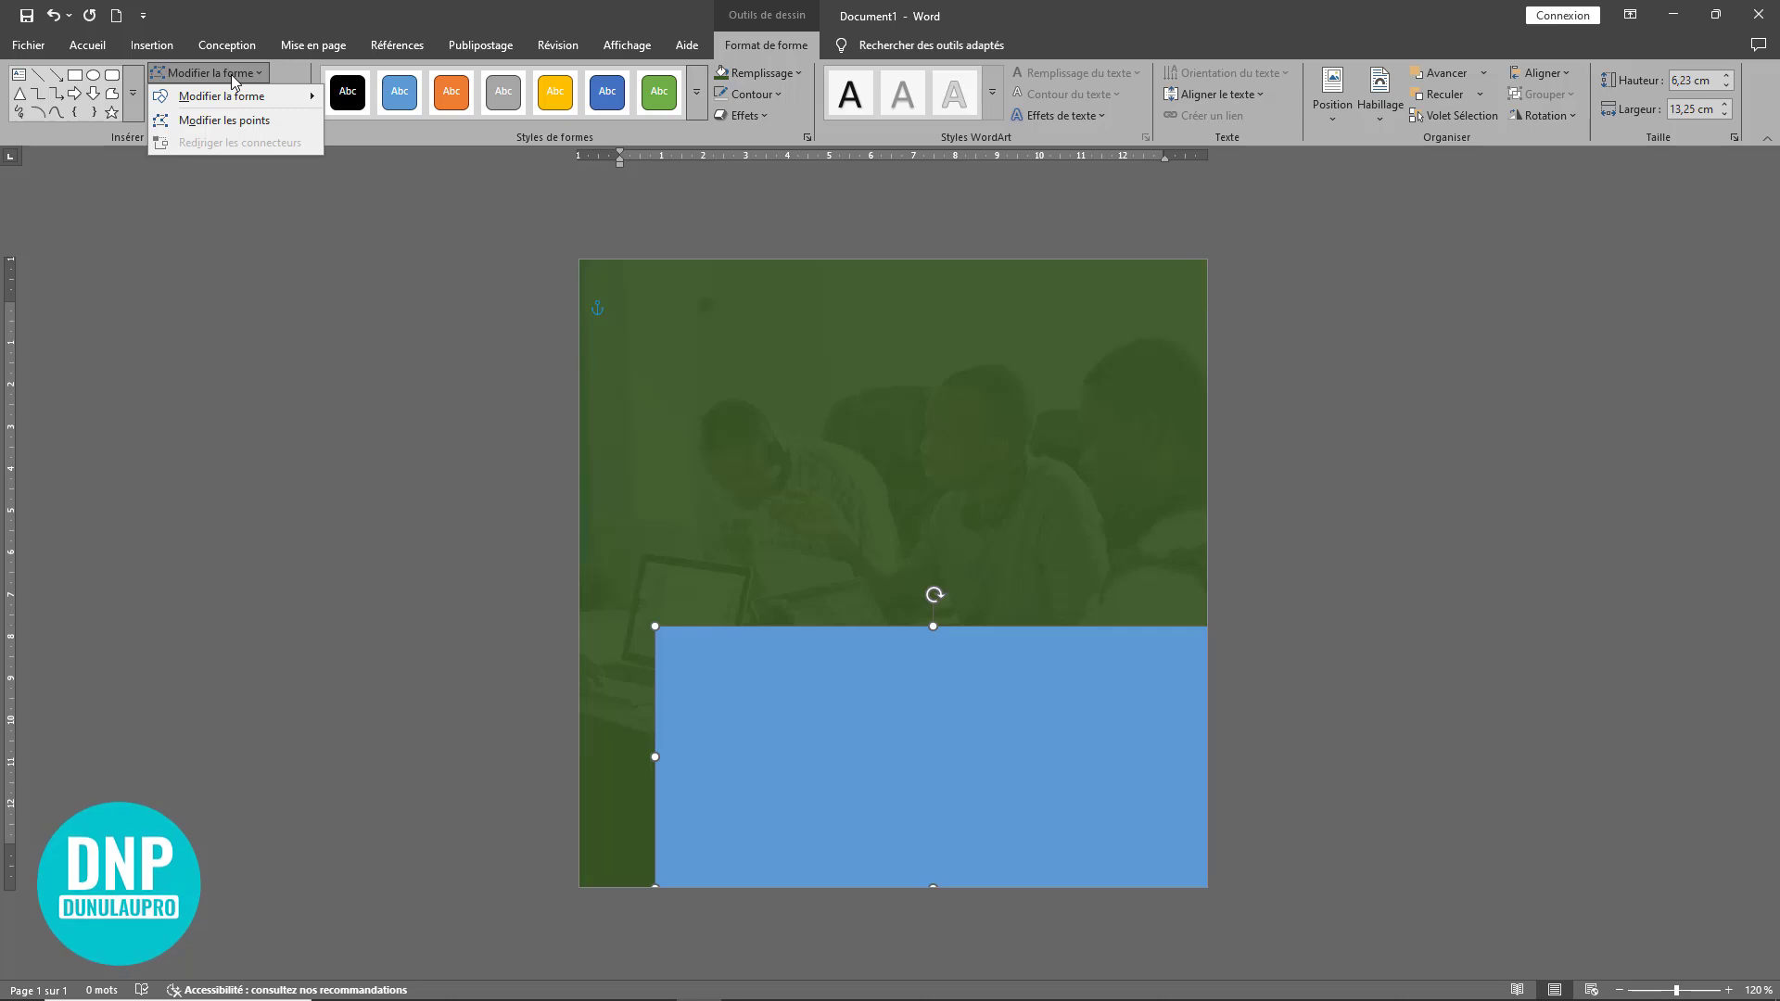
pyautogui.click(227, 123)
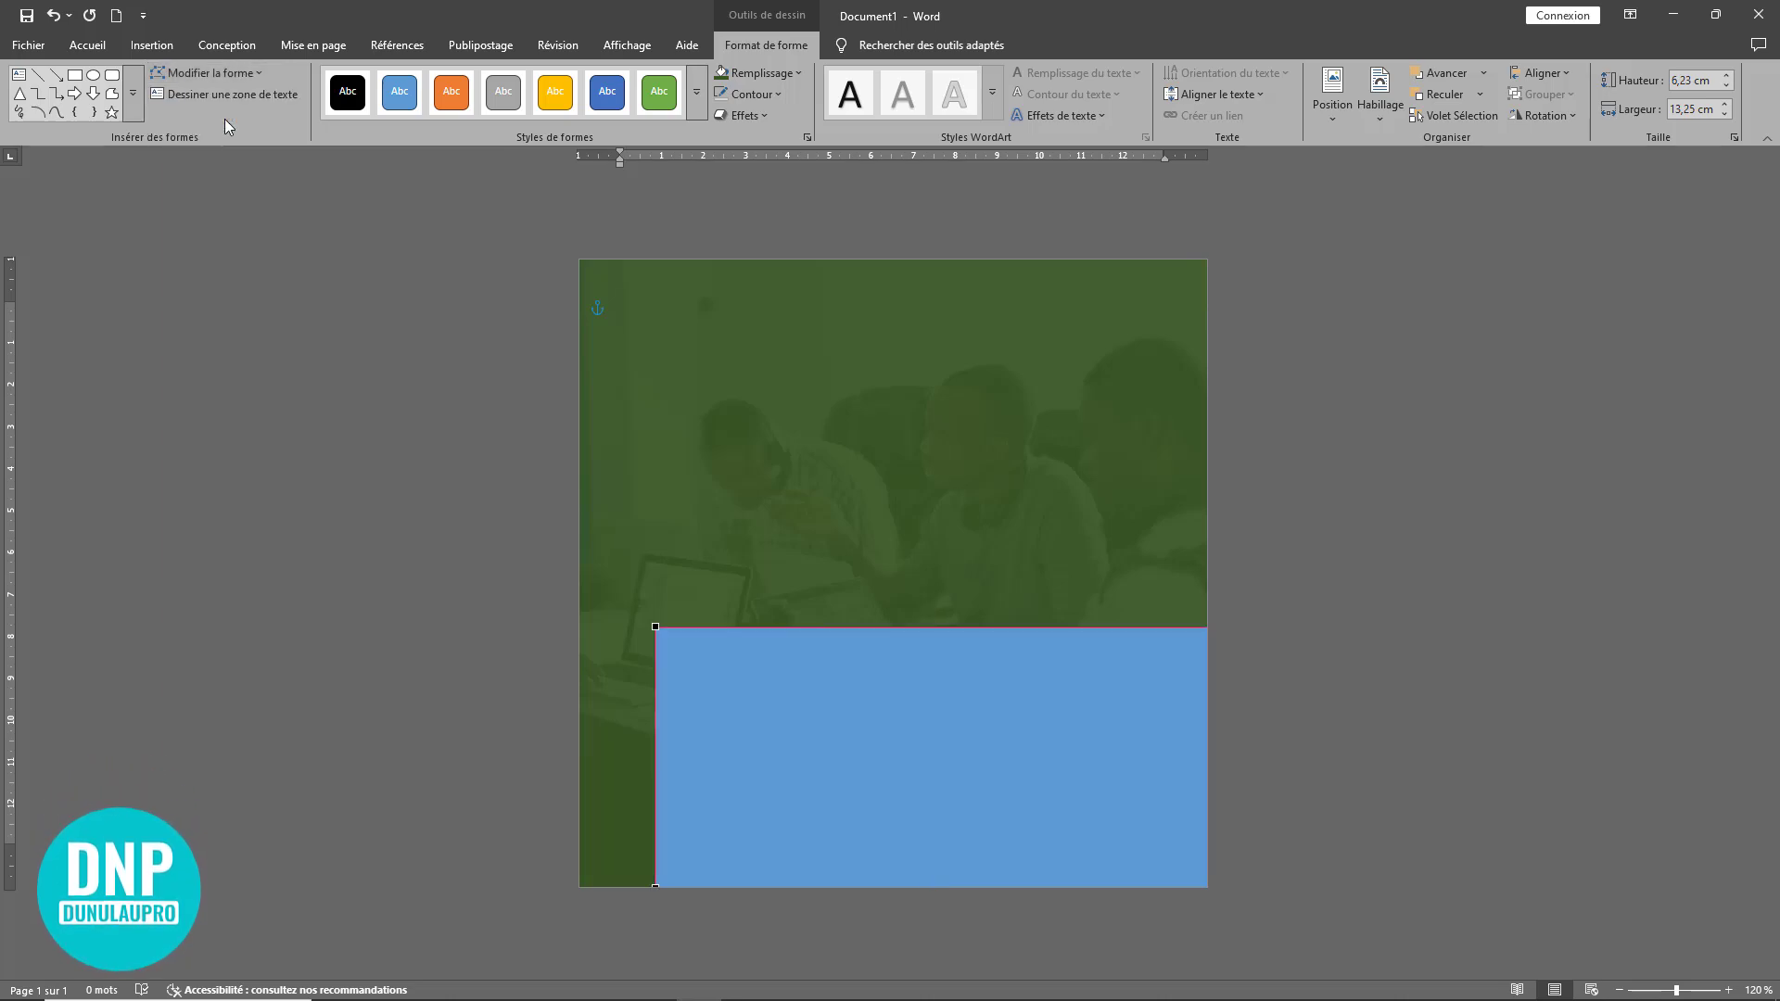
pyautogui.rightClick(653, 626)
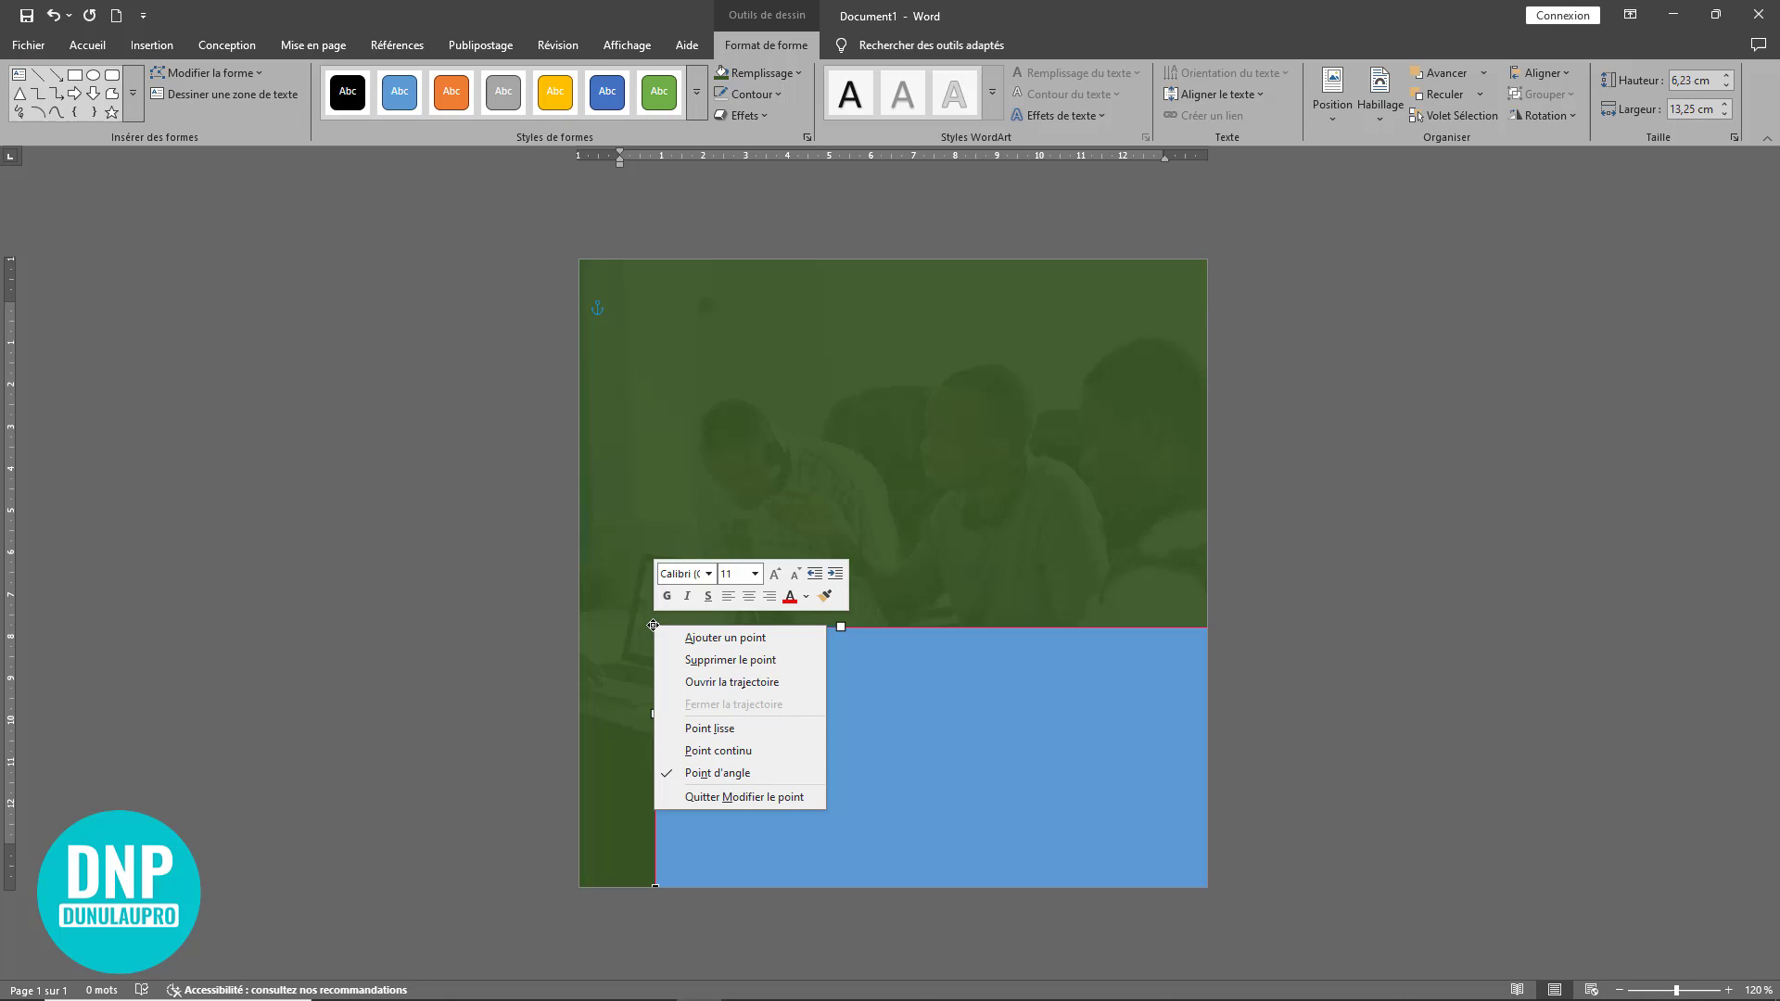
pyautogui.click(733, 660)
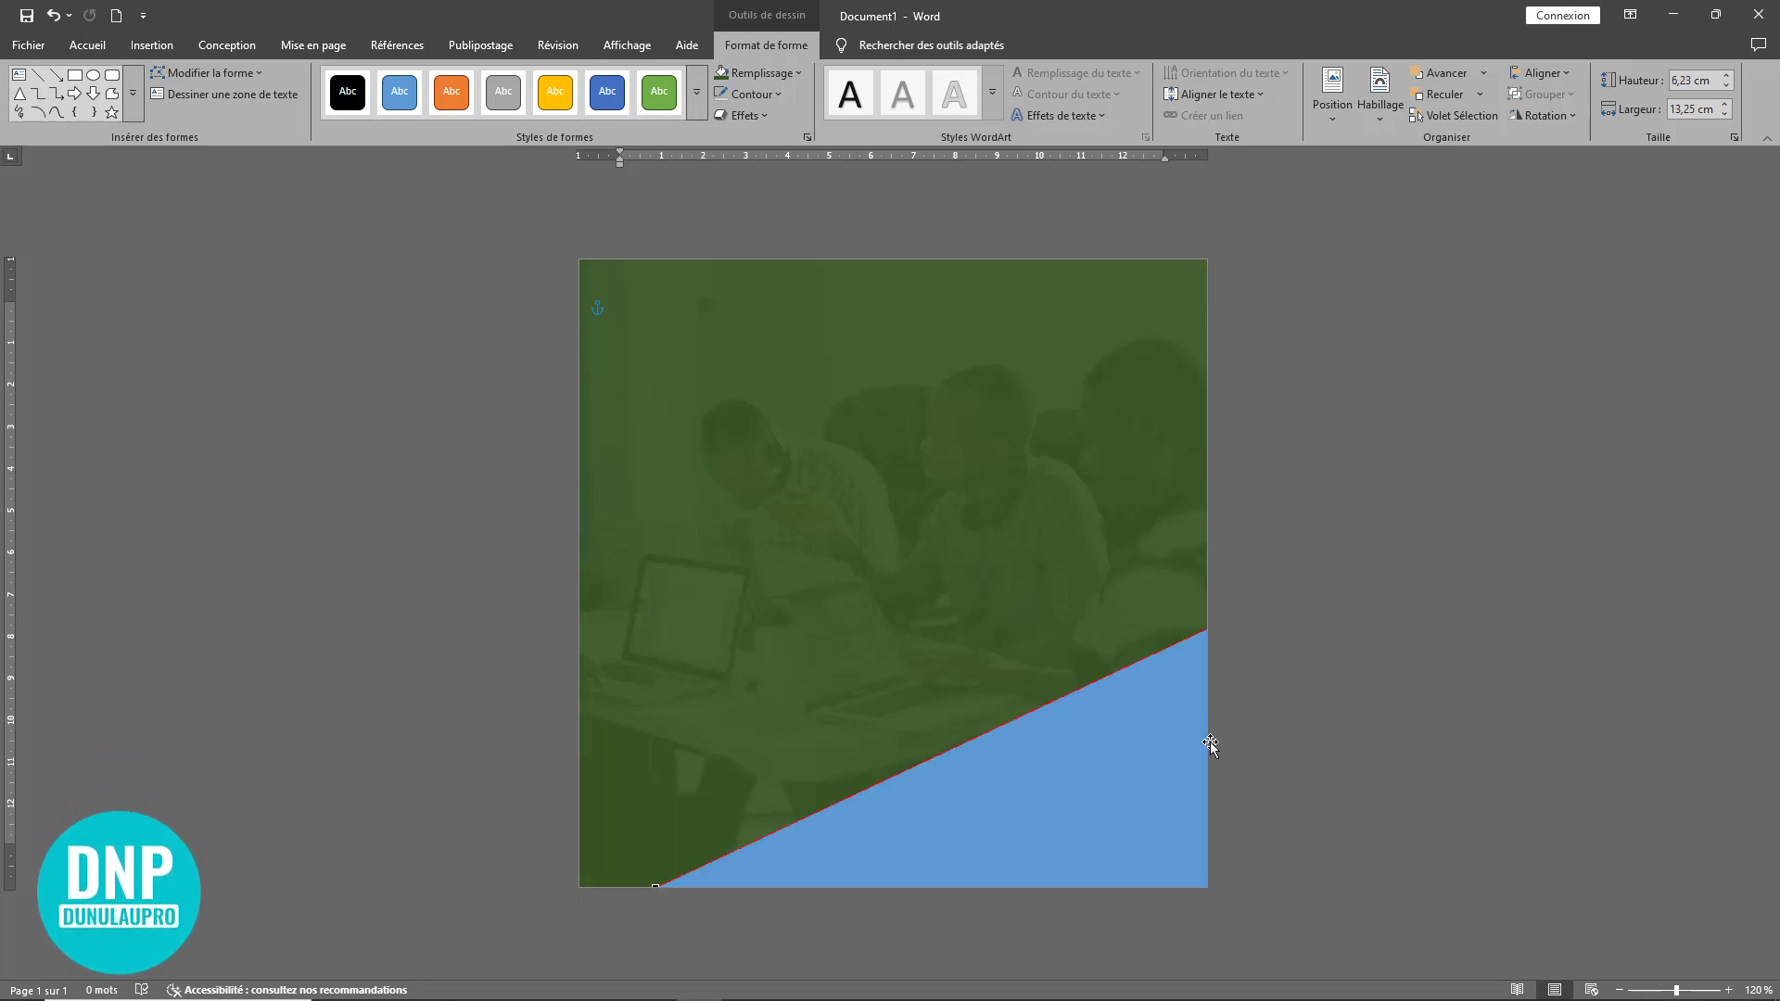
pyautogui.click(1083, 770)
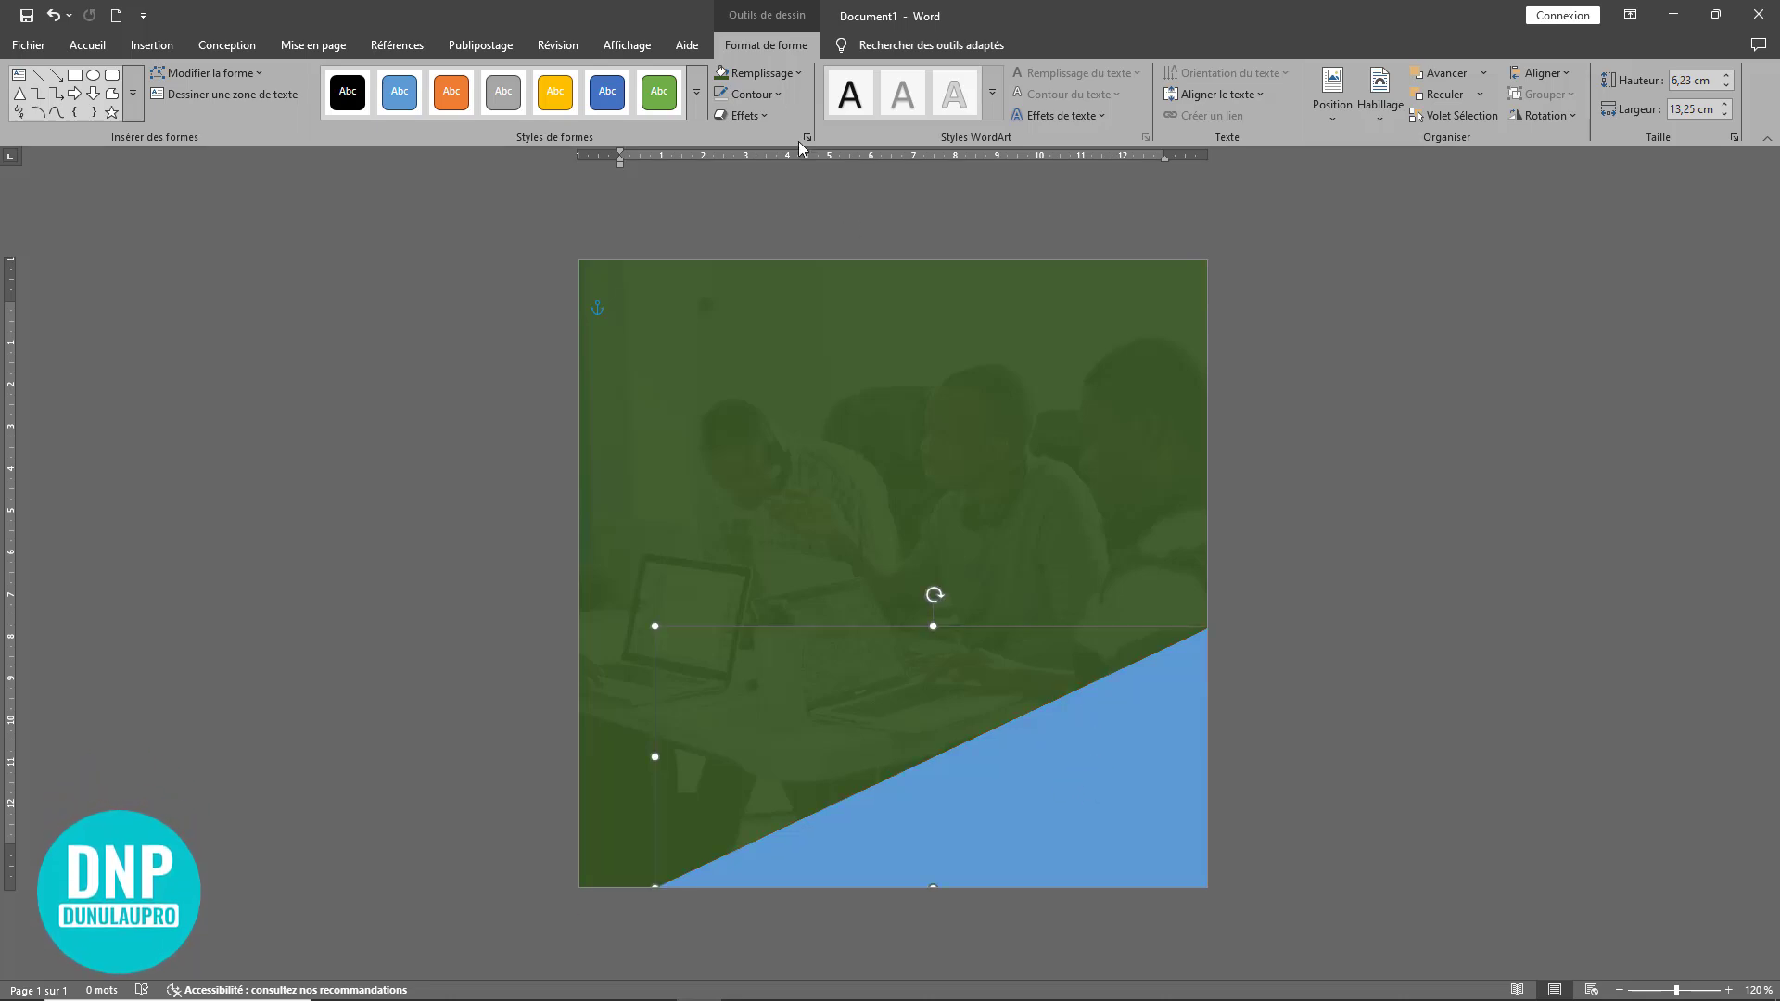
# - Fill the triangle in the page's lower-right corner with white
pyautogui.click(777, 74)
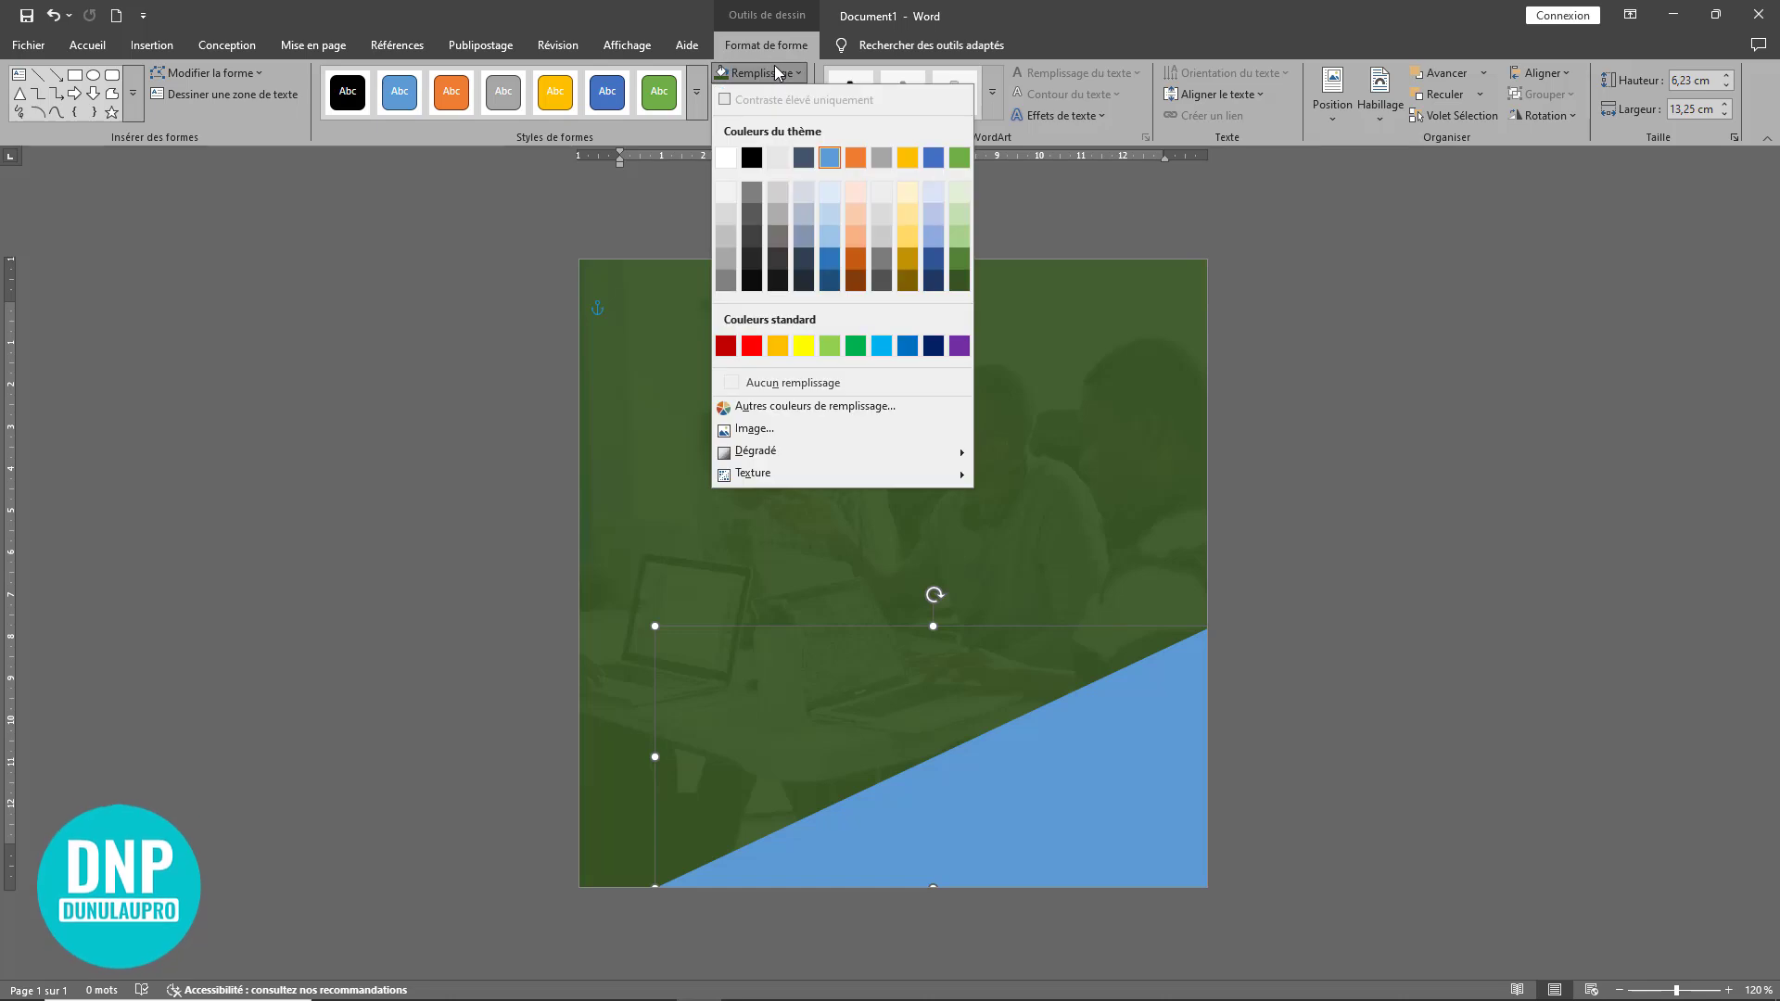
pyautogui.click(726, 158)
pyautogui.click(1426, 601)
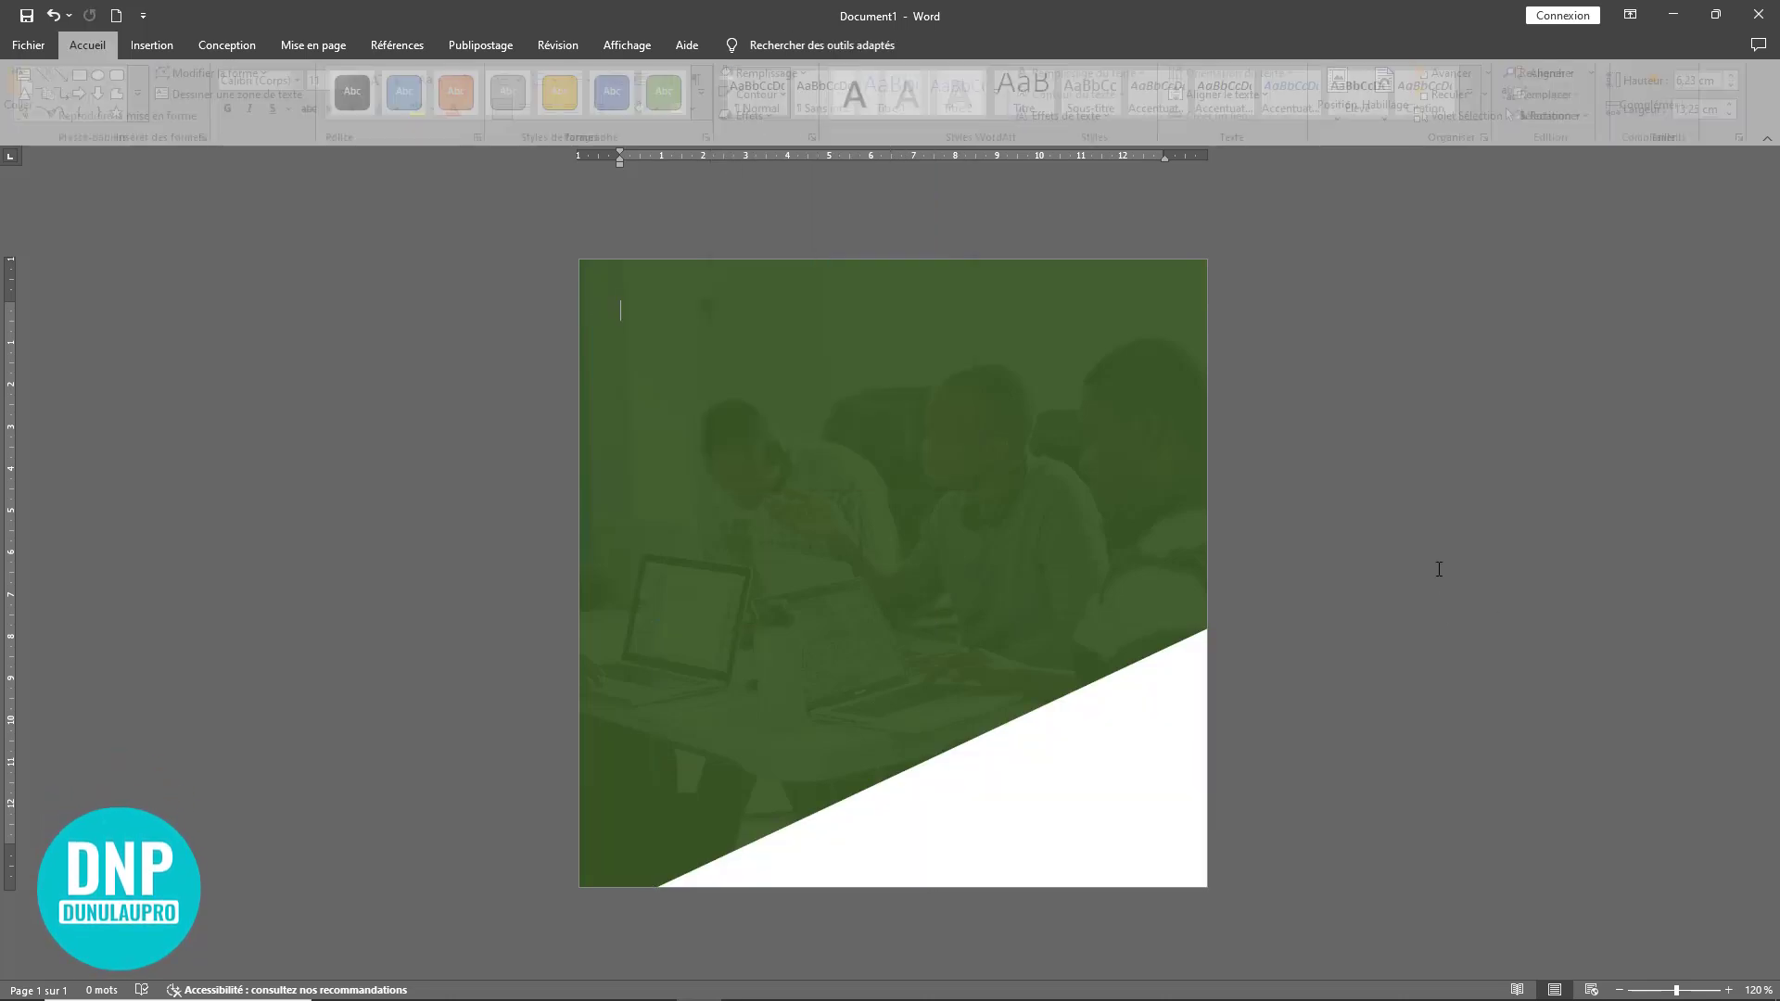
pyautogui.click(937, 810)
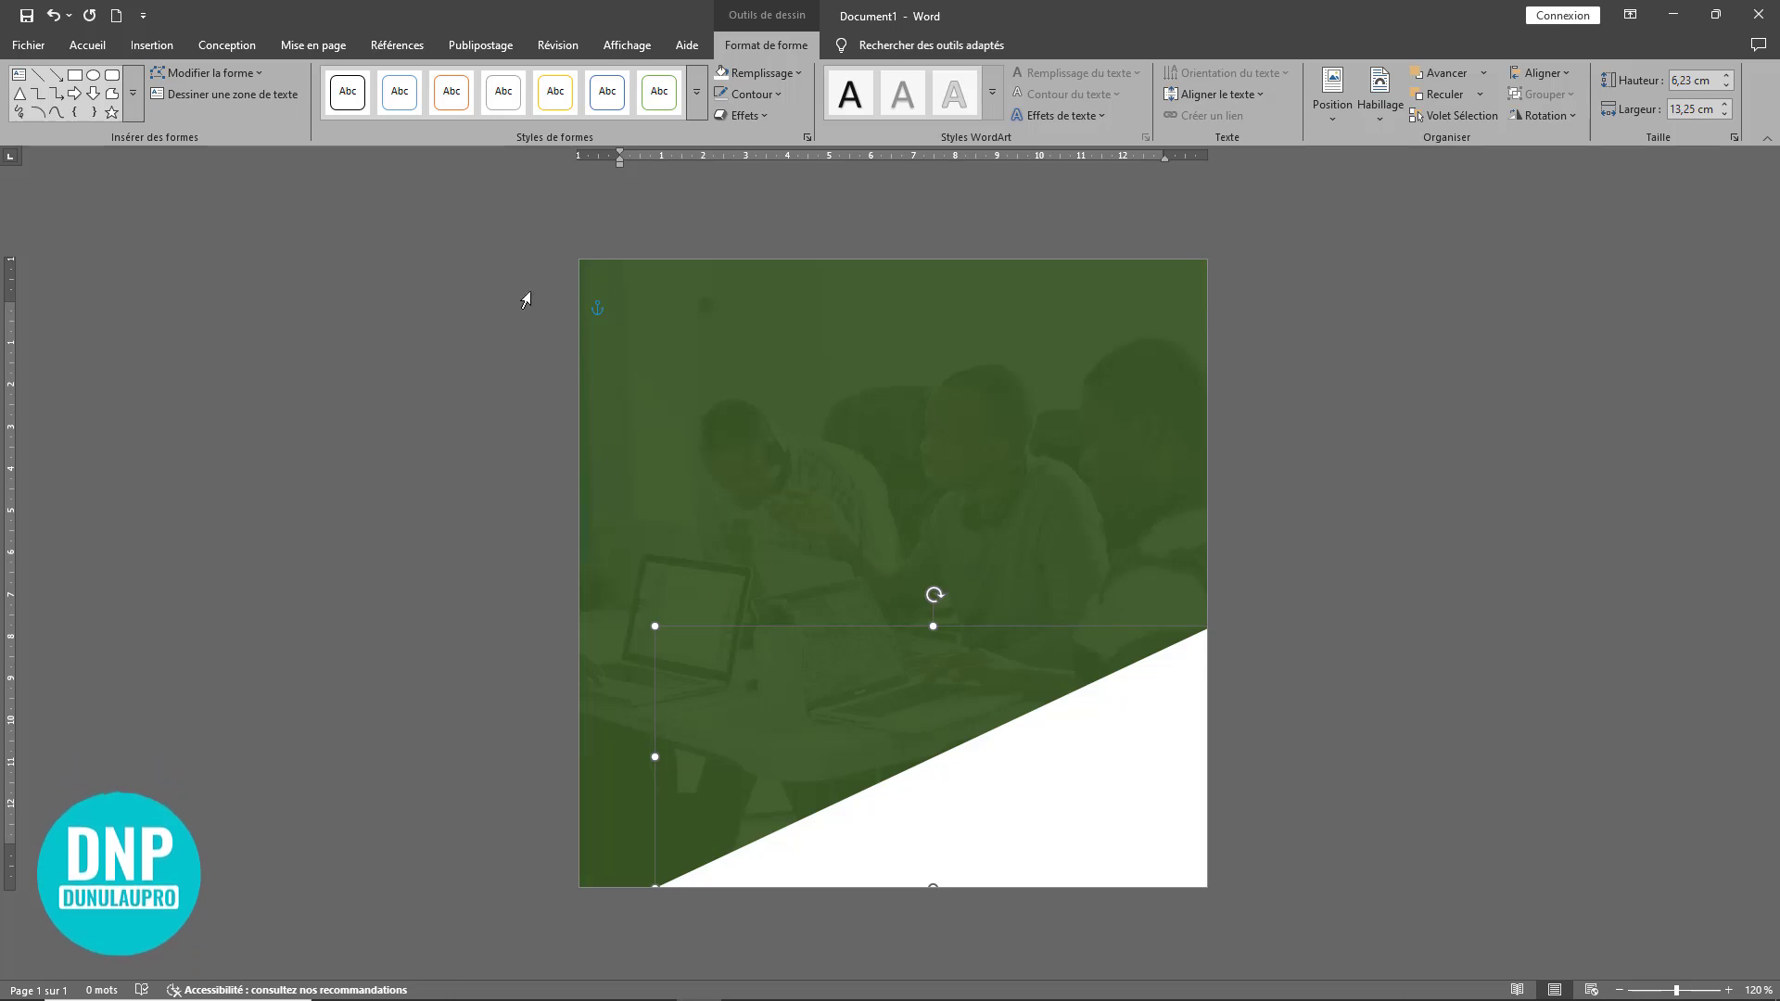
pyautogui.click(1292, 346)
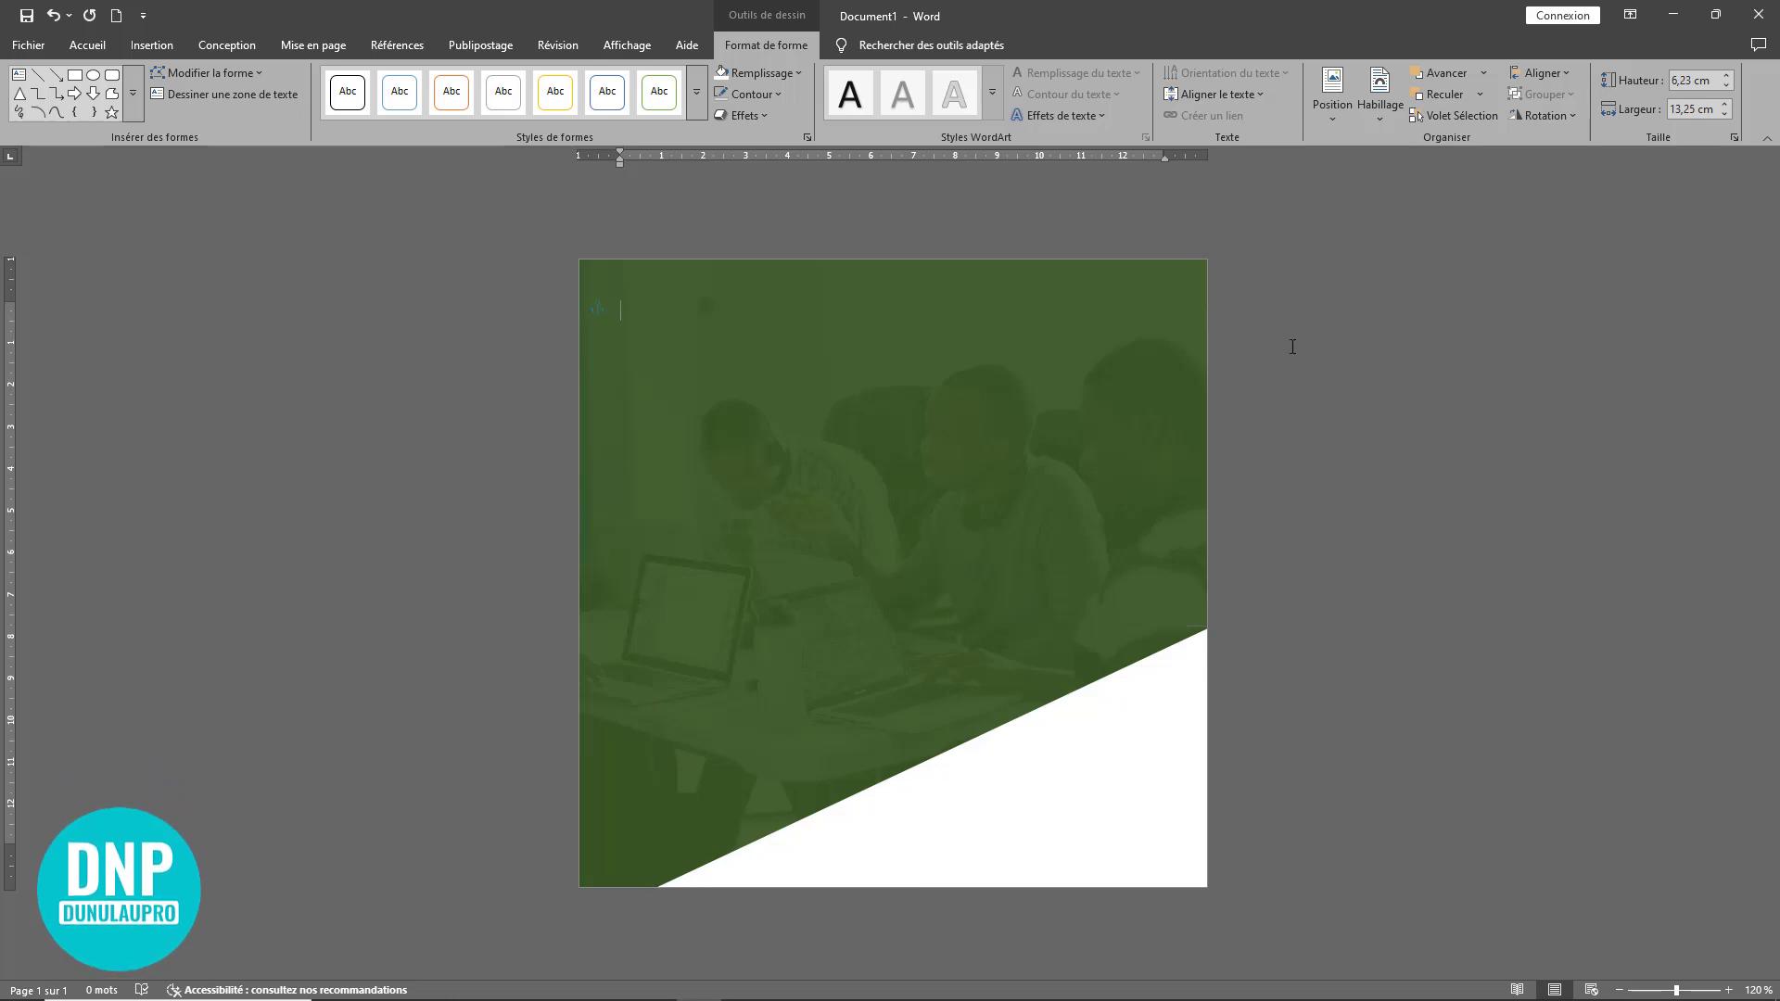
# - Draw a rectangle in the page's lower-left corner, about 8.97 cm wide and 7.62 cm high
pyautogui.click(152, 45)
pyautogui.click(263, 115)
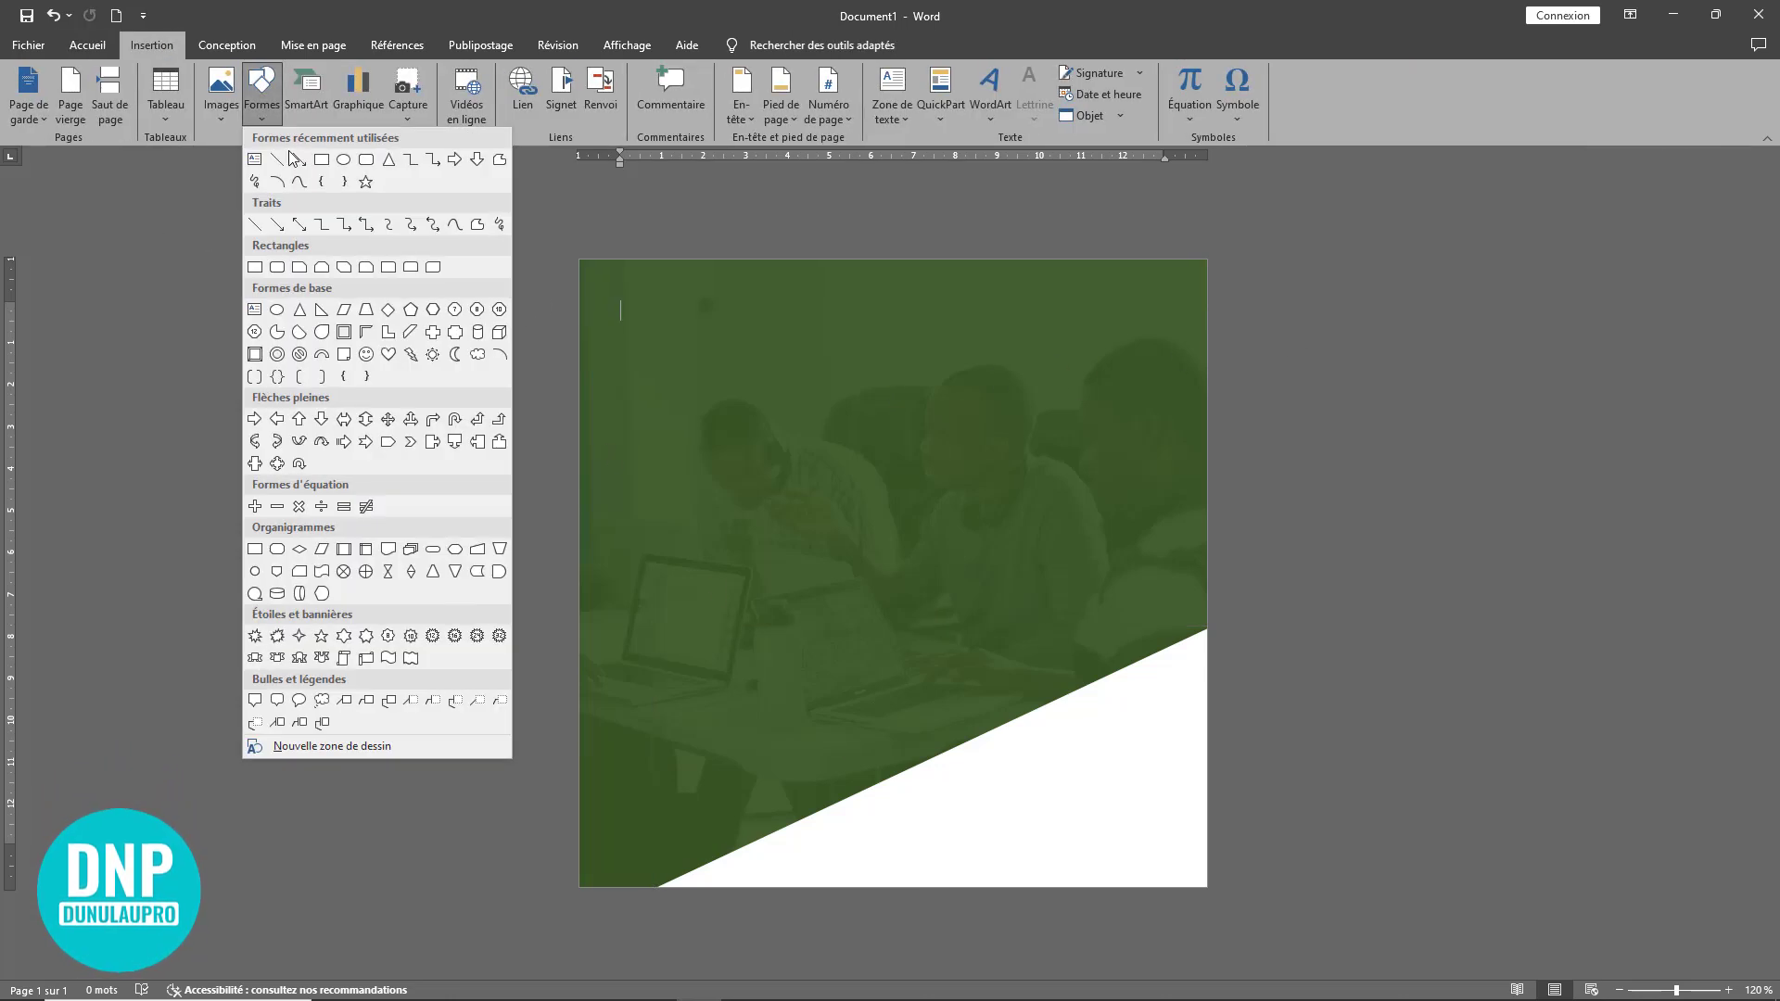
pyautogui.click(321, 158)
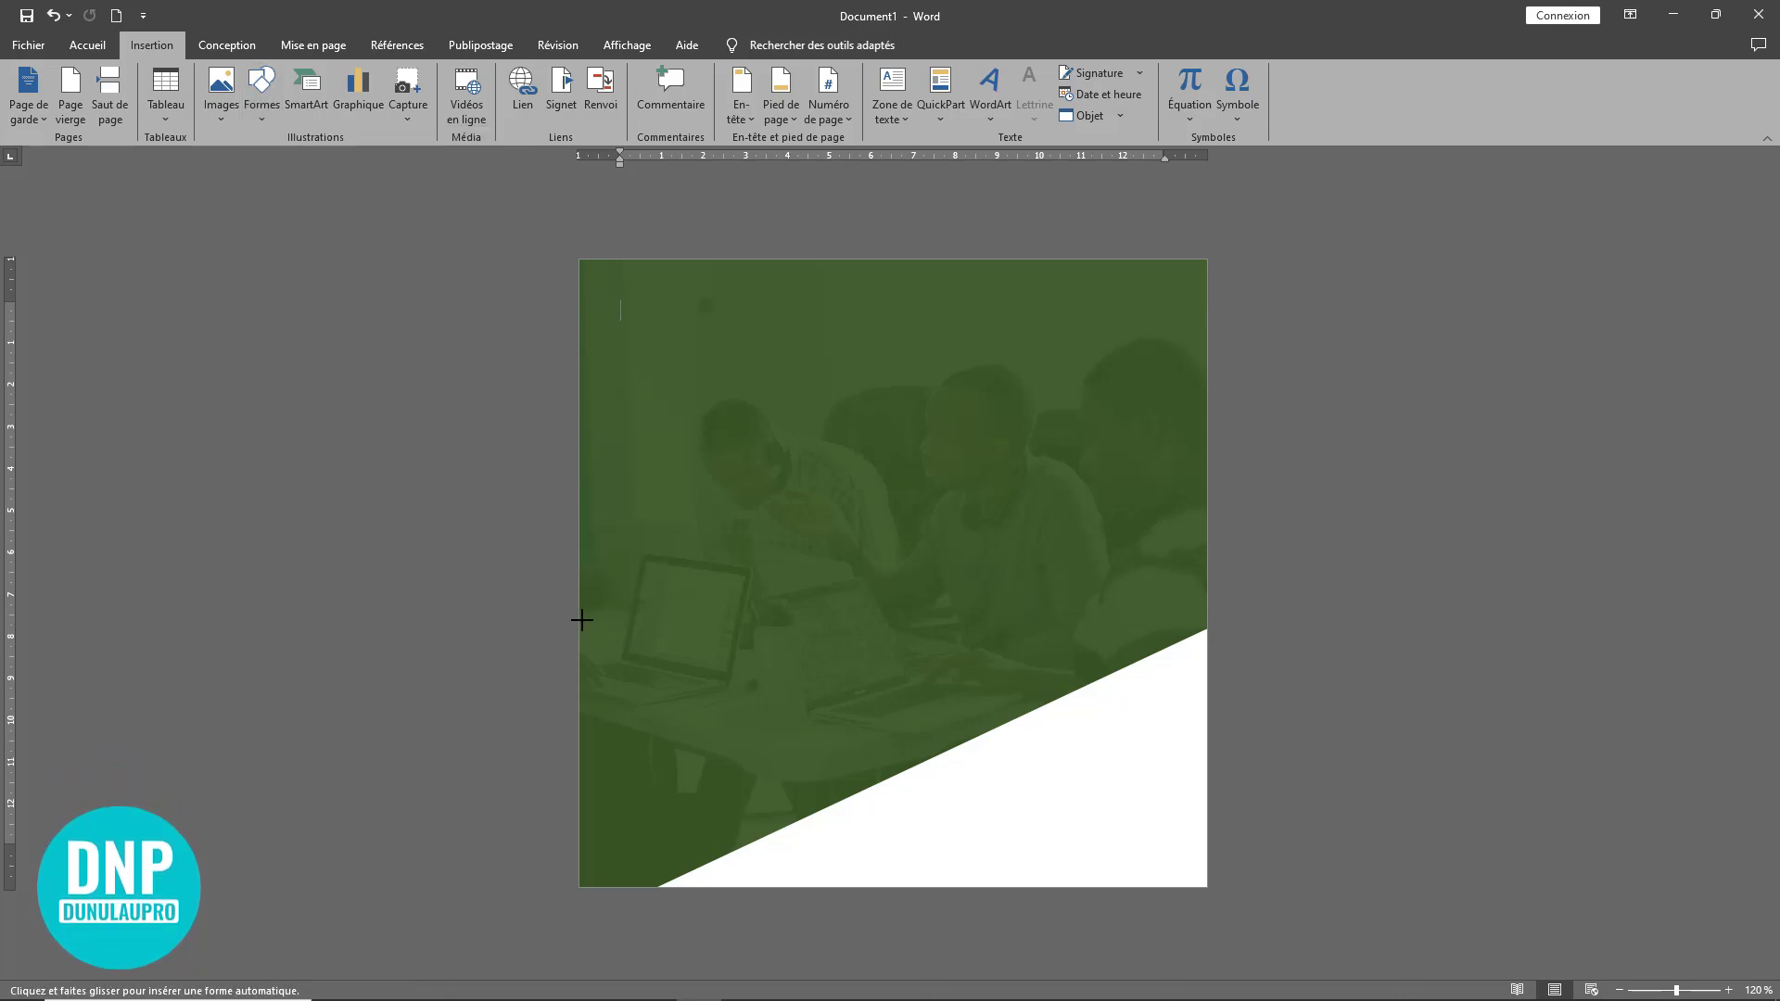
pyautogui.moveTo(580, 620); pyautogui.dragTo(999, 881)
pyautogui.moveTo(993, 887); pyautogui.dragTo(993, 888)
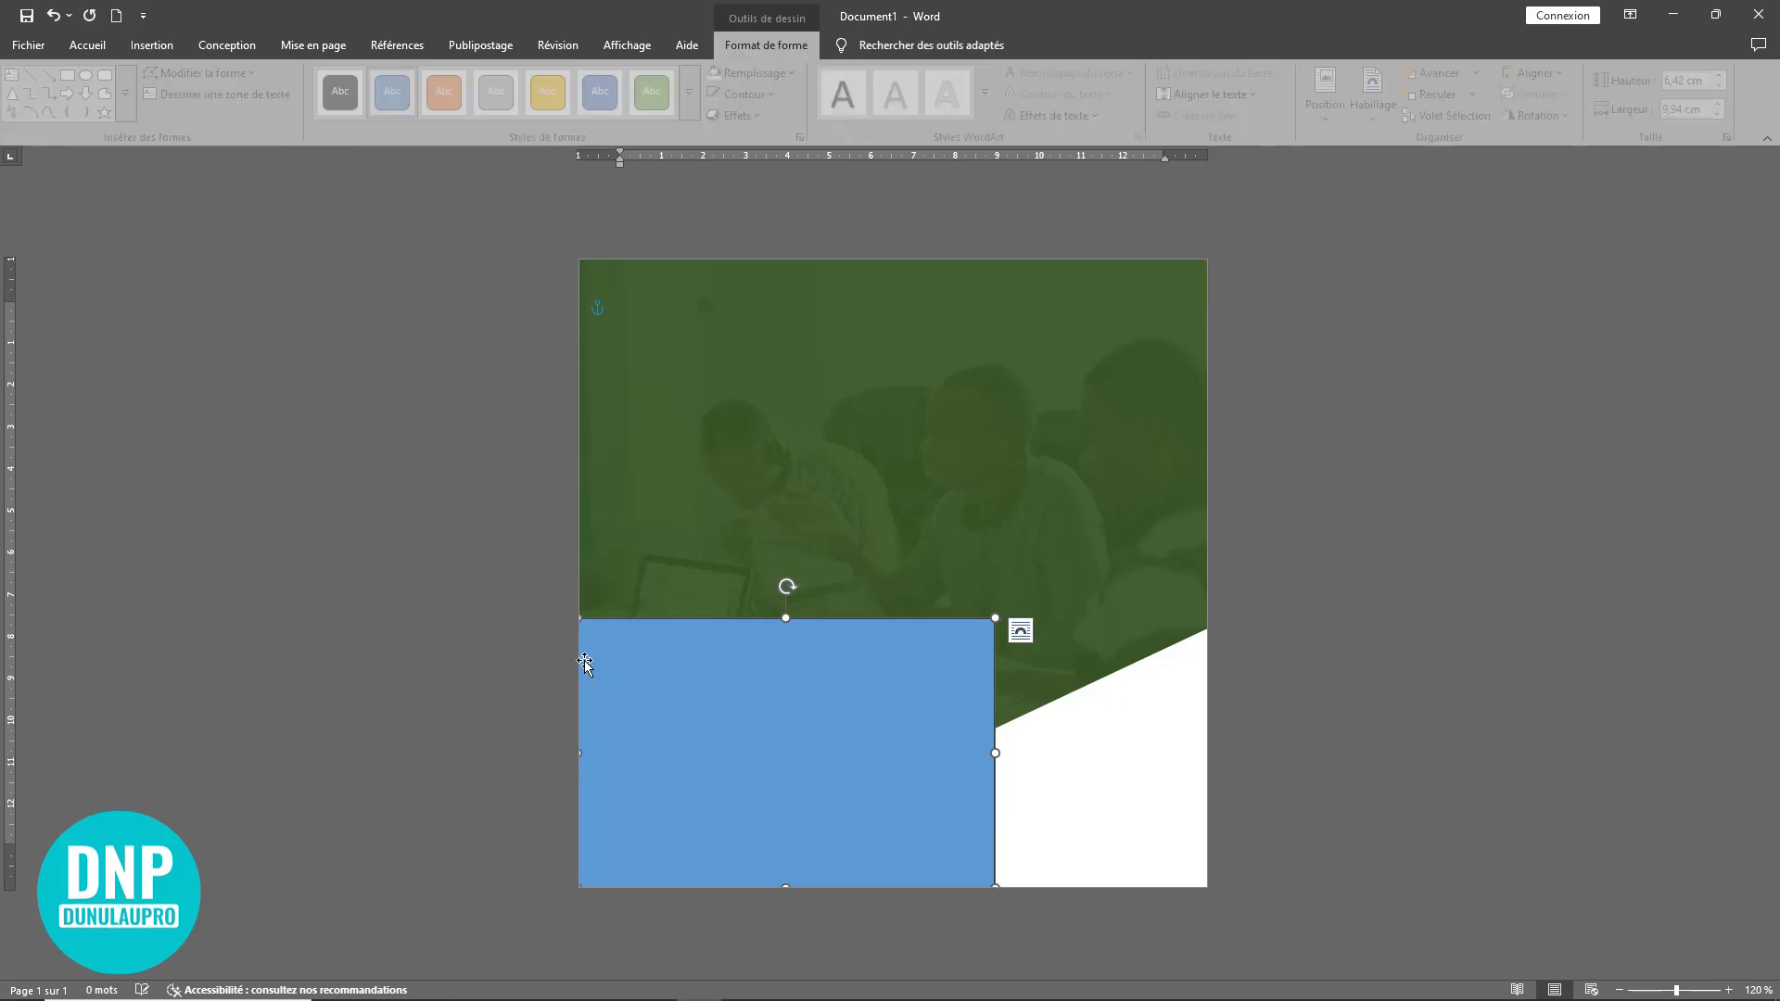
pyautogui.moveTo(785, 620); pyautogui.dragTo(785, 567)
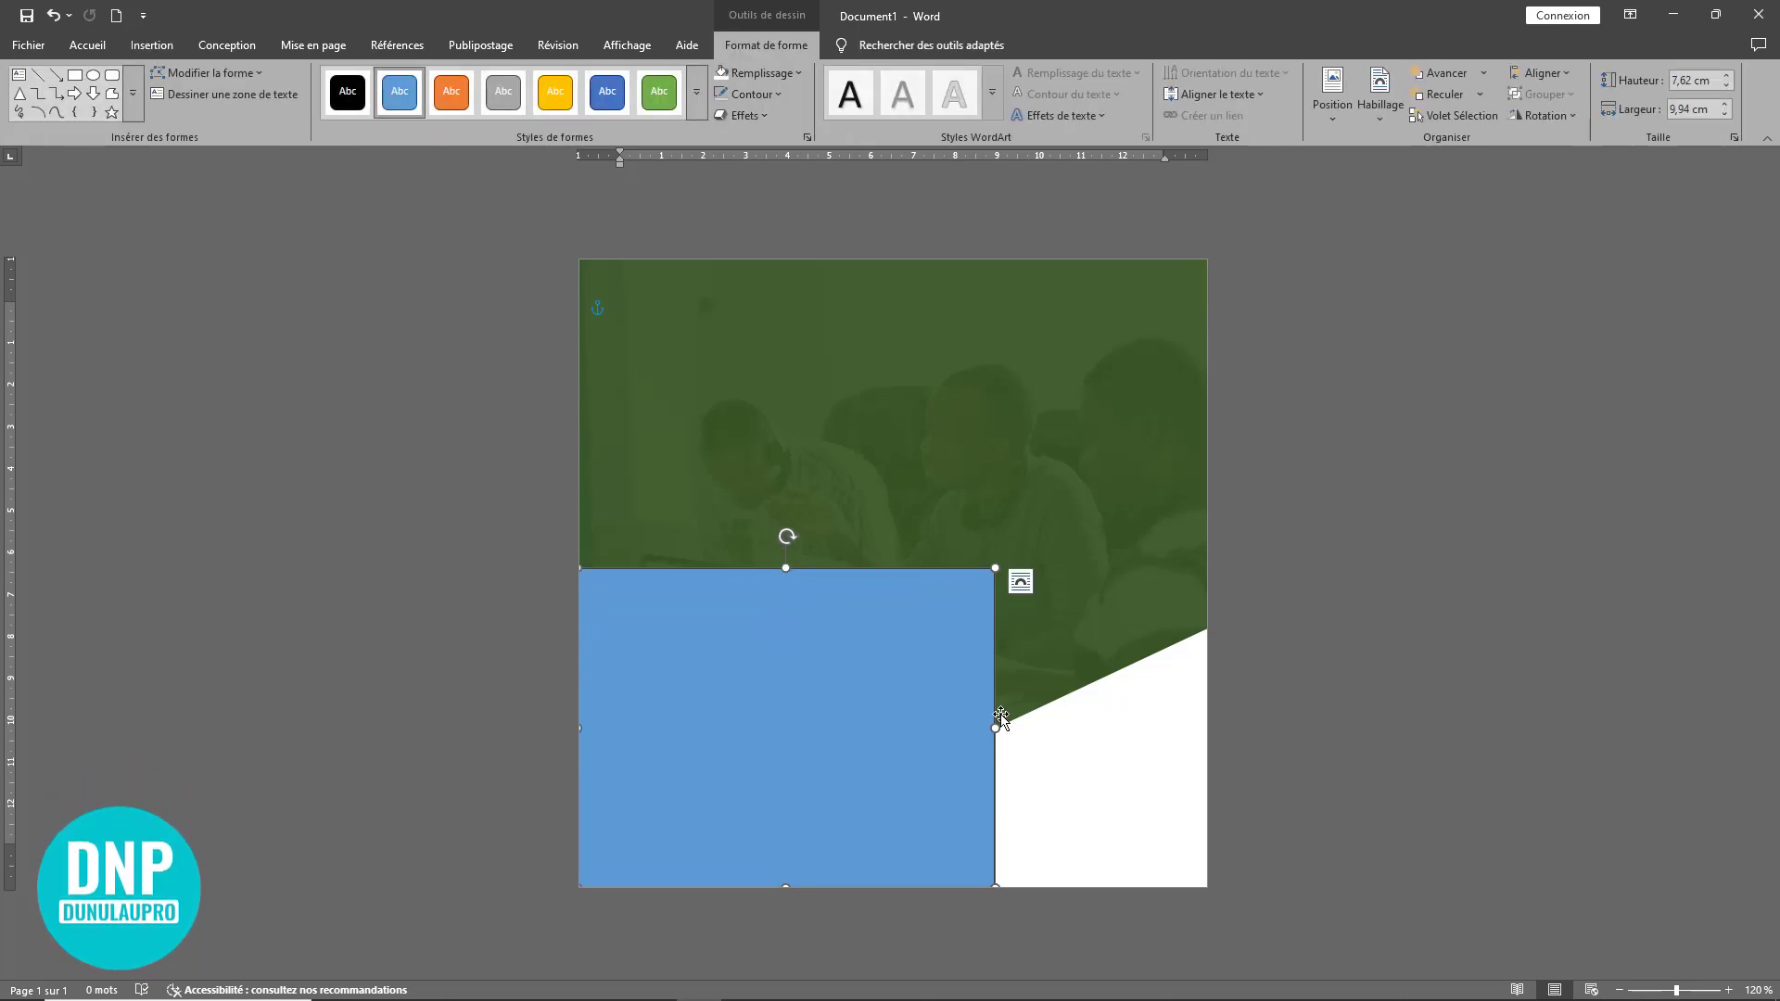
pyautogui.moveTo(995, 727); pyautogui.dragTo(954, 726)
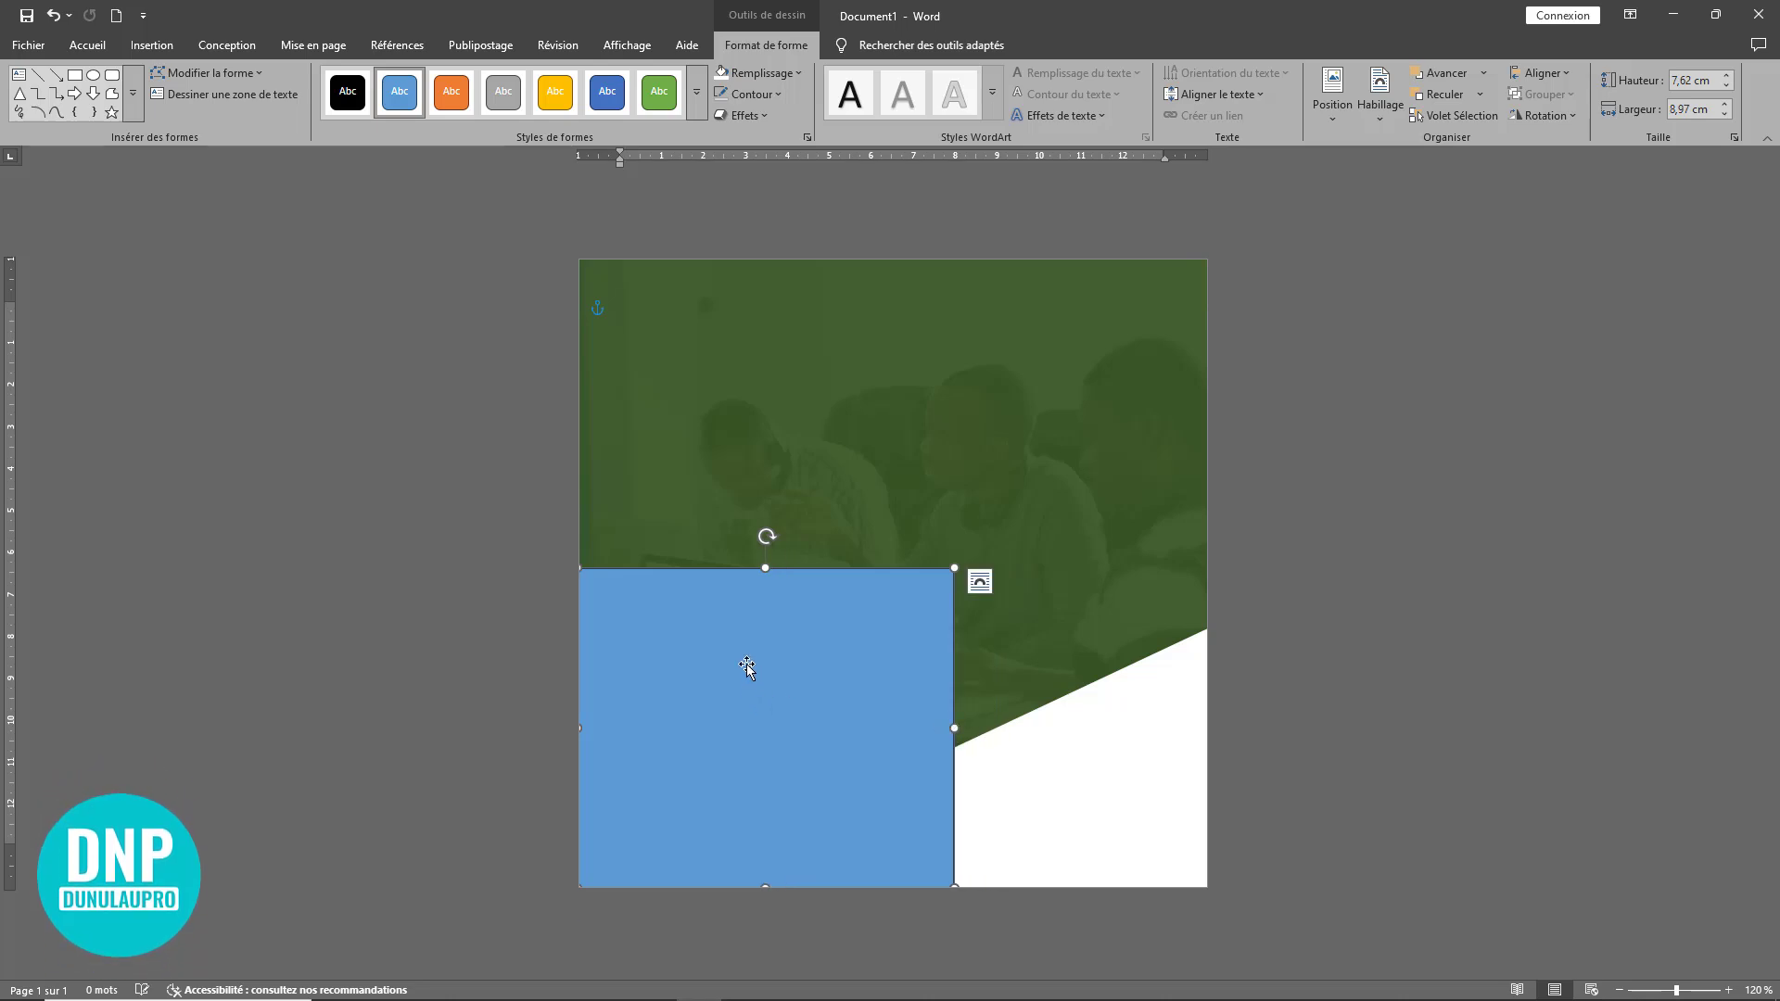
# - Remove the new lower-left rectangle's outline and delete its upper-right edit point to make a triangle
pyautogui.click(724, 99)
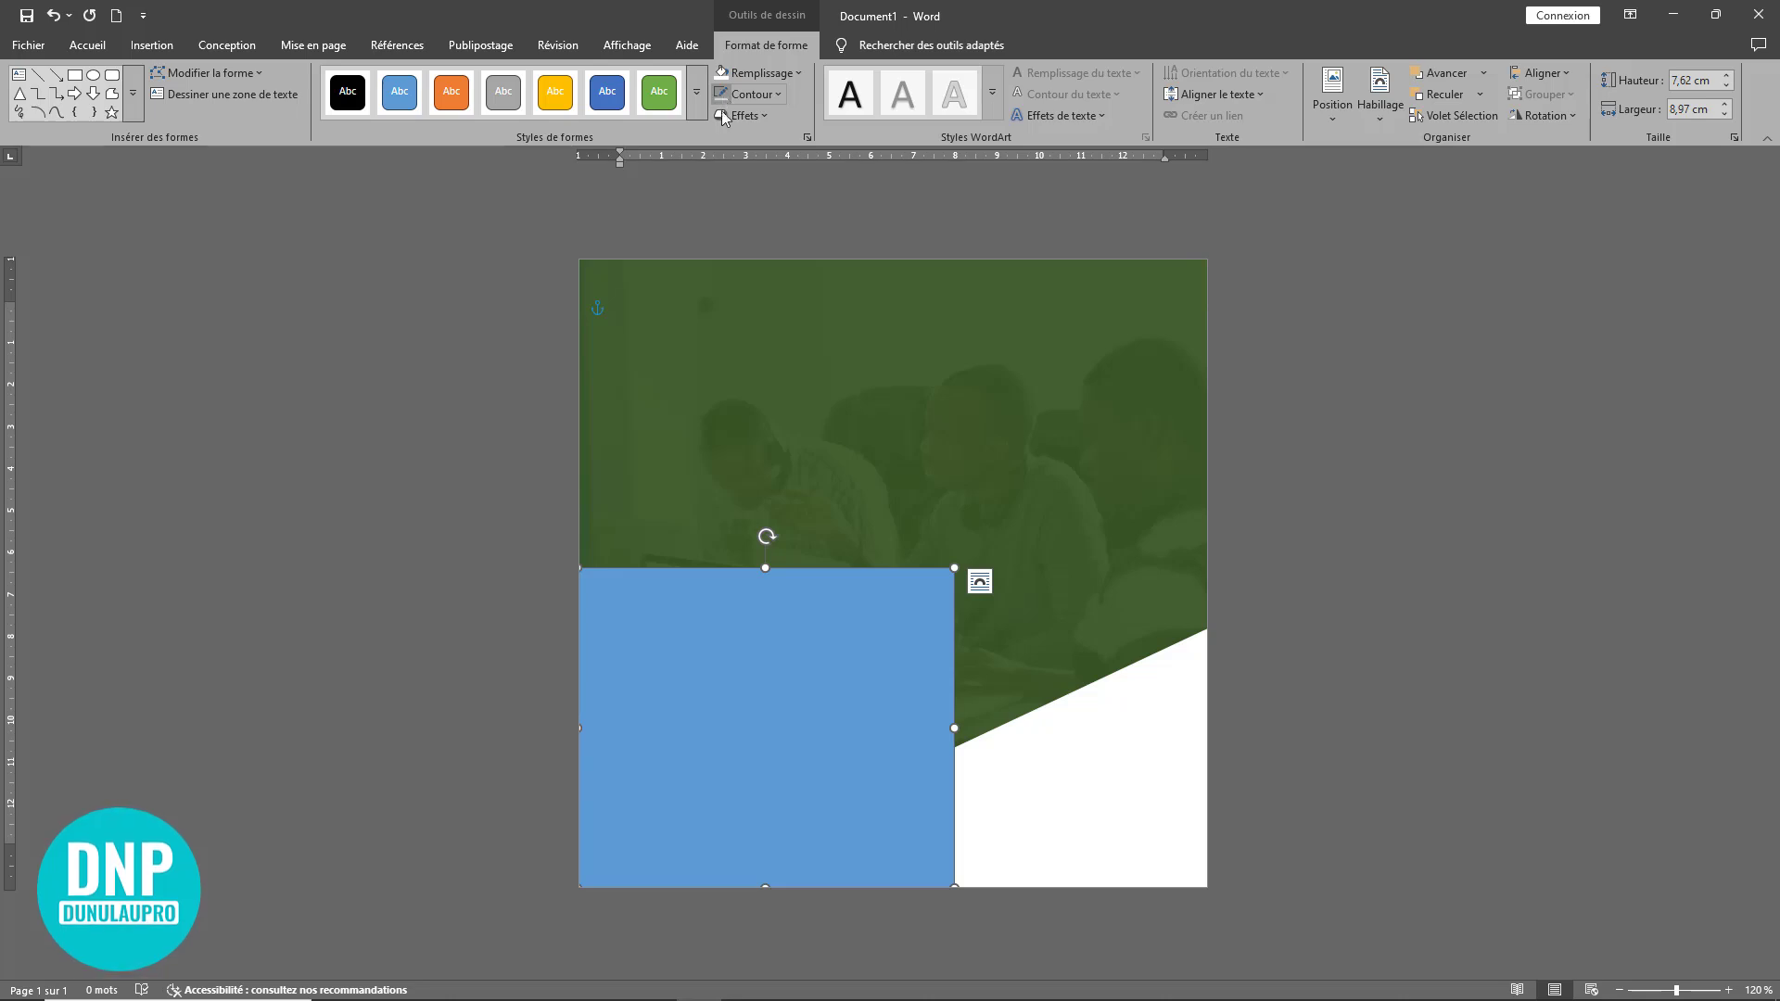
pyautogui.click(196, 76)
pyautogui.click(208, 120)
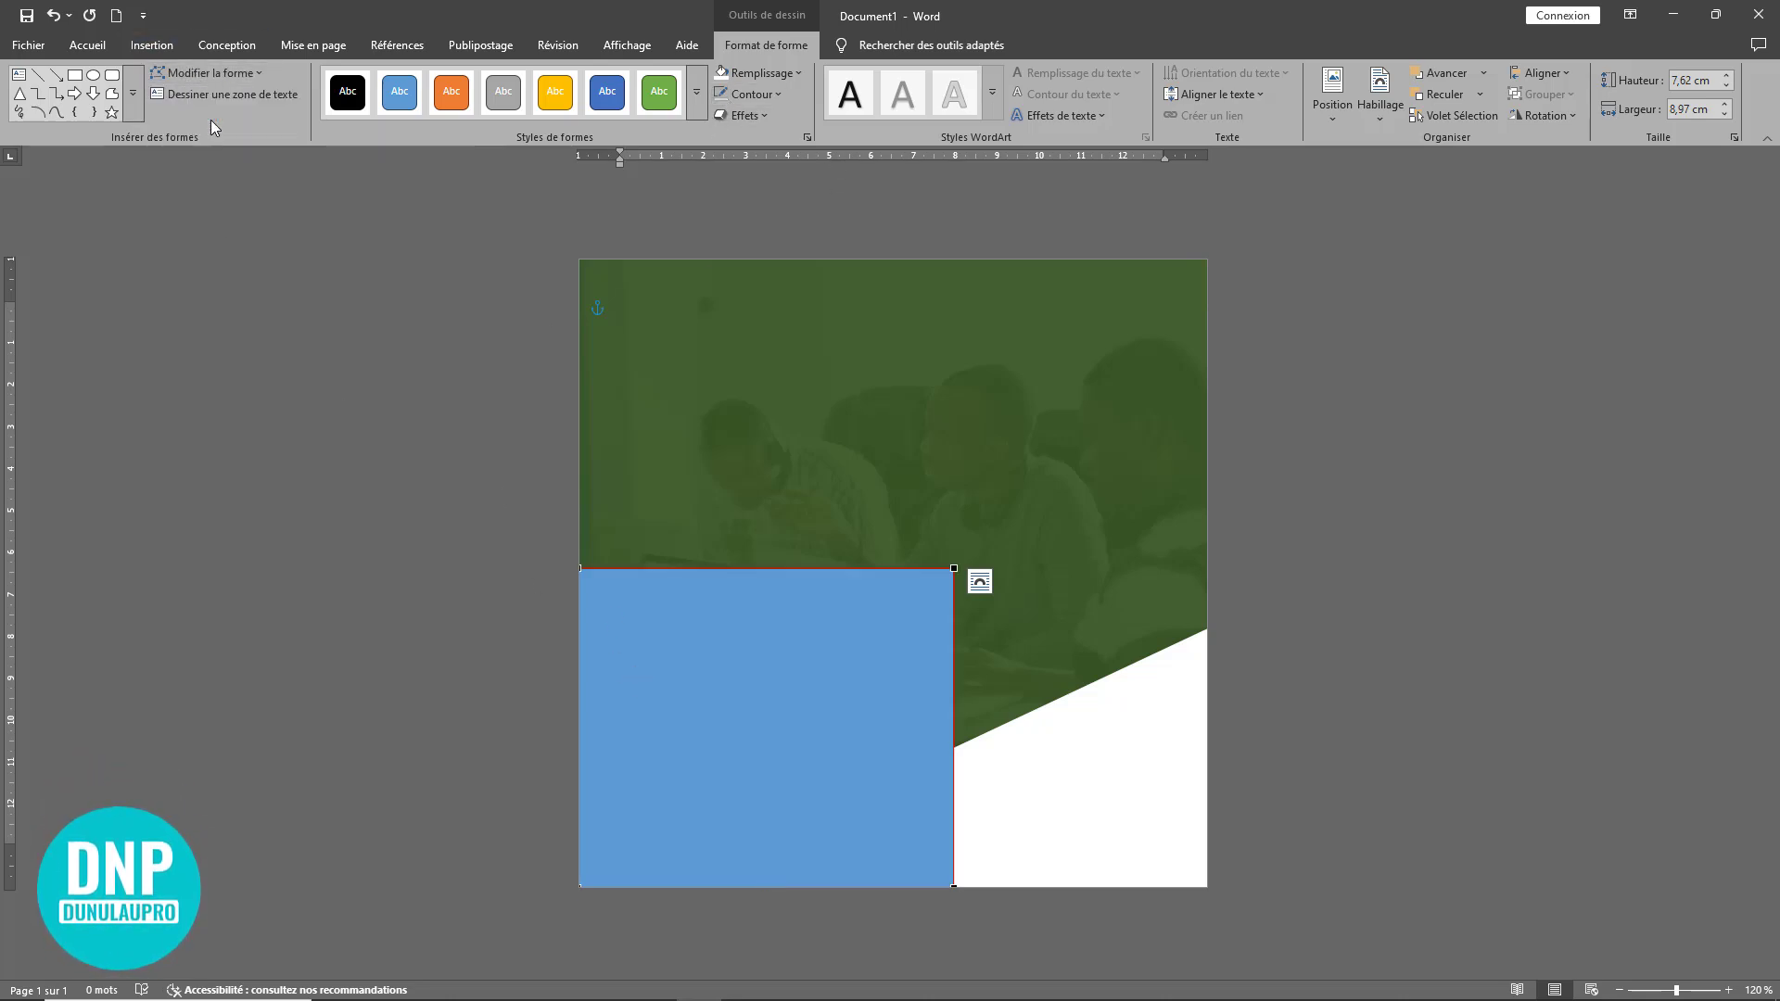
pyautogui.rightClick(954, 568)
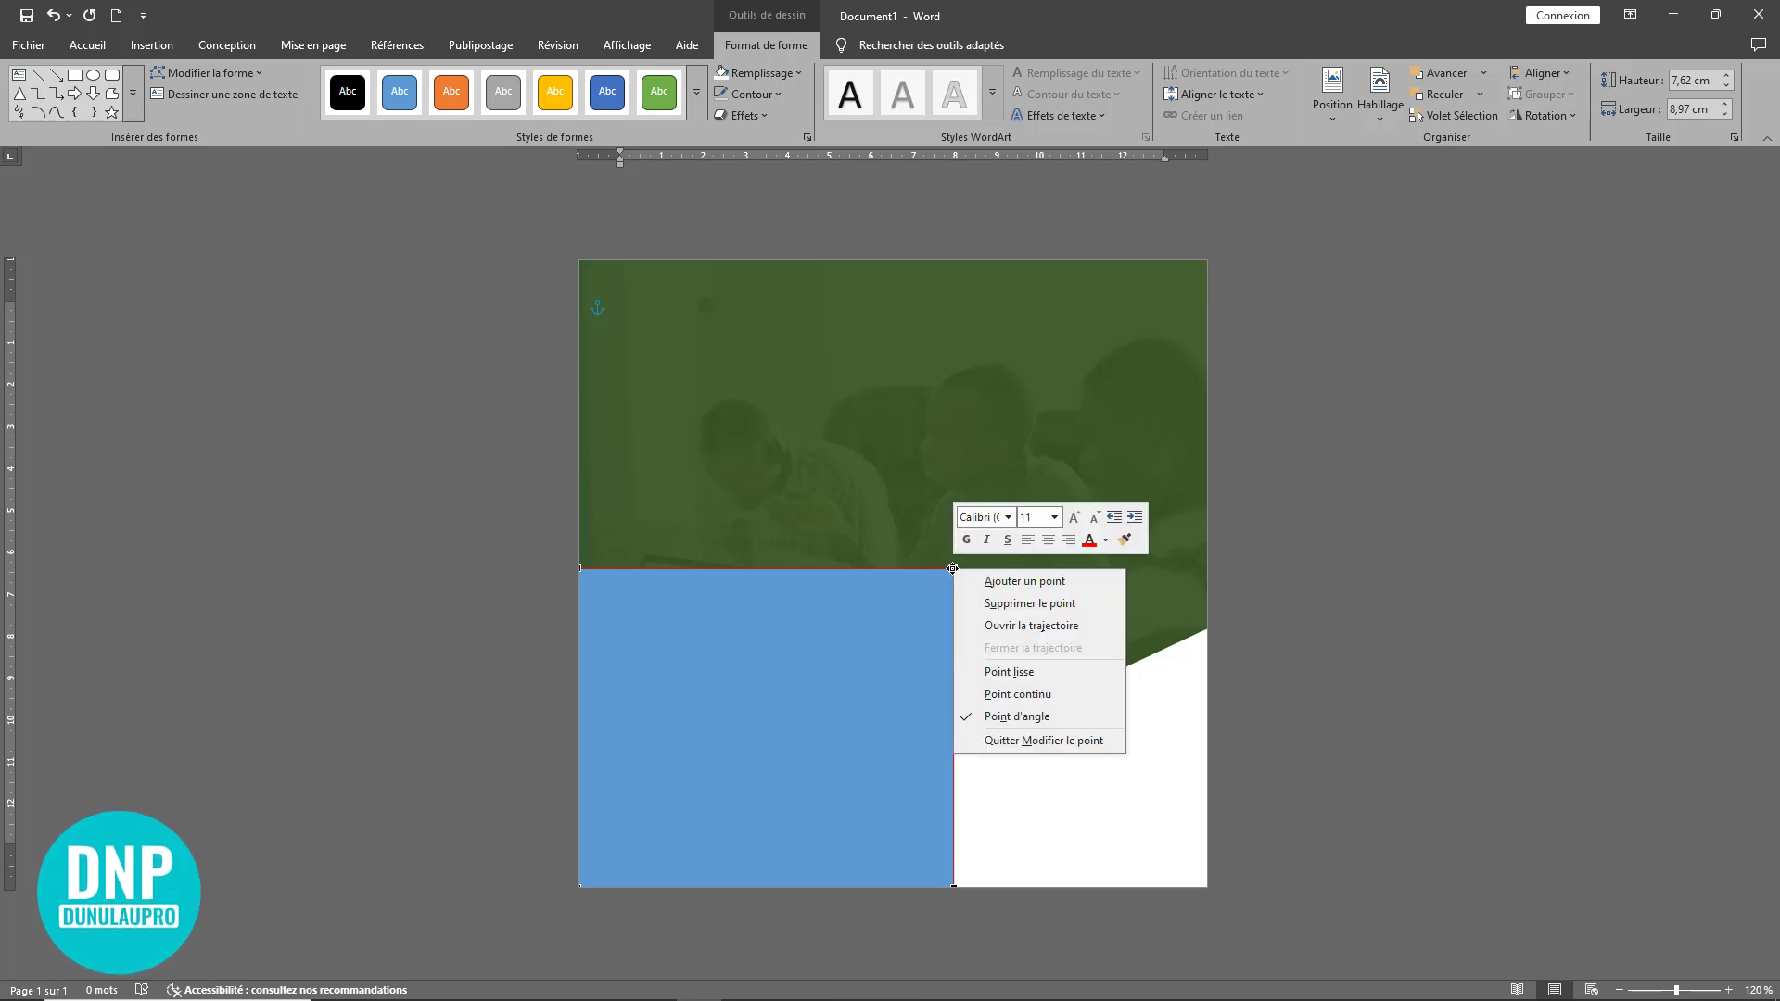
pyautogui.click(999, 603)
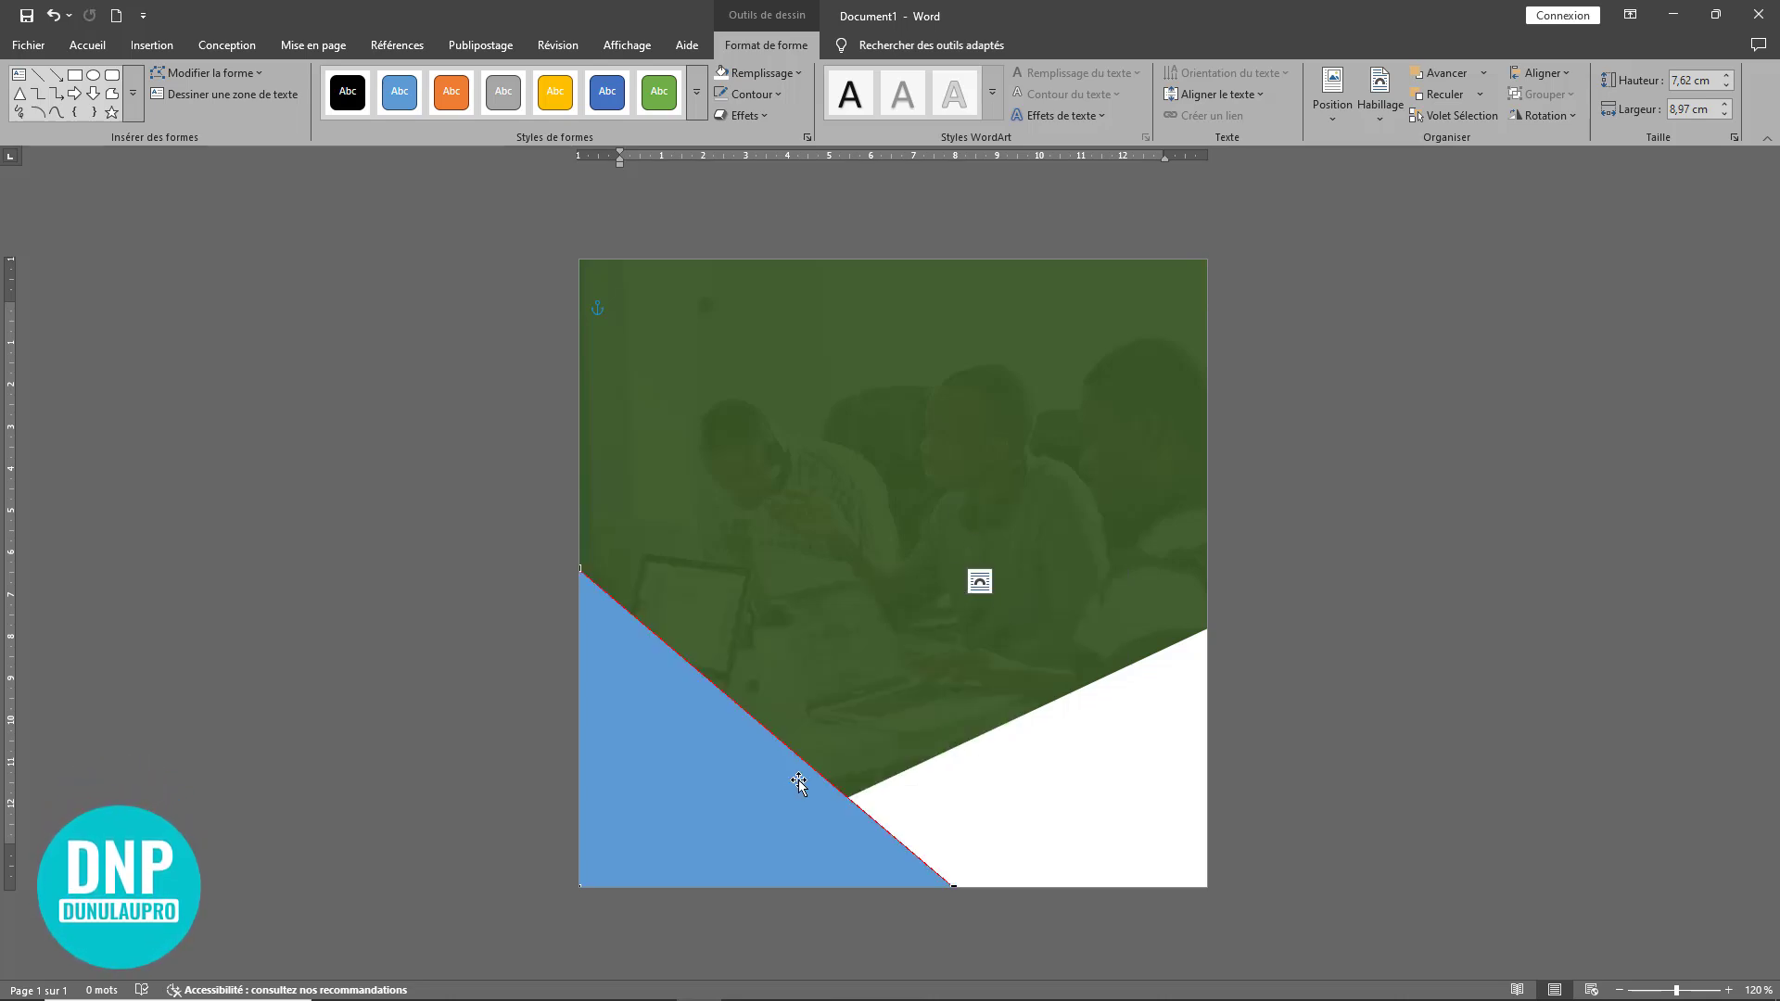
pyautogui.click(734, 776)
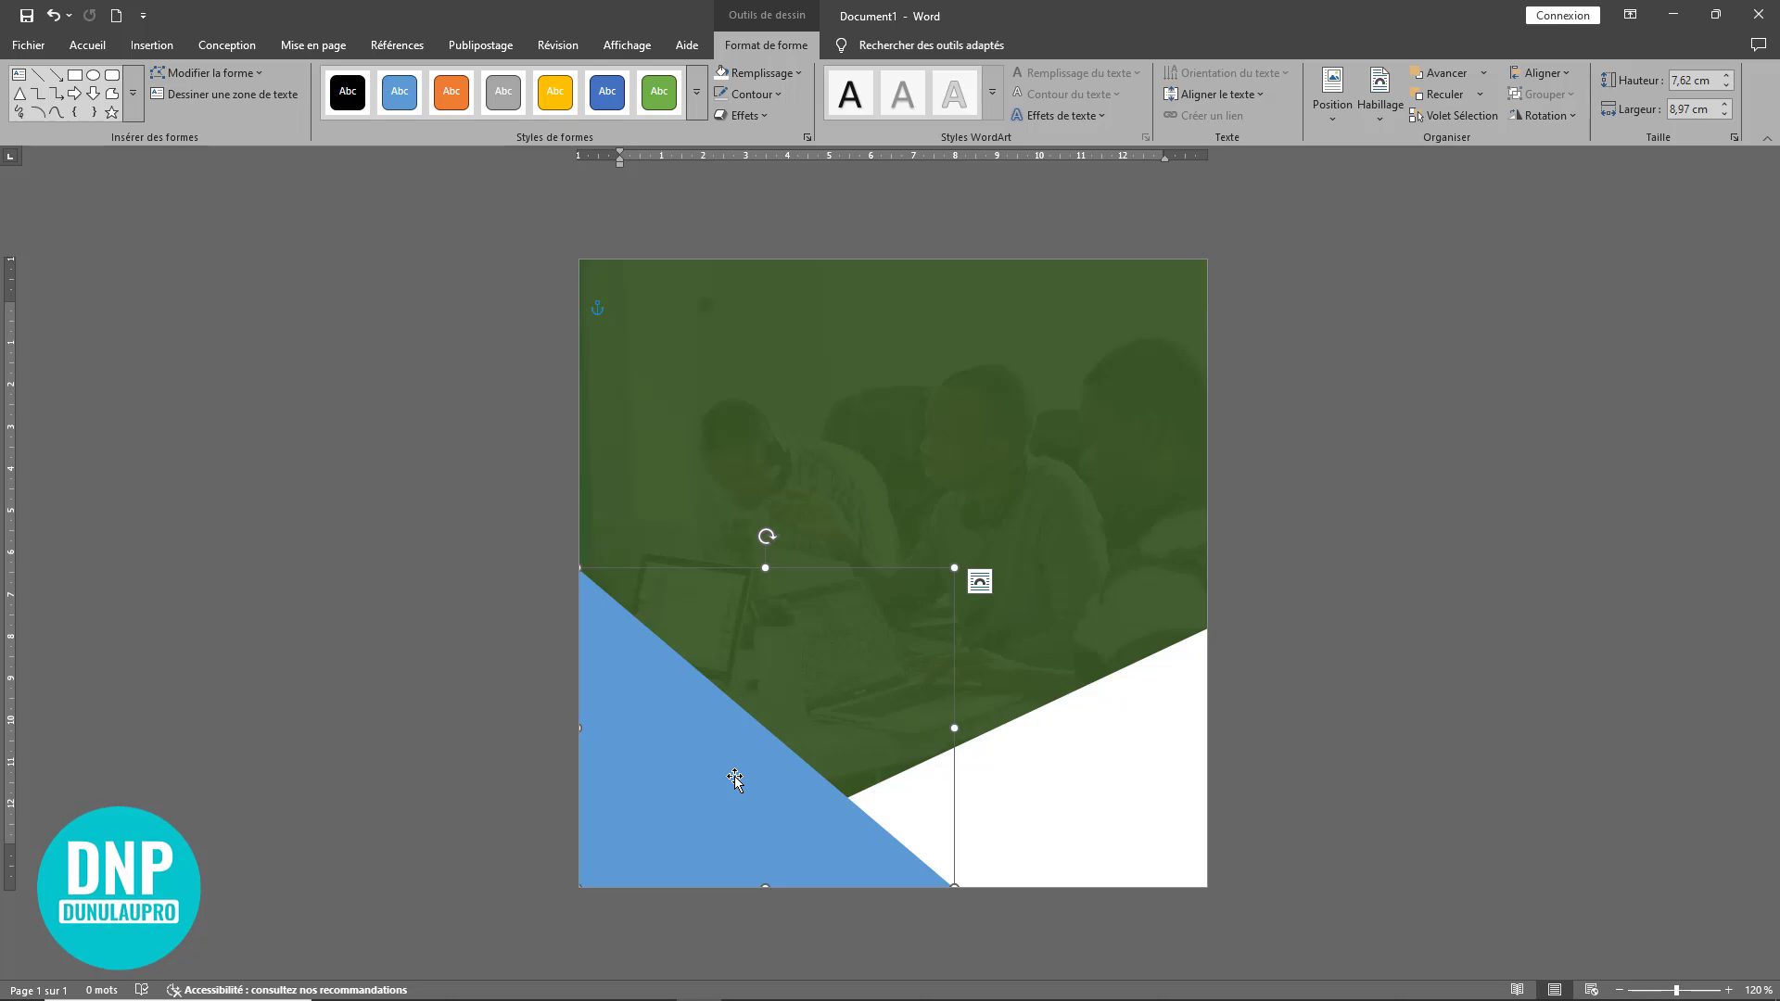
# - Fill the lower-left triangle with dark green (Vert, Accentuation6, plus sombre 50 %)
pyautogui.click(799, 76)
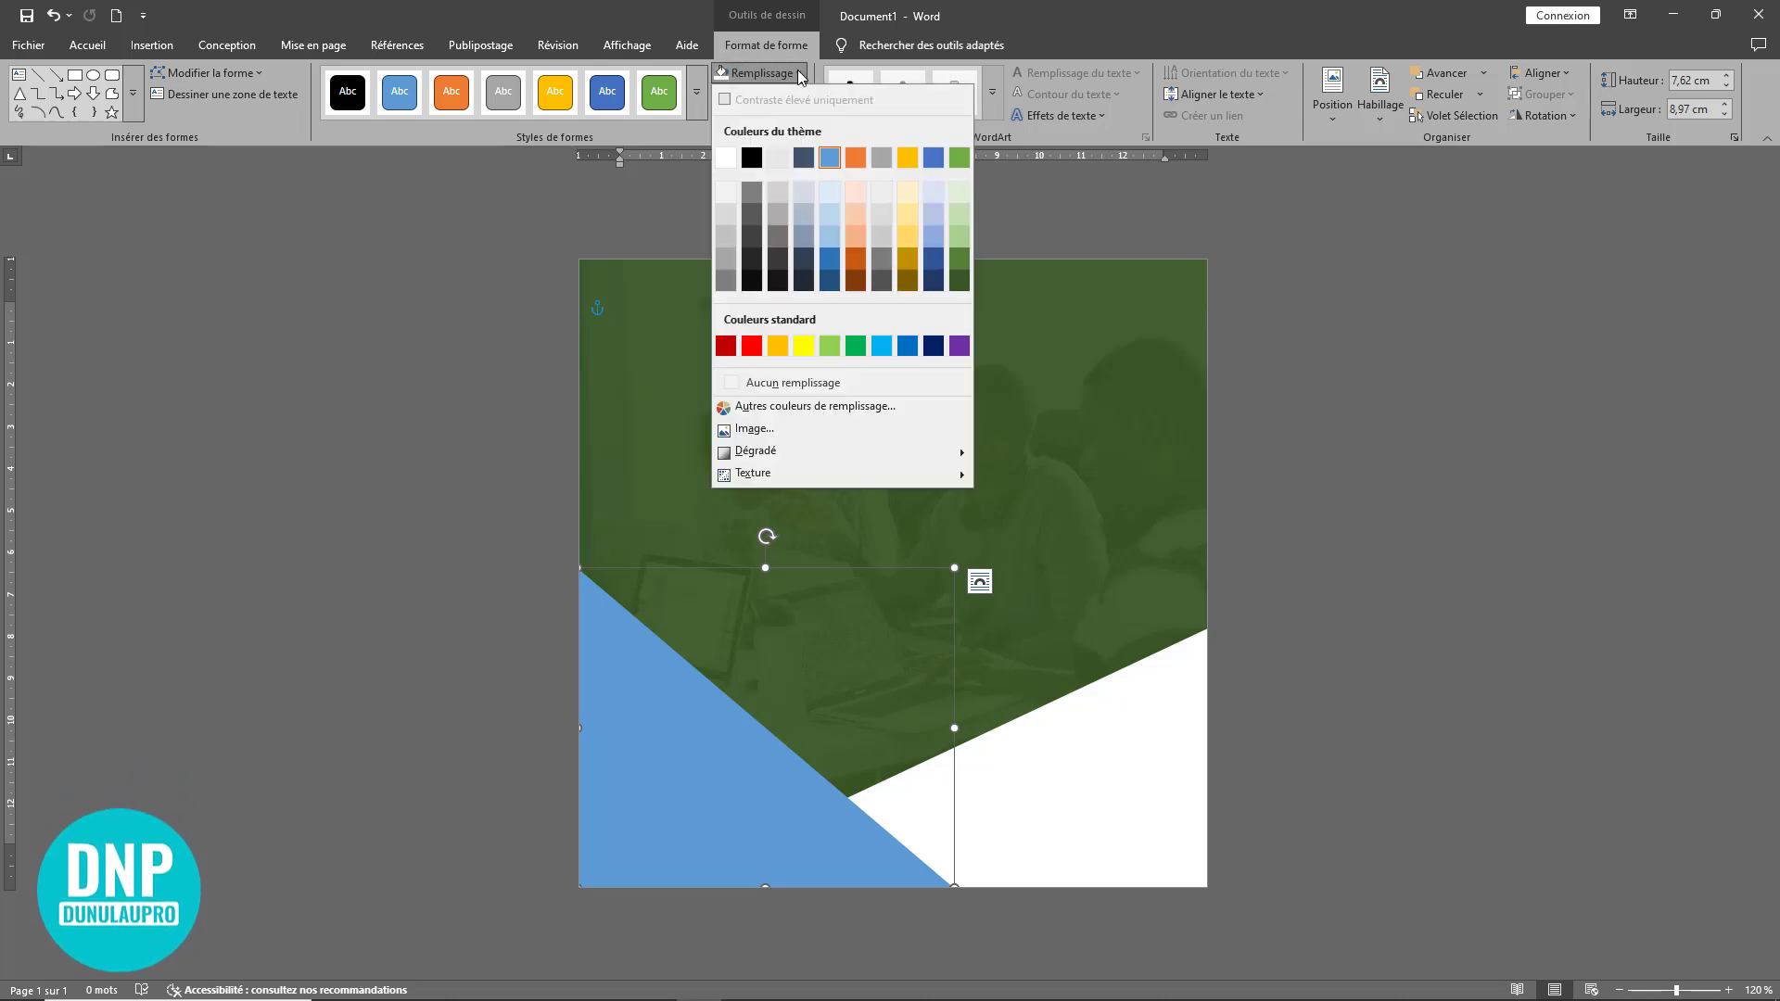
pyautogui.click(958, 283)
pyautogui.click(1335, 525)
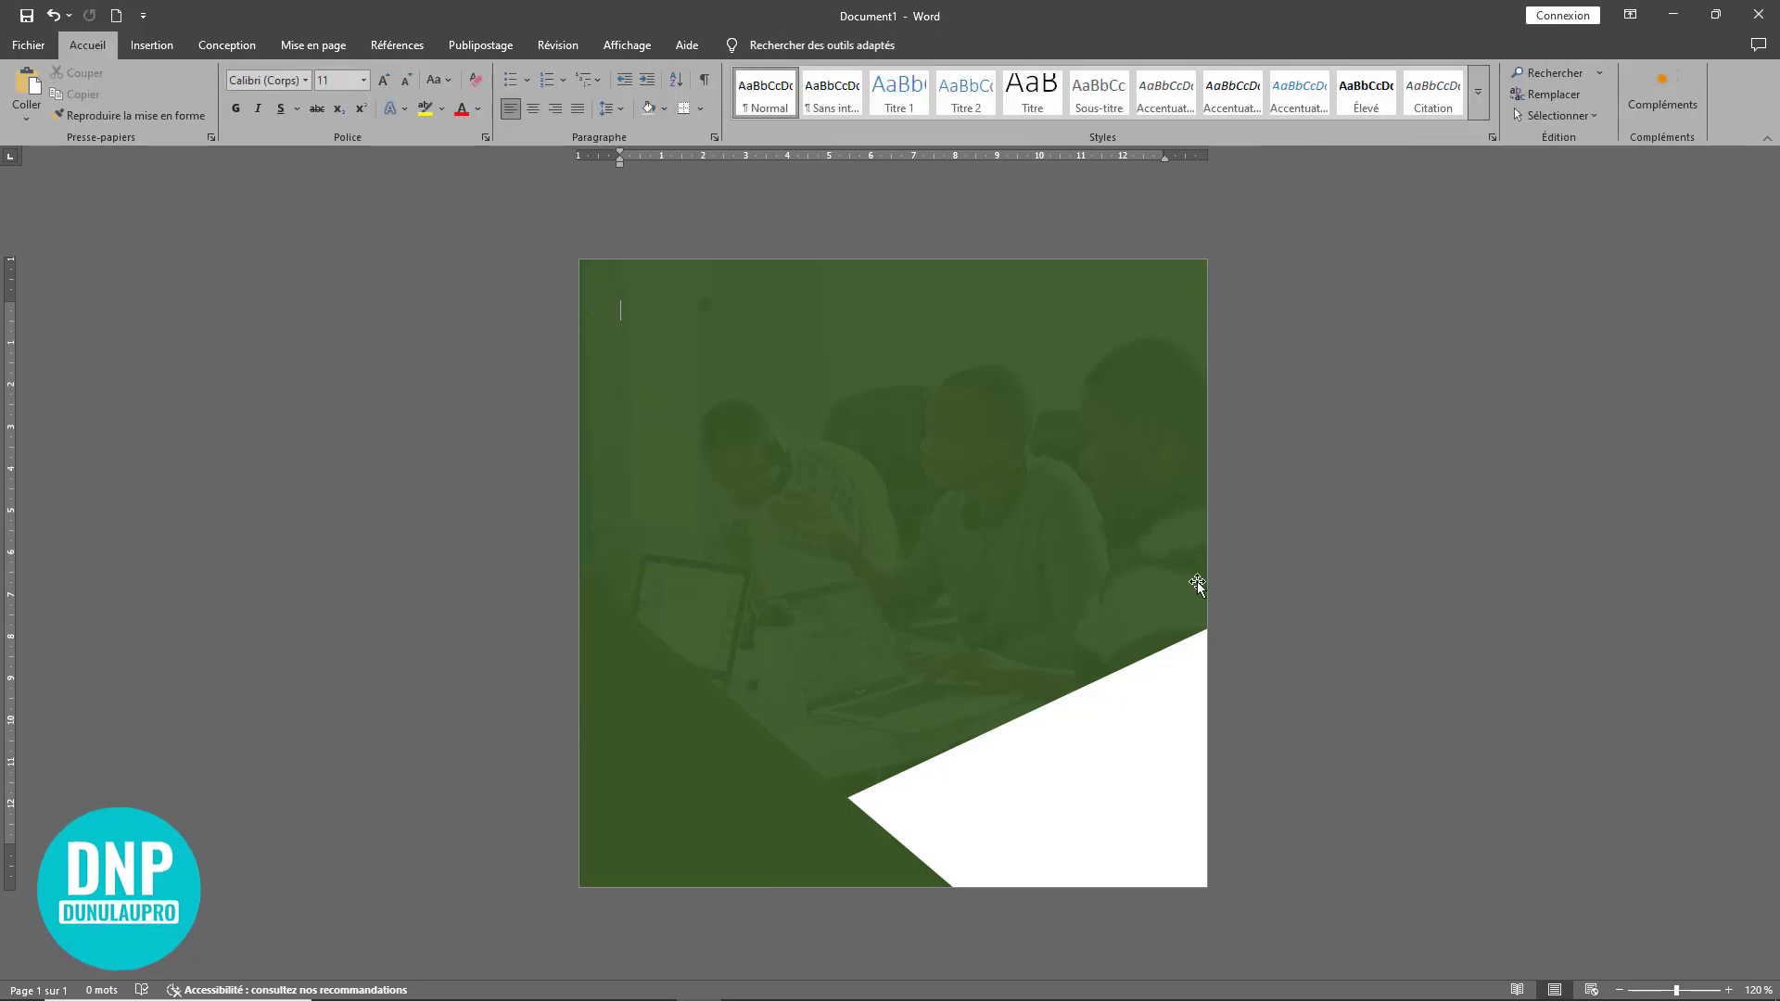
# - In Objets travail Dunulaupro, add the TikTok and two small phone icons to the selected icons, and paste the copied set onto Document1's blank second page
pyautogui.scroll(4, 894, 686)
pyautogui.scroll(-3, 898, 684)
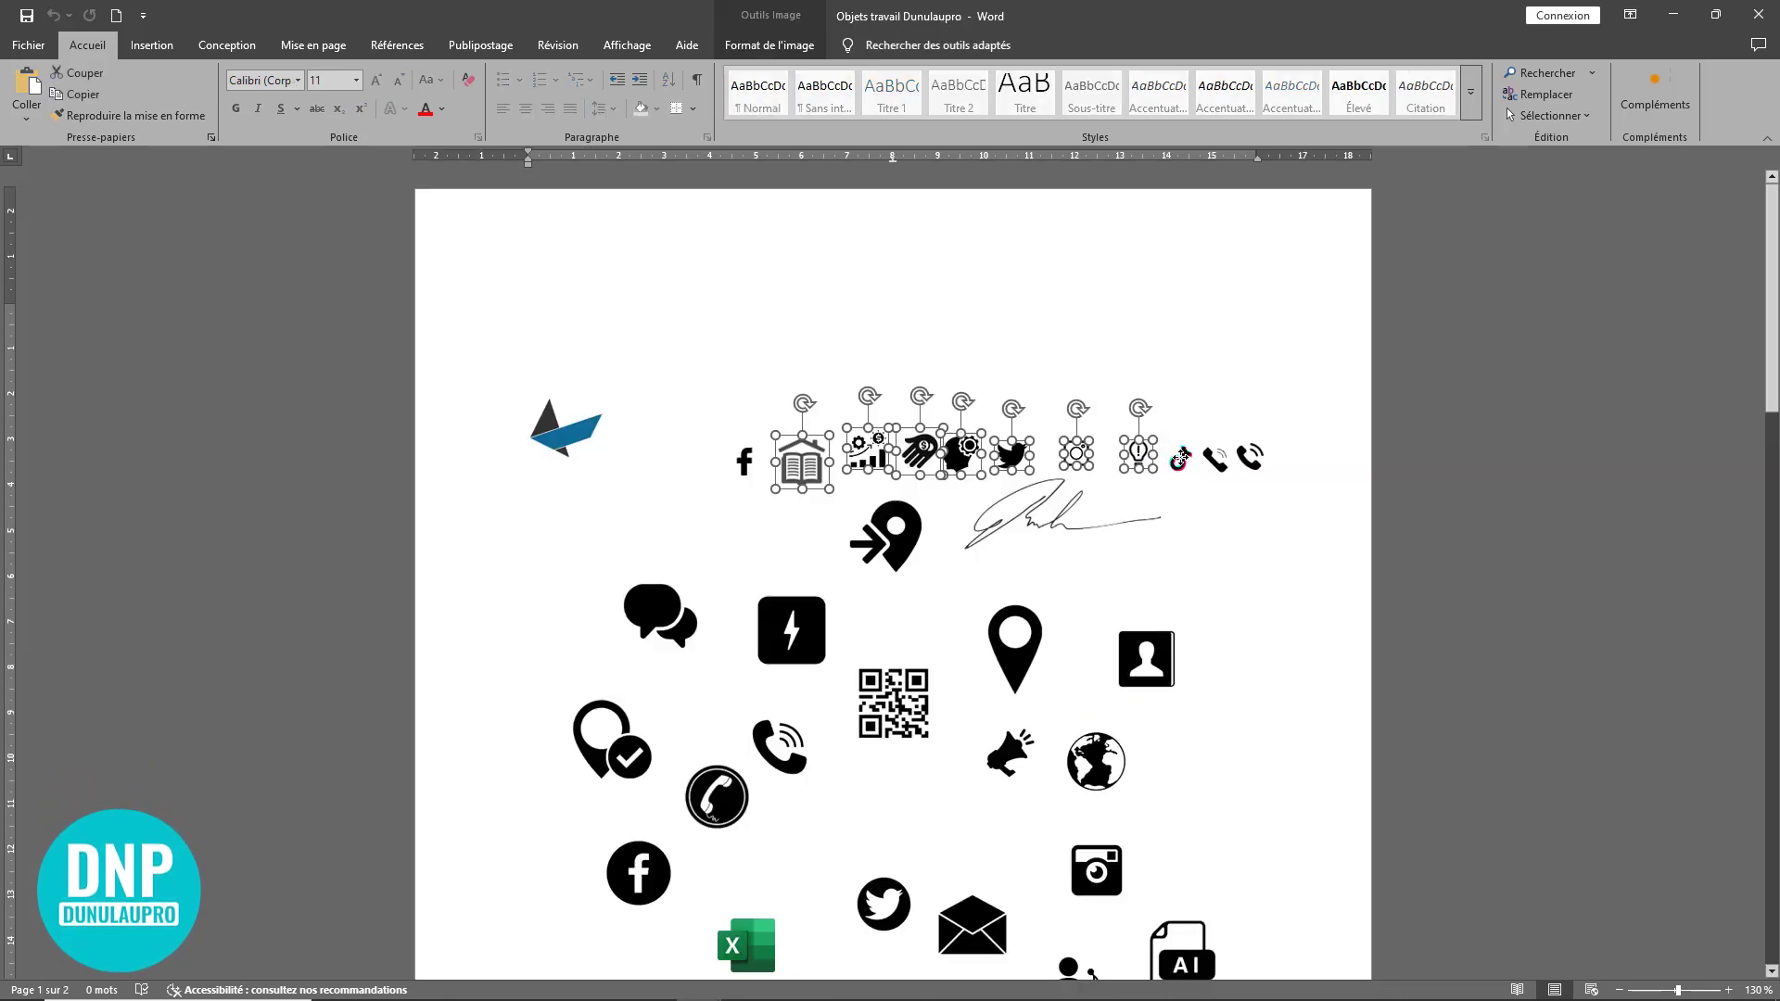
pyautogui.keyDown('shift'); pyautogui.click(1180, 457); pyautogui.keyUp('shift')
pyautogui.keyDown('shift'); pyautogui.click(1214, 458); pyautogui.keyUp('shift')
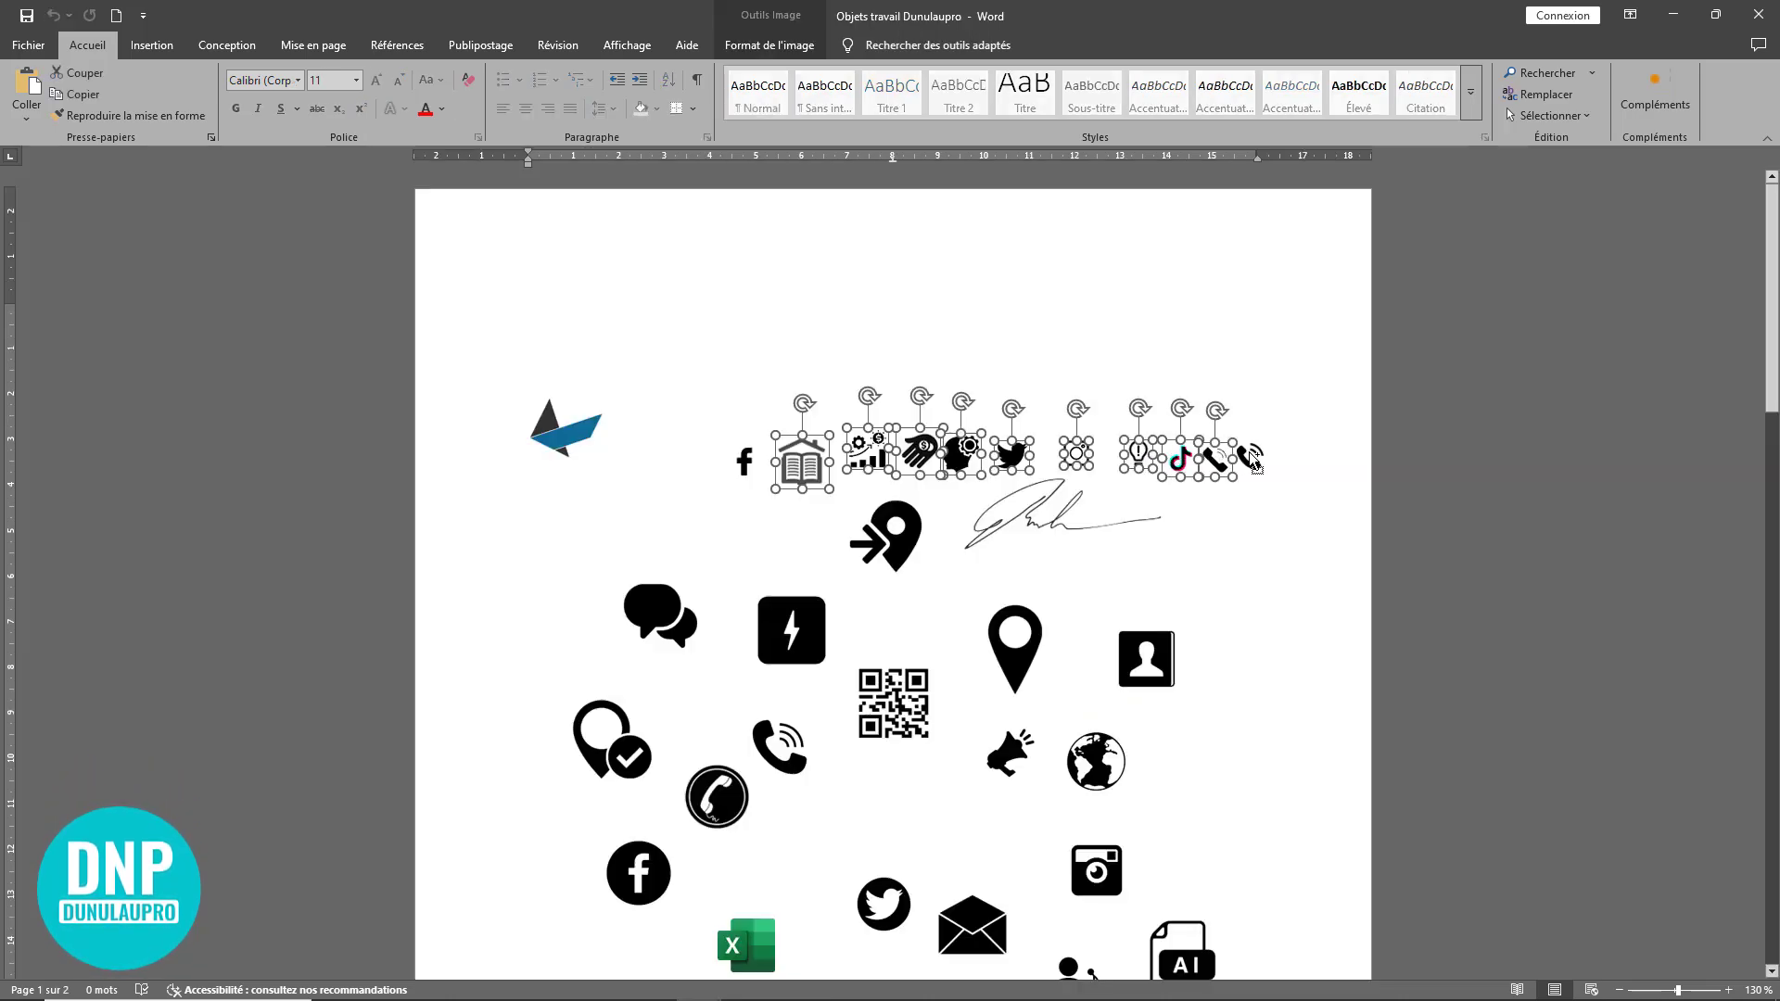
pyautogui.keyDown('shift'); pyautogui.click(1250, 458); pyautogui.keyUp('shift')
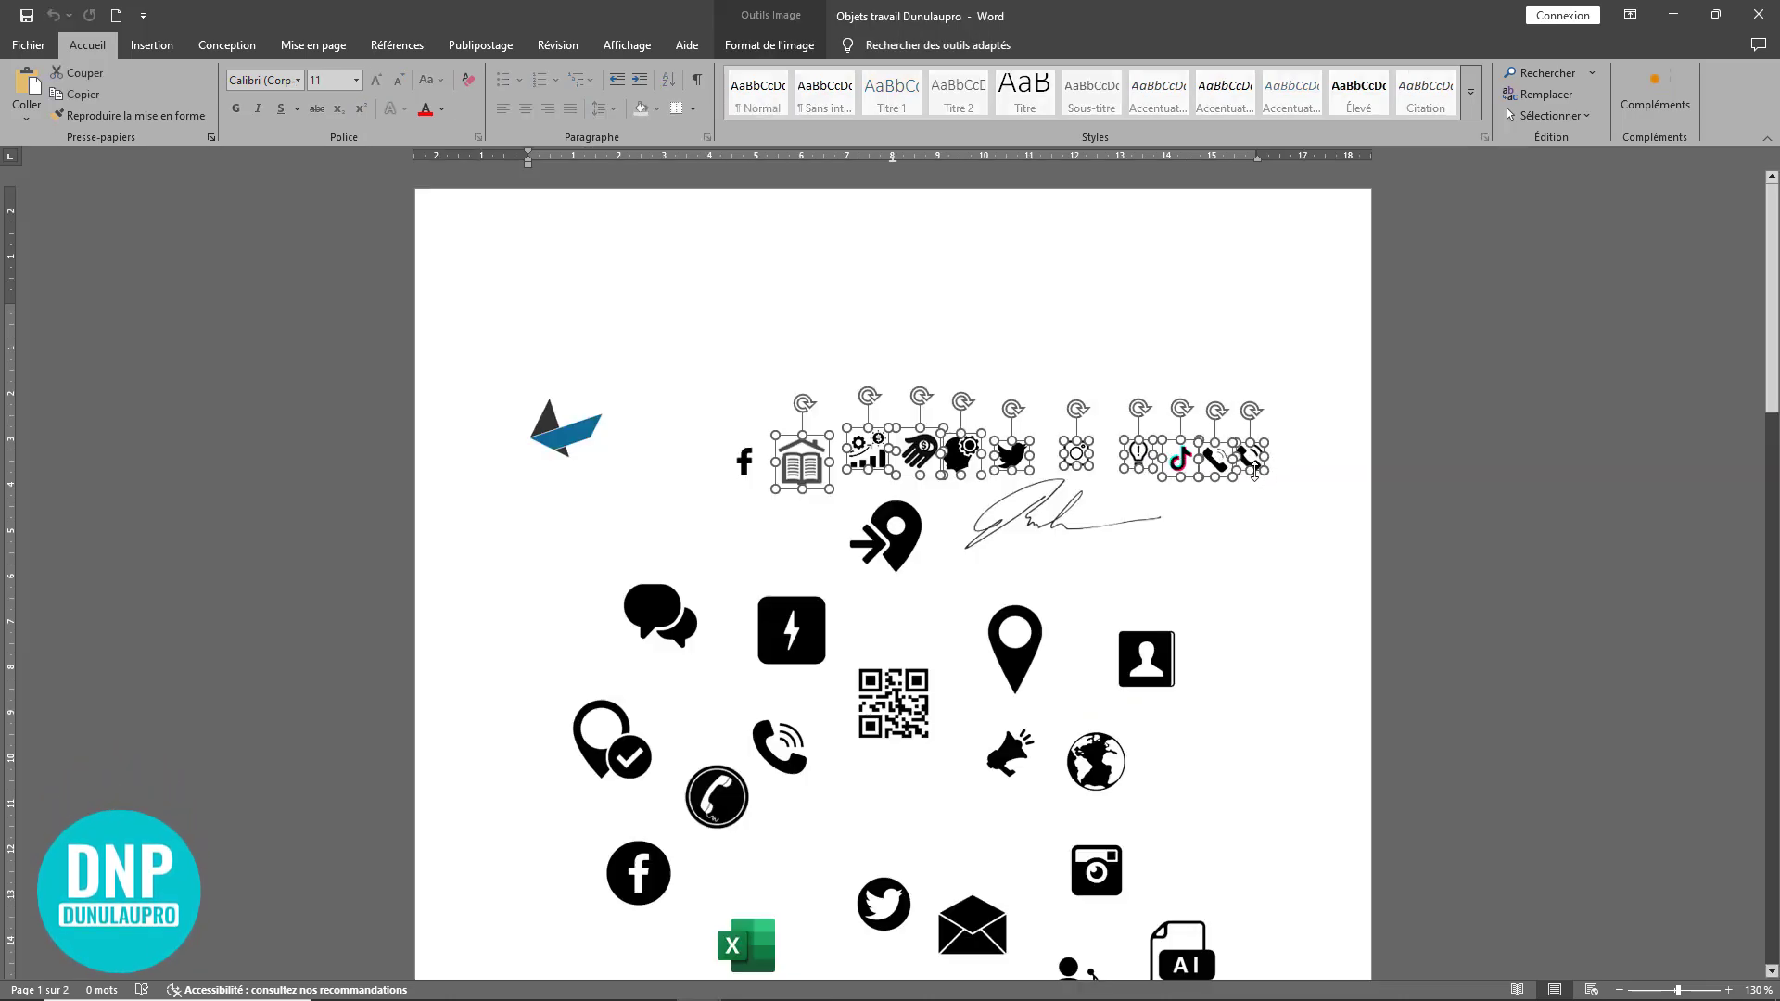
pyautogui.click(1674, 17)
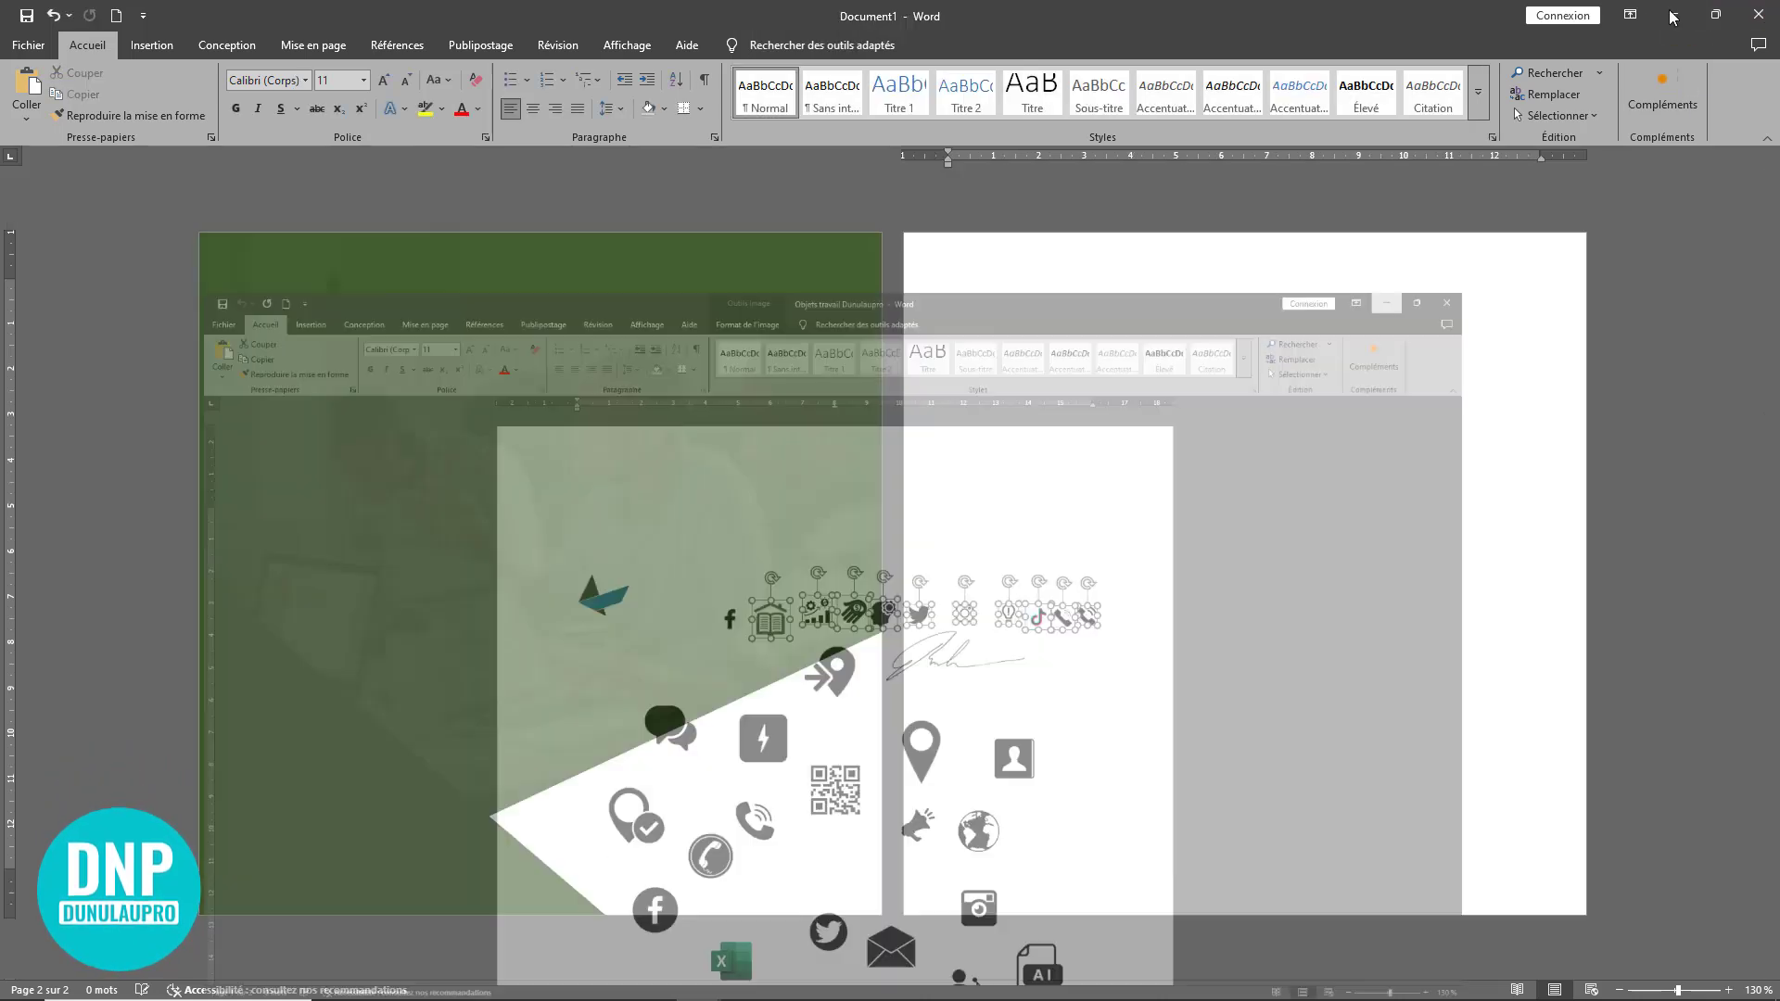
pyautogui.doubleClick(984, 356)
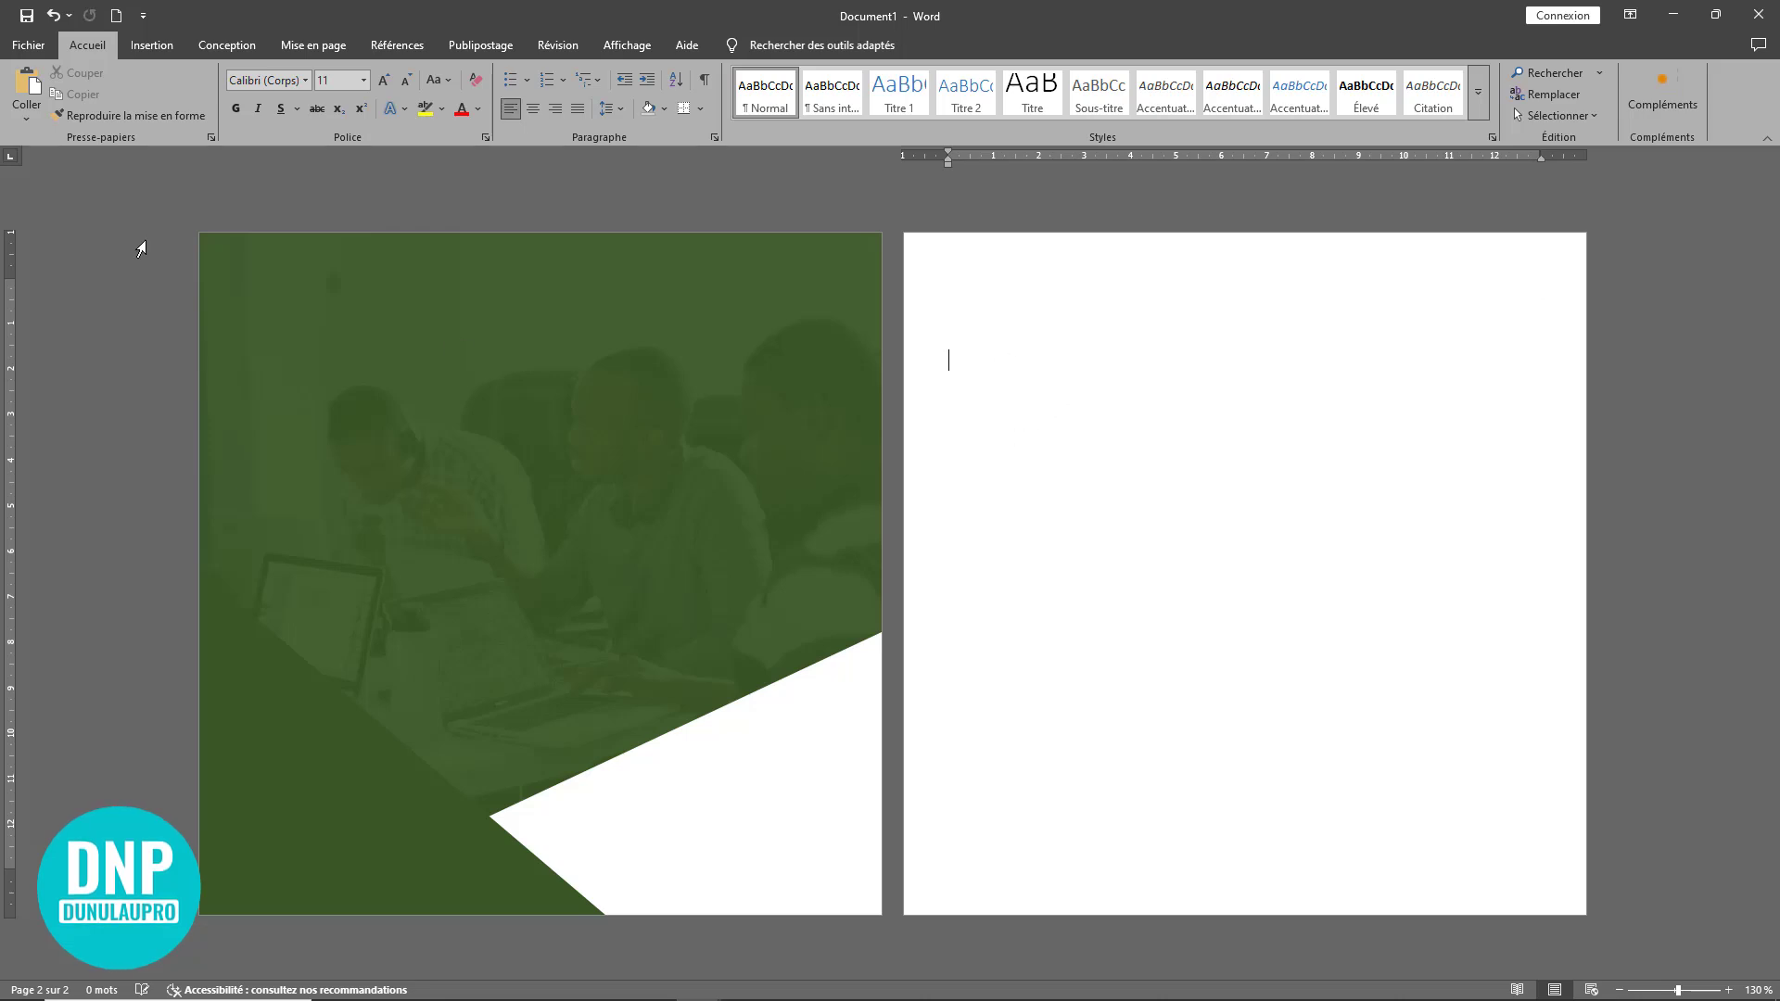
pyautogui.click(37, 66)
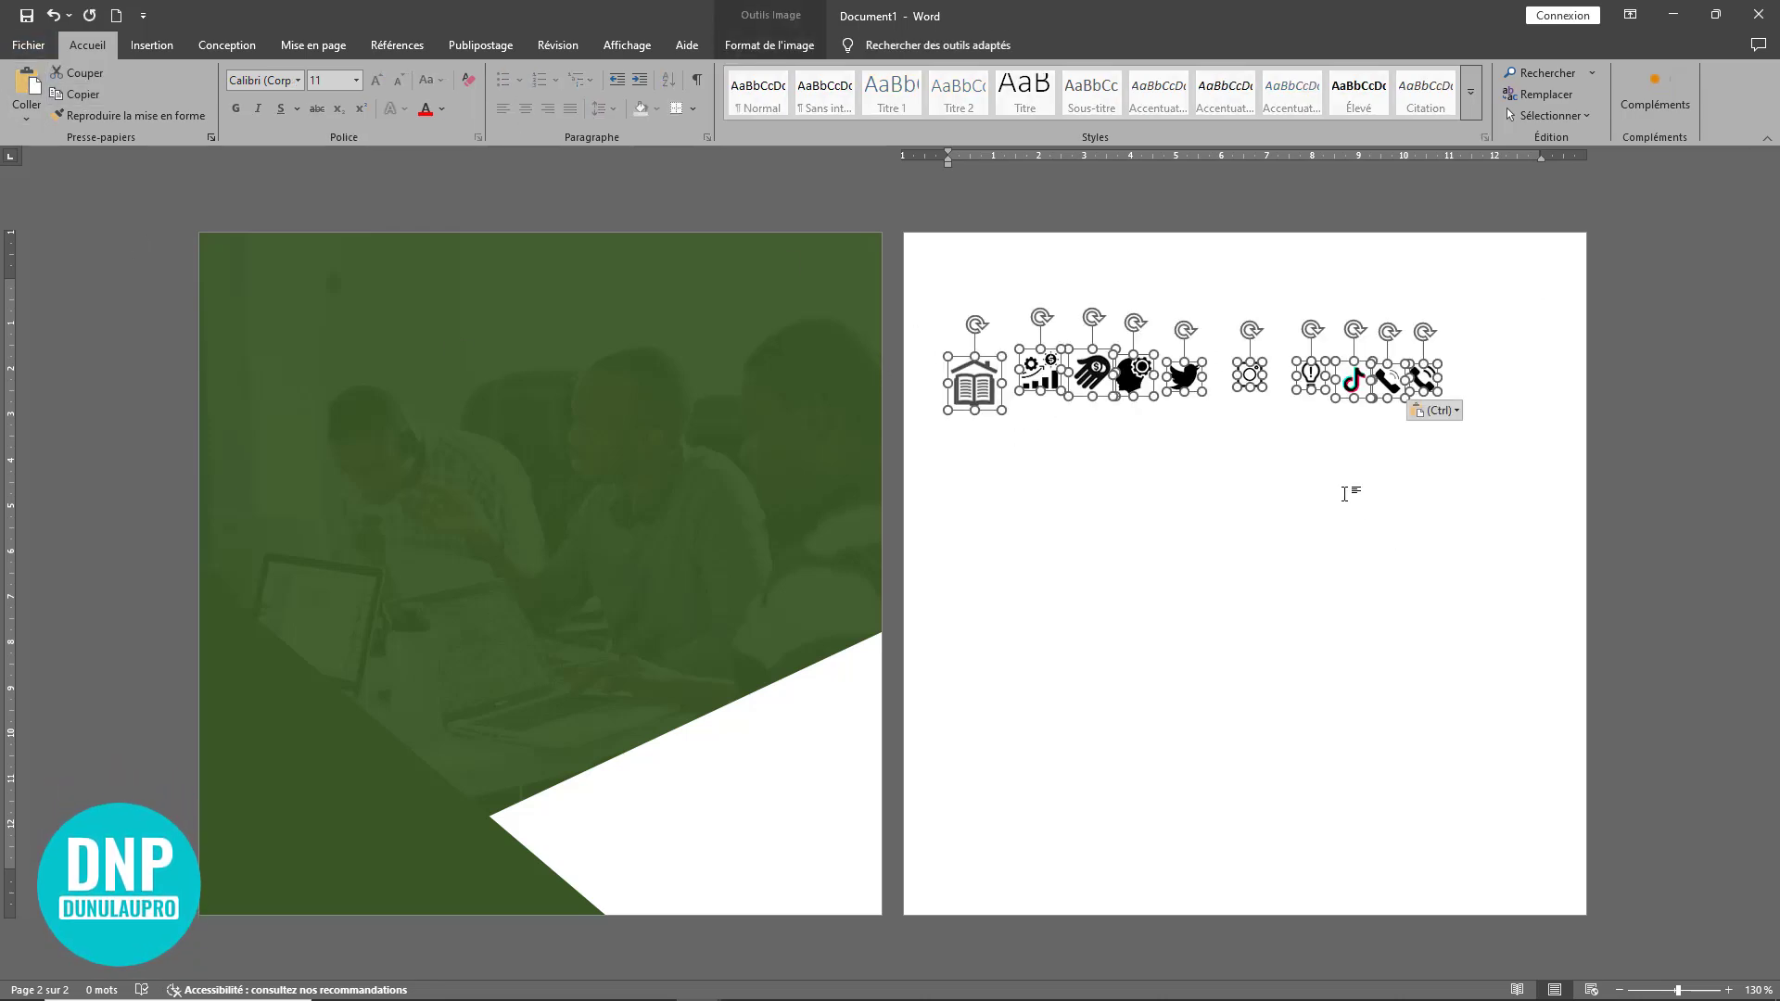
pyautogui.press('Left')
pyautogui.click(974, 395)
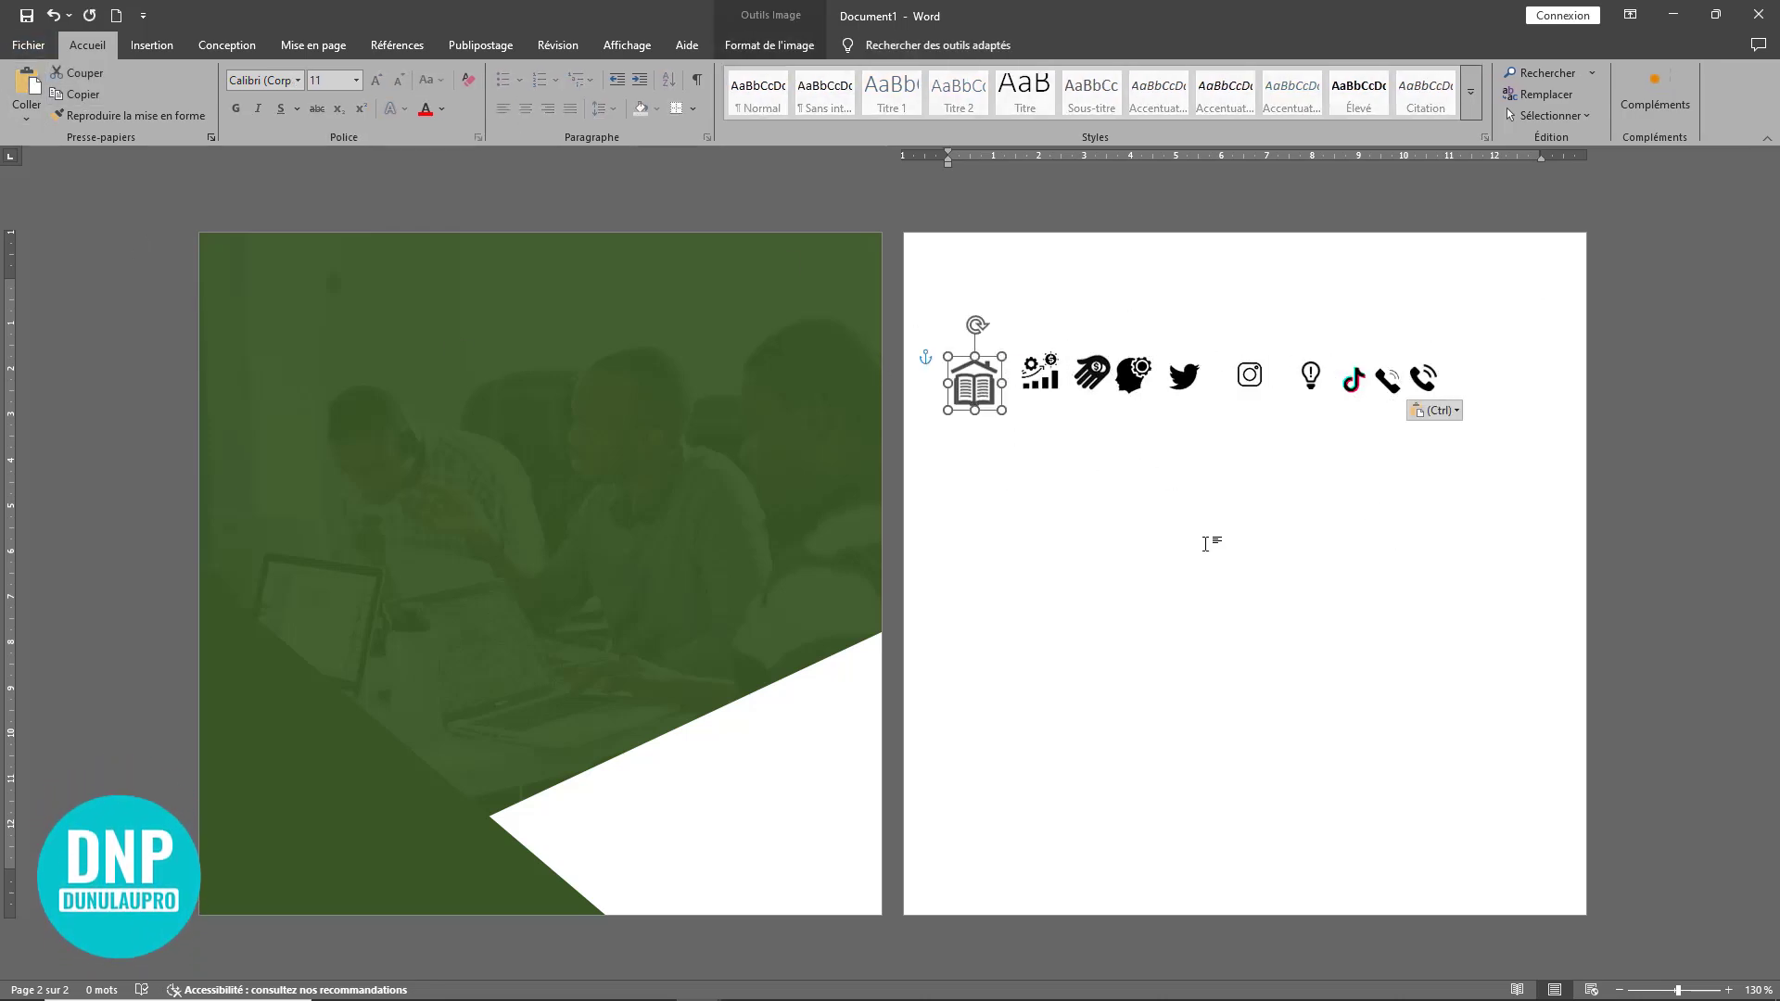
# - Move the house-and-book icon from the second page to the upper-left corner of the first page
pyautogui.click(1193, 552)
pyautogui.click(976, 385)
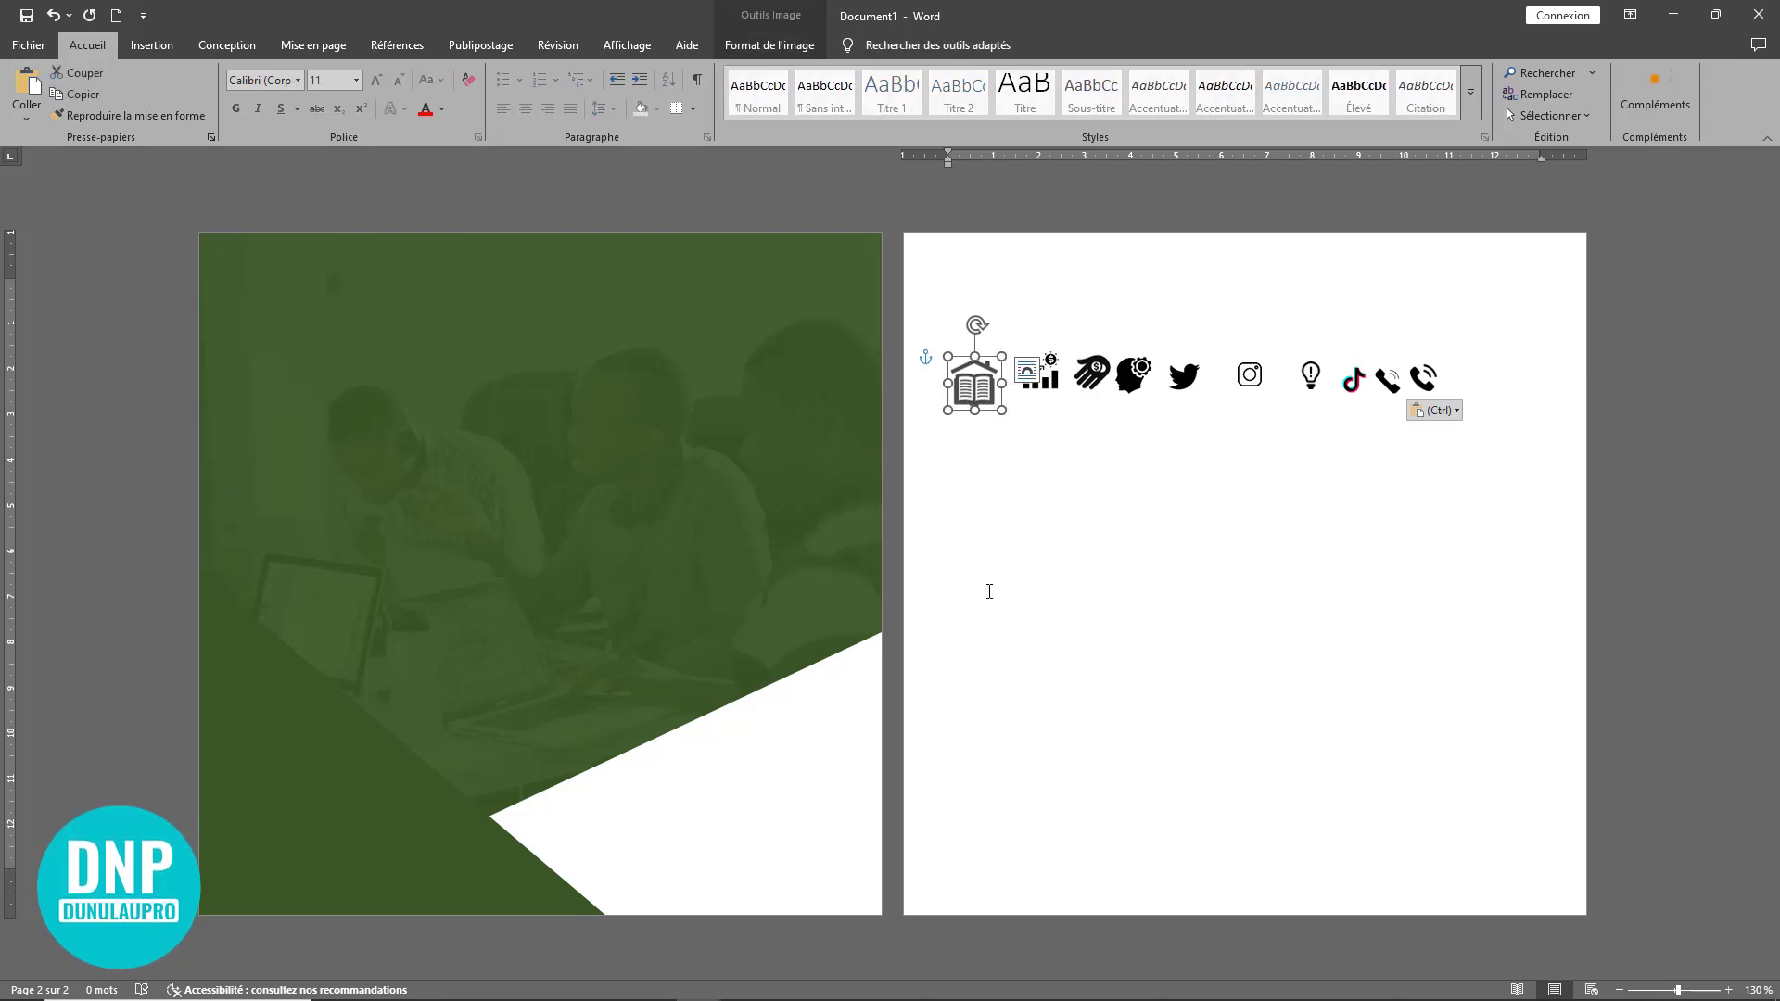
pyautogui.moveTo(964, 396); pyautogui.dragTo(246, 299)
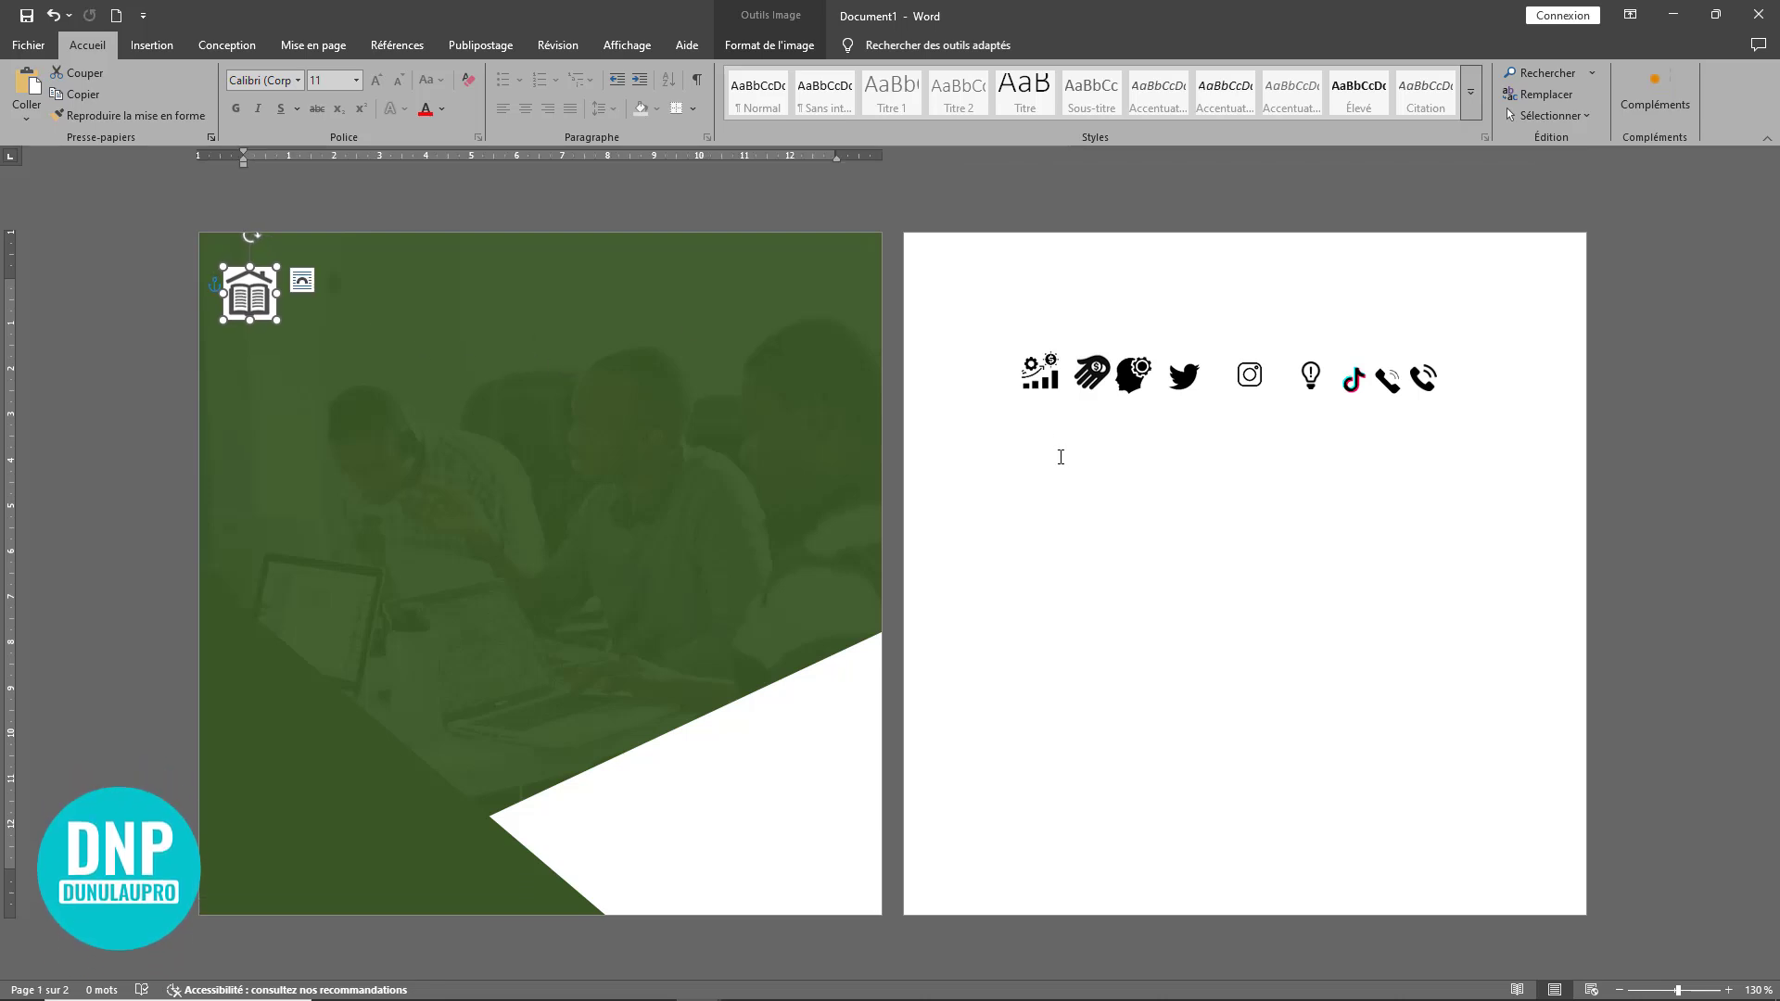
pyautogui.click(1042, 448)
pyautogui.click(250, 295)
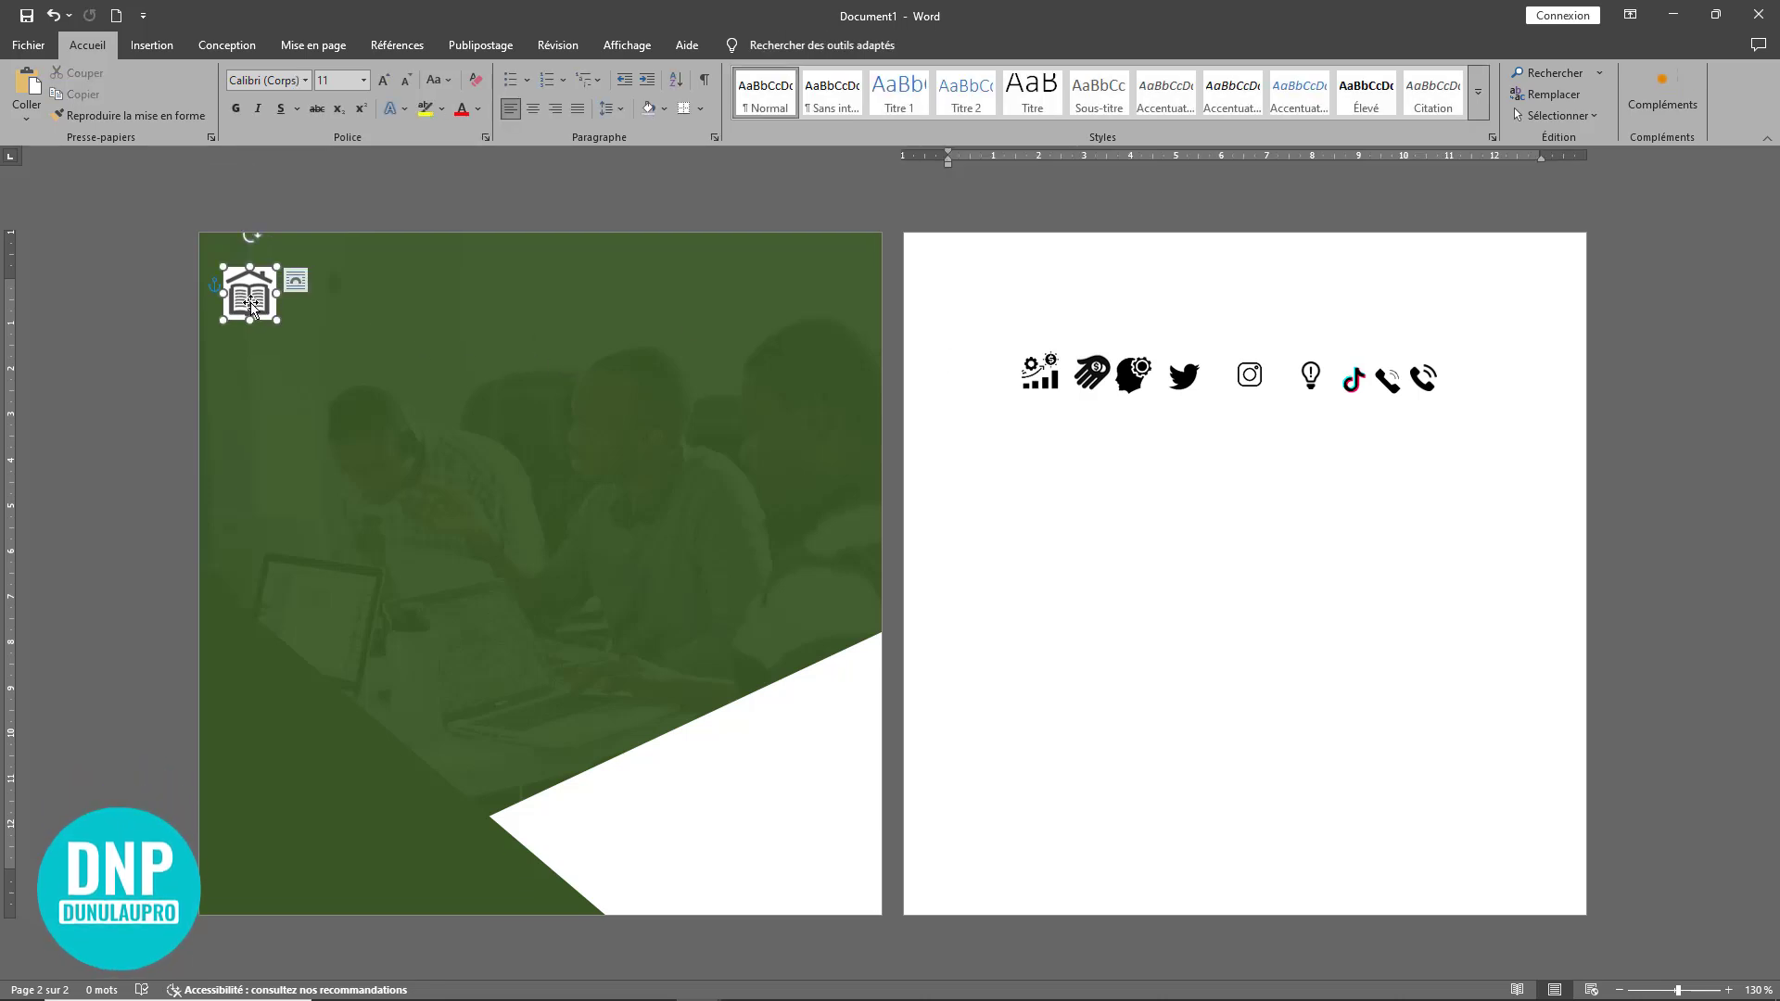
pyautogui.moveTo(253, 297); pyautogui.dragTo(251, 292)
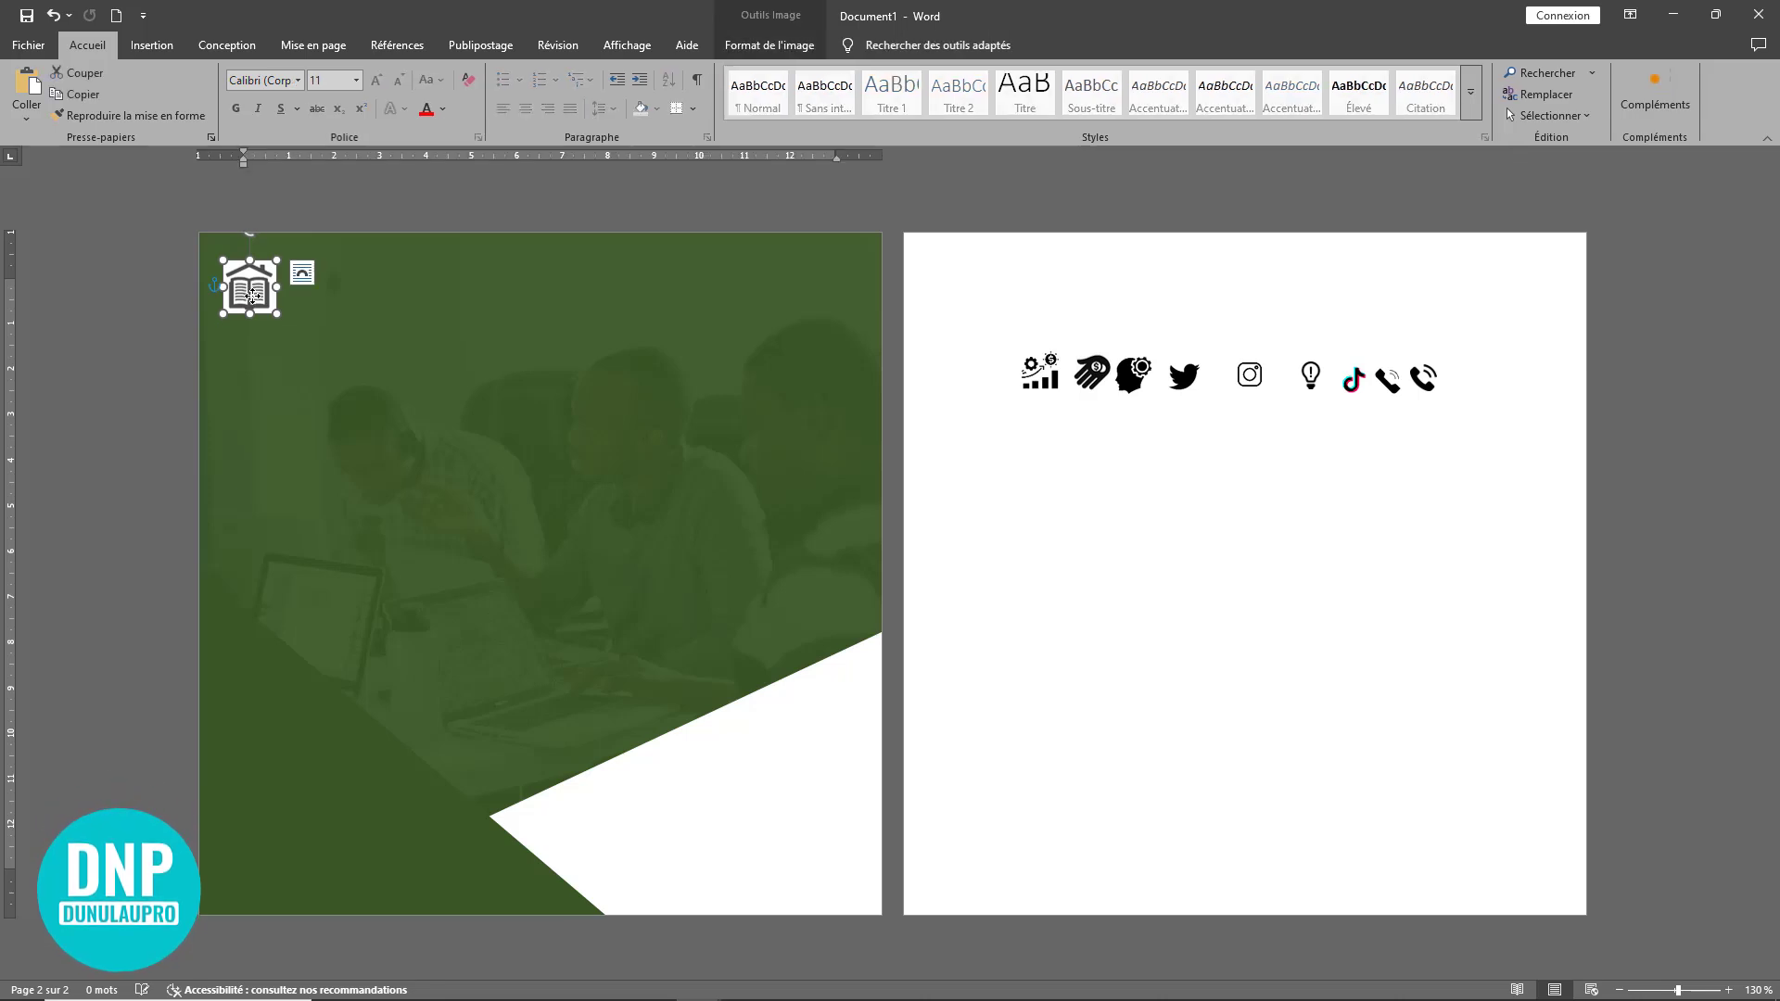
pyautogui.click(330, 333)
# - Recolor the house-and-book icon with the light gold accent variation
pyautogui.click(254, 299)
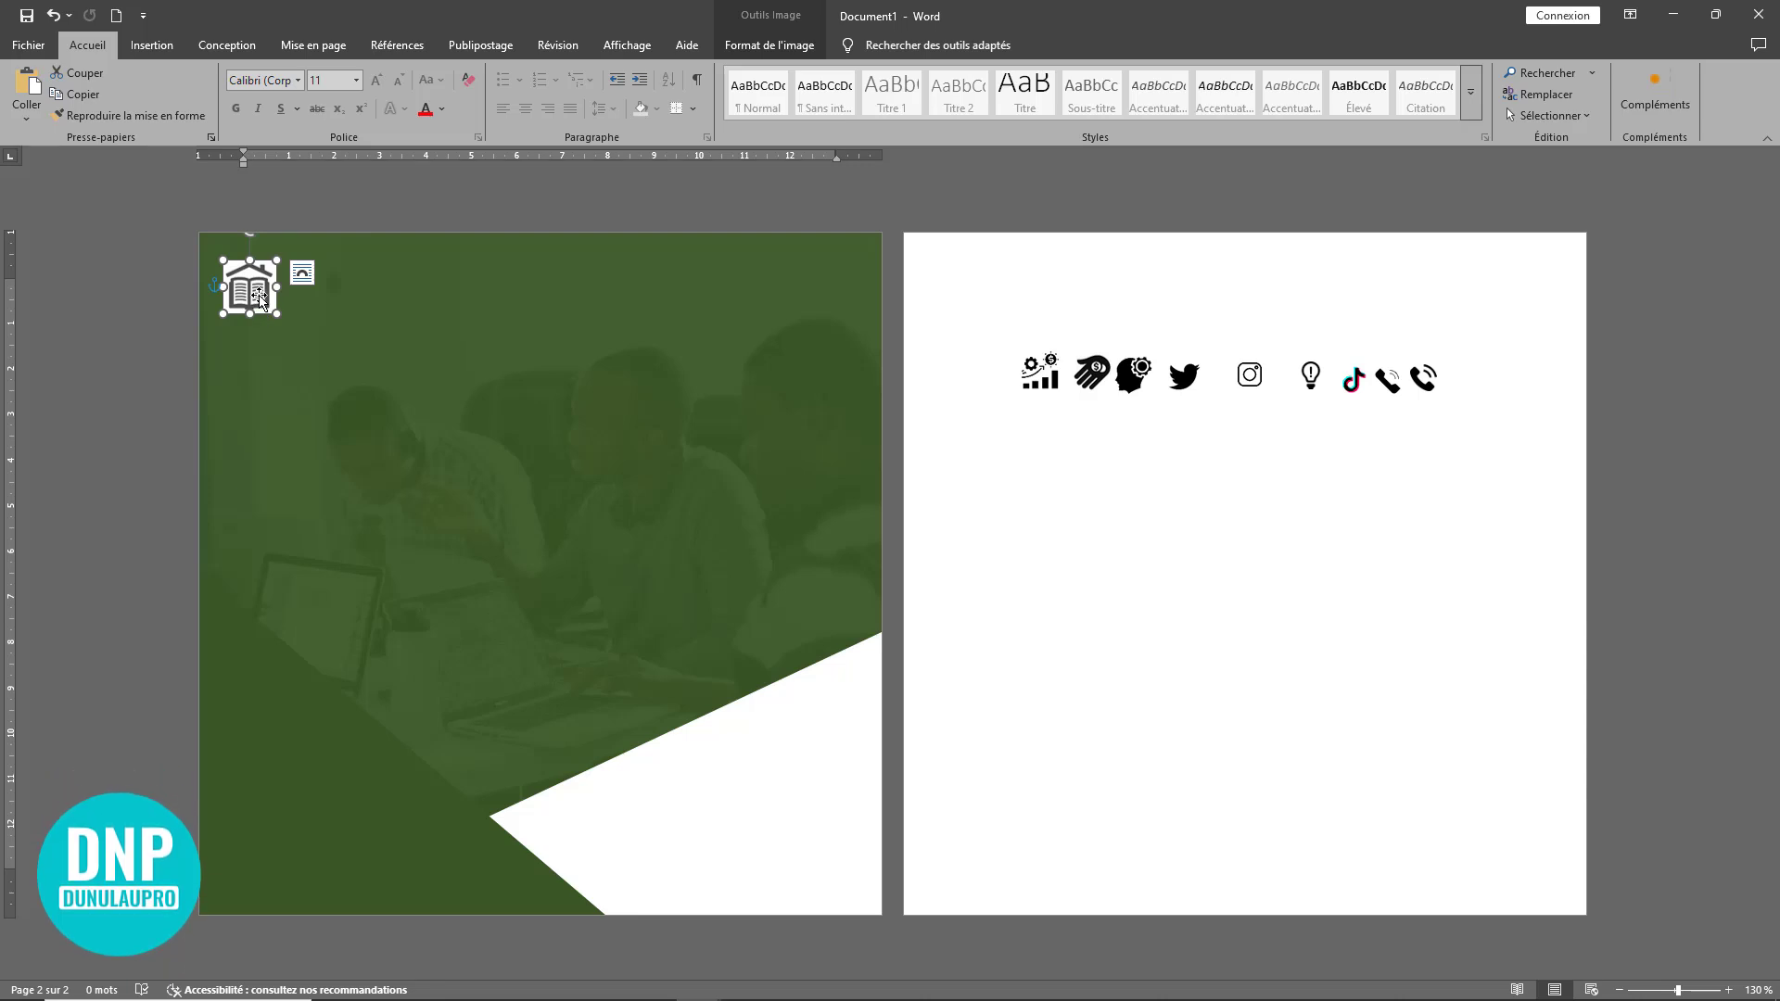
pyautogui.doubleClick(260, 299)
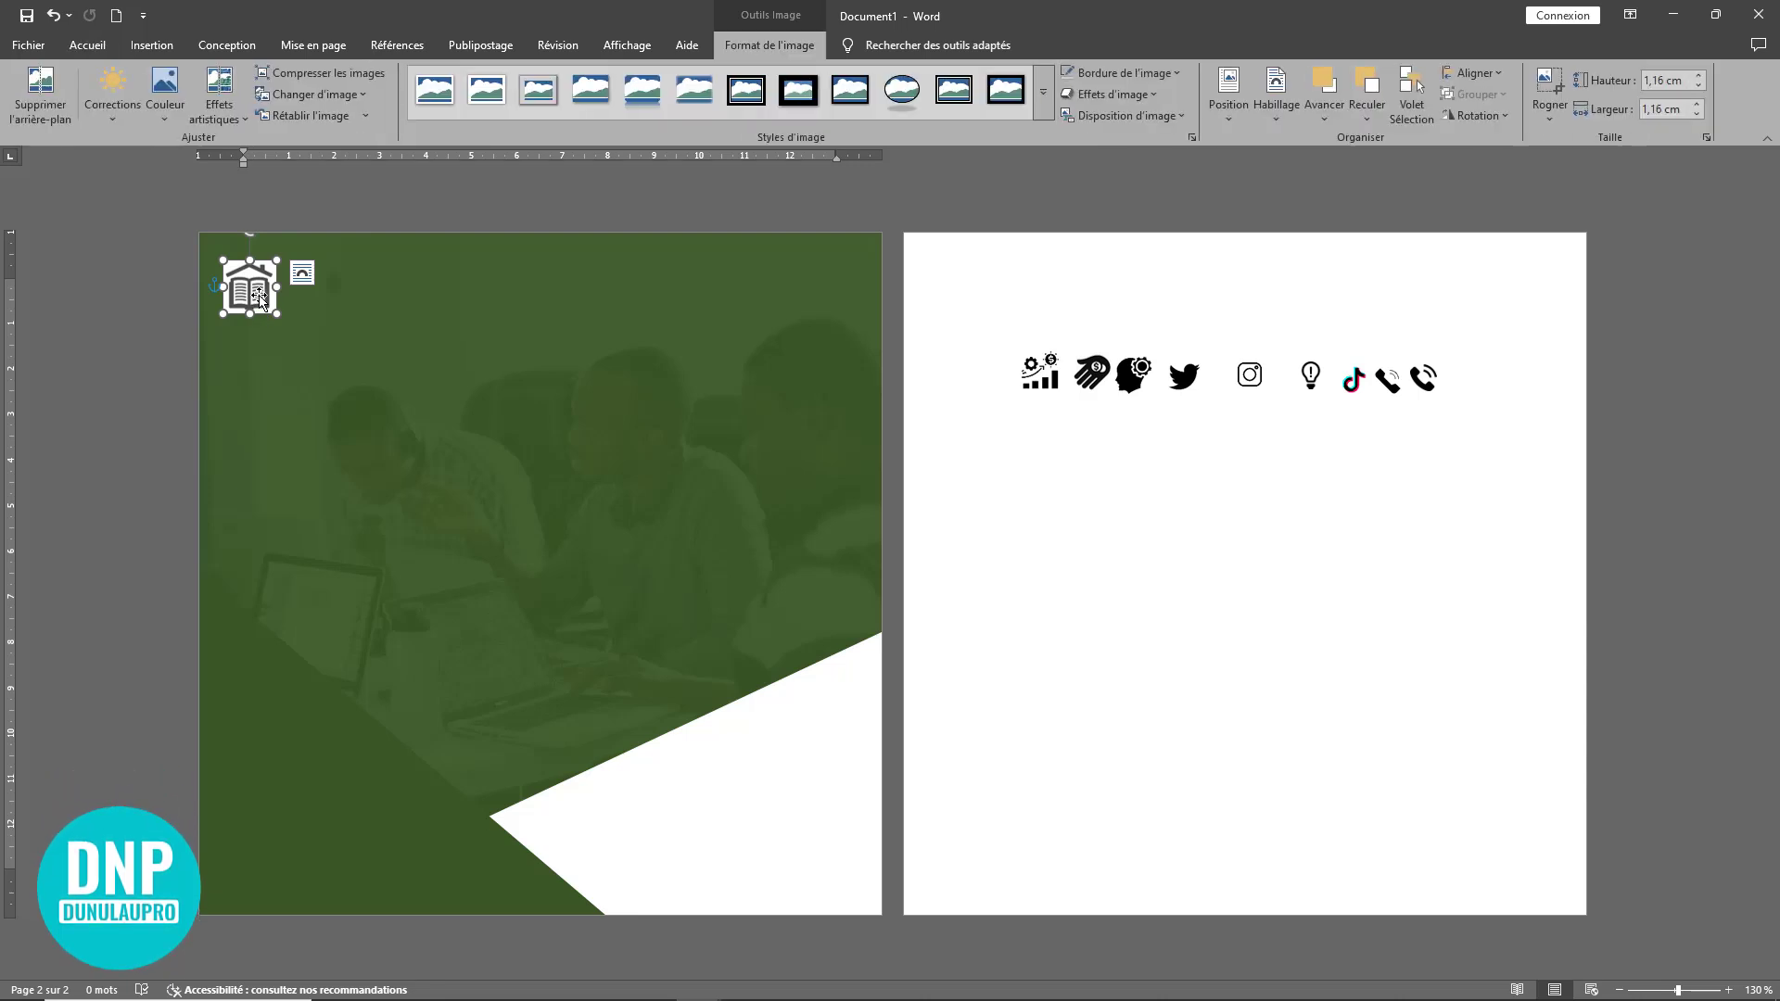
pyautogui.click(163, 114)
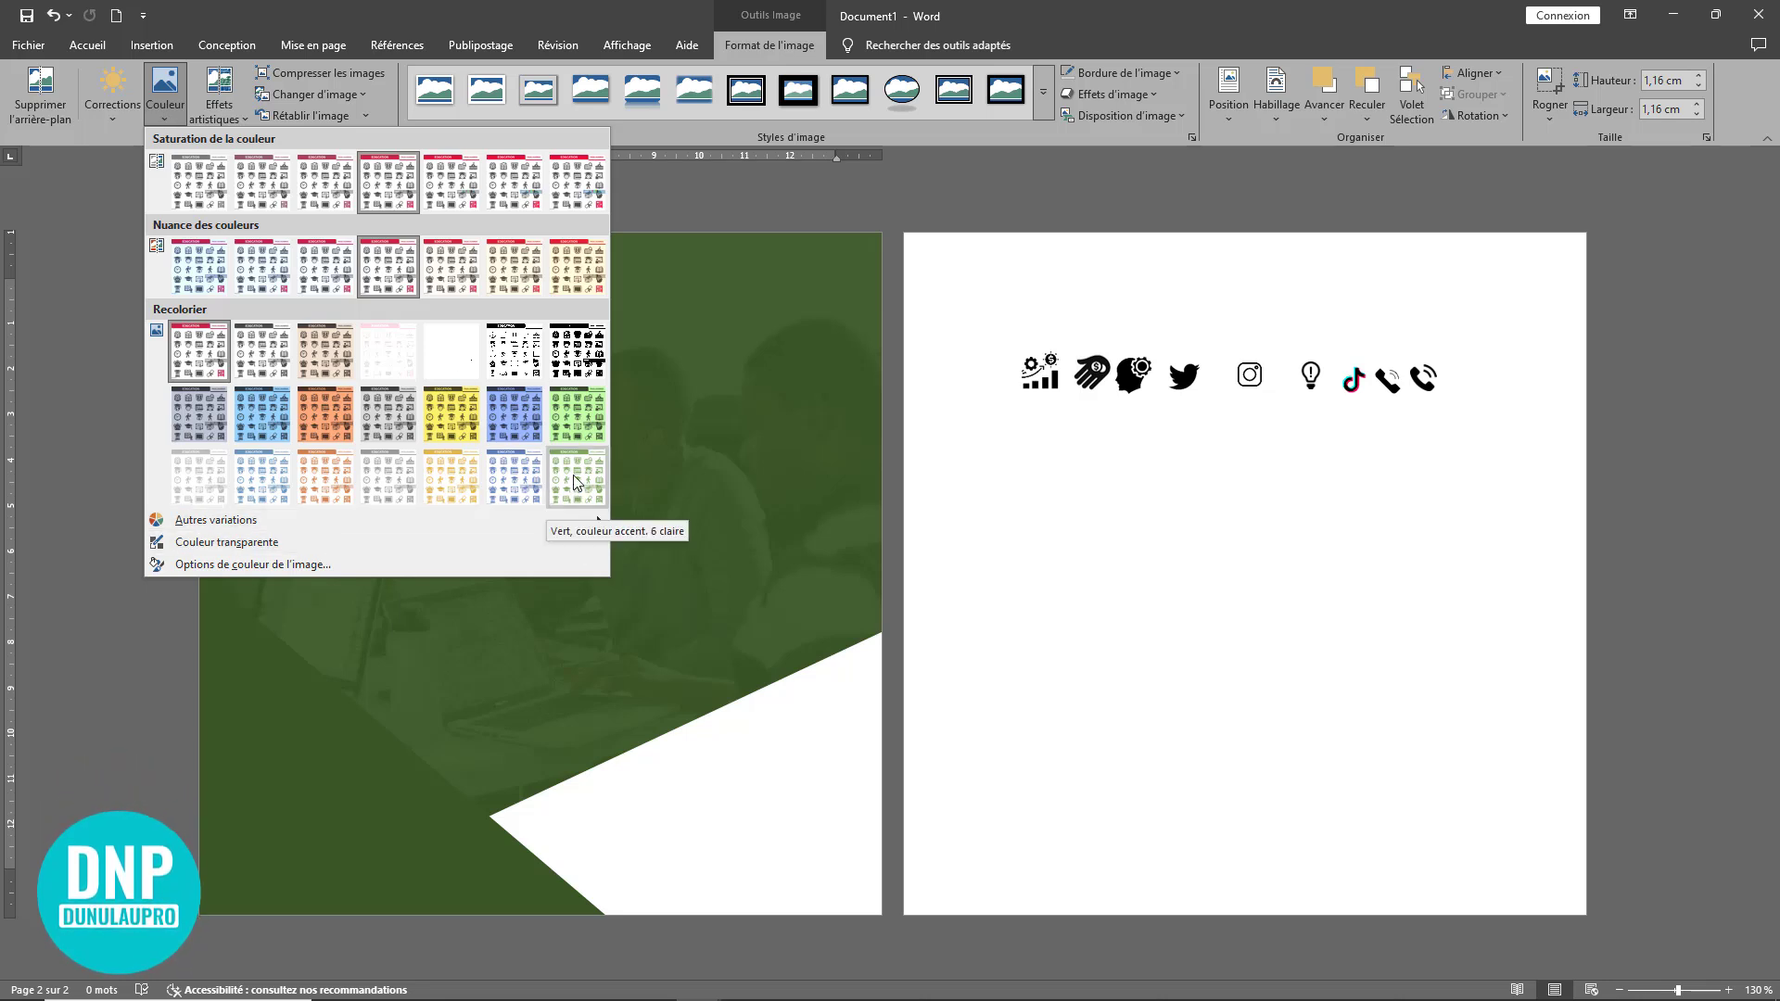
pyautogui.click(448, 471)
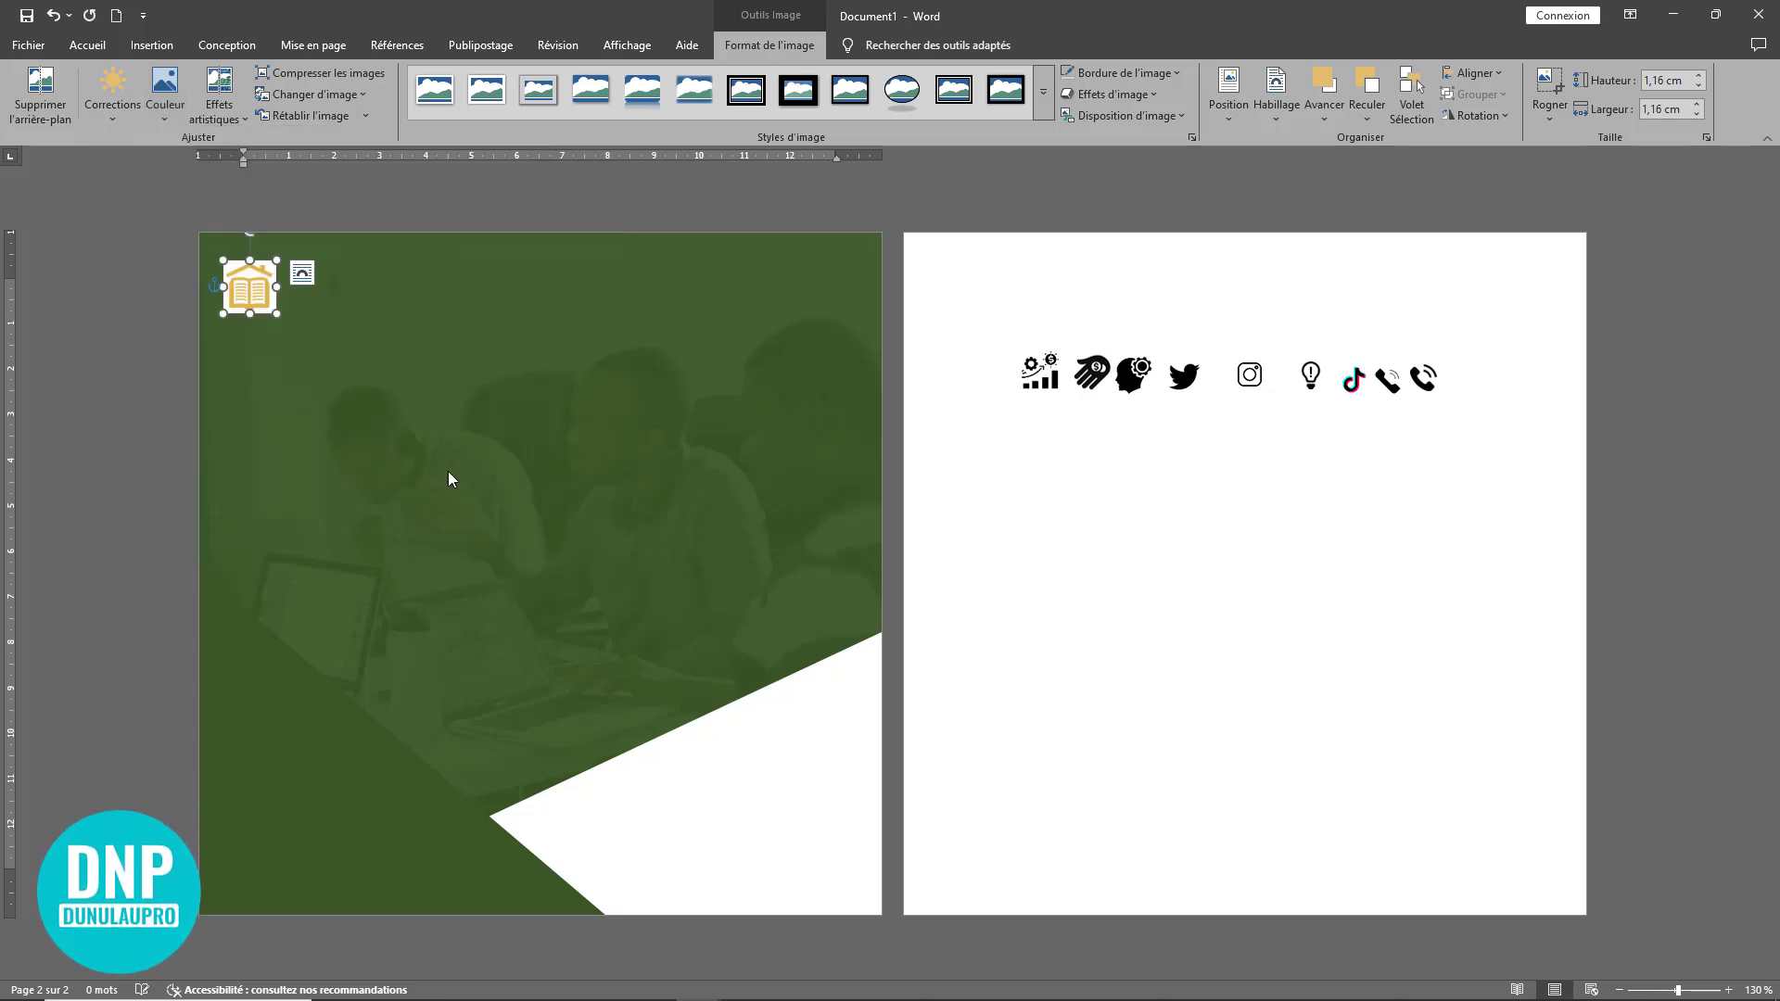
pyautogui.click(562, 392)
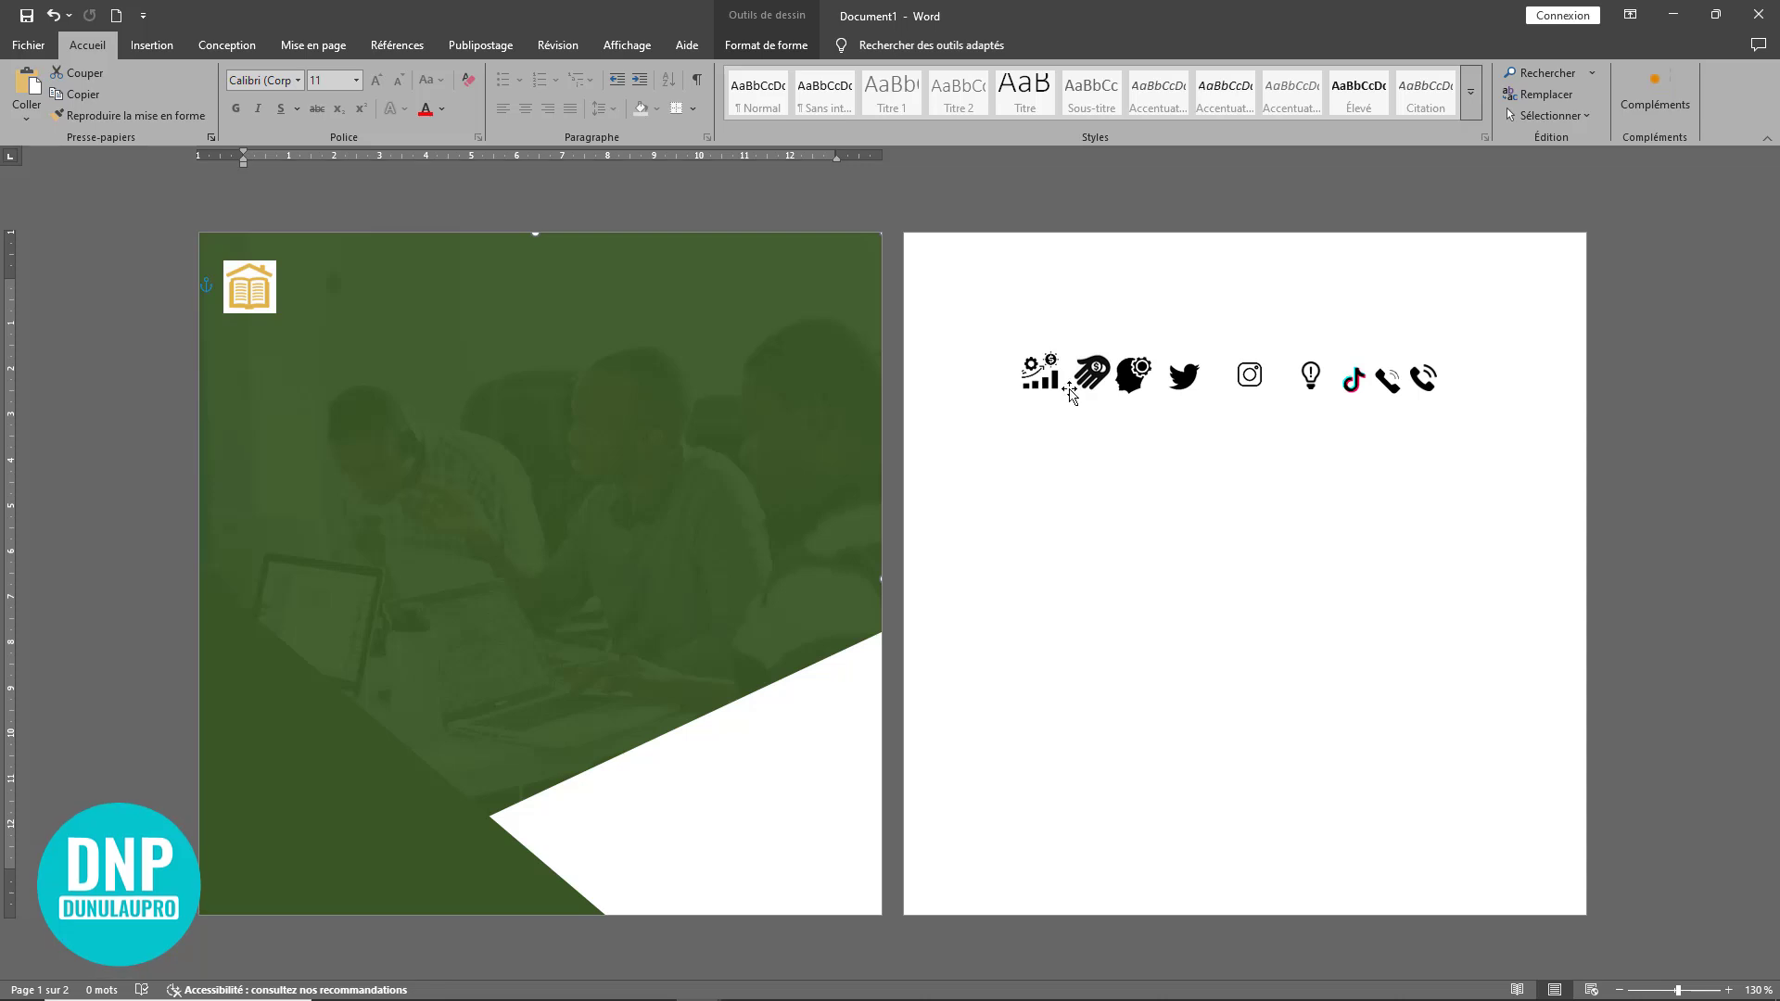
# - Draw a text box below the icons on the second page and enter VOTRE LOGO ICI in bold
pyautogui.click(151, 45)
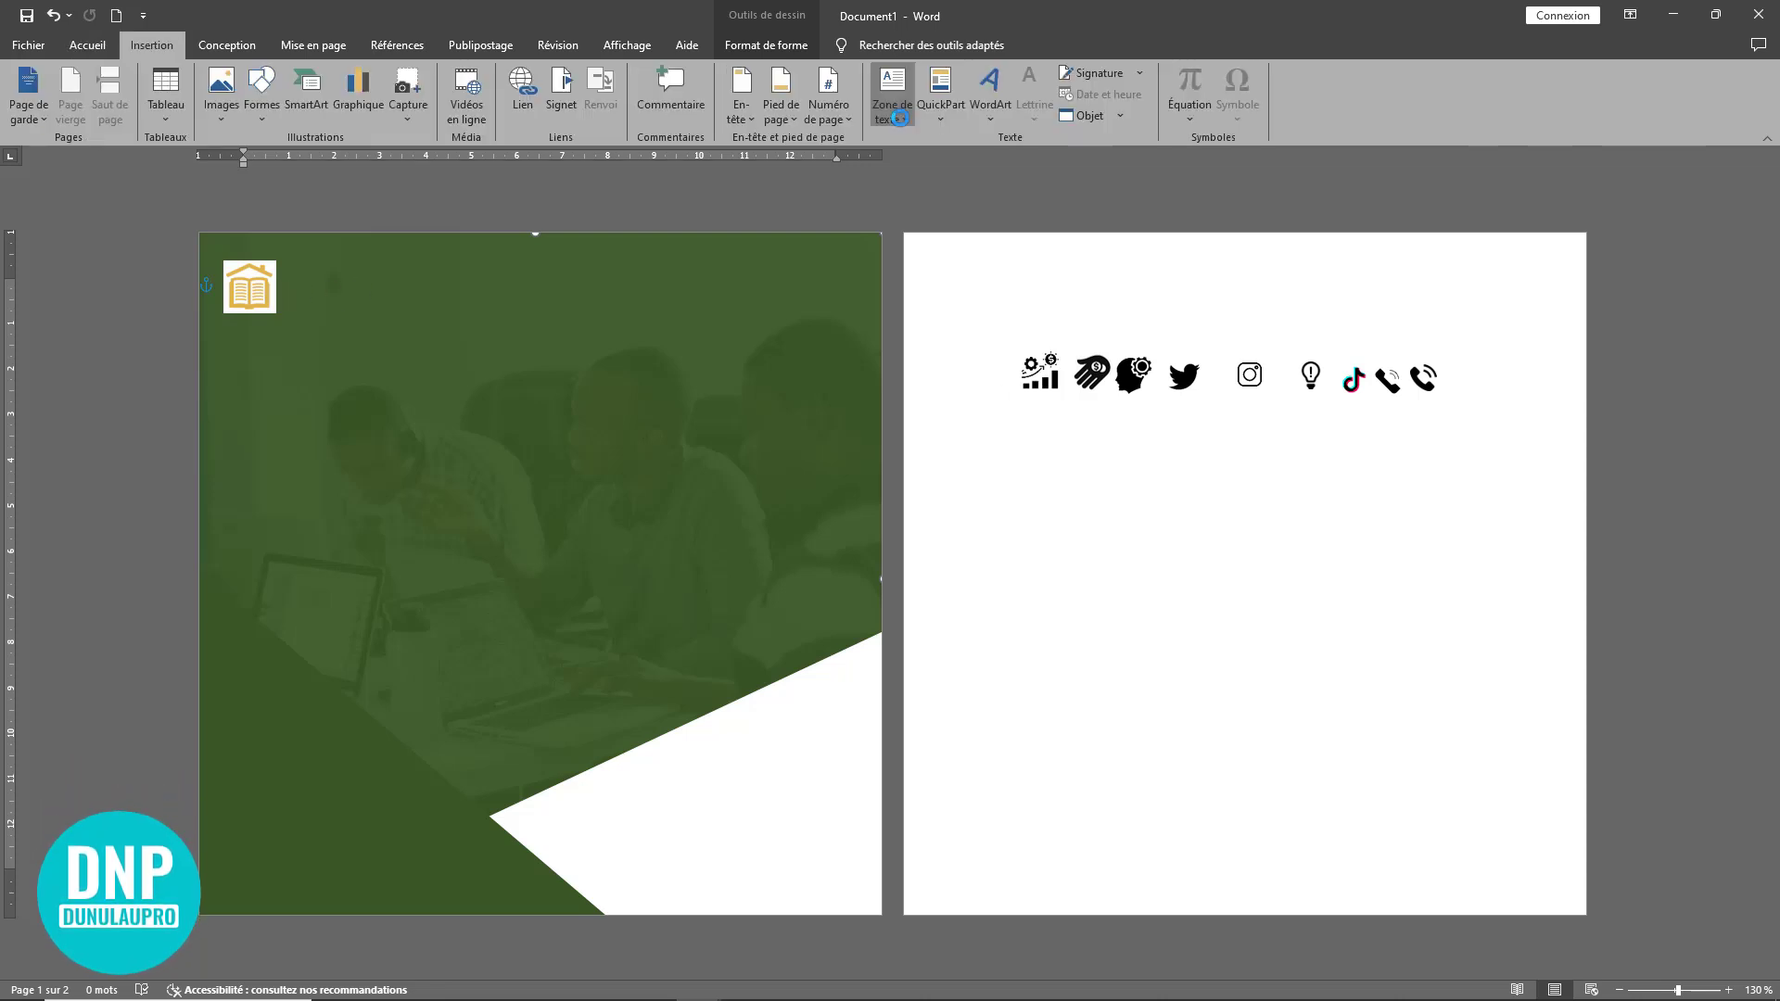
pyautogui.click(899, 112)
pyautogui.click(1003, 675)
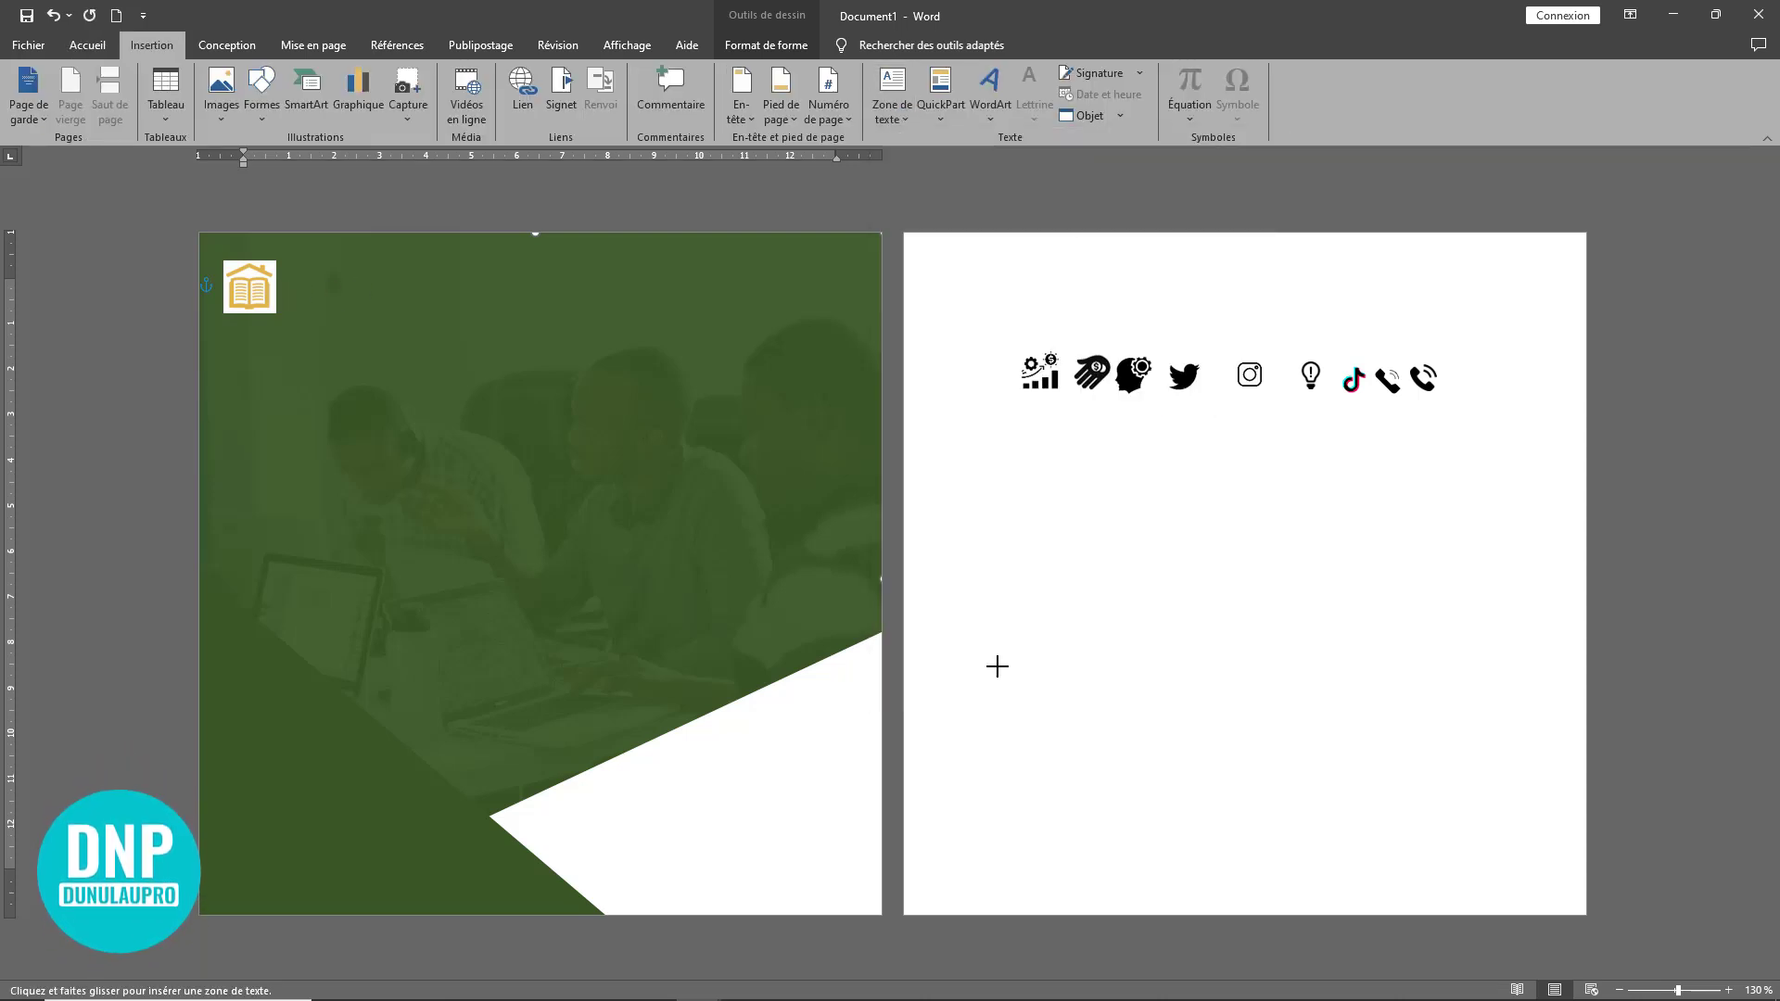
pyautogui.moveTo(982, 504); pyautogui.dragTo(1359, 591)
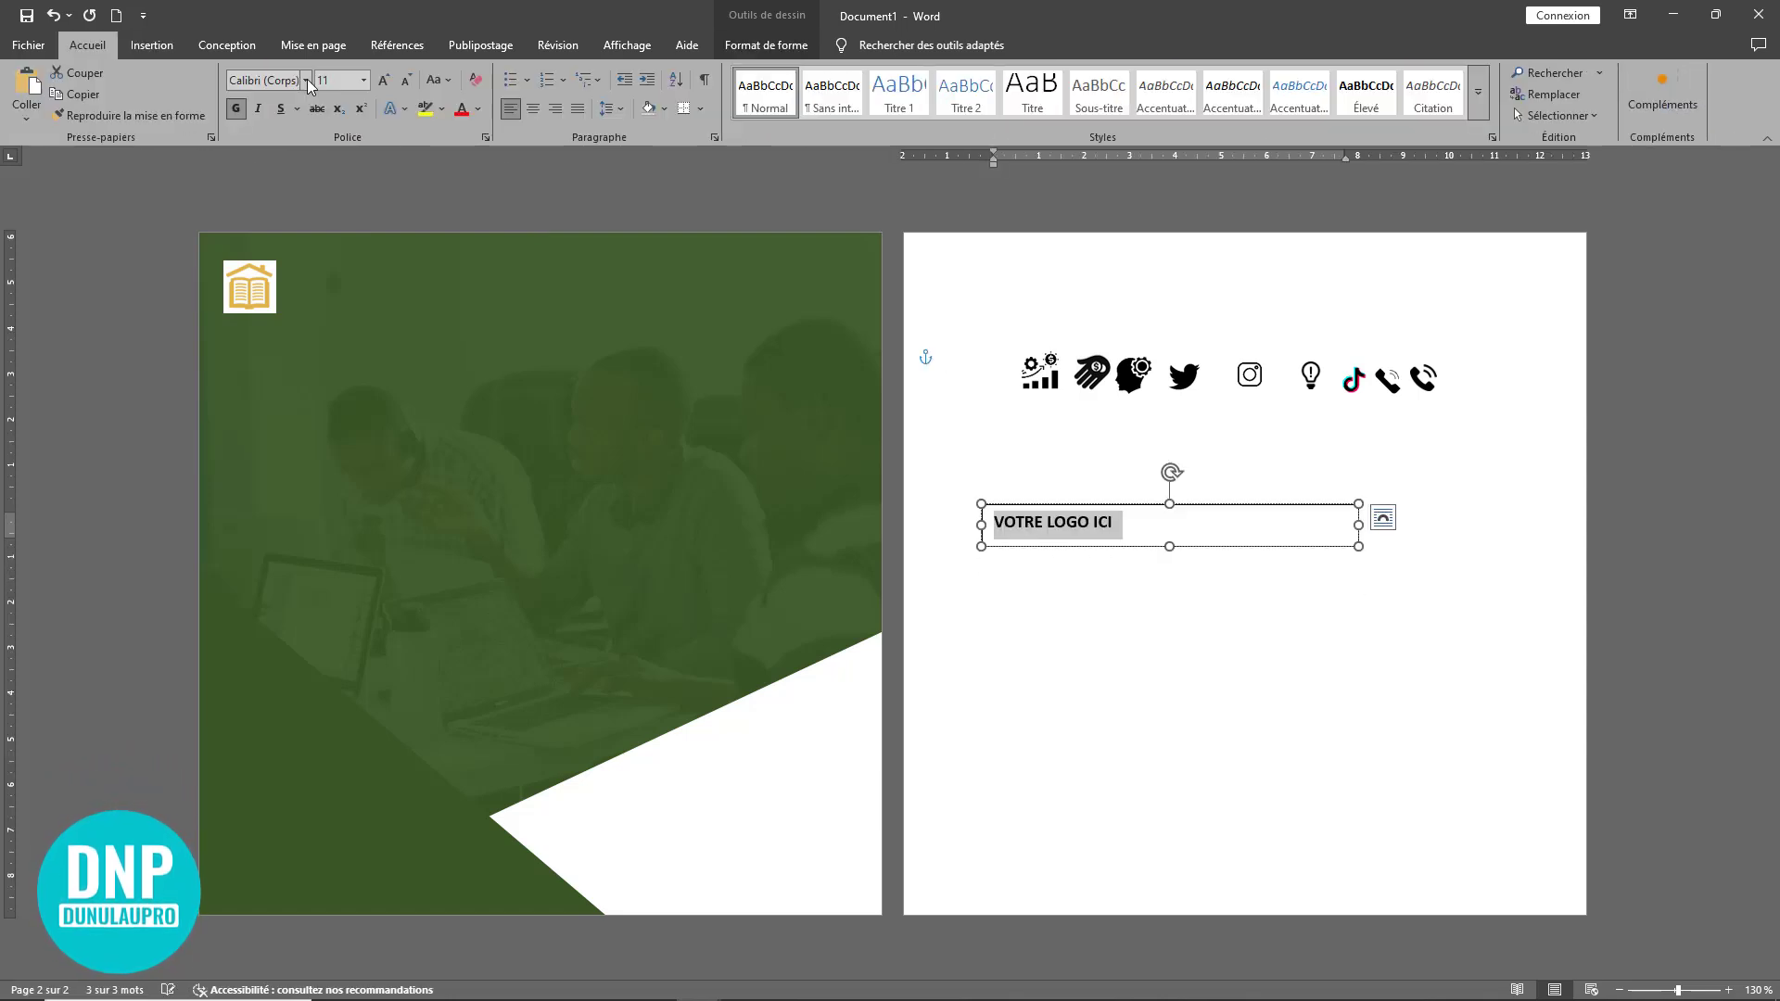
# - Set the VOTRE LOGO ICI text in Open Sans ExtraBold at 18 pt
pyautogui.click(306, 80)
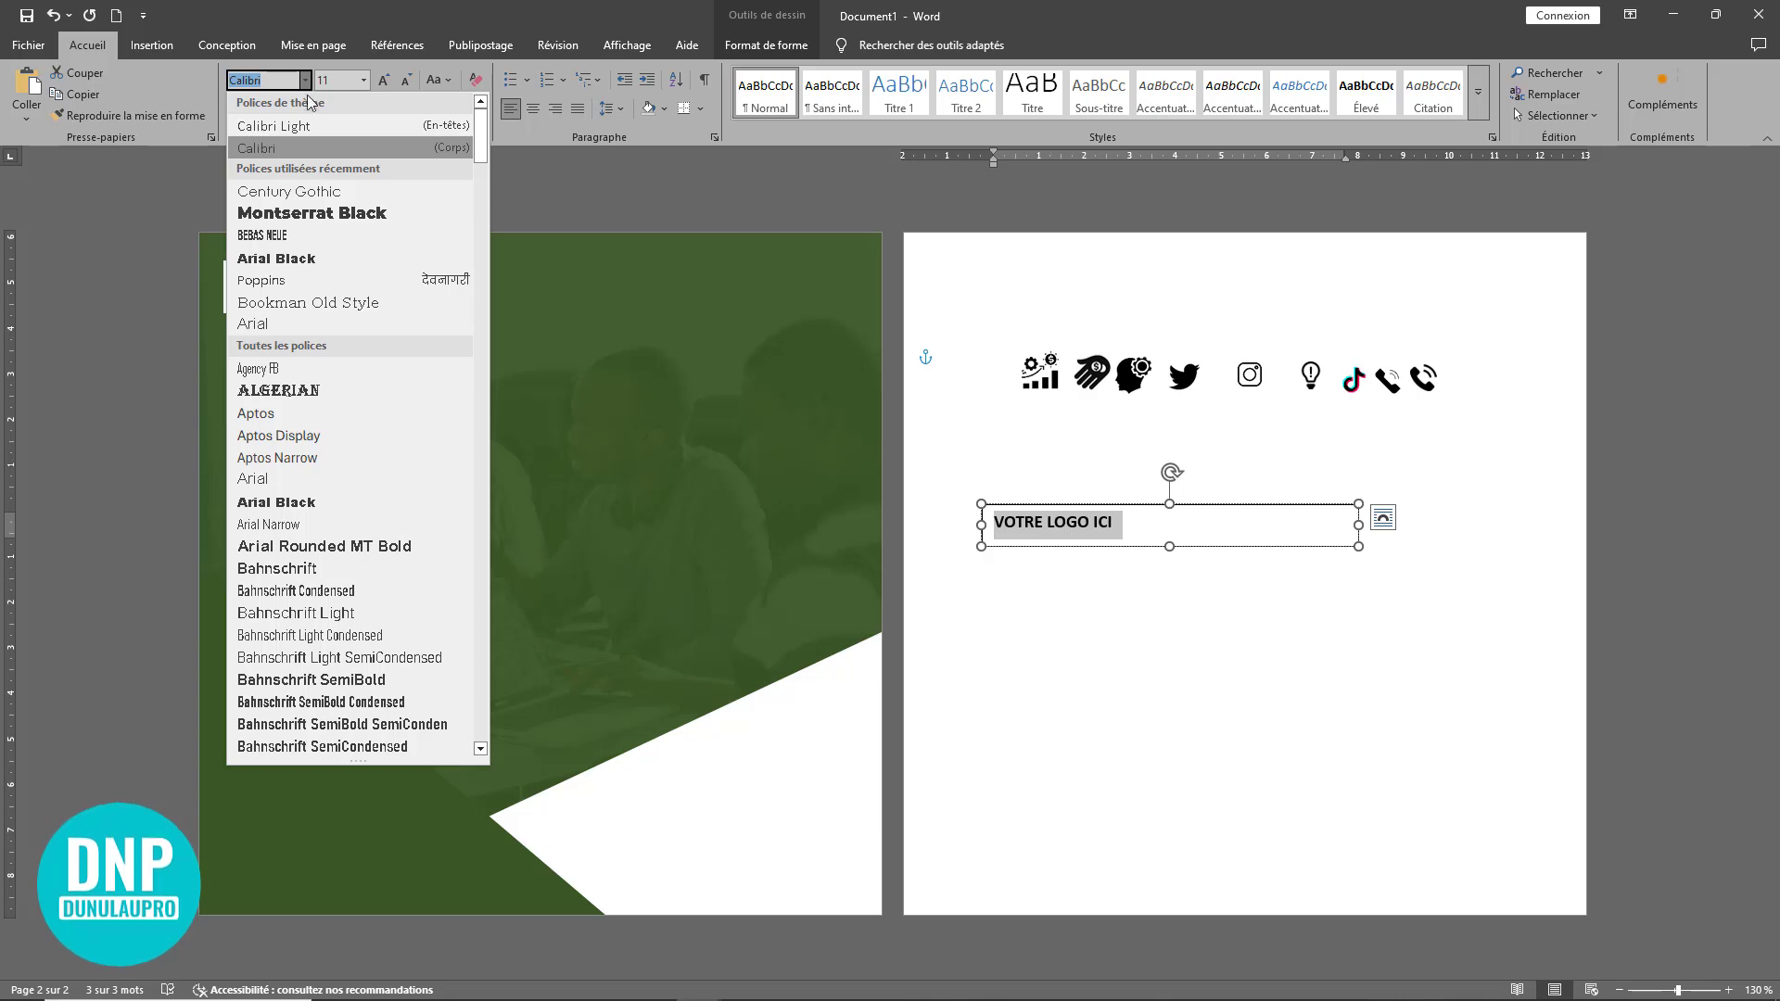
pyautogui.click(317, 193)
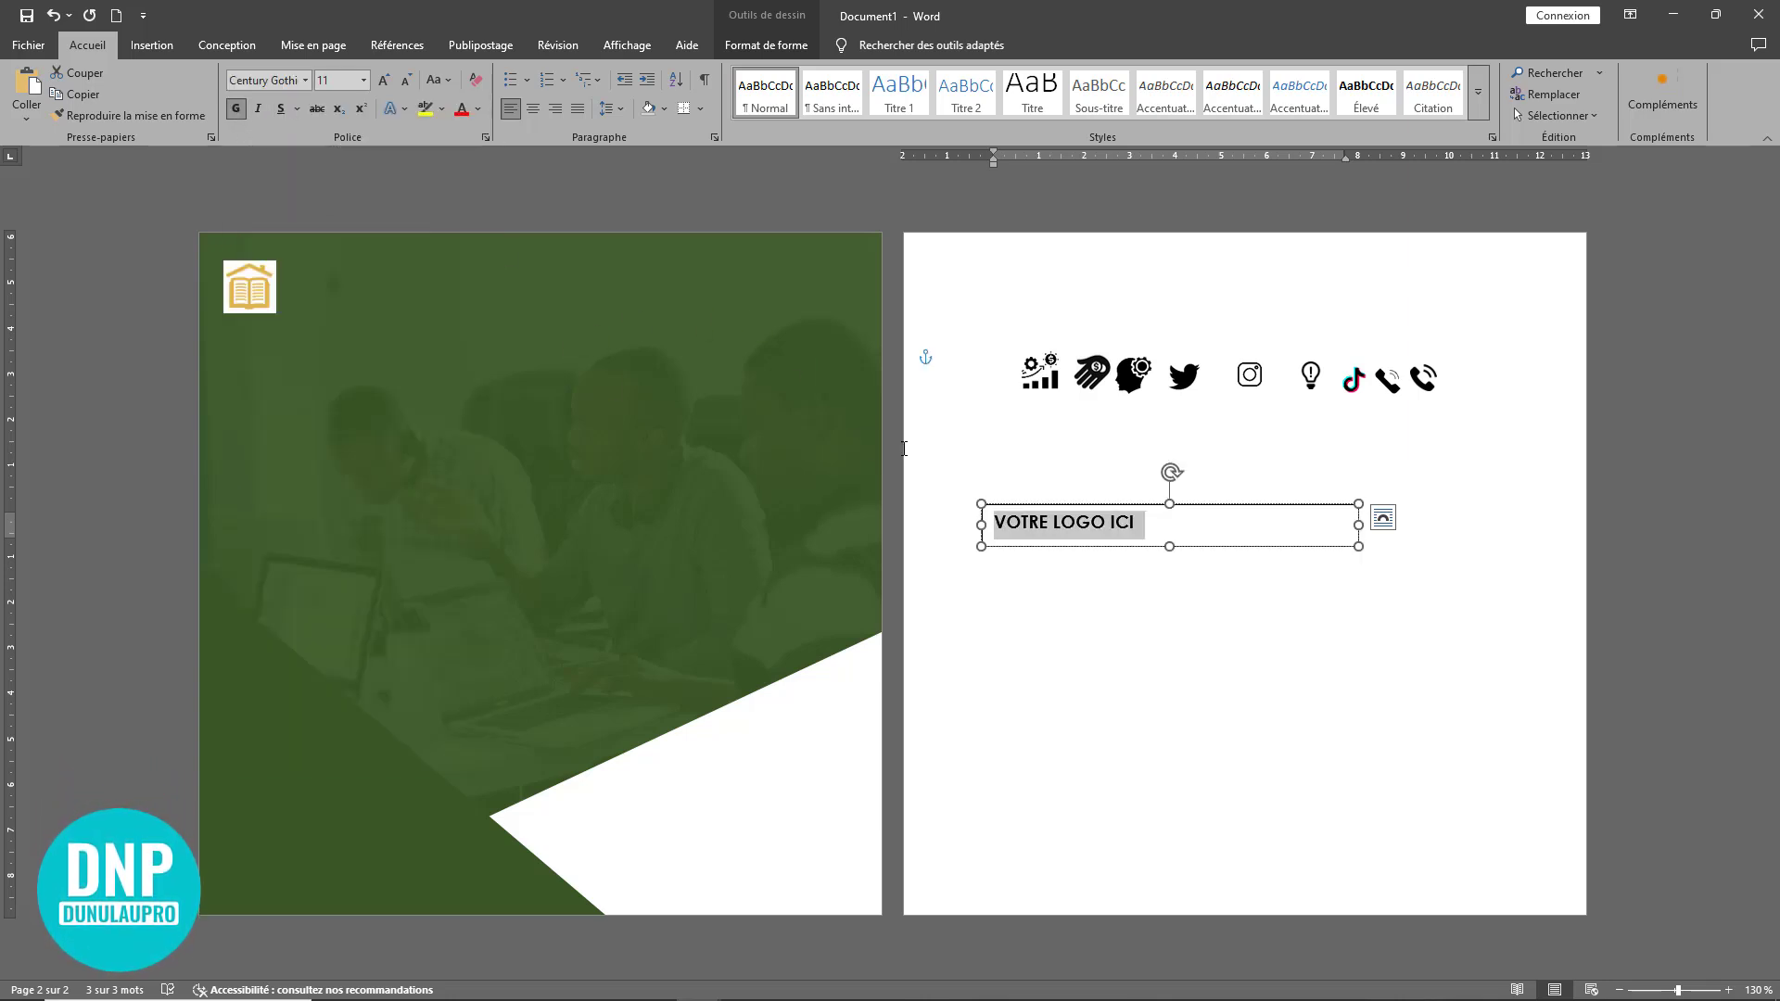
pyautogui.click(306, 81)
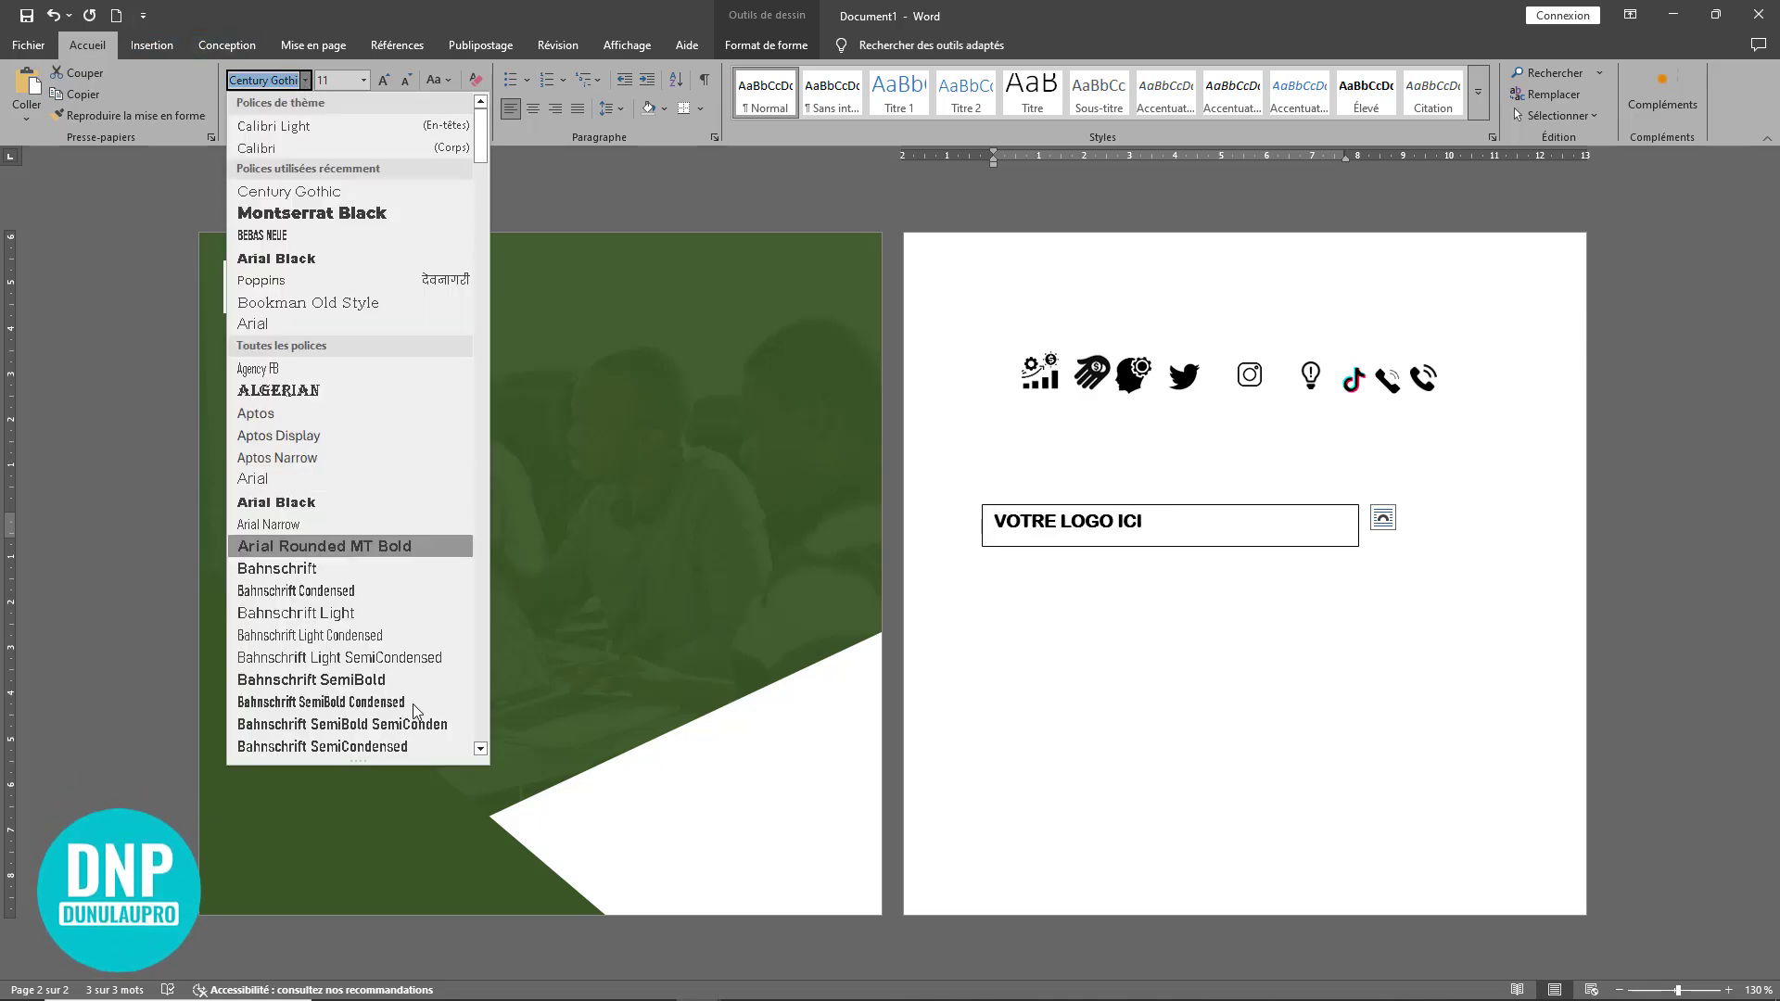
pyautogui.scroll(-10, 411, 695)
pyautogui.scroll(-15, 408, 683)
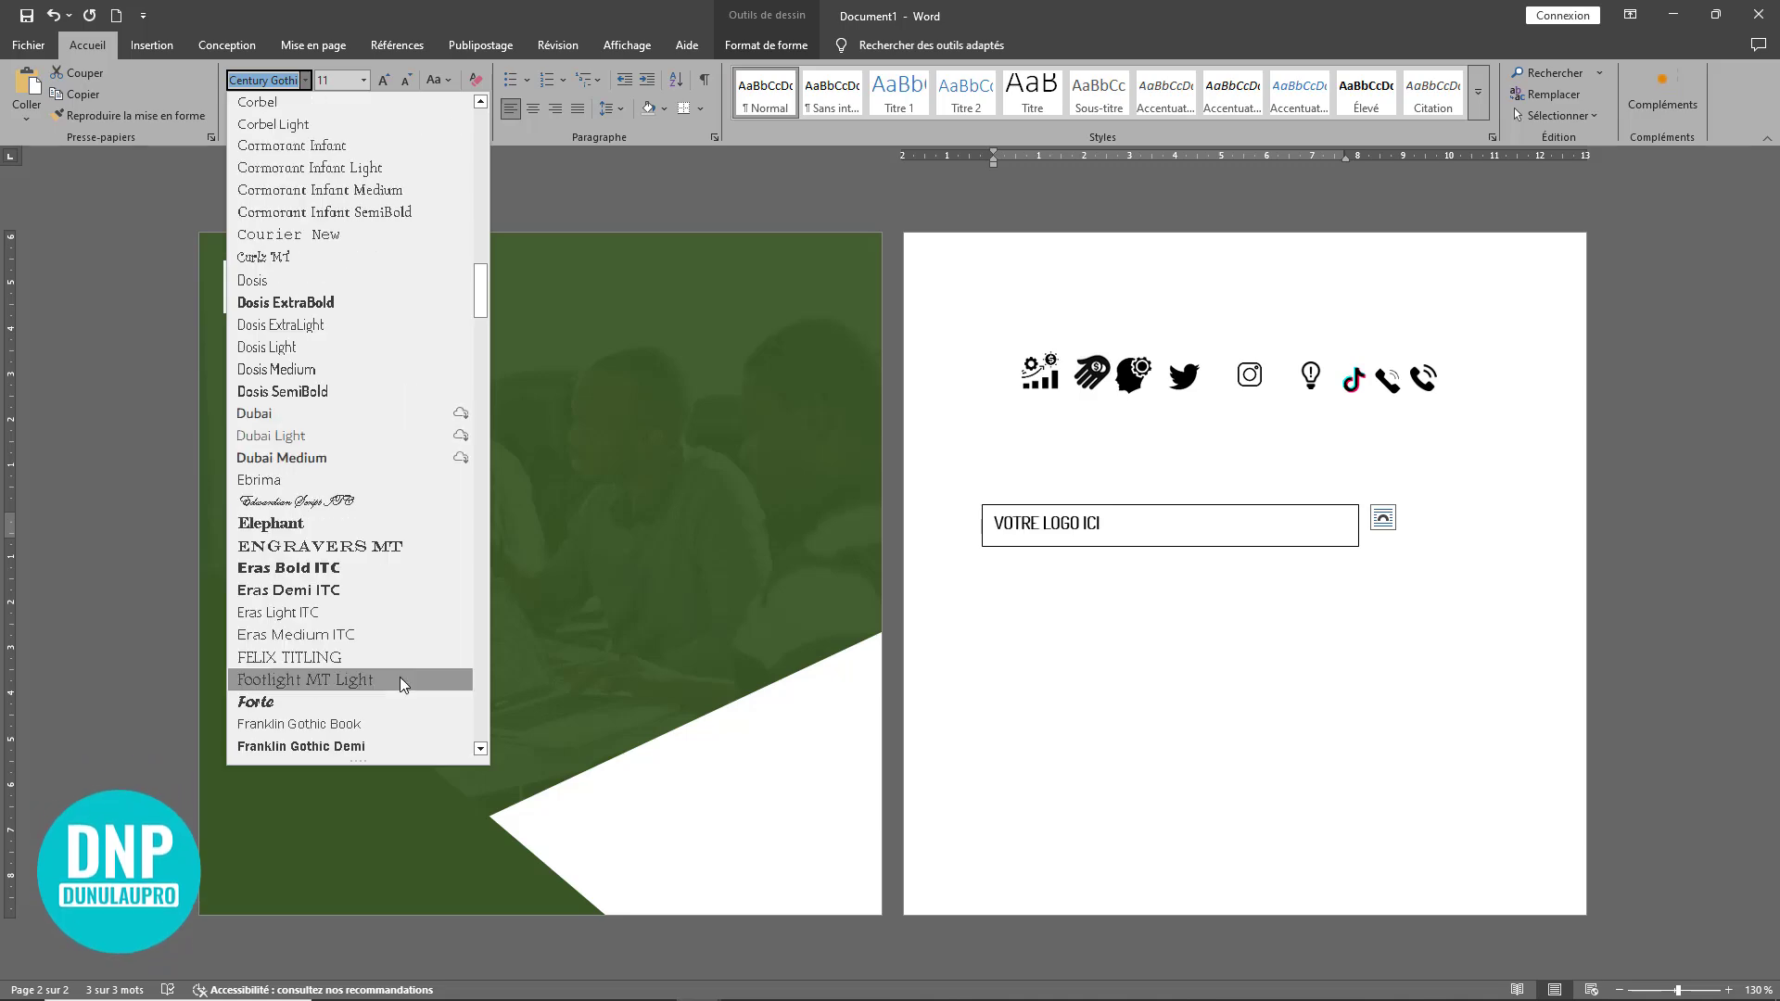
pyautogui.click(330, 700)
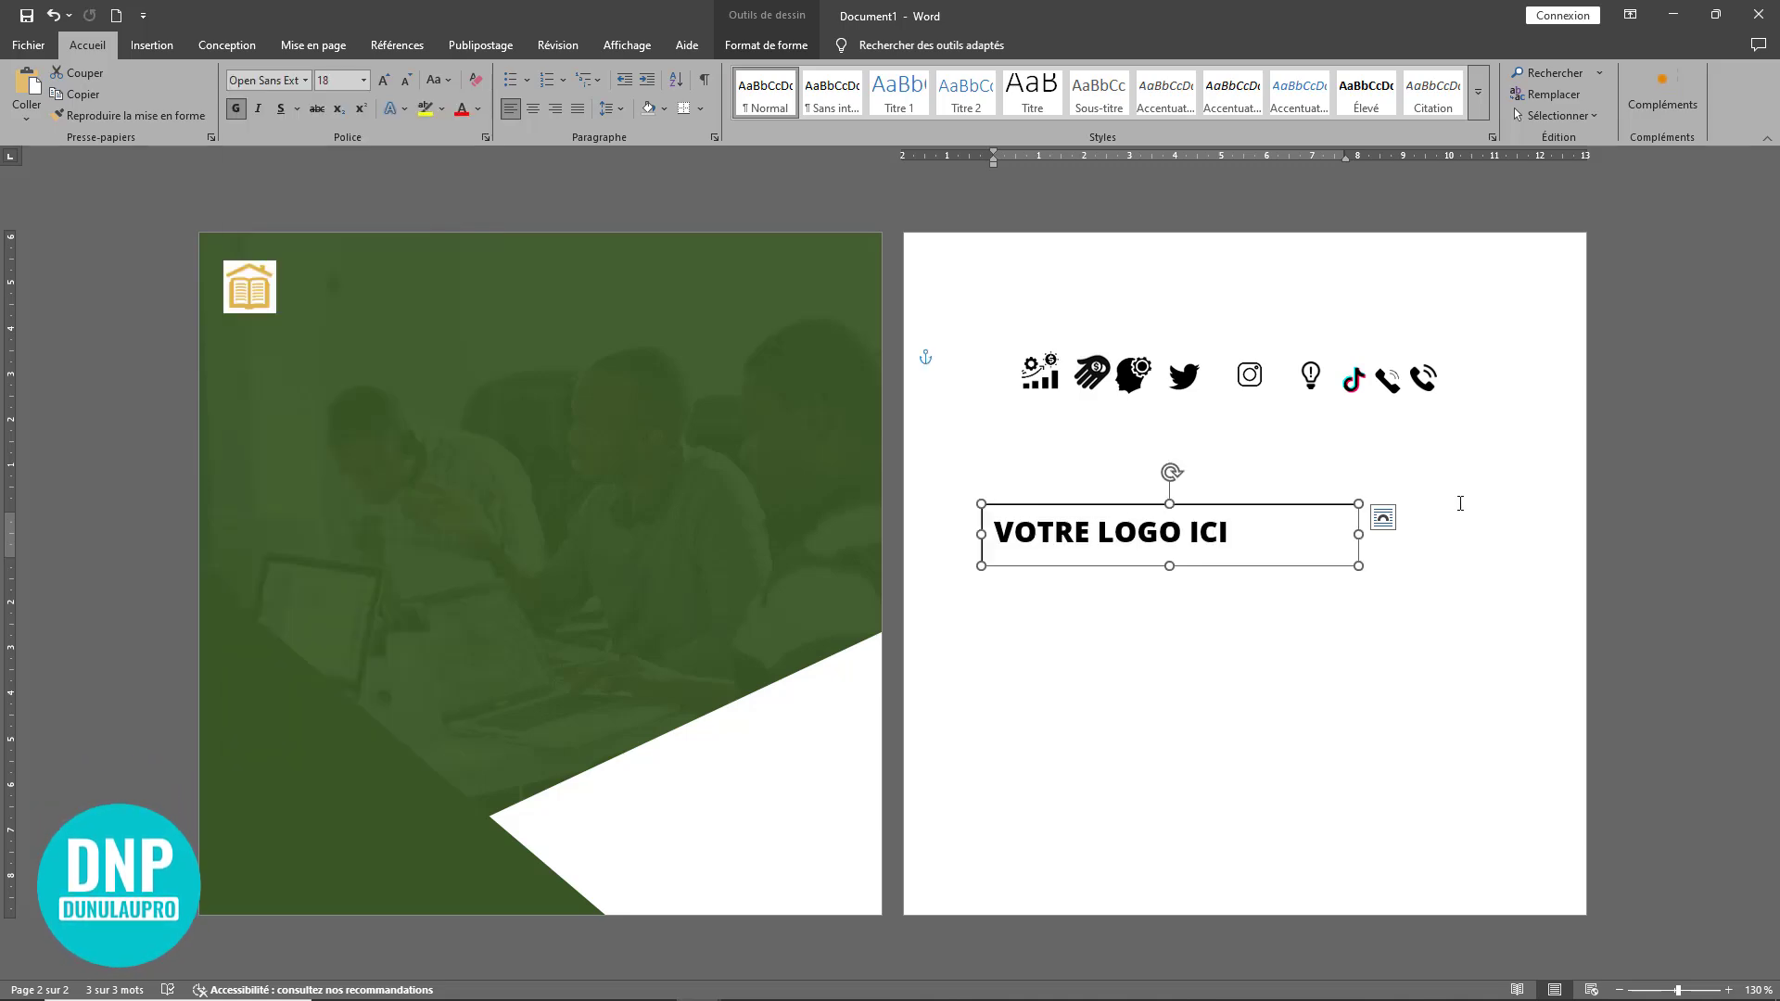
# - Place the VOTRE LOGO ICI text box, narrowed to about 6.14 cm, on the first page and remove its fill
pyautogui.moveTo(1360, 536); pyautogui.dragTo(666, 449)
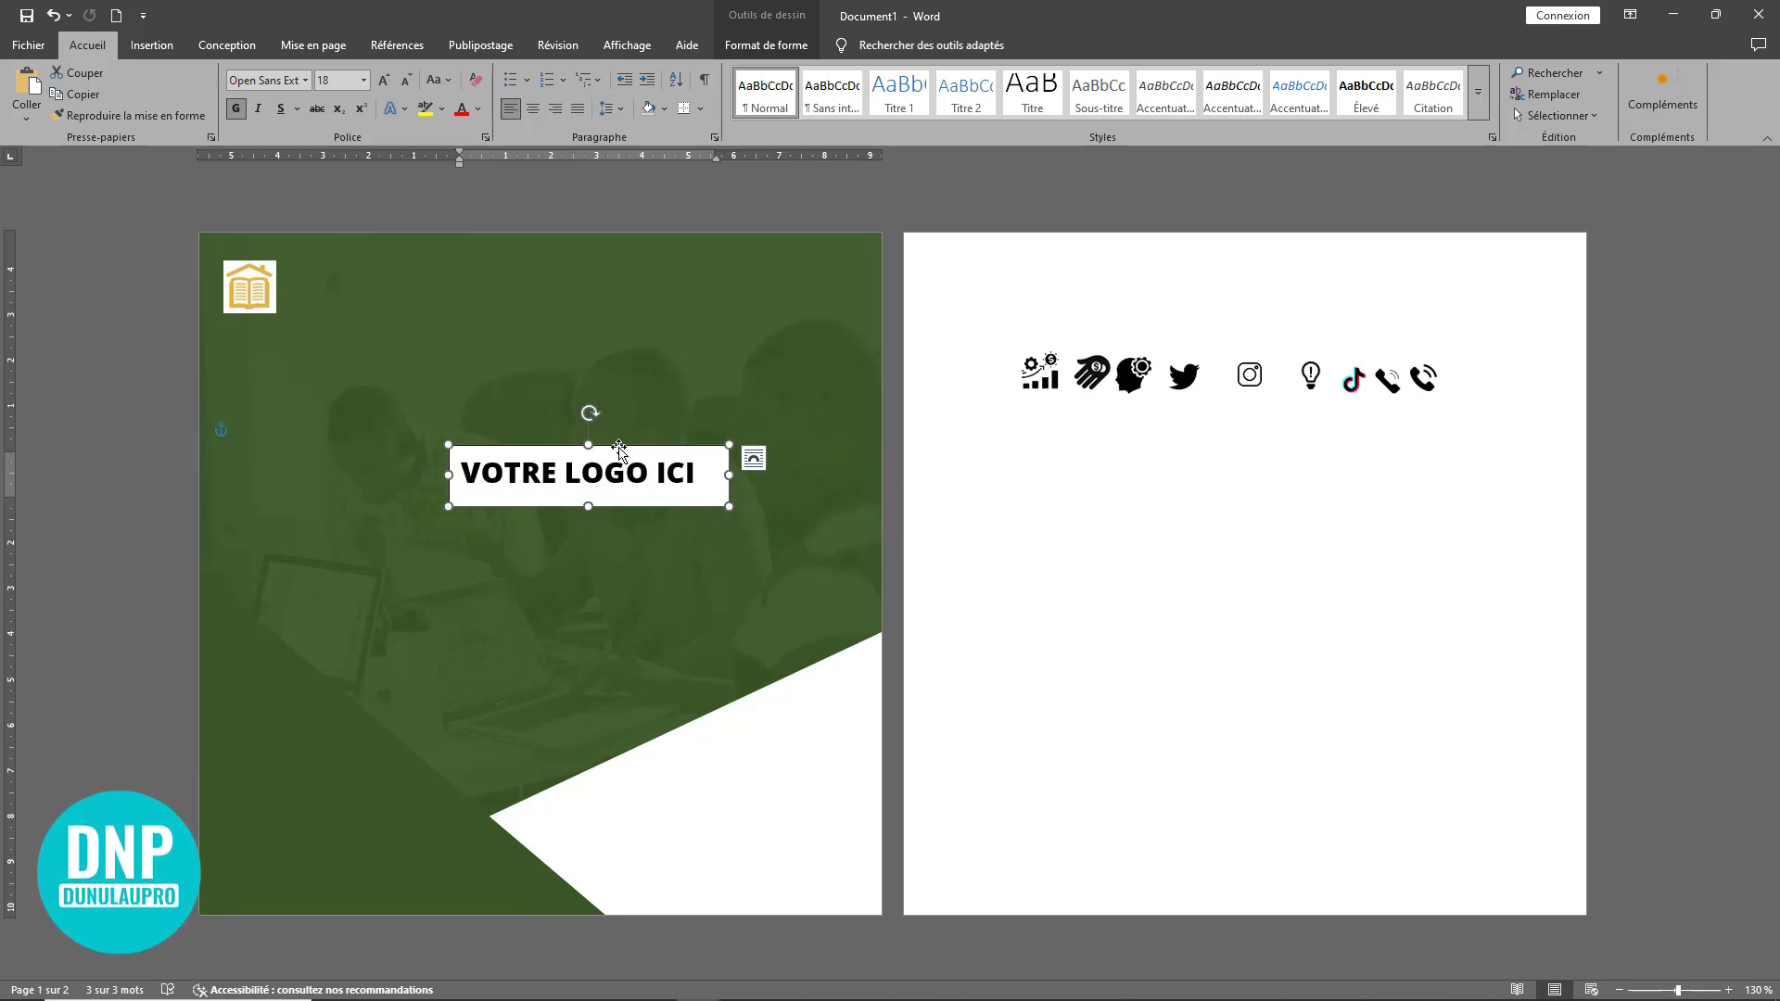
pyautogui.doubleClick(619, 450)
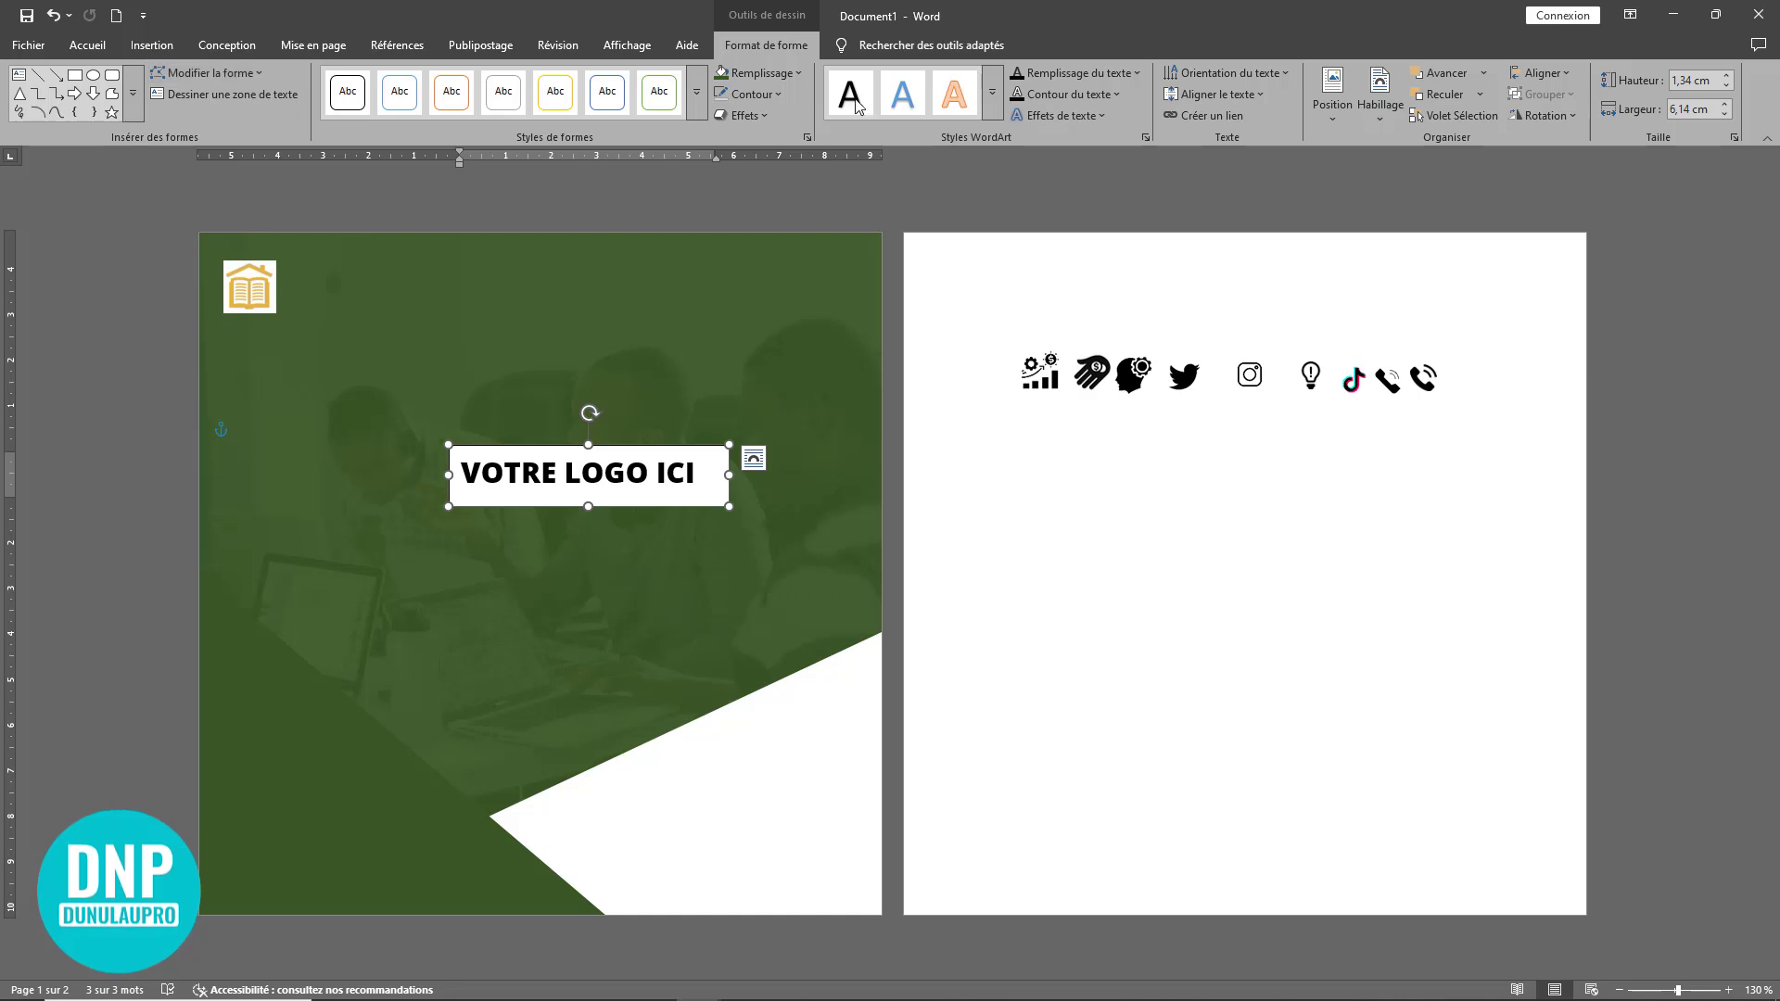
pyautogui.click(766, 76)
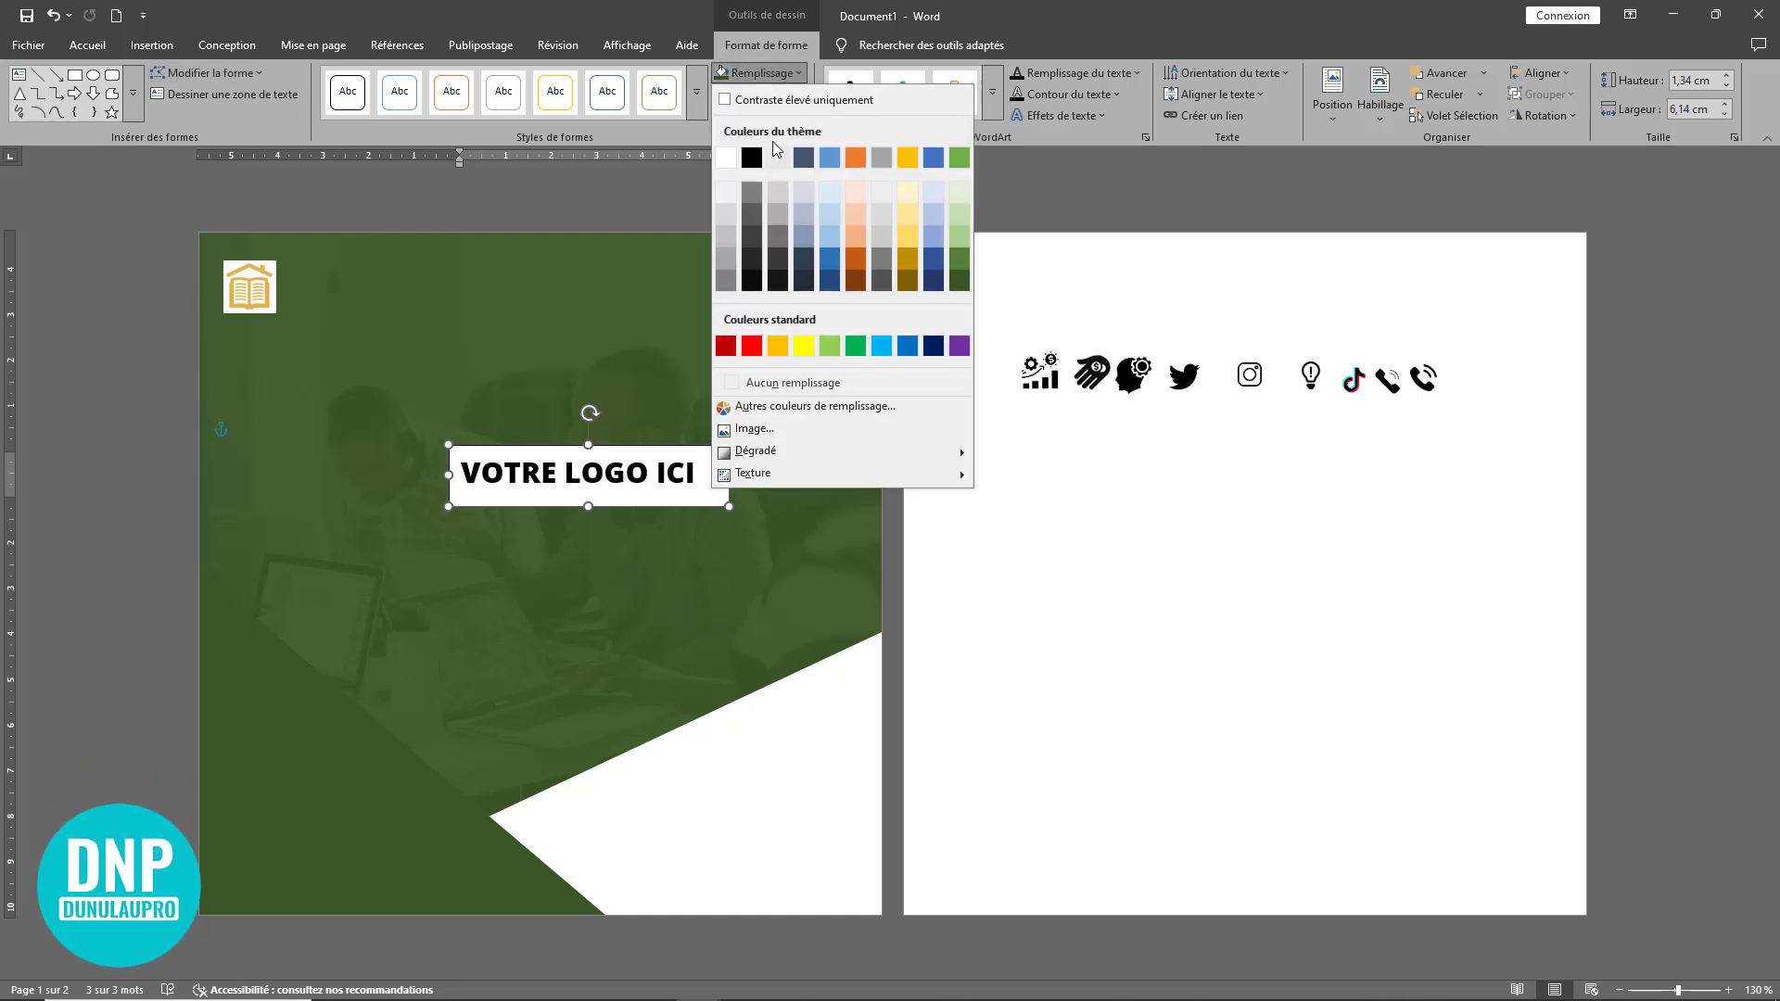
pyautogui.click(788, 377)
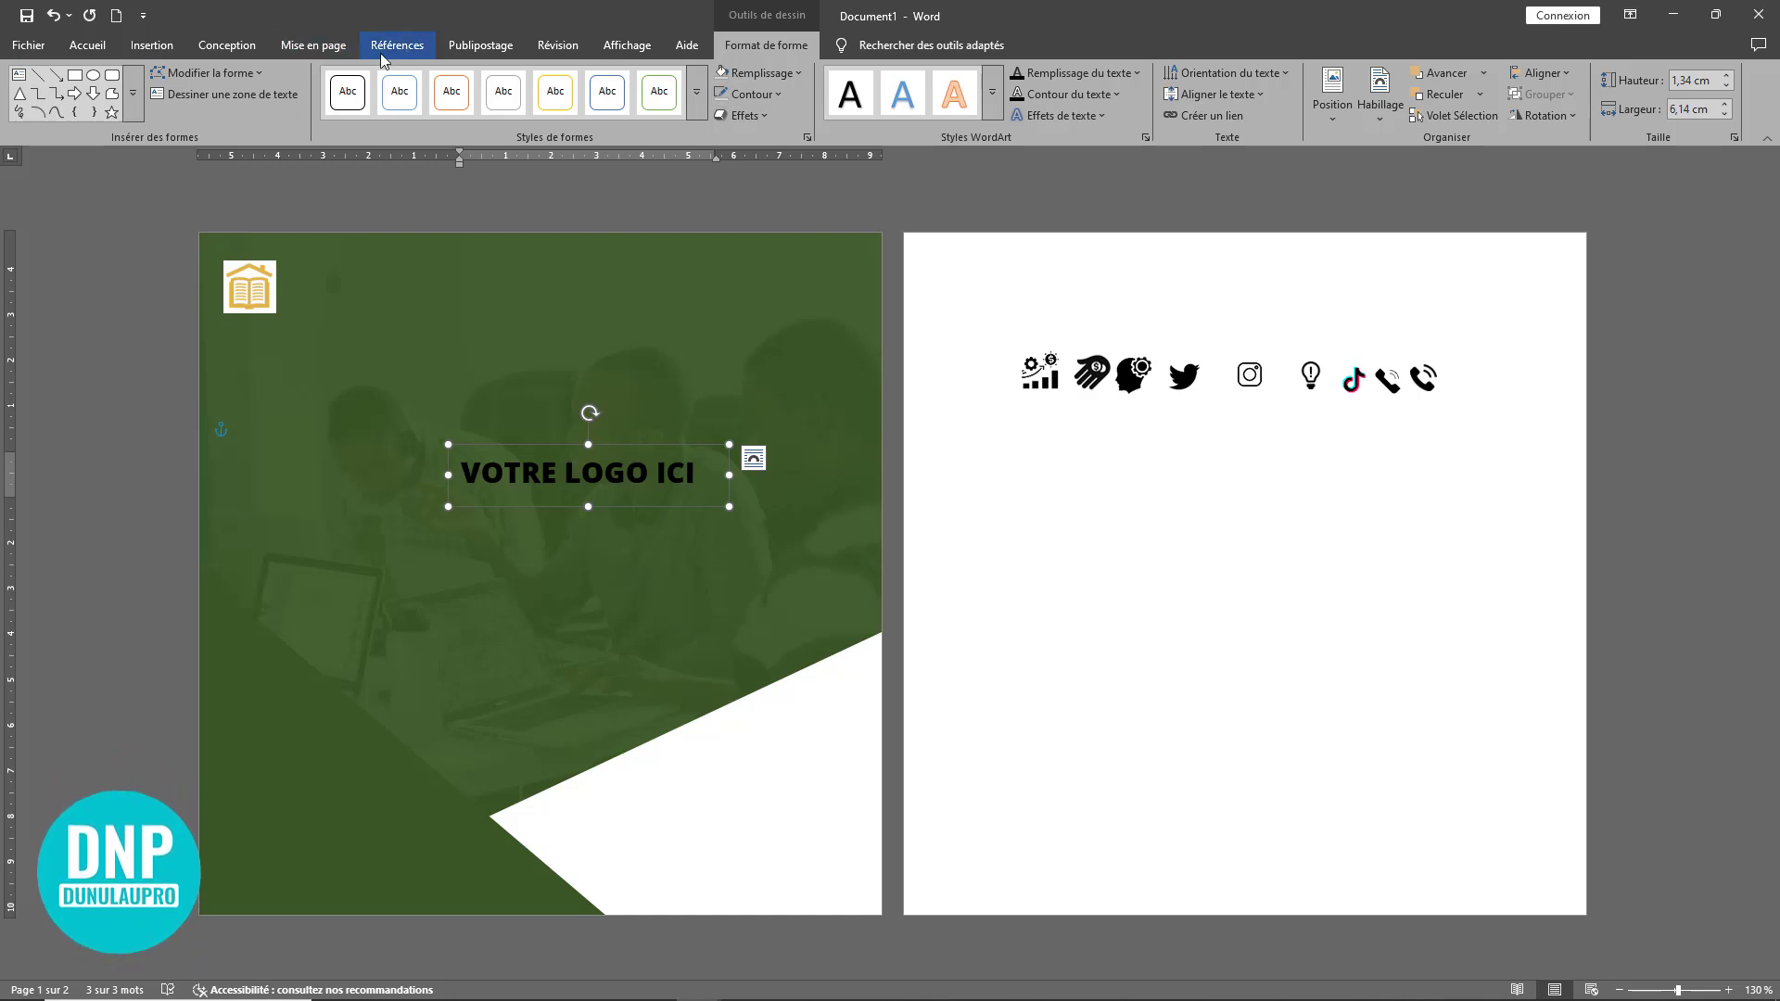
# - Try the standard orange font color on the VOTRE LOGO ICI text
pyautogui.click(96, 47)
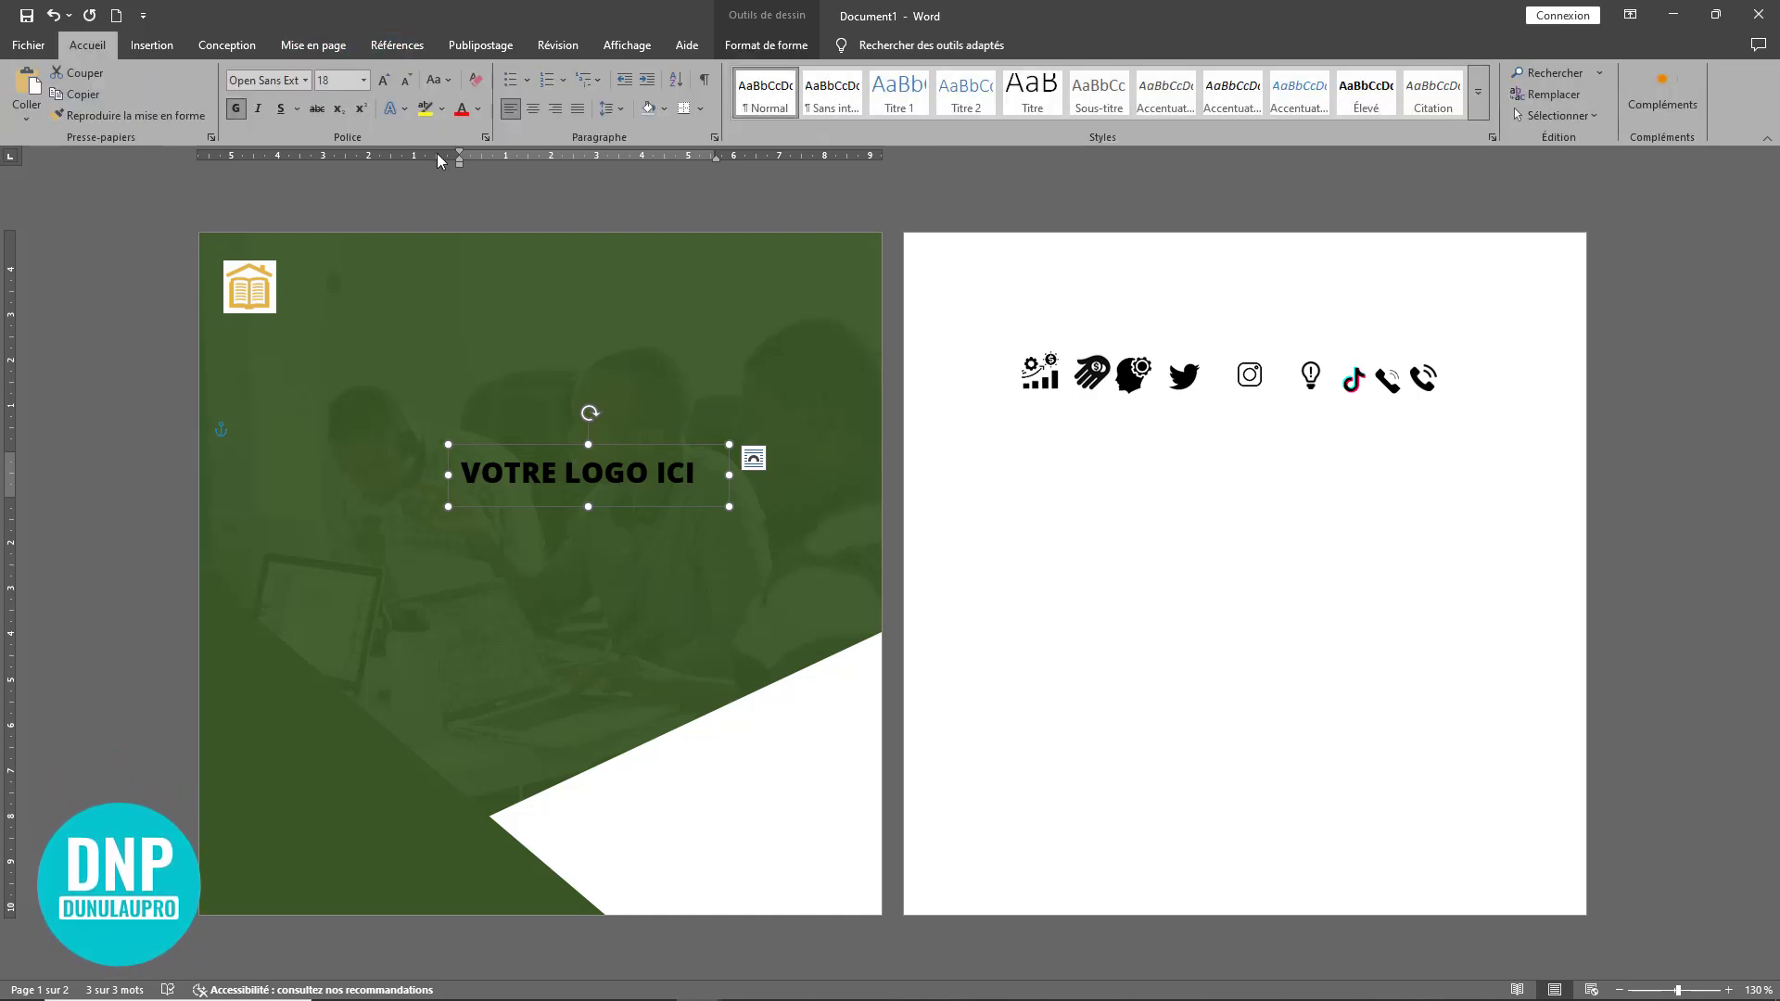
pyautogui.click(477, 109)
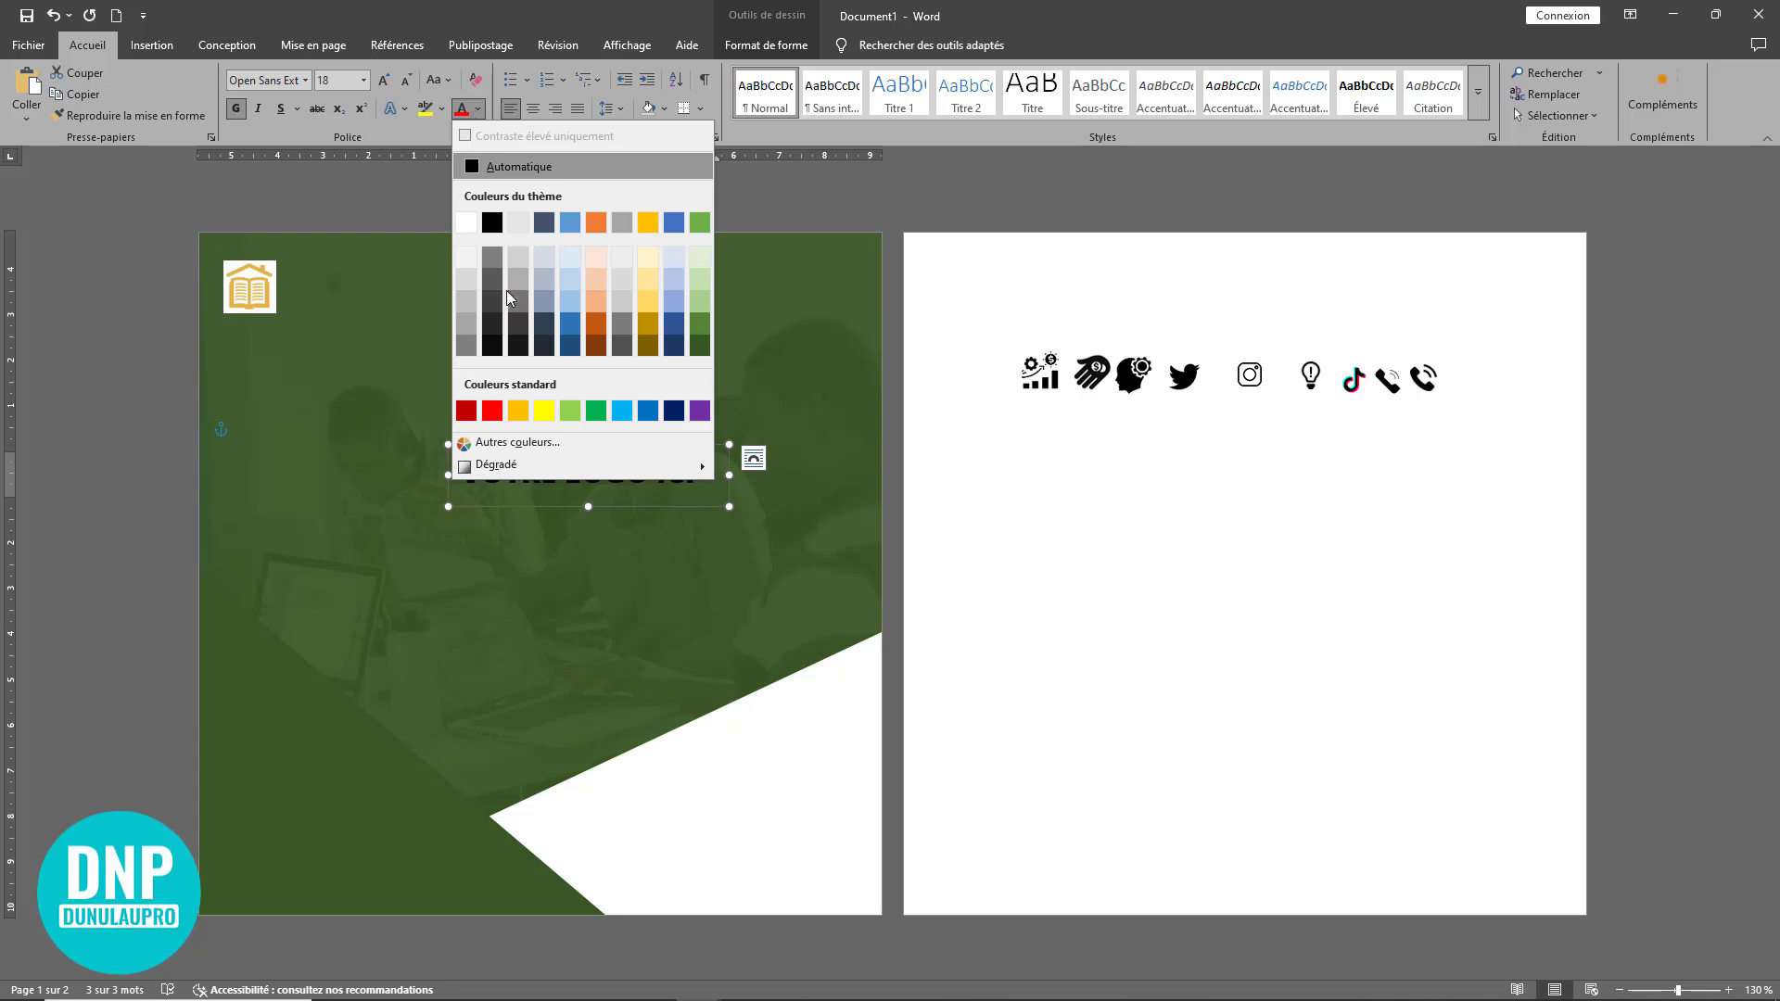
pyautogui.click(517, 411)
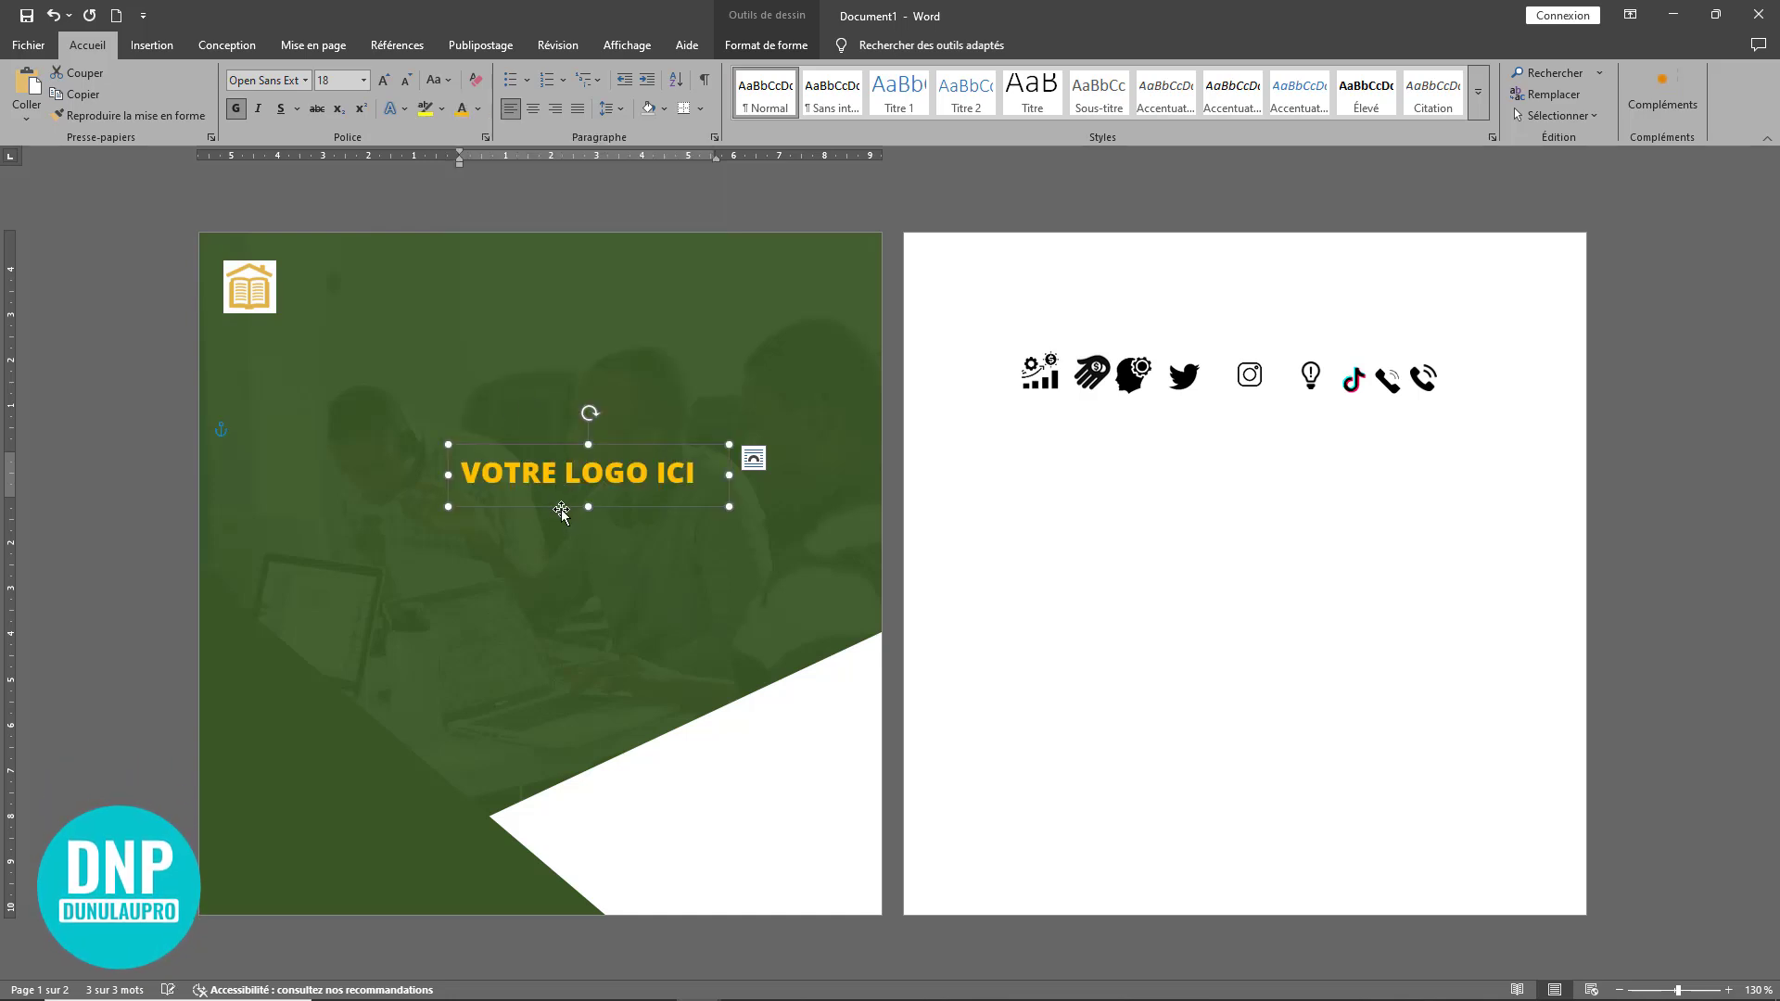
# - Move the VOTRE LOGO ICI text box directly to the right of the house-and-book icon and make its text white
pyautogui.moveTo(615, 451); pyautogui.dragTo(448, 253)
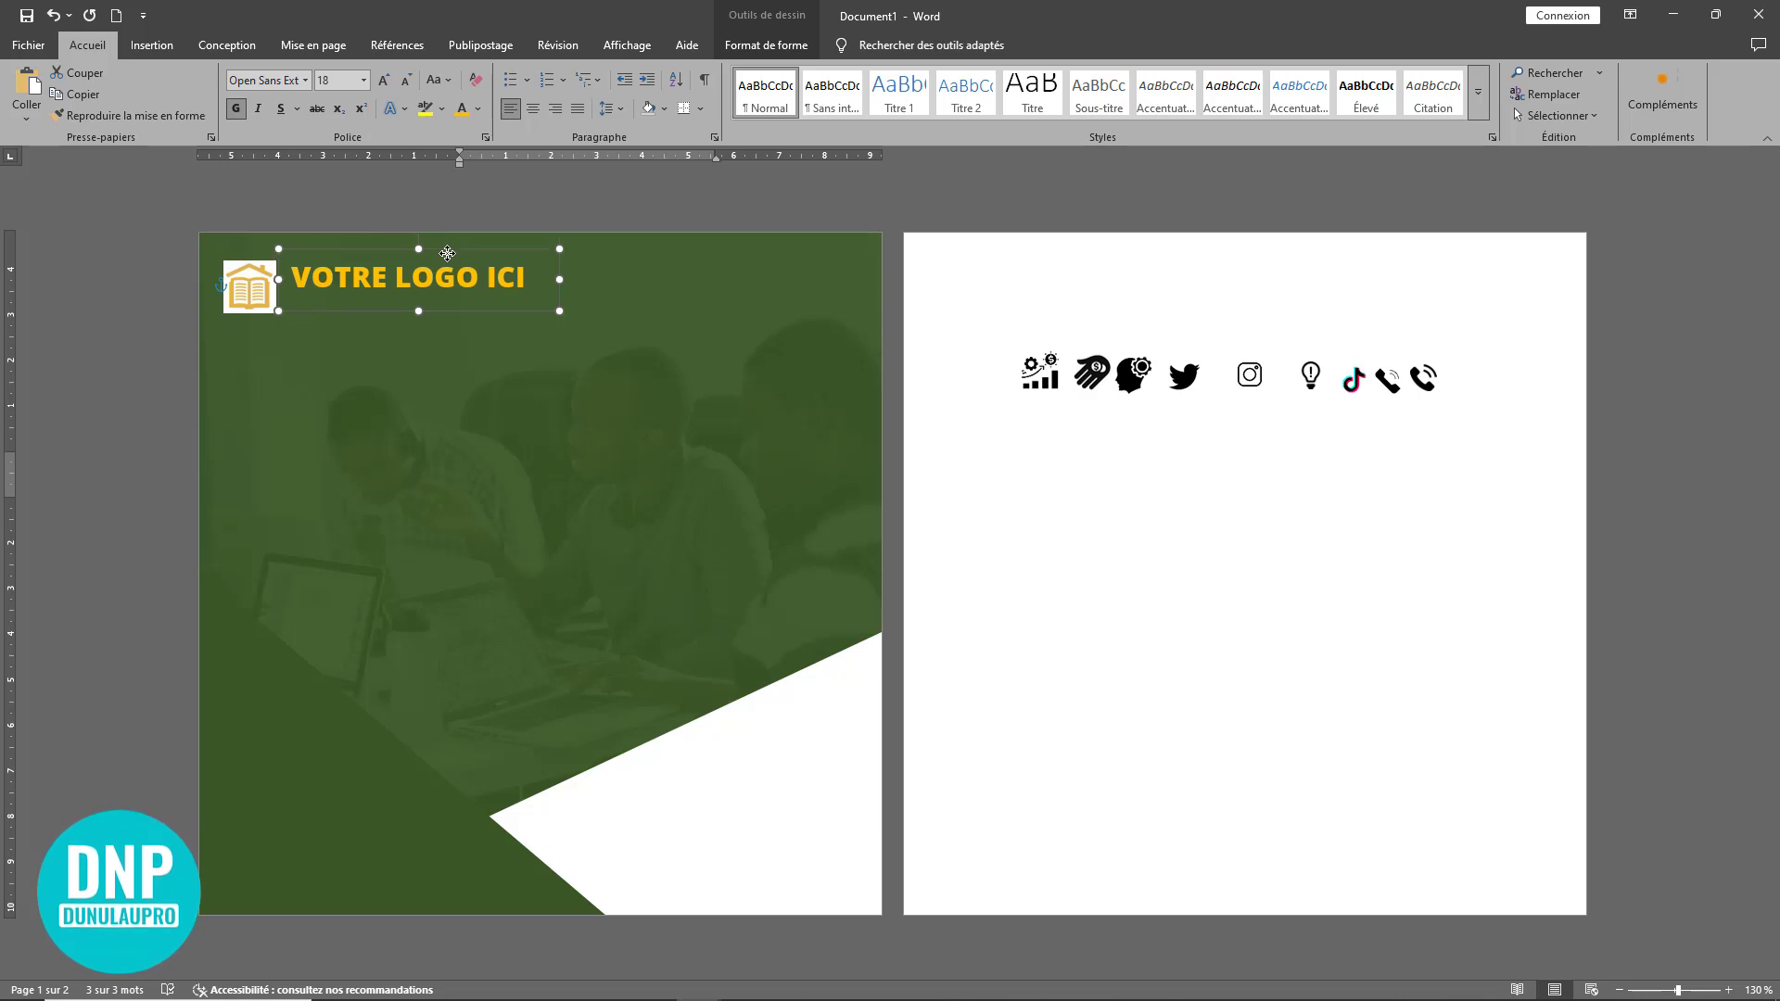
pyautogui.click(479, 109)
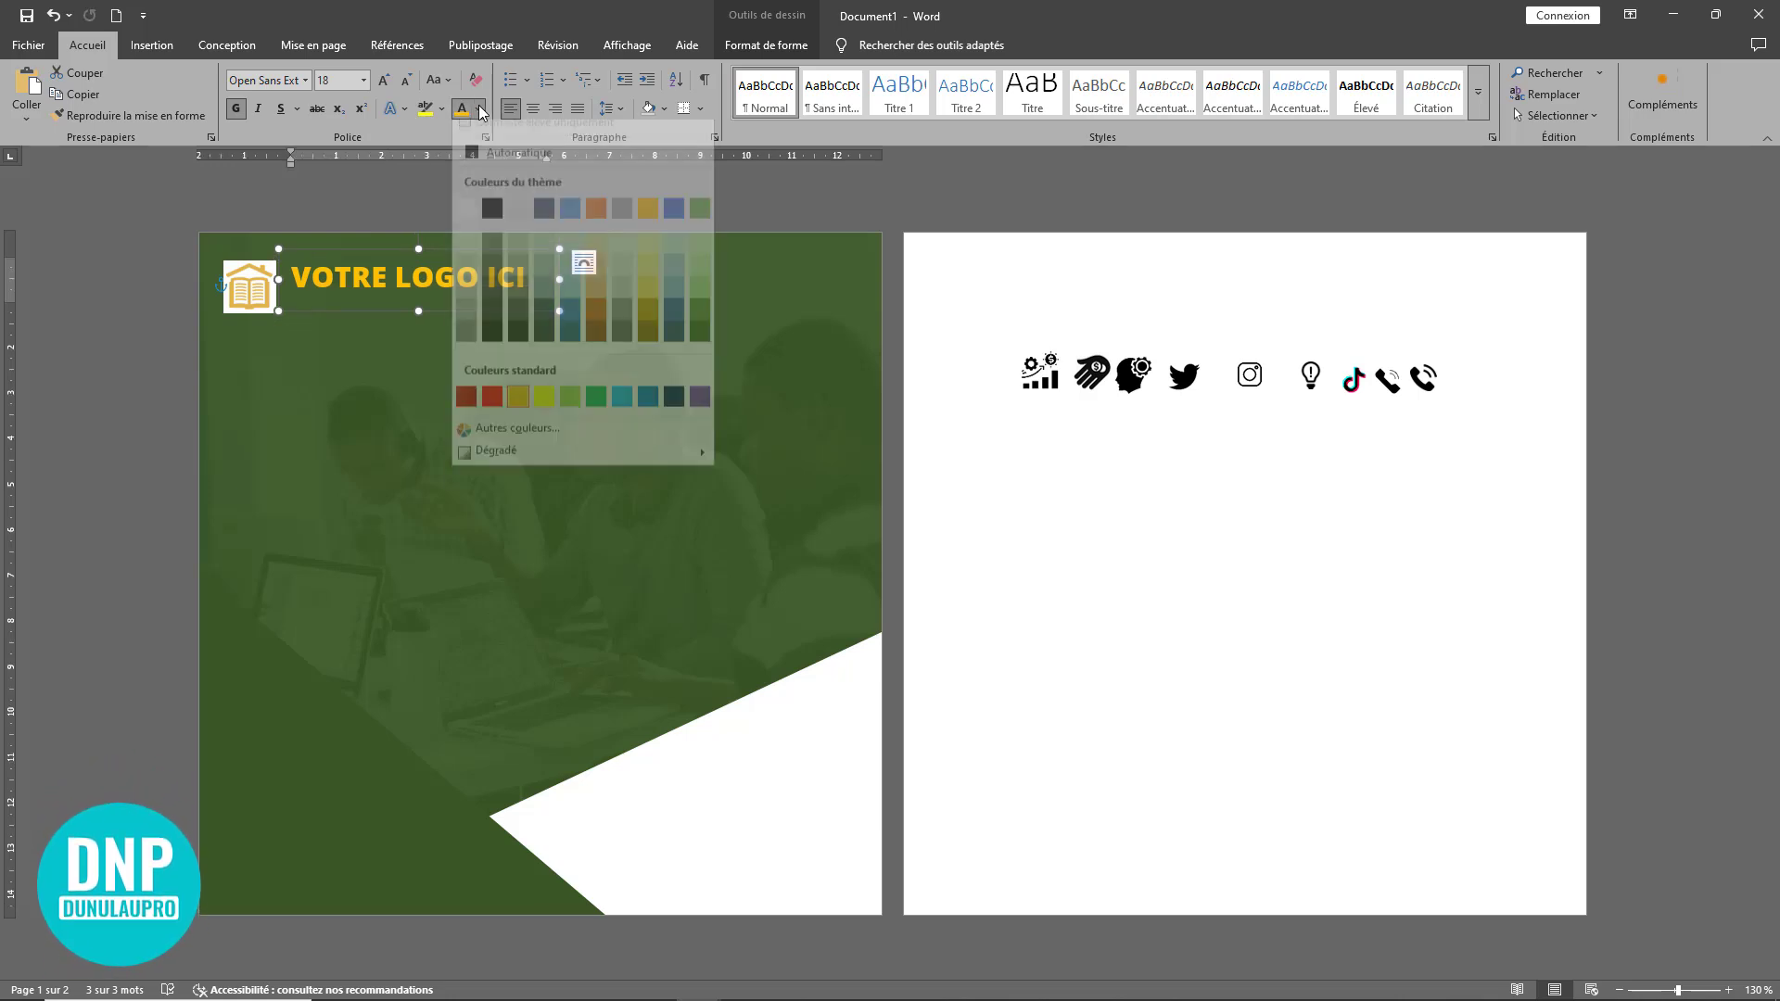
pyautogui.click(465, 223)
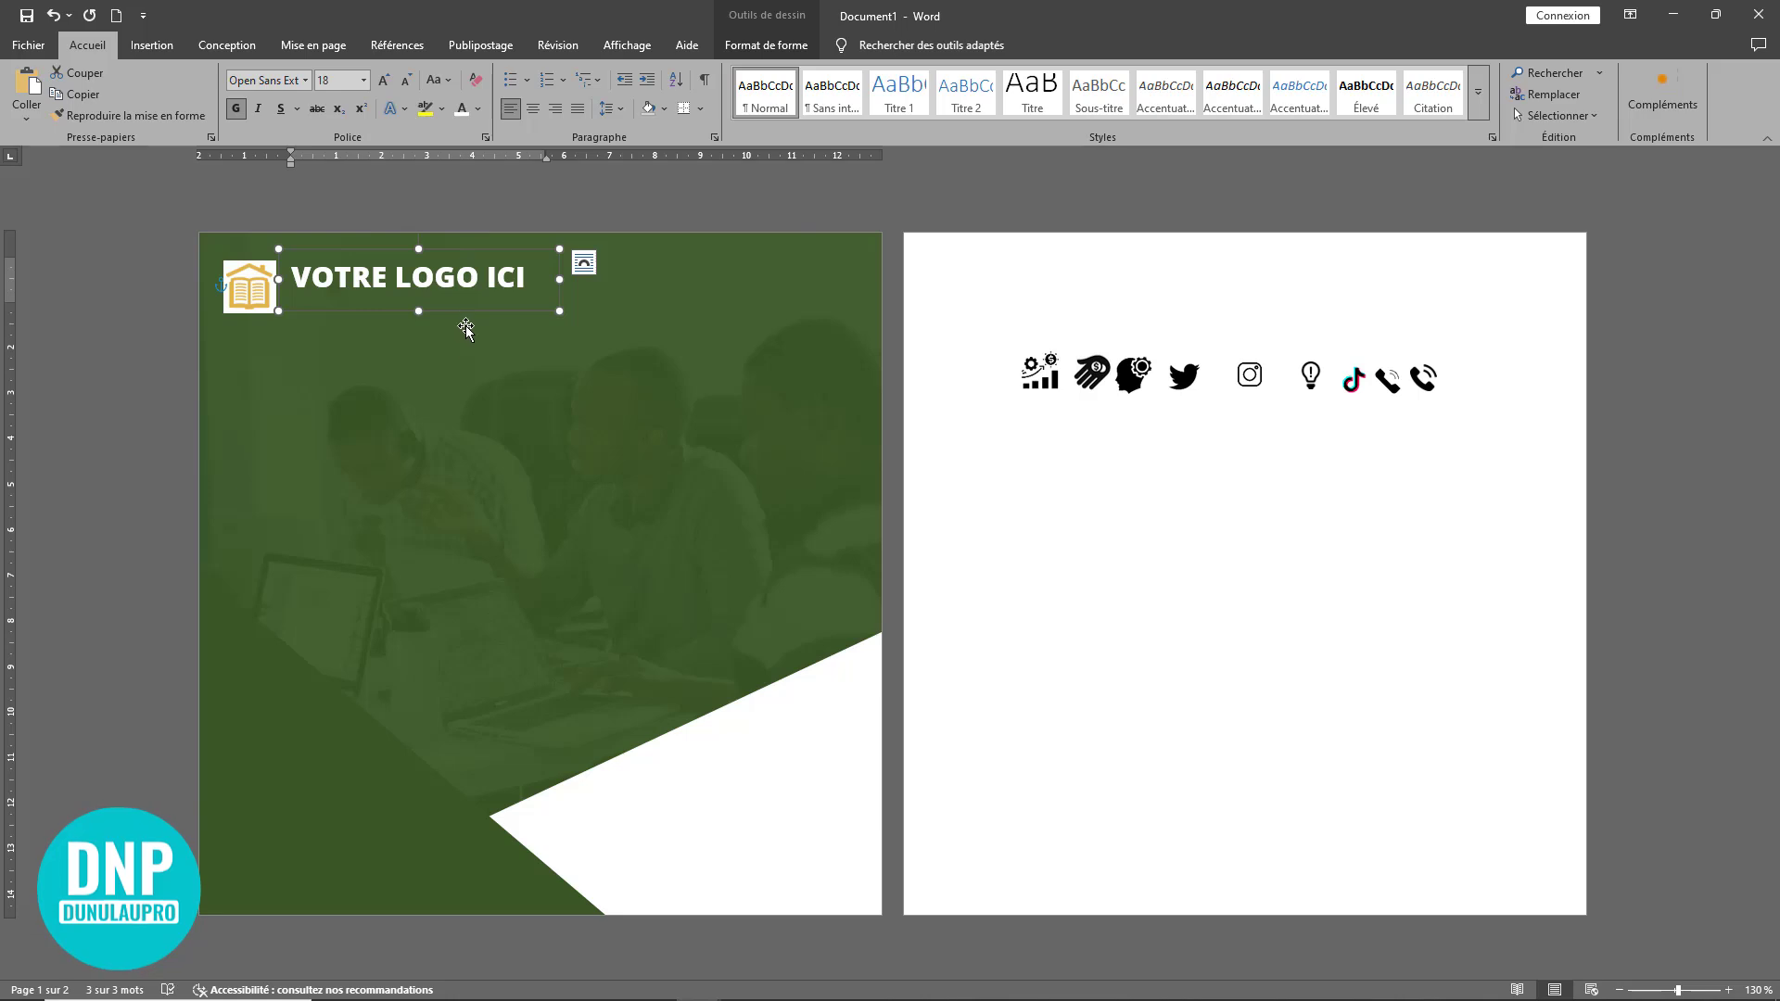
# - Duplicate the VOTRE LOGO ICI text box just below the original and replace the copy's text with a slogan beginning "Le plaisir est"
pyautogui.moveTo(464, 309); pyautogui.dragTo(465, 385)
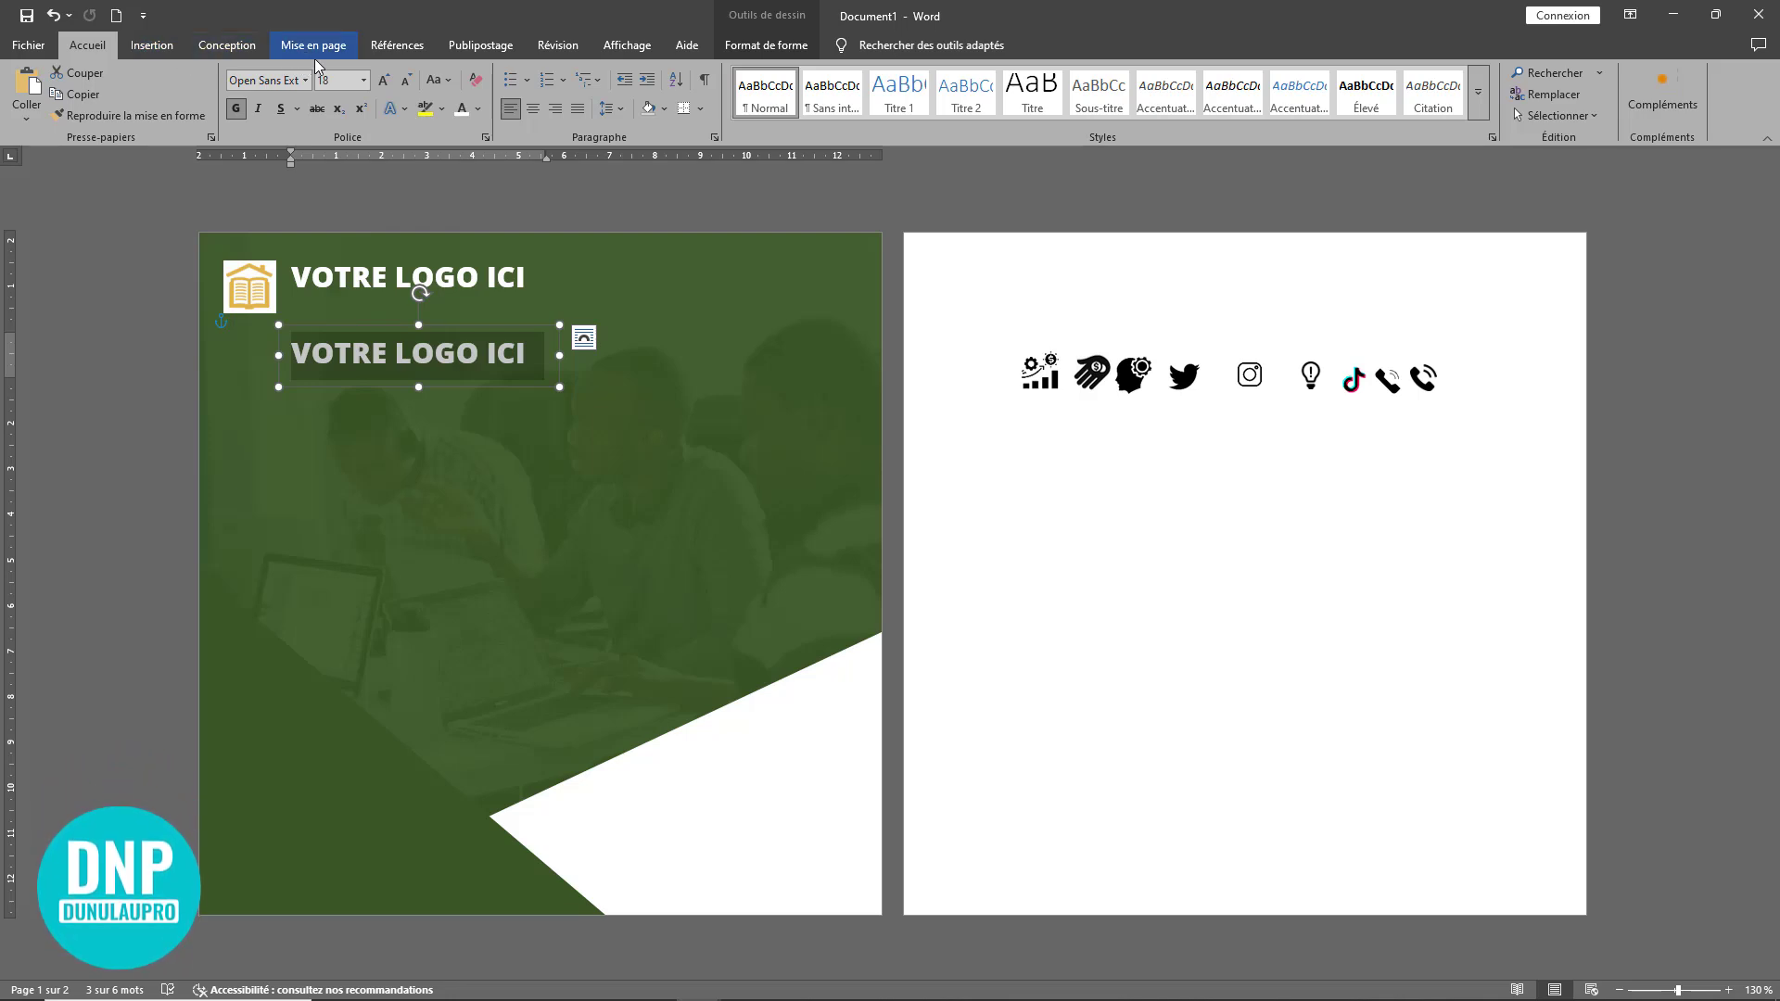
pyautogui.press('BackSpace')
pyautogui.write('Le palis')
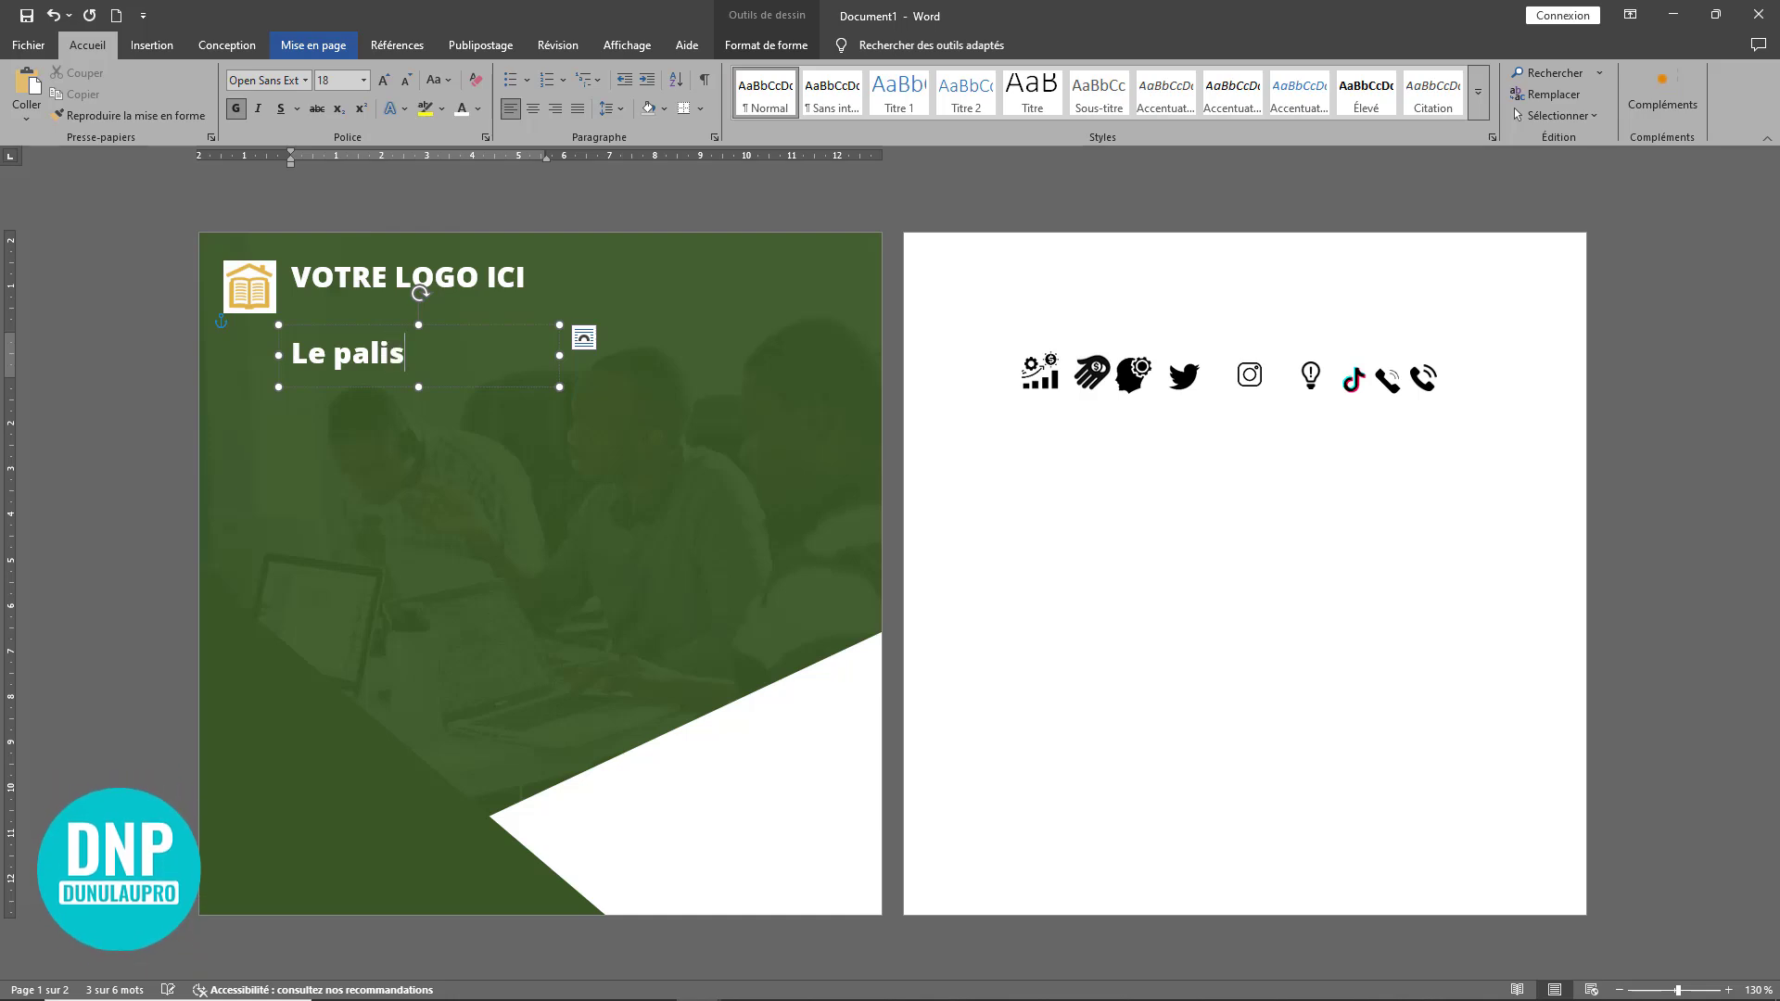
pyautogui.write('ir est pa')
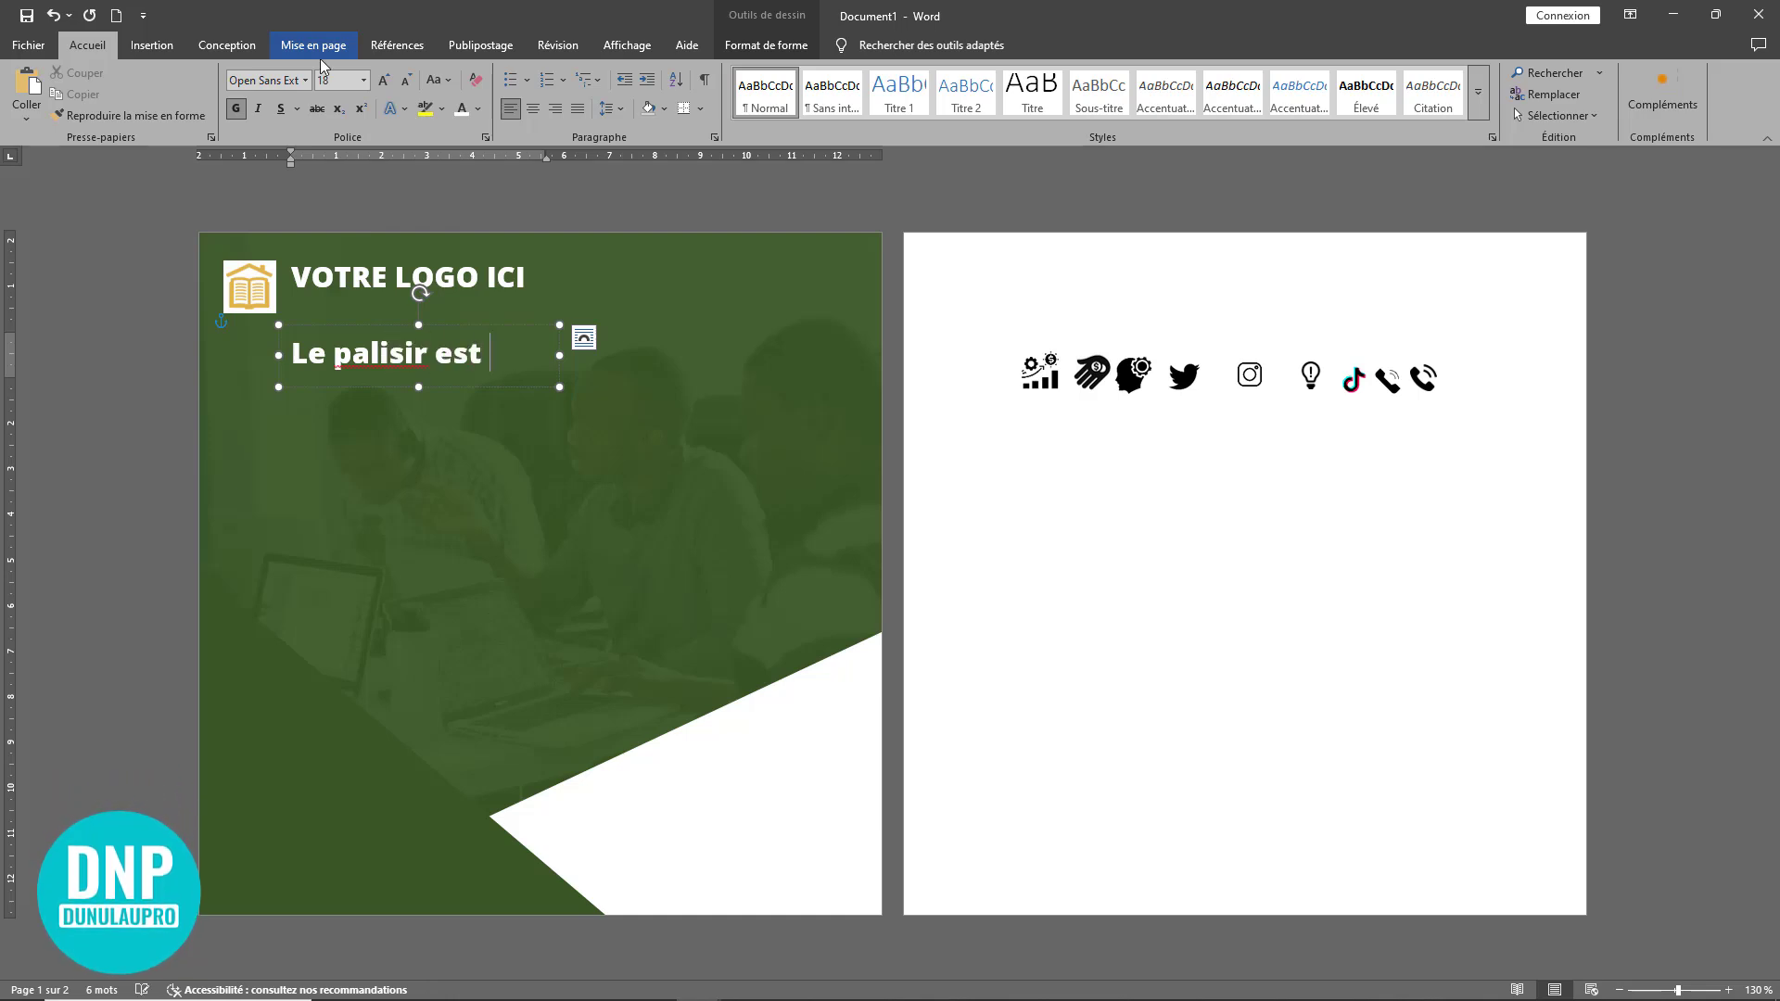
pyautogui.press('BackSpace')
pyautogui.press('BackSpace')
pyautogui.press('BackSpace')
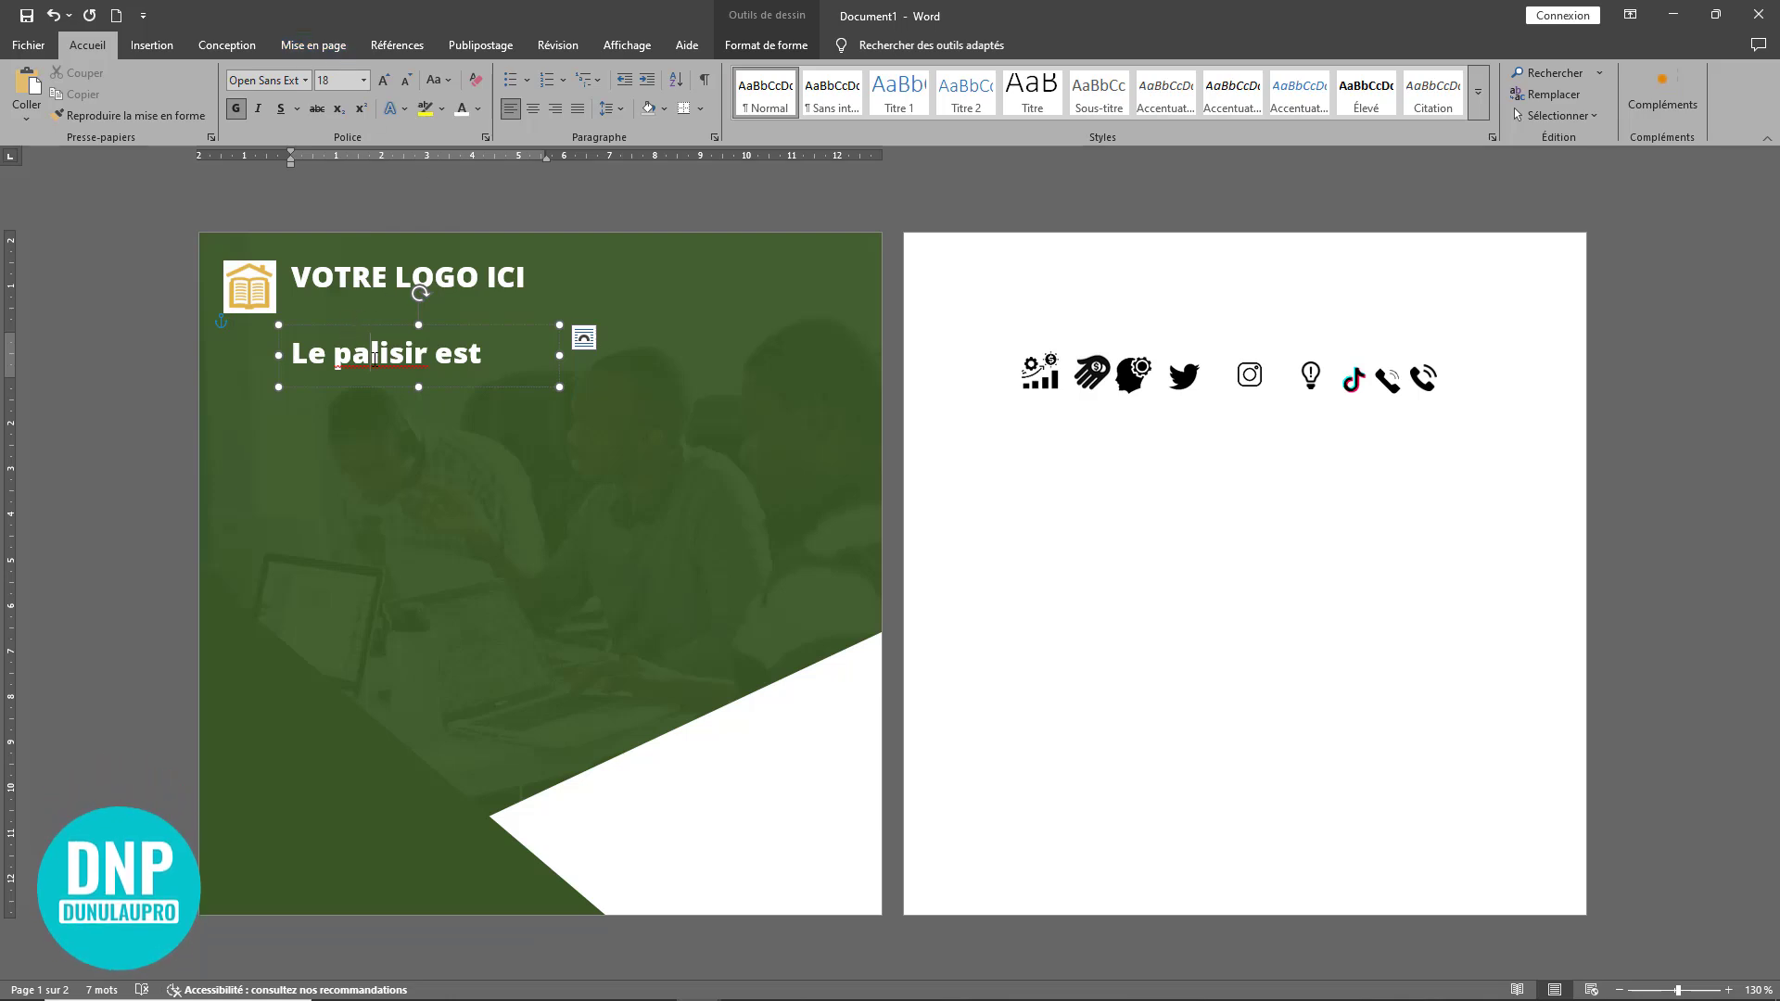
pyautogui.rightClick(375, 359)
pyautogui.click(272, 388)
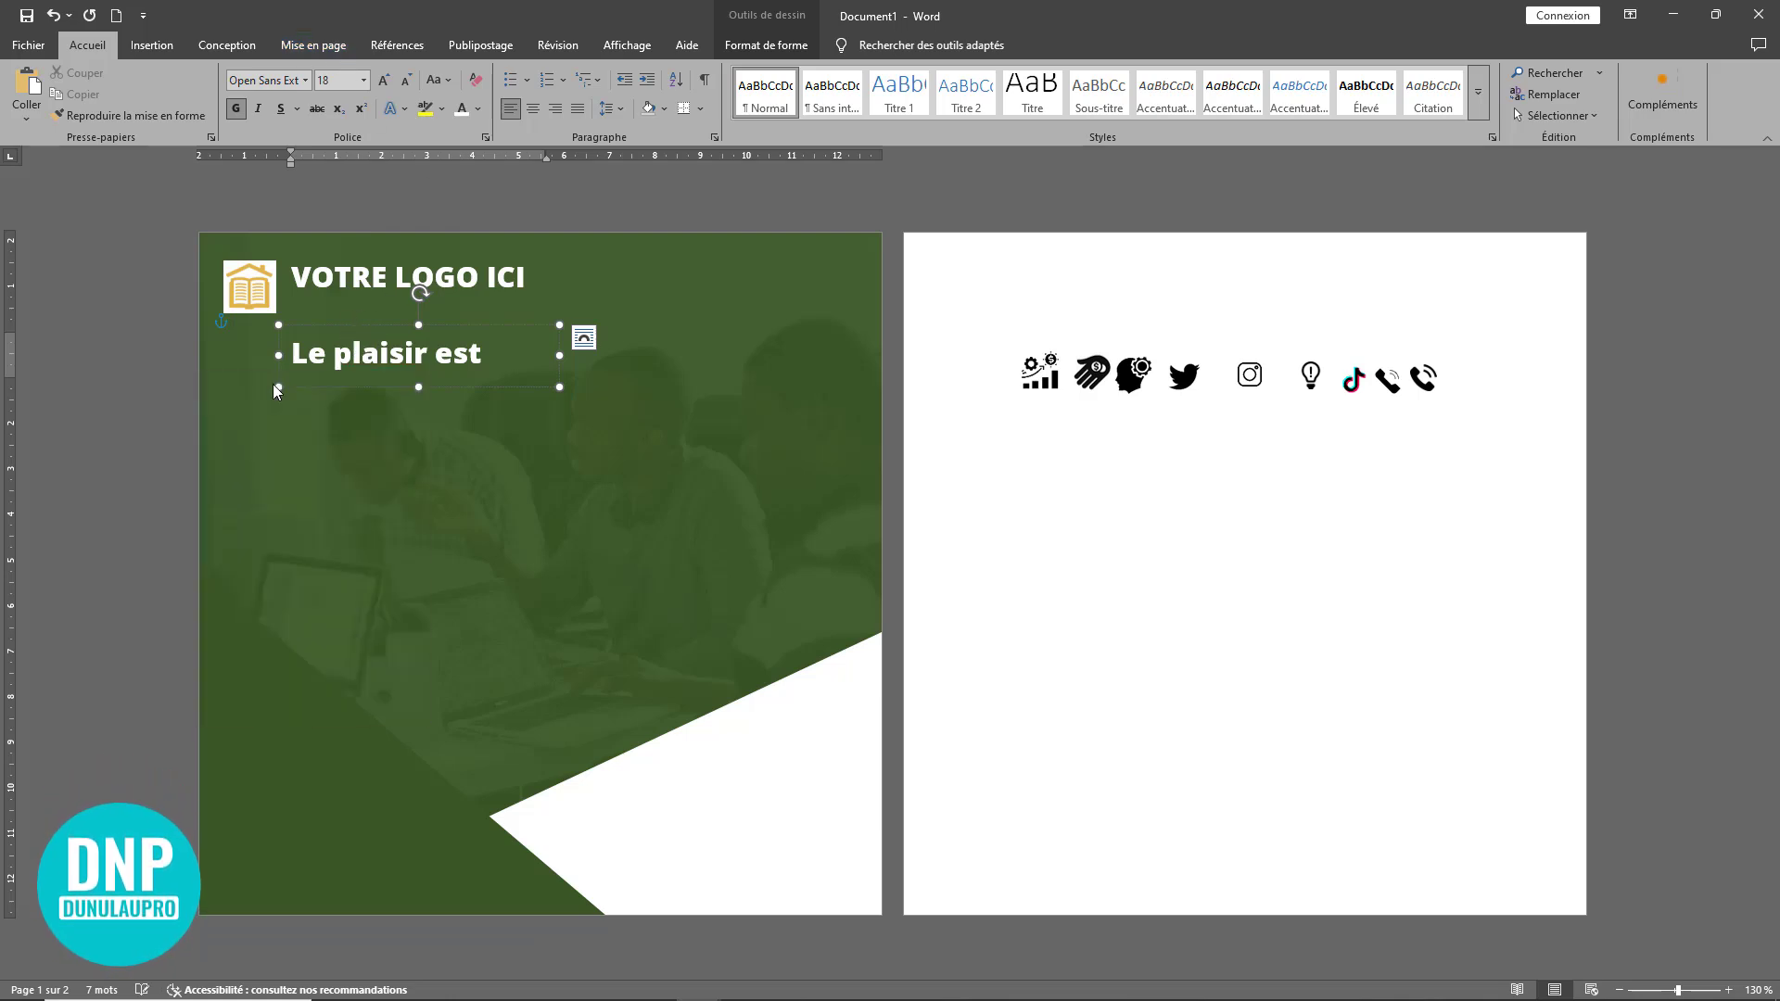
# - Change the "Le plaisir est" slogan's font to Century Gothic
pyautogui.click(501, 329)
pyautogui.click(100, 48)
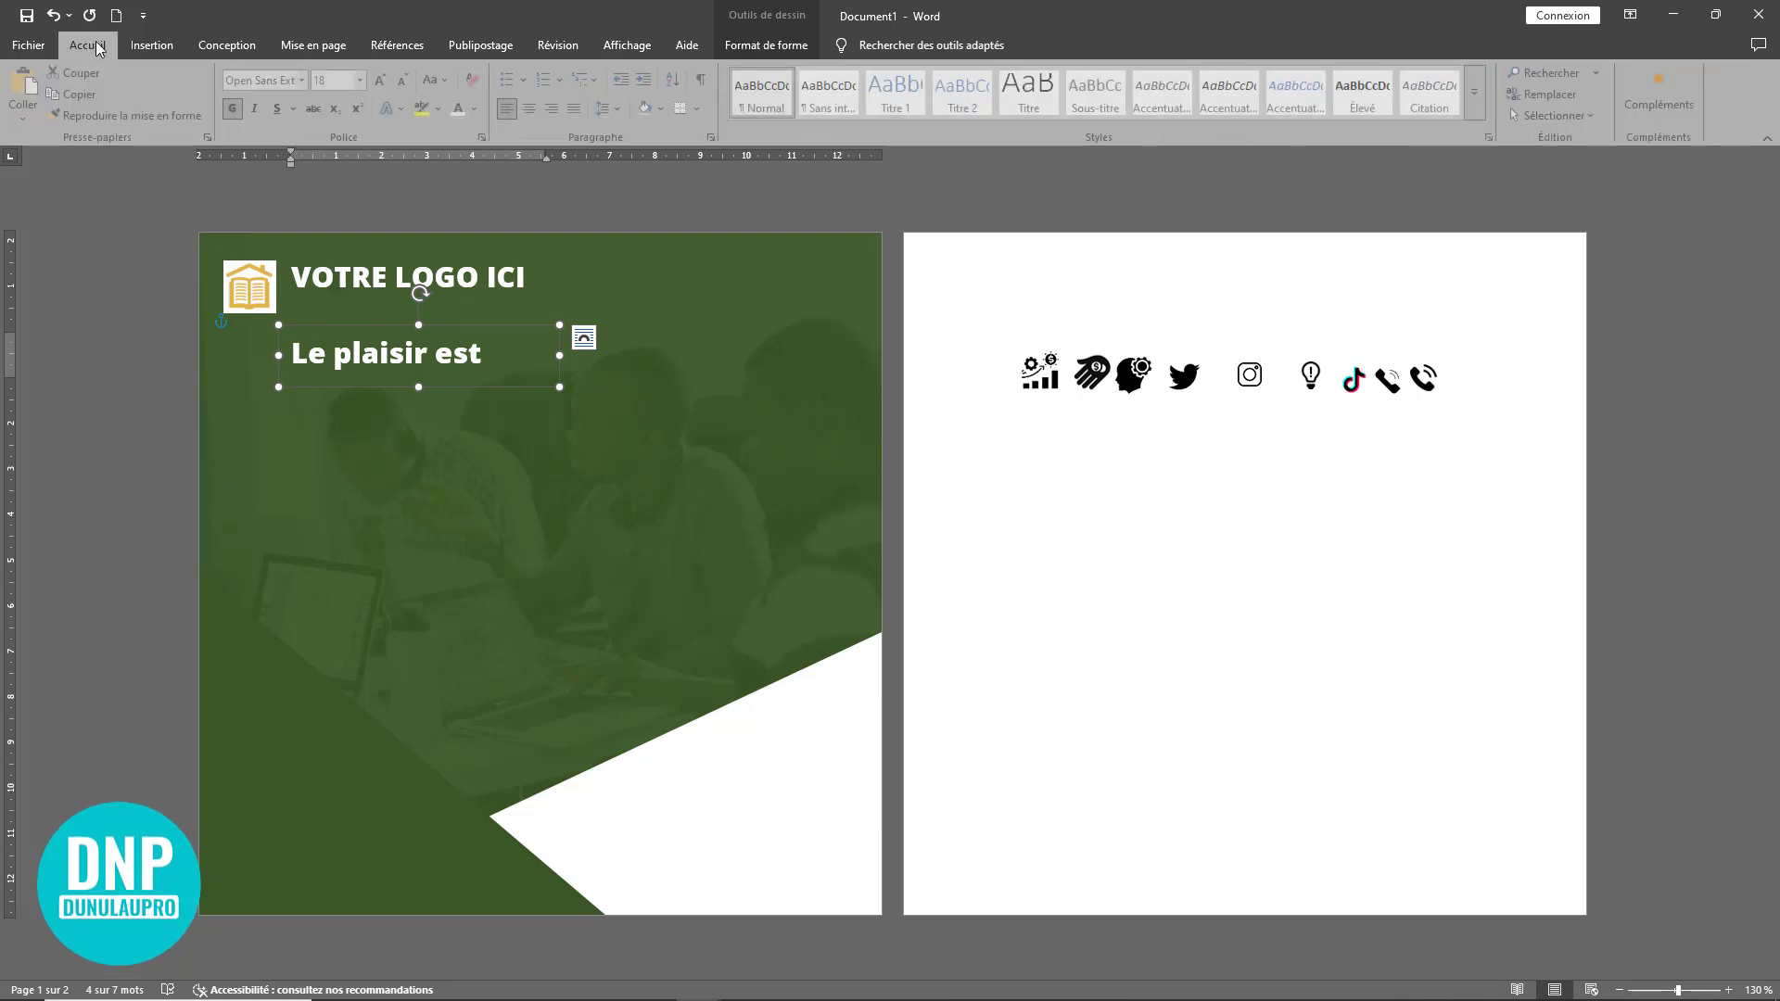
pyautogui.click(301, 80)
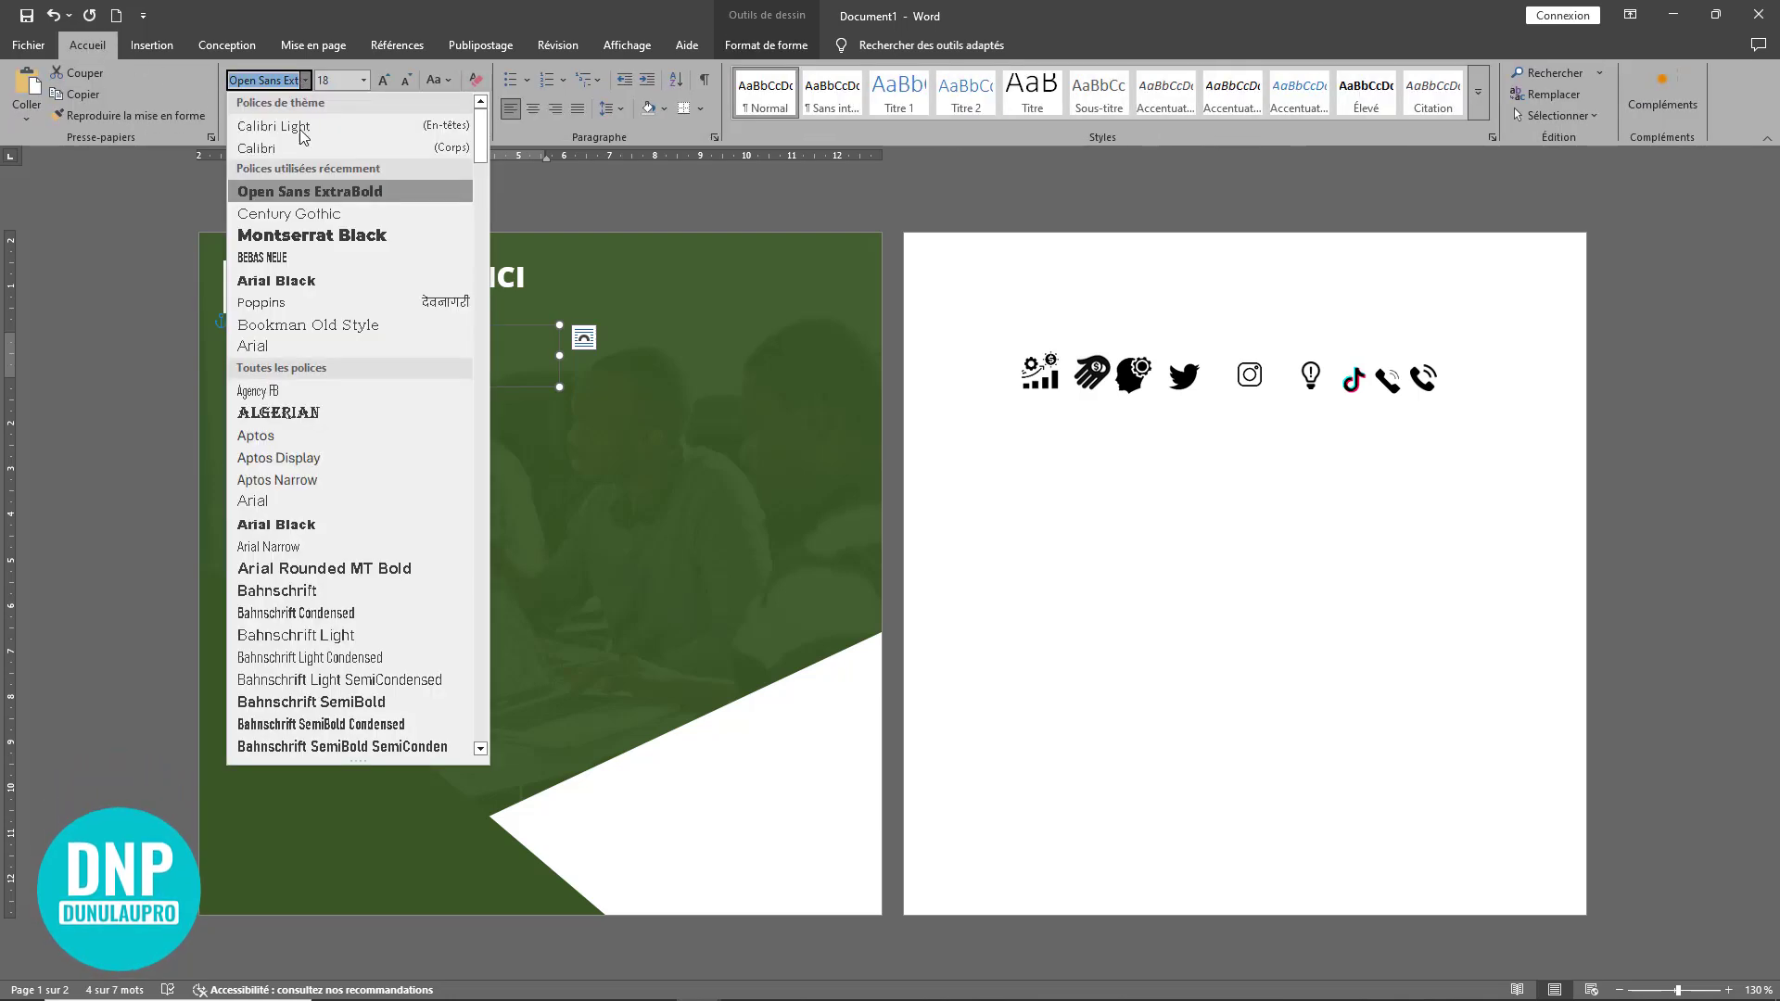
pyautogui.click(293, 214)
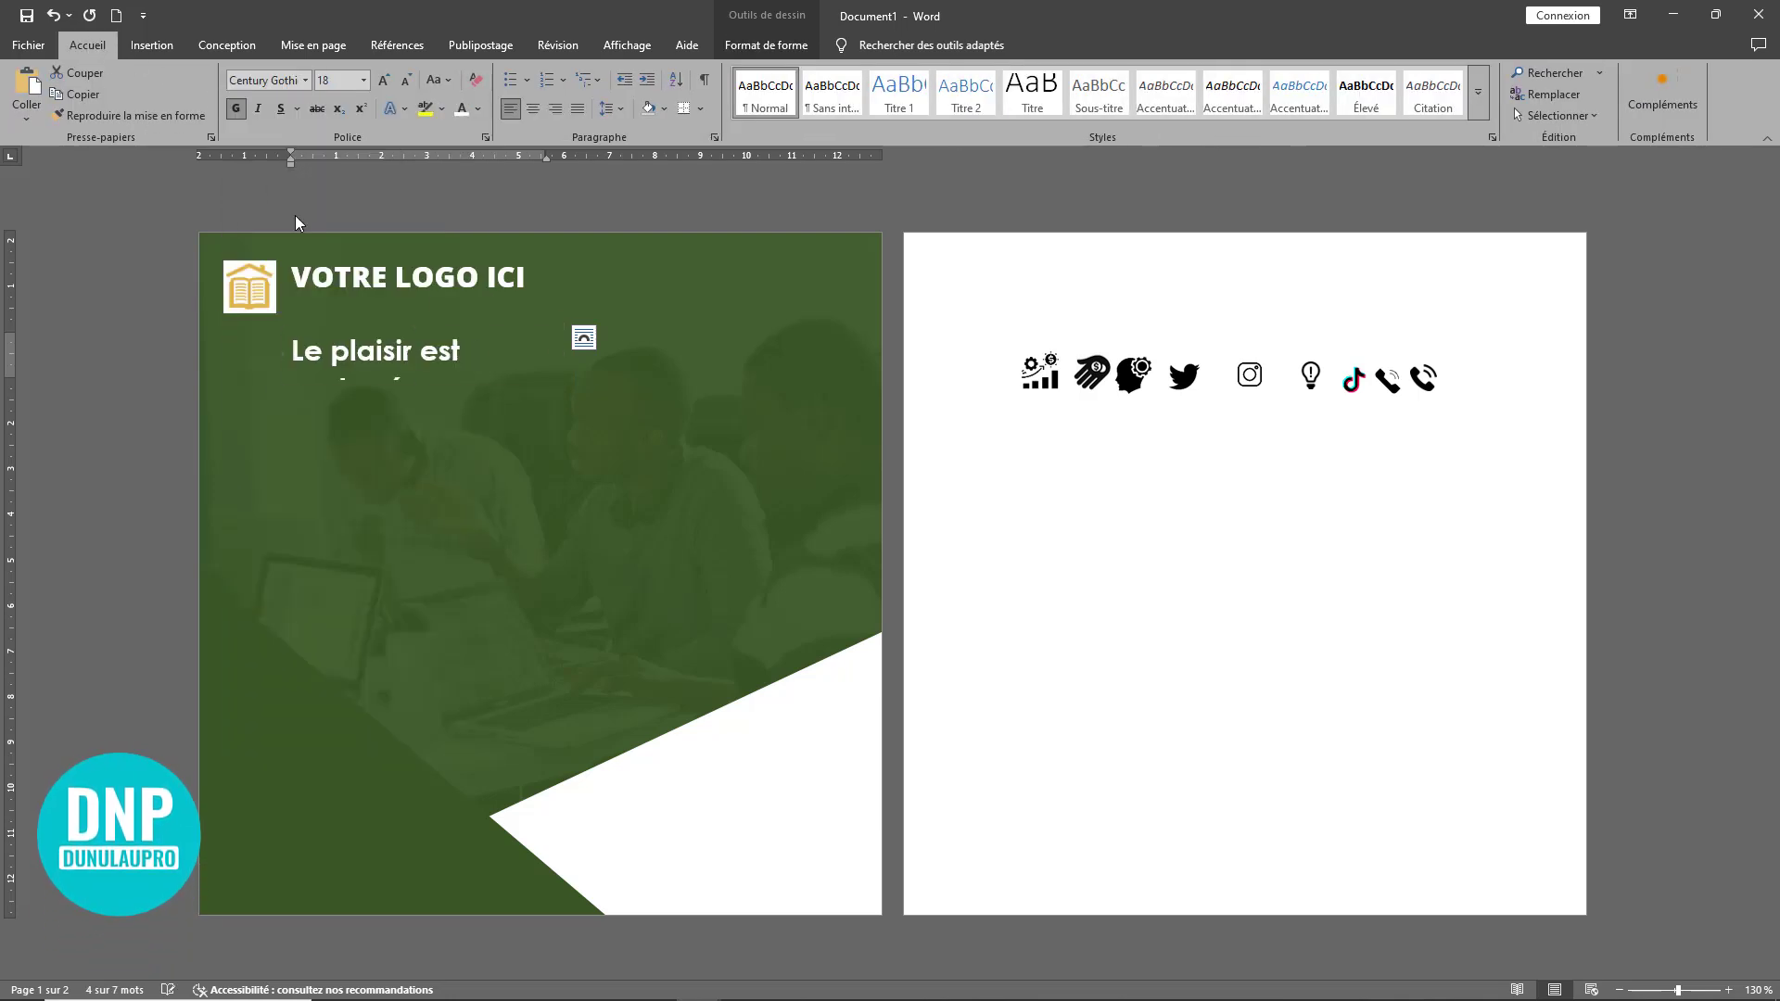
# - Remove the bold formatting from the "Le plaisir est partagé" slogan and reduce its font size to 11
pyautogui.click(236, 109)
pyautogui.click(415, 78)
pyautogui.click(415, 78)
pyautogui.click(414, 78)
pyautogui.click(414, 78)
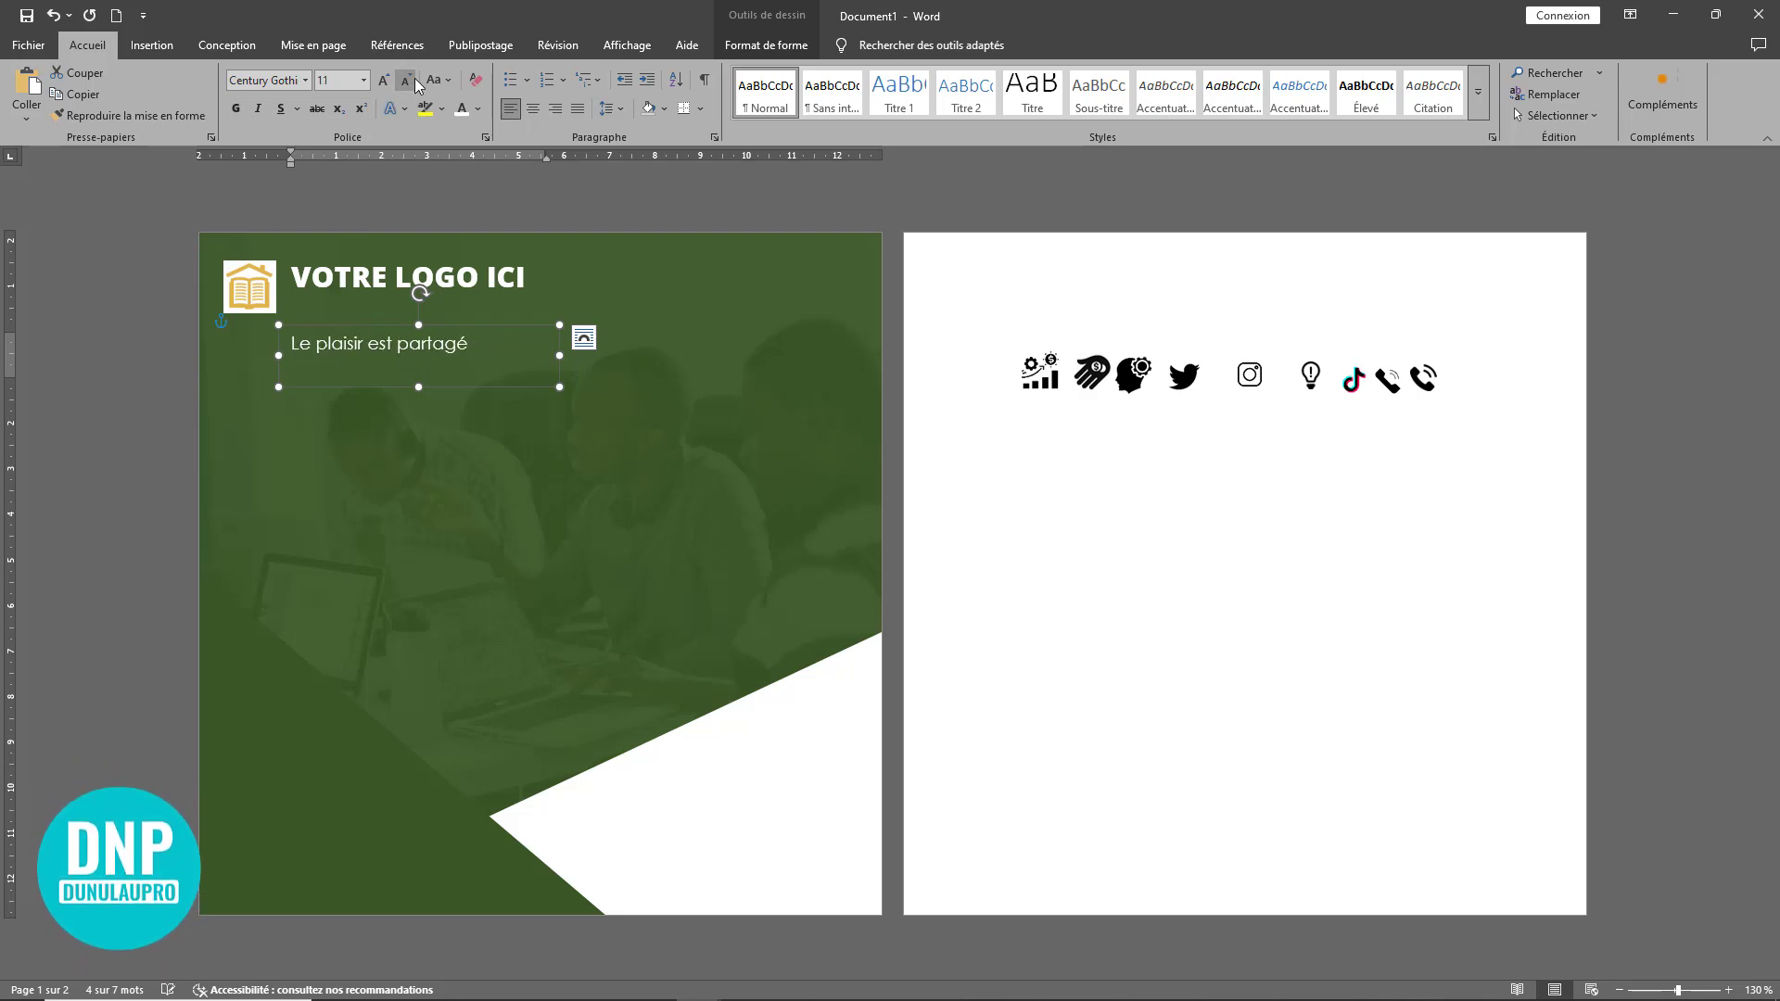
# - Narrow the slogan's text box to fit its text and place it directly beneath VOTRE LOGO ICI
pyautogui.moveTo(419, 387); pyautogui.dragTo(431, 289)
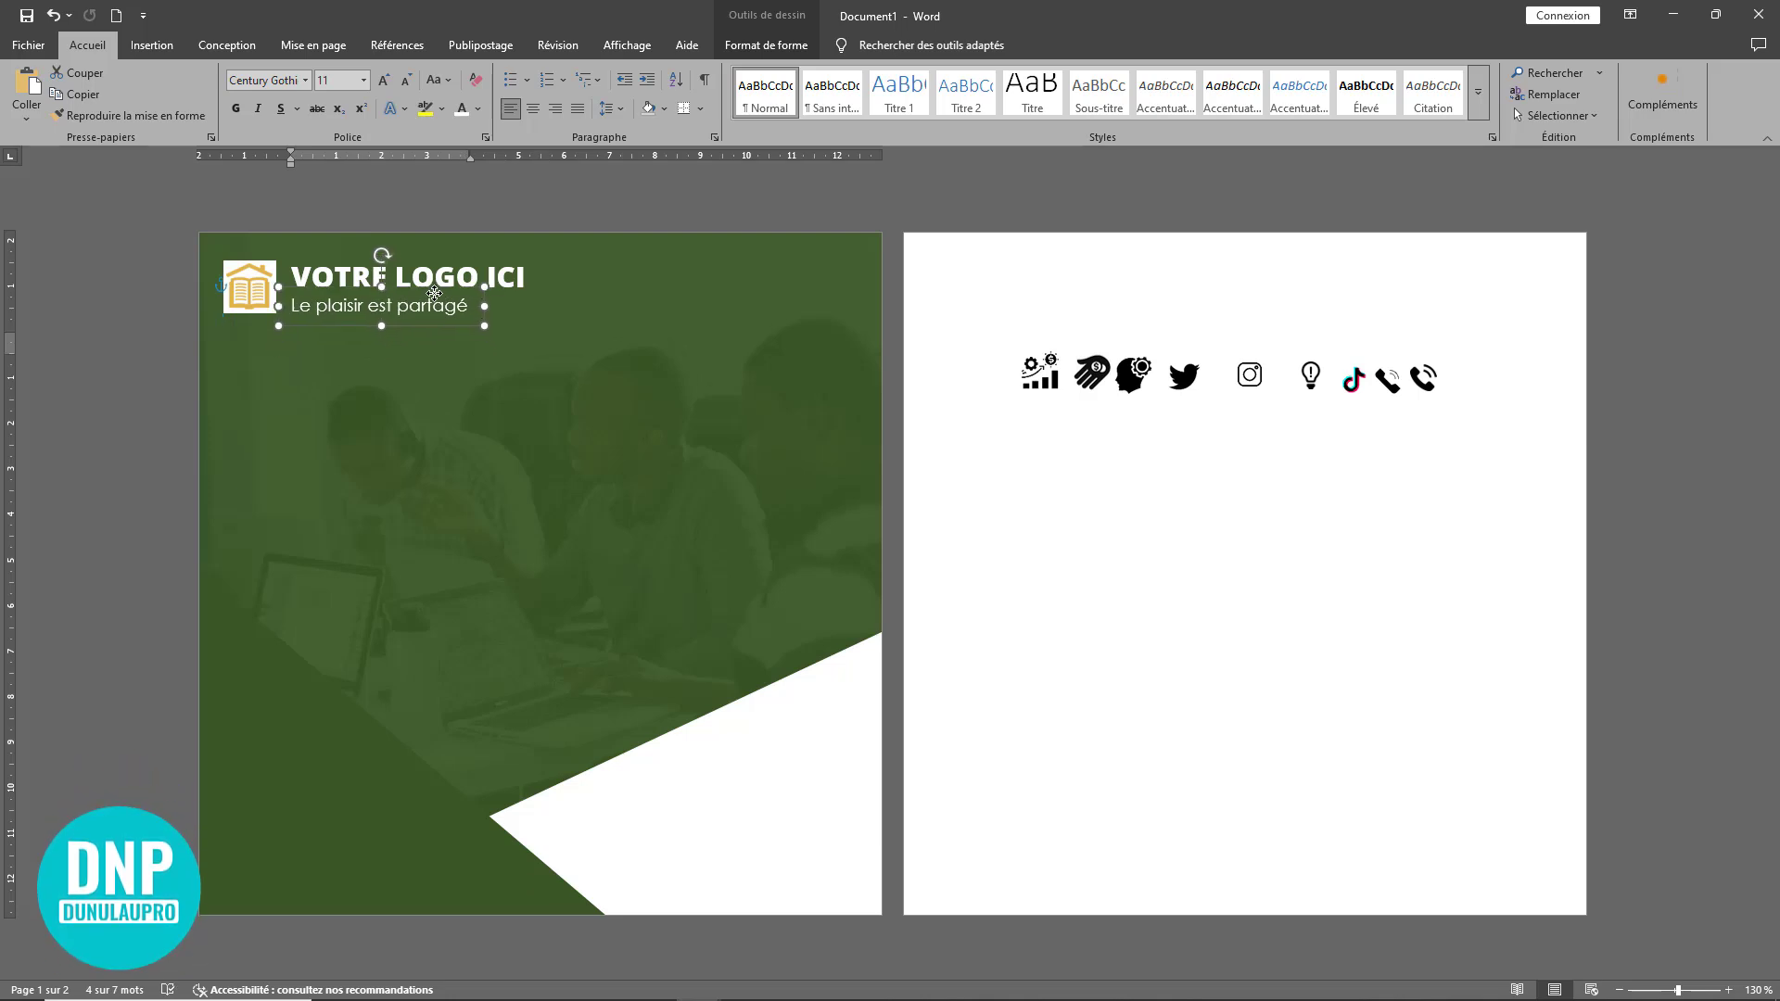
pyautogui.click(510, 401)
pyautogui.click(466, 306)
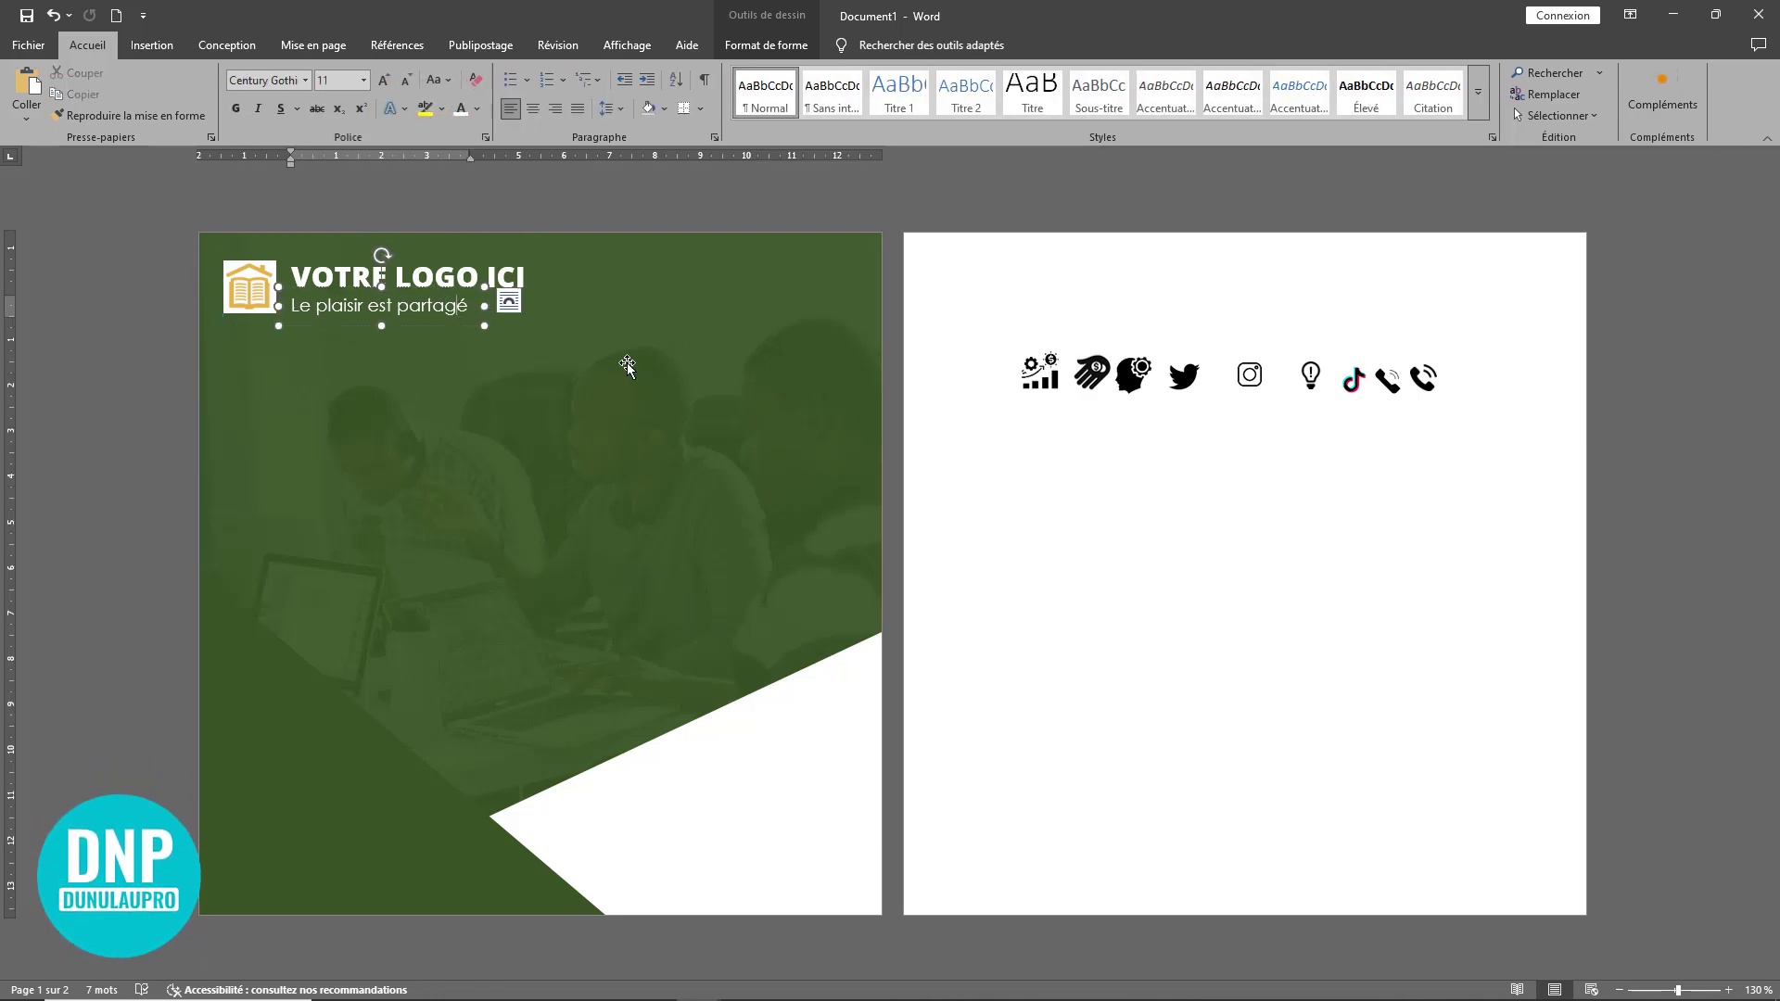
pyautogui.scroll(6, 586, 369)
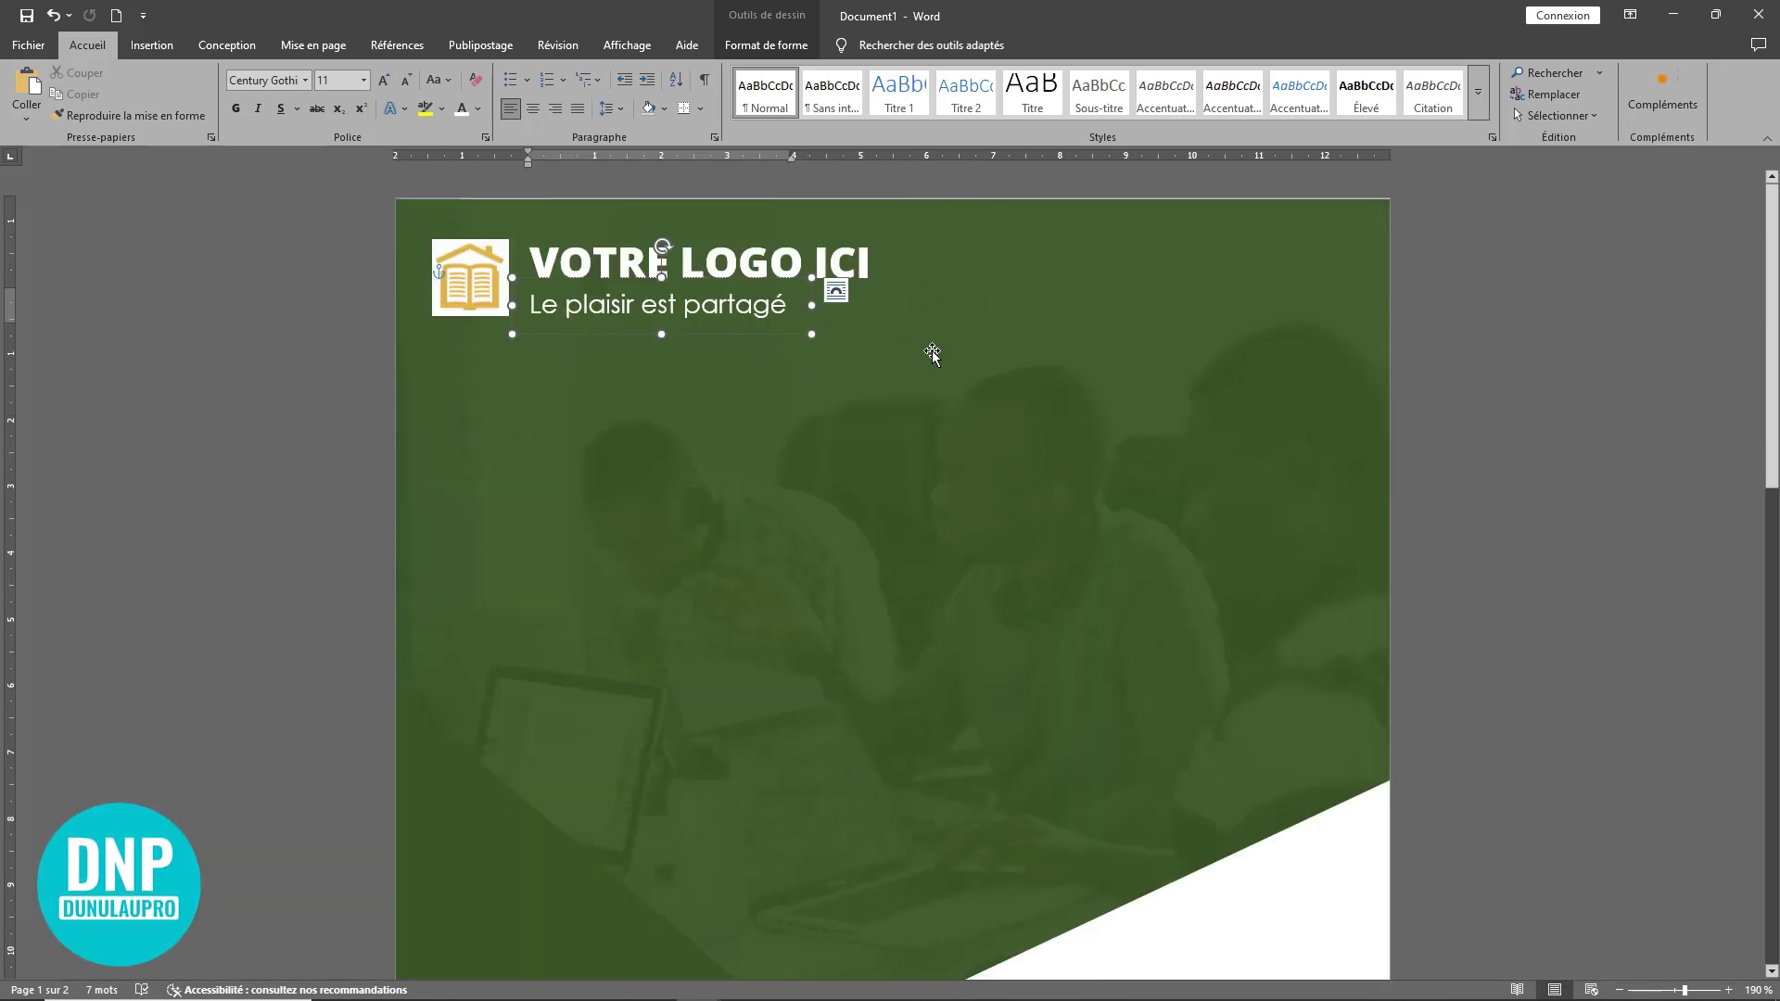
pyautogui.click(970, 302)
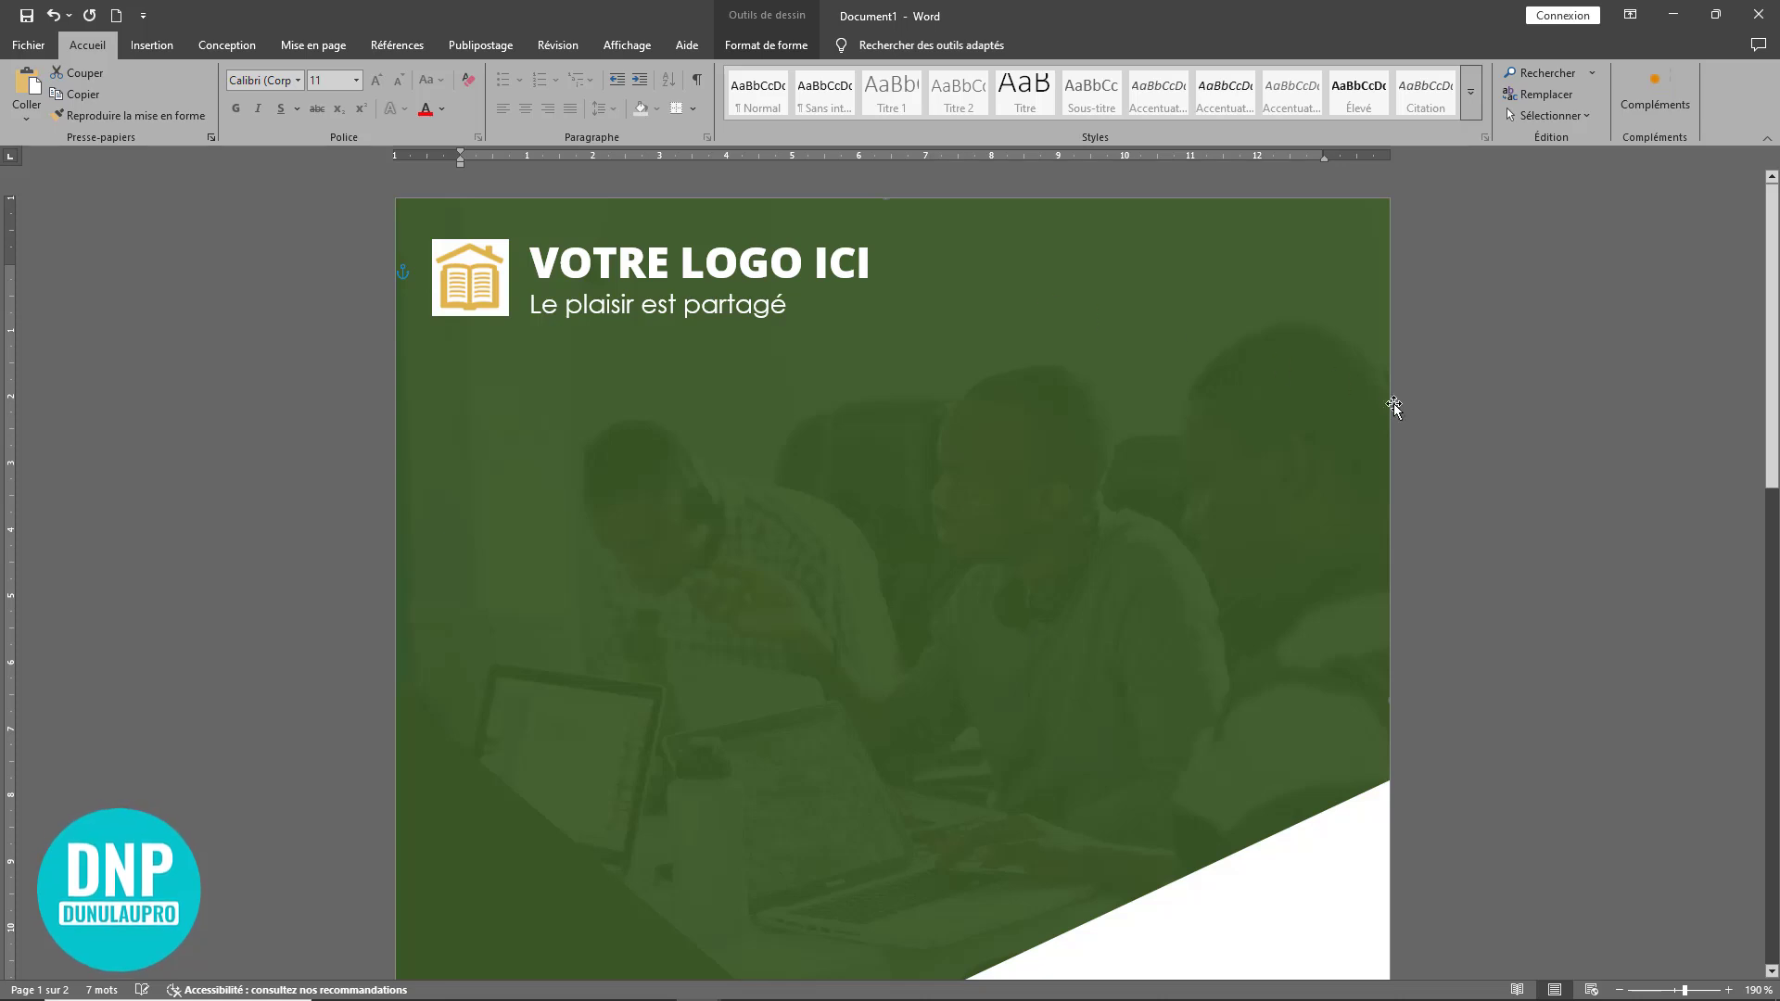
# - Change the font color of the "Le plaisir est partagé" slogan to golden orange
pyautogui.click(741, 311)
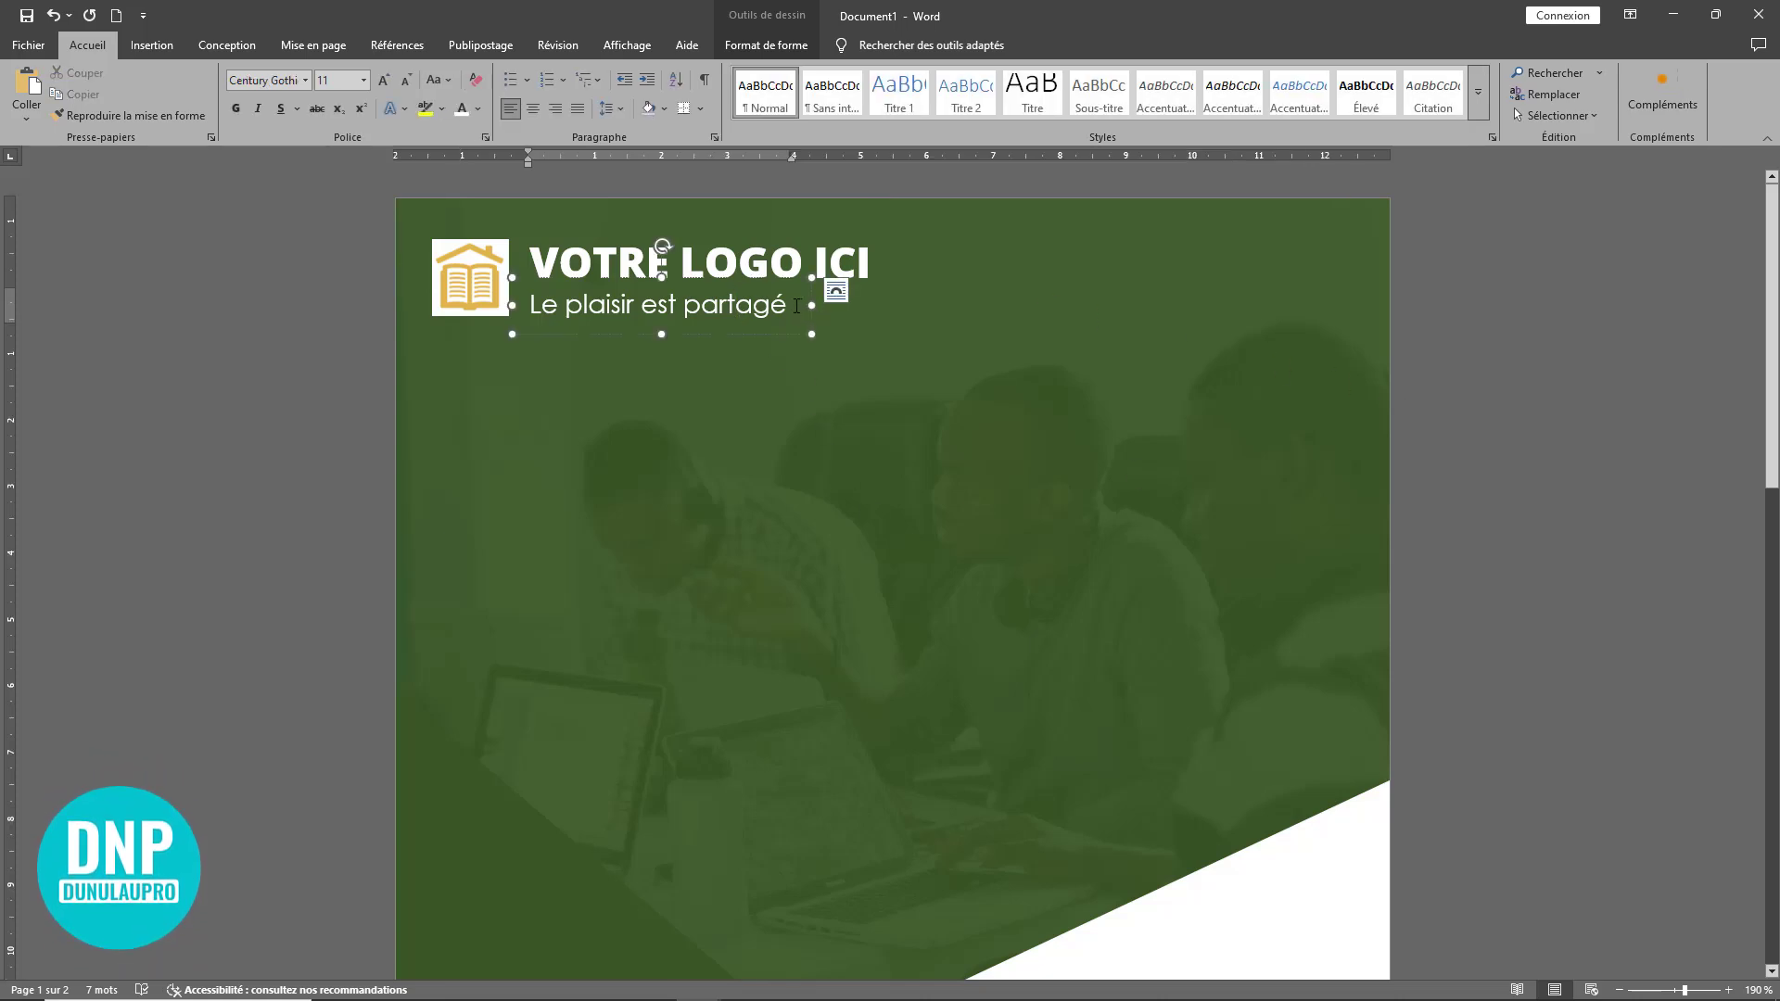
pyautogui.moveTo(798, 307); pyautogui.dragTo(450, 313)
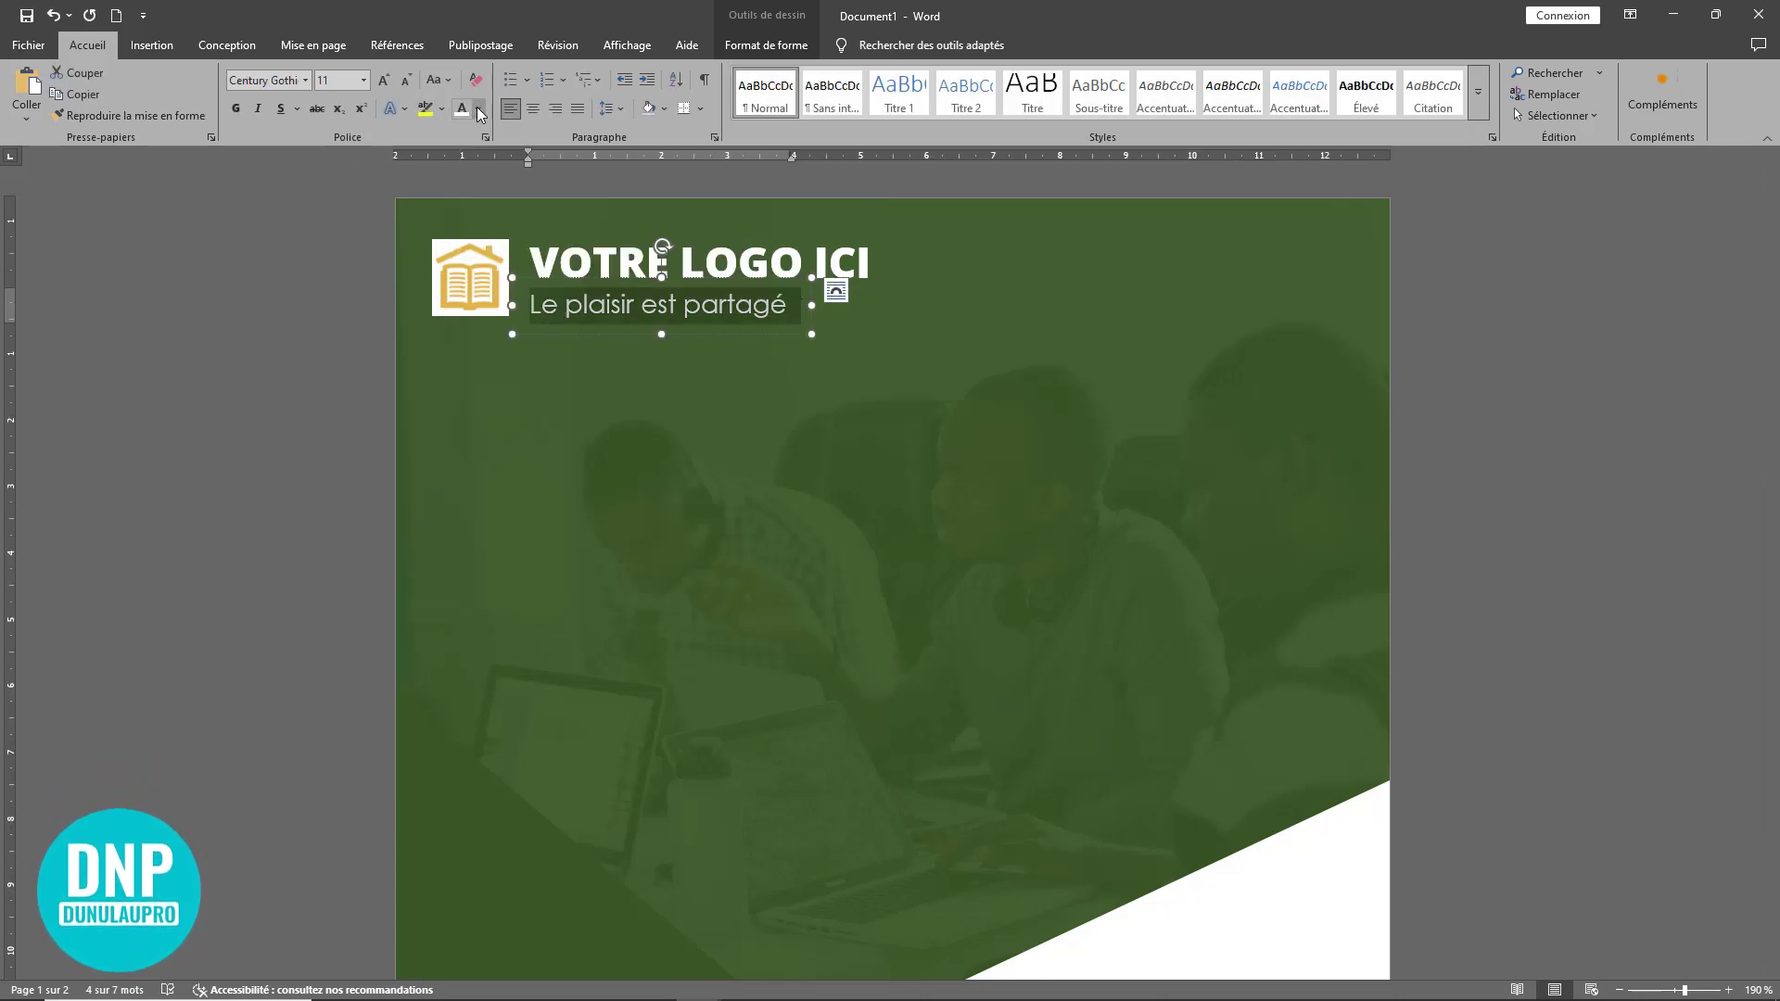
pyautogui.click(476, 108)
pyautogui.click(518, 410)
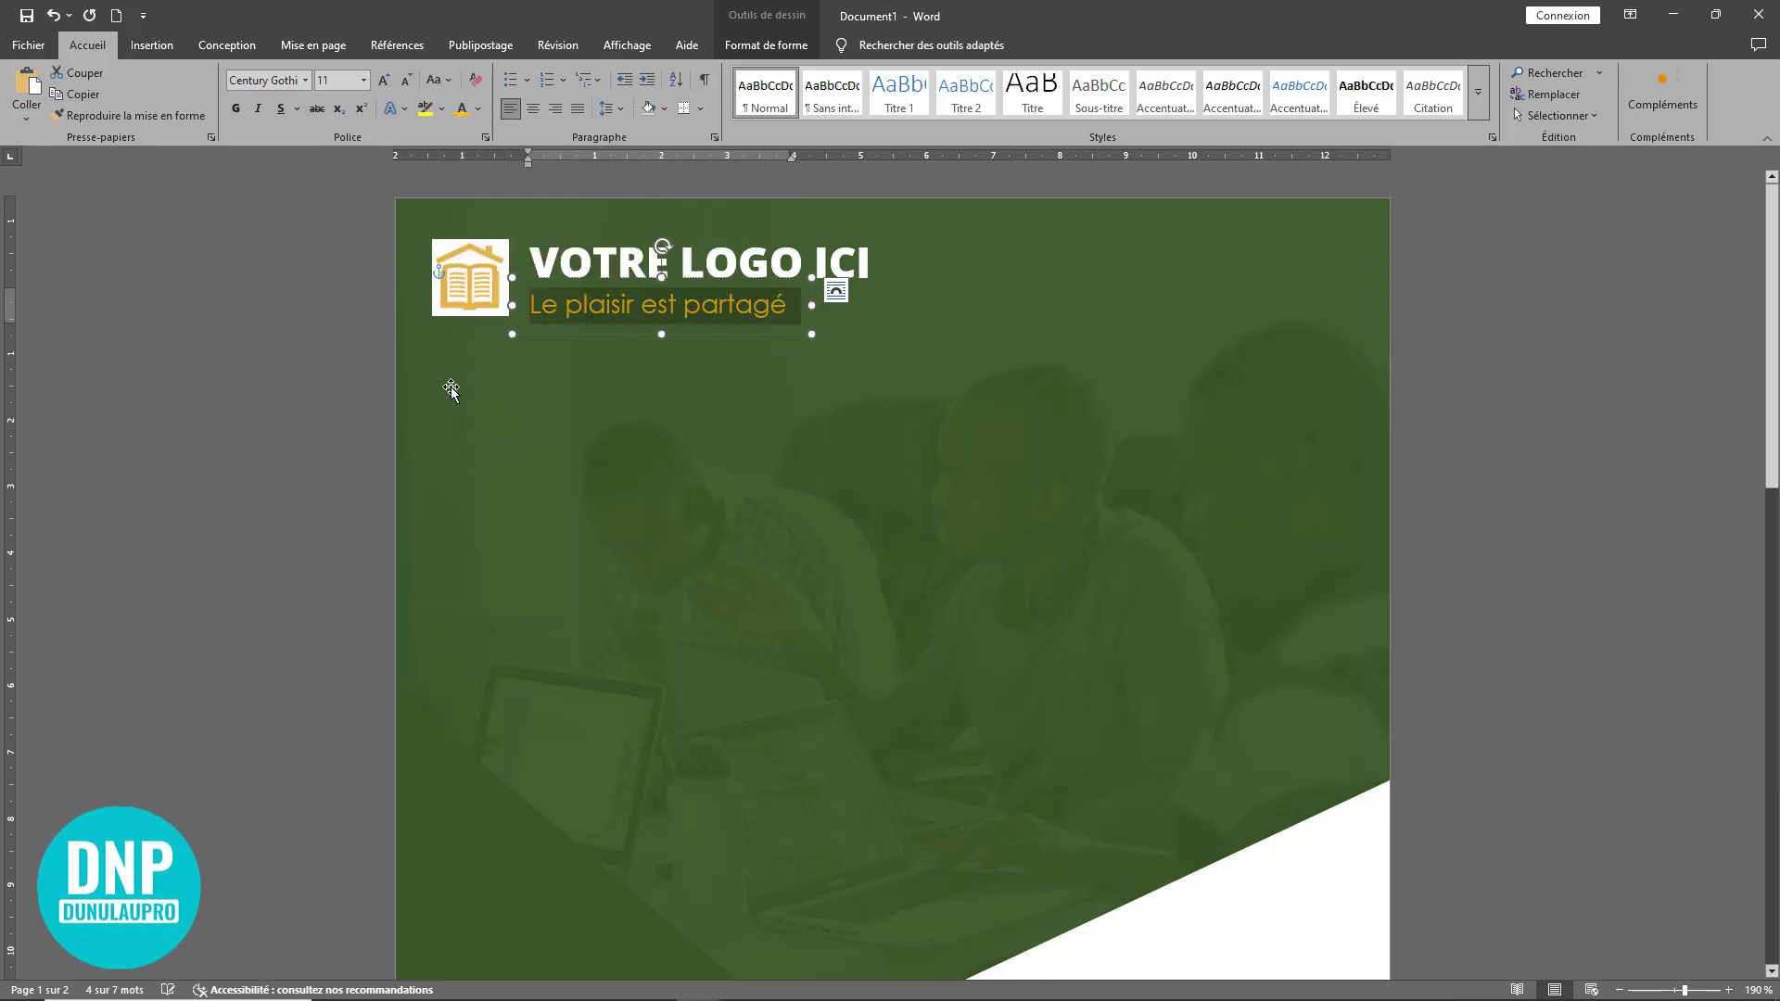
pyautogui.click(718, 380)
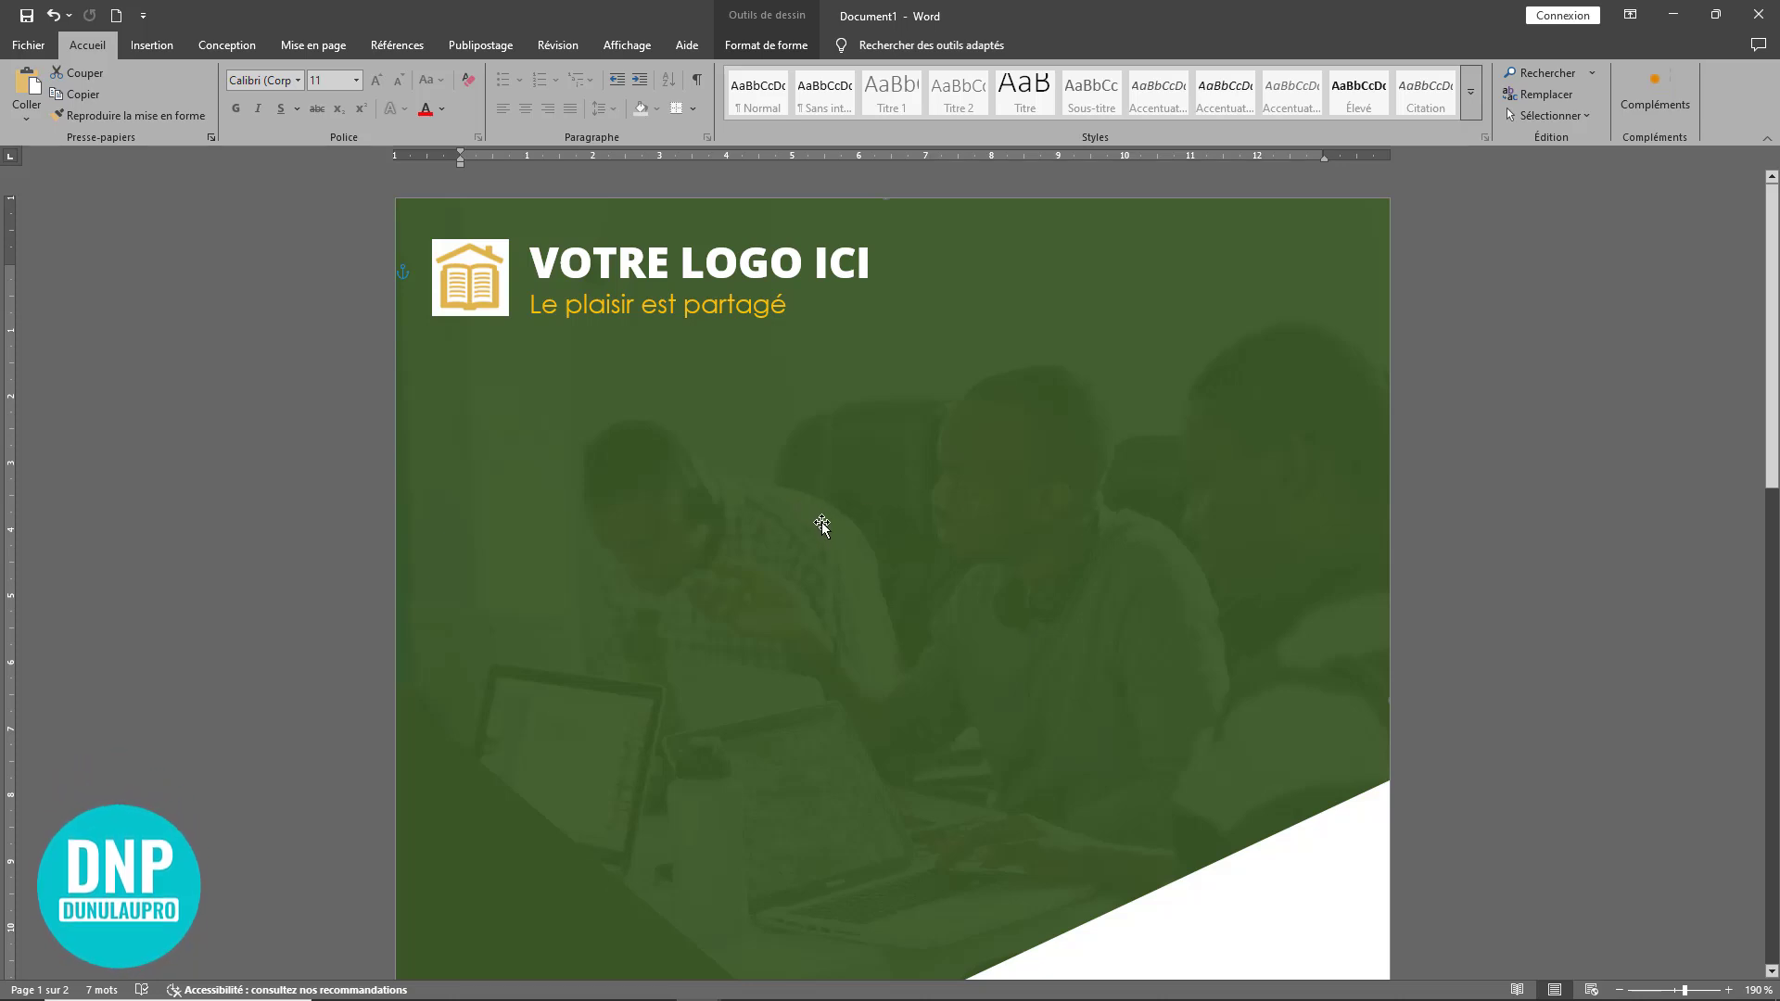
# - Review the design from the logo header down to the corner triangles, along with the icons on the second page
pyautogui.scroll(-5, 960, 486)
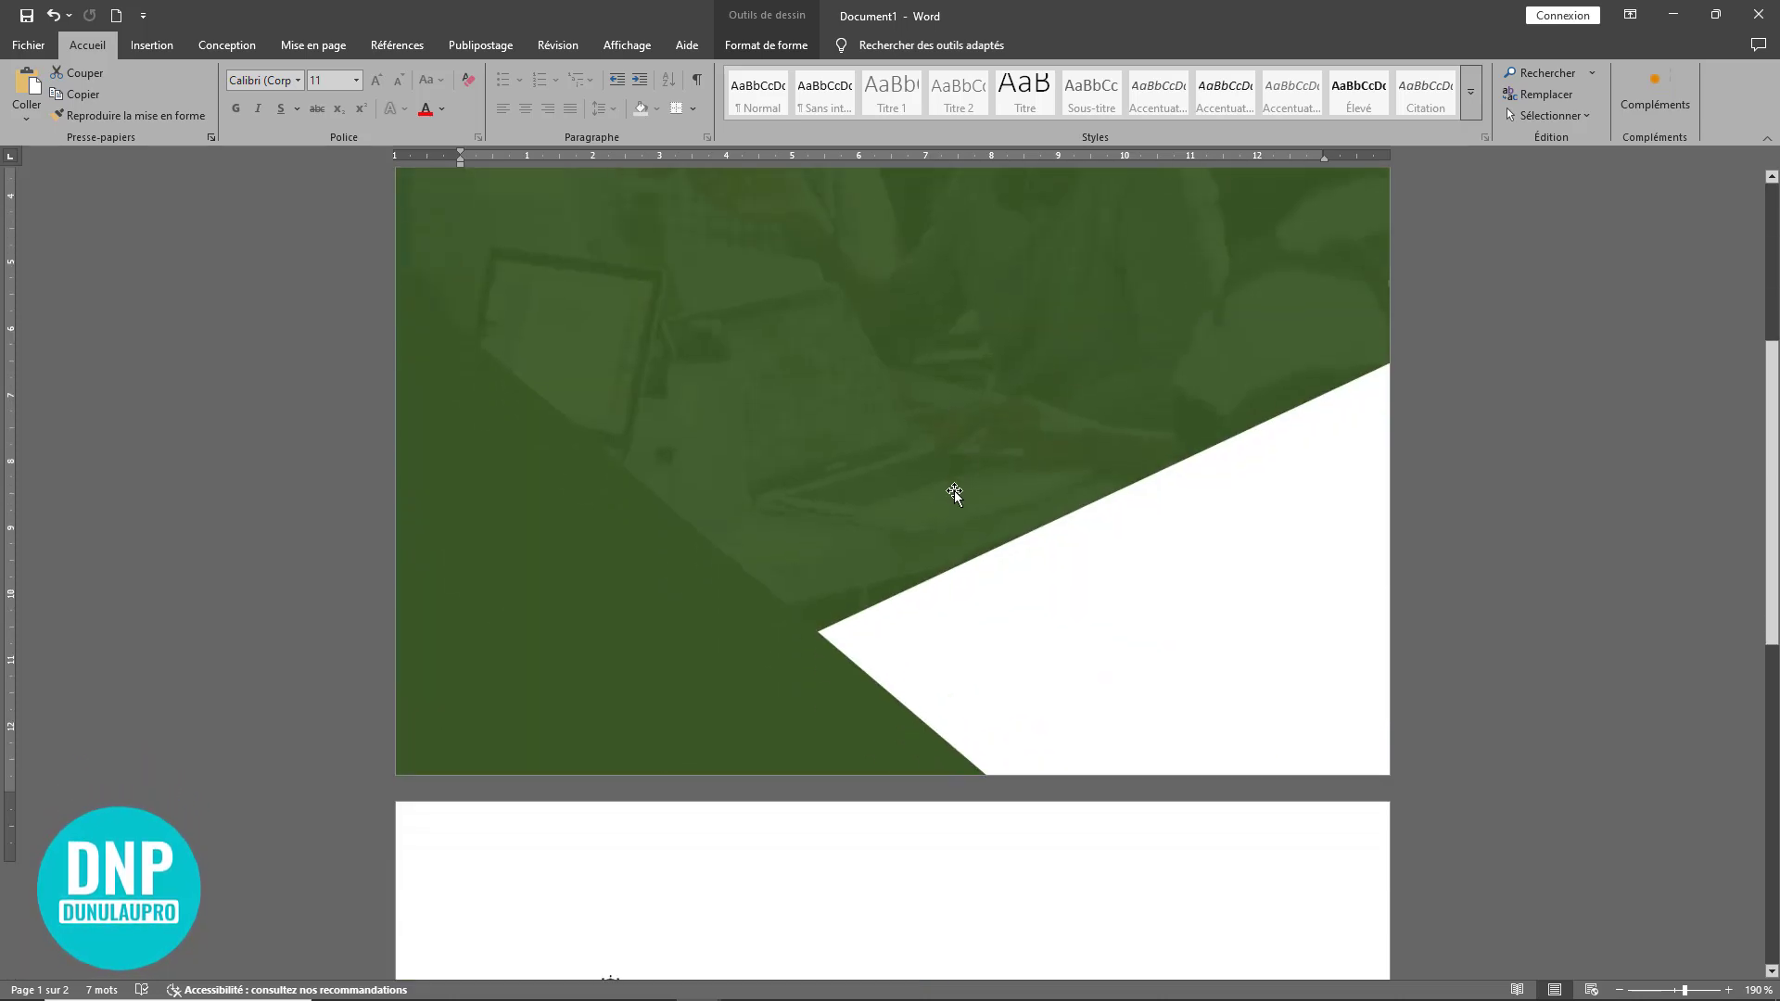
pyautogui.scroll(6, 960, 486)
pyautogui.scroll(-1, 954, 492)
pyautogui.scroll(-5, 954, 491)
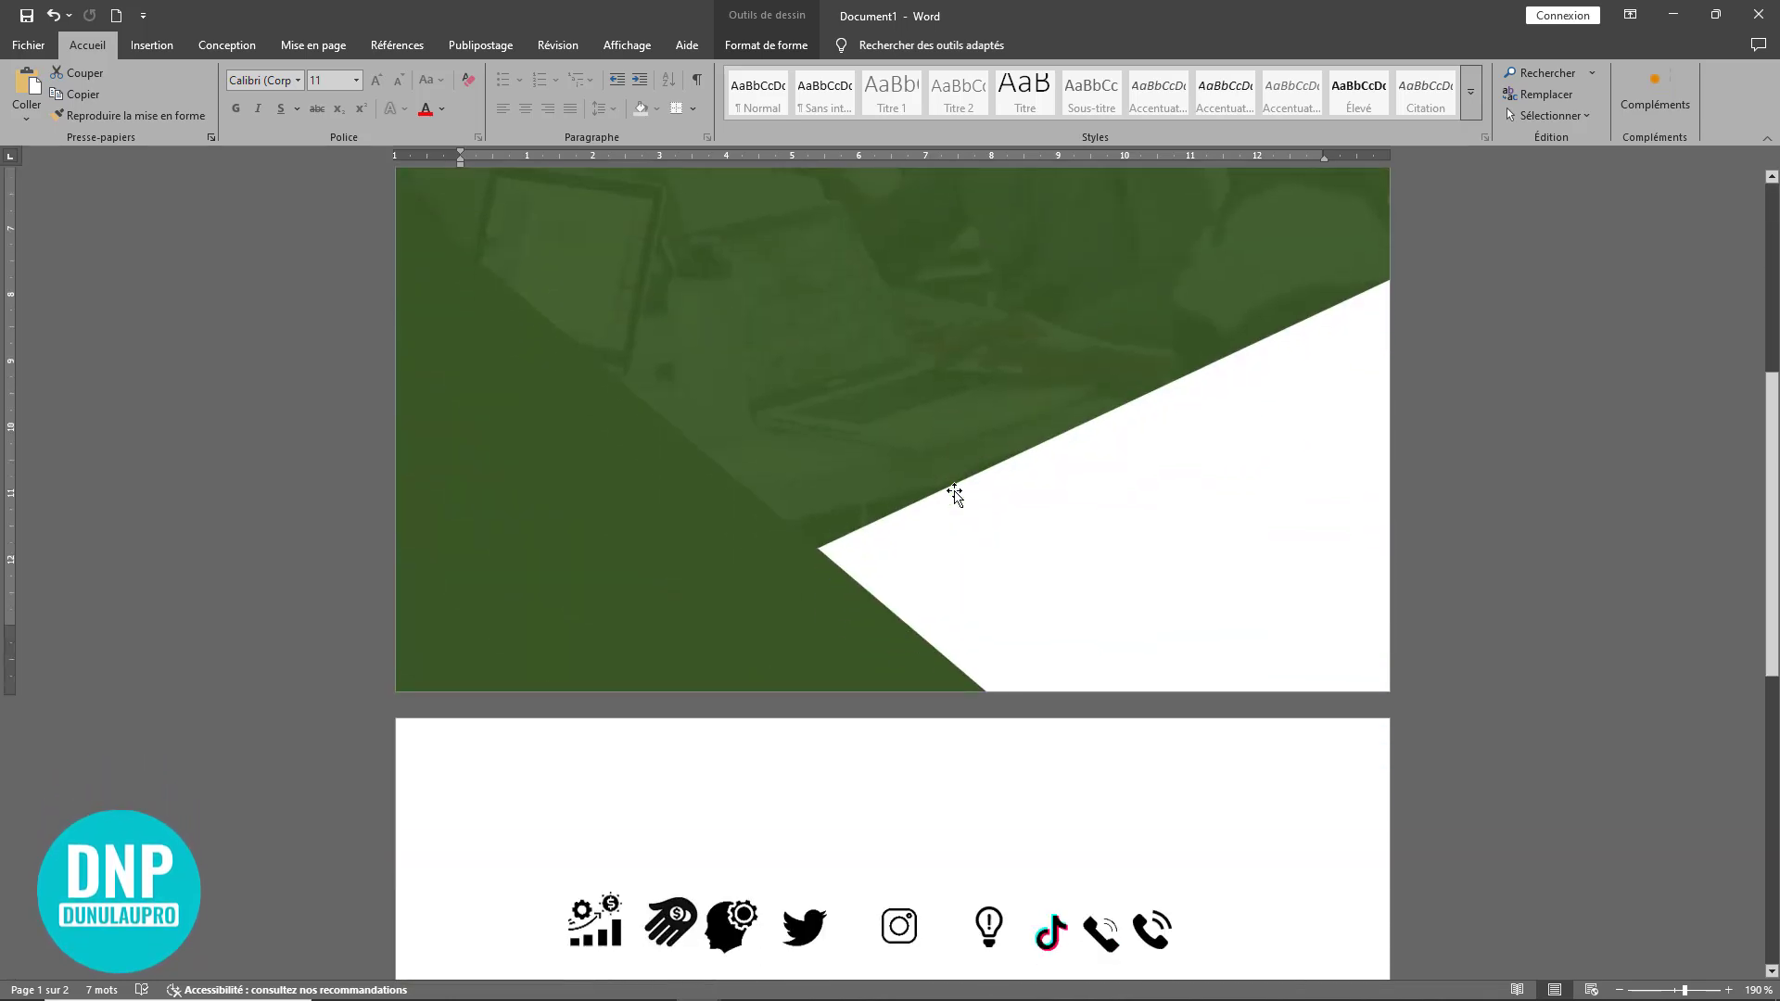
pyautogui.scroll(6, 954, 492)
pyautogui.scroll(-4, 954, 491)
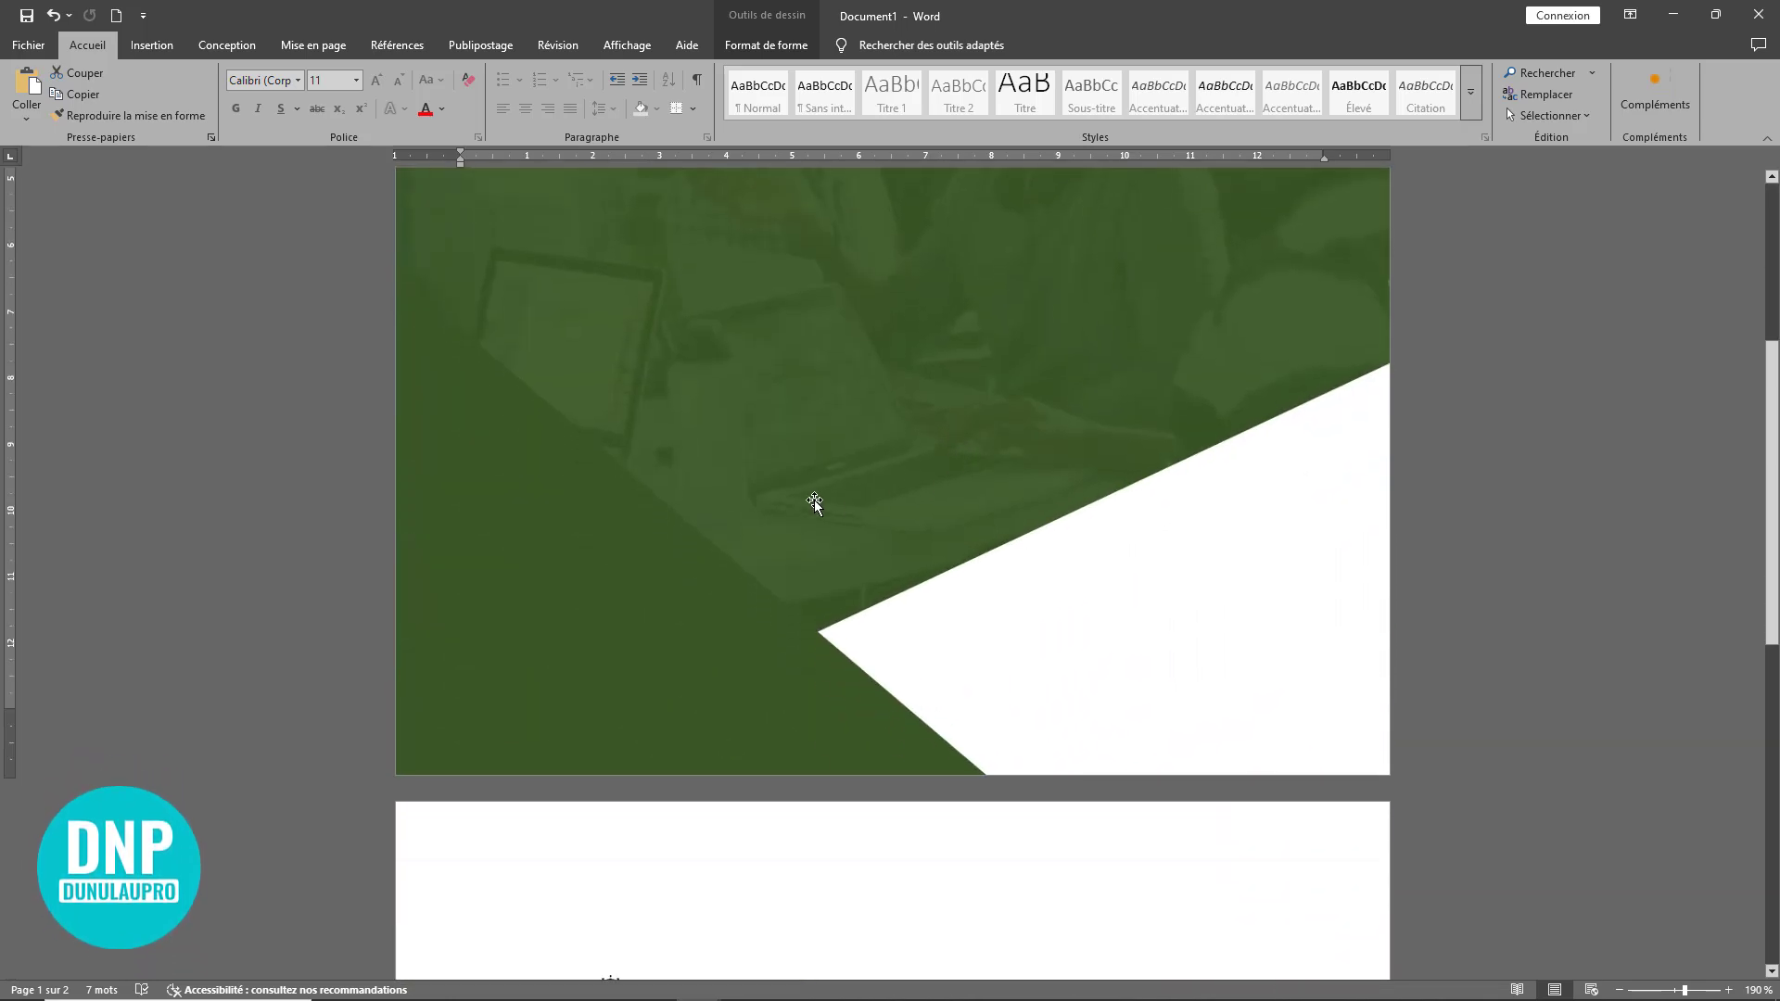
pyautogui.scroll(3, 812, 402)
pyautogui.scroll(2, 871, 447)
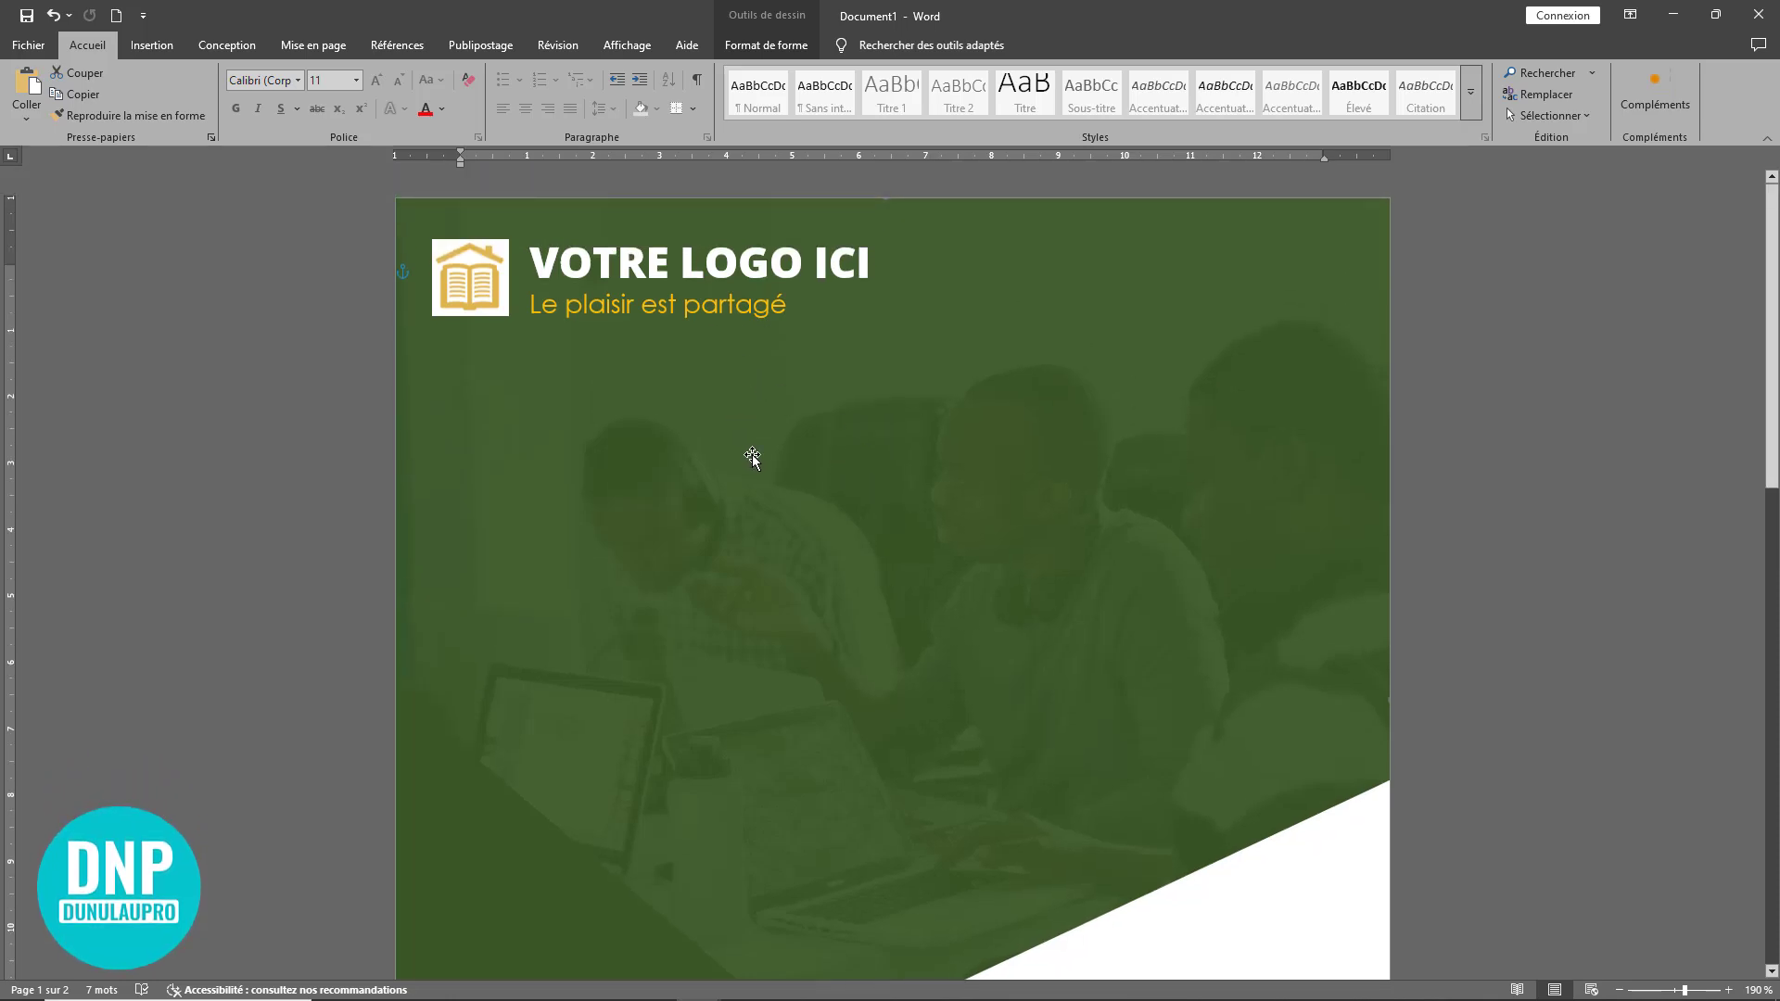
pyautogui.scroll(-3, 932, 505)
pyautogui.scroll(-6, 949, 521)
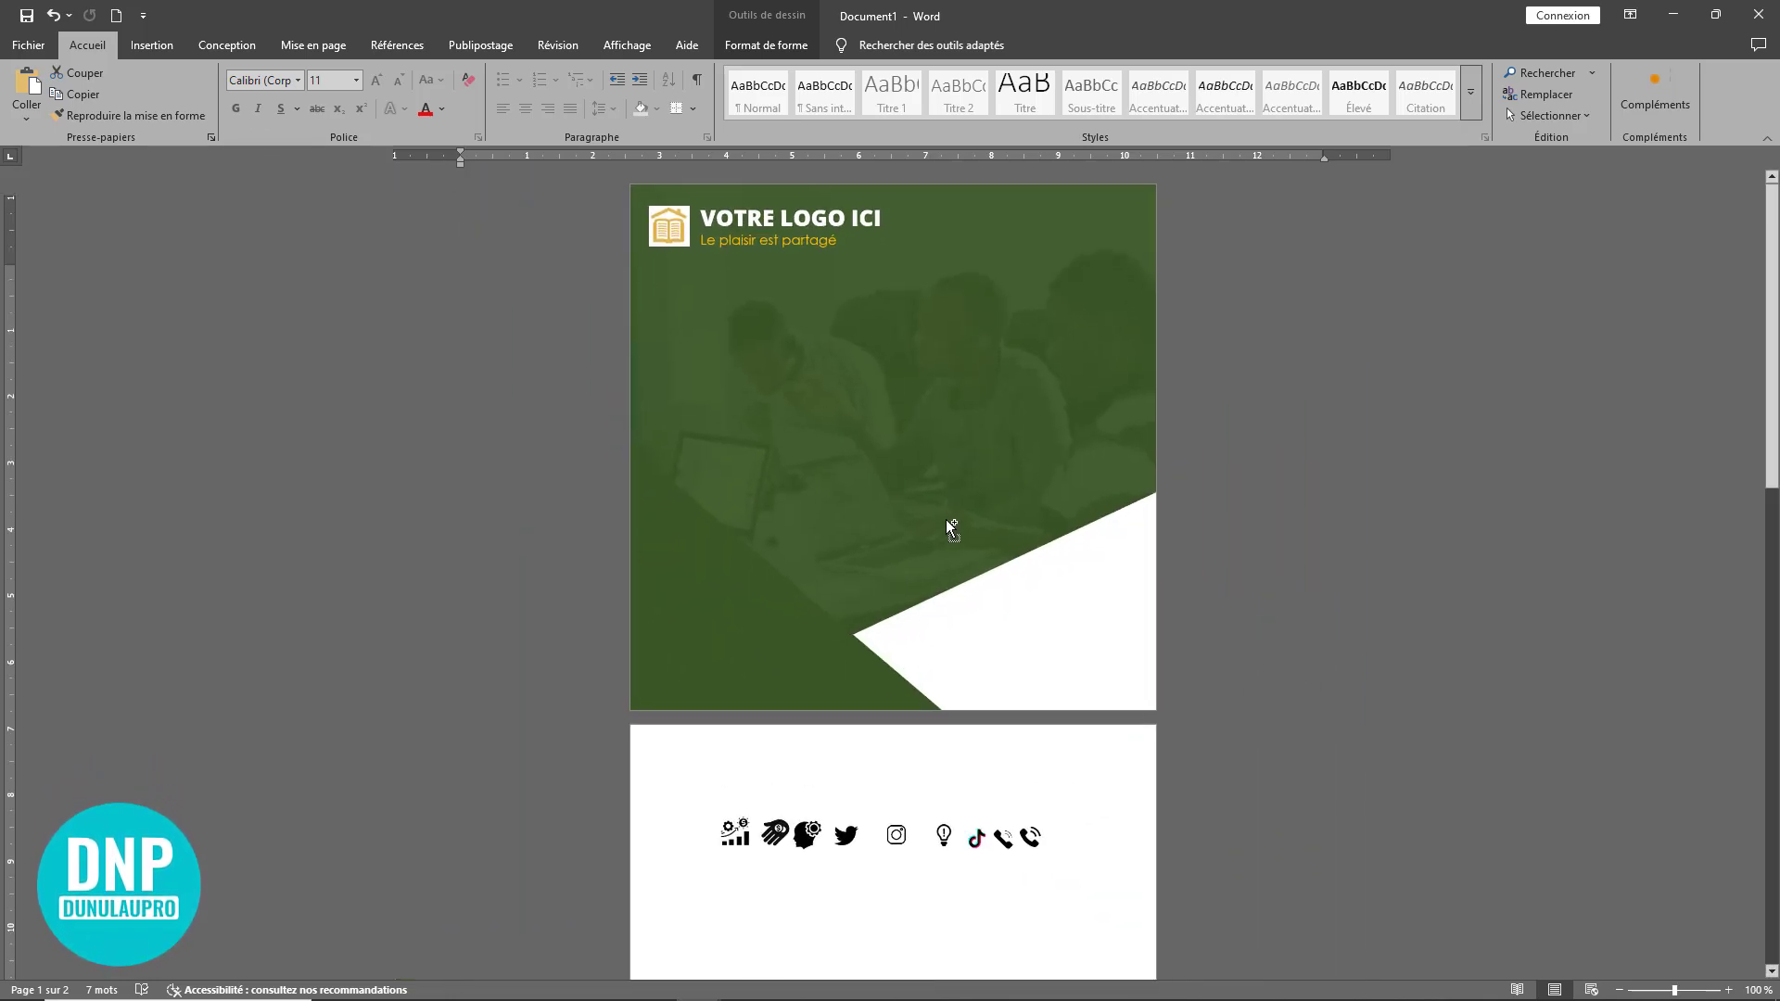
pyautogui.scroll(2, 816, 508)
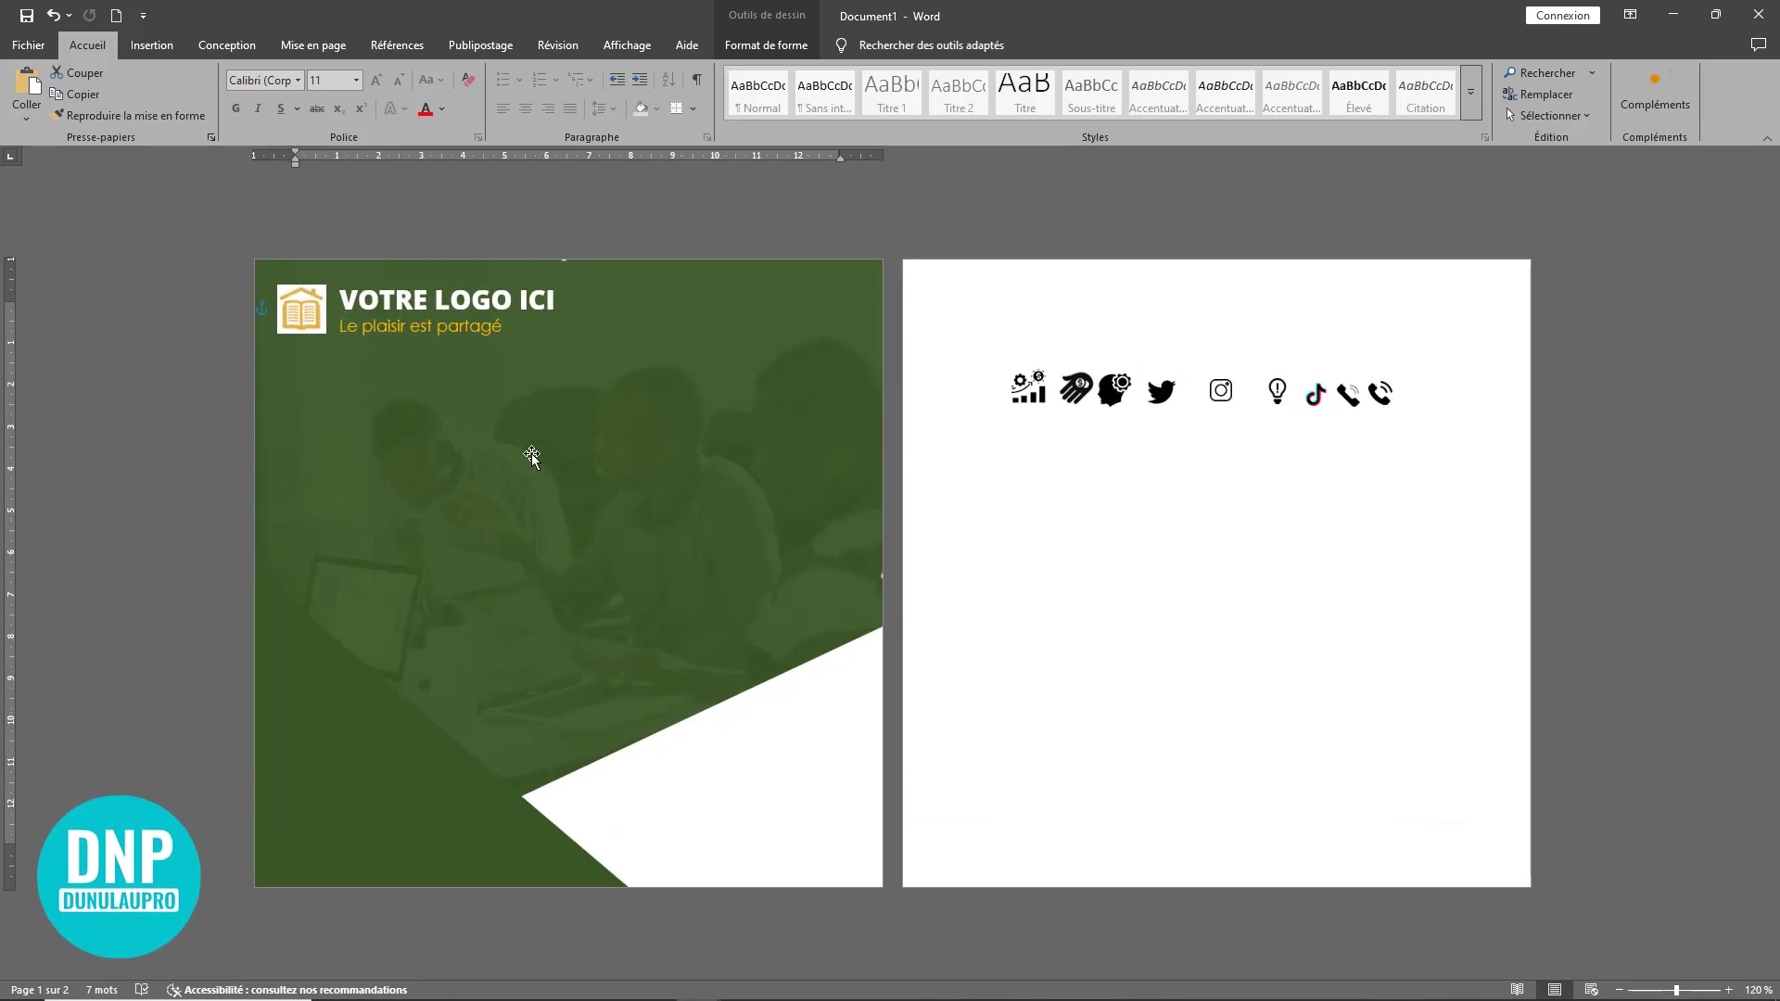
# - Draw a rectangle about 12.77 cm high and 10.89 cm wide below the slogan on the first page
pyautogui.click(142, 39)
pyautogui.click(259, 117)
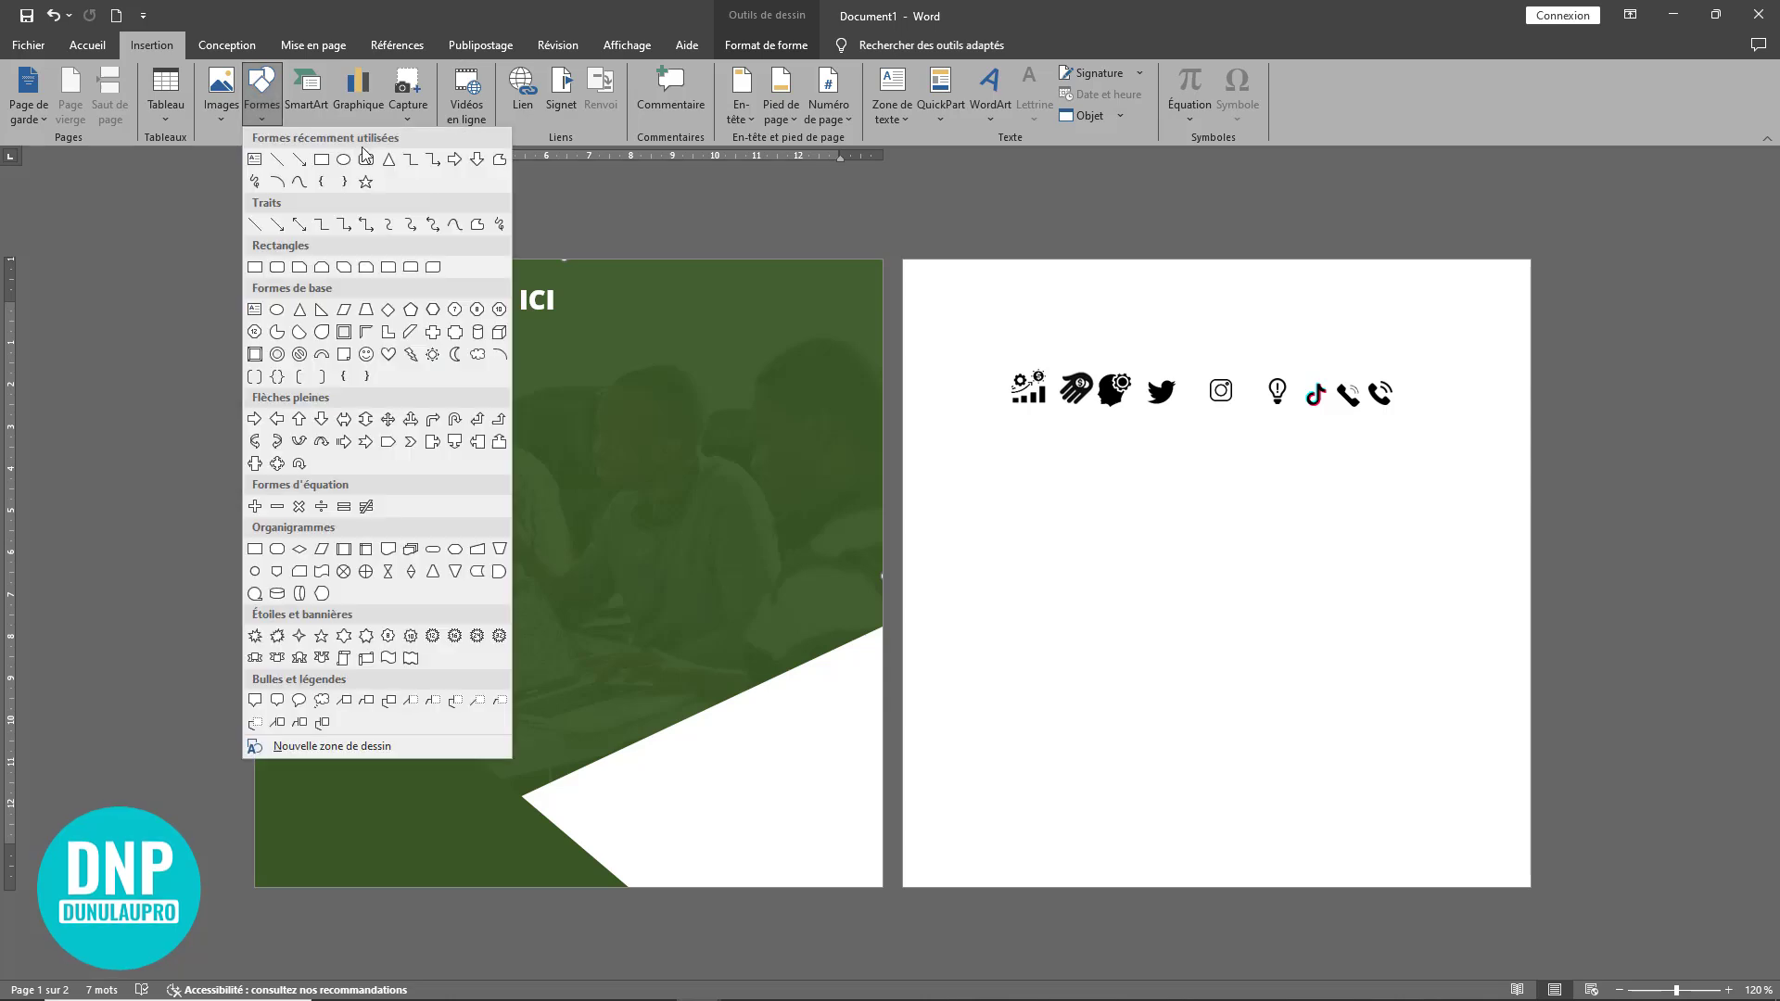
pyautogui.click(322, 159)
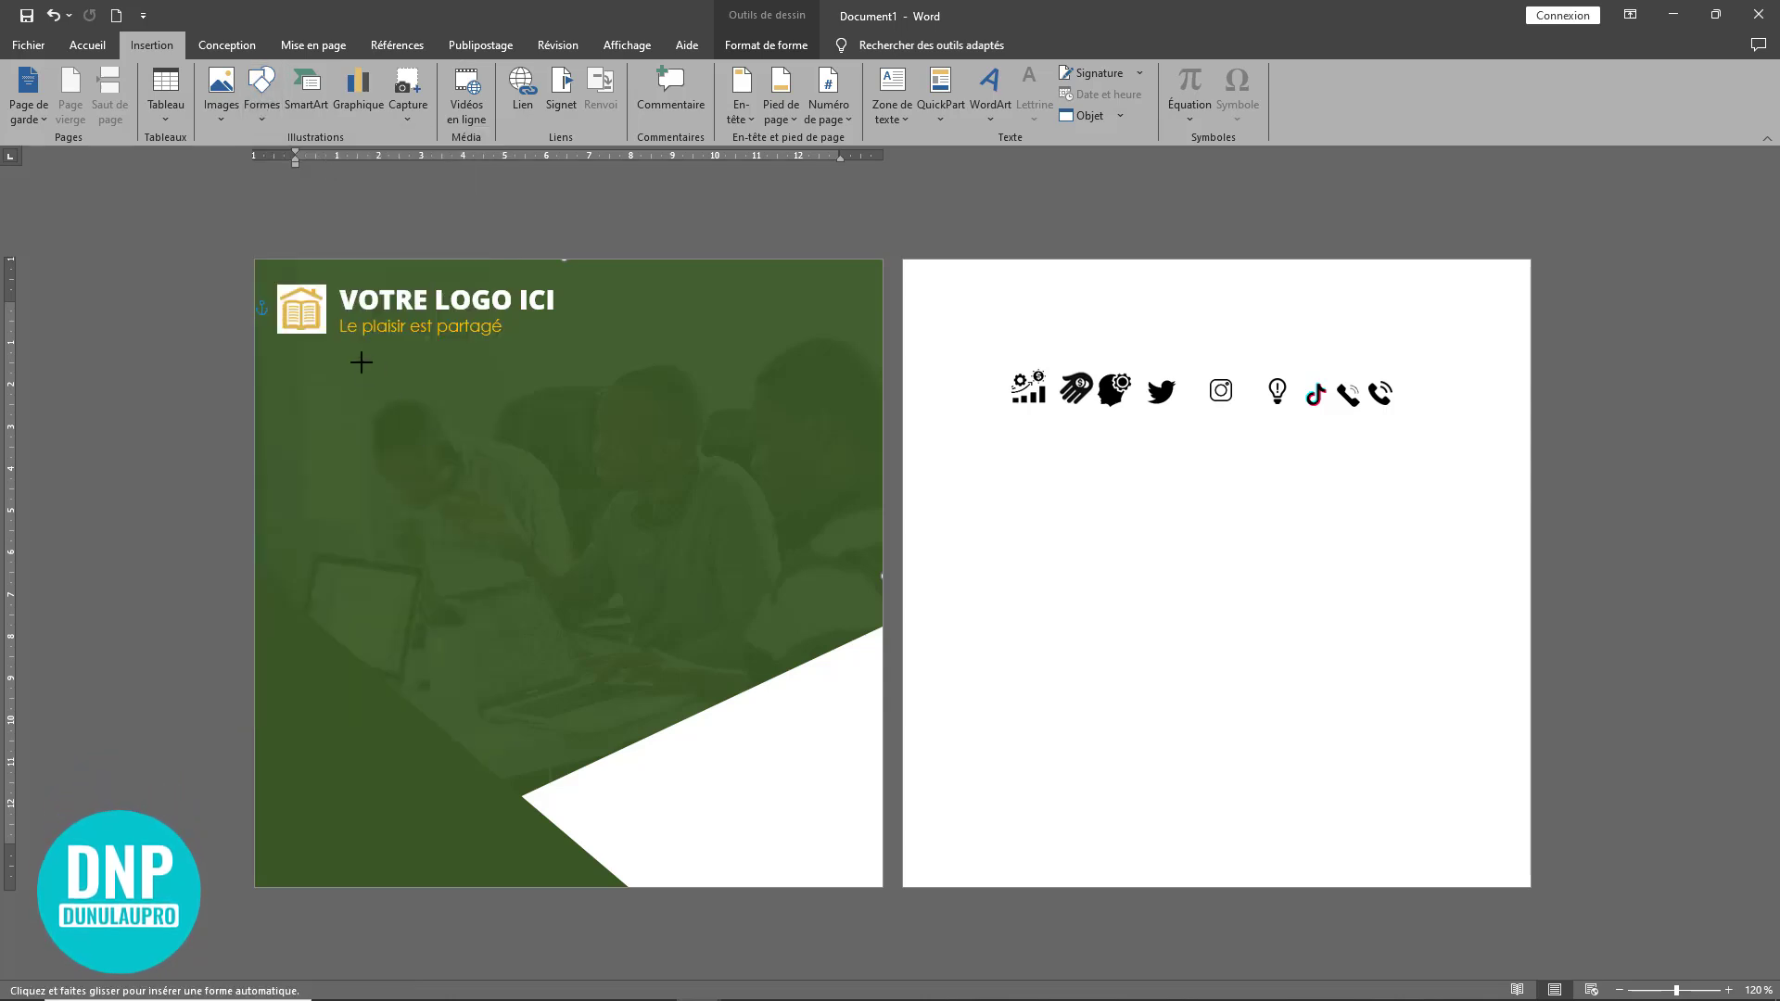
pyautogui.moveTo(347, 346)
pyautogui.mouseDown()
pyautogui.moveTo(557, 612)
pyautogui.moveTo(798, 835)
pyautogui.moveTo(804, 881)
pyautogui.mouseUp()
# - Fill the new rectangle with the picture file 01 from the Images Globes folder
pyautogui.rightClick(497, 402)
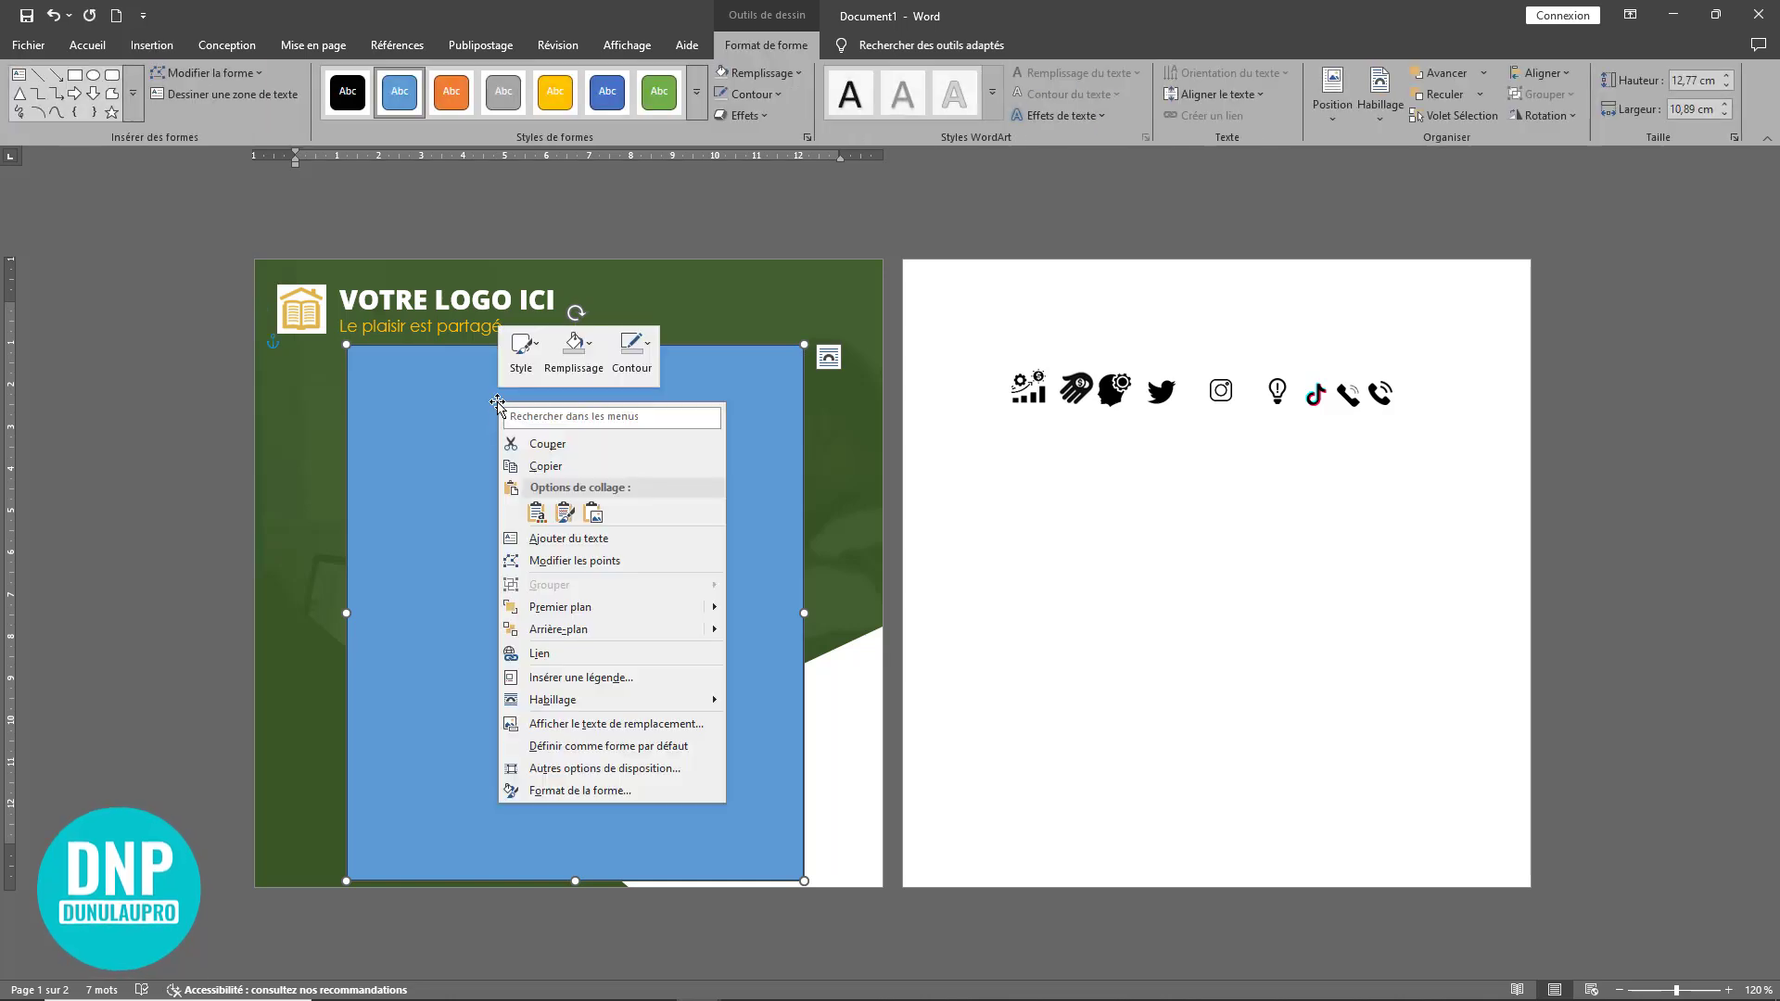
pyautogui.click(588, 360)
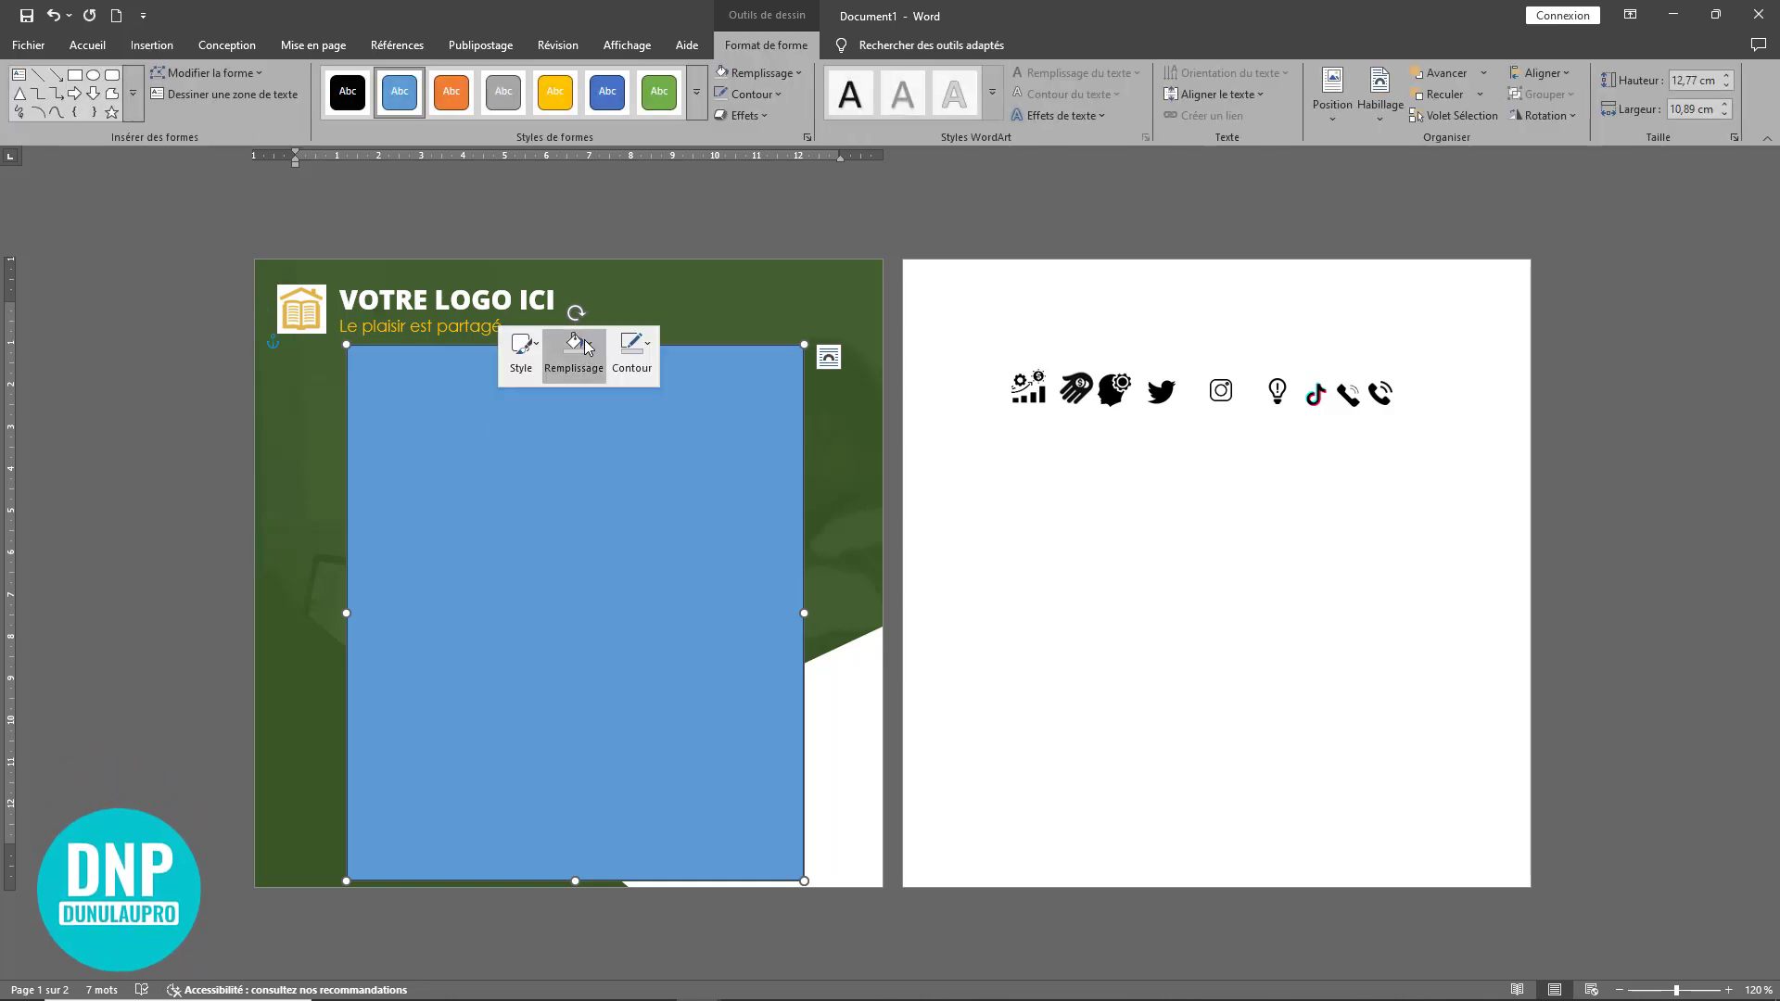
pyautogui.click(604, 732)
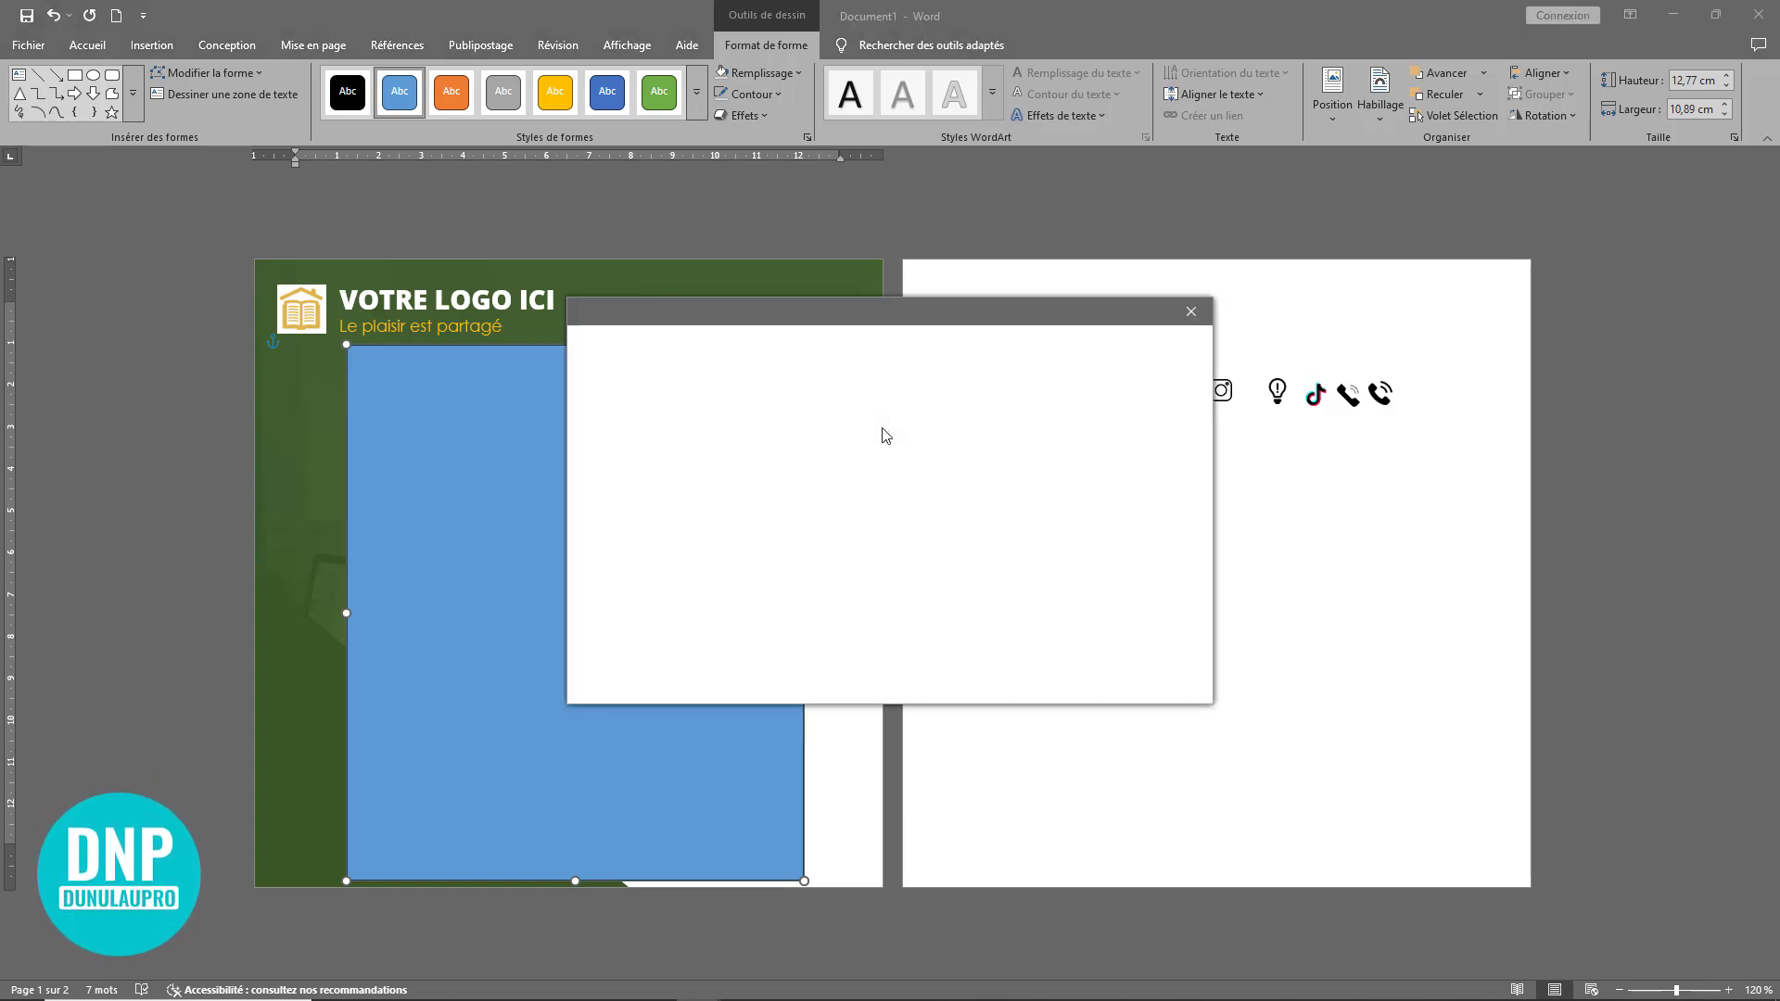
pyautogui.click(782, 414)
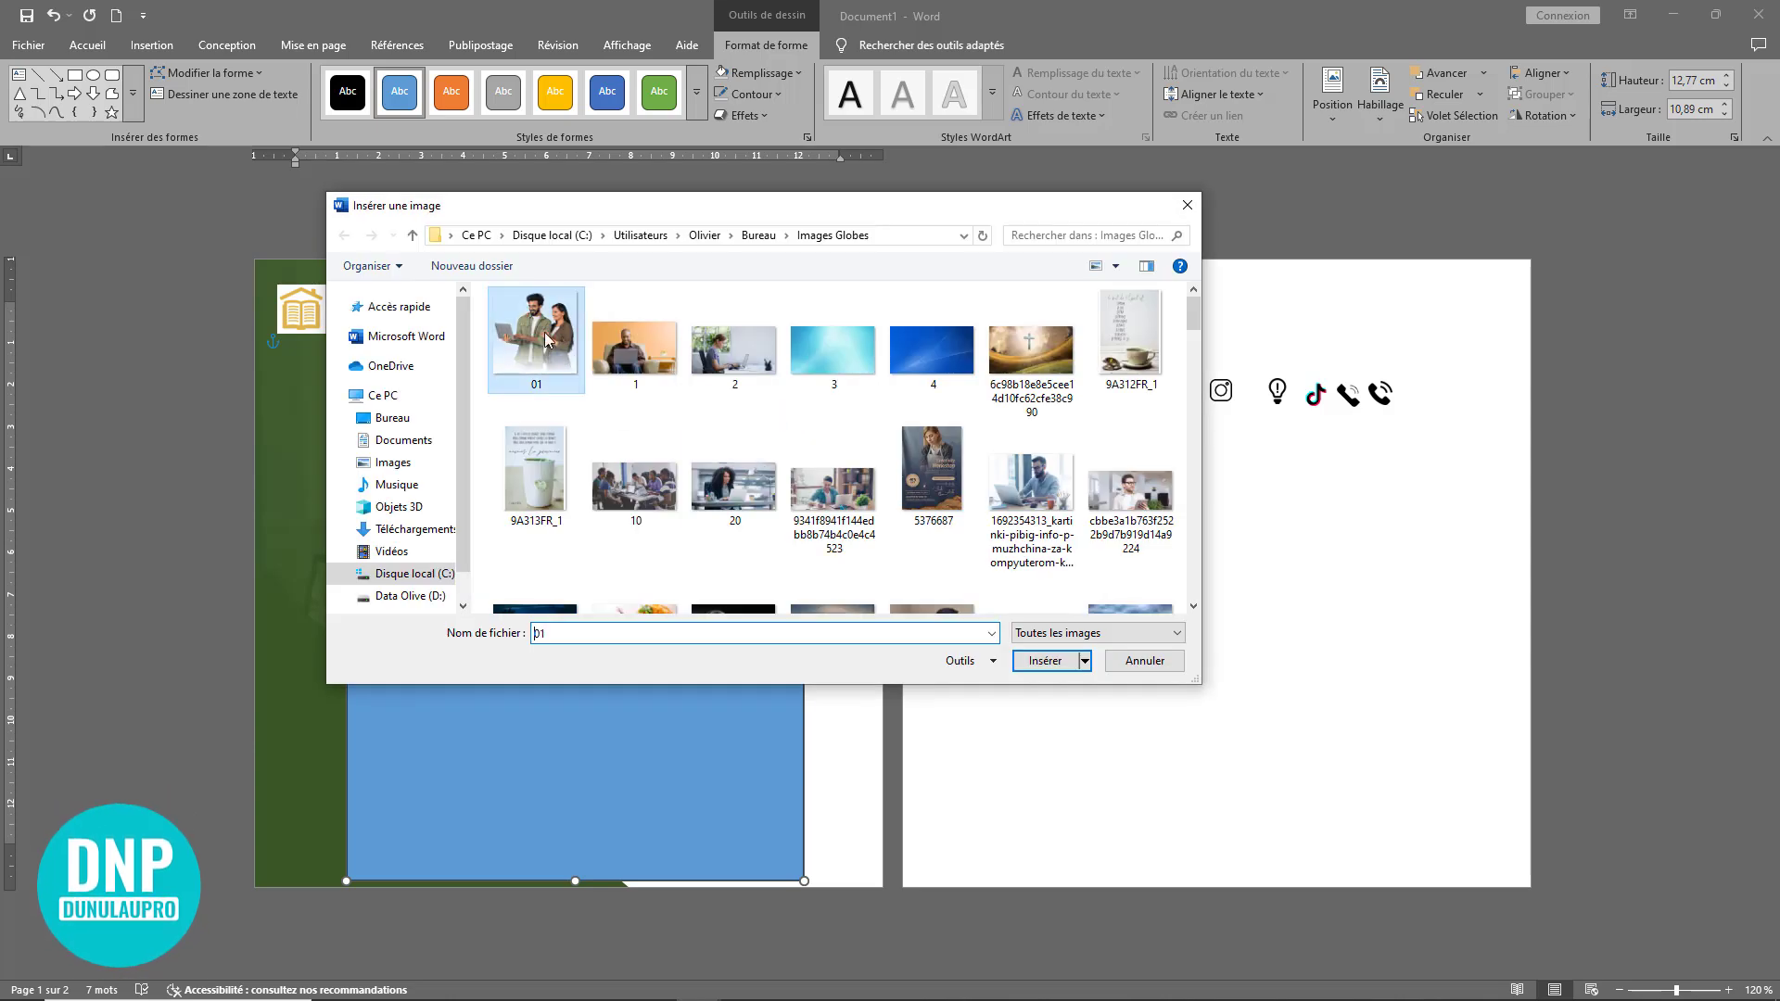
pyautogui.click(1045, 661)
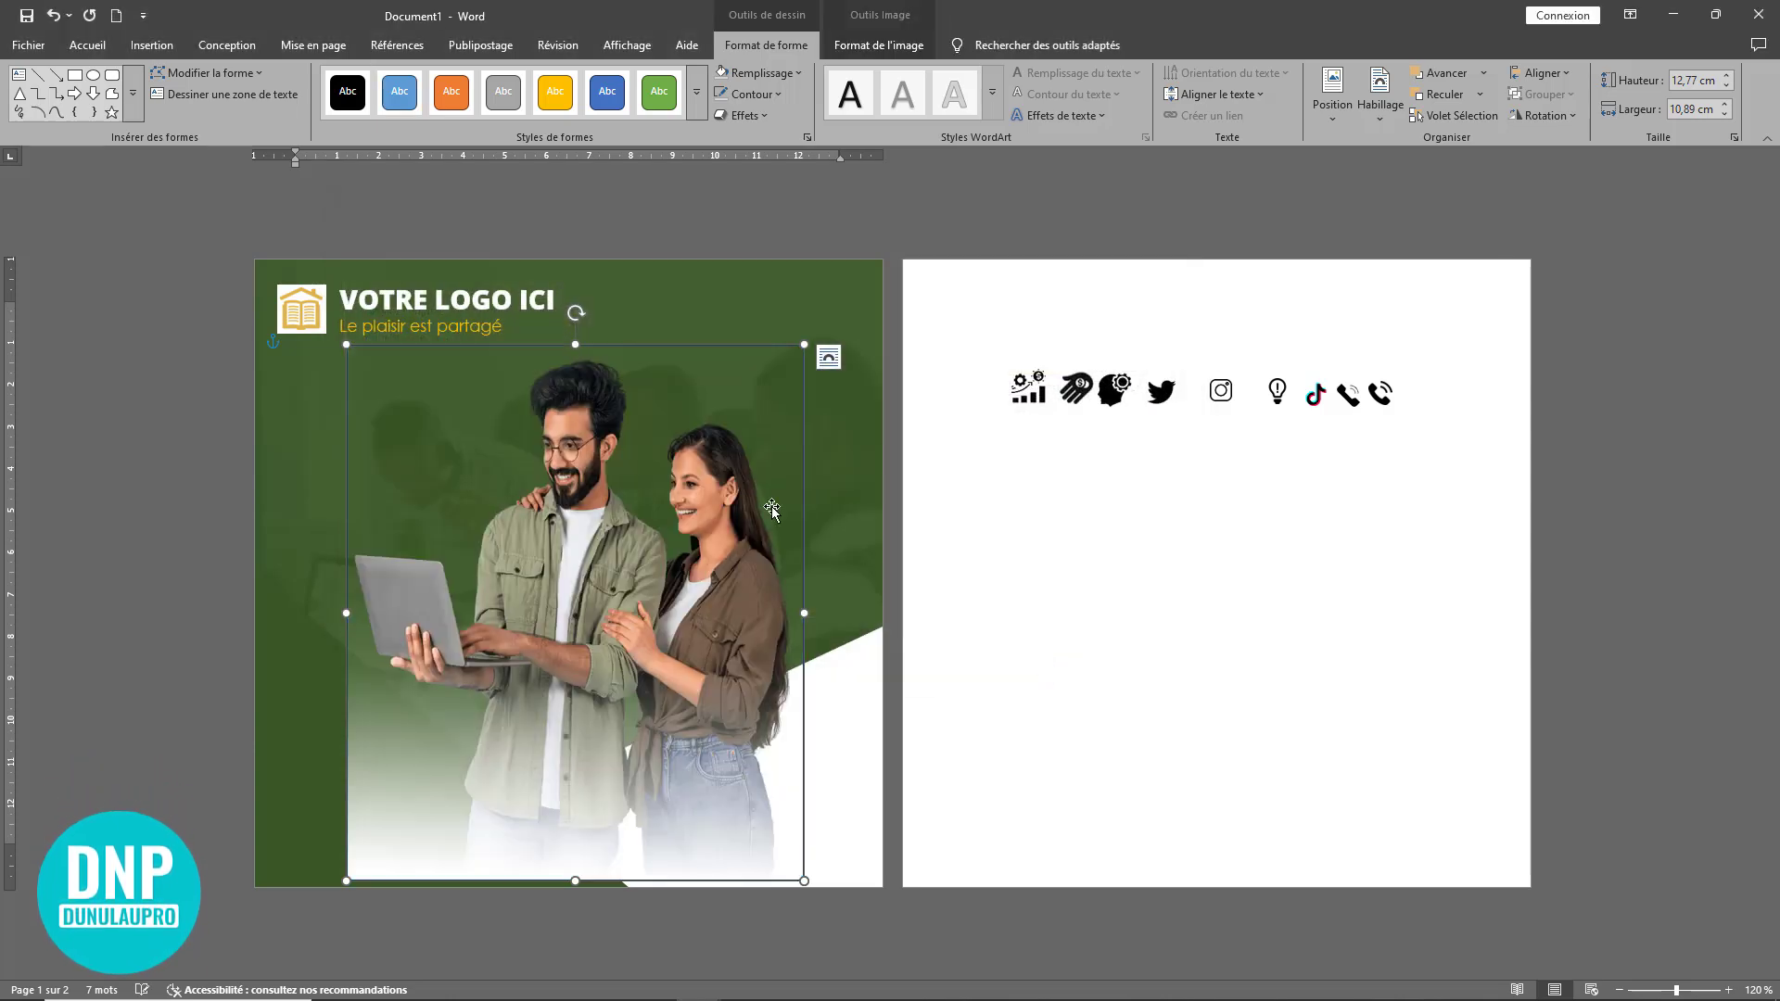
# - Crop the couple picture to fill its rectangle, then enlarge it and shift it toward the left within the frame
pyautogui.click(896, 45)
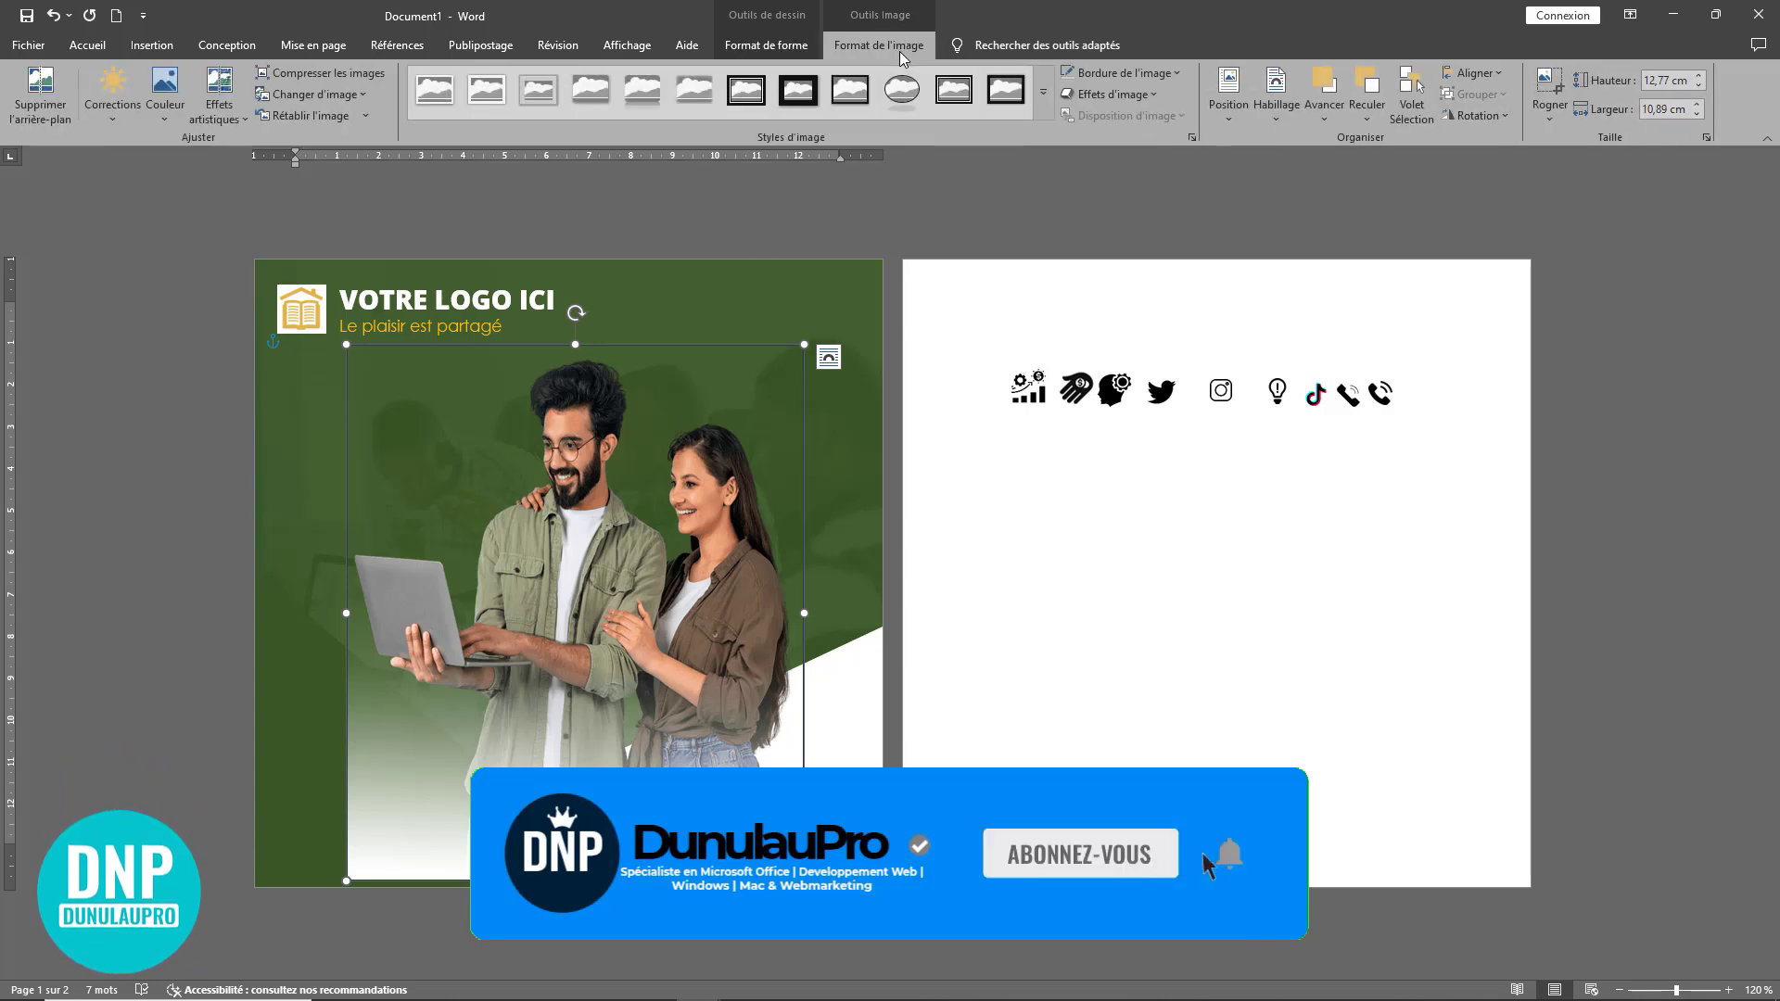
pyautogui.click(1555, 113)
pyautogui.click(1581, 206)
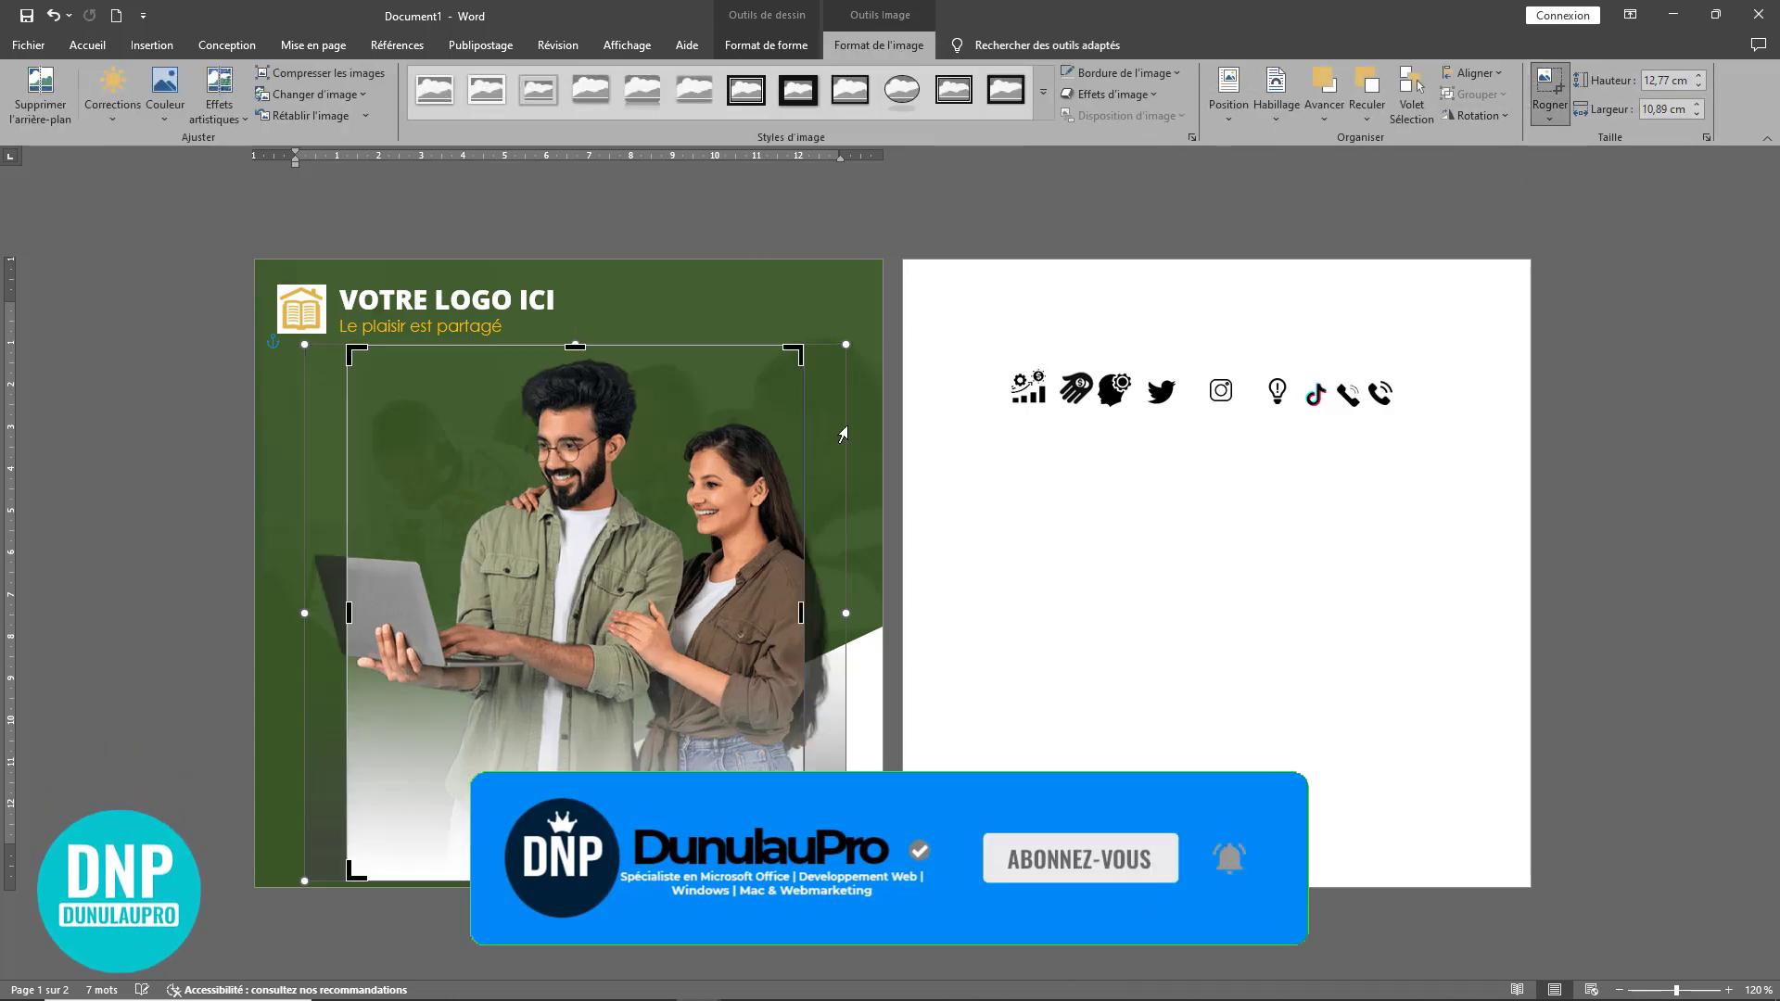
pyautogui.moveTo(599, 616); pyautogui.dragTo(573, 642)
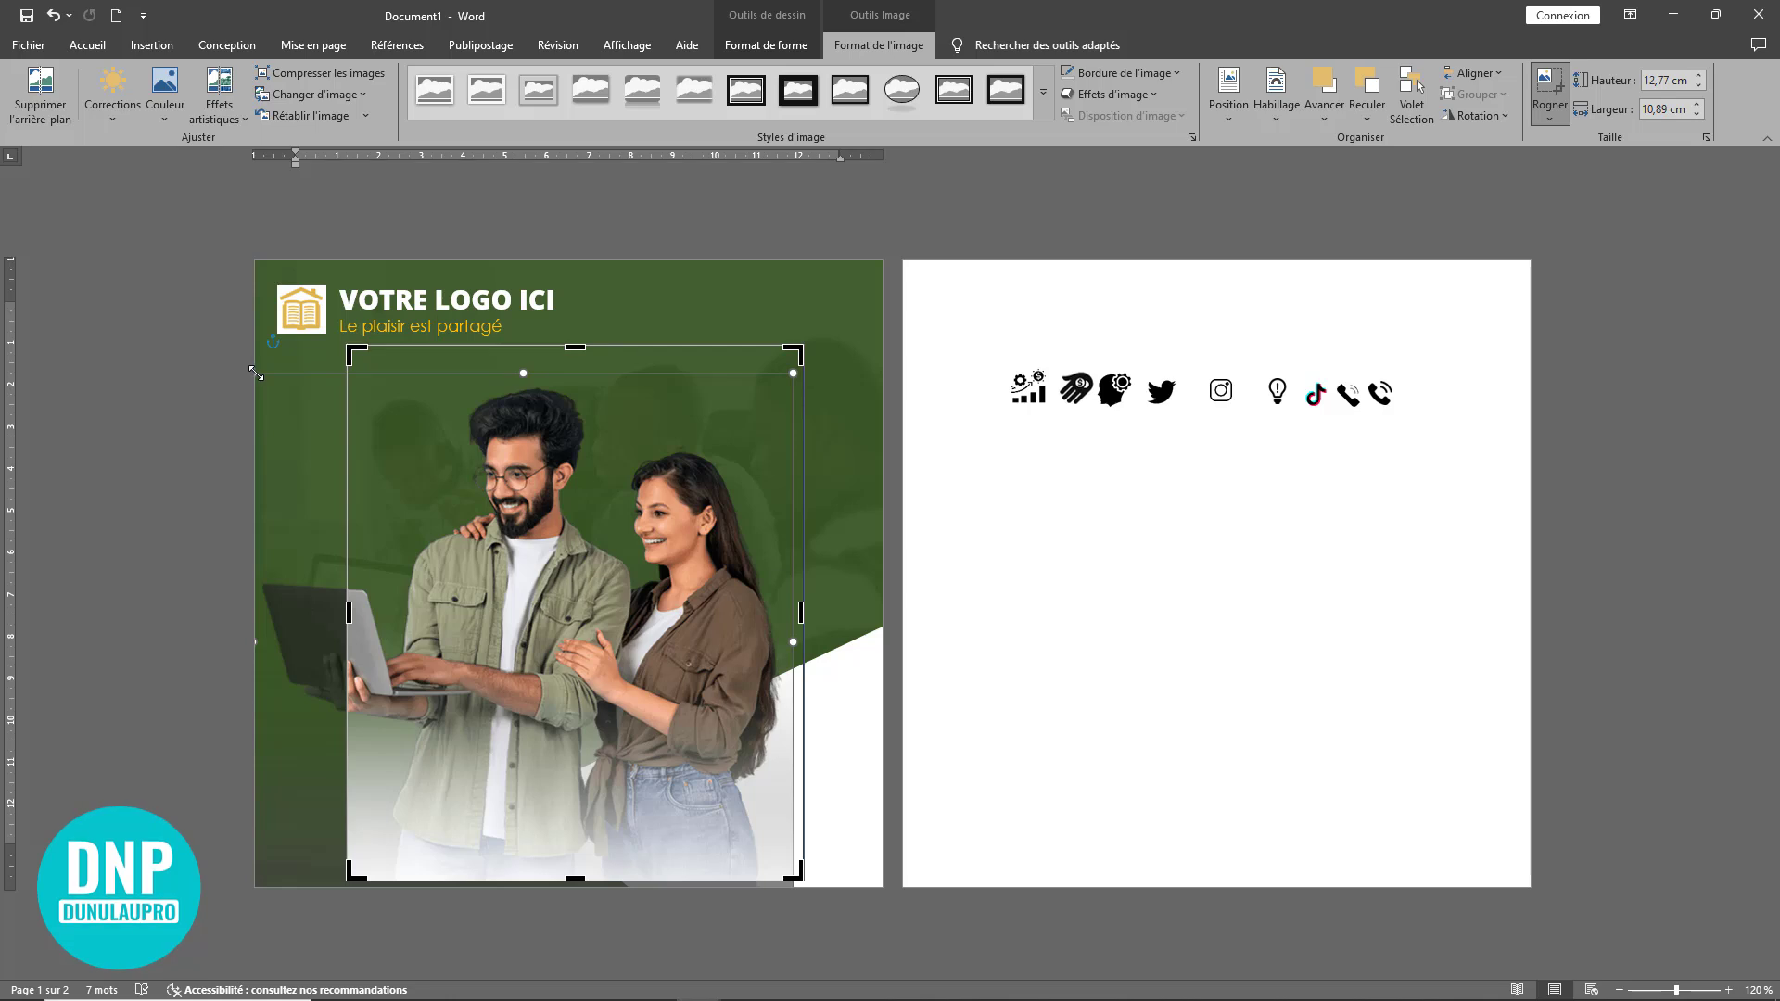
pyautogui.moveTo(256, 373); pyautogui.dragTo(202, 310)
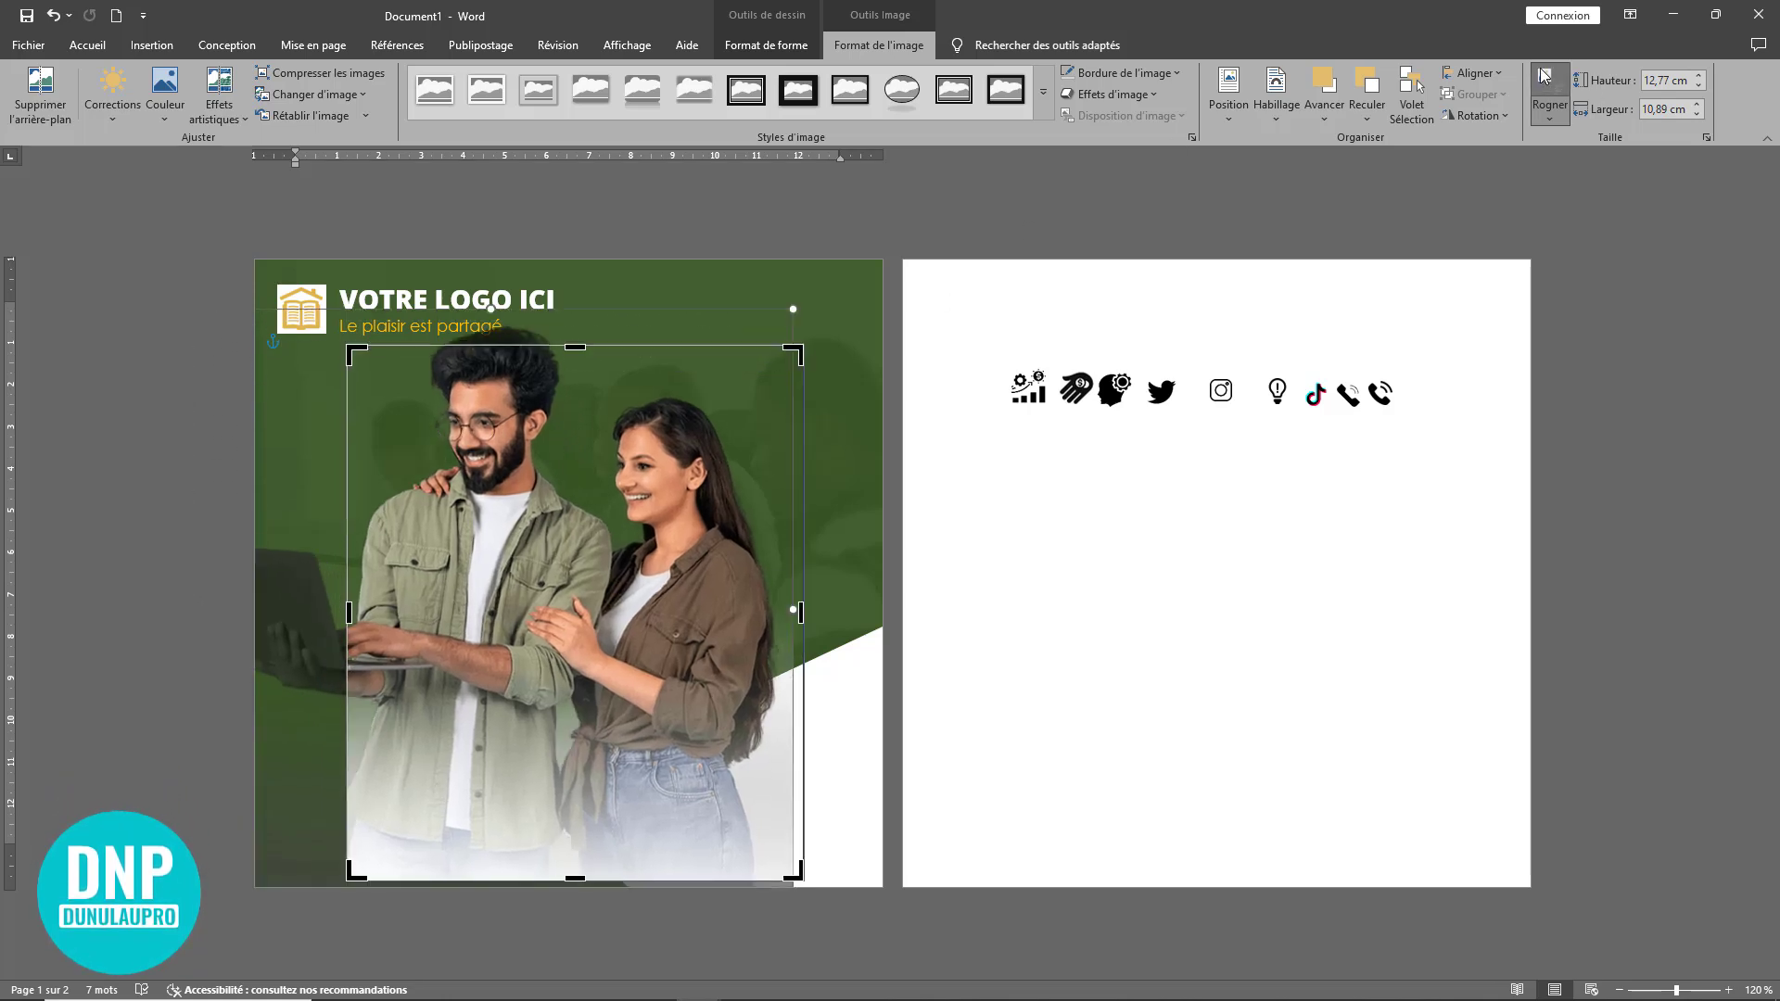
pyautogui.click(1556, 110)
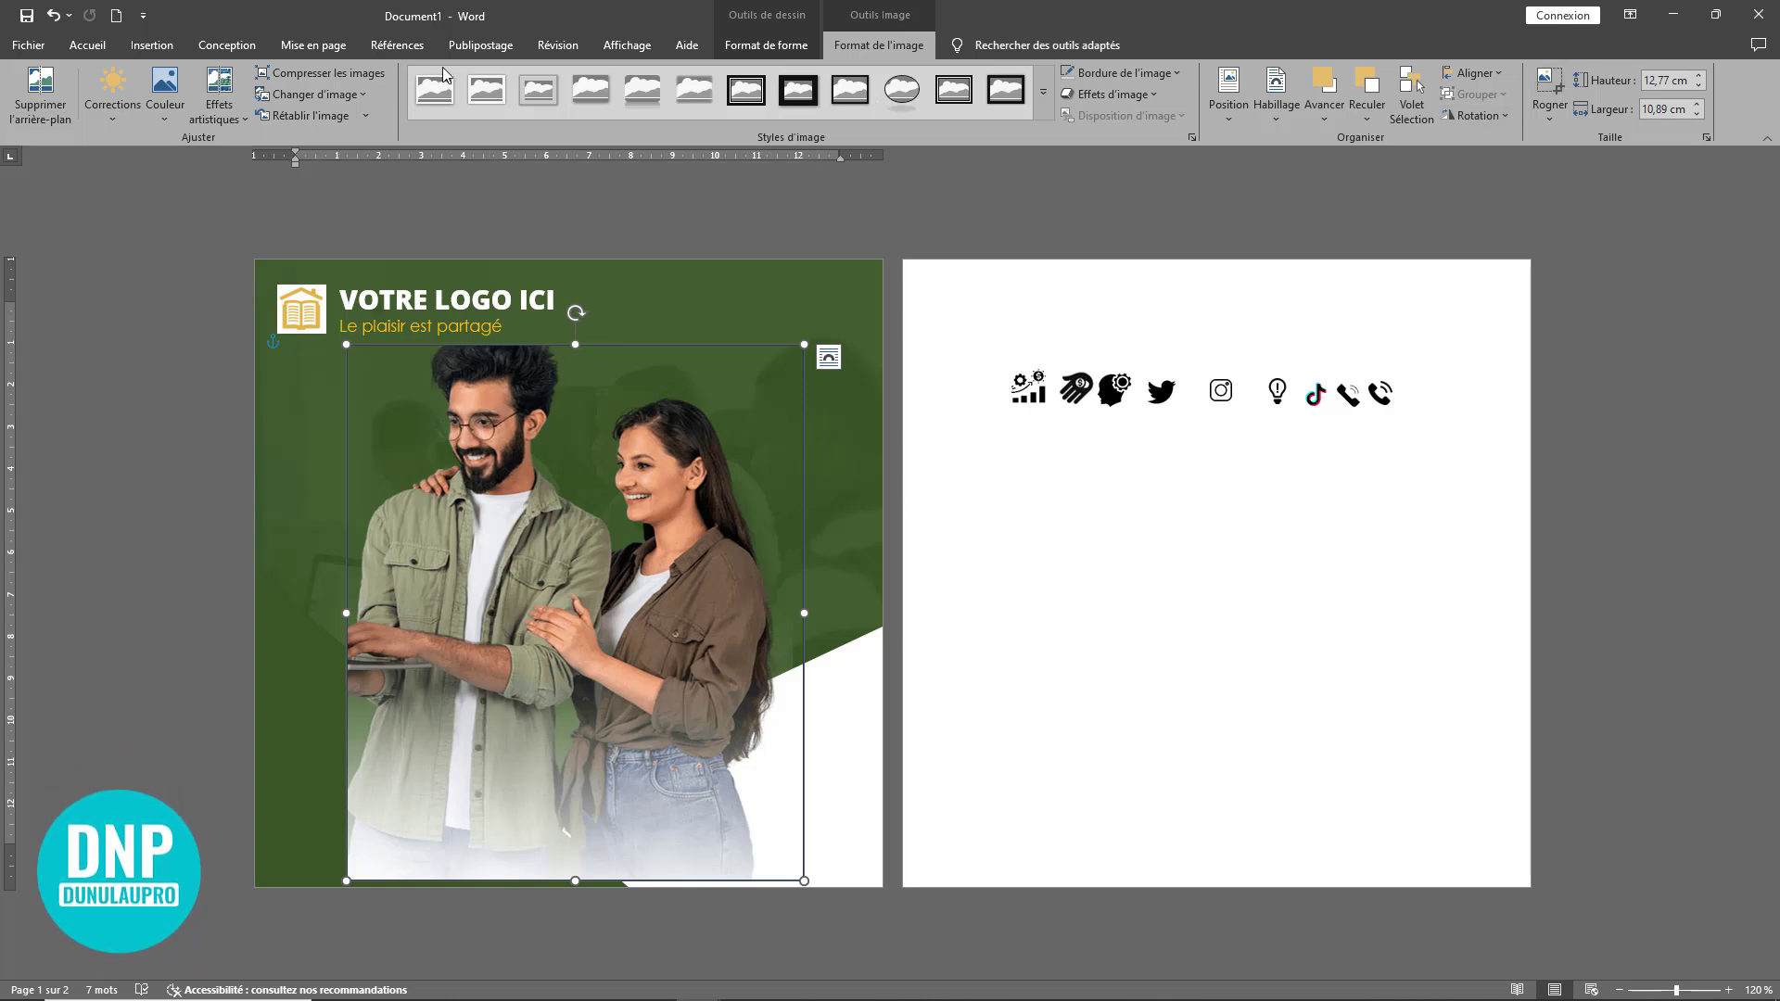
# - Remove the outline from the couple picture's frame and move the frame slightly up and to the right
pyautogui.click(766, 45)
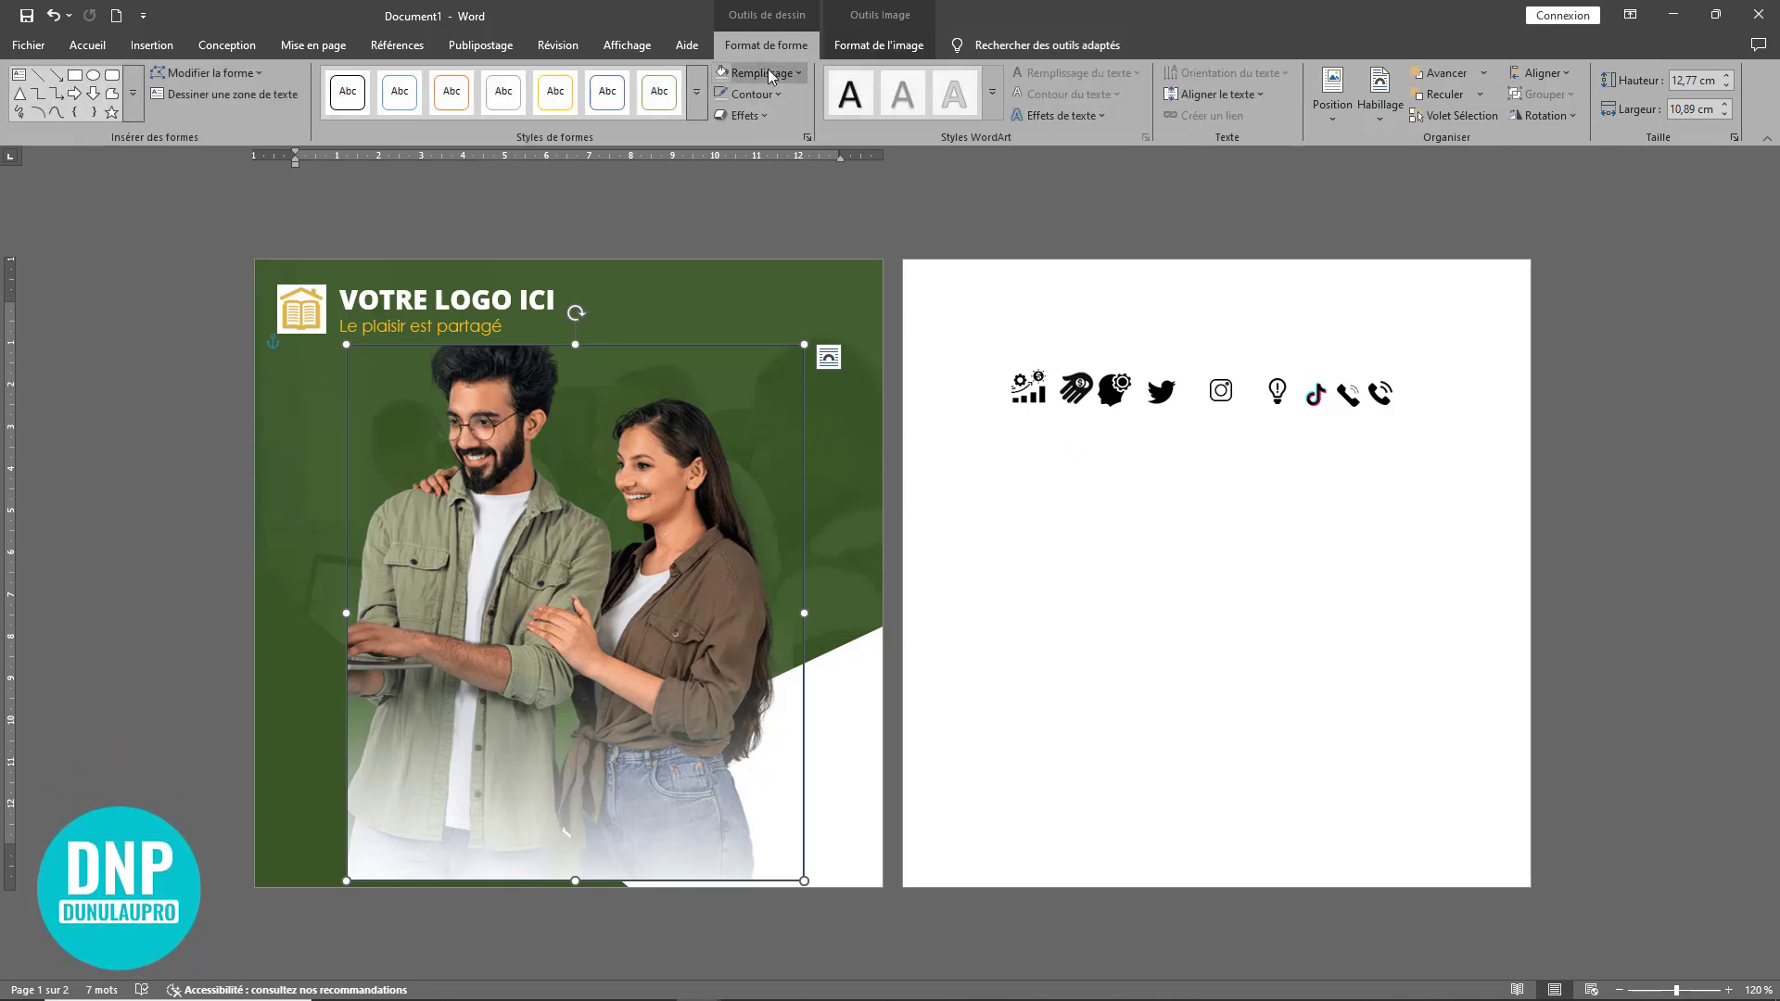
pyautogui.click(921, 617)
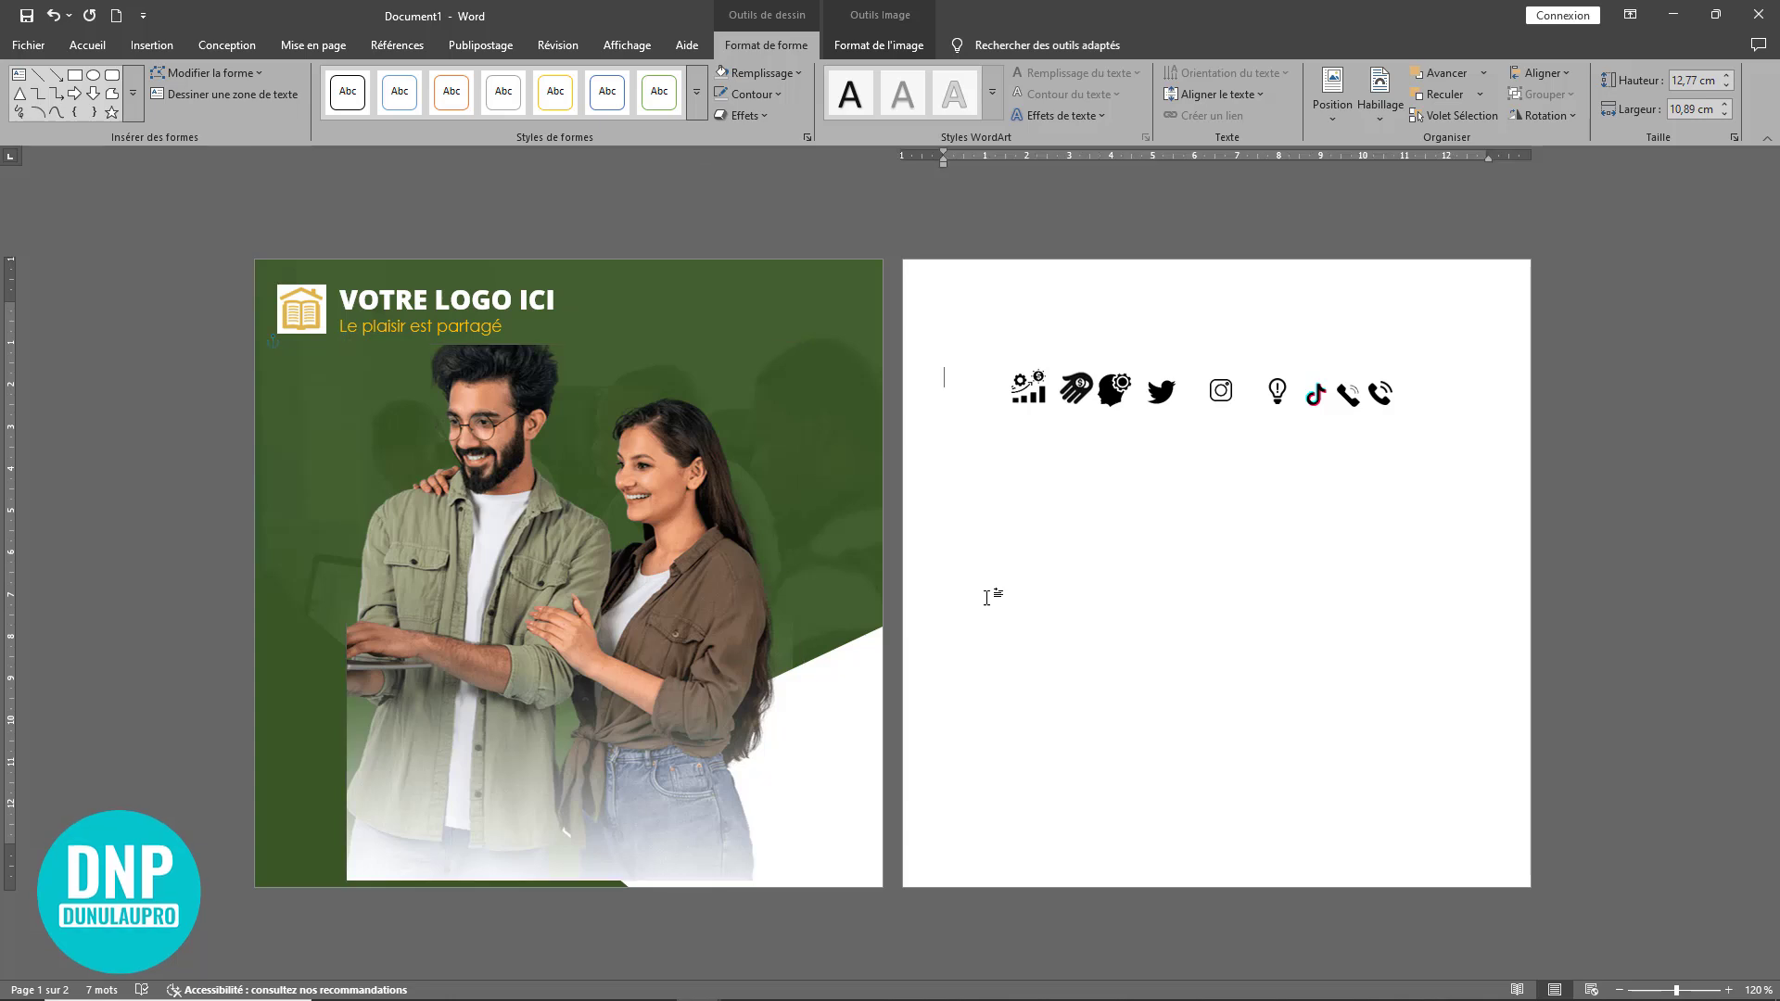
pyautogui.click(562, 666)
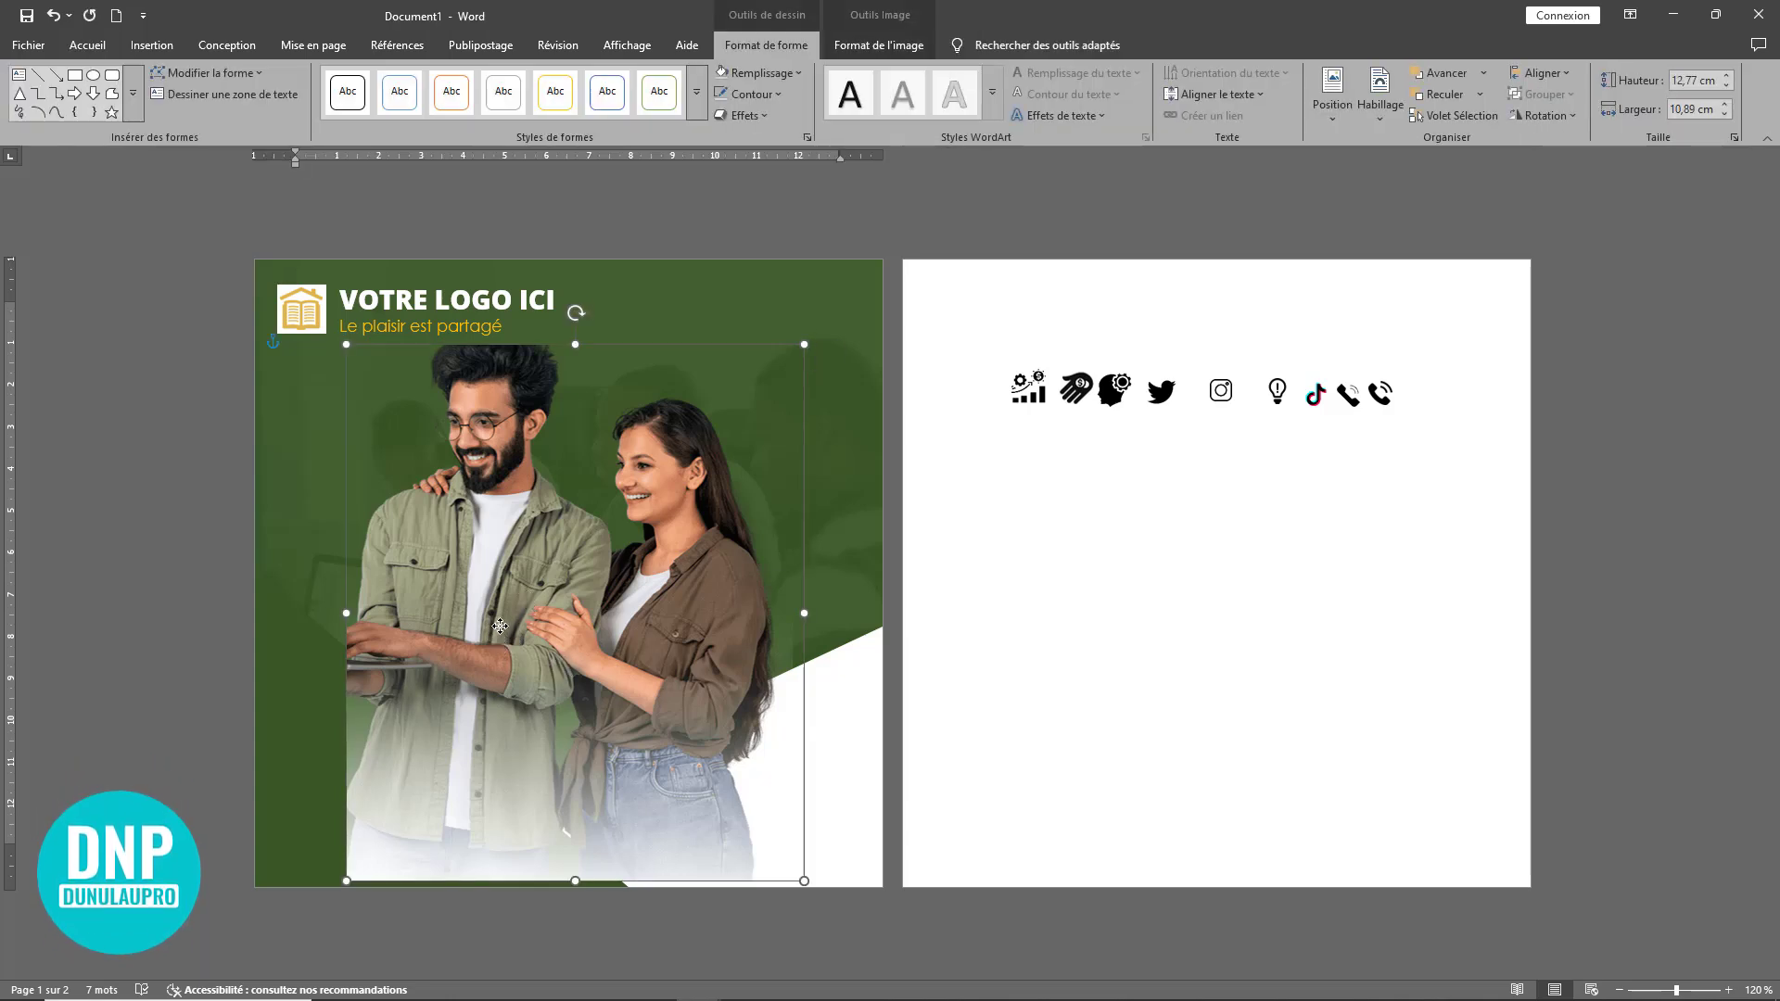
pyautogui.moveTo(492, 634); pyautogui.dragTo(507, 629)
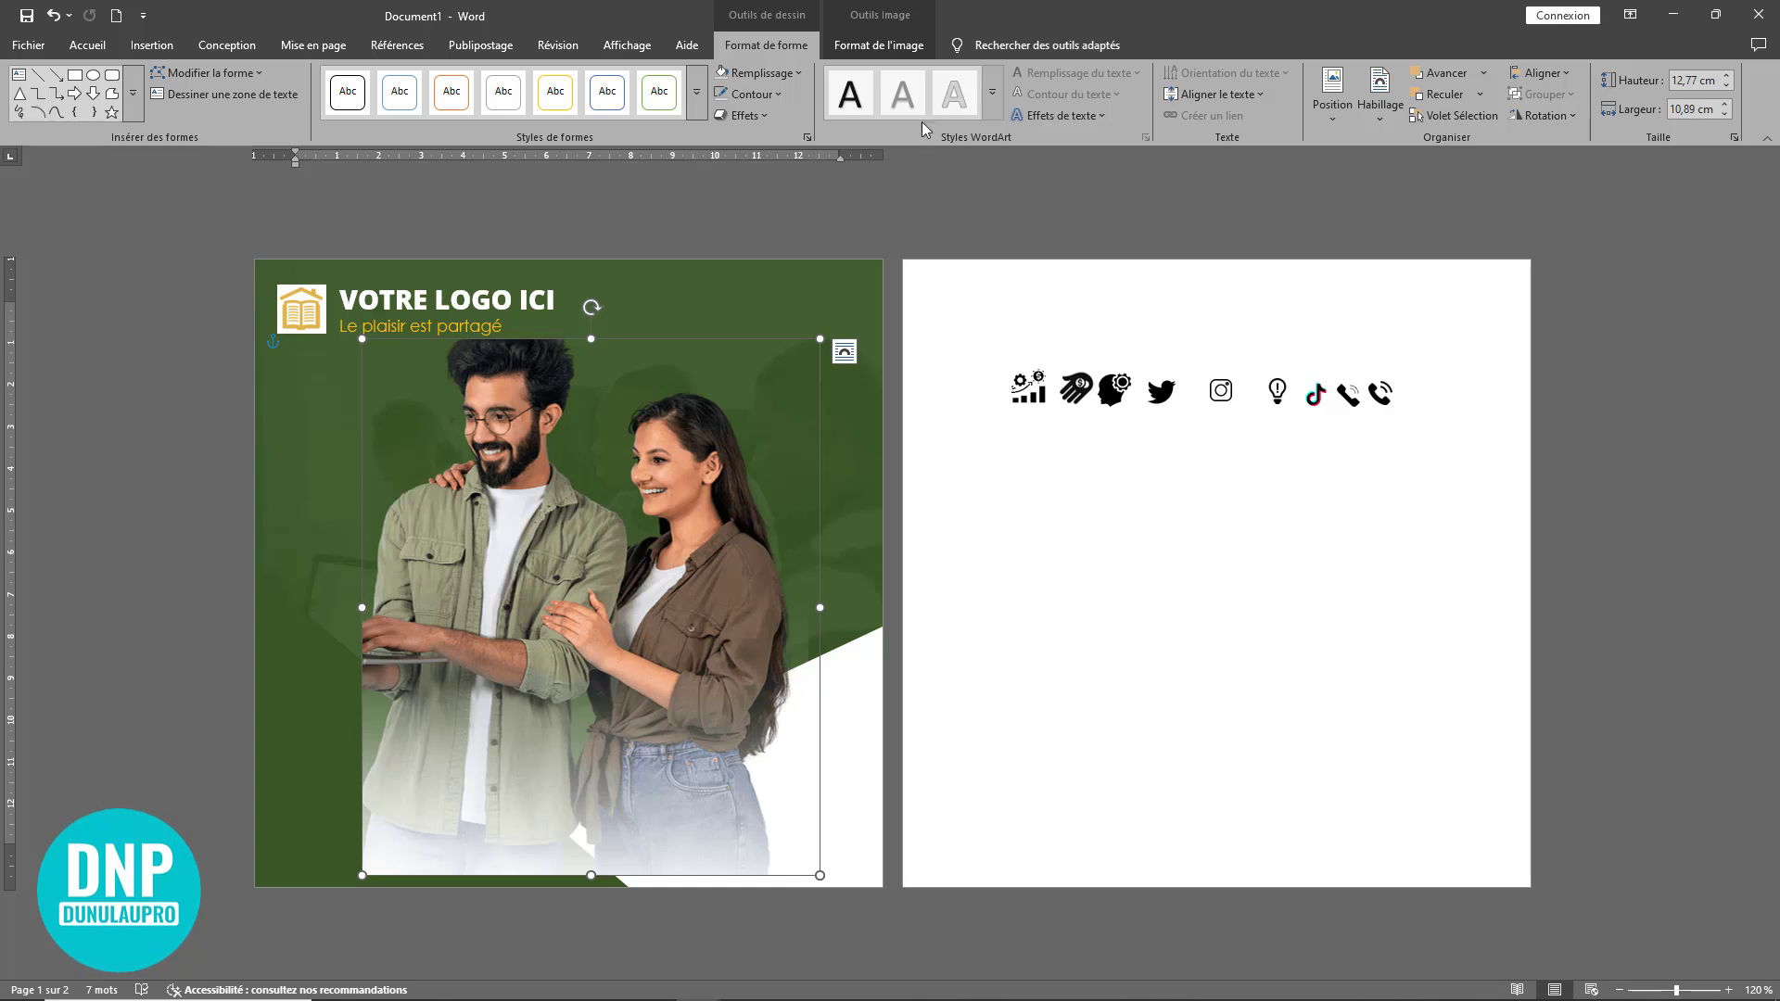
# - Adjust the crop by shifting the couple picture right and down within its frame to show more of the laptop
pyautogui.click(879, 46)
pyautogui.click(1549, 98)
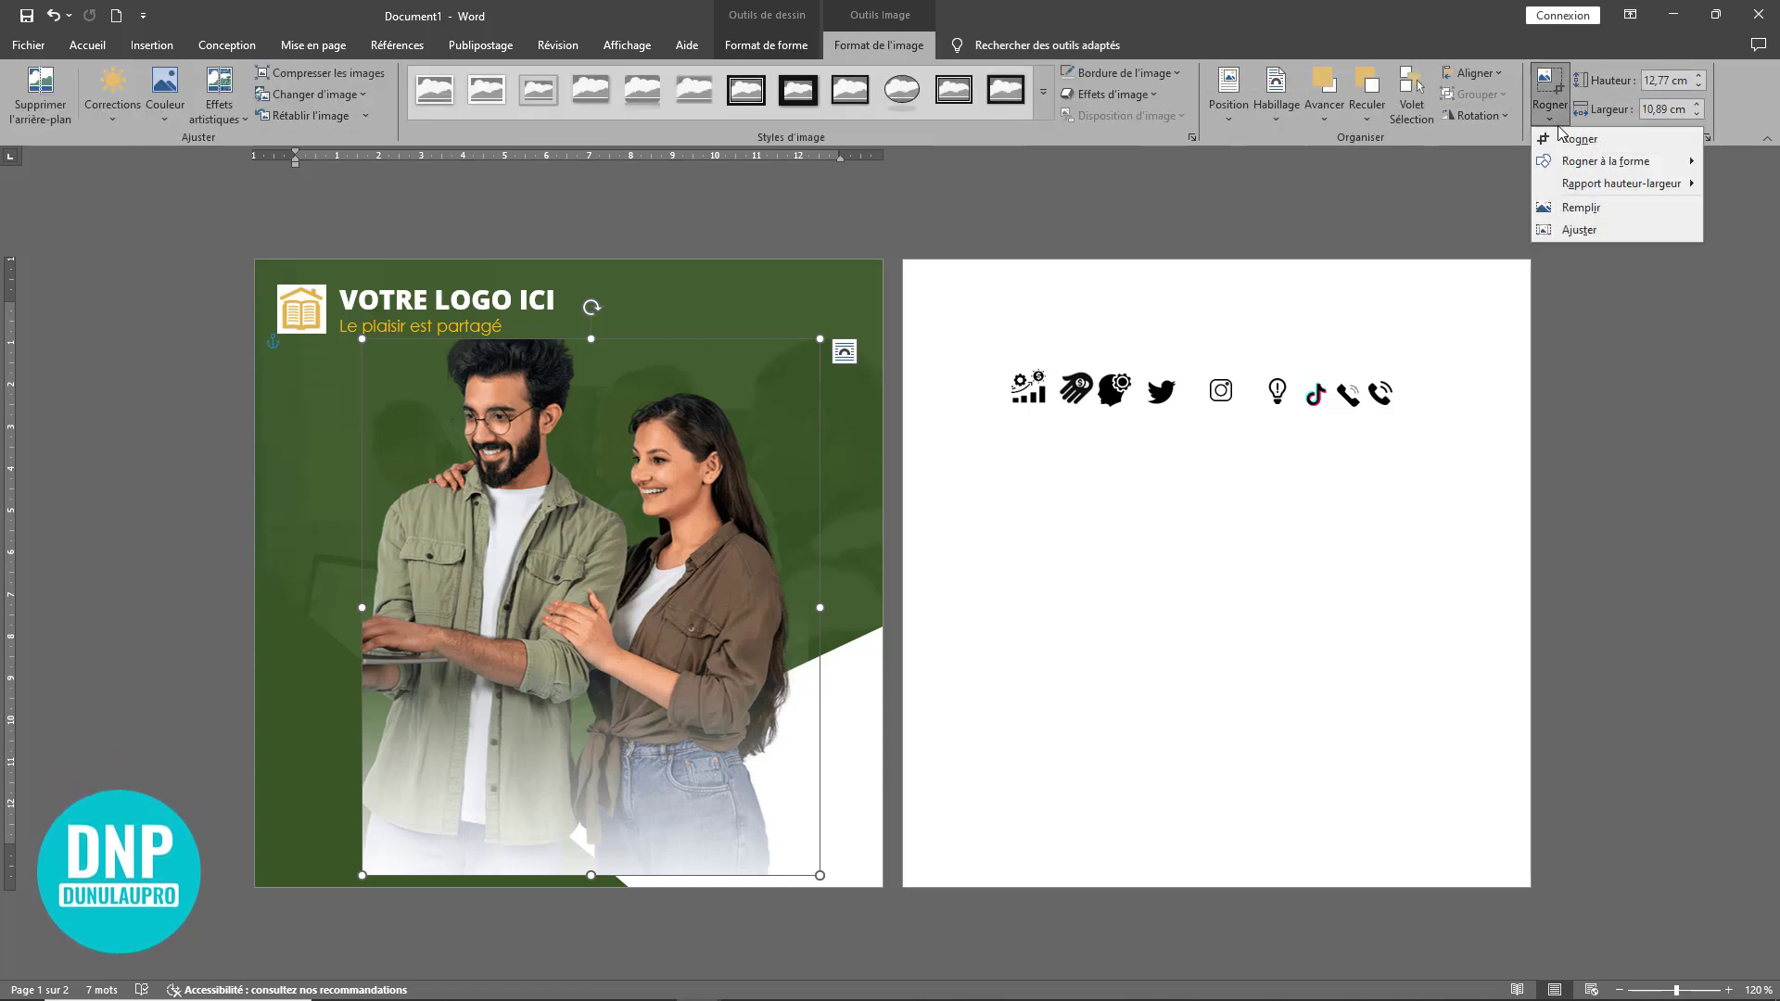
pyautogui.click(1580, 141)
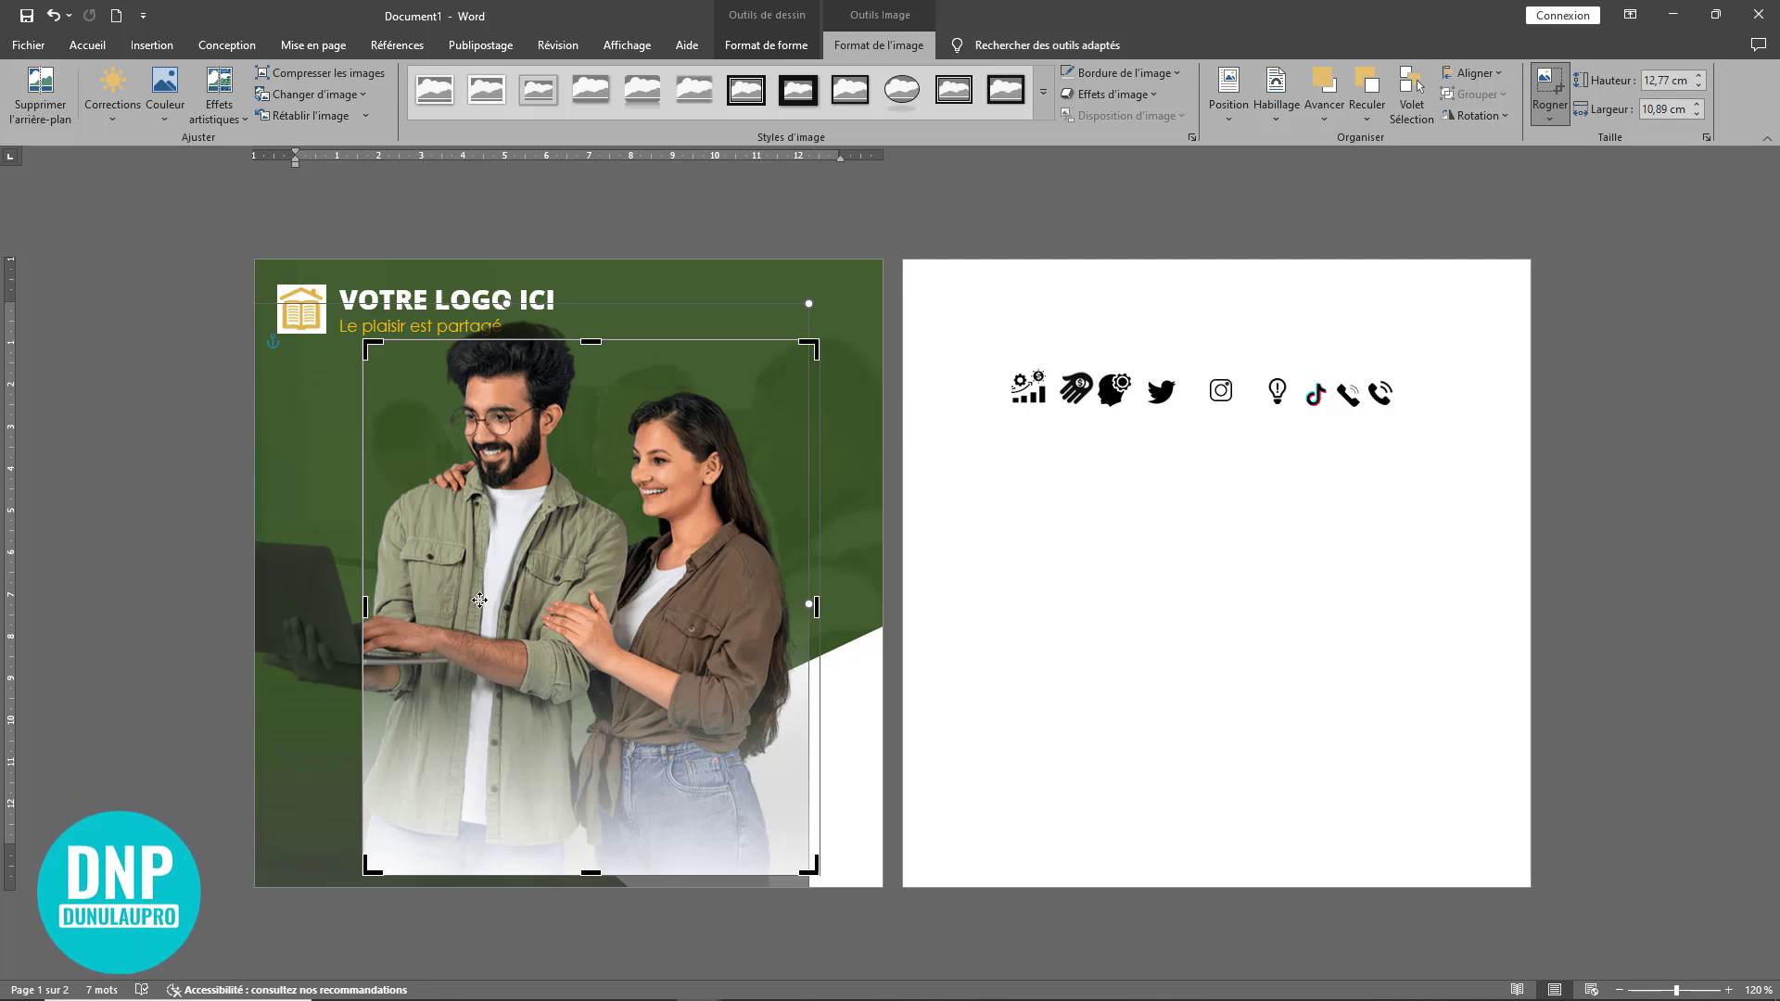
pyautogui.moveTo(479, 600); pyautogui.dragTo(576, 636)
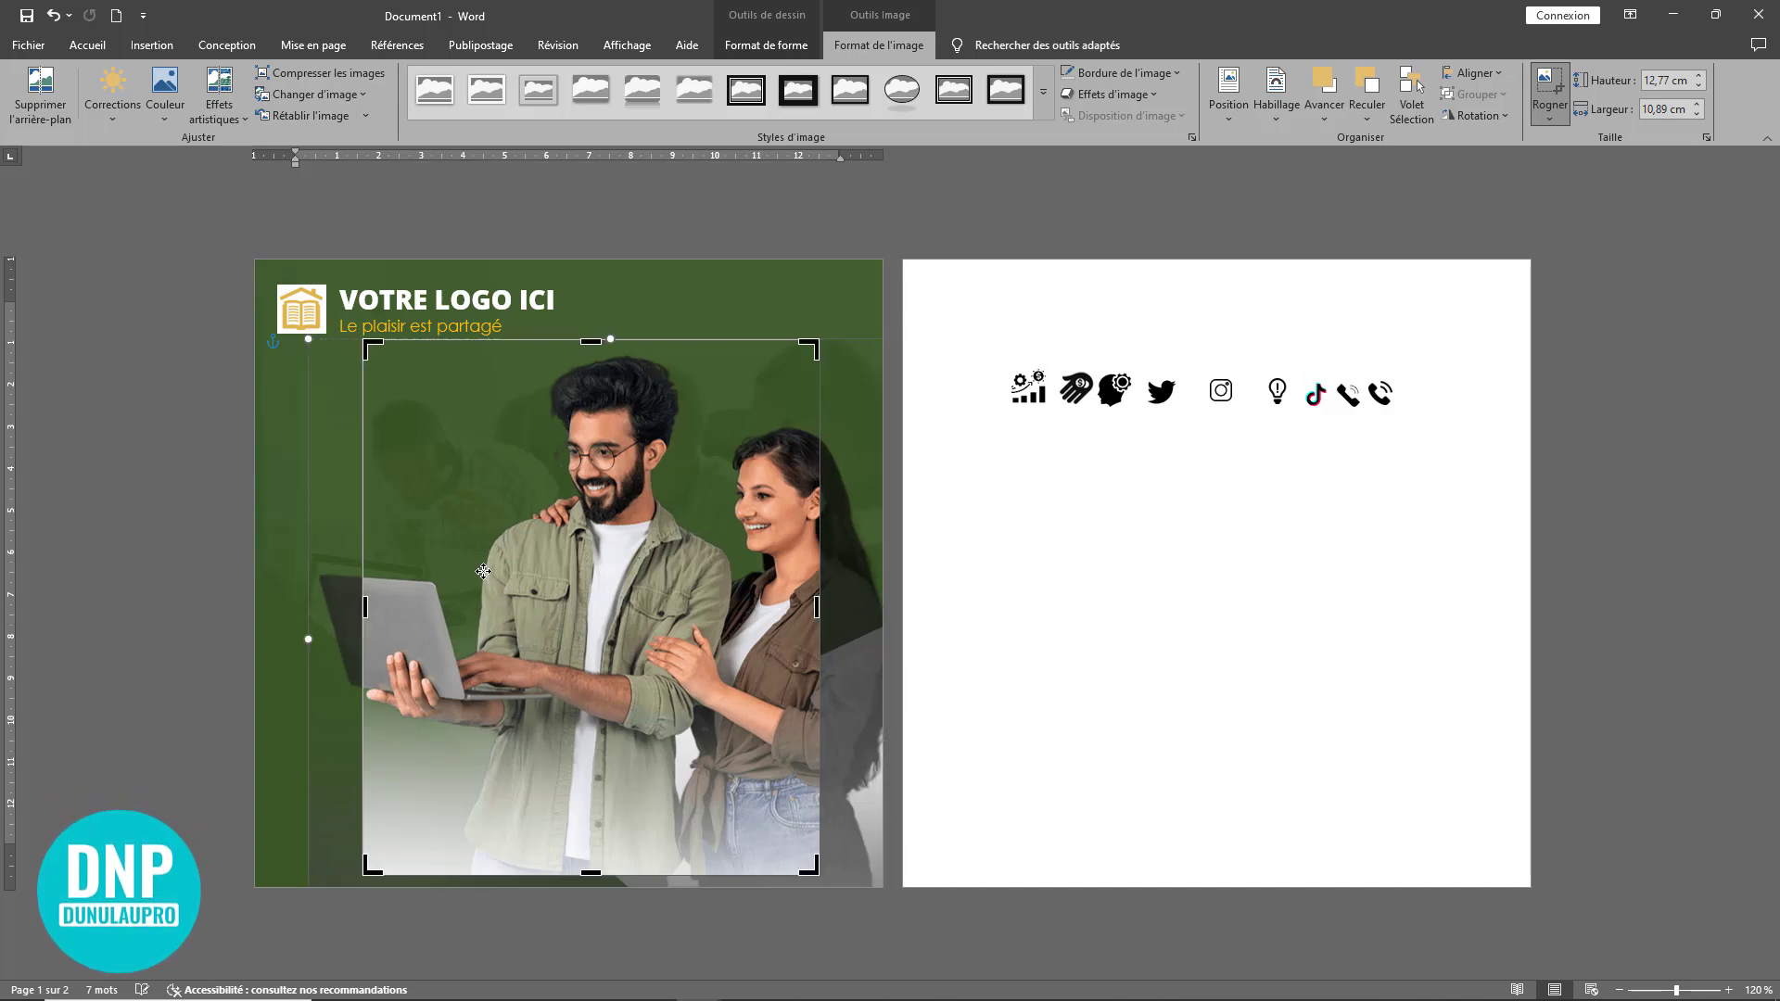
pyautogui.click(1550, 85)
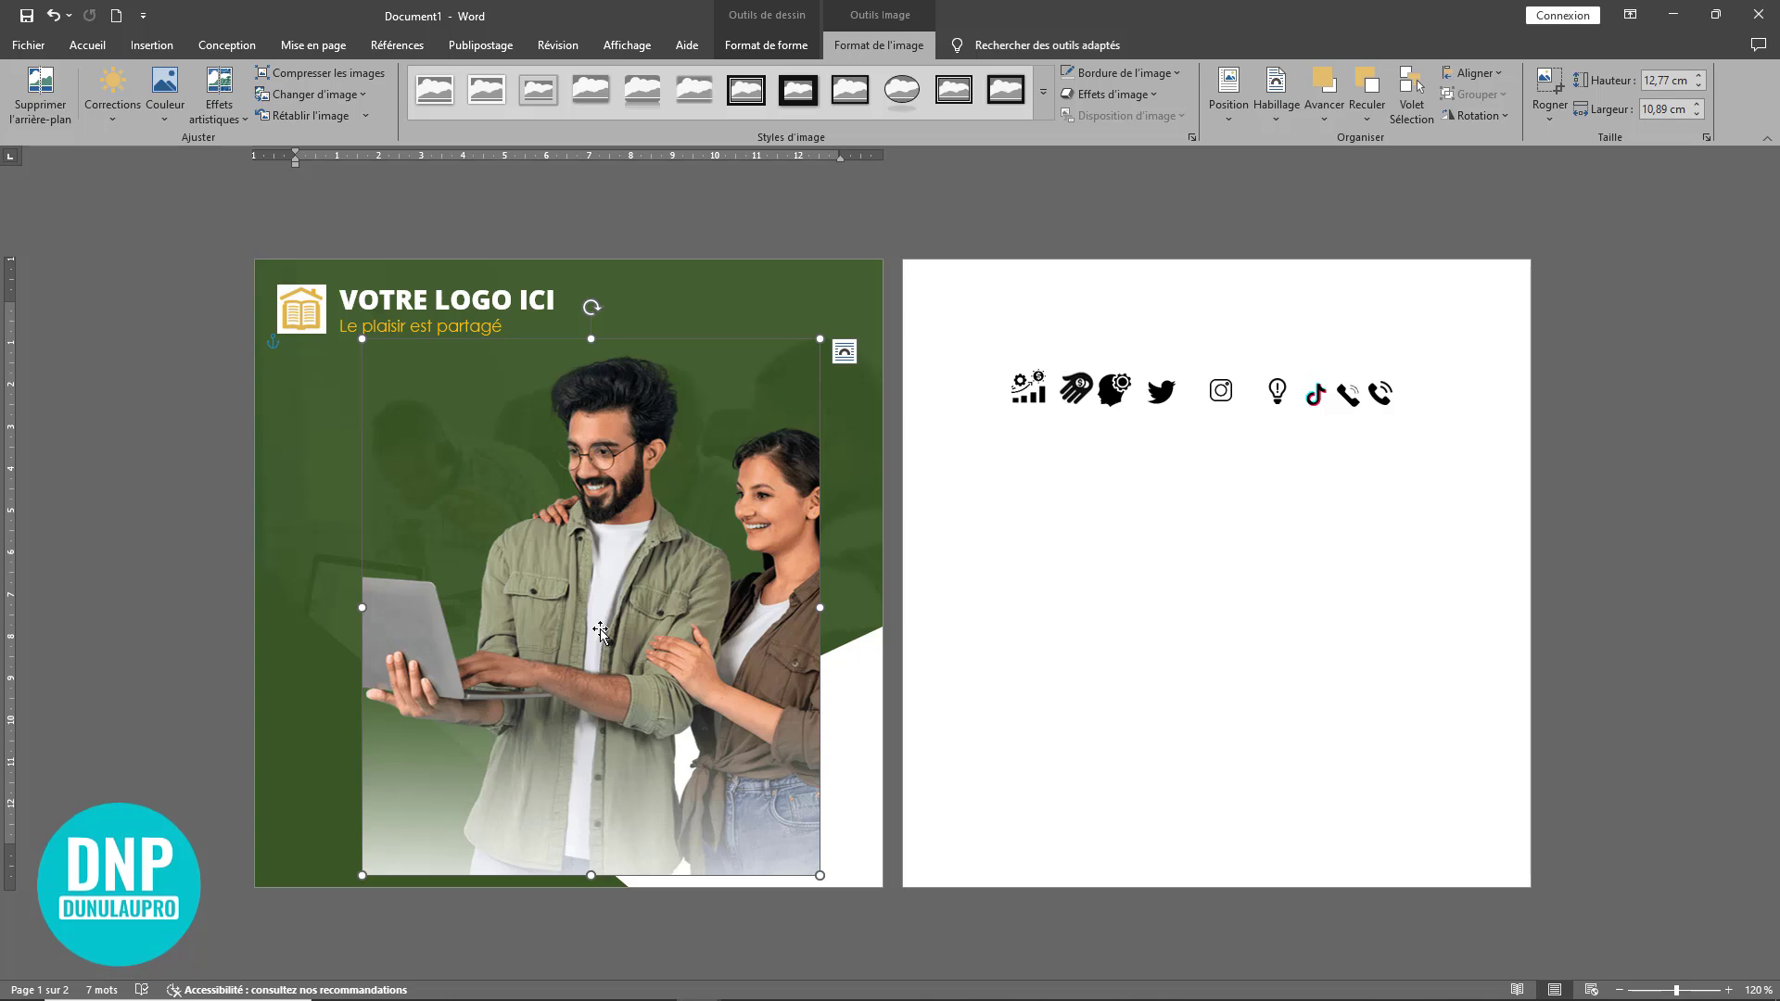
# - Widen the couple picture's crop on both sides to about 13.41 cm, then move the picture toward the design's left side
pyautogui.doubleClick(650, 591)
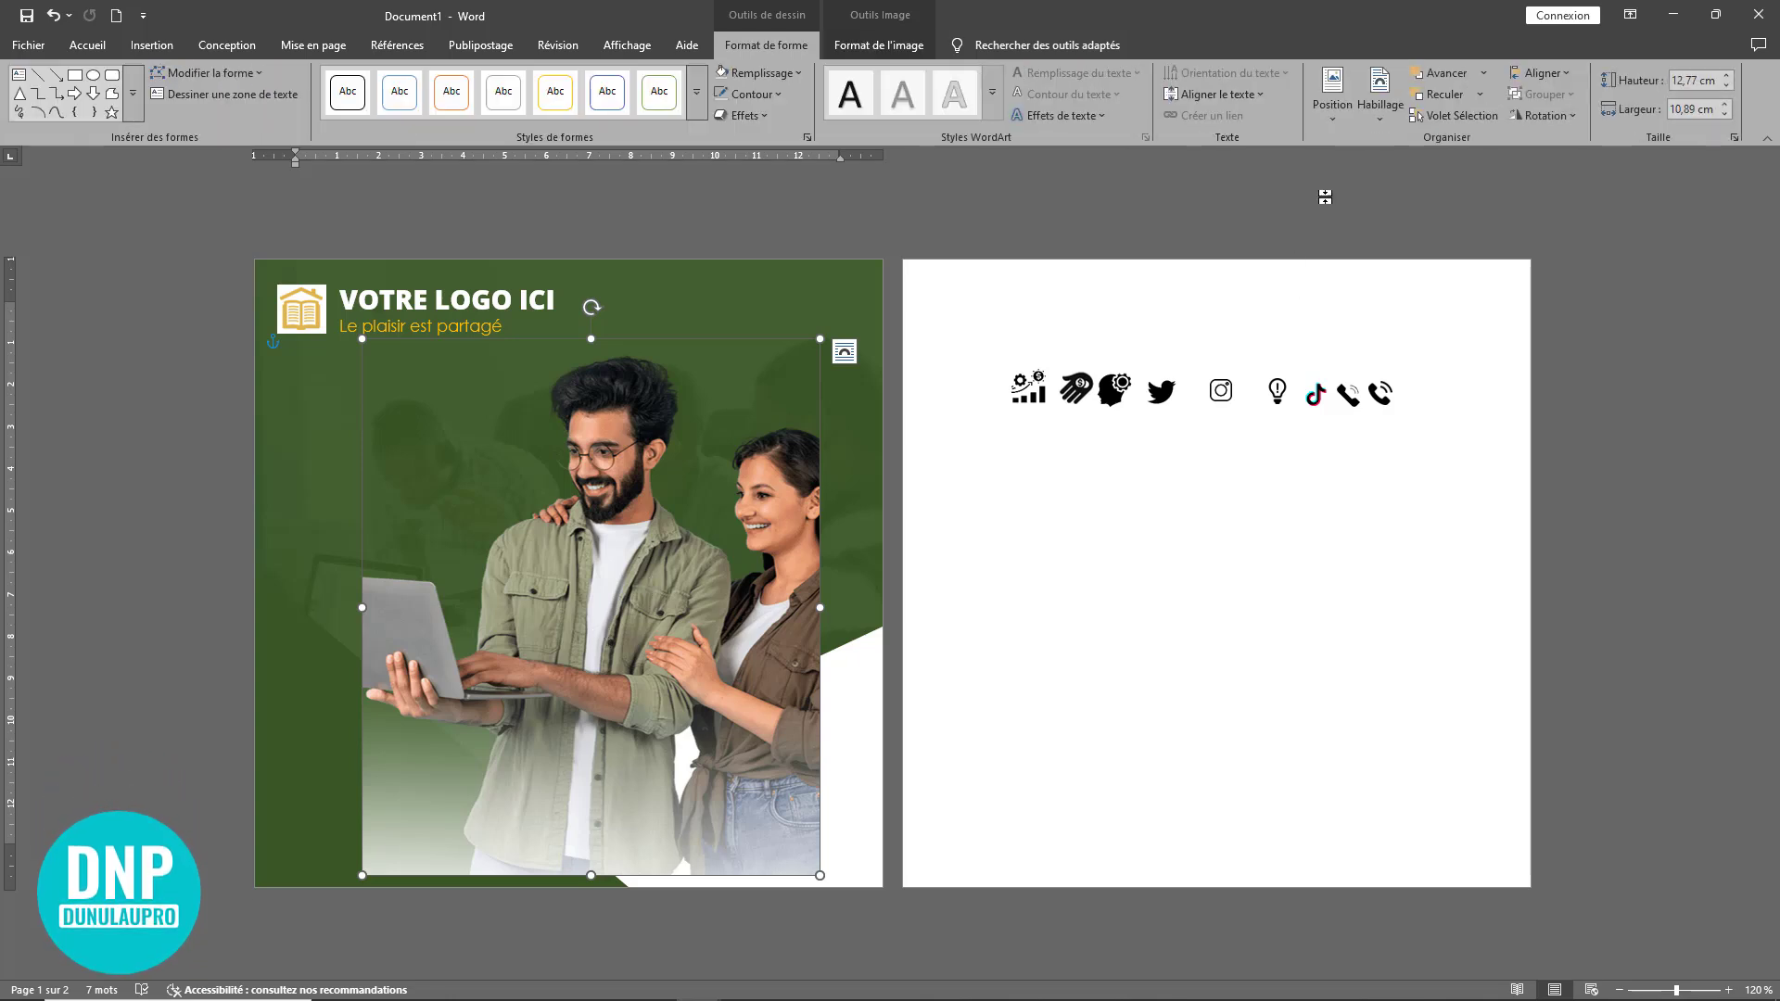
pyautogui.click(879, 45)
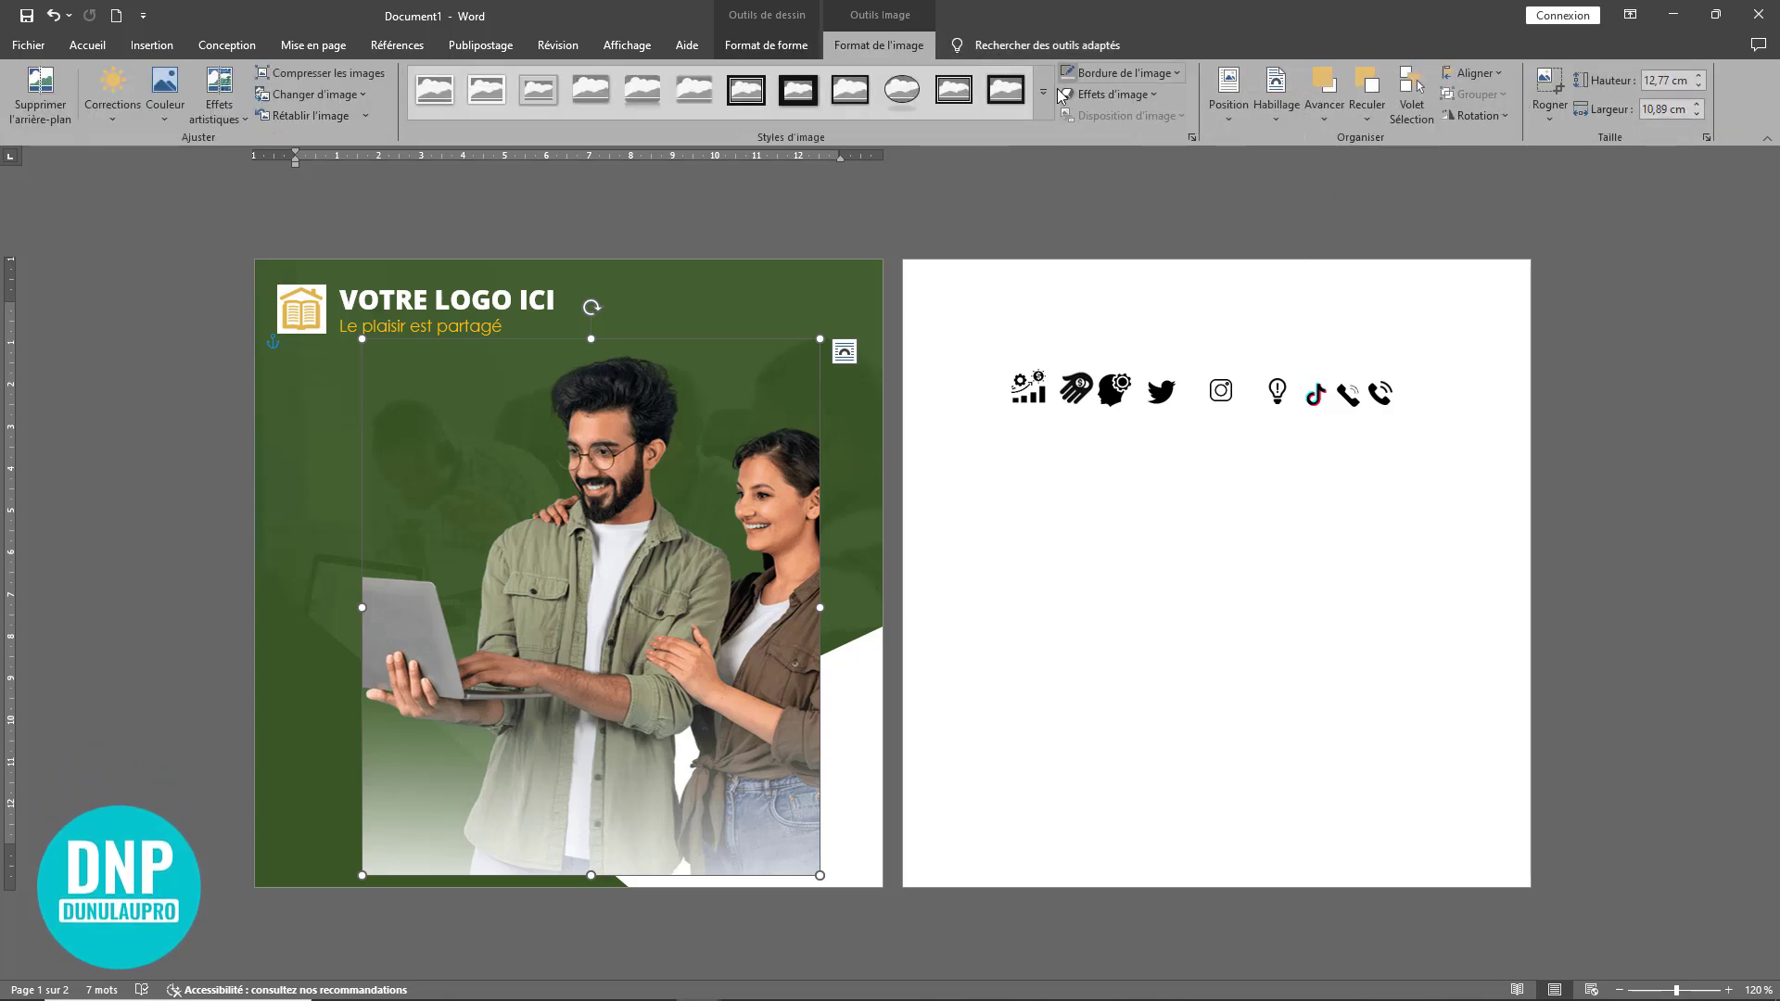
pyautogui.click(1548, 116)
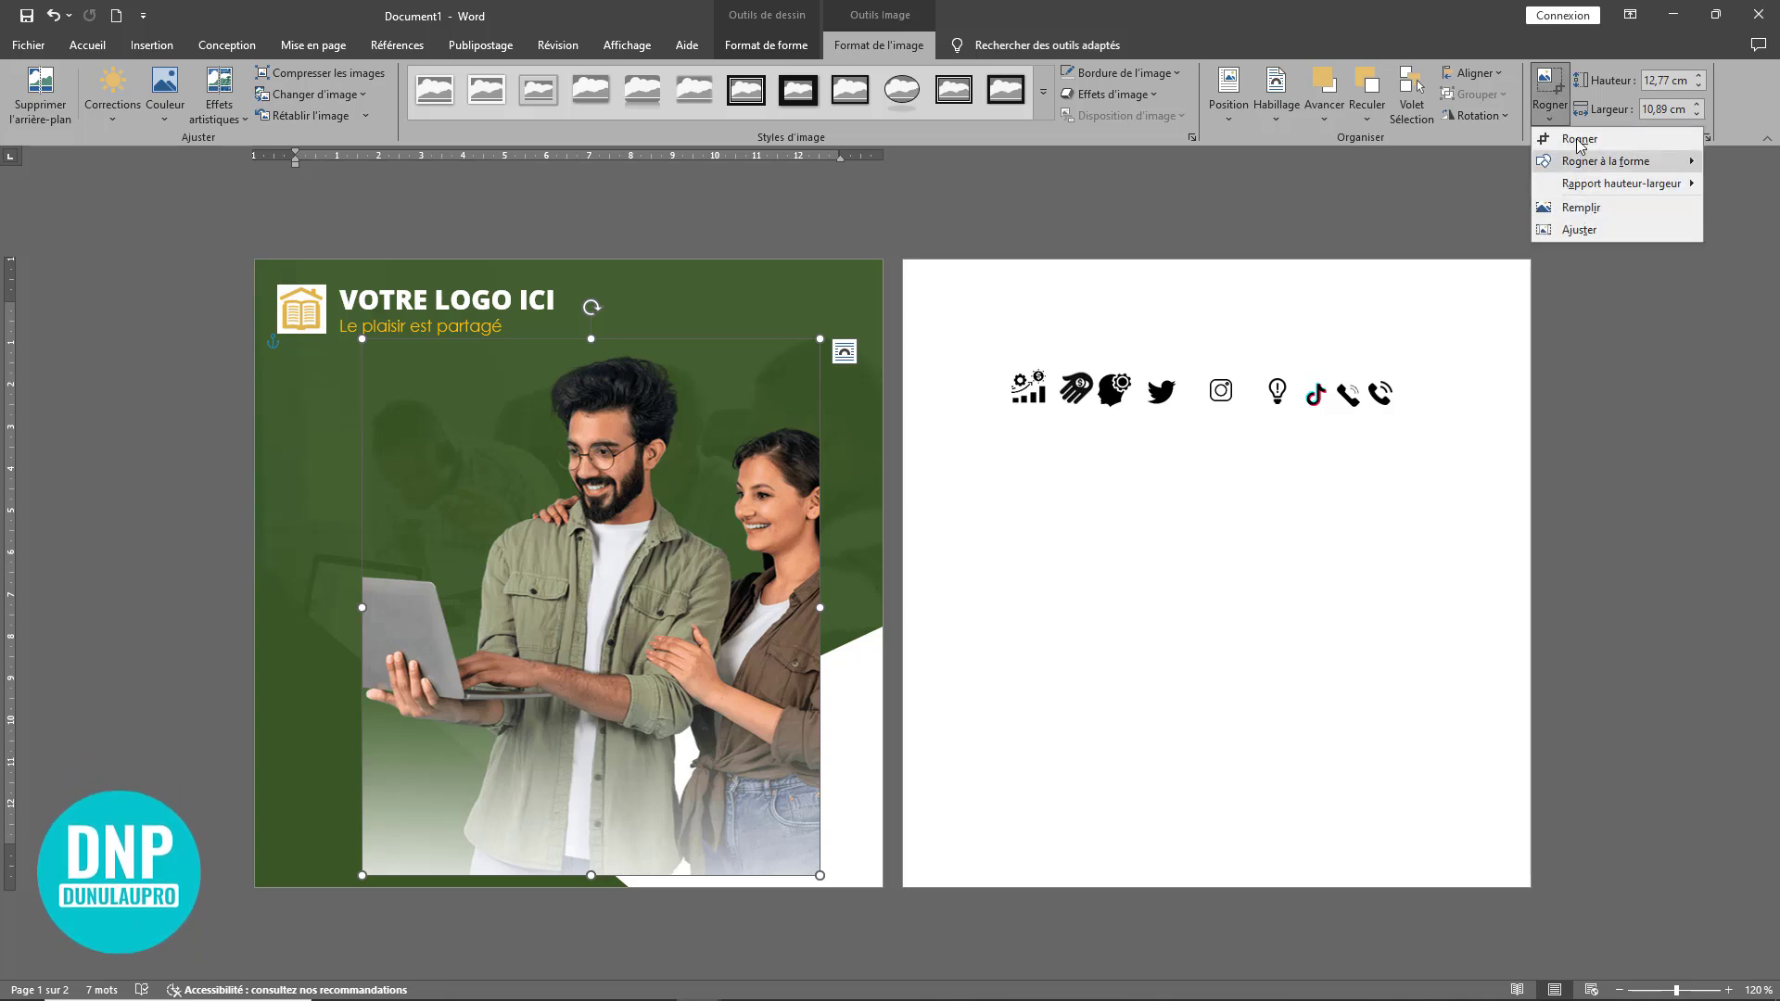
pyautogui.click(1456, 212)
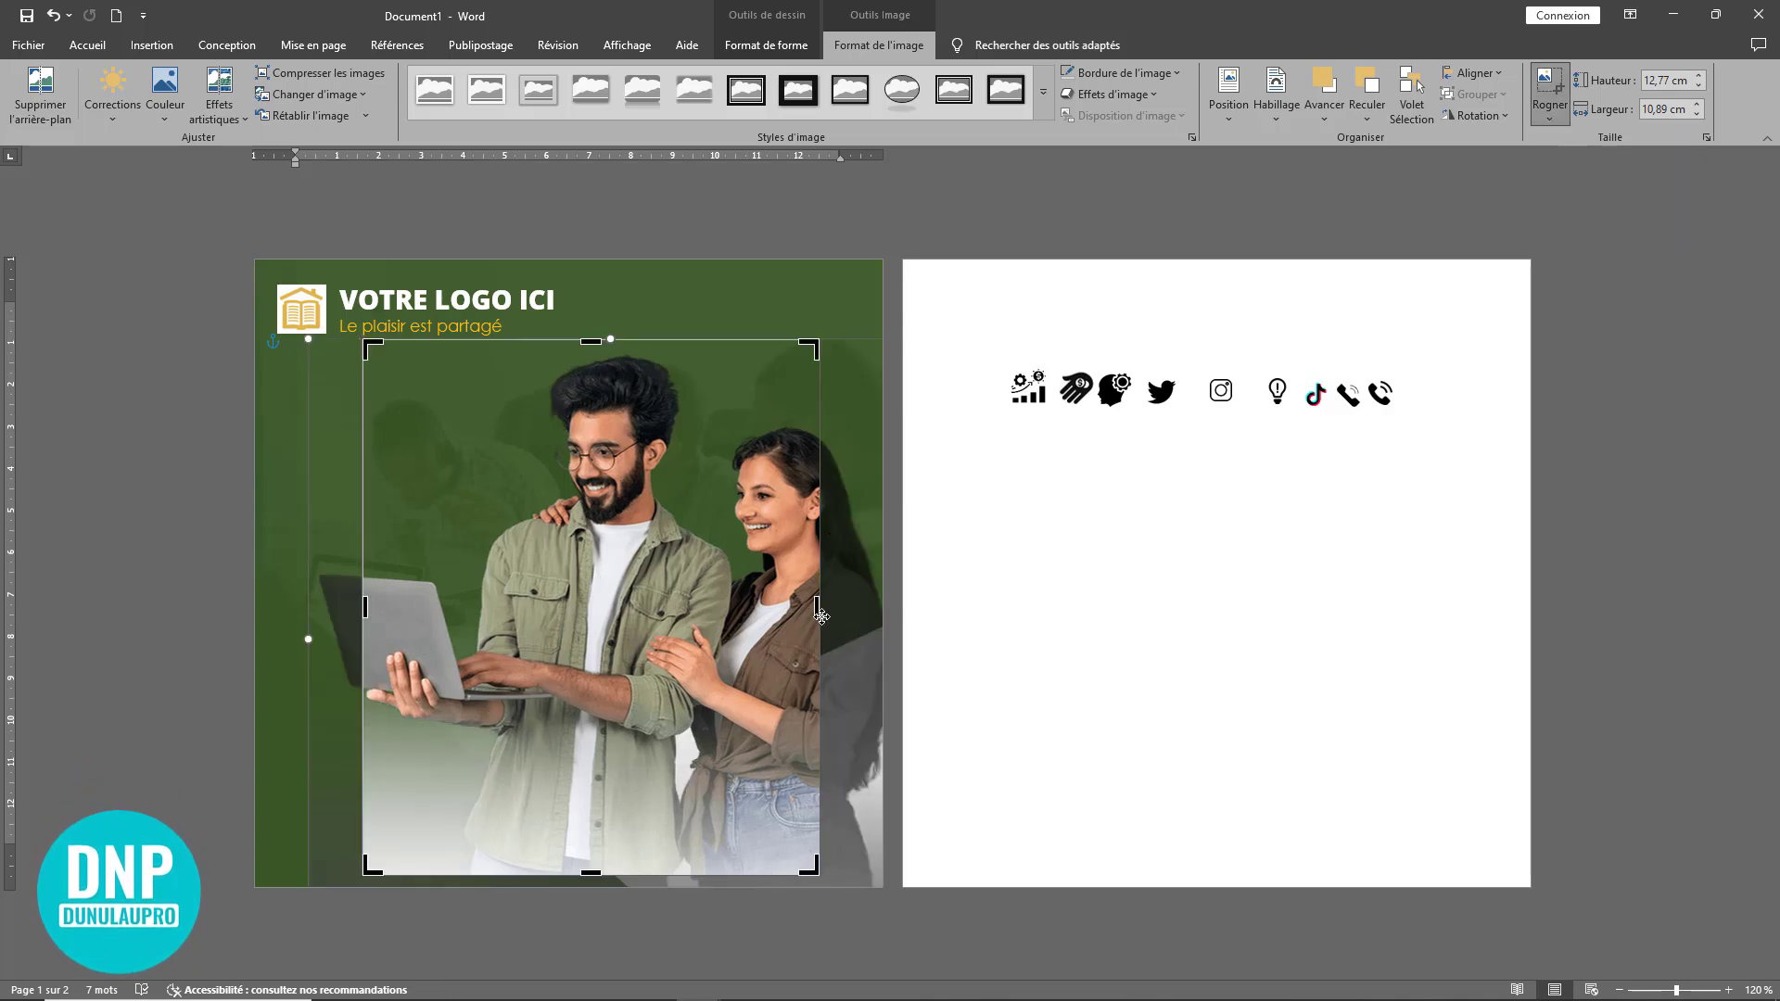
pyautogui.moveTo(832, 610); pyautogui.dragTo(874, 620)
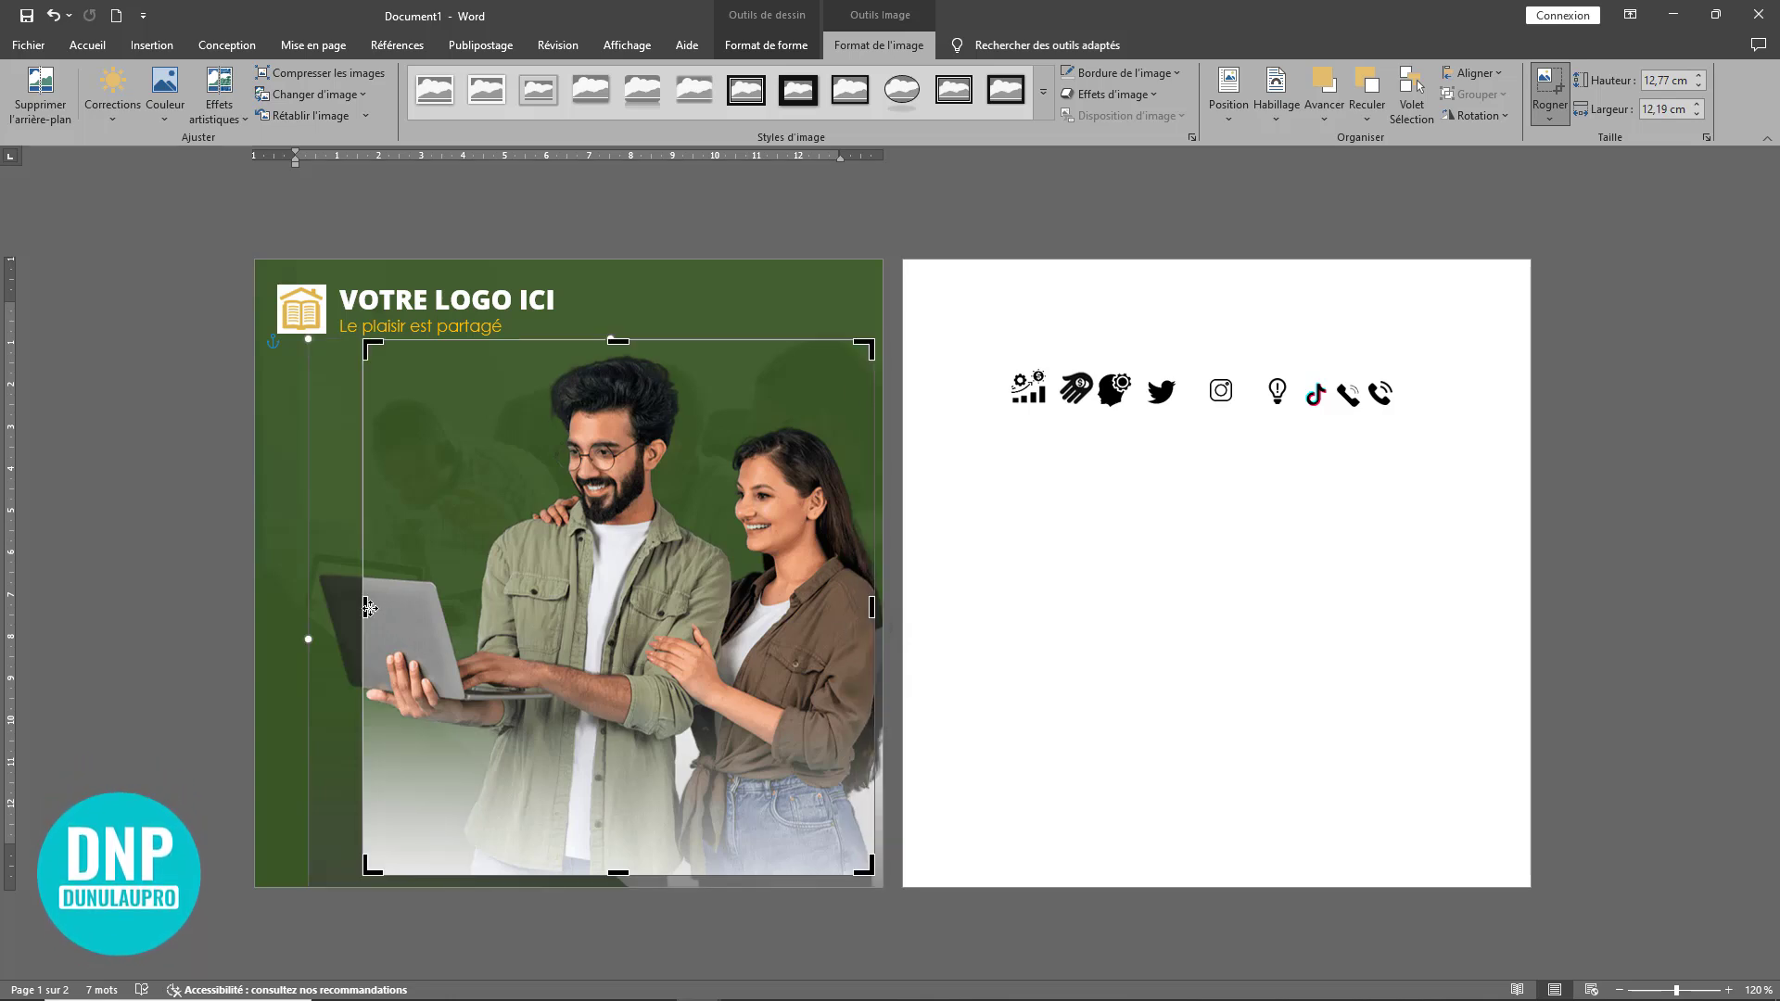
pyautogui.moveTo(362, 607); pyautogui.dragTo(311, 608)
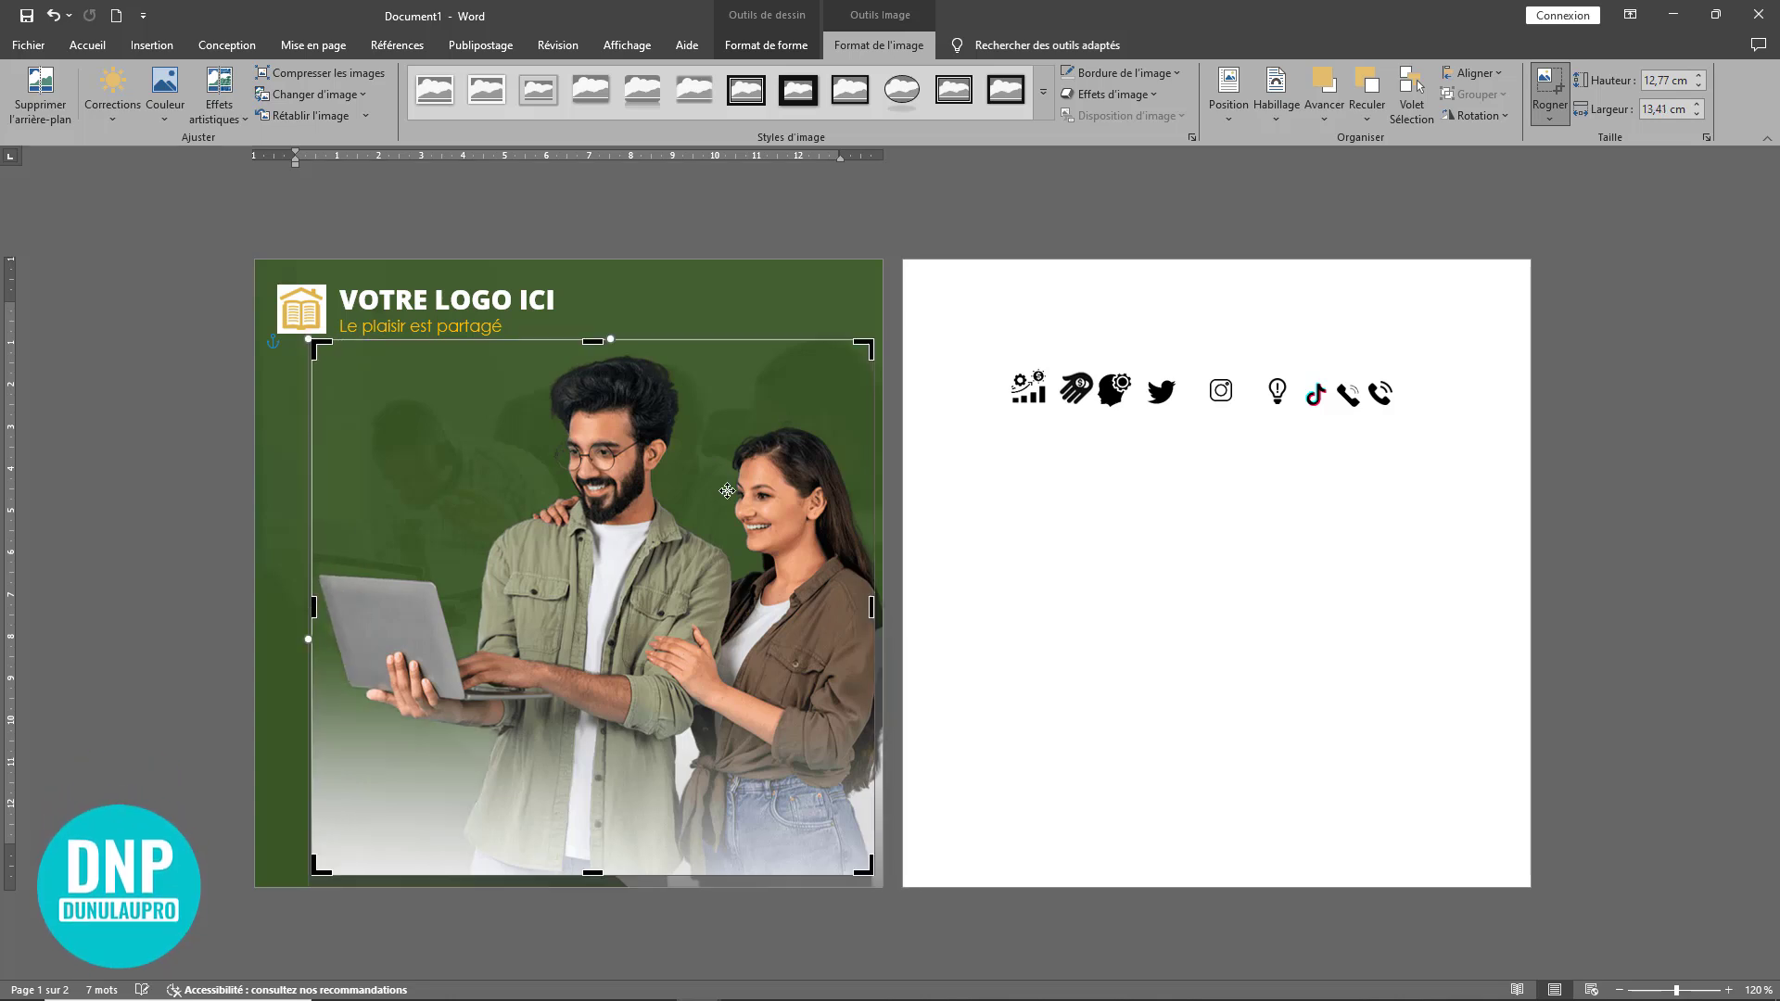
pyautogui.click(1550, 85)
pyautogui.moveTo(674, 721); pyautogui.dragTo(660, 736)
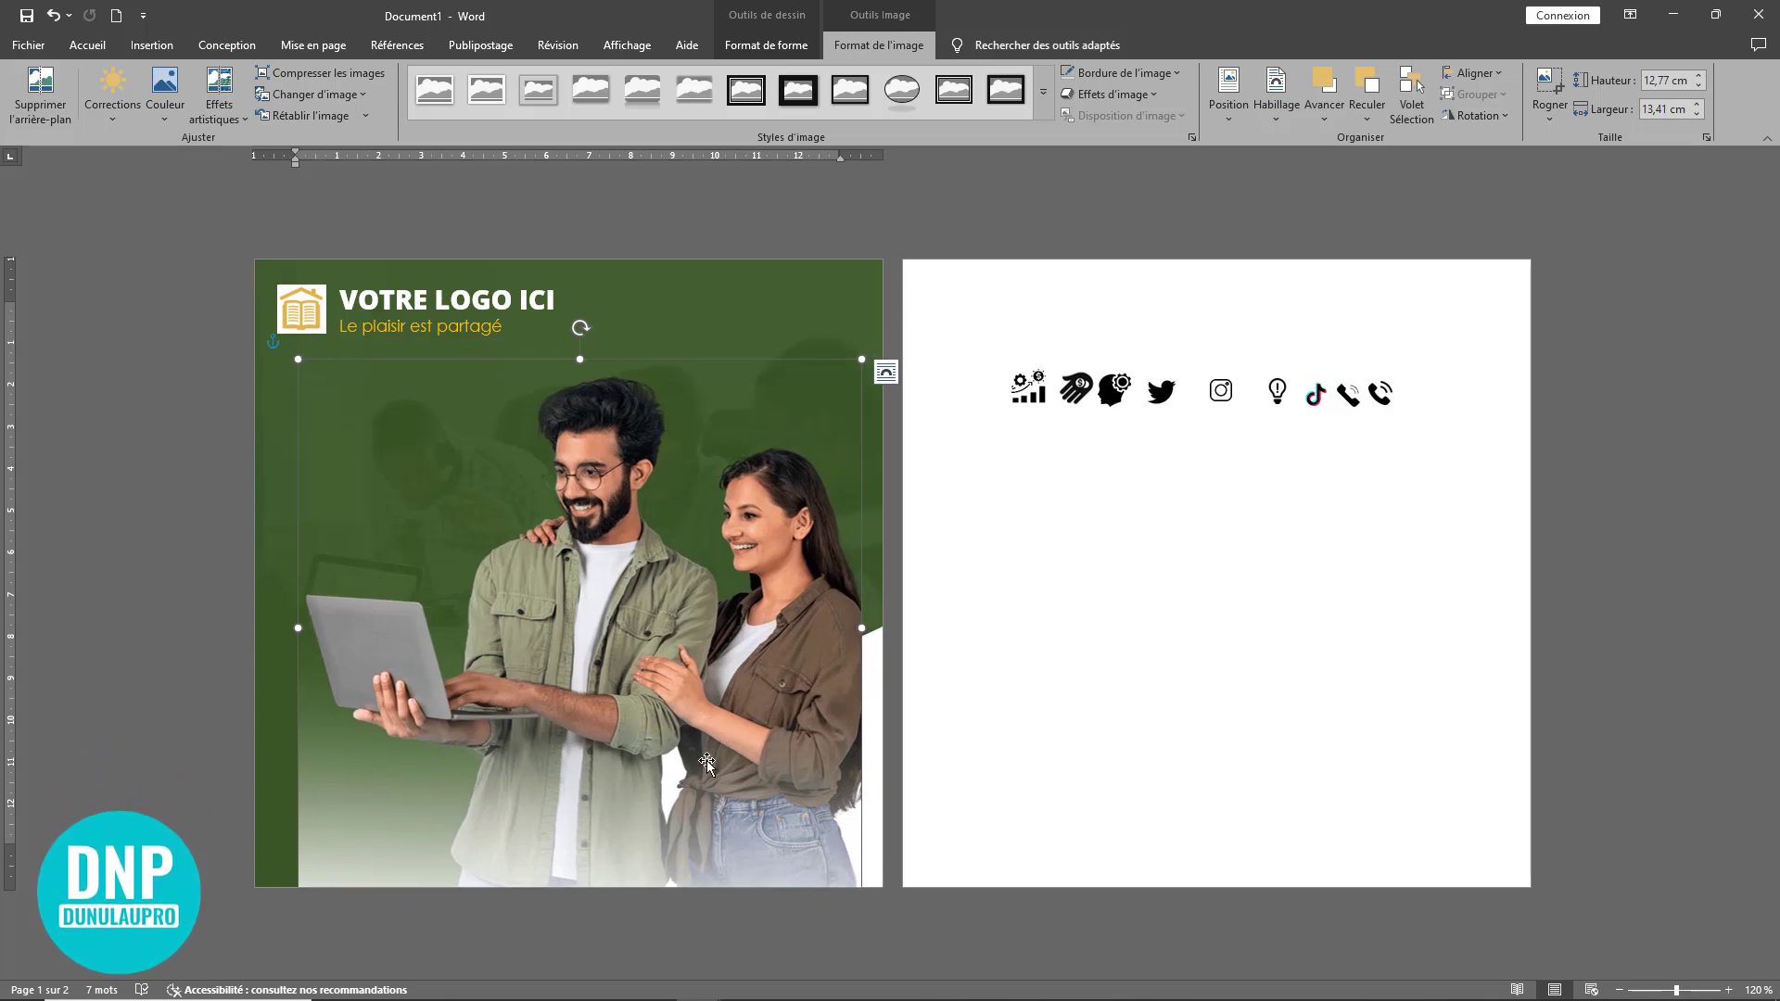
pyautogui.moveTo(684, 799); pyautogui.dragTo(670, 761)
# - Bring the white corner triangle to the front so it overlaps the bottom of the couple picture
pyautogui.click(858, 873)
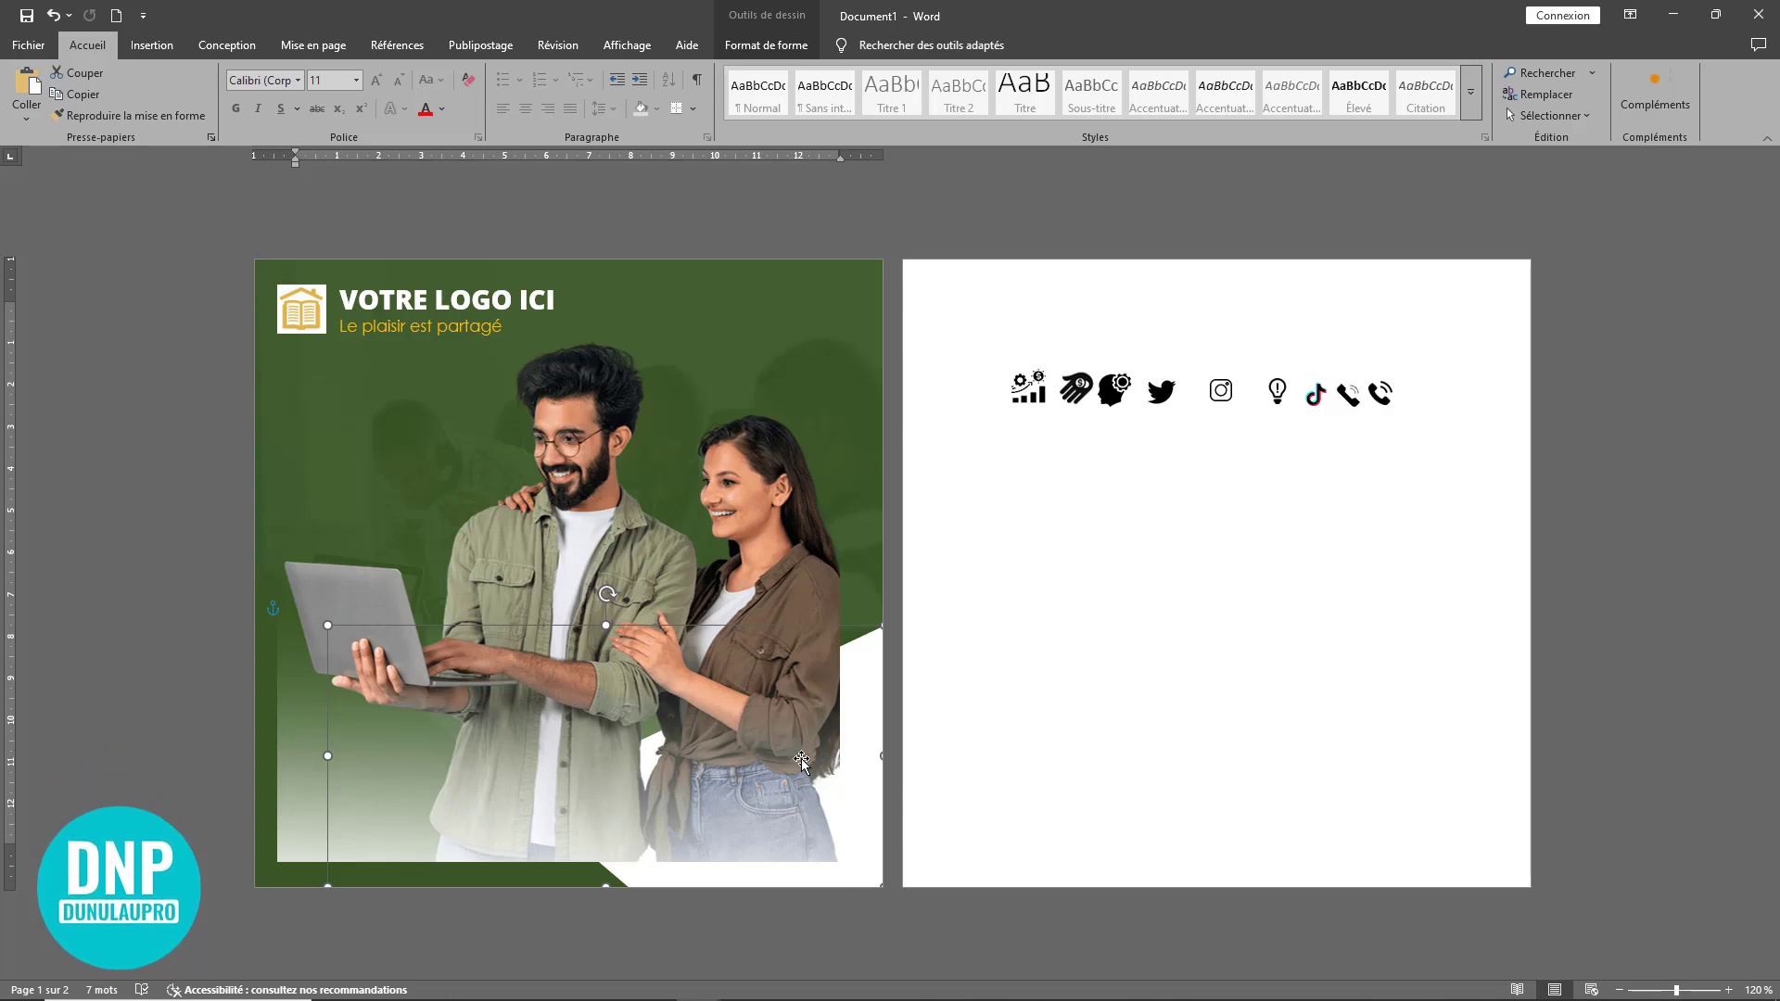
pyautogui.doubleClick(855, 875)
pyautogui.scroll(6, 860, 869)
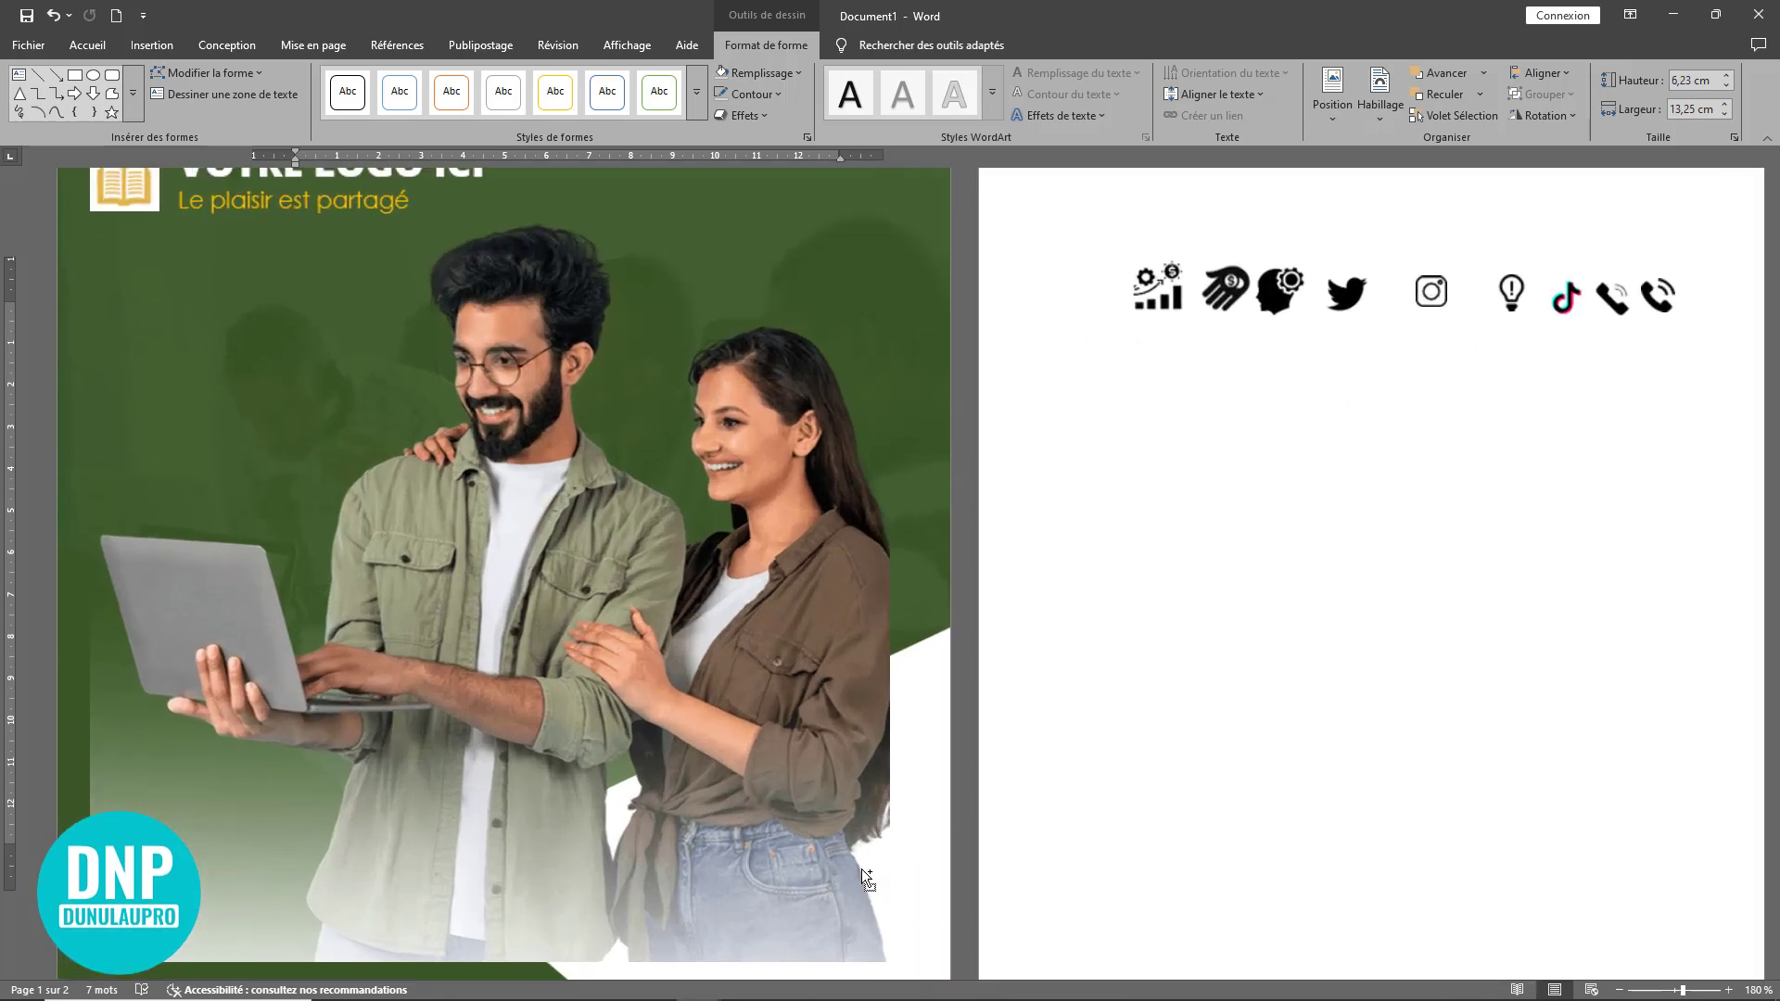
pyautogui.scroll(-5, 1006, 848)
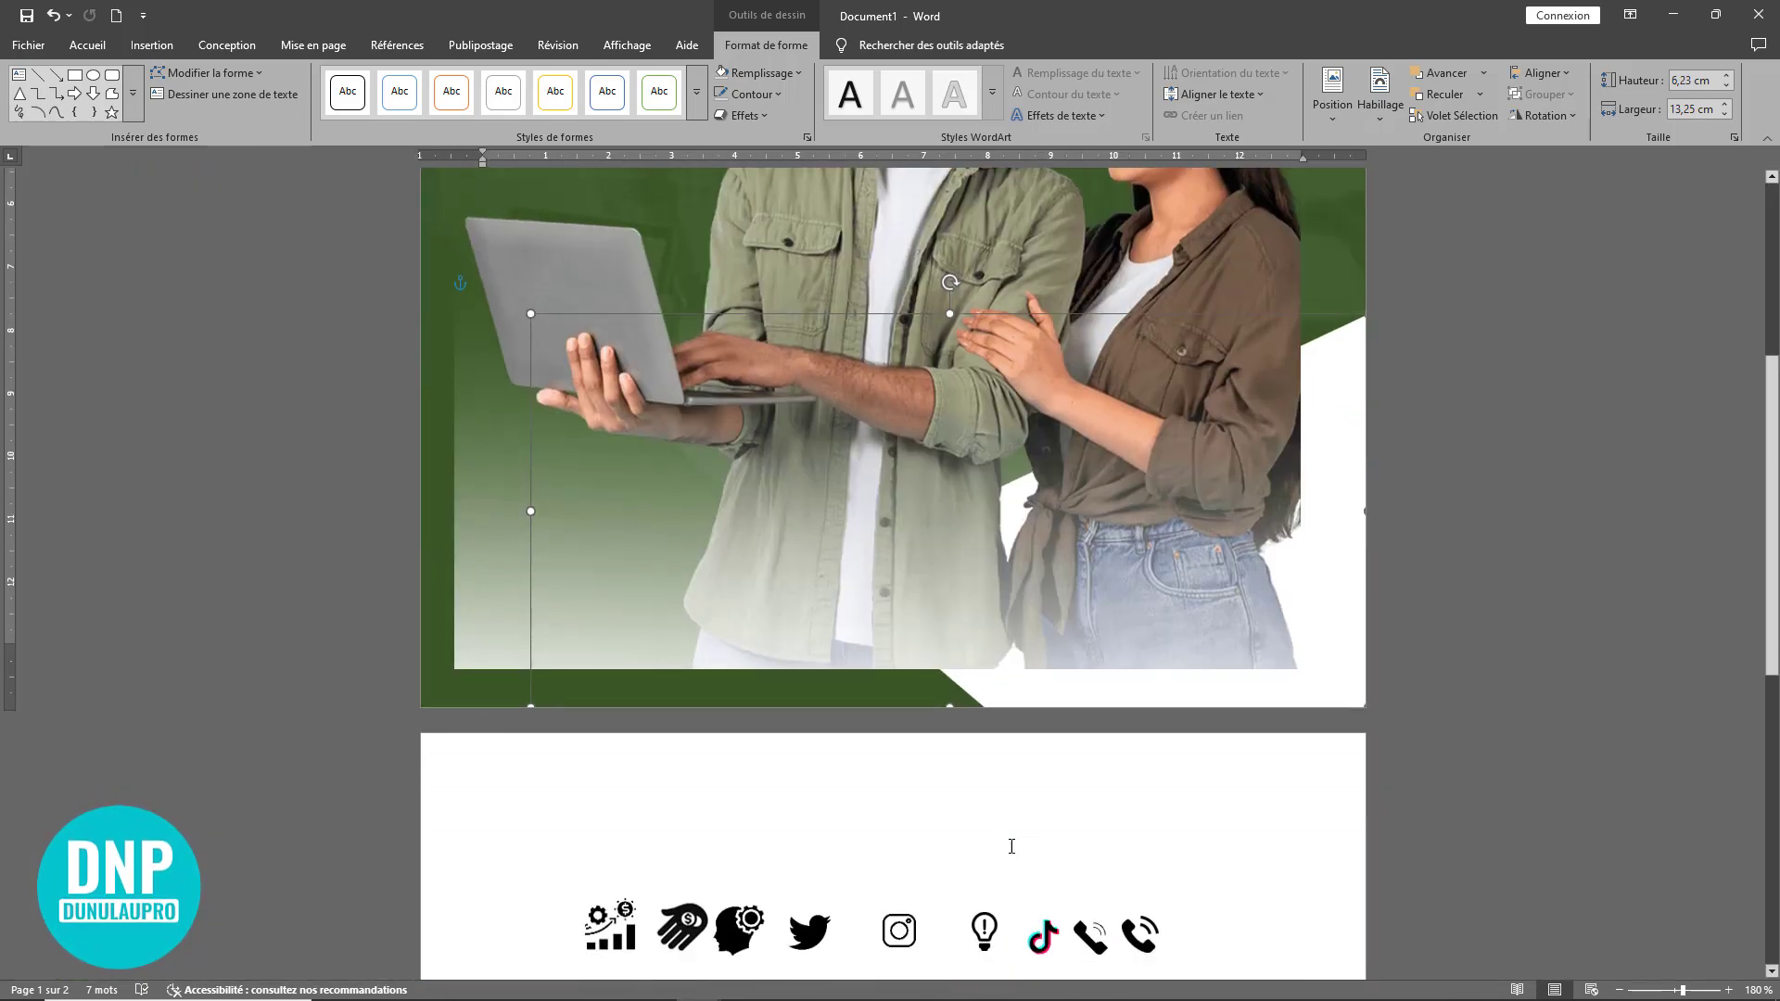
pyautogui.scroll(4, 1413, 720)
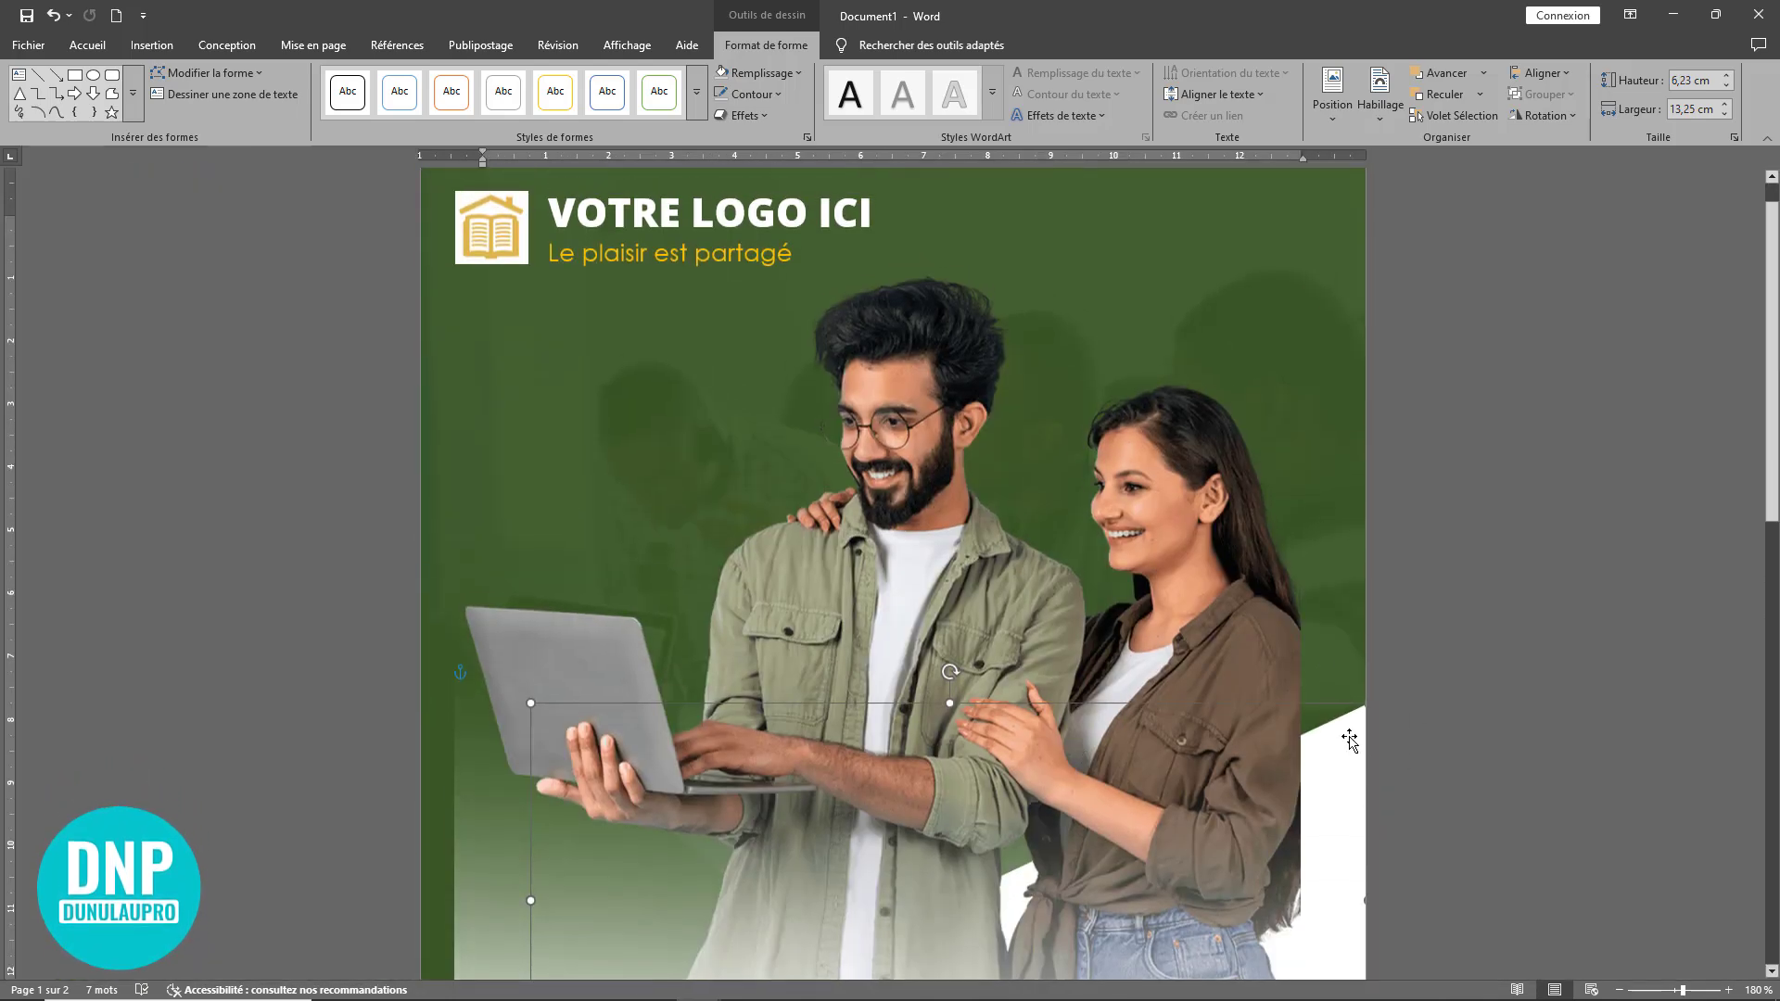
pyautogui.scroll(-3, 1350, 742)
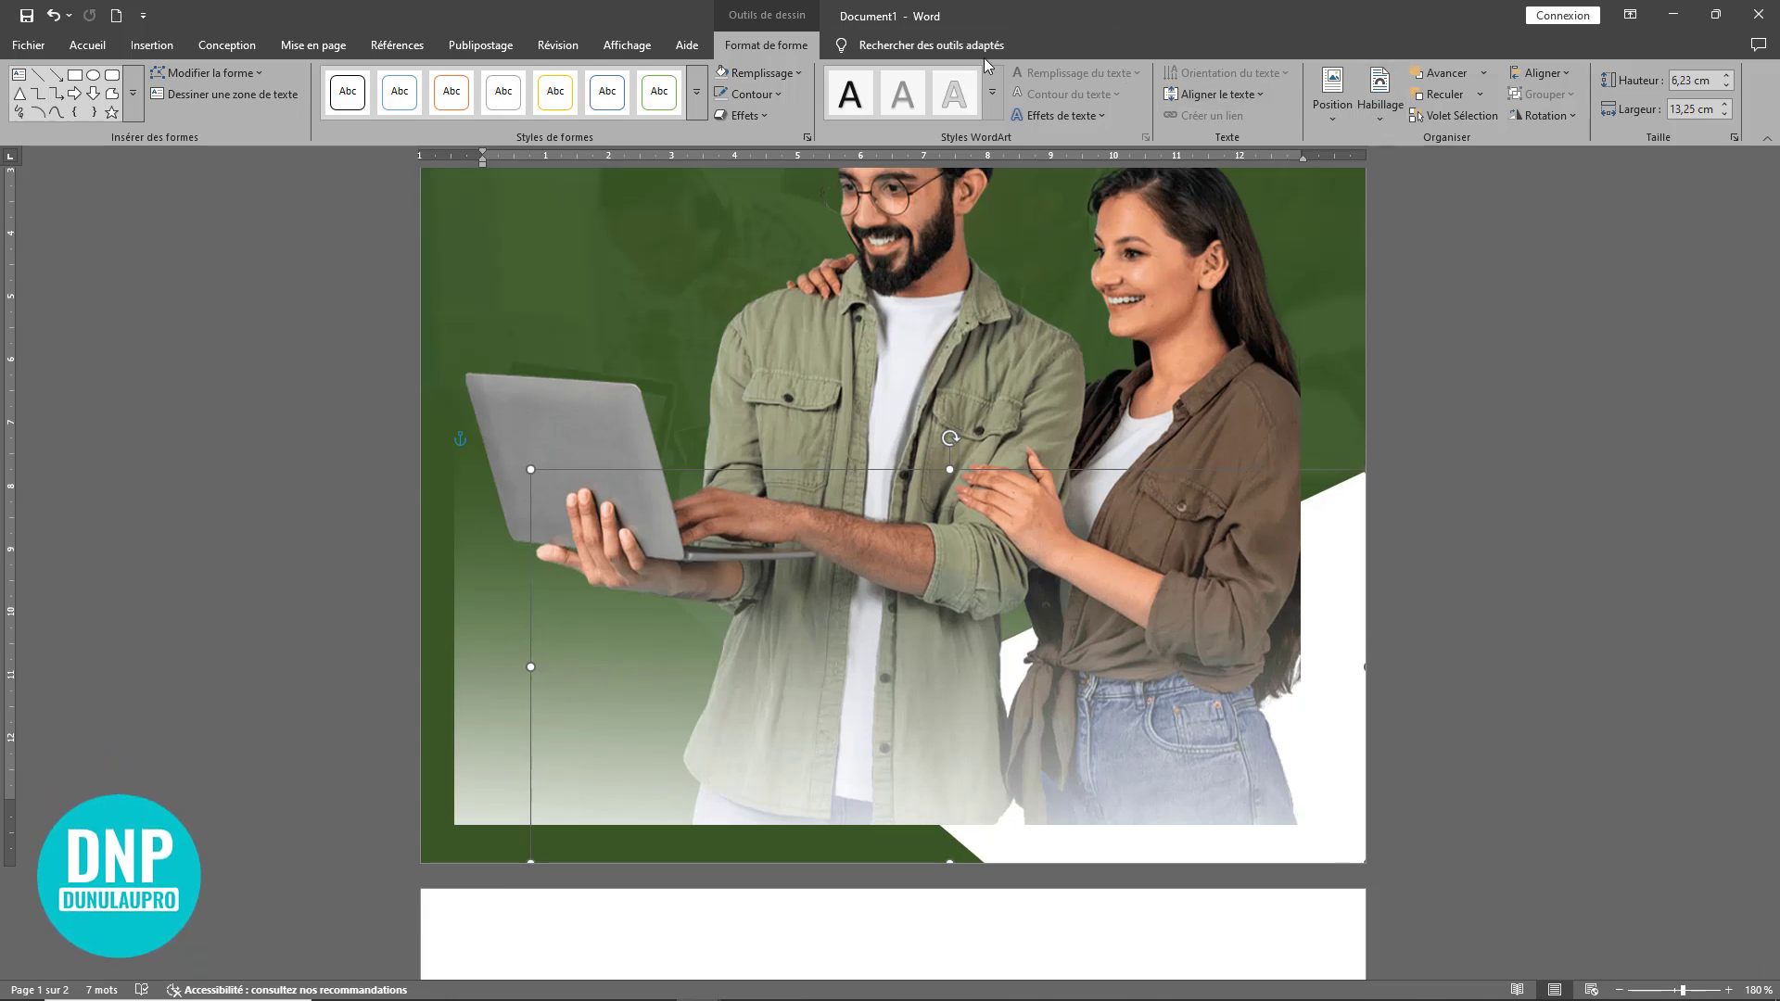
pyautogui.click(1485, 78)
pyautogui.click(1481, 116)
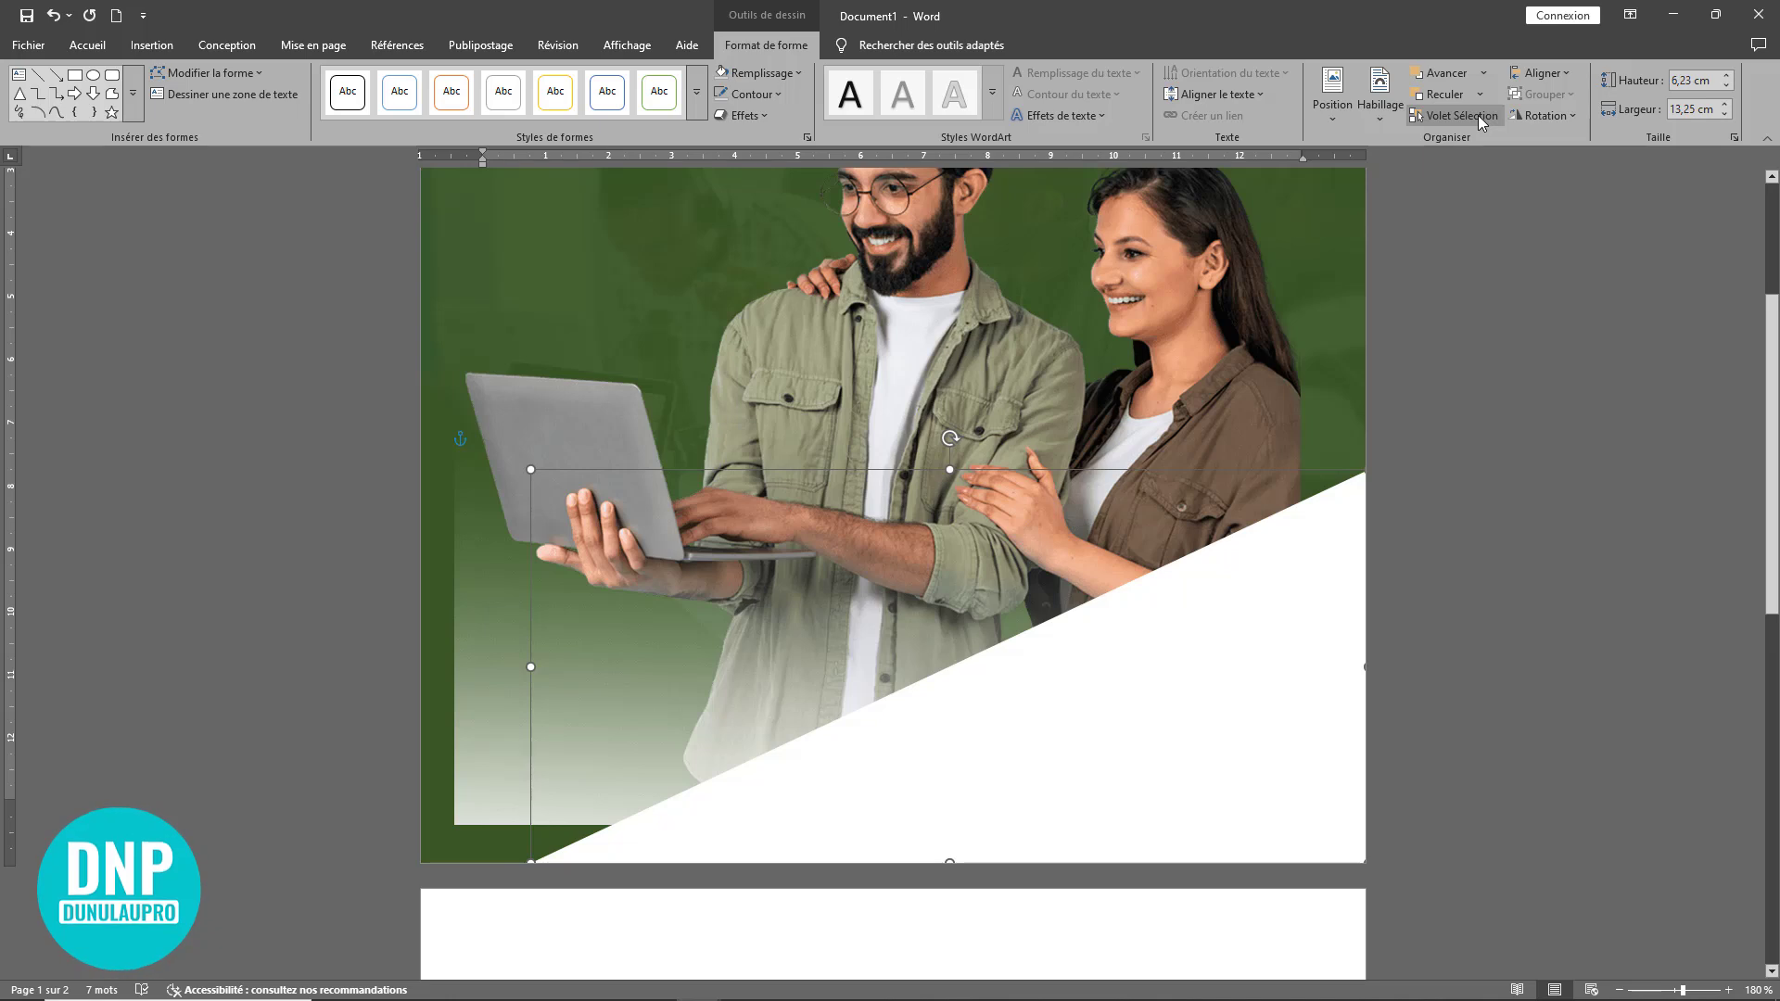
# - Bring the dark green corner triangle to the front, over the couple picture and the white triangle
pyautogui.click(437, 839)
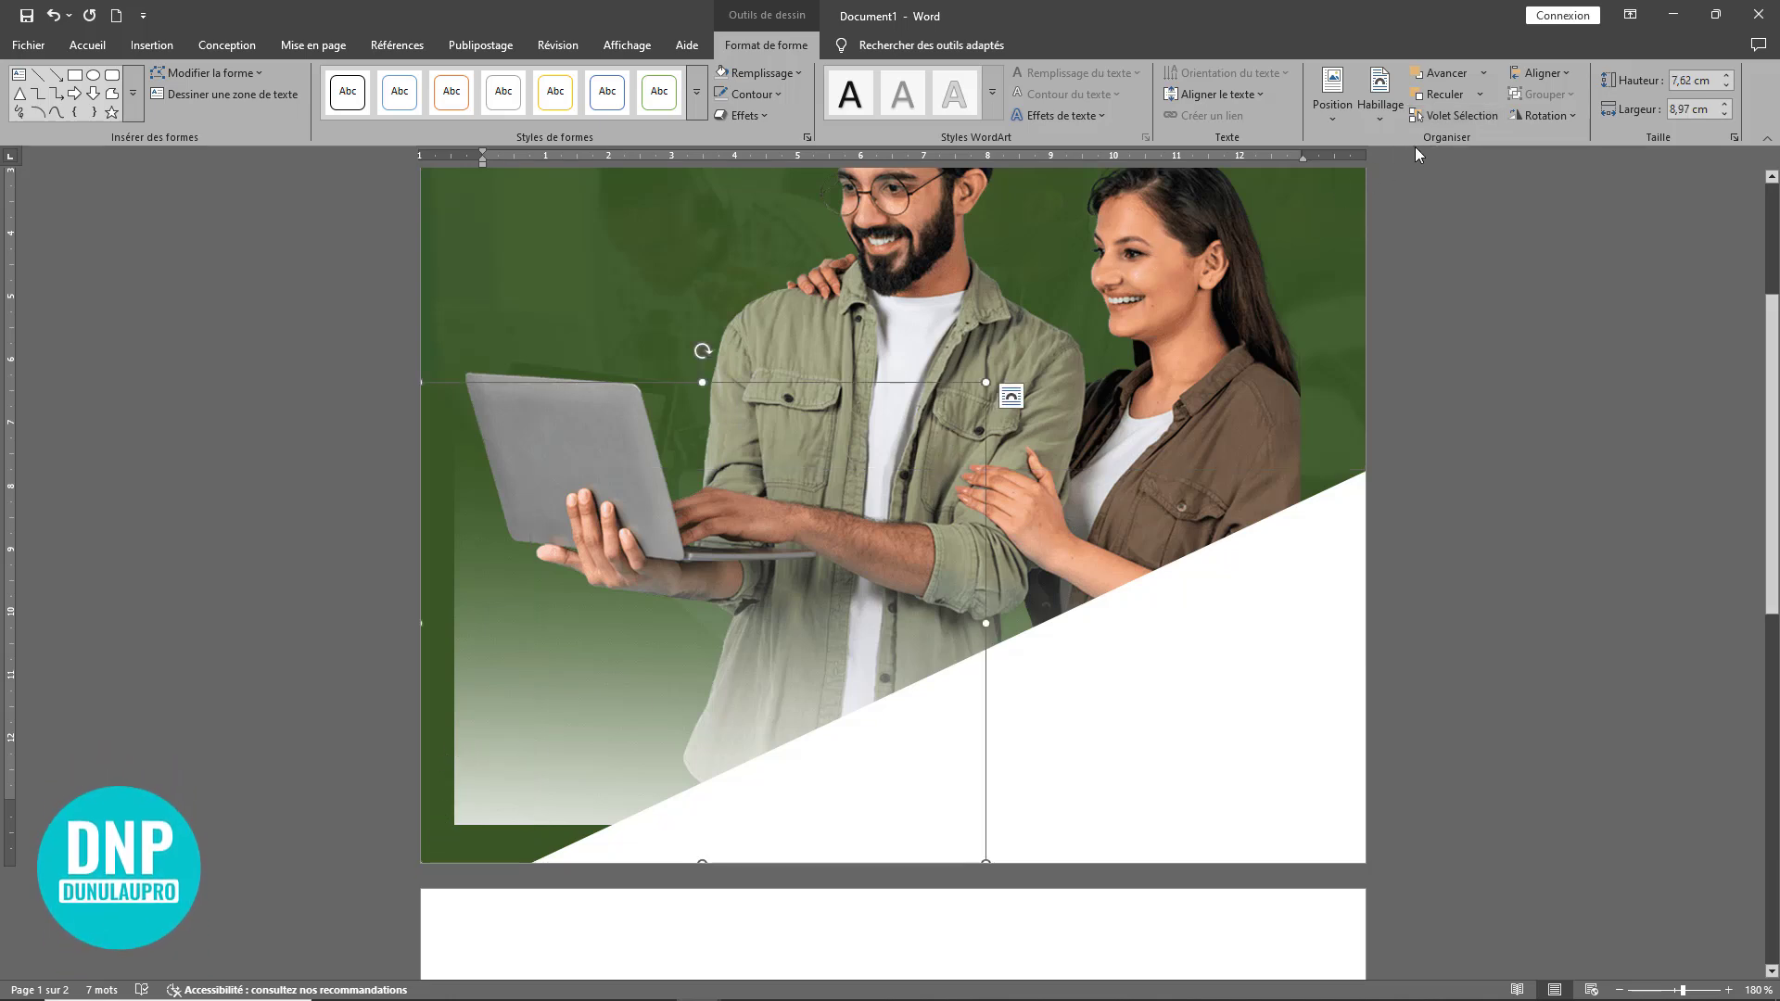
pyautogui.click(1490, 80)
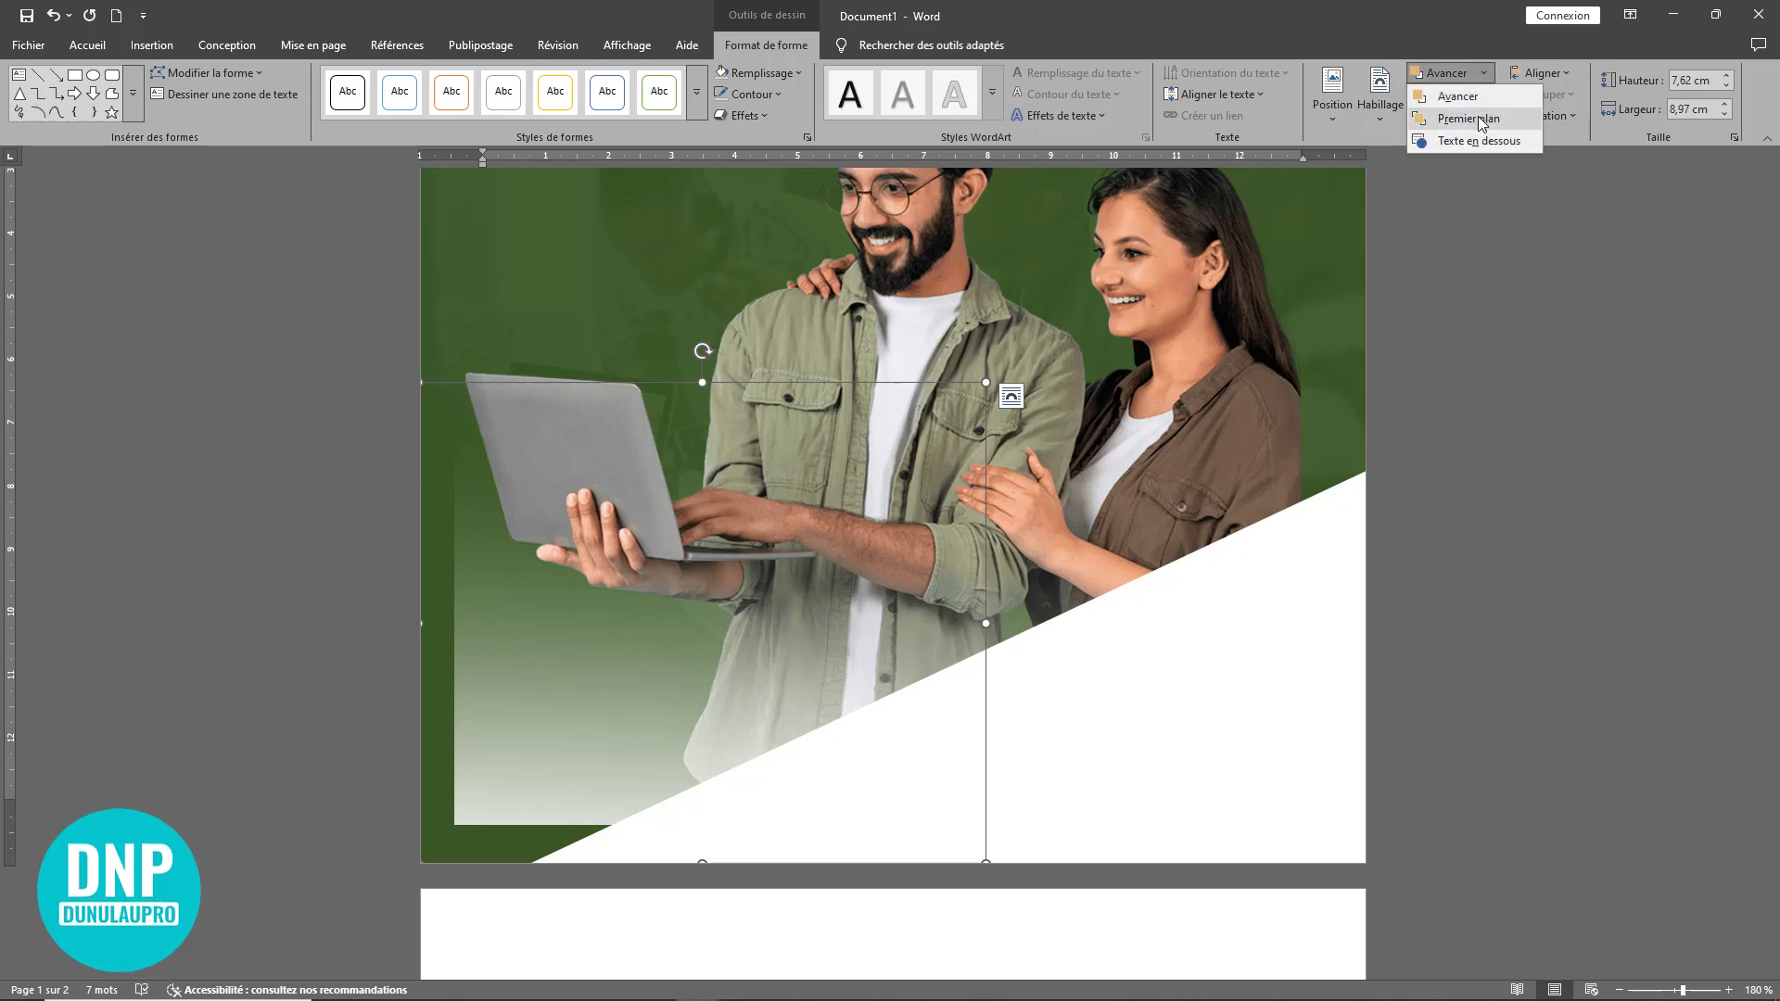
pyautogui.click(1474, 118)
pyautogui.scroll(-7, 1076, 625)
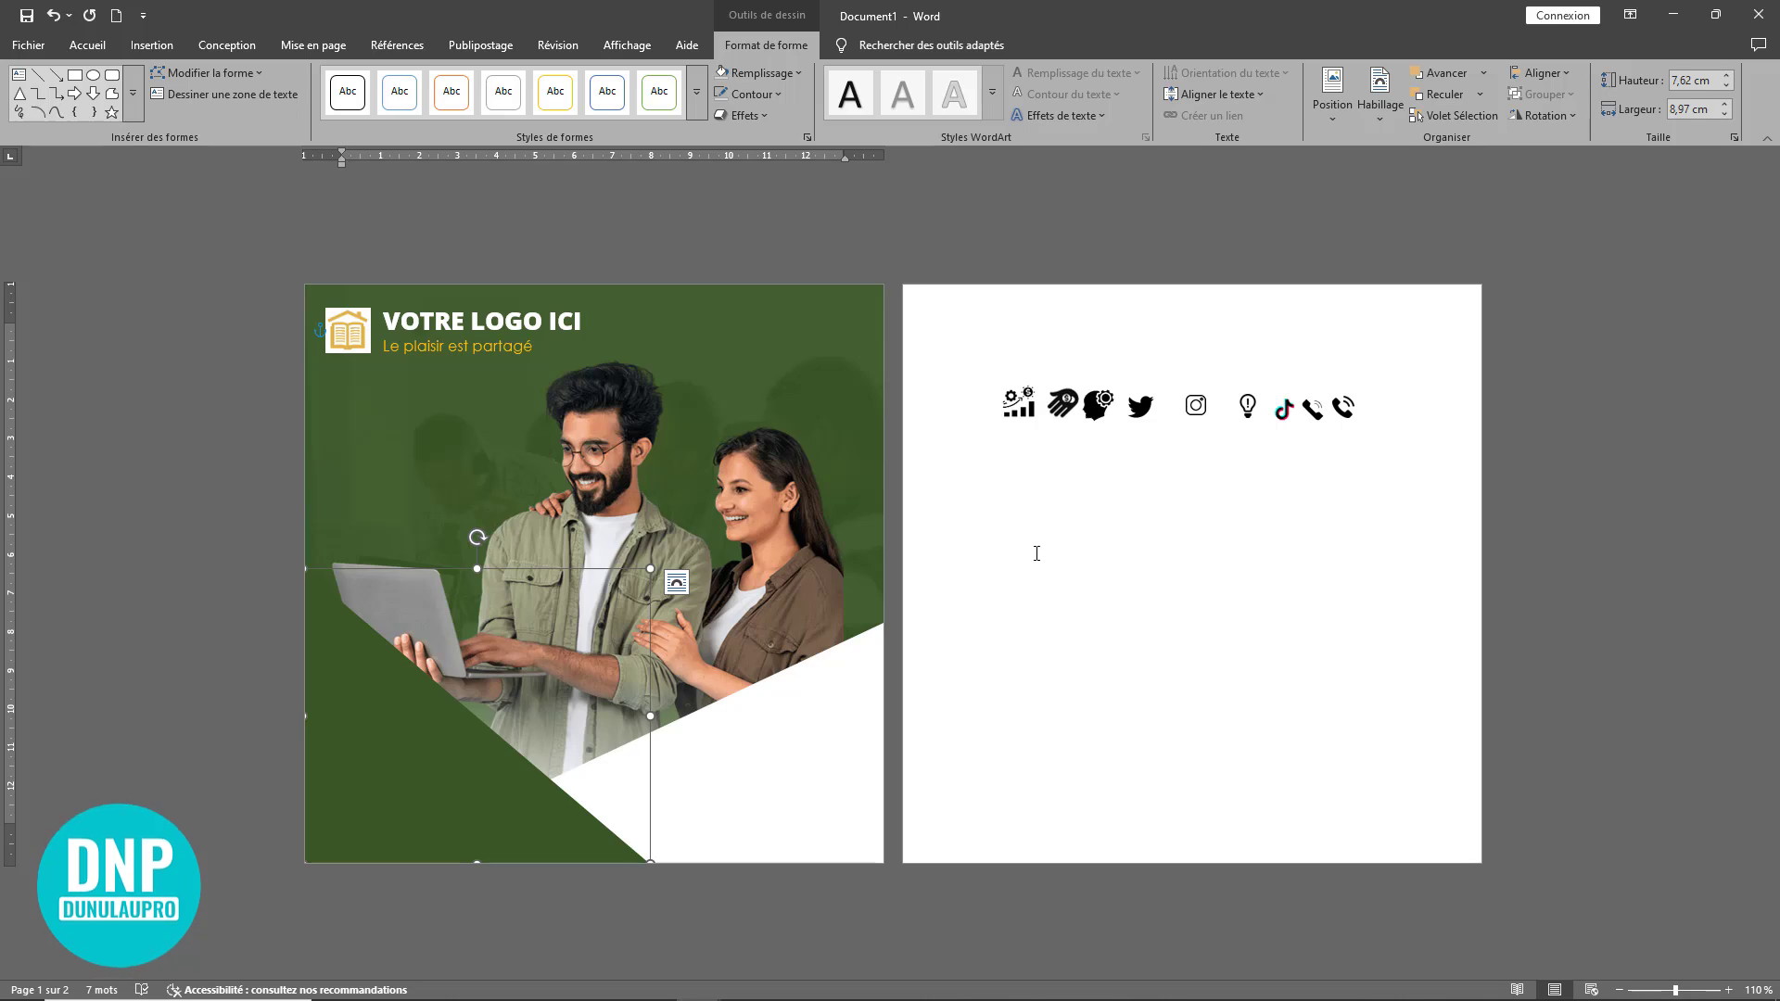
pyautogui.click(1038, 554)
# - Move the couple picture slightly up behind the two corner triangles
pyautogui.click(596, 594)
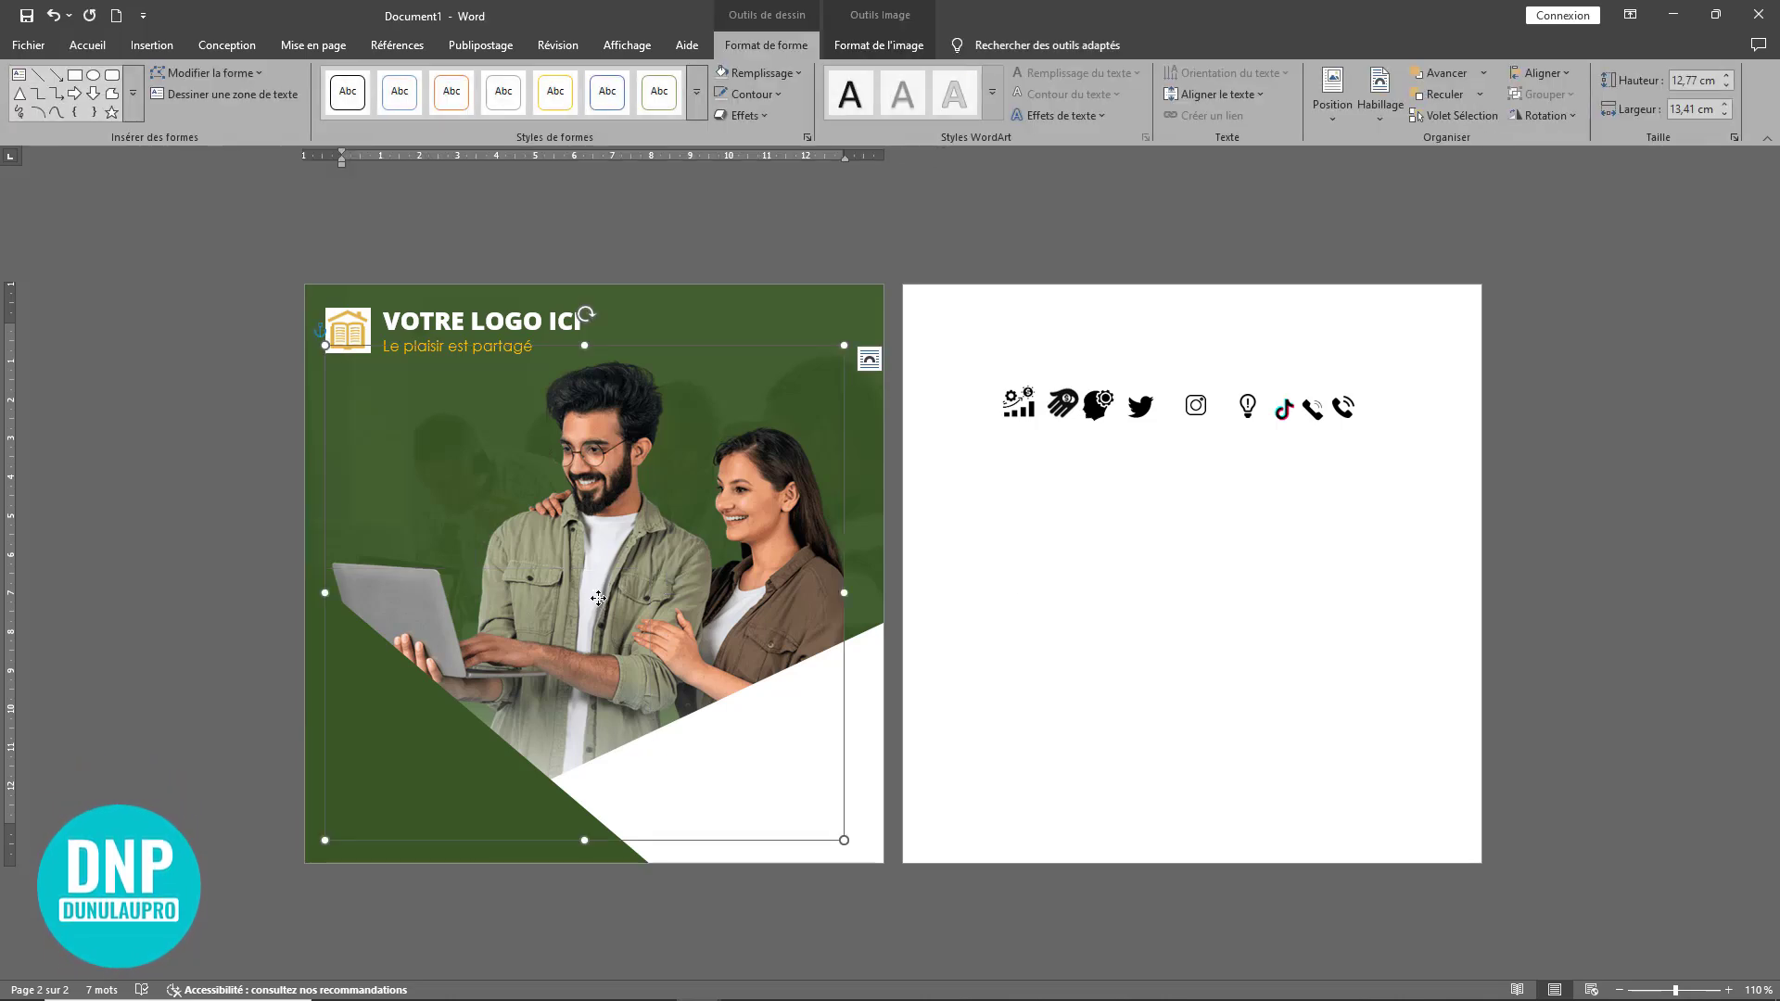
pyautogui.click(1053, 586)
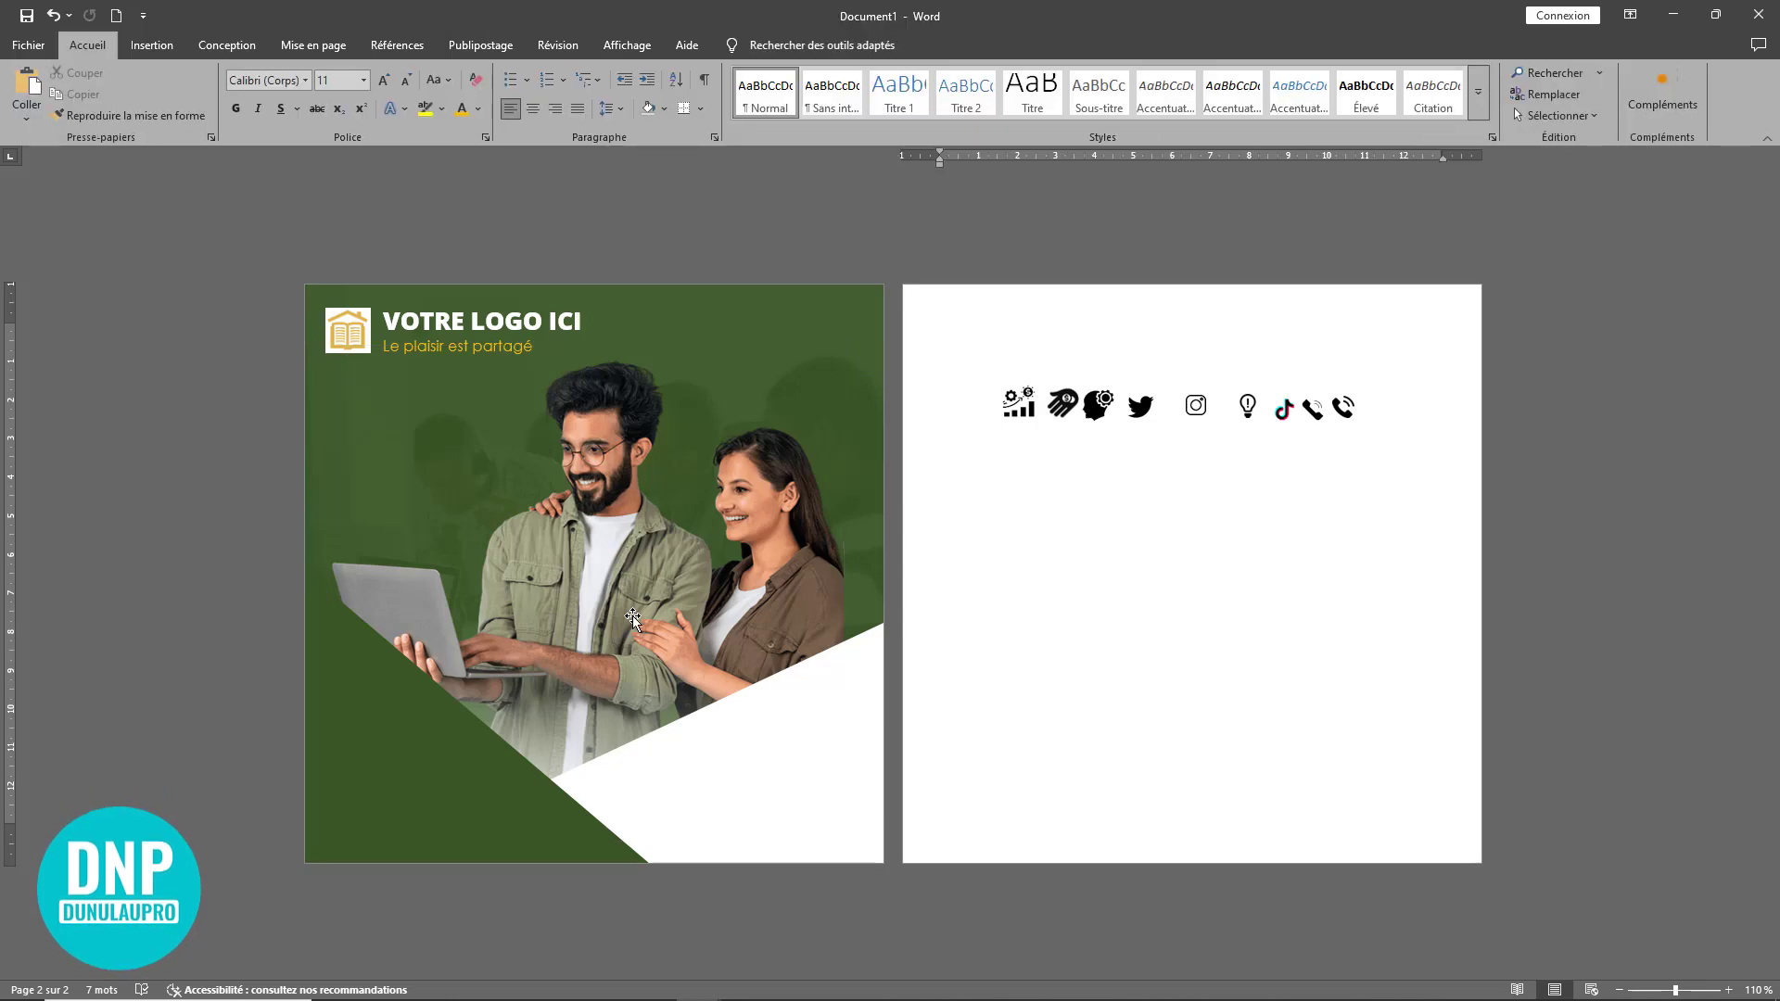
pyautogui.moveTo(632, 615); pyautogui.dragTo(632, 602)
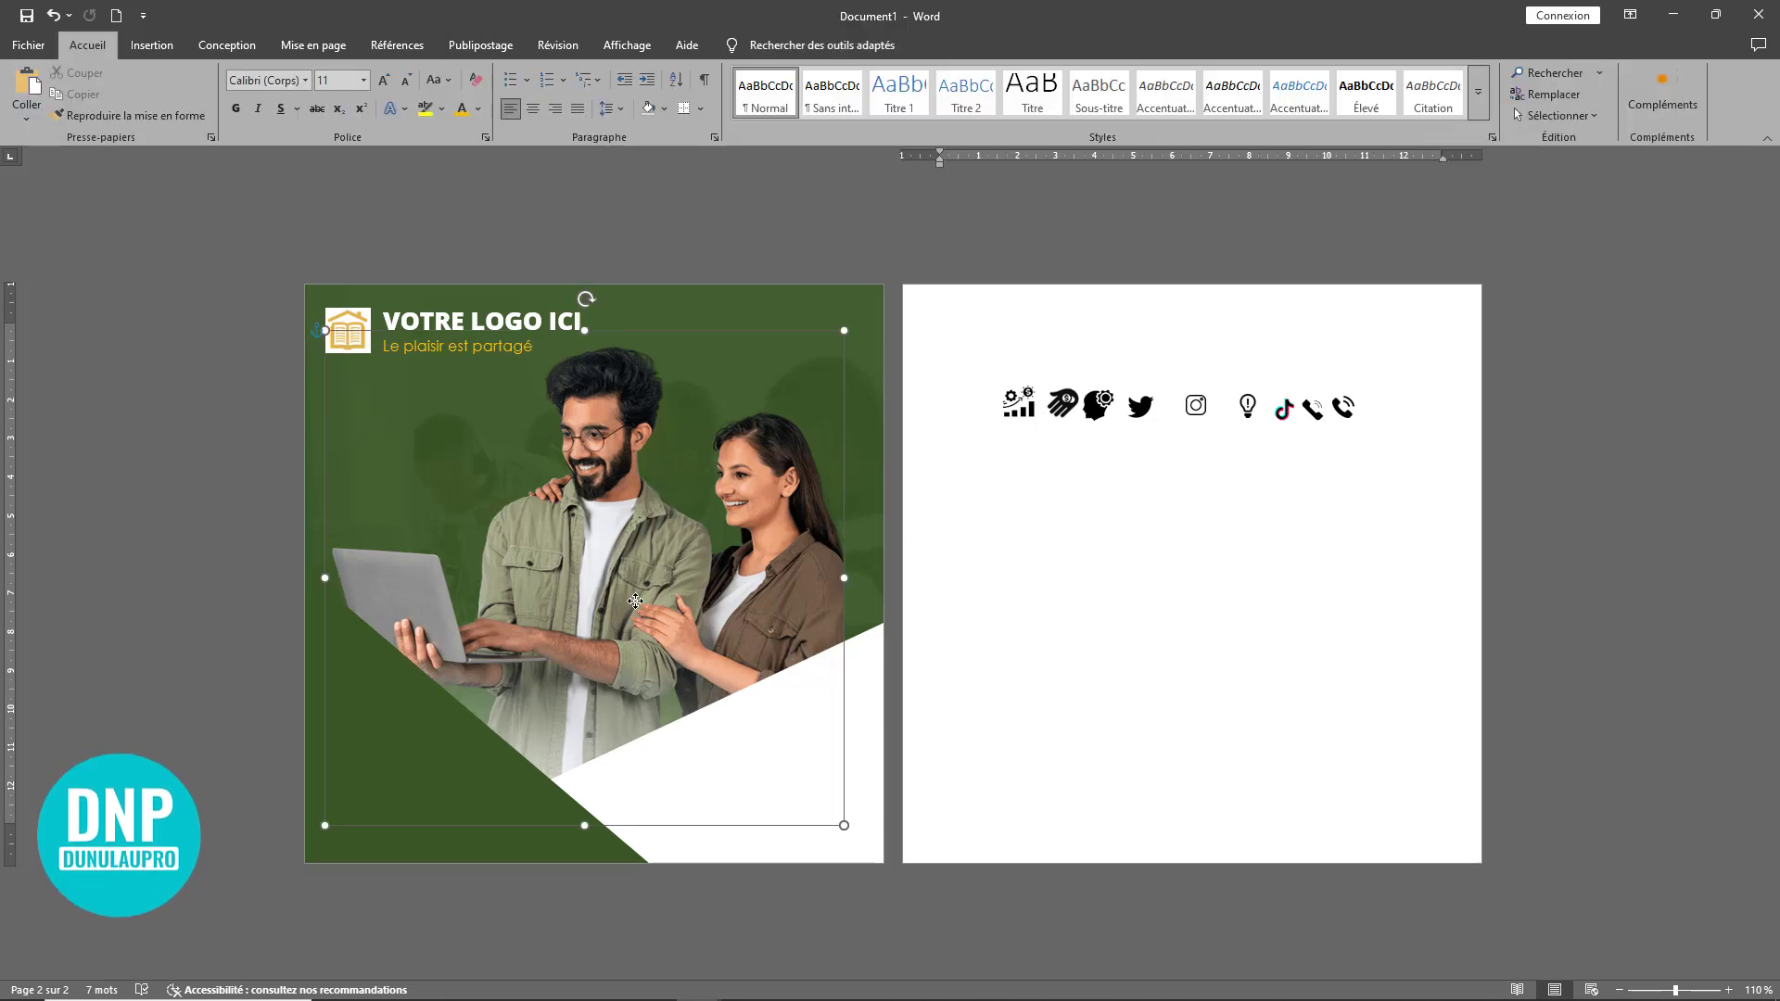
pyautogui.click(1015, 704)
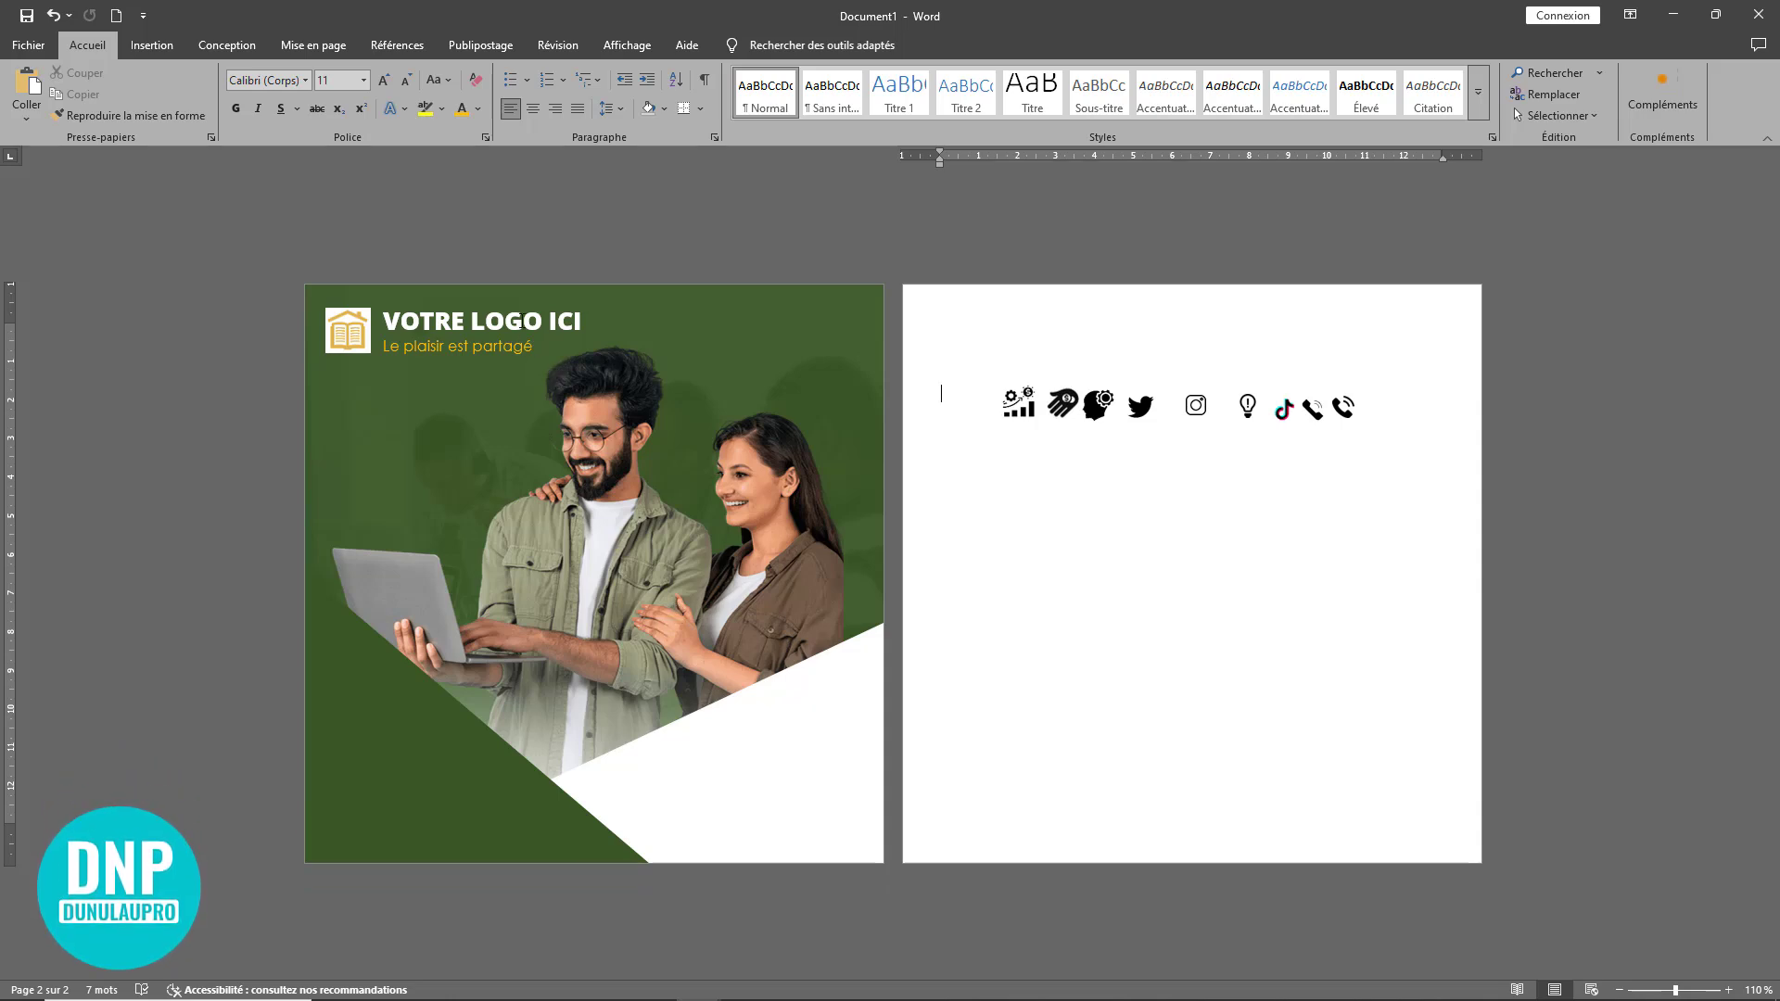
# - Duplicate the VOTRE LOGO ICI text box, change the copy's text to ADMISSION, and place it below the slogan beside the man
pyautogui.click(529, 317)
pyautogui.keyDown('ctrl'); pyautogui.moveTo(540, 304); pyautogui.dragTo(344, 439); pyautogui.keyUp('ctrl')
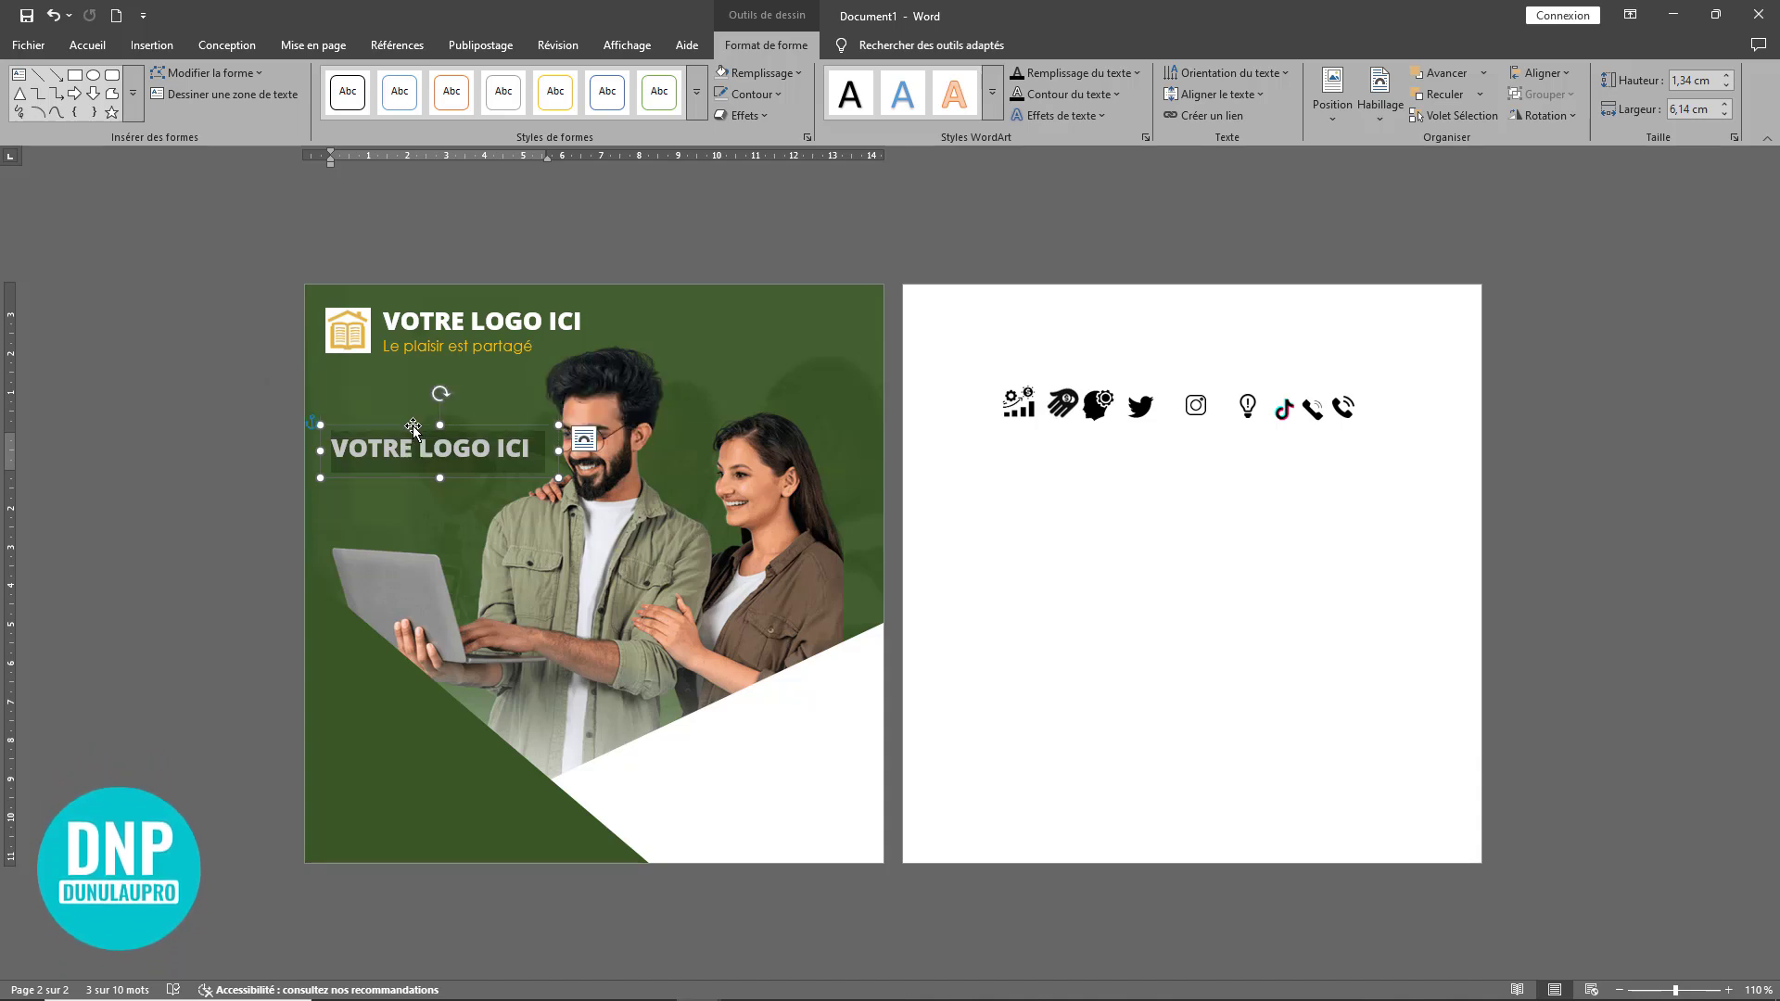
pyautogui.write('ADM')
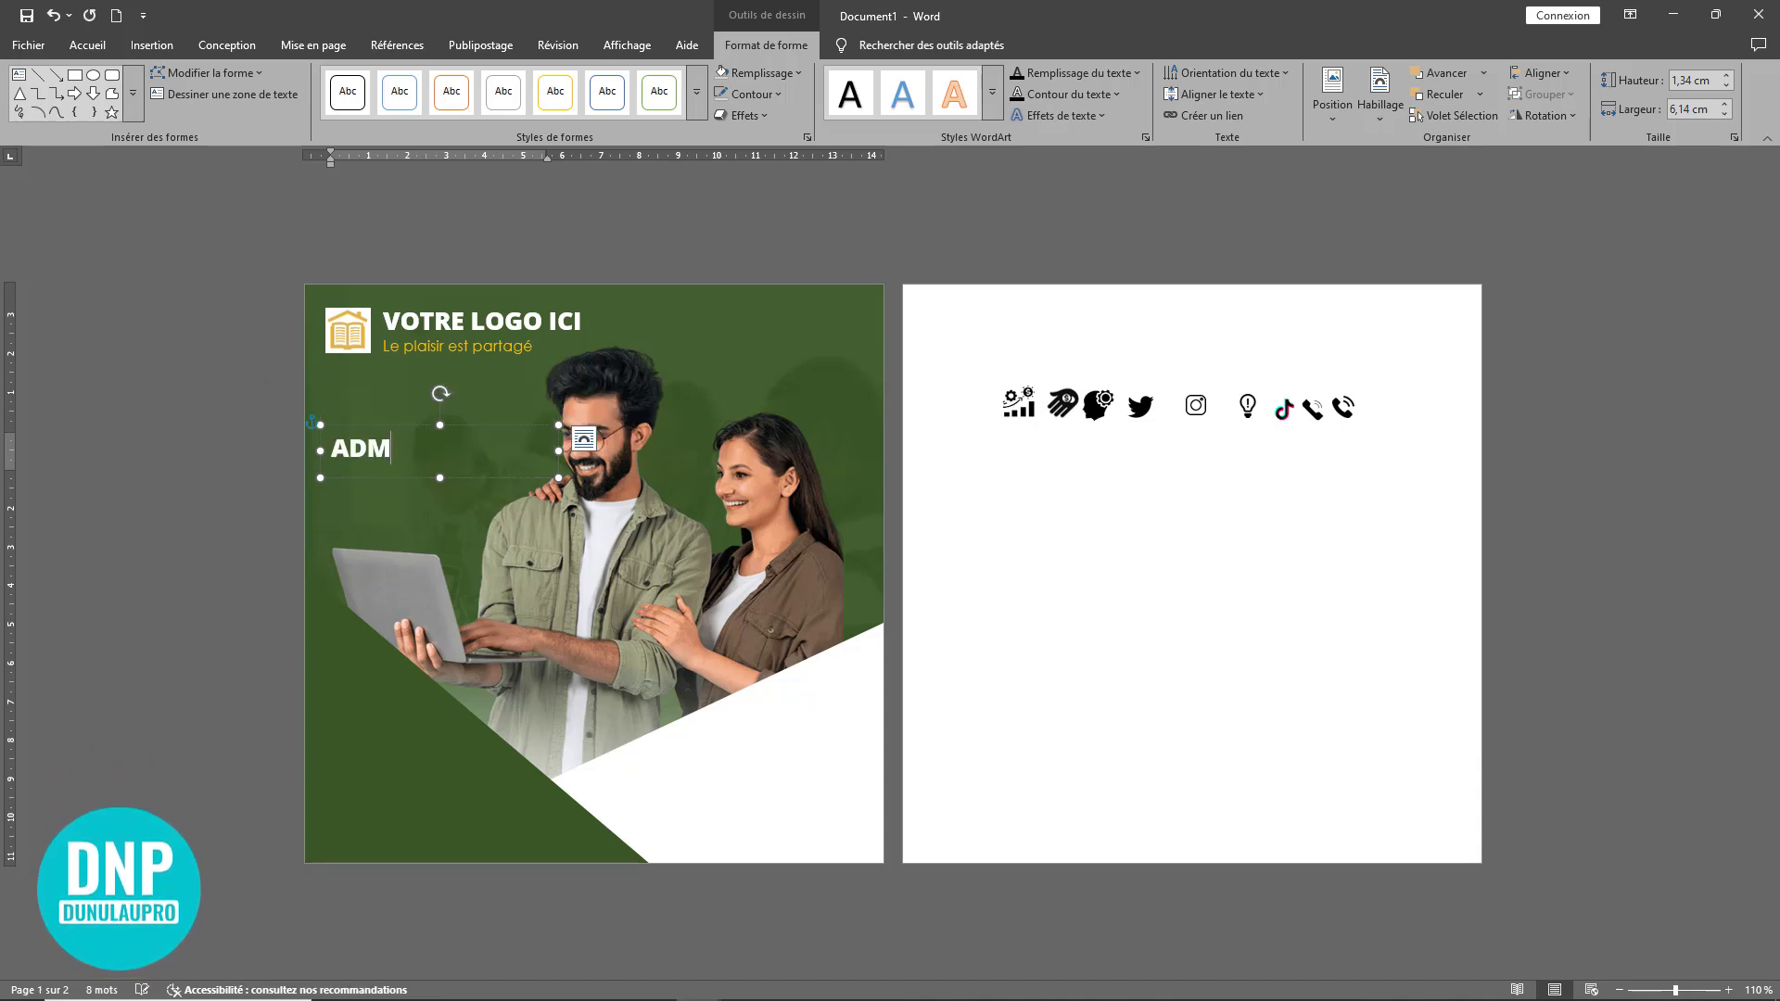
pyautogui.write('ISSION')
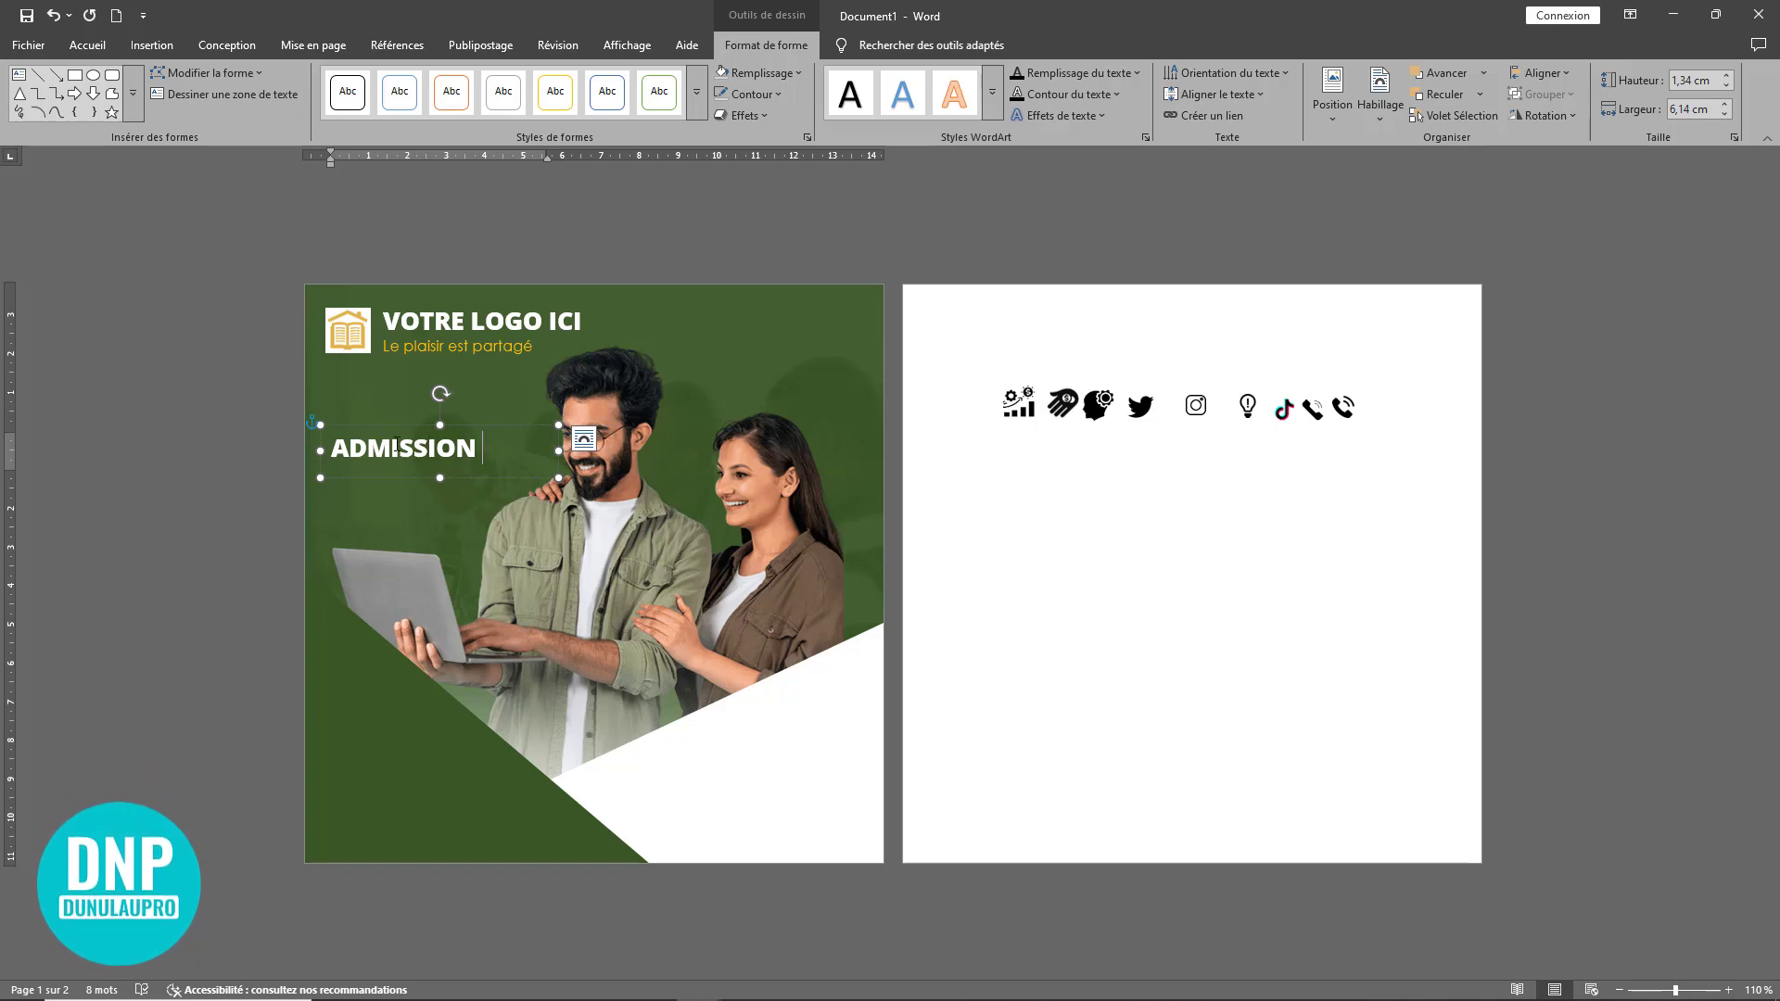
pyautogui.moveTo(504, 477); pyautogui.dragTo(504, 441)
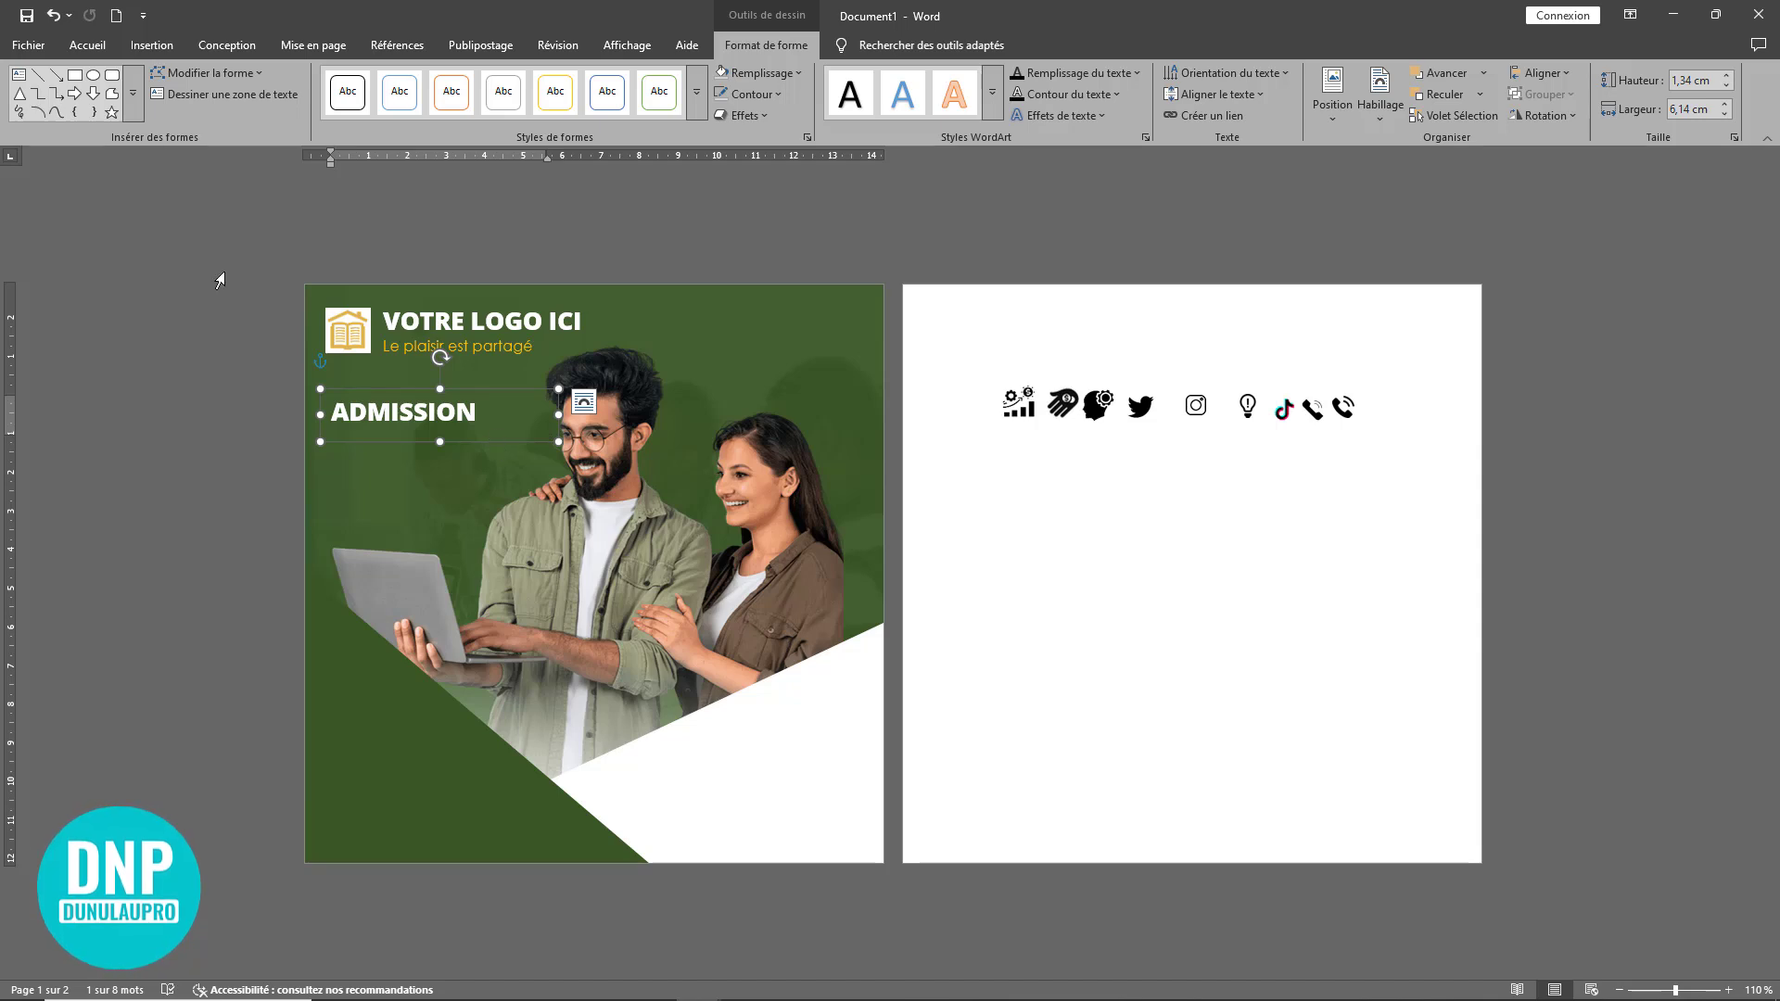
# - Duplicate the ADMISSION text box directly below it and replace the copy's text with OPEN FOR
pyautogui.click(88, 44)
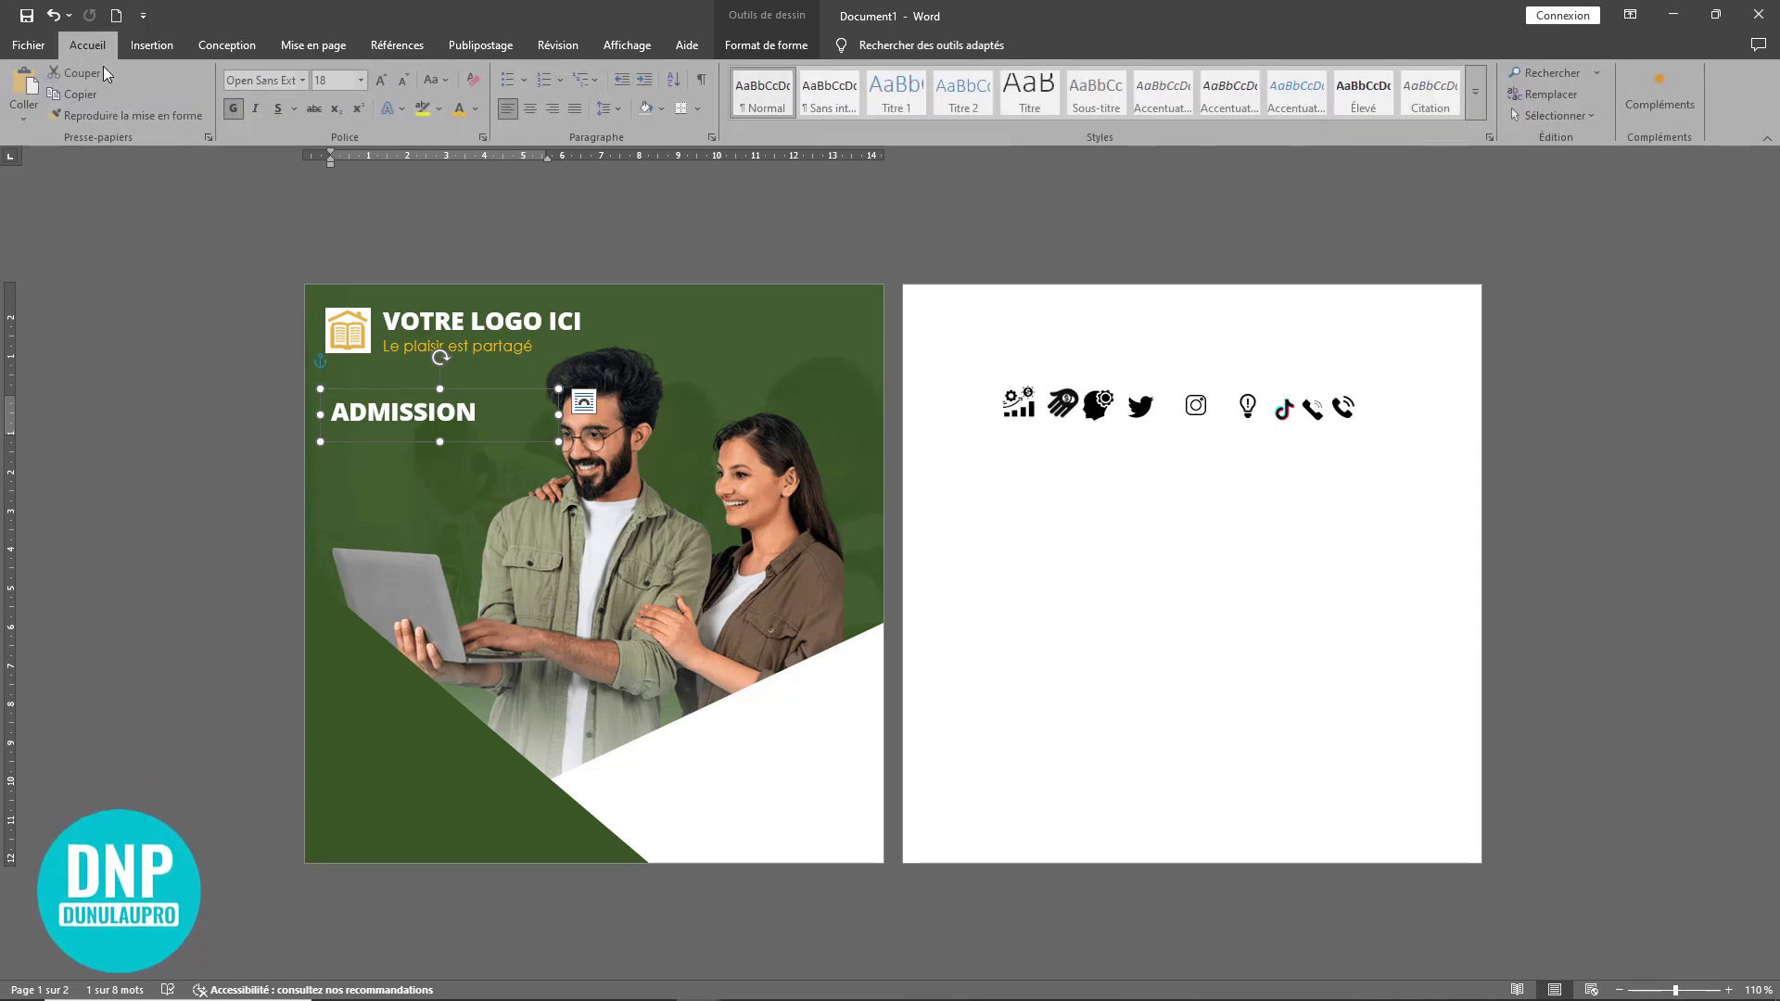
pyautogui.click(28, 86)
pyautogui.moveTo(460, 477); pyautogui.dragTo(450, 473)
pyautogui.doubleClick(343, 443)
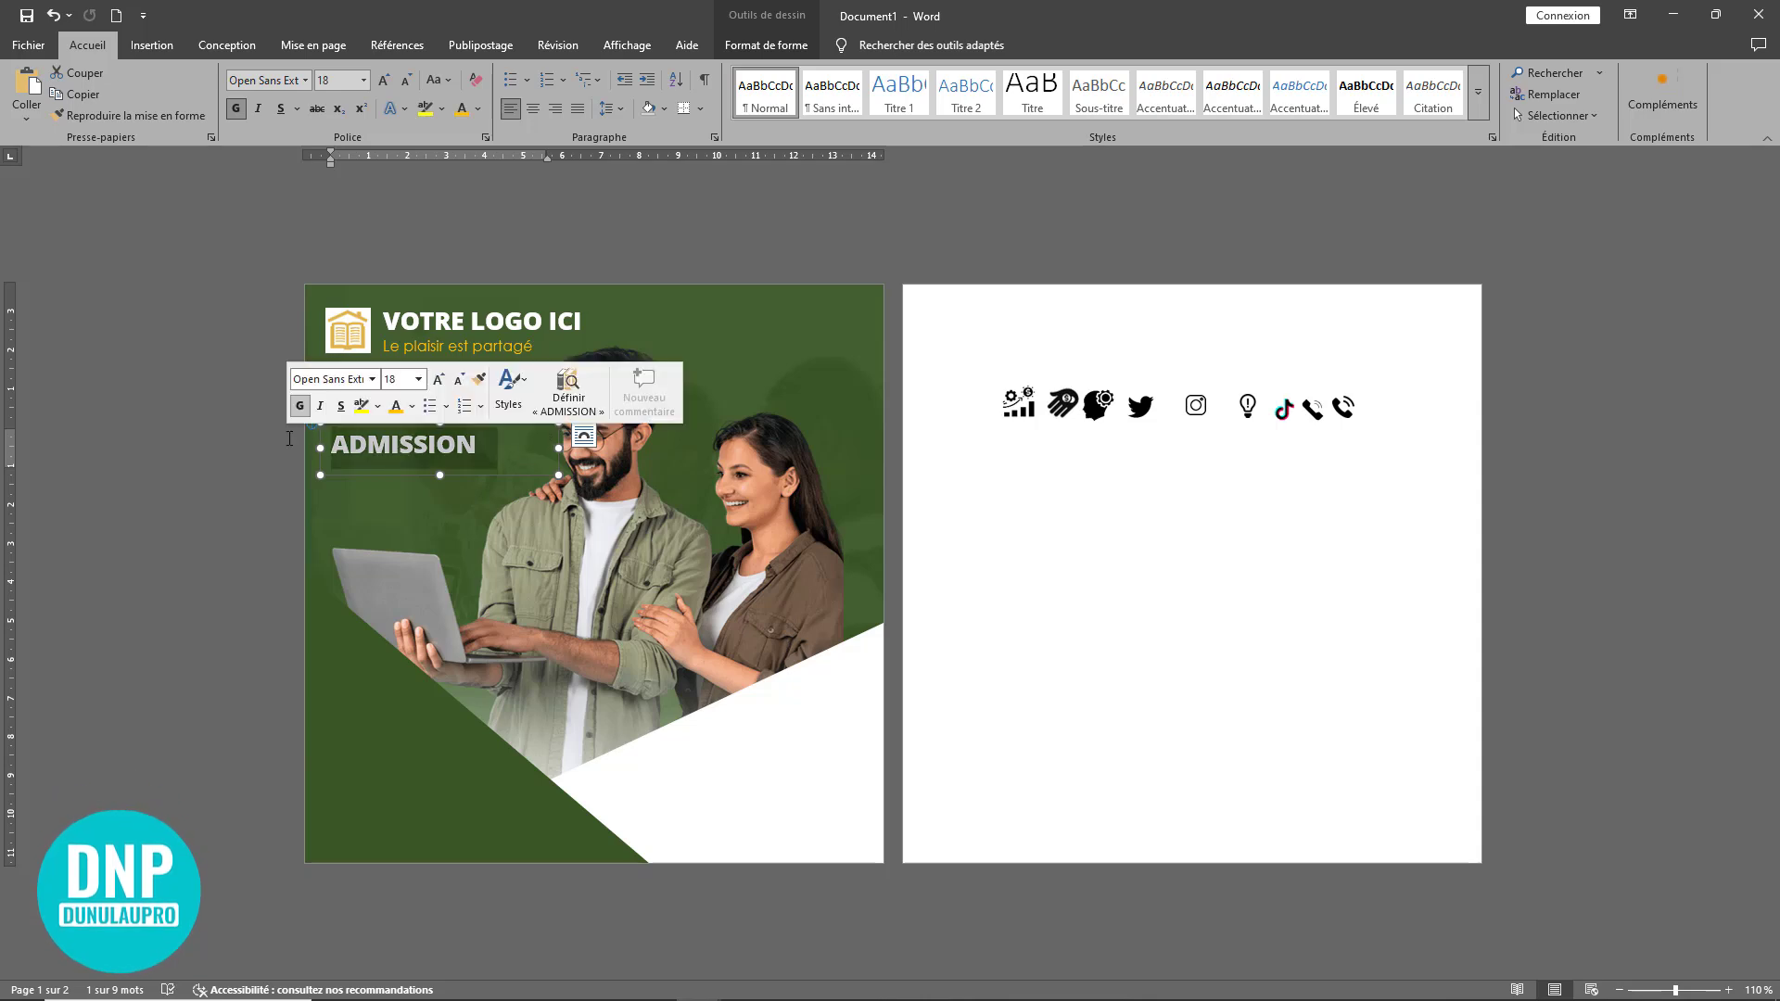
pyautogui.write('OPEN')
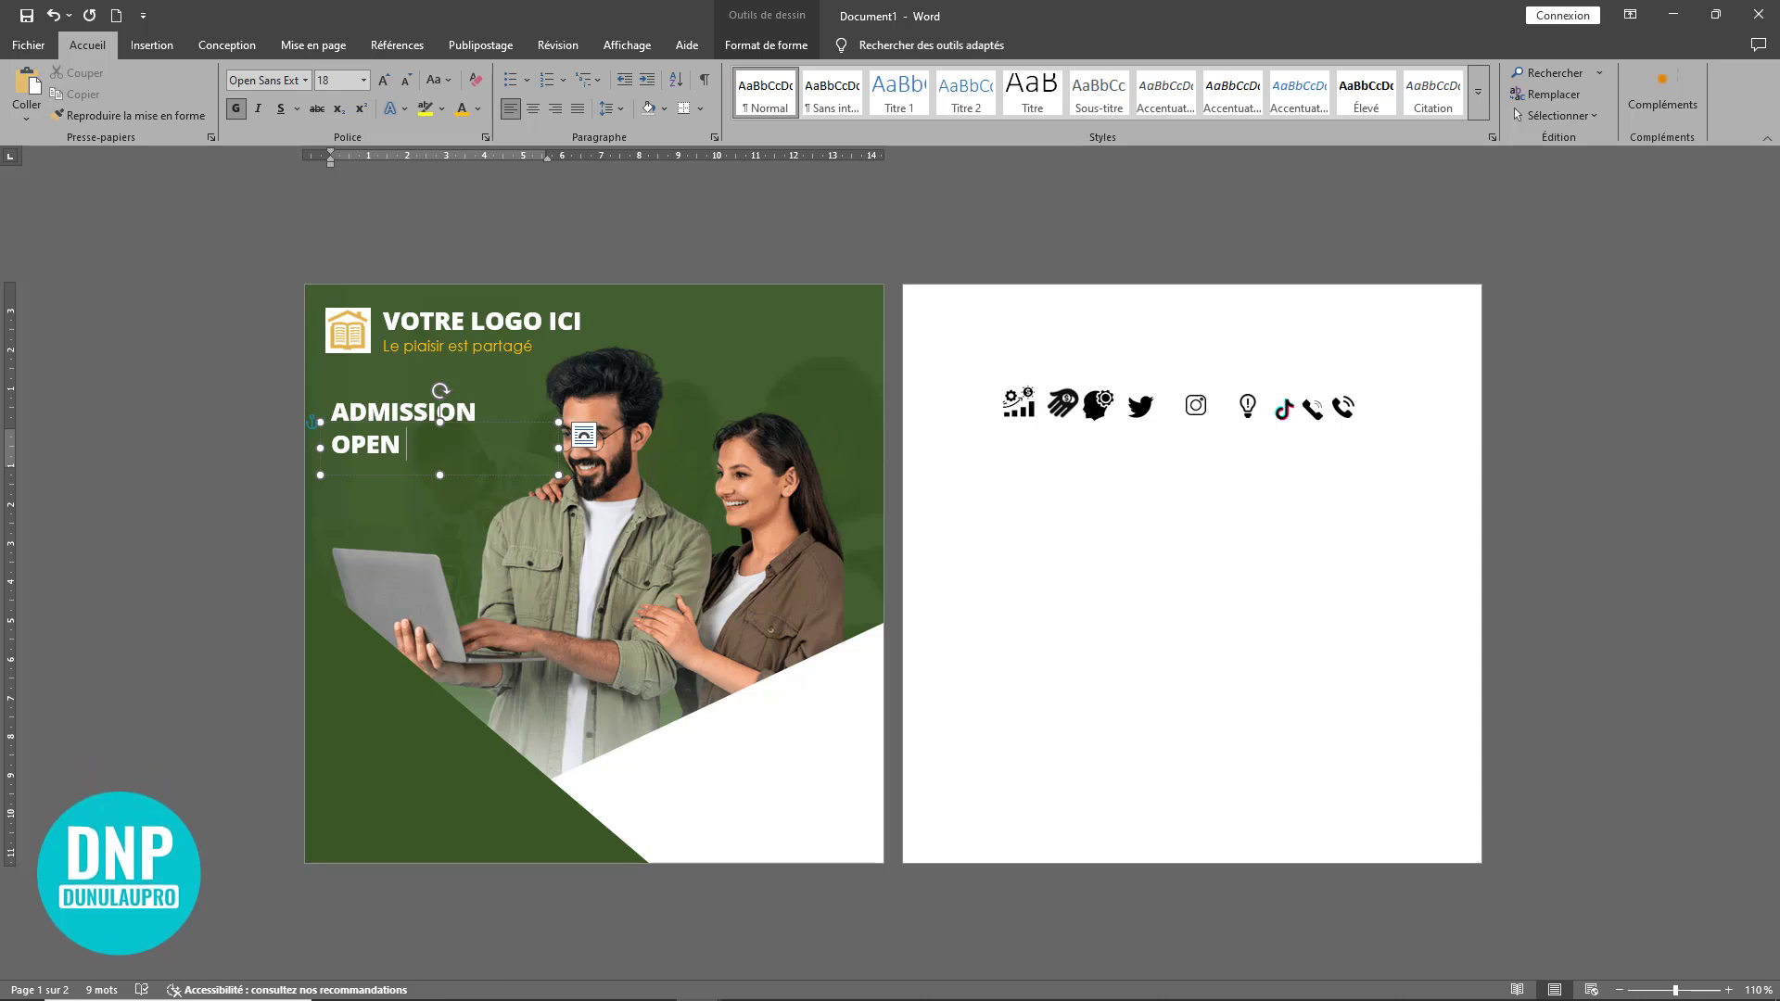
pyautogui.write(' FOR')
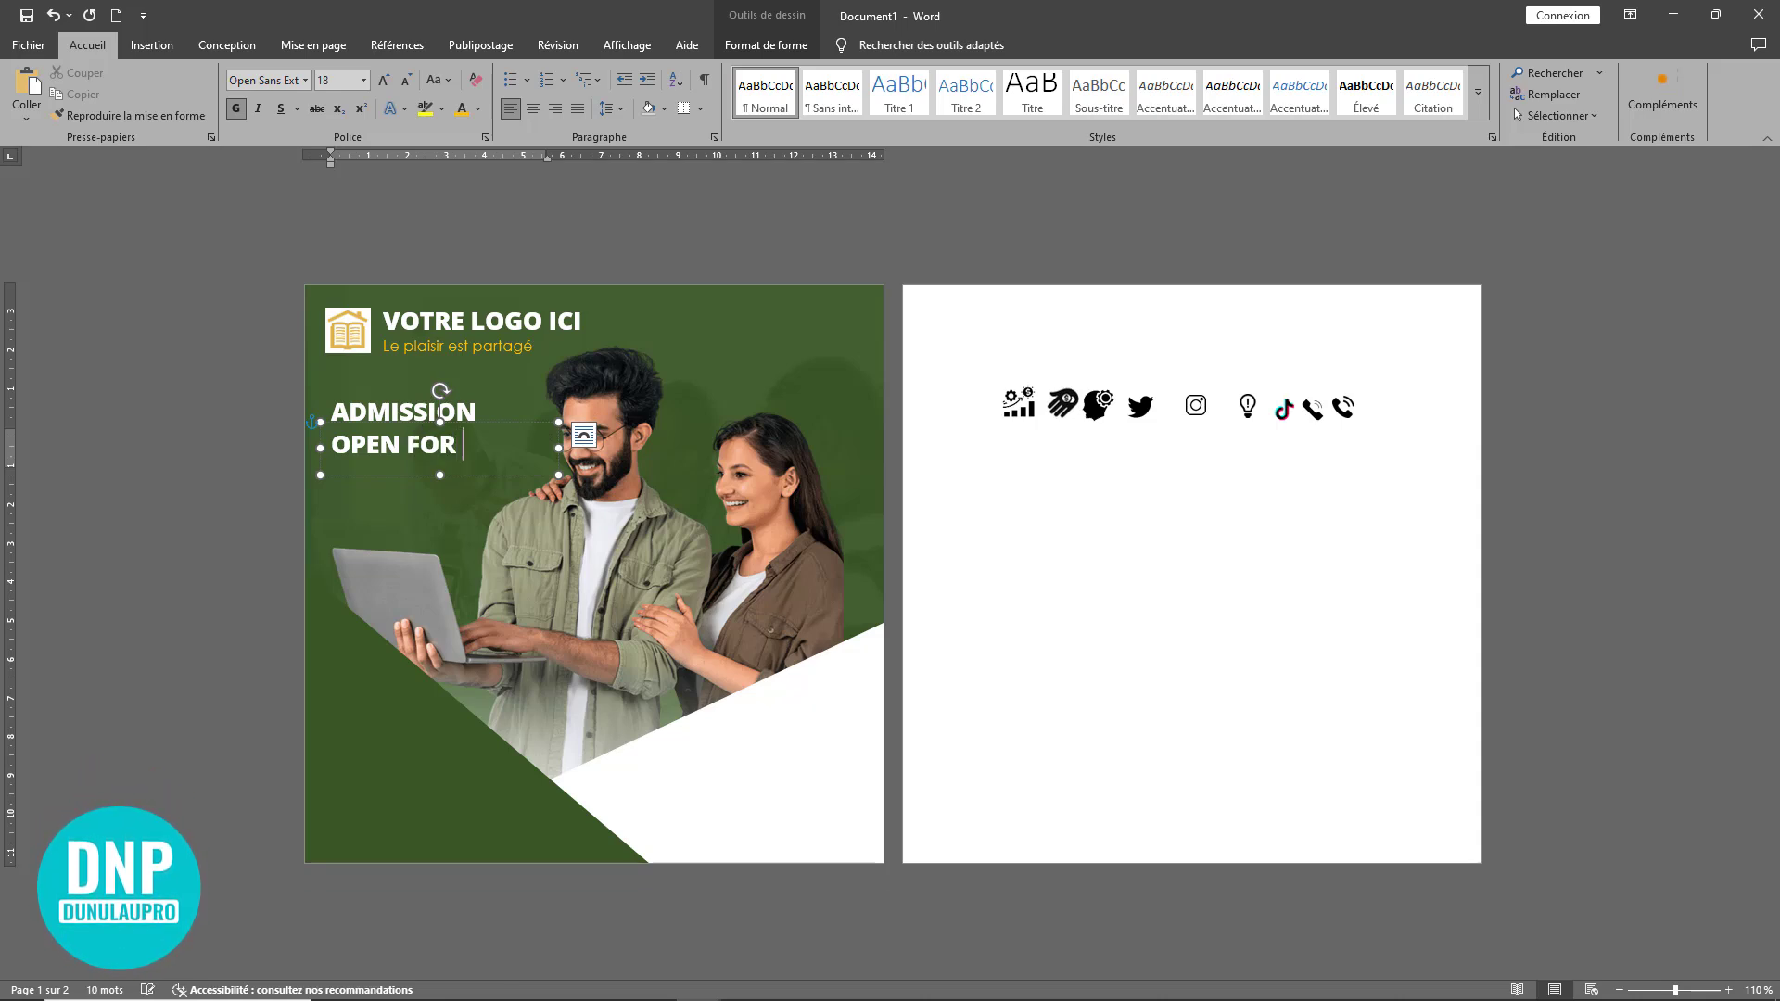
# - Increase the font size of the OPEN FOR text to 24
pyautogui.hotkey('shift', 'Home')
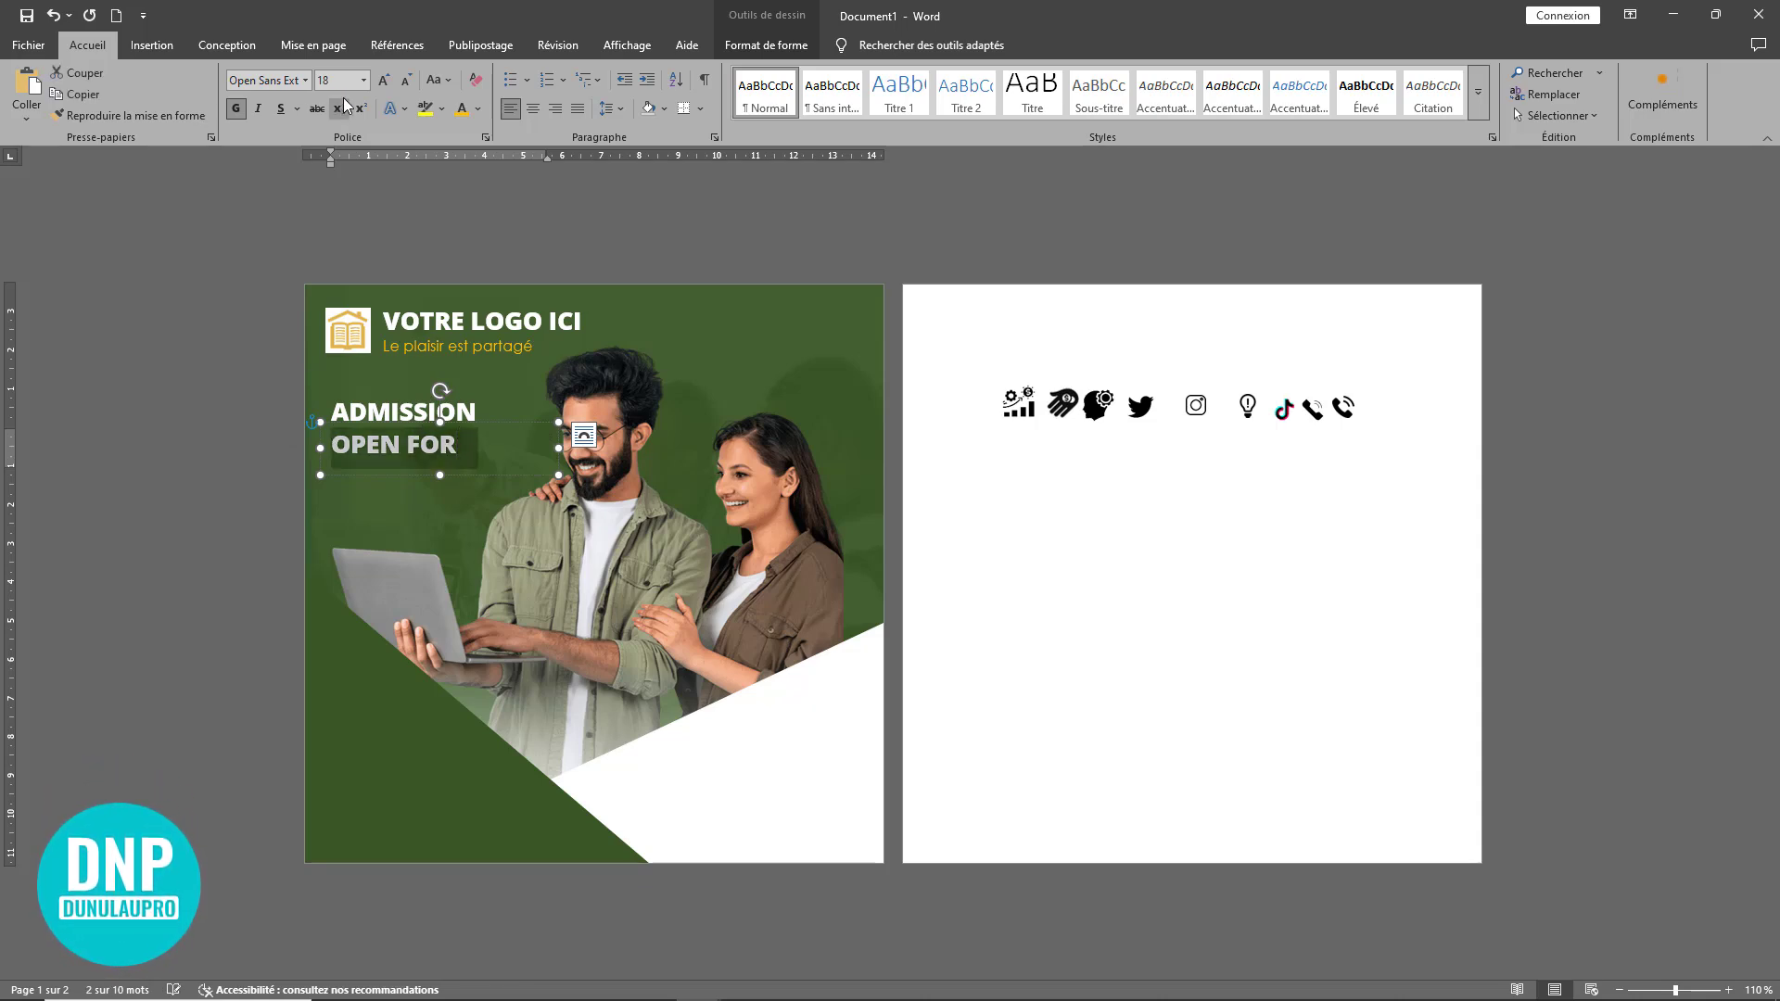
pyautogui.click(383, 81)
pyautogui.click(383, 80)
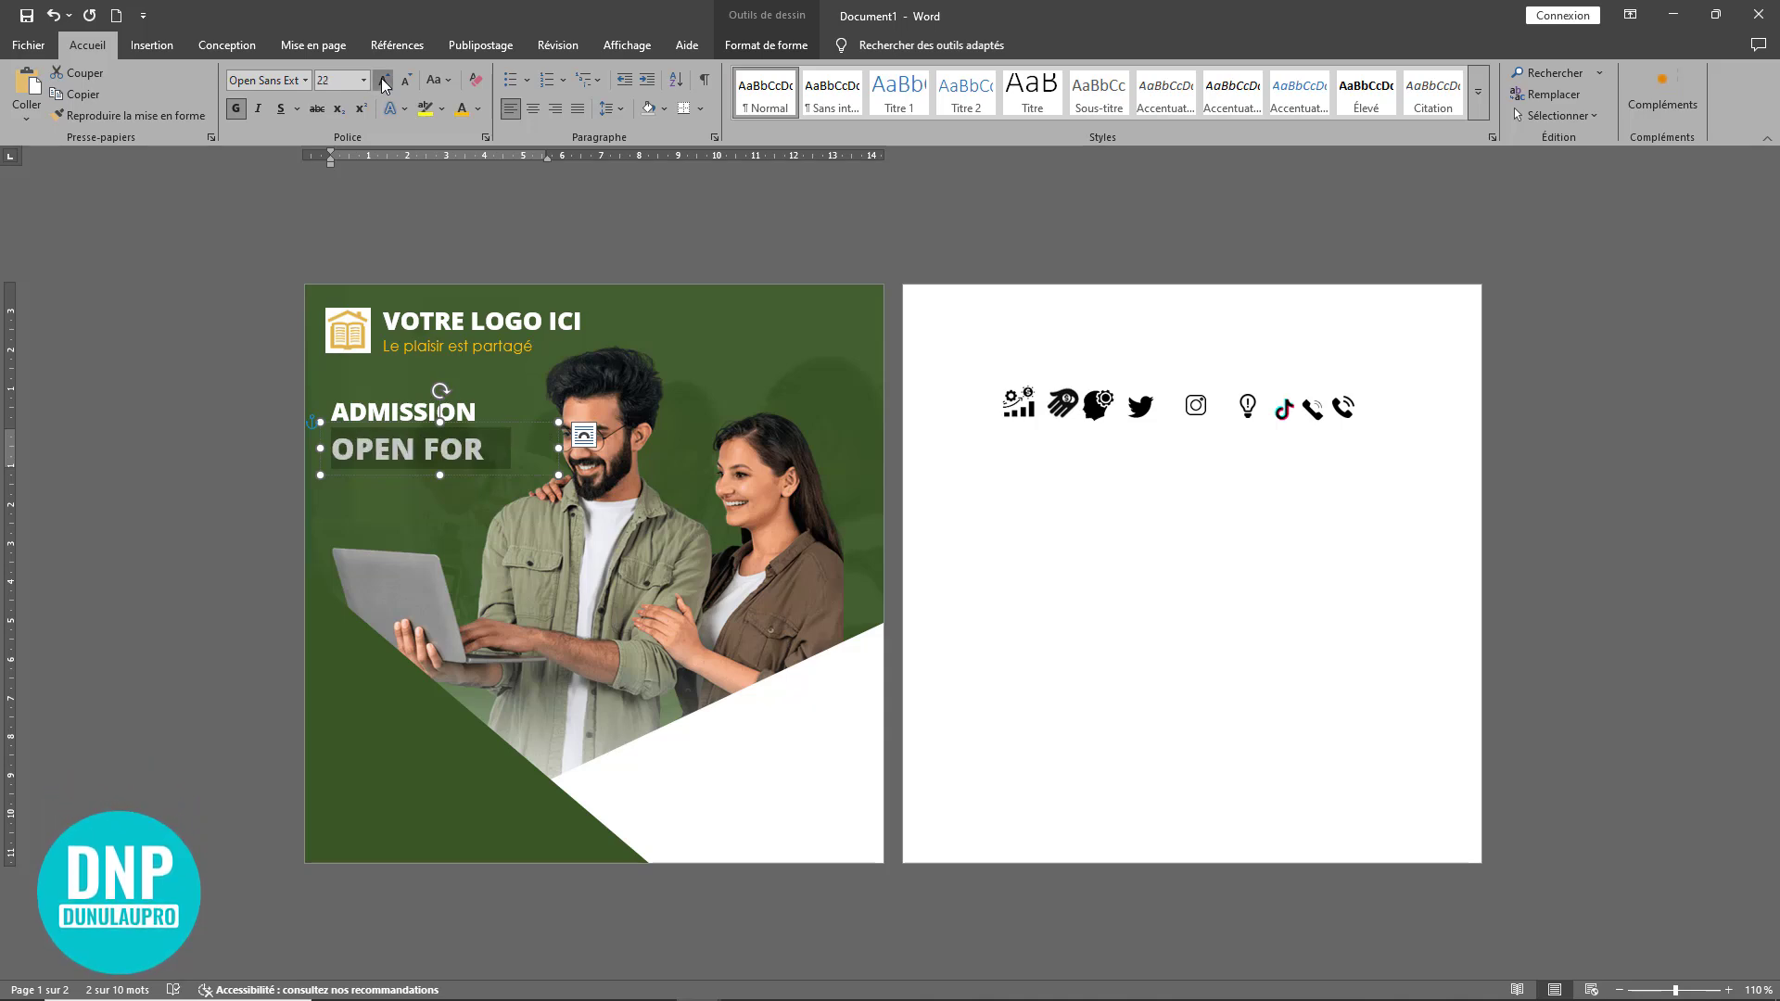
pyautogui.click(383, 81)
# - Increase the font size of the ADMISSION text to 22
pyautogui.click(486, 413)
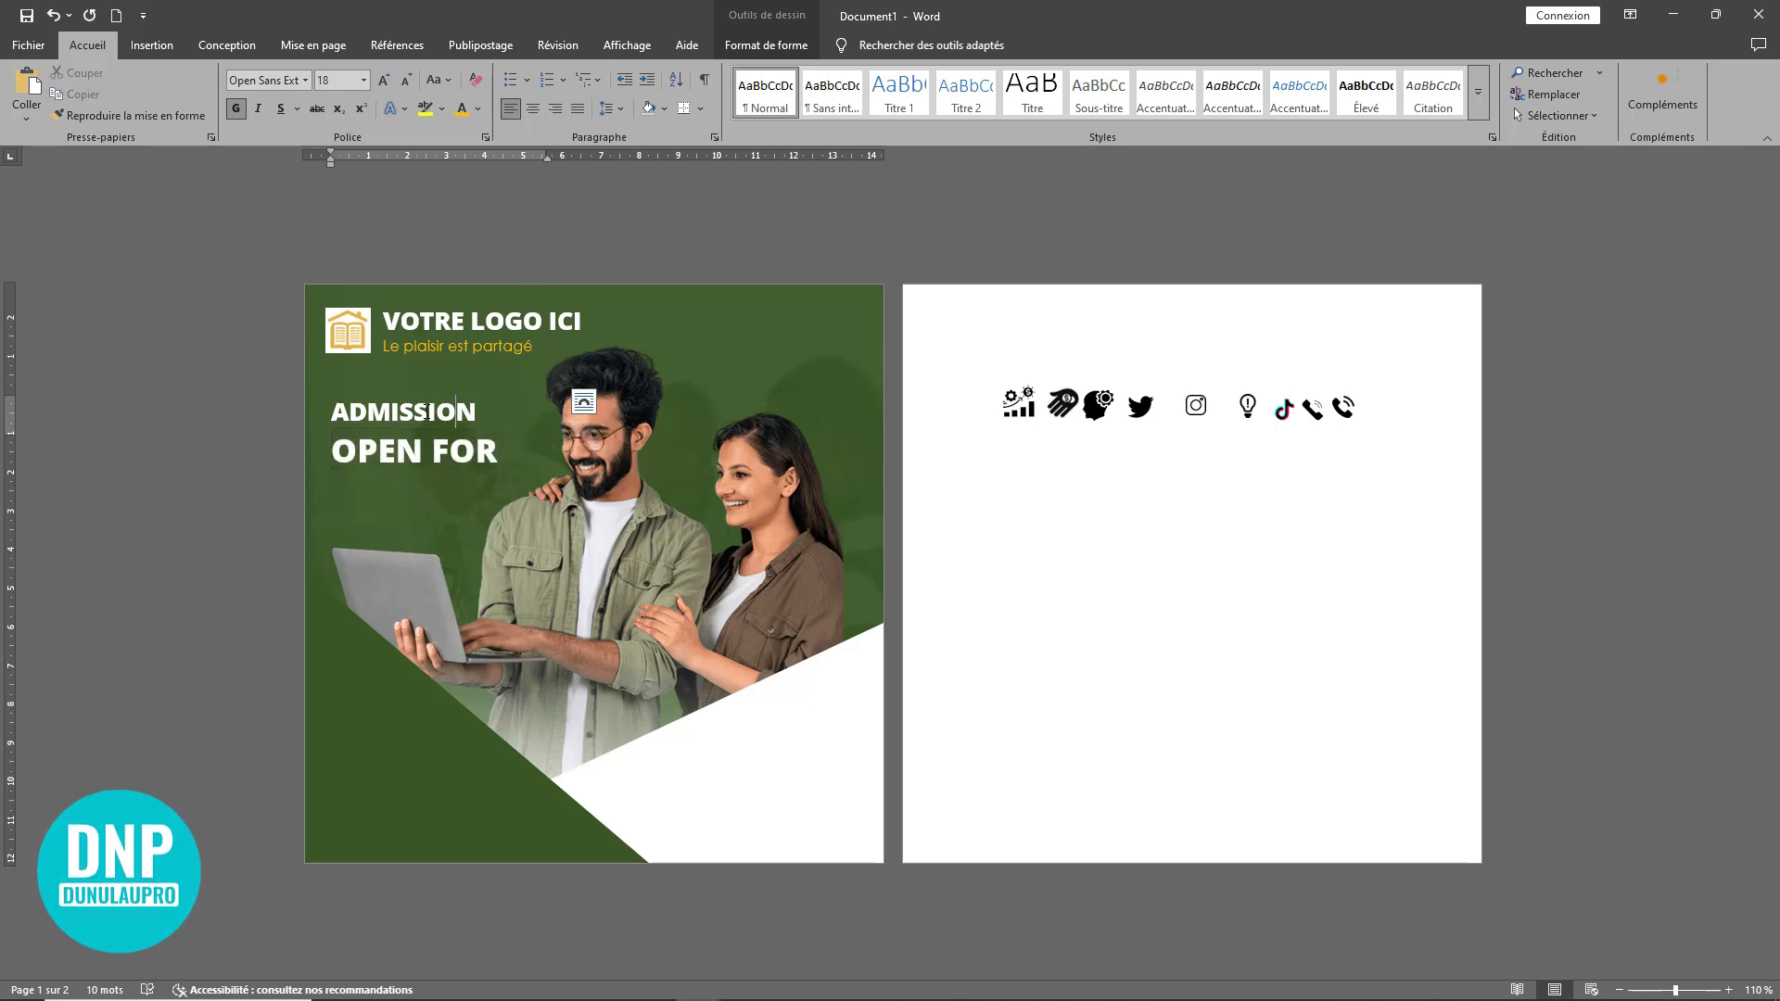
pyautogui.moveTo(486, 414); pyautogui.dragTo(326, 413)
pyautogui.click(381, 80)
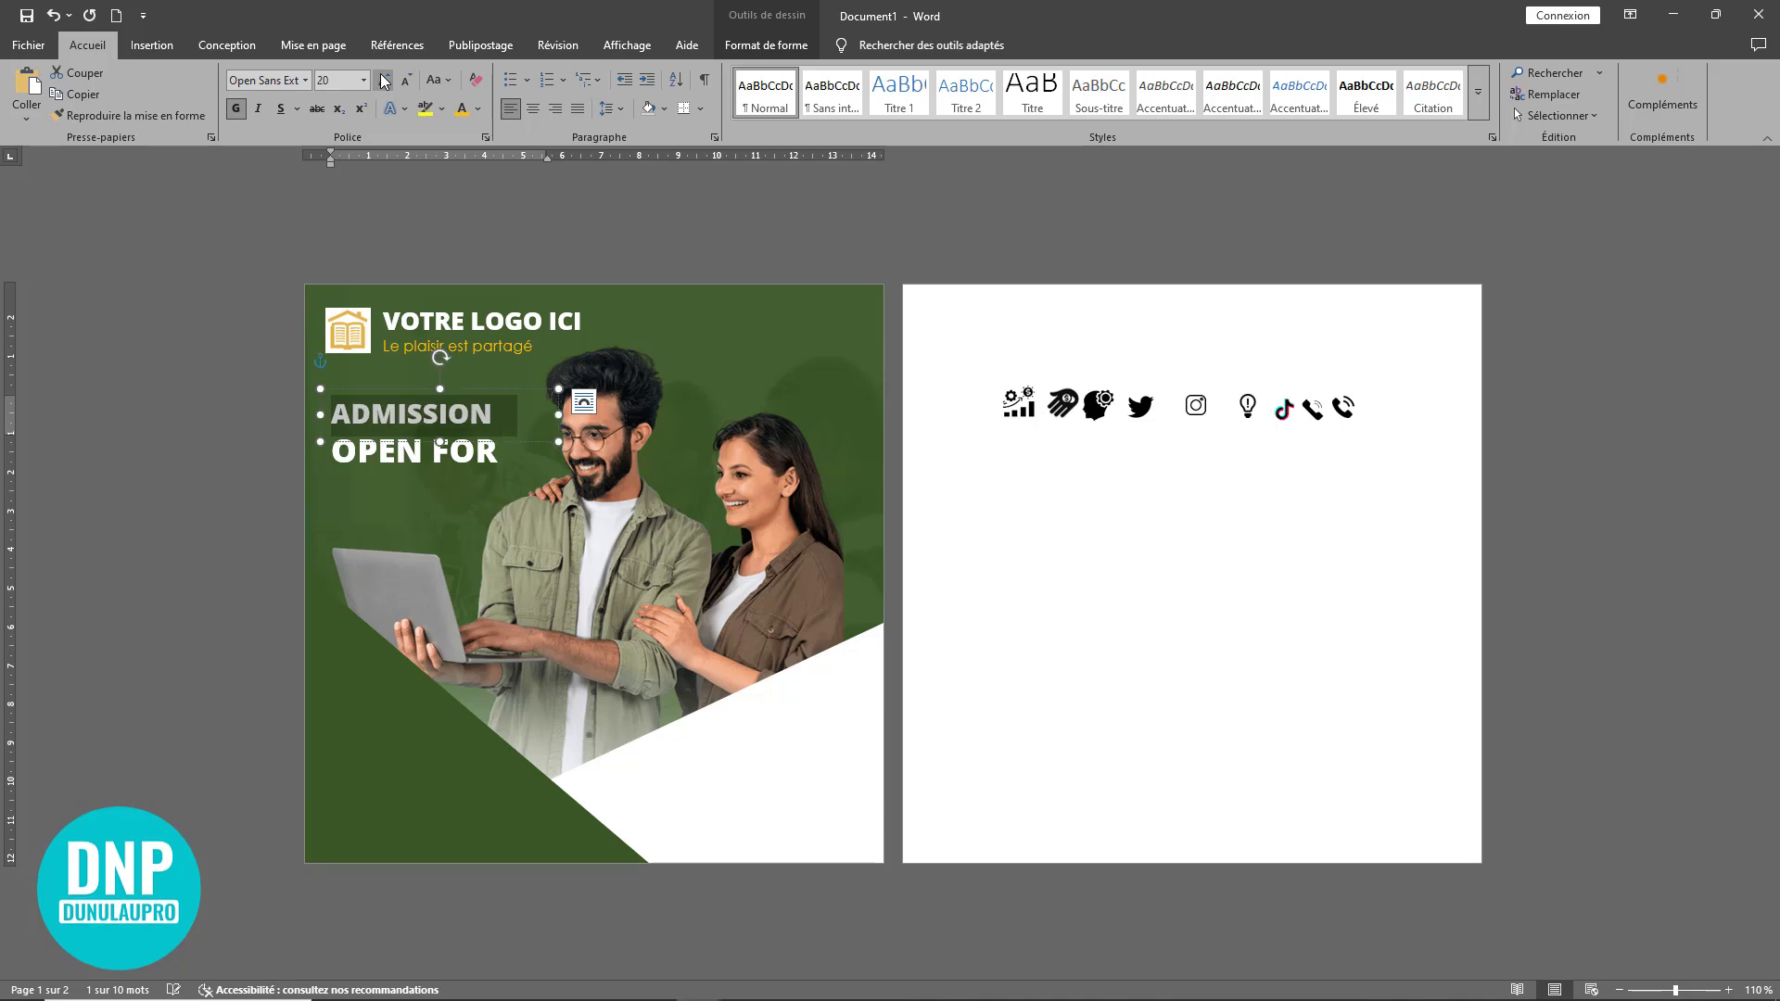
pyautogui.click(382, 79)
pyautogui.click(498, 465)
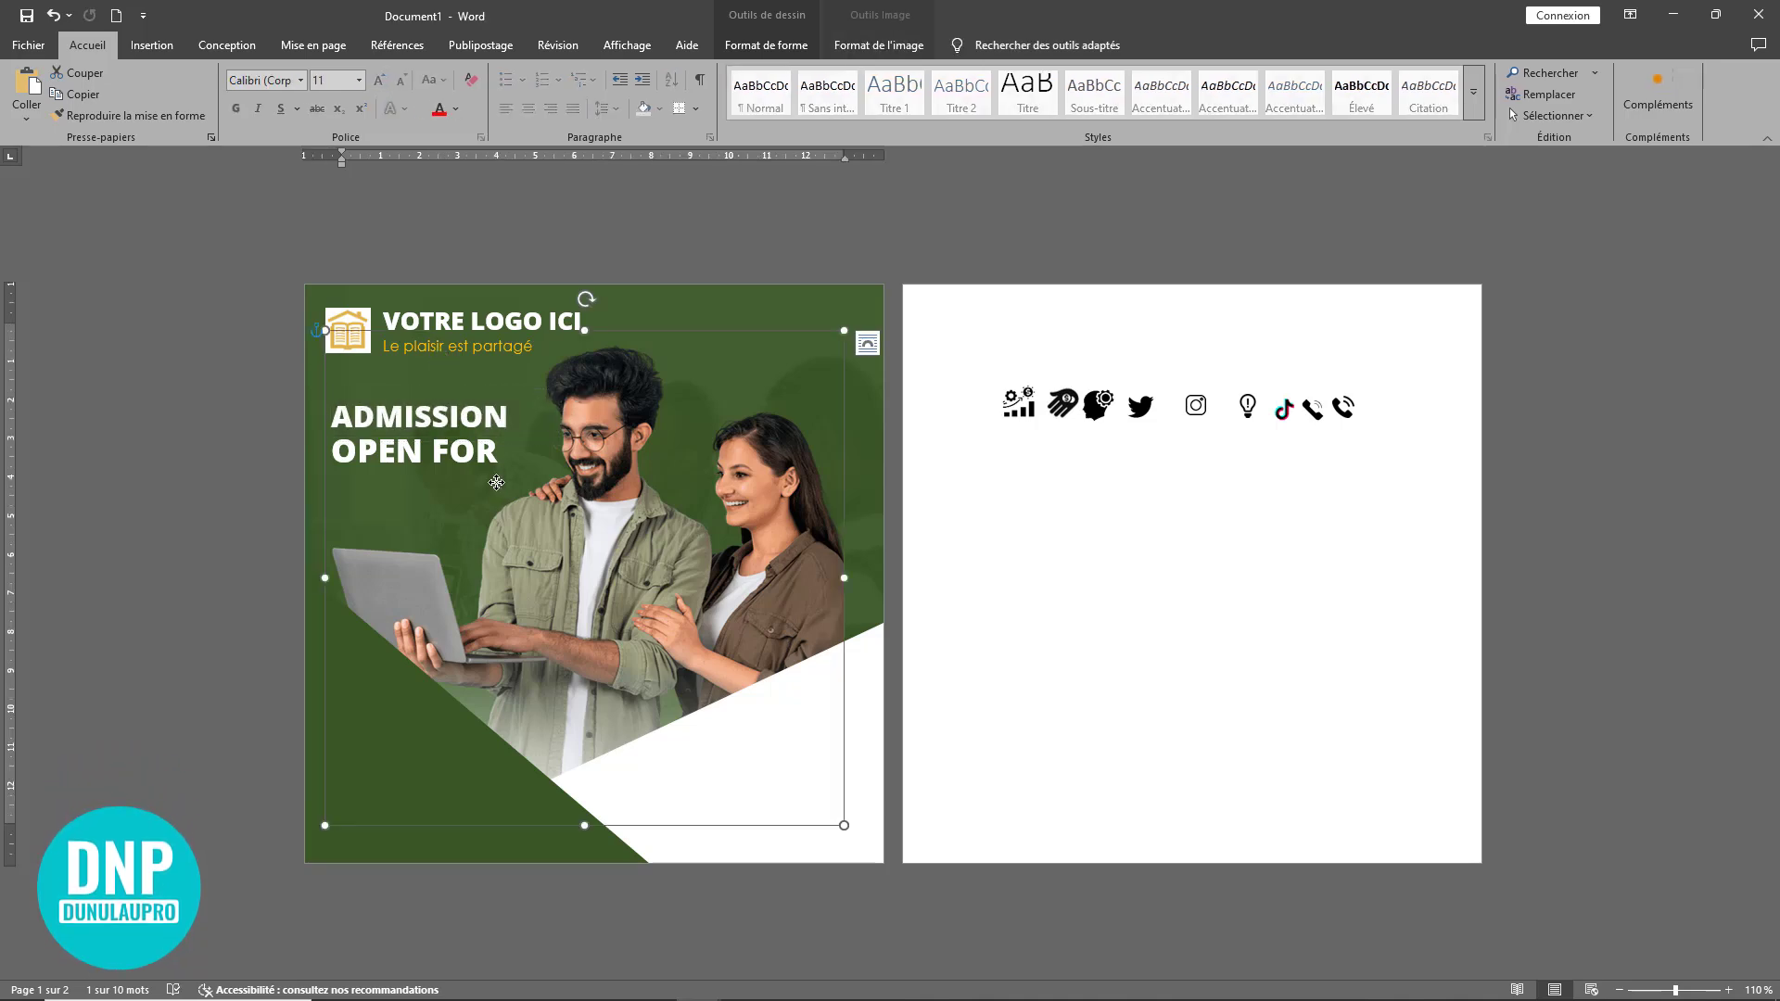
pyautogui.click(505, 405)
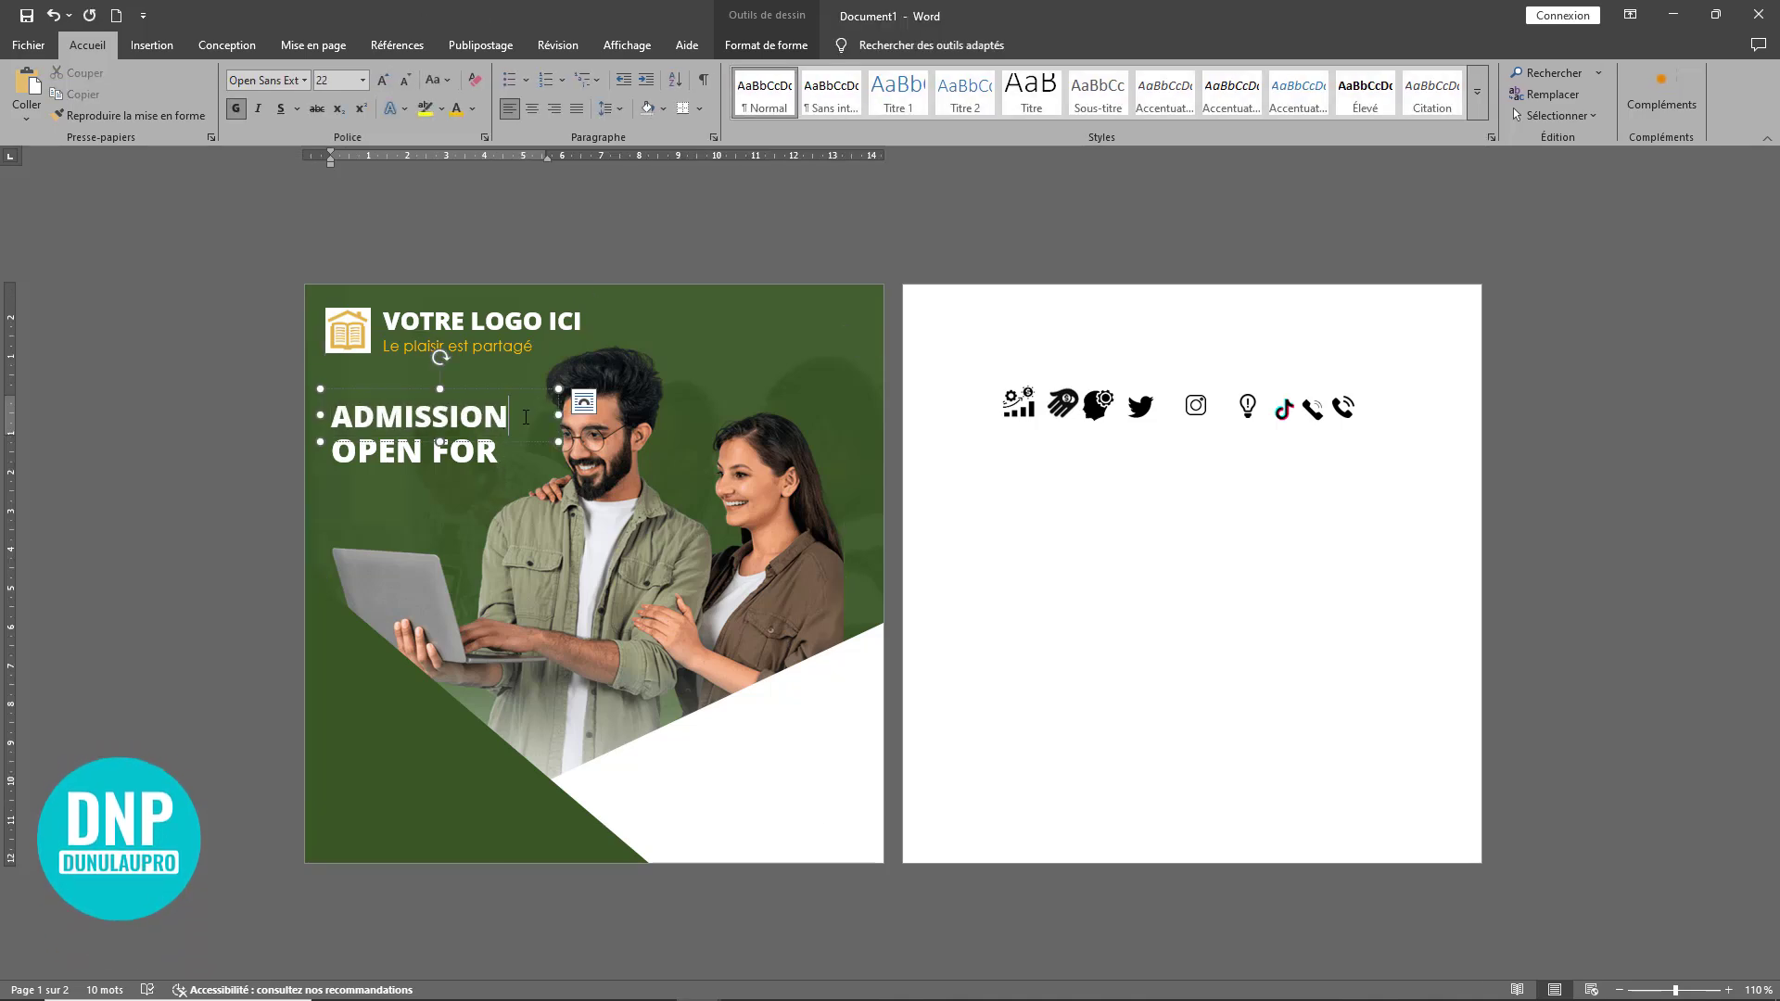
pyautogui.click(505, 467)
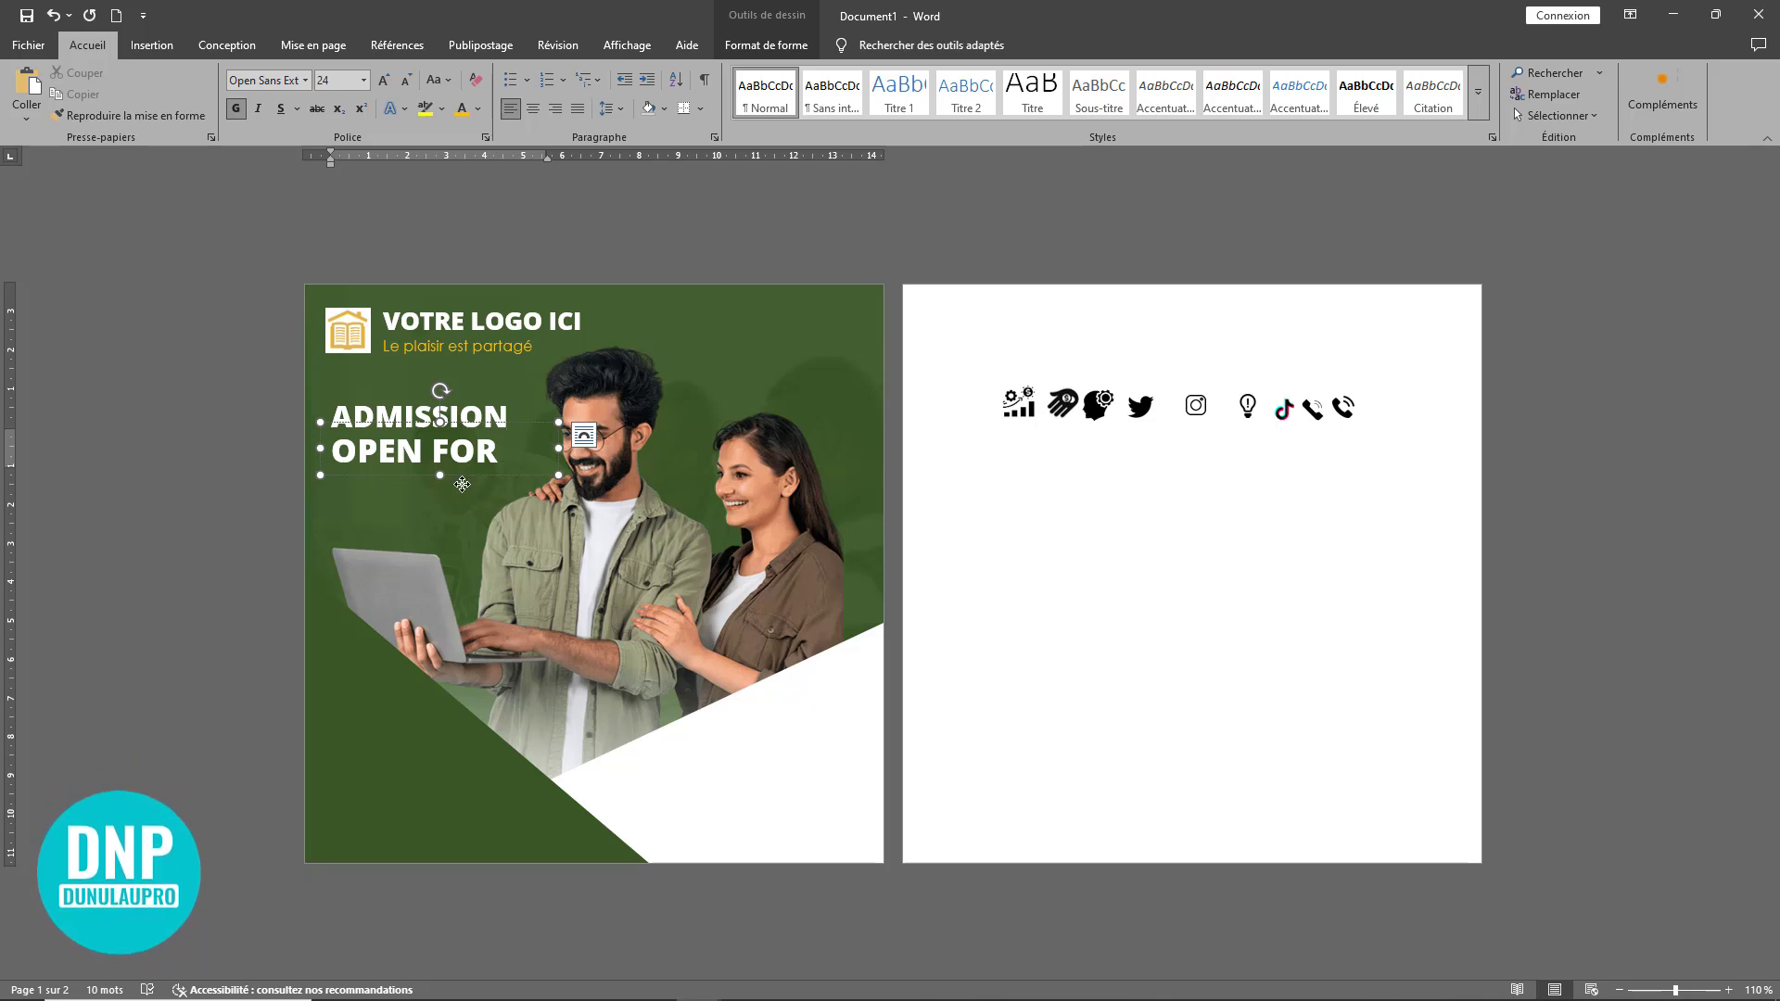
# - Duplicate the OPEN FOR text box directly below it and replace the copy's text with 2025
pyautogui.moveTo(461, 476); pyautogui.dragTo(461, 521)
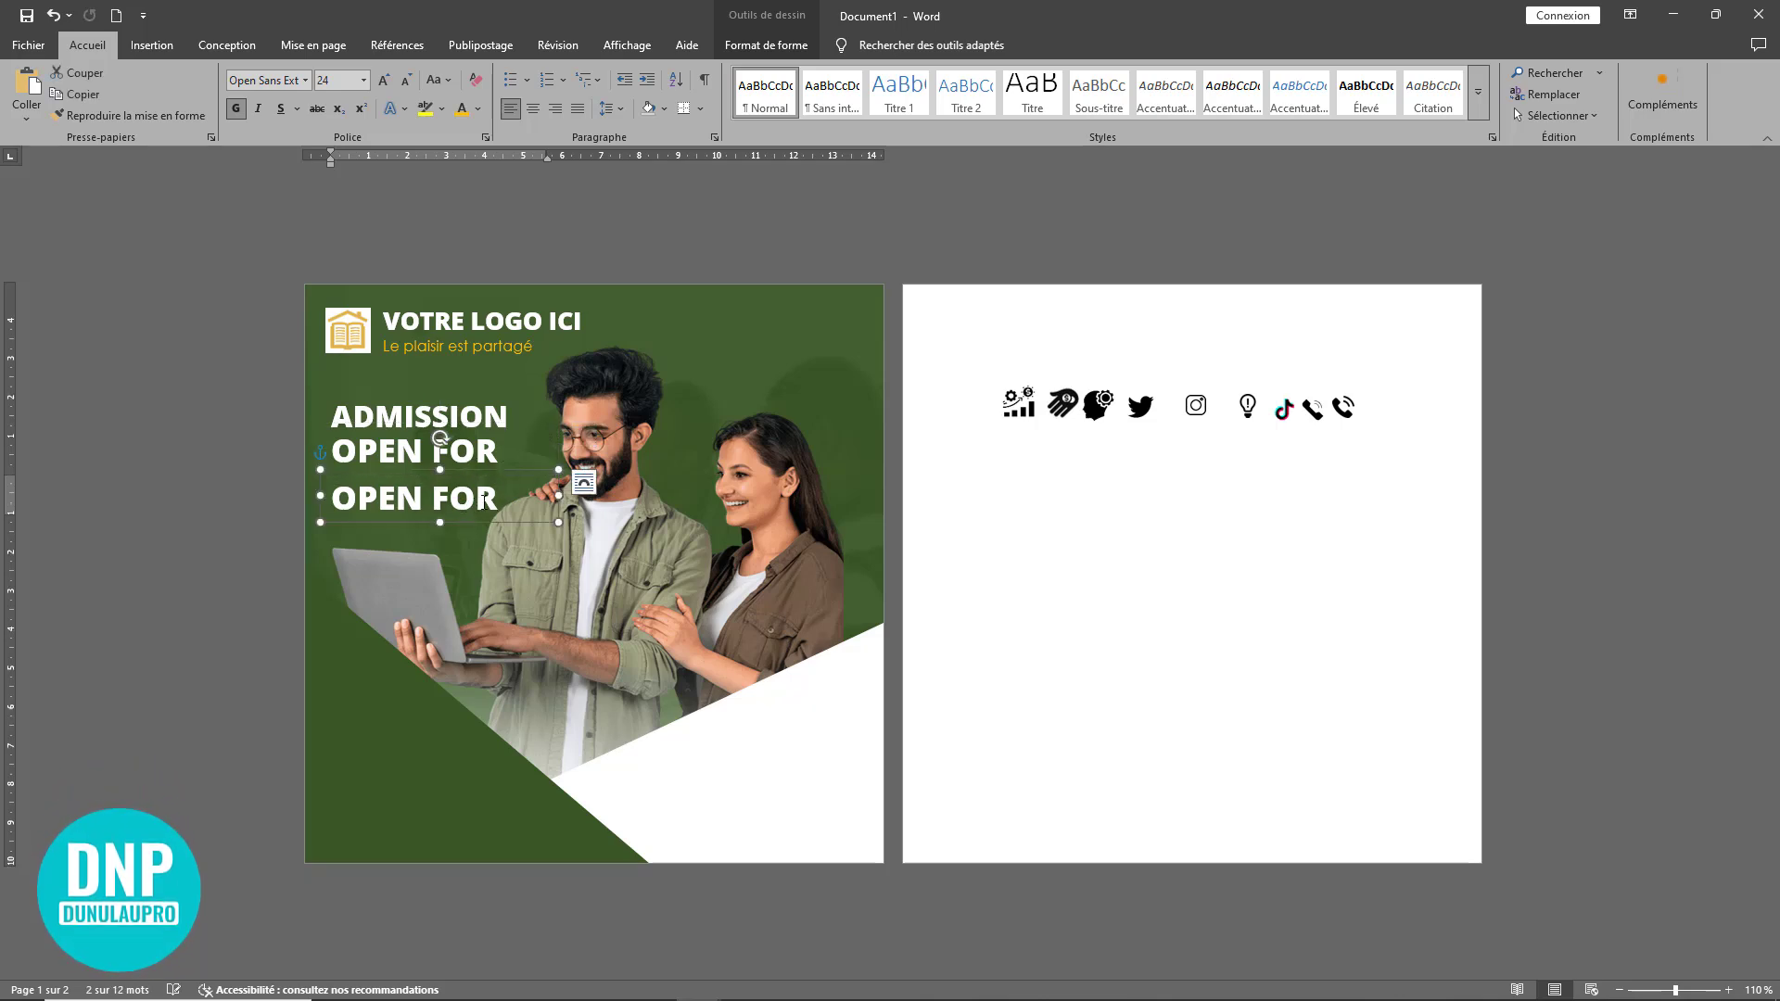
pyautogui.moveTo(337, 498); pyautogui.dragTo(281, 503)
pyautogui.write('2025')
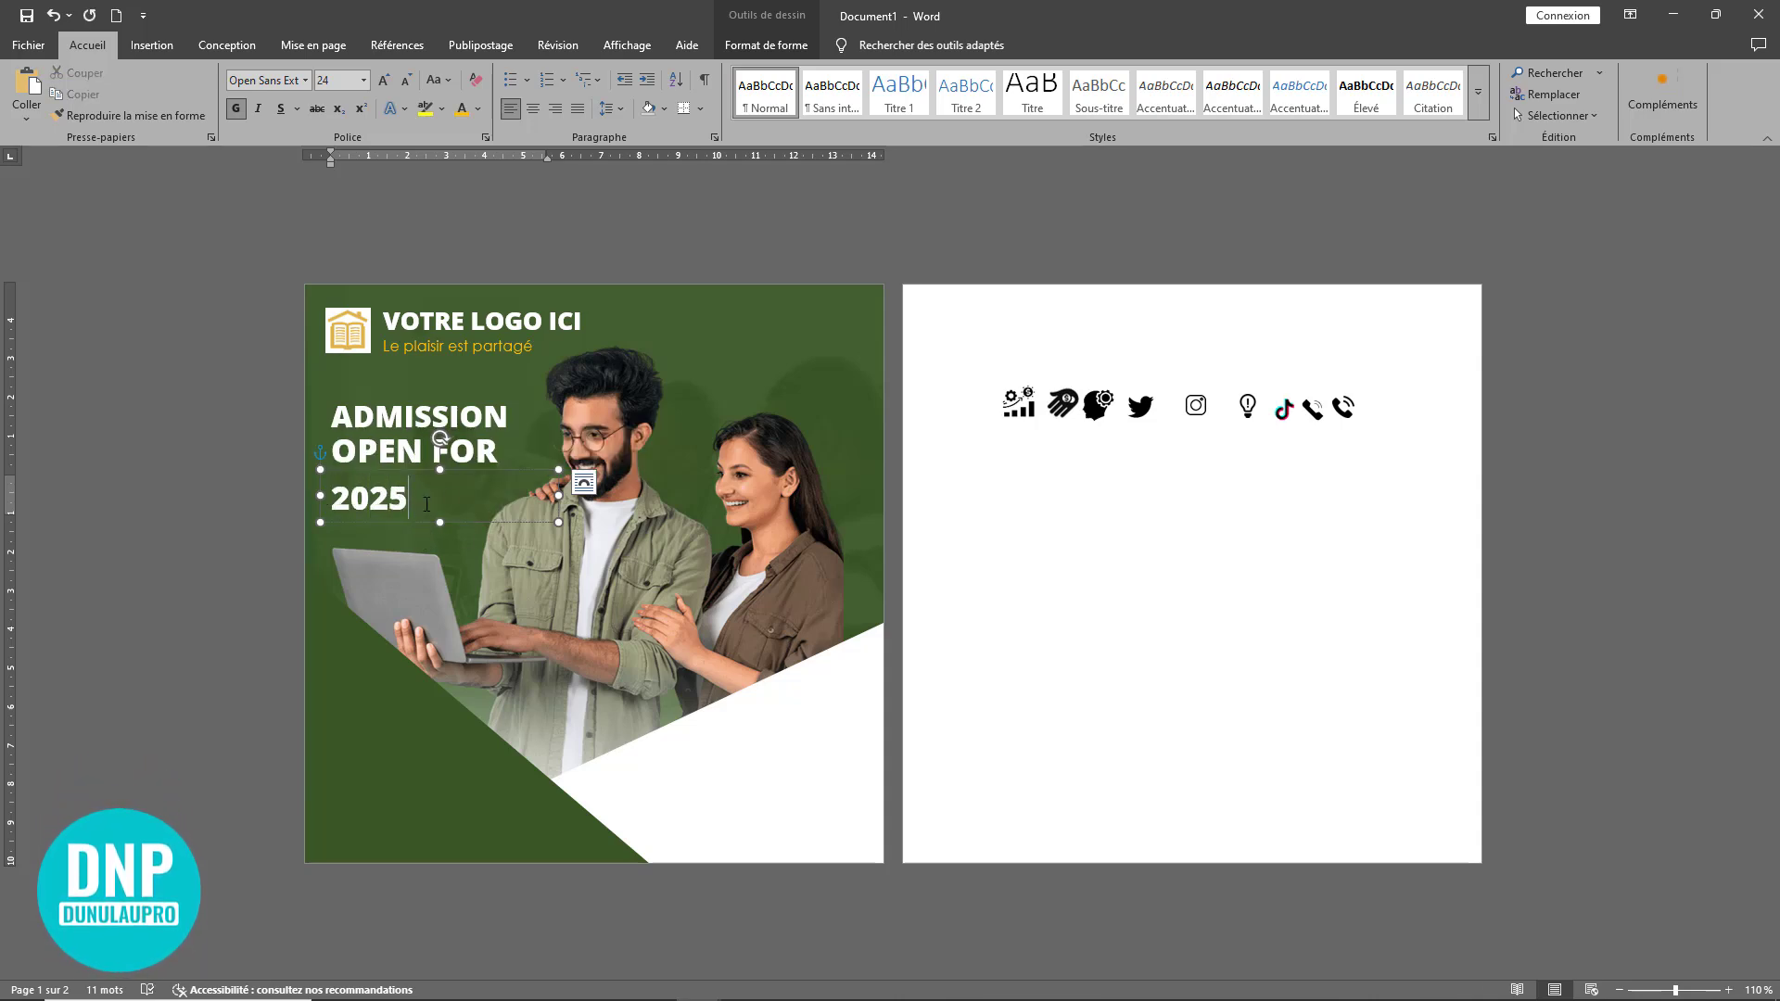
# - Increase the 2025 text's font size to 48 and make its text box taller to fit
pyautogui.moveTo(426, 504); pyautogui.dragTo(331, 501)
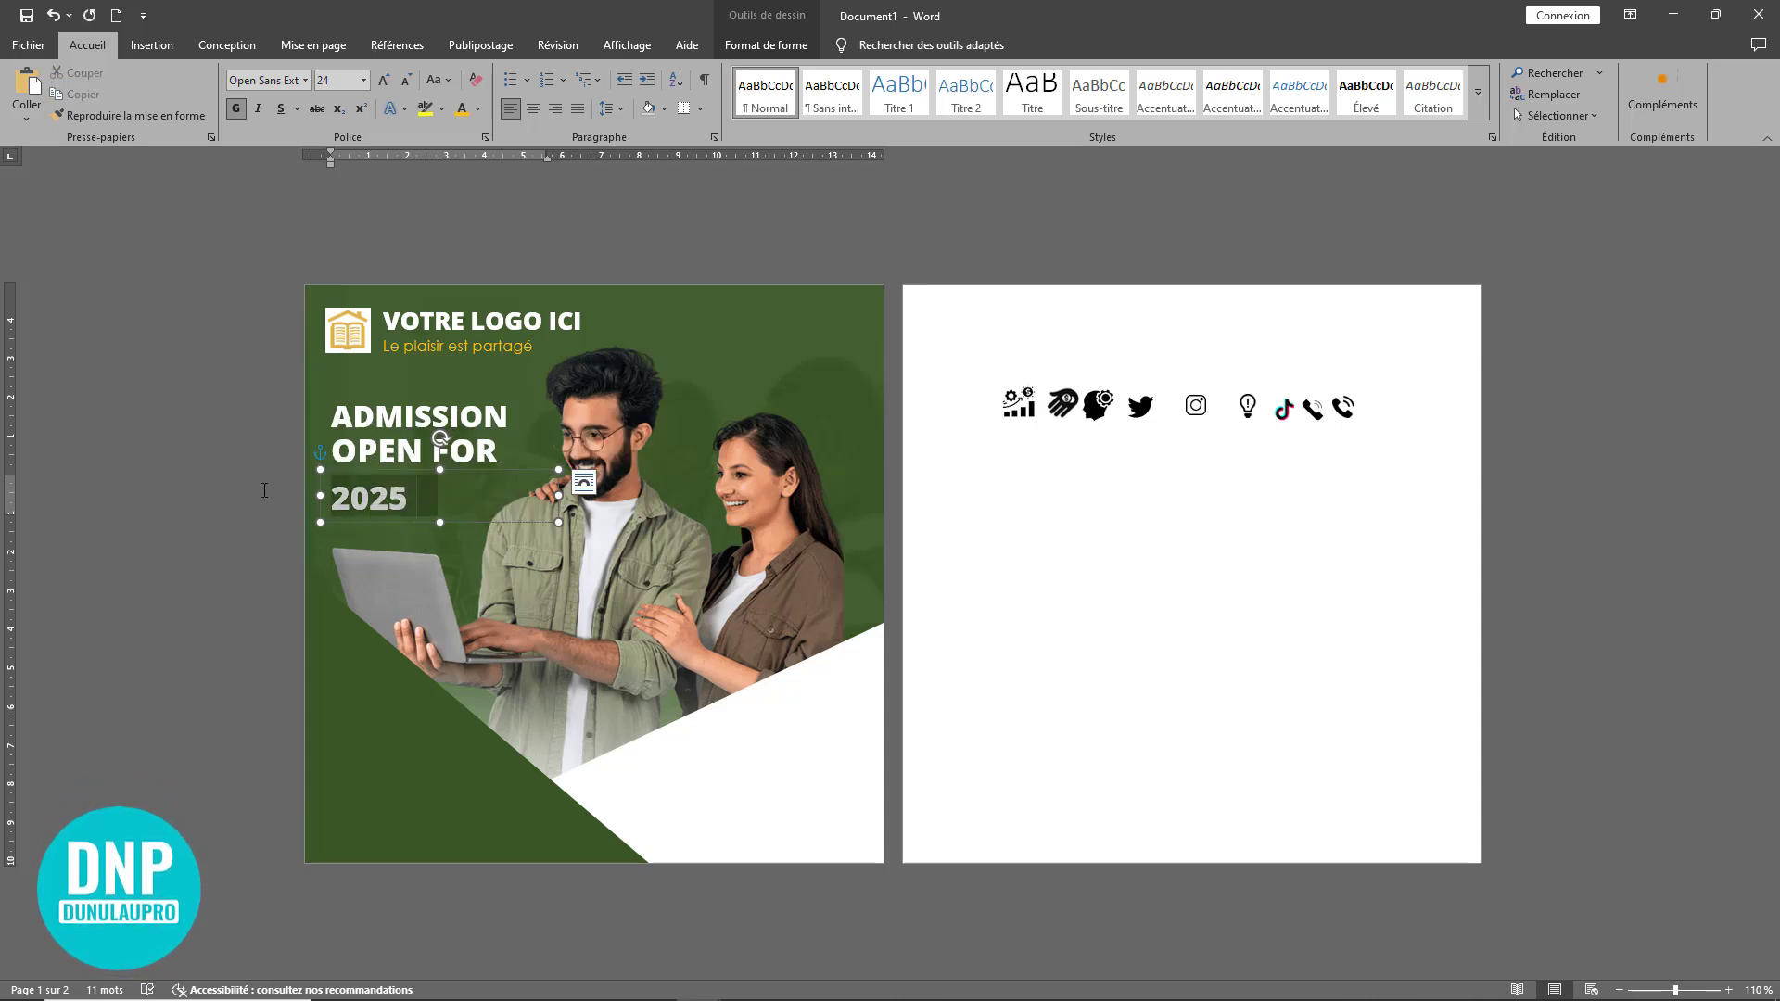
pyautogui.click(384, 81)
pyautogui.click(384, 81)
pyautogui.click(384, 81)
pyautogui.click(384, 81)
pyautogui.click(384, 80)
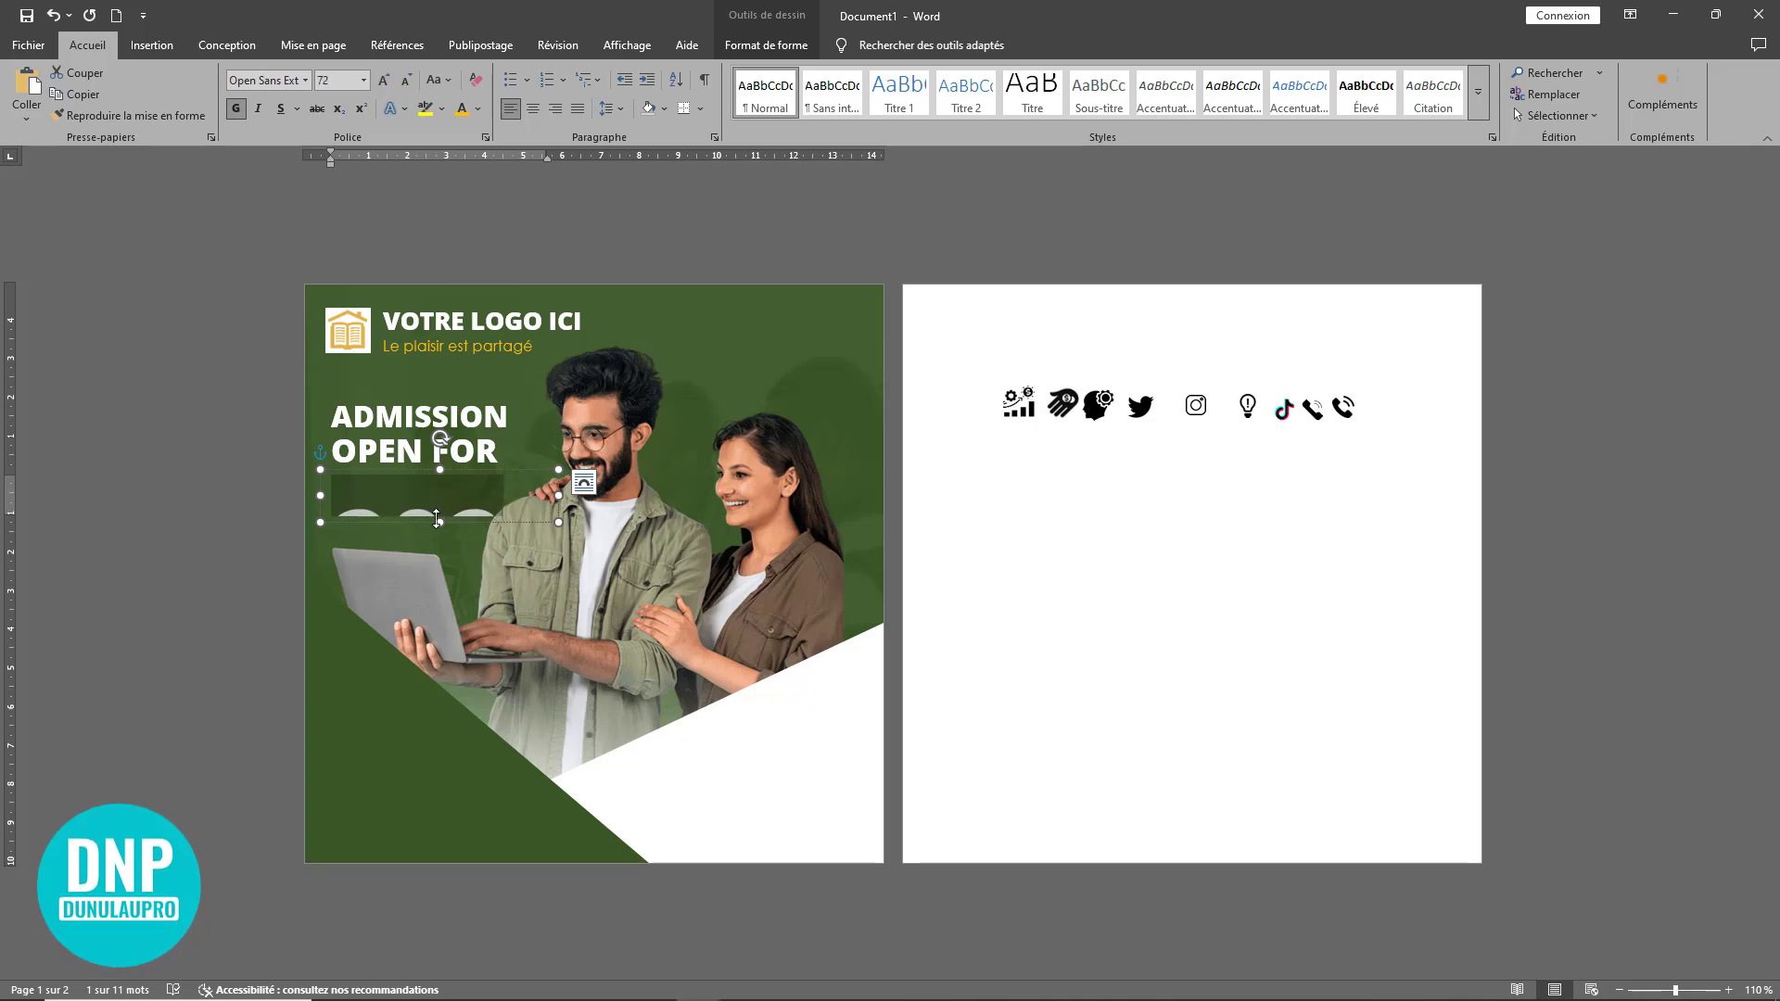
pyautogui.moveTo(437, 520); pyautogui.dragTo(441, 586)
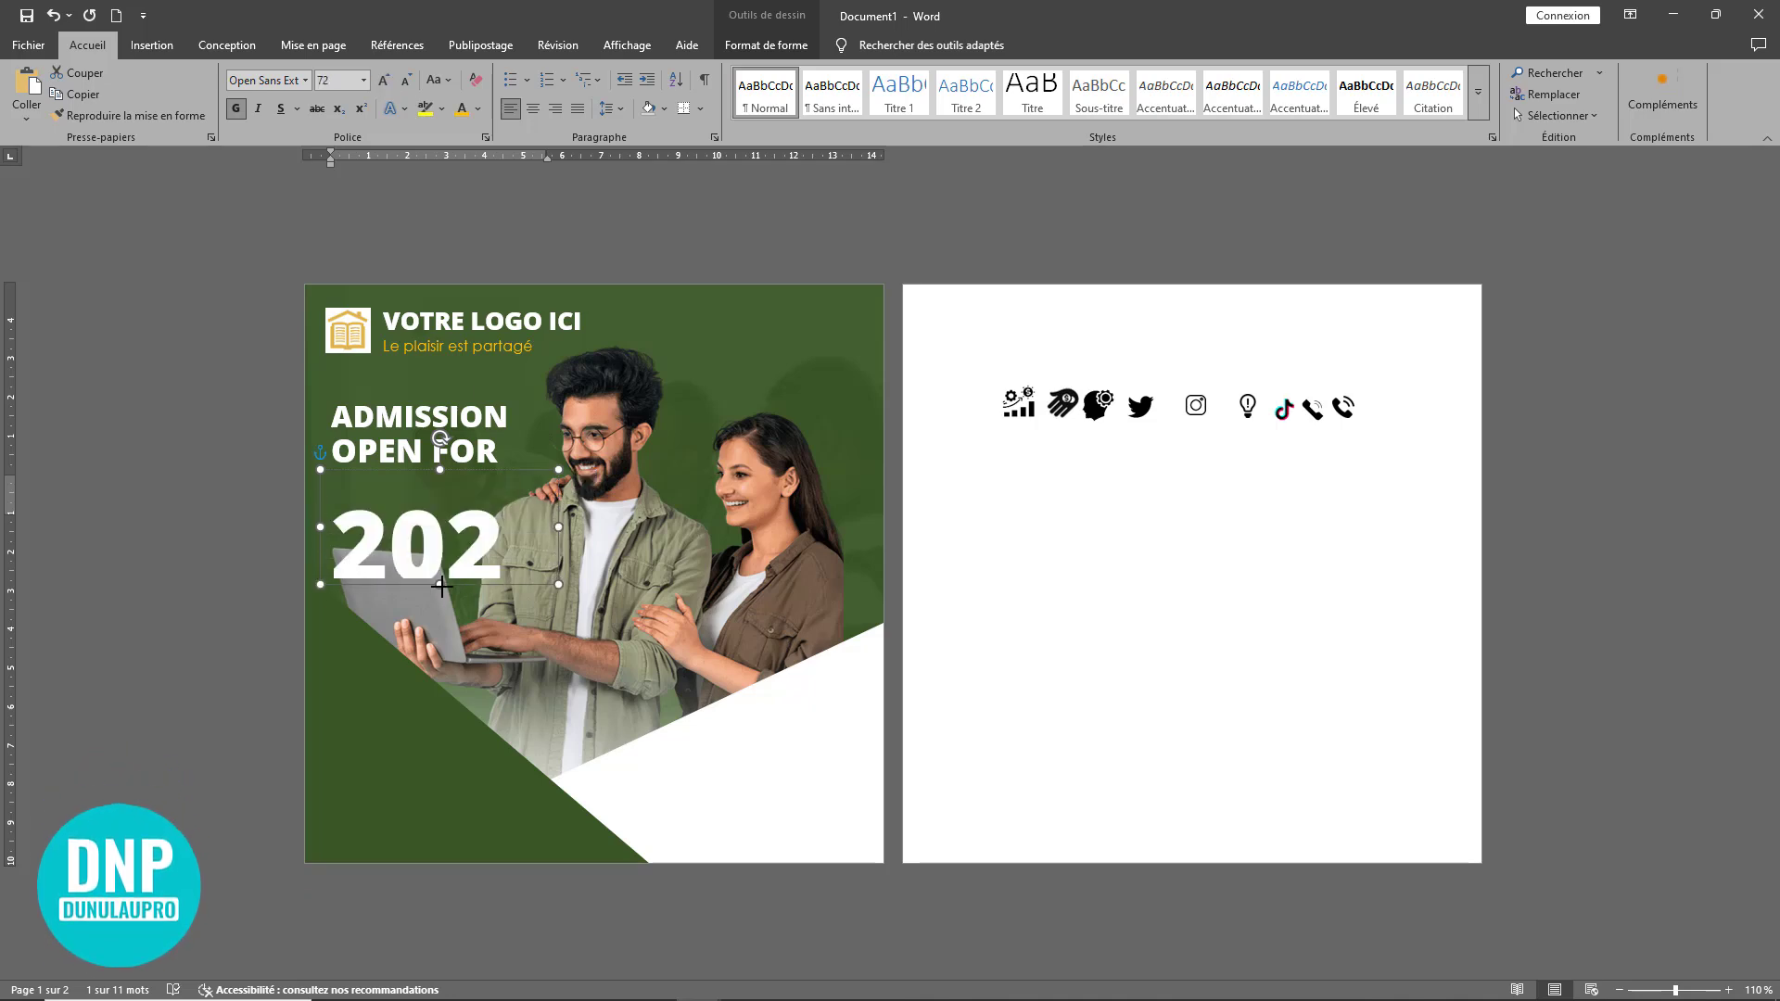
pyautogui.click(406, 81)
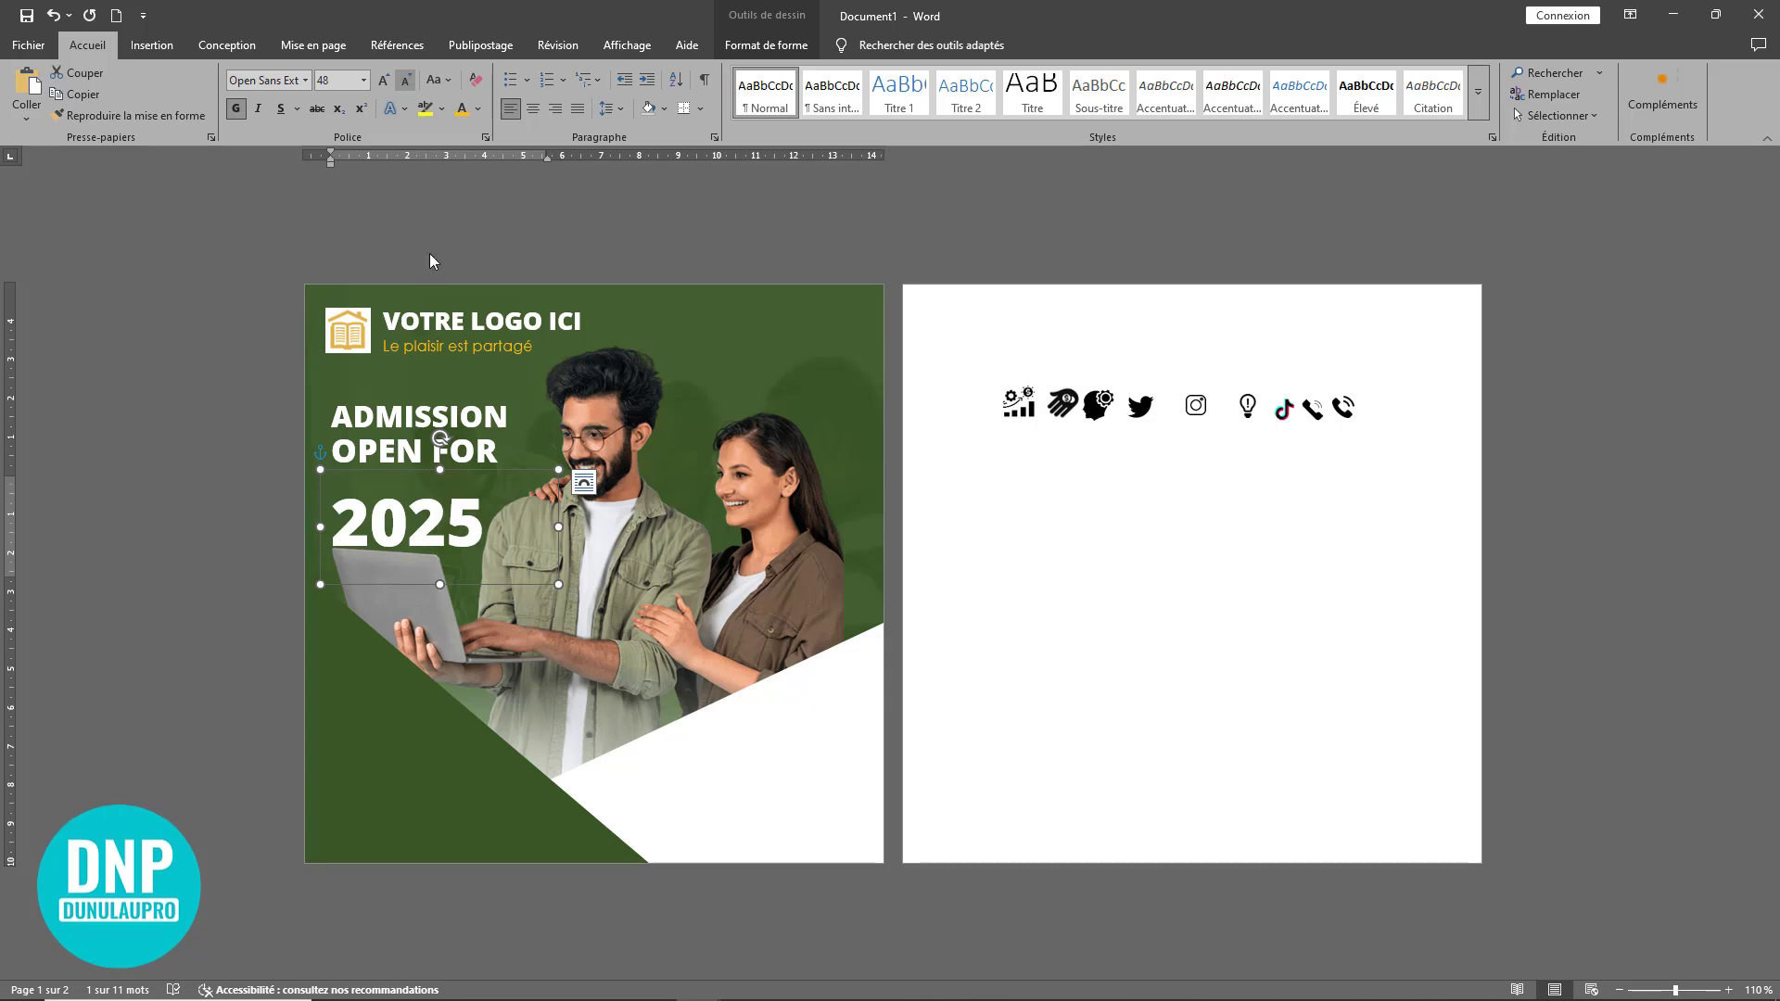
# - Tighten the 2025 text box right under OPEN FOR and colour its text gold
pyautogui.moveTo(471, 584); pyautogui.dragTo(444, 541)
pyautogui.moveTo(557, 492); pyautogui.dragTo(497, 494)
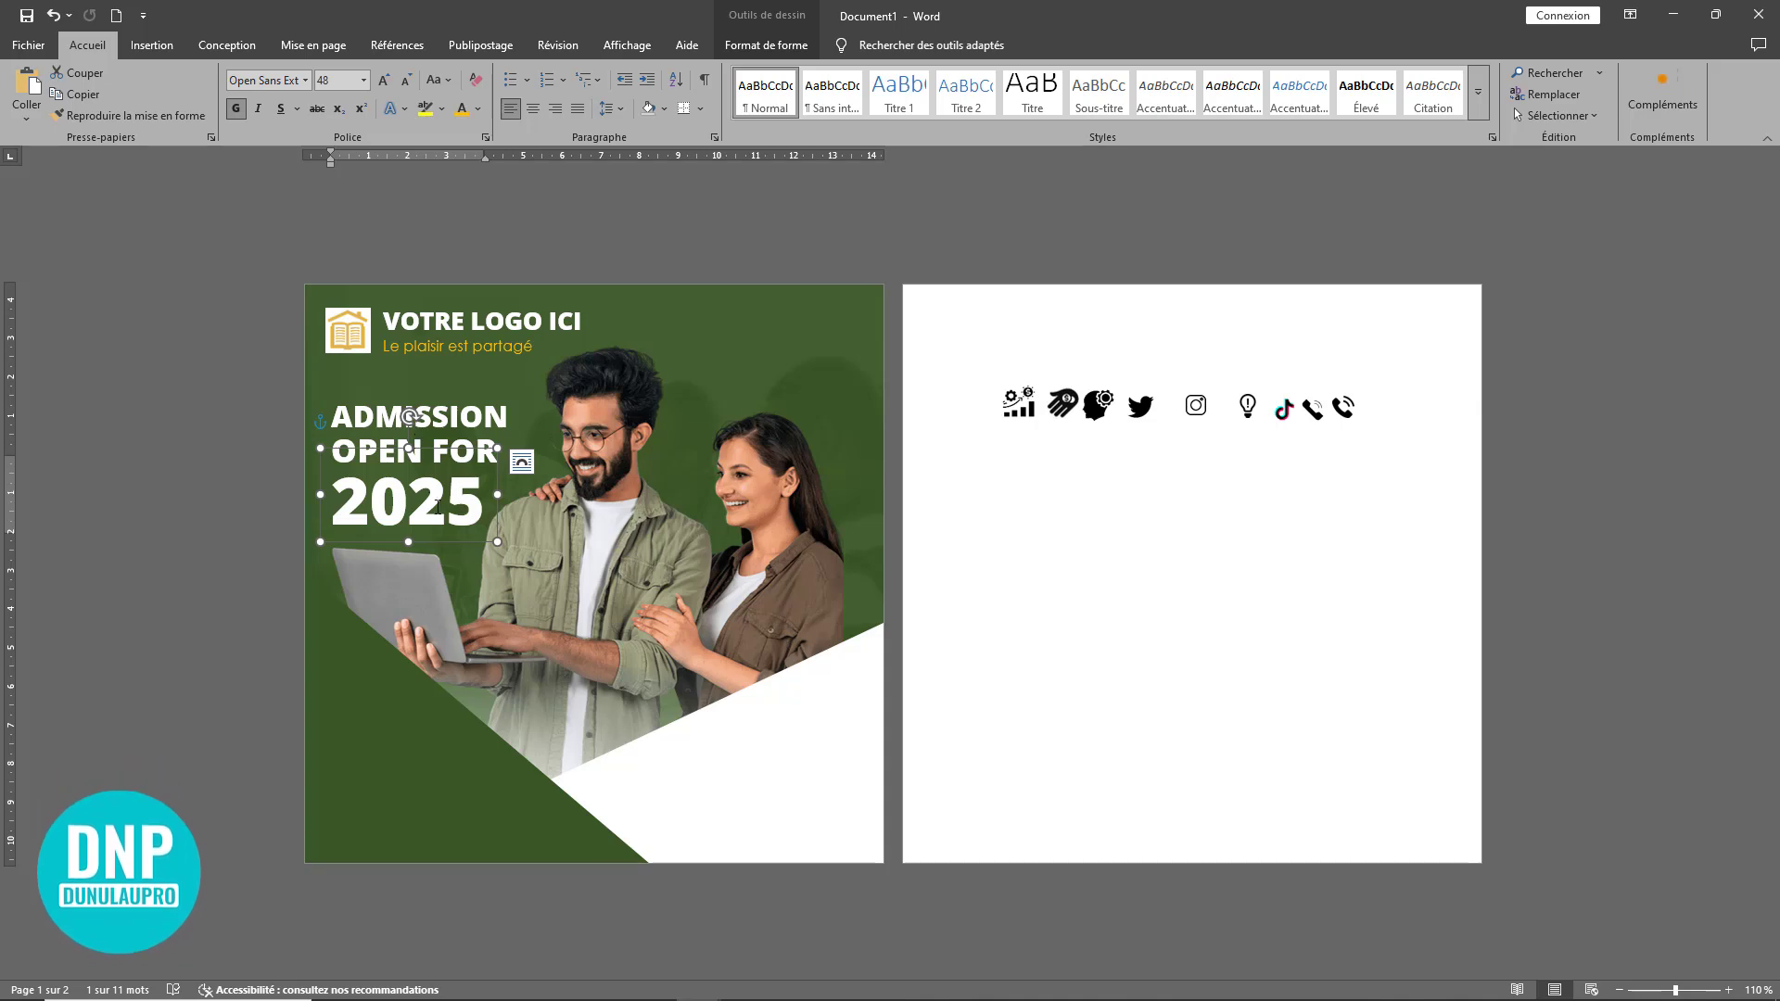
pyautogui.doubleClick(402, 505)
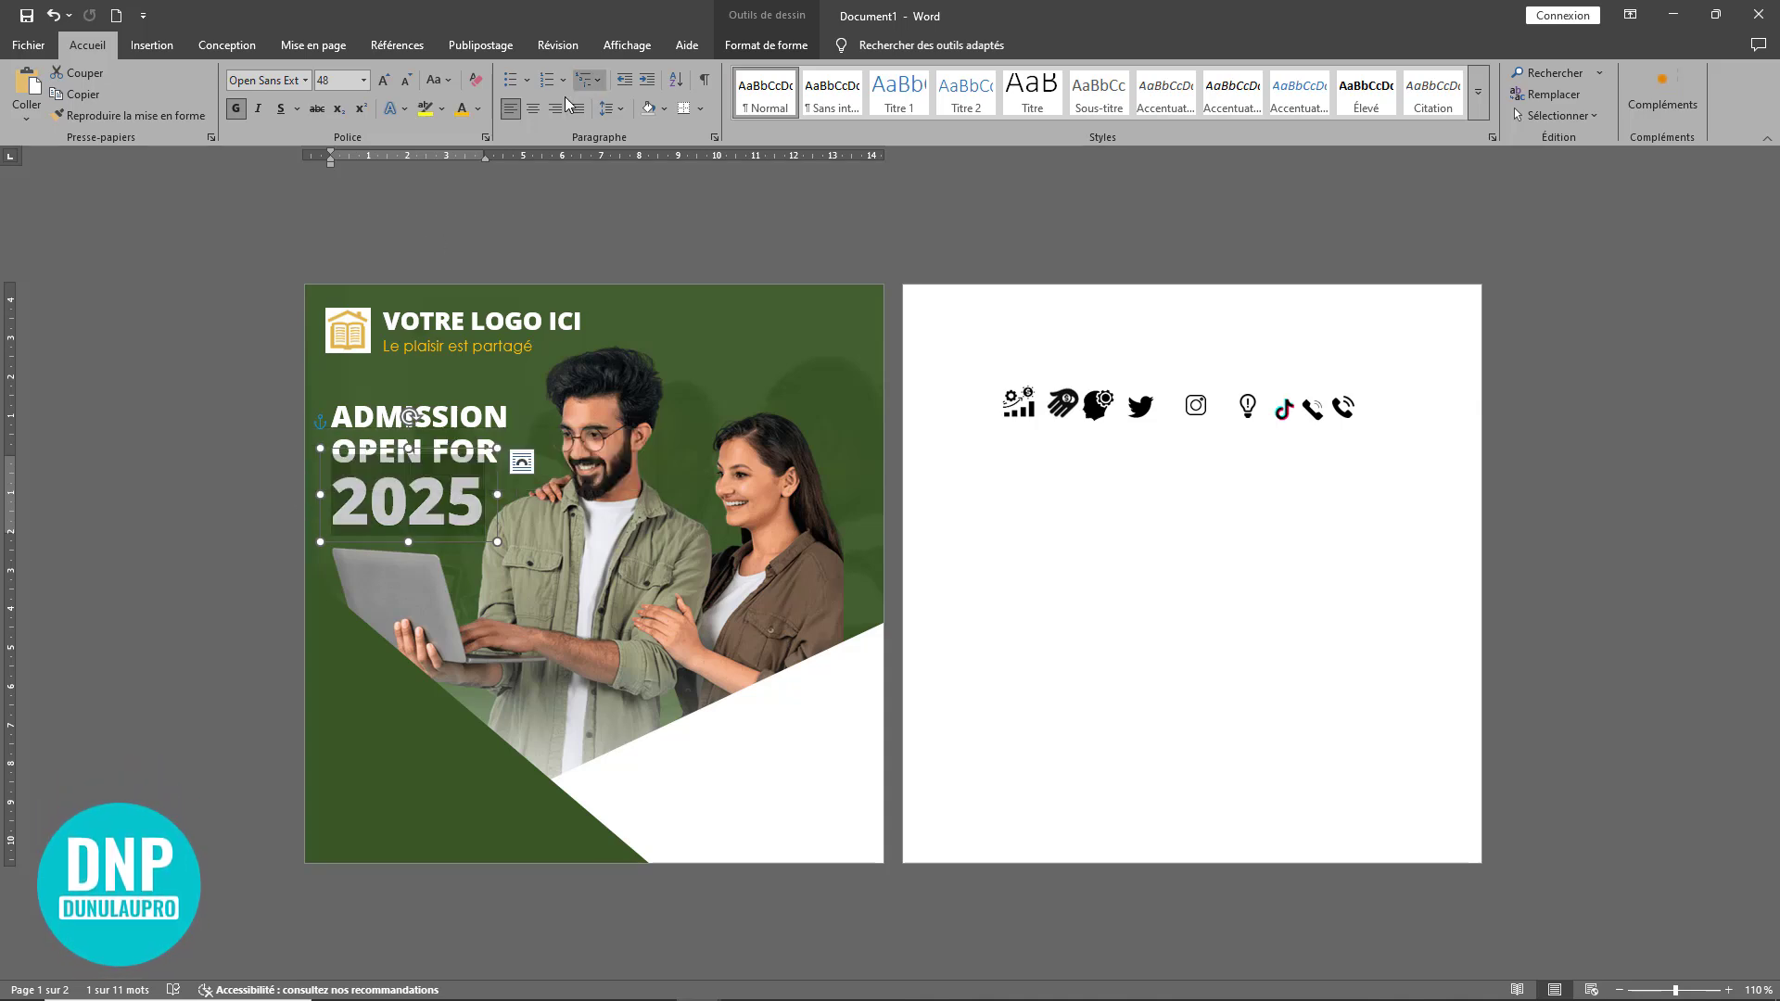
pyautogui.click(460, 107)
pyautogui.click(719, 381)
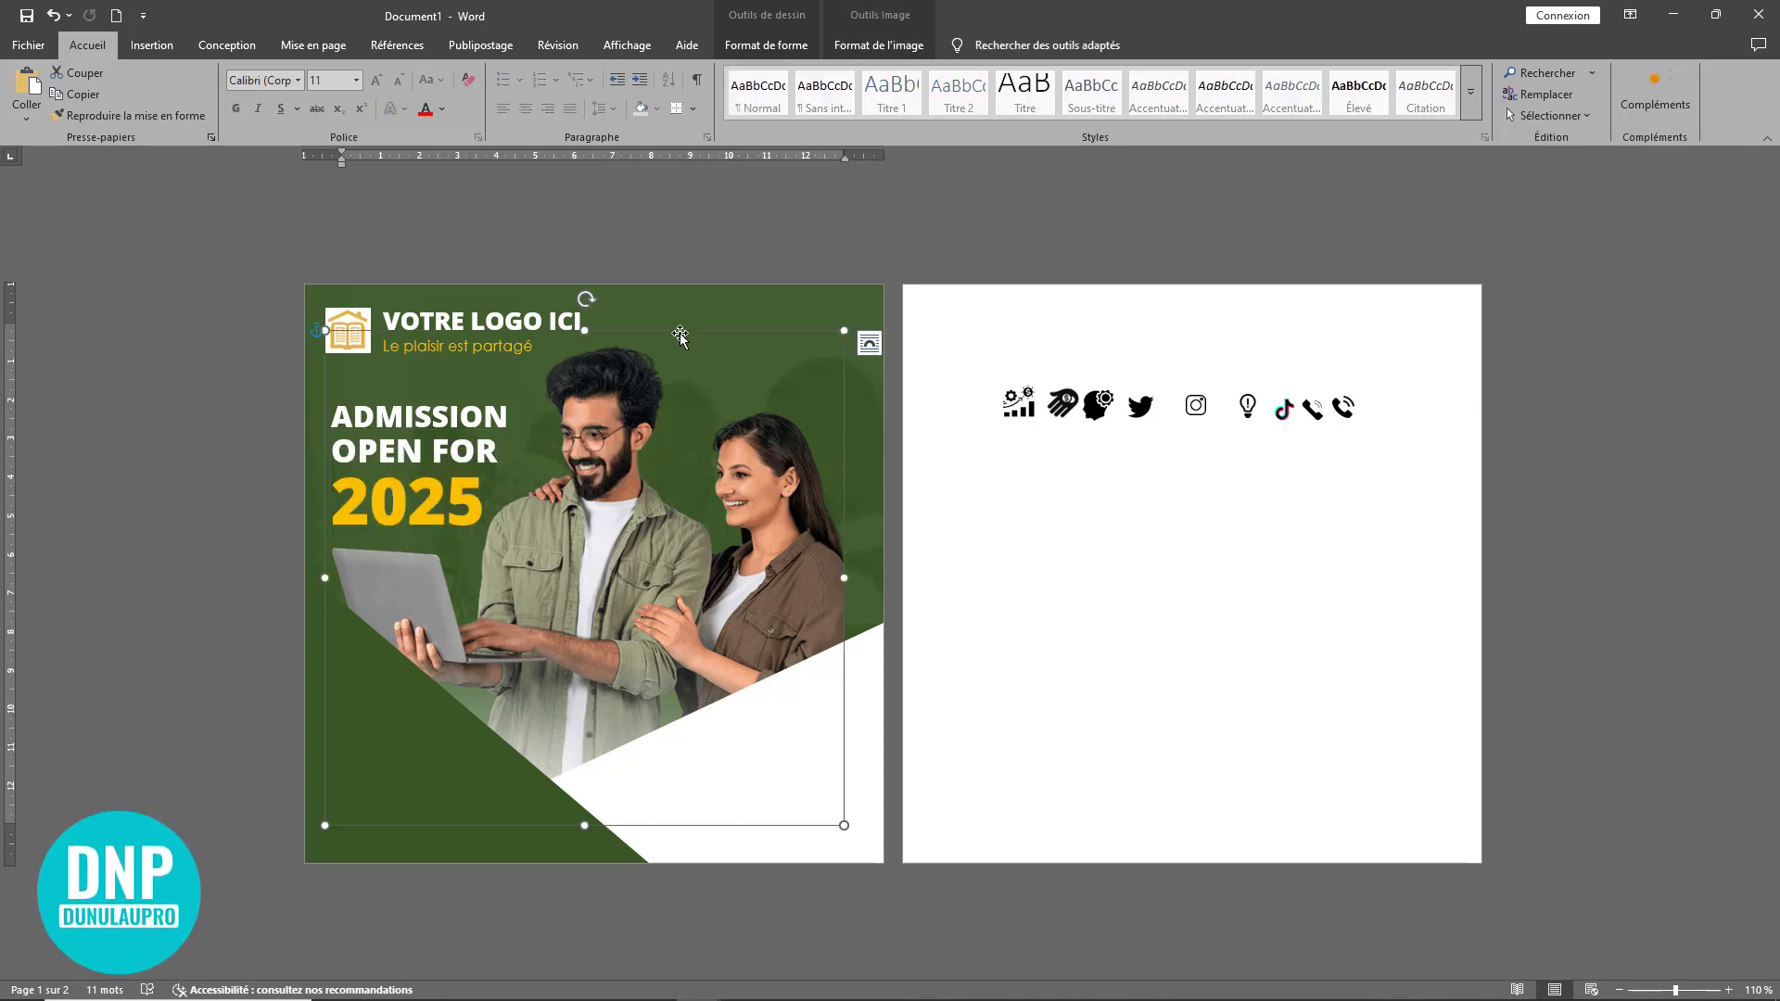
pyautogui.click(1043, 538)
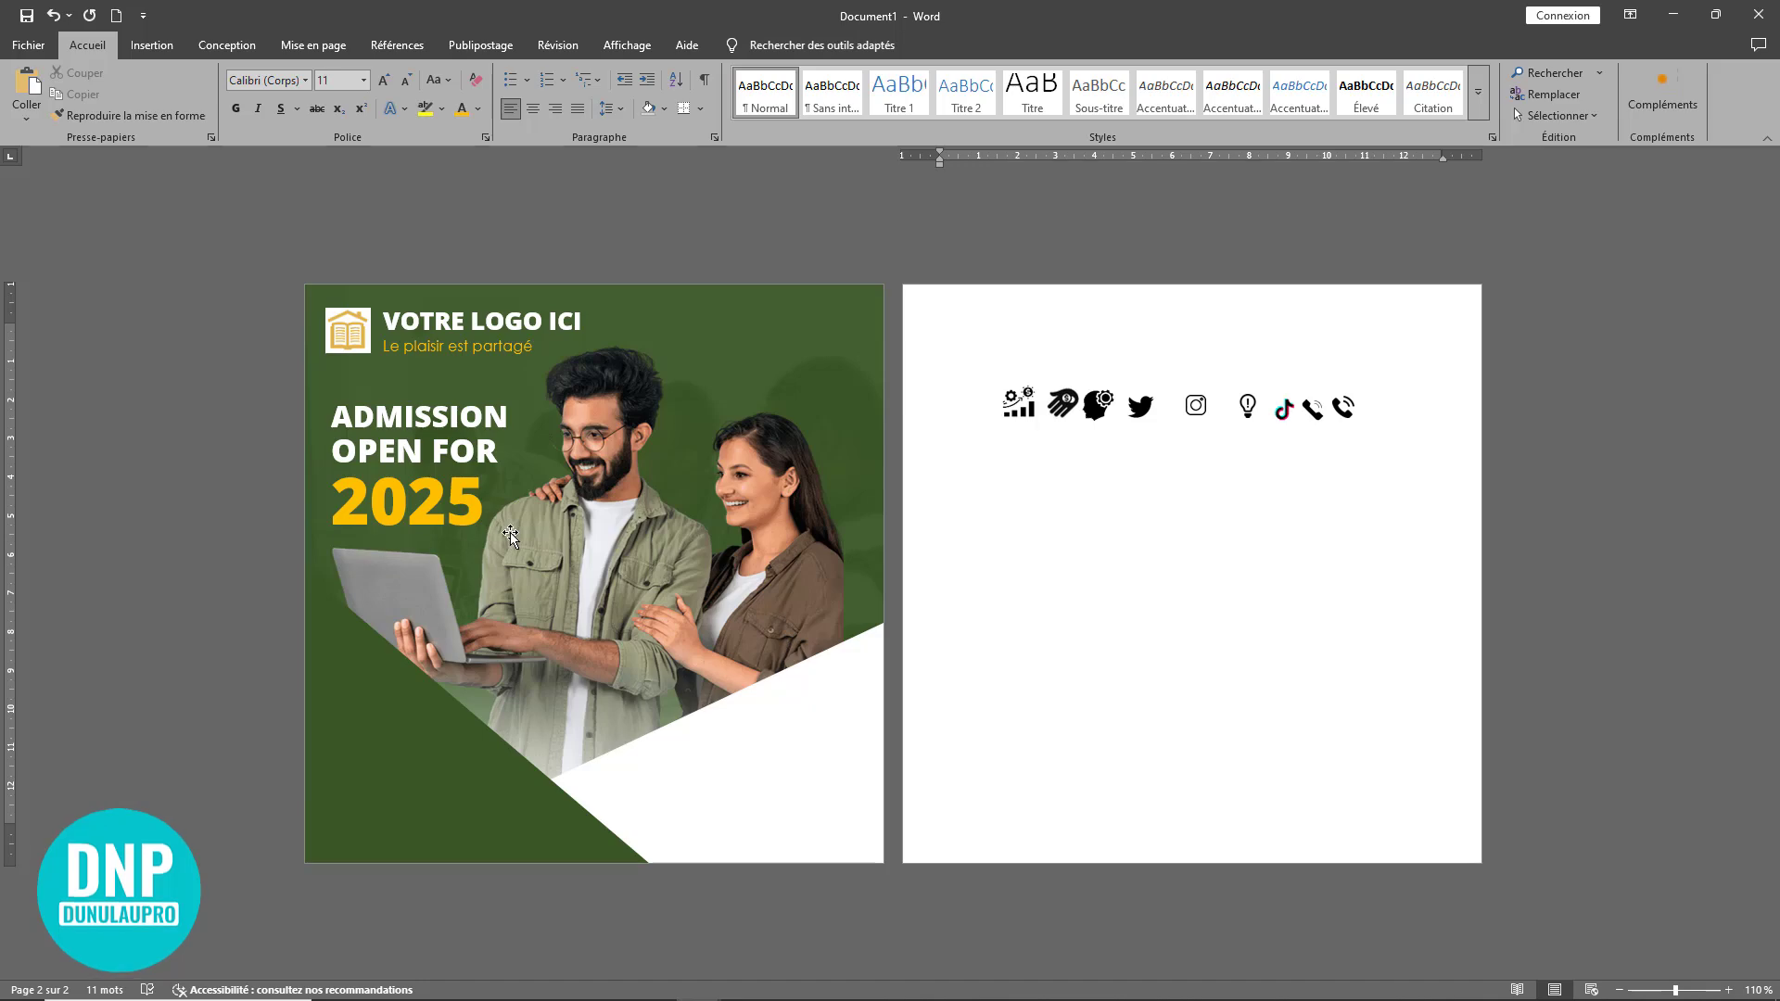
# - Draw a chevron shape about 3.85 cm wide and 1.07 cm high just below the 2025 text
pyautogui.keyDown('ctrl'); pyautogui.scroll(7, 627, 516); pyautogui.keyUp('ctrl')
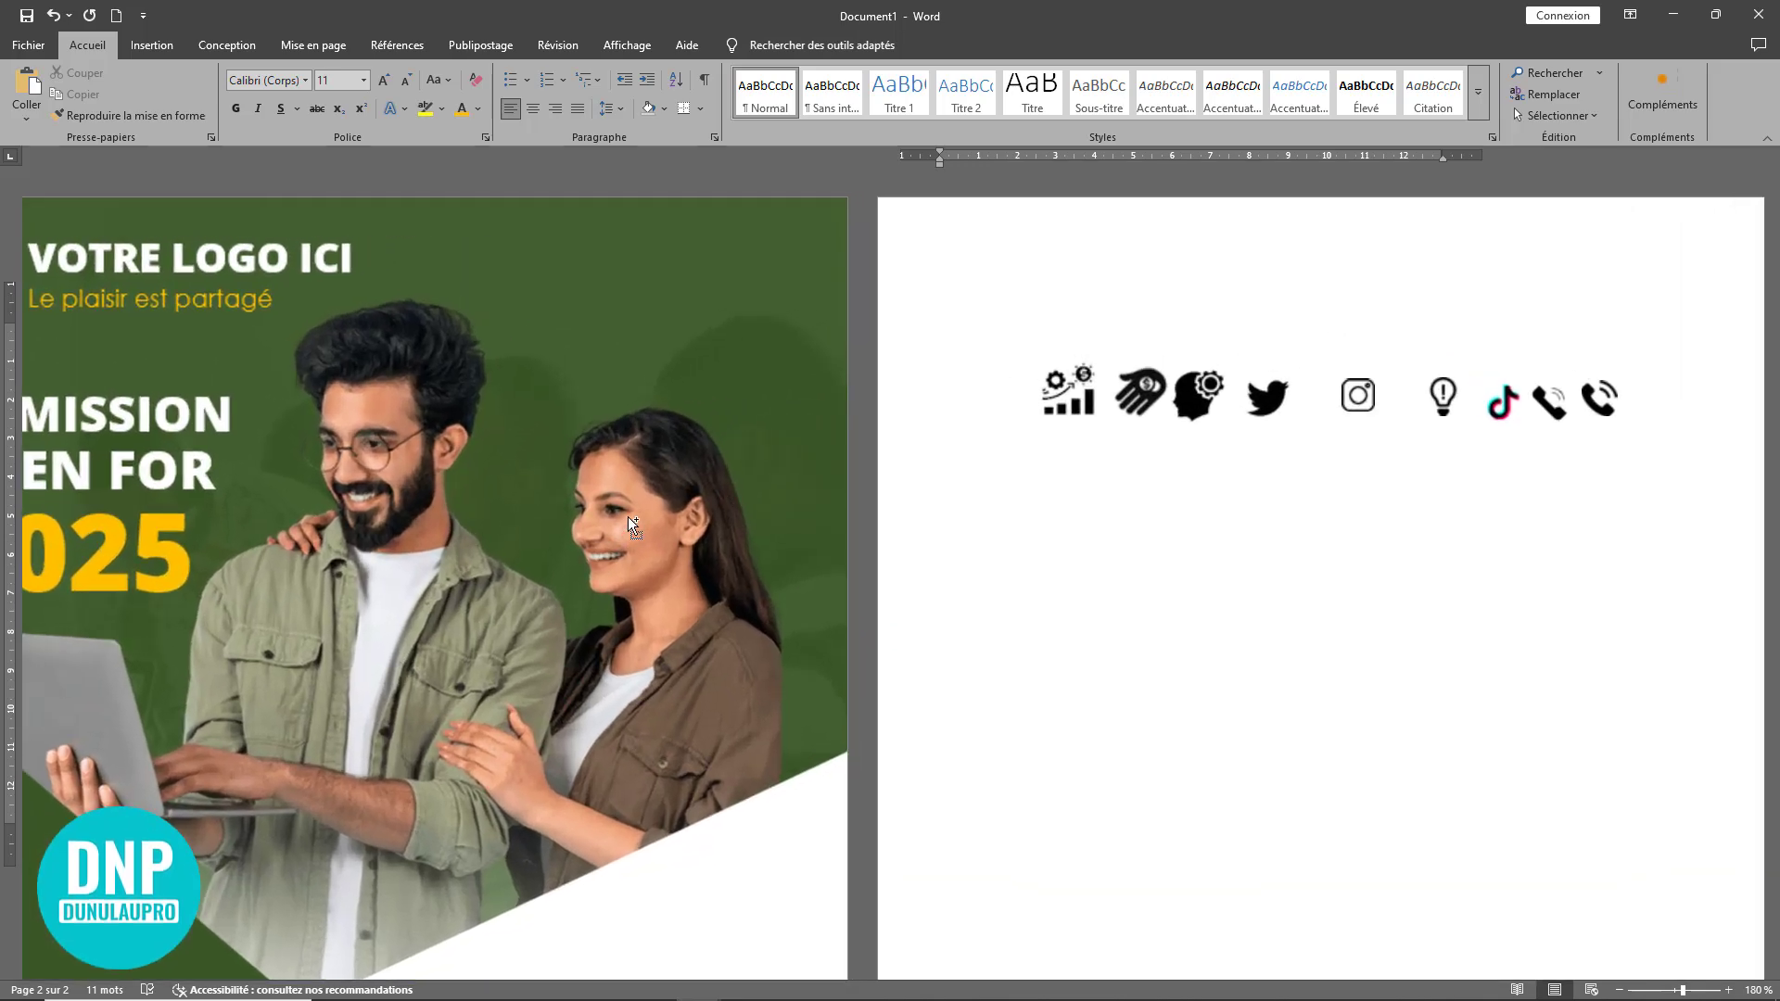
pyautogui.scroll(10, 795, 485)
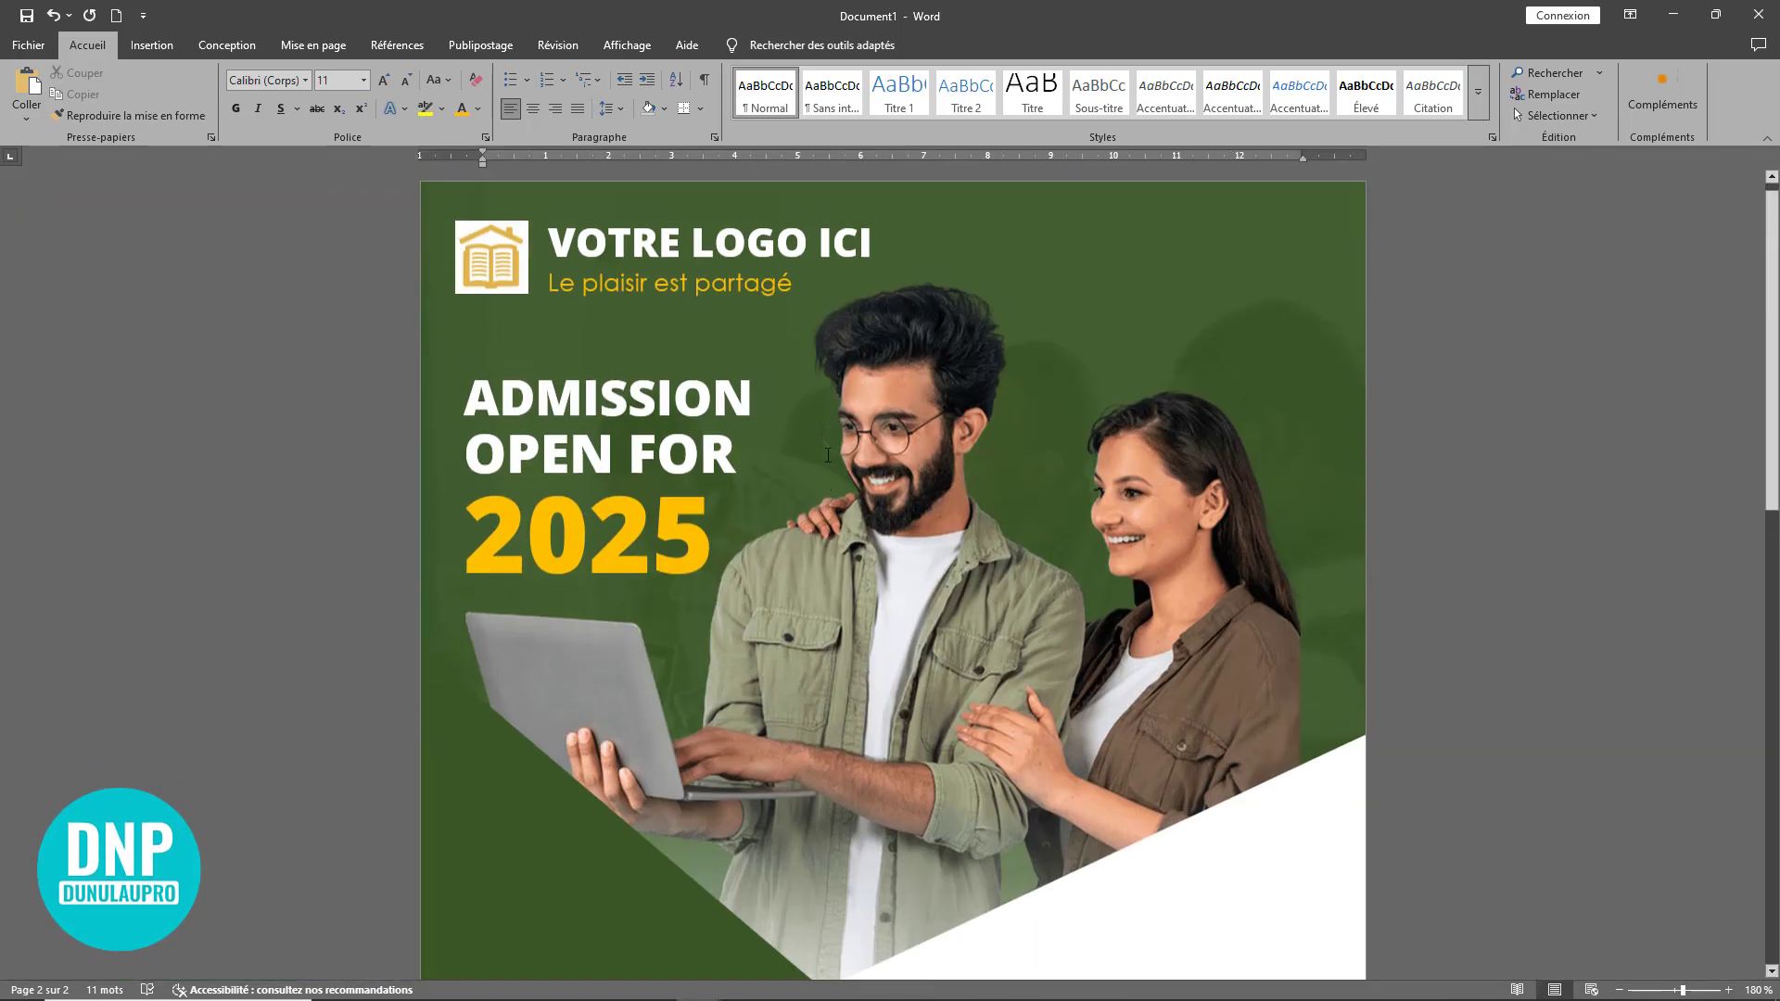
pyautogui.click(141, 48)
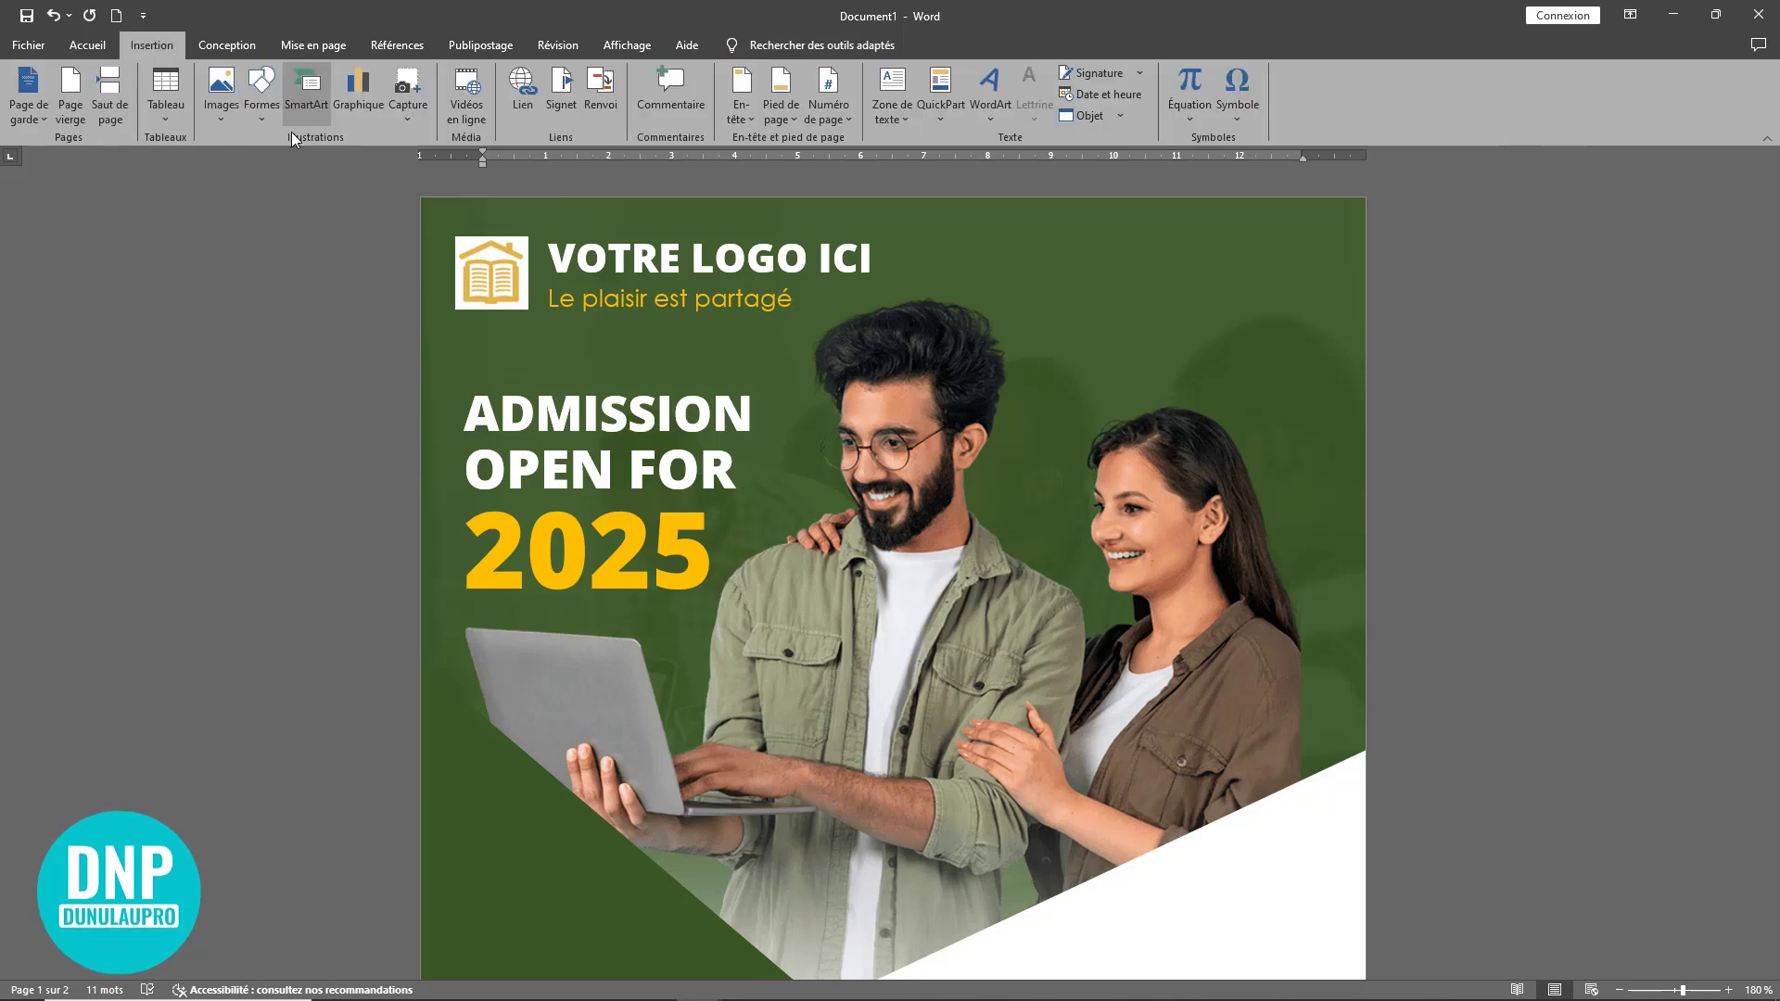
pyautogui.click(263, 126)
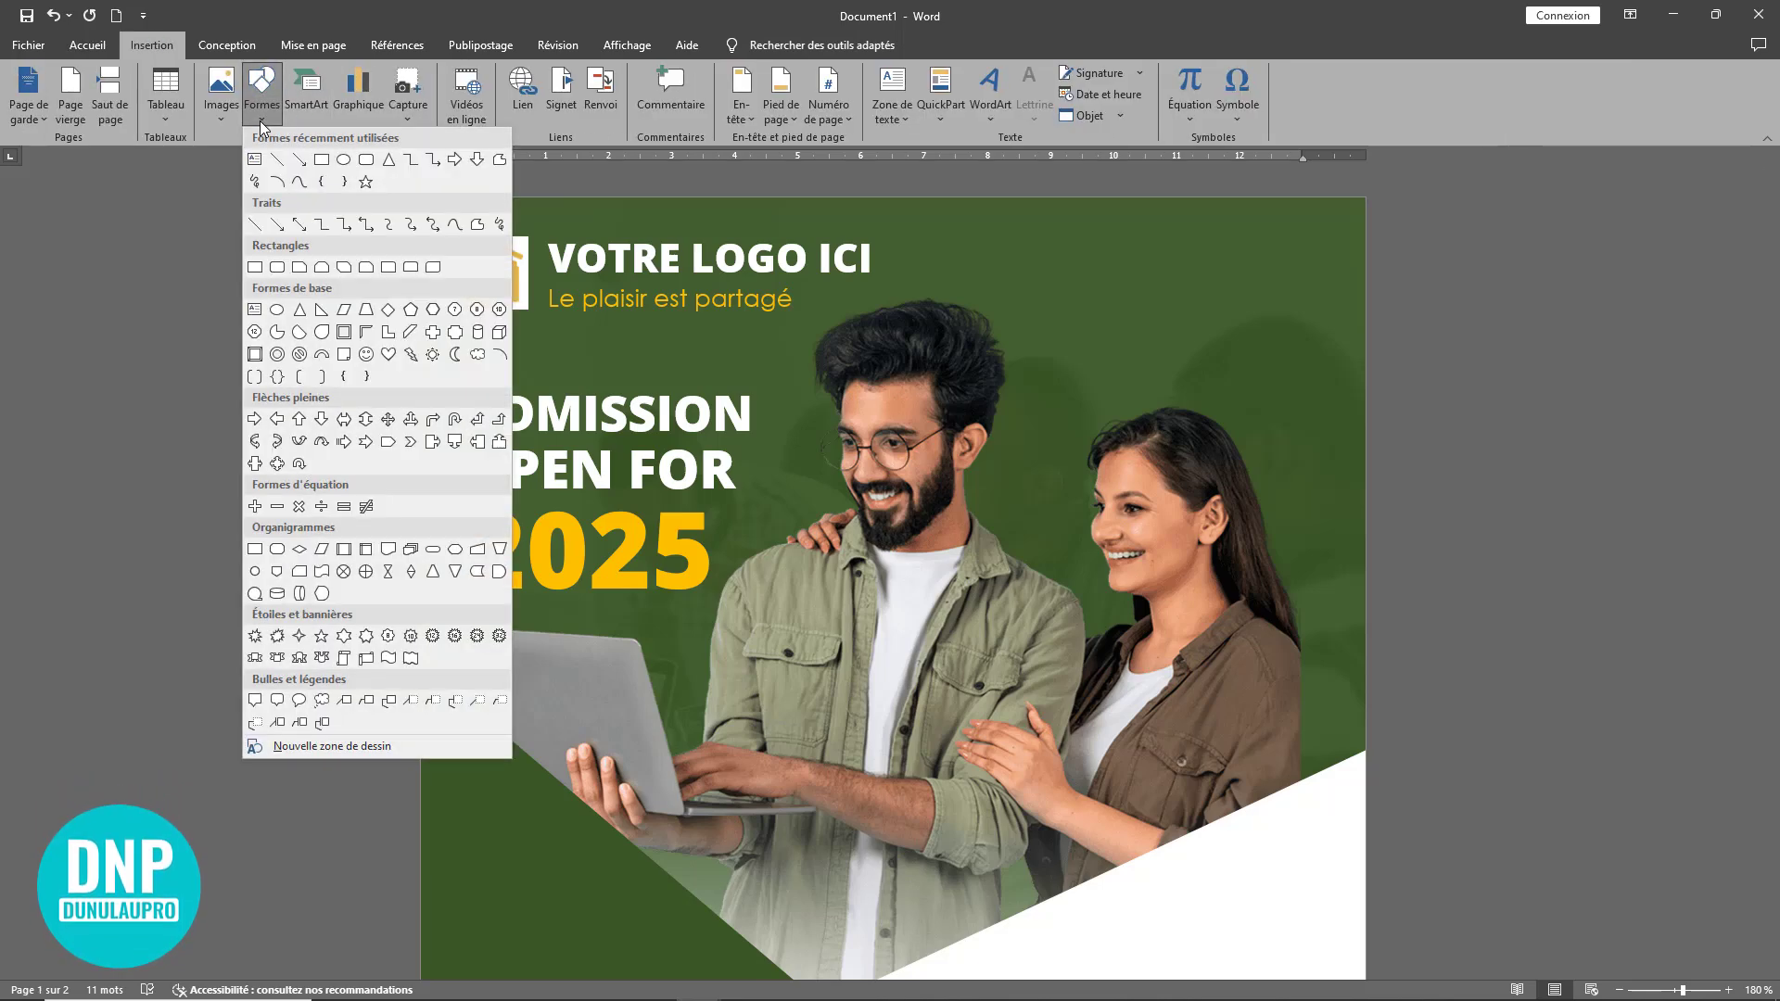
pyautogui.click(396, 437)
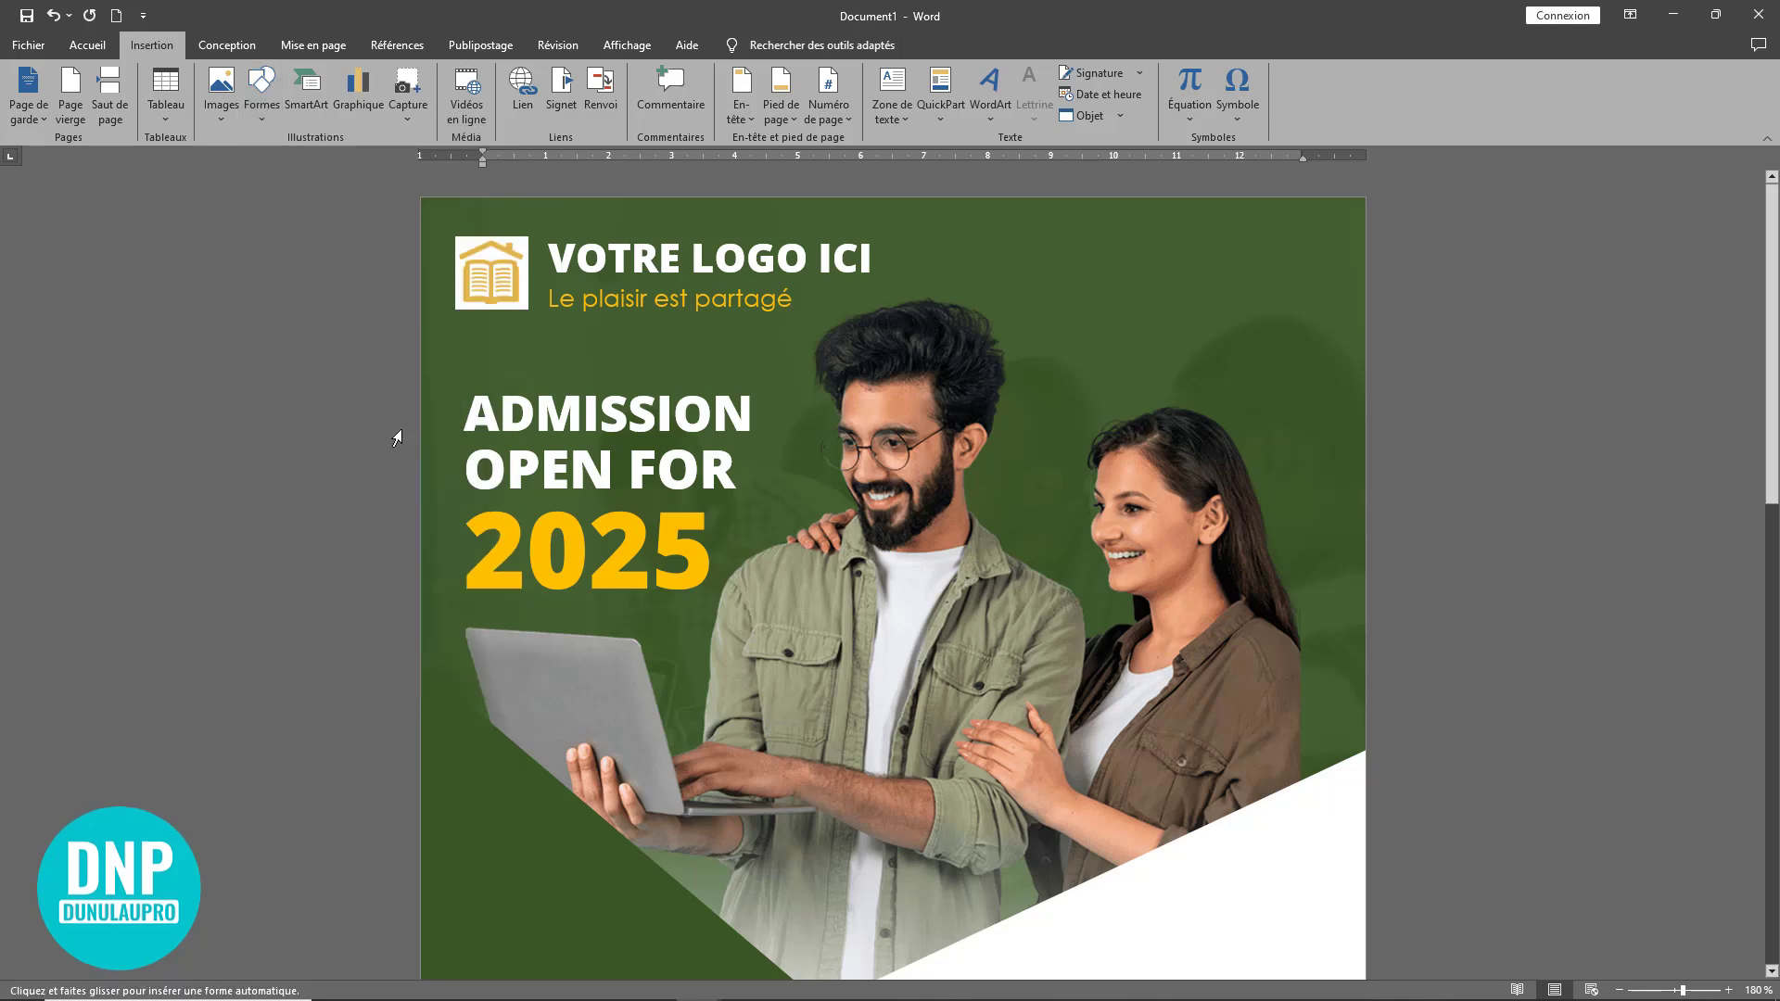
pyautogui.moveTo(487, 633); pyautogui.dragTo(731, 684)
pyautogui.moveTo(627, 653); pyautogui.dragTo(662, 645)
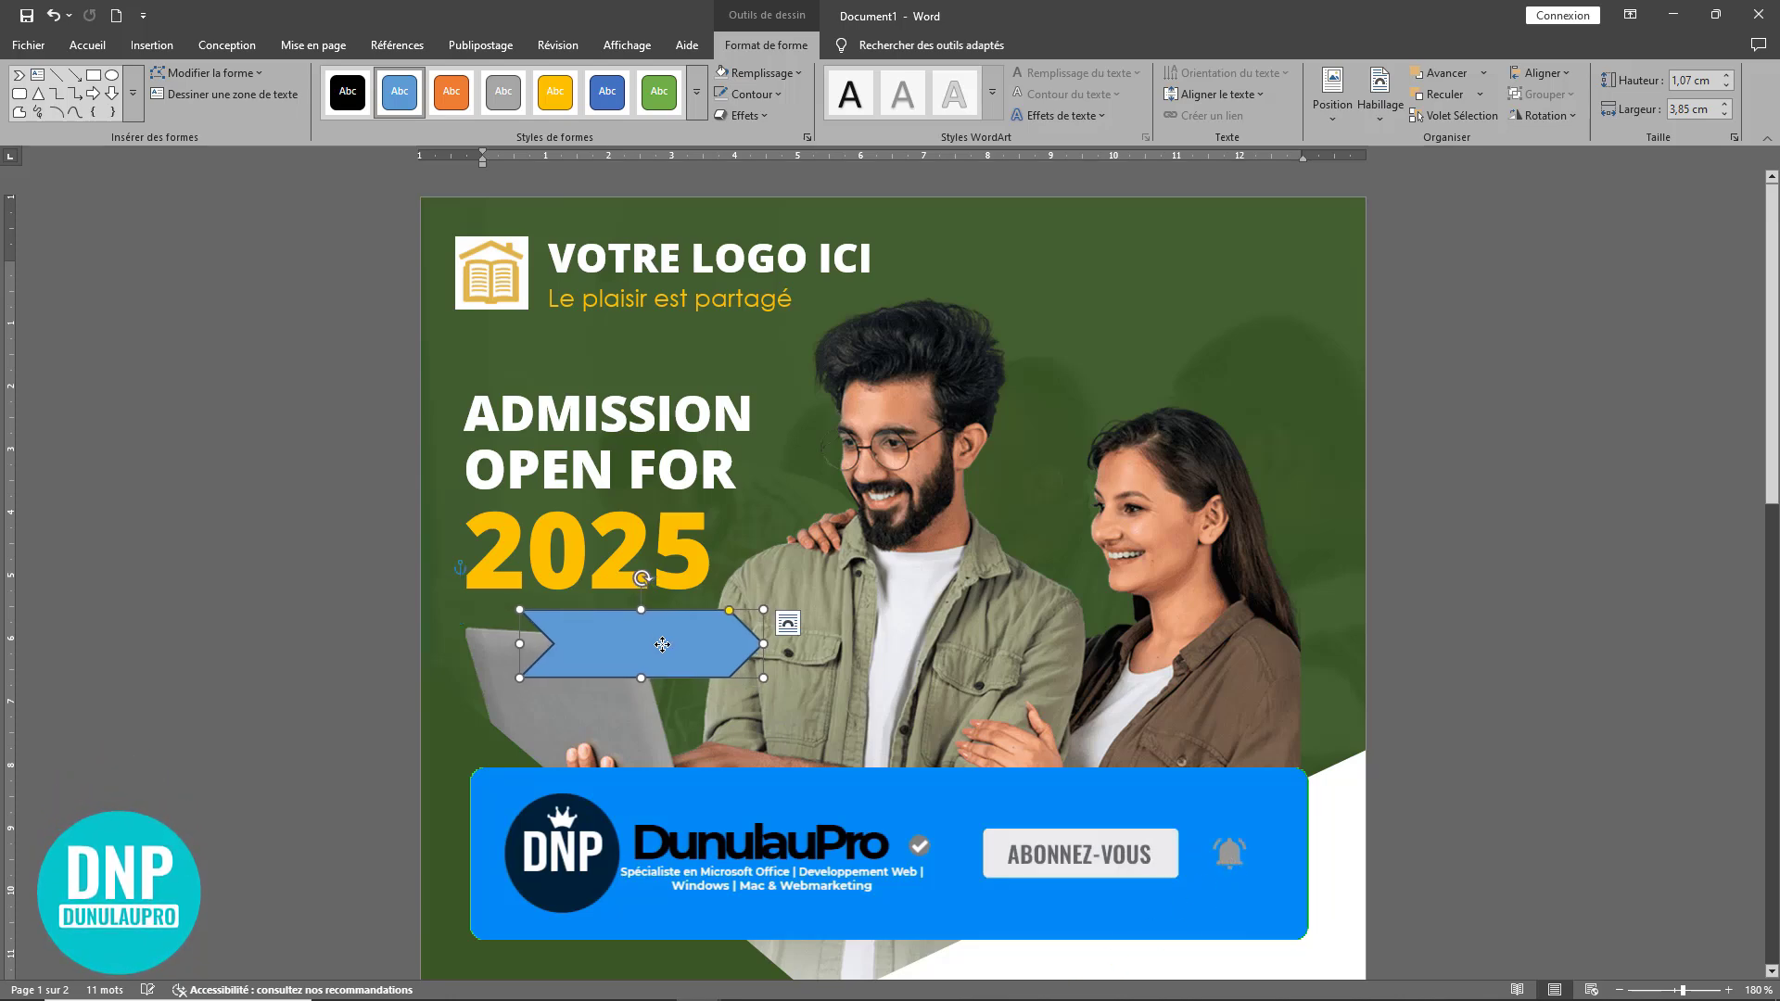
# - Remove the chevron's outline and fill the shape with white
pyautogui.click(721, 101)
pyautogui.hotkey('ctrl', 'z')
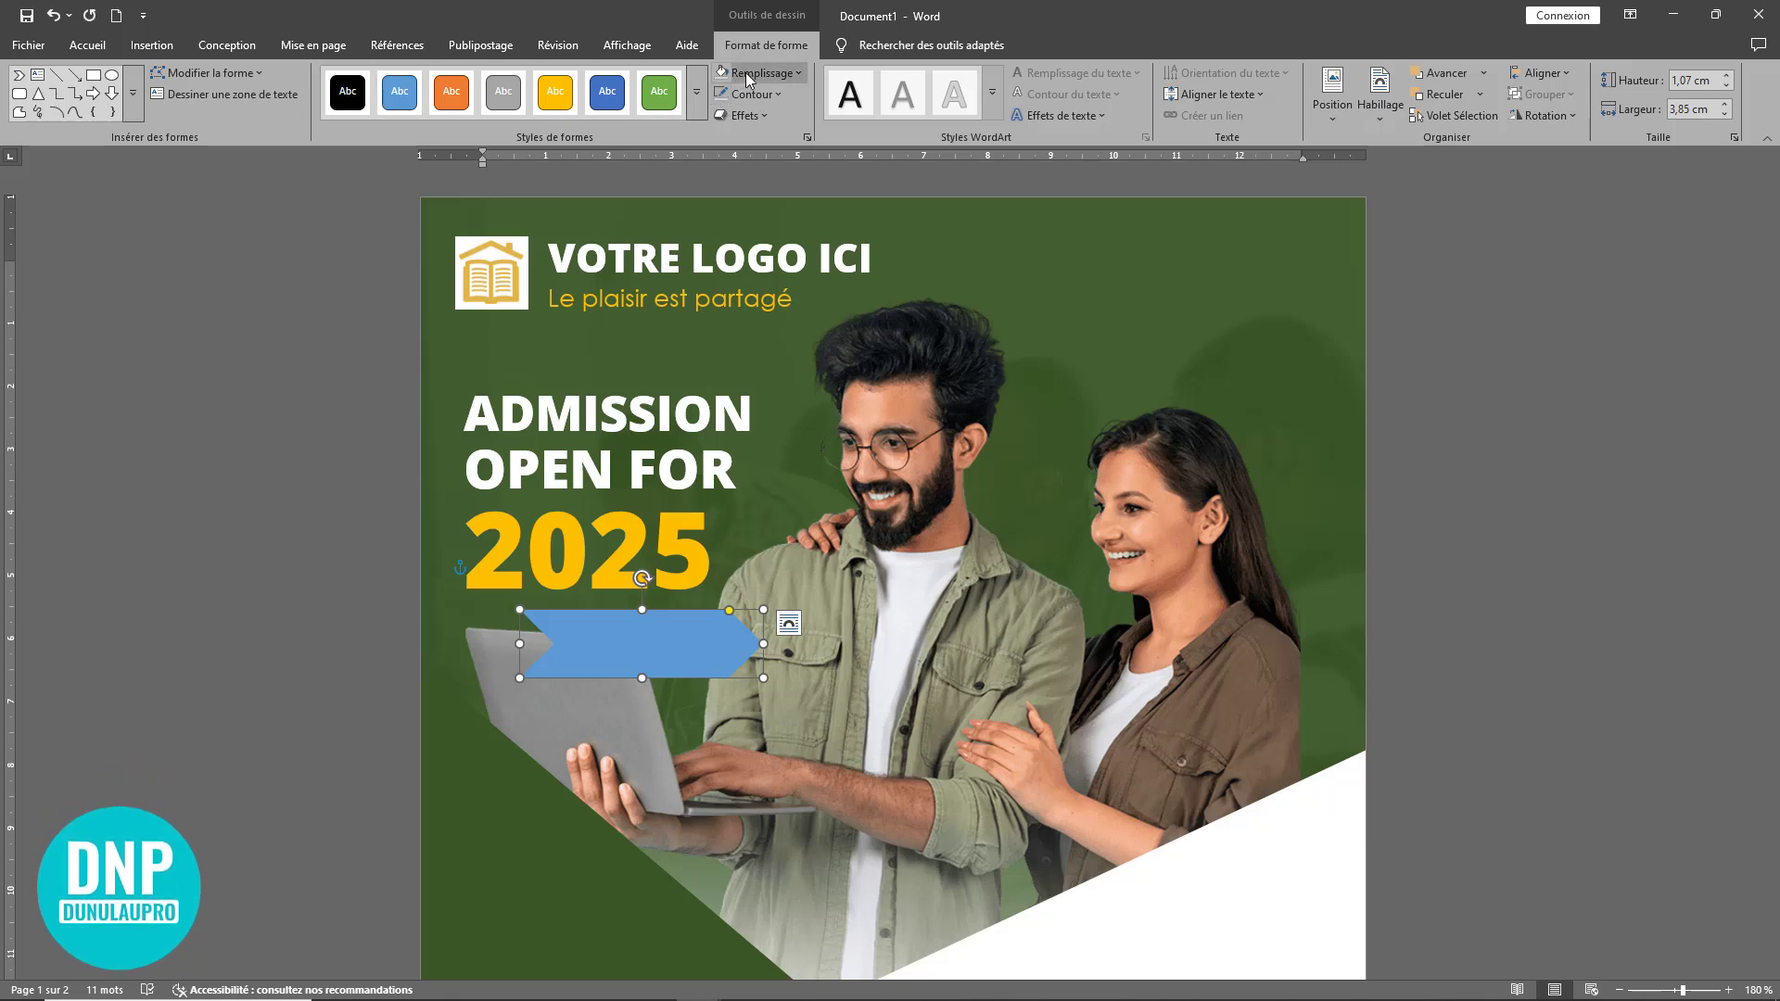
pyautogui.click(739, 74)
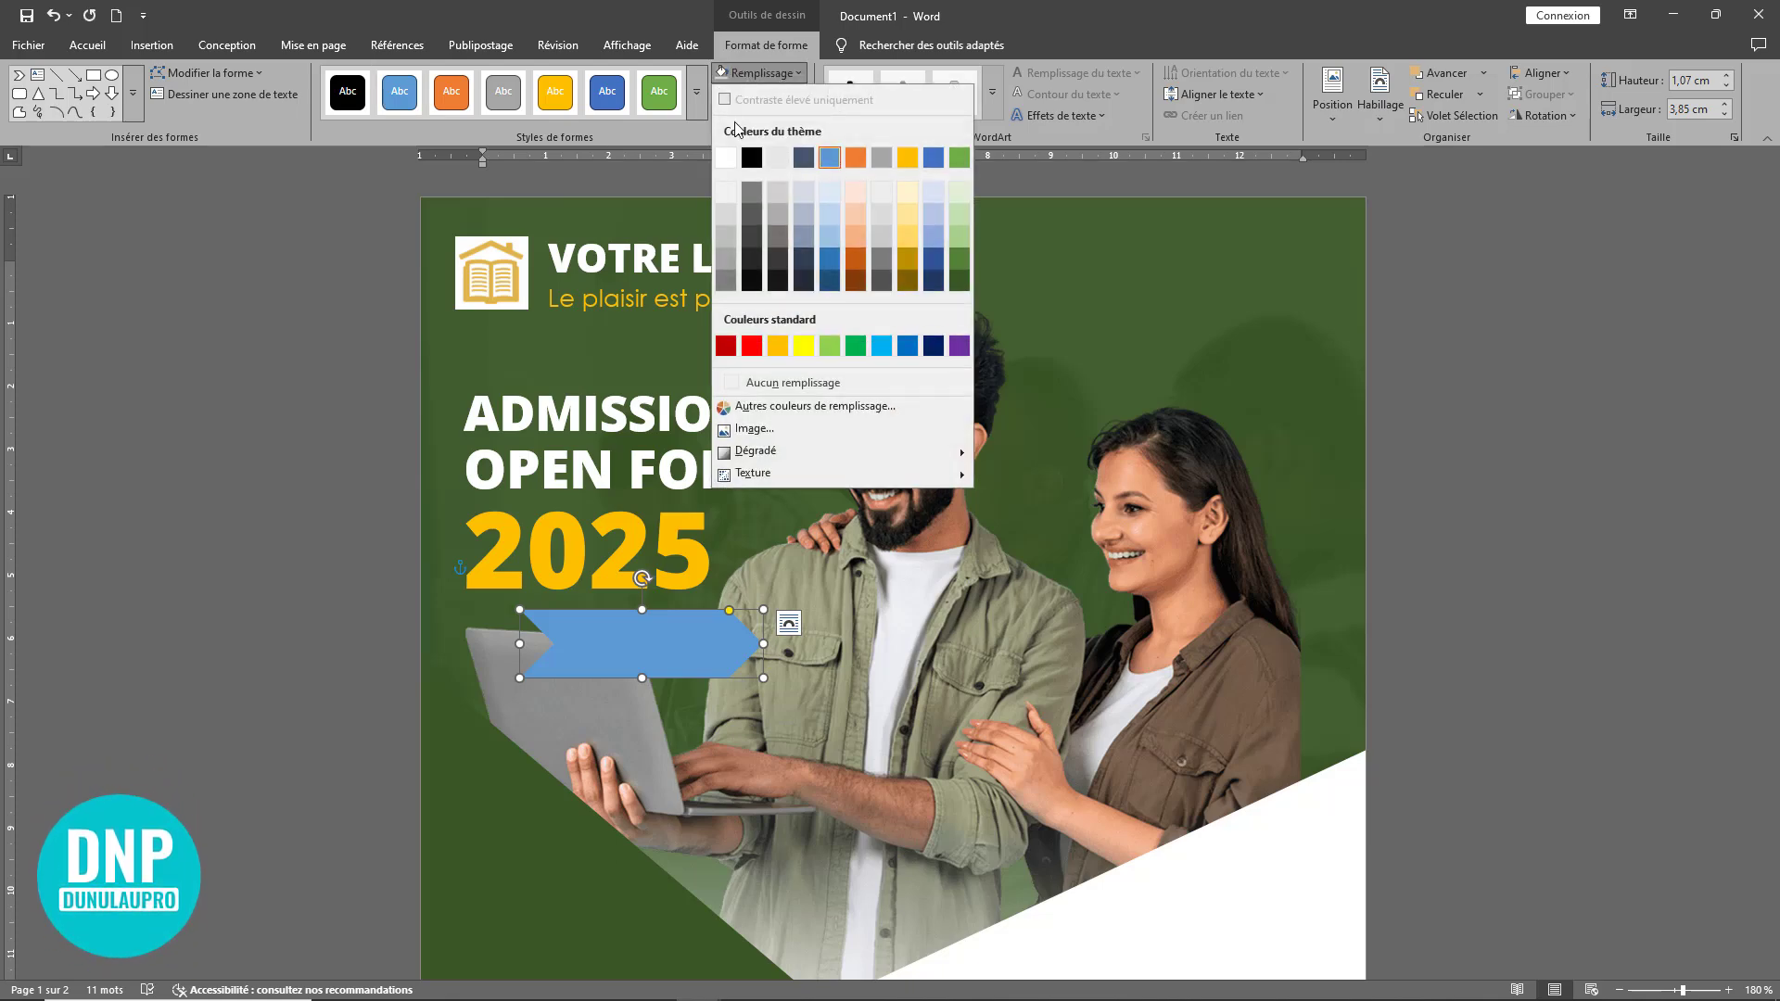
pyautogui.click(727, 154)
pyautogui.click(690, 536)
pyautogui.click(656, 648)
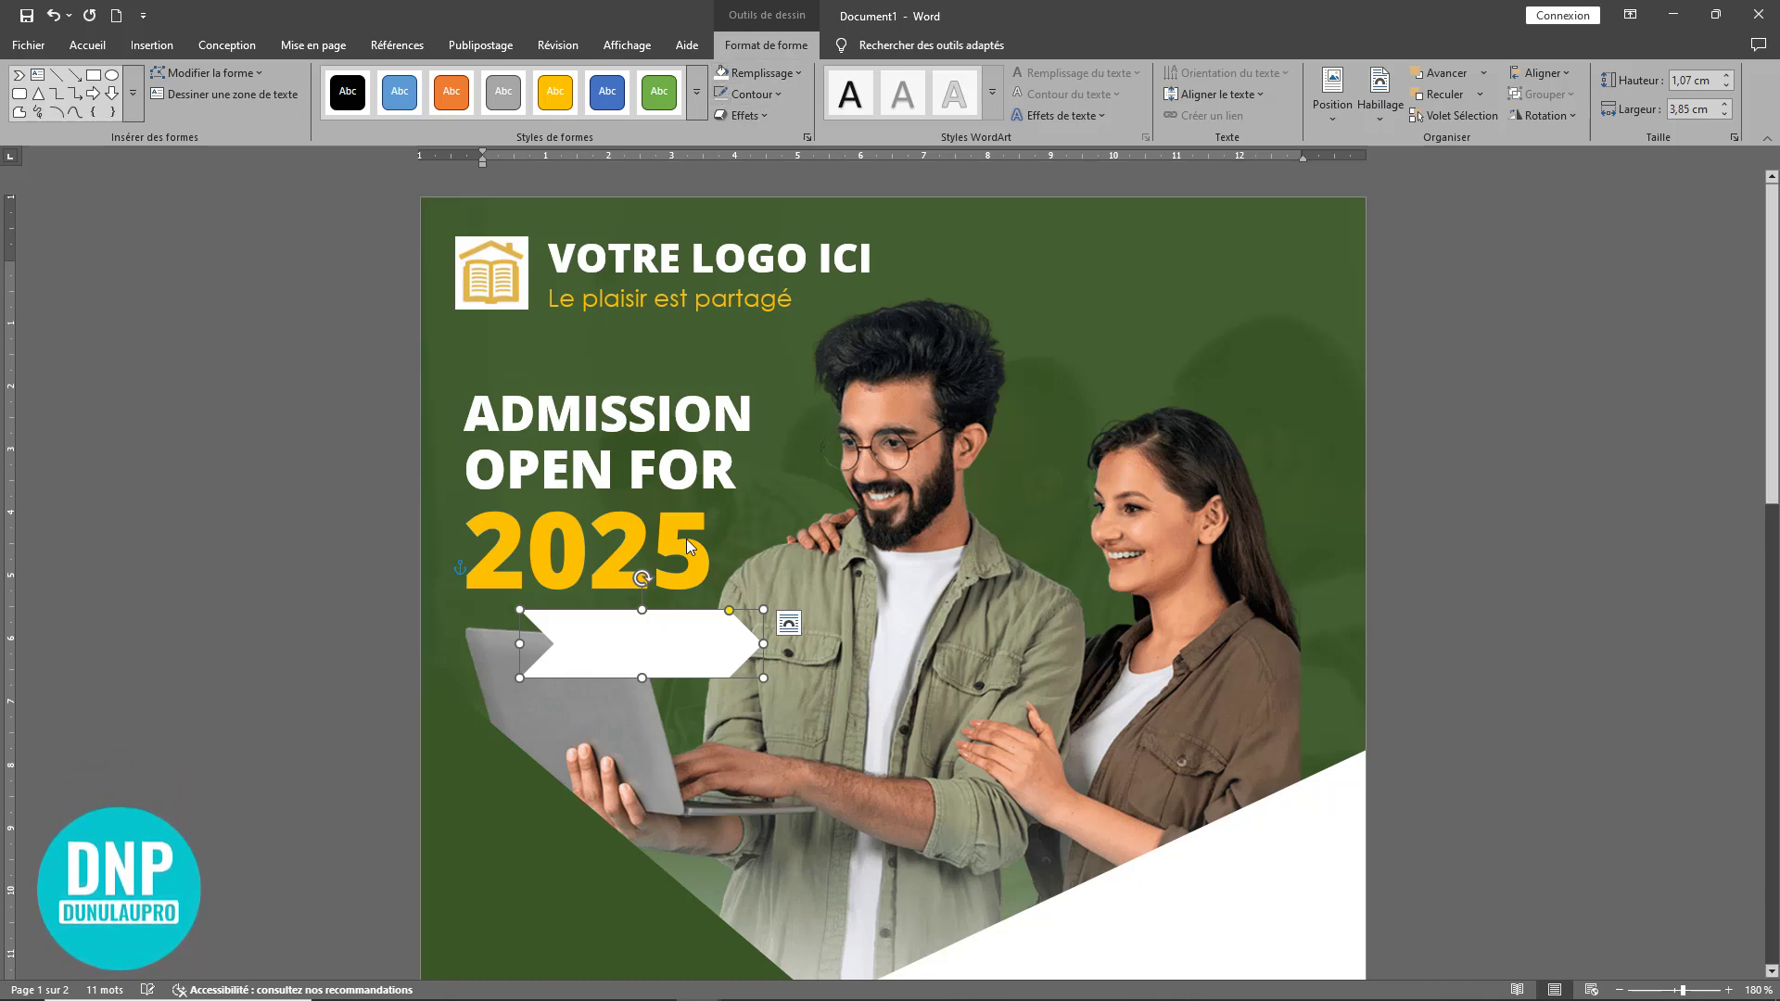
# - Make a flipped copy of the white chevron and overlap the two shapes into a ribbon notched at both ends
pyautogui.moveTo(682, 656); pyautogui.dragTo(979, 532)
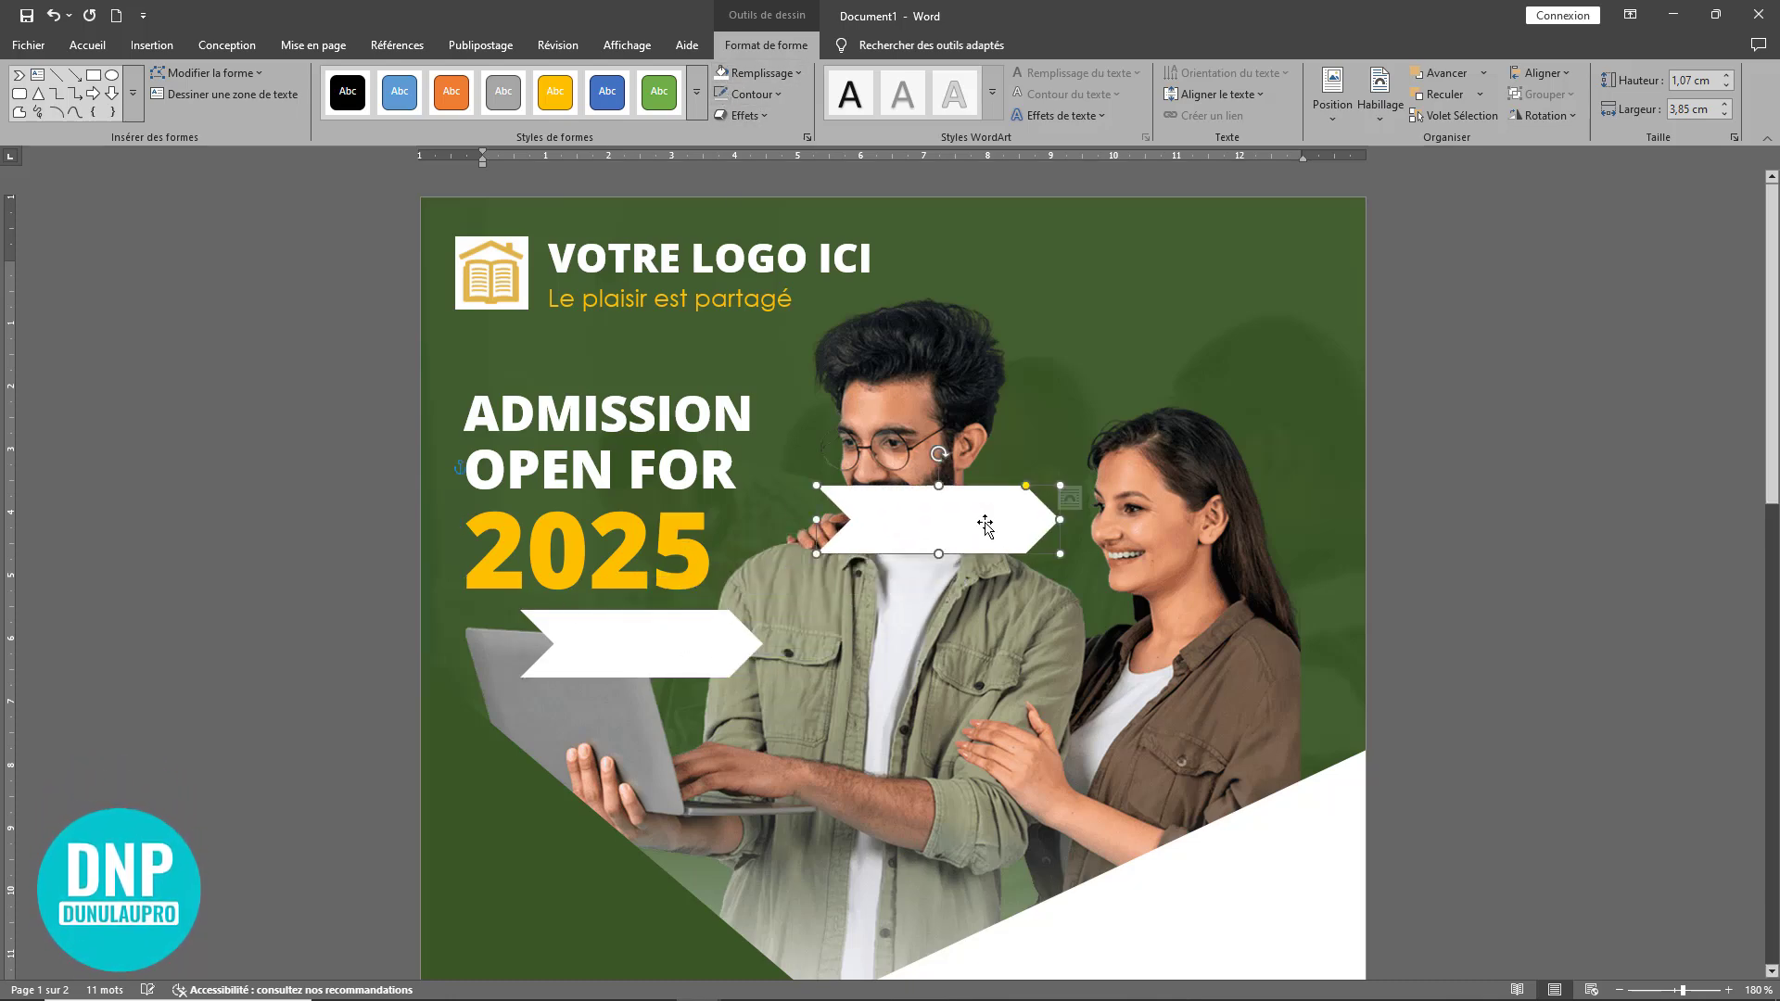
pyautogui.moveTo(939, 455); pyautogui.dragTo(938, 540)
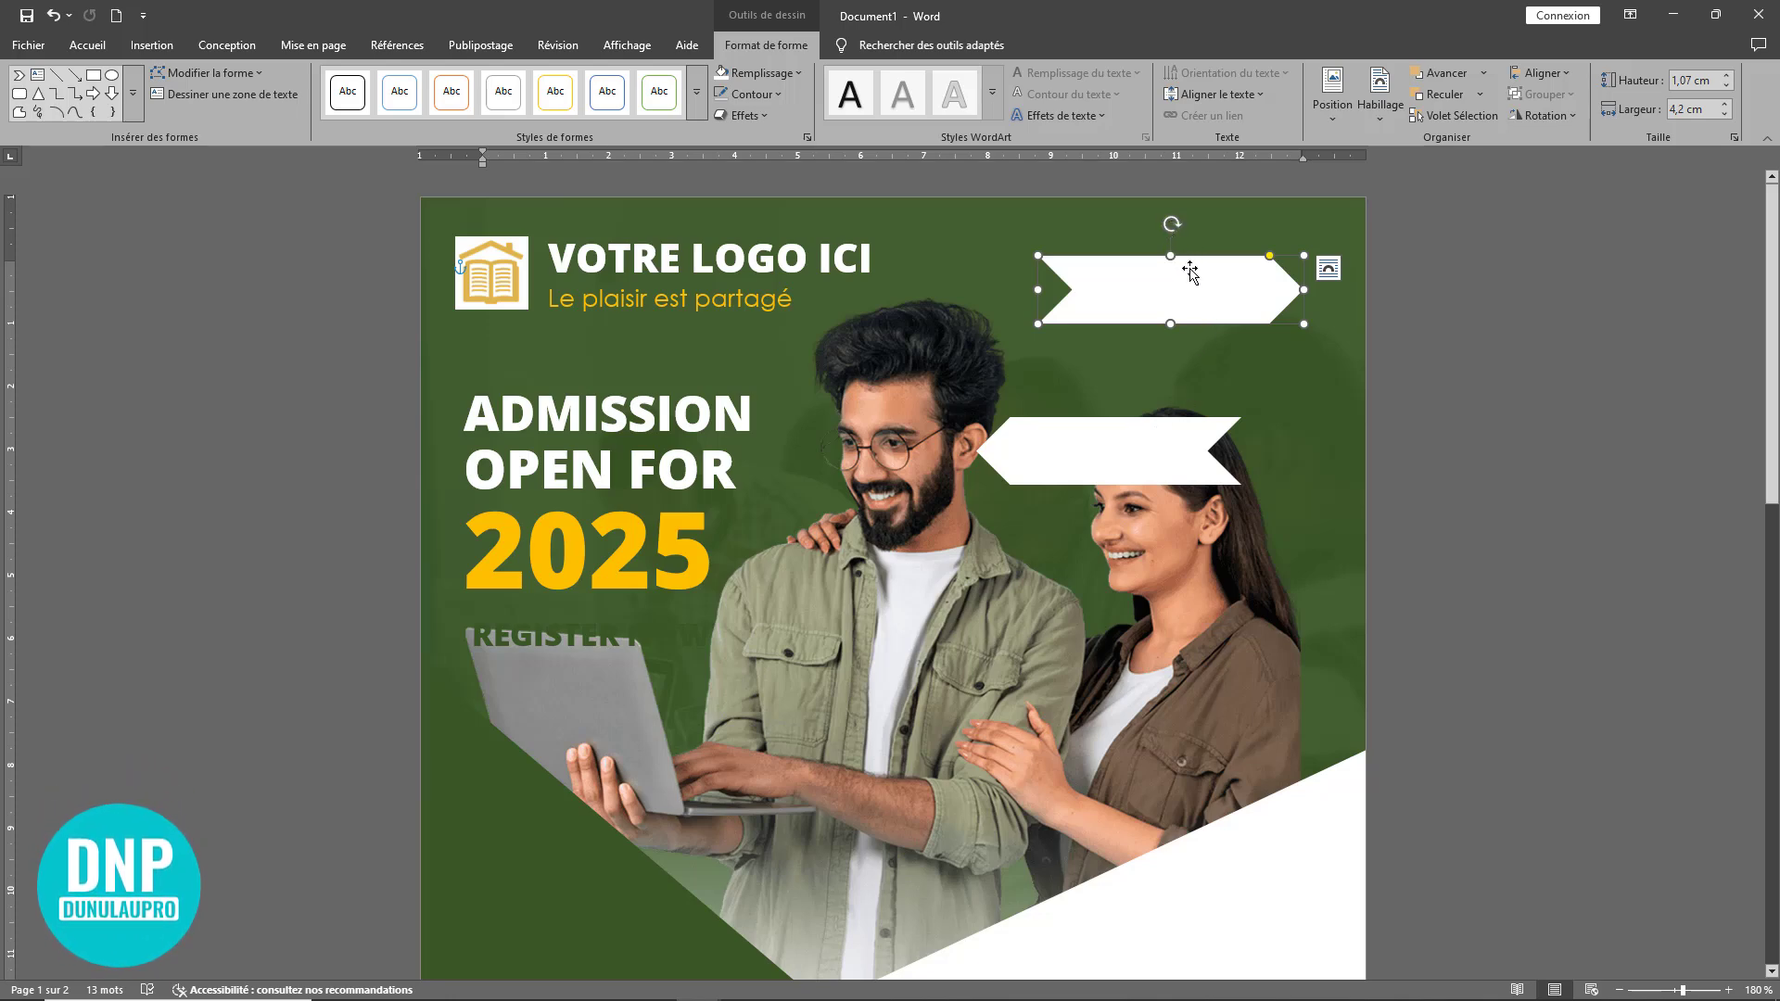
pyautogui.moveTo(1184, 269); pyautogui.dragTo(1105, 445)
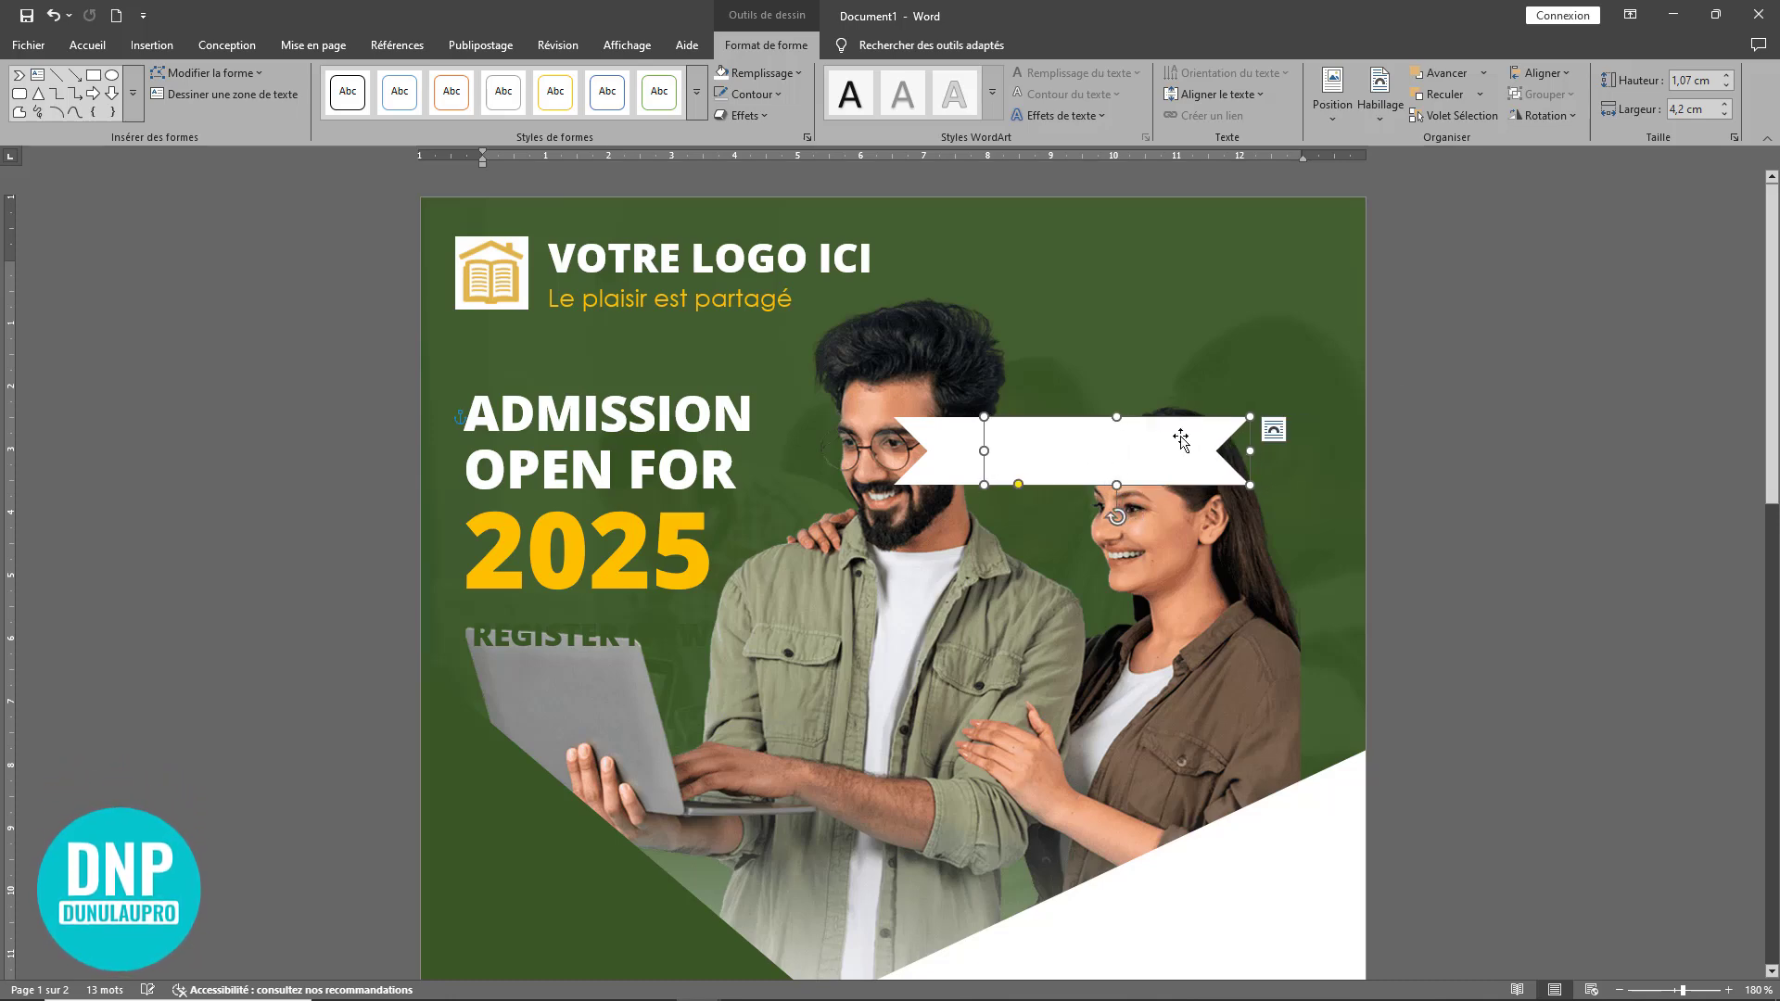
# - Group the two overlapping chevrons and place the ribbon behind the REGISTER NOW text under 2025
pyautogui.keyDown('shift'); pyautogui.click(1027, 438); pyautogui.keyUp('shift')
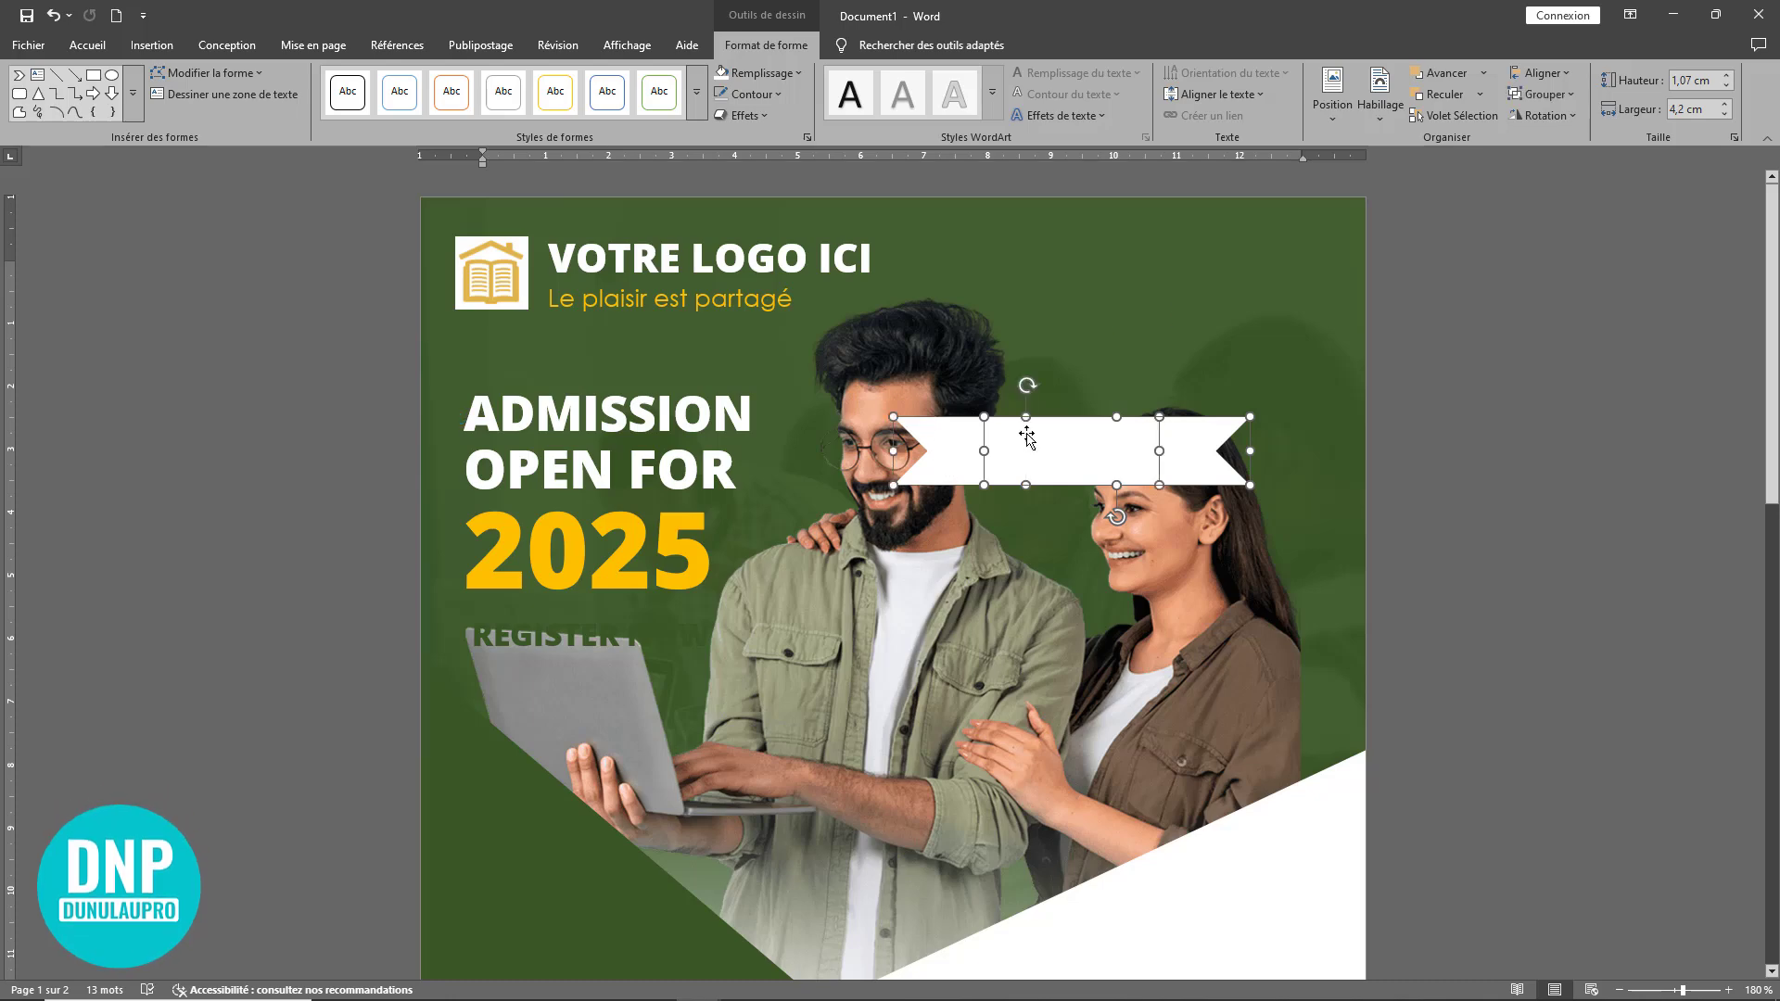
pyautogui.click(1544, 92)
pyautogui.click(1552, 117)
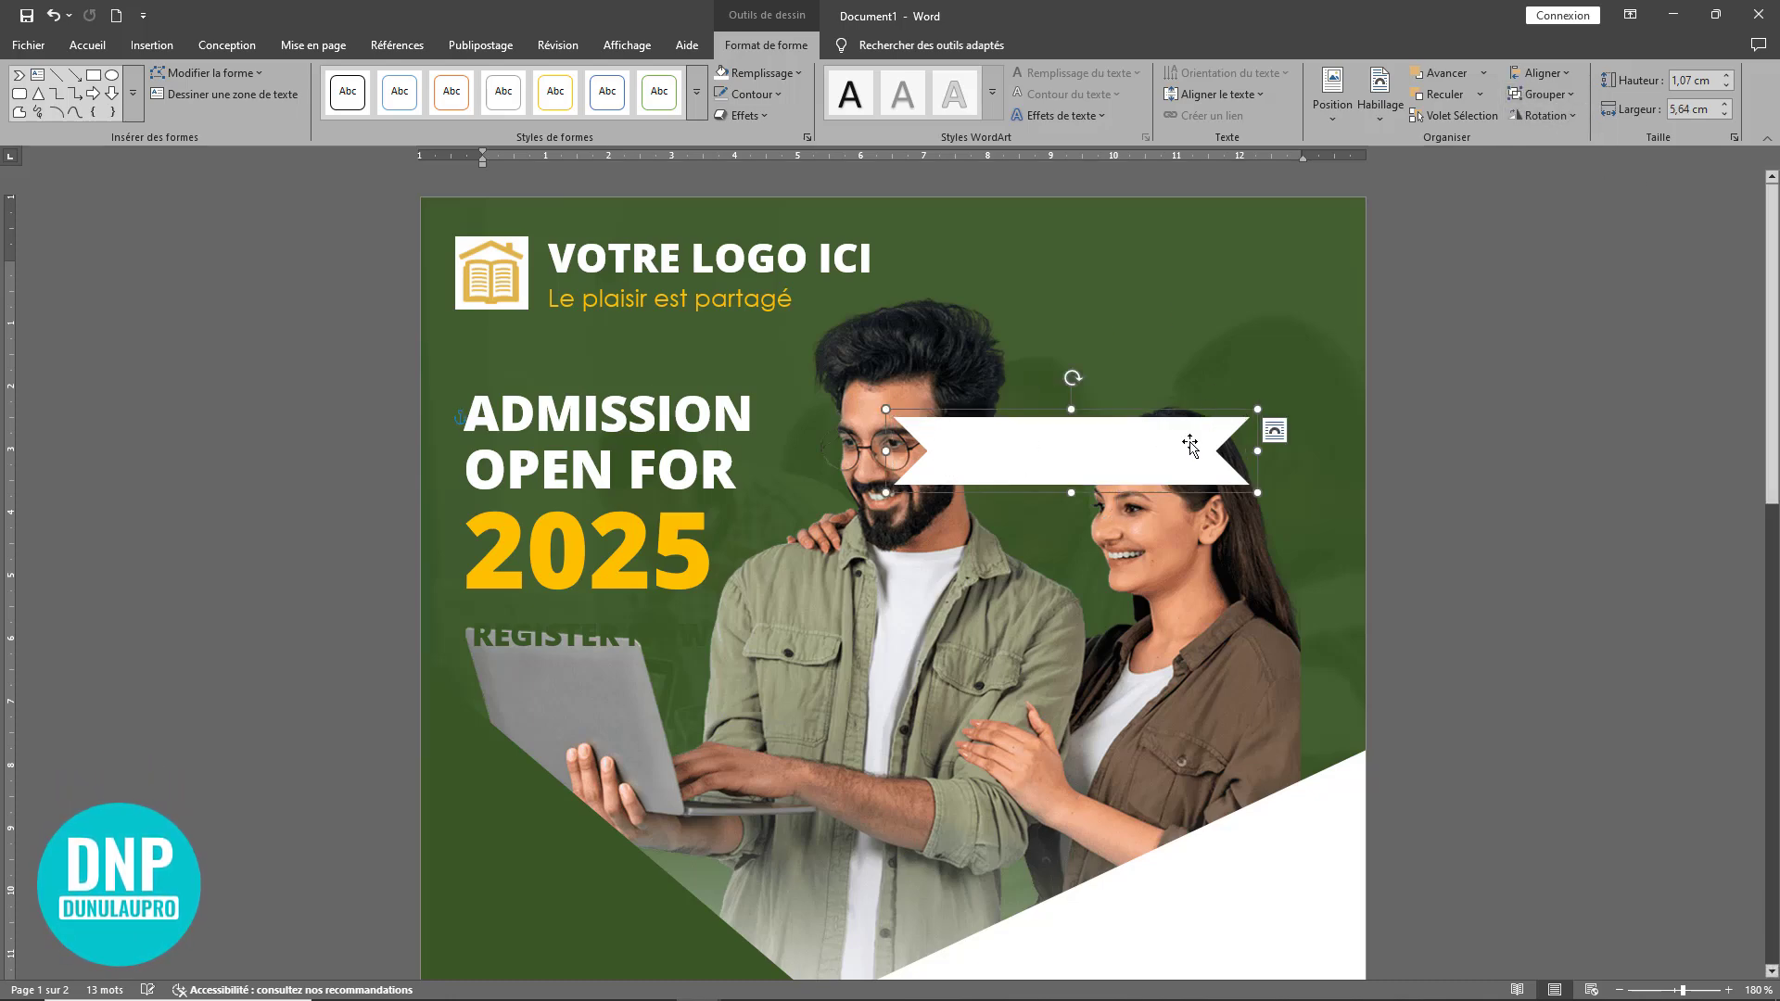
pyautogui.moveTo(1189, 446); pyautogui.dragTo(720, 638)
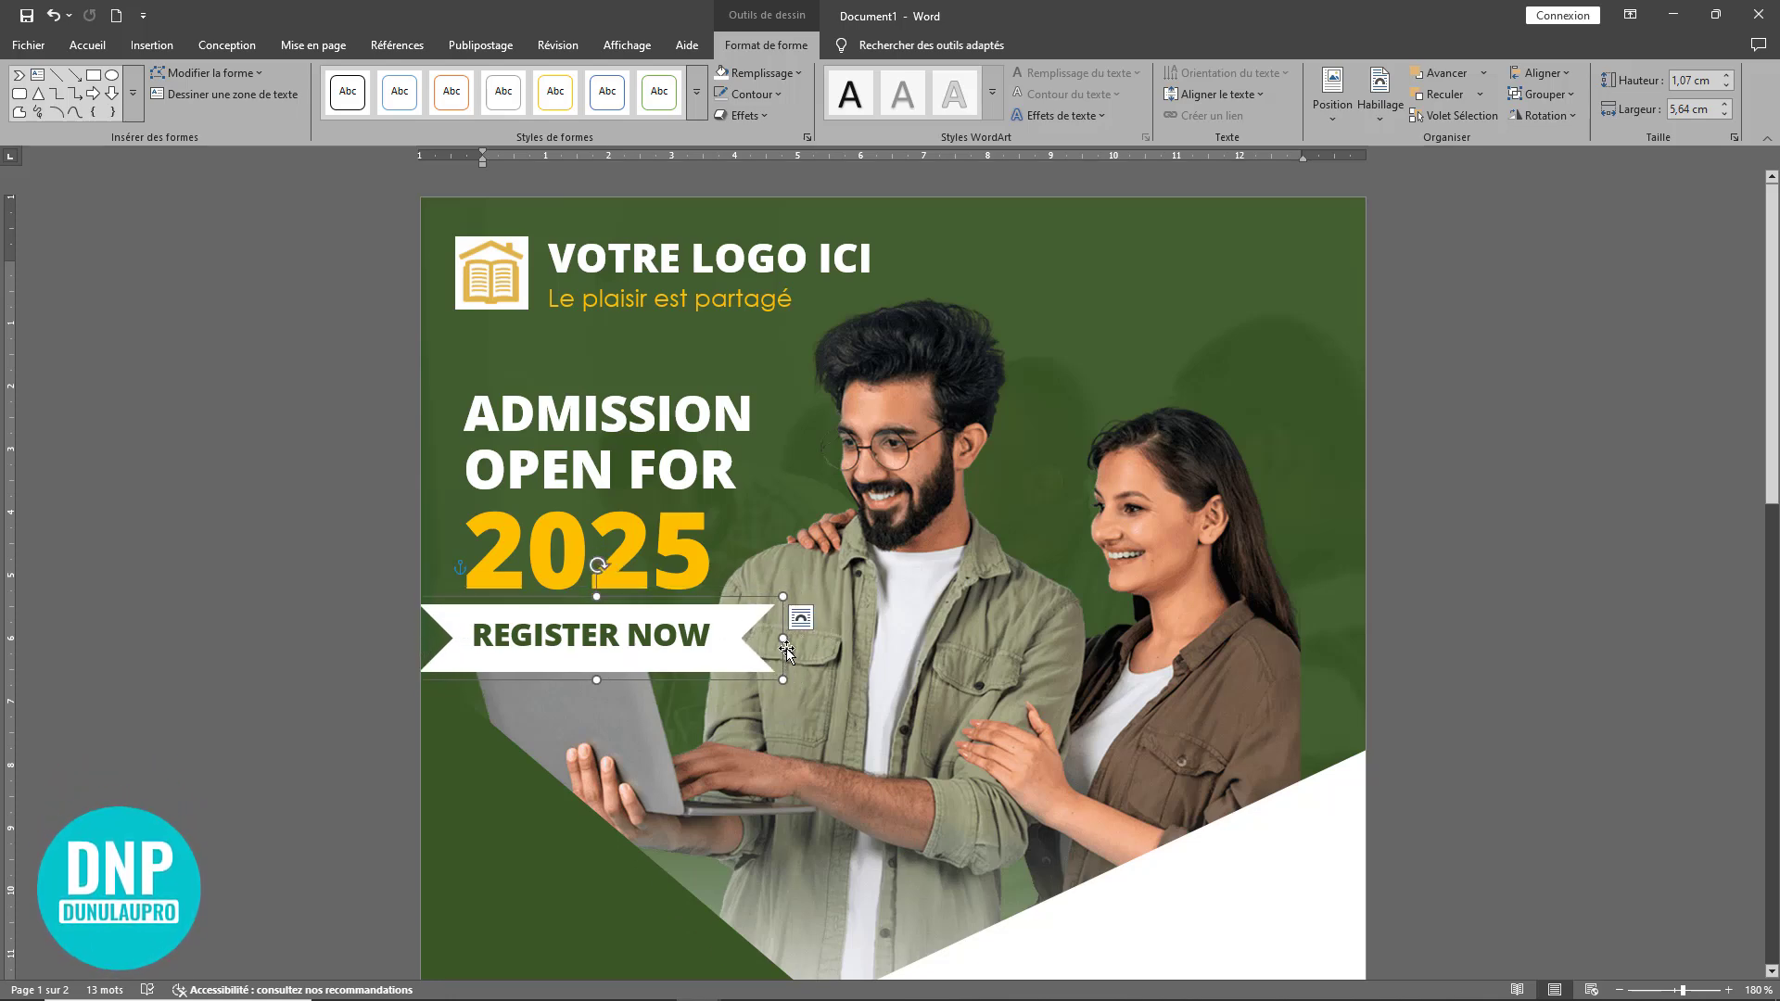
# - Narrow the white ribbon so it stays inside the flyer's edge and align the REGISTER NOW text box within it
pyautogui.moveTo(784, 639); pyautogui.dragTo(697, 607)
pyautogui.click(691, 618)
pyautogui.click(694, 604)
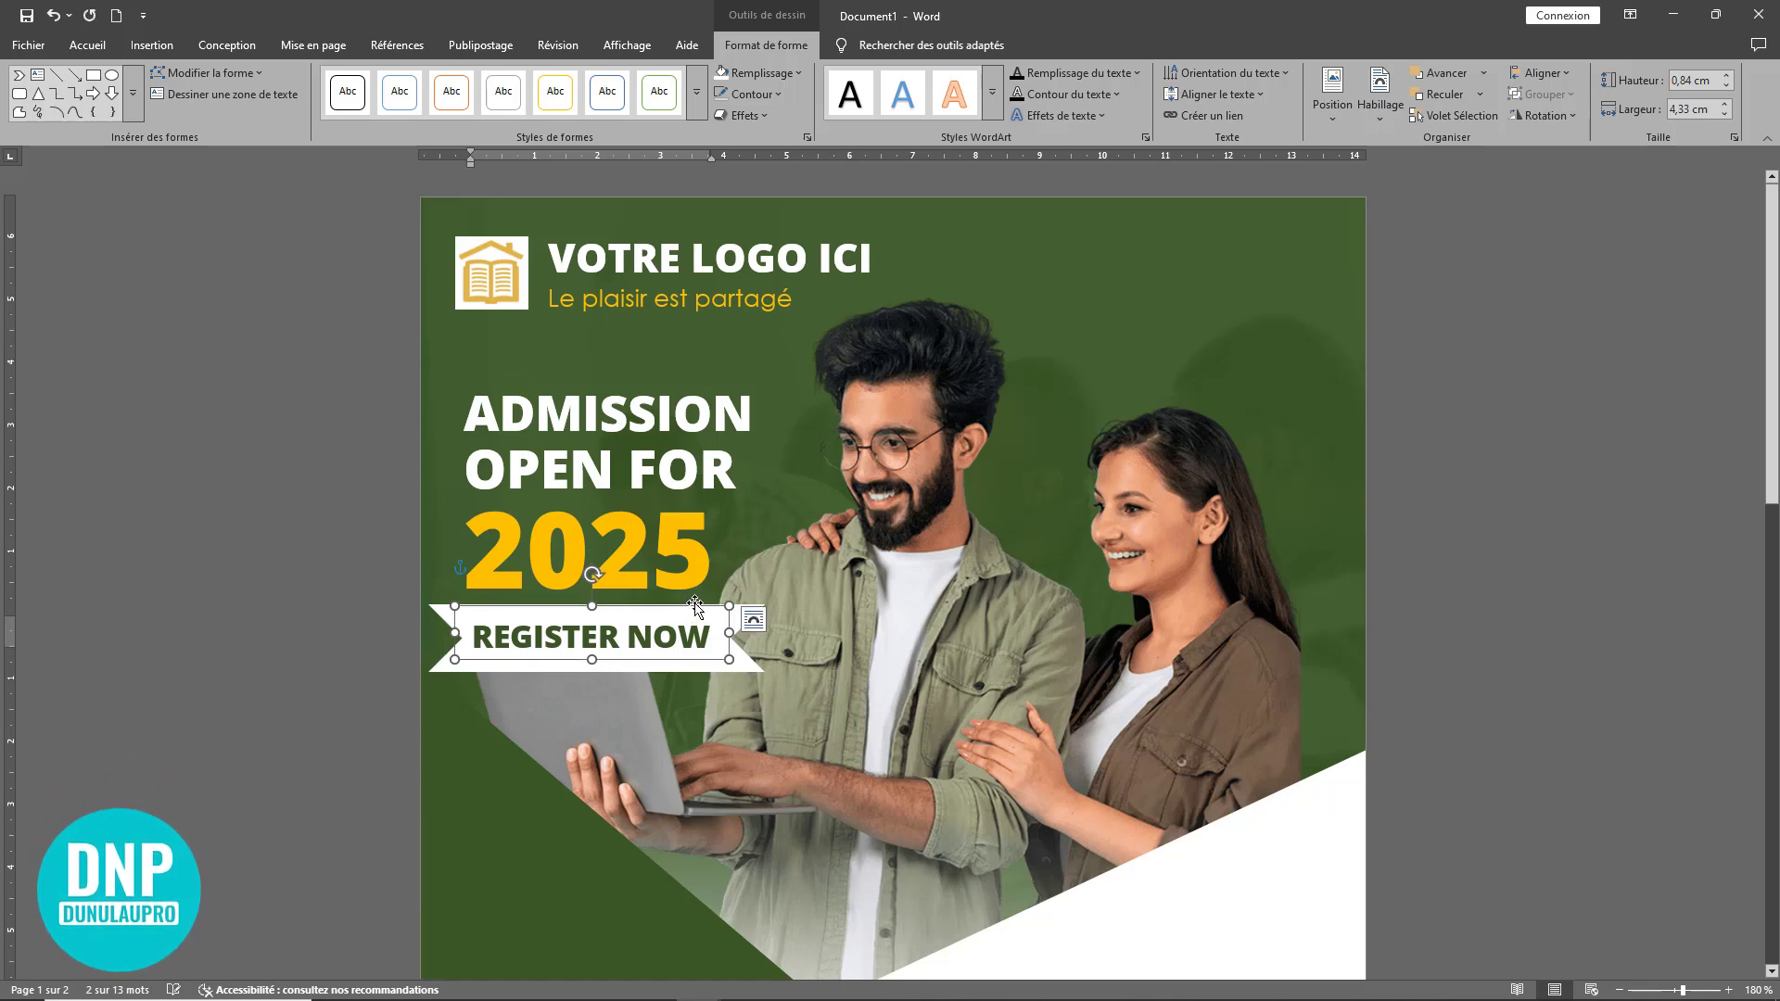
pyautogui.click(1191, 508)
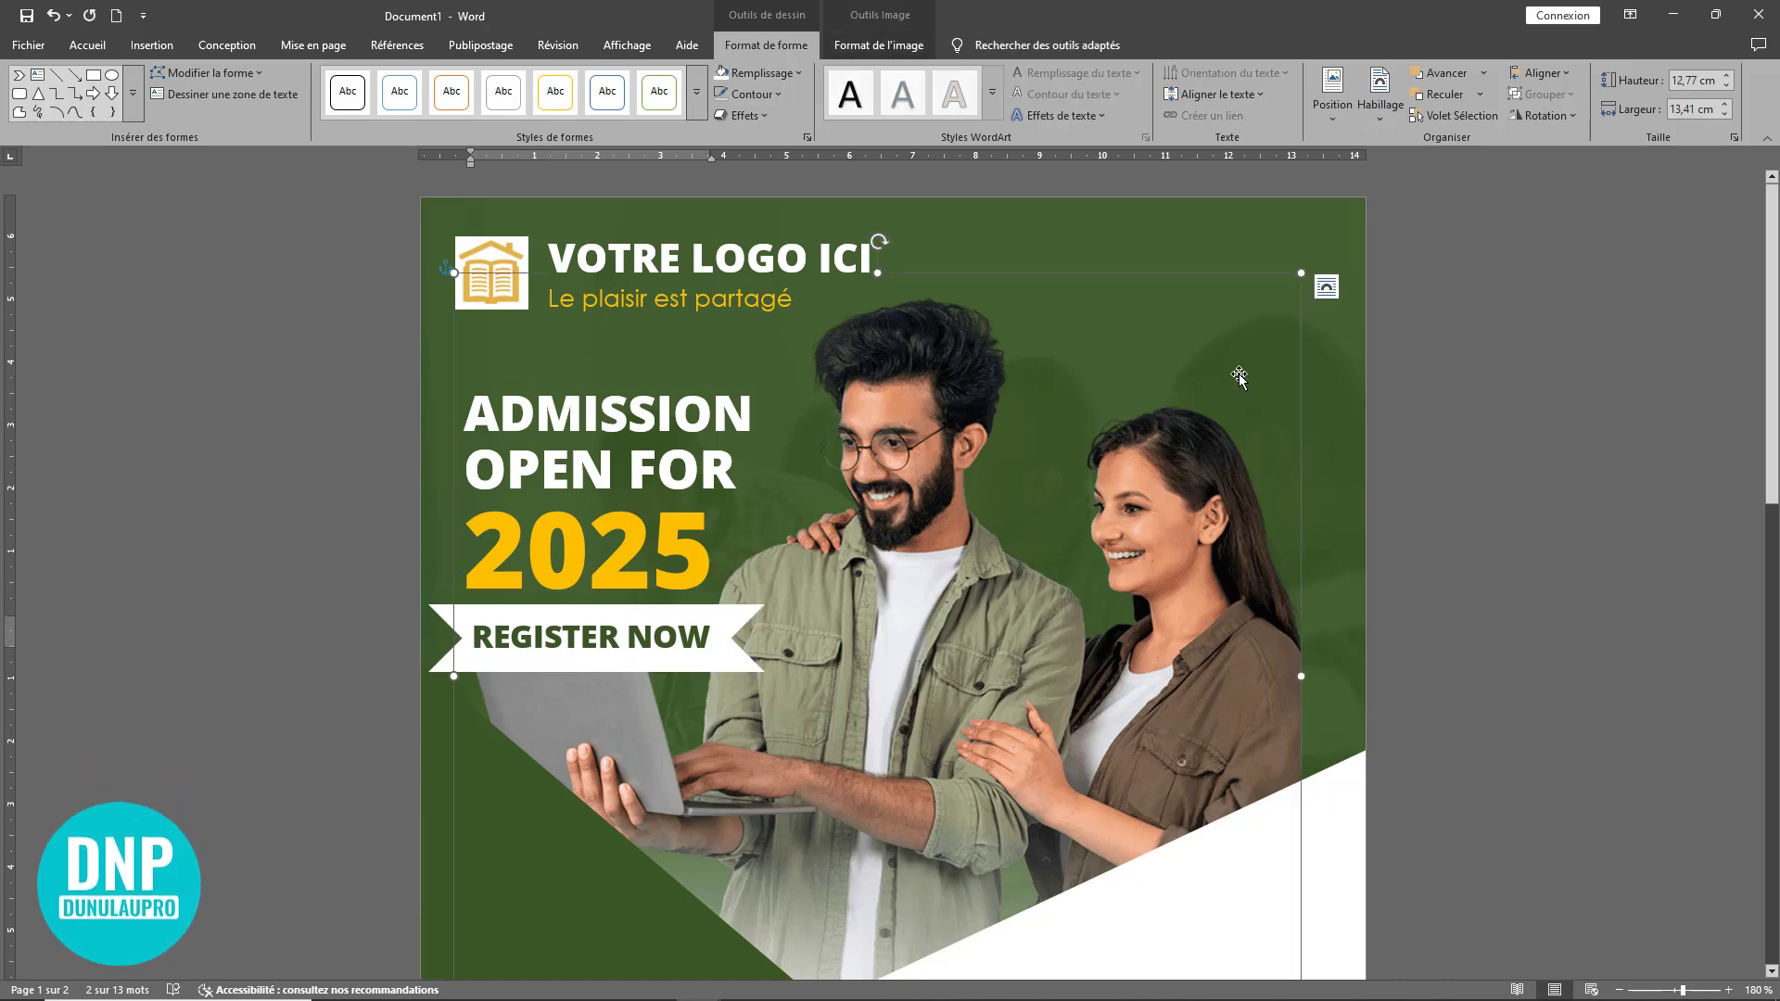
pyautogui.click(1320, 381)
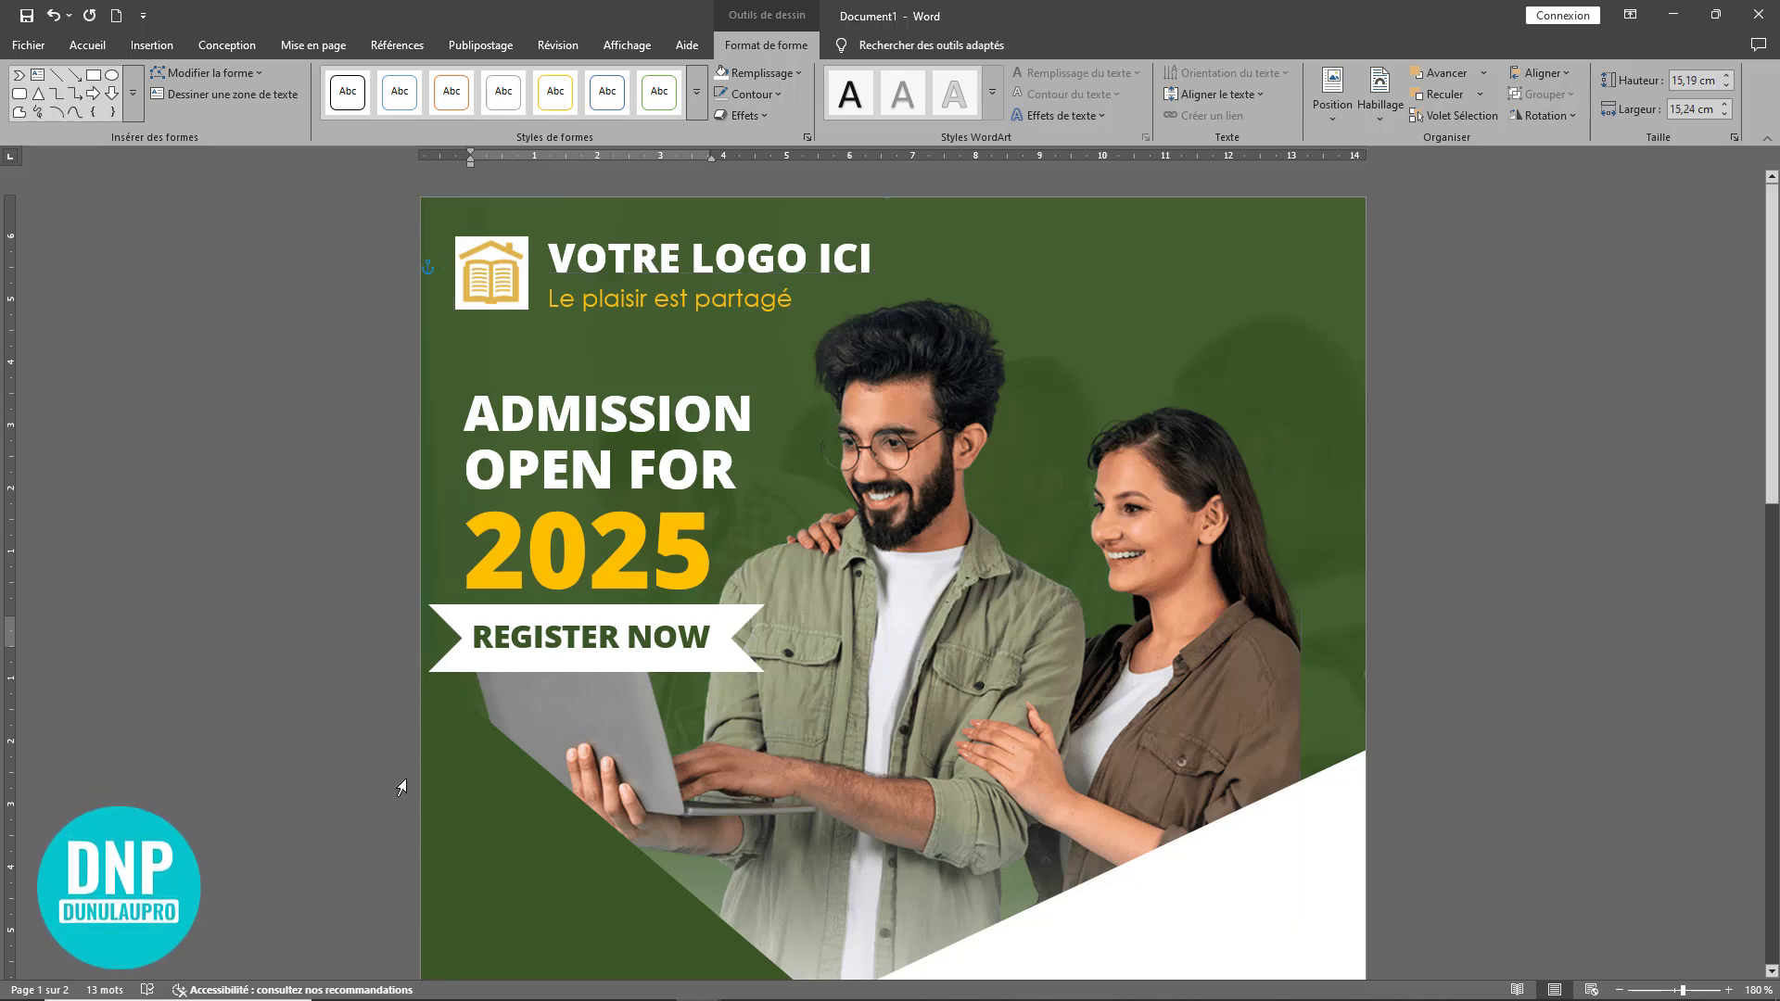
# - Draw a rounded rectangle on the flyer page
pyautogui.scroll(-5, 1089, 656)
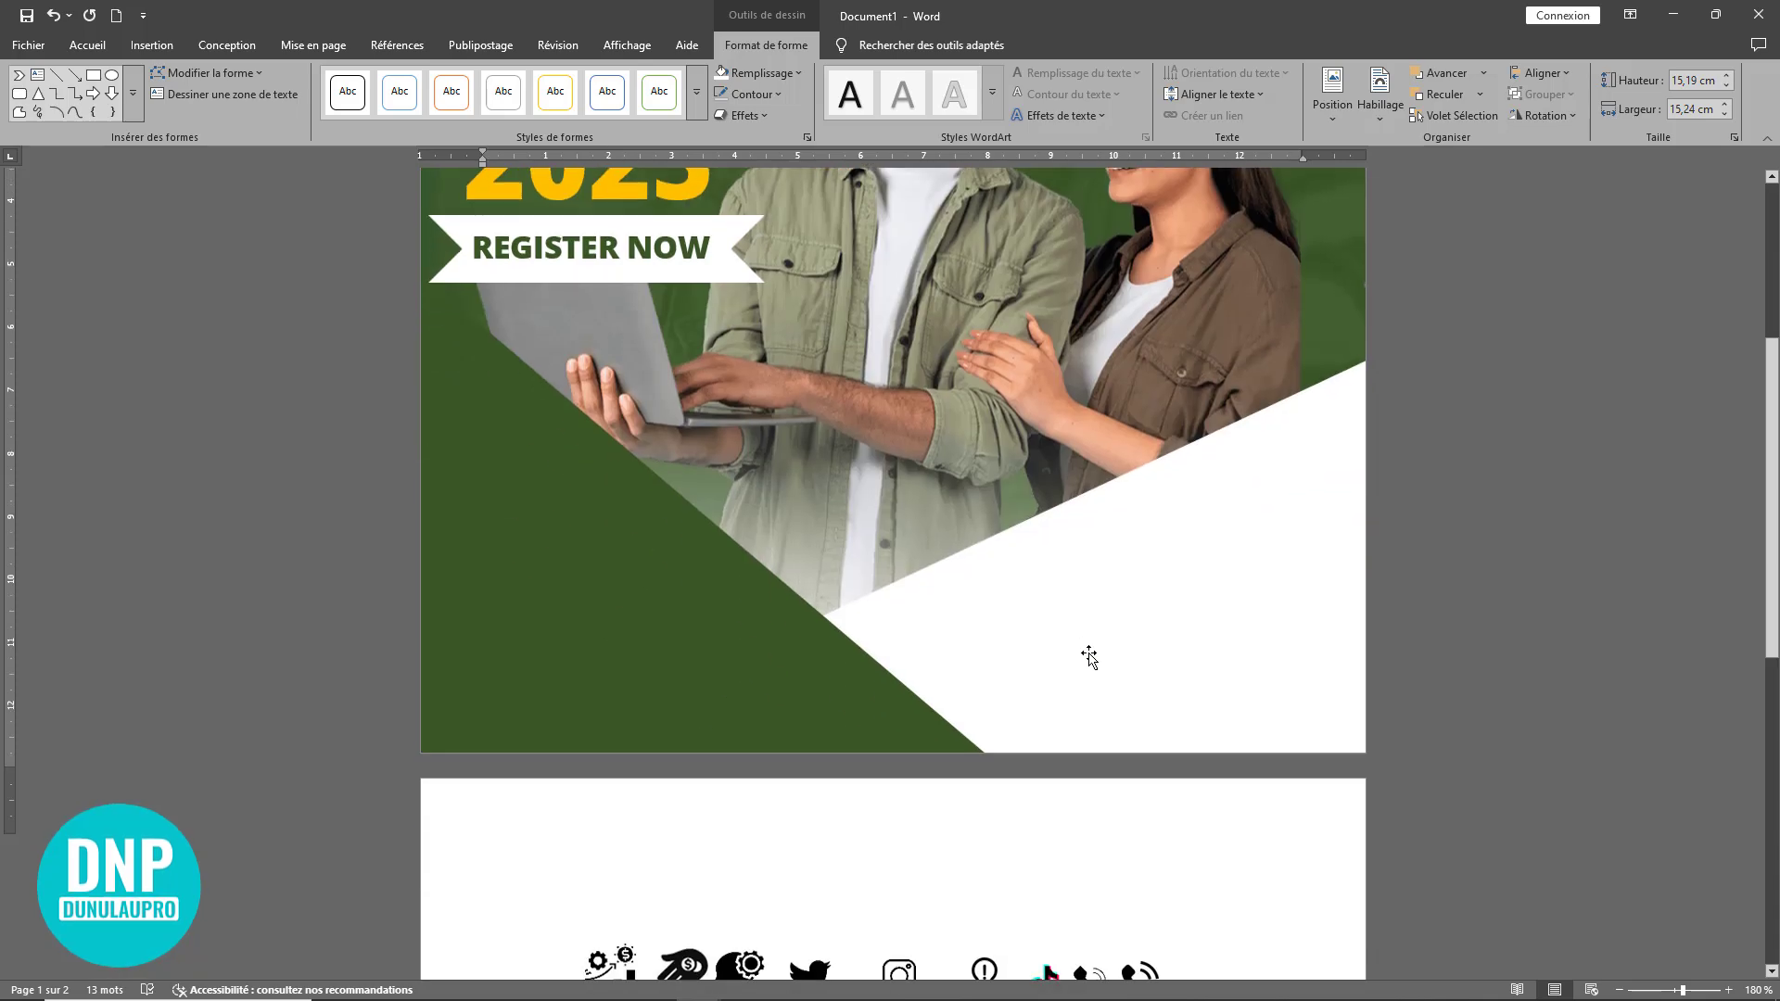
pyautogui.scroll(1, 1090, 656)
pyautogui.scroll(1, 359, 411)
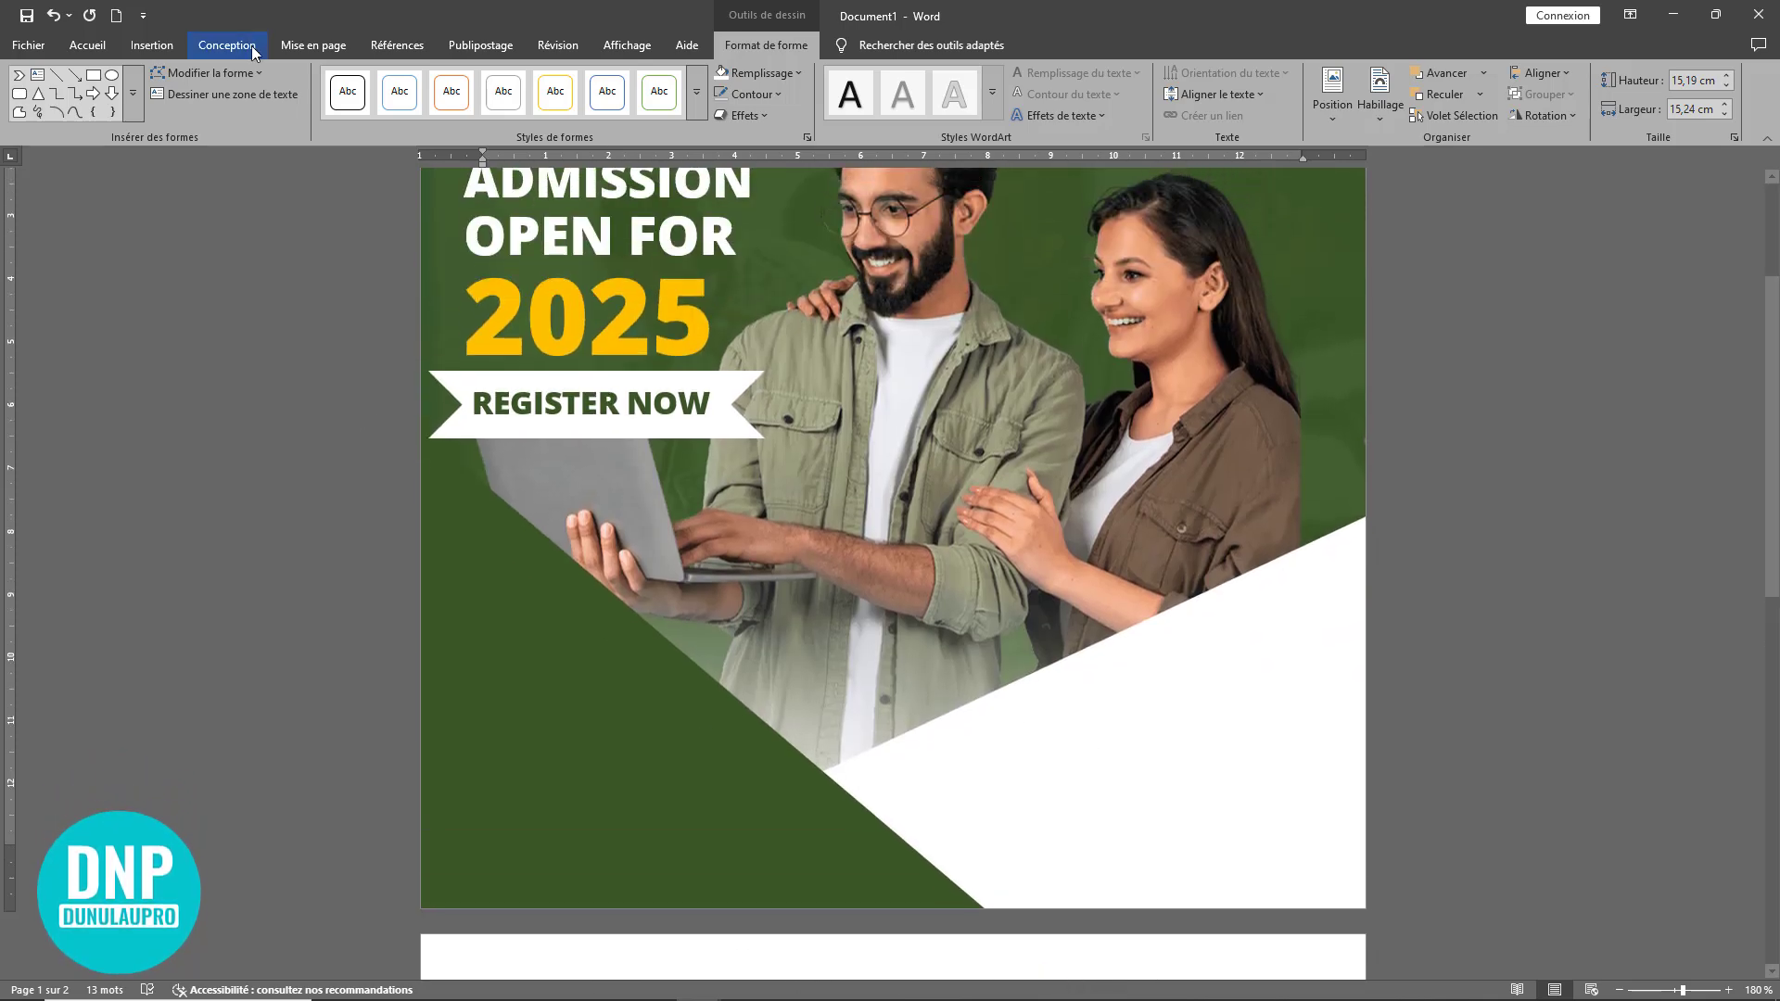
pyautogui.click(152, 44)
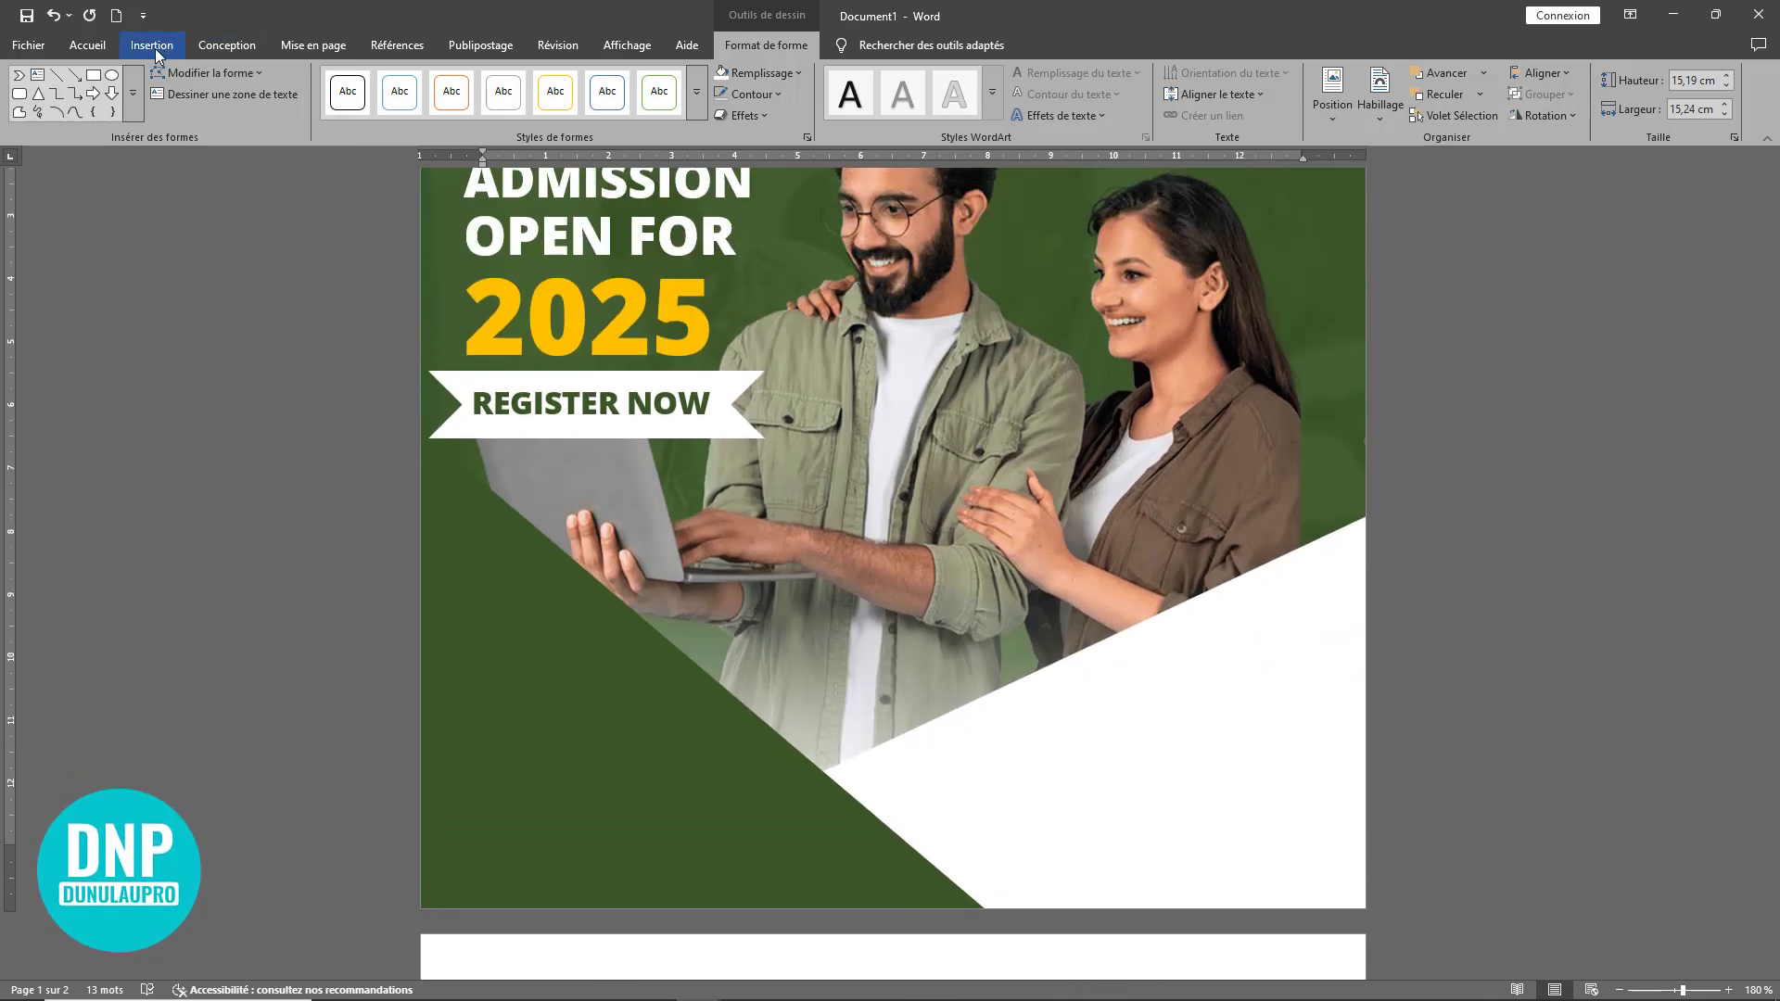
pyautogui.click(263, 119)
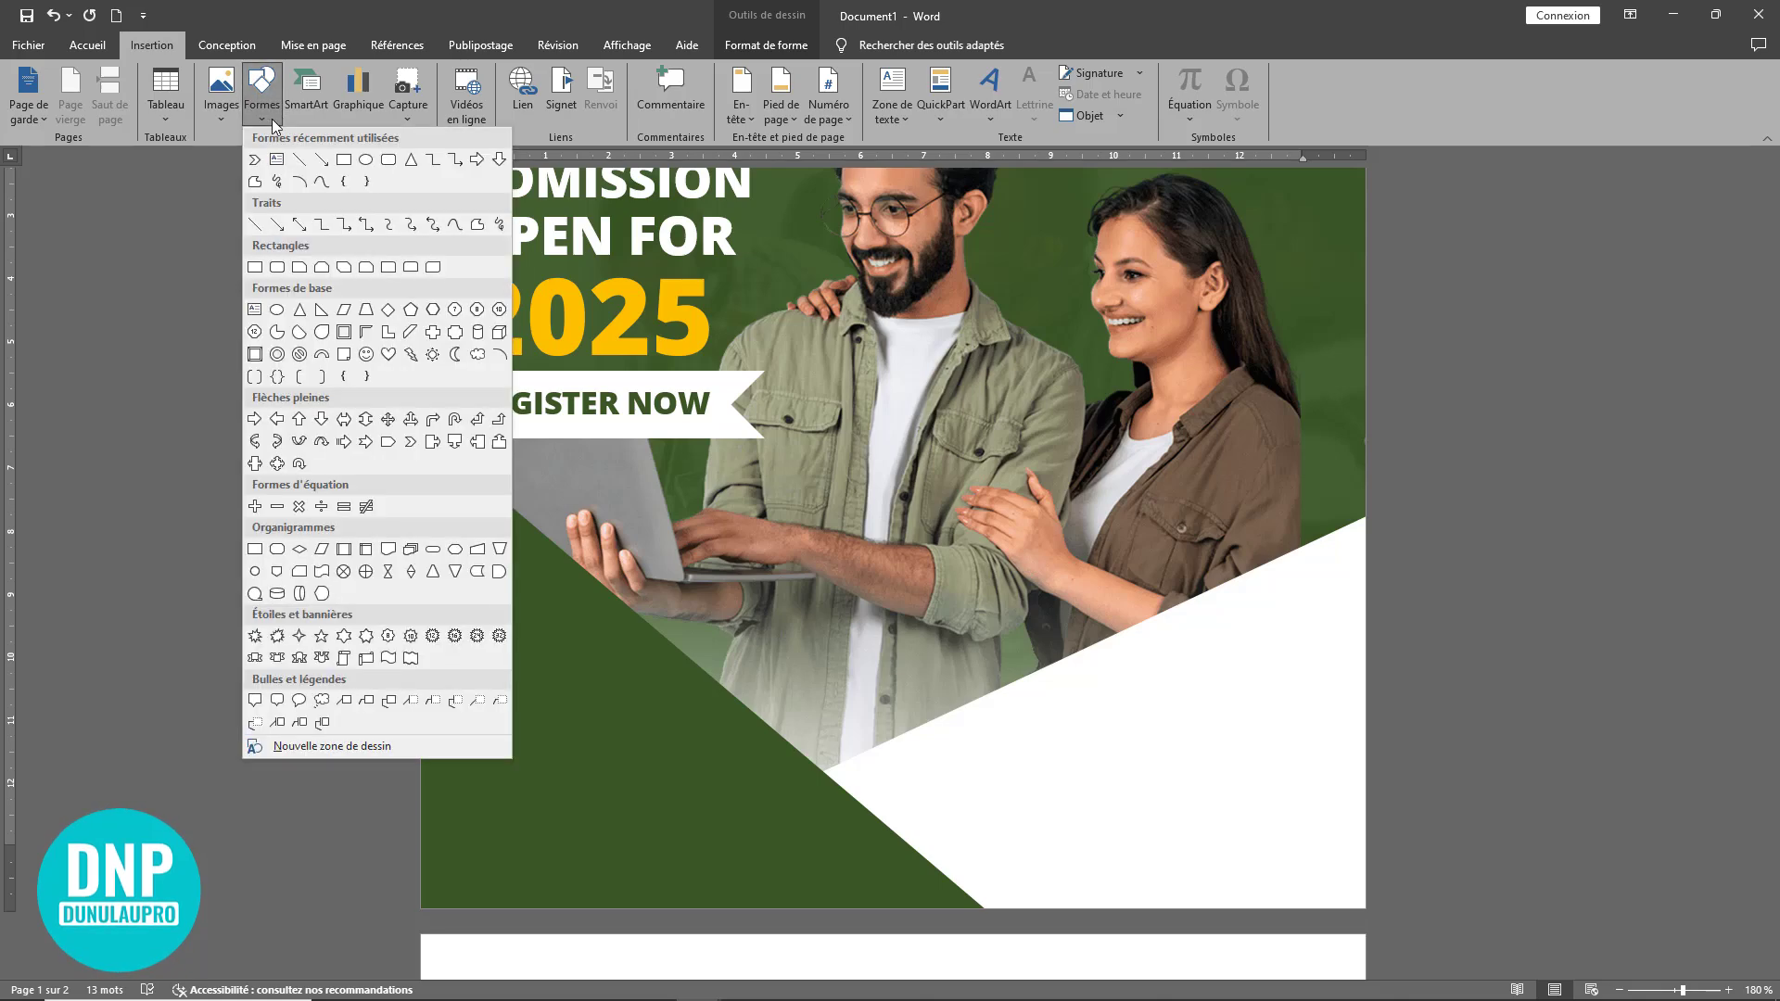
pyautogui.click(390, 161)
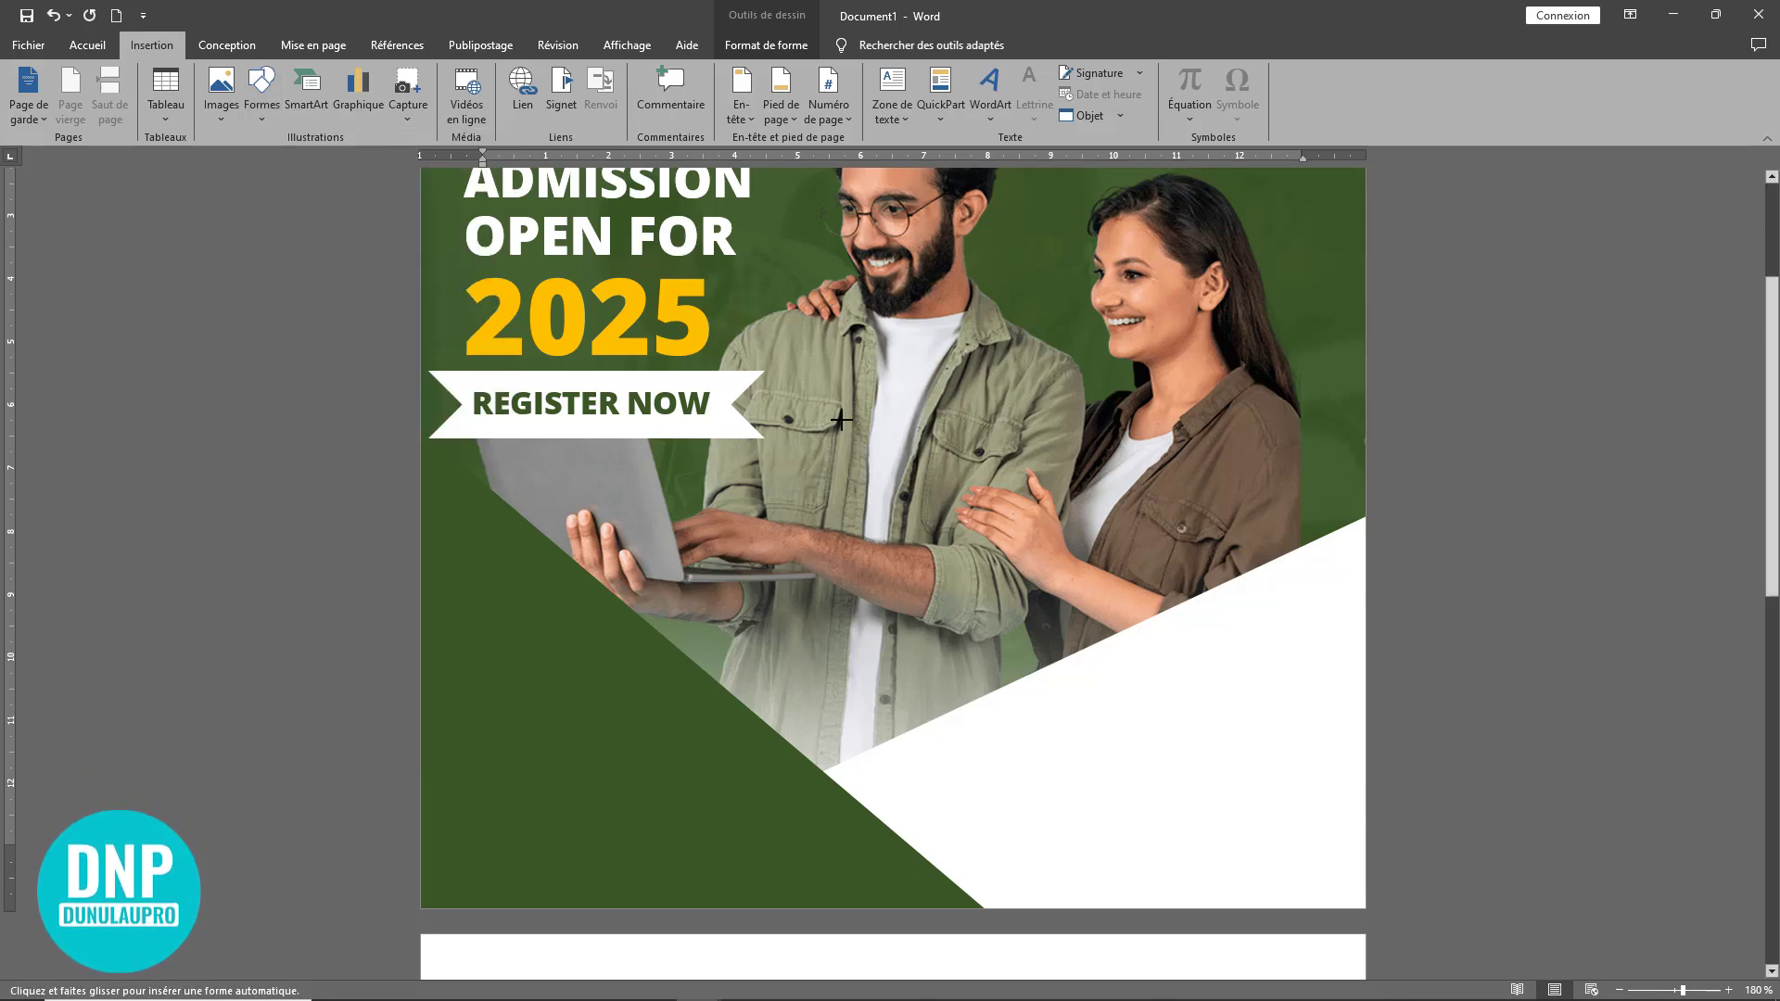
# - Draw a rounded rectangle about 8.44 cm wide and 1.6 cm high extending past the flyer's right edge, with fully rounded ends
pyautogui.moveTo(909, 375); pyautogui.dragTo(1443, 474)
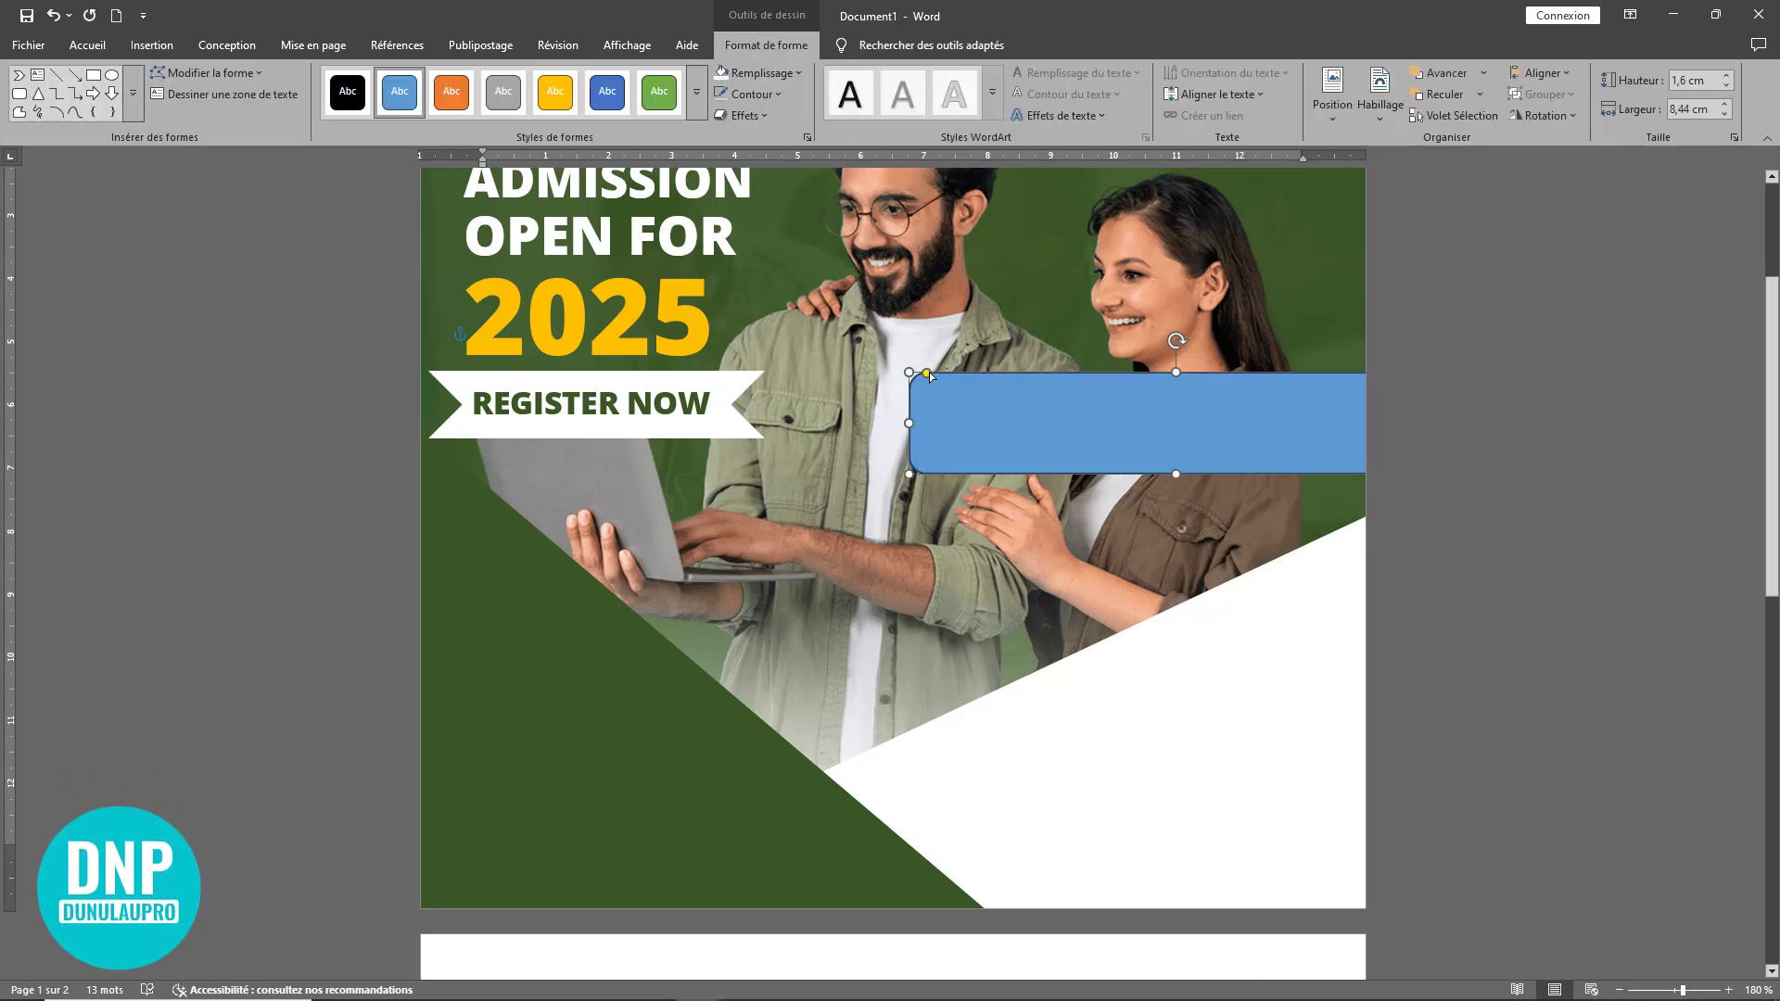
pyautogui.moveTo(928, 373); pyautogui.dragTo(1044, 375)
# - Duplicate the rounded bar into a vertical stack of three and shift all three to the flyer's lower right area
pyautogui.moveTo(1083, 432); pyautogui.dragTo(1133, 671)
pyautogui.keyDown('shift'); pyautogui.click(1143, 559); pyautogui.keyUp('shift')
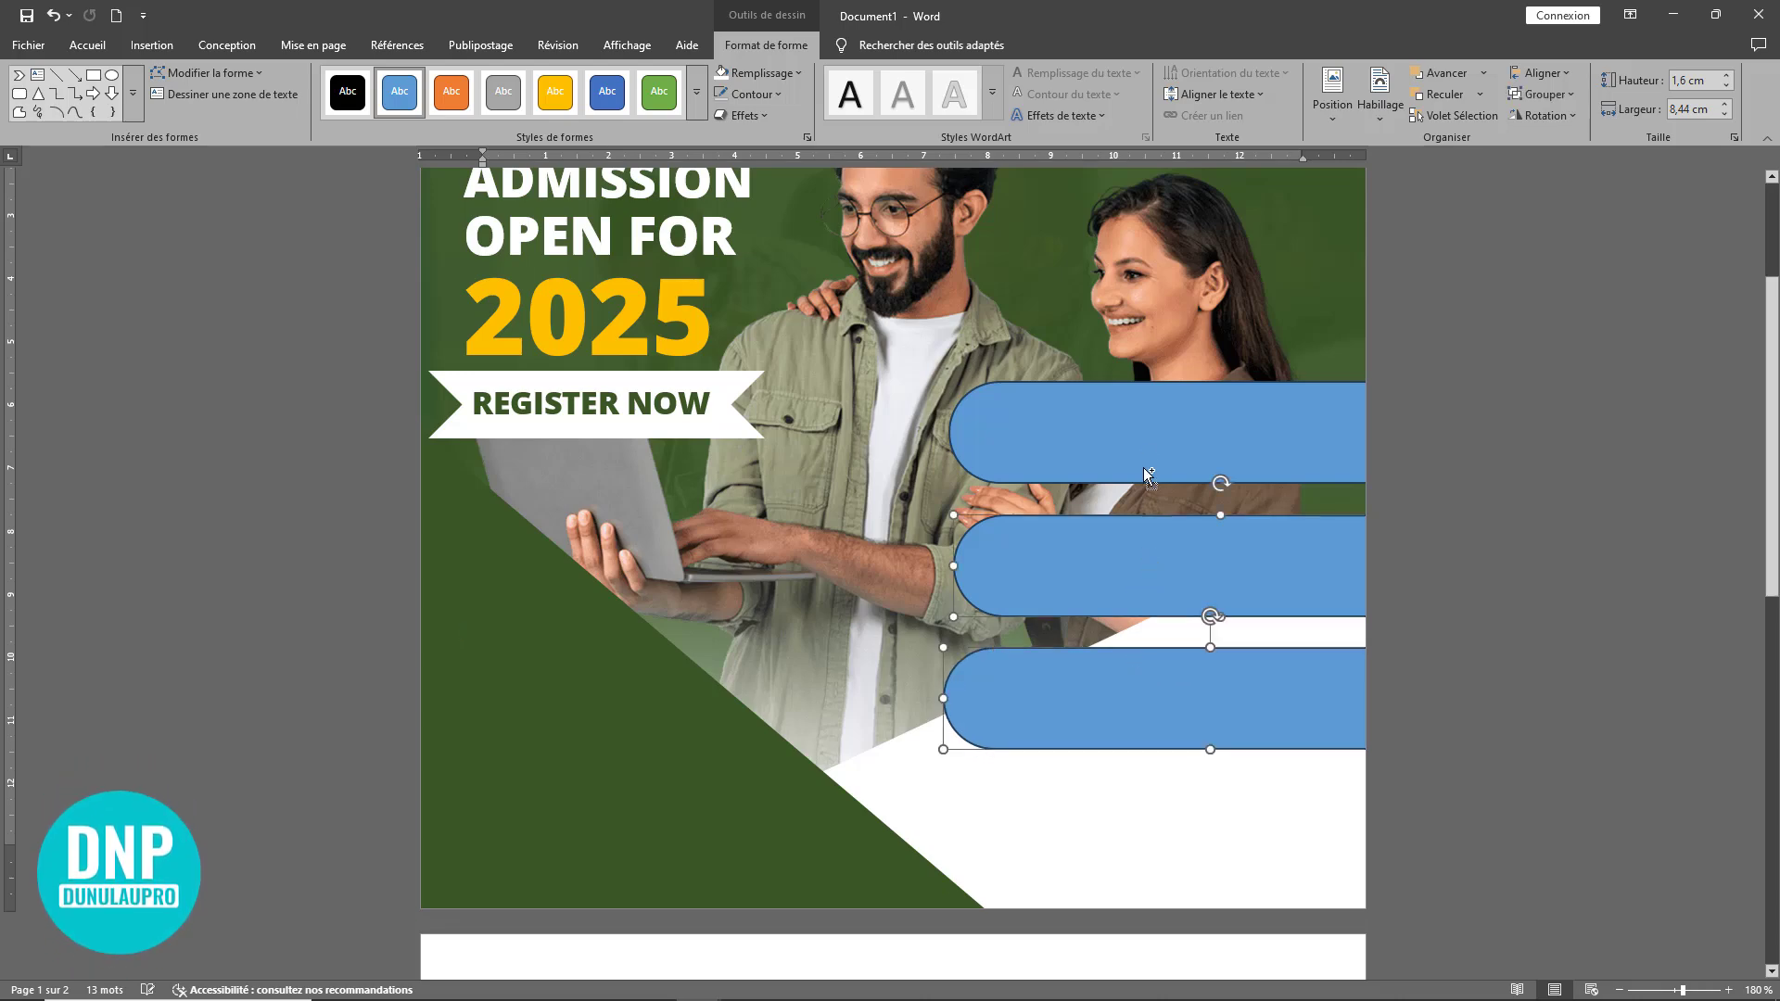
pyautogui.keyDown('shift'); pyautogui.click(1146, 435); pyautogui.keyUp('shift')
pyautogui.moveTo(1146, 468); pyautogui.dragTo(1149, 551)
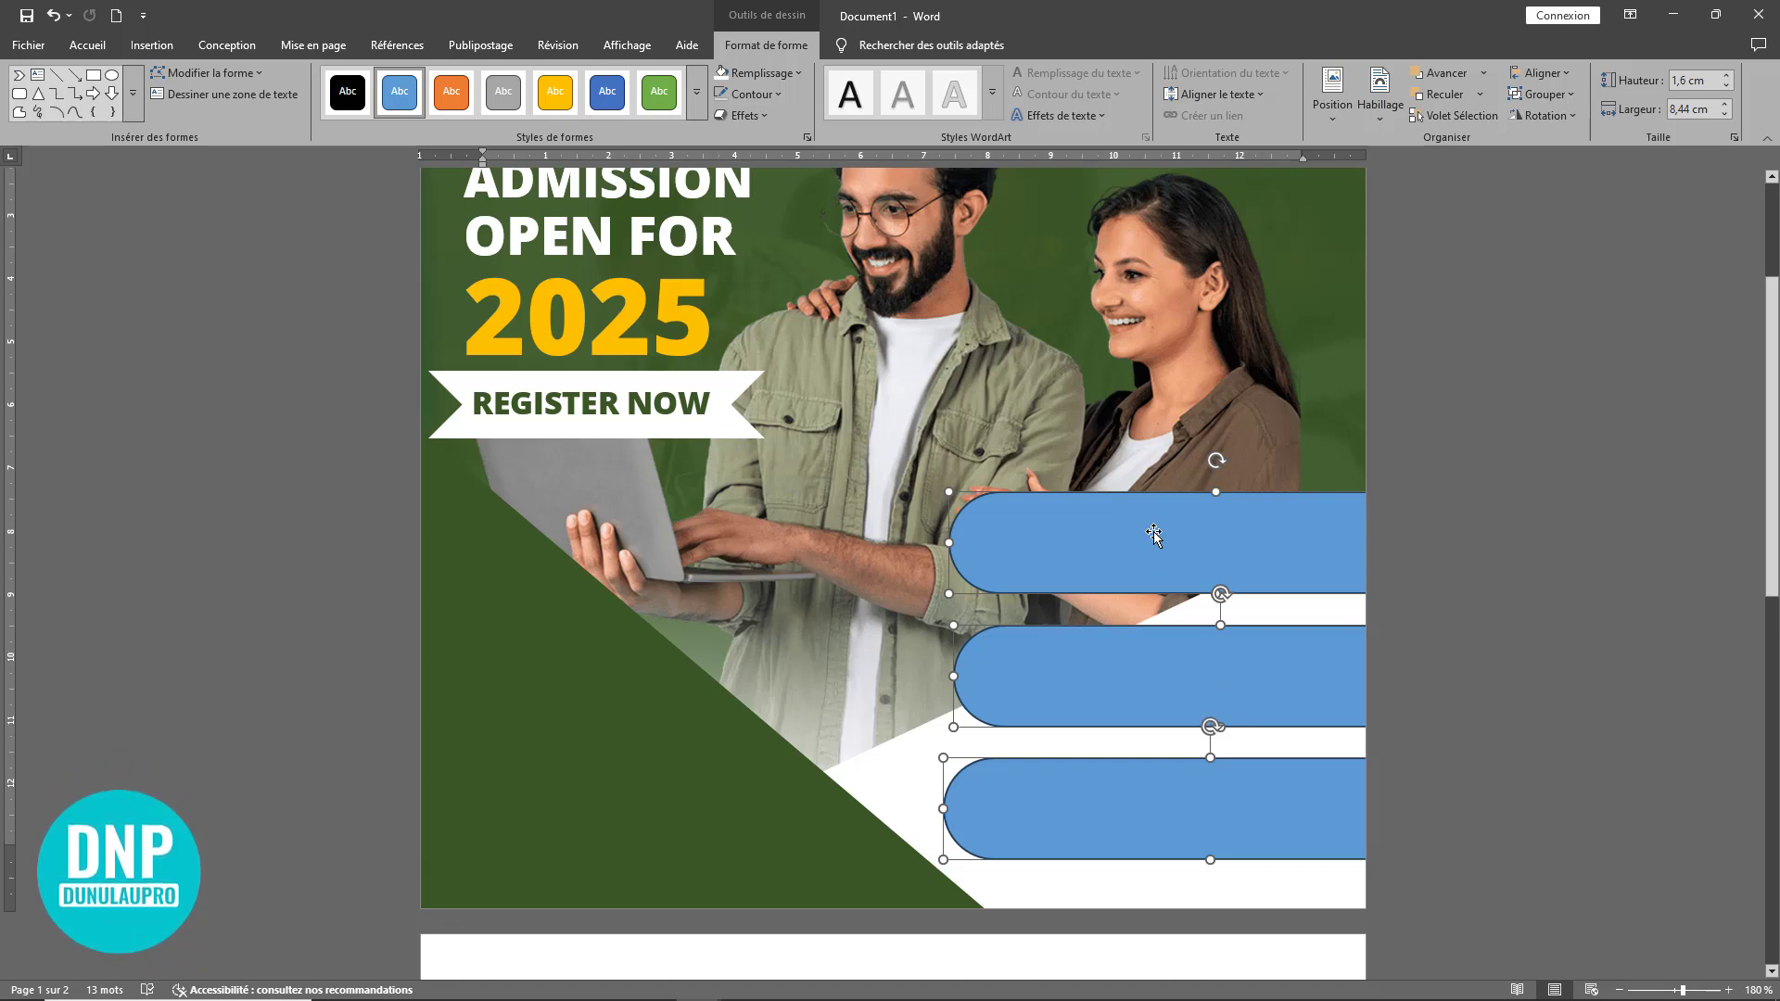
pyautogui.moveTo(1055, 561)
pyautogui.mouseDown()
pyautogui.moveTo(1104, 564)
pyautogui.moveTo(1082, 566)
pyautogui.mouseUp()
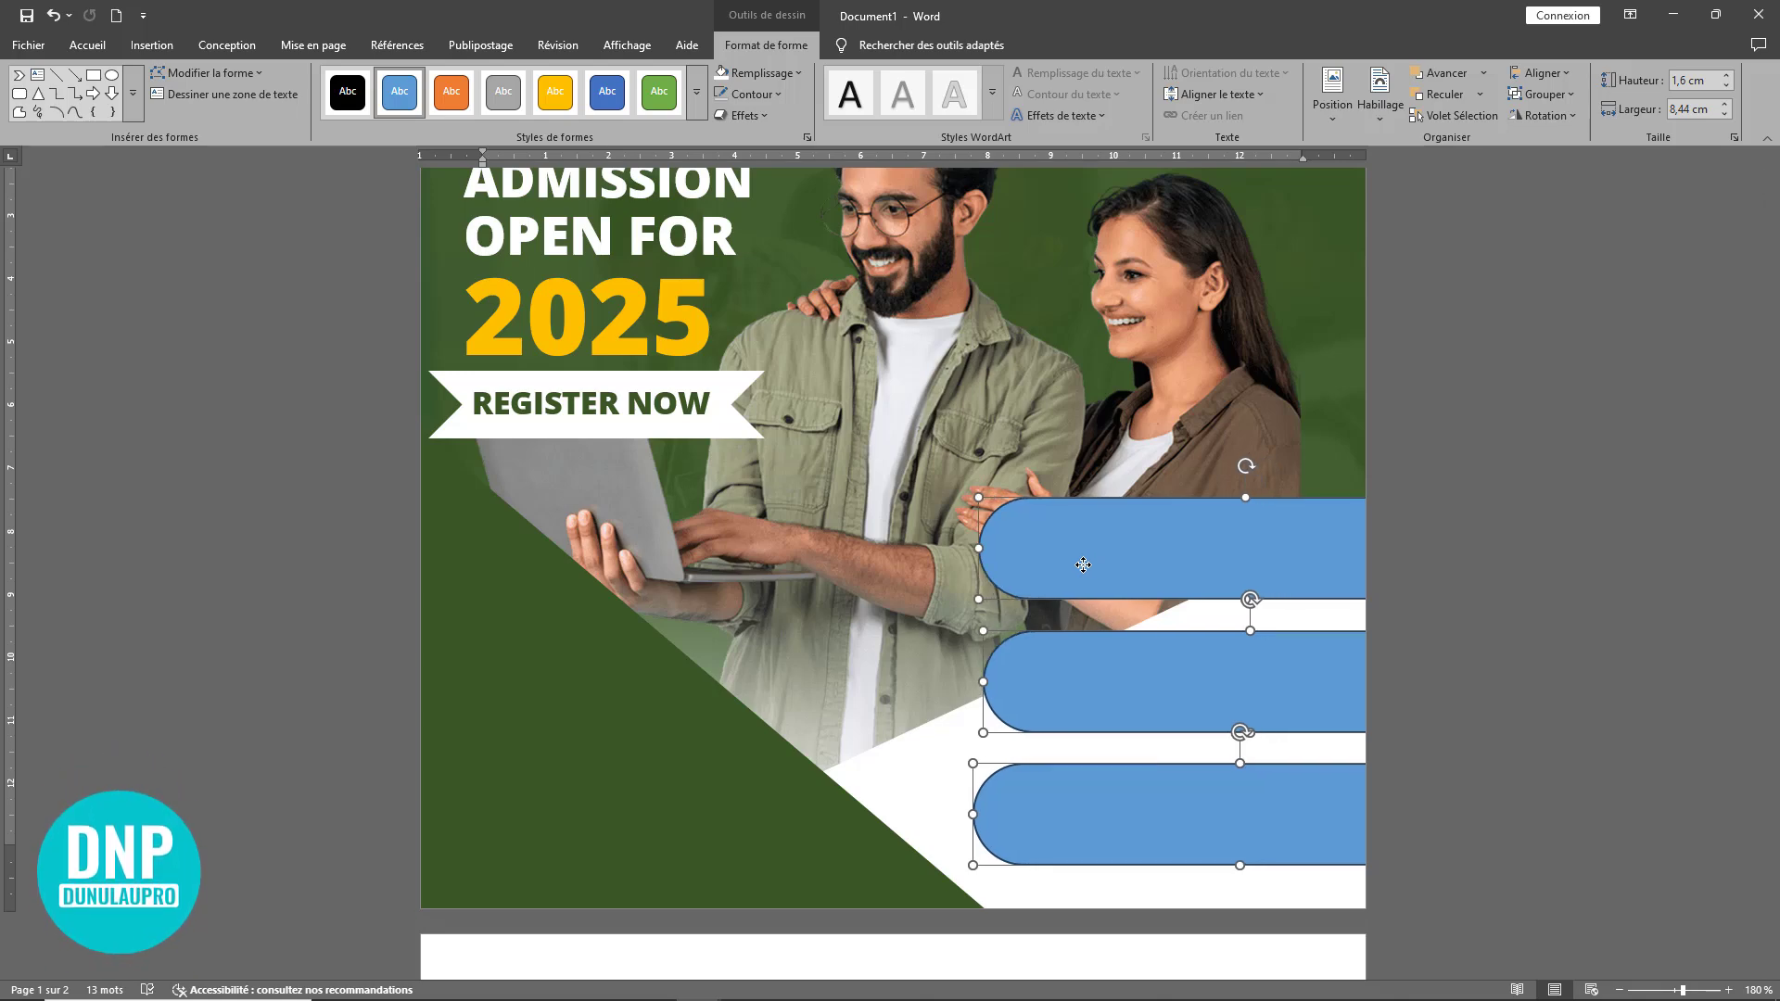
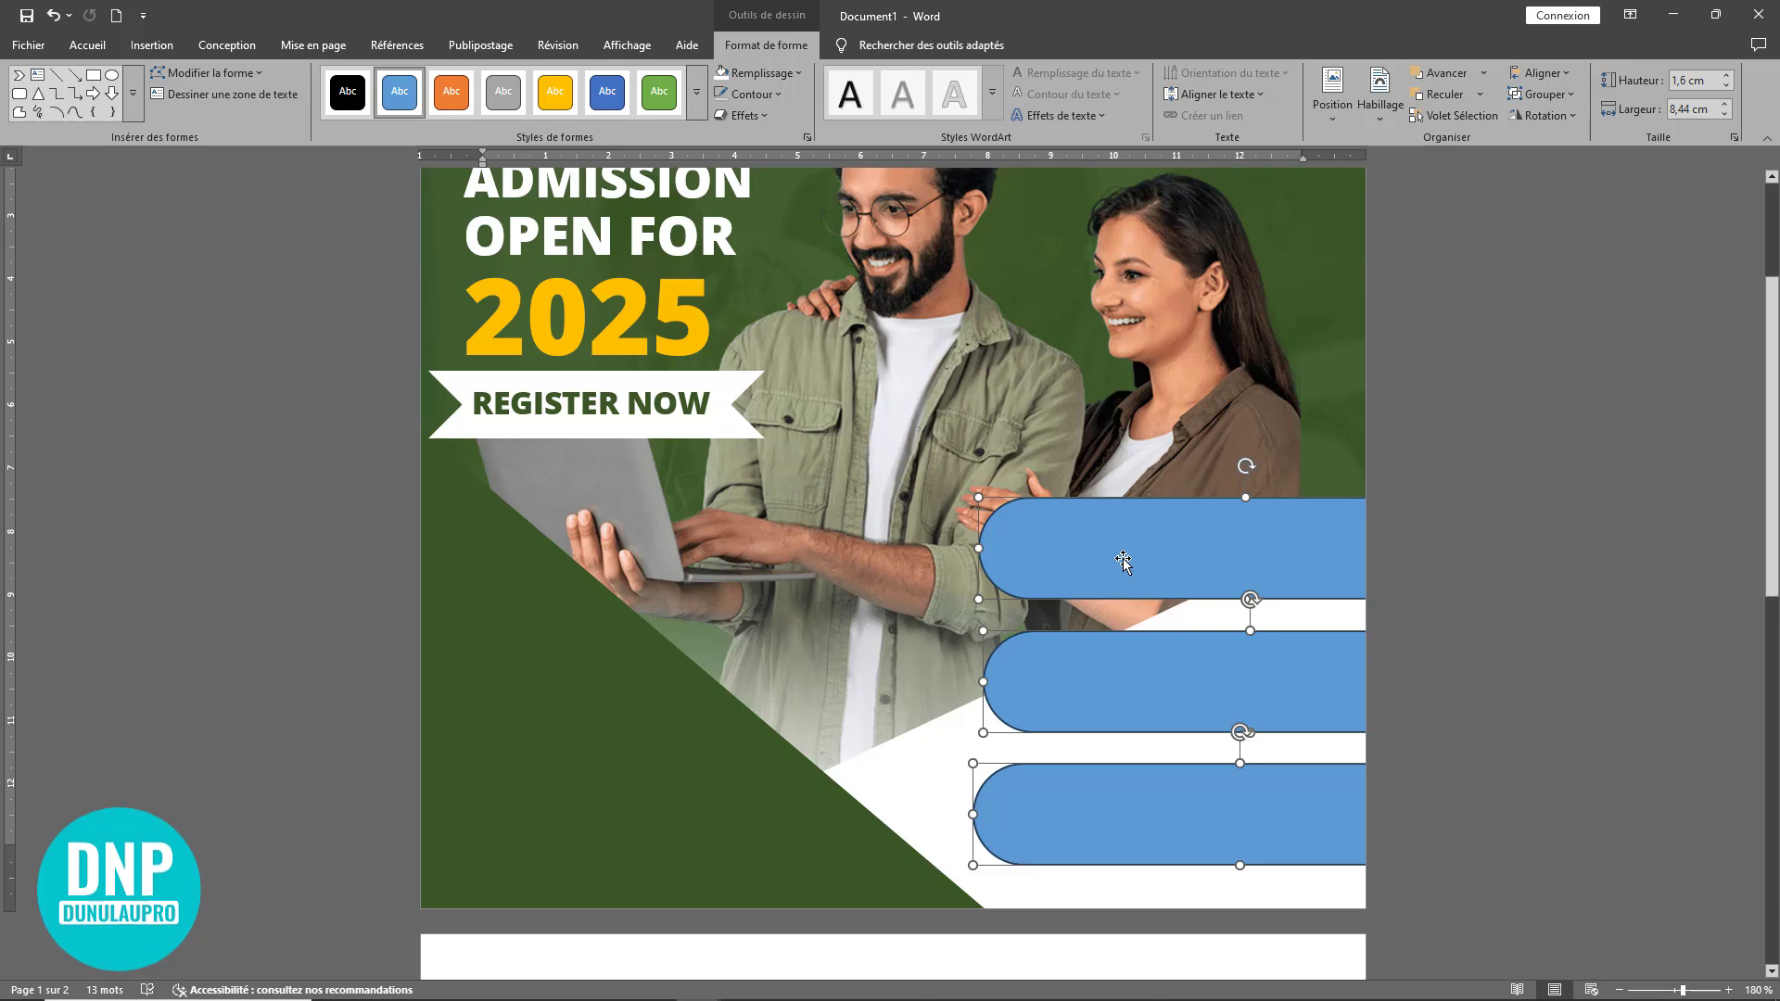
# - Remove the outline from the three rounded bars and fill them with the standard yellow-orange matching the "2025" text
pyautogui.click(721, 100)
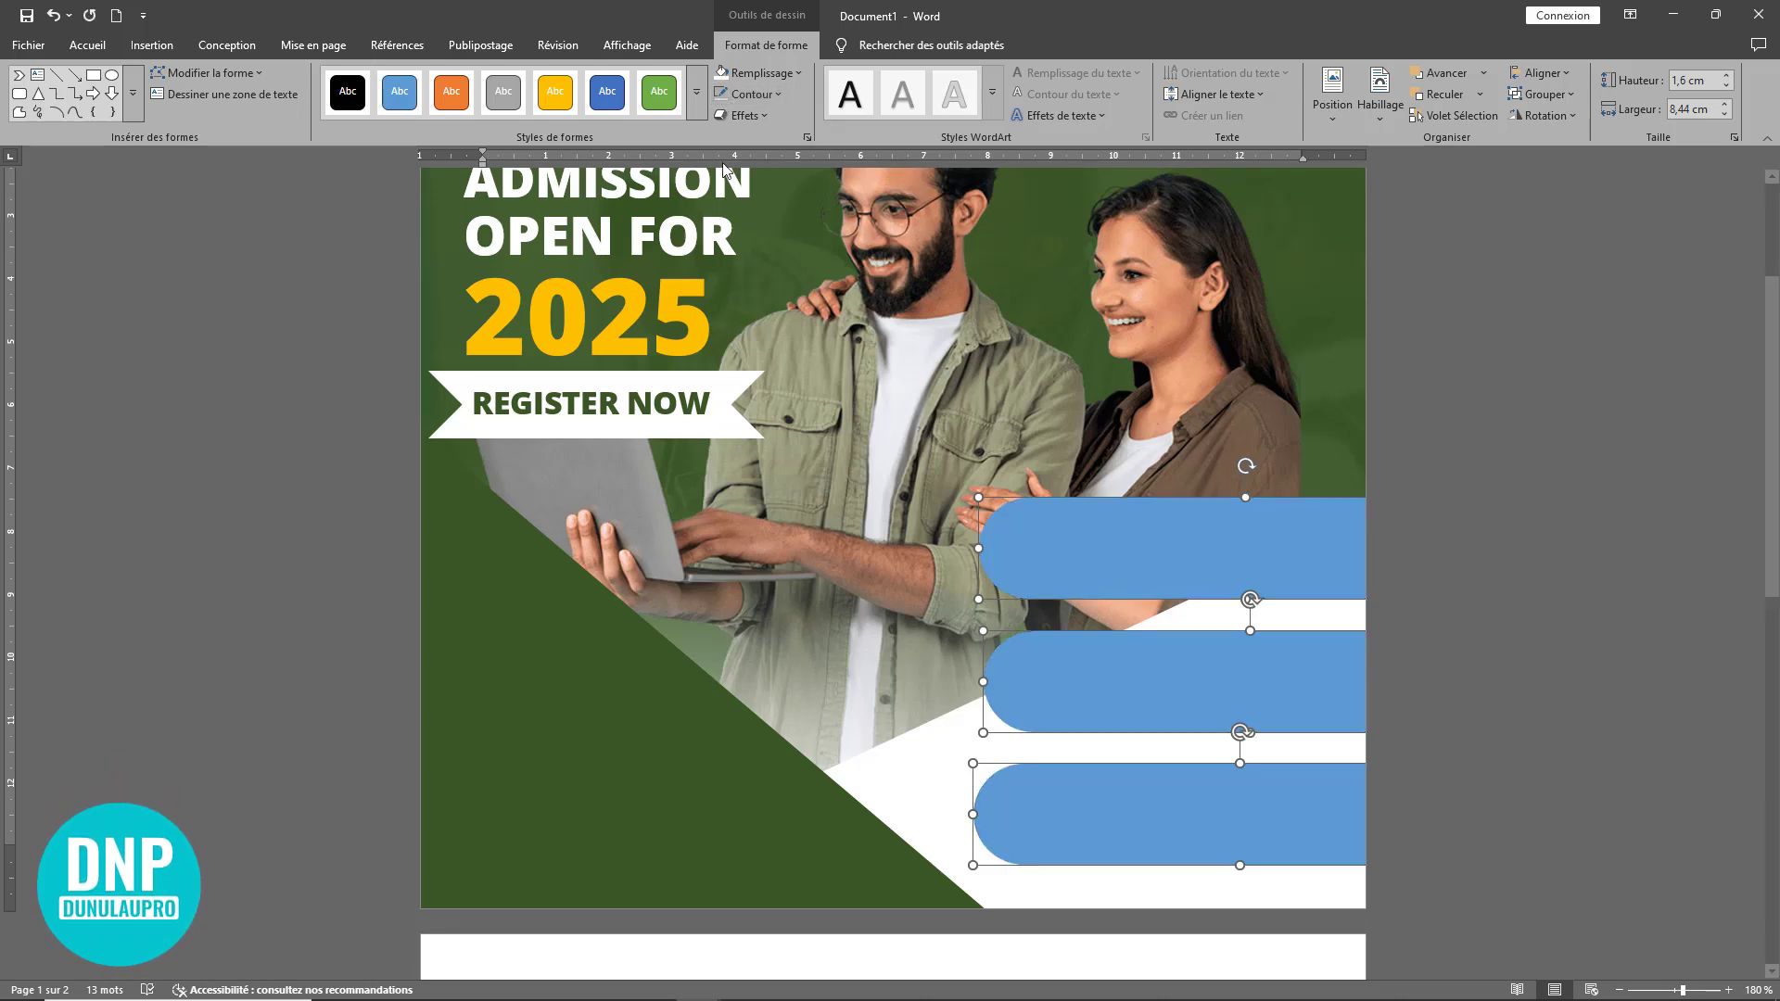
pyautogui.click(764, 78)
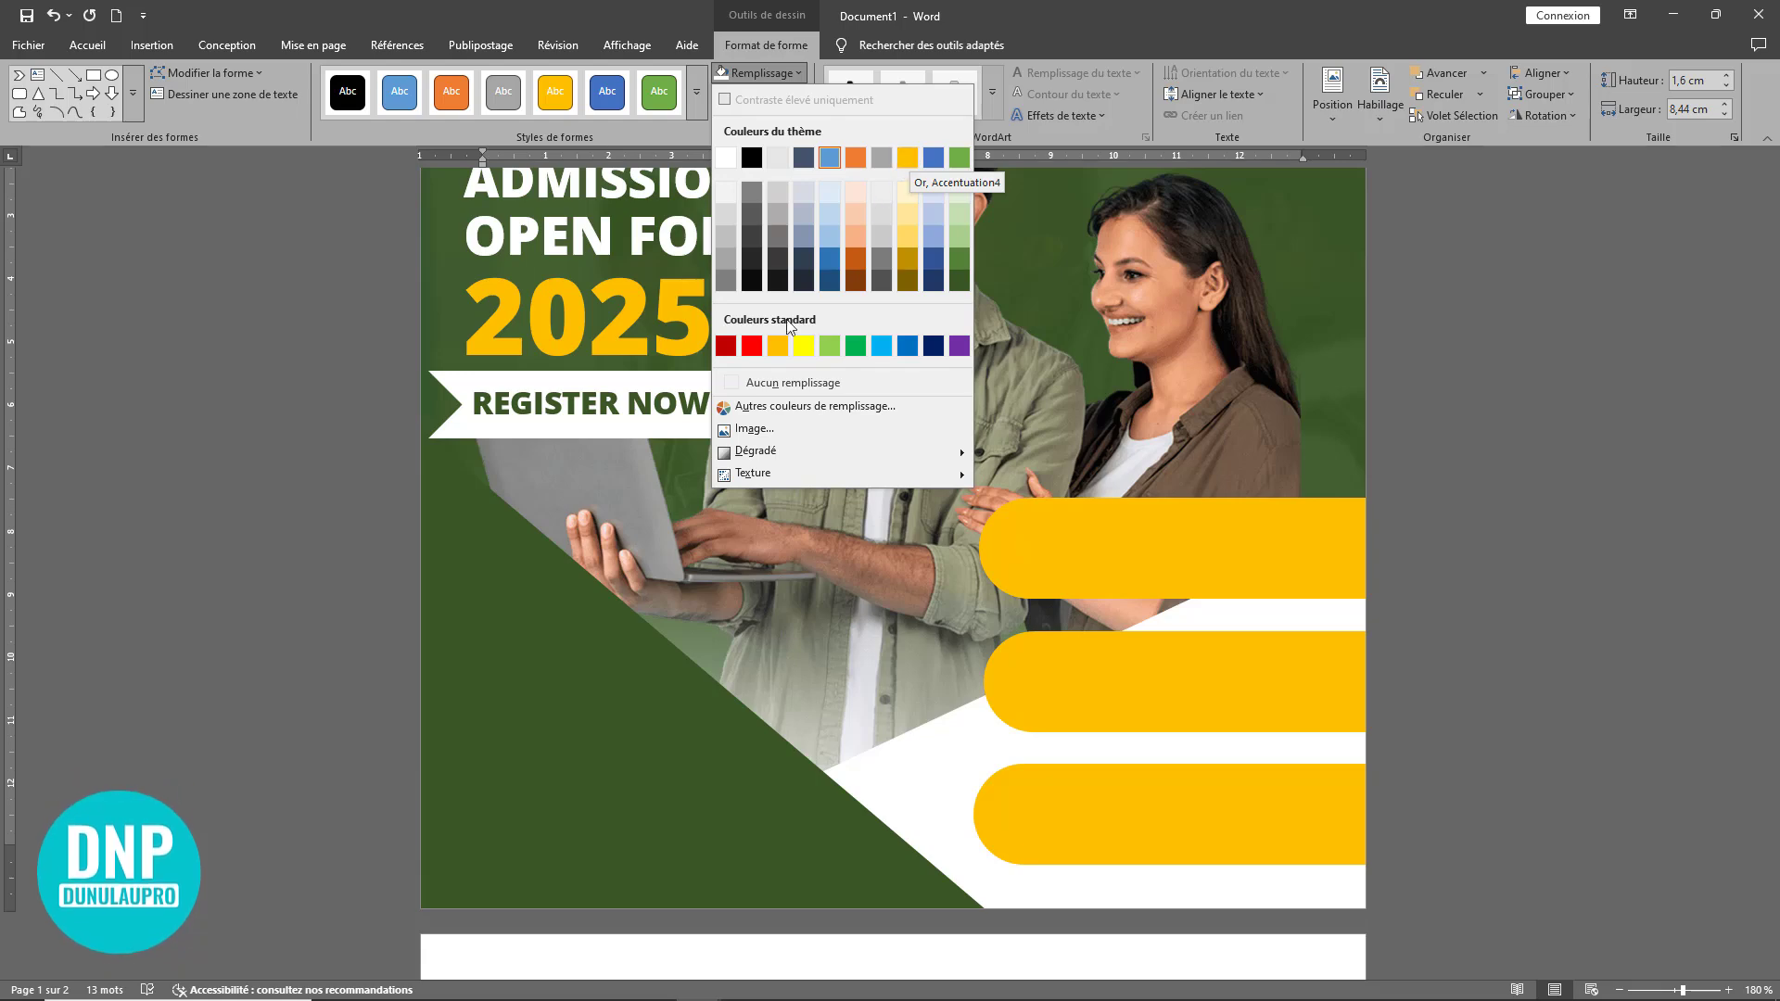
pyautogui.click(777, 348)
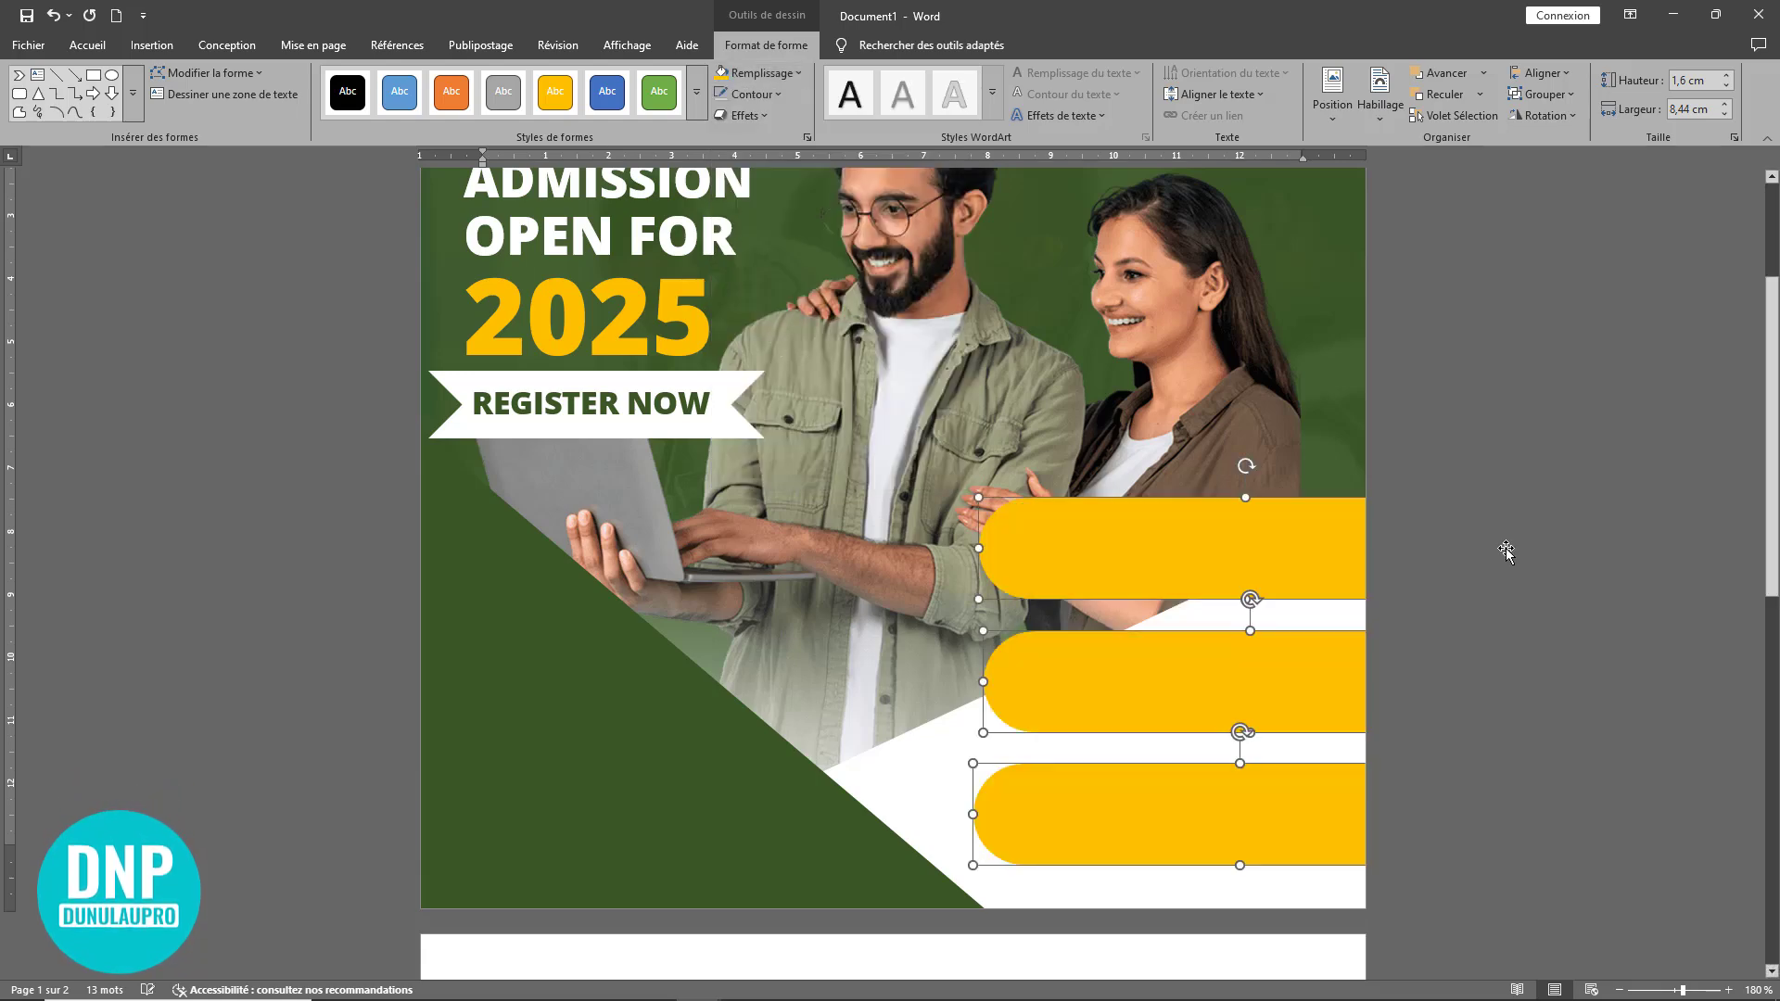
pyautogui.click(1371, 547)
# - Draw a circle about 1.3 cm high and 1.27 cm wide and place it inside the left end of the uppermost yellow bar
pyautogui.keyDown('ctrl'); pyautogui.scroll(-5, 1371, 547); pyautogui.keyUp('ctrl')
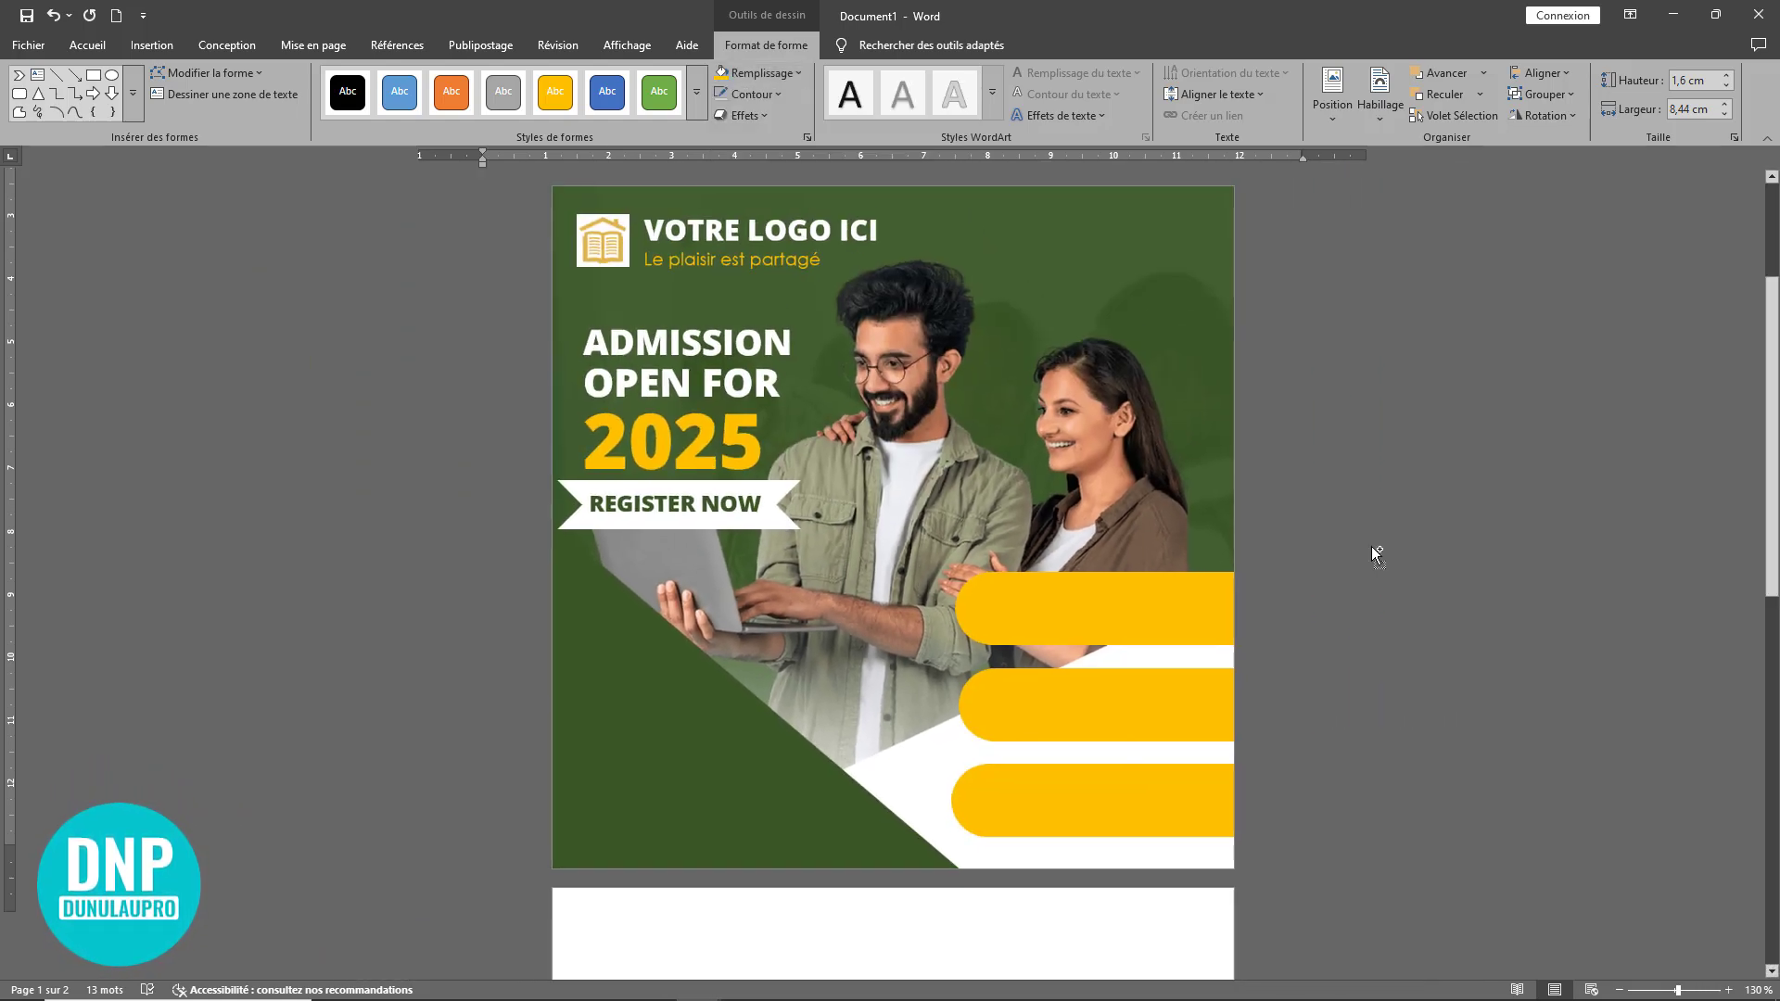
pyautogui.scroll(3, 1372, 547)
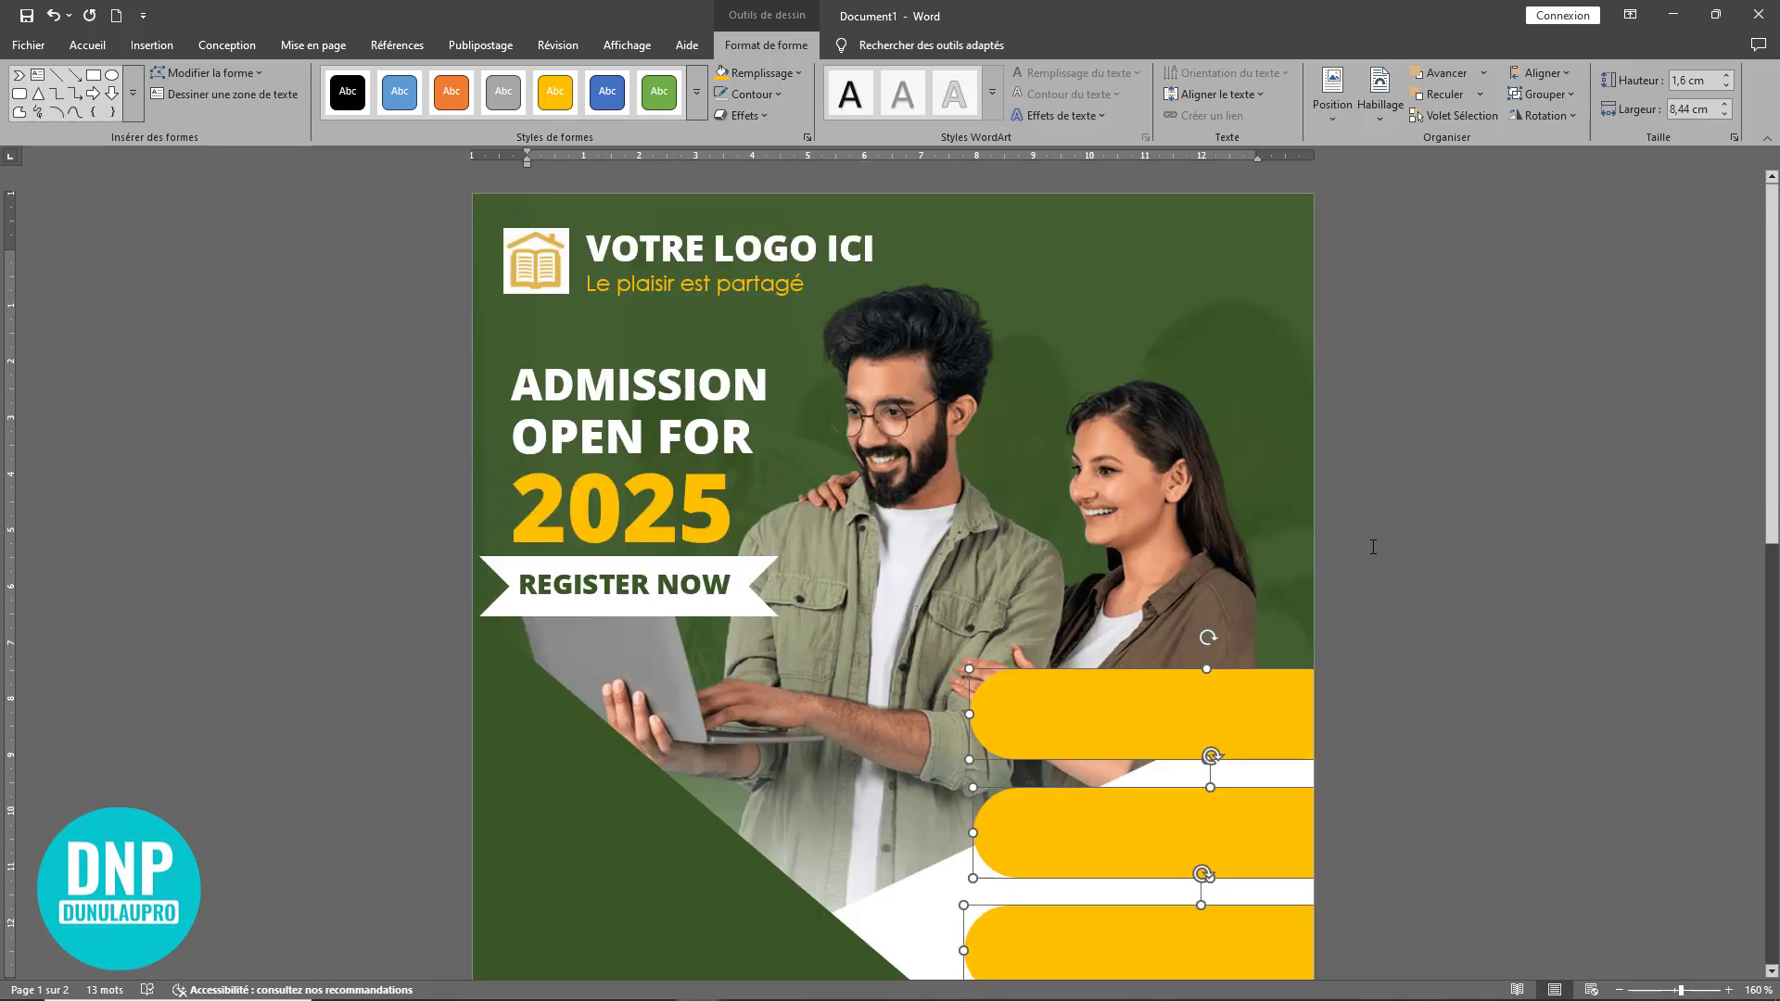
pyautogui.click(1431, 565)
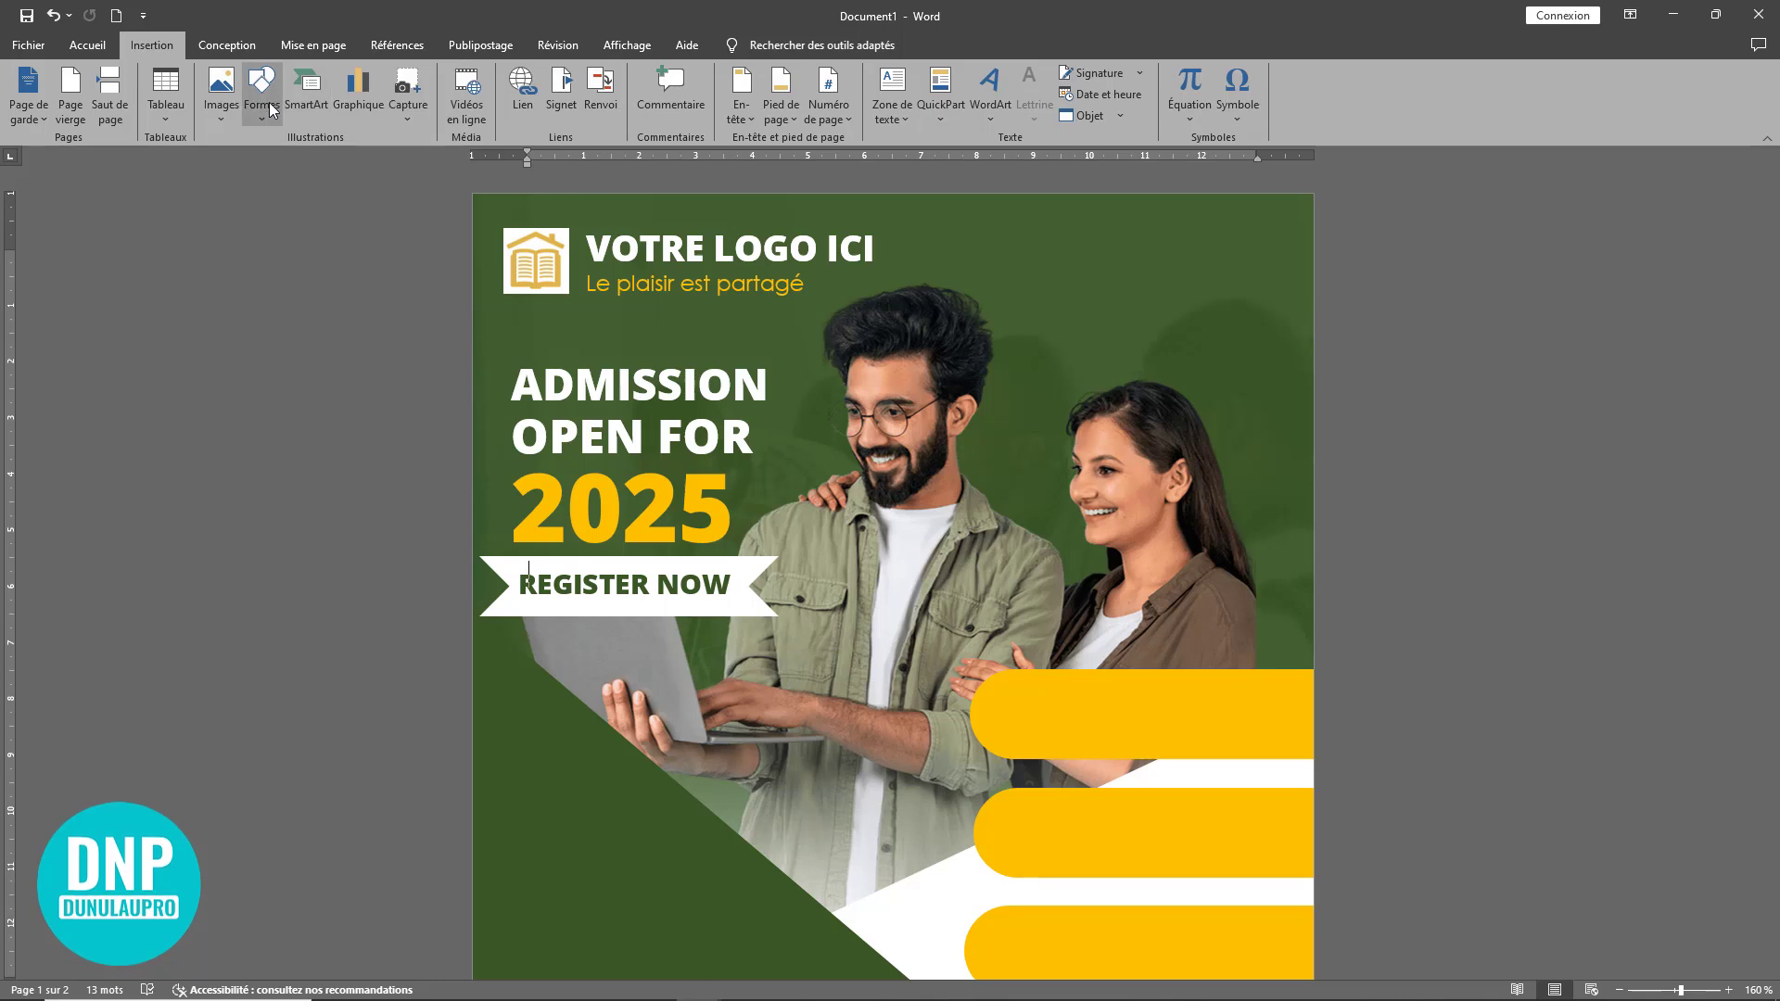
pyautogui.click(263, 101)
pyautogui.click(368, 165)
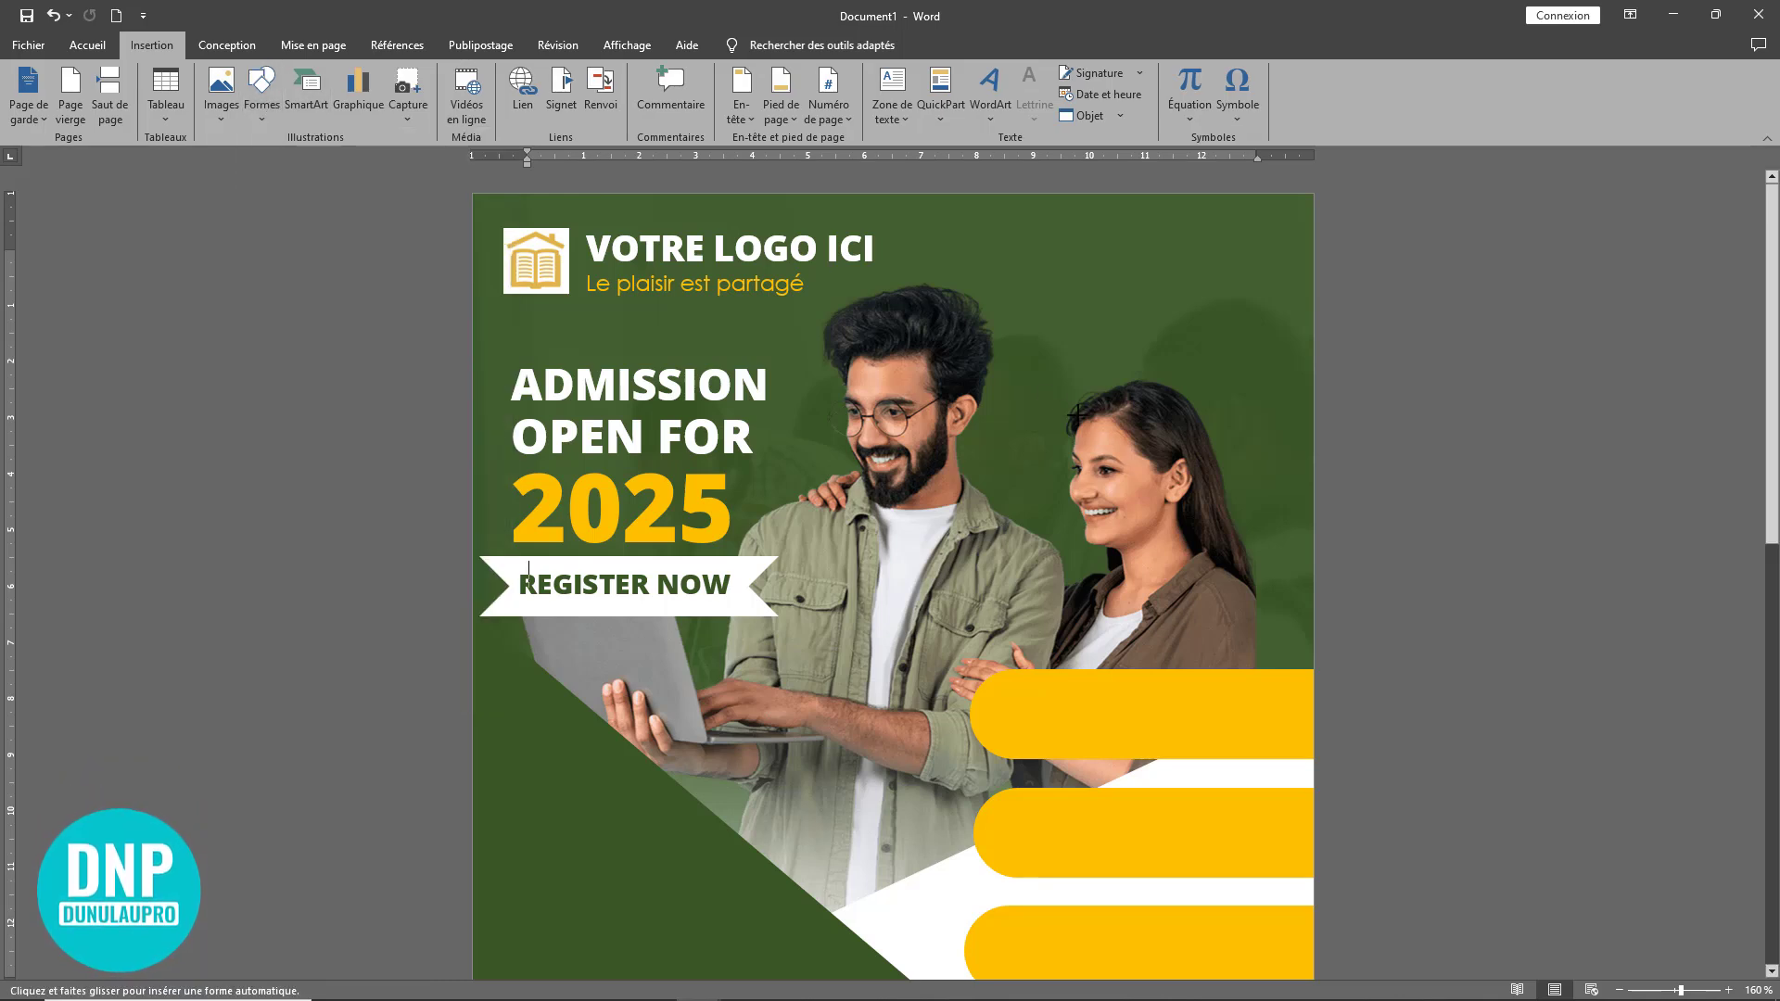
pyautogui.moveTo(1043, 379)
pyautogui.mouseDown()
pyautogui.moveTo(1066, 431)
pyautogui.moveTo(1124, 456)
pyautogui.moveTo(1109, 450)
pyautogui.moveTo(1023, 684)
pyautogui.moveTo(1023, 720)
pyautogui.moveTo(1059, 715)
pyautogui.mouseUp()
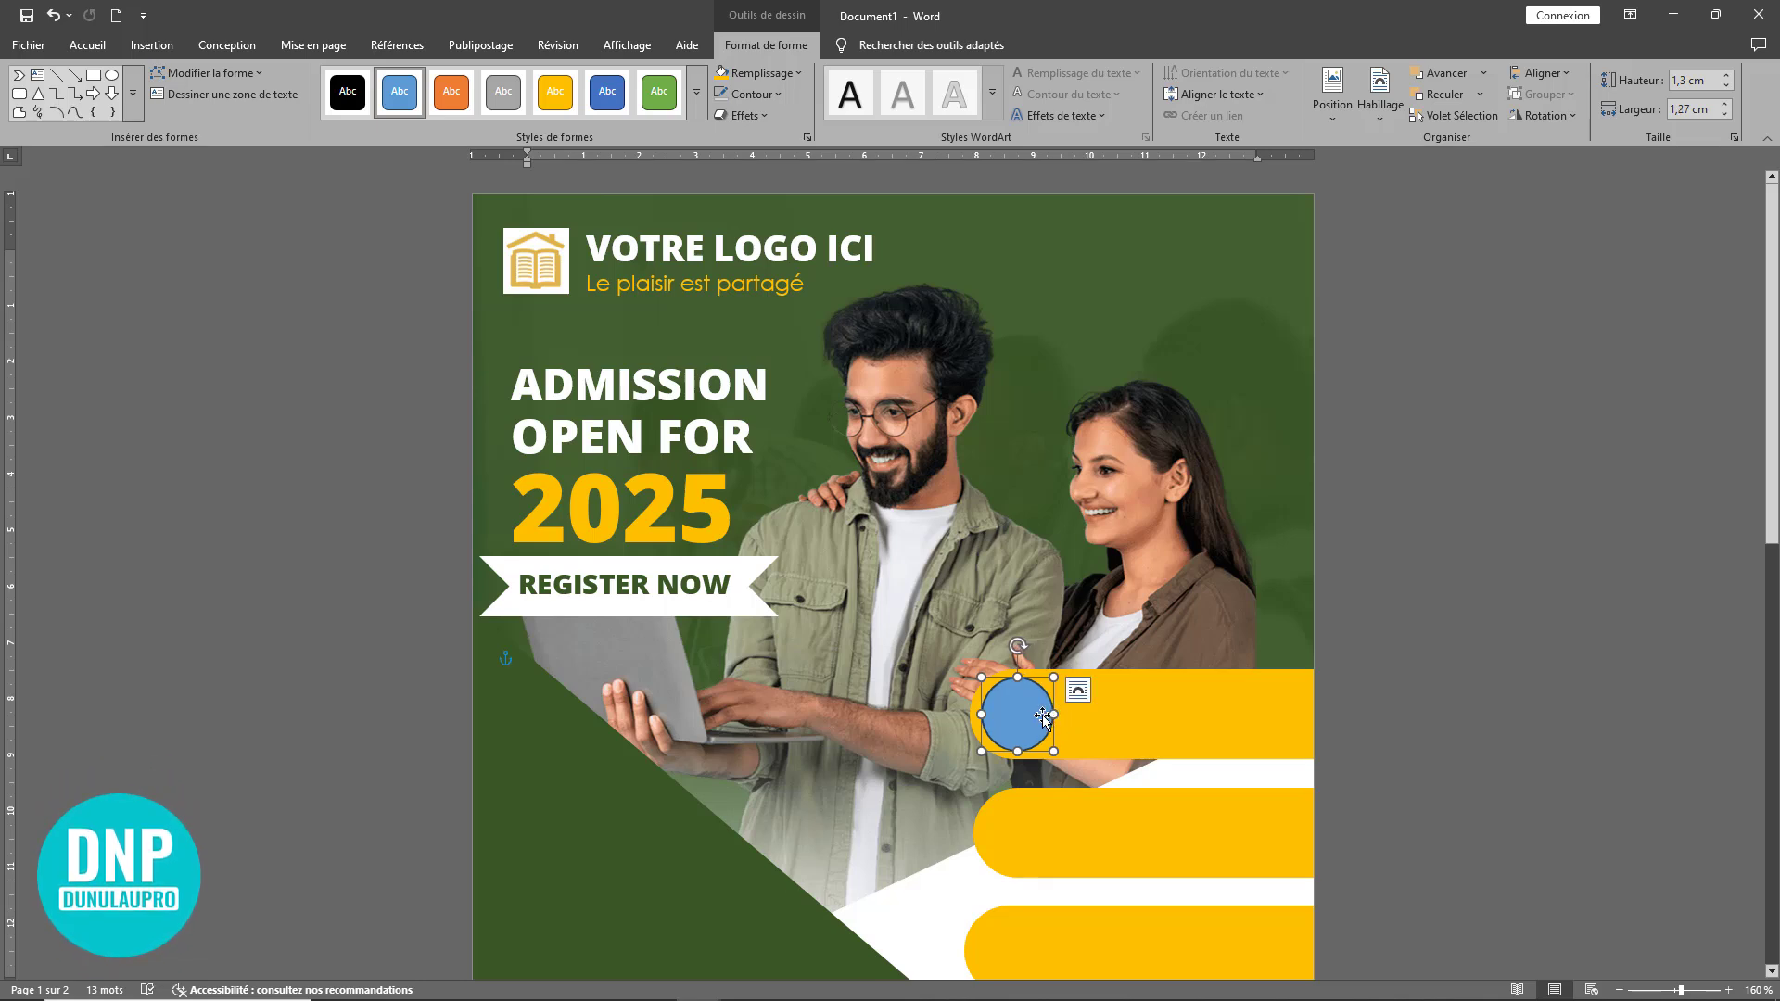
# - Remove the circle's outline and fill it with white
pyautogui.click(721, 97)
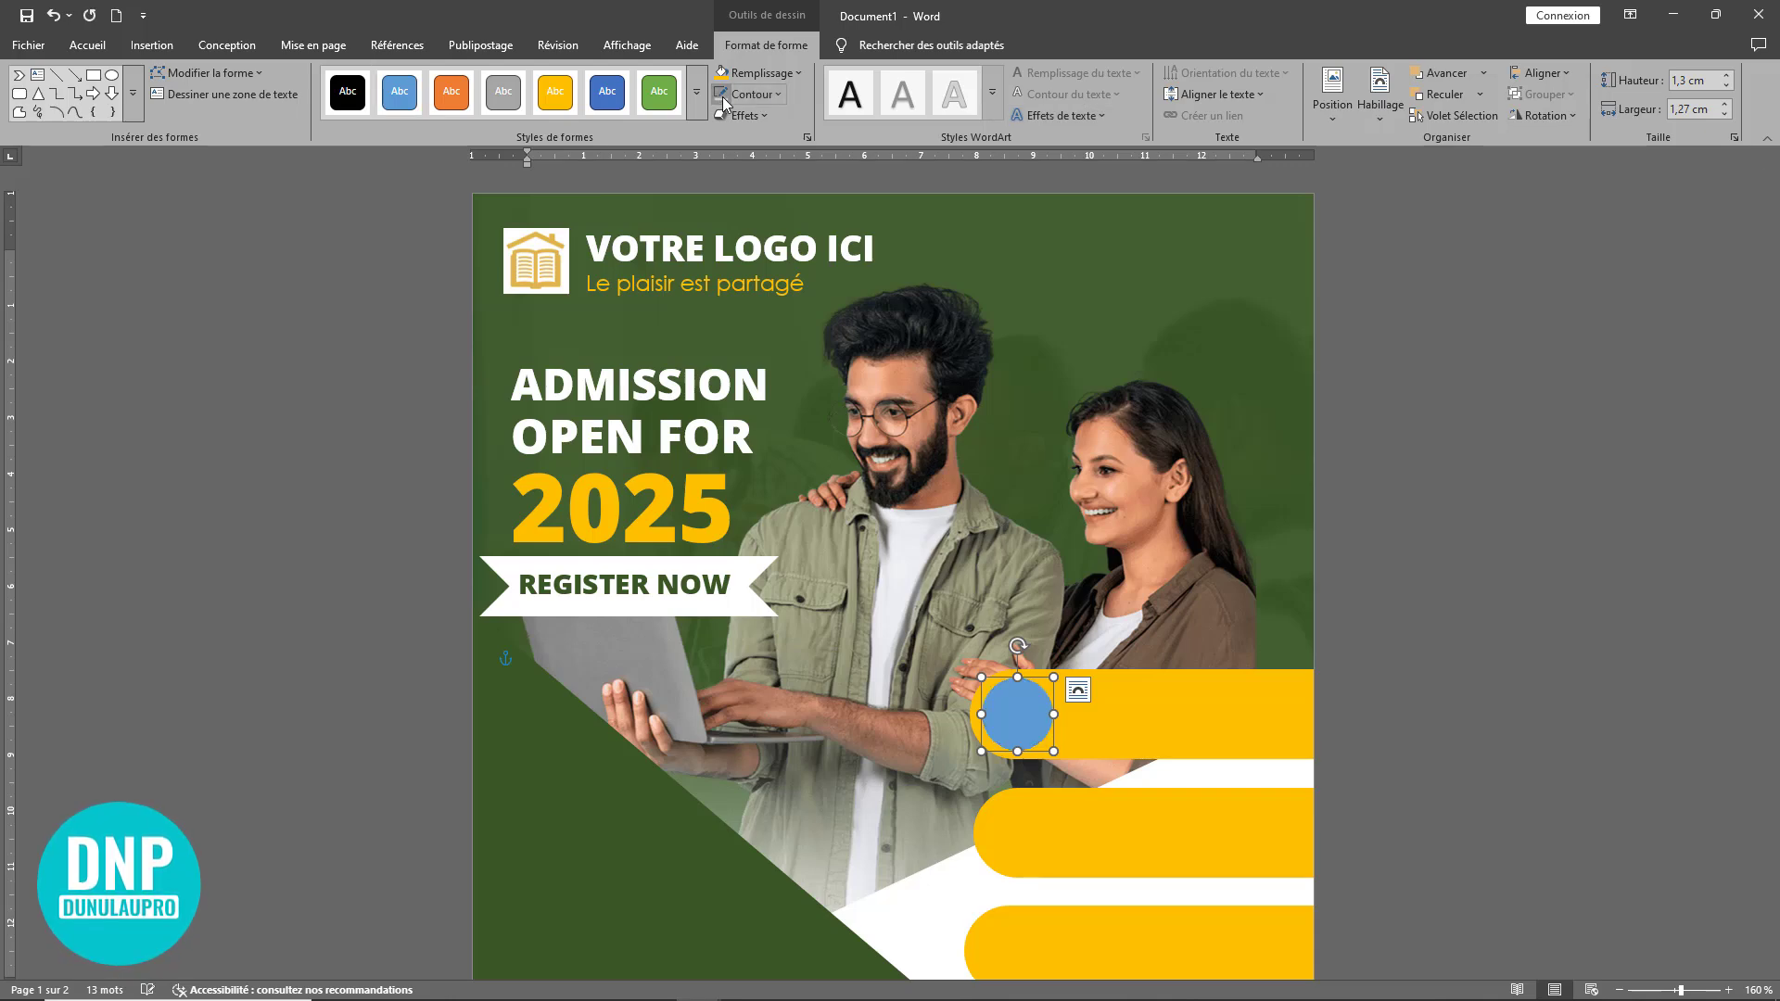
pyautogui.click(1549, 609)
pyautogui.doubleClick(1009, 722)
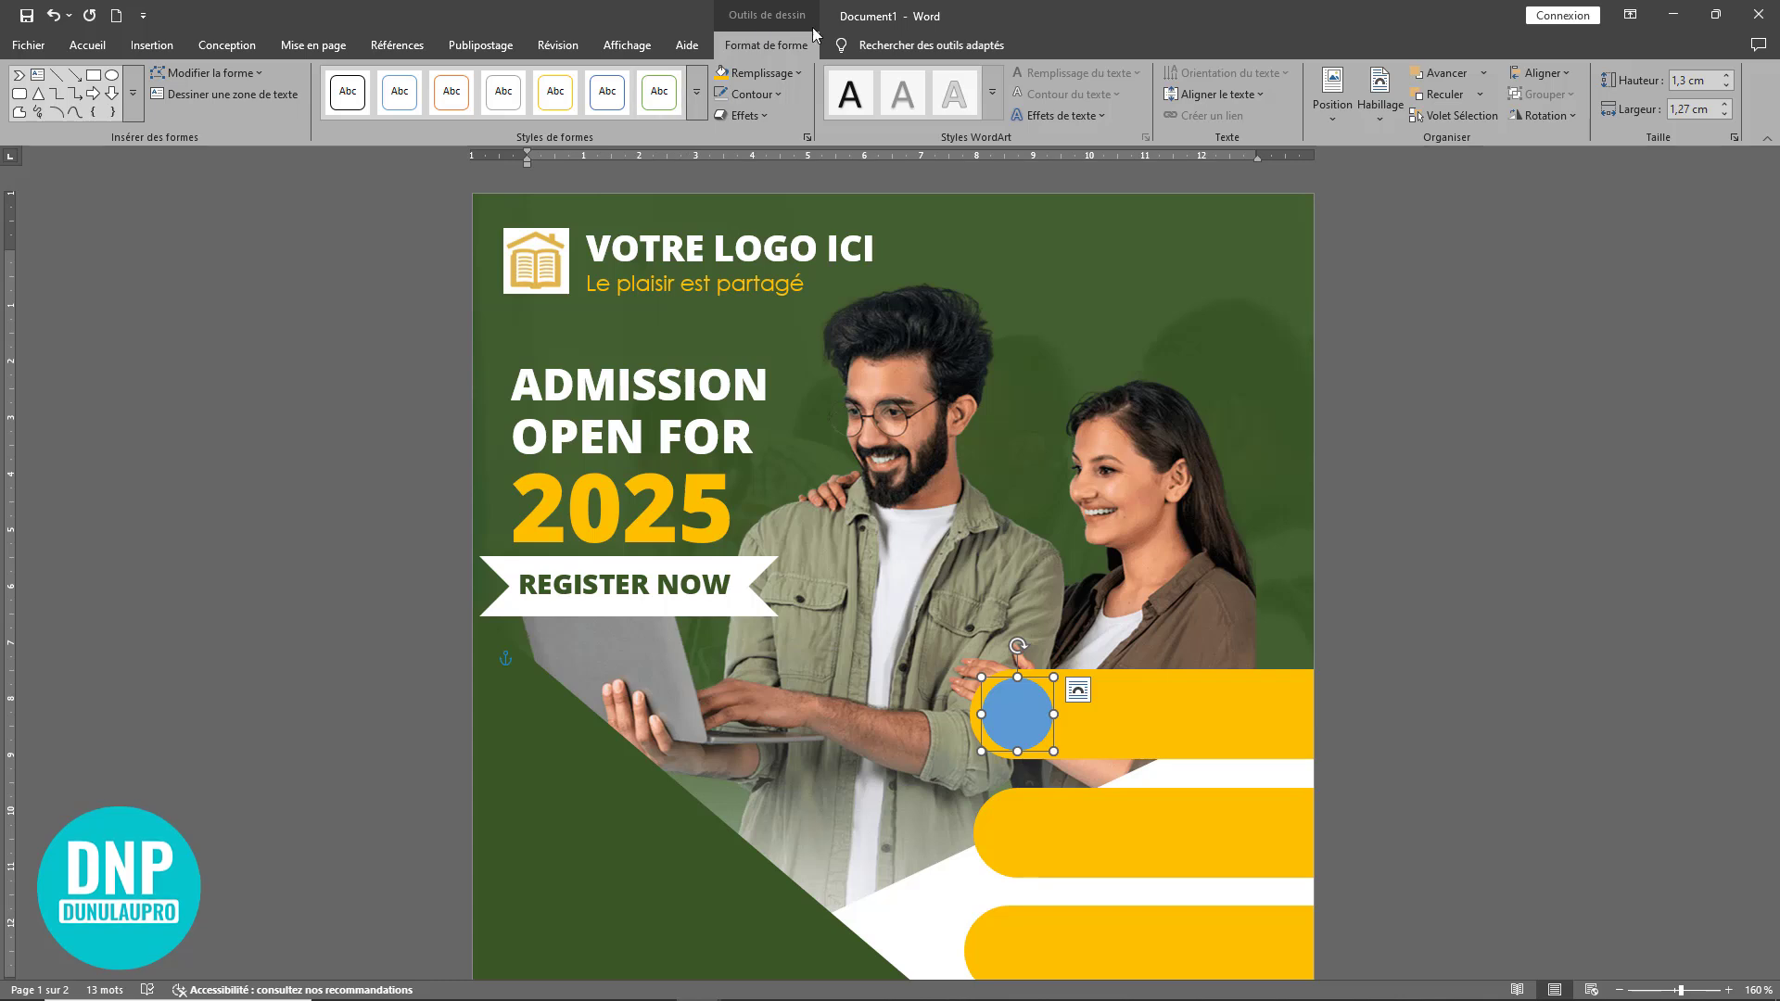
pyautogui.click(732, 74)
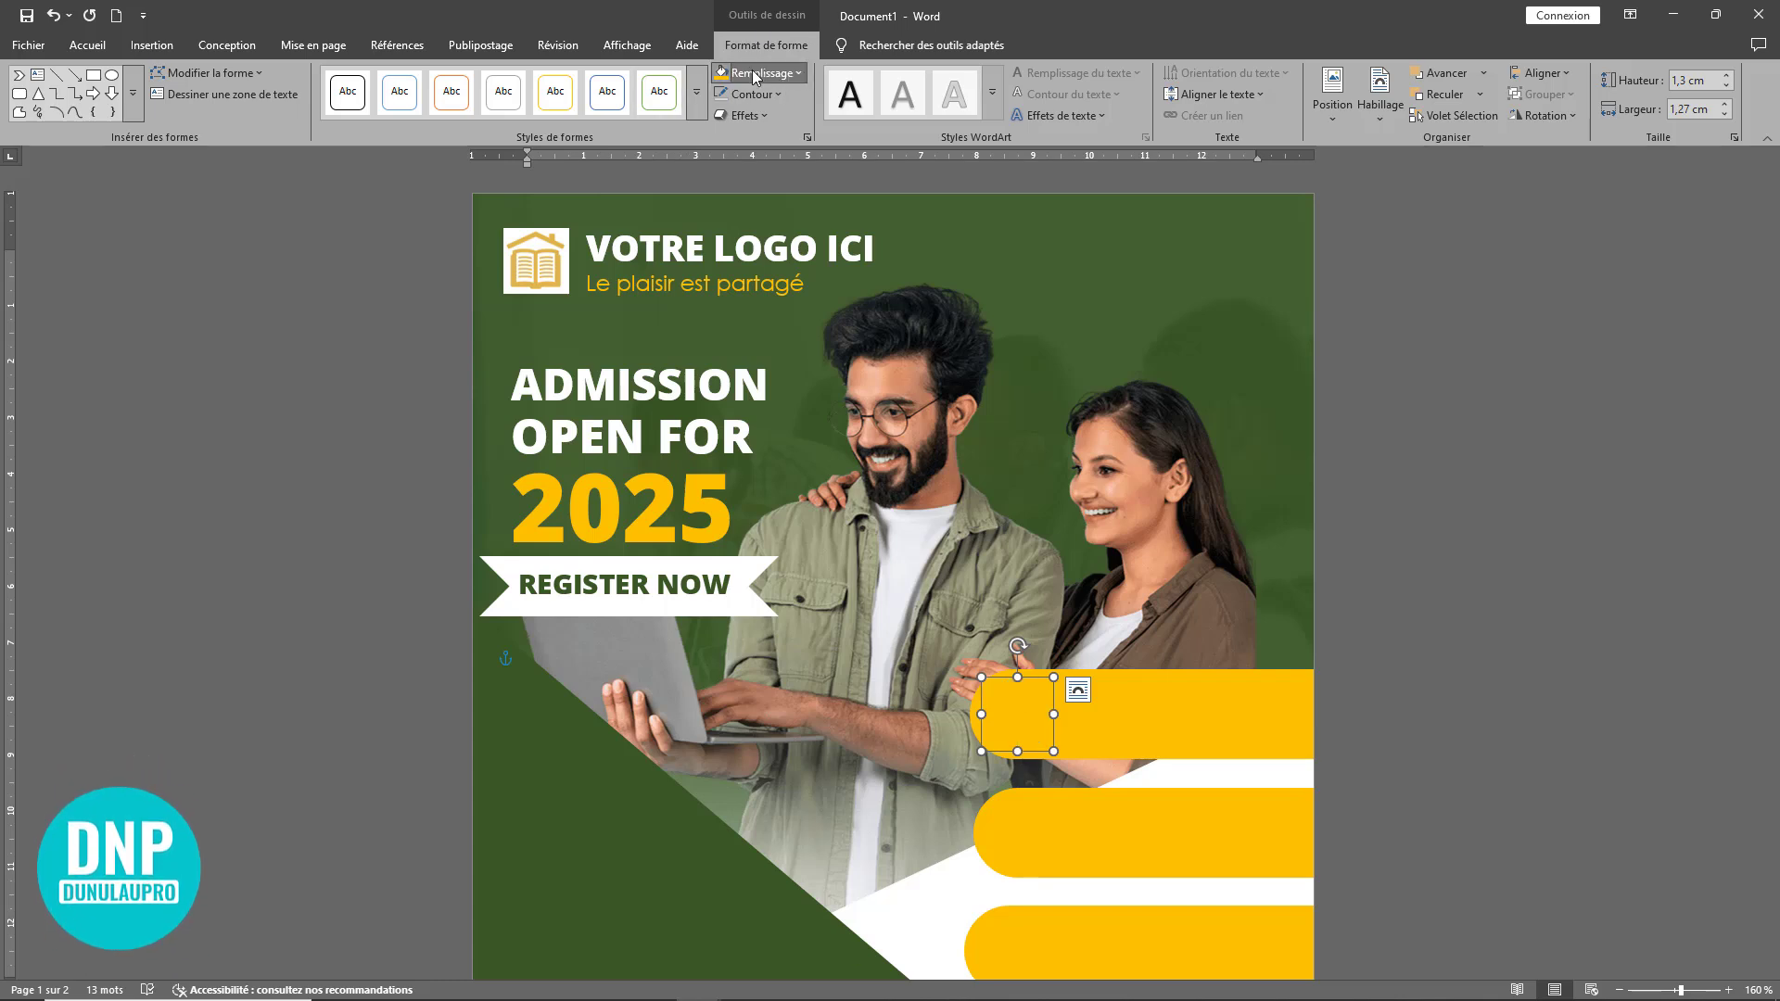
pyautogui.click(751, 73)
pyautogui.click(723, 152)
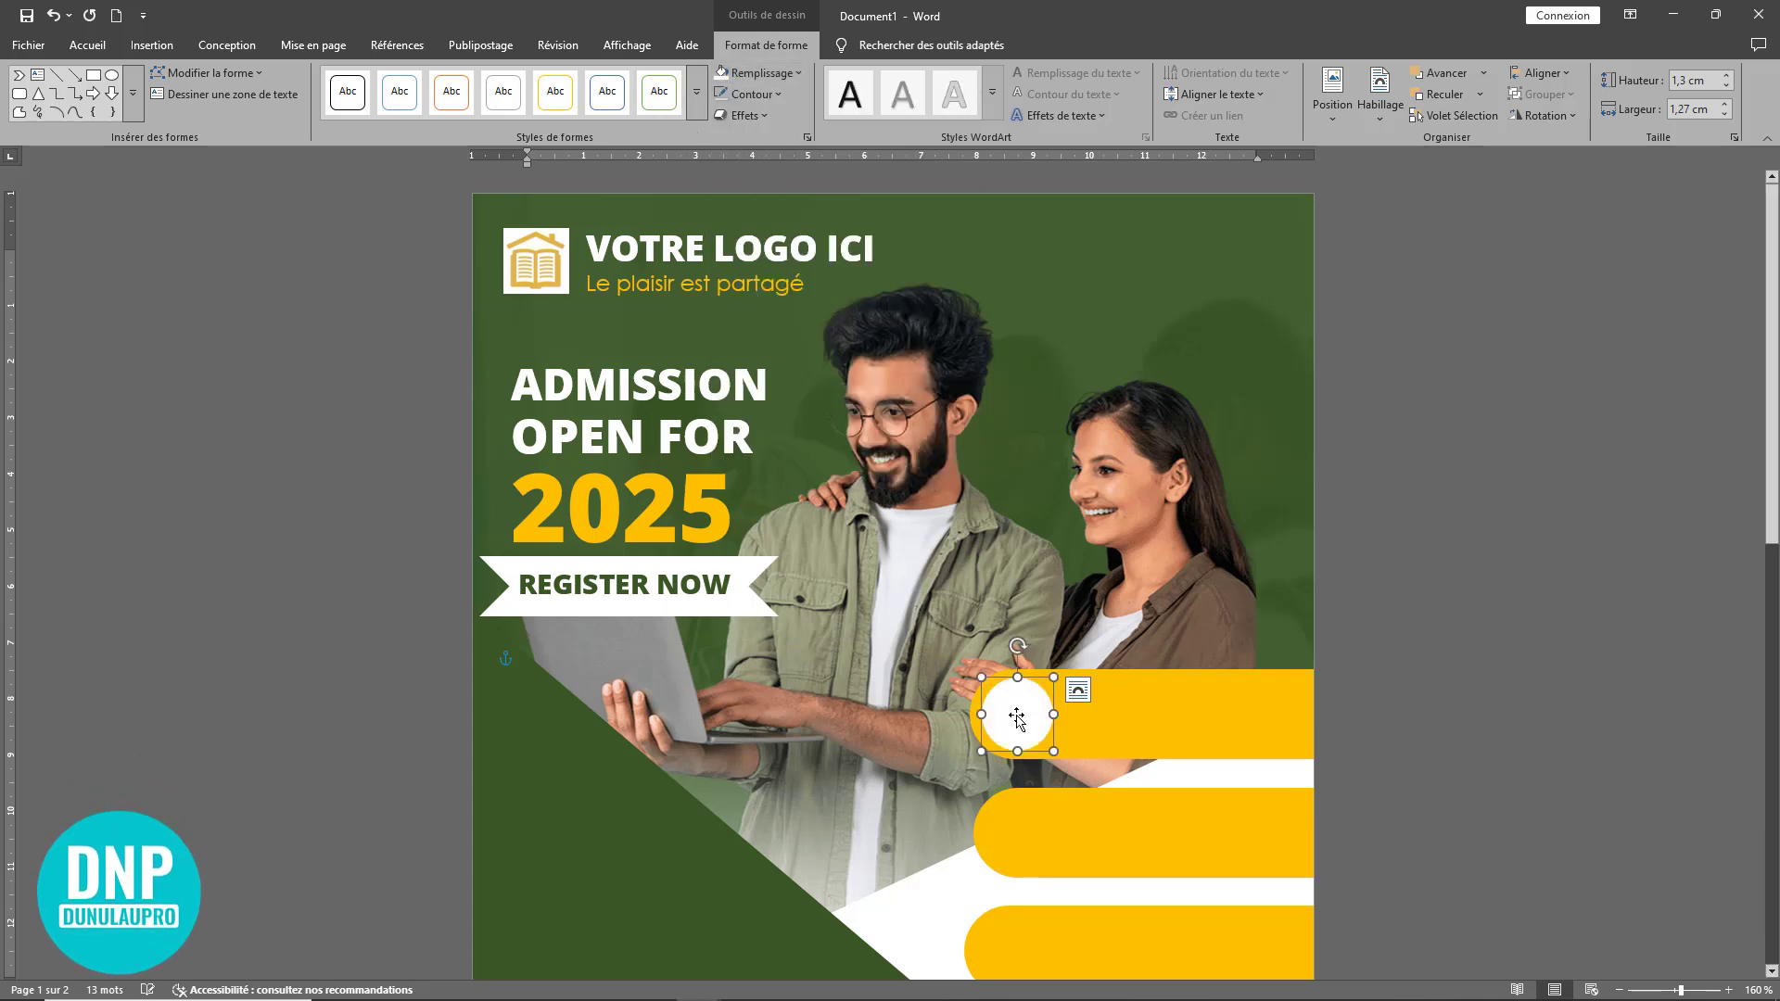
# - Copy the white circle onto the second yellow bar and delete that copy
pyautogui.moveTo(1017, 728); pyautogui.dragTo(1017, 796)
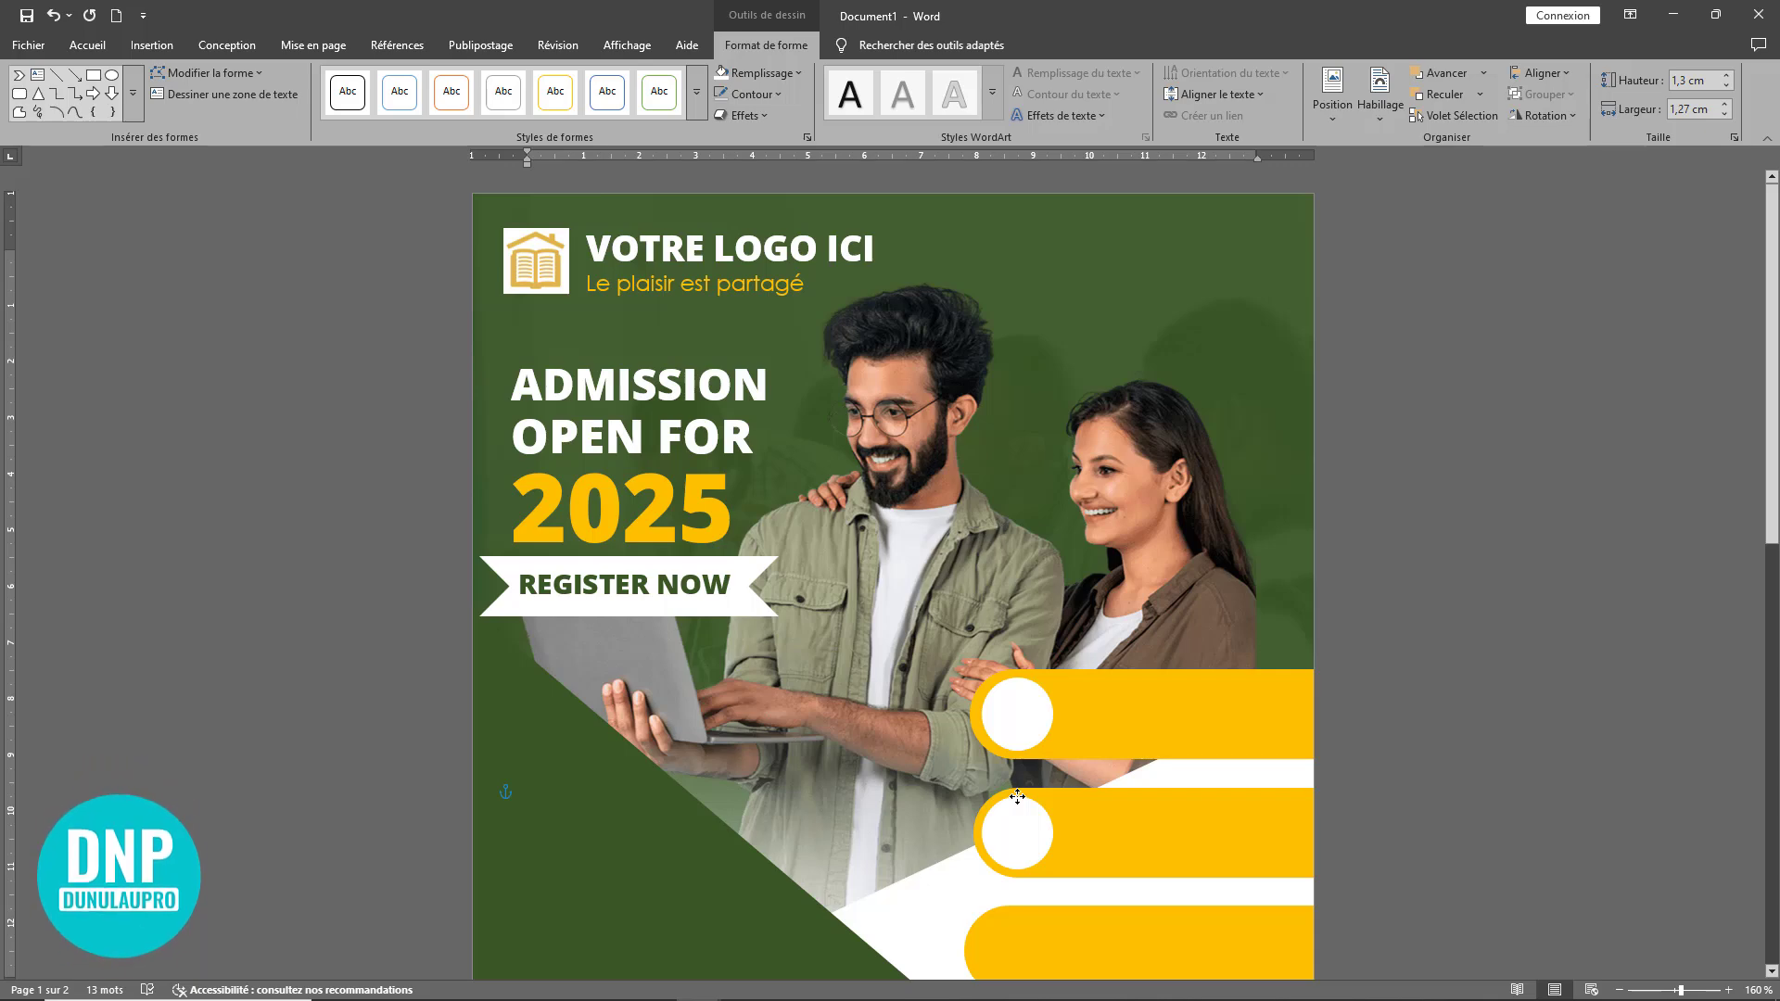
pyautogui.press('Delete')
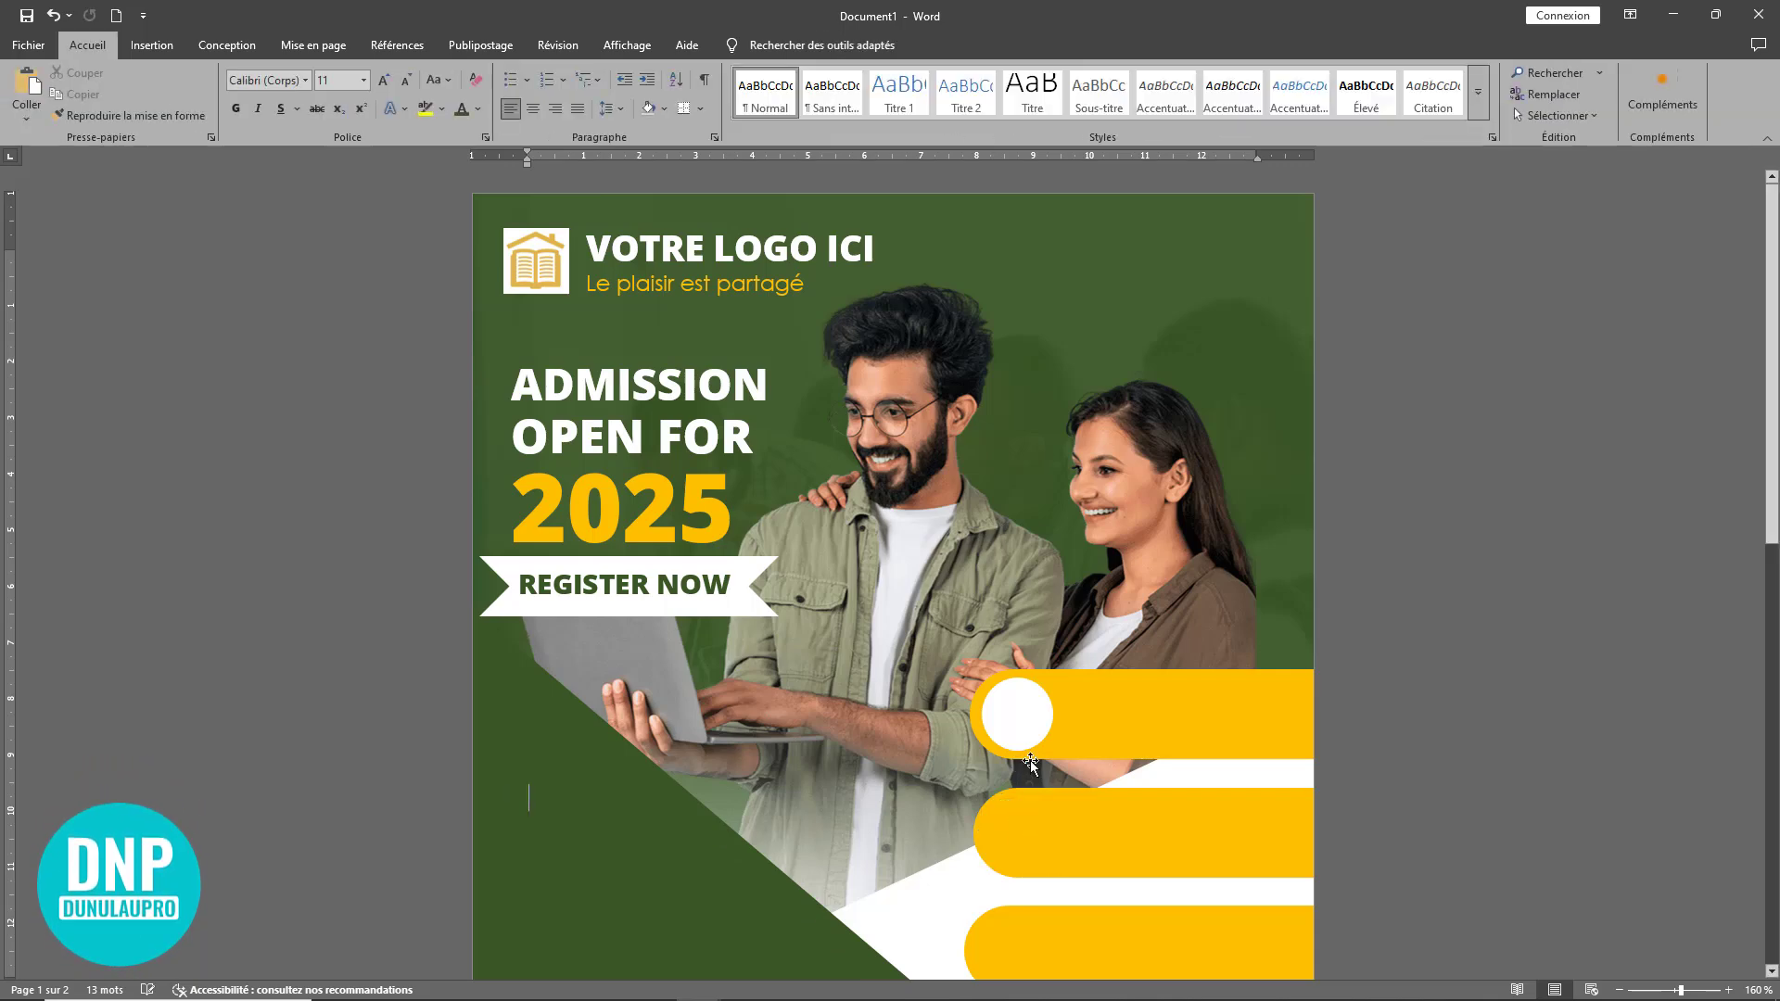
pyautogui.click(1024, 728)
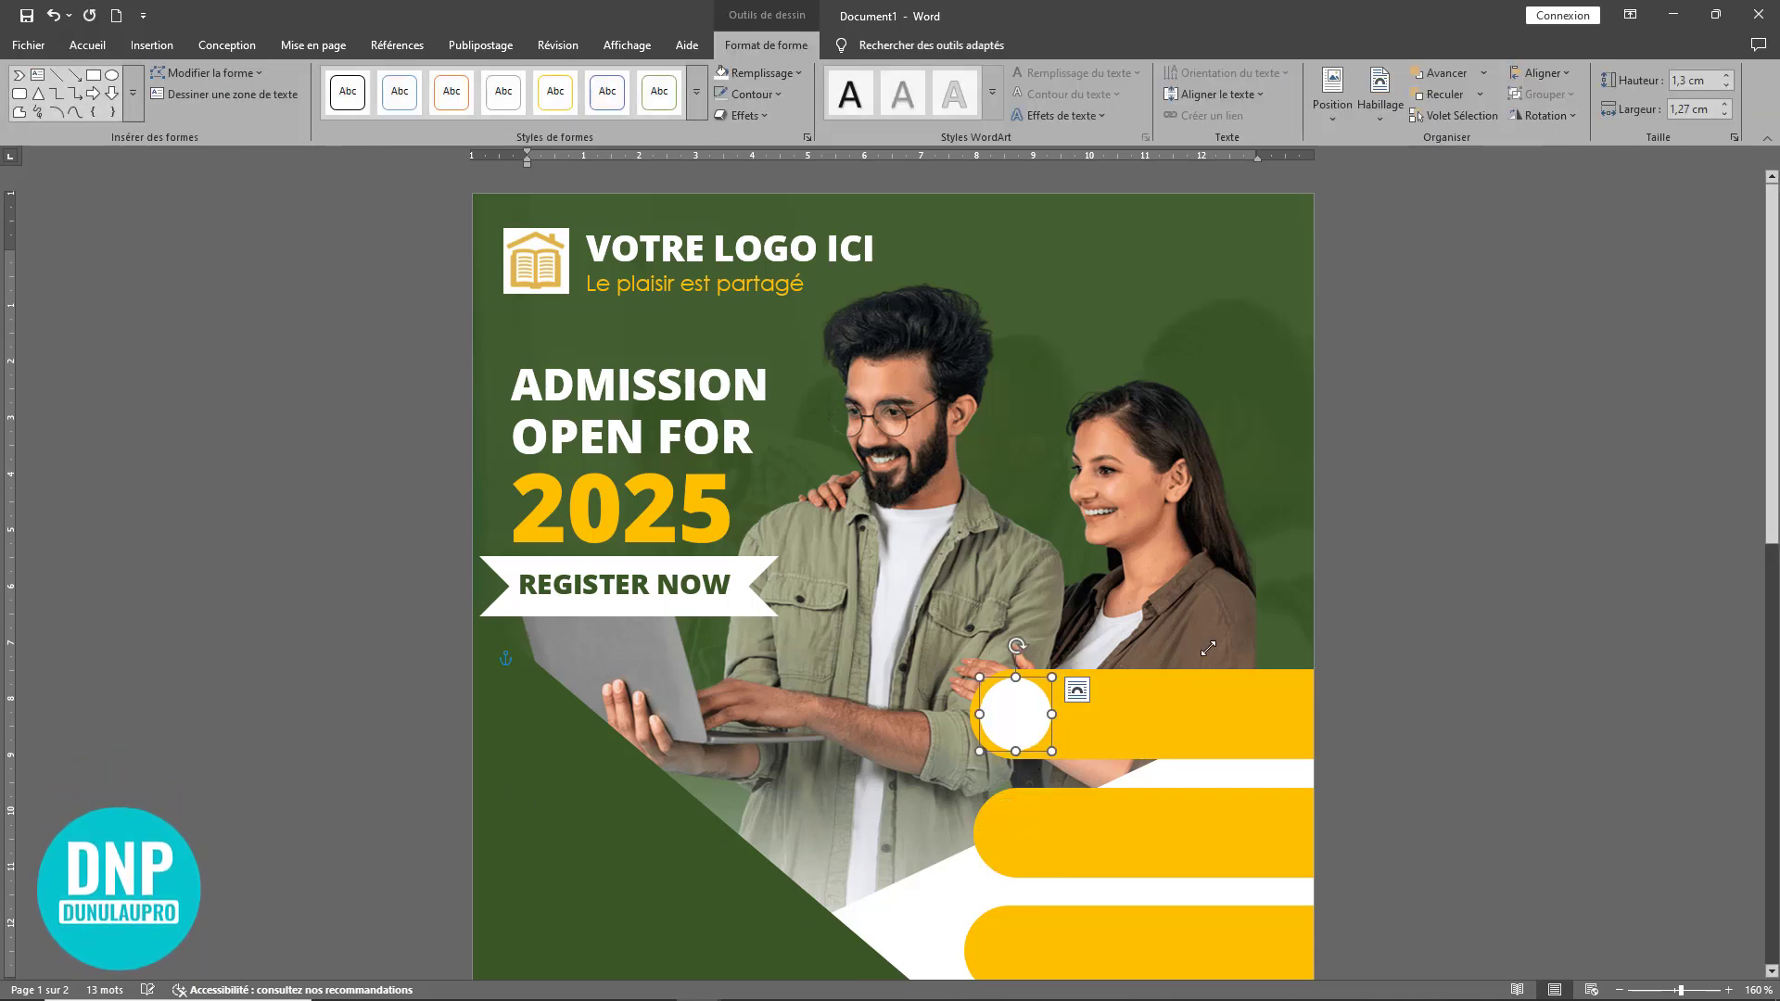
pyautogui.click(1416, 663)
pyautogui.click(992, 715)
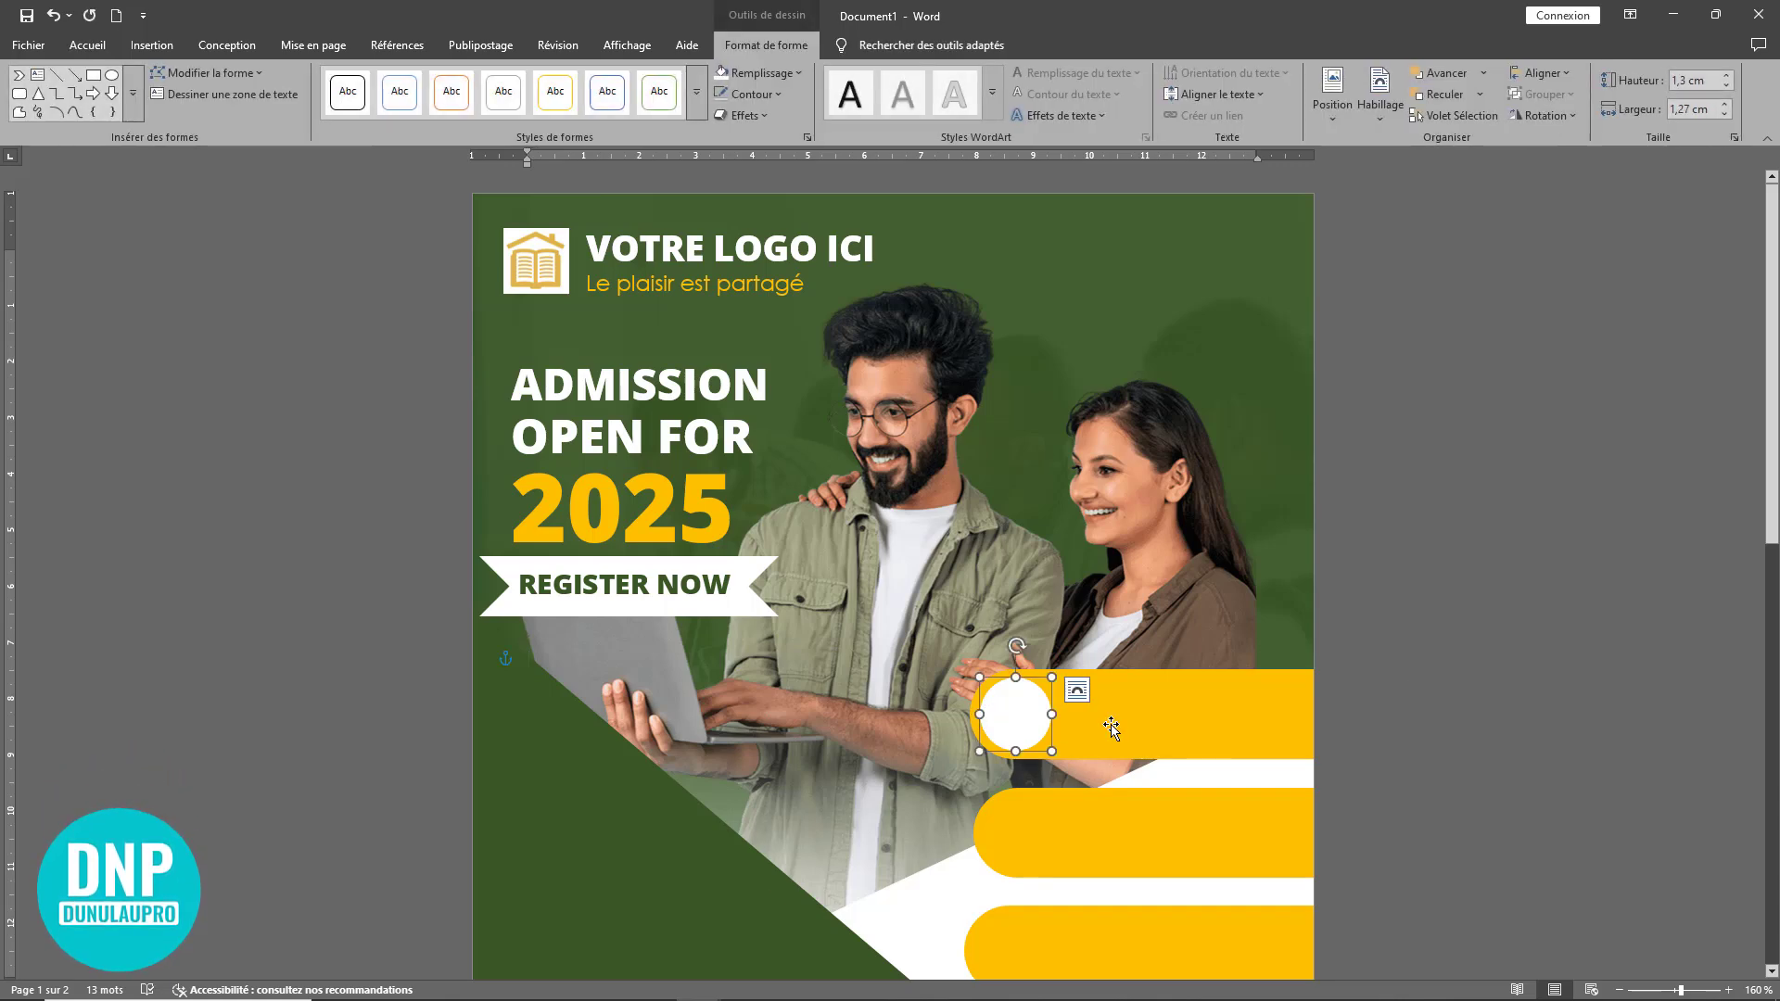
pyautogui.scroll(3, 1105, 727)
pyautogui.scroll(9, 1106, 727)
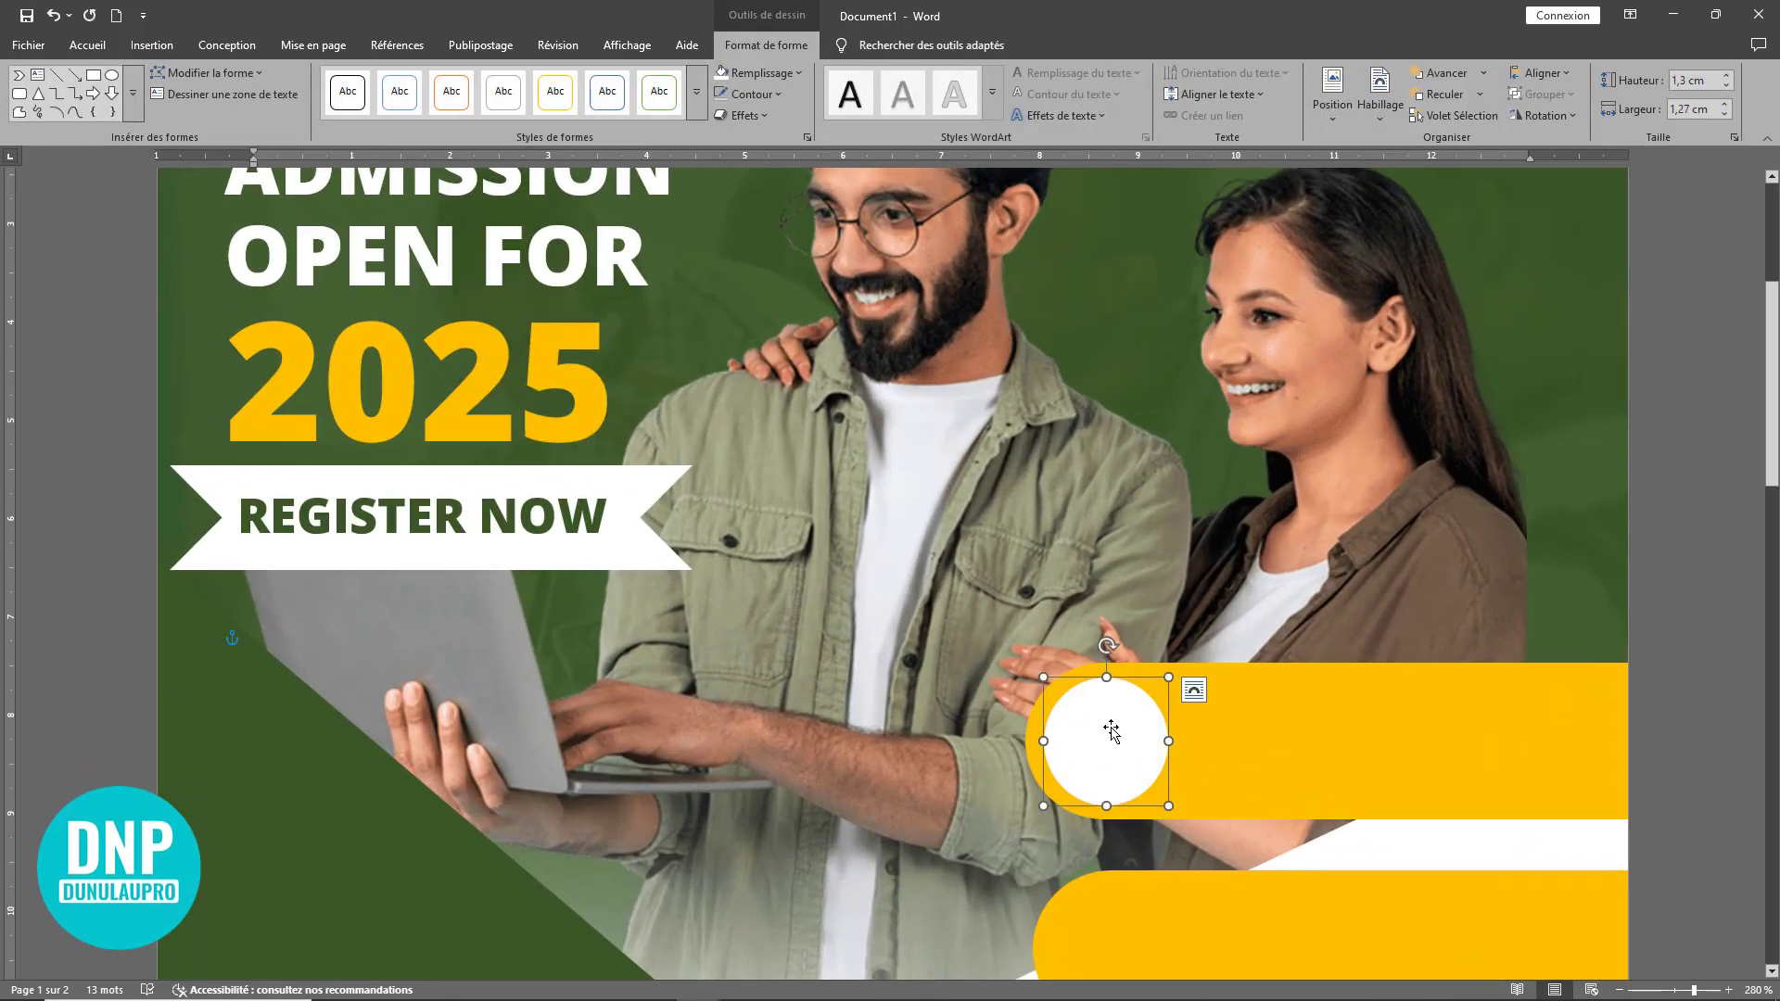
pyautogui.rightClick(1099, 726)
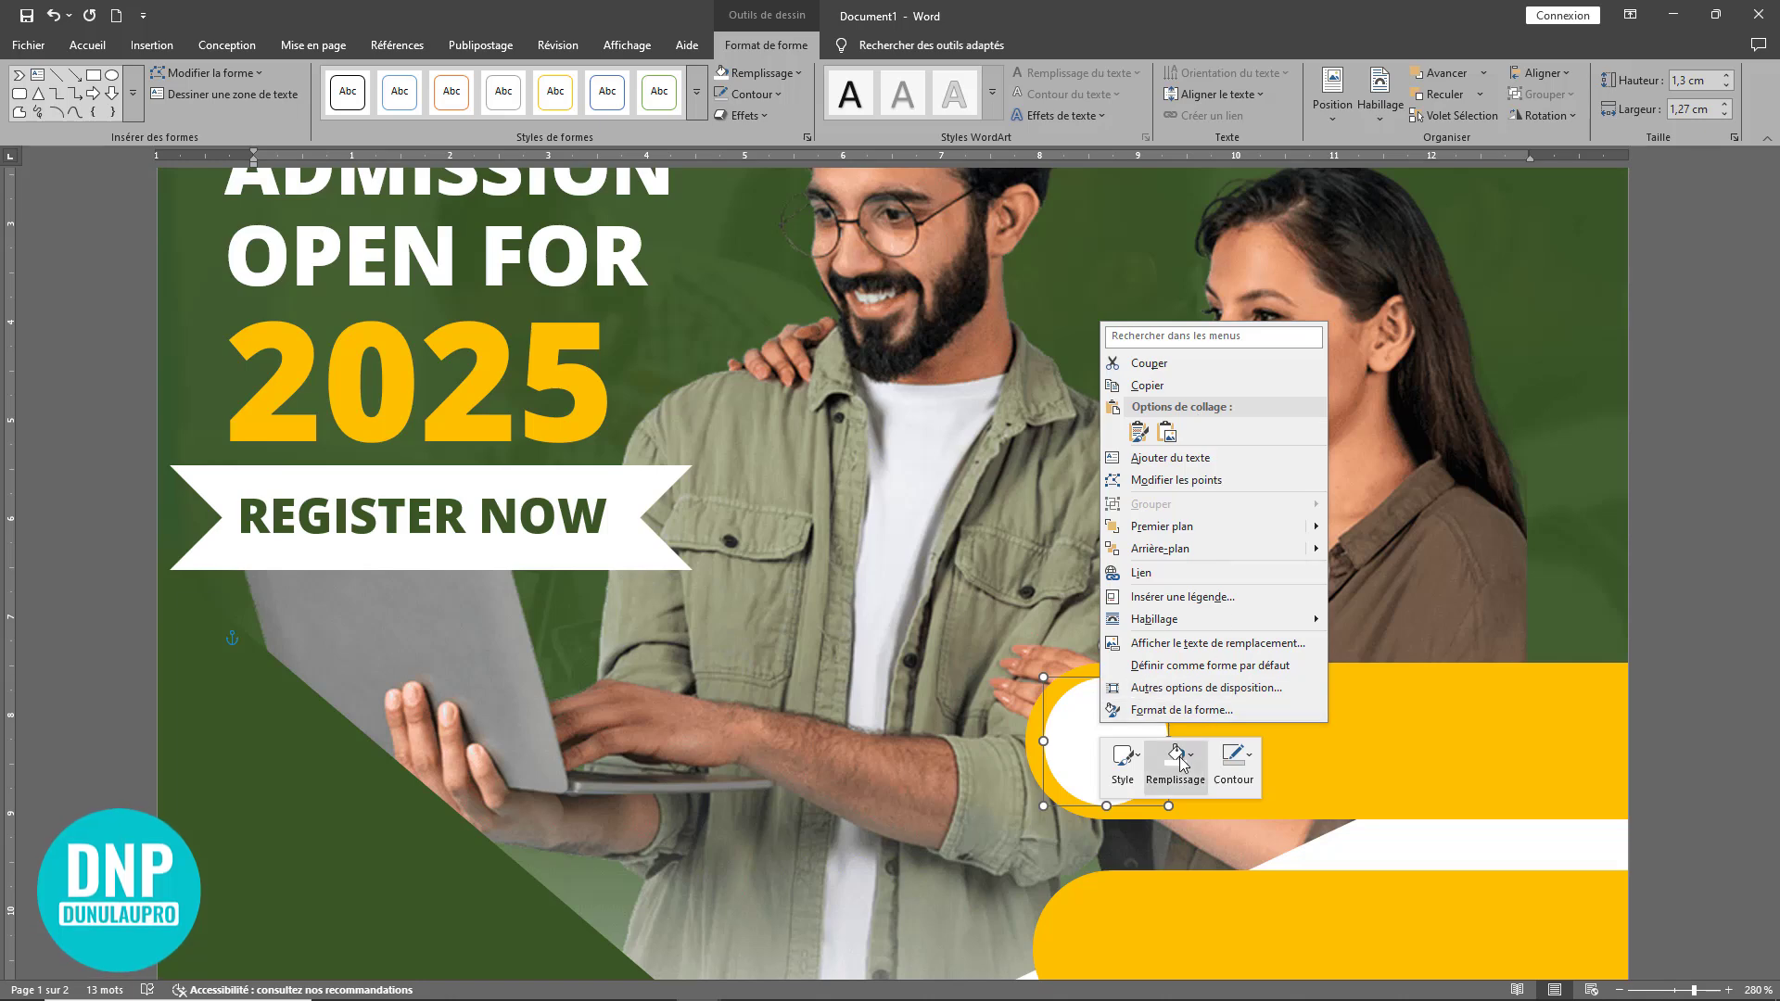
pyautogui.click(1352, 749)
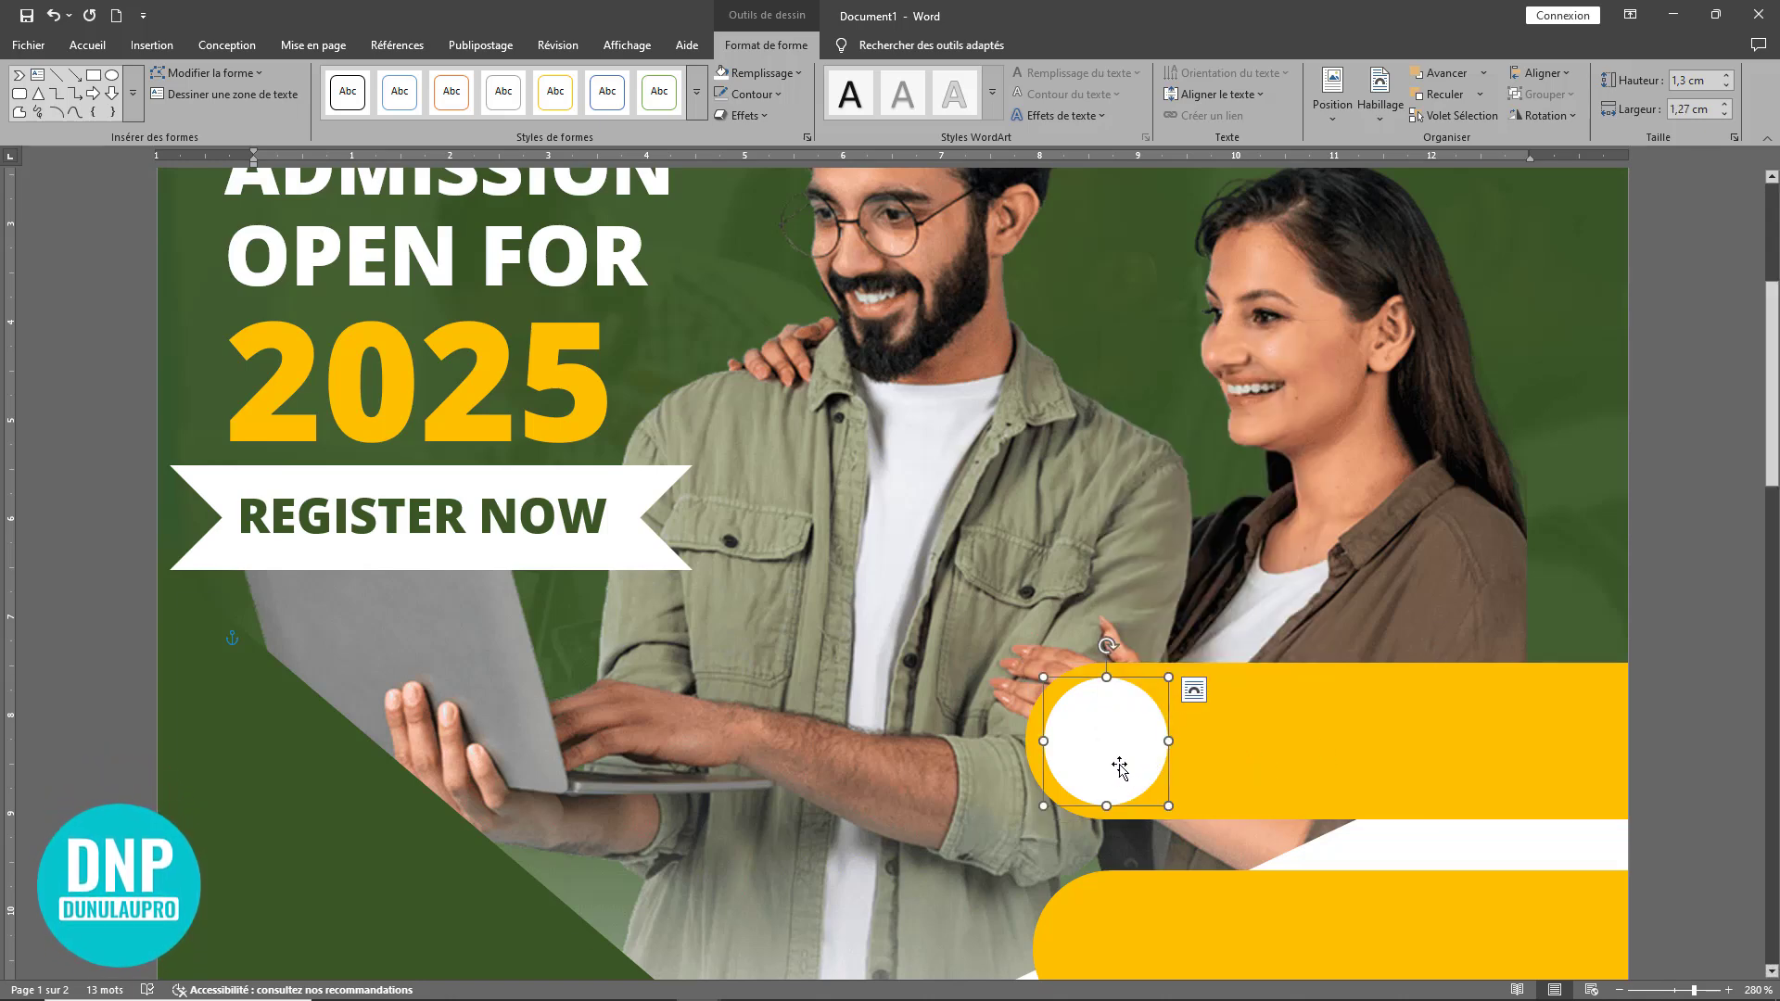
# - Try to move the growth-chart icon from the second page onto the flyer beside the white circle, and undo the move
pyautogui.scroll(-18, 1214, 751)
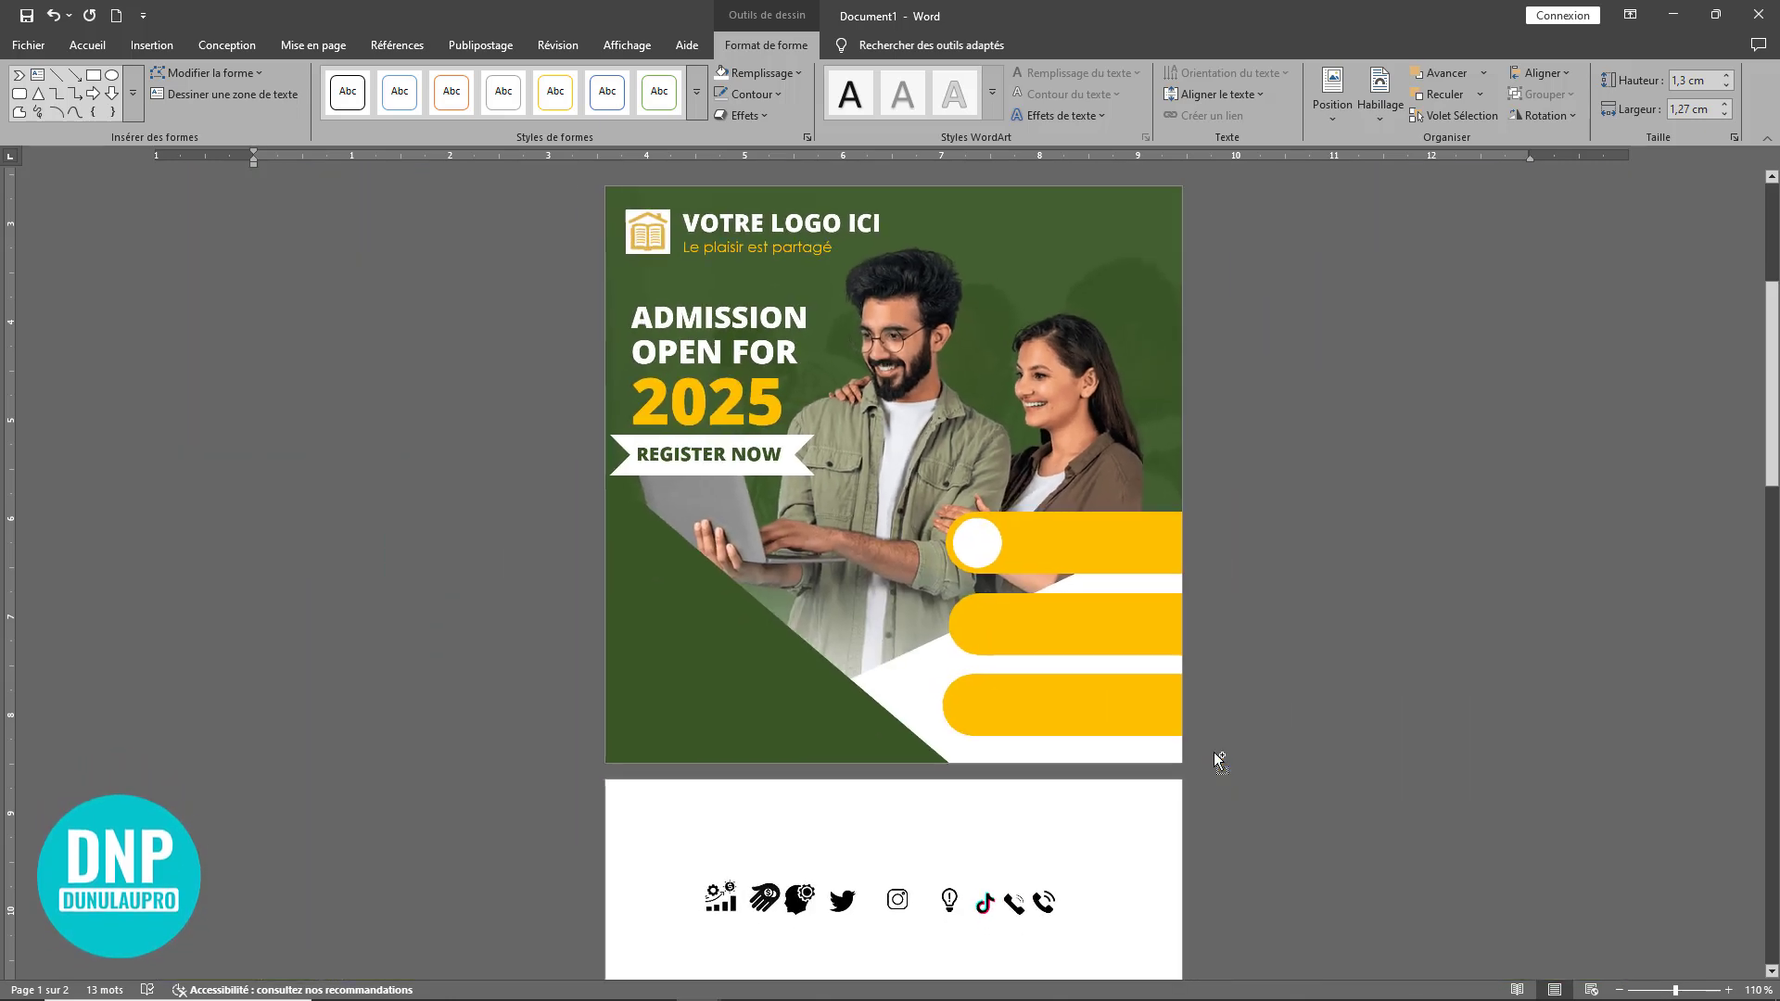
pyautogui.scroll(-1, 1212, 758)
pyautogui.scroll(3, 1206, 755)
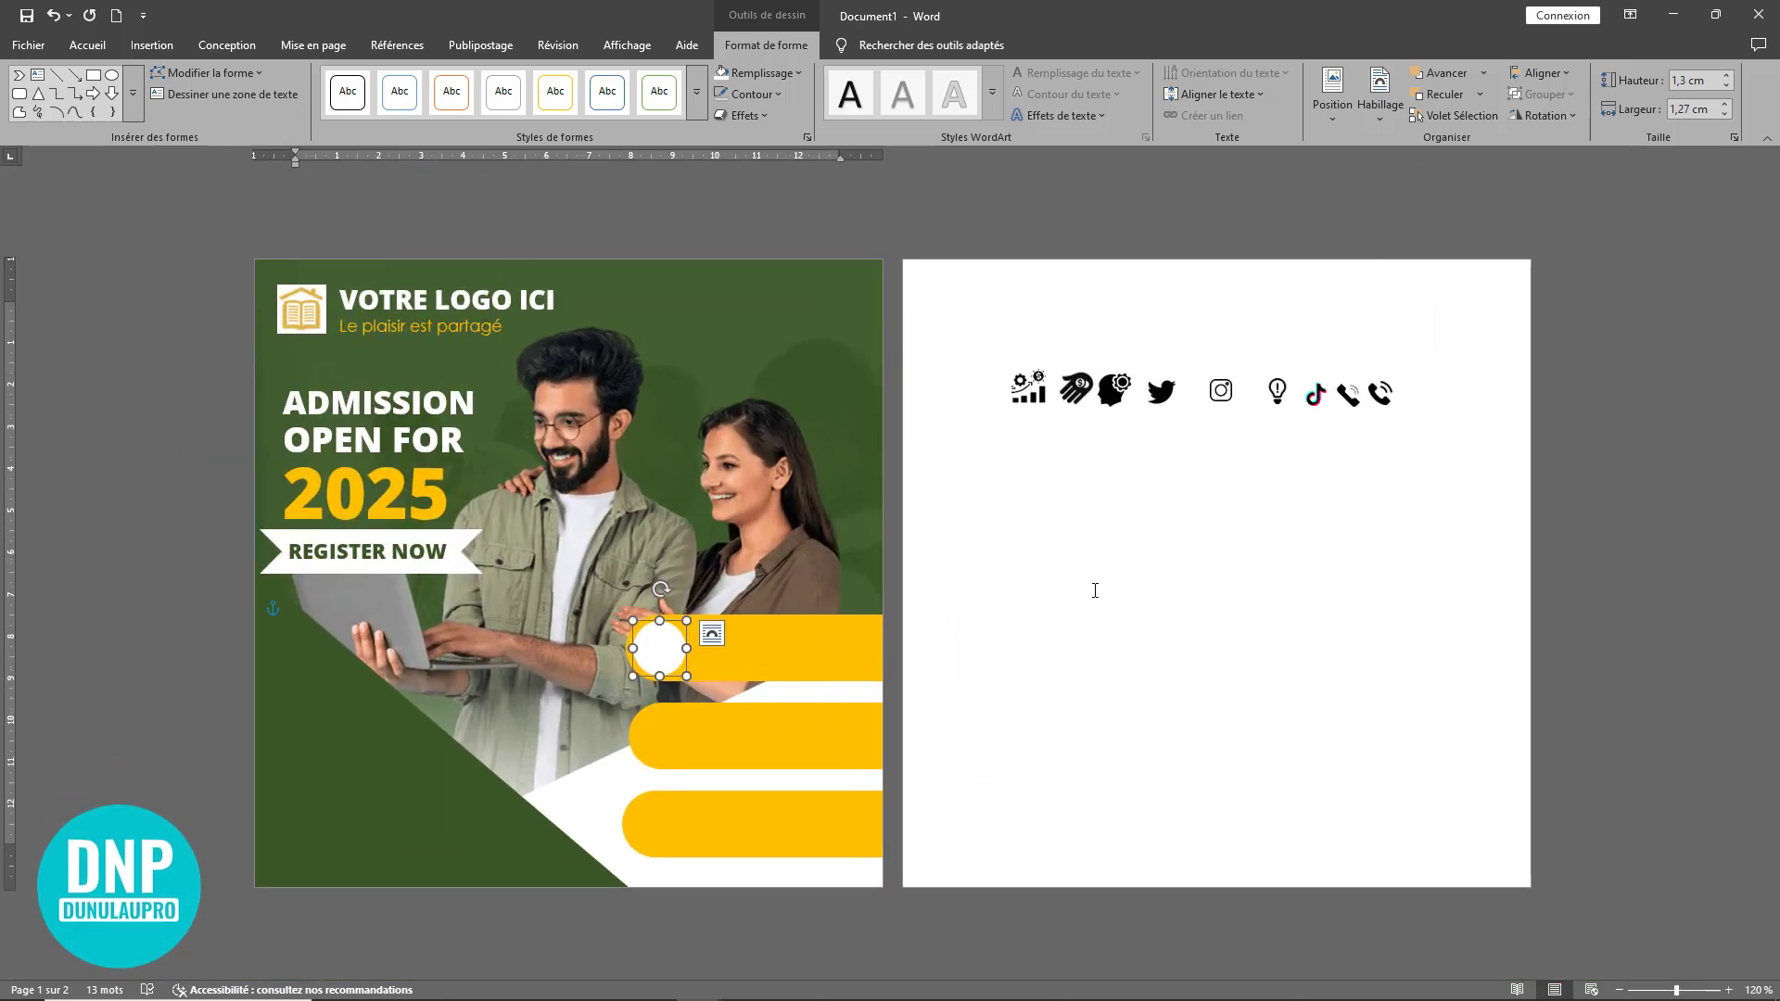
pyautogui.click(1031, 391)
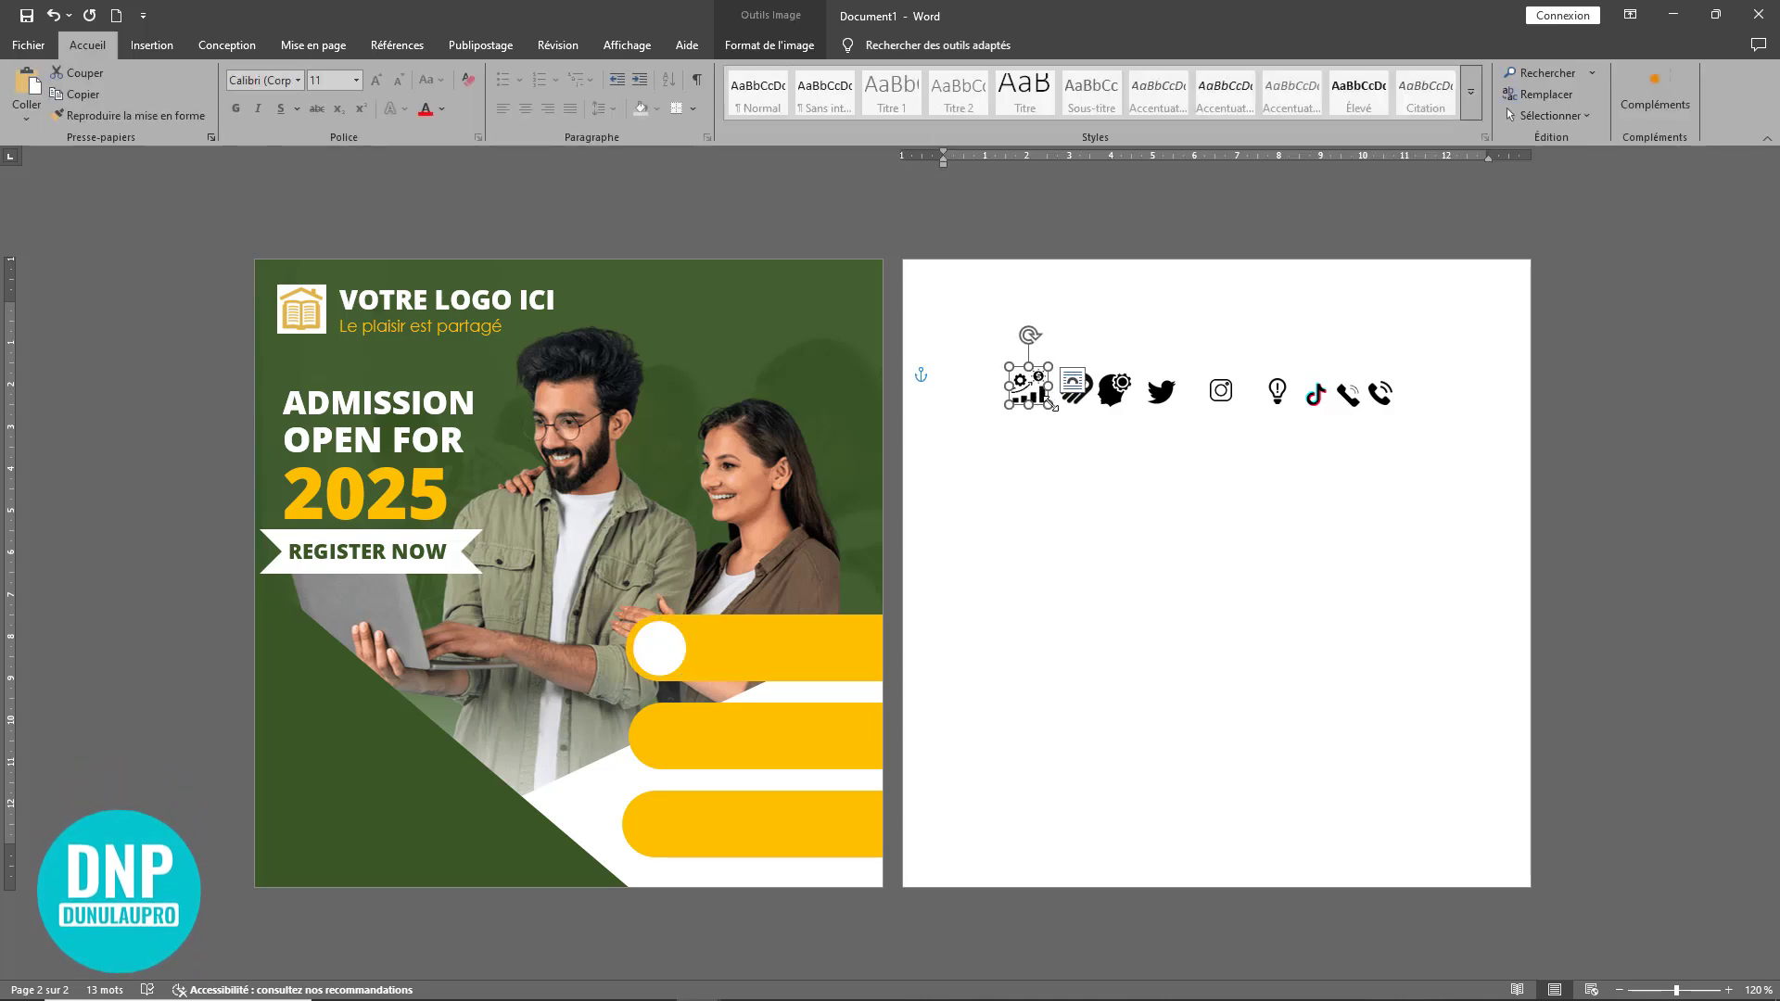
pyautogui.moveTo(988, 421); pyautogui.dragTo(695, 604)
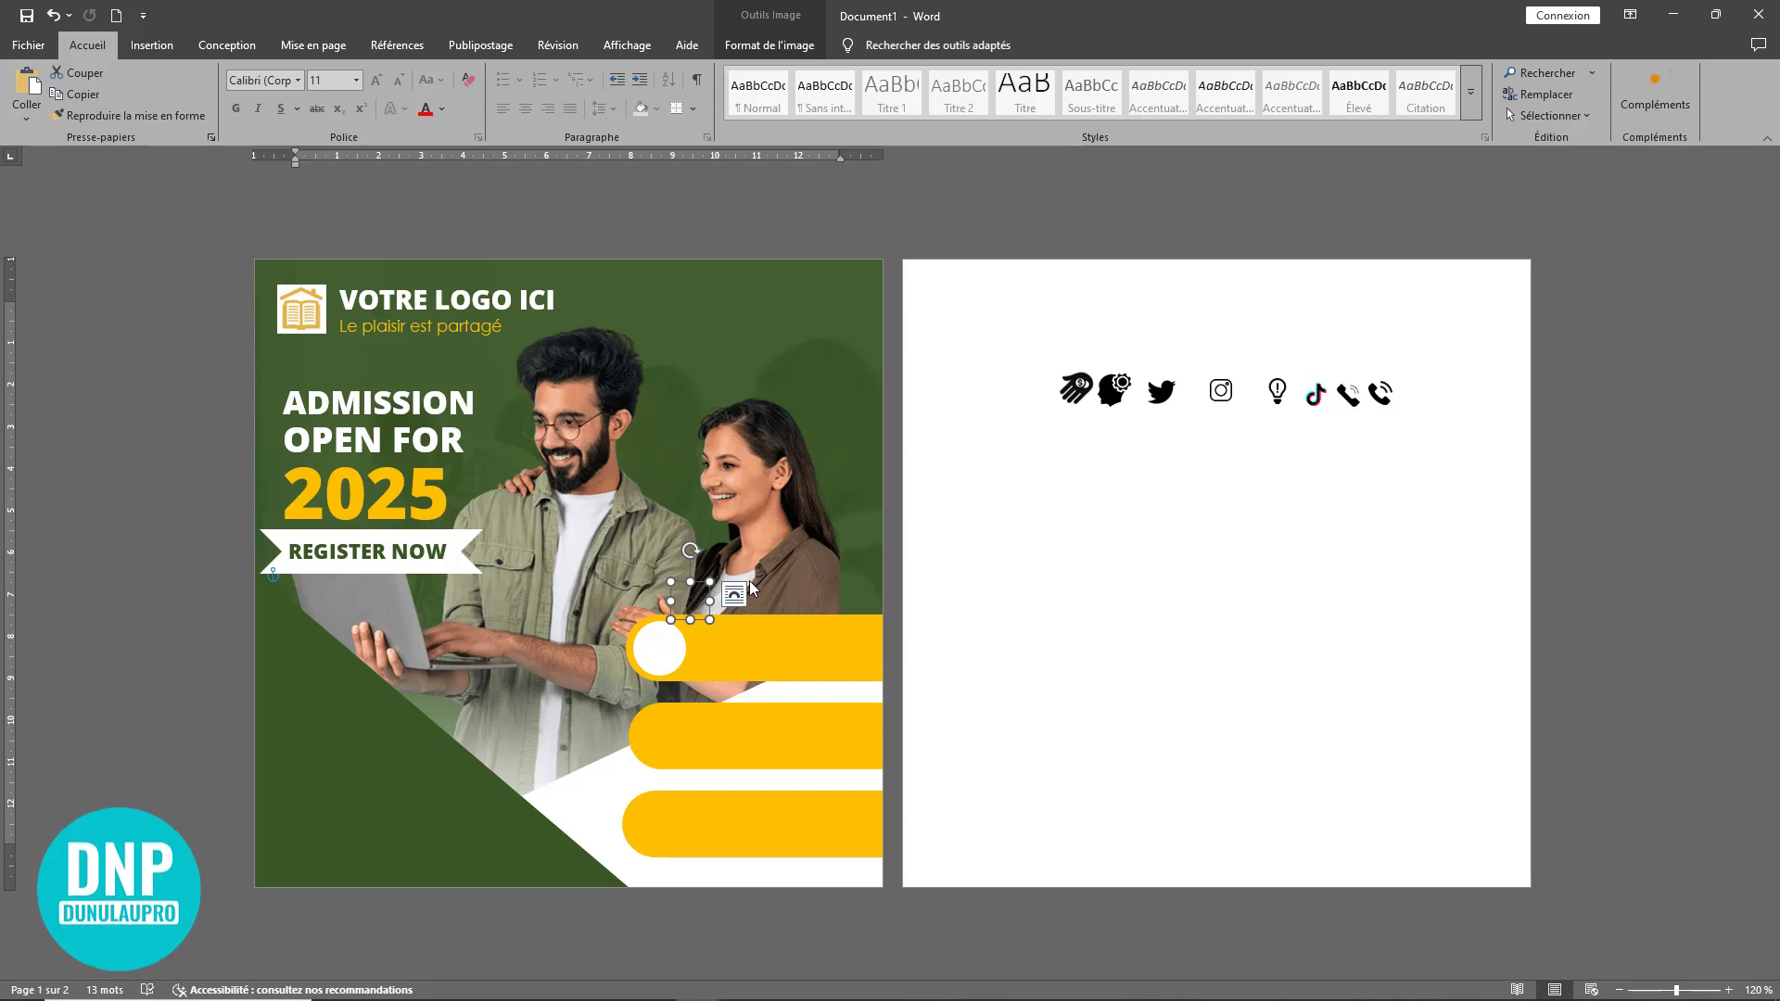
pyautogui.click(690, 607)
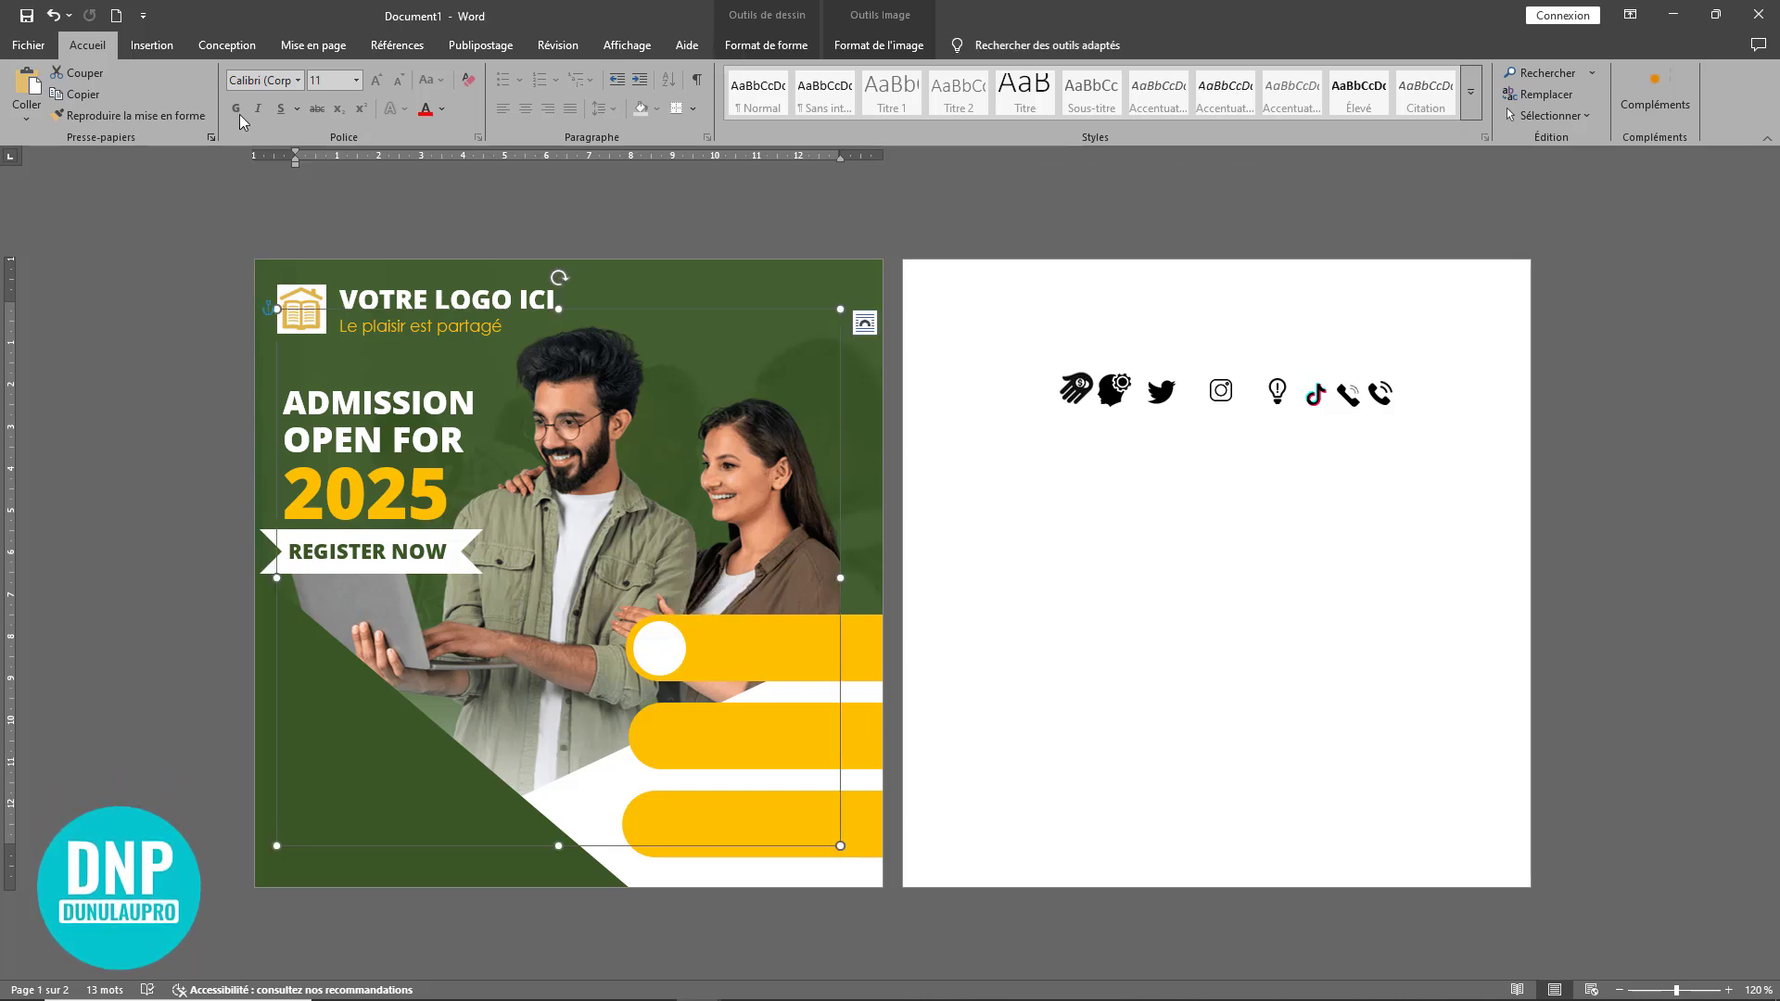
pyautogui.click(53, 14)
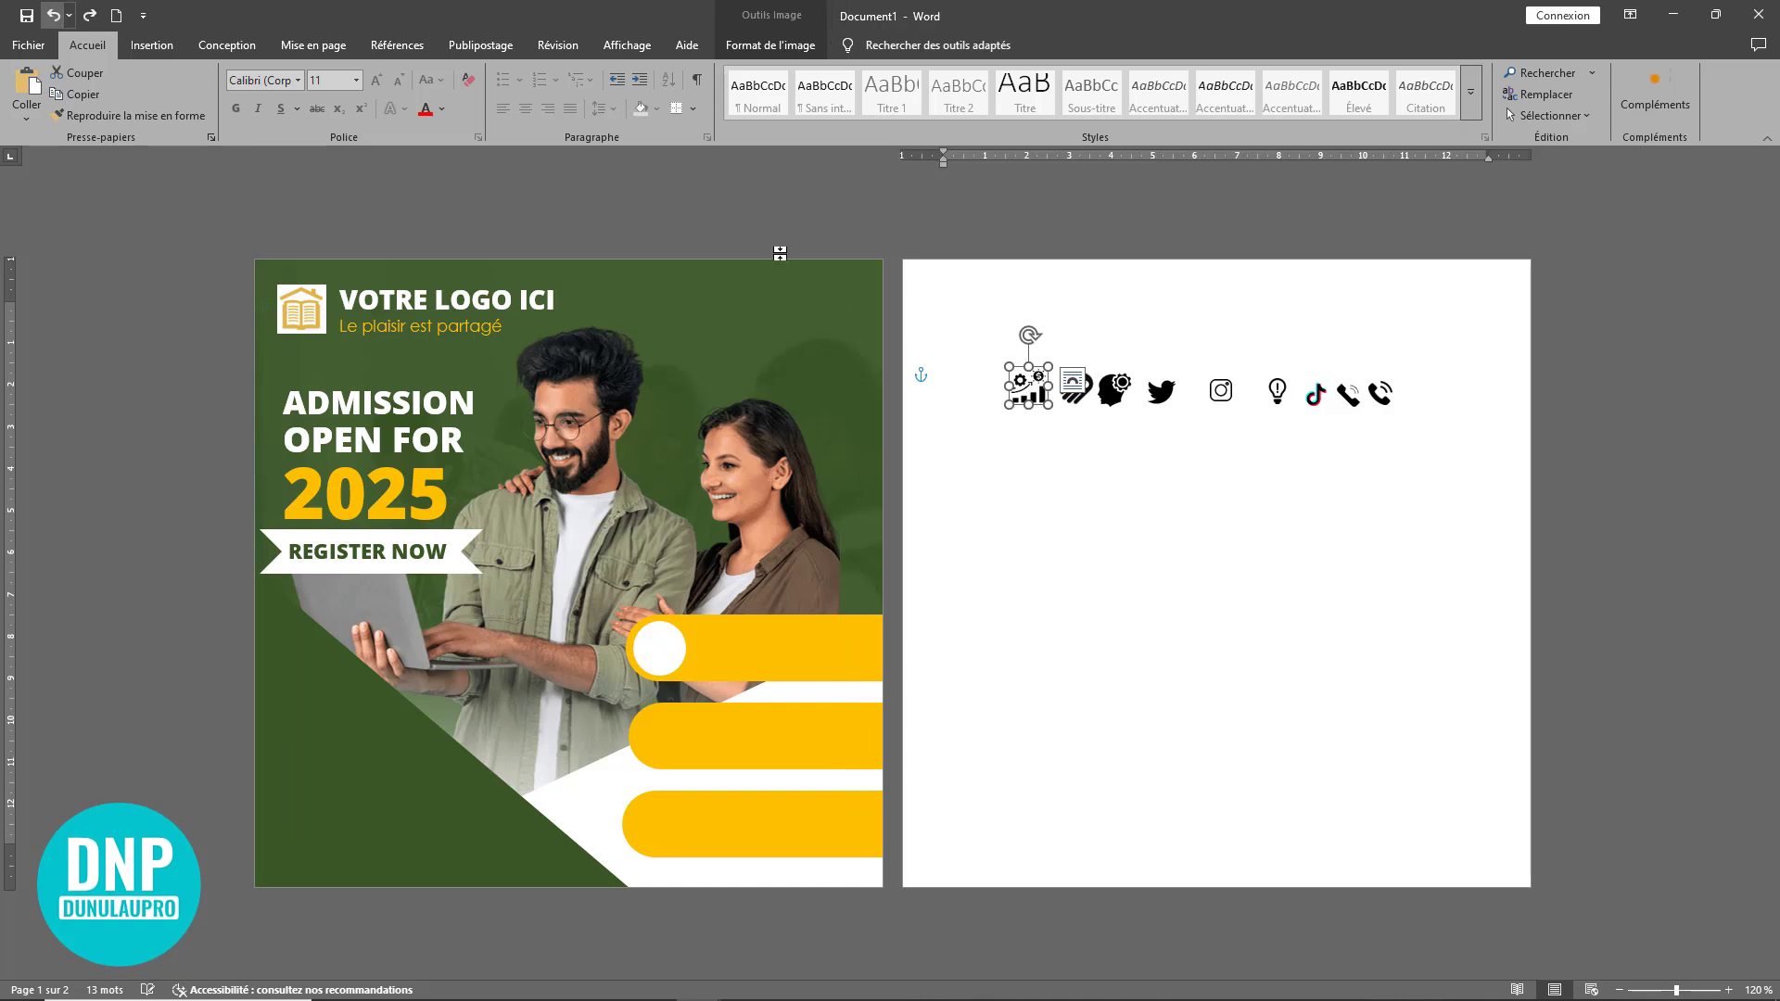
# - Move the growth-chart icon below the other icons on the second page and bring it forward
pyautogui.moveTo(1040, 401); pyautogui.dragTo(1032, 460)
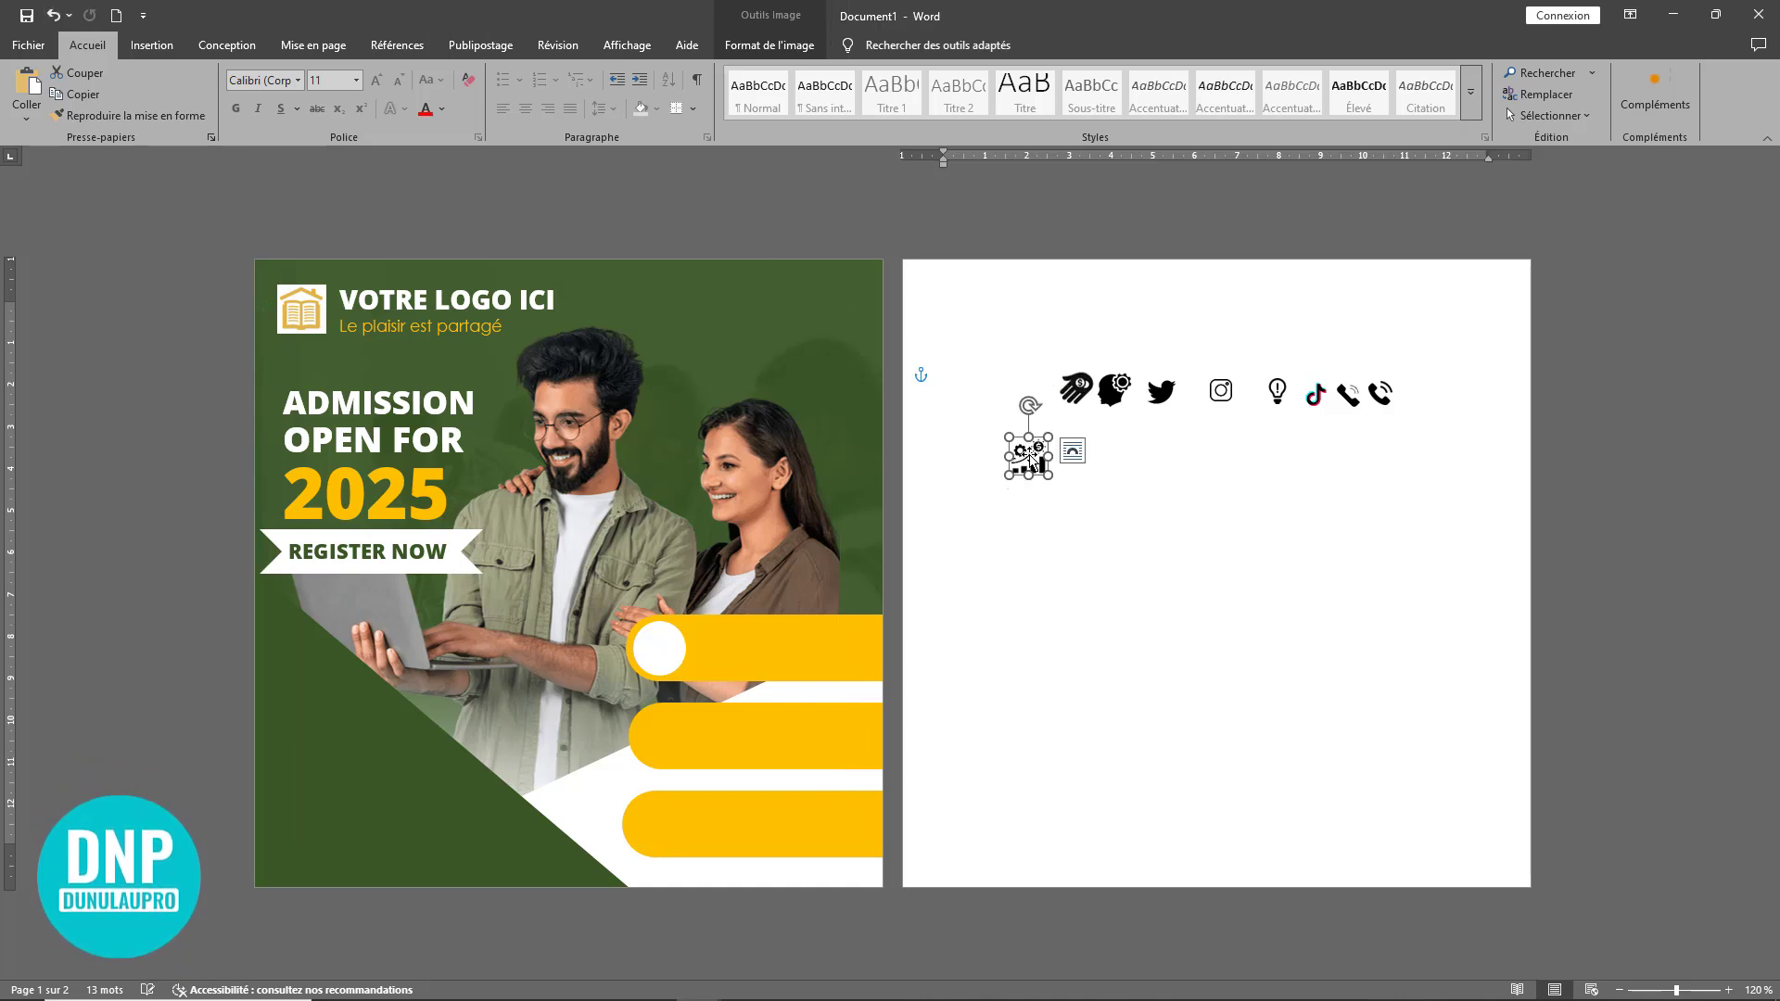
pyautogui.doubleClick(1032, 461)
pyautogui.scroll(3, 1076, 457)
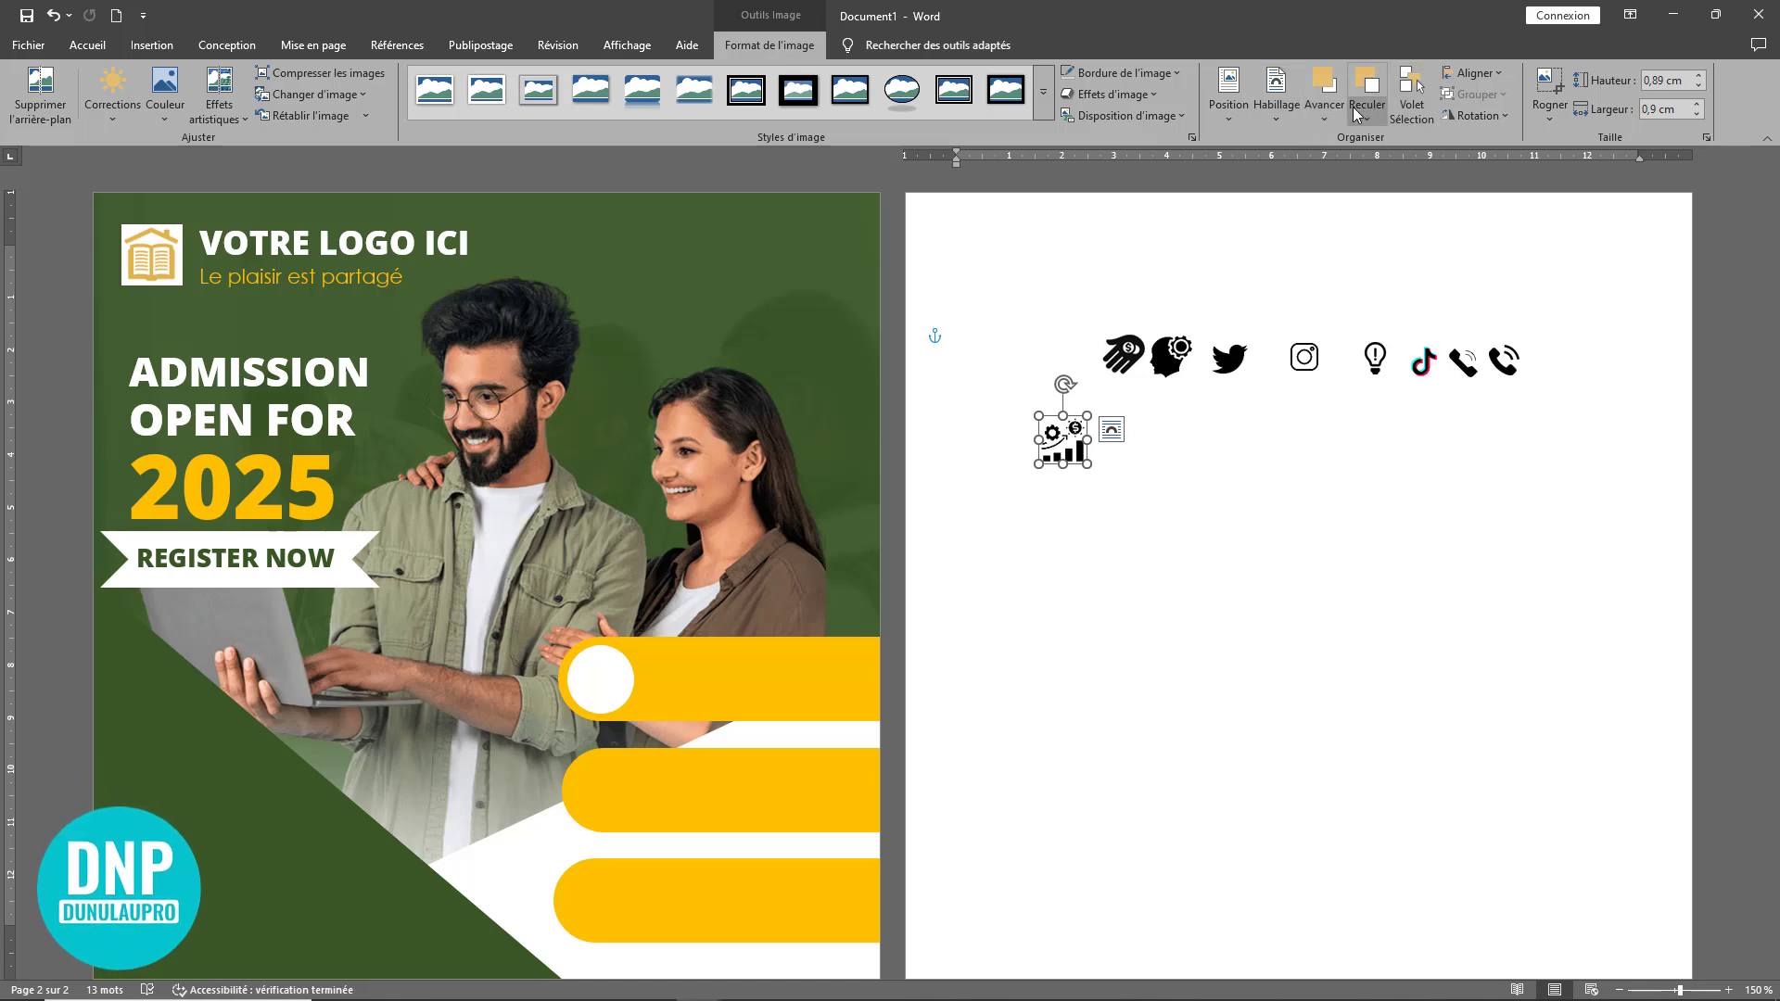
pyautogui.click(1325, 106)
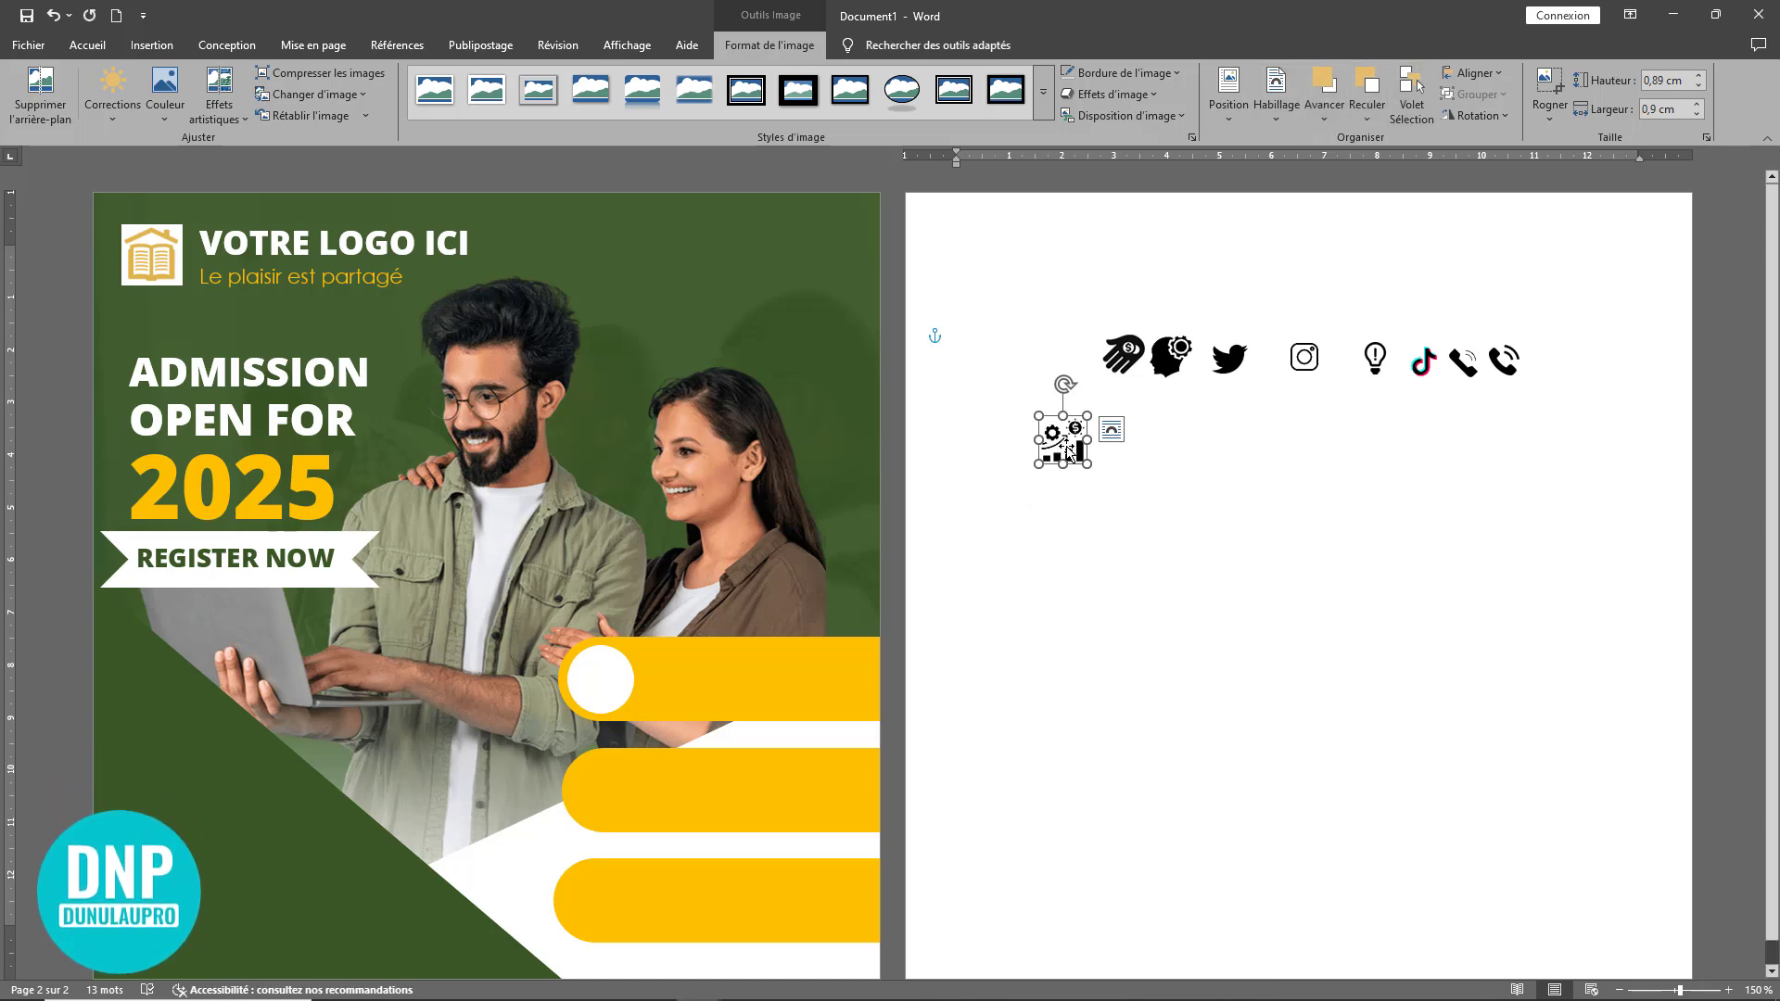
# - Move the growth-chart icon onto the flyer, bring it to the front and fit it inside the white circle at about 0.73 × 0.74 cm
pyautogui.moveTo(1069, 451); pyautogui.dragTo(811, 621)
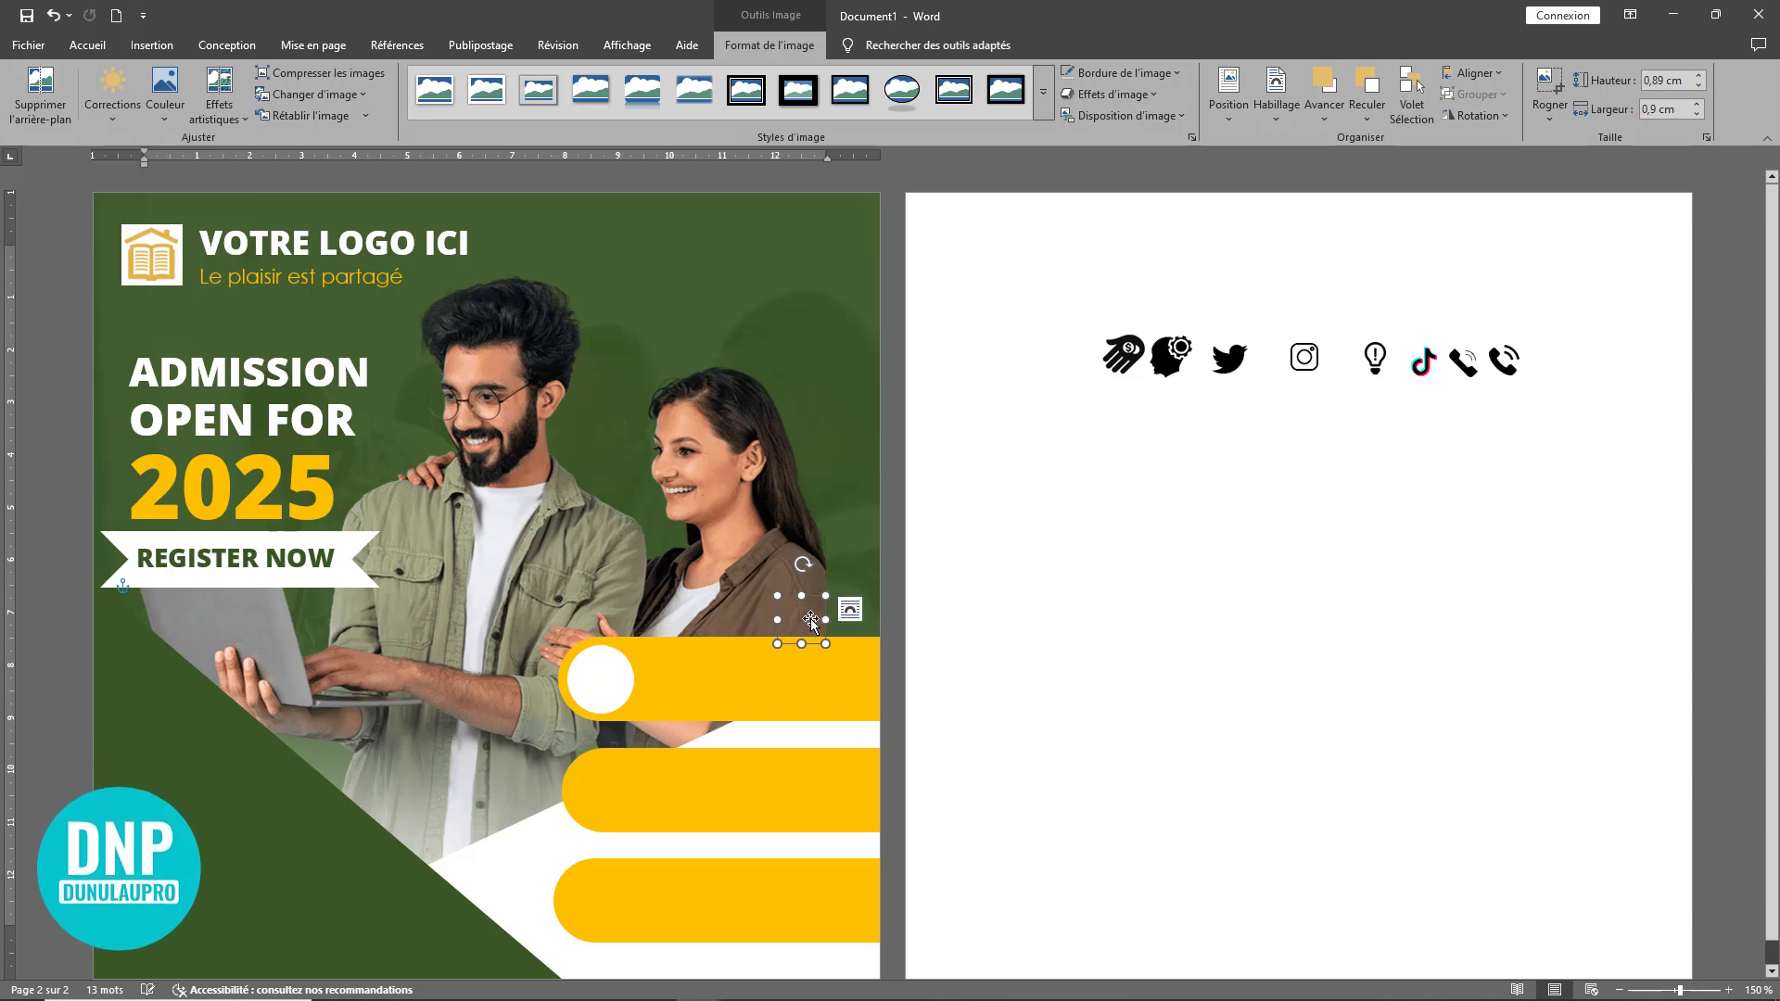
pyautogui.click(1484, 72)
pyautogui.click(1488, 67)
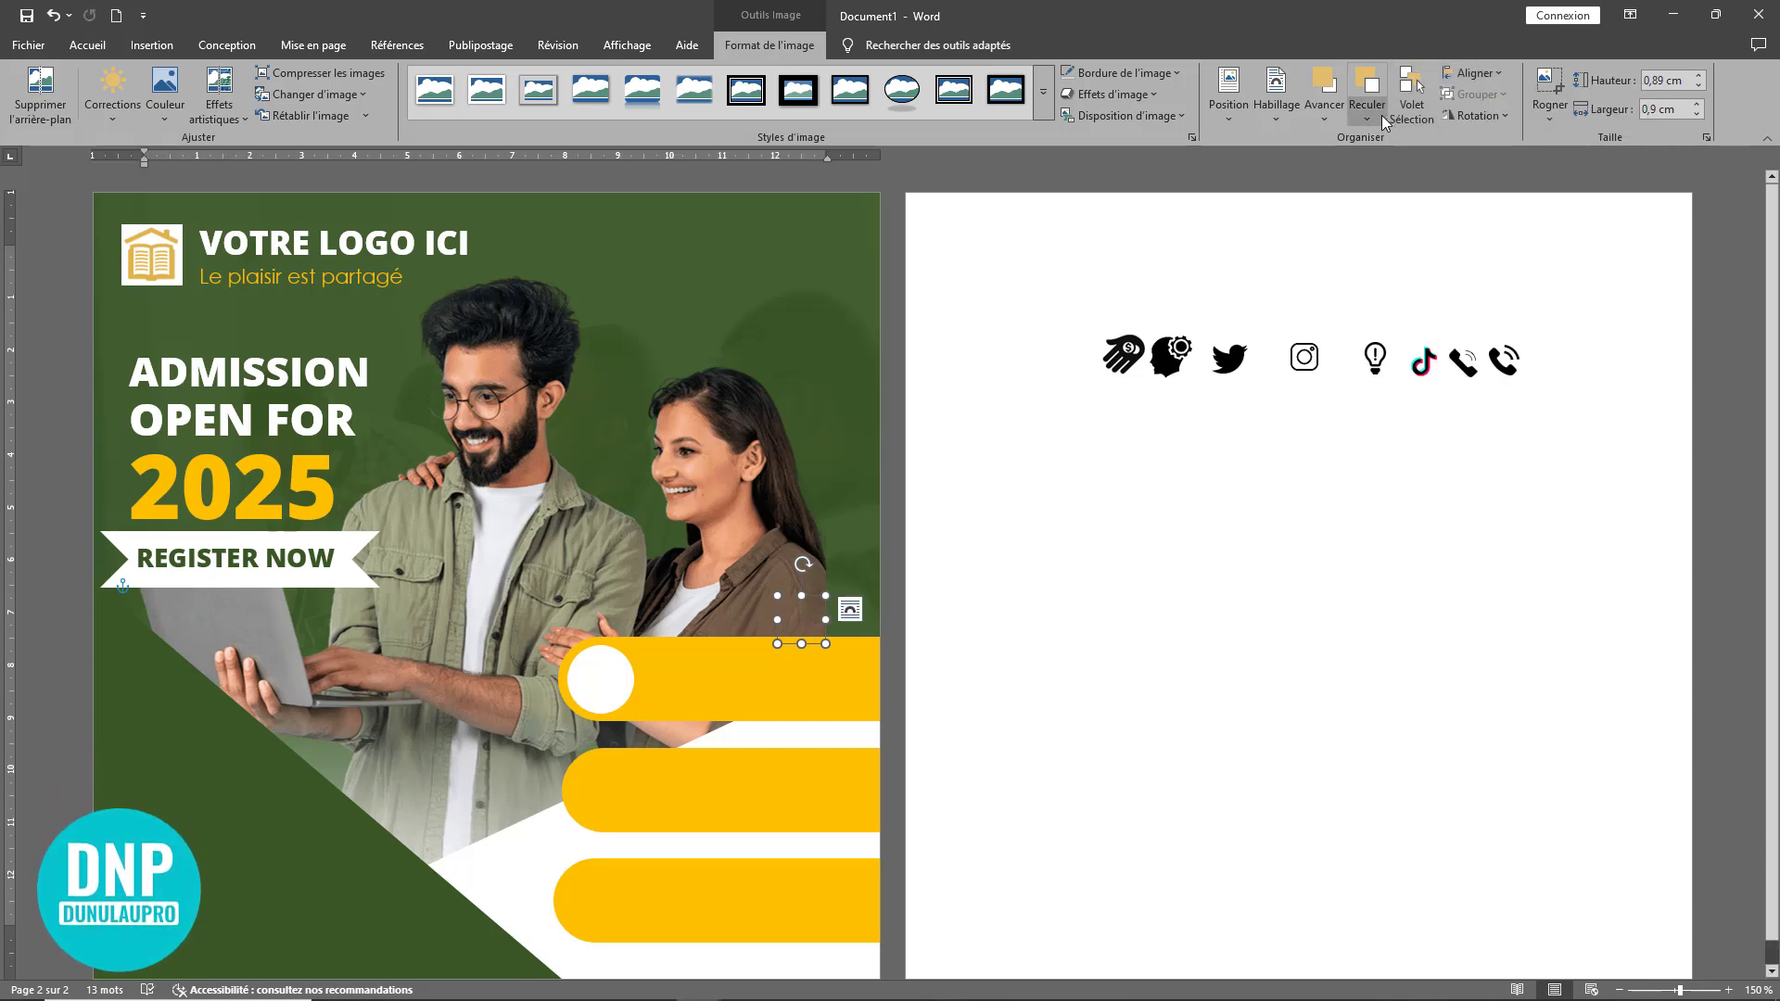
pyautogui.click(1332, 117)
pyautogui.click(1356, 161)
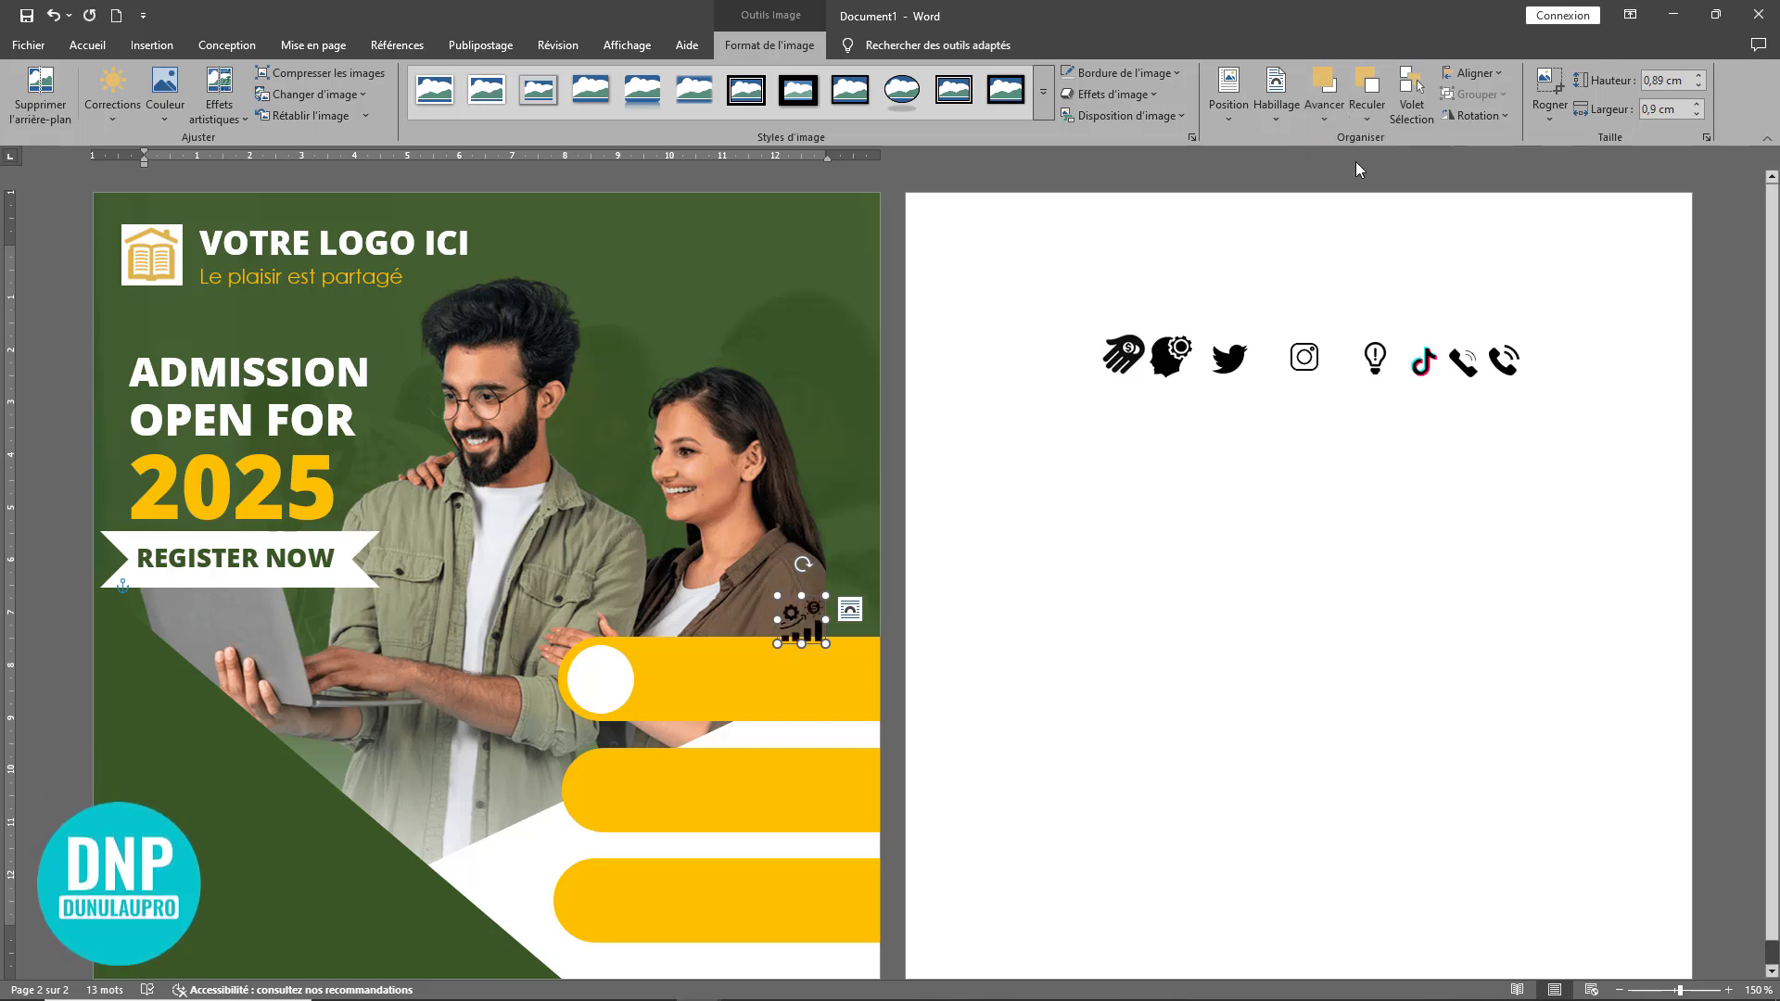
pyautogui.moveTo(808, 633); pyautogui.dragTo(621, 704)
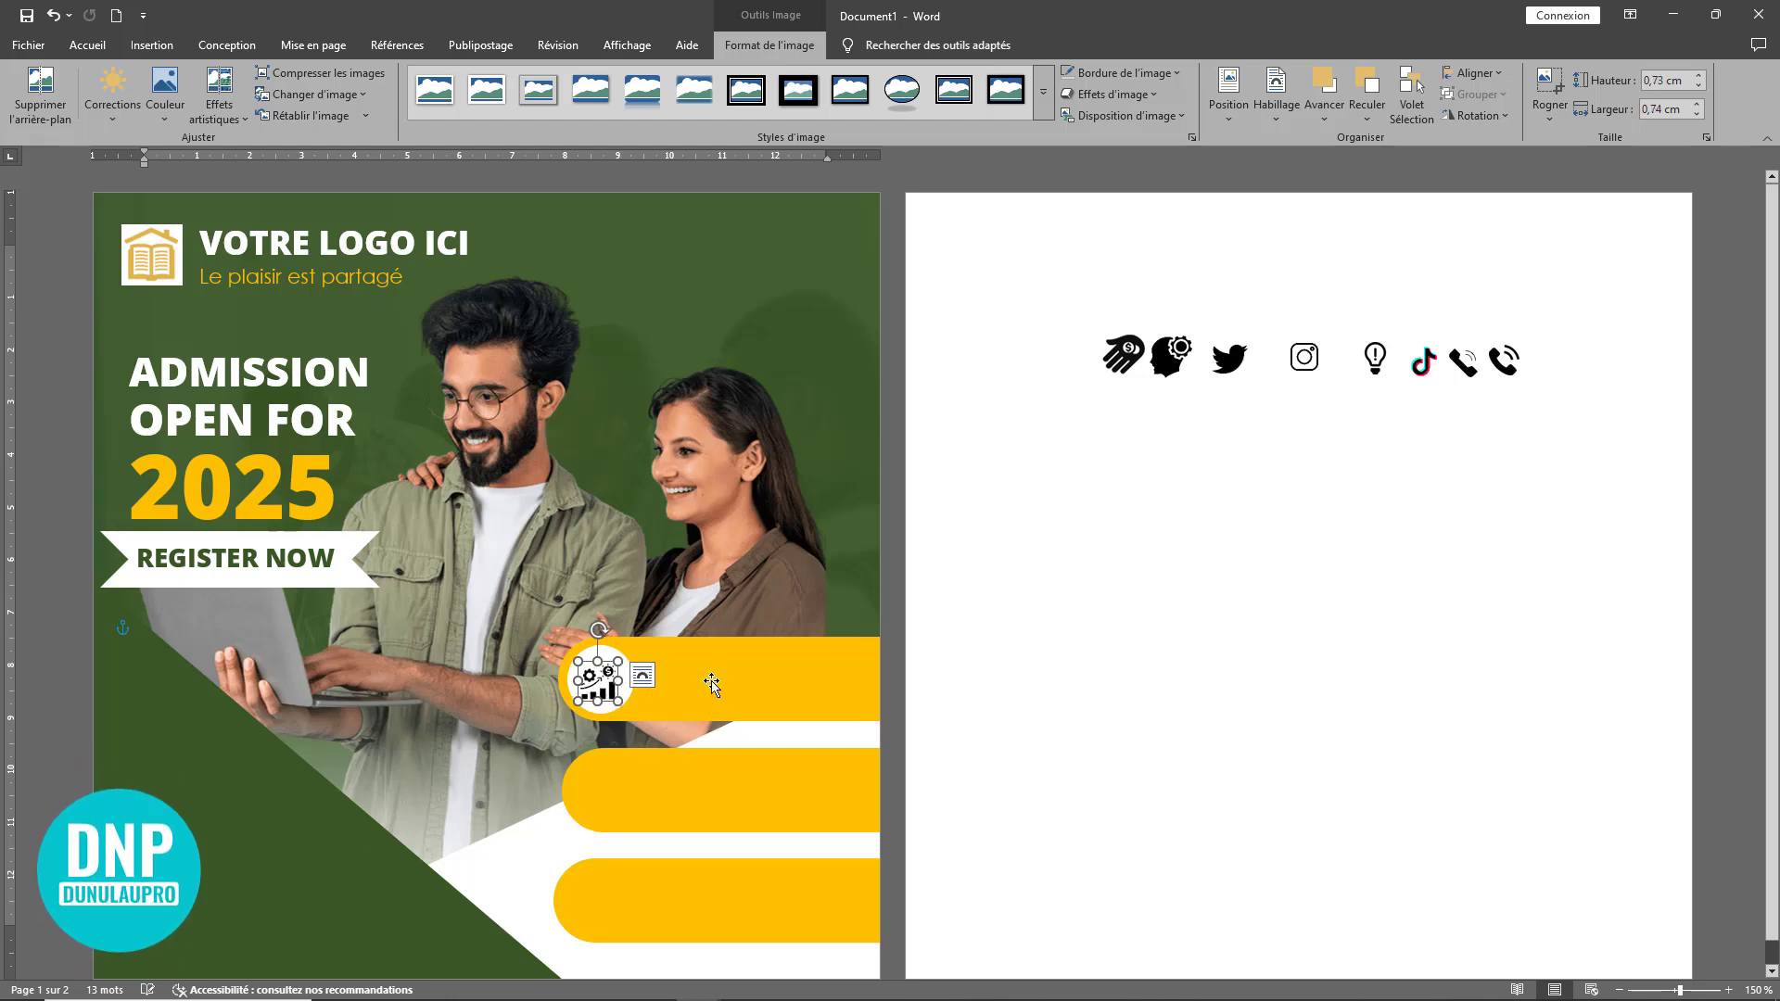
pyautogui.click(711, 684)
pyautogui.click(601, 686)
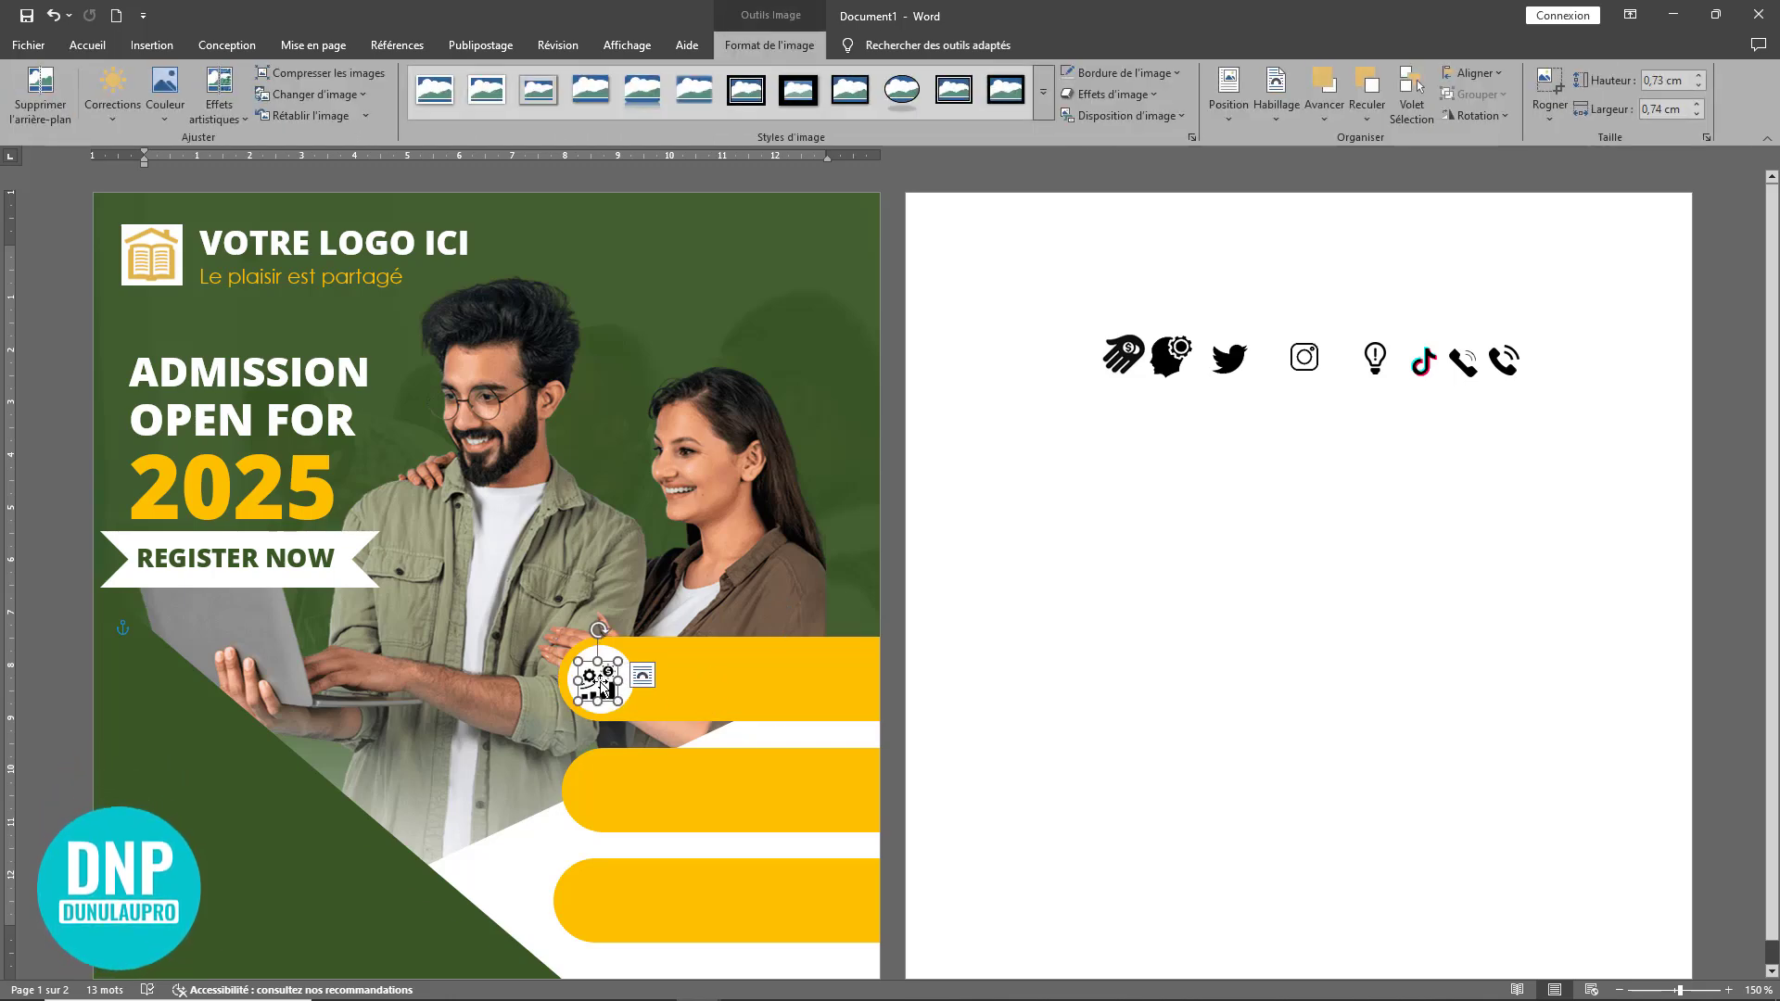
pyautogui.press('Up')
pyautogui.press('Up')
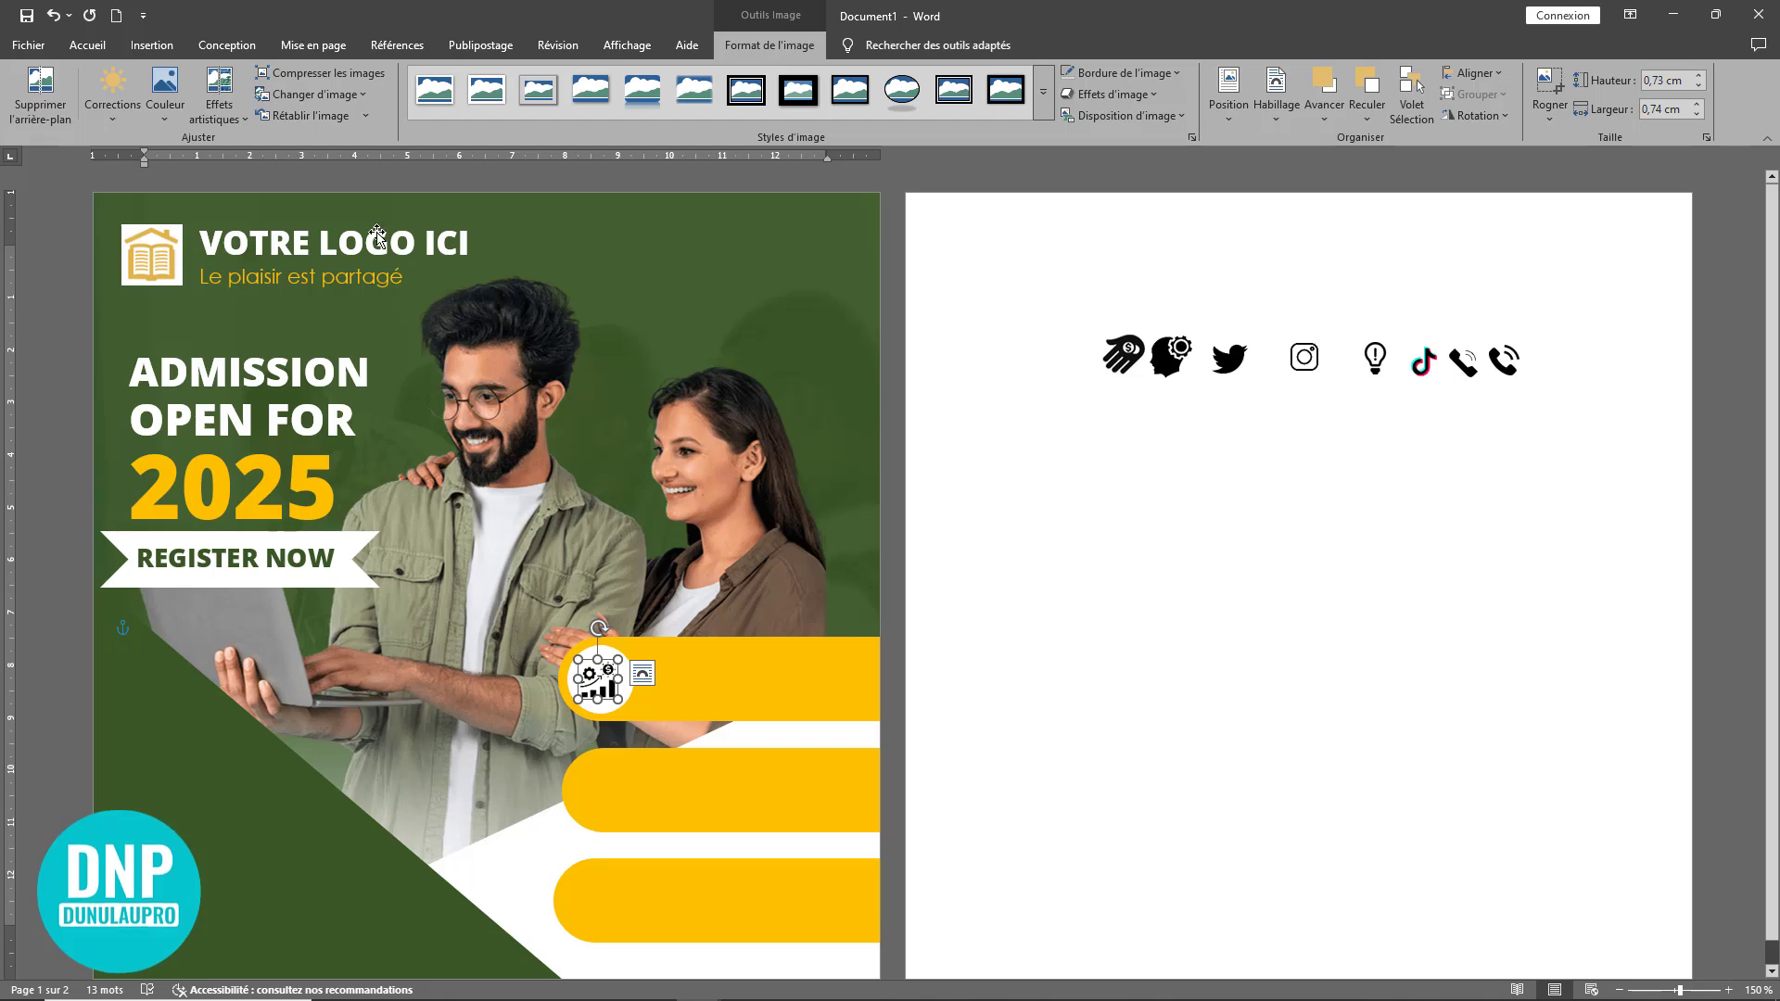
# - Recolor the growth-chart icon on the first yellow bar in gold
pyautogui.click(162, 117)
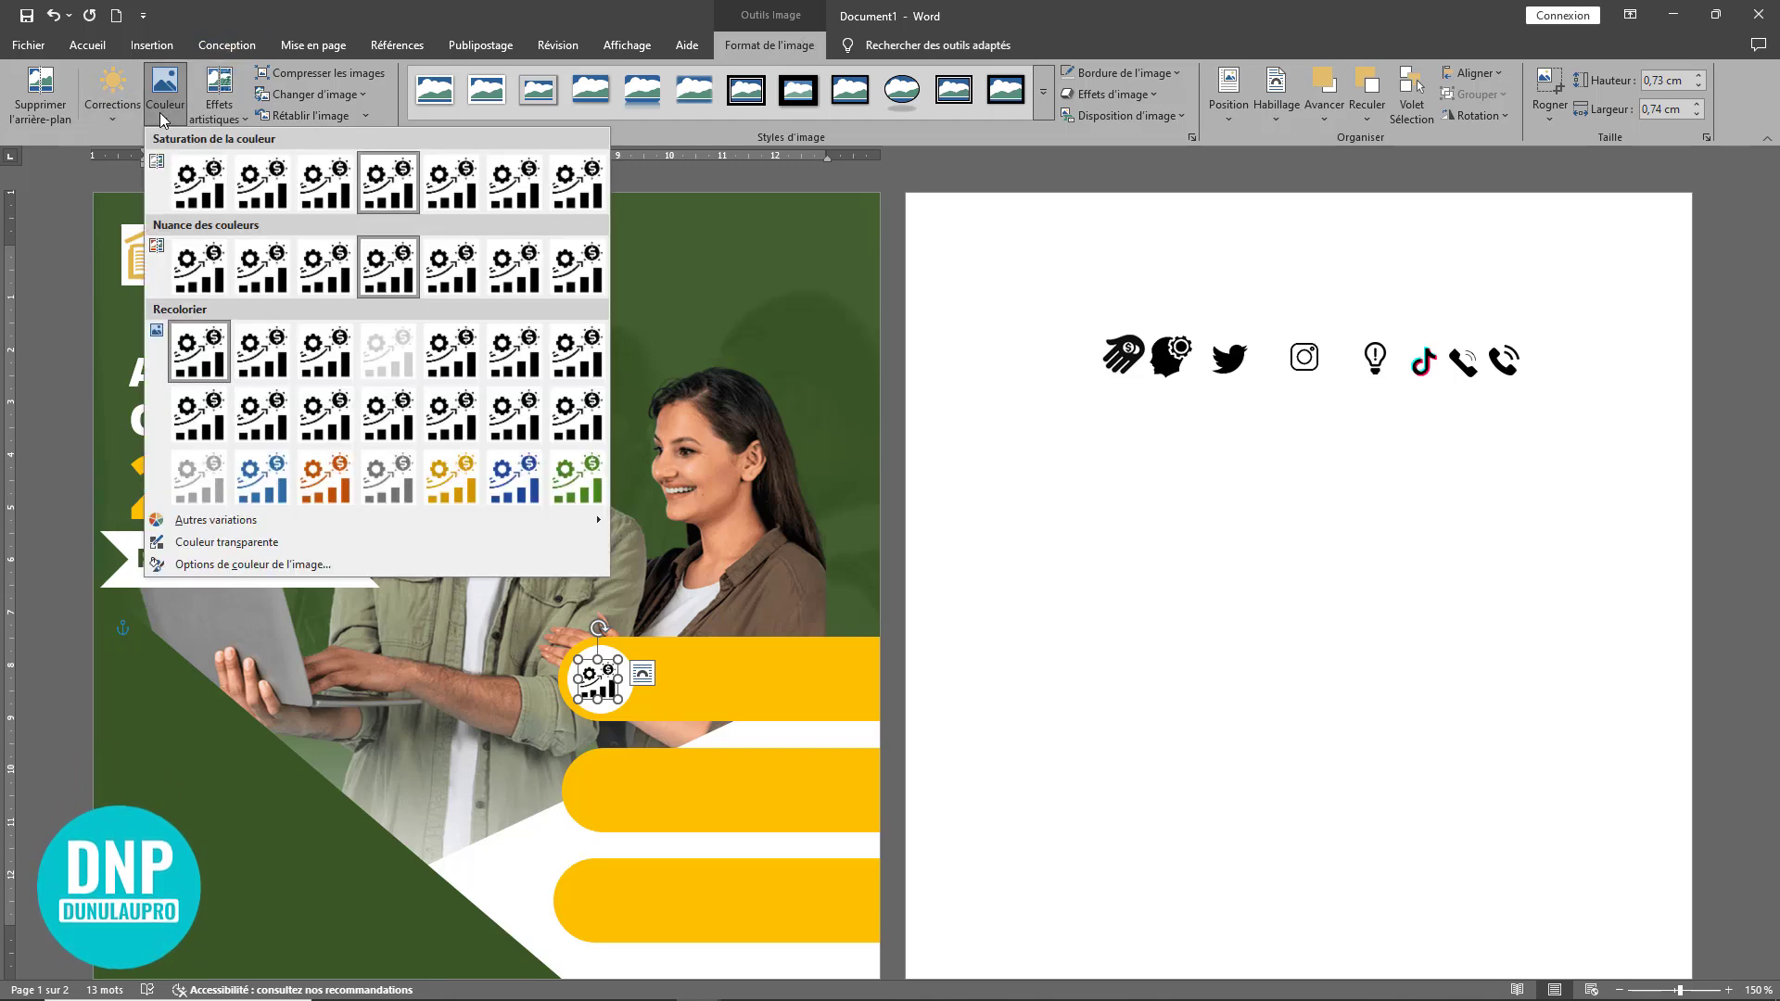
pyautogui.click(457, 475)
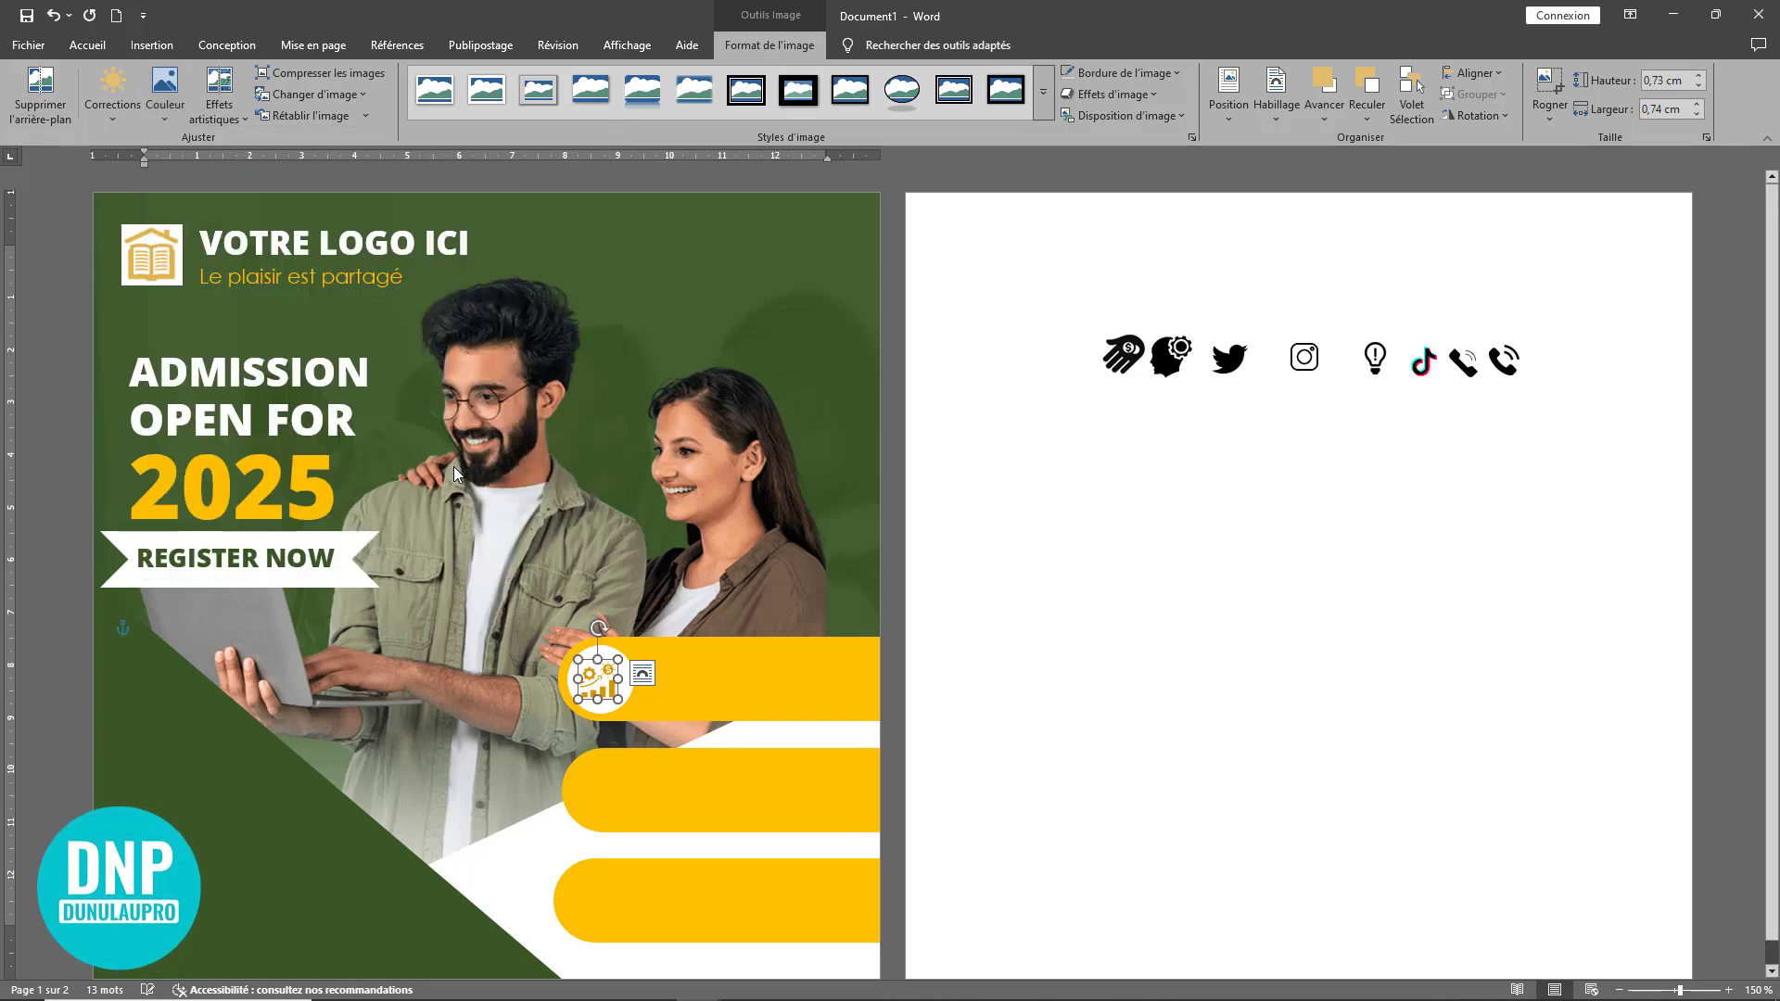
pyautogui.click(1153, 664)
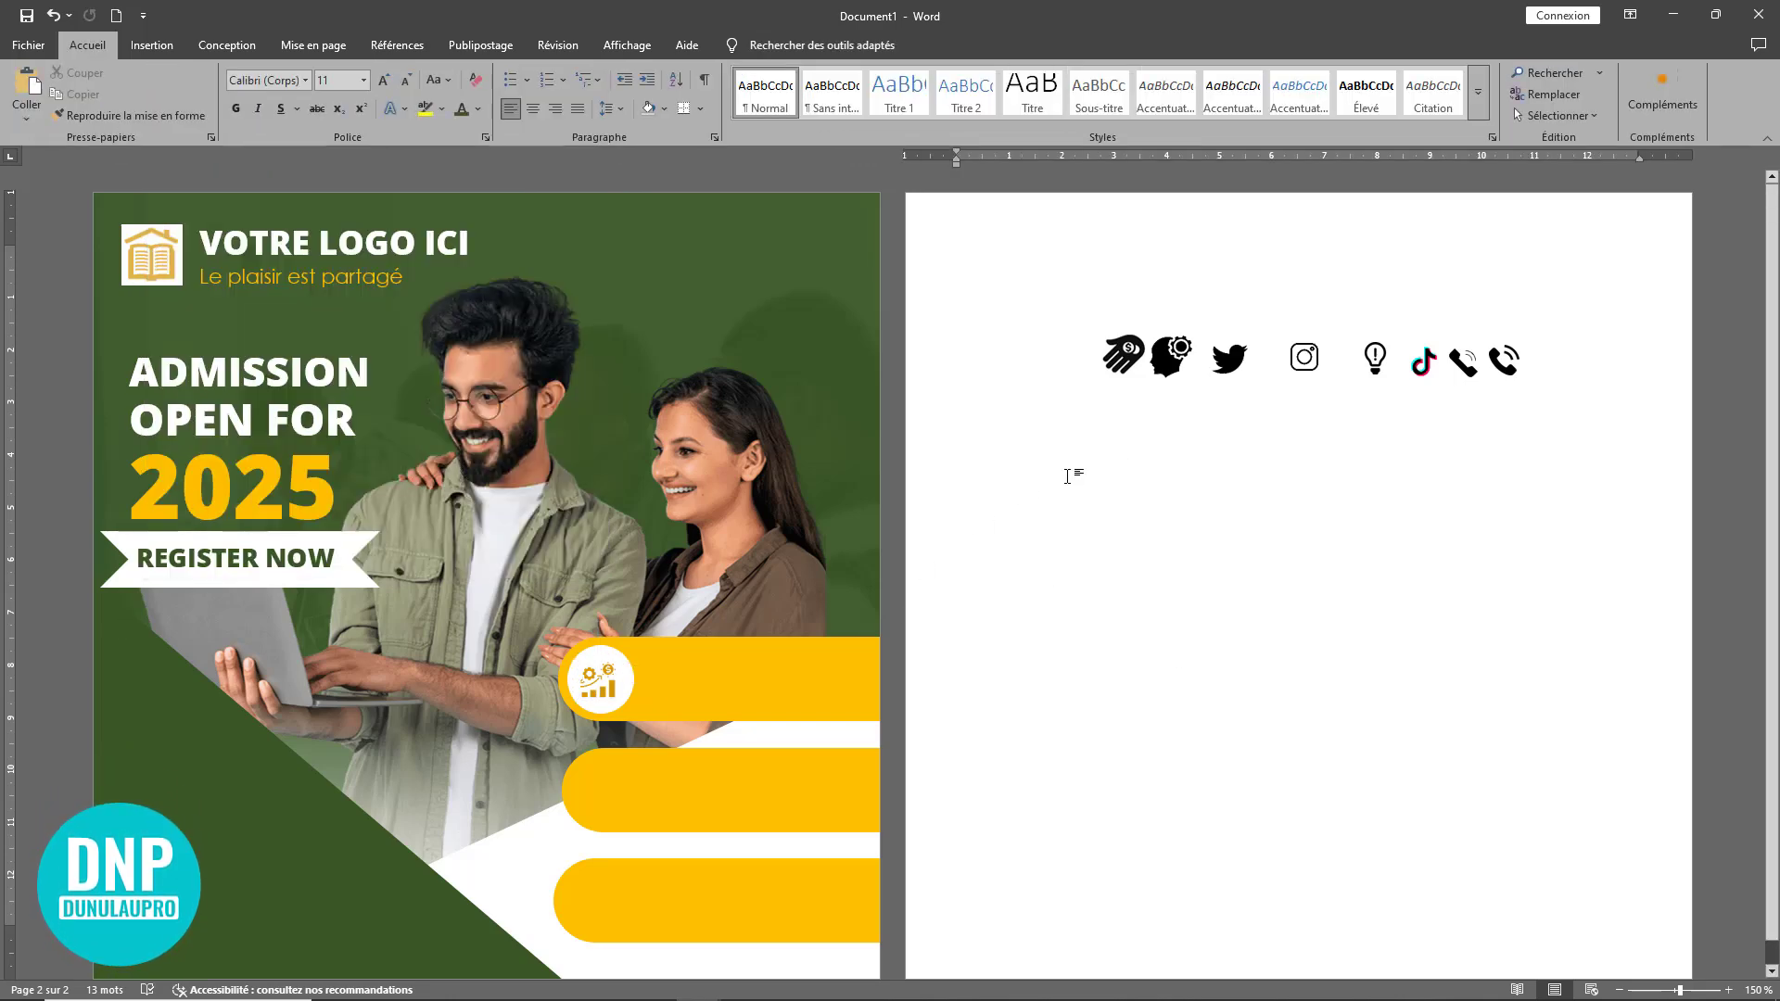
# - Shrink the head-with-gear icon to about 0.68 × 0.67 cm below the icon row and the hand icon to about 0.7 × 0.71 cm
pyautogui.click(1133, 362)
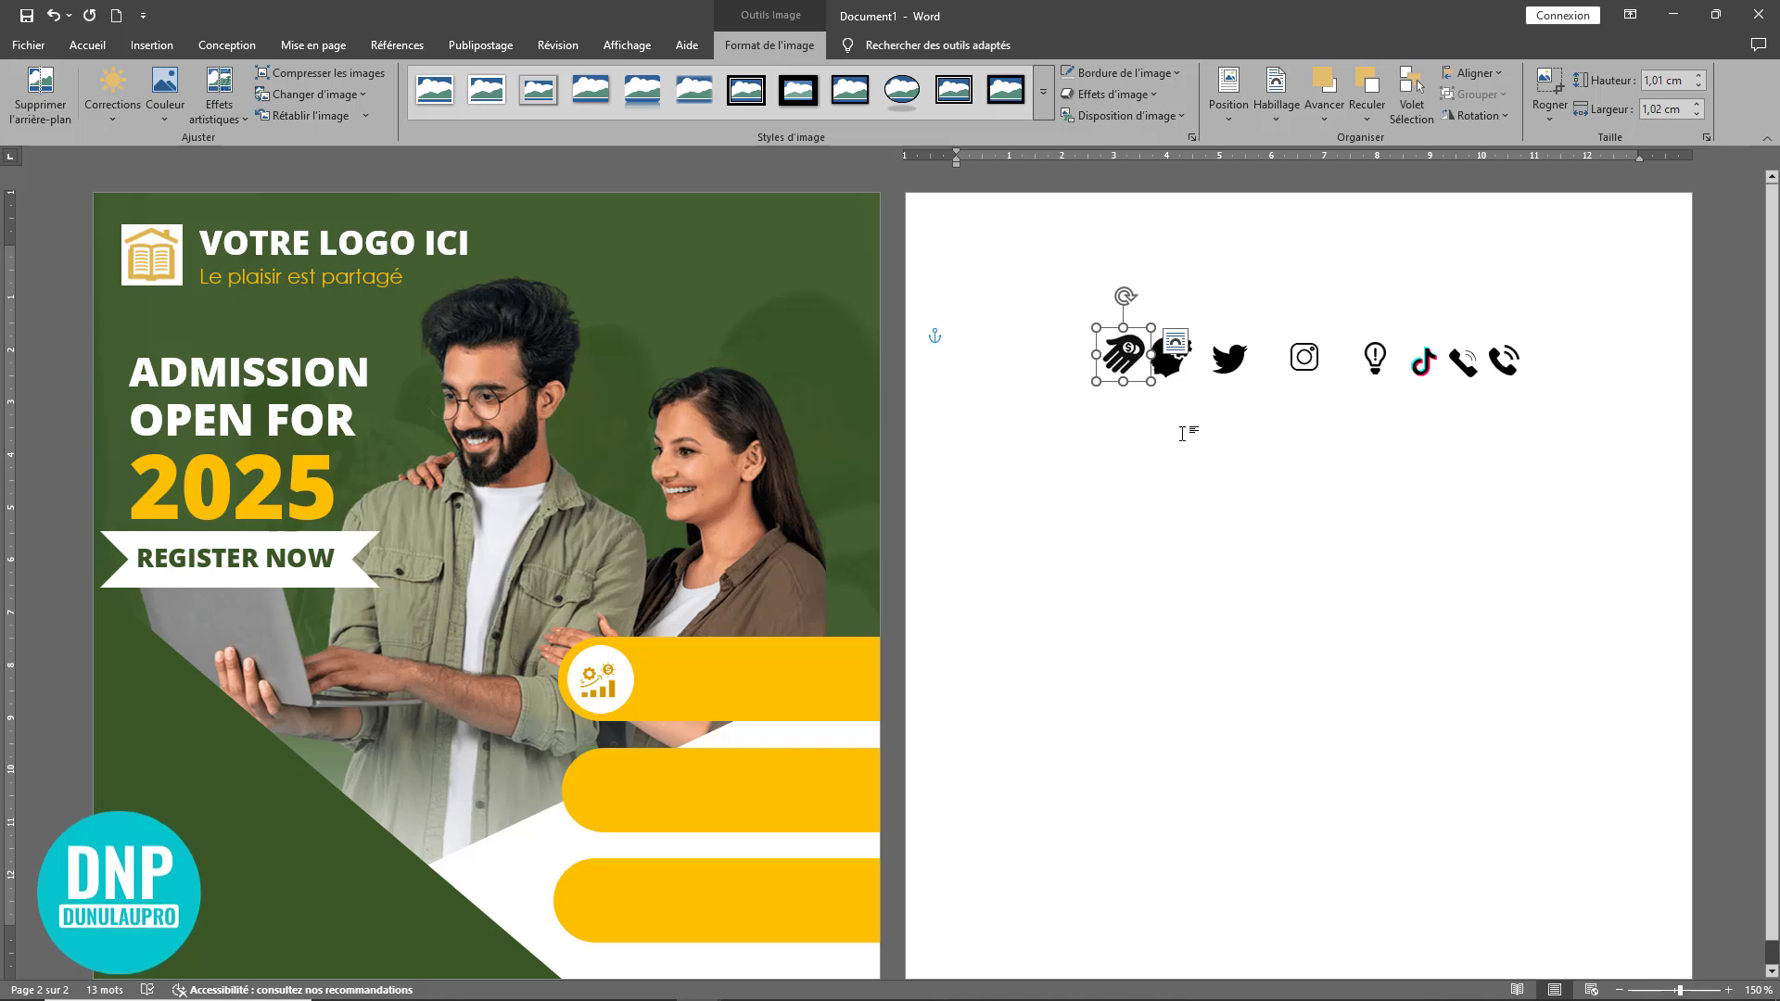
pyautogui.click(1229, 362)
pyautogui.moveTo(1182, 365); pyautogui.dragTo(1146, 518)
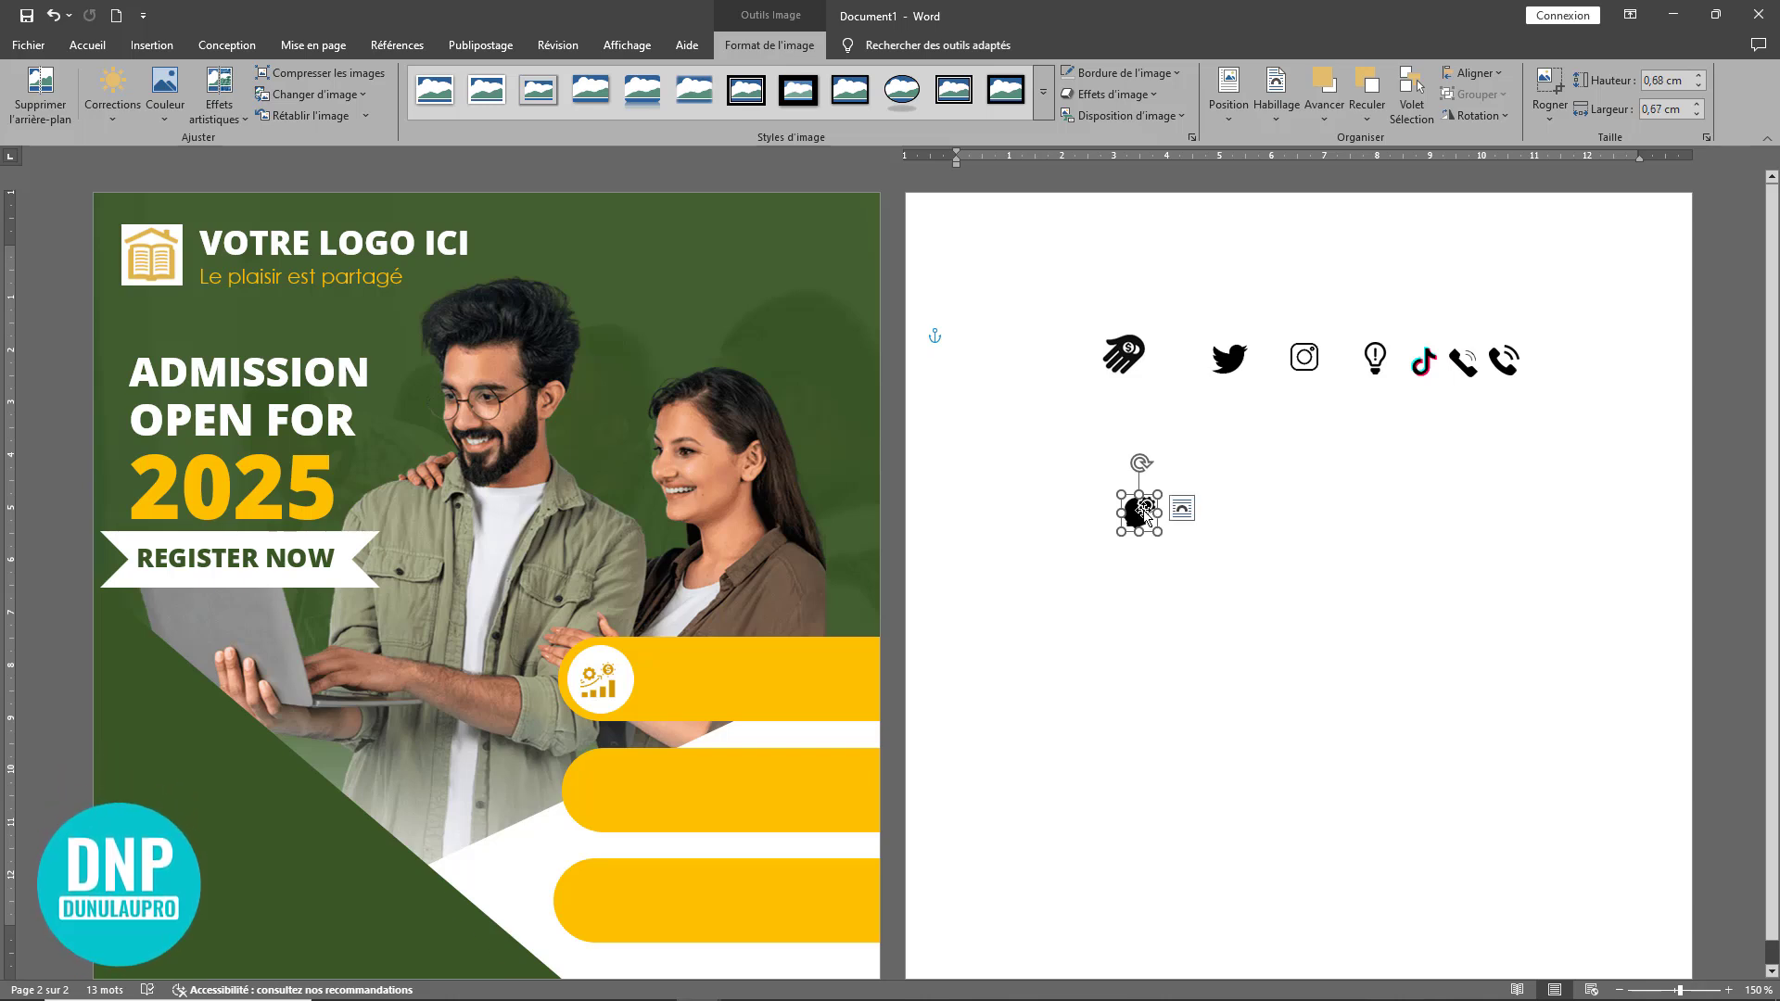
pyautogui.click(1122, 364)
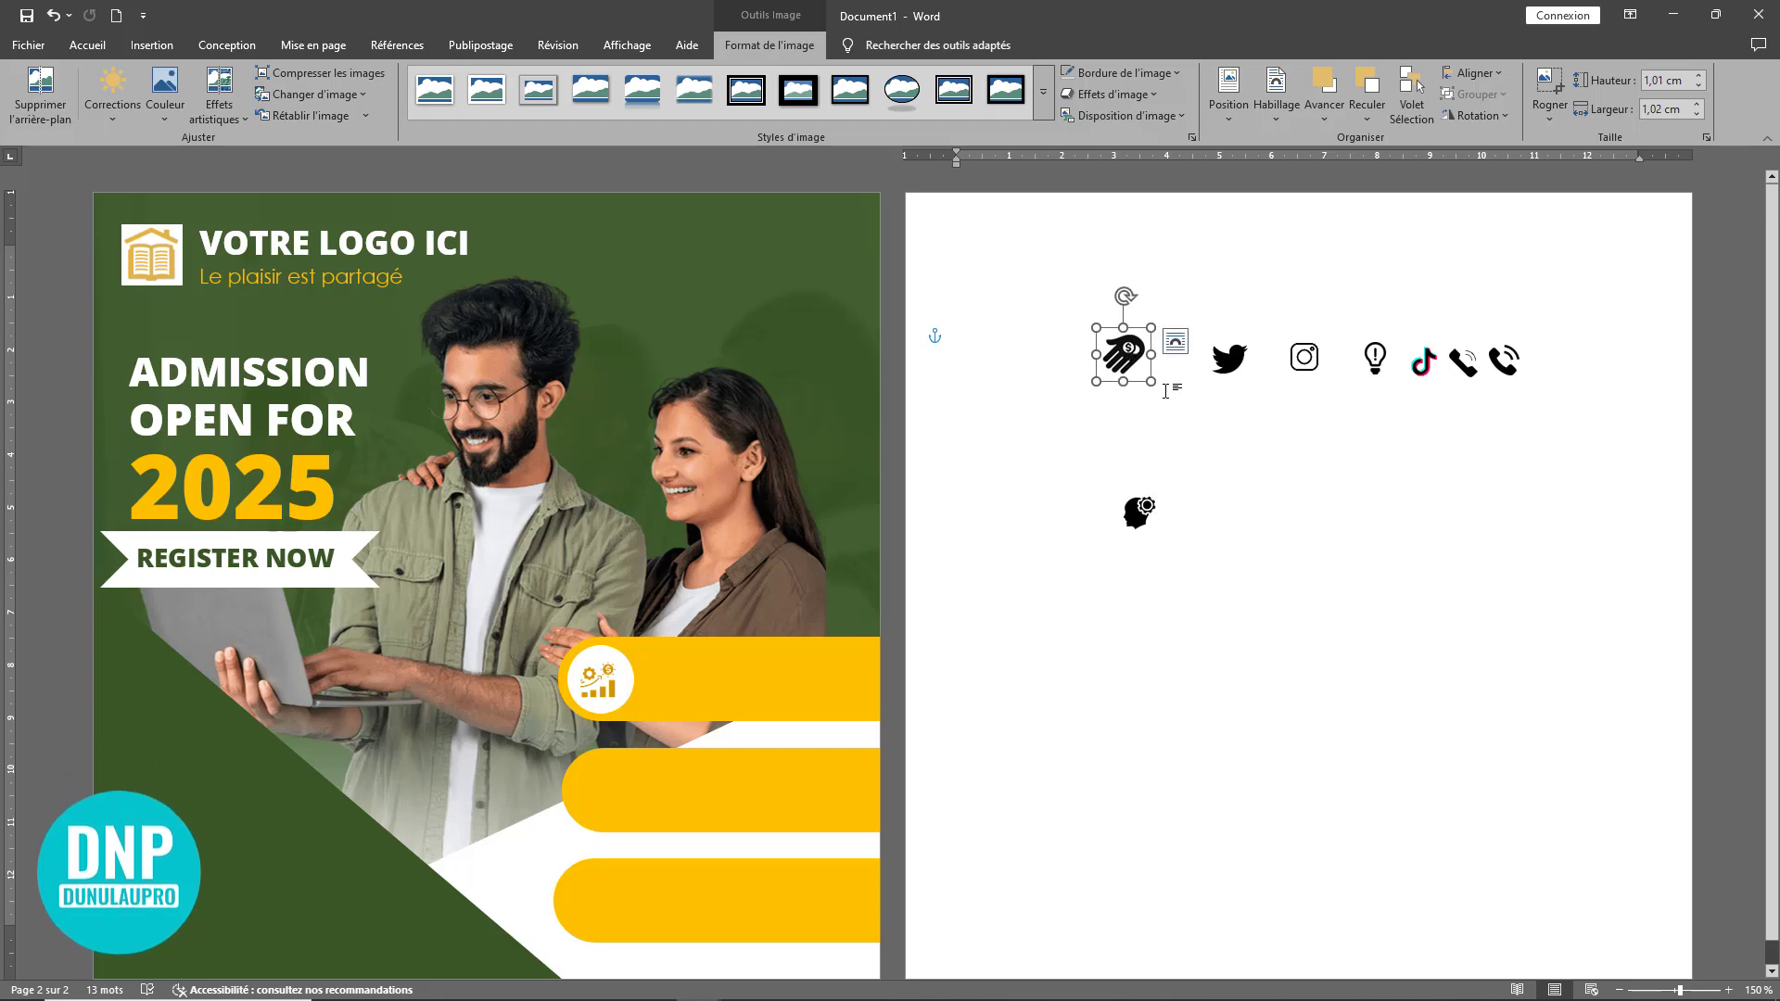
pyautogui.moveTo(1152, 382); pyautogui.dragTo(1135, 363)
# - Copy the first bar's white circle onto the rounded ends of the second and third yellow bars
pyautogui.click(627, 680)
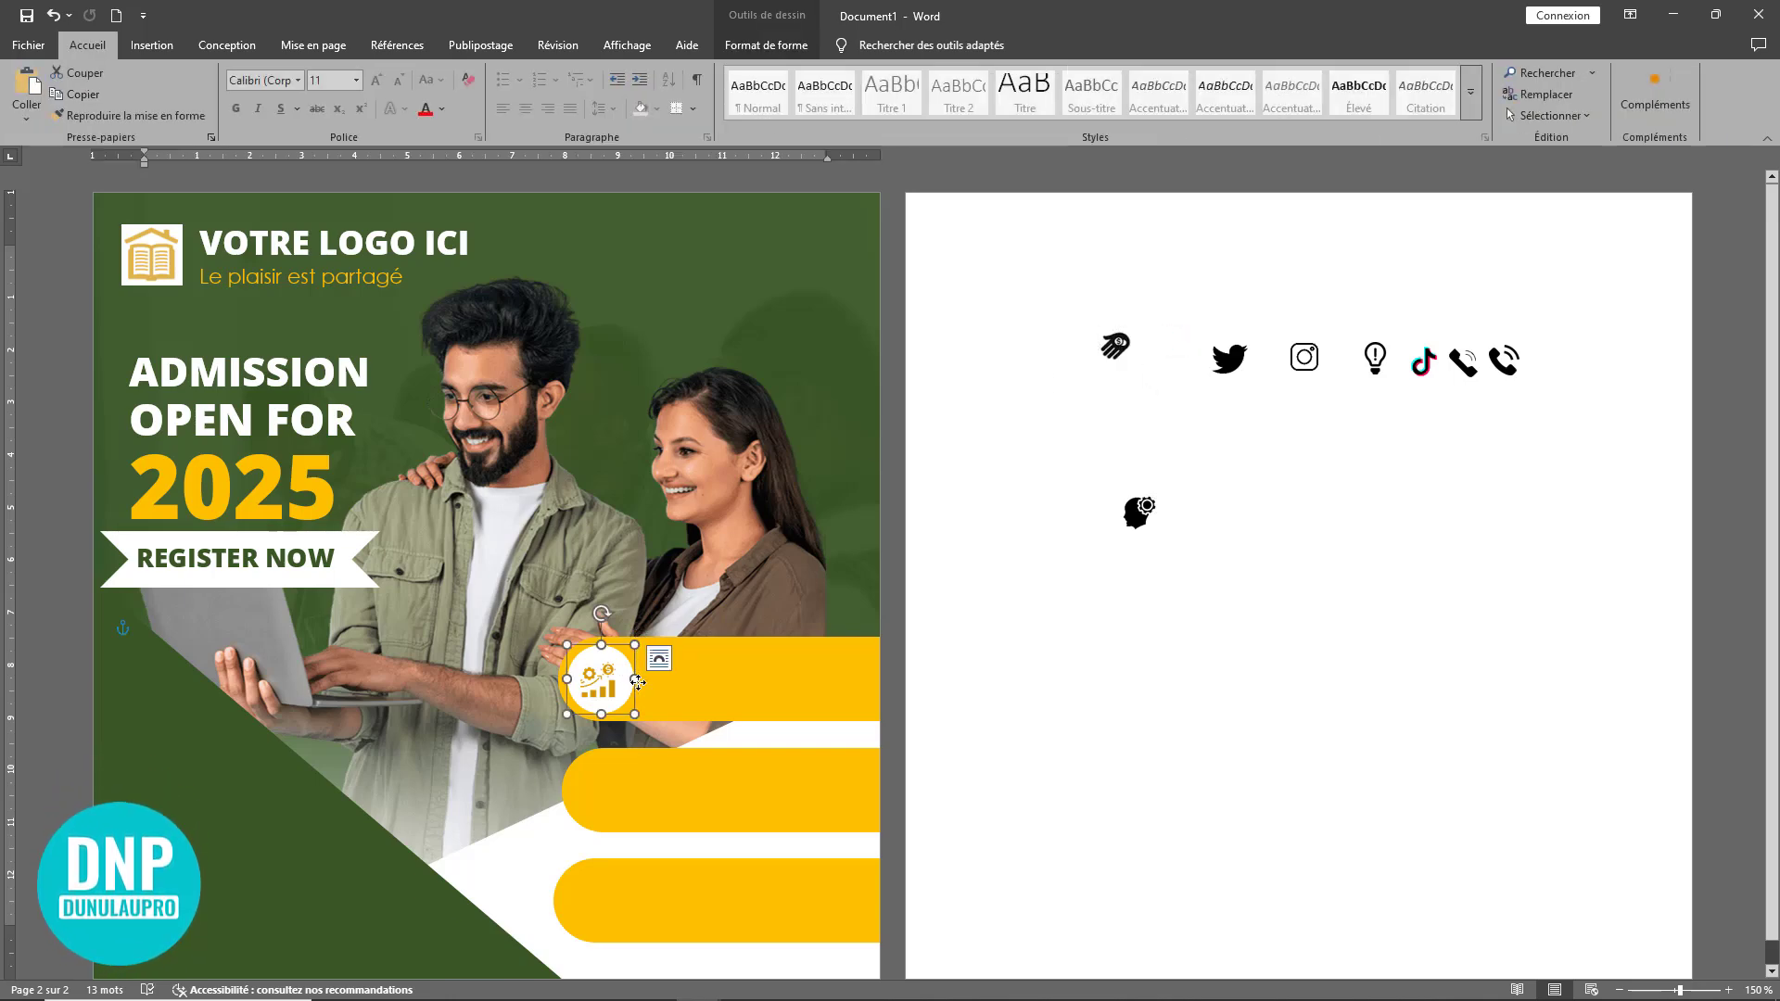
pyautogui.moveTo(638, 682); pyautogui.dragTo(607, 884)
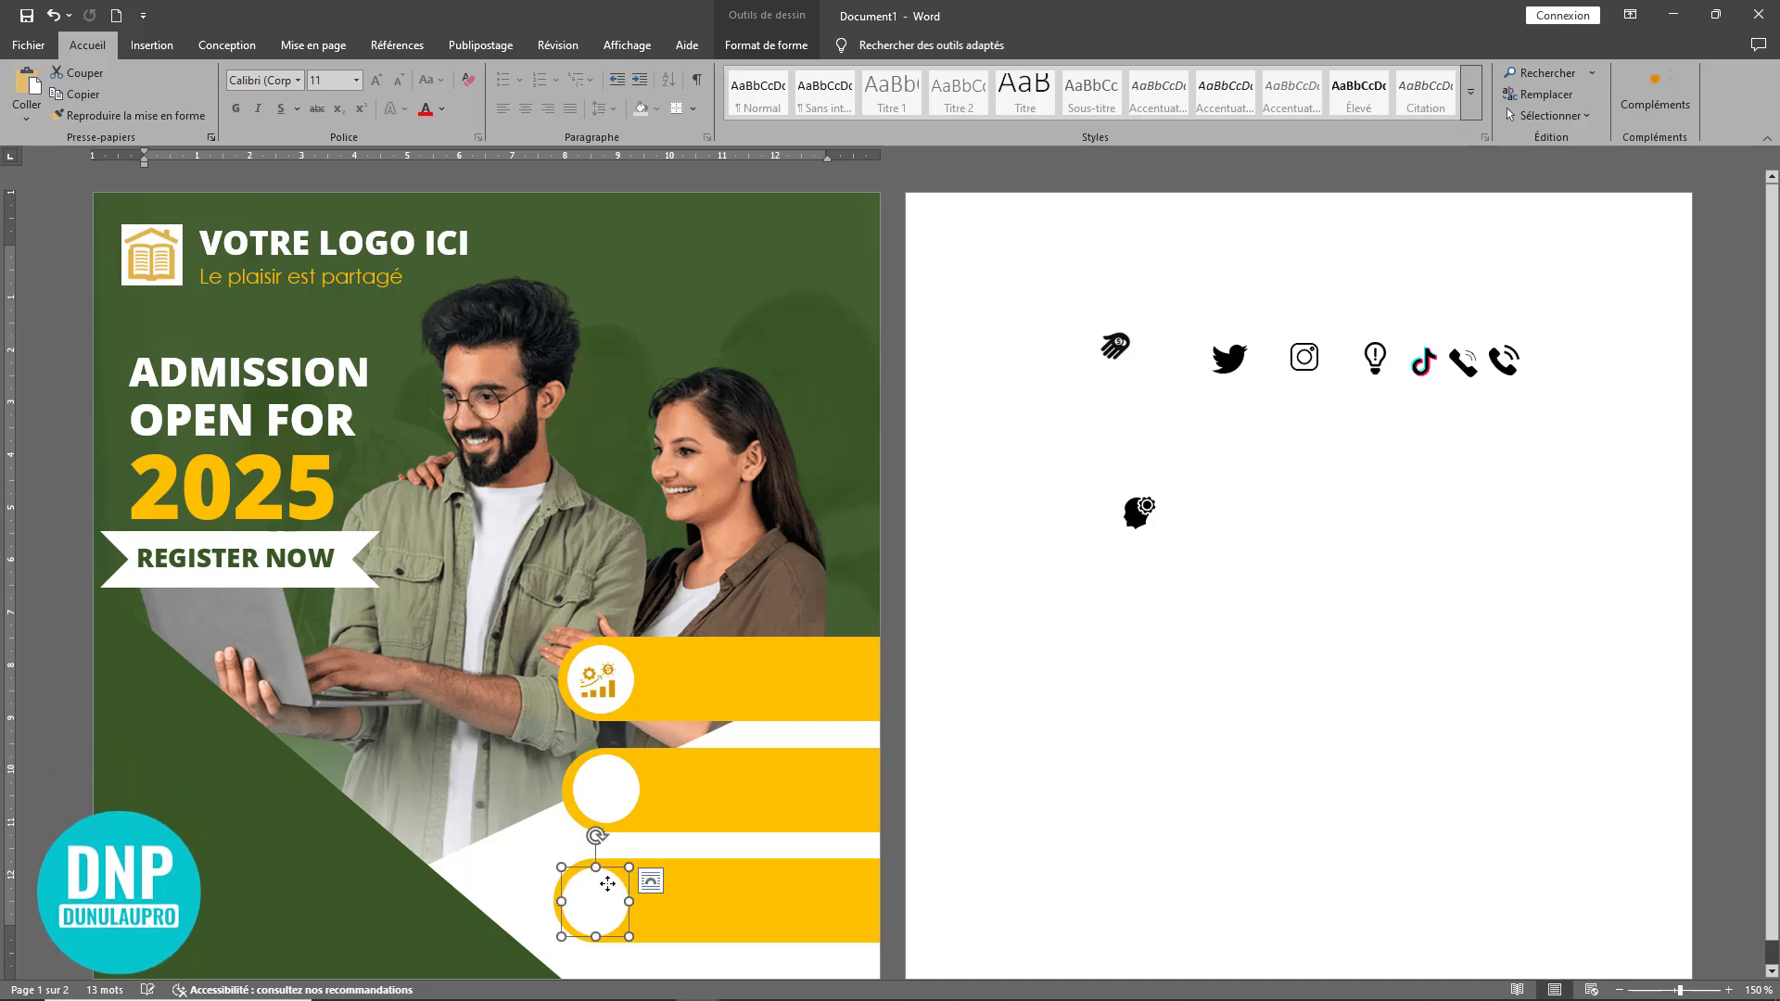
pyautogui.press('Up')
pyautogui.press('Up')
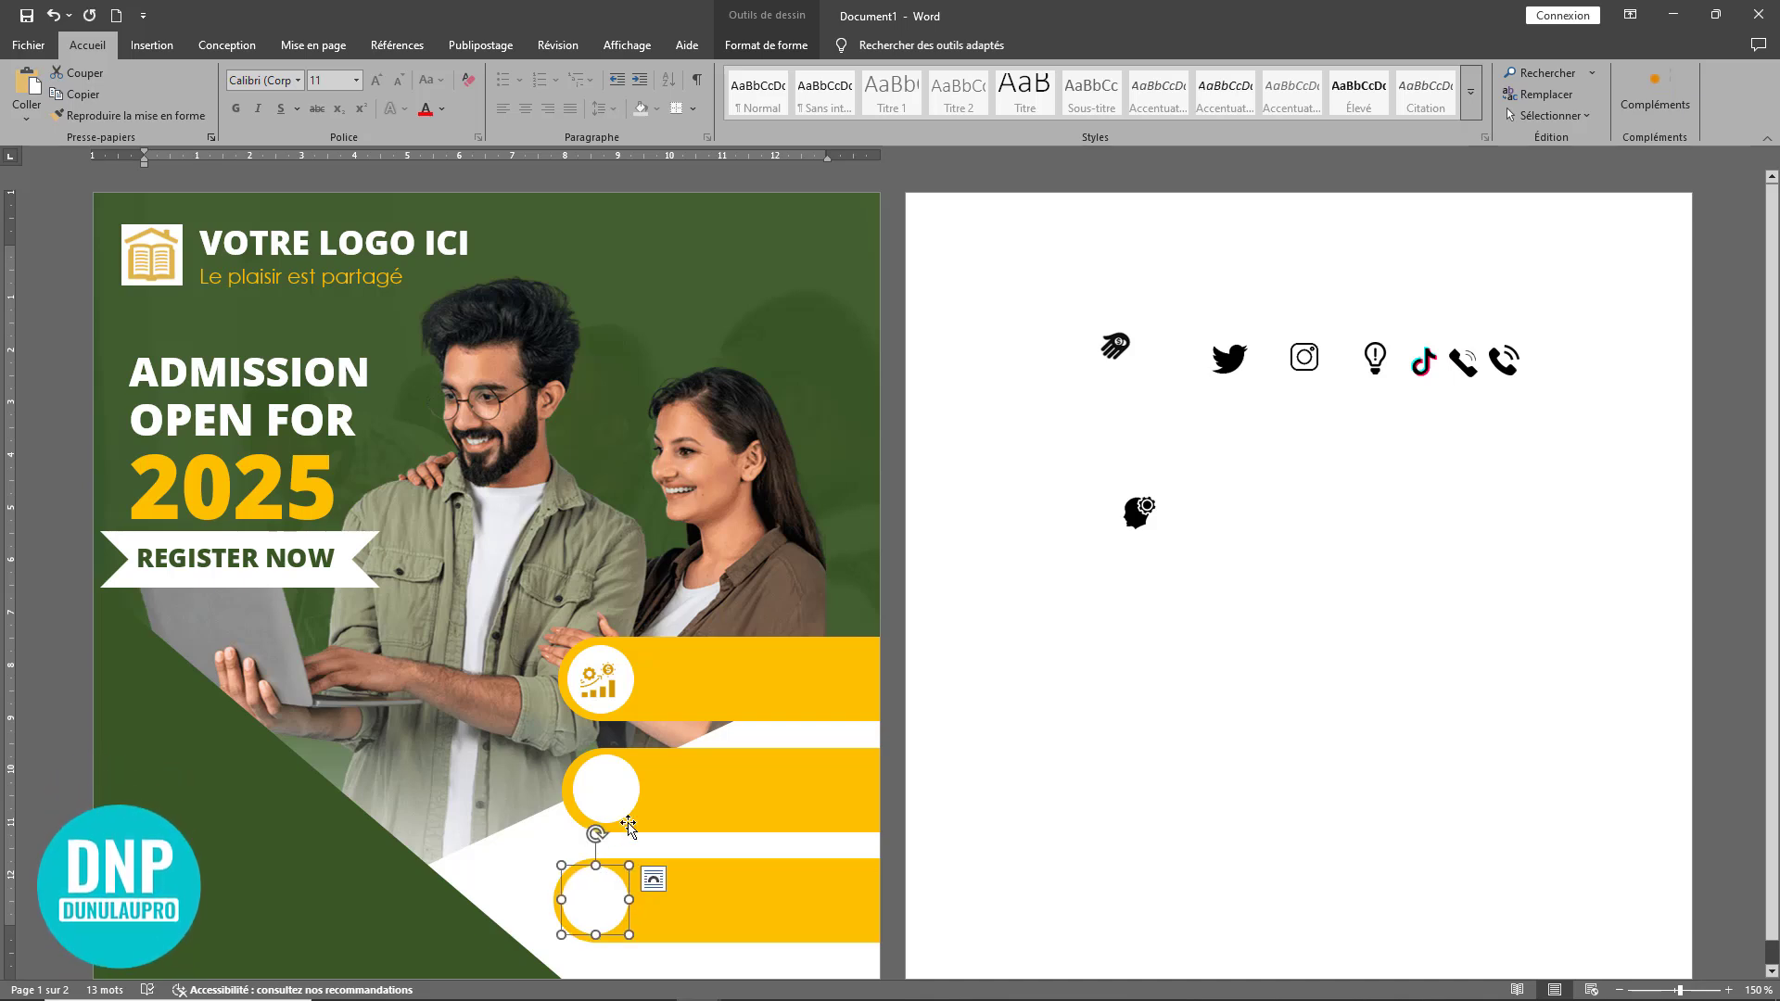
# - Nudge the white circles on the second and third yellow bars to centre them in the rounded ends
pyautogui.click(619, 790)
pyautogui.press('Left')
pyautogui.press('Left')
pyautogui.press('Left')
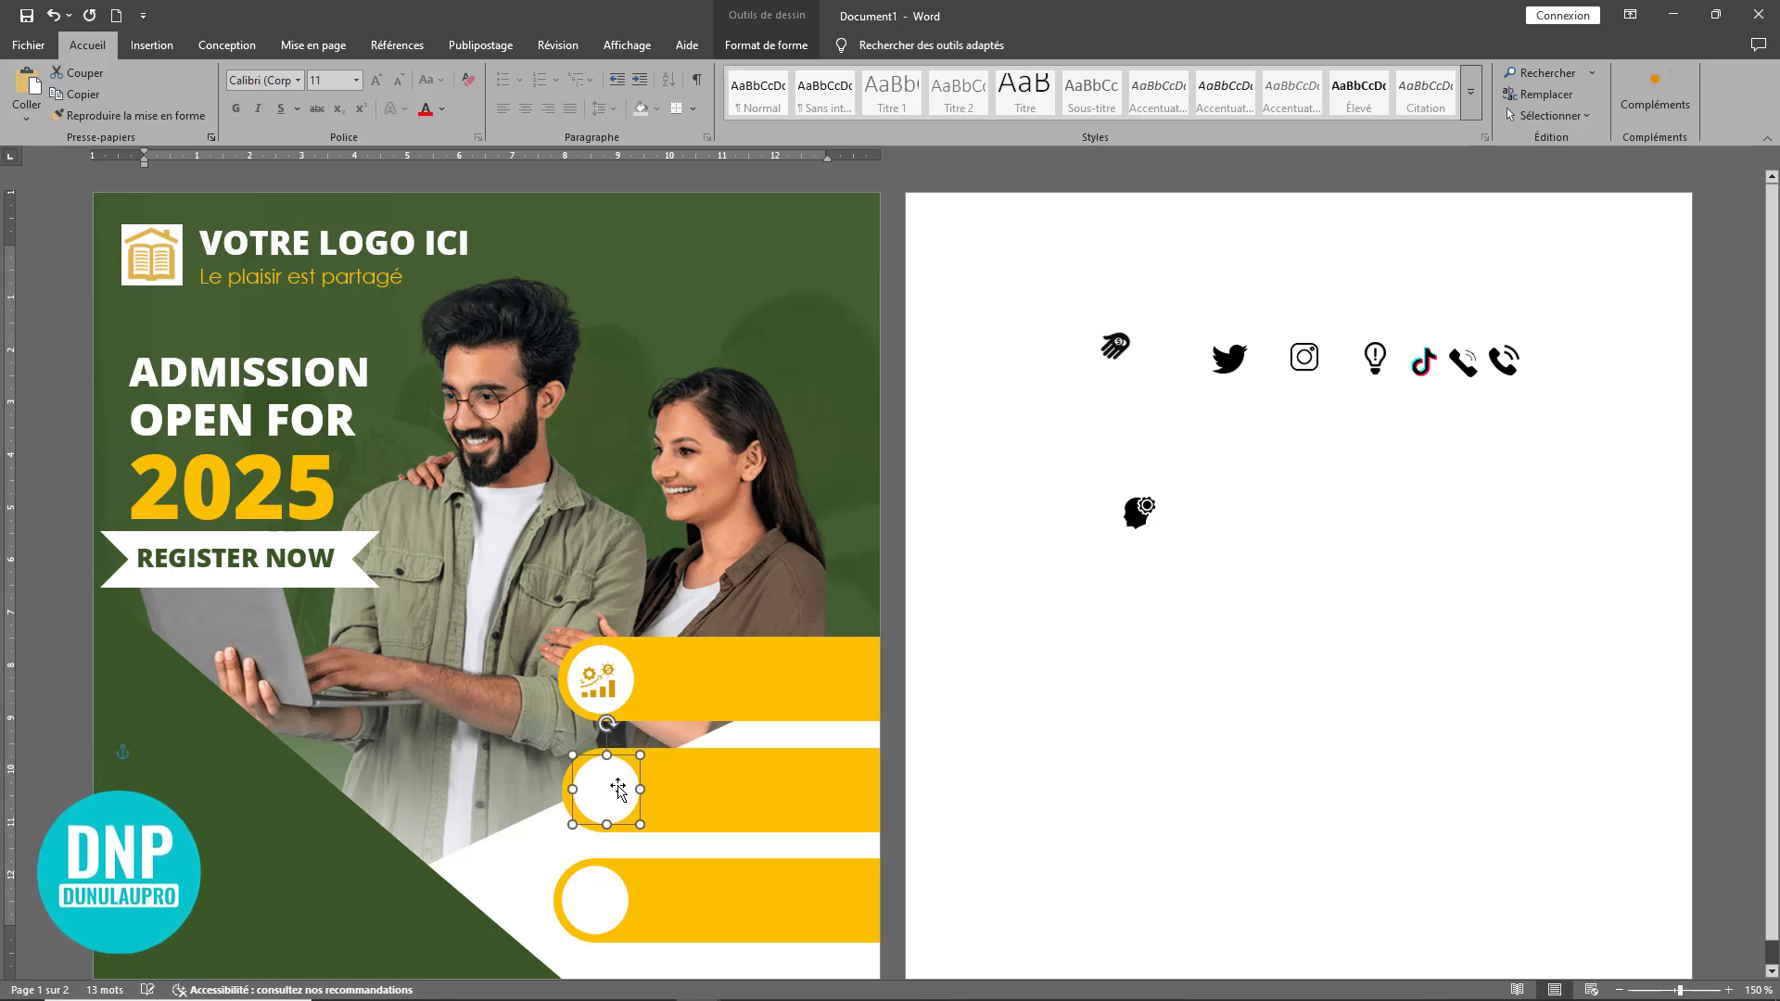
pyautogui.press('Down')
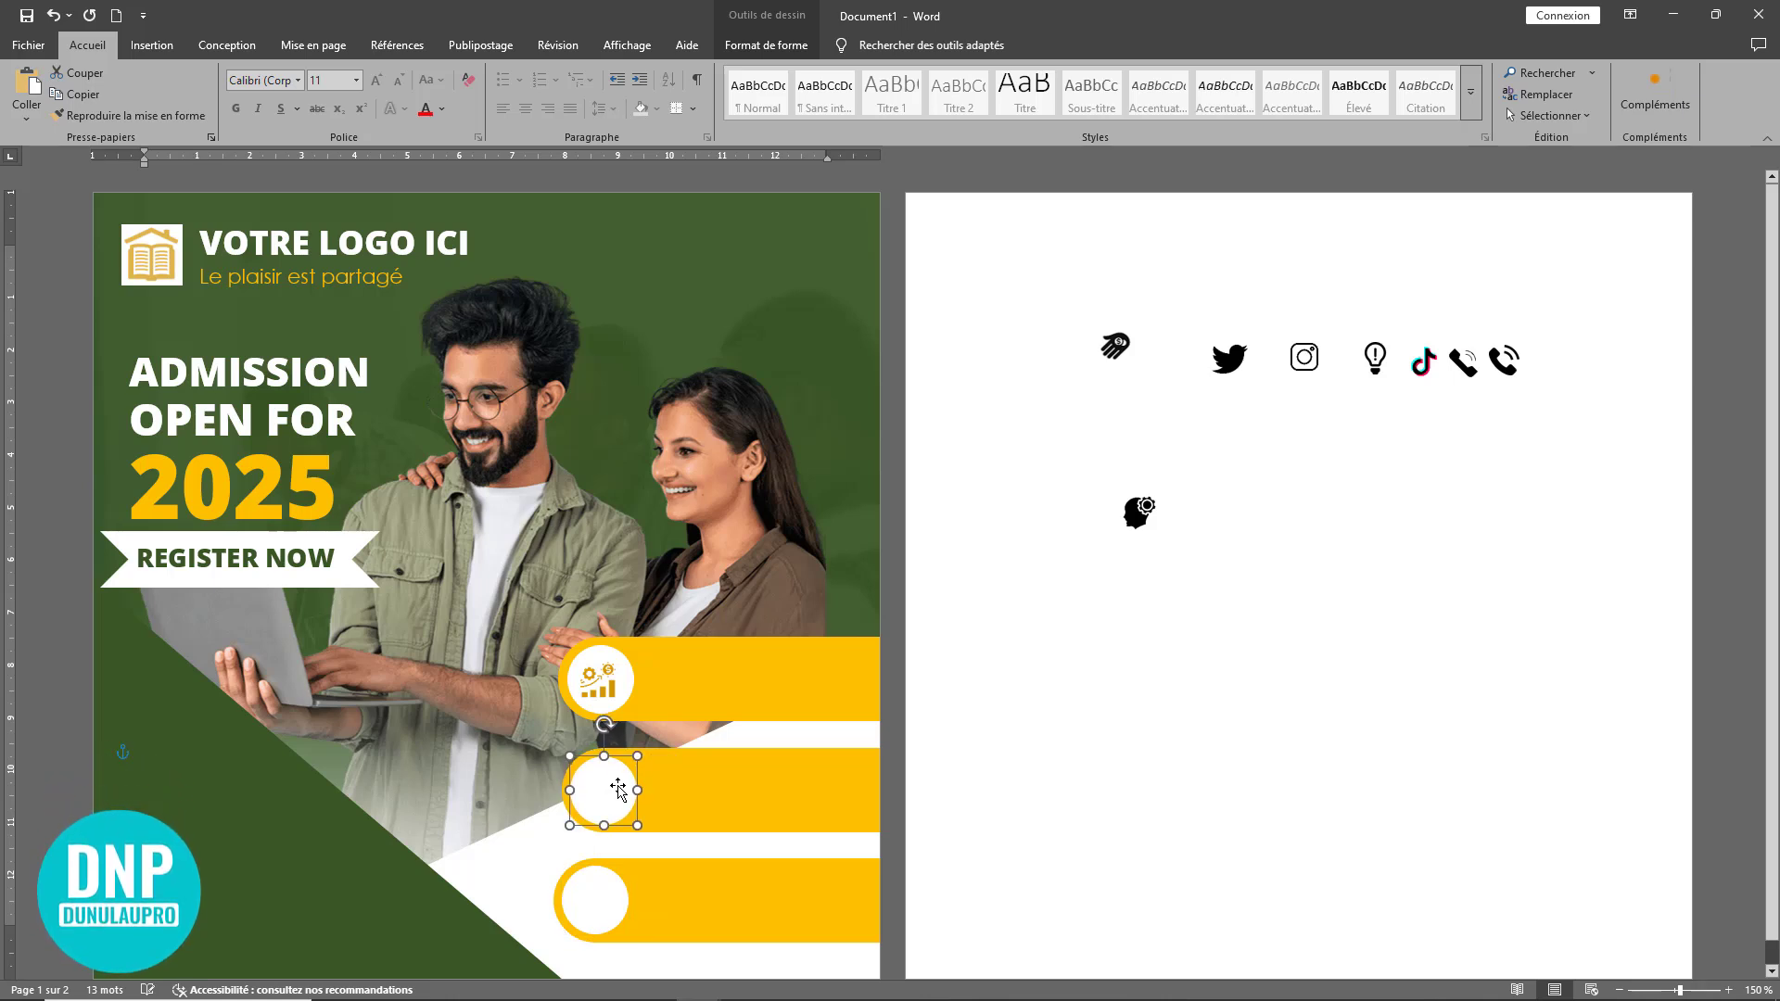
pyautogui.click(1049, 694)
pyautogui.click(616, 799)
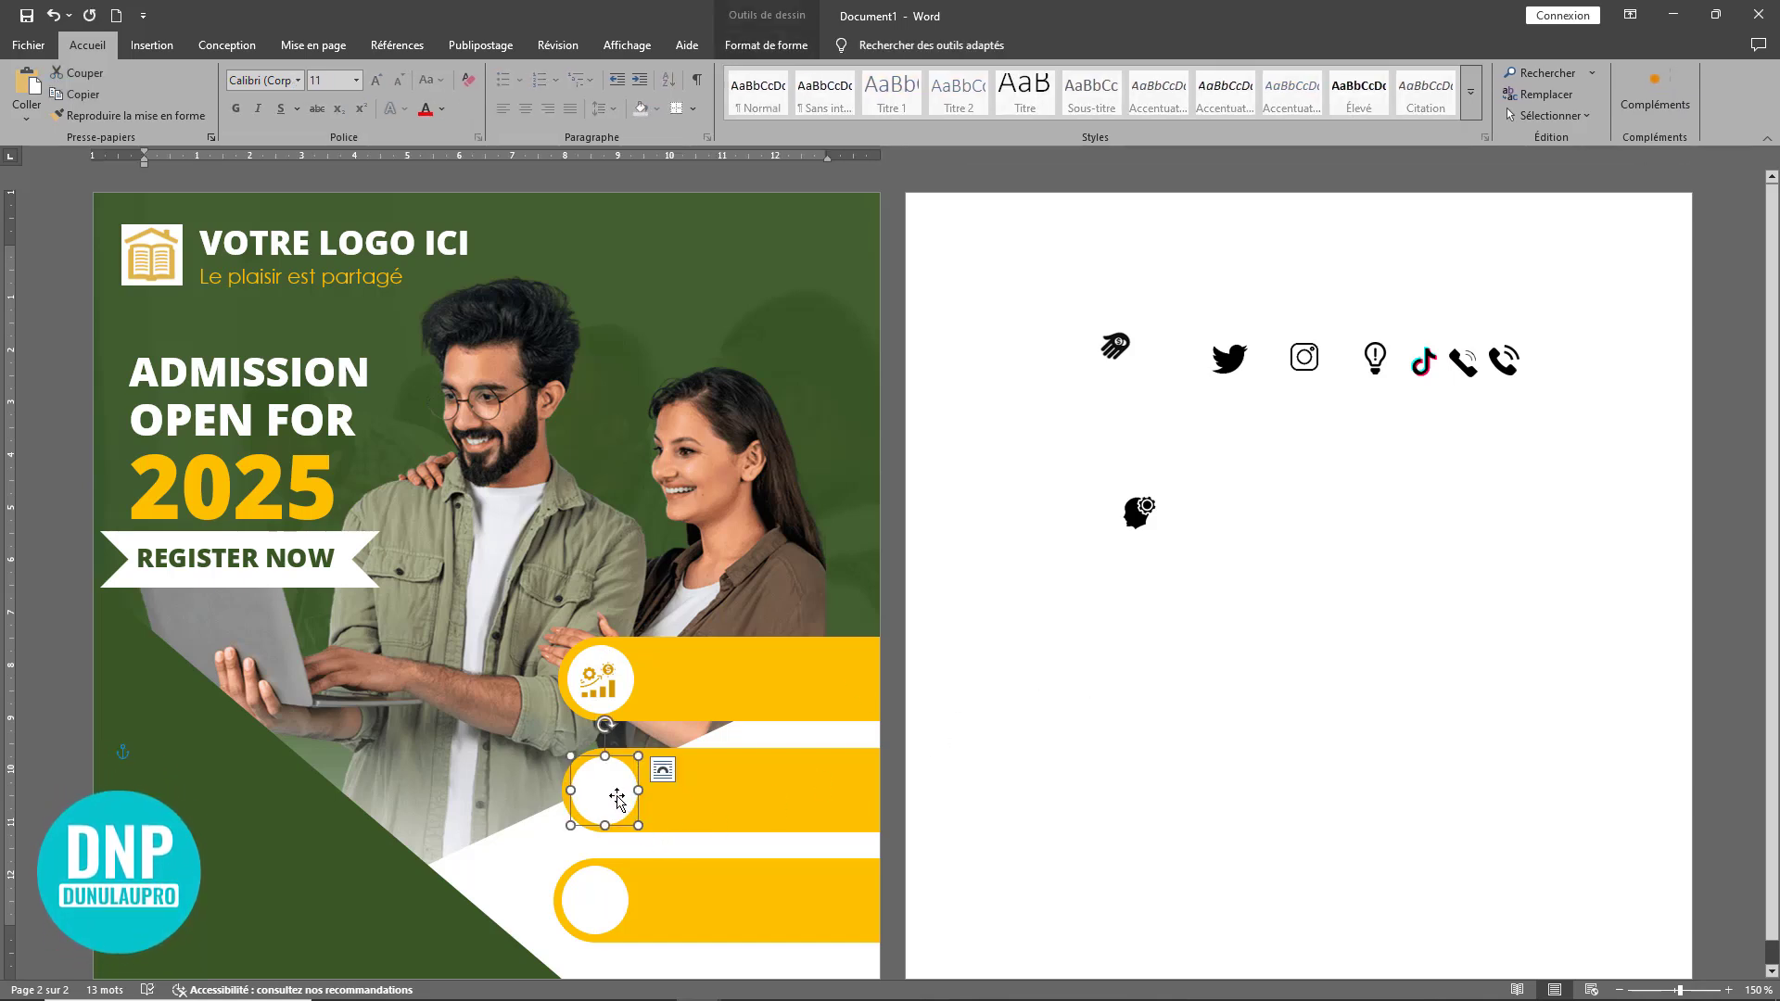
pyautogui.press('Up')
pyautogui.press('Right')
pyautogui.click(1089, 702)
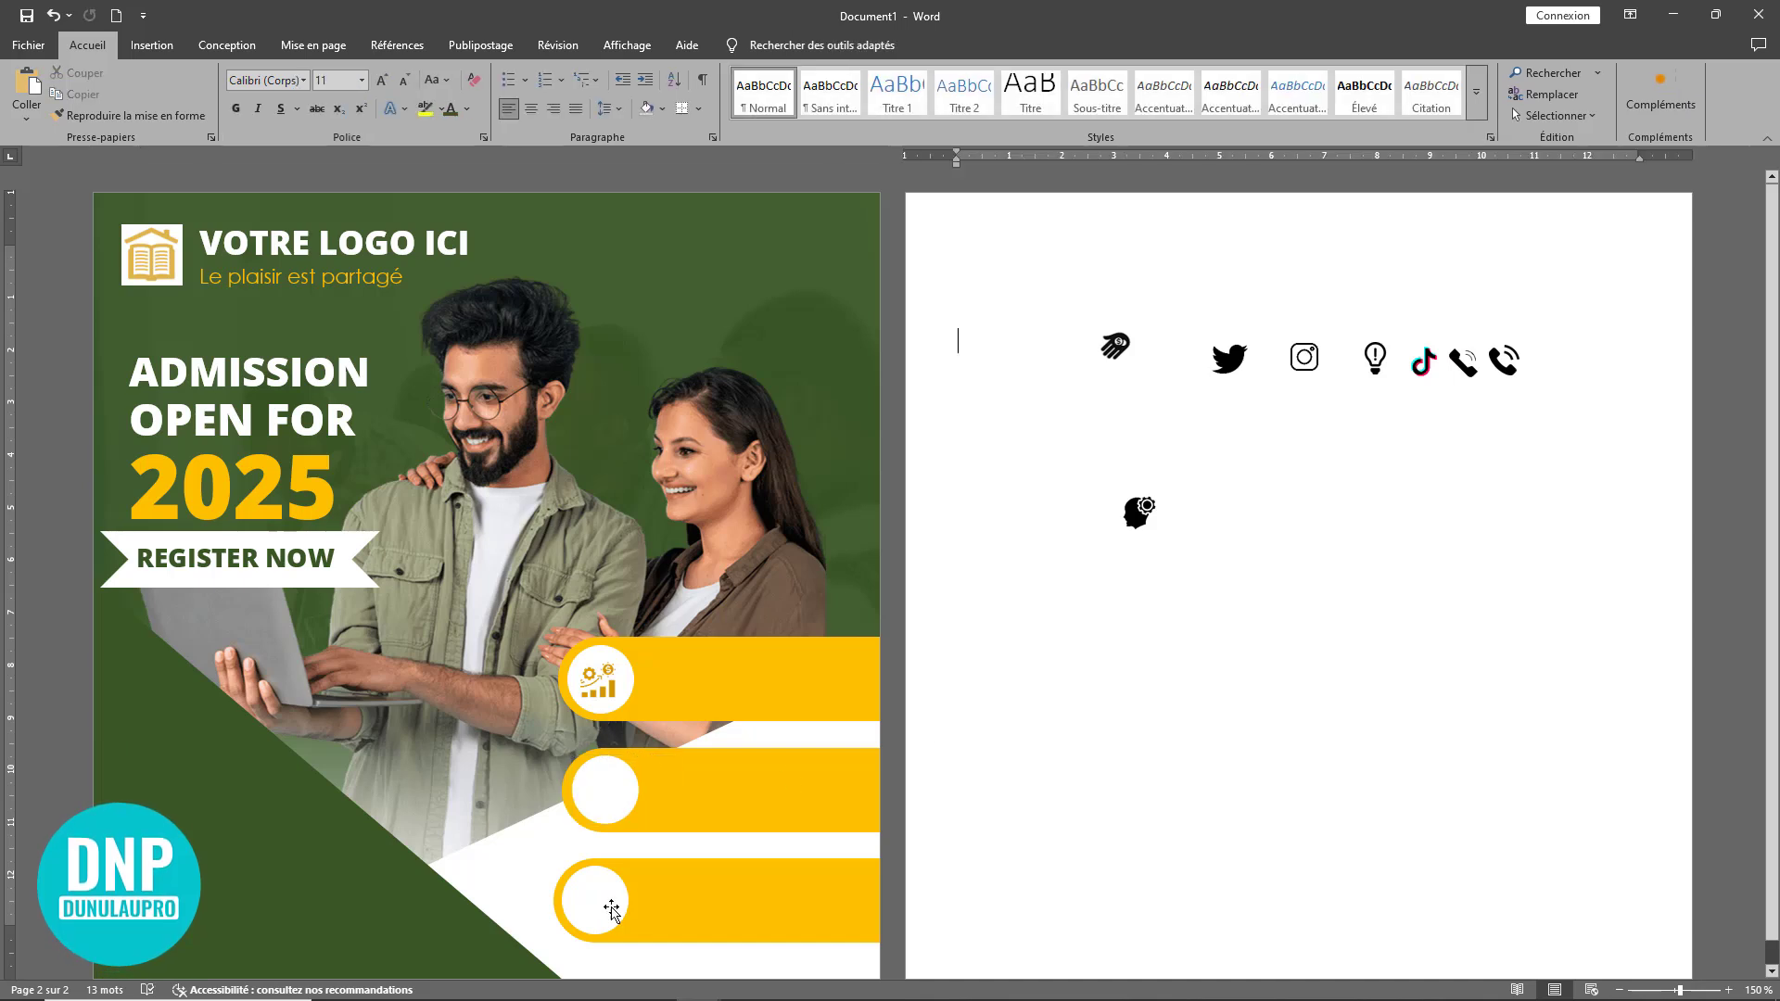
pyautogui.click(588, 898)
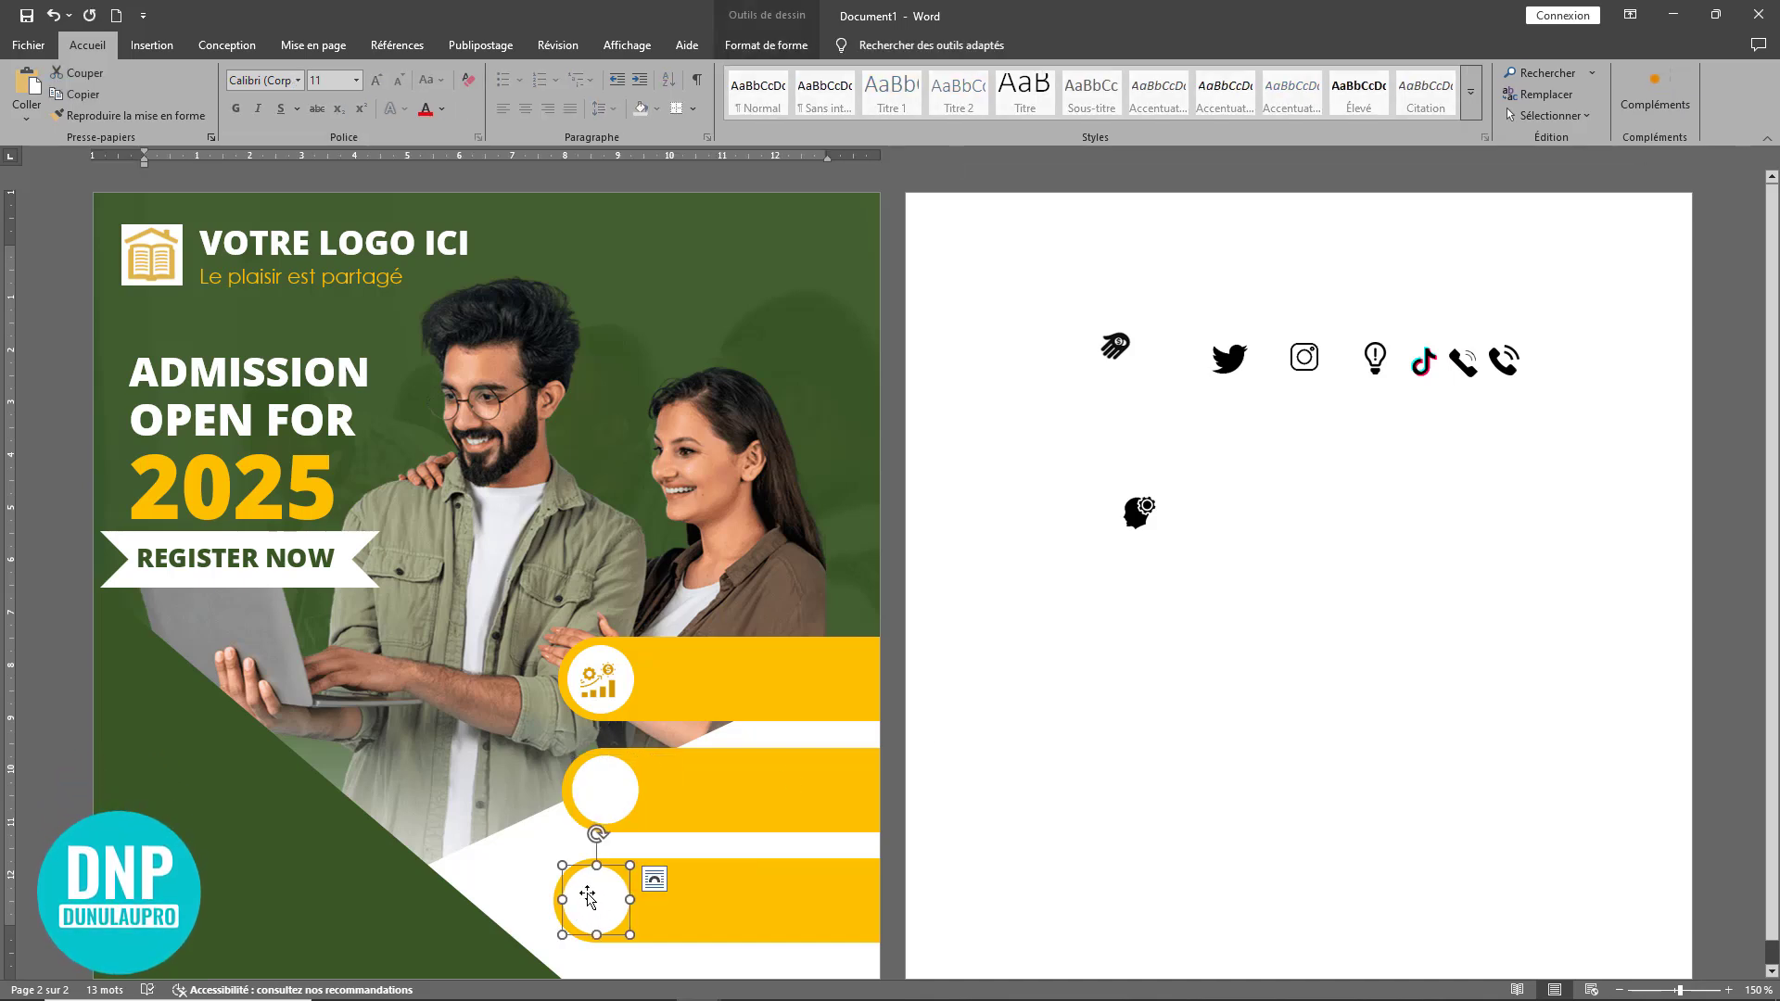
# - Bring the hand icon from the second page to the front and place it inside the second yellow bar's white circle
pyautogui.click(1127, 353)
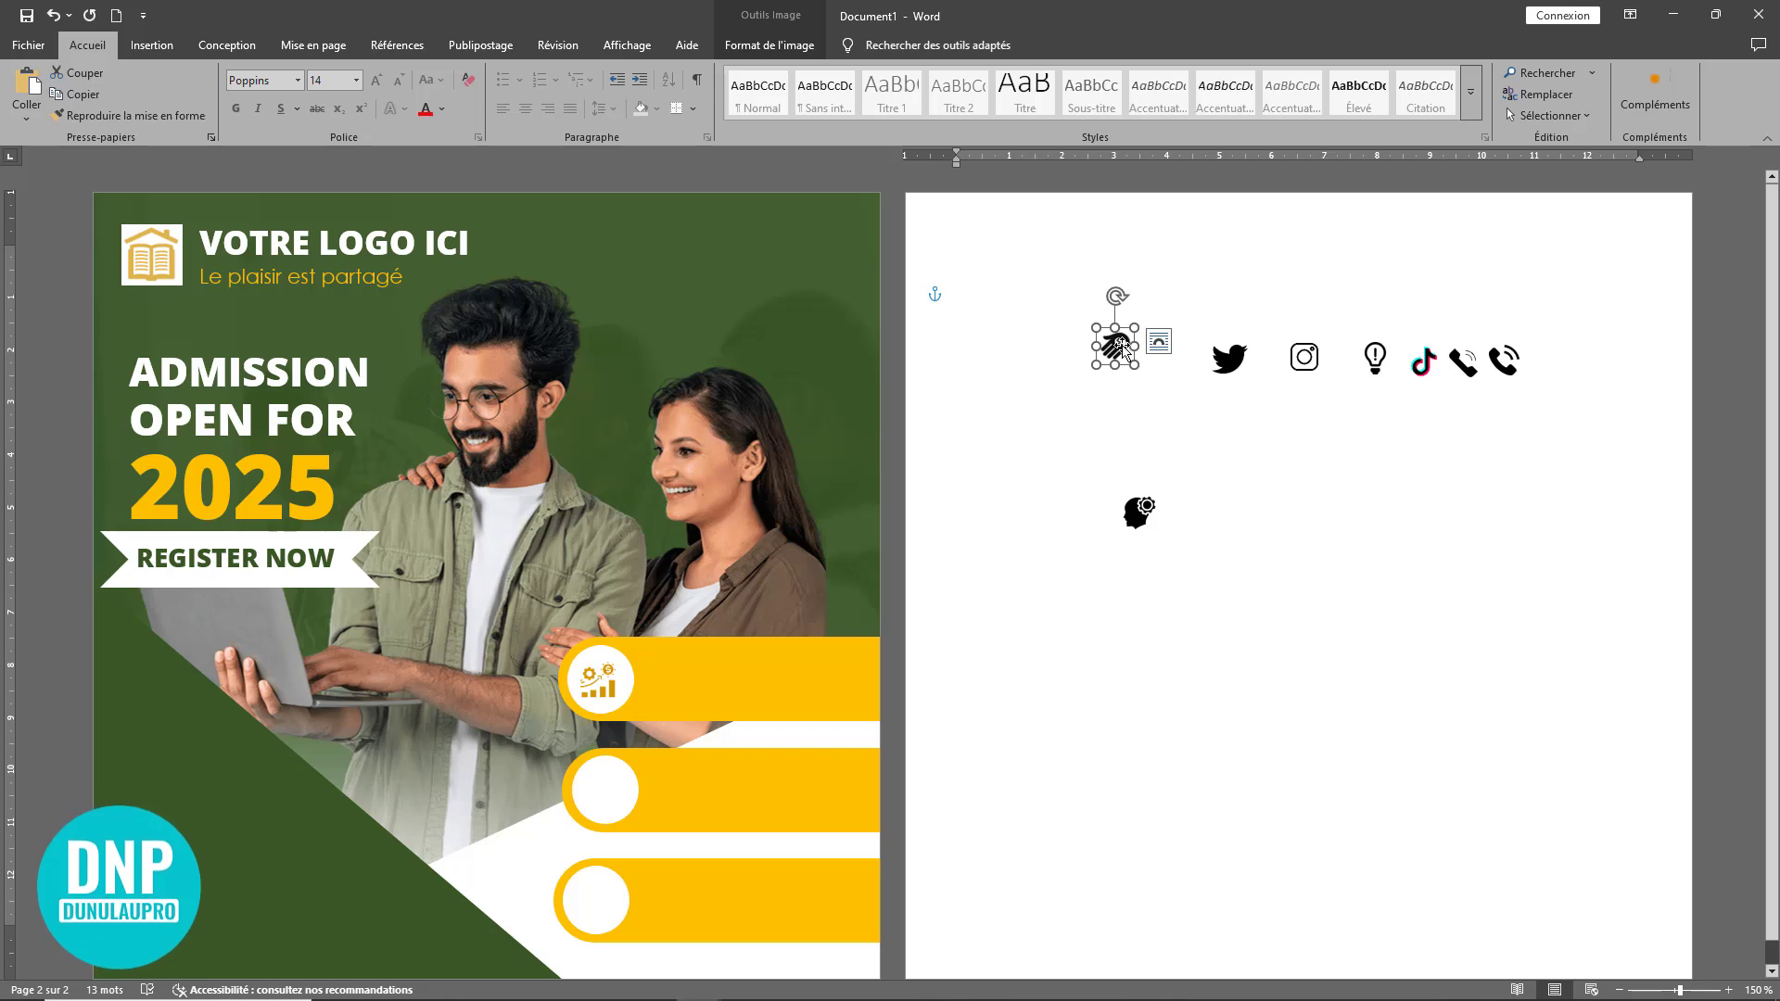
pyautogui.moveTo(1122, 348); pyautogui.dragTo(1057, 381)
pyautogui.press('Left')
pyautogui.press('Left')
pyautogui.press('Down')
pyautogui.press('Right')
pyautogui.press('Right')
pyautogui.press('Left')
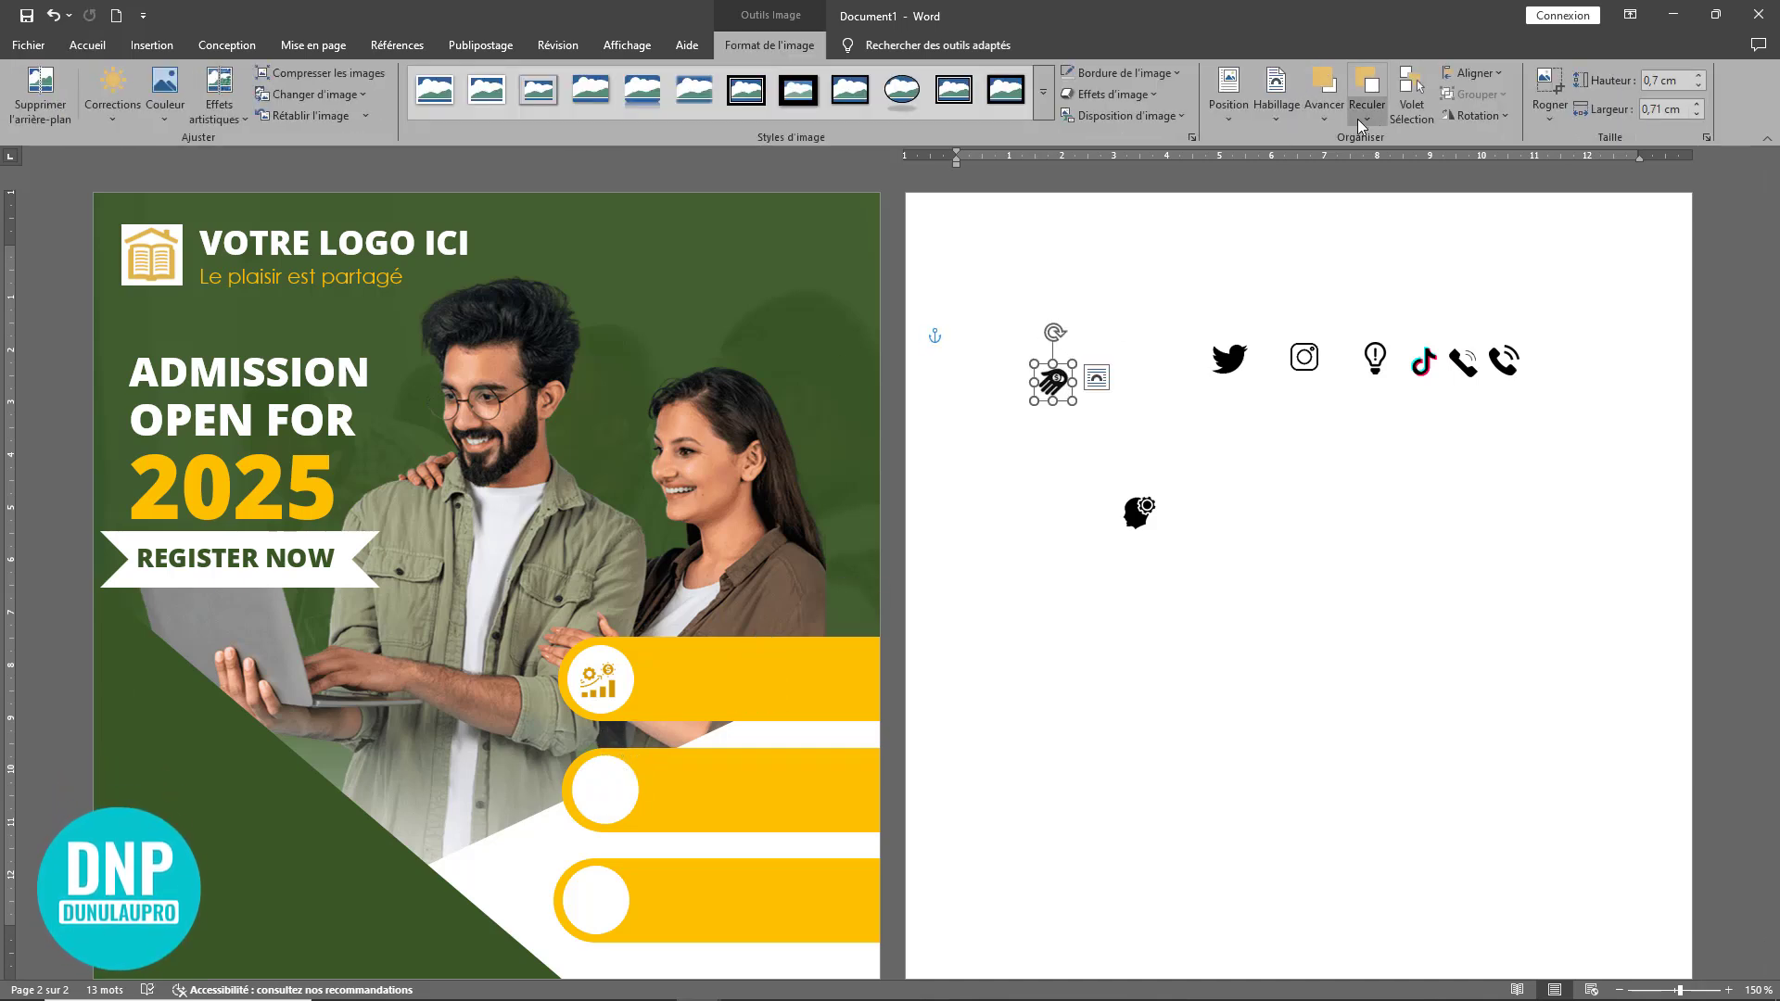
pyautogui.click(1326, 119)
pyautogui.click(1363, 159)
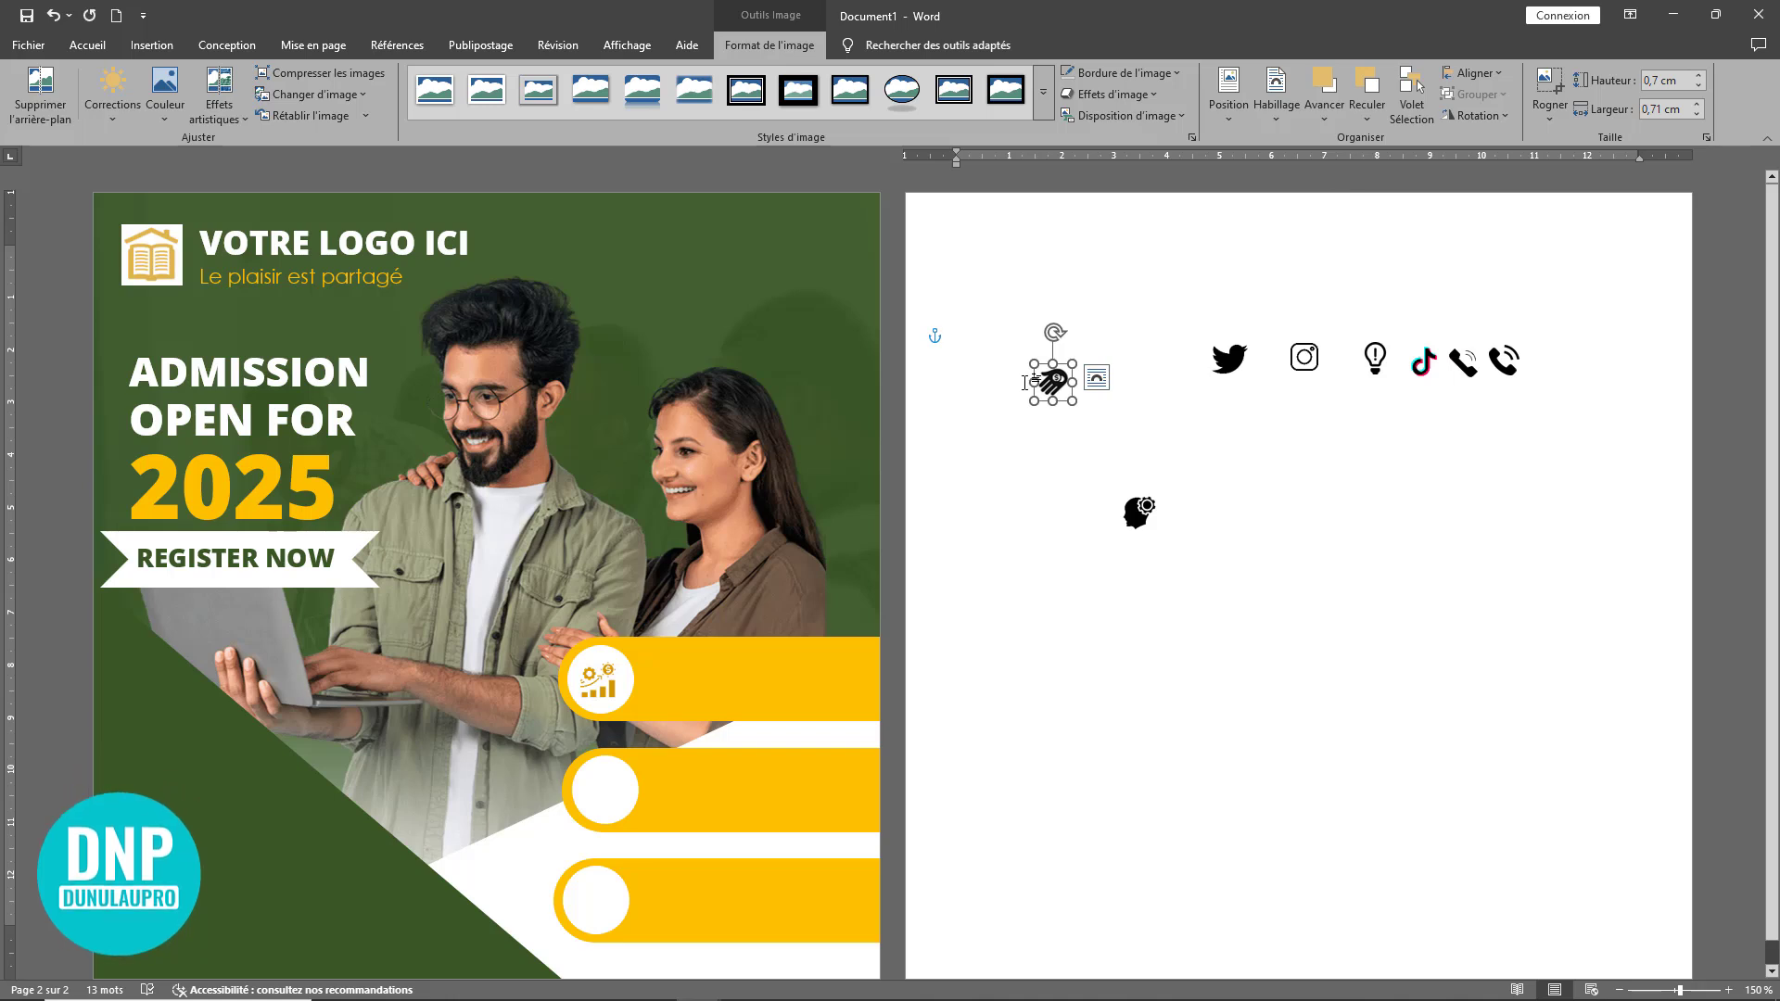
pyautogui.moveTo(1057, 380); pyautogui.dragTo(610, 788)
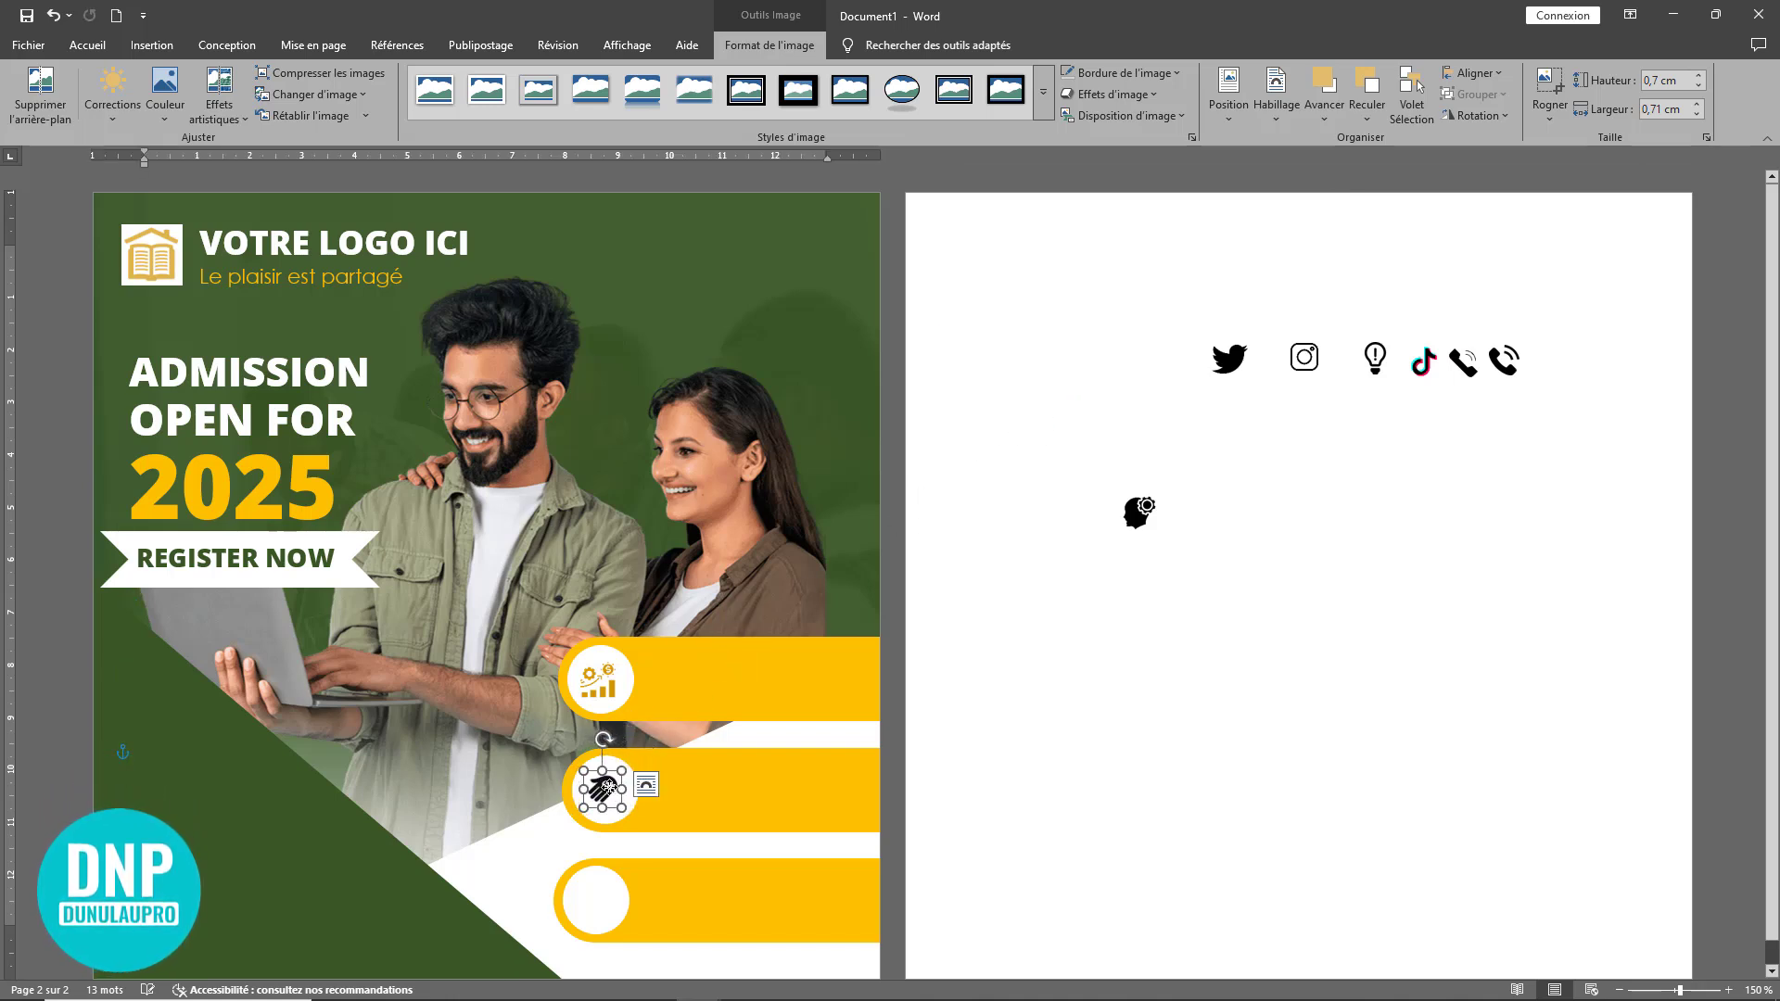
# - Recolor the hand icon on the second yellow bar in gold
pyautogui.click(165, 102)
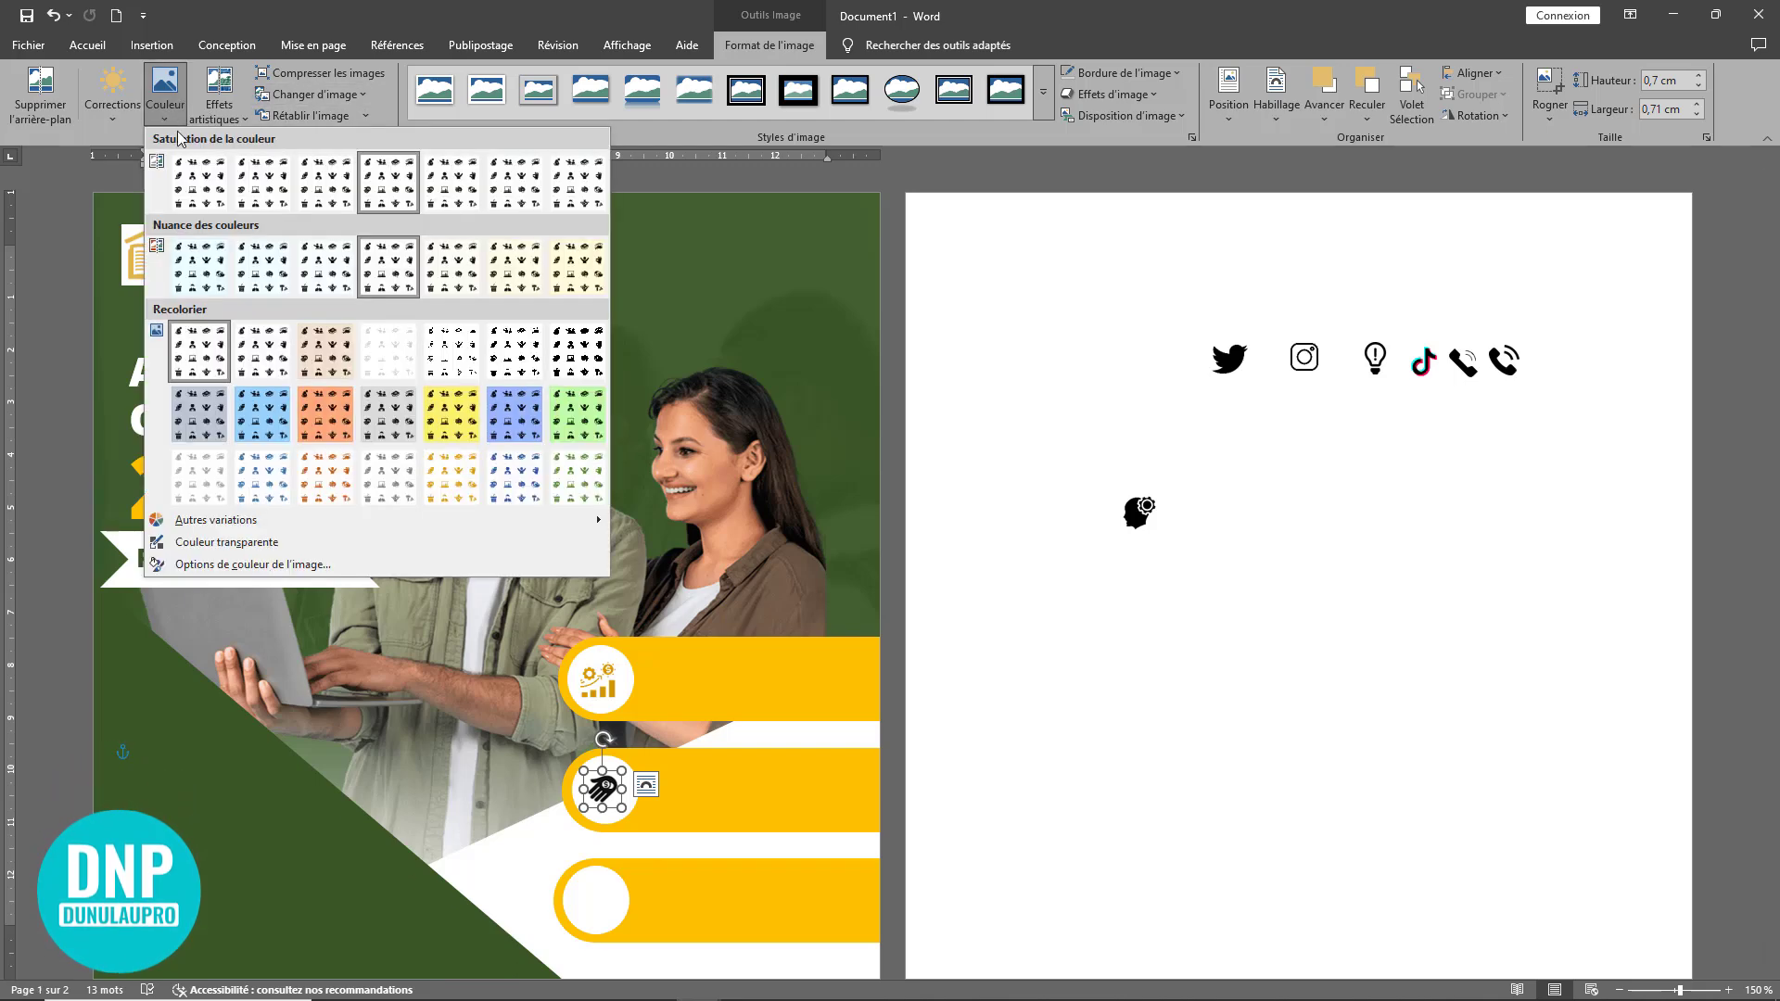
pyautogui.click(435, 468)
pyautogui.click(1015, 867)
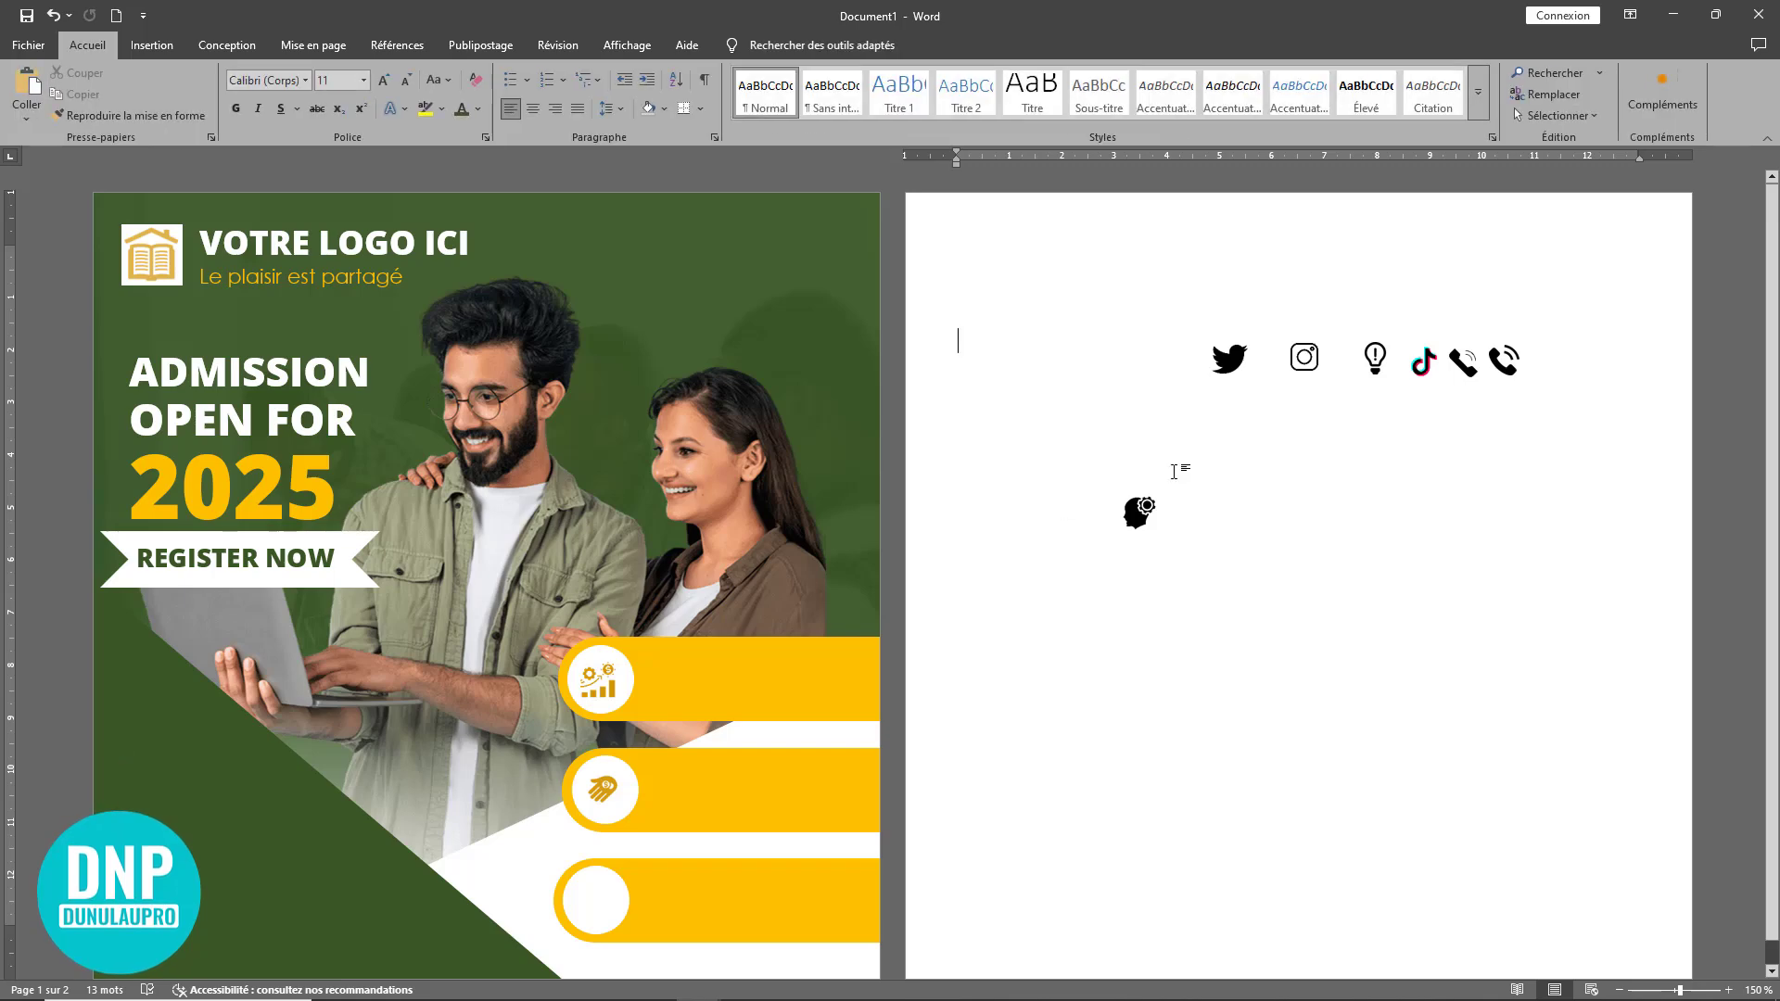
# - Bring the head-with-gear icon to the front and place it inside the third yellow bar's white circle
pyautogui.click(1144, 510)
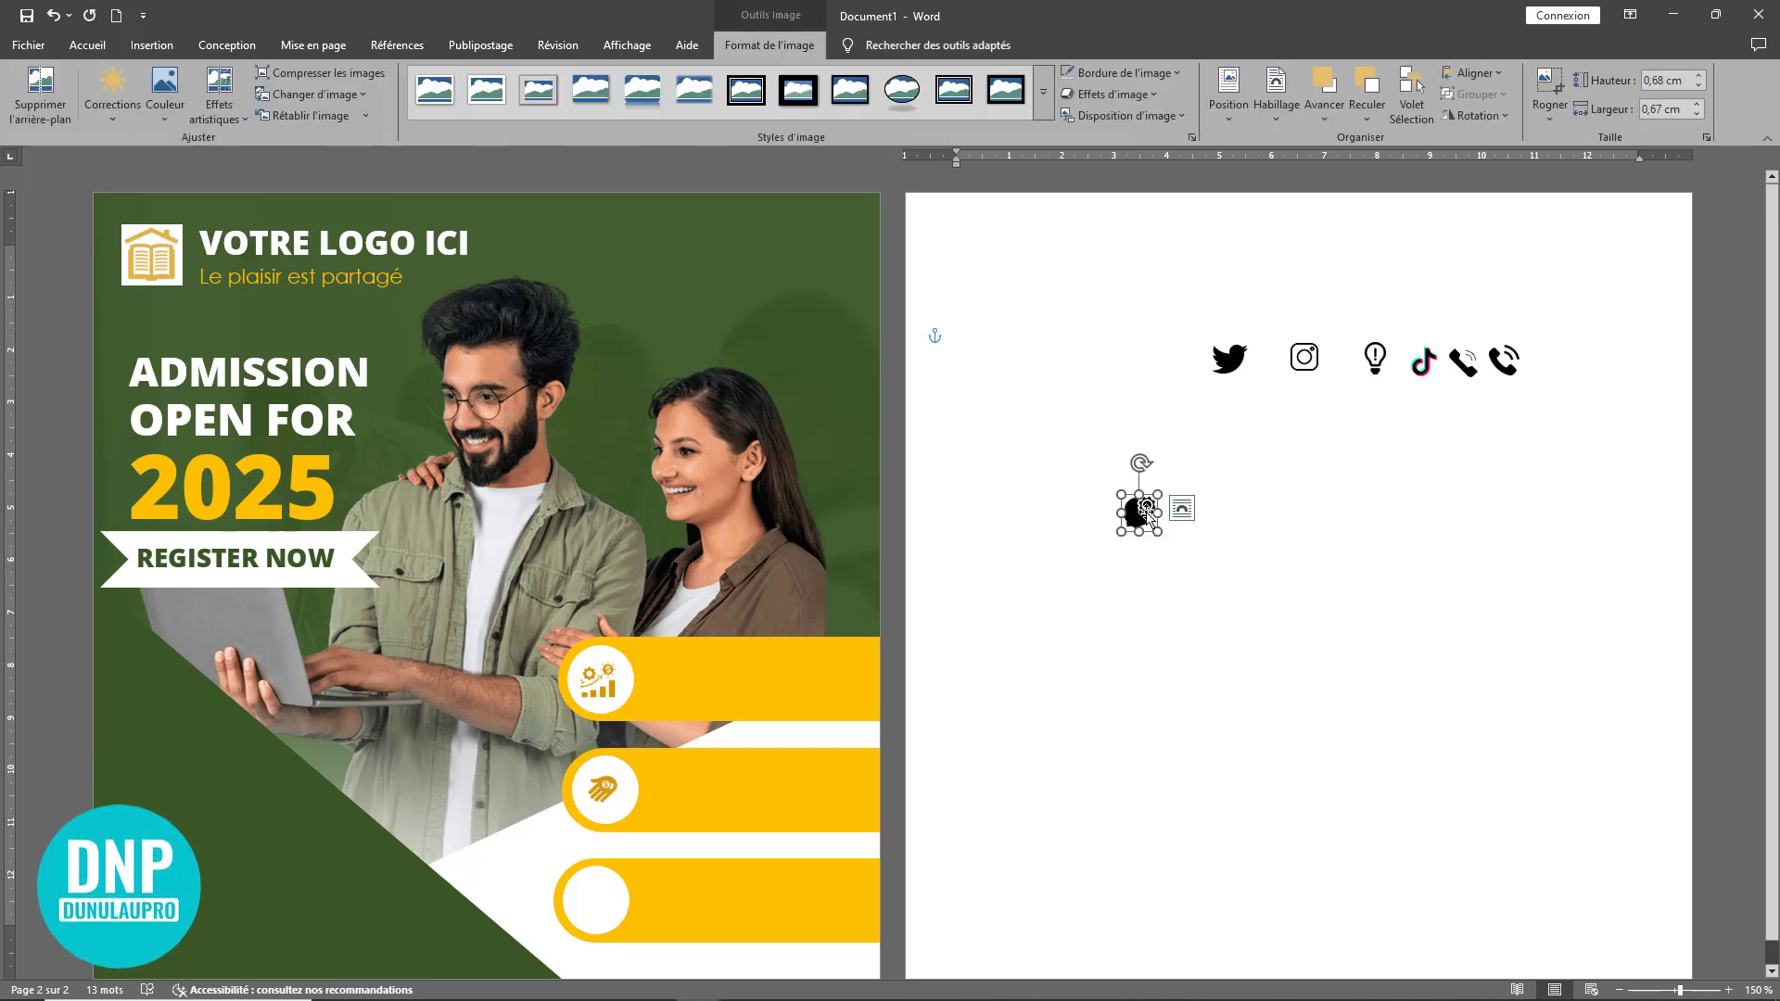
pyautogui.click(1326, 109)
pyautogui.click(1363, 162)
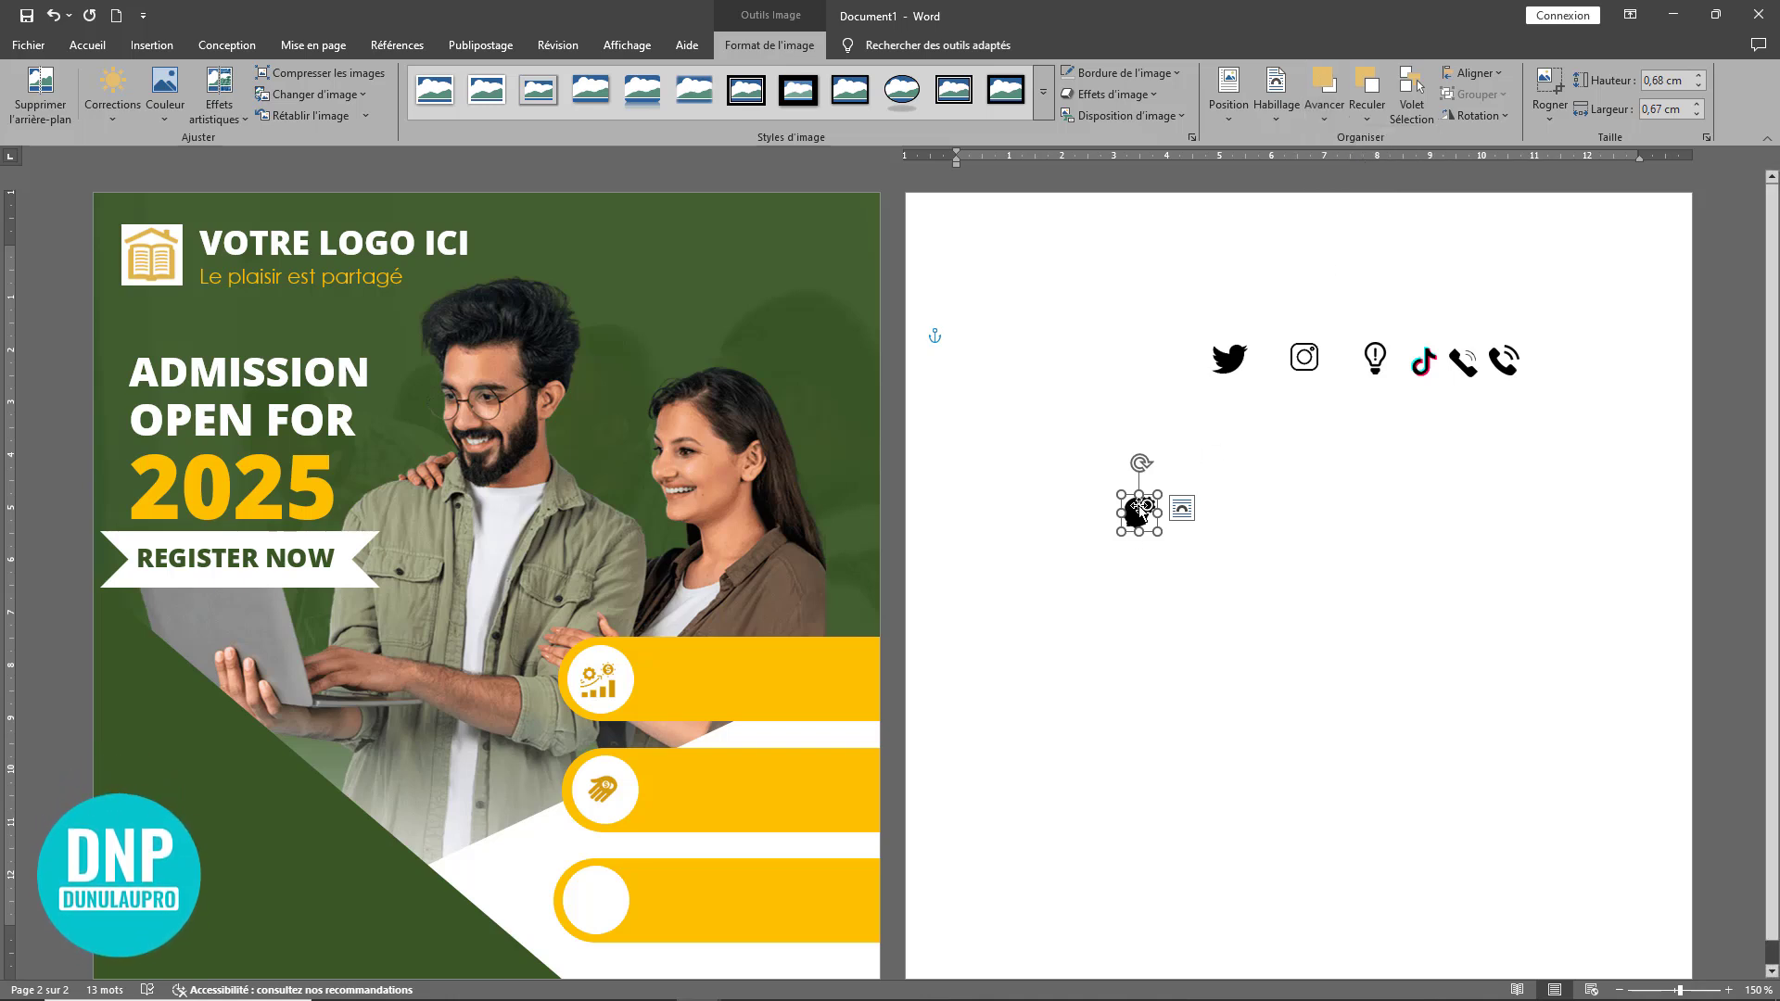
pyautogui.moveTo(1139, 510); pyautogui.dragTo(594, 893)
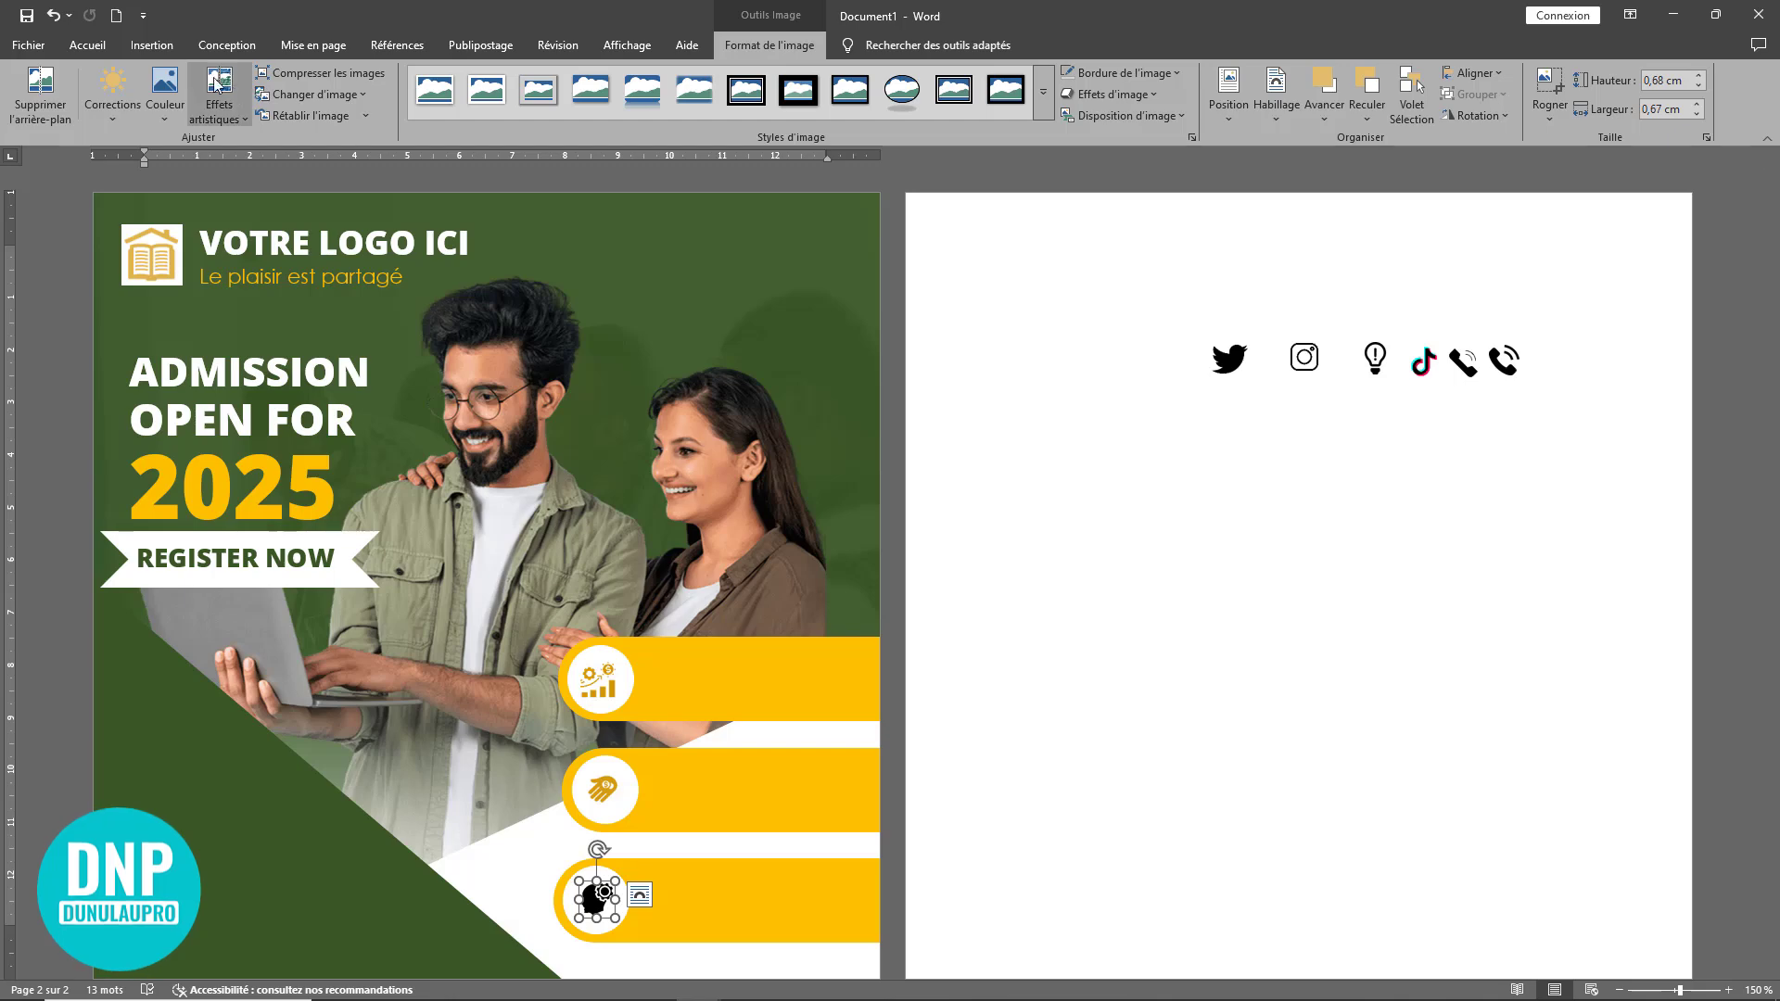
# - Recolor the head-with-gear icon on the third yellow bar in gold
pyautogui.click(165, 90)
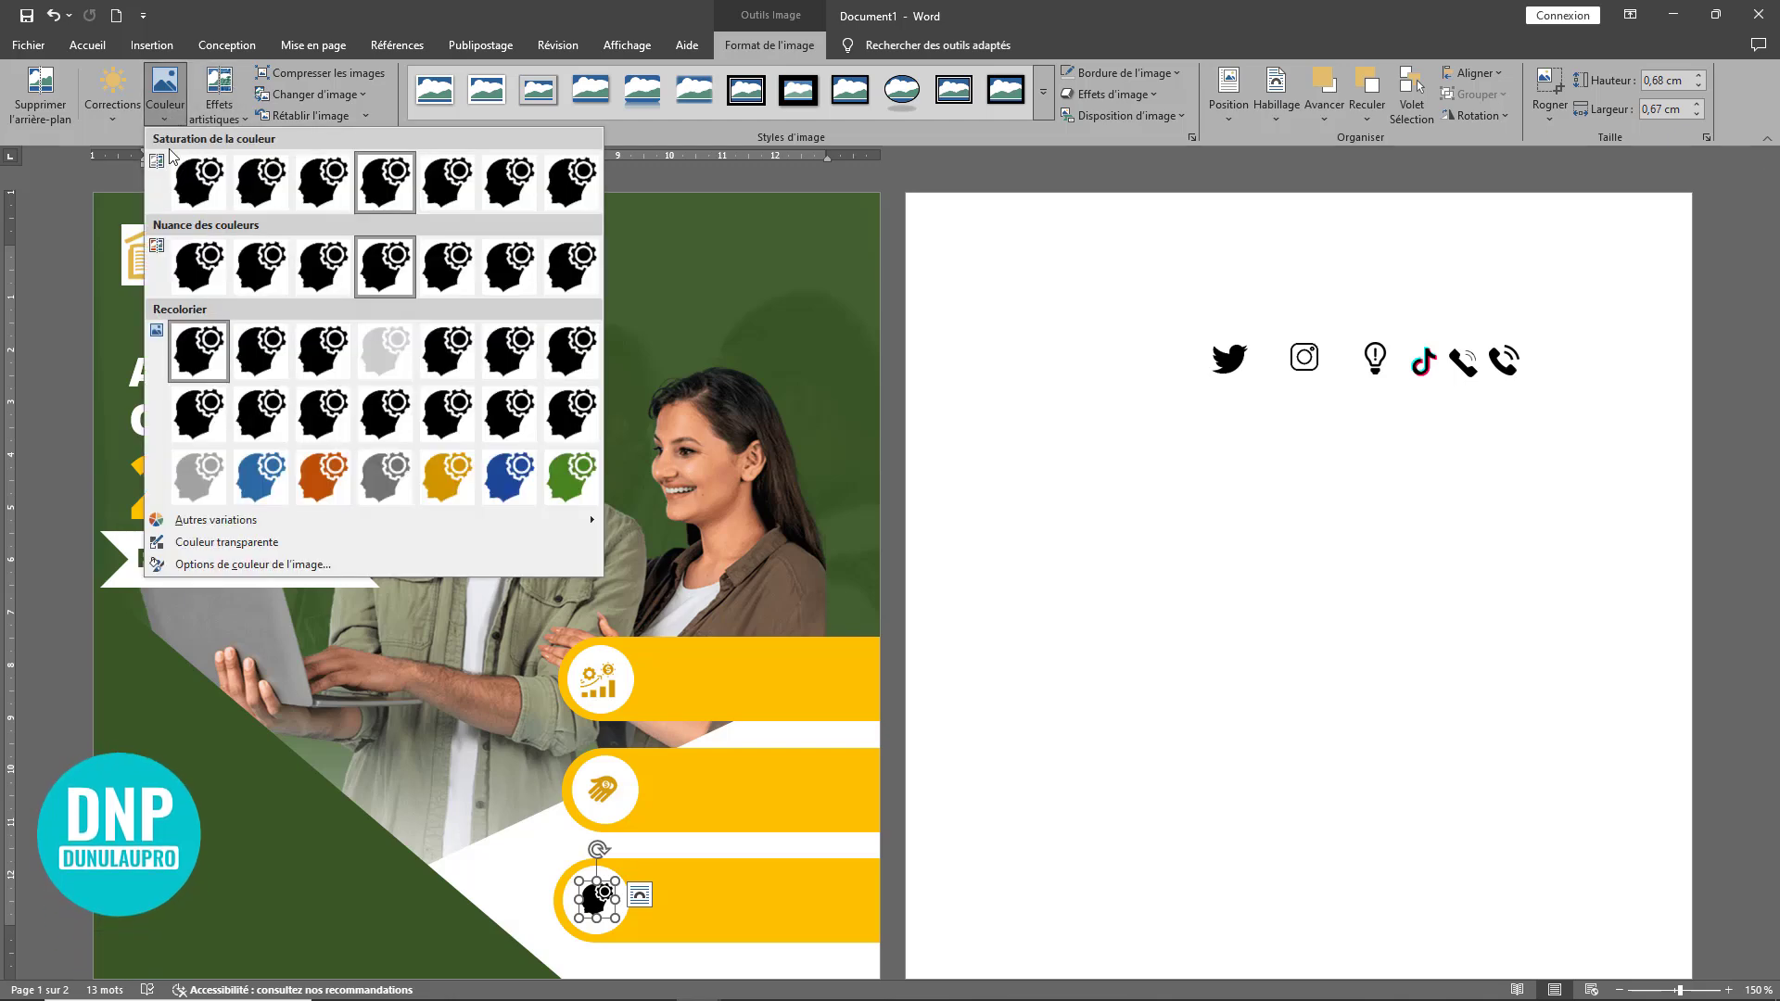
pyautogui.click(446, 477)
pyautogui.click(1184, 828)
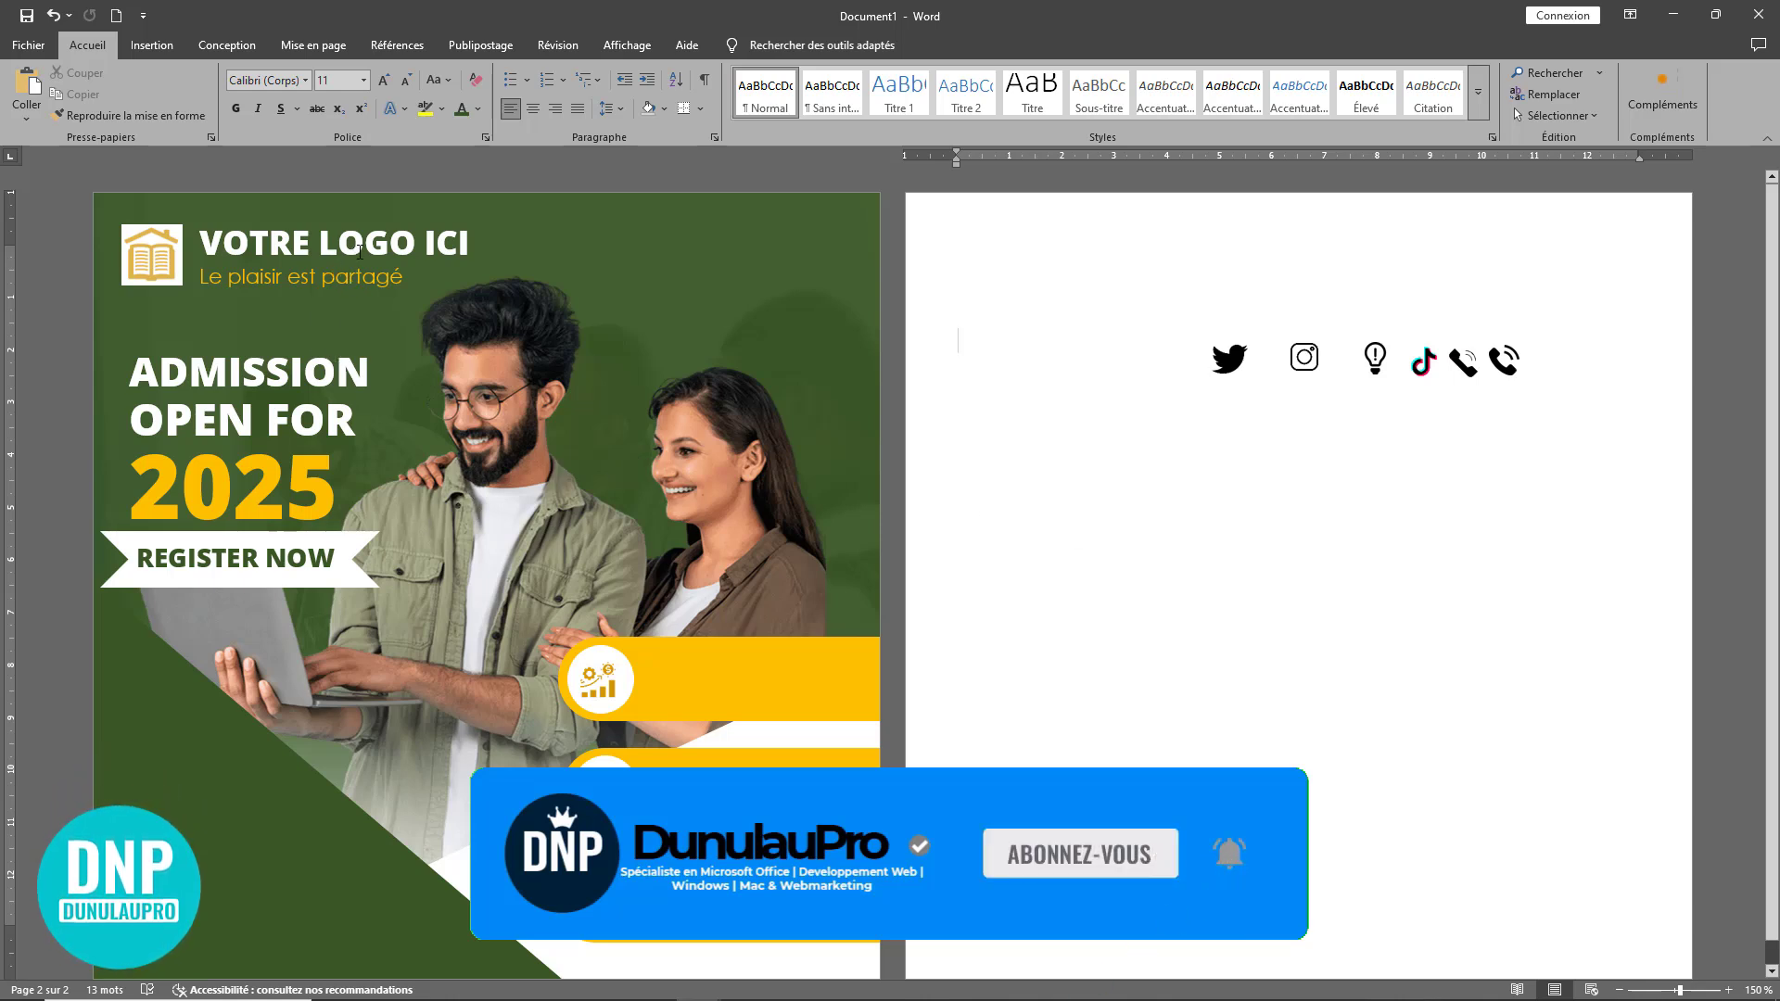
# - Copy the "ADMISSION" text box onto the first yellow bar and reduce the copy's font size to 14
pyautogui.click(304, 371)
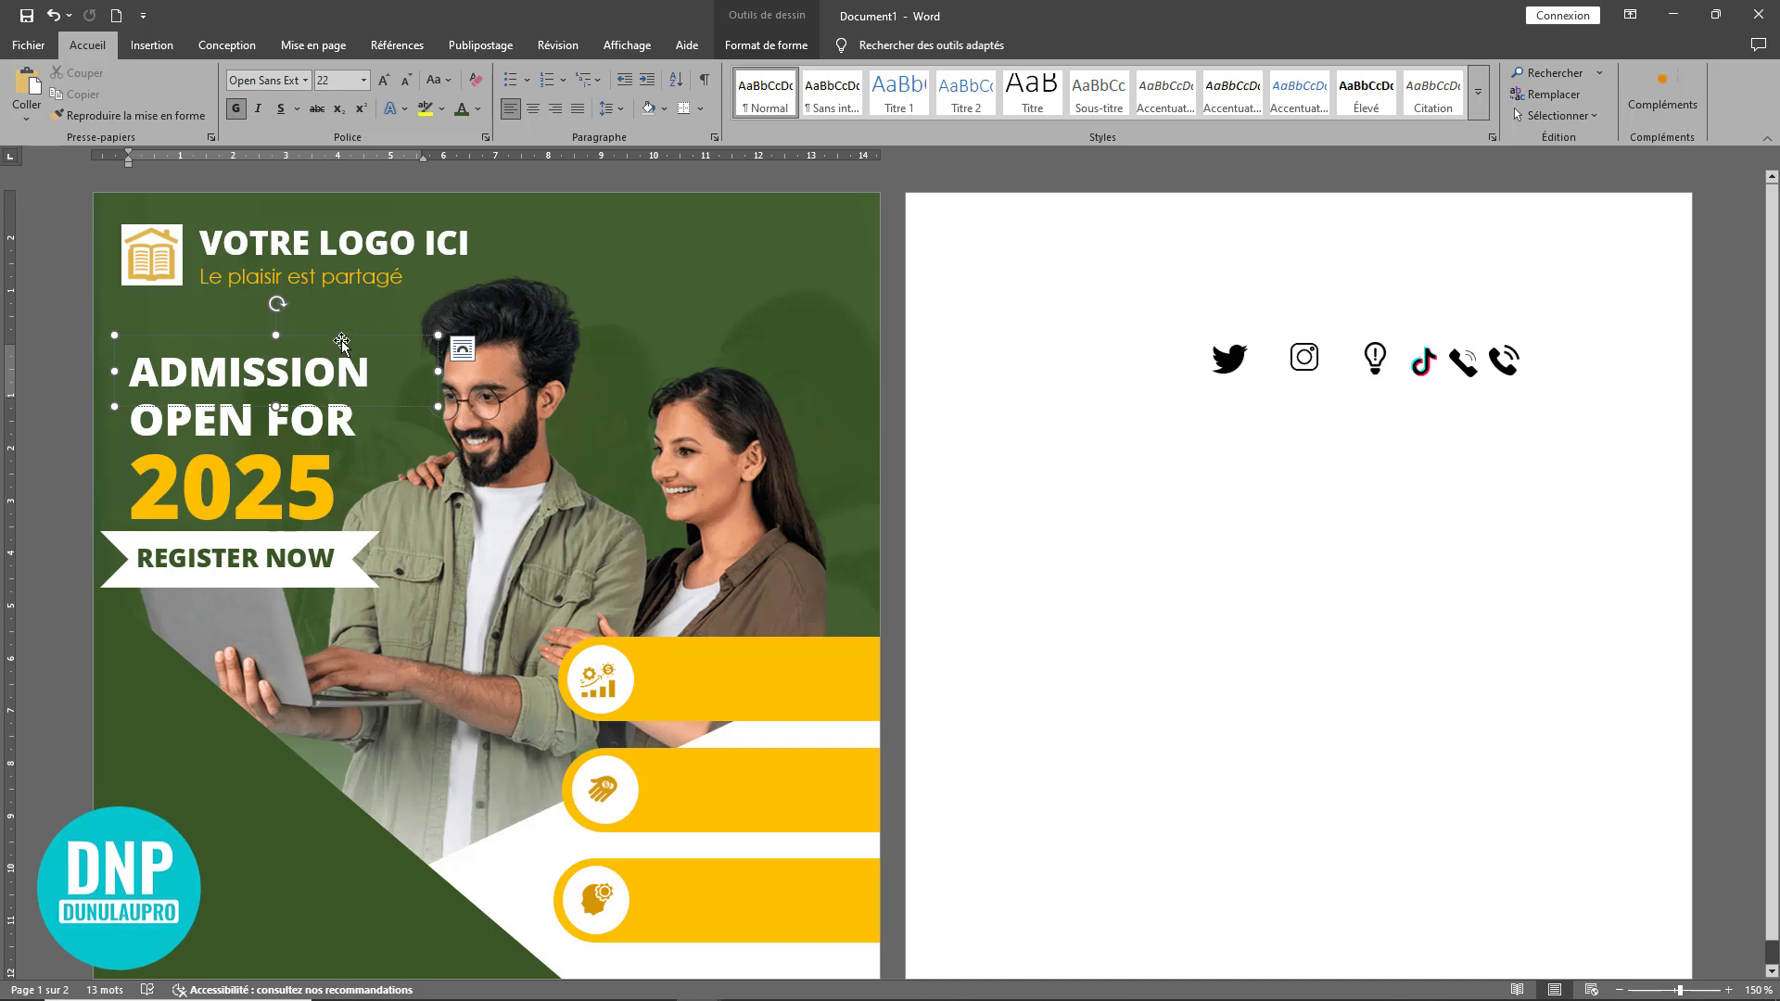
pyautogui.moveTo(342, 343); pyautogui.dragTo(738, 589)
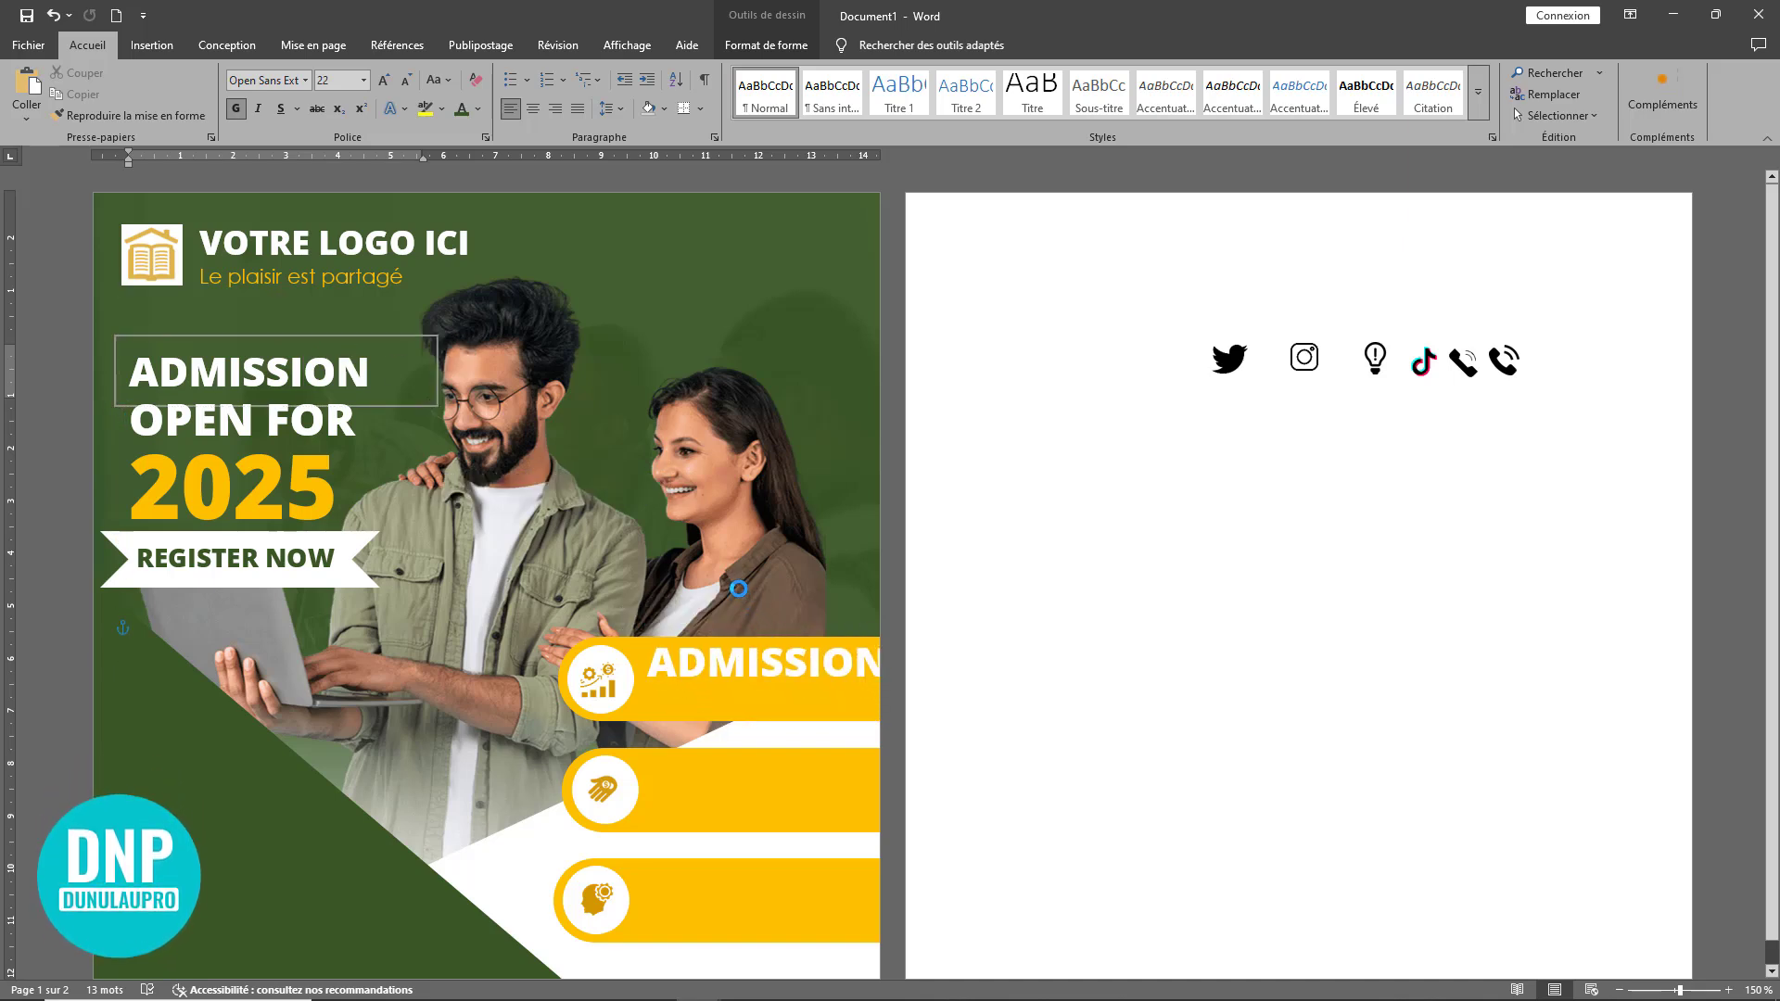
pyautogui.click(405, 80)
pyautogui.click(405, 80)
pyautogui.click(405, 80)
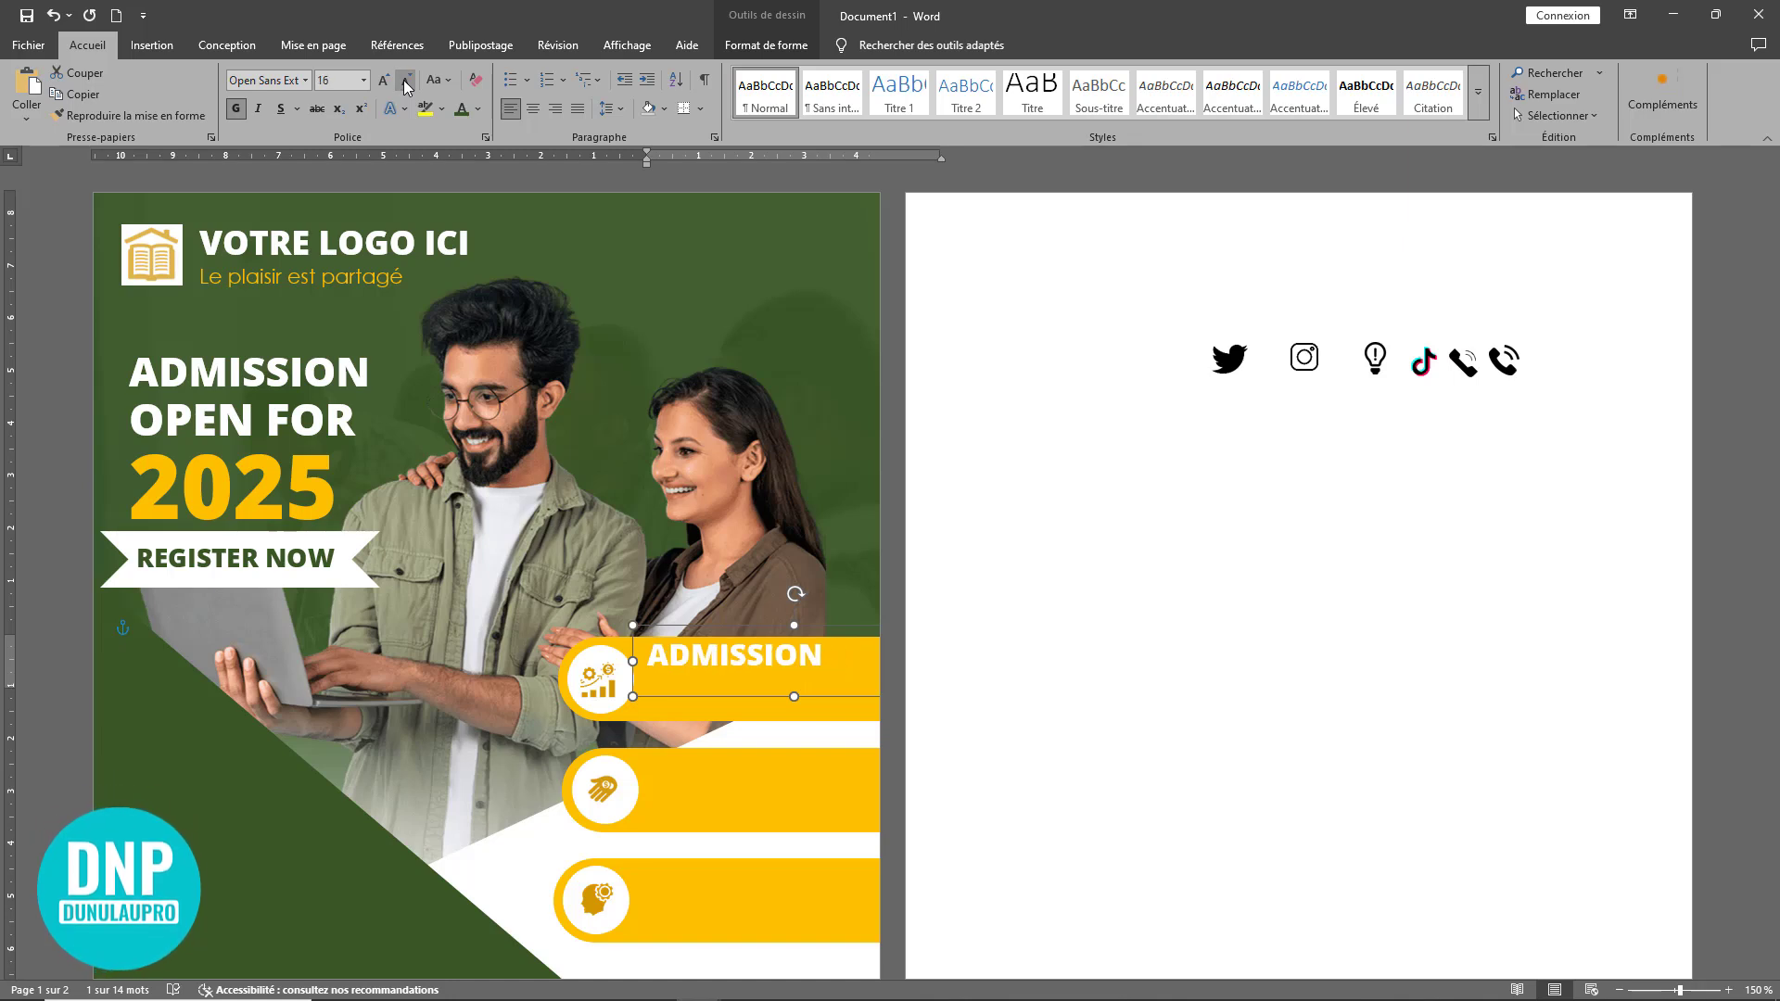
pyautogui.click(405, 80)
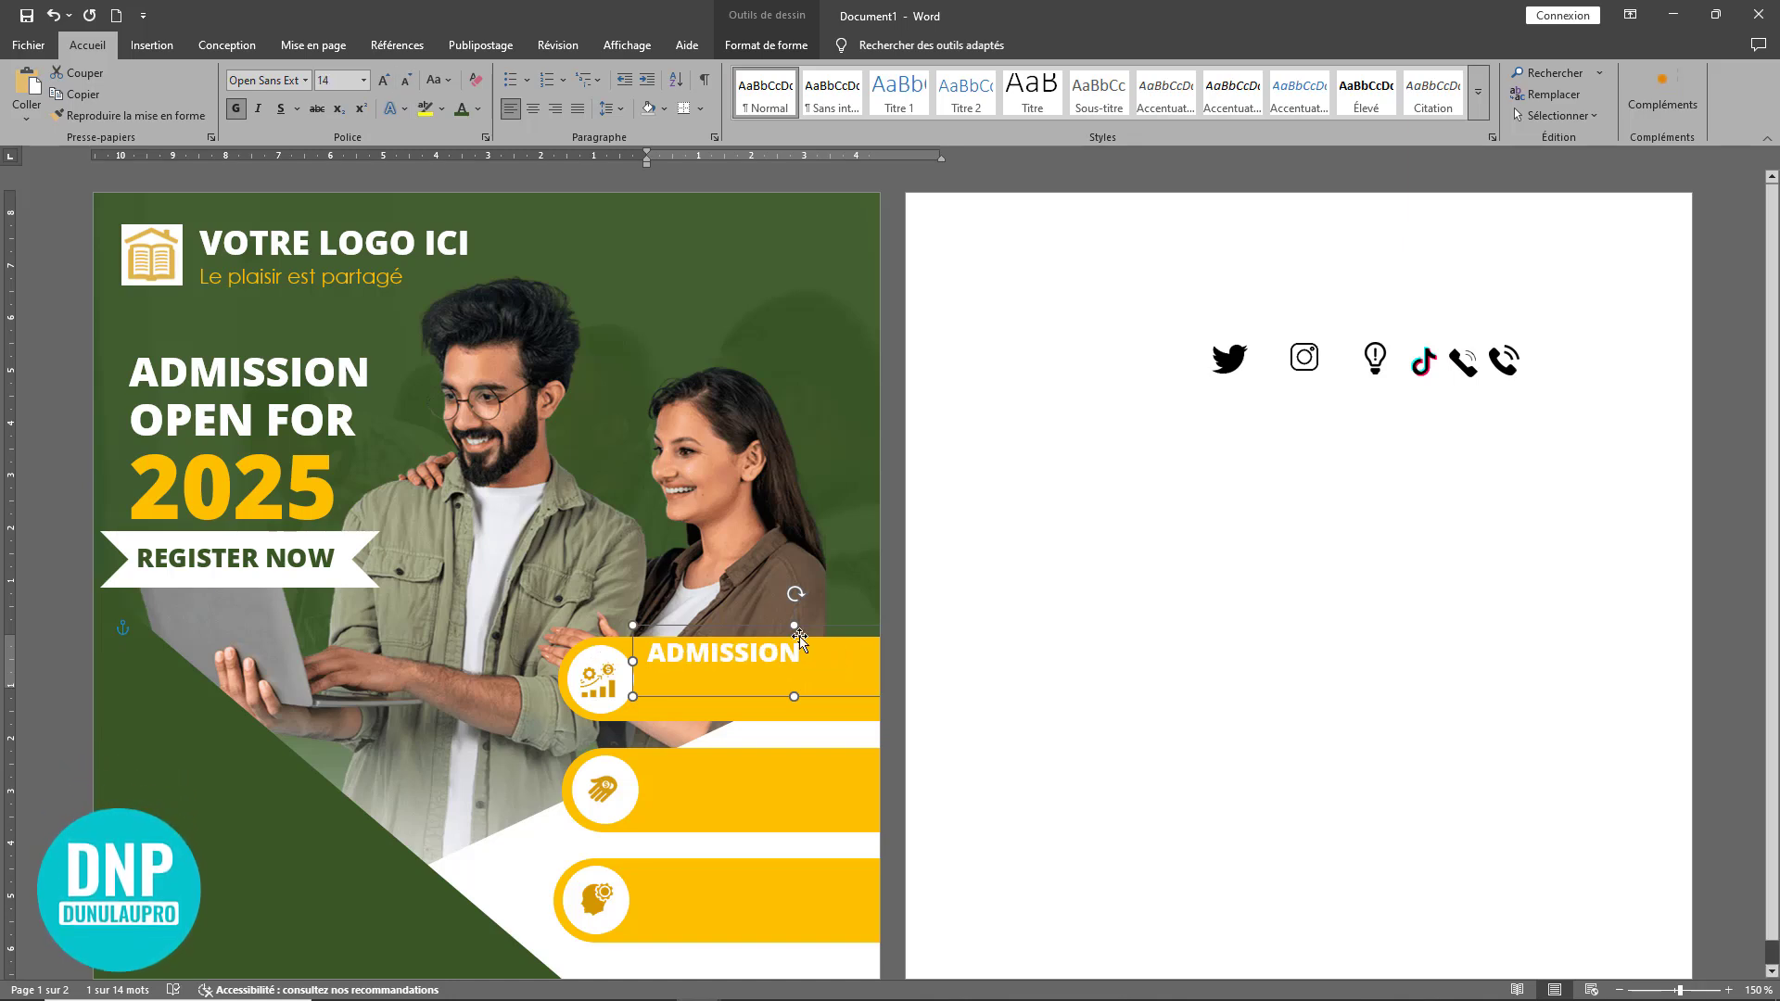
# - Shrink the copied "ADMISSION" text box to fit its text and place it beside the icon on the first yellow bar
pyautogui.moveTo(797, 684); pyautogui.dragTo(795, 679)
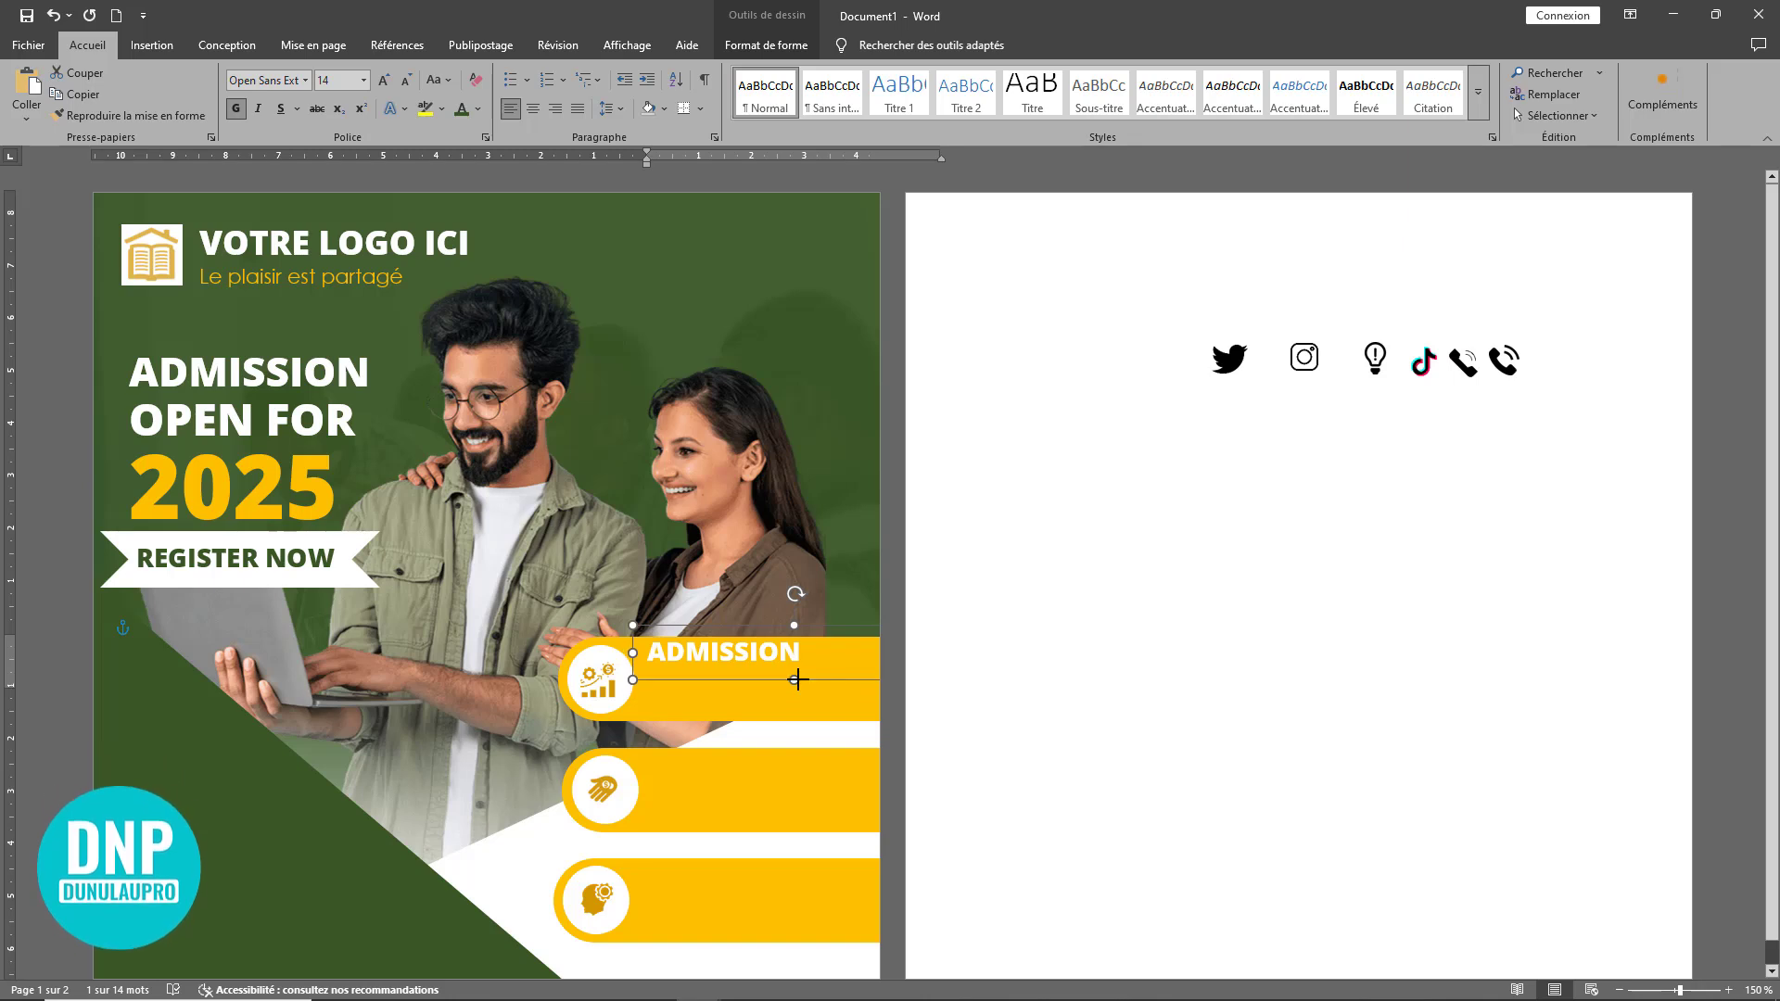
pyautogui.moveTo(682, 662)
pyautogui.mouseDown()
pyautogui.moveTo(735, 672)
pyautogui.moveTo(654, 682)
pyautogui.mouseUp()
pyautogui.moveTo(860, 664); pyautogui.dragTo(785, 682)
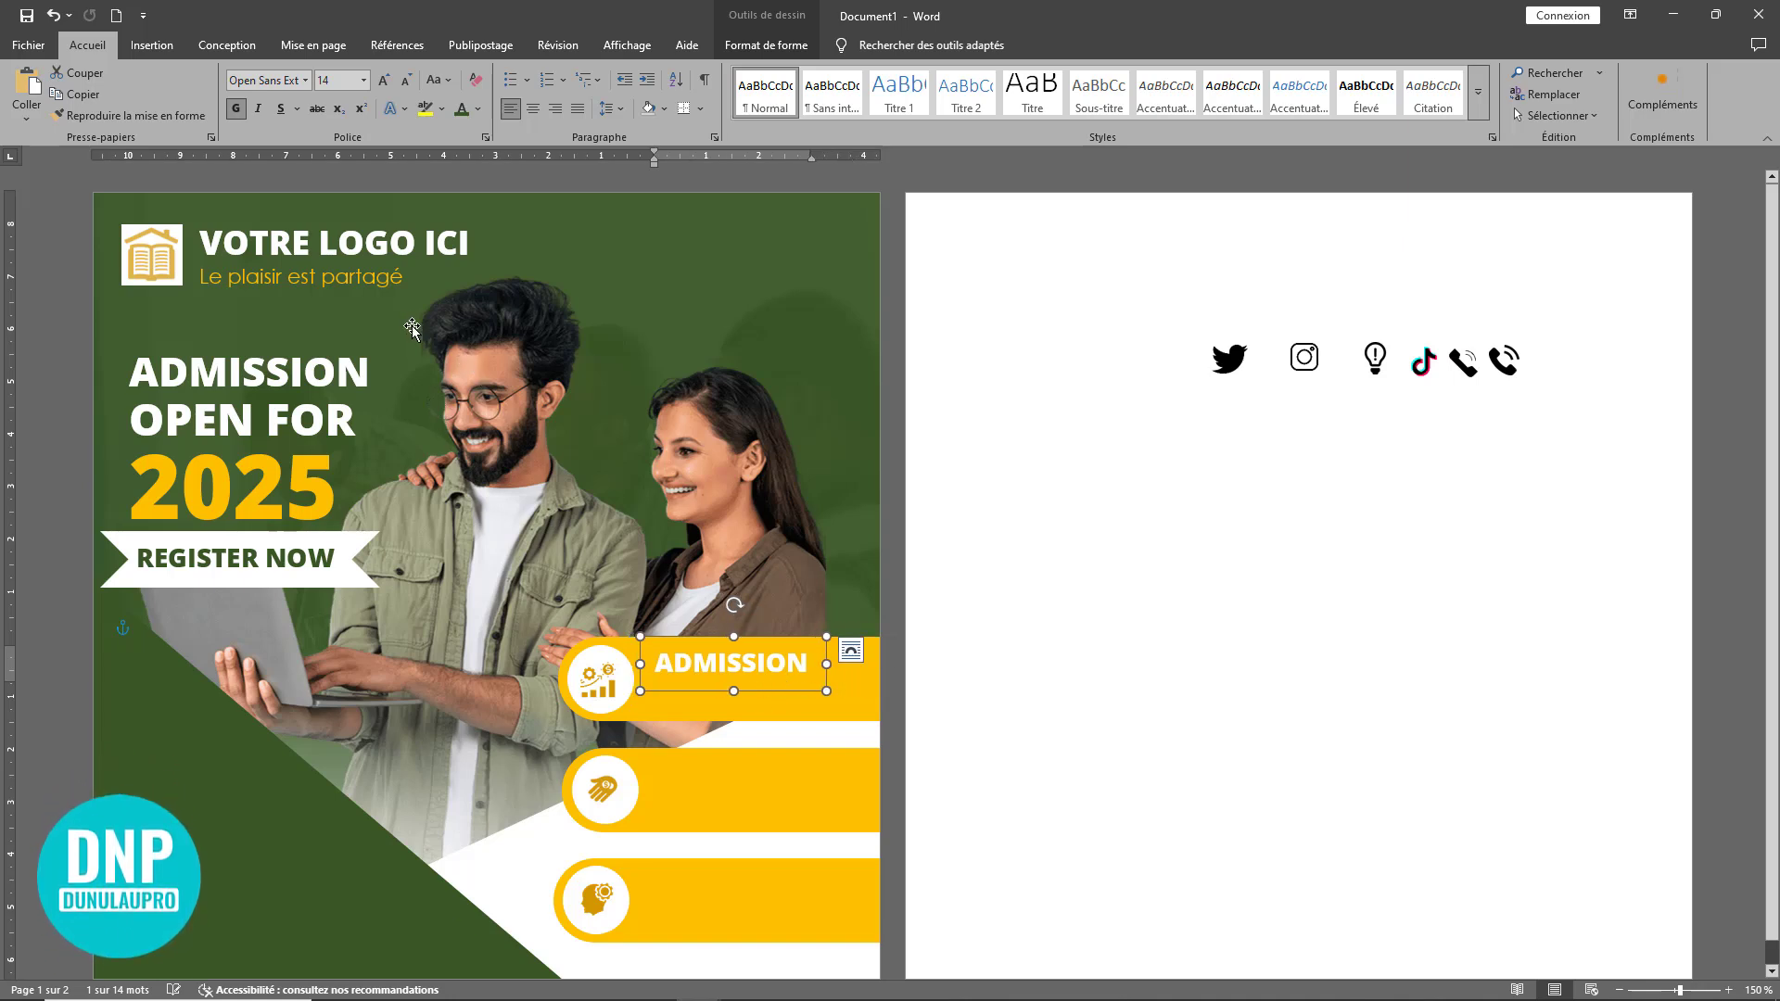
pyautogui.click(377, 262)
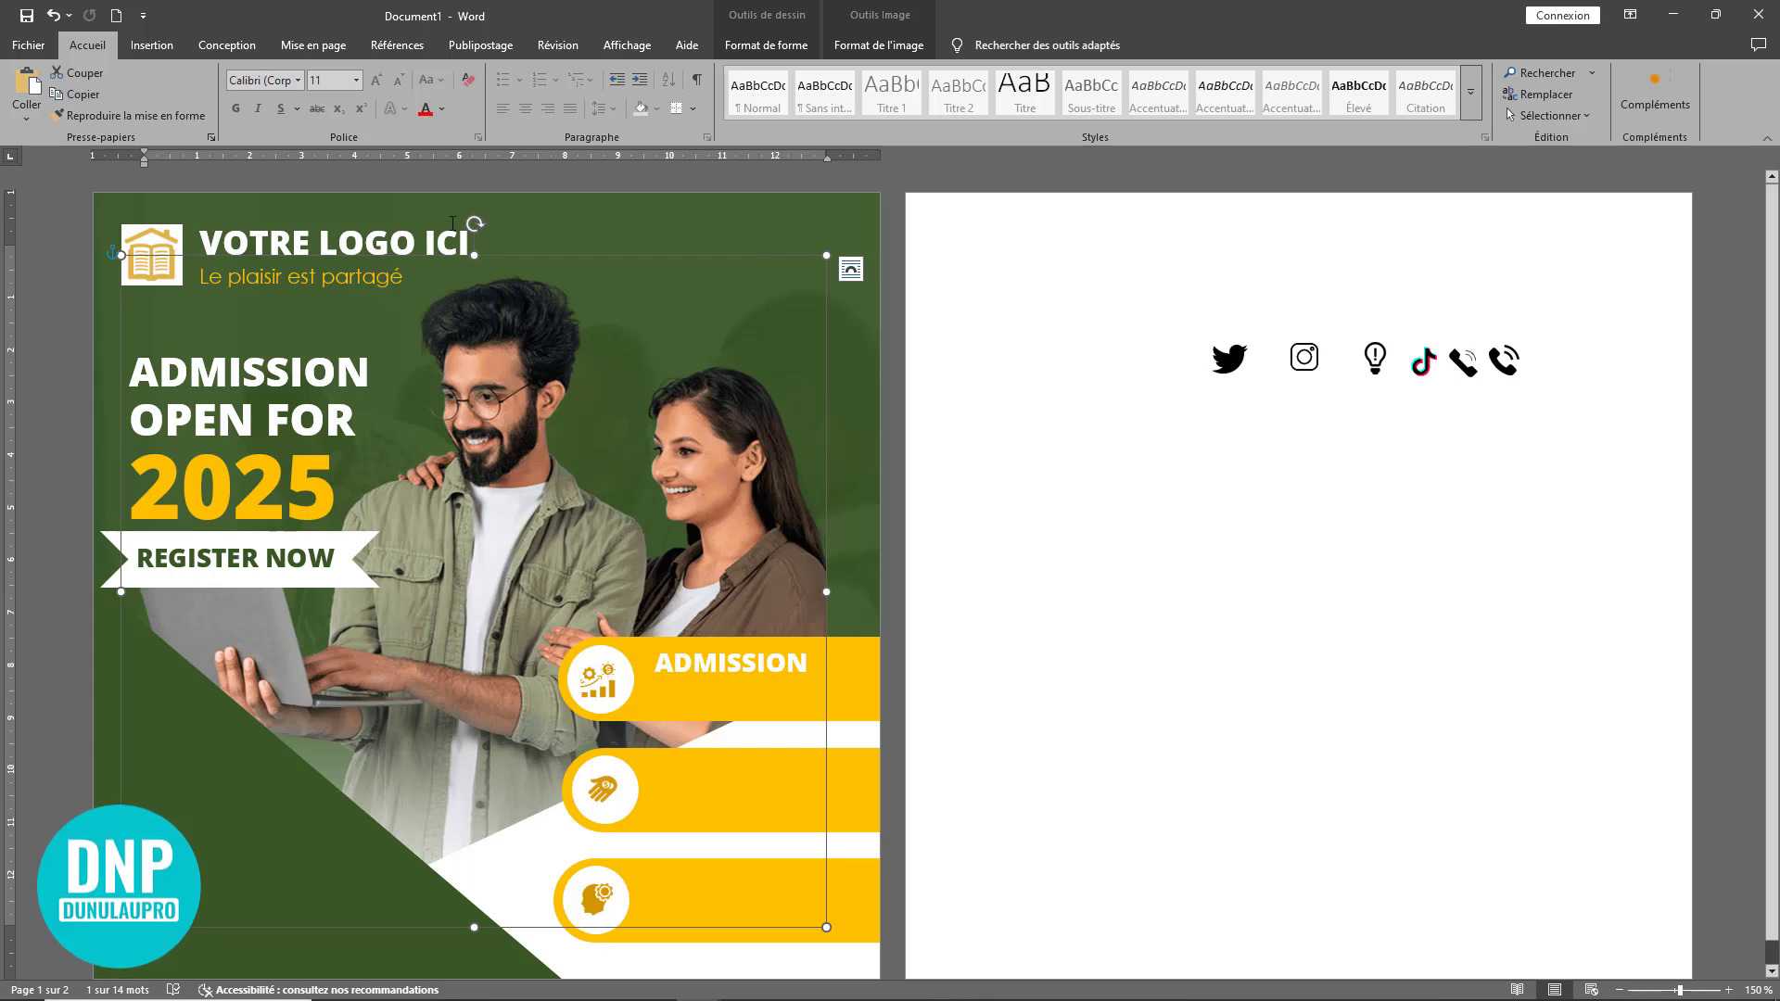
pyautogui.click(473, 243)
pyautogui.click(386, 284)
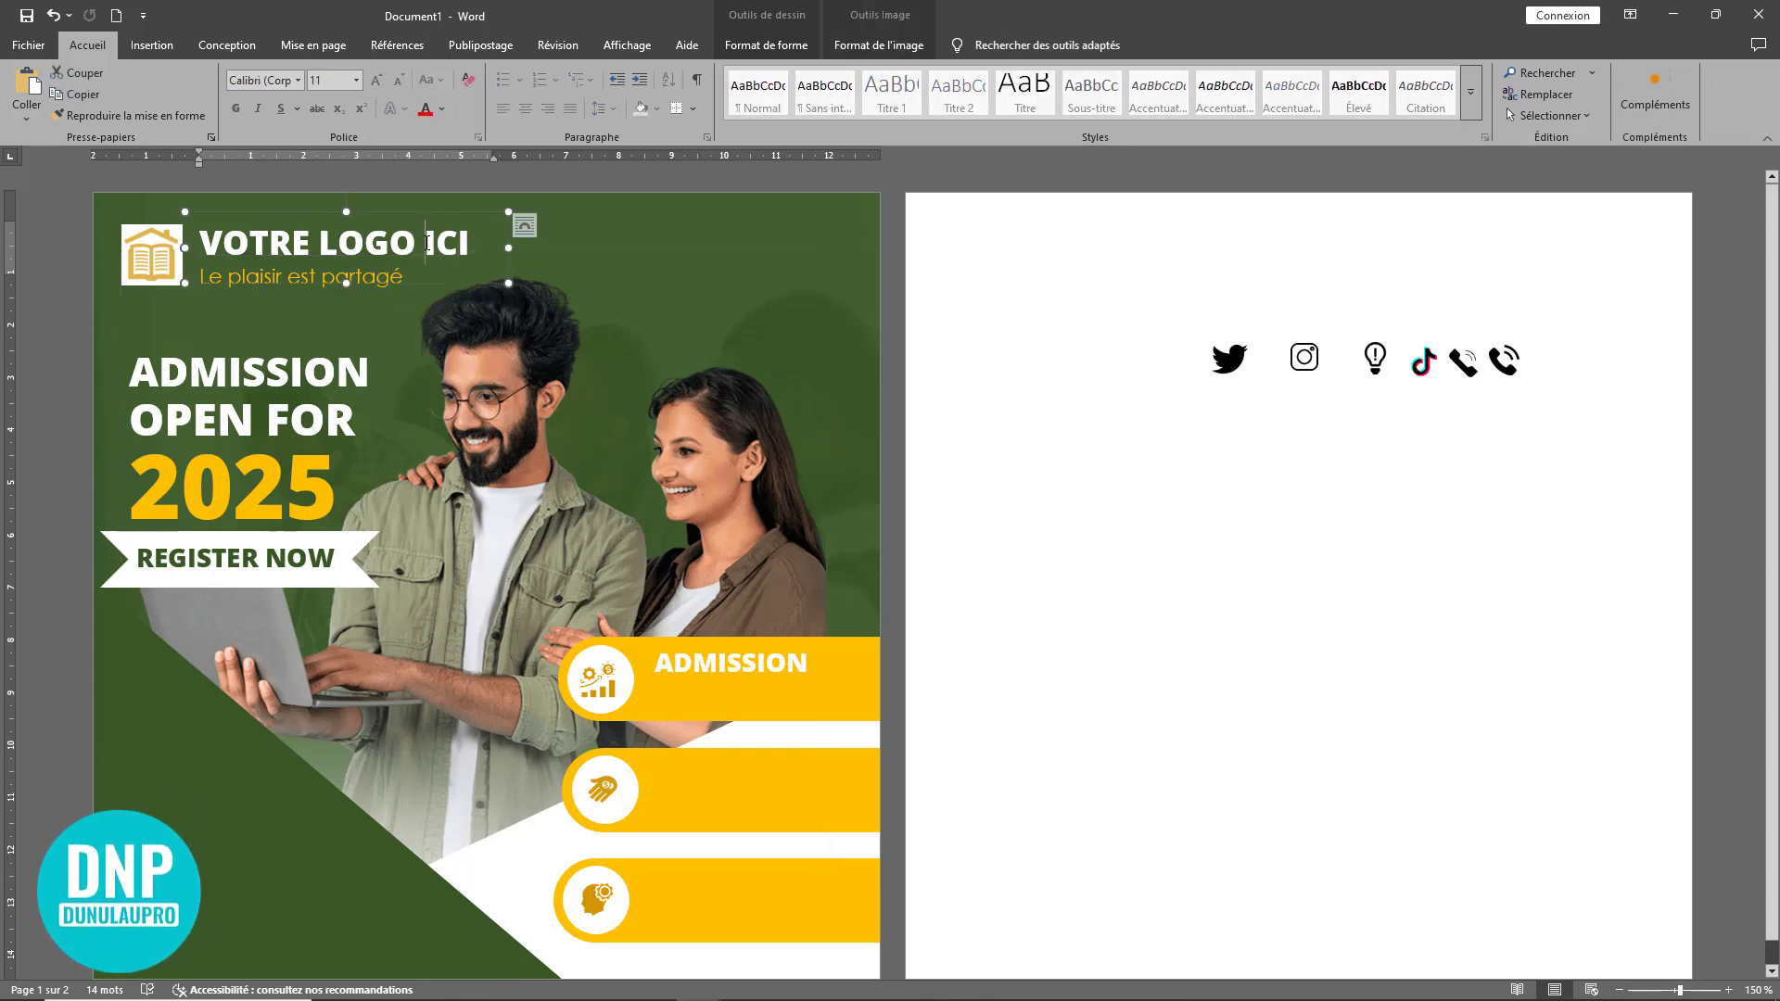
pyautogui.click(393, 273)
pyautogui.click(387, 282)
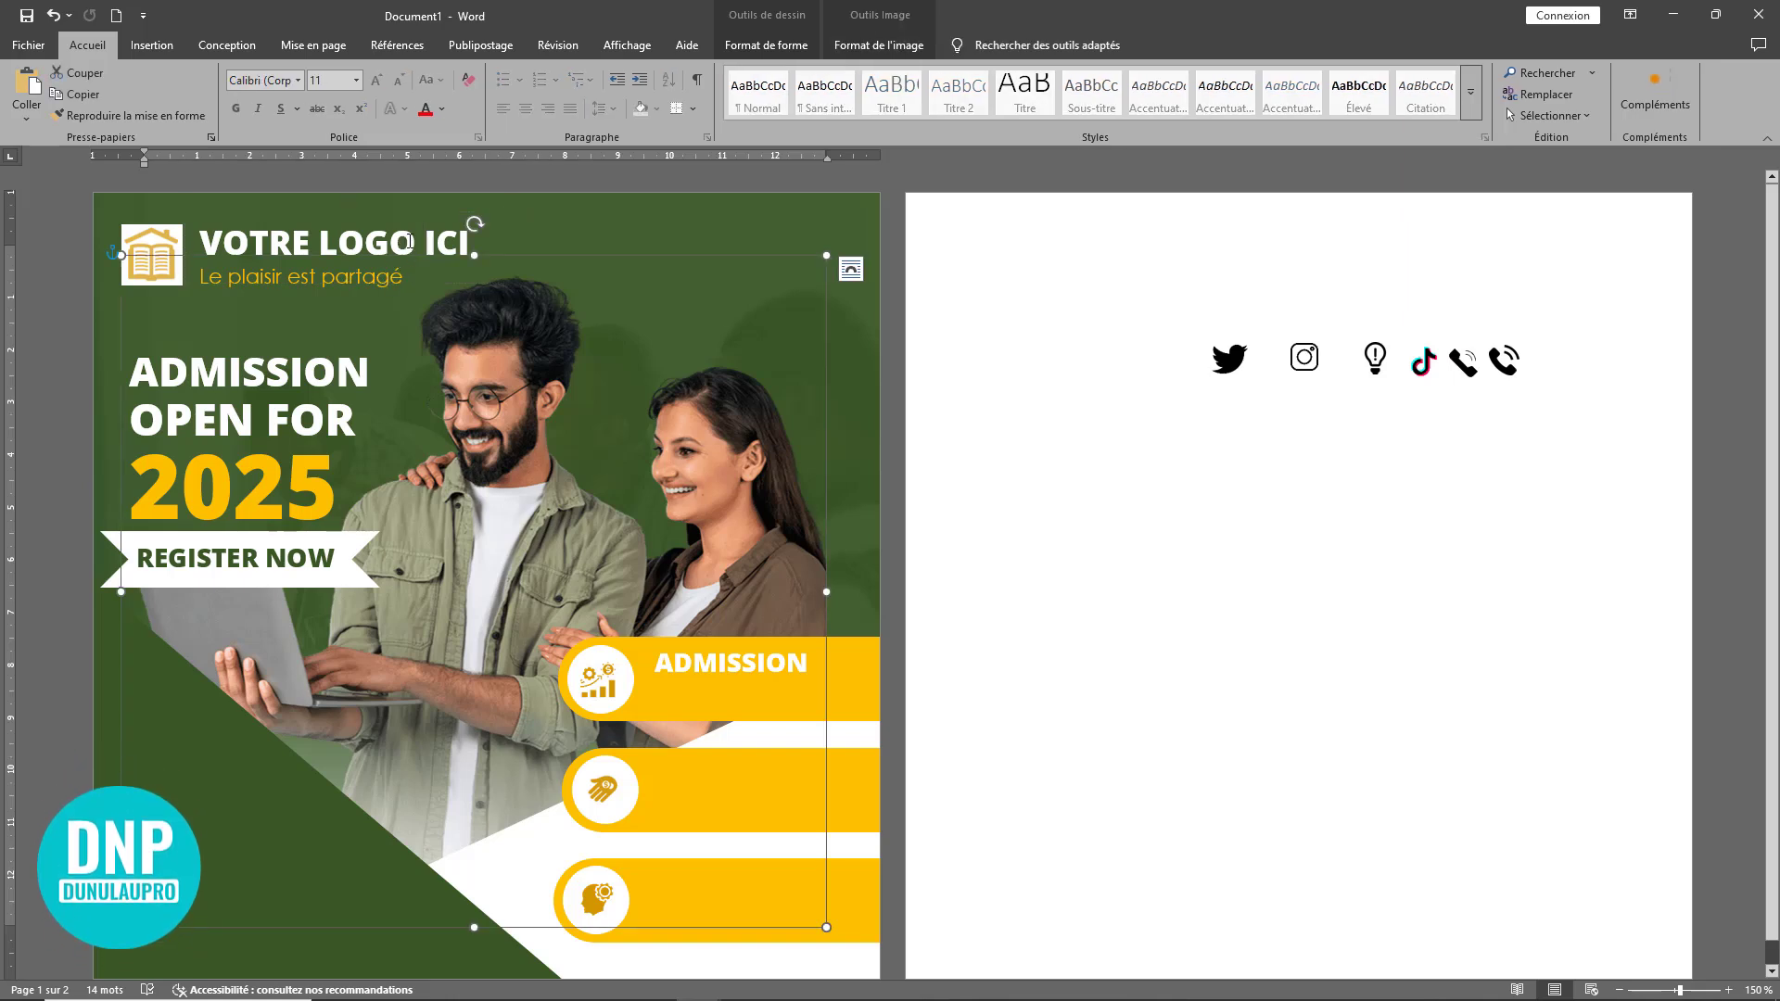
pyautogui.click(416, 243)
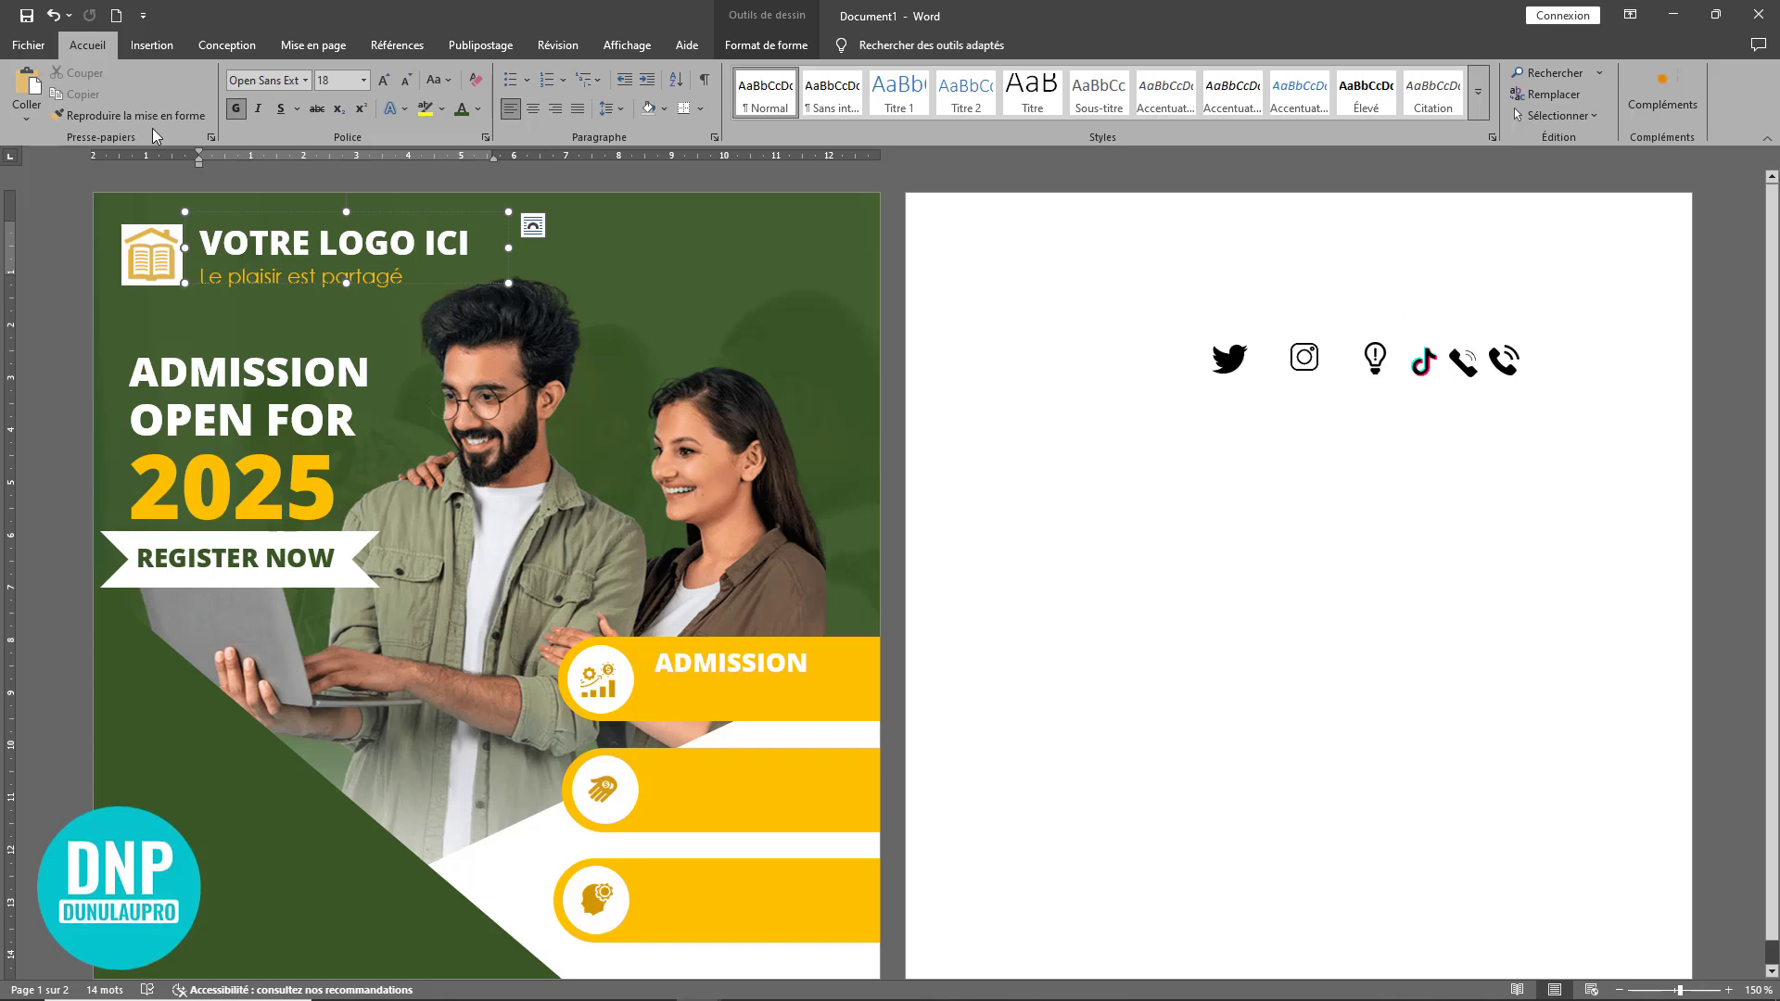
# - Draw a text box about 7.71 × 1.76 cm on the blank second page and generate one placeholder paragraph with =lorem(1)
pyautogui.click(146, 48)
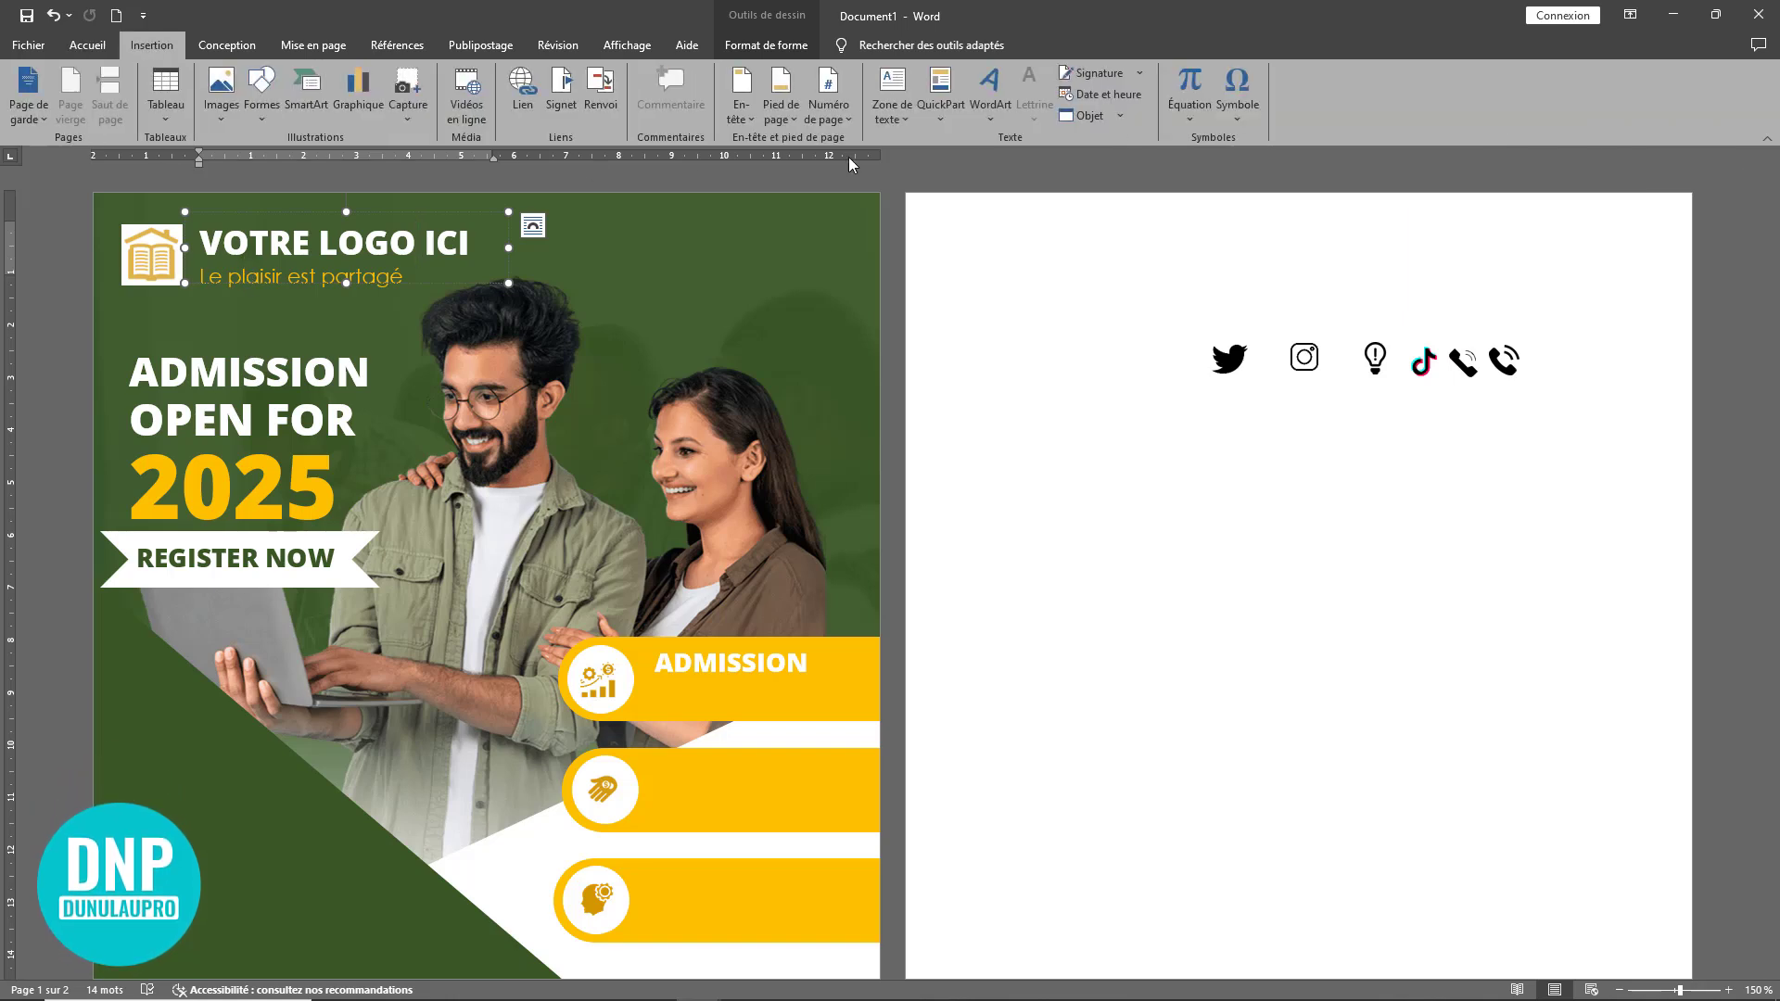
pyautogui.click(894, 115)
pyautogui.click(928, 165)
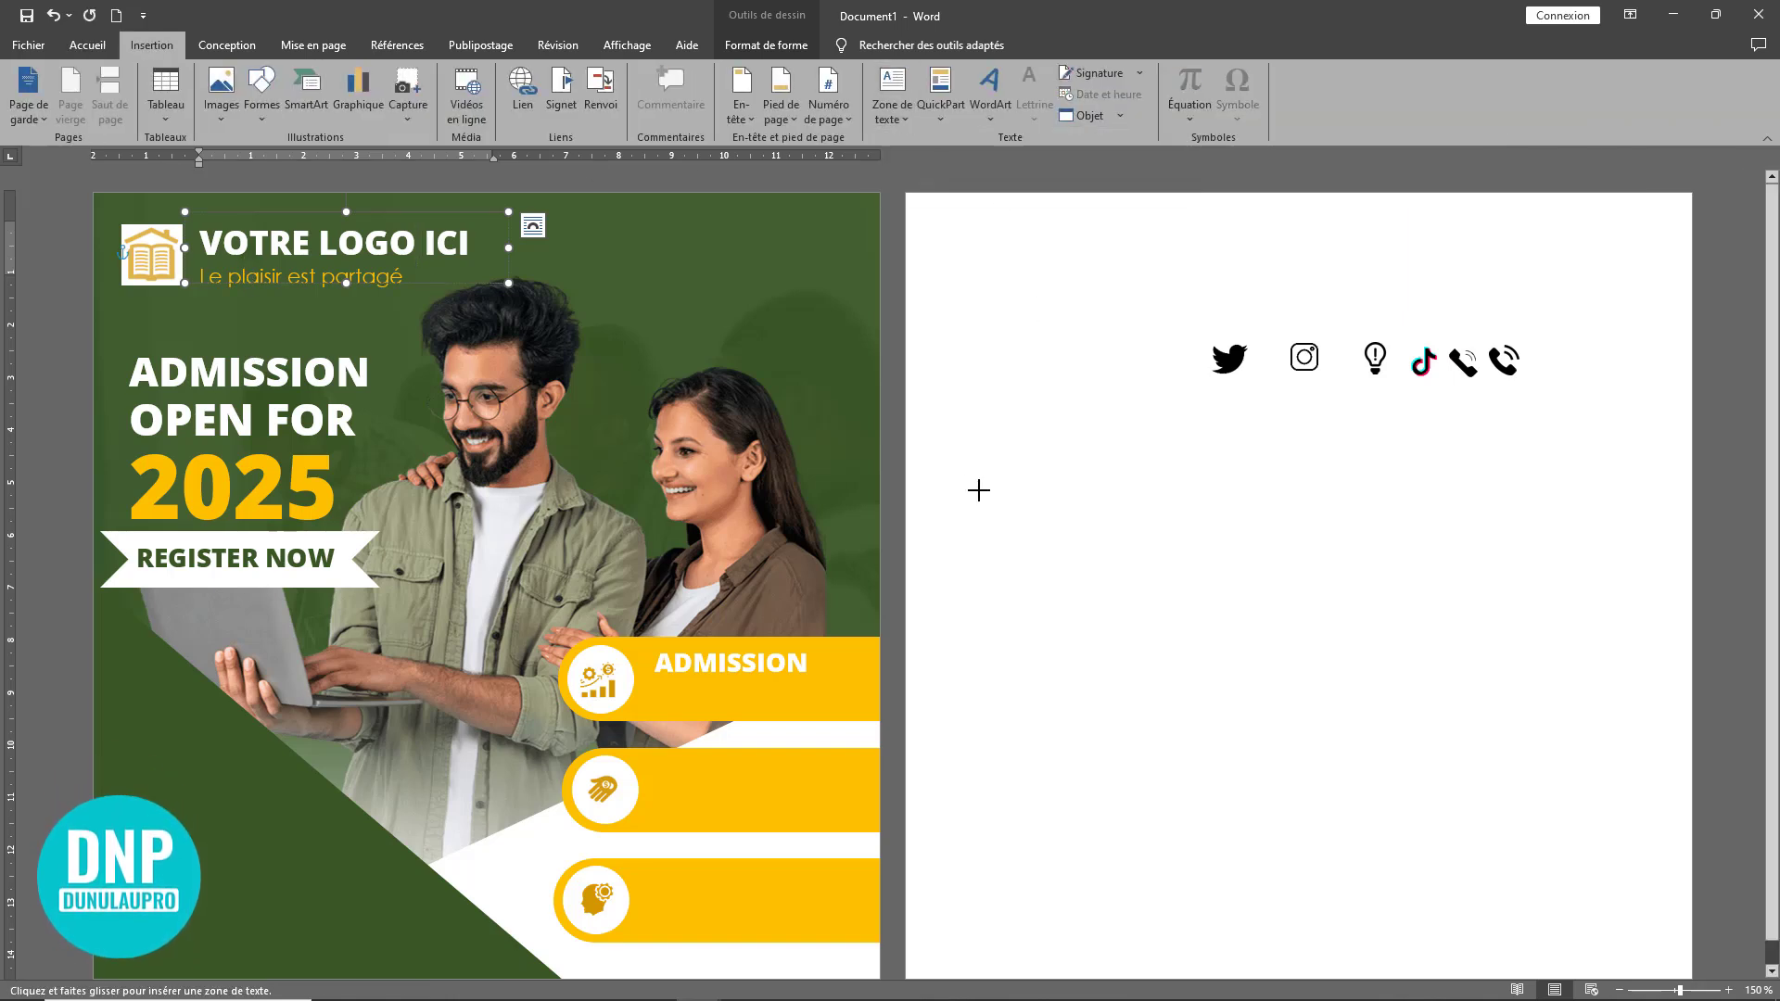
pyautogui.moveTo(986, 410); pyautogui.dragTo(1392, 503)
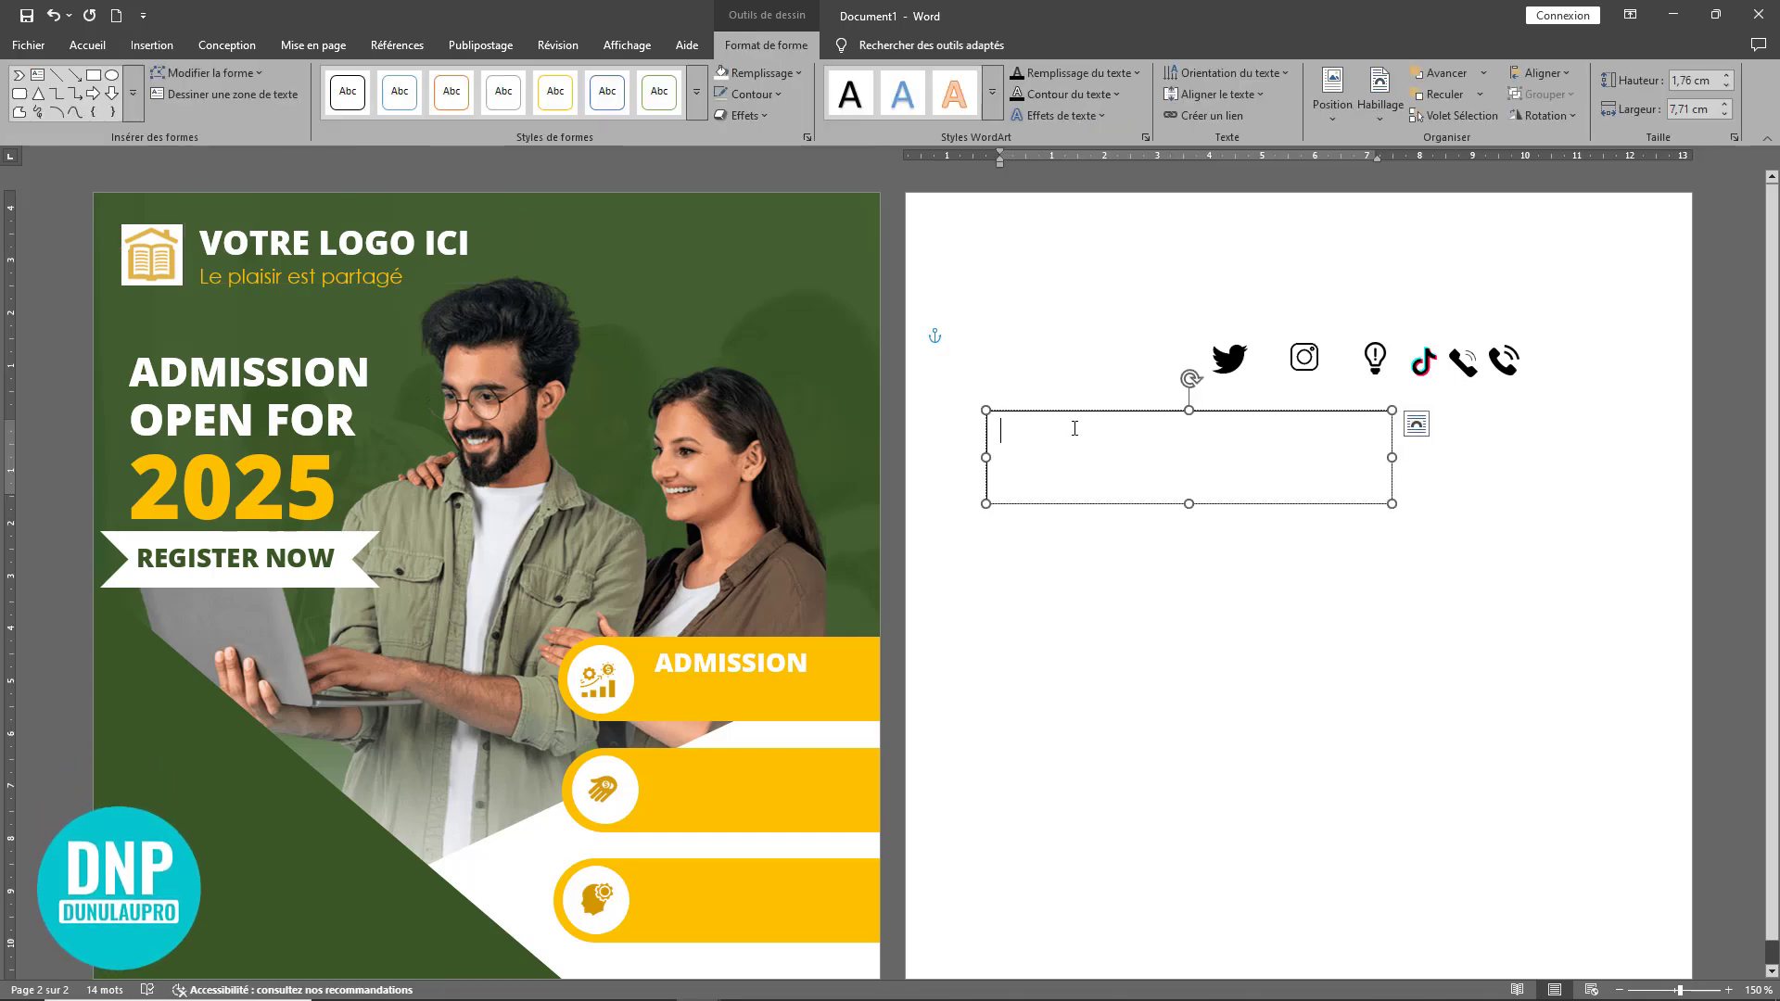
pyautogui.write('=lorem')
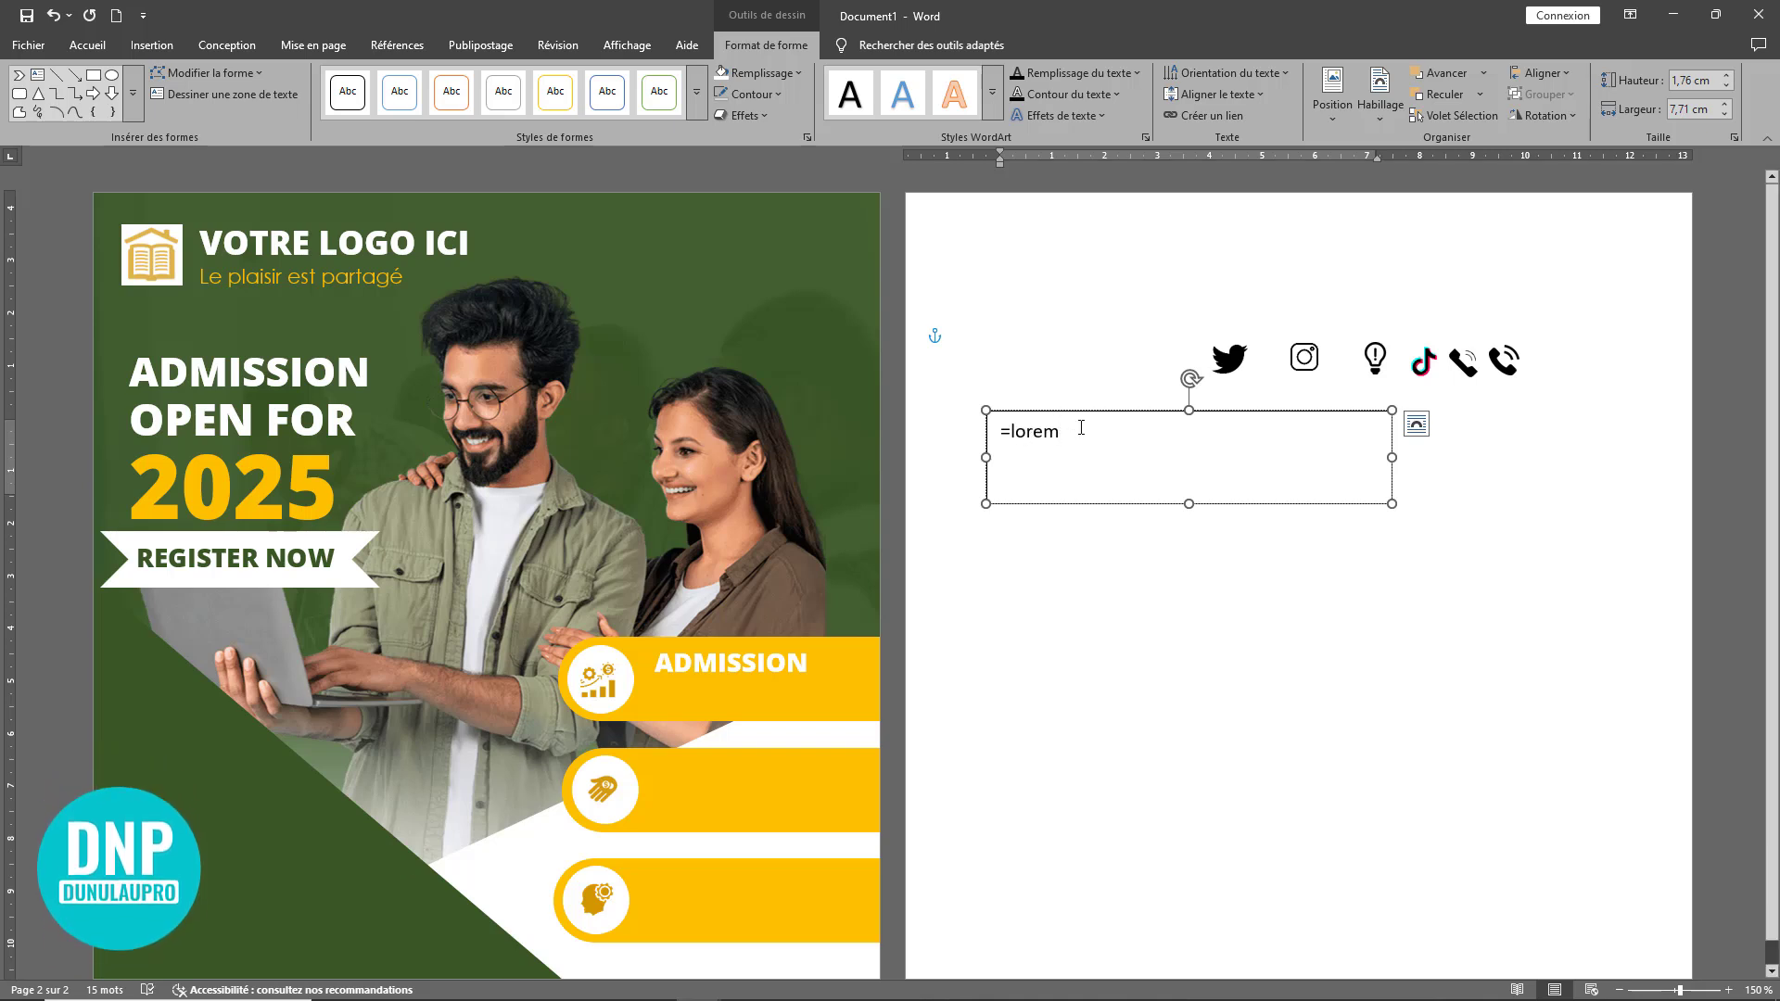
pyautogui.write('(')
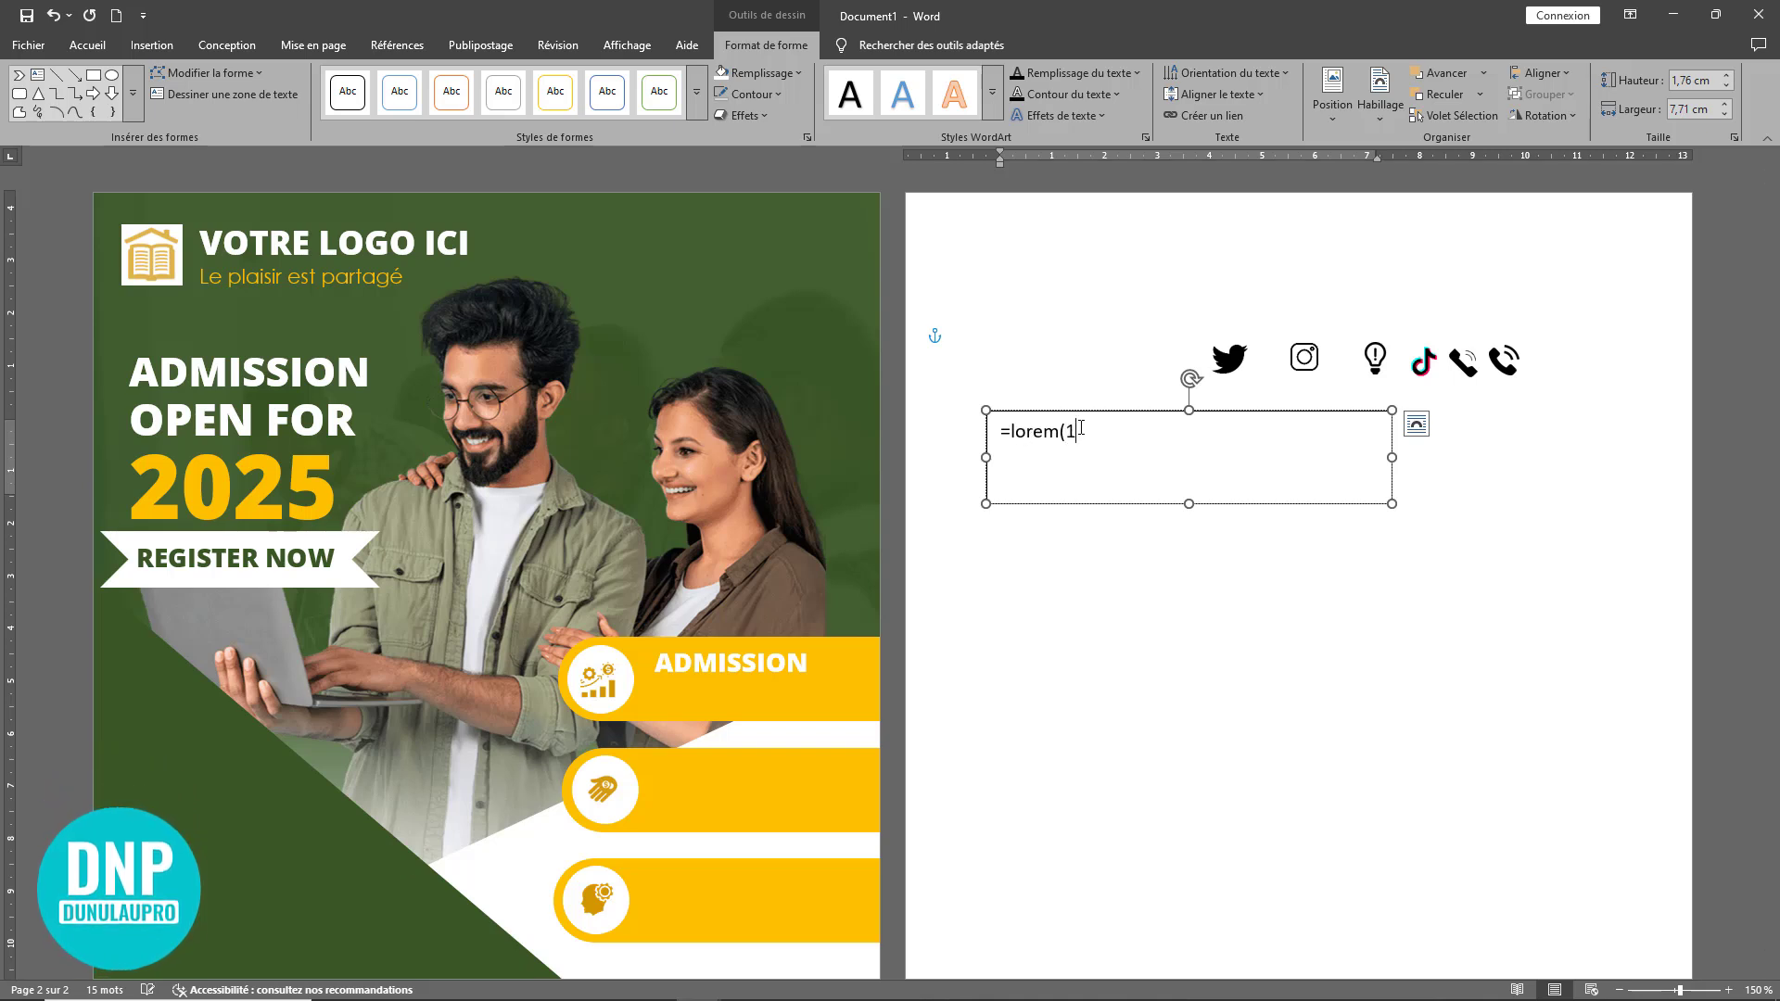
pyautogui.write('1)')
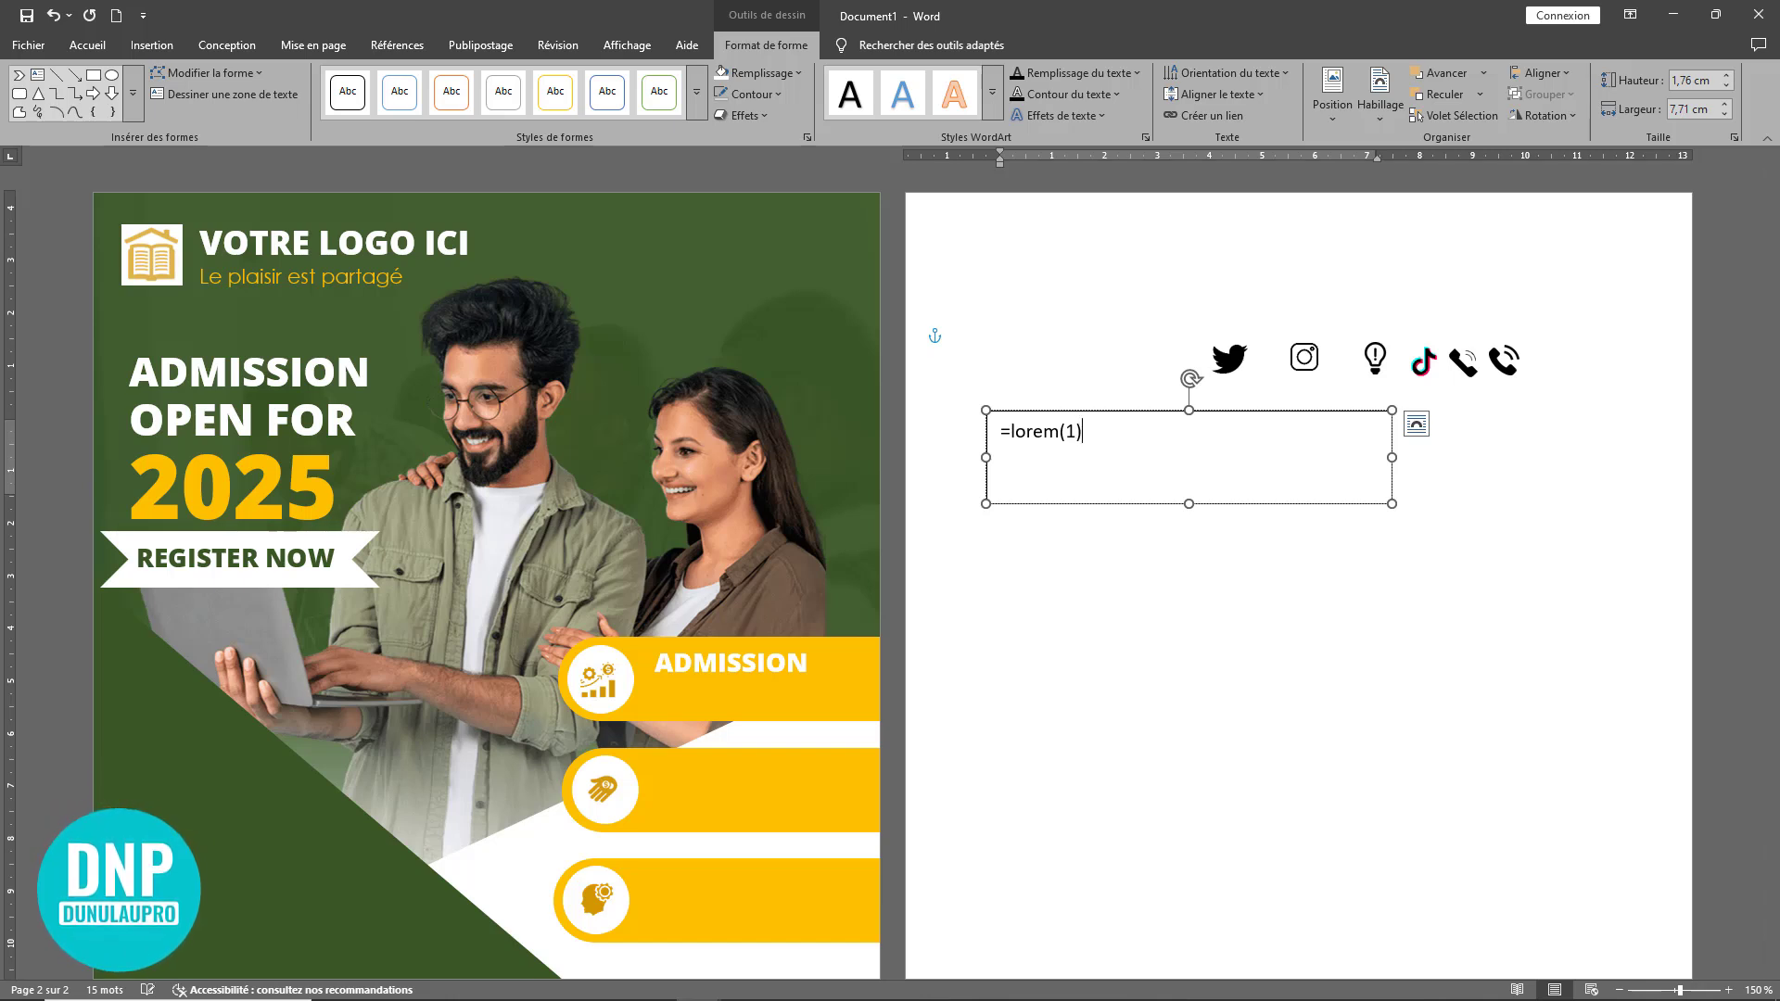
pyautogui.press('Return')
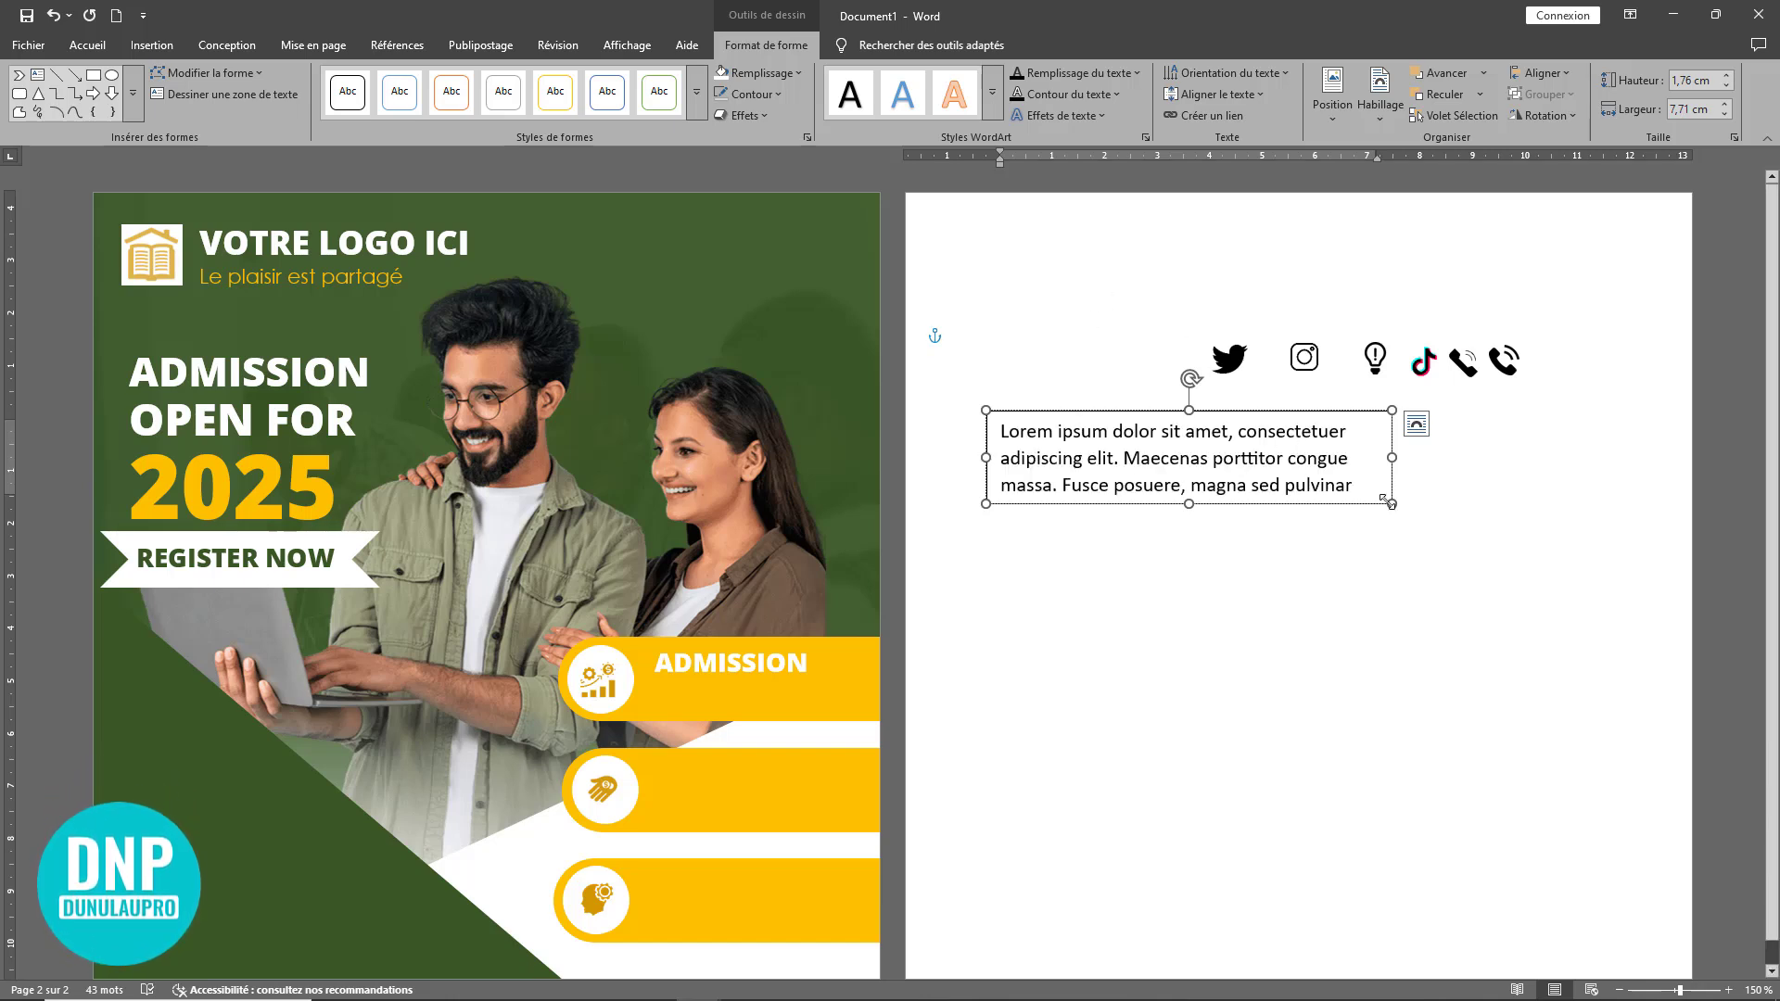
# - Reduce the font size of the lorem ipsum text box to 8
pyautogui.click(87, 45)
pyautogui.click(405, 81)
pyautogui.click(405, 82)
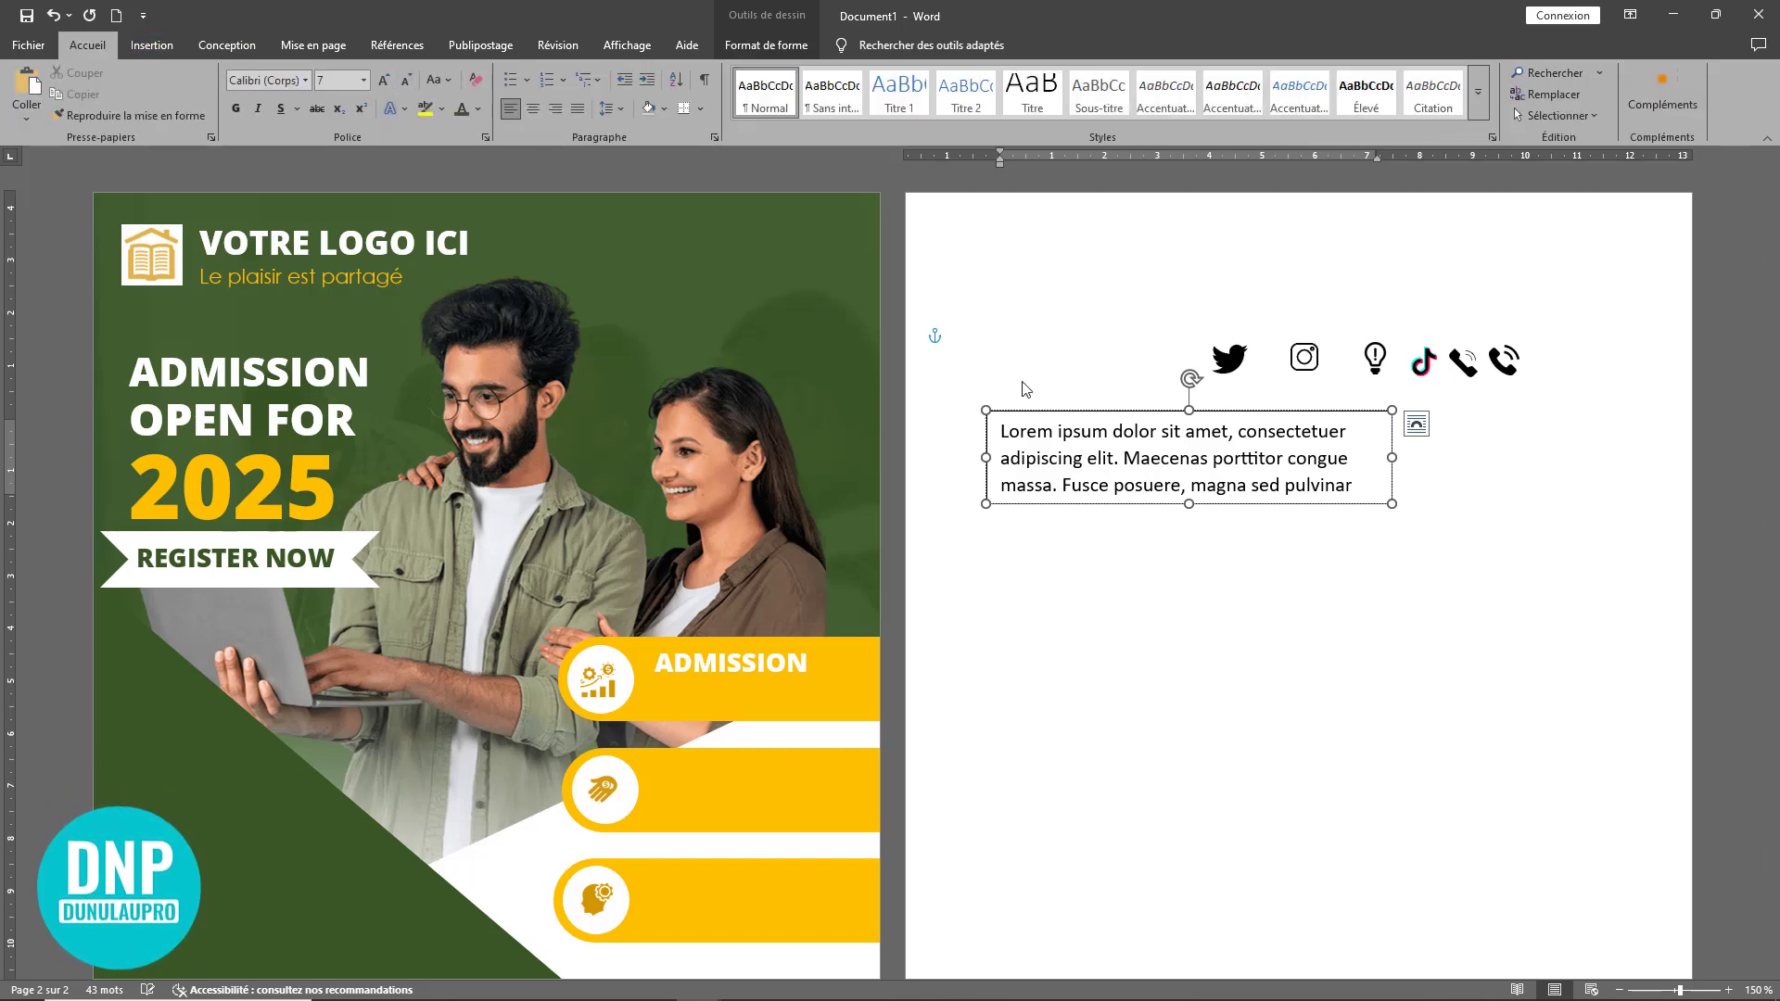
pyautogui.click(1189, 411)
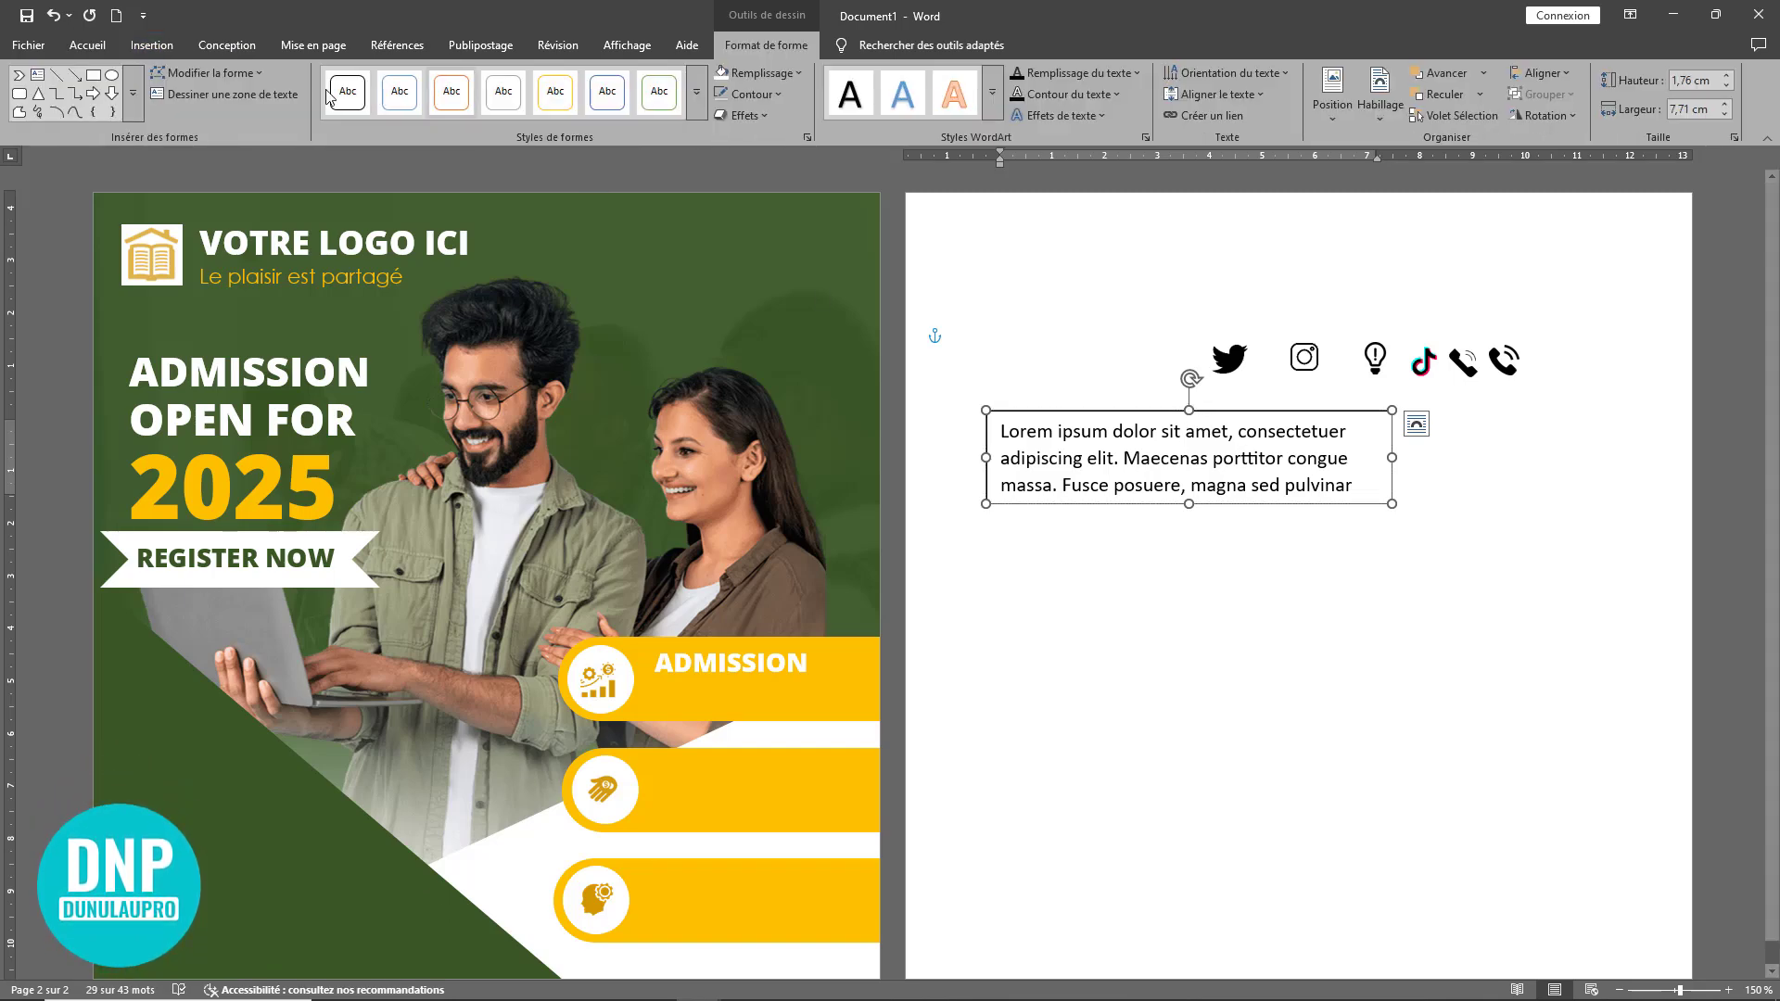
pyautogui.click(87, 44)
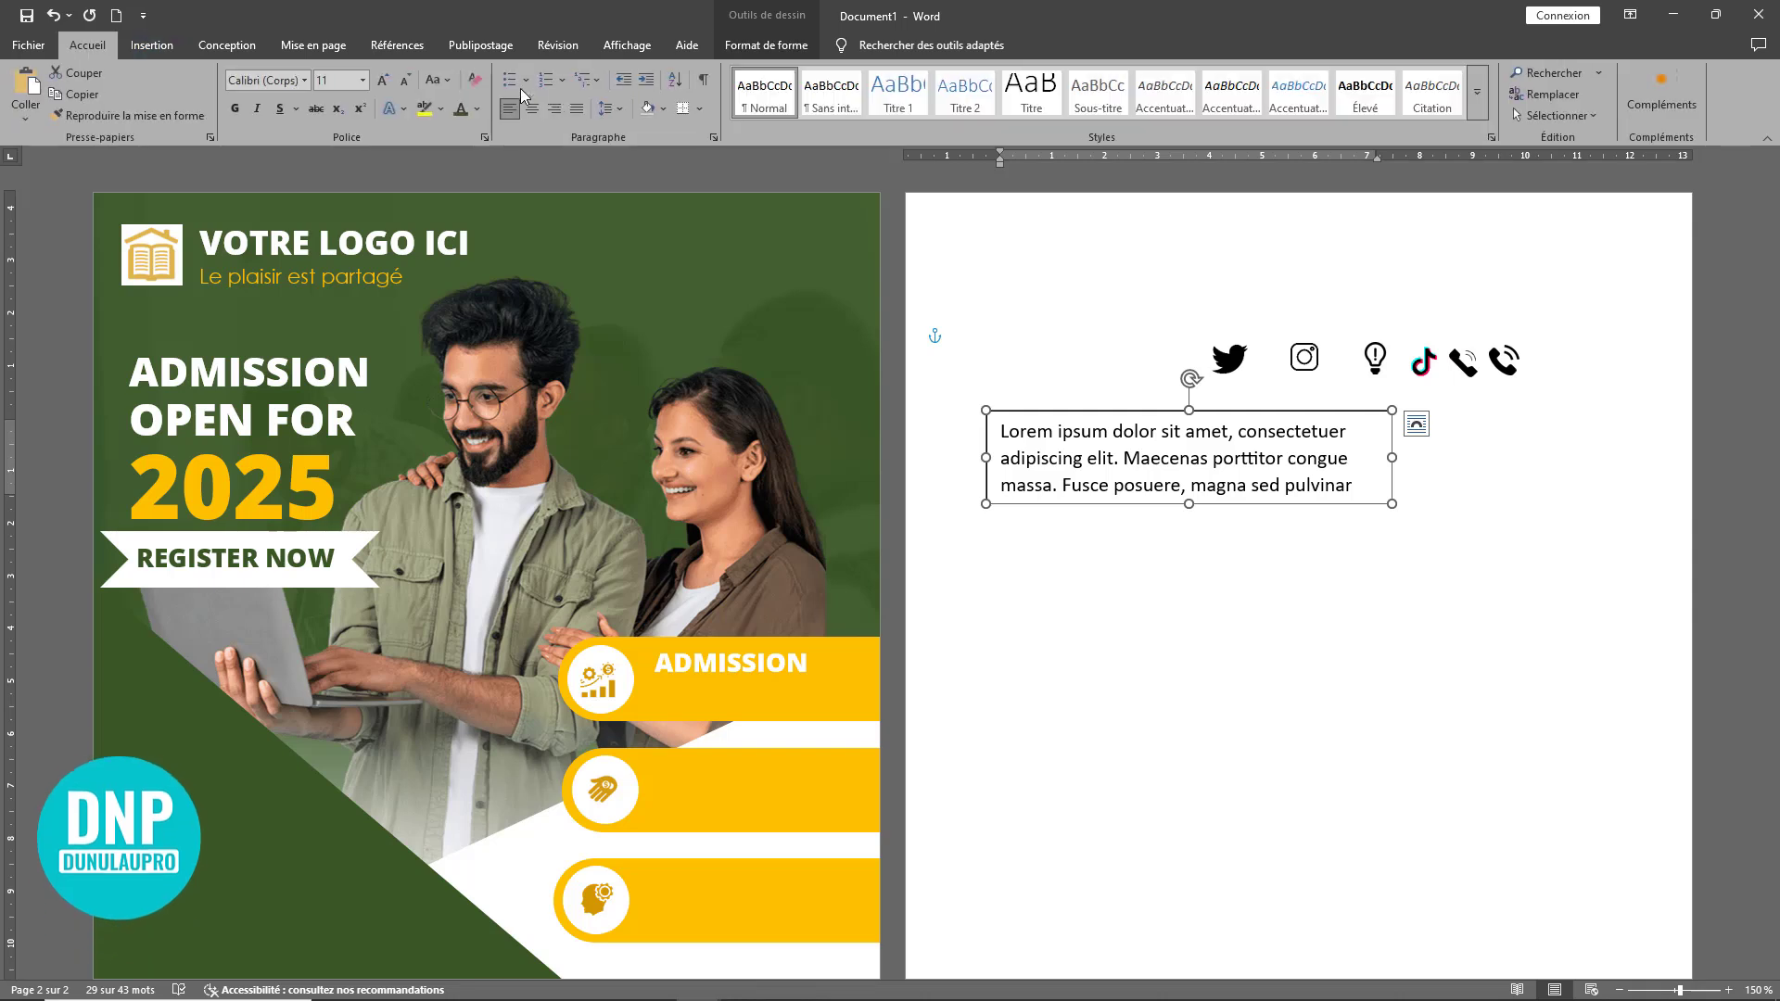
pyautogui.click(406, 82)
pyautogui.click(406, 82)
pyautogui.click(406, 82)
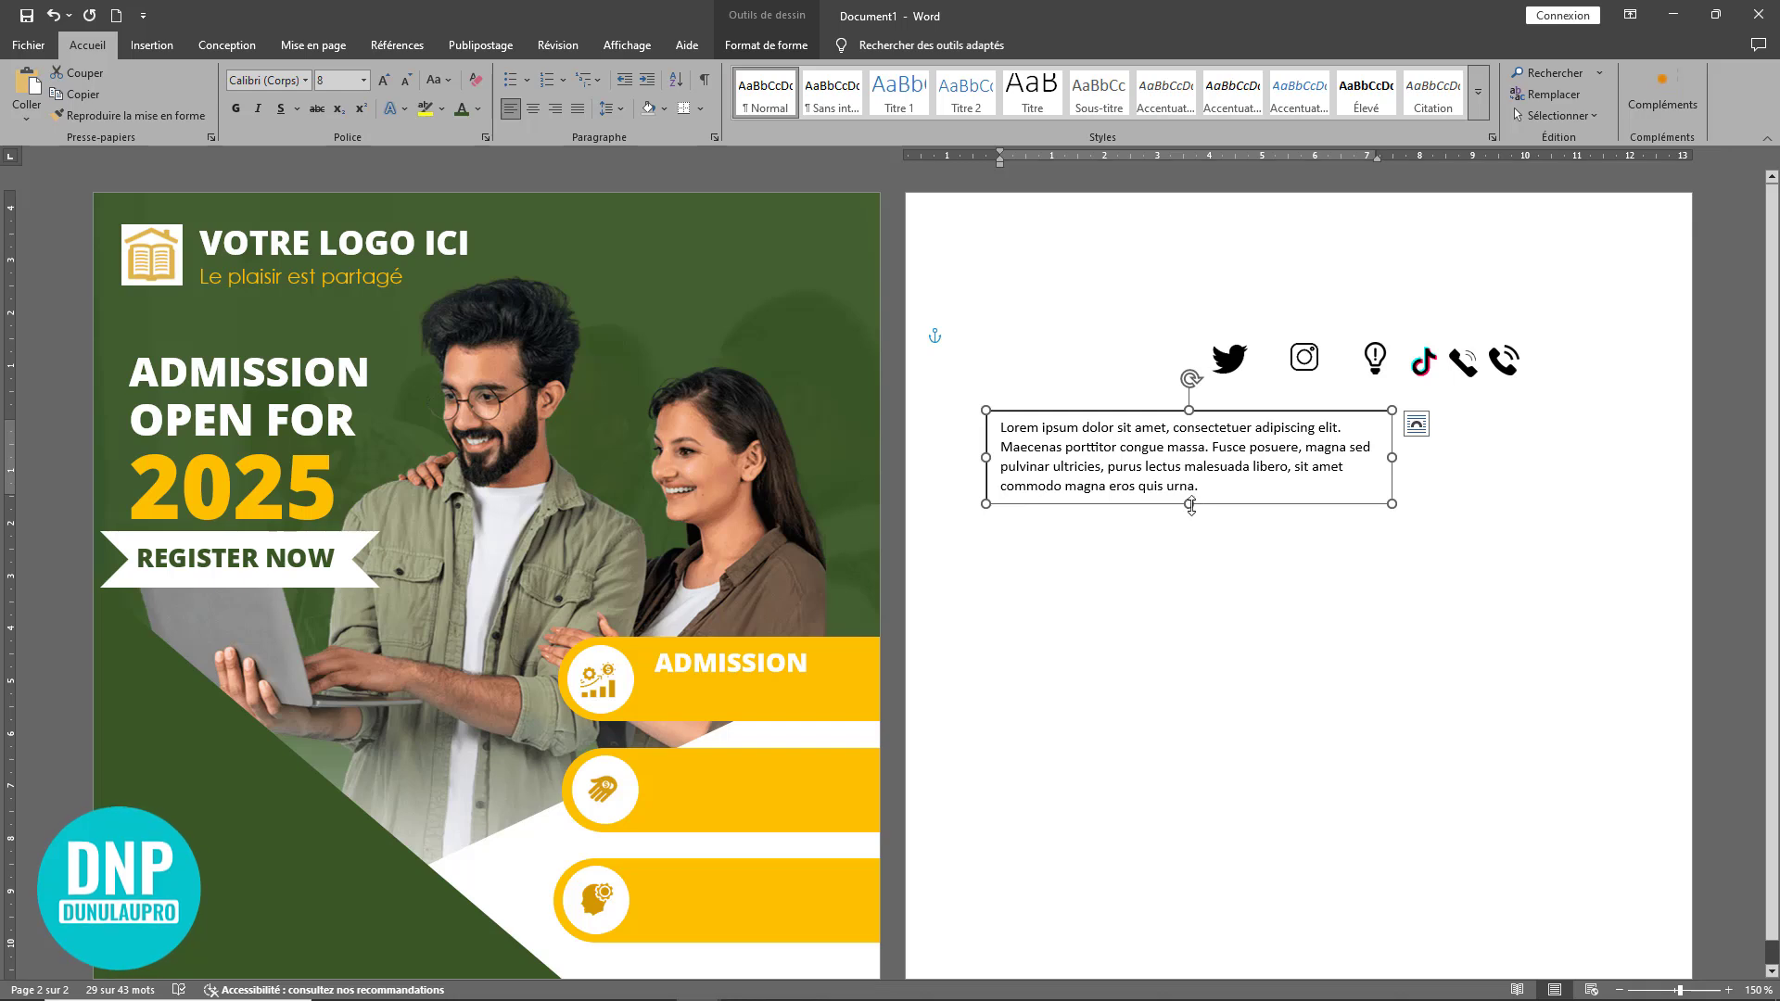
# - Delete the lorem ipsum text from "pulvinar" onward and shorten the text box to about 1.11 cm high
pyautogui.moveTo(1239, 482); pyautogui.dragTo(989, 471)
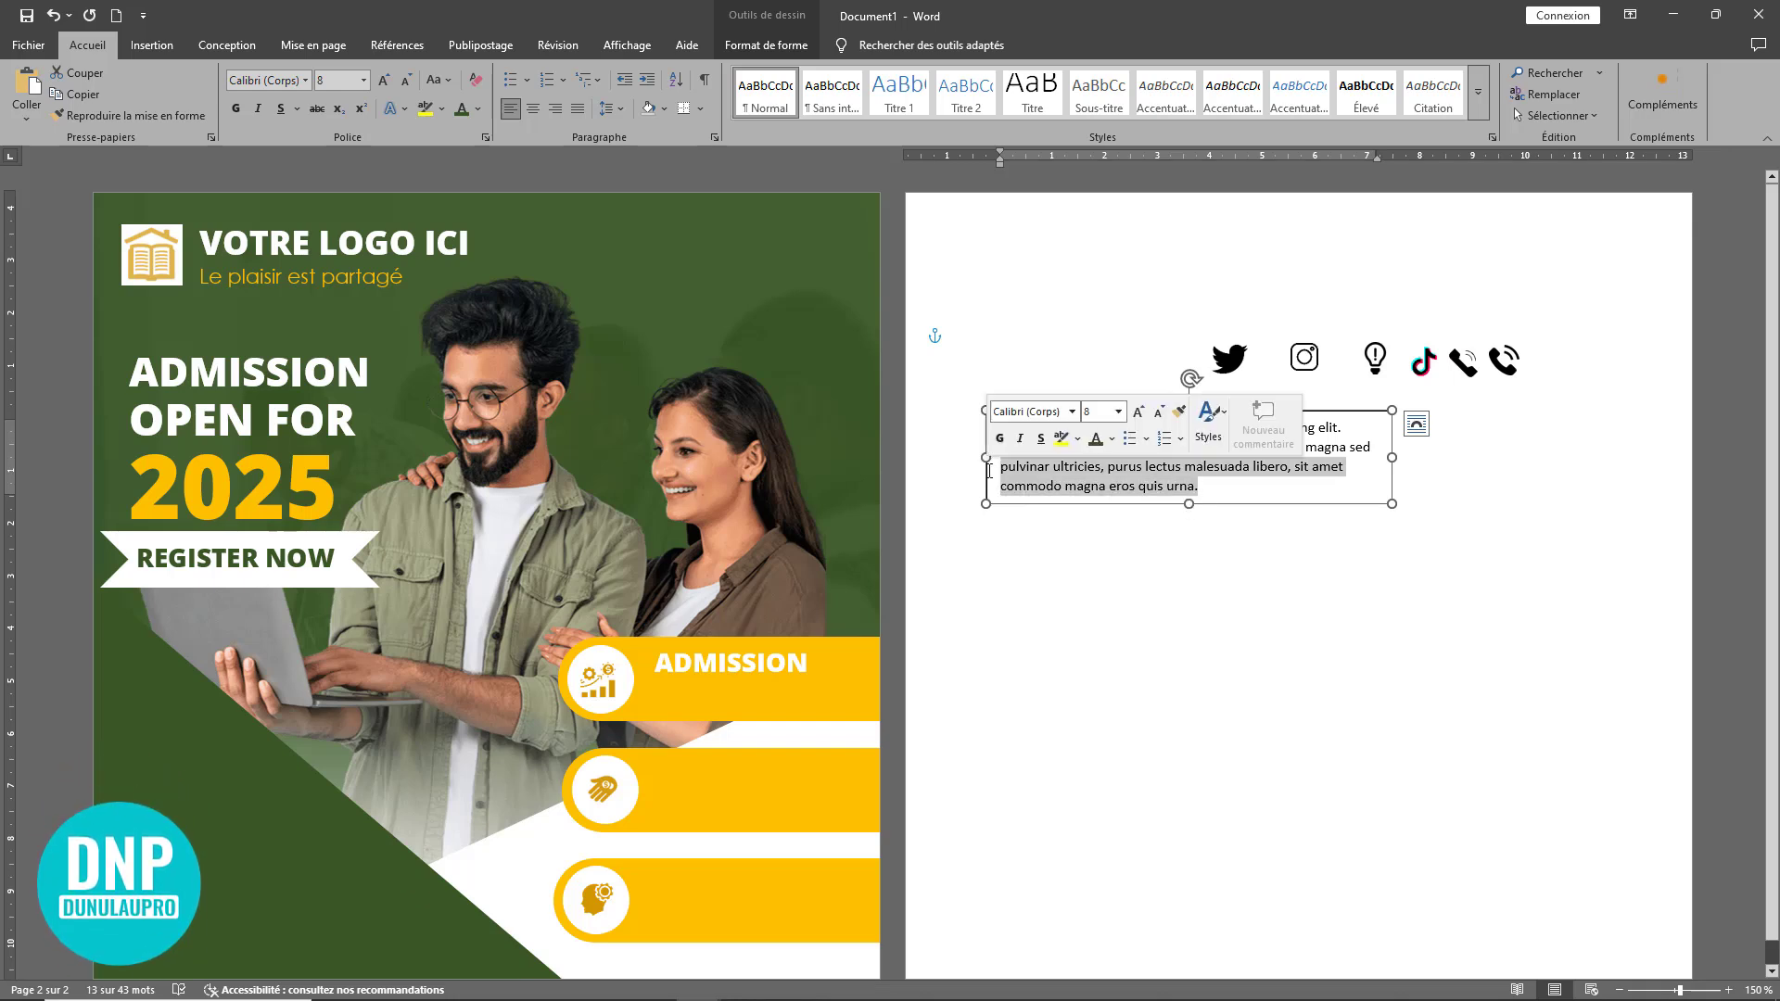
pyautogui.press('Delete')
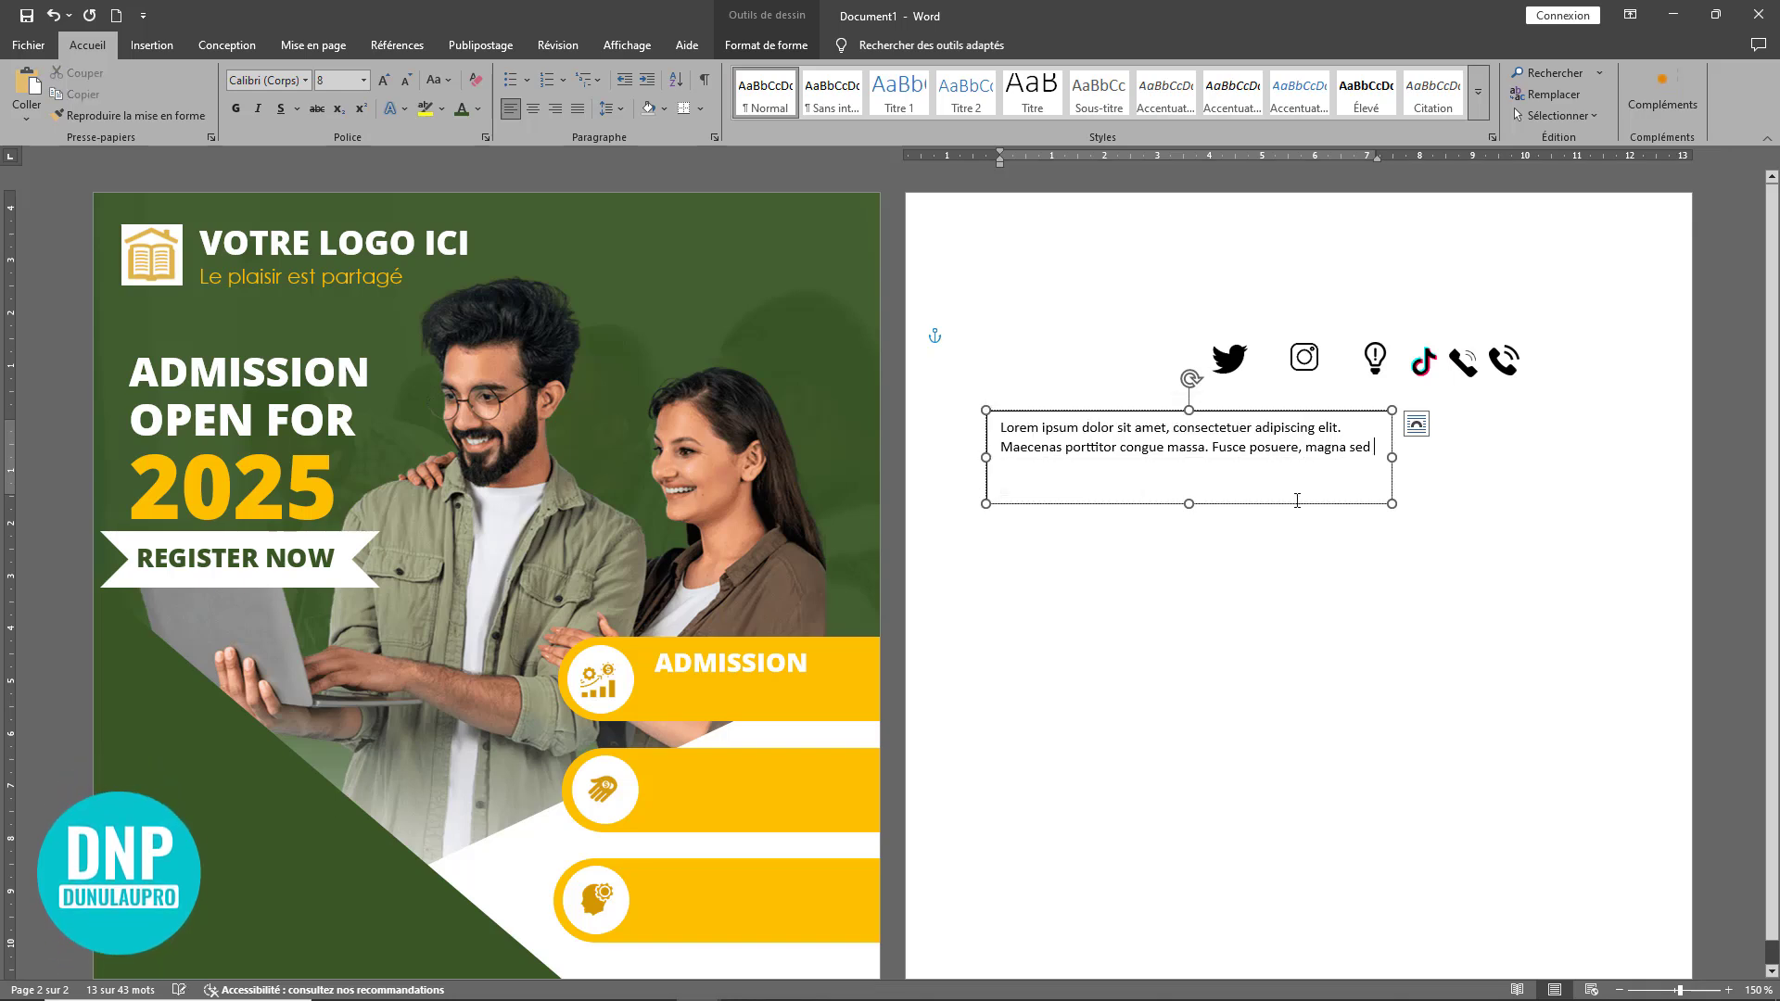
pyautogui.moveTo(1188, 503); pyautogui.dragTo(1192, 470)
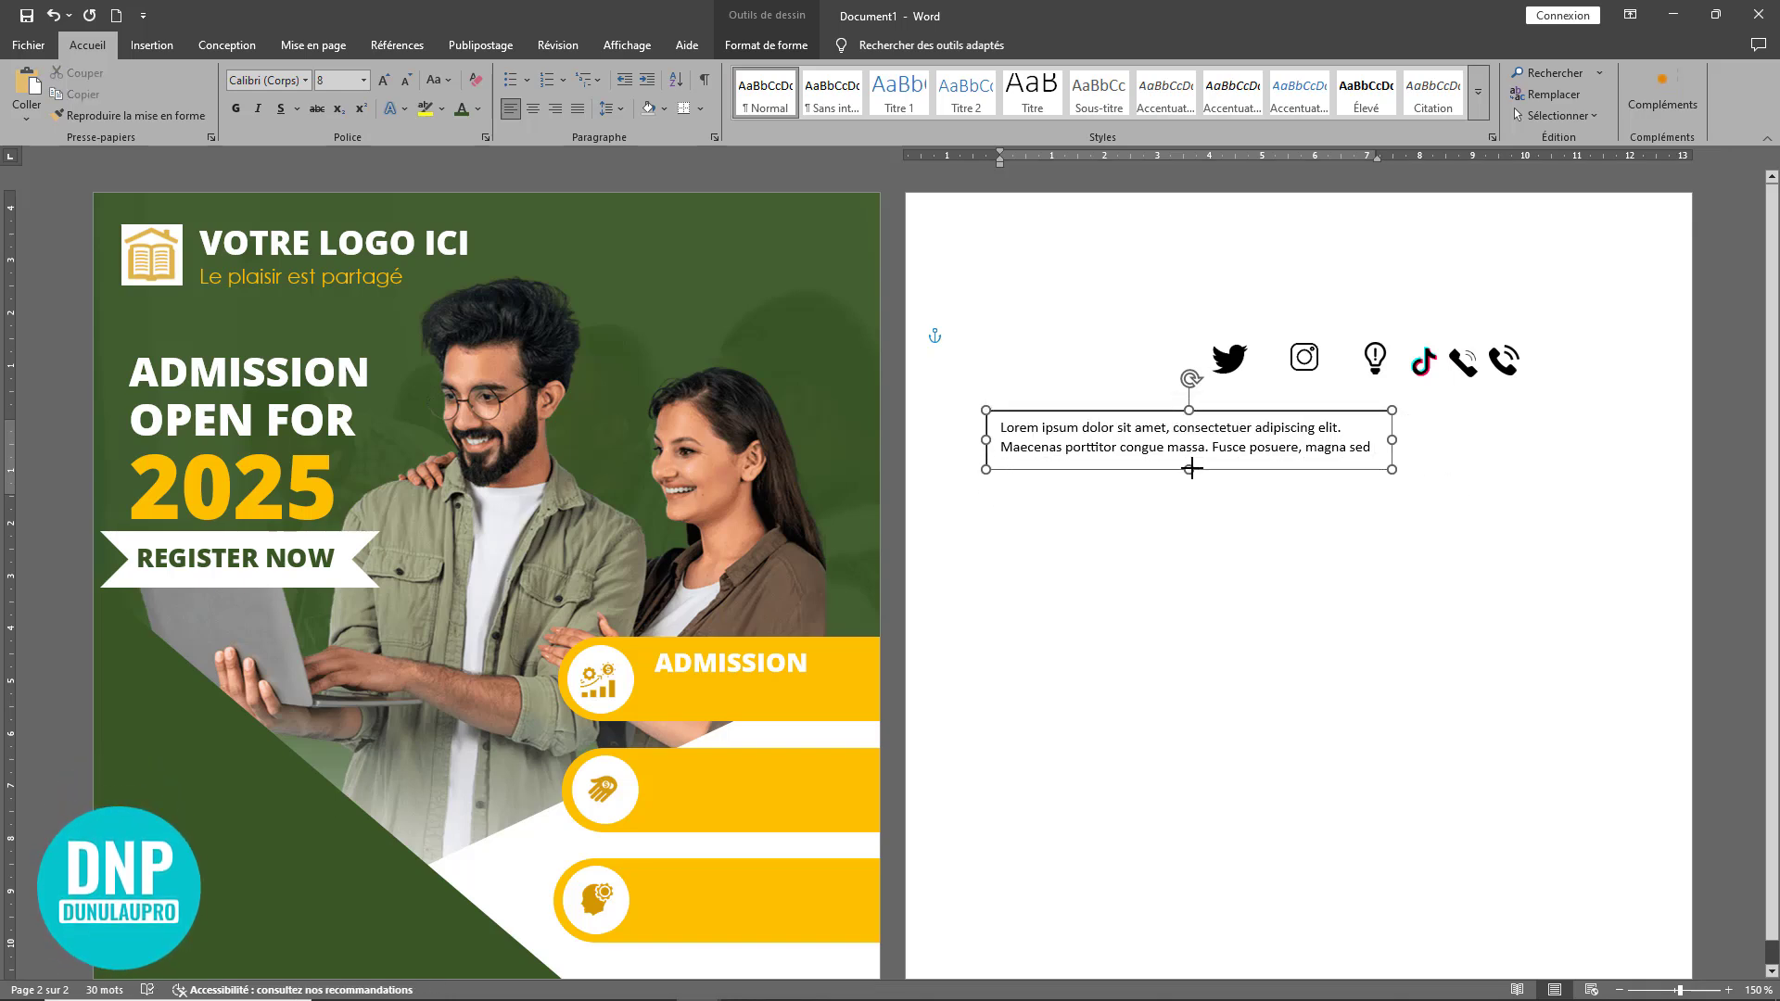
# - Narrow the lorem ipsum text box to about 6.12 cm, move it onto the first yellow bar and remove its fill
pyautogui.moveTo(1392, 440); pyautogui.dragTo(852, 669)
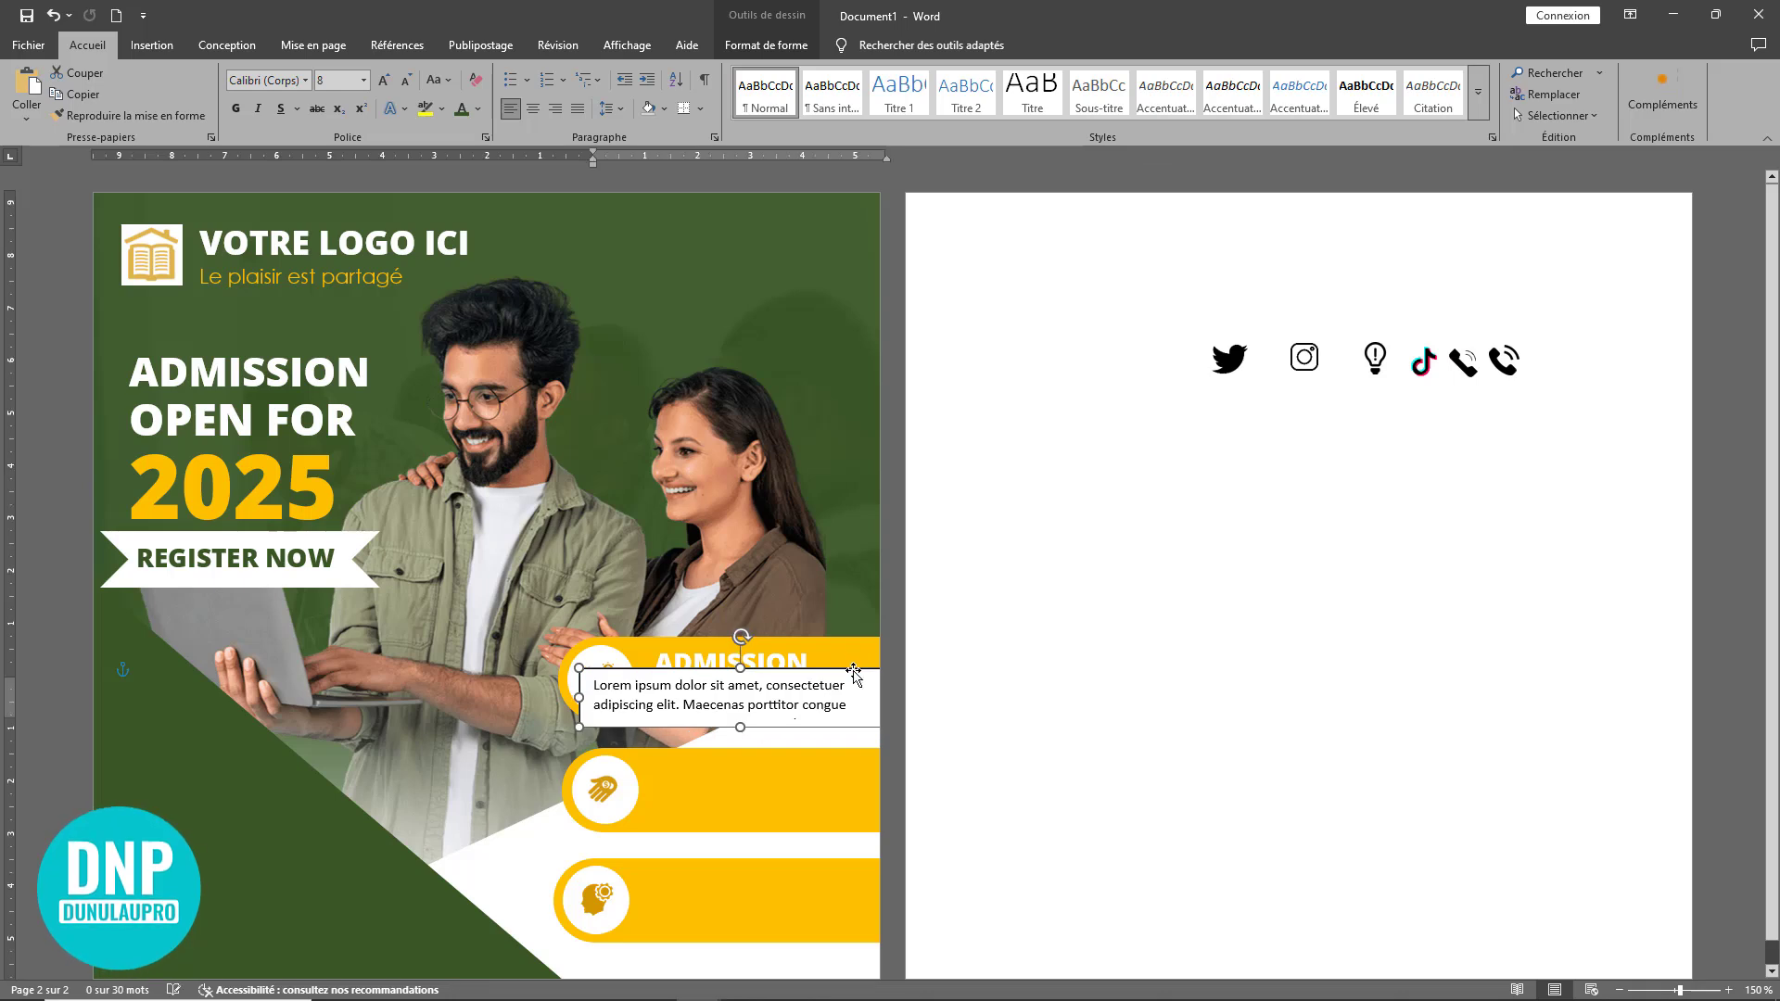
pyautogui.click(765, 45)
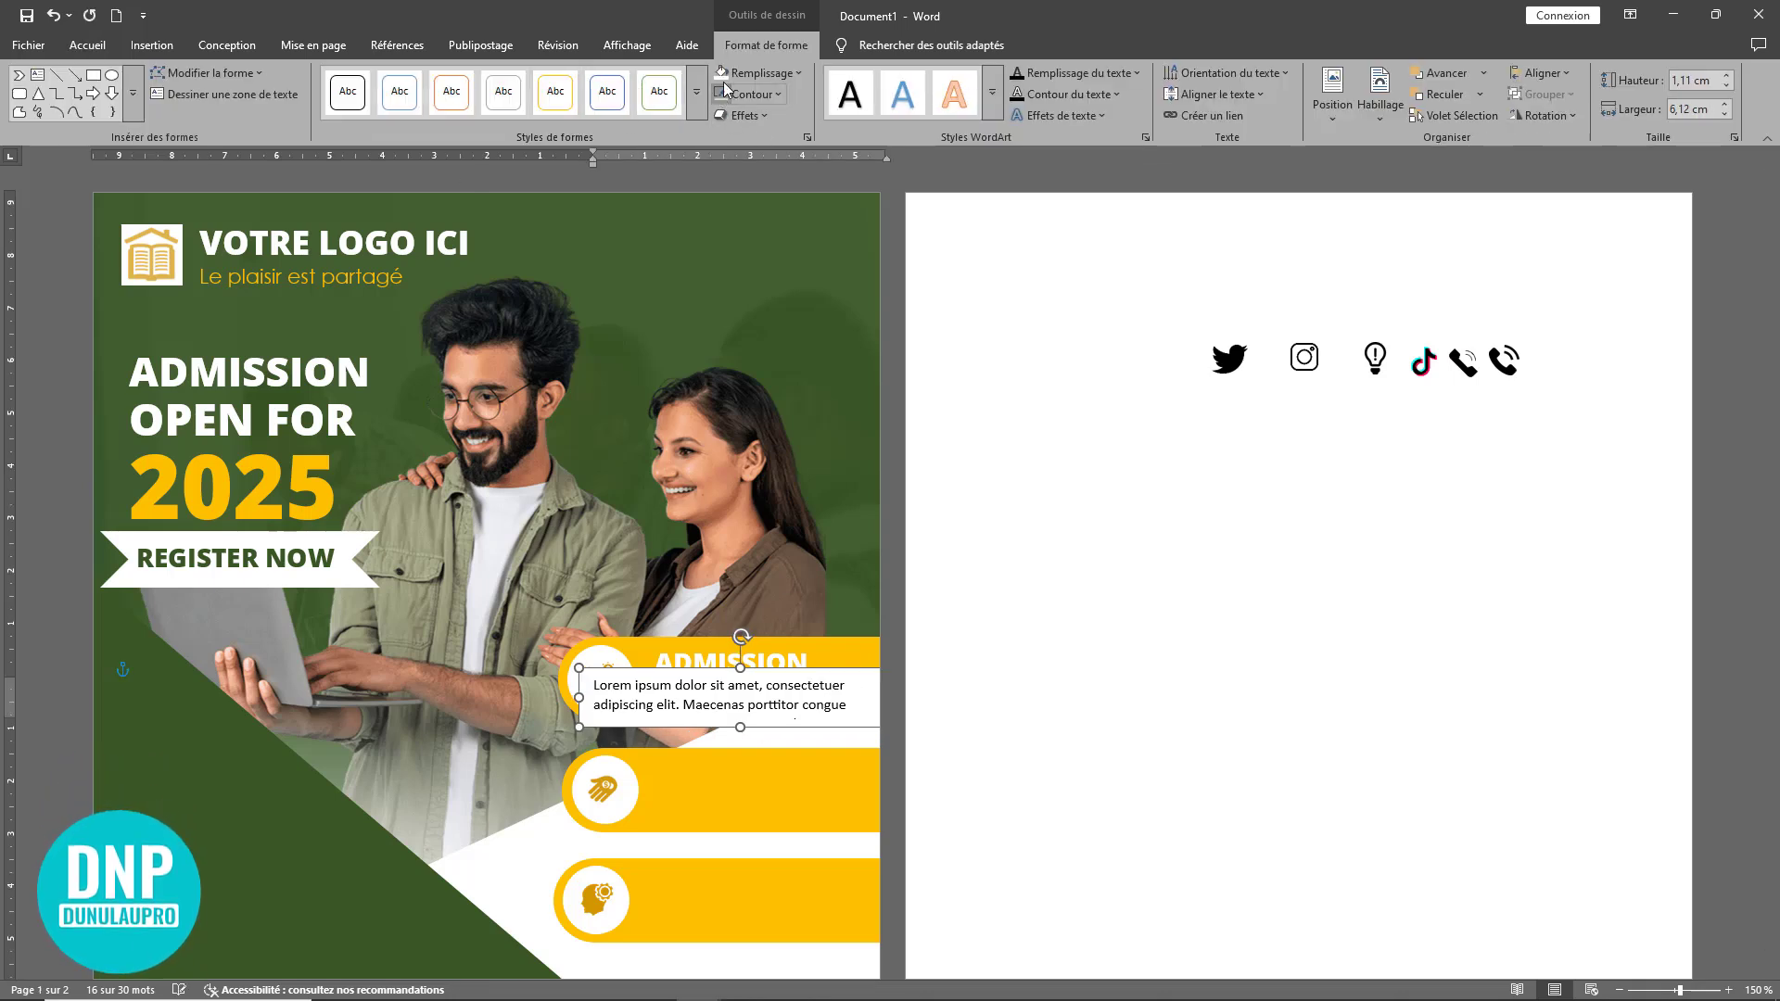
pyautogui.click(756, 75)
pyautogui.click(788, 386)
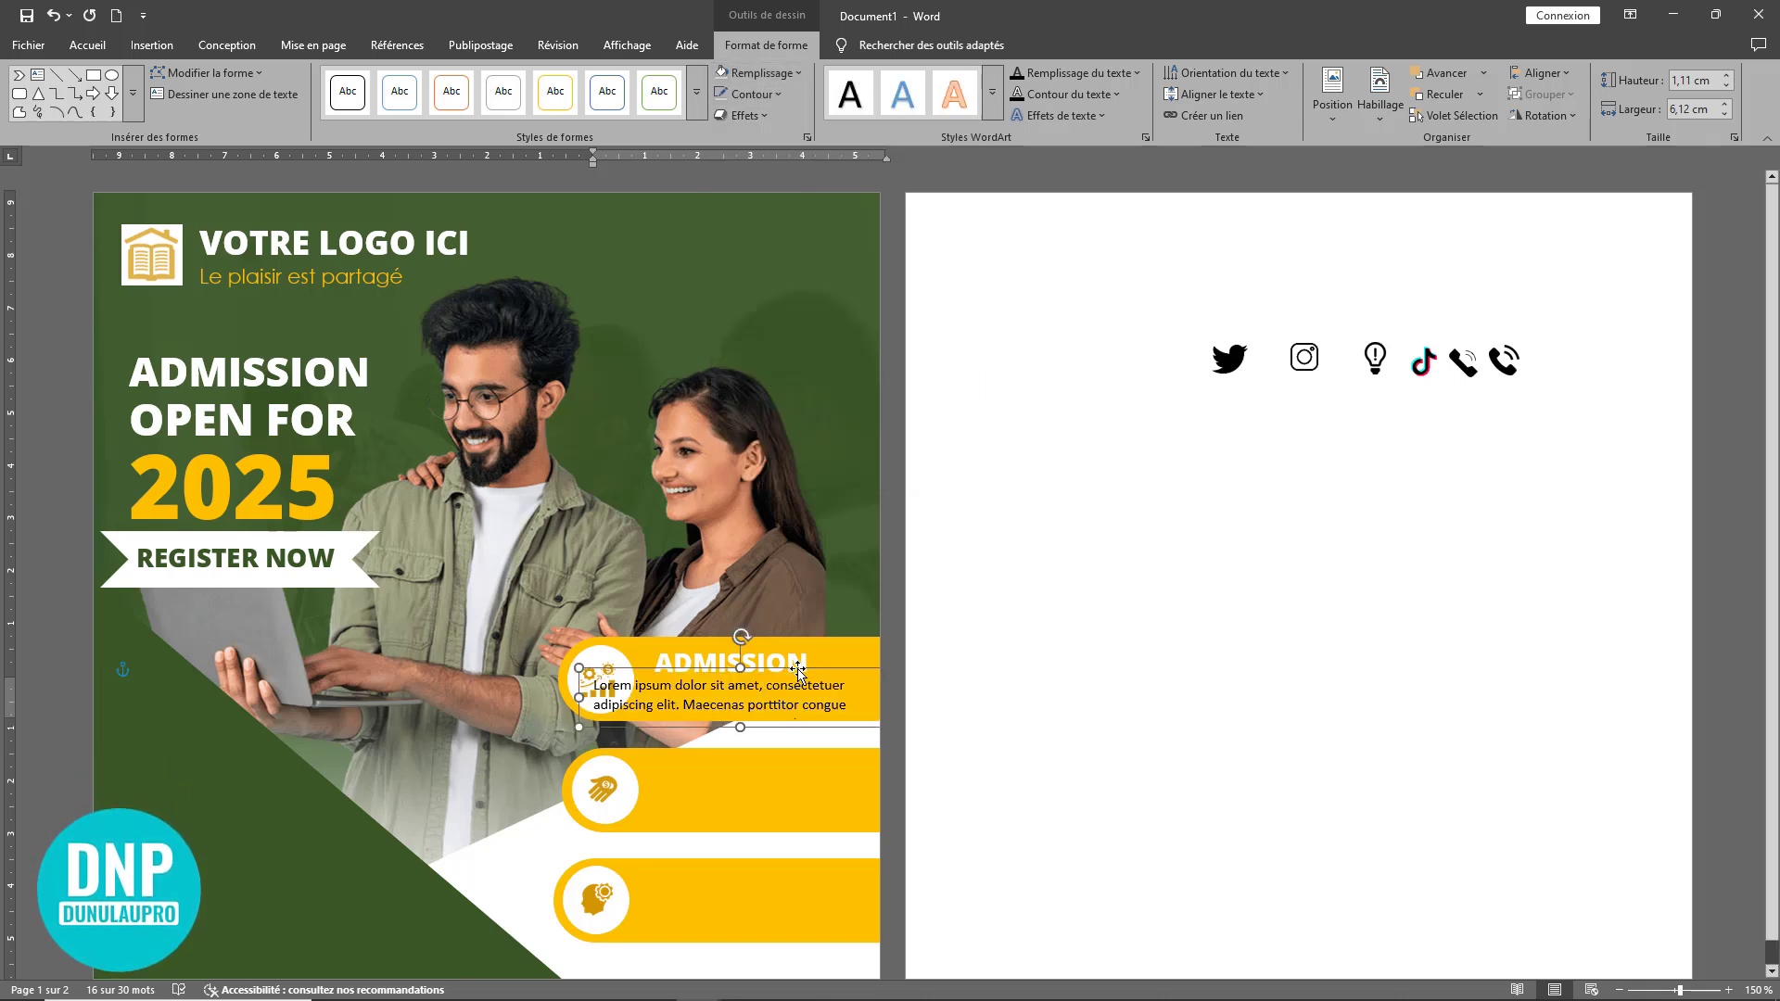
# - Align the lorem ipsum text box under "ADMISSION" on the first yellow bar and resize it to about 4.46 × 0.91 cm
pyautogui.moveTo(798, 669); pyautogui.dragTo(802, 670)
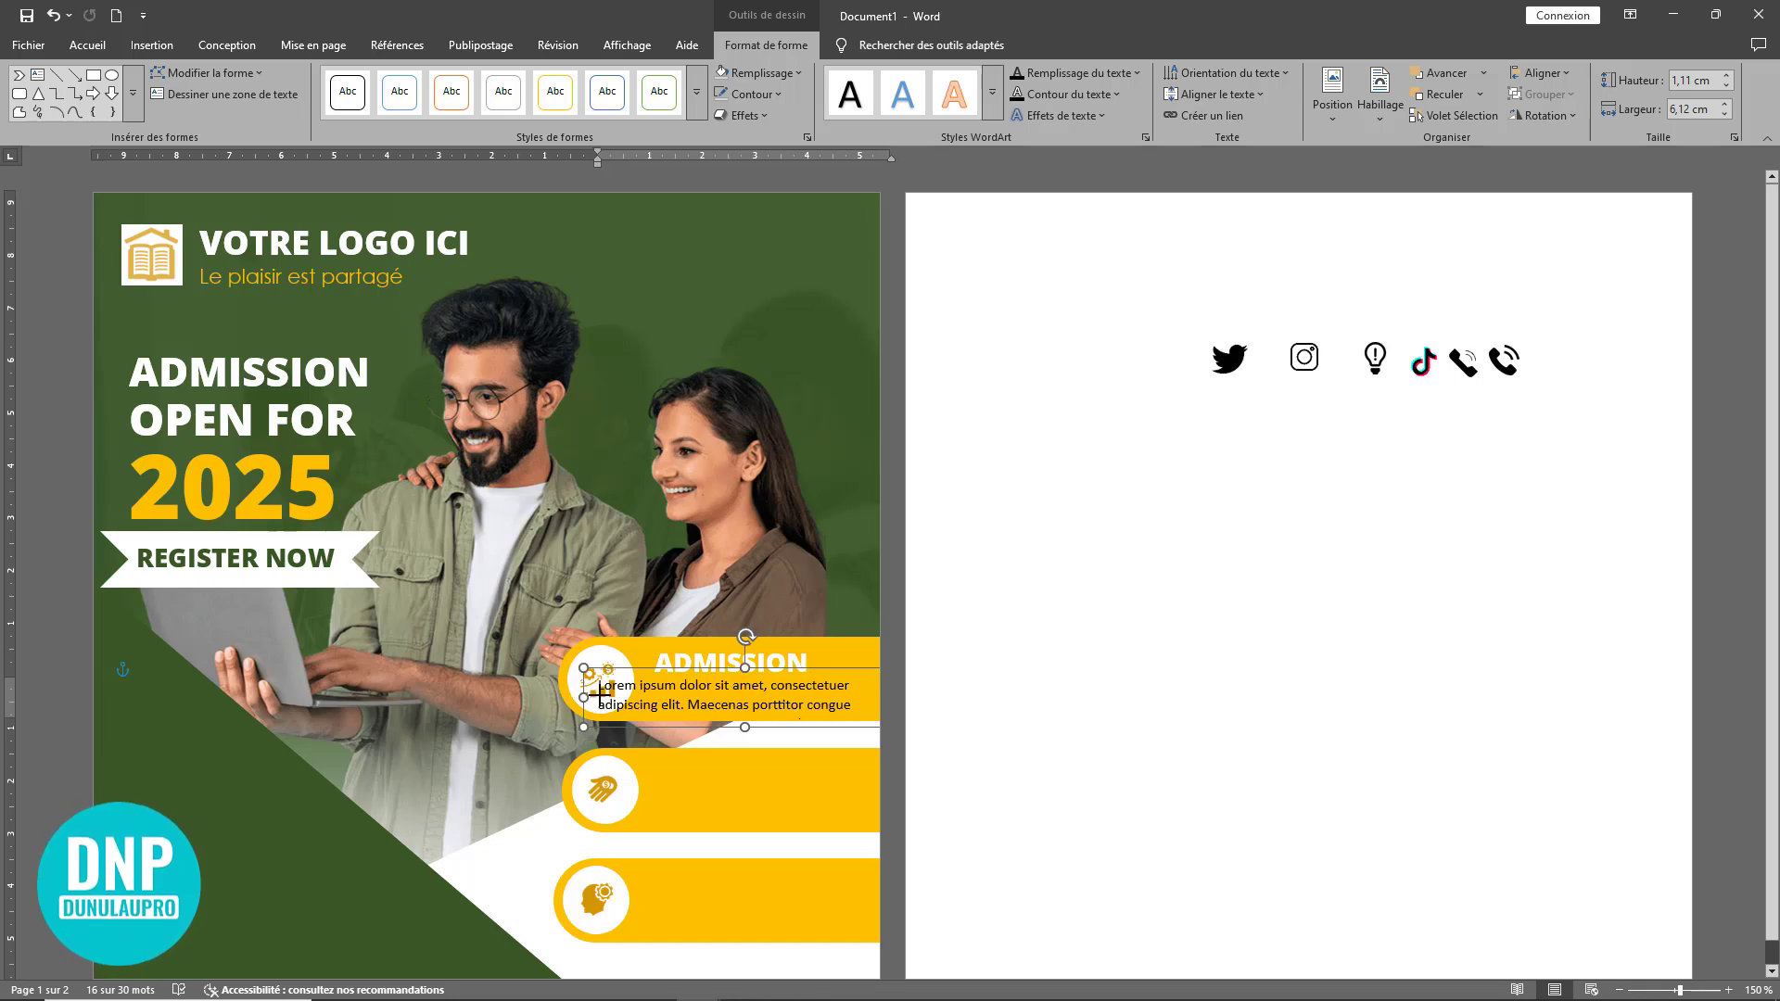
pyautogui.moveTo(601, 694); pyautogui.dragTo(658, 677)
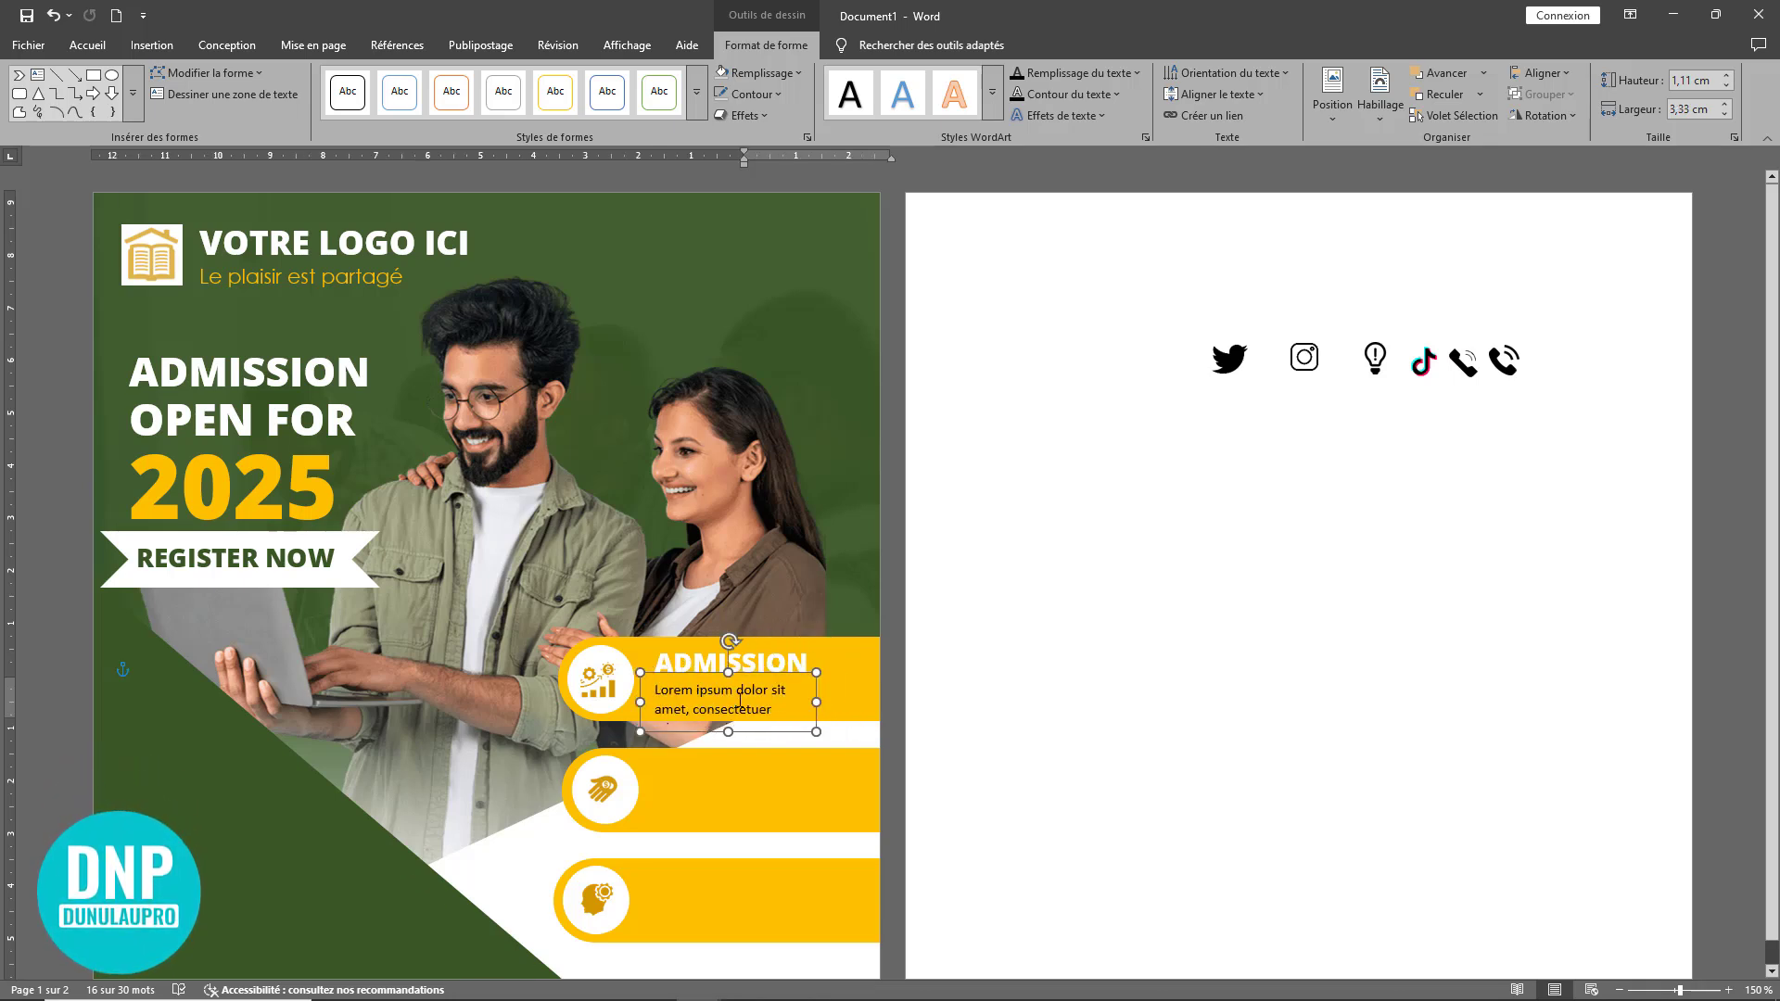
pyautogui.moveTo(813, 703); pyautogui.dragTo(872, 681)
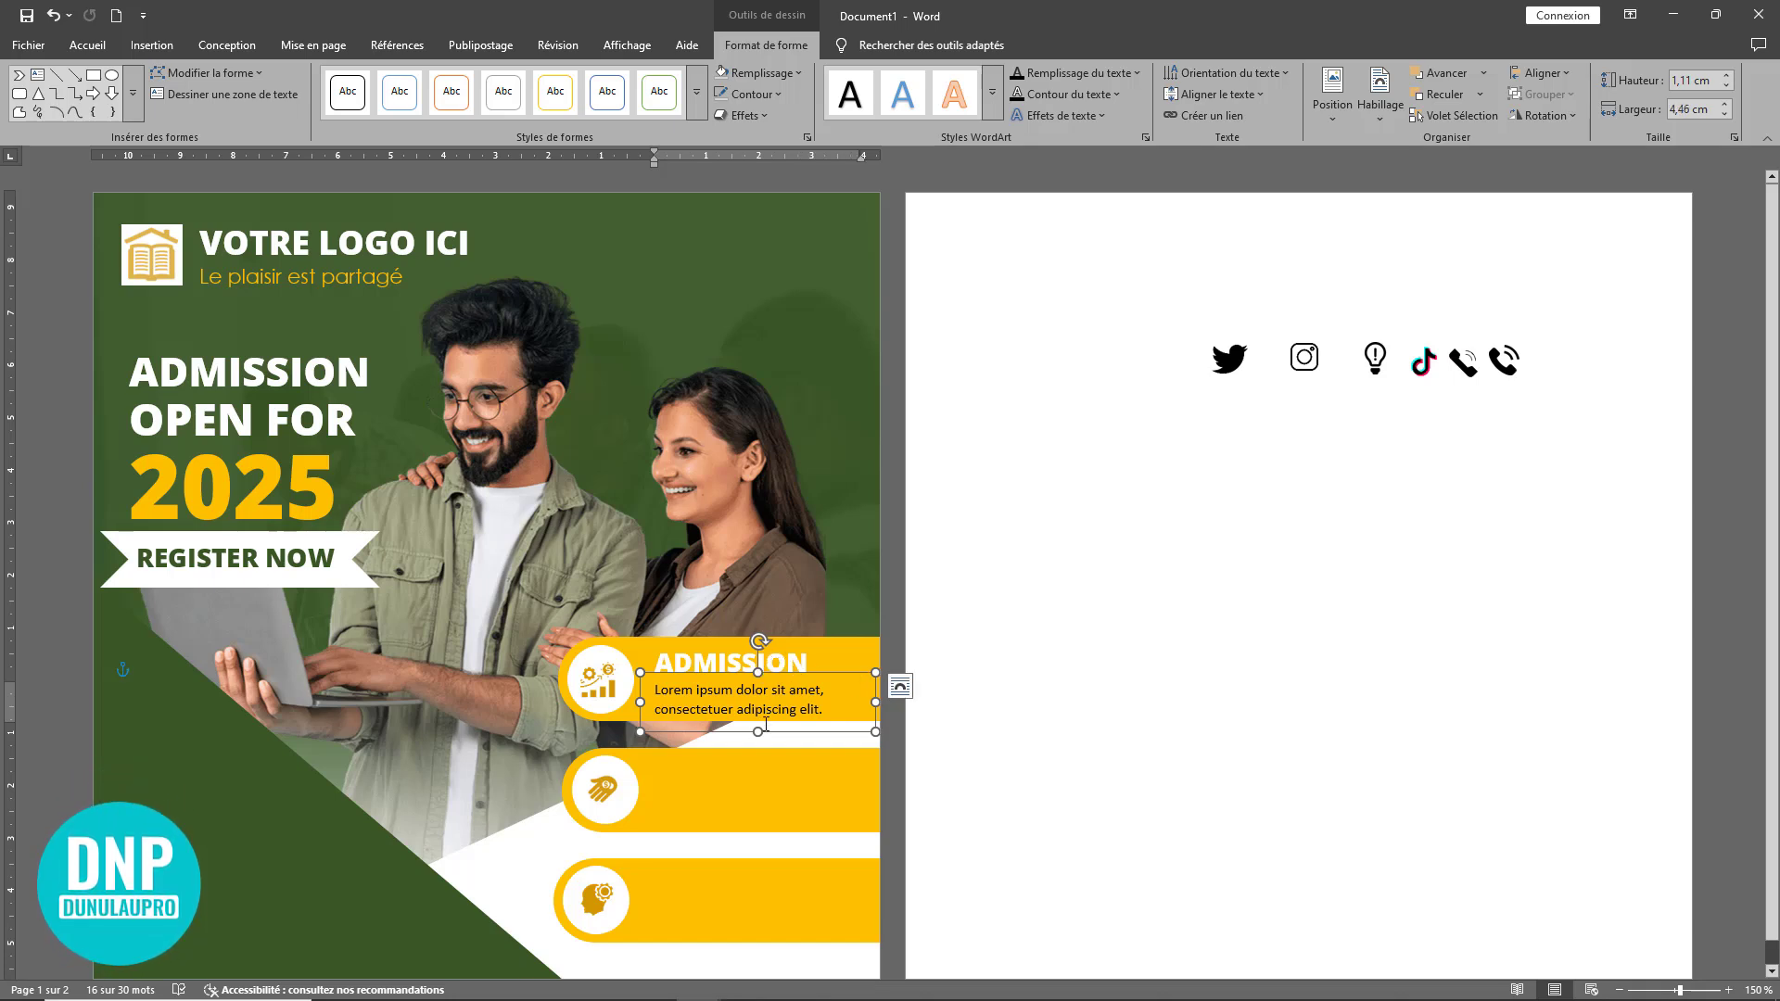
pyautogui.moveTo(758, 731); pyautogui.dragTo(760, 721)
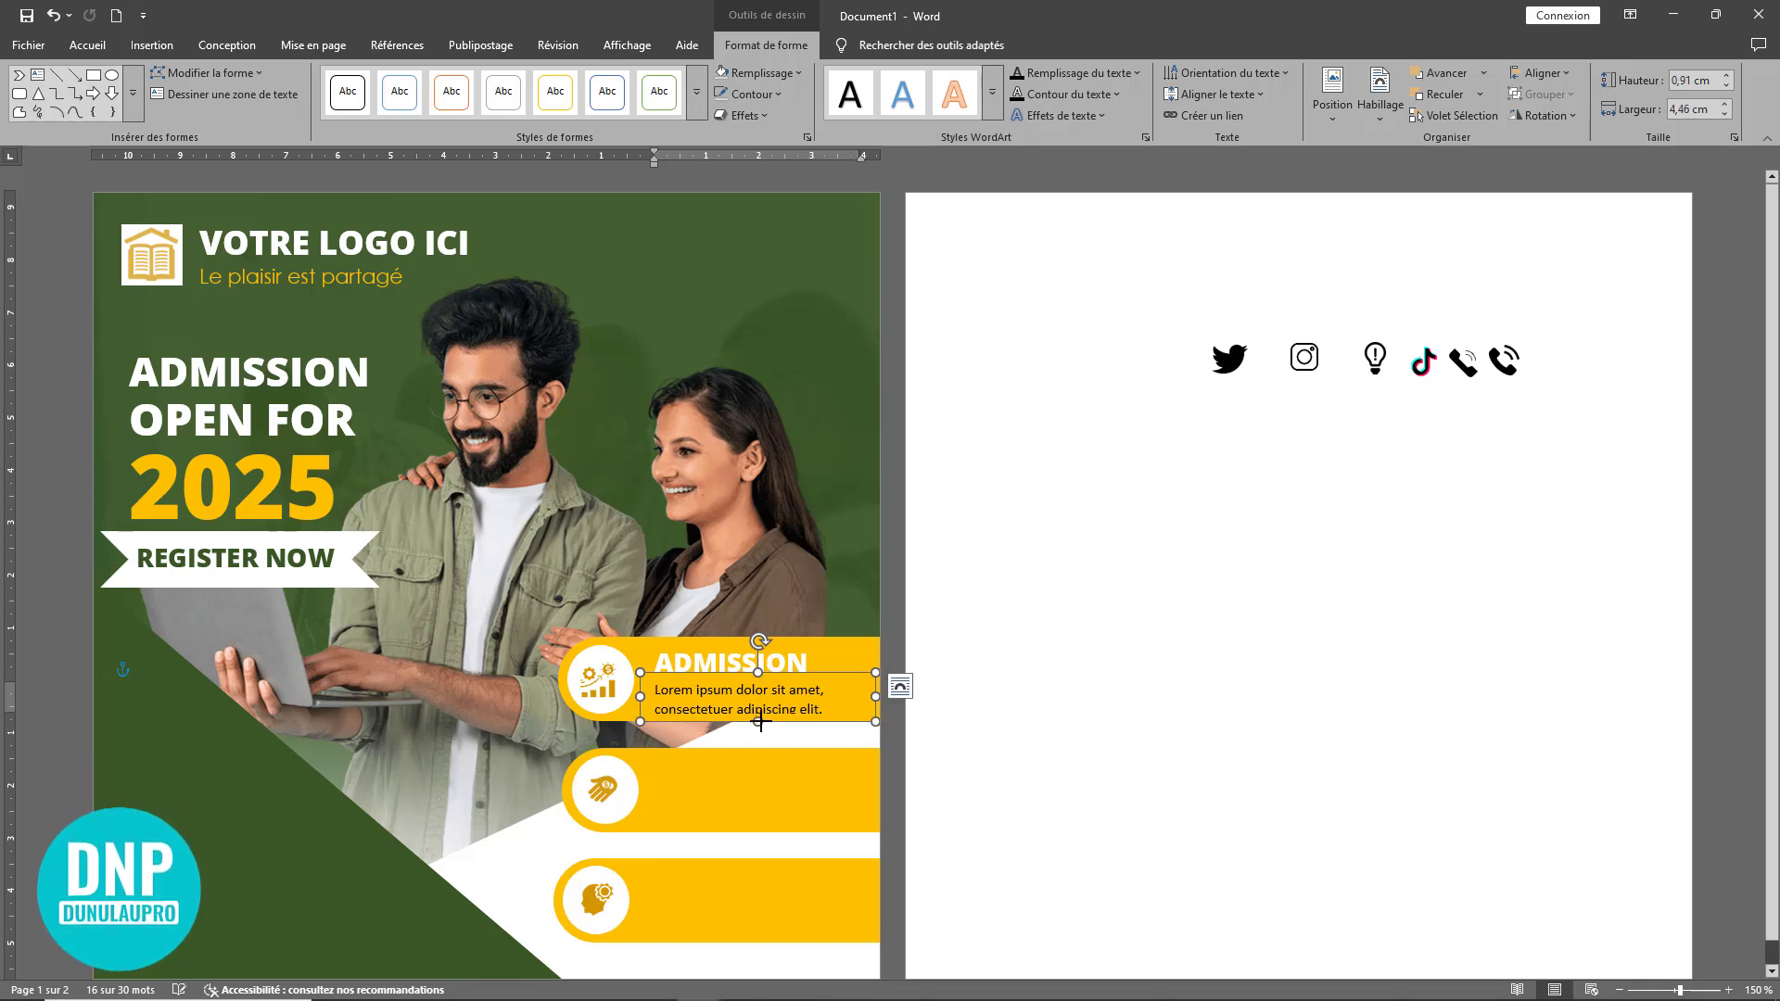
pyautogui.press('Up')
pyautogui.press('Up')
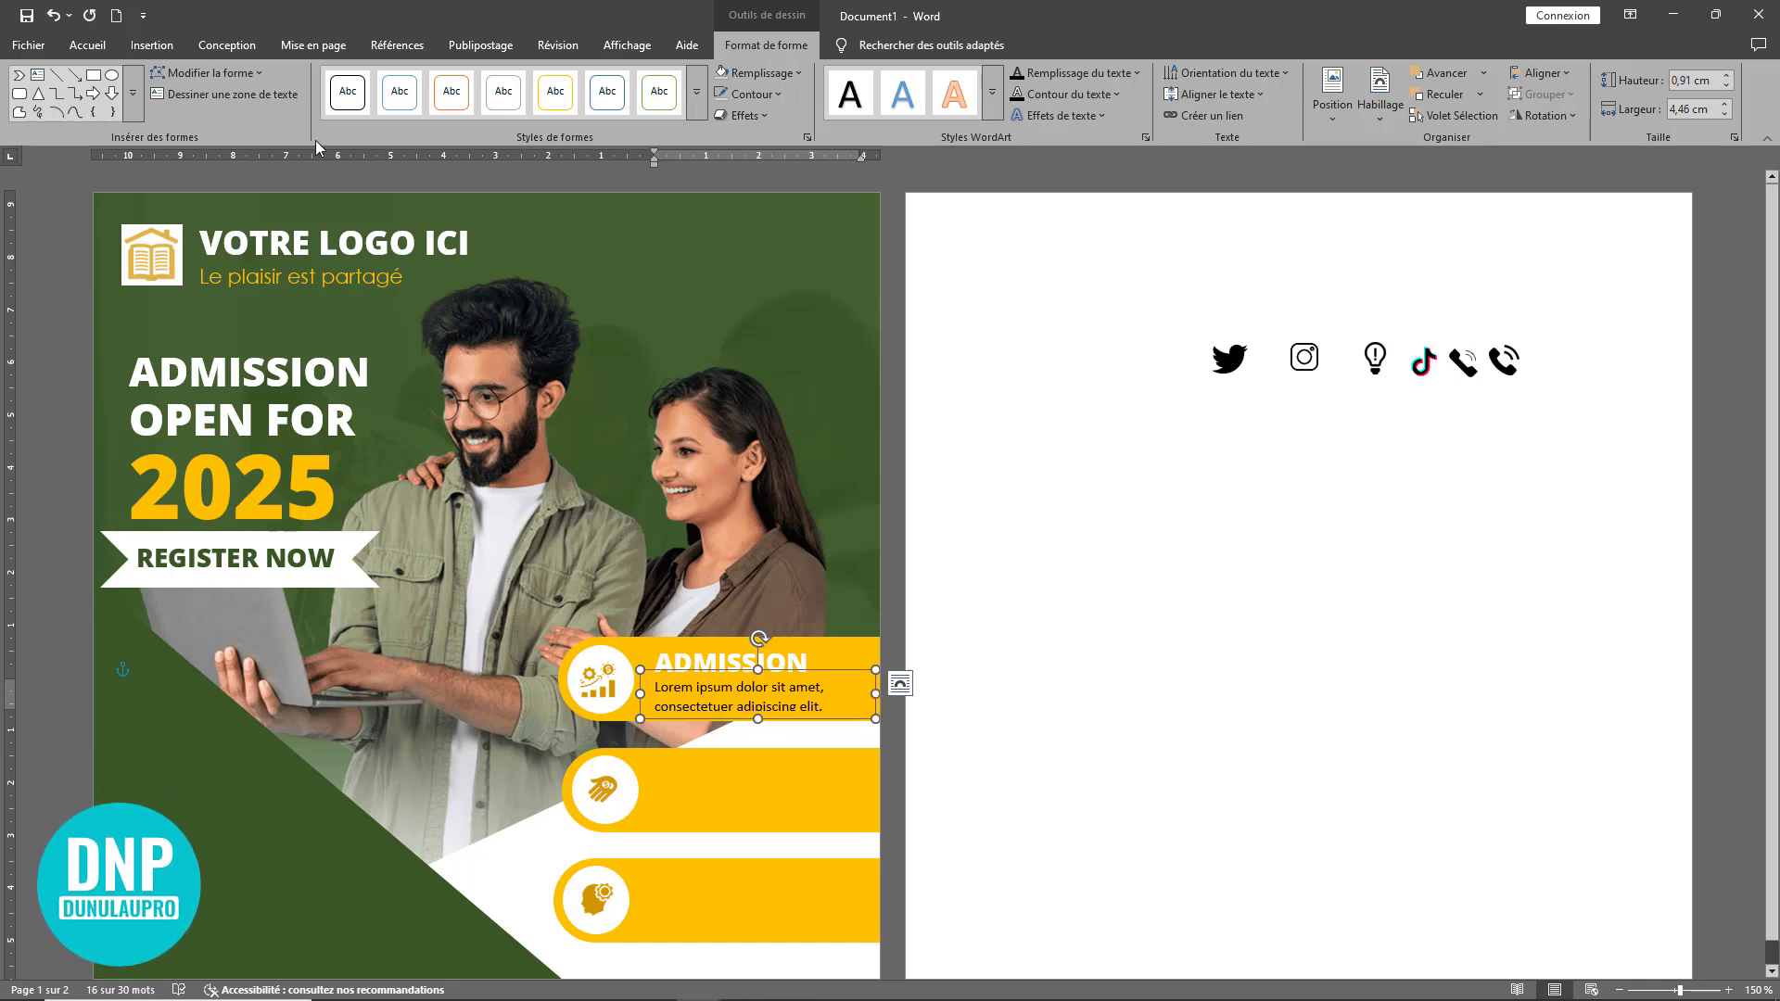
# - Set the lorem ipsum text's font size to 8,5 and extend the box's lower edge slightly to fit both lines
pyautogui.click(87, 44)
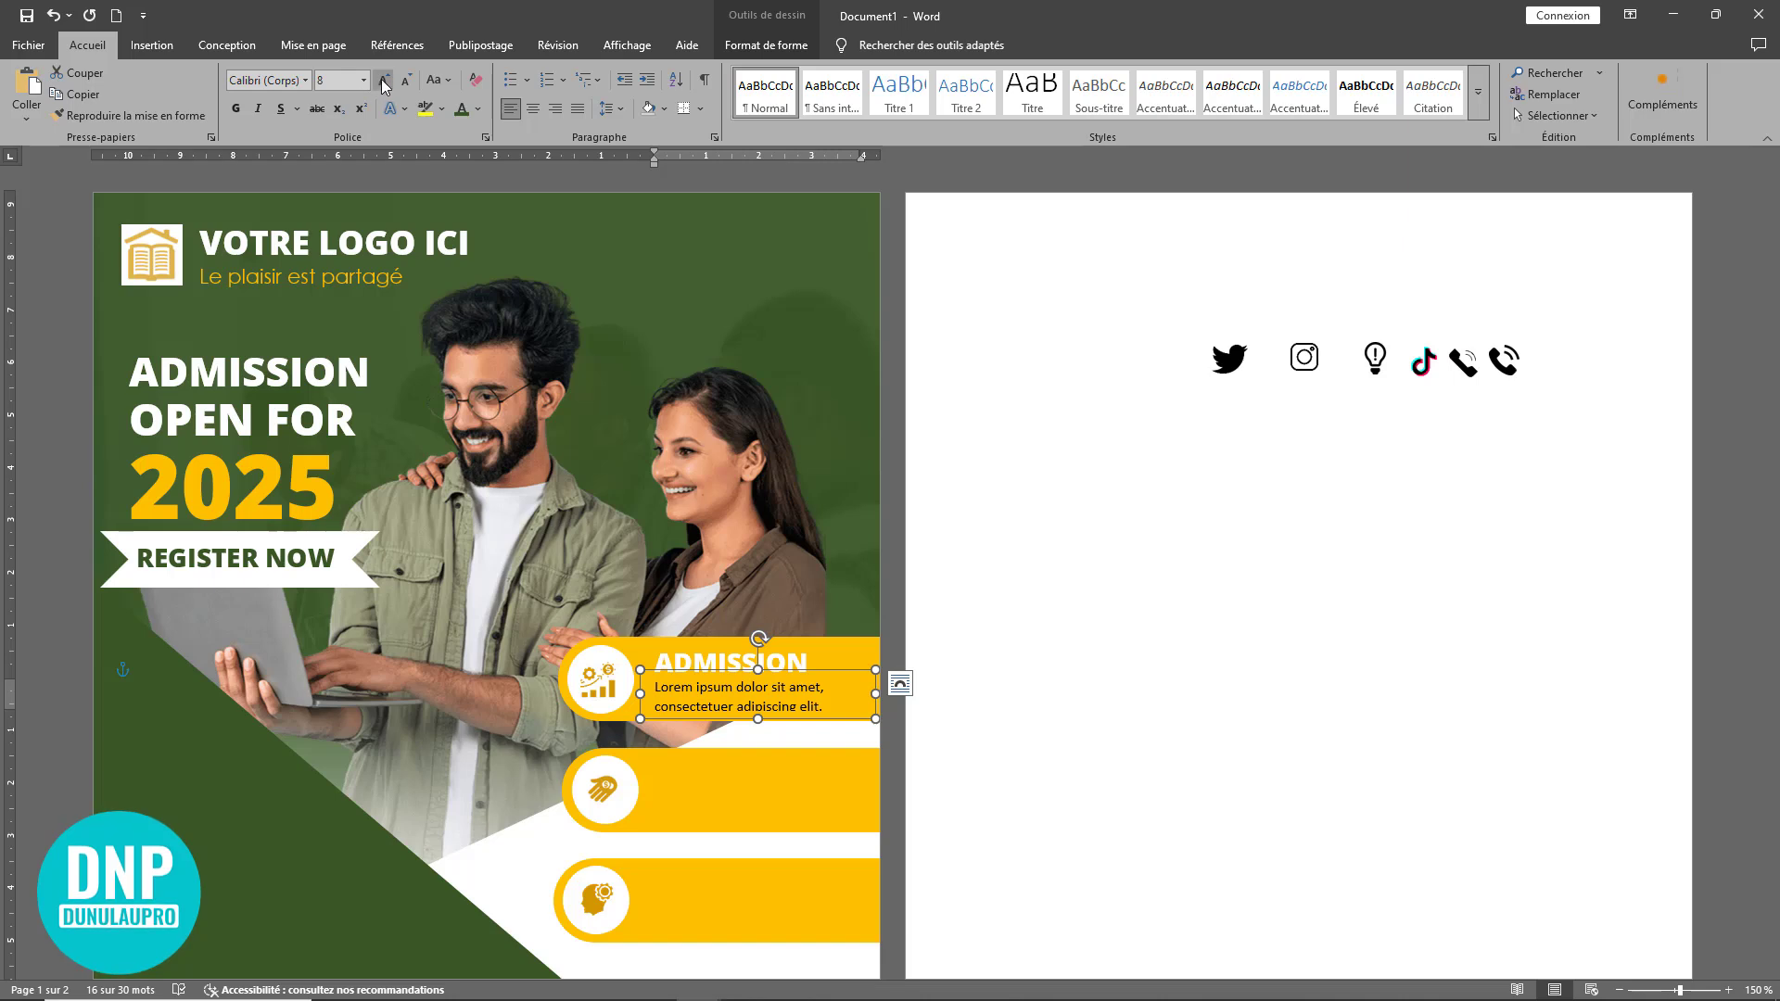
pyautogui.click(383, 82)
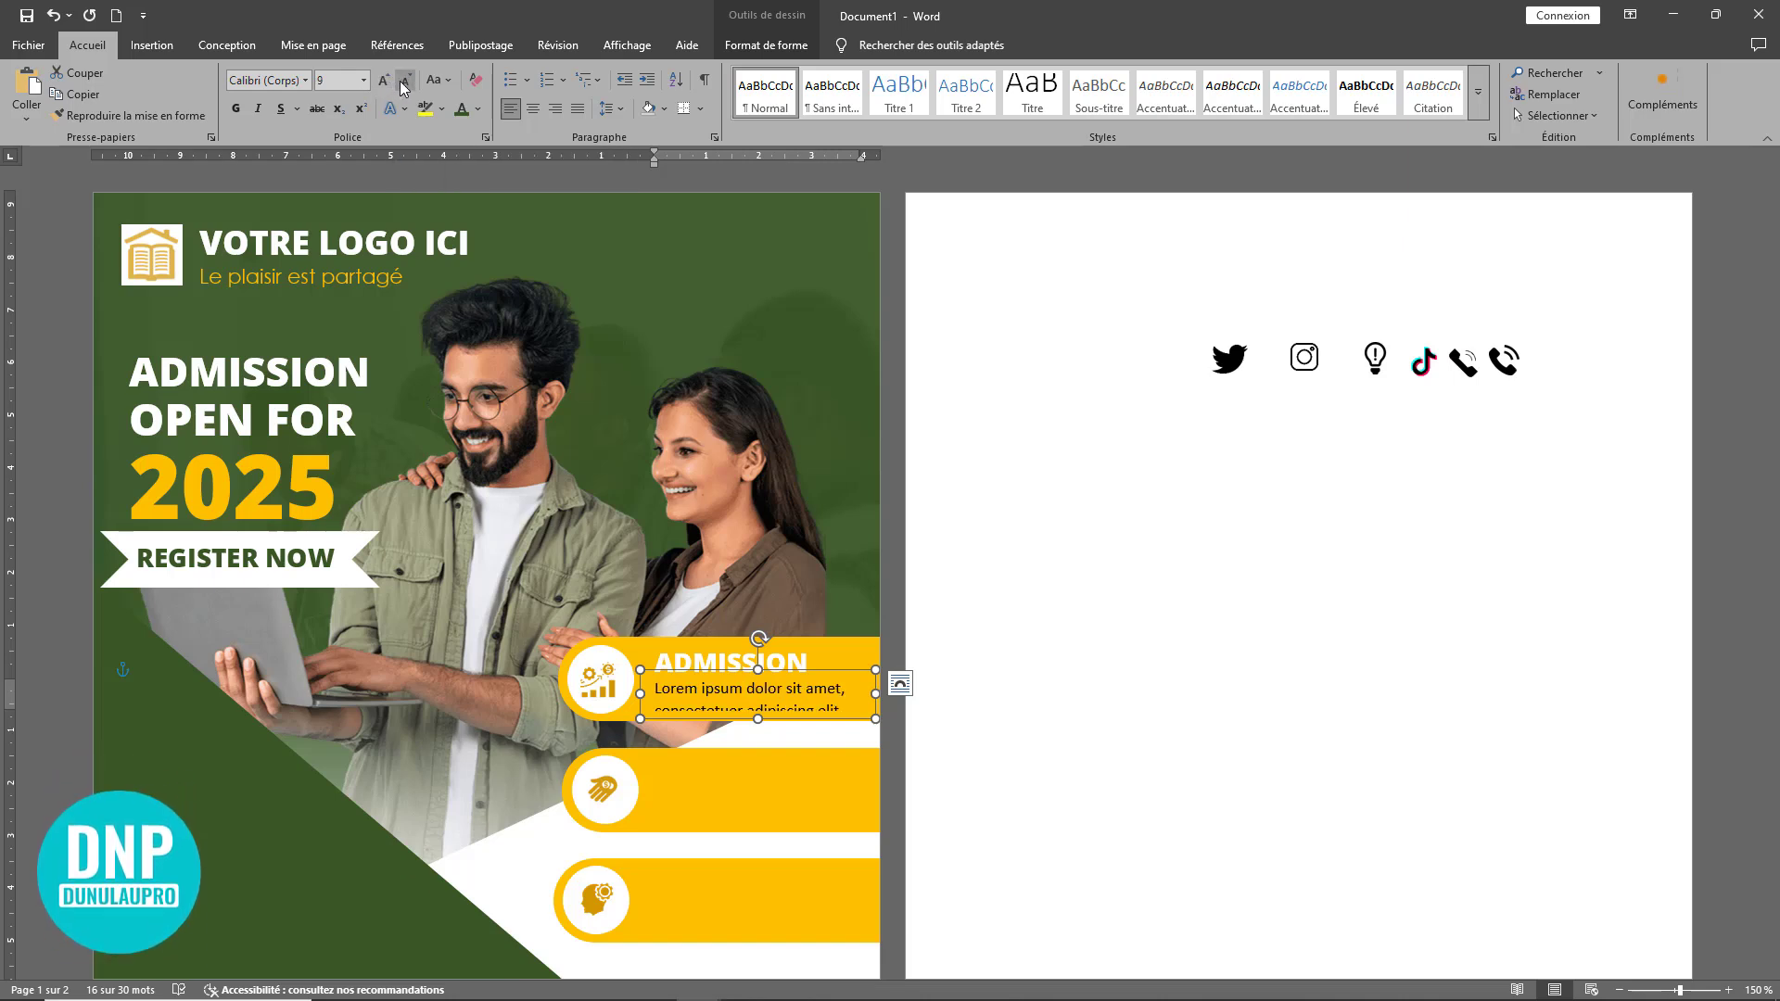
pyautogui.click(403, 83)
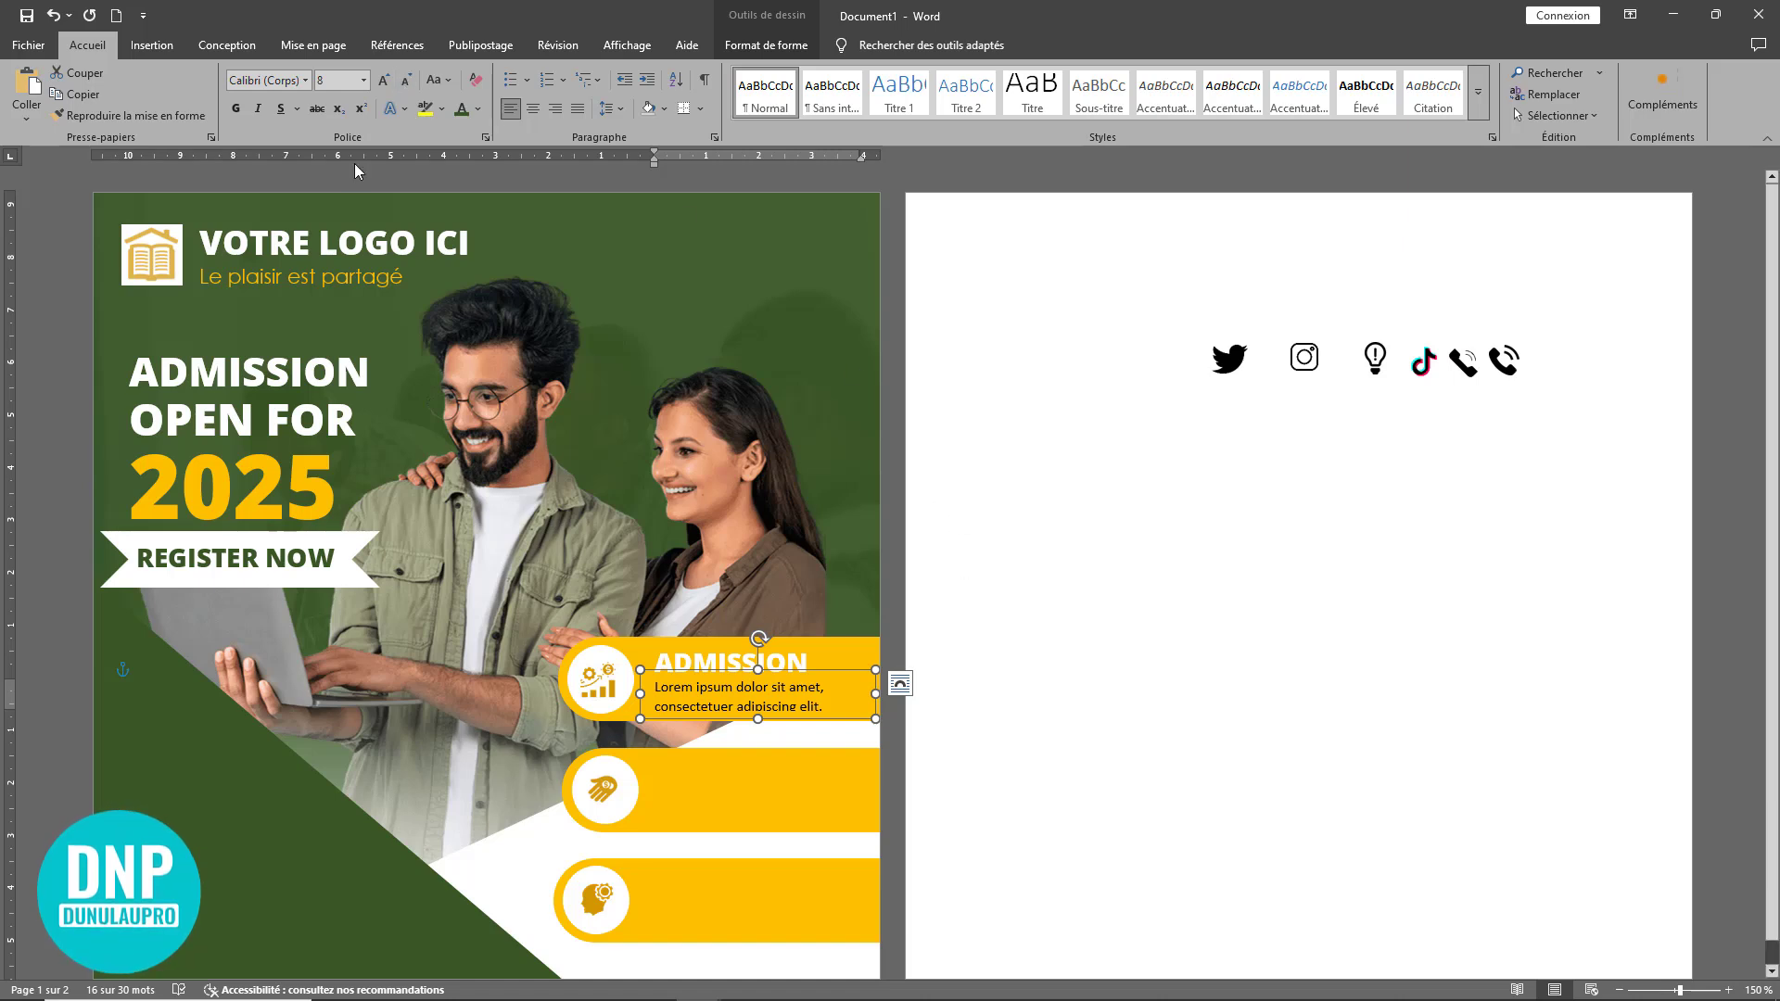
pyautogui.click(338, 81)
pyautogui.click(352, 84)
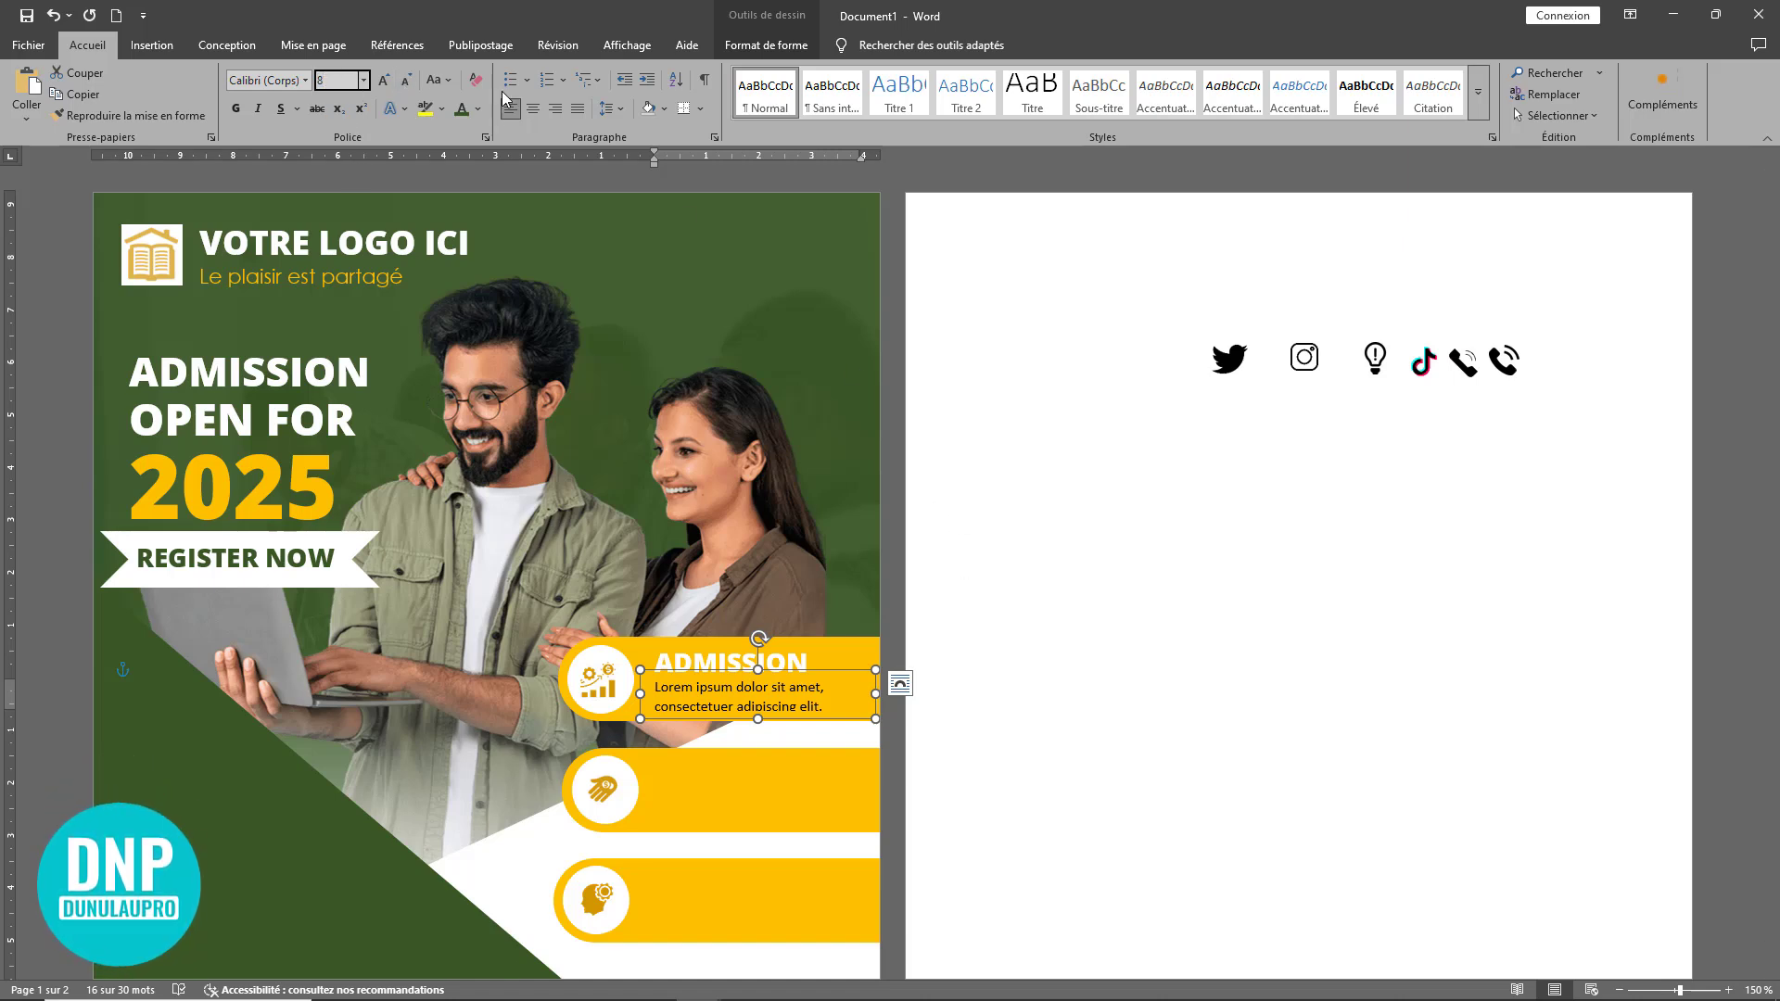
pyautogui.write(',5')
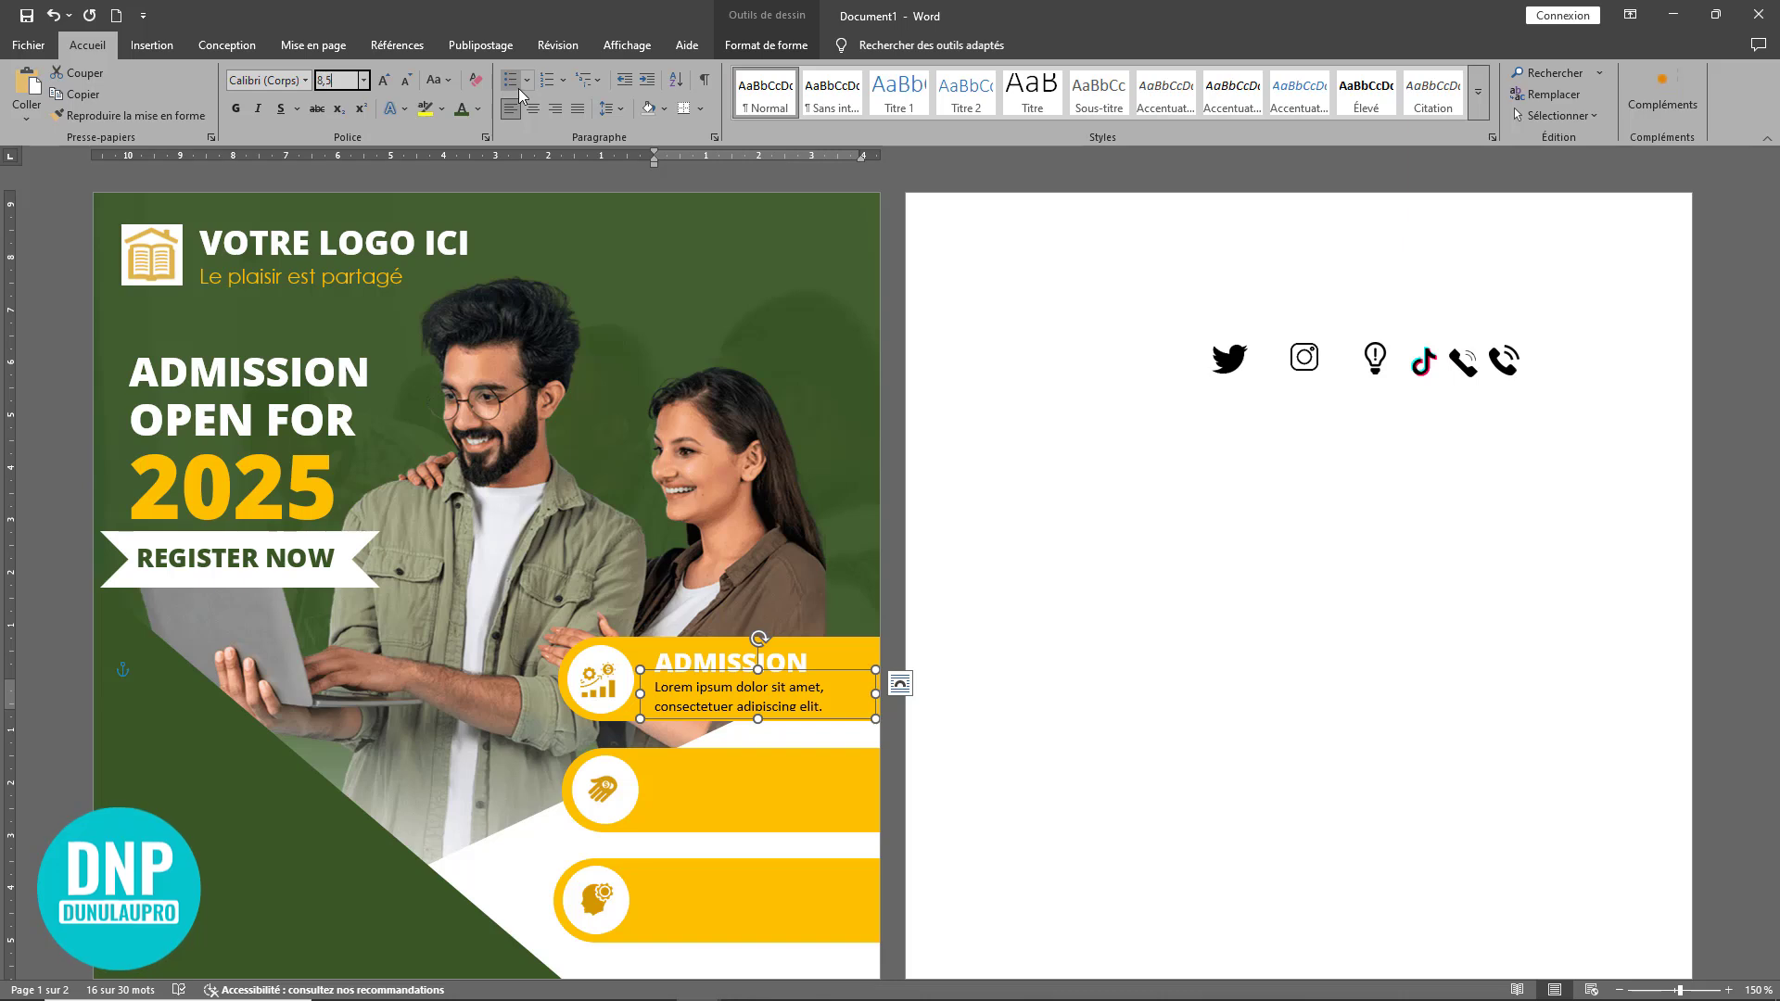
pyautogui.press('Return')
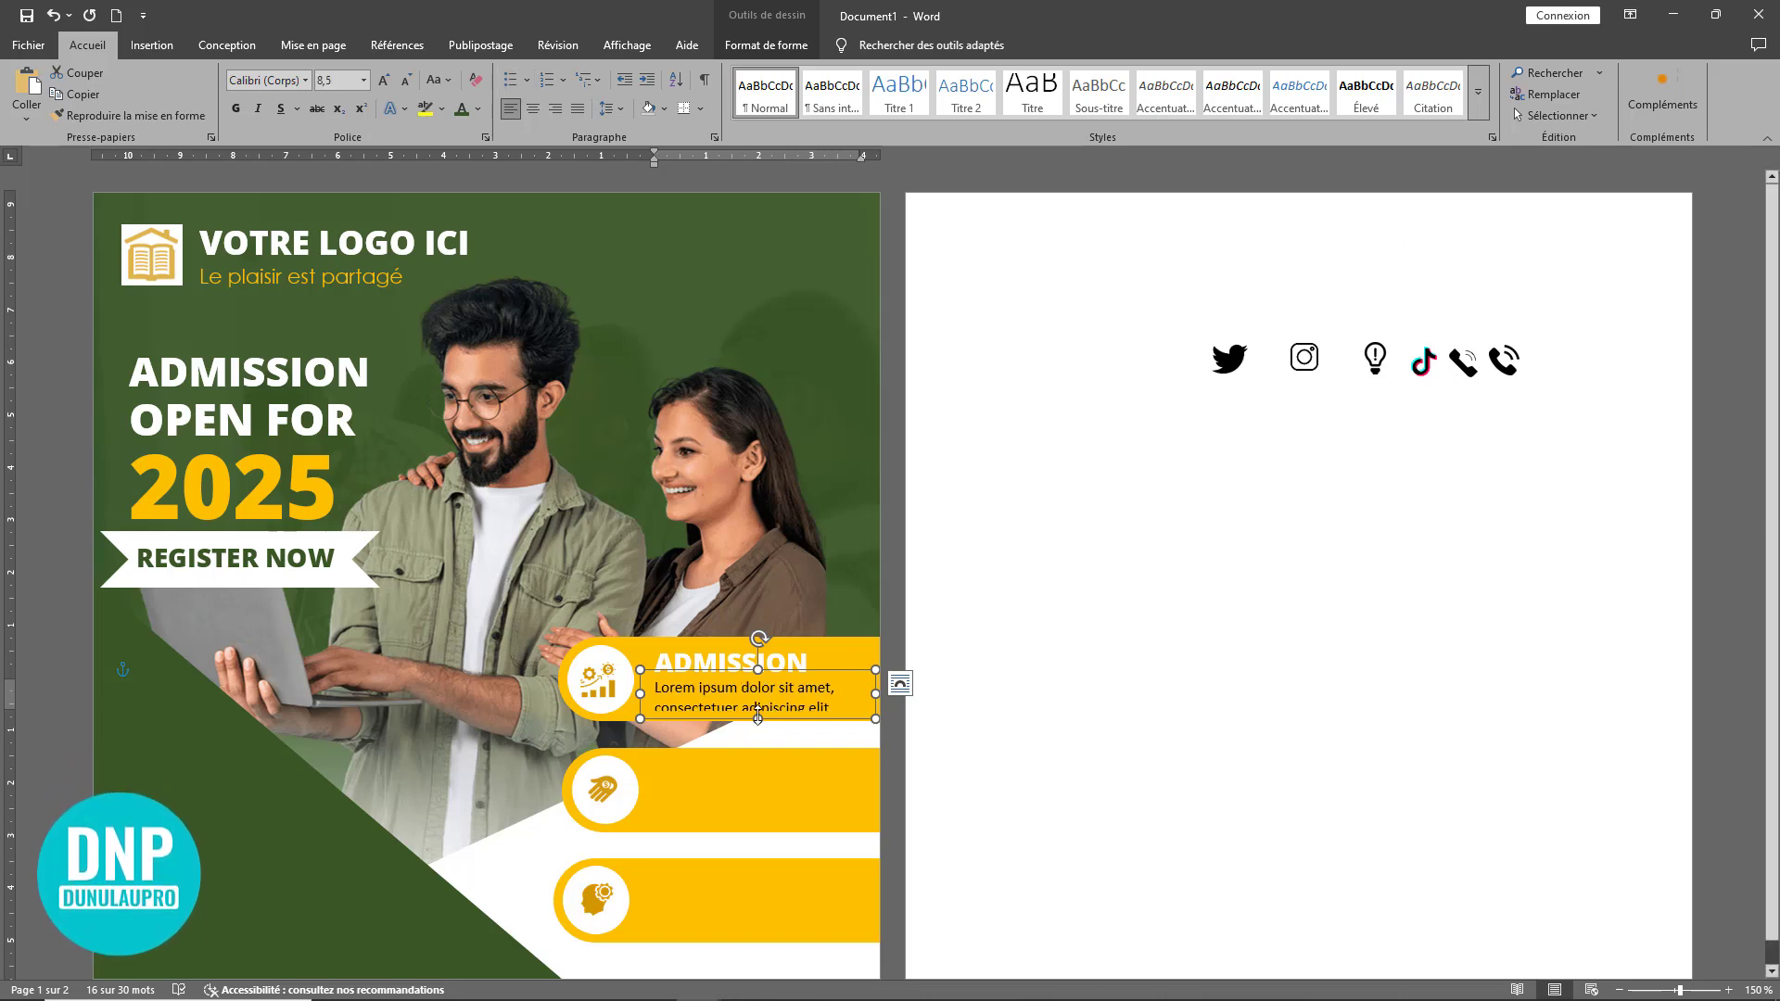
pyautogui.moveTo(758, 718); pyautogui.dragTo(759, 722)
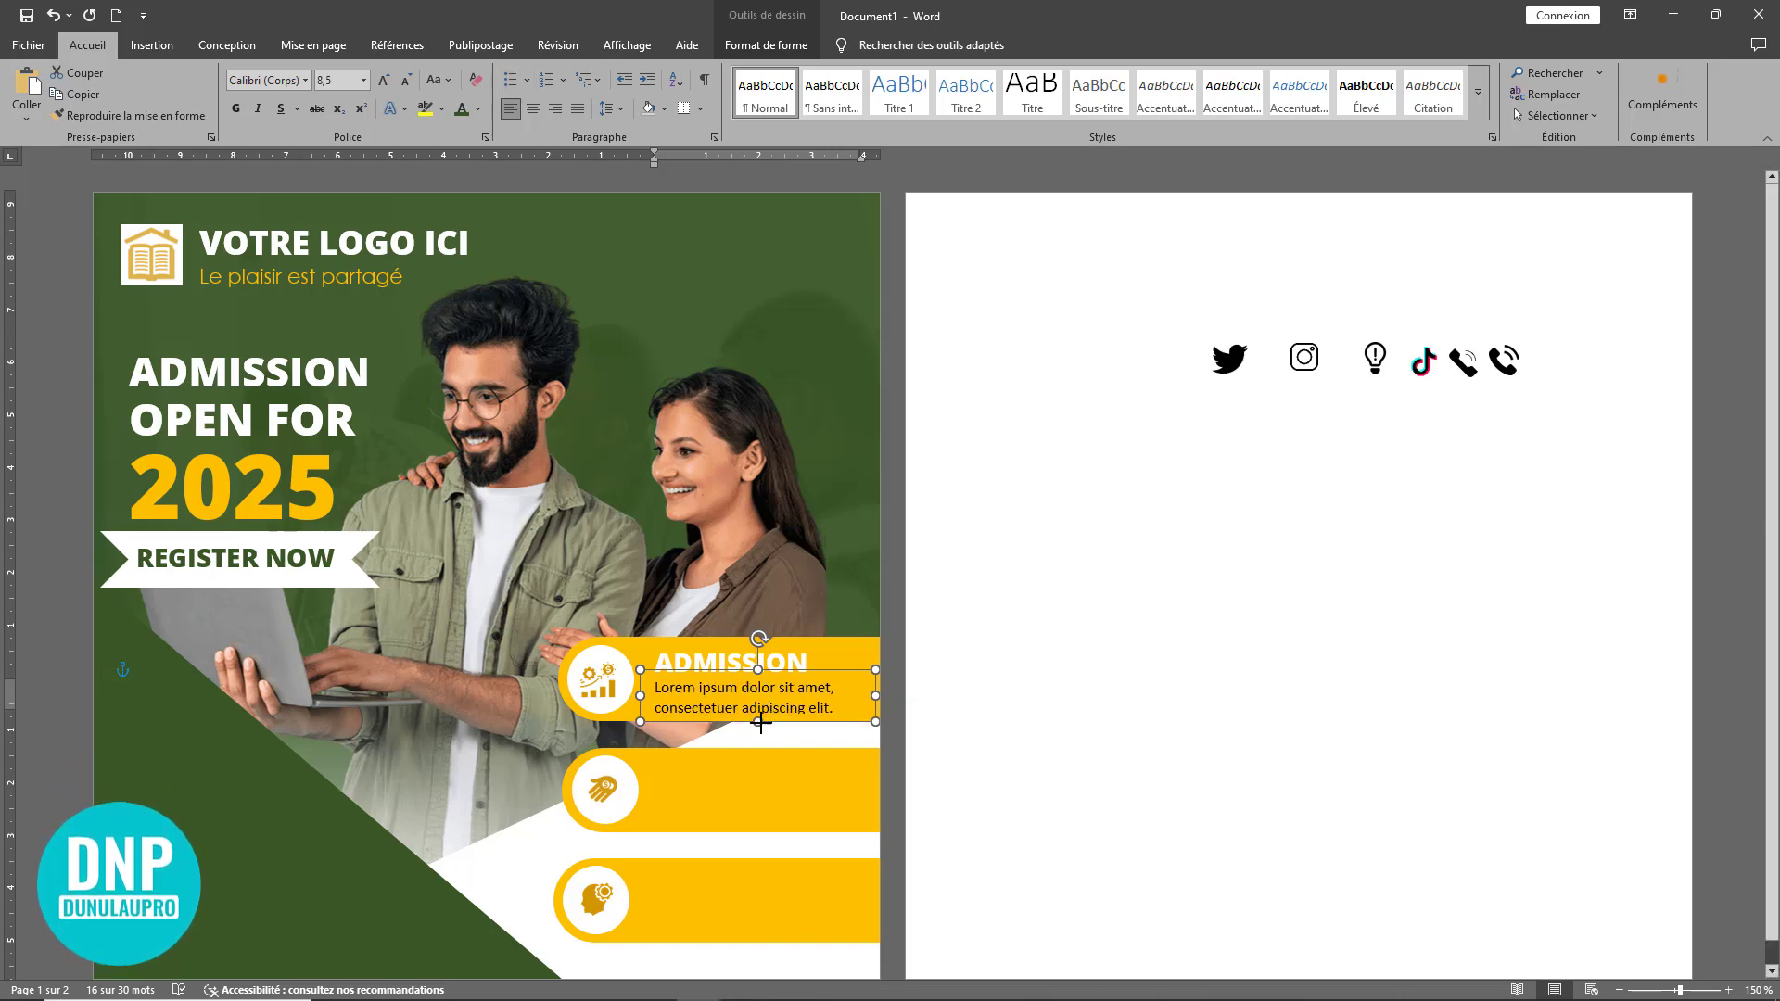
# - Nudge the lorem ipsum text box and the "ADMISSION" title slightly upward on the first yellow bar
pyautogui.press('Up')
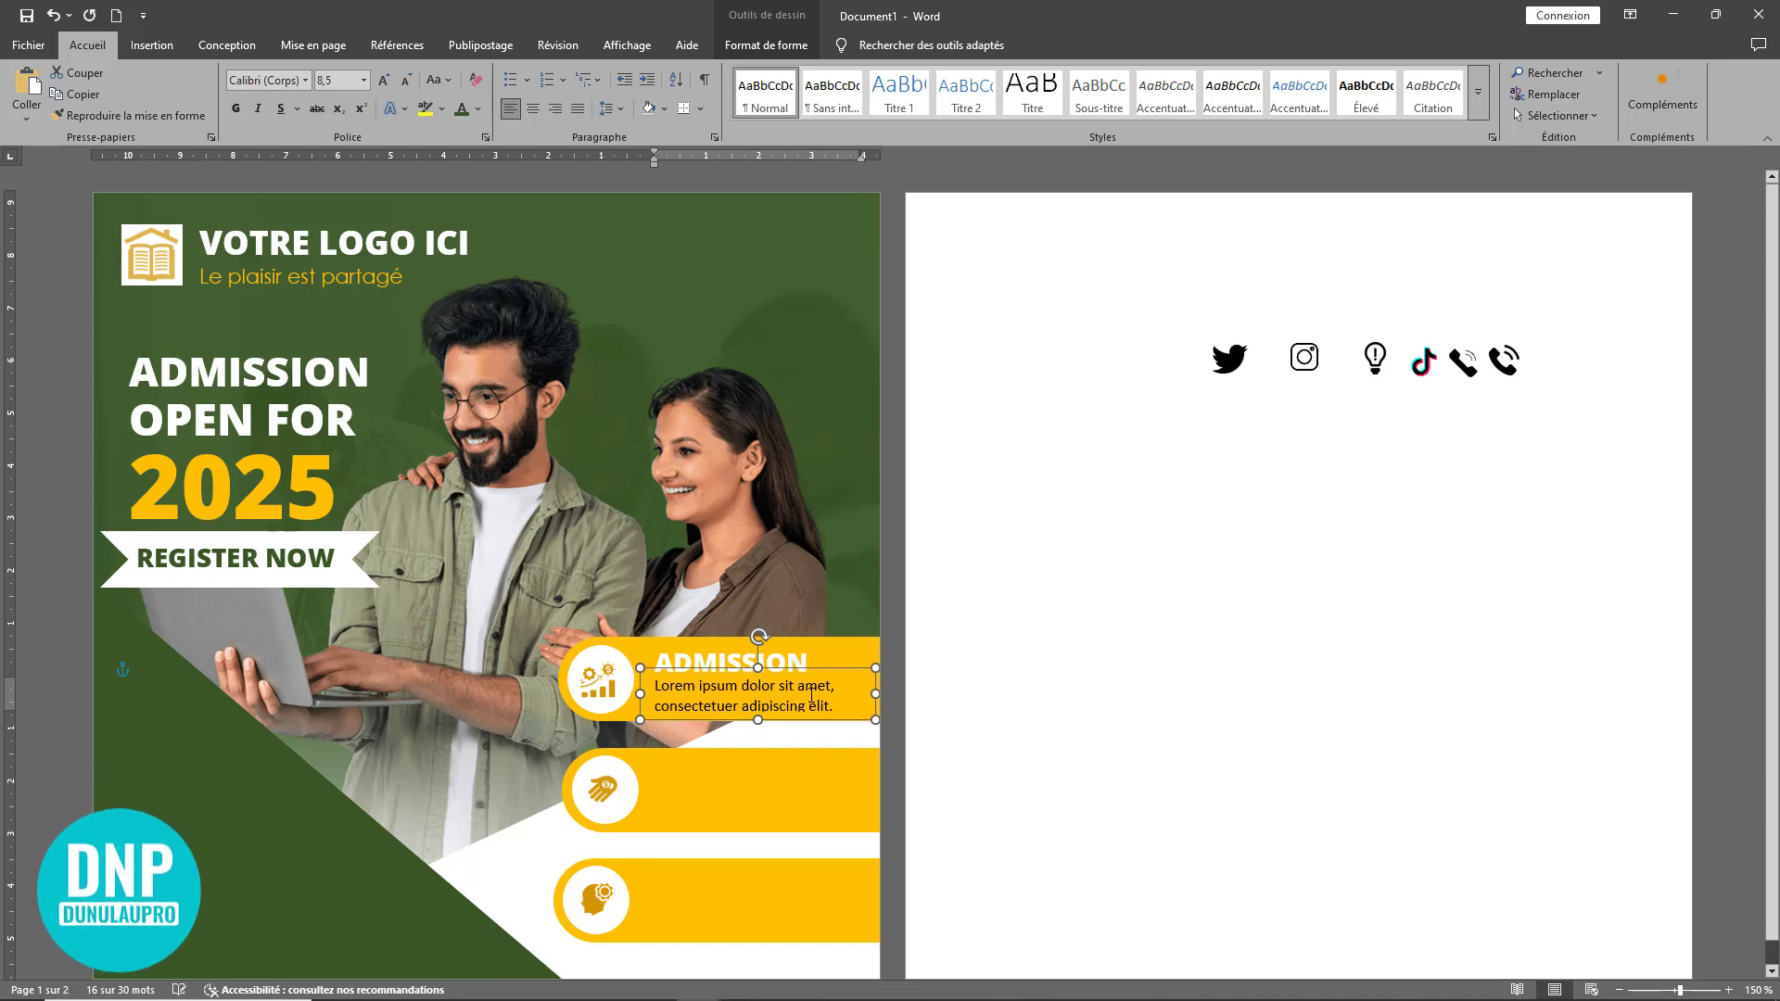
pyautogui.click(1097, 715)
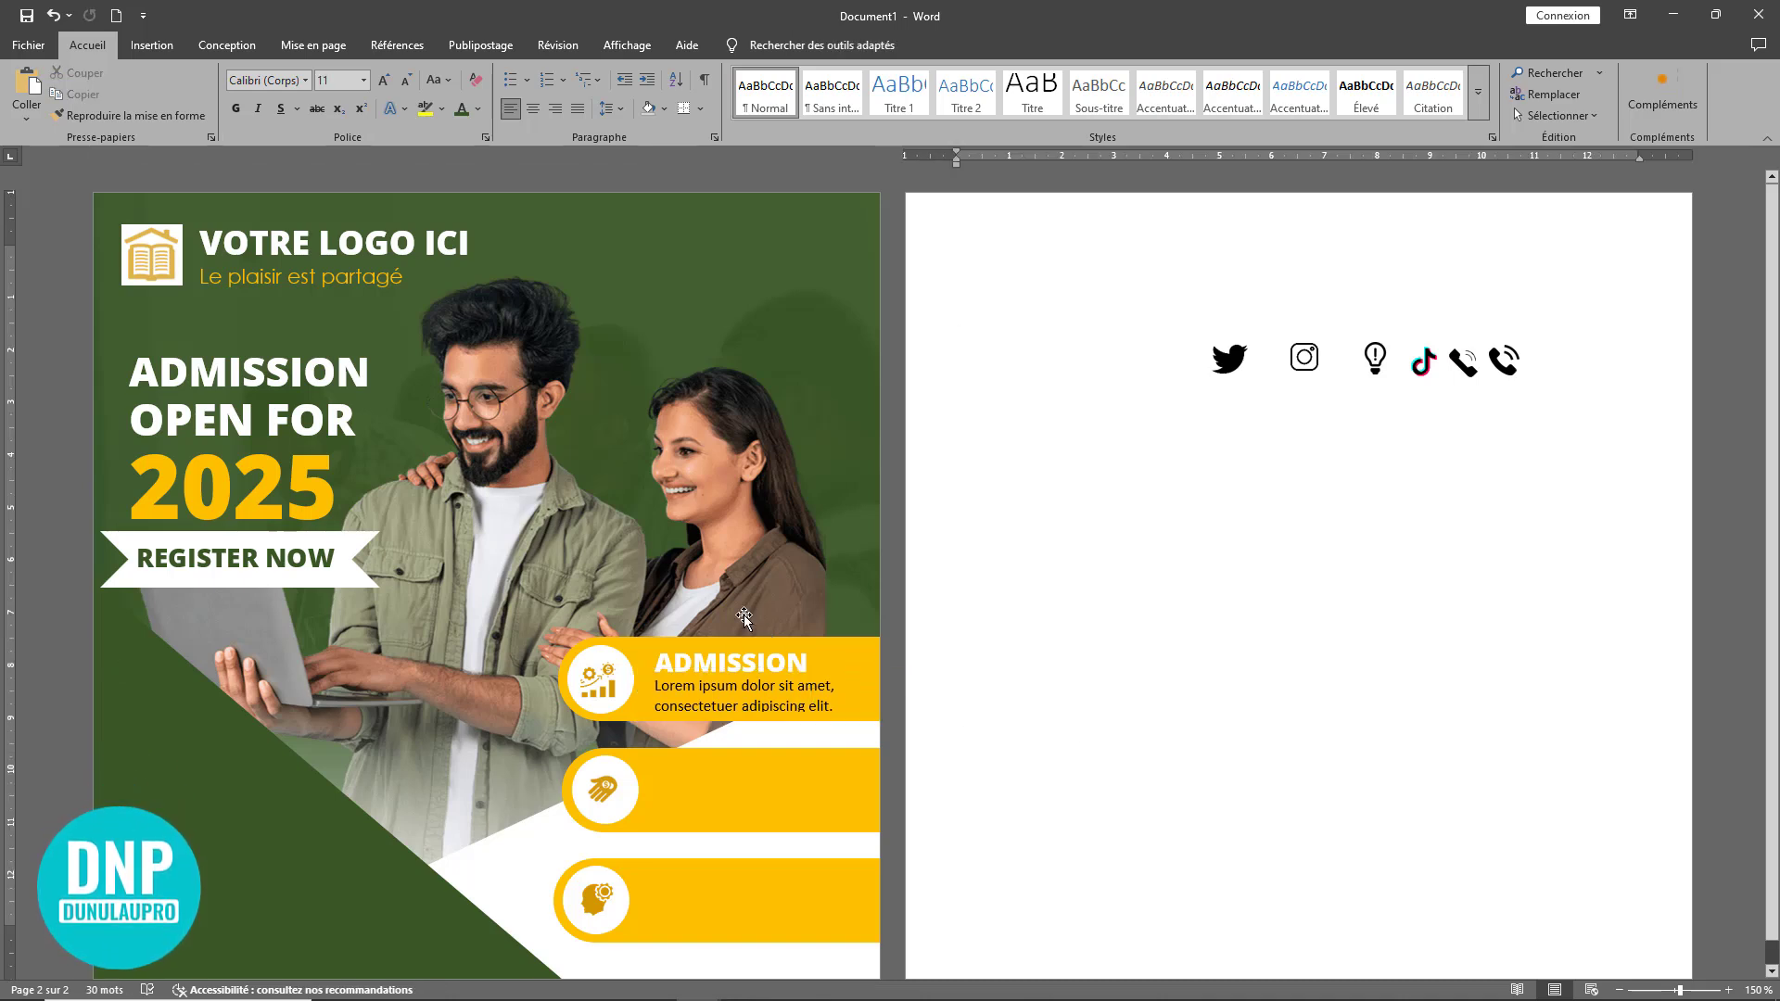
pyautogui.click(741, 649)
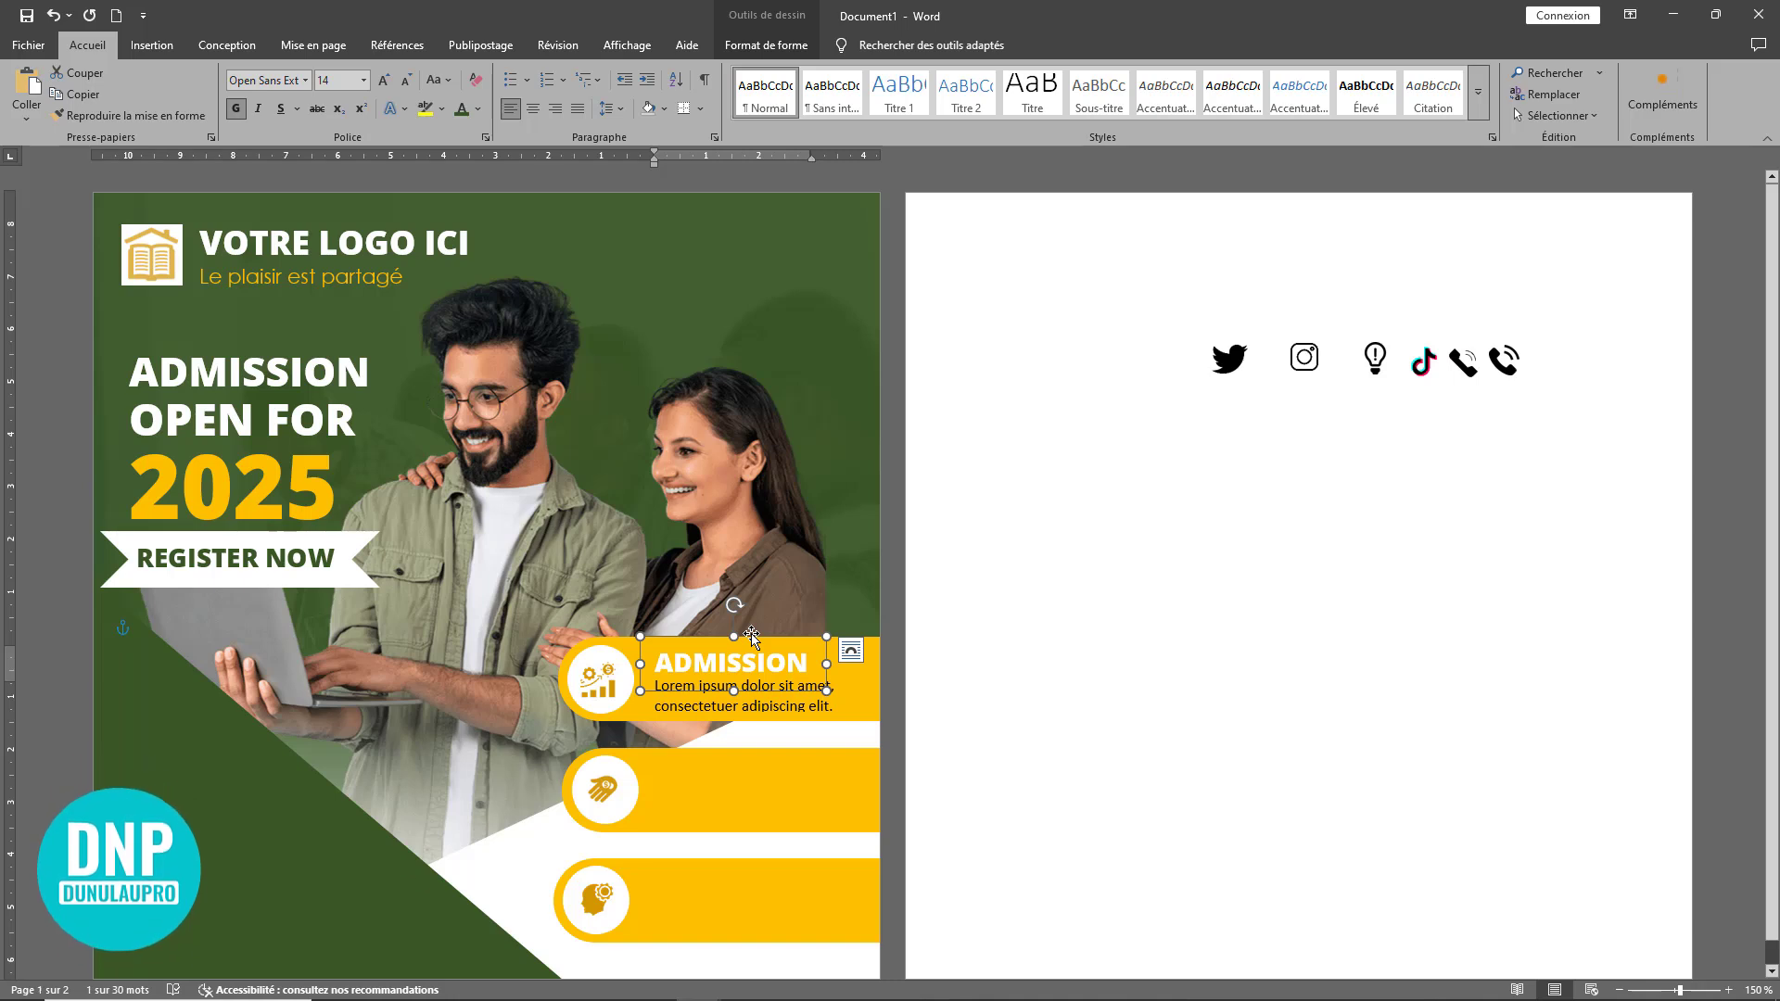
pyautogui.press('Up')
pyautogui.press('Up')
pyautogui.press('Up')
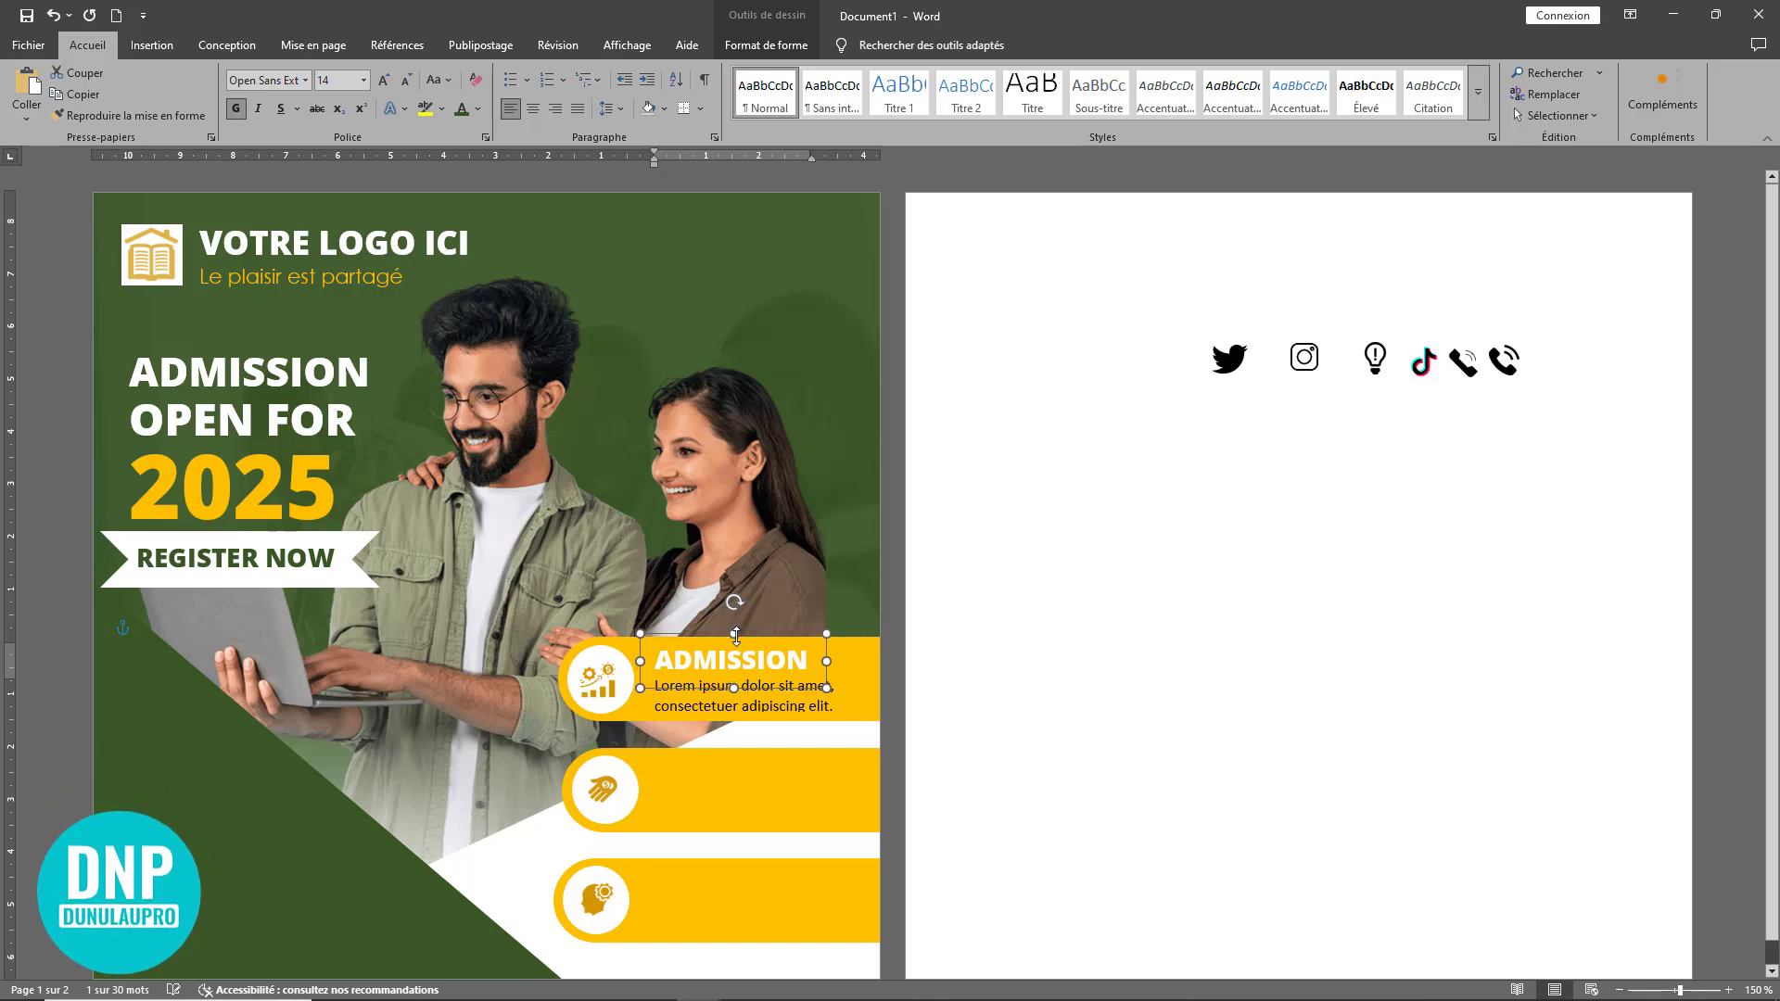
# - Nudge the lorem ipsum text box further up under "ADMISSION" and widen it to the flyer's outer edge
pyautogui.click(742, 705)
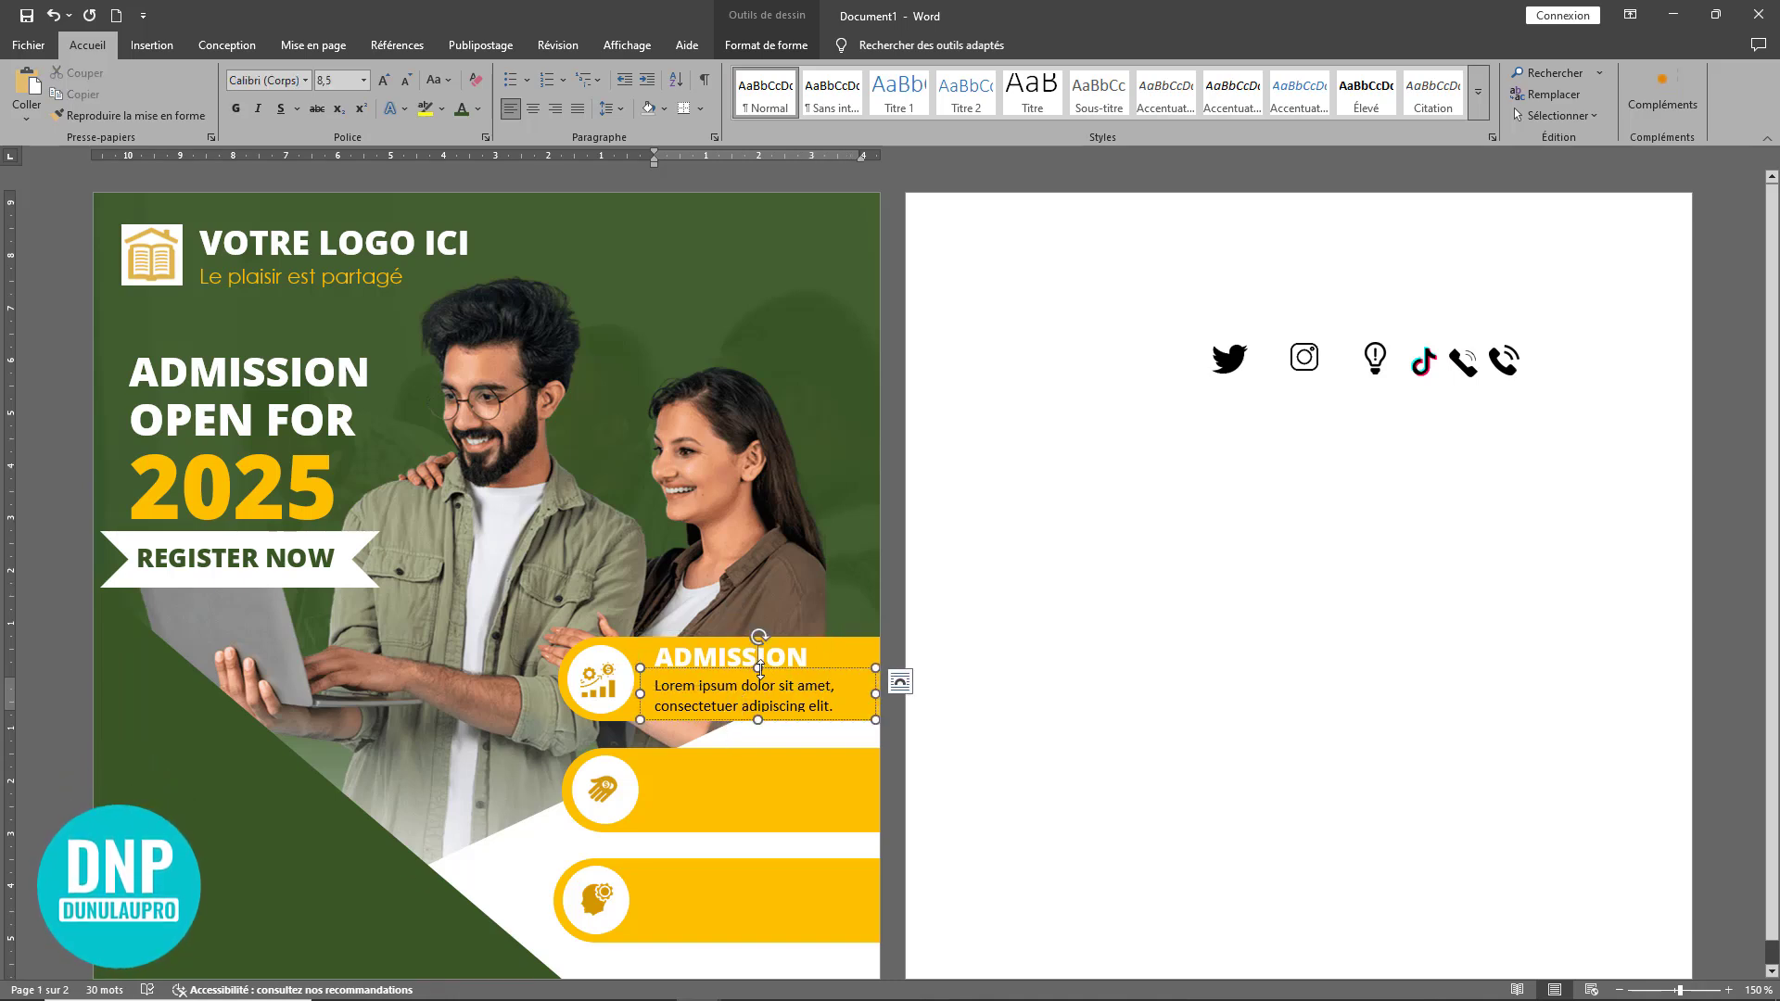
pyautogui.press('Up')
pyautogui.press('Up')
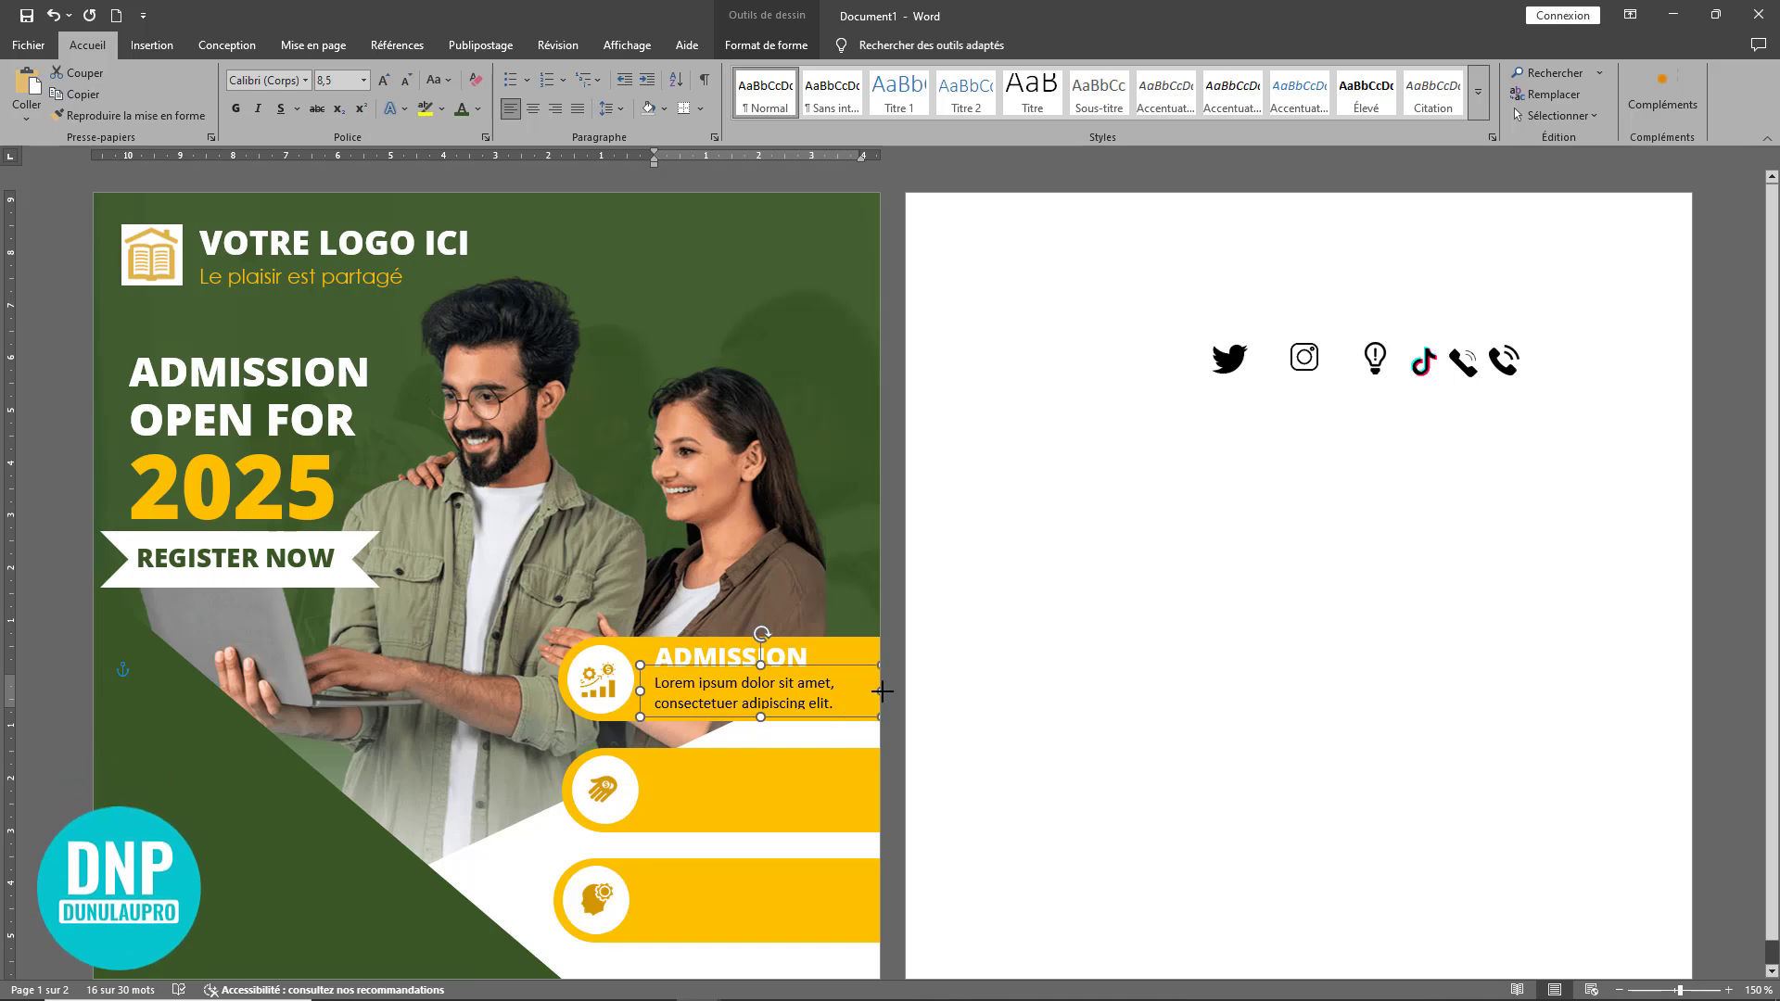
pyautogui.moveTo(875, 690)
pyautogui.mouseDown()
pyautogui.moveTo(913, 691)
pyautogui.moveTo(882, 687)
pyautogui.mouseUp()
pyautogui.click(1042, 671)
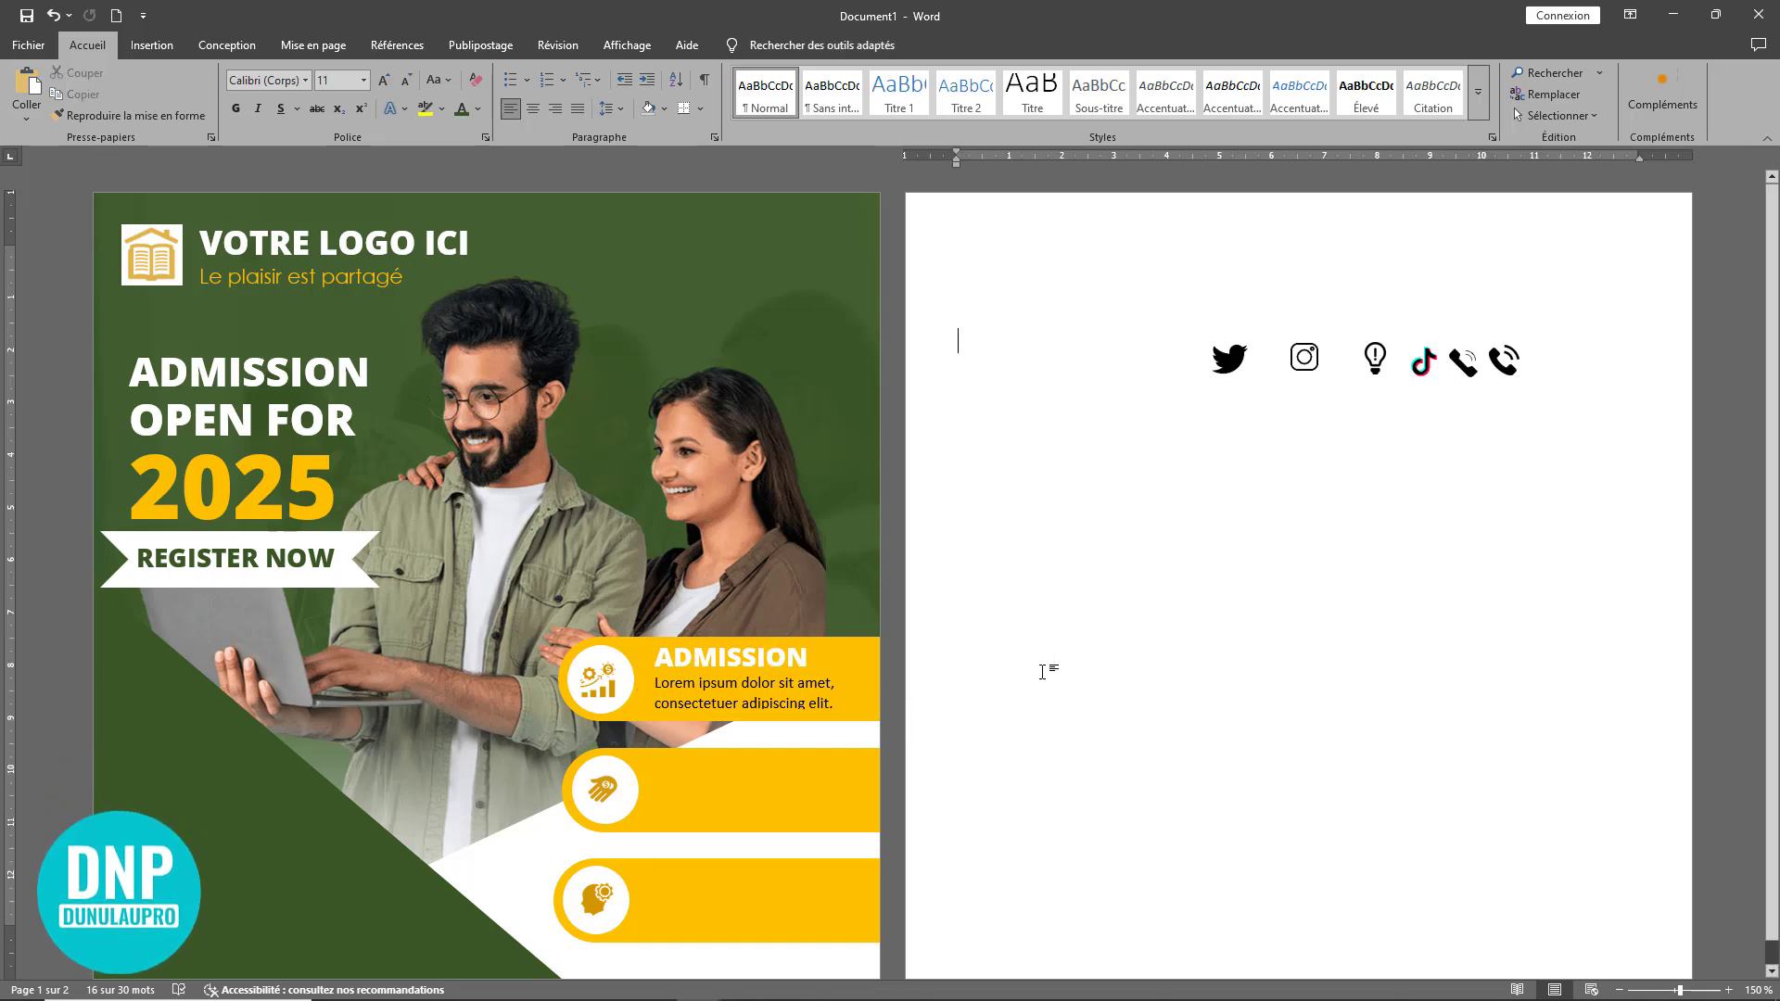
# - Replace the first bar's title with "STANDARDS" and widen its text box toward the flyer's outer edge
pyautogui.click(810, 660)
pyautogui.moveTo(809, 658); pyautogui.dragTo(623, 650)
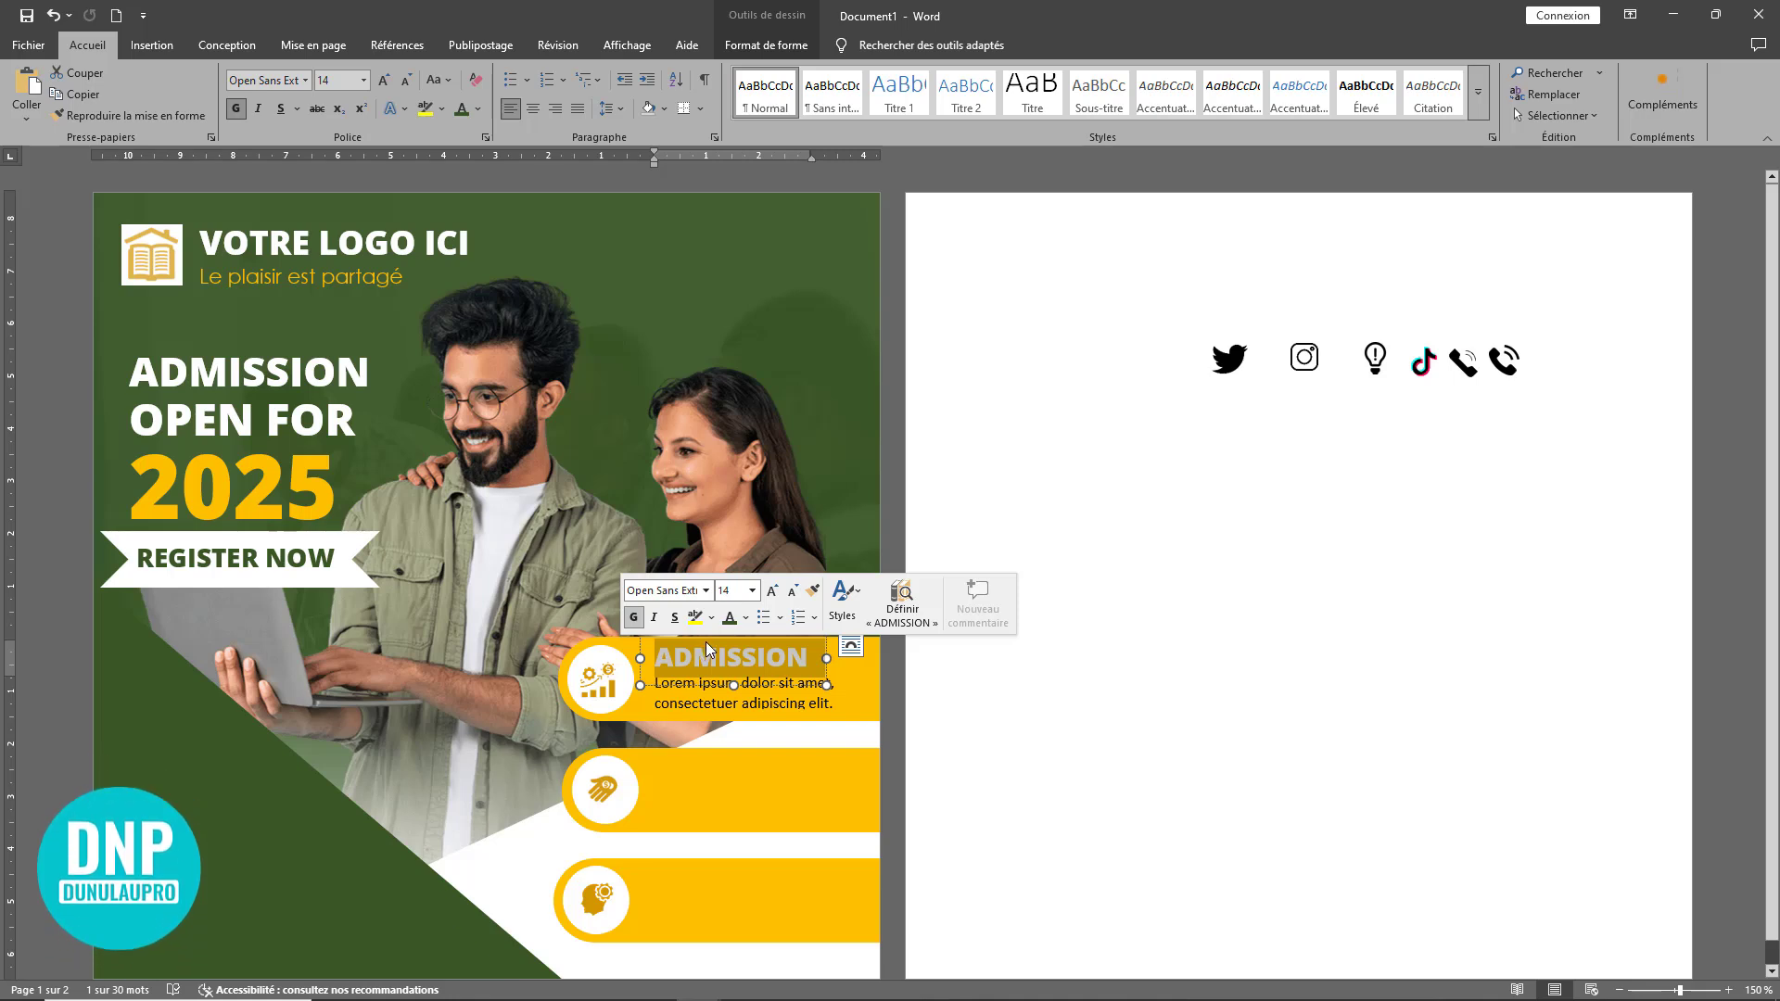
pyautogui.write('S')
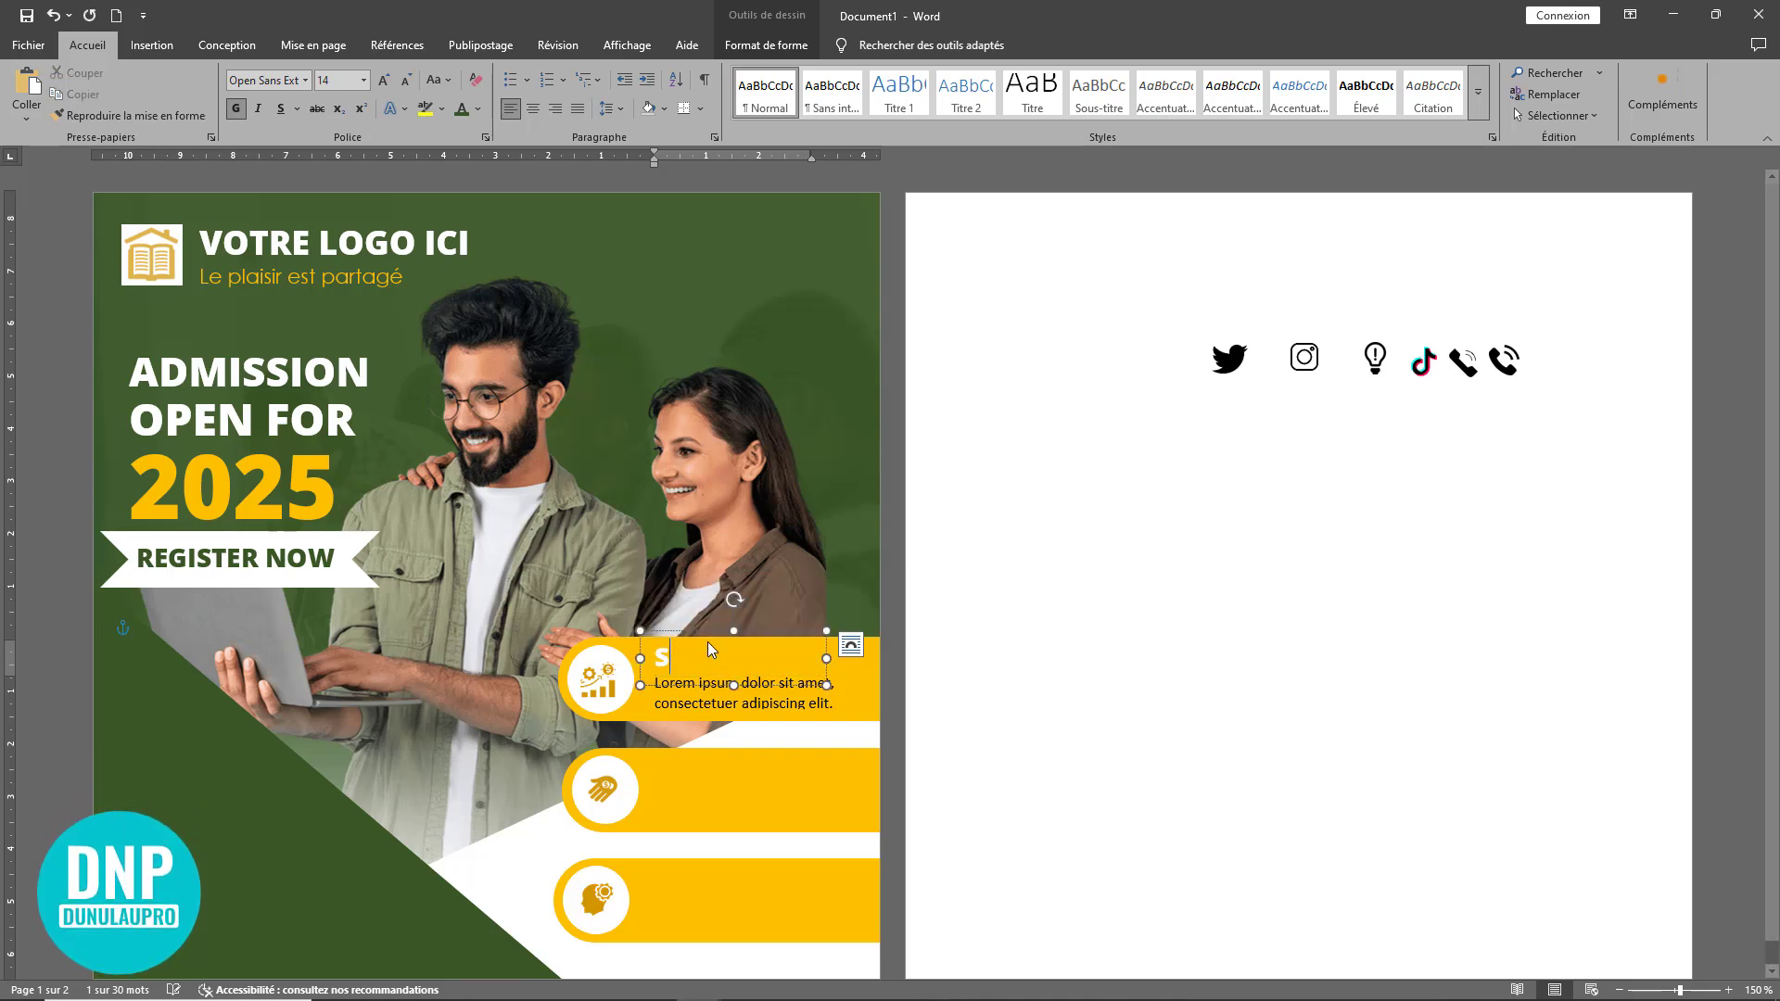
pyautogui.write('TANDARS')
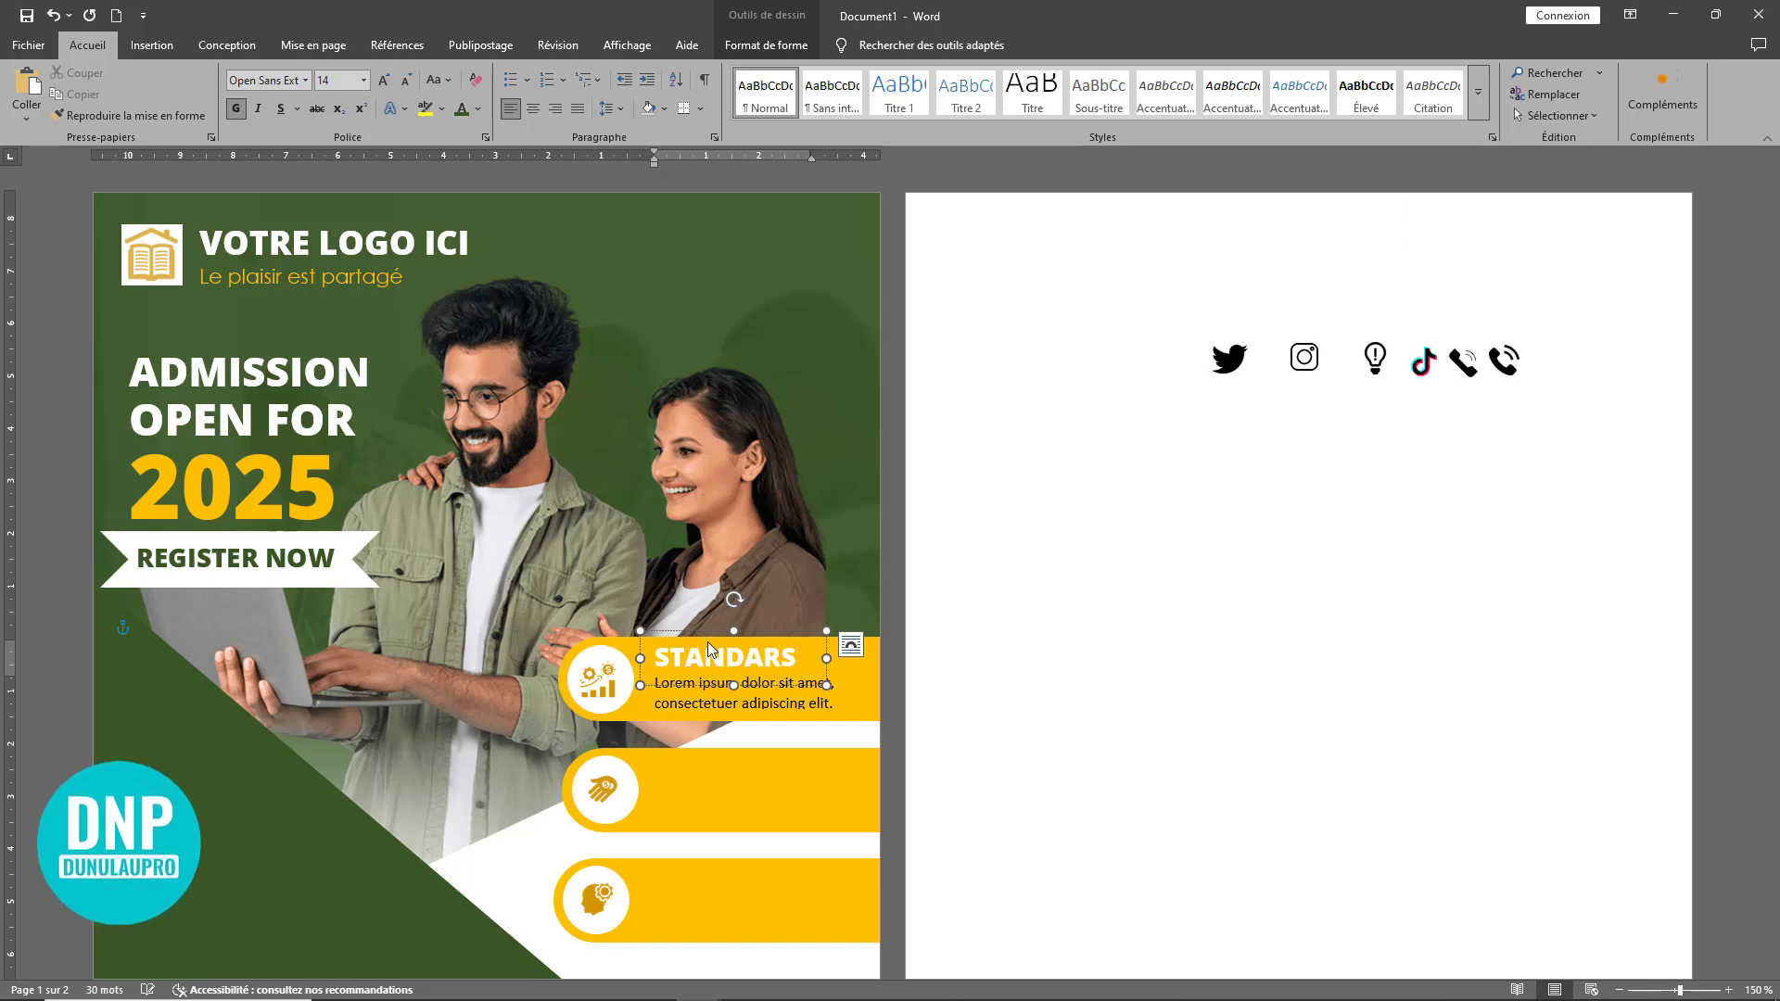
pyautogui.press('BackSpace')
pyautogui.write('D')
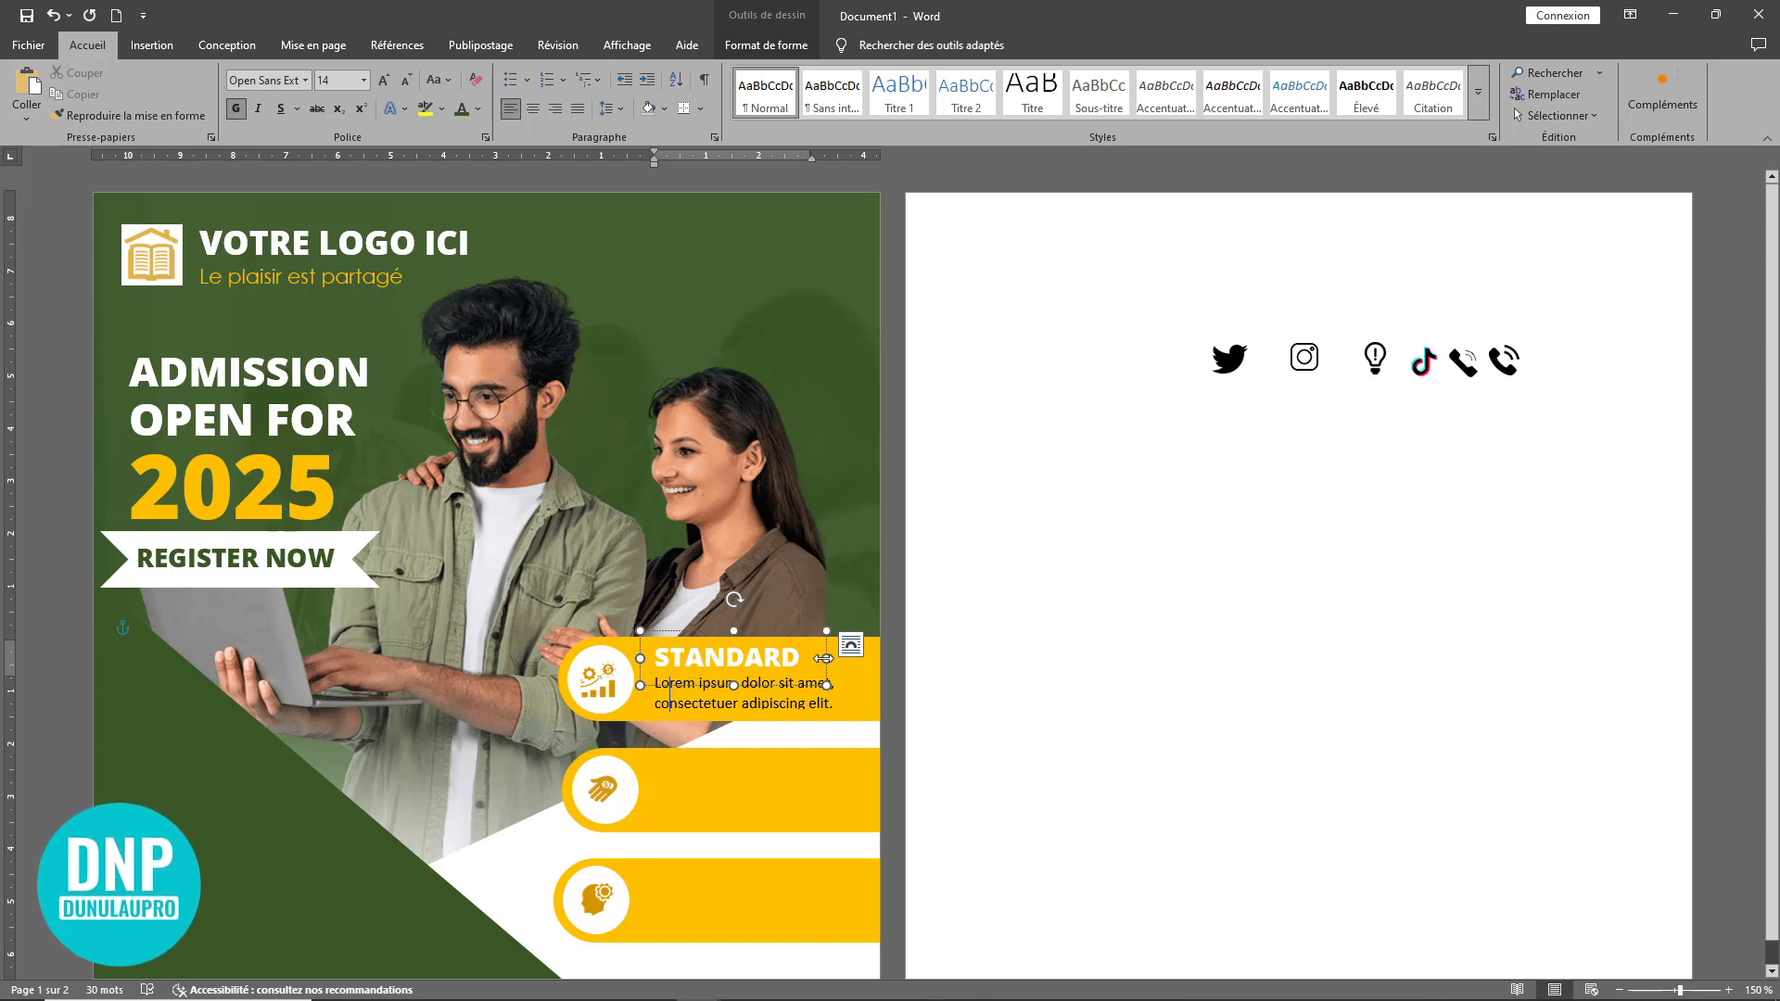
pyautogui.write('S')
pyautogui.moveTo(826, 658); pyautogui.dragTo(862, 658)
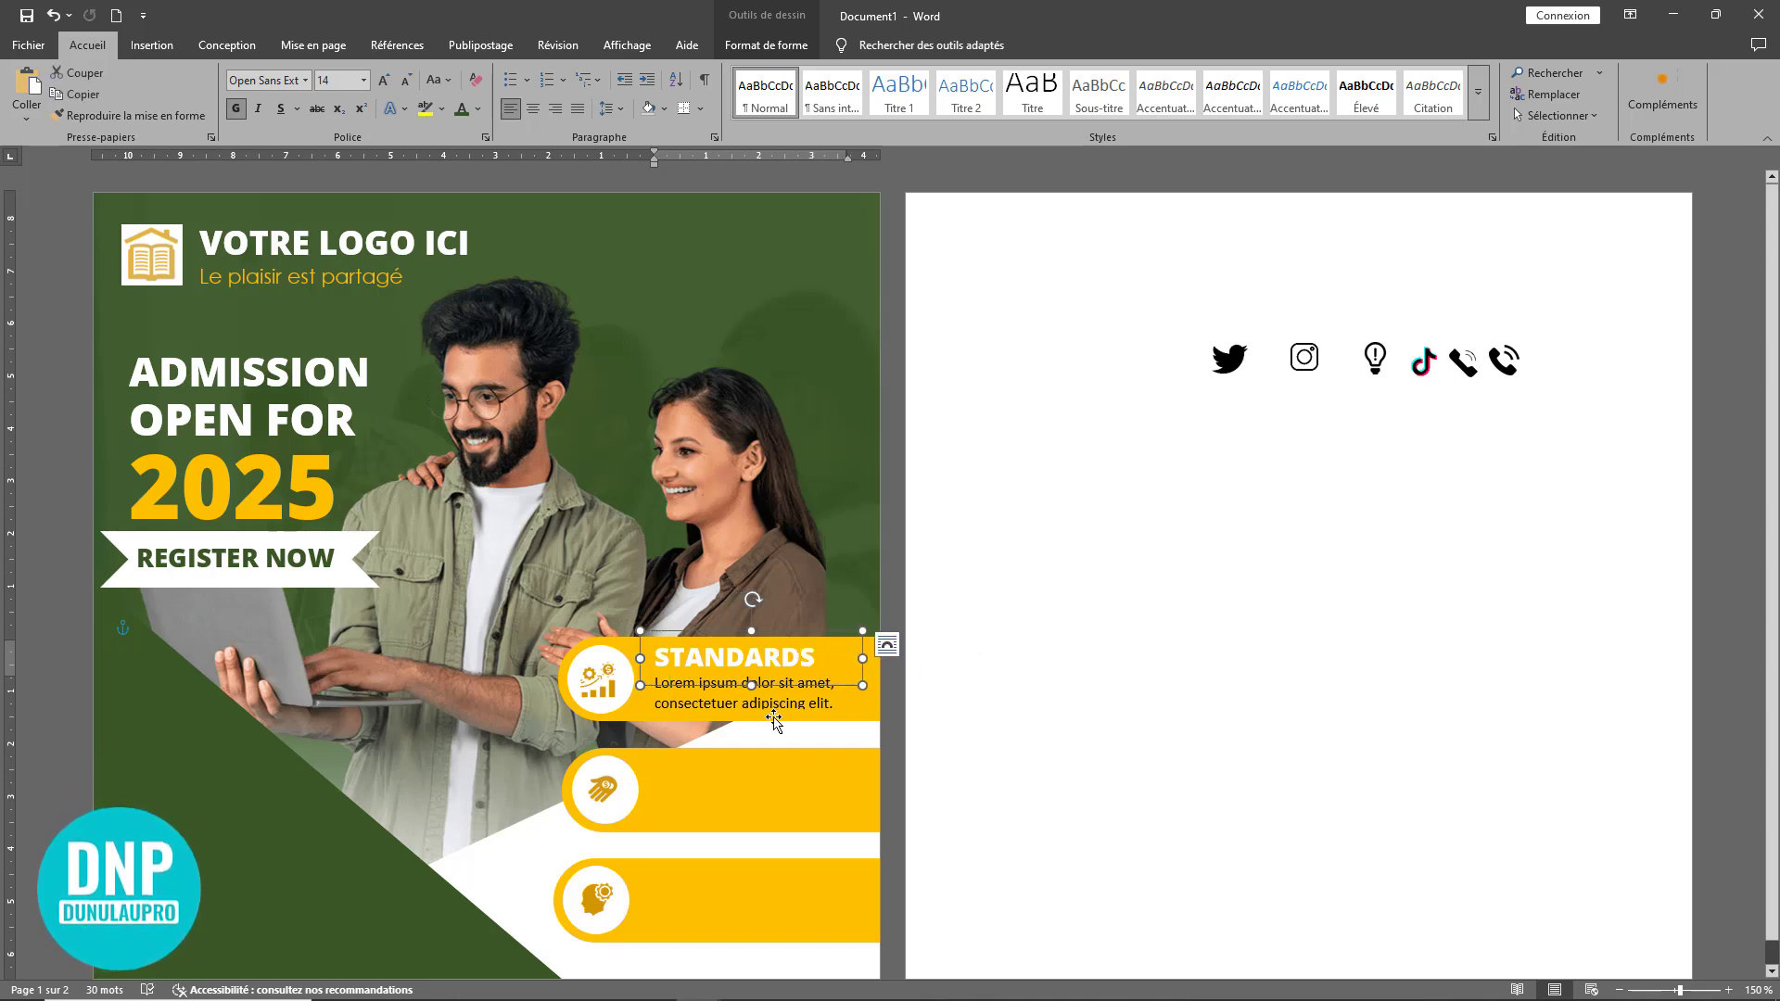
# - Place copies of the "STANDARDS" title and the lorem ipsum description on the second yellow bar, keeping both on the first
pyautogui.click(813, 640)
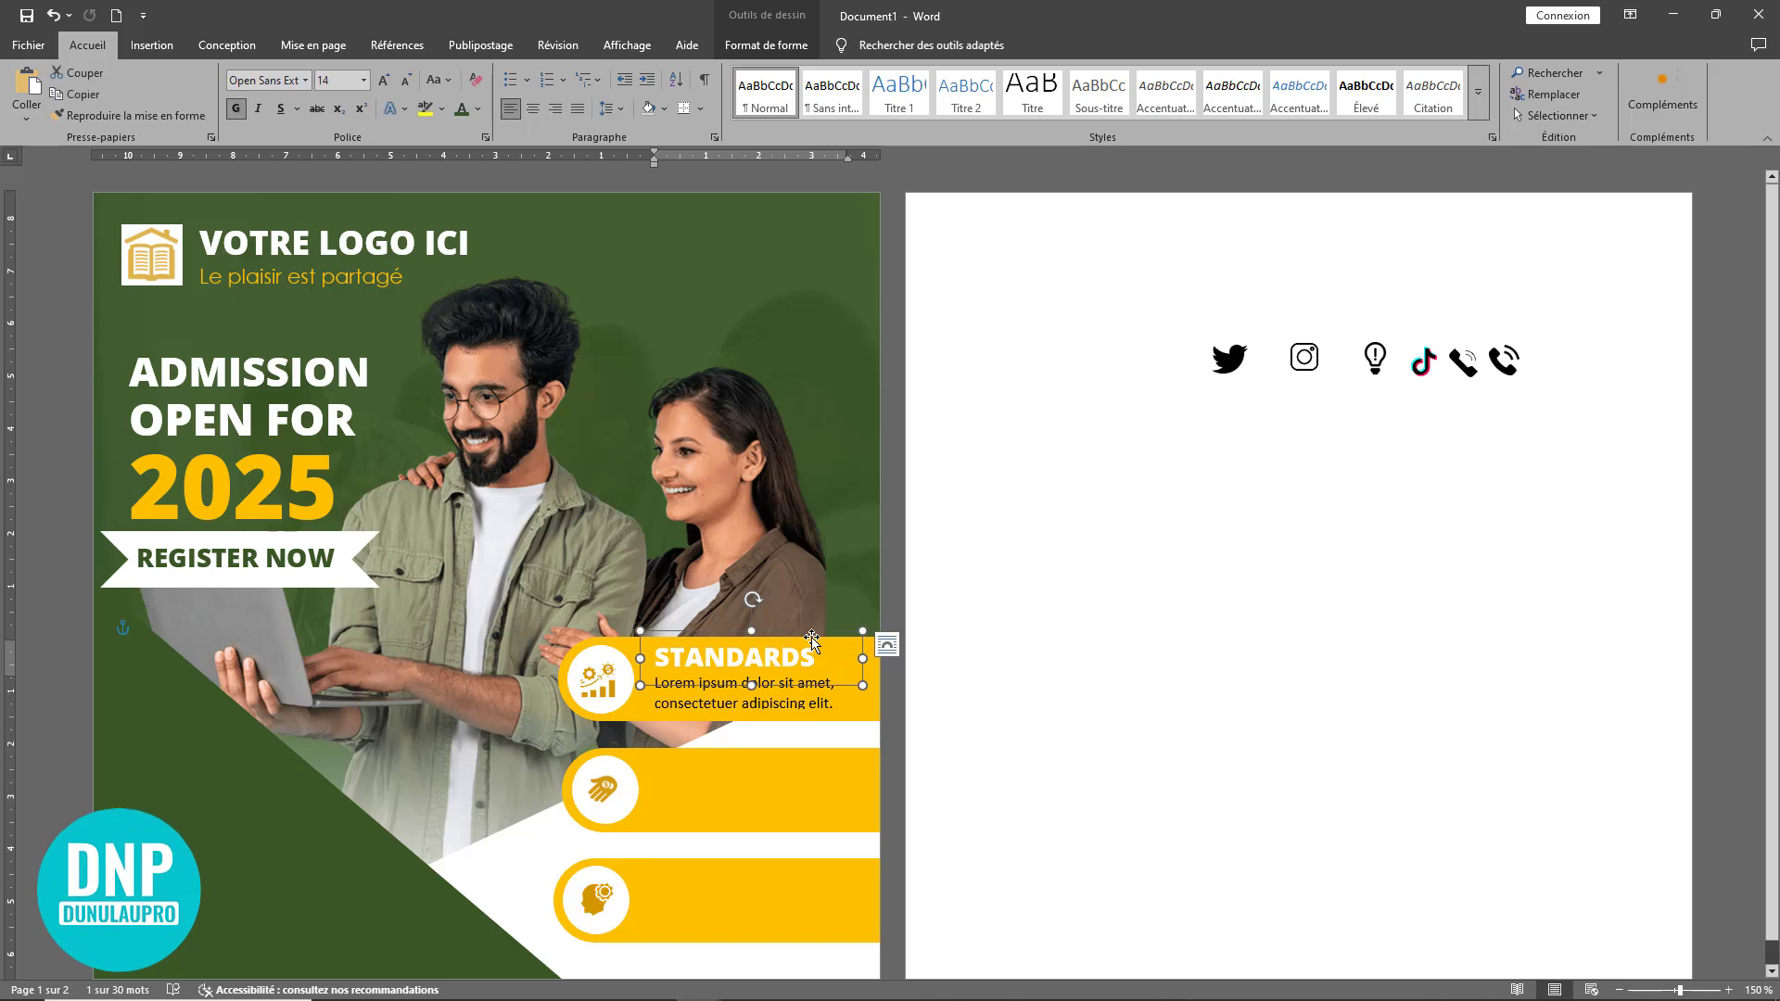
pyautogui.click(713, 716)
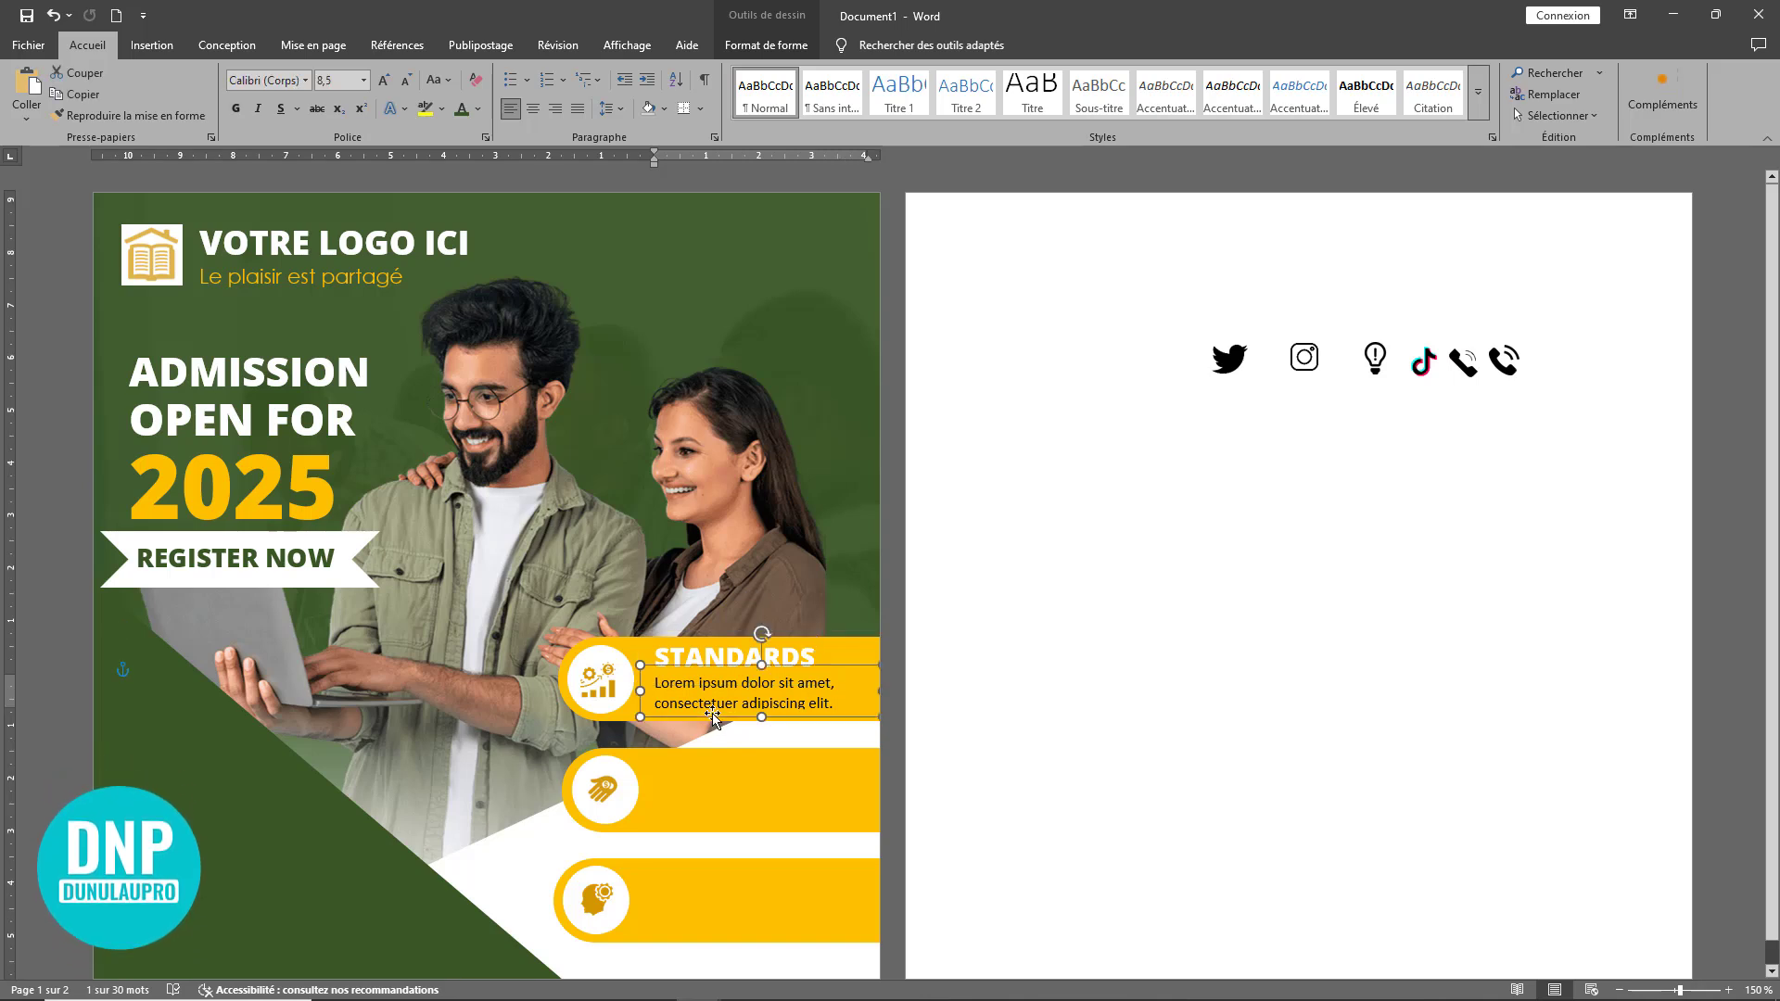
pyautogui.click(723, 639)
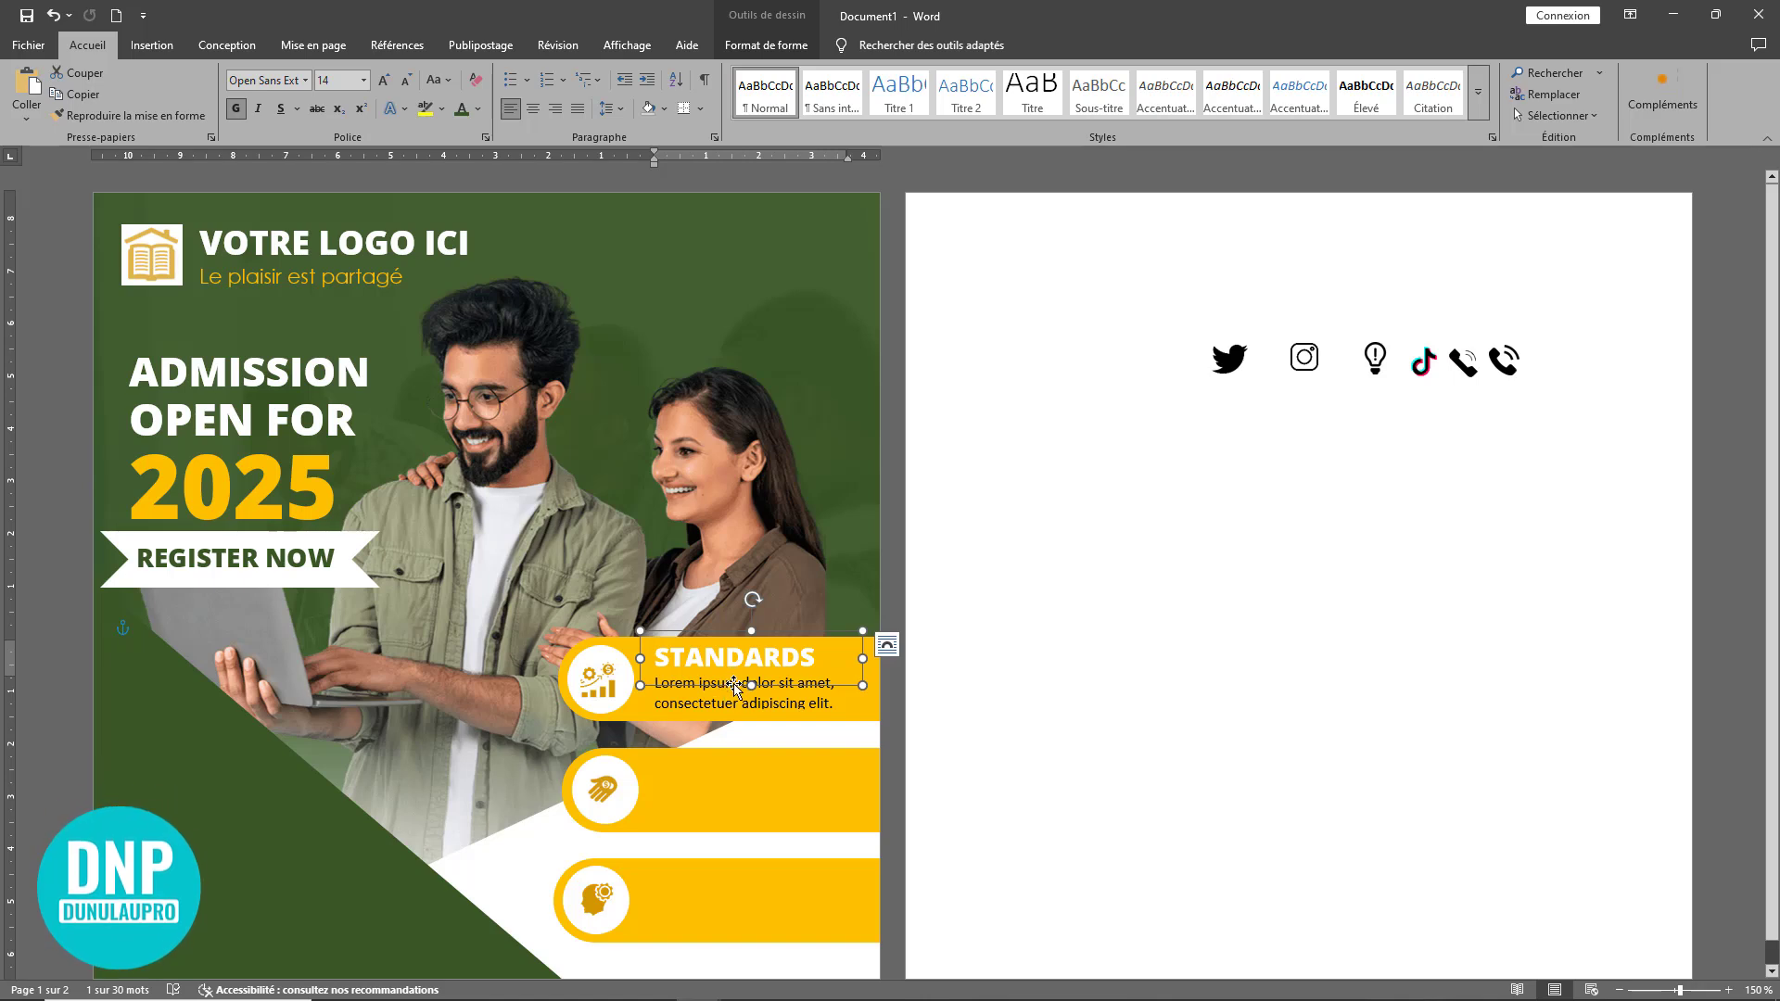
pyautogui.moveTo(734, 684); pyautogui.dragTo(735, 796)
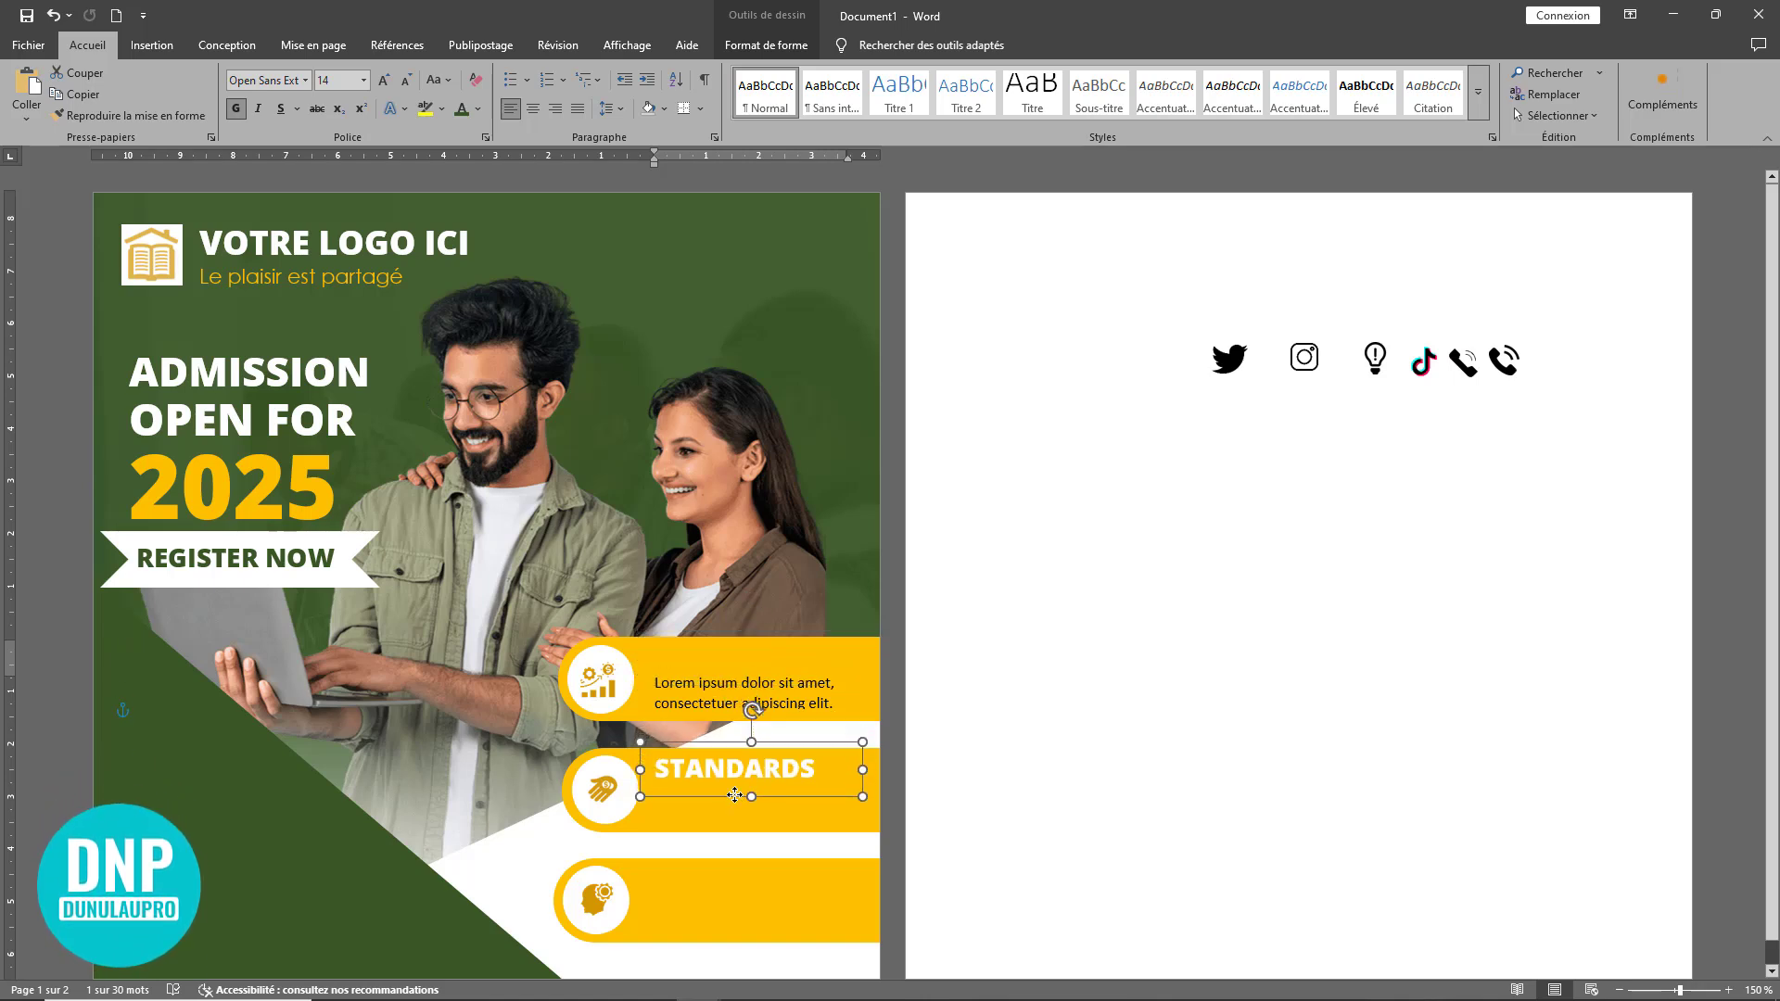
pyautogui.click(721, 700)
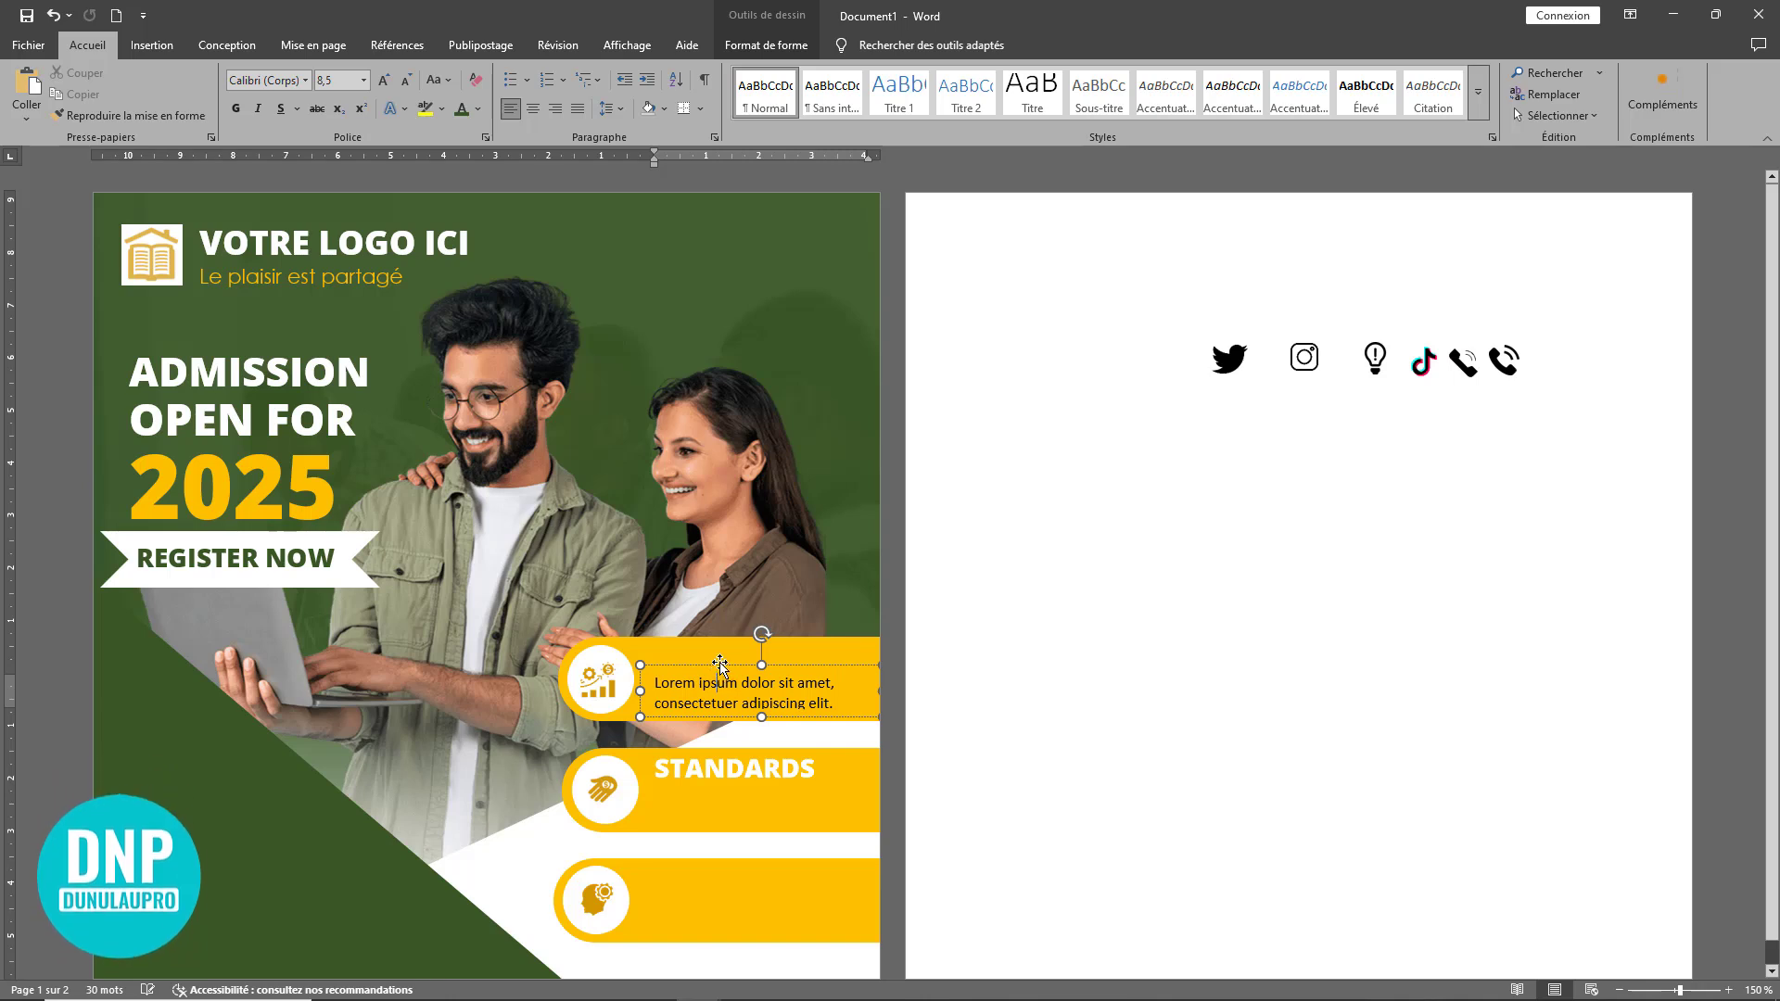
pyautogui.moveTo(723, 684); pyautogui.dragTo(723, 639)
pyautogui.click(725, 746)
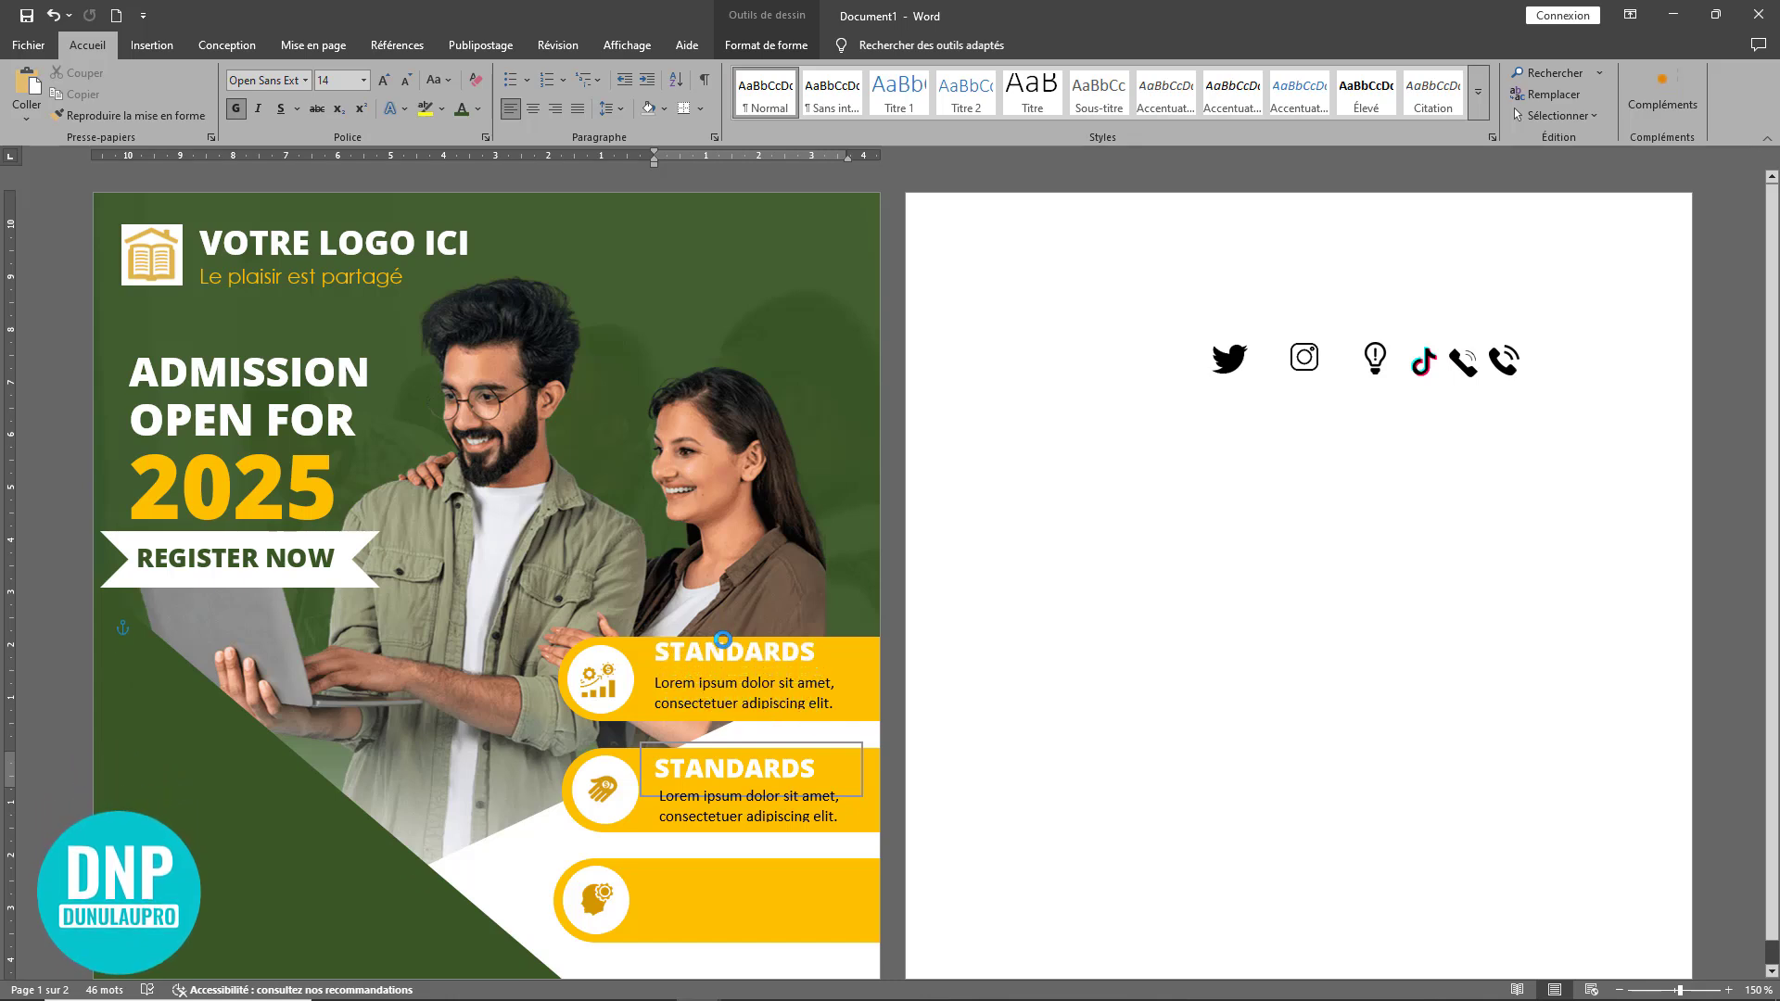
pyautogui.click(960, 730)
pyautogui.scroll(-1, 742, 780)
# - Copy the second bar's "STANDARDS" title and lorem ipsum description onto the third yellow bar
pyautogui.click(711, 739)
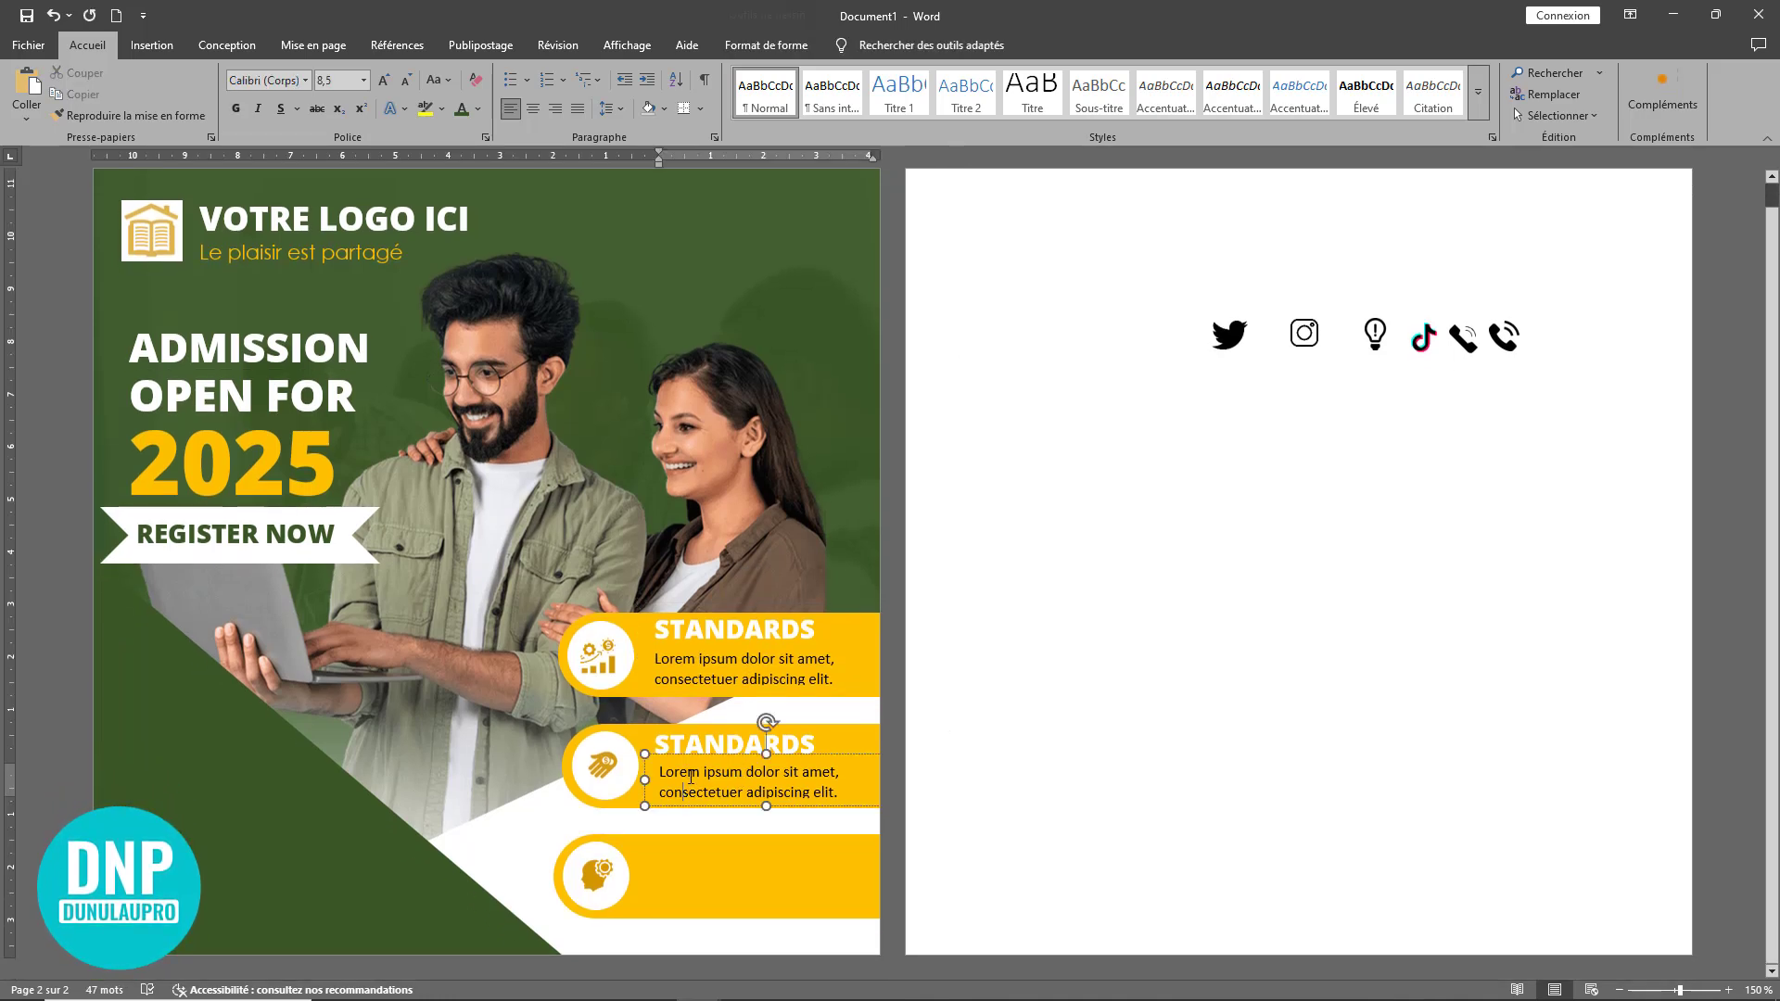
pyautogui.moveTo(715, 721); pyautogui.dragTo(702, 827)
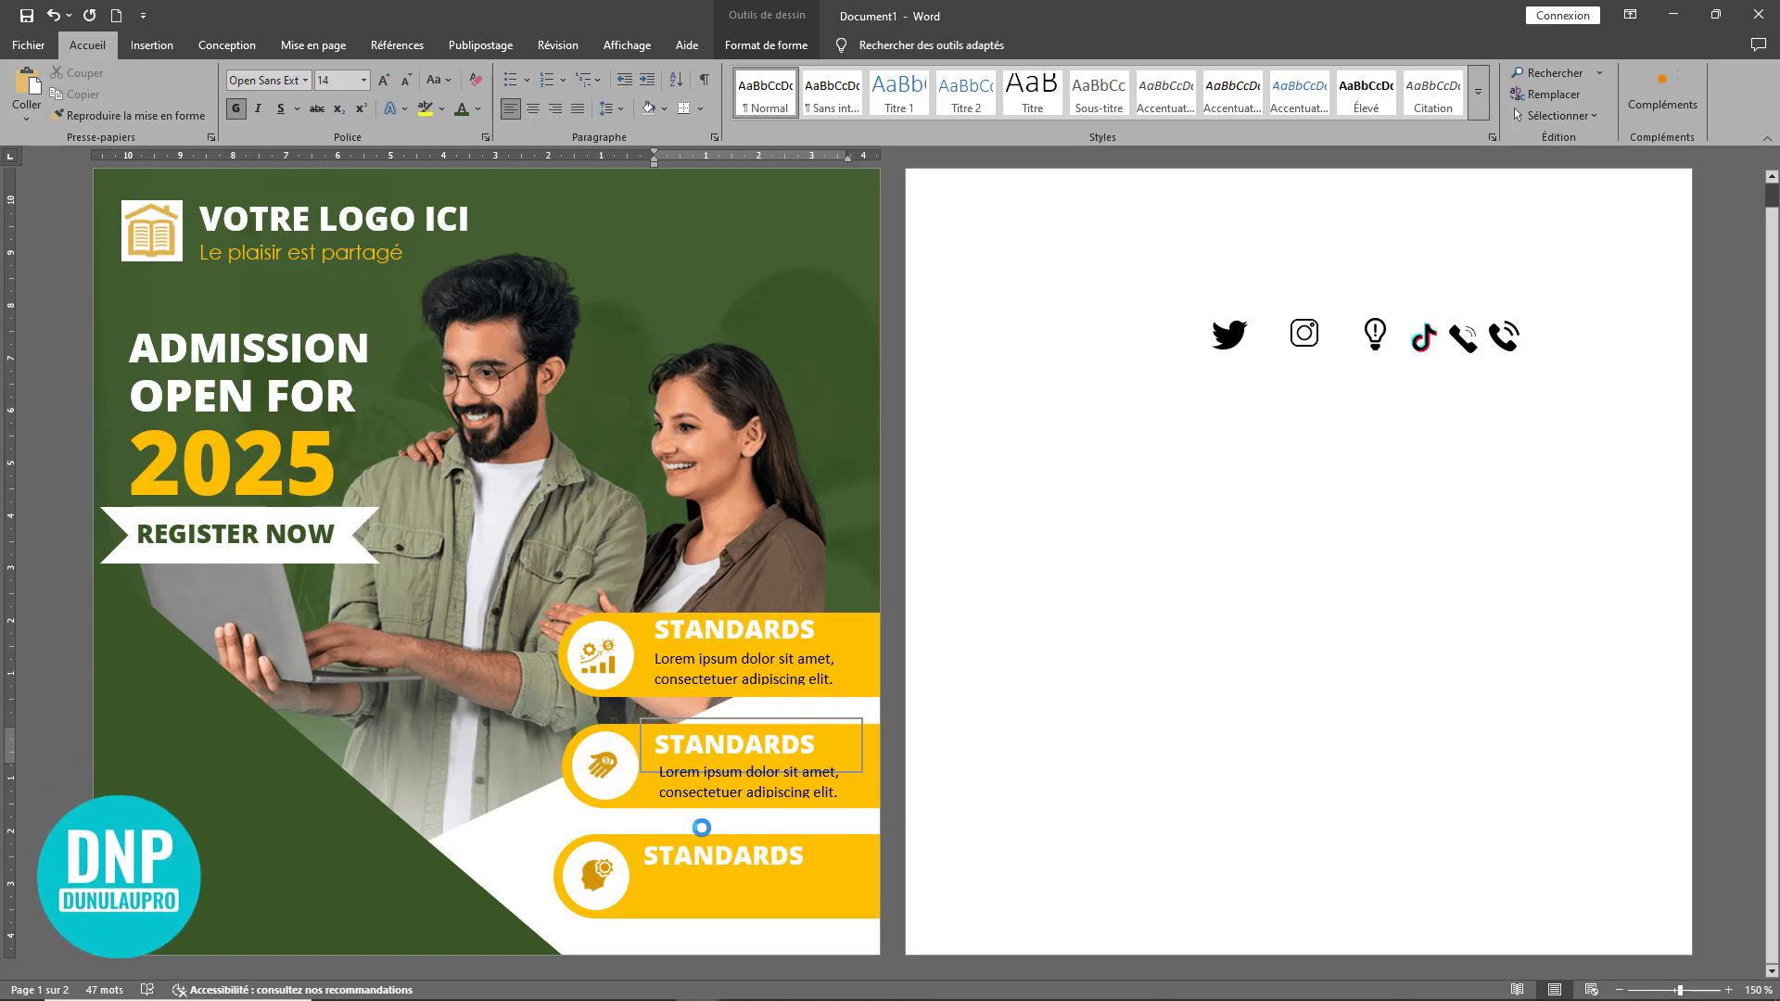
pyautogui.click(733, 778)
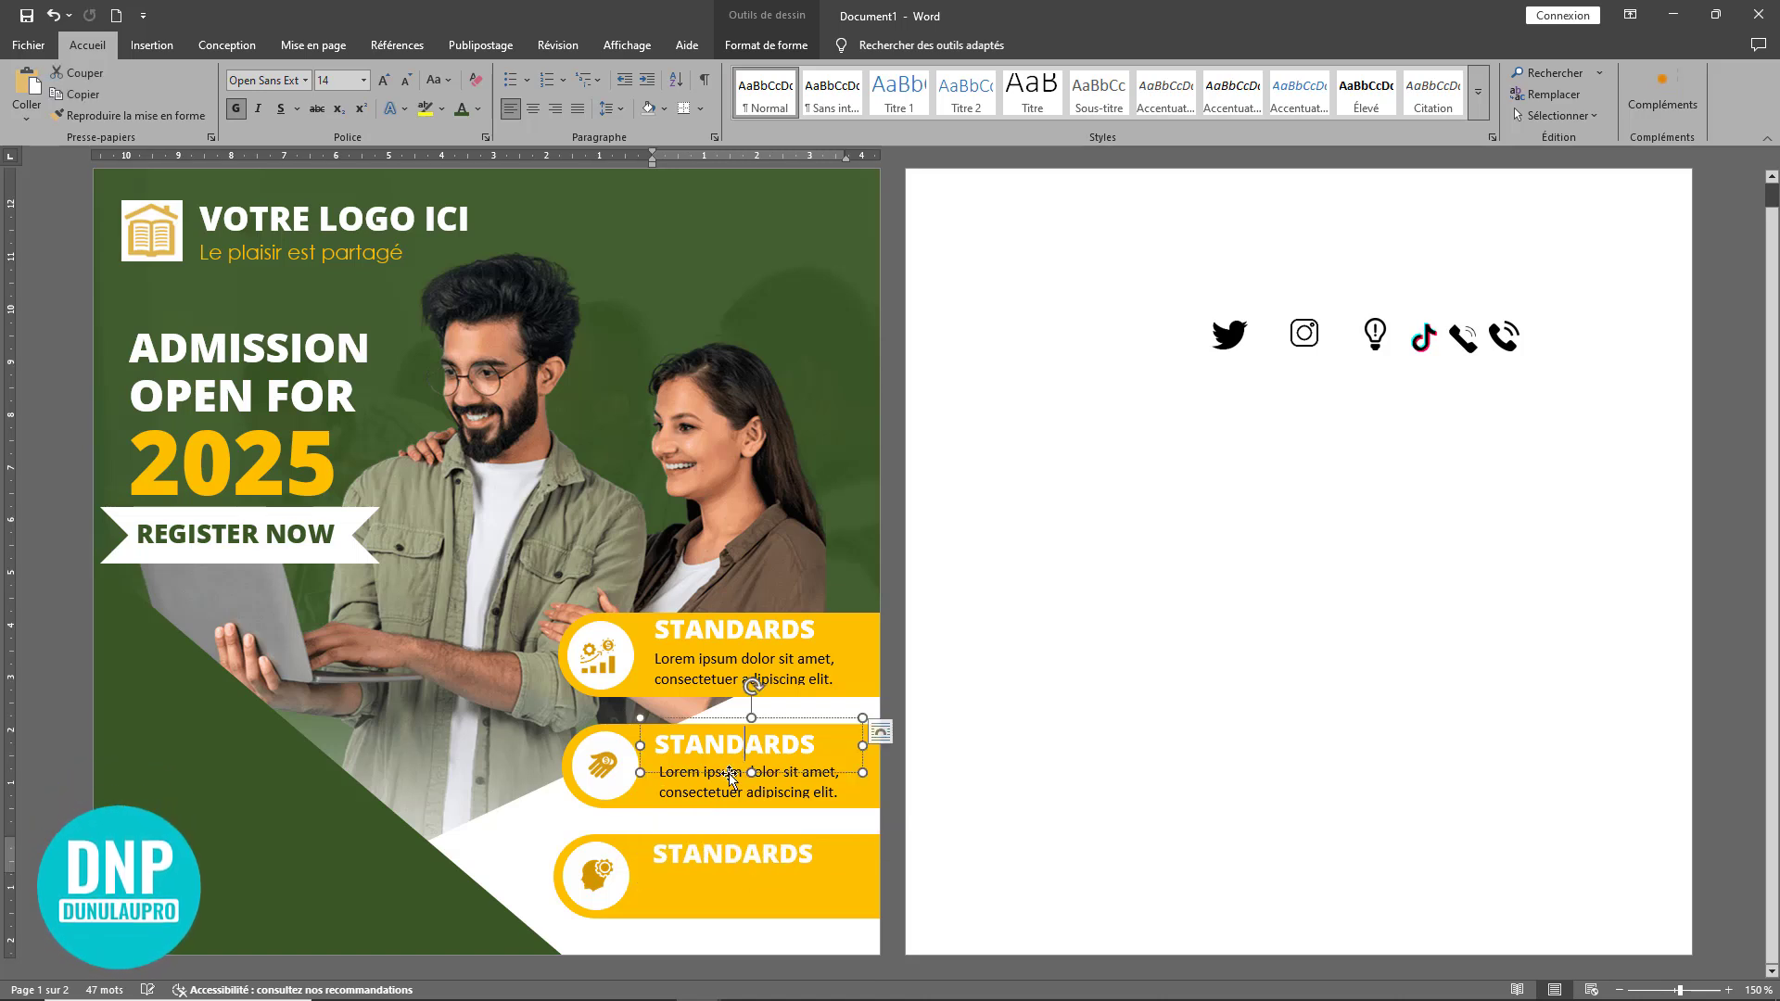
pyautogui.click(733, 775)
pyautogui.moveTo(751, 763); pyautogui.dragTo(739, 872)
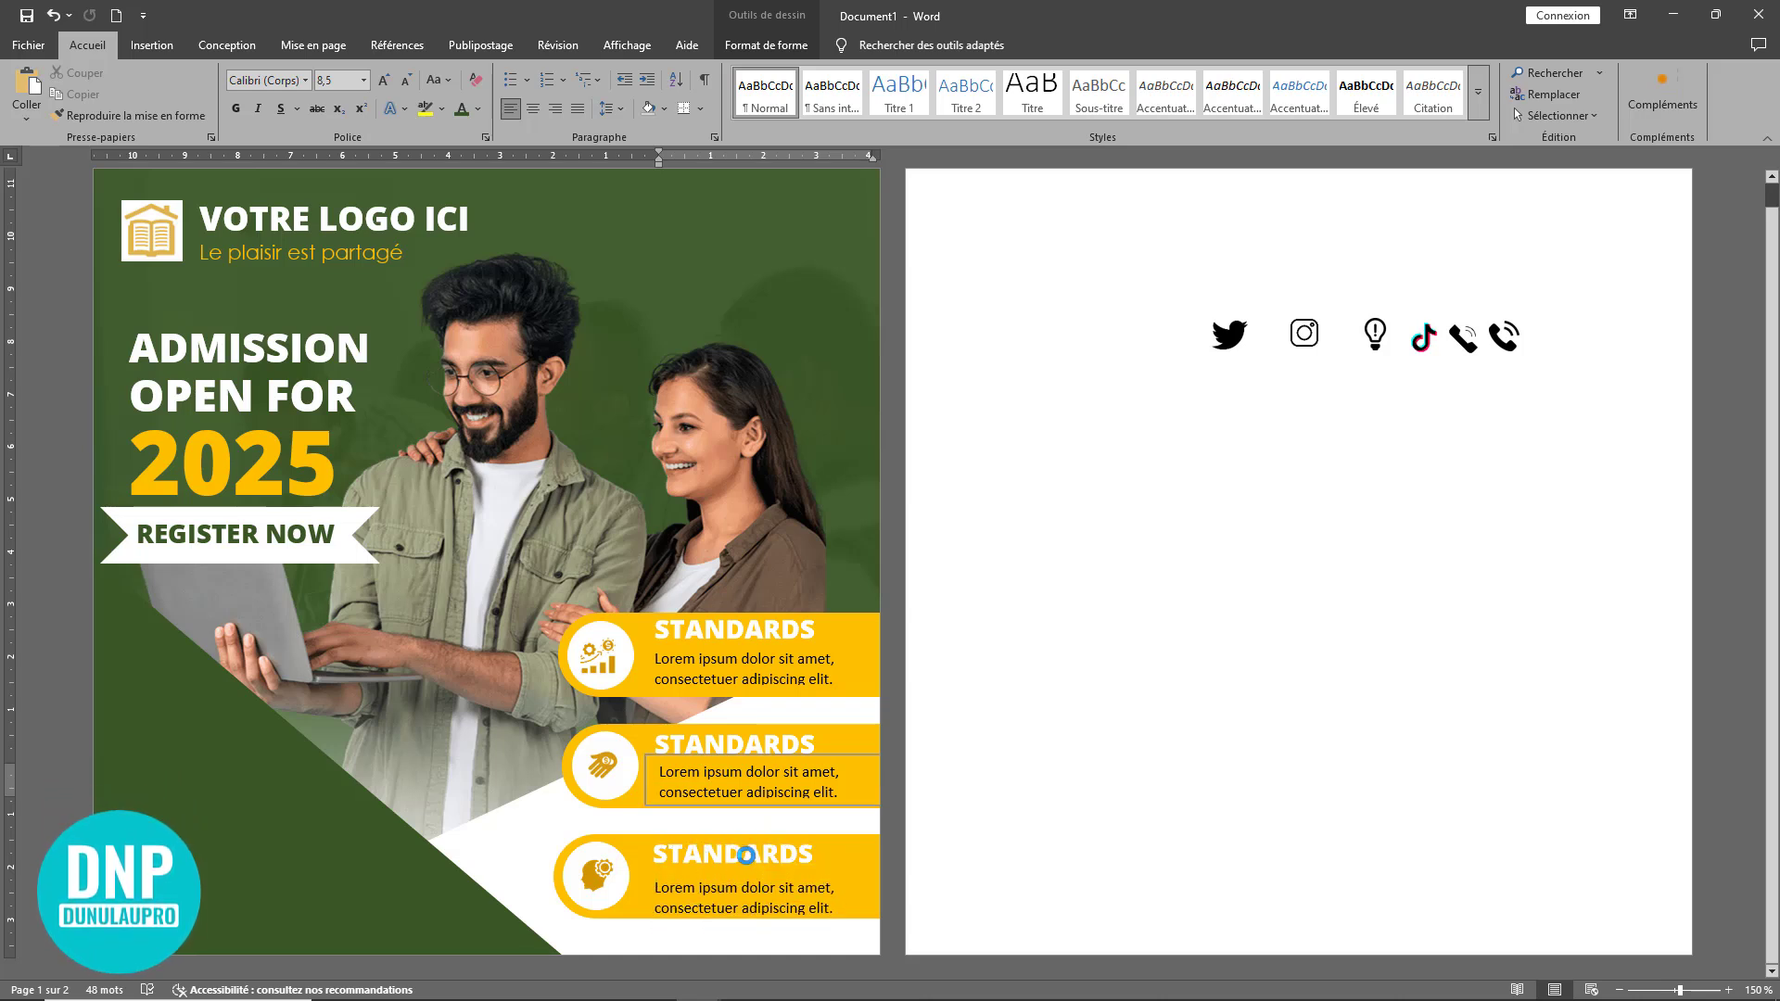
pyautogui.click(968, 771)
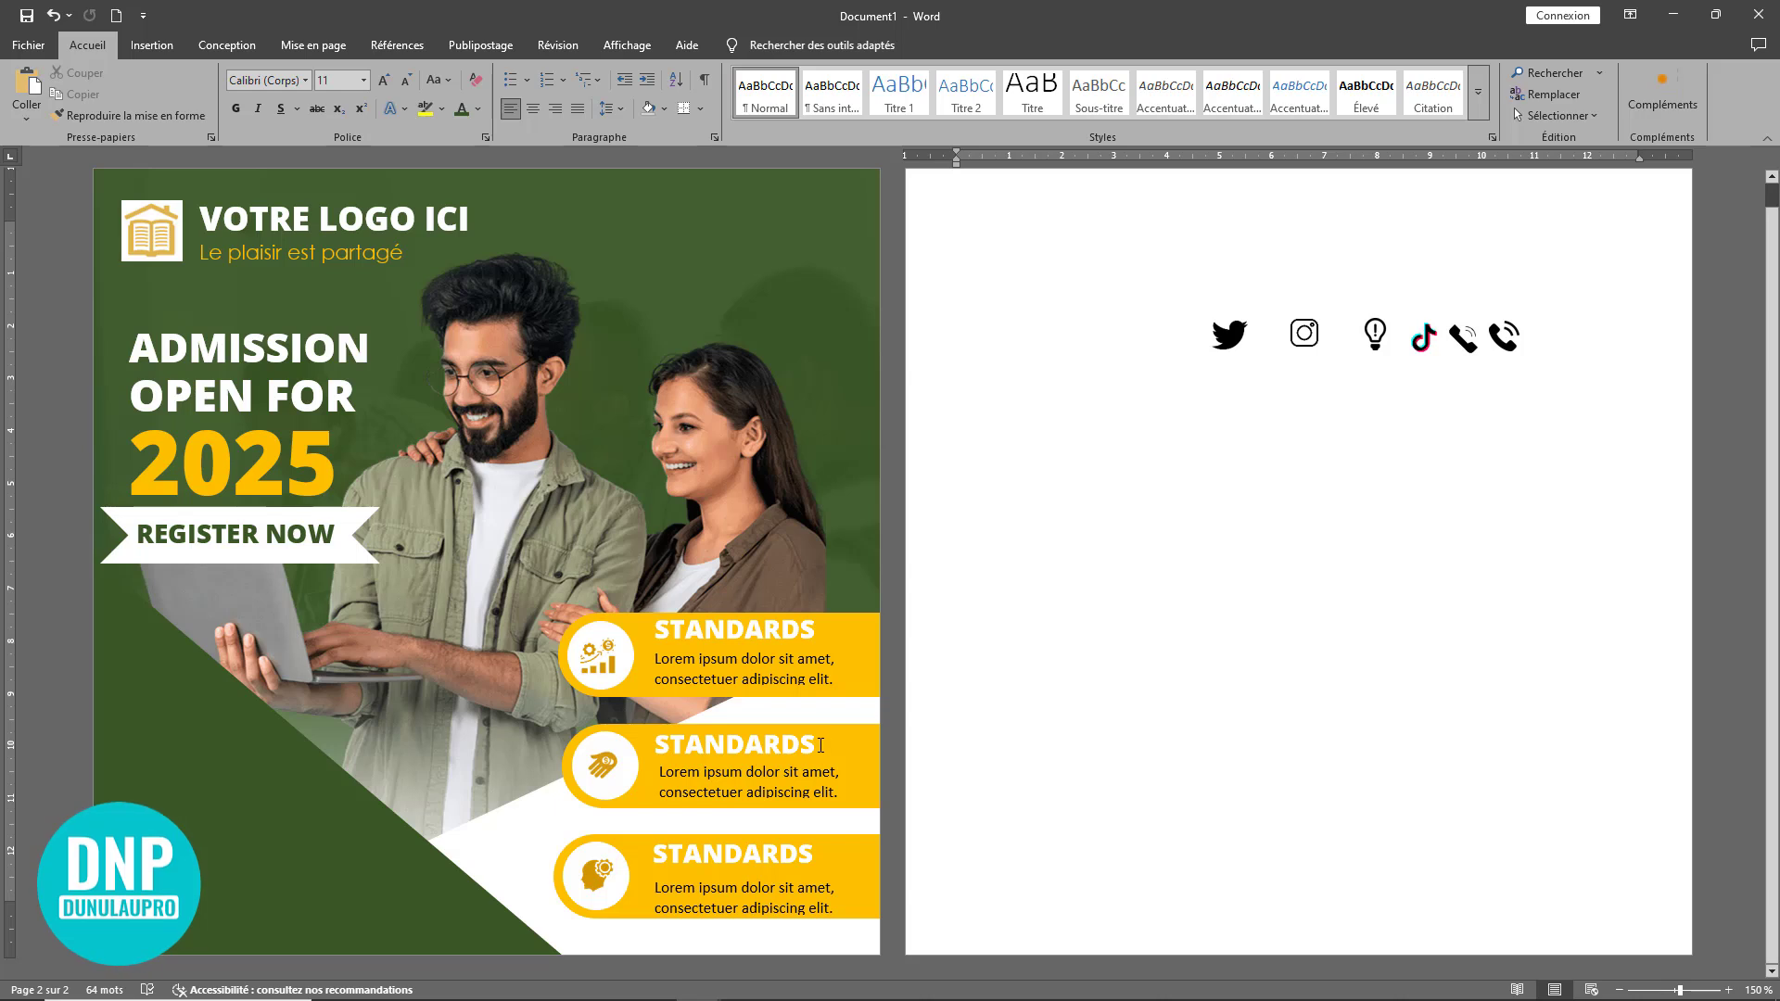
# - Change the second bar's title to "CERTIFIED" and the third bar's title to "PREMUIM"
pyautogui.doubleClick(822, 745)
pyautogui.write('CERTIFI')
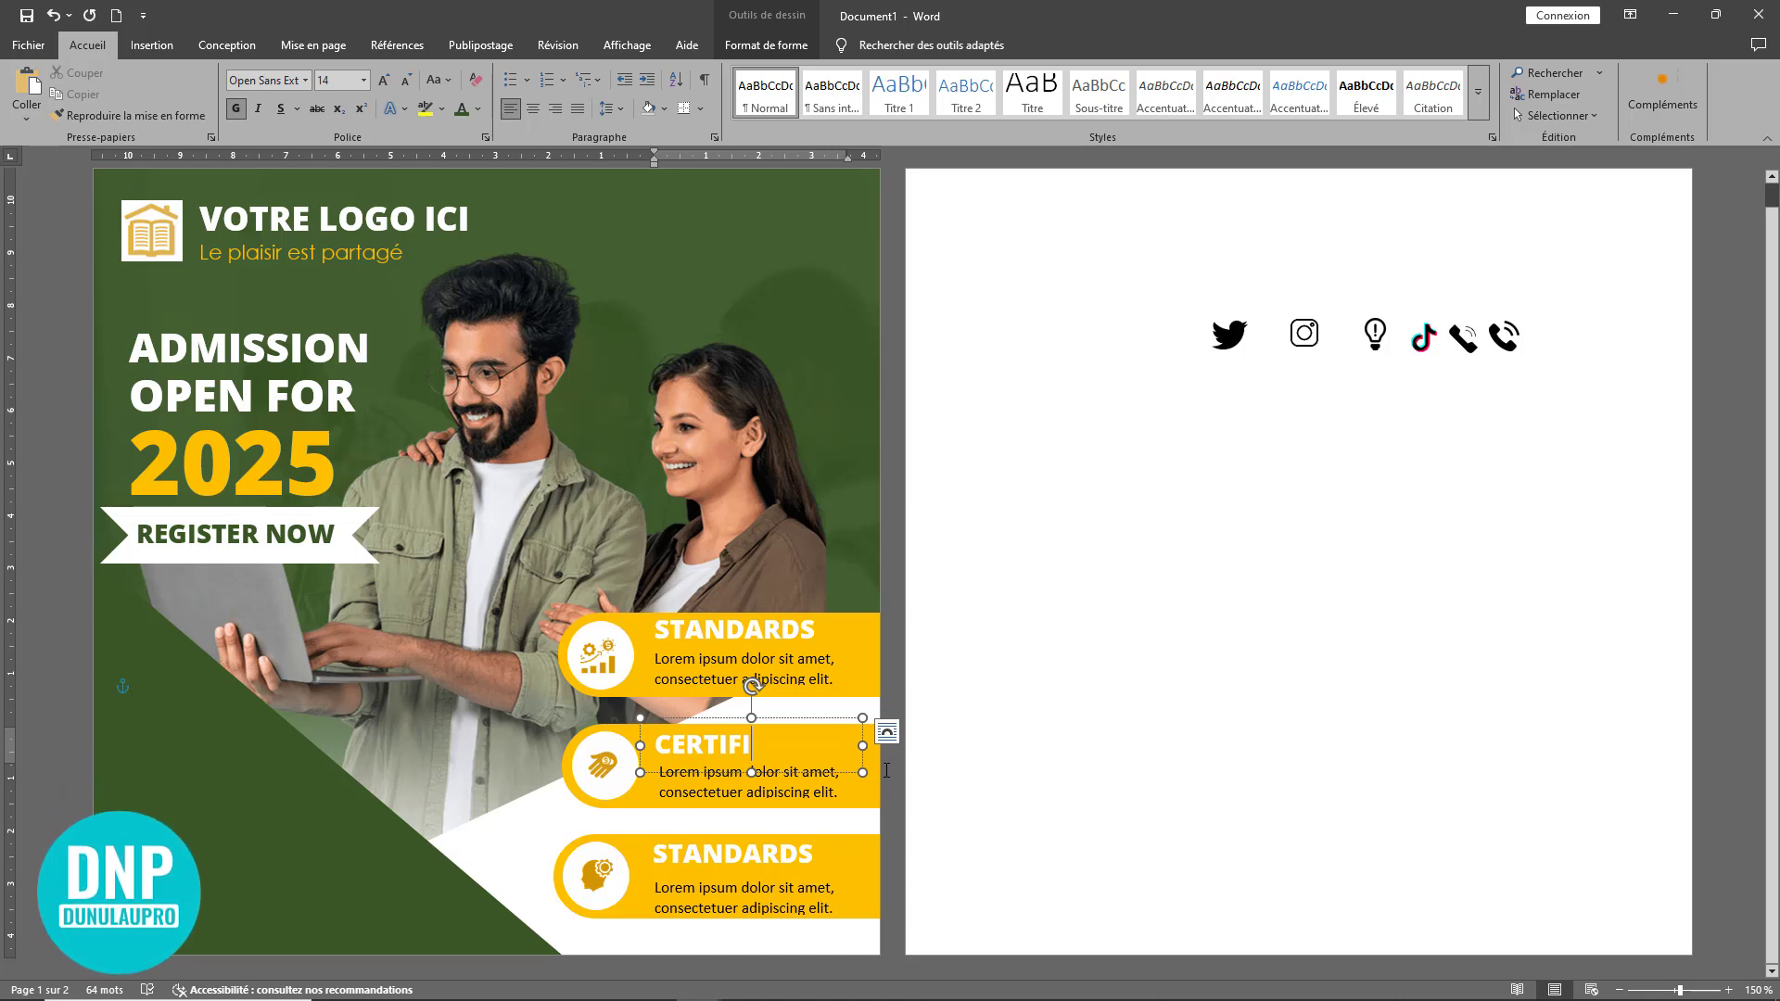
pyautogui.write('ED')
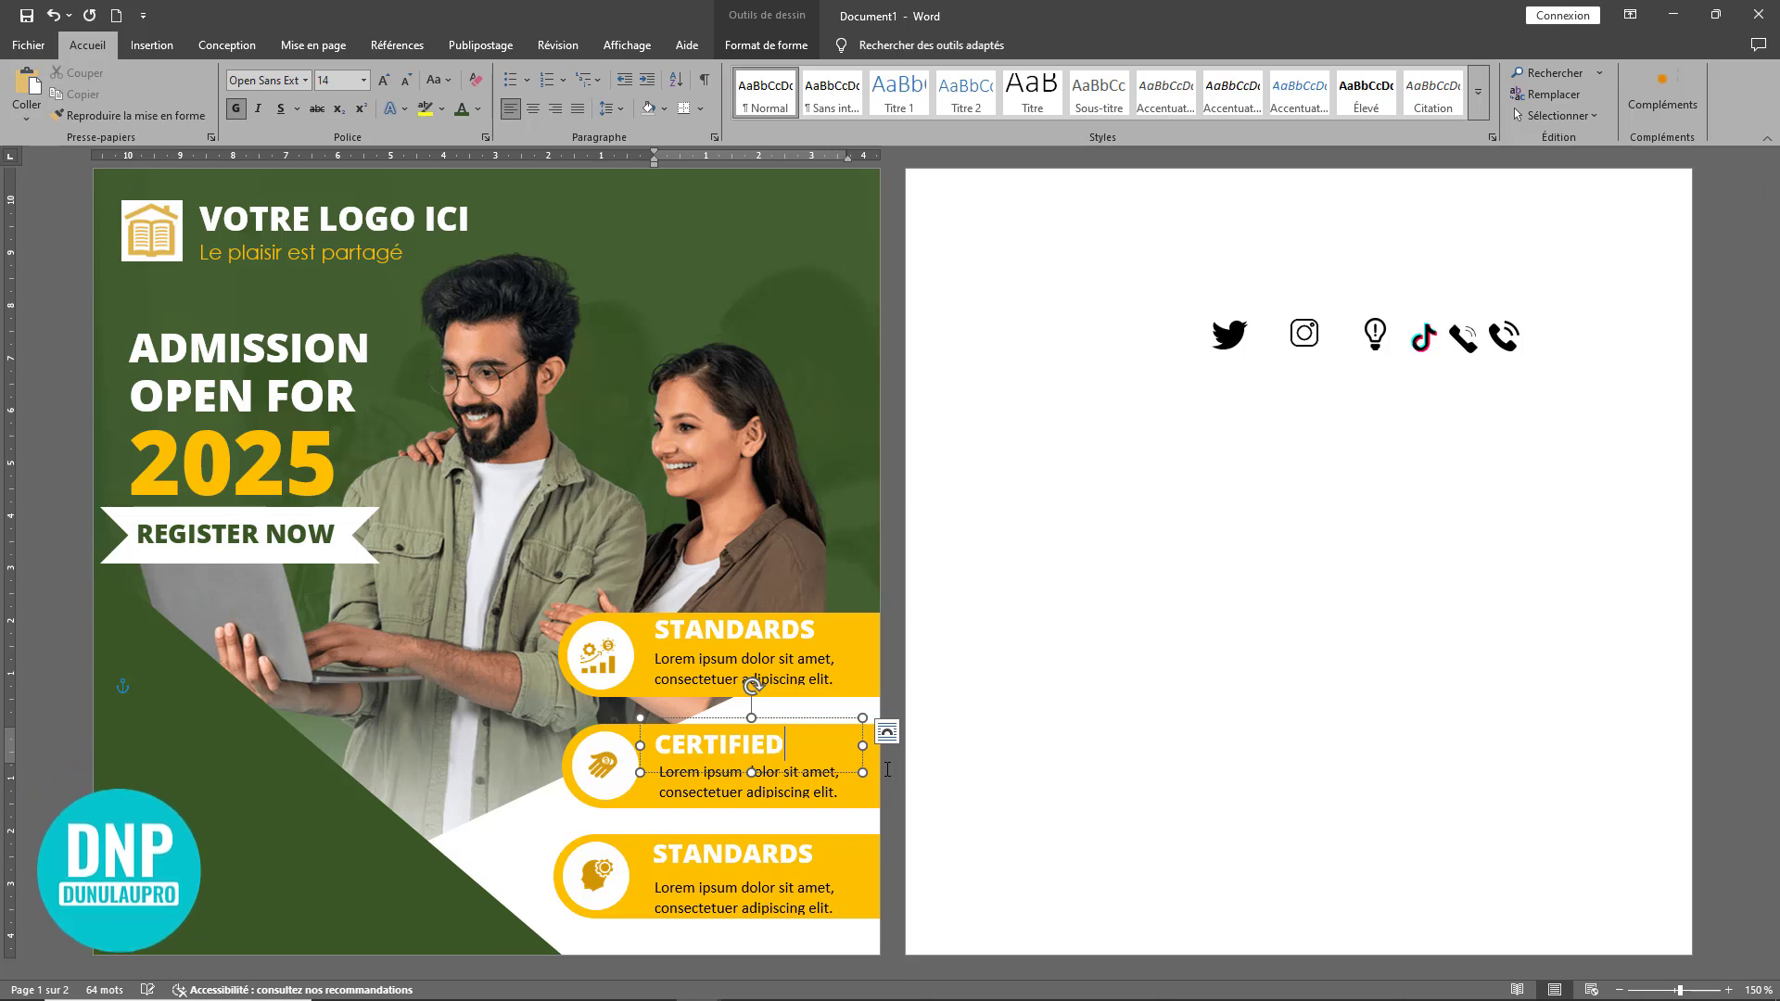
pyautogui.tripleClick(821, 853)
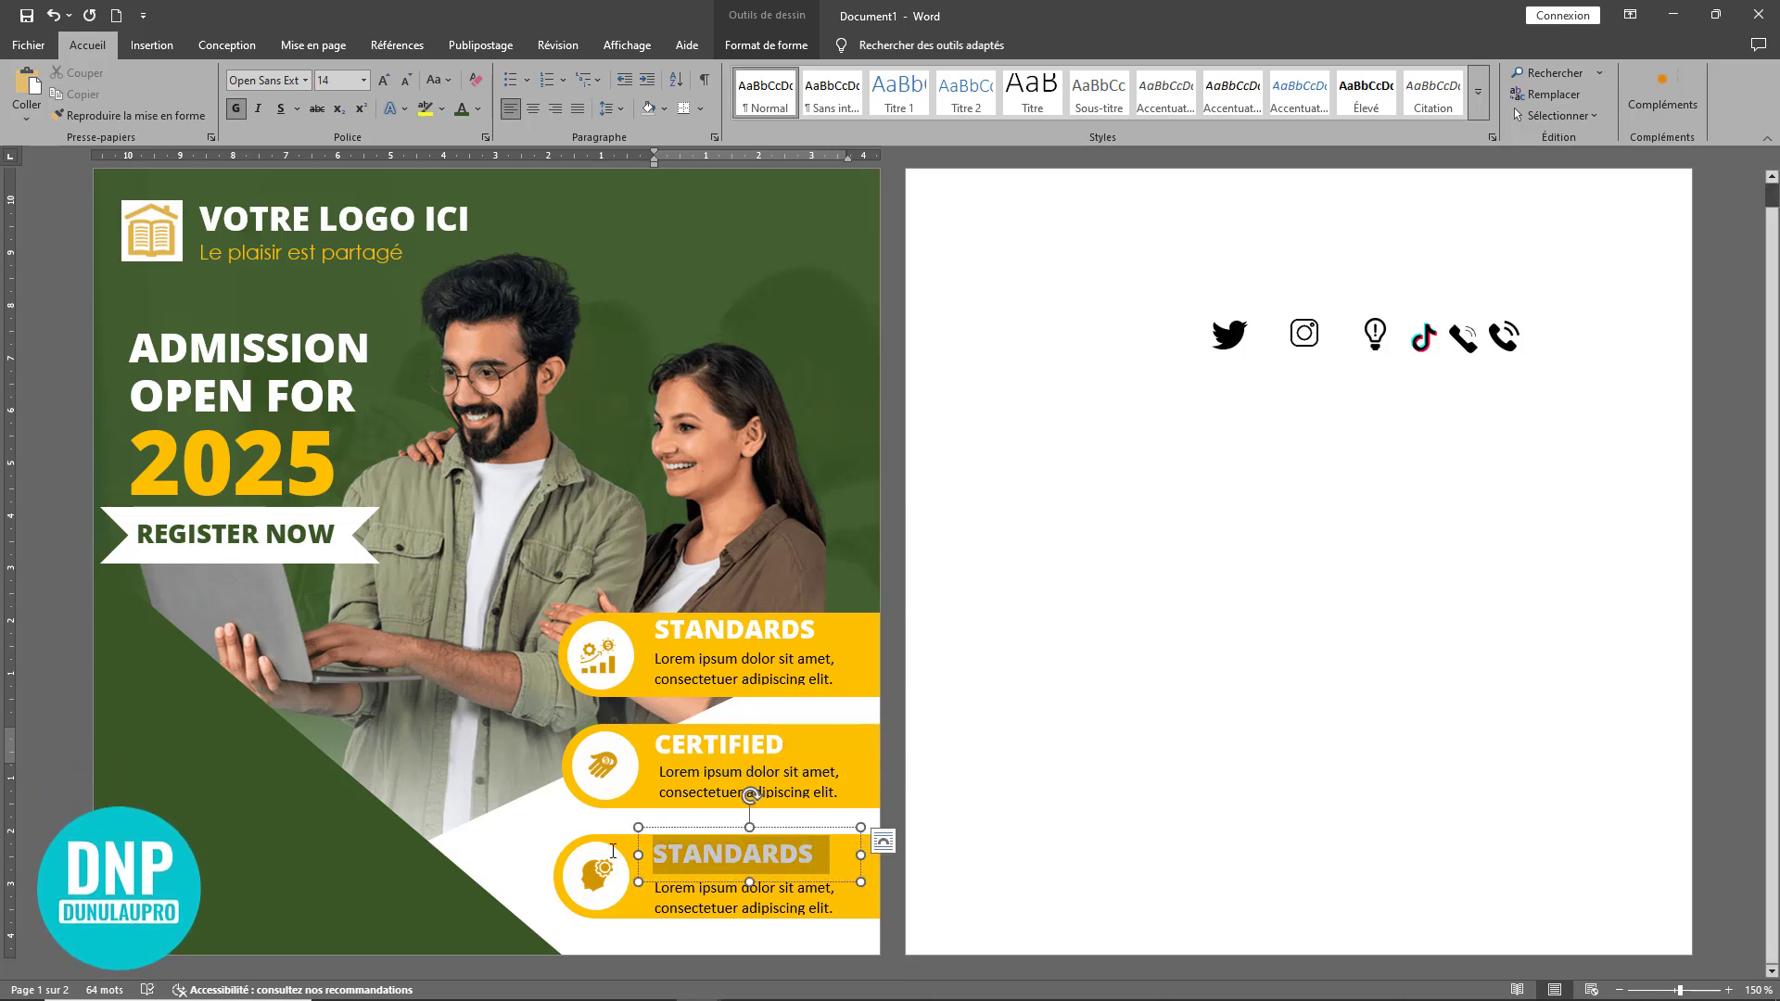
pyautogui.write('PR')
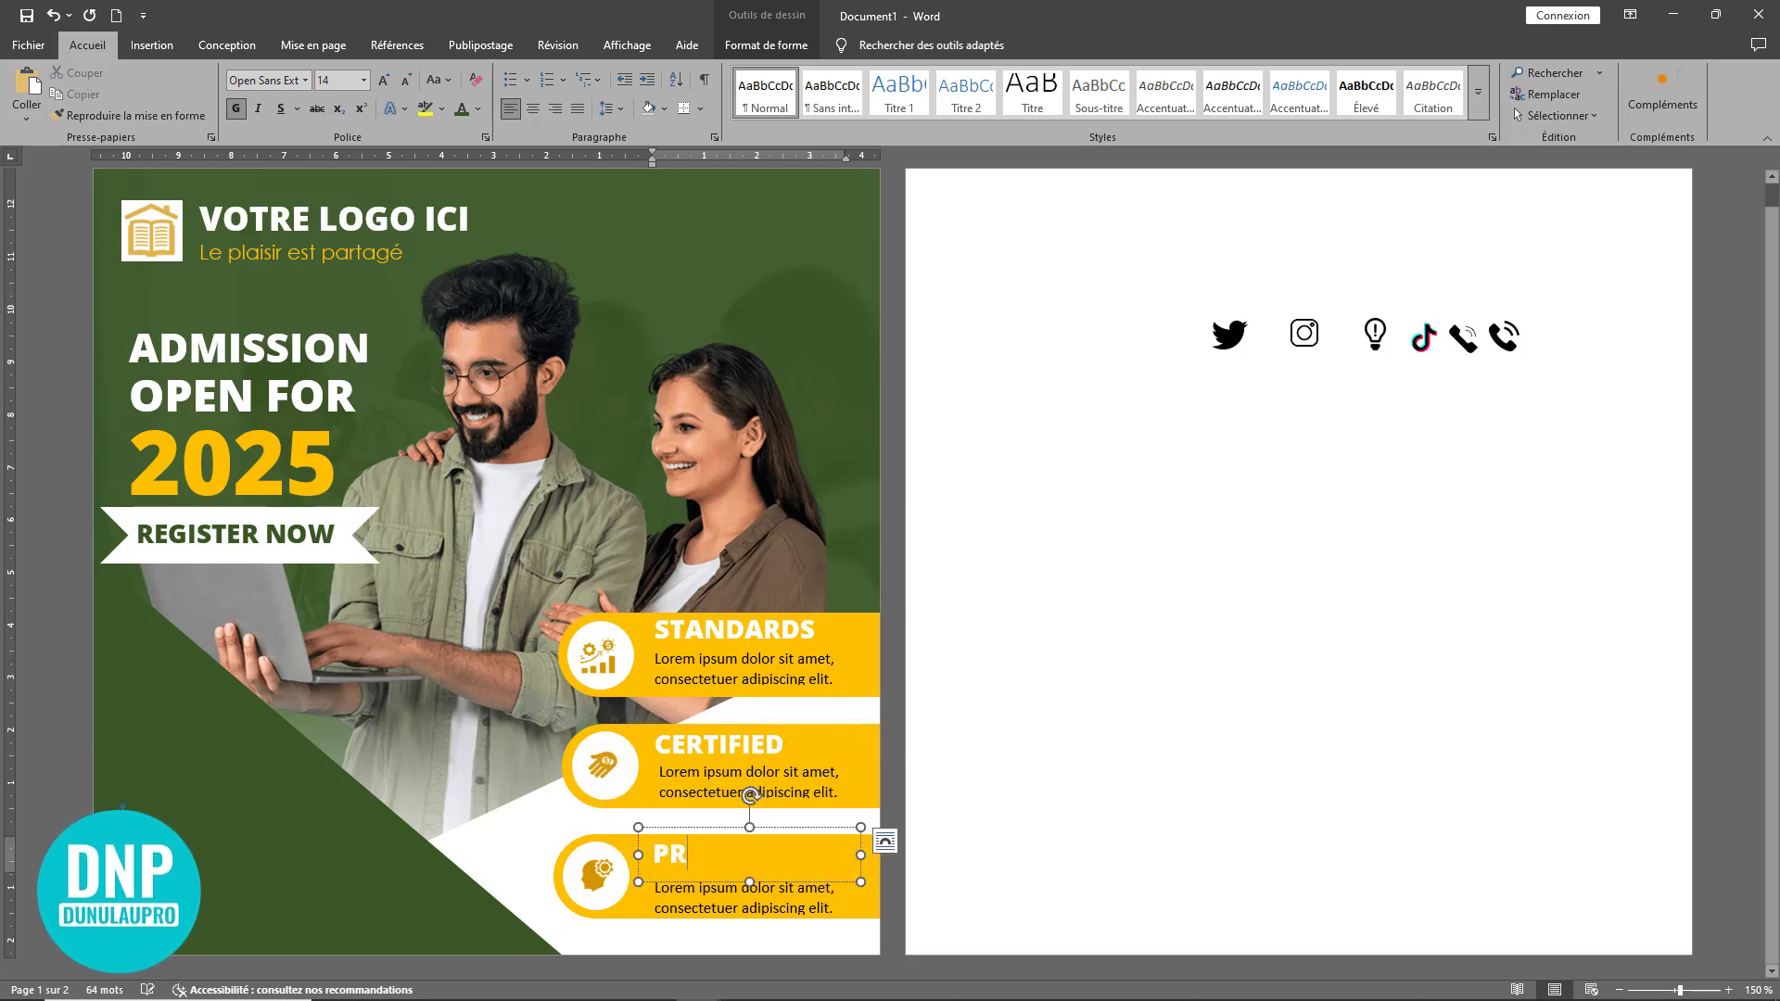
pyautogui.write('EMUIM')
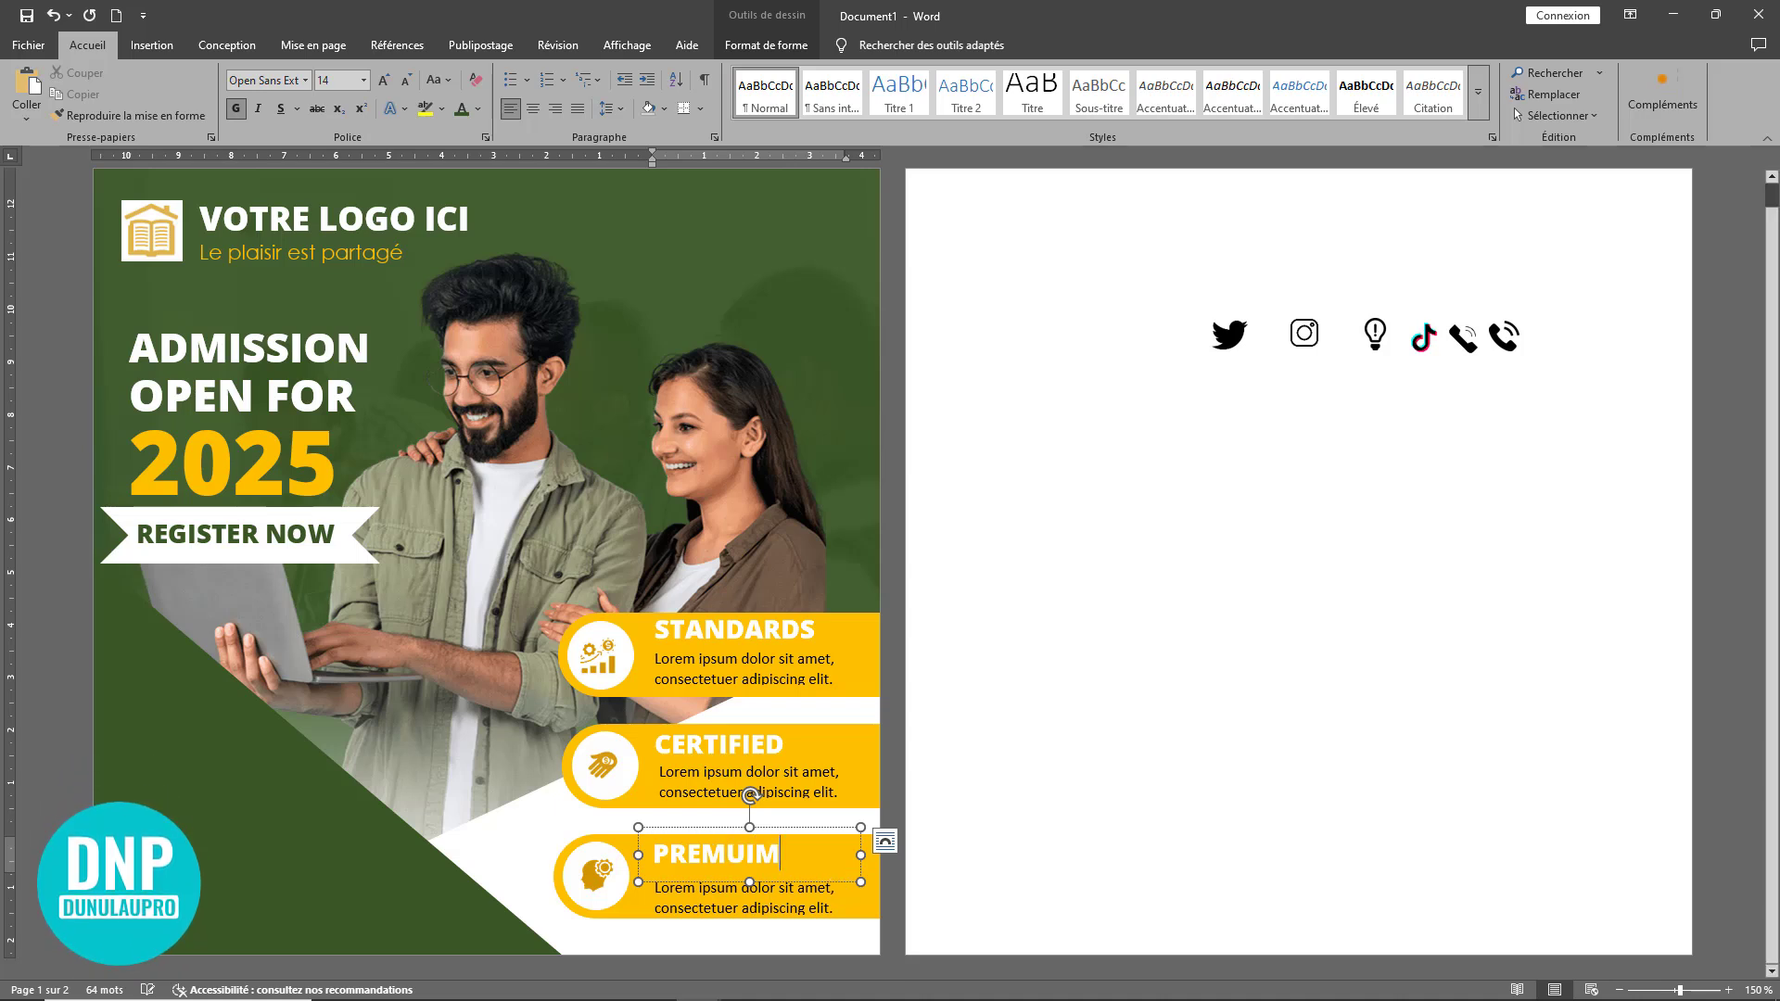
pyautogui.click(1021, 775)
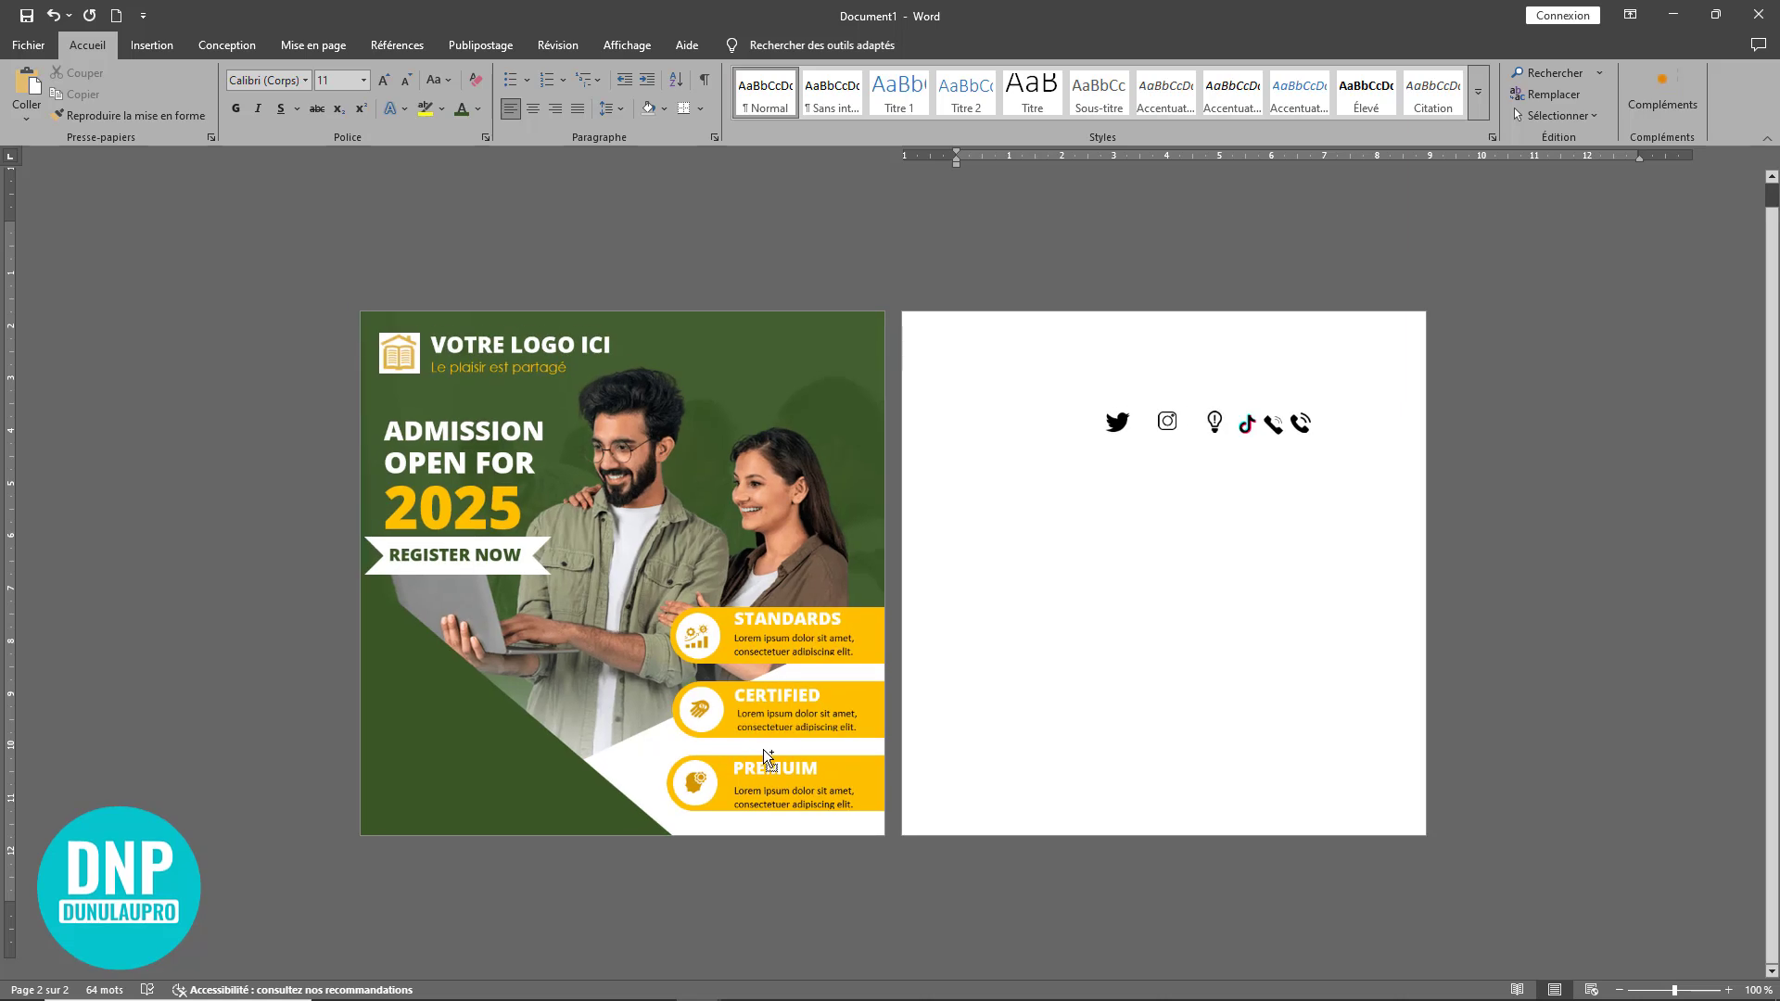
# - Draw a small circle about 0,92 cm high and 0,94 cm wide on the green area below the "REGISTER NOW" ribbon
pyautogui.scroll(2, 704, 681)
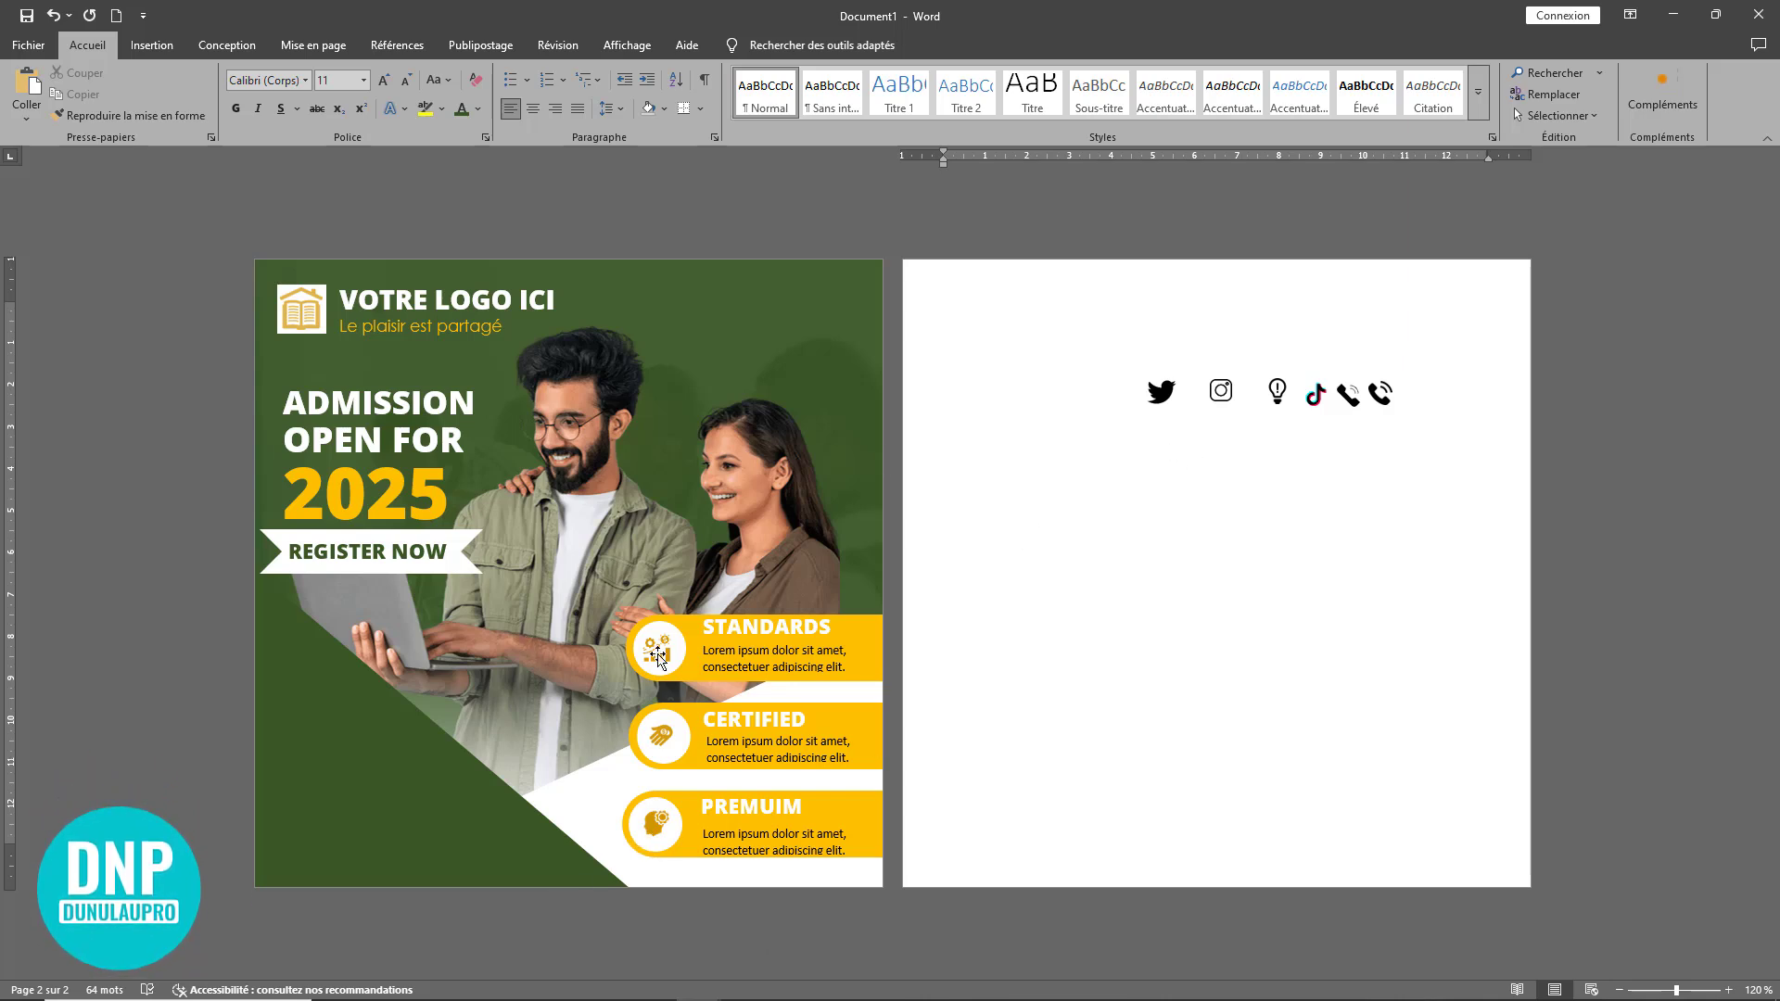
pyautogui.click(151, 44)
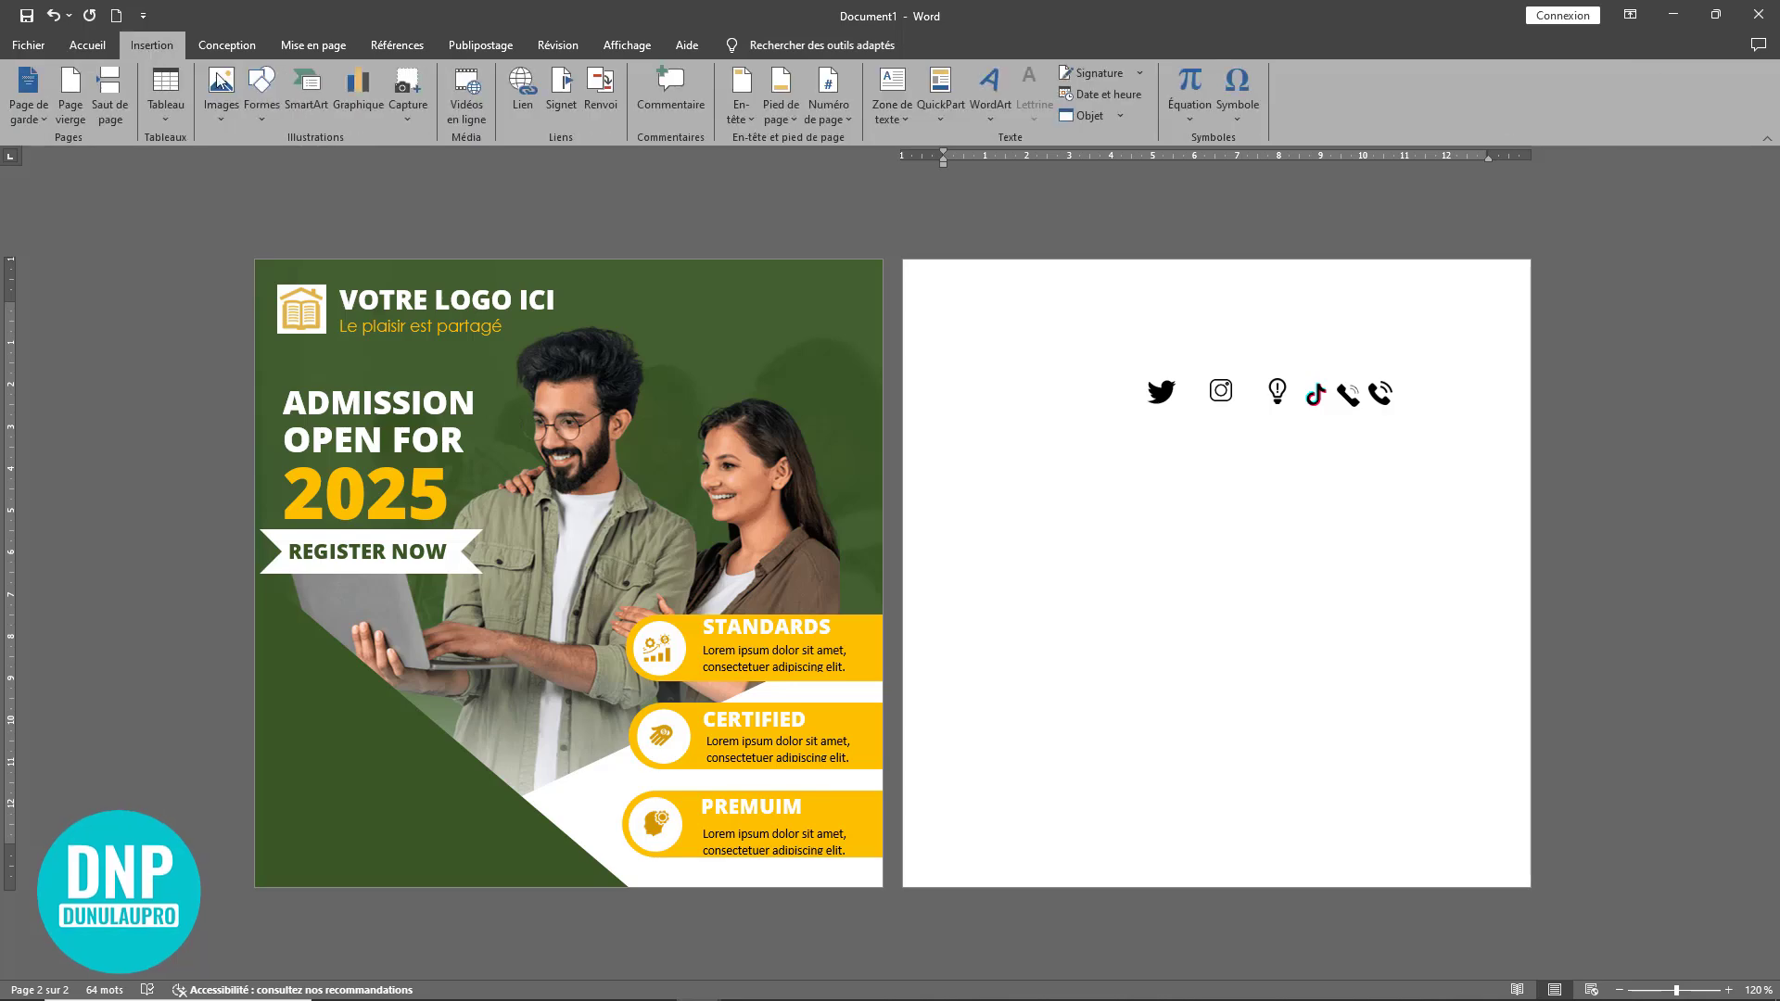
pyautogui.click(261, 102)
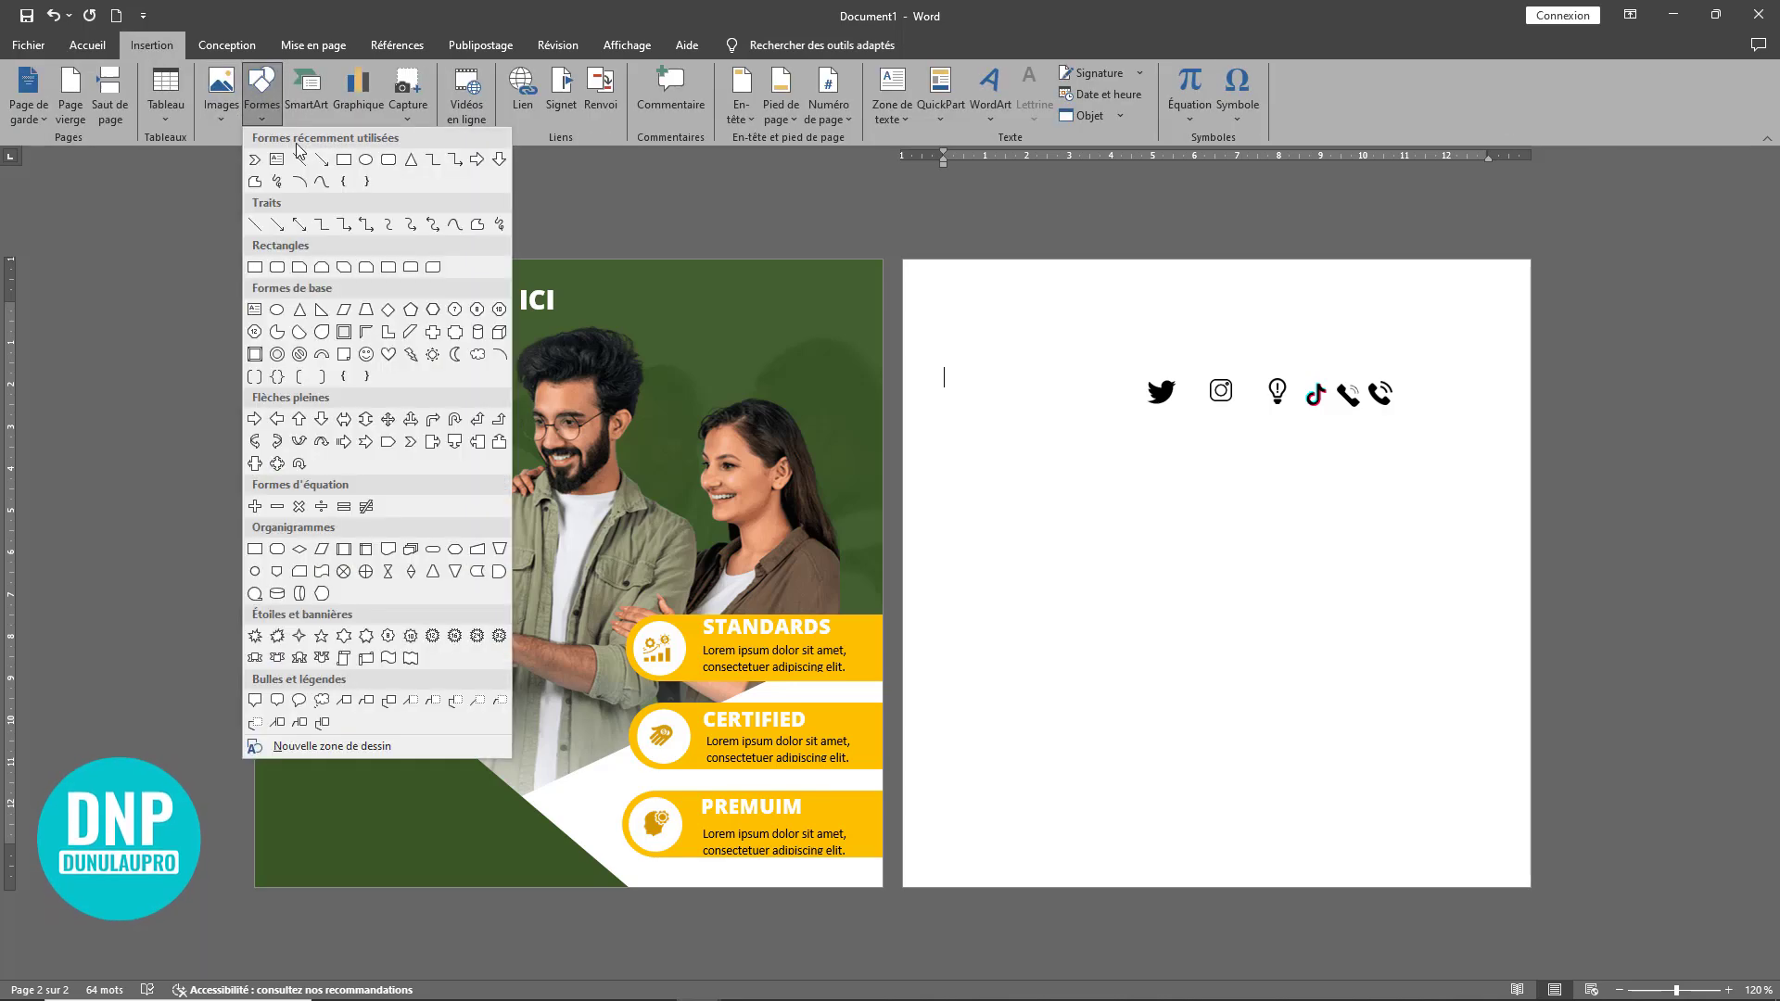
pyautogui.click(366, 161)
pyautogui.moveTo(279, 745); pyautogui.dragTo(325, 780)
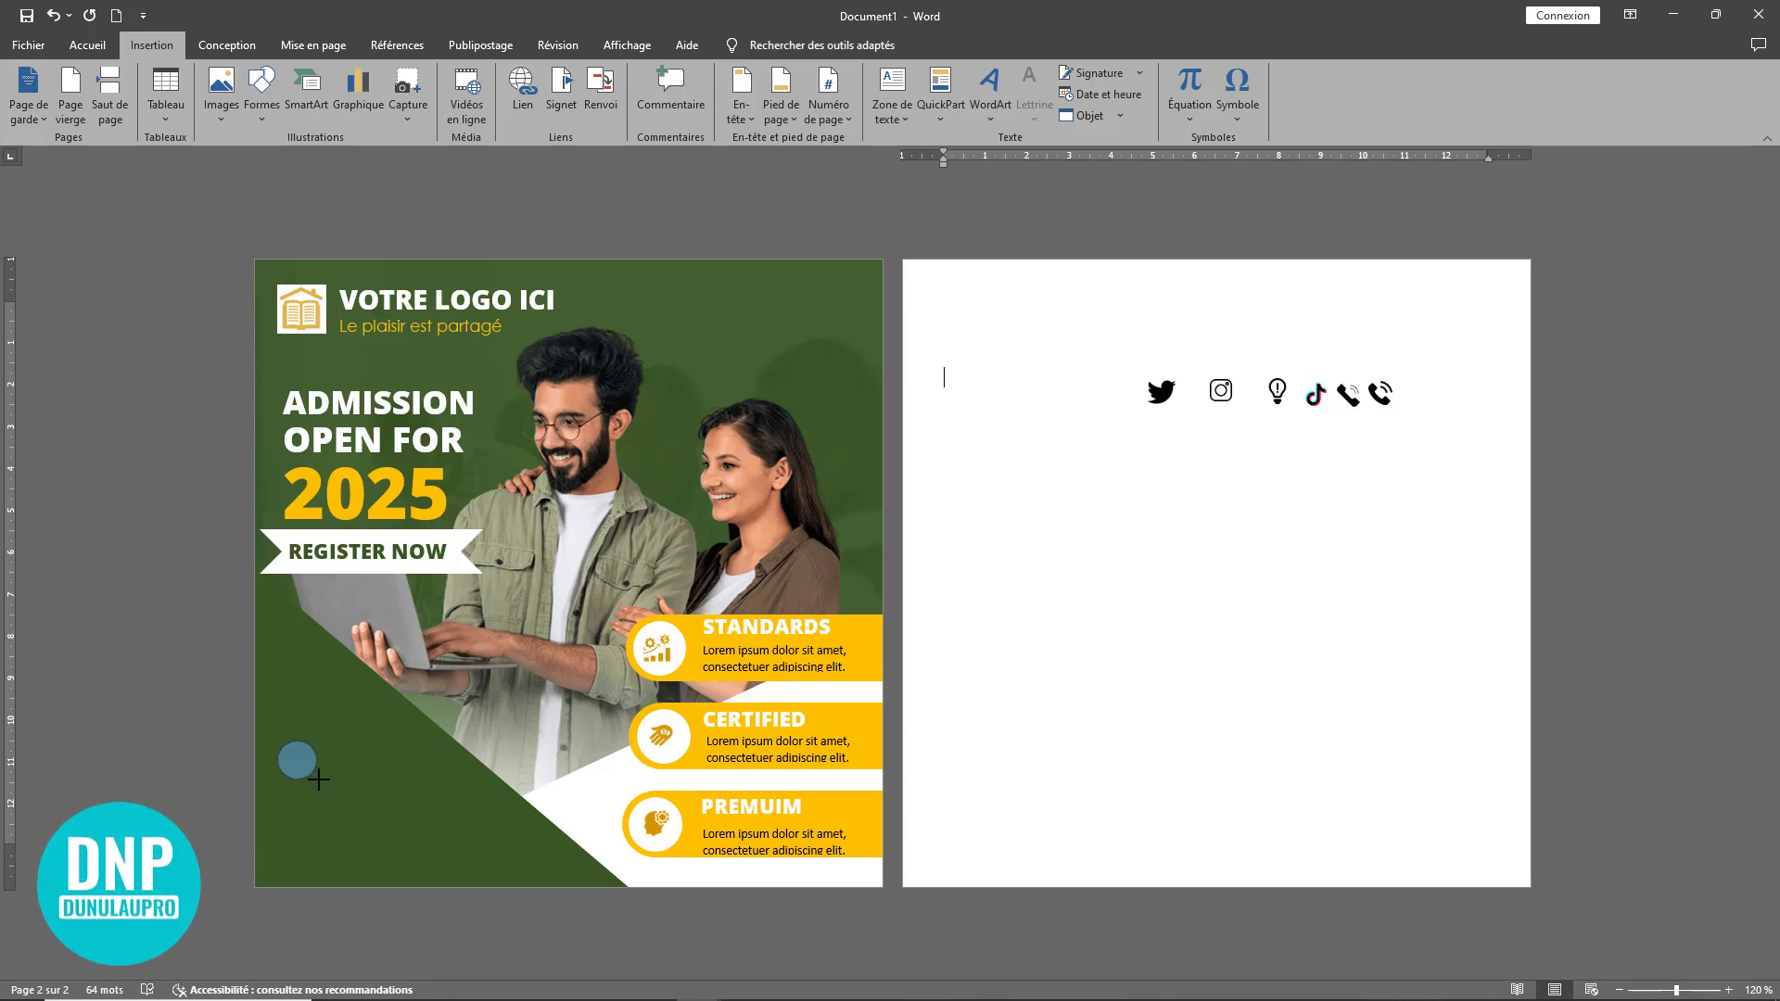
pyautogui.moveTo(318, 780); pyautogui.dragTo(320, 782)
pyautogui.scroll(12, 320, 780)
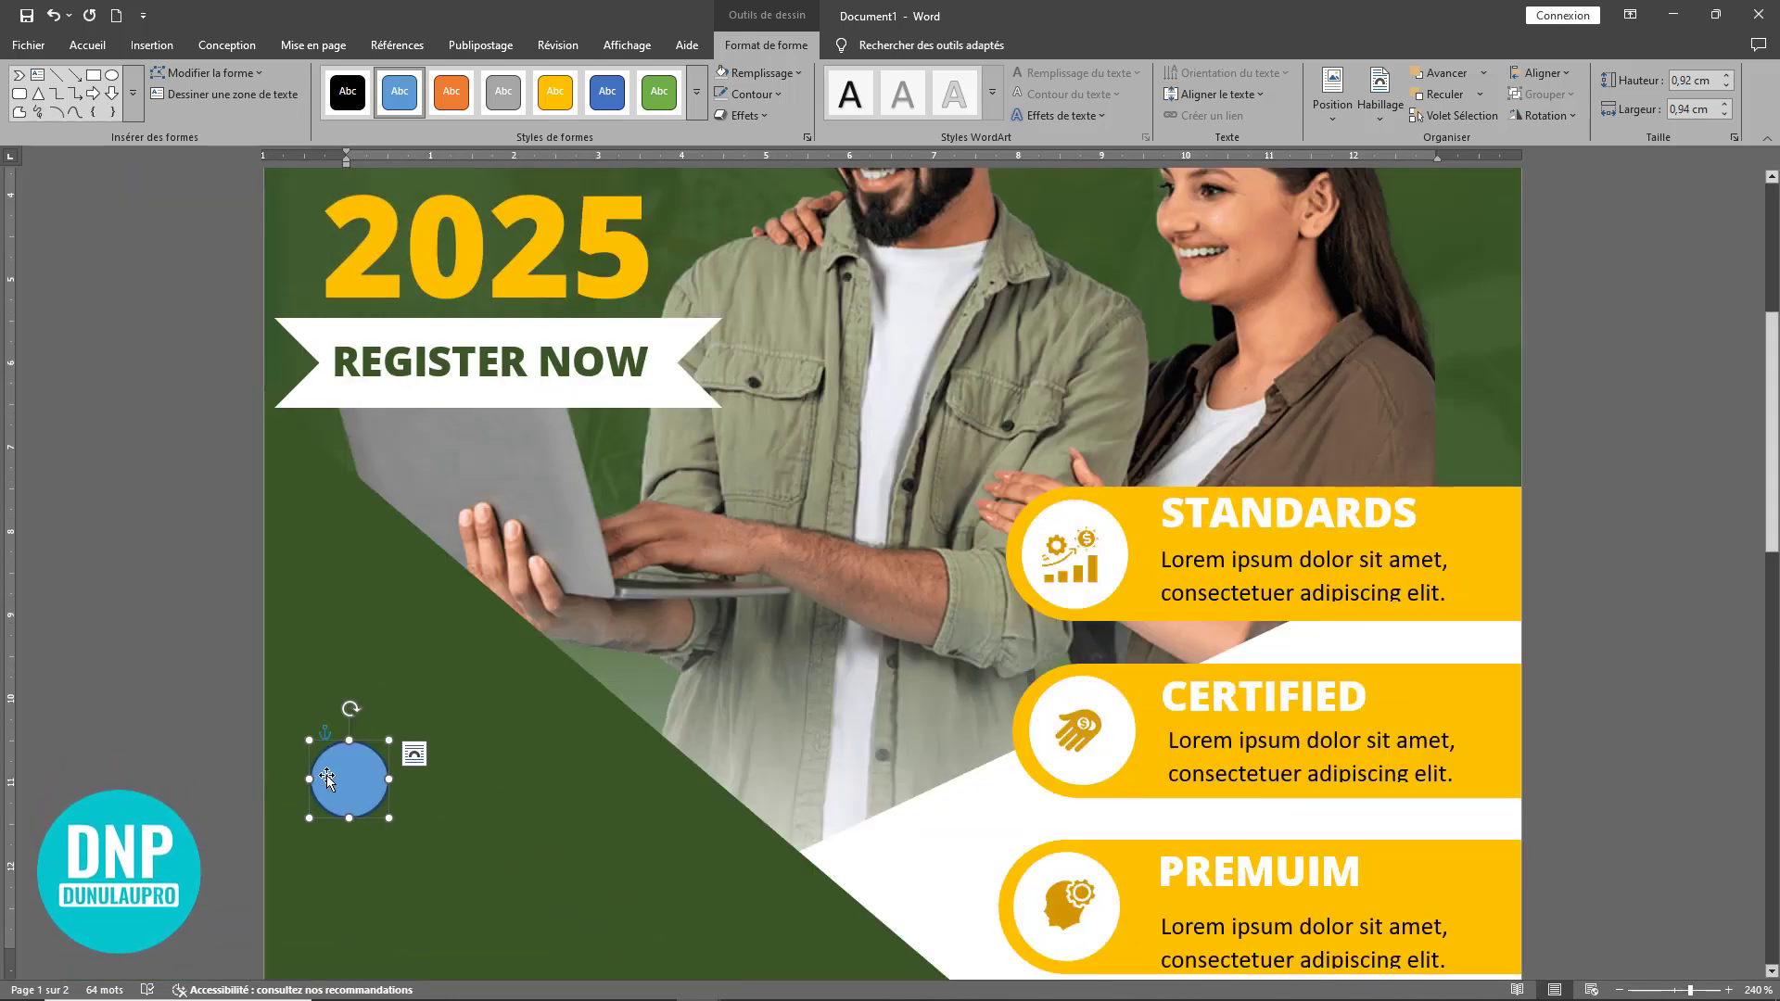
# - Set the blue circle to 1 cm high and 1 cm wide and duplicate it into a row of four circles
pyautogui.click(1690, 81)
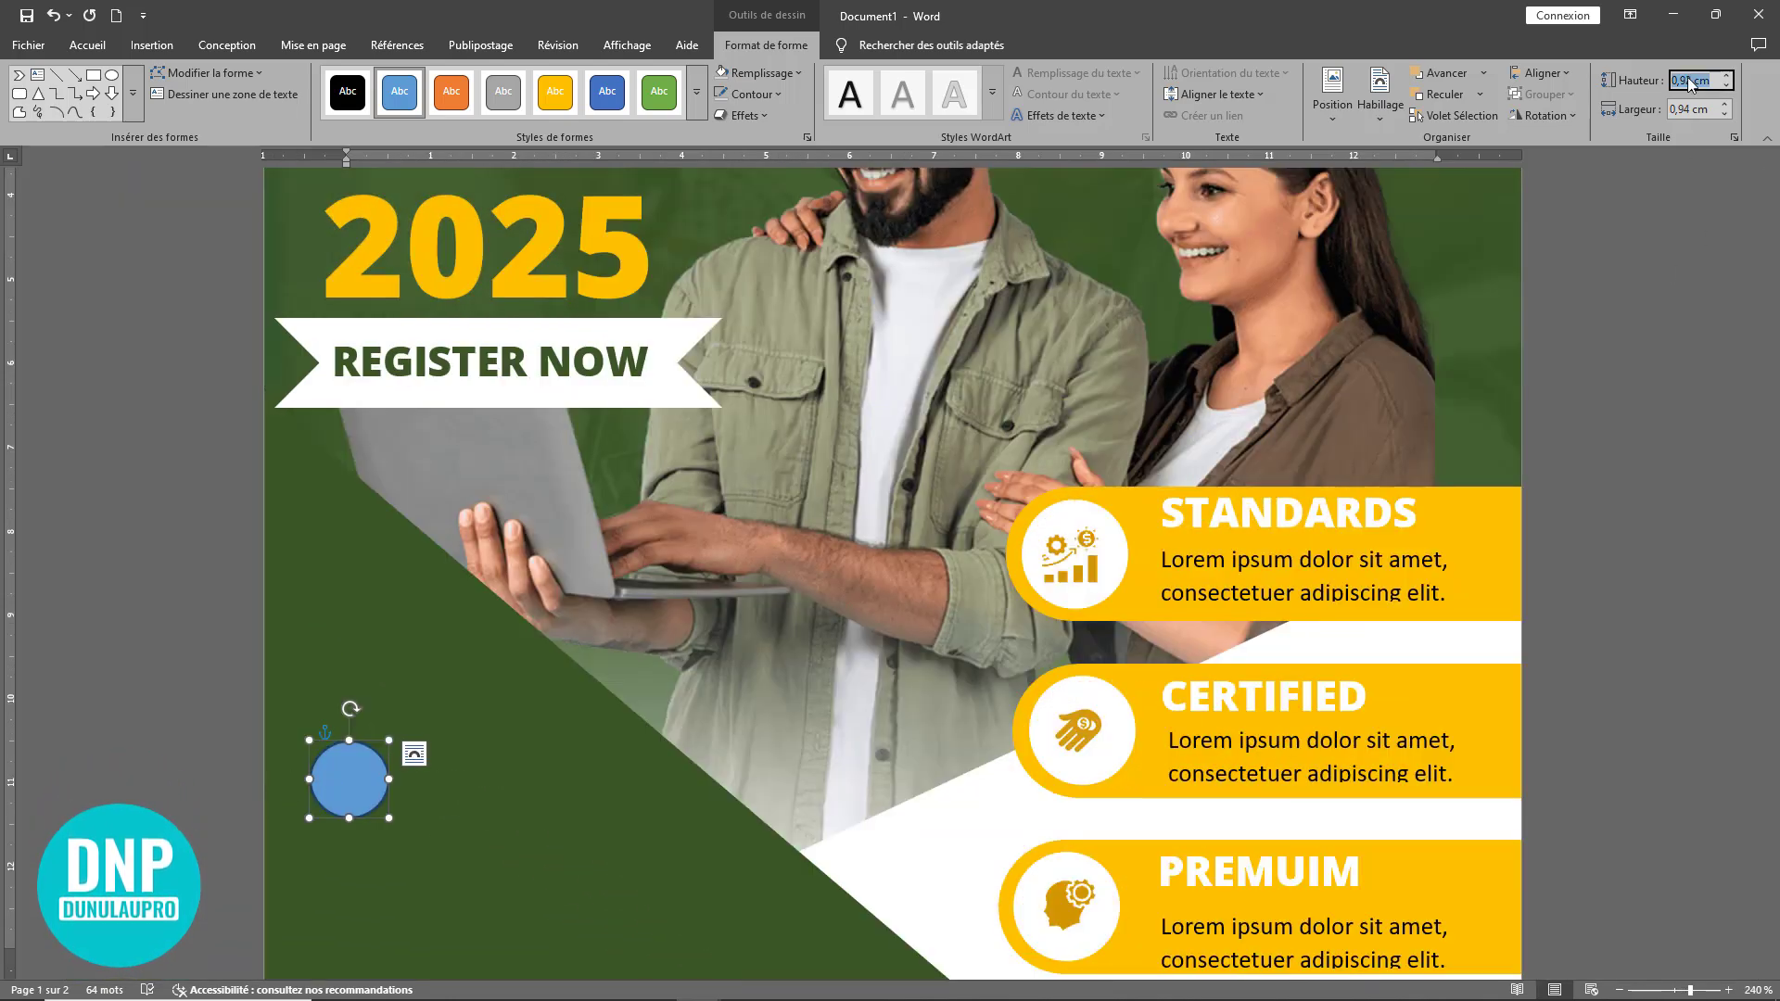
pyautogui.click(1729, 76)
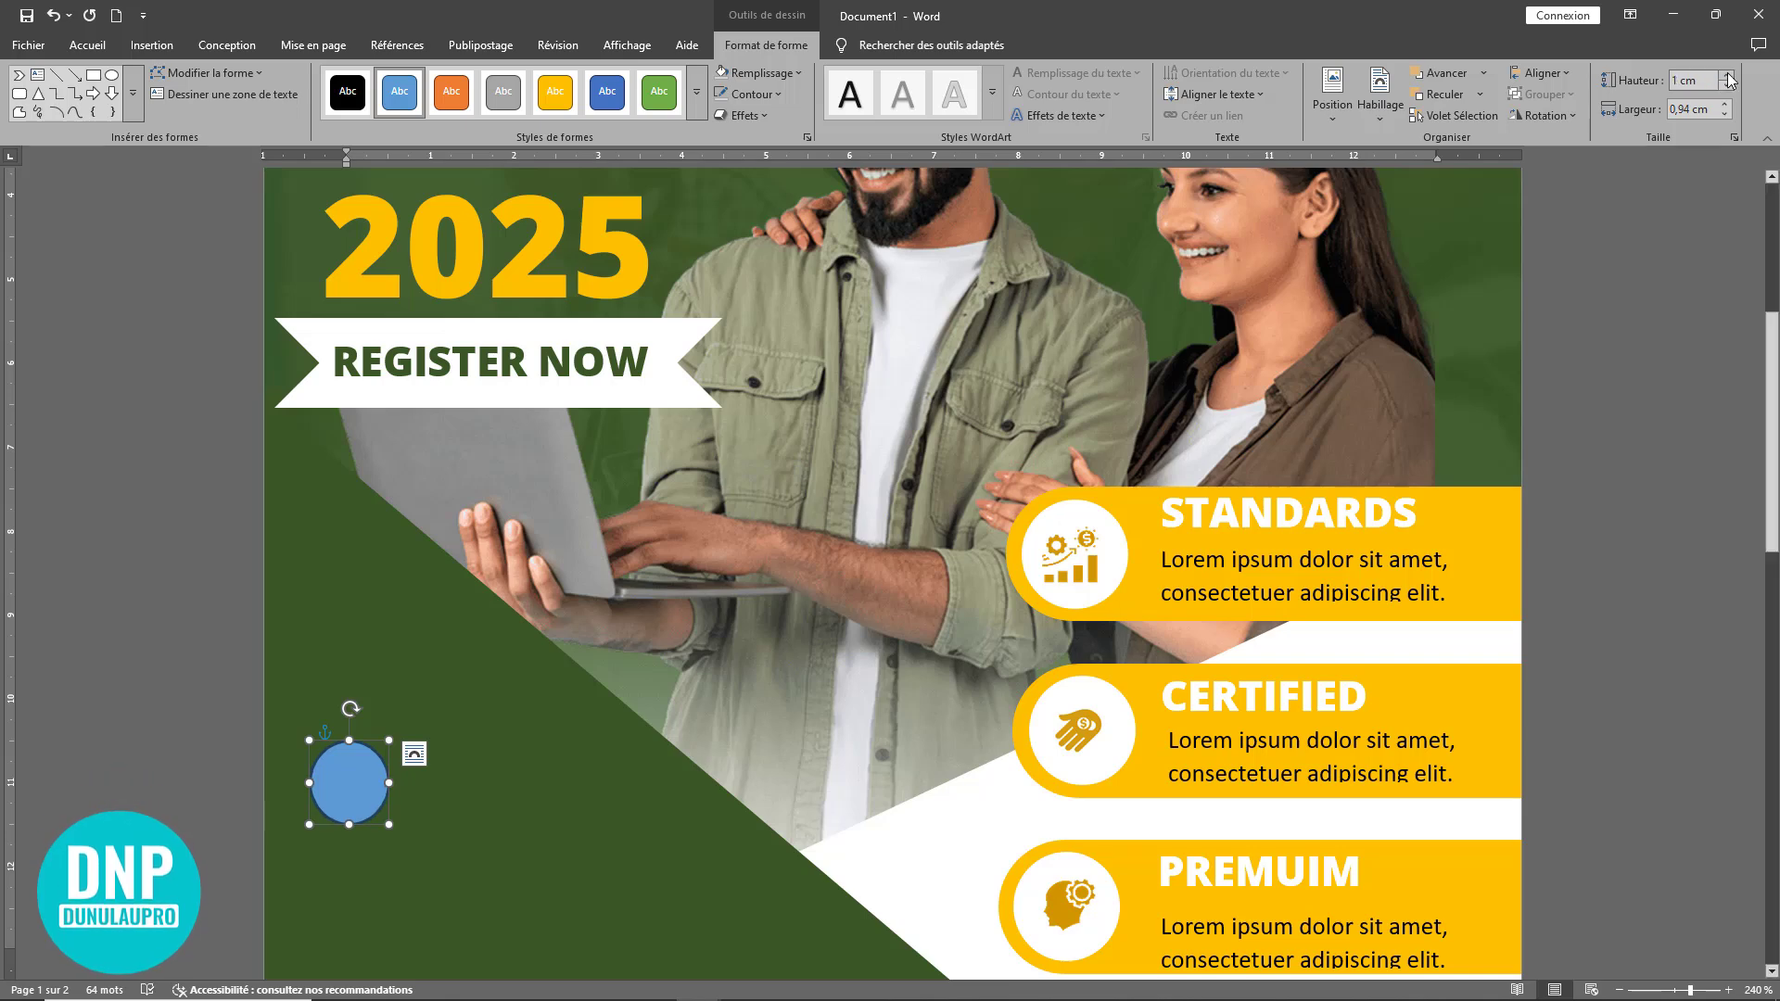
pyautogui.click(1729, 106)
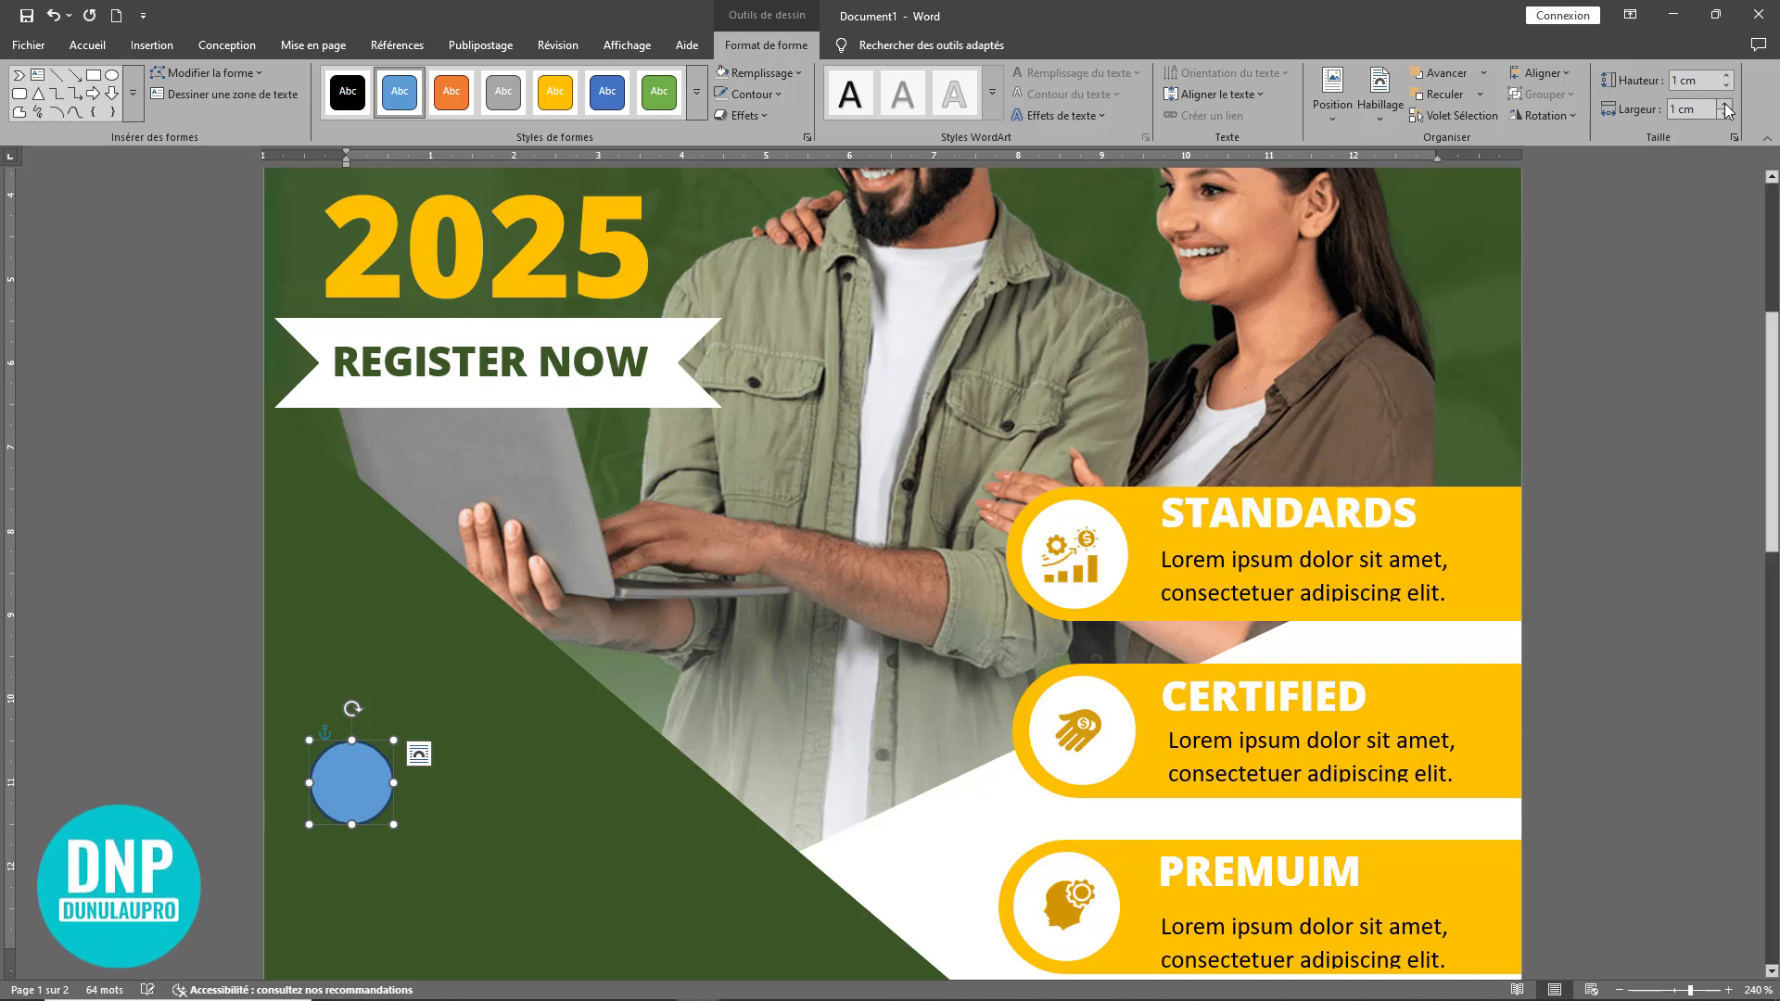
pyautogui.moveTo(337, 790); pyautogui.dragTo(650, 849)
pyautogui.click(621, 805)
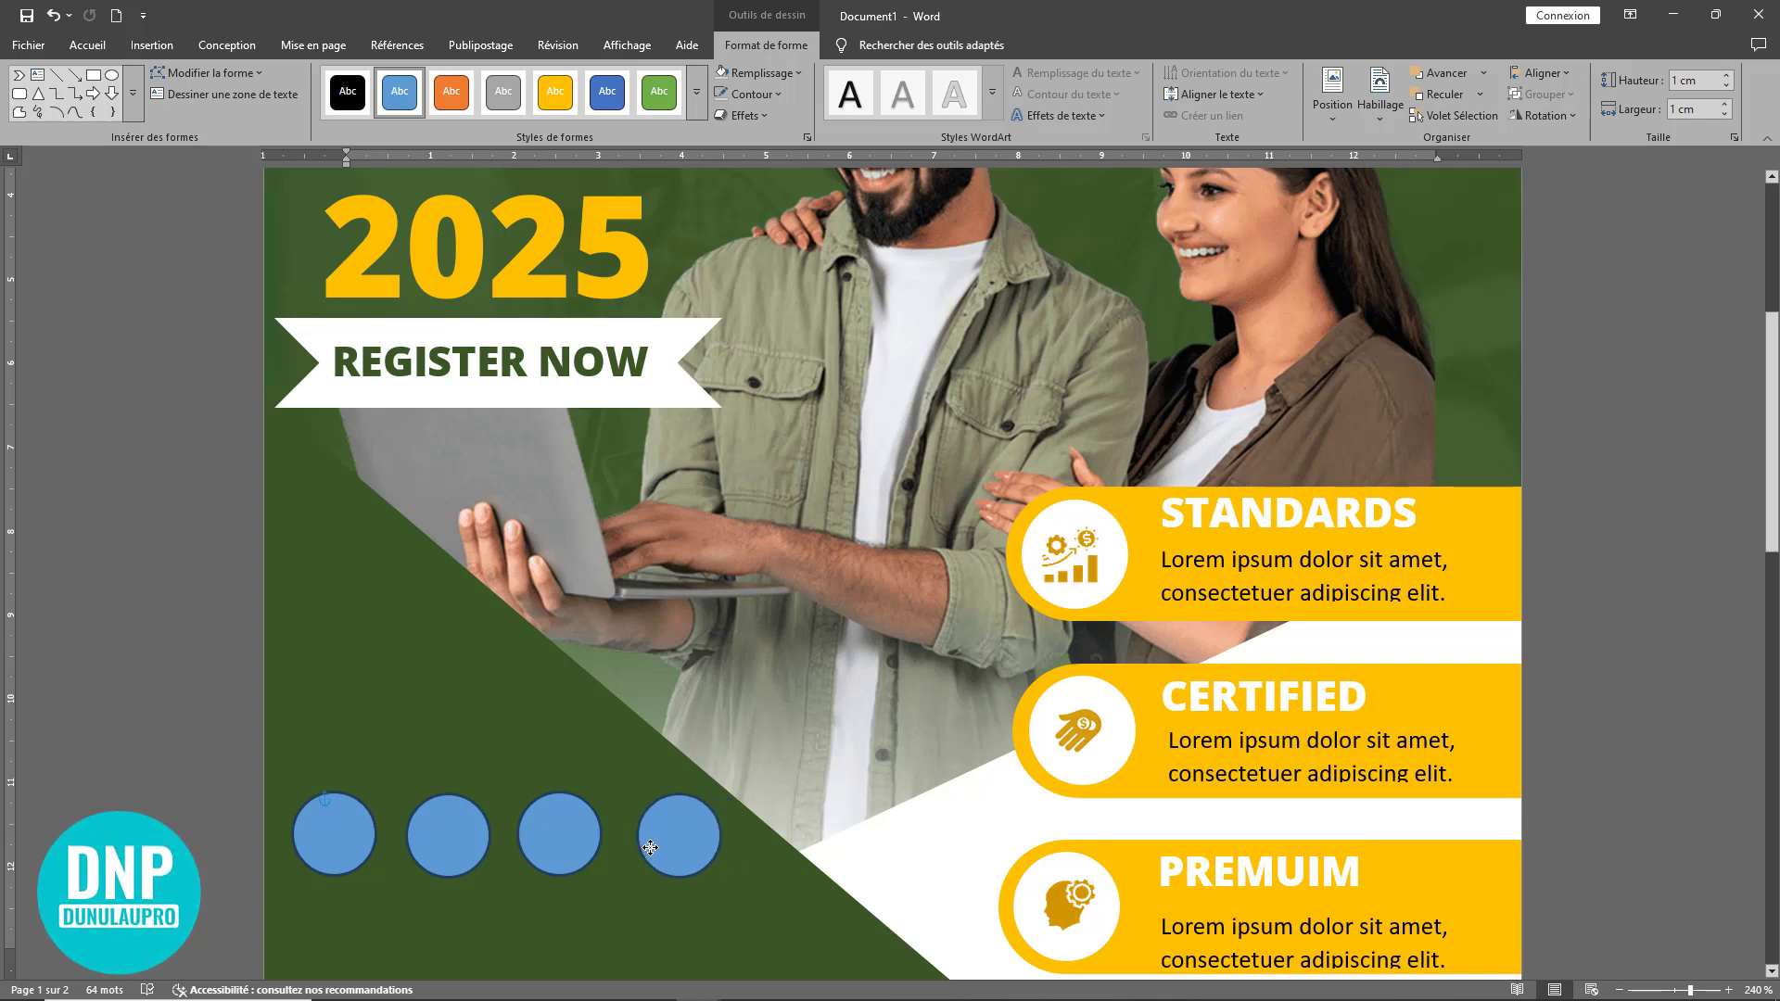
# - Distribute the four circles horizontally and align them to their middle
pyautogui.keyDown('shift'); pyautogui.click(343, 838); pyautogui.keyUp('shift')
pyautogui.keyDown('shift'); pyautogui.click(562, 846); pyautogui.keyUp('shift')
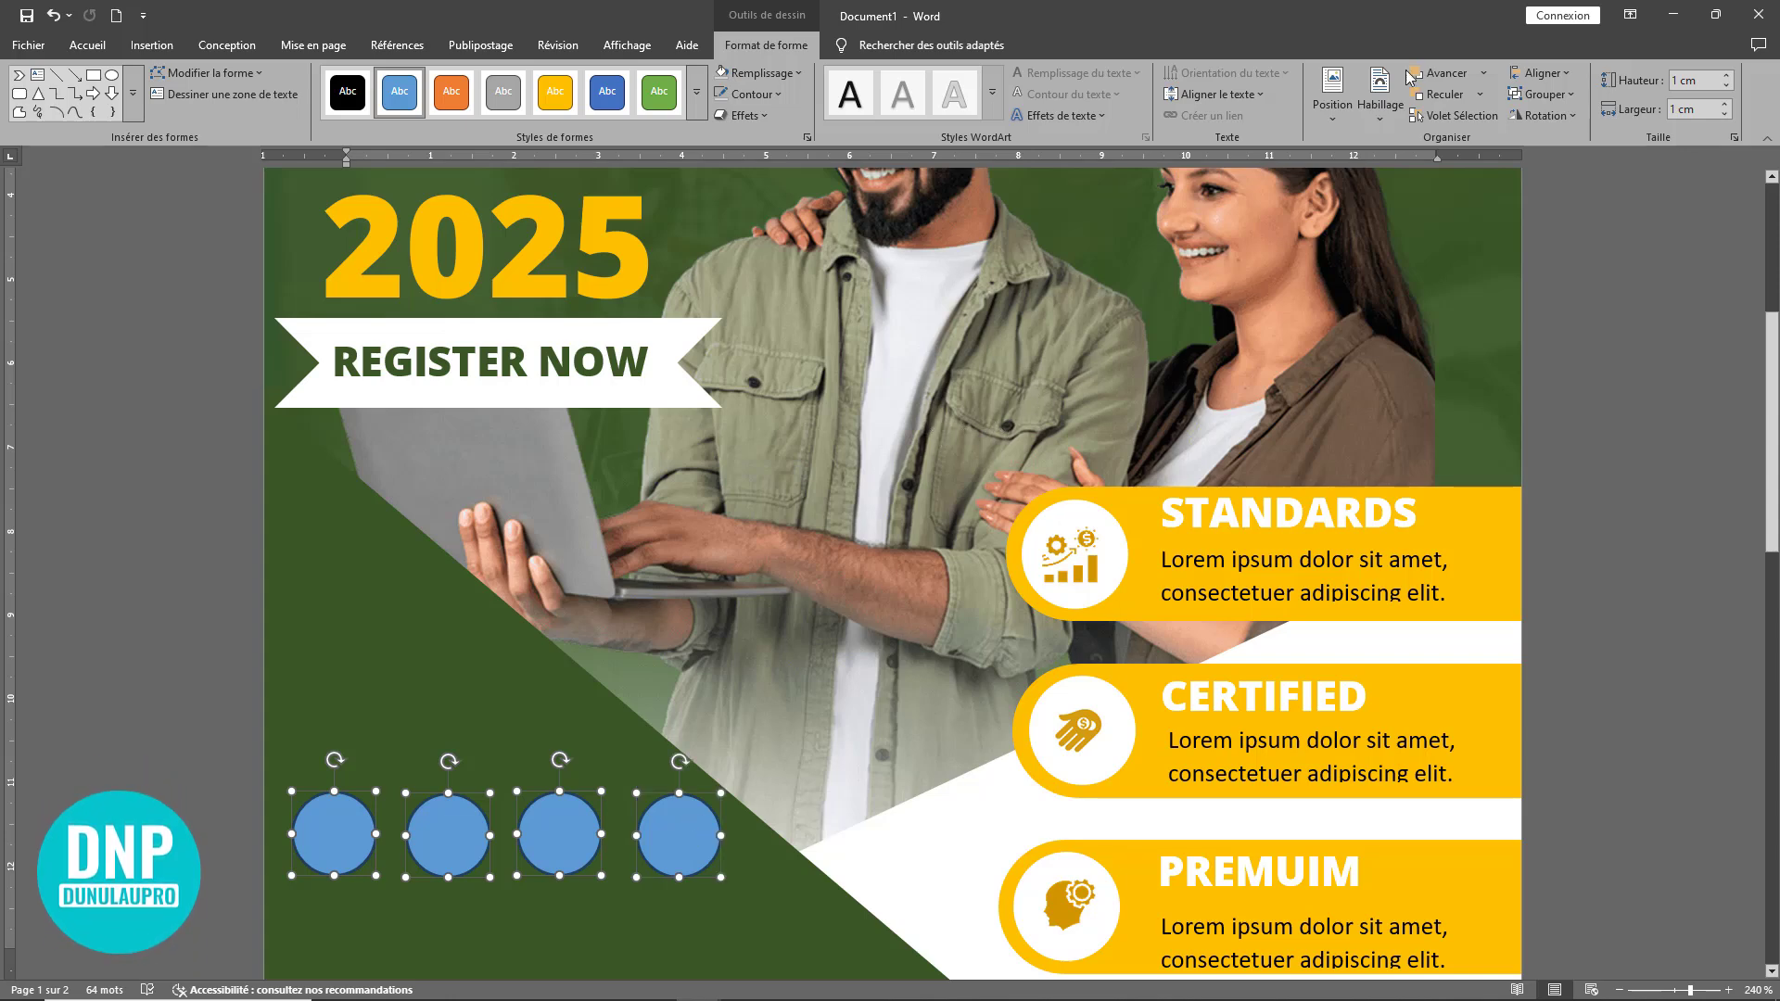
pyautogui.click(1566, 82)
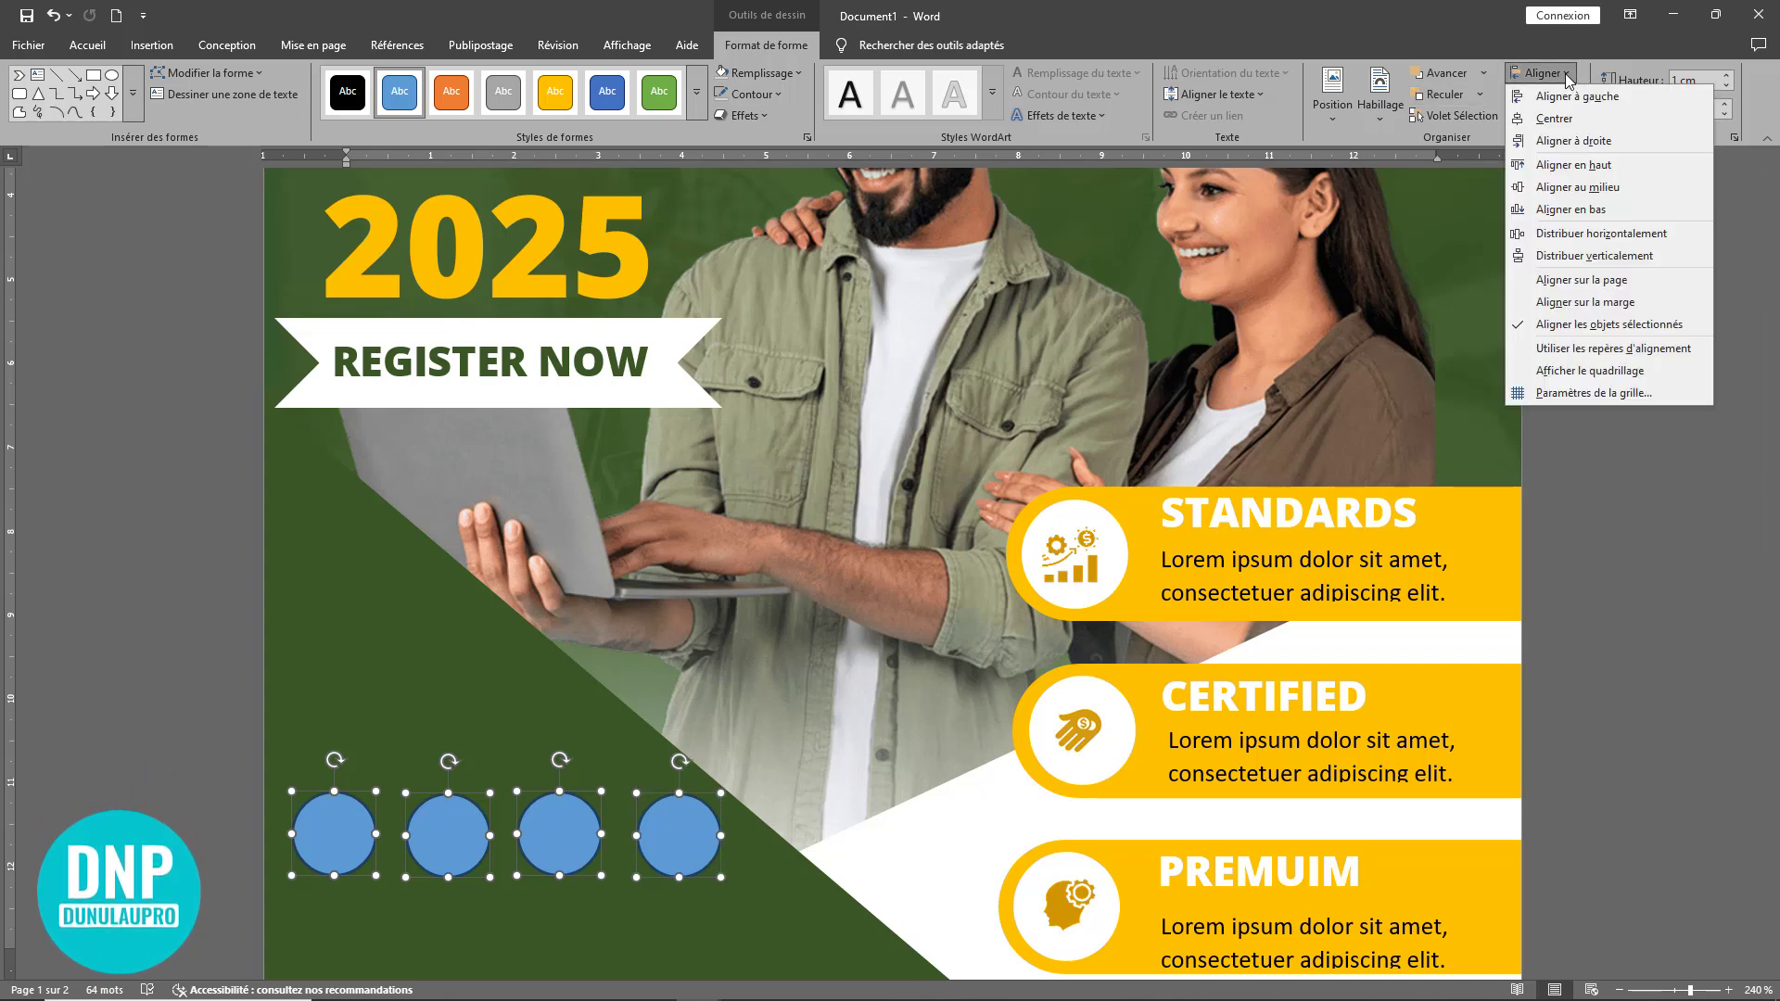
pyautogui.click(1581, 237)
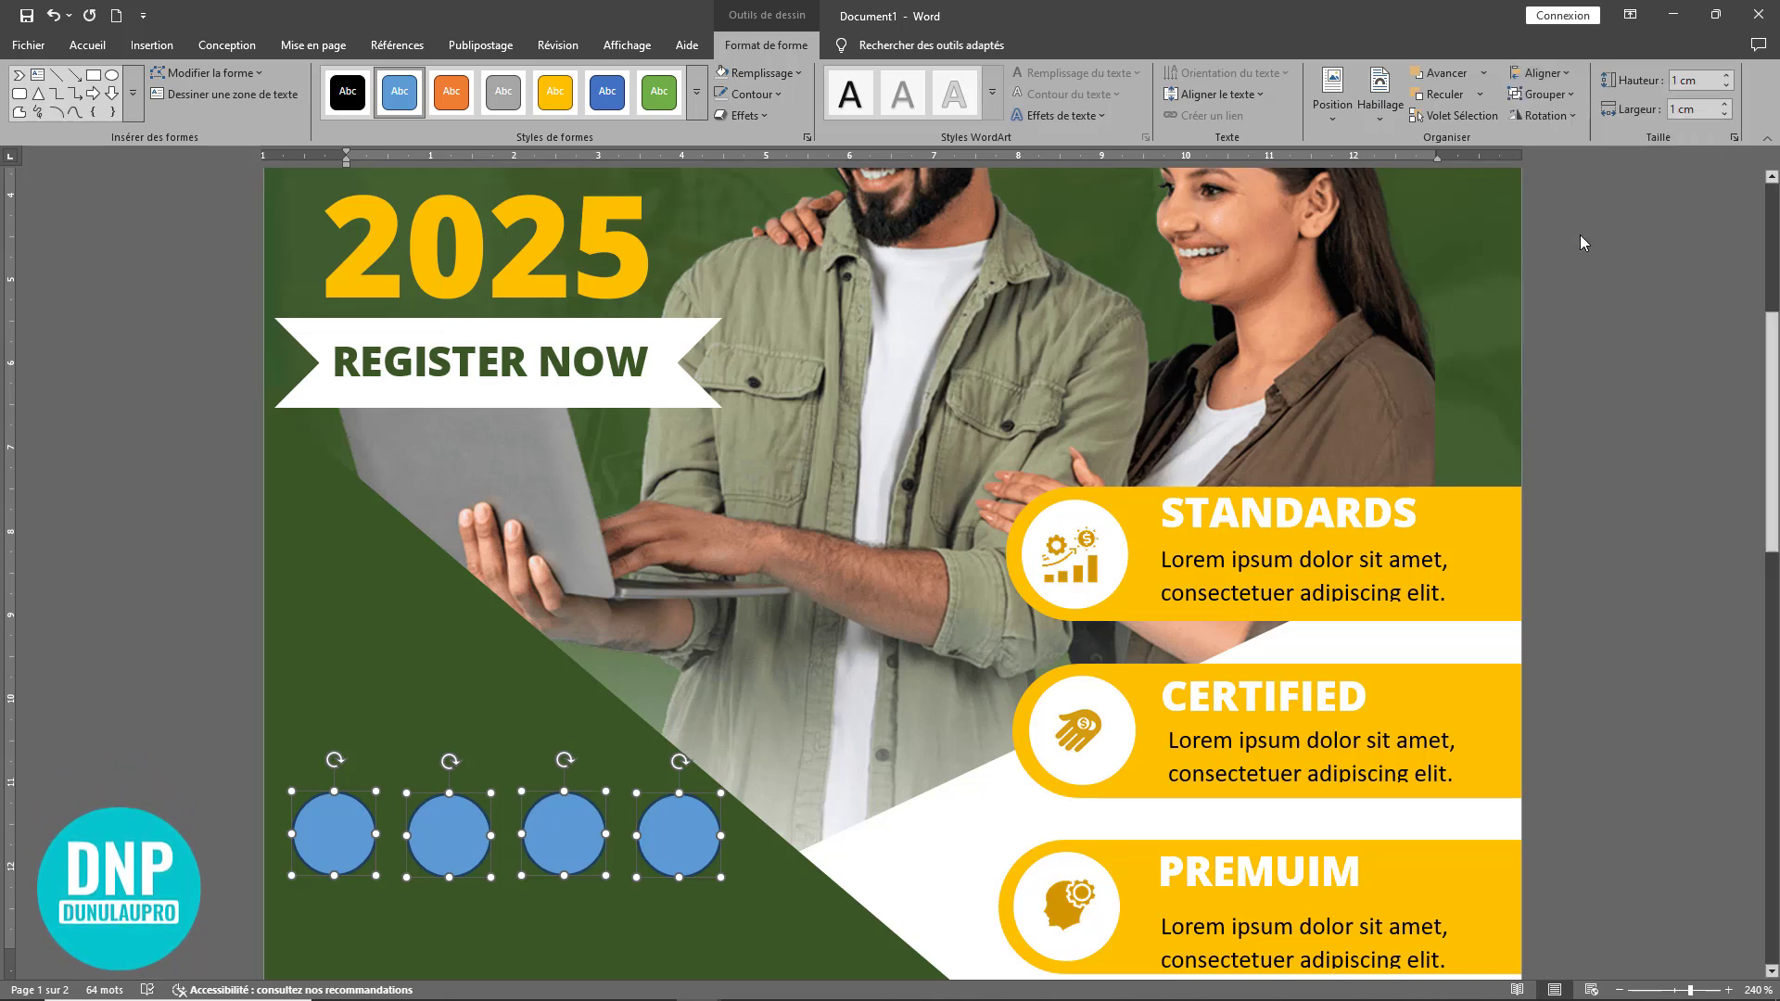
pyautogui.click(1564, 75)
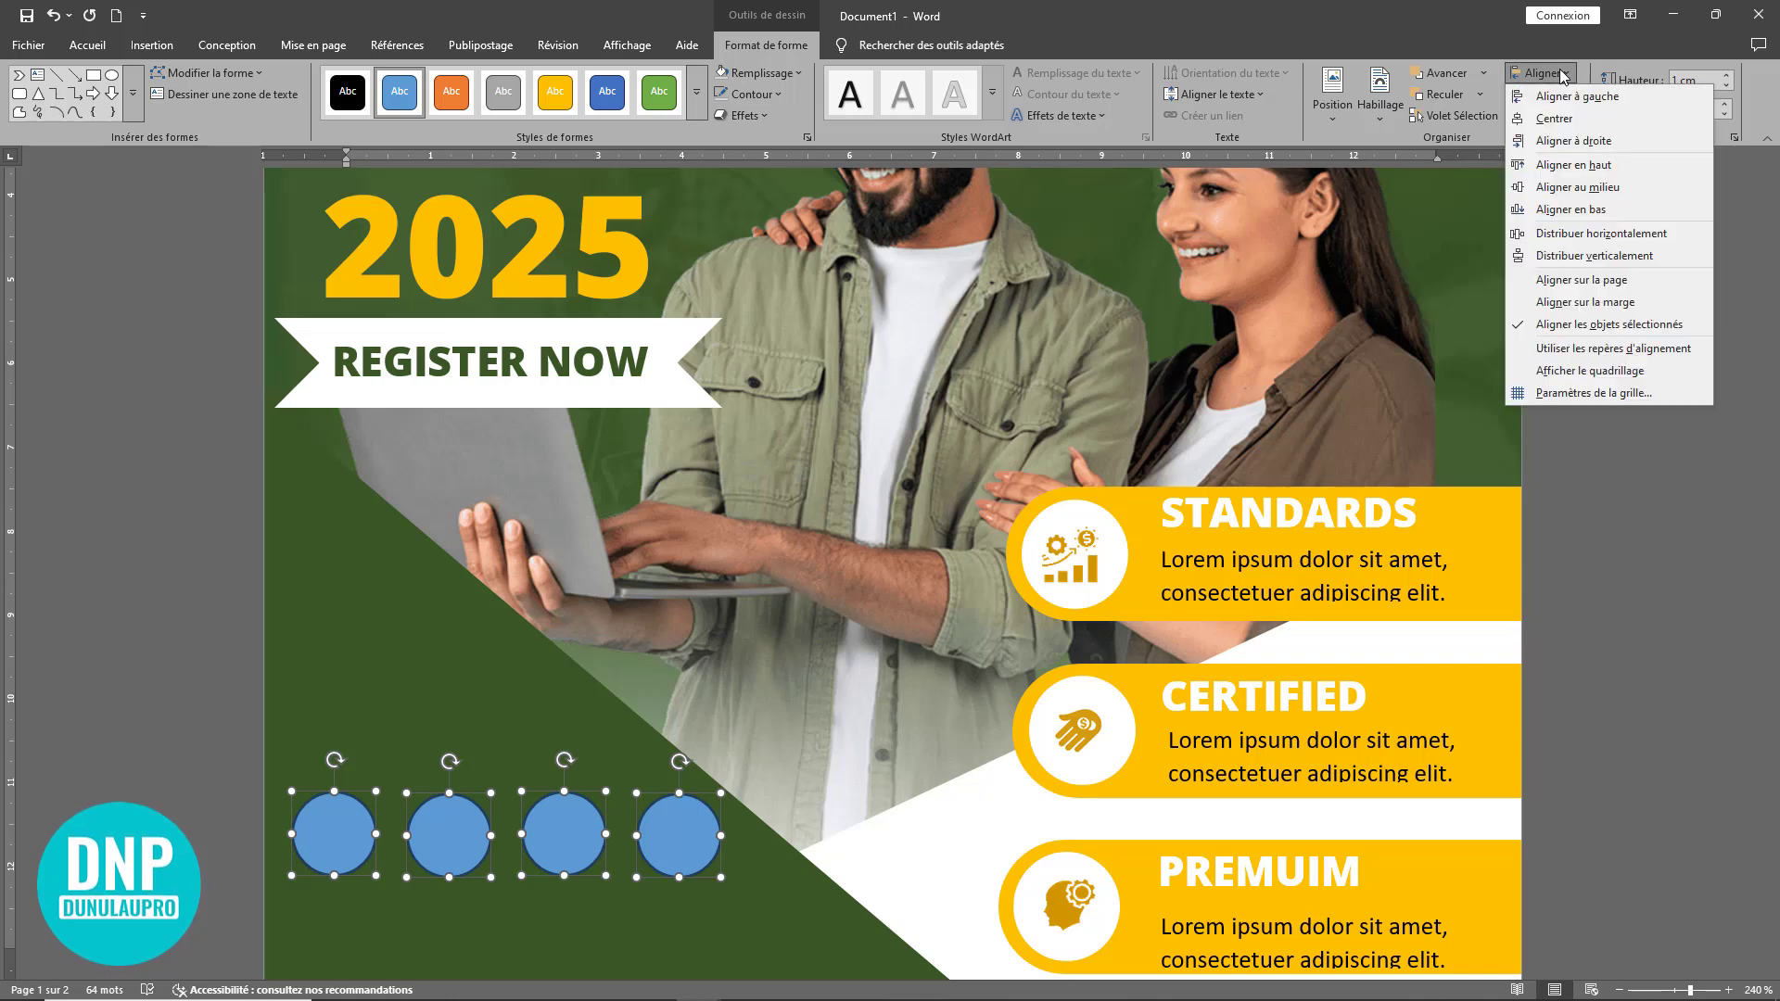
pyautogui.click(1589, 189)
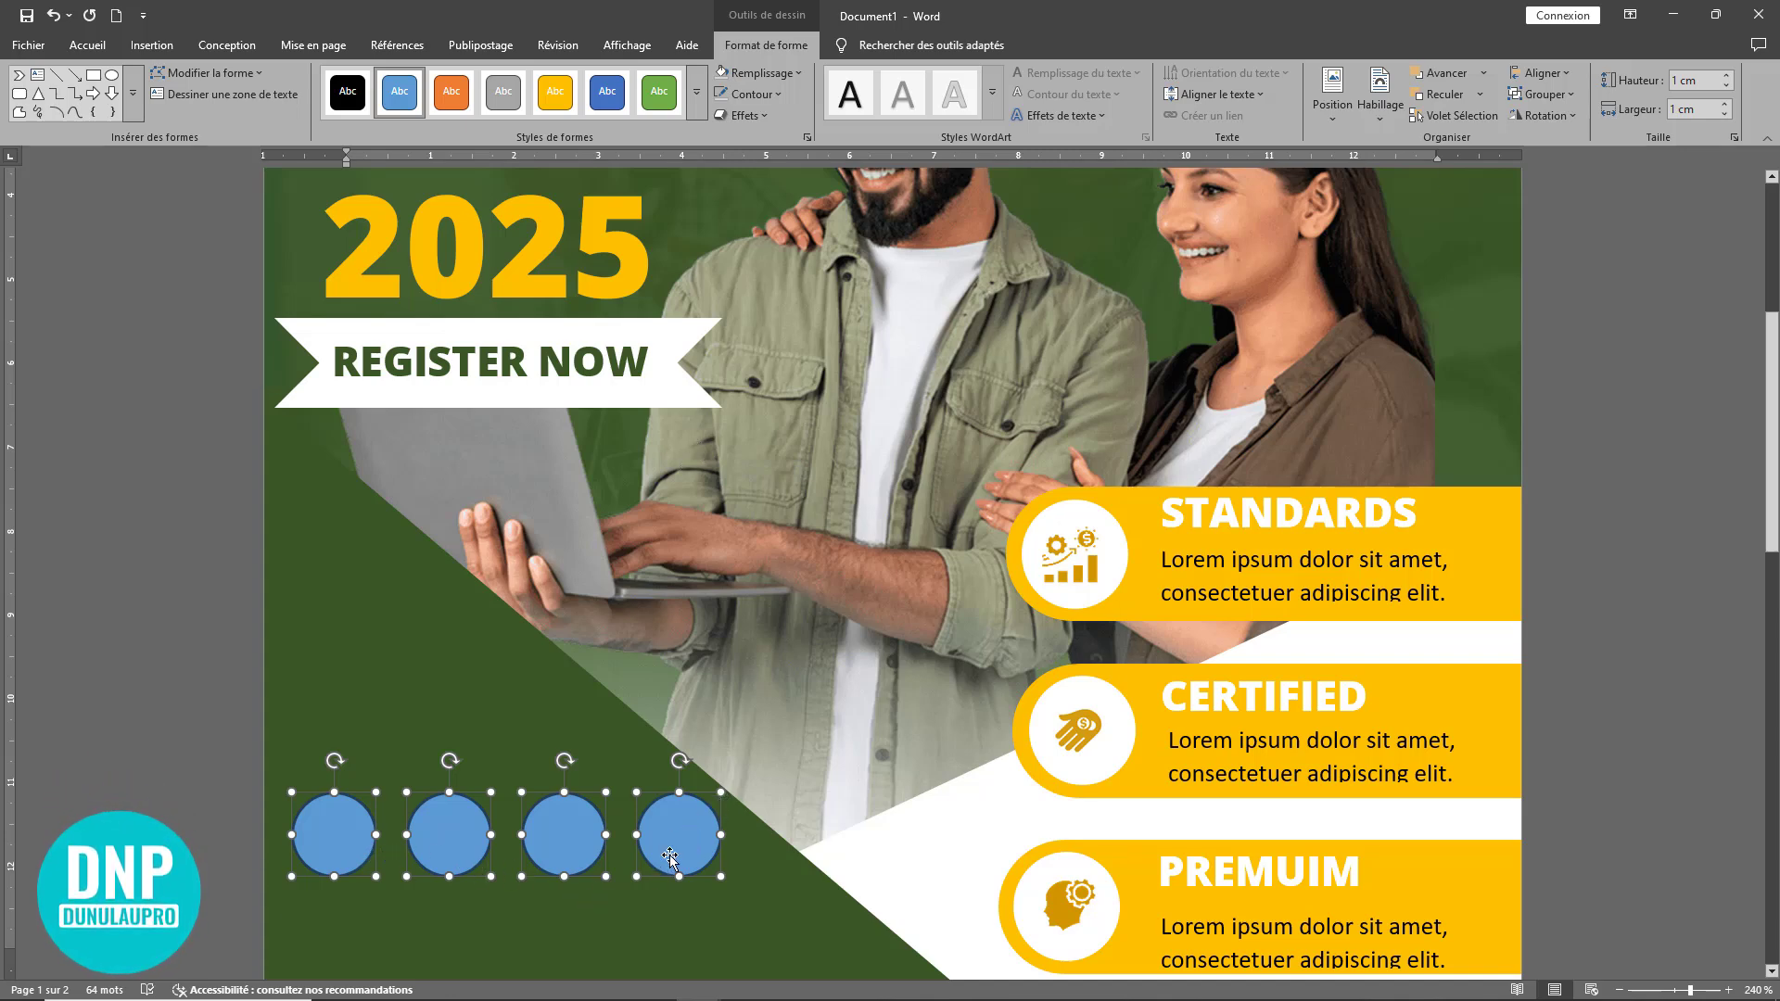
# - Fill the four circles with white and adjust the row's vertical position on the green area
pyautogui.moveTo(677, 846); pyautogui.dragTo(681, 891)
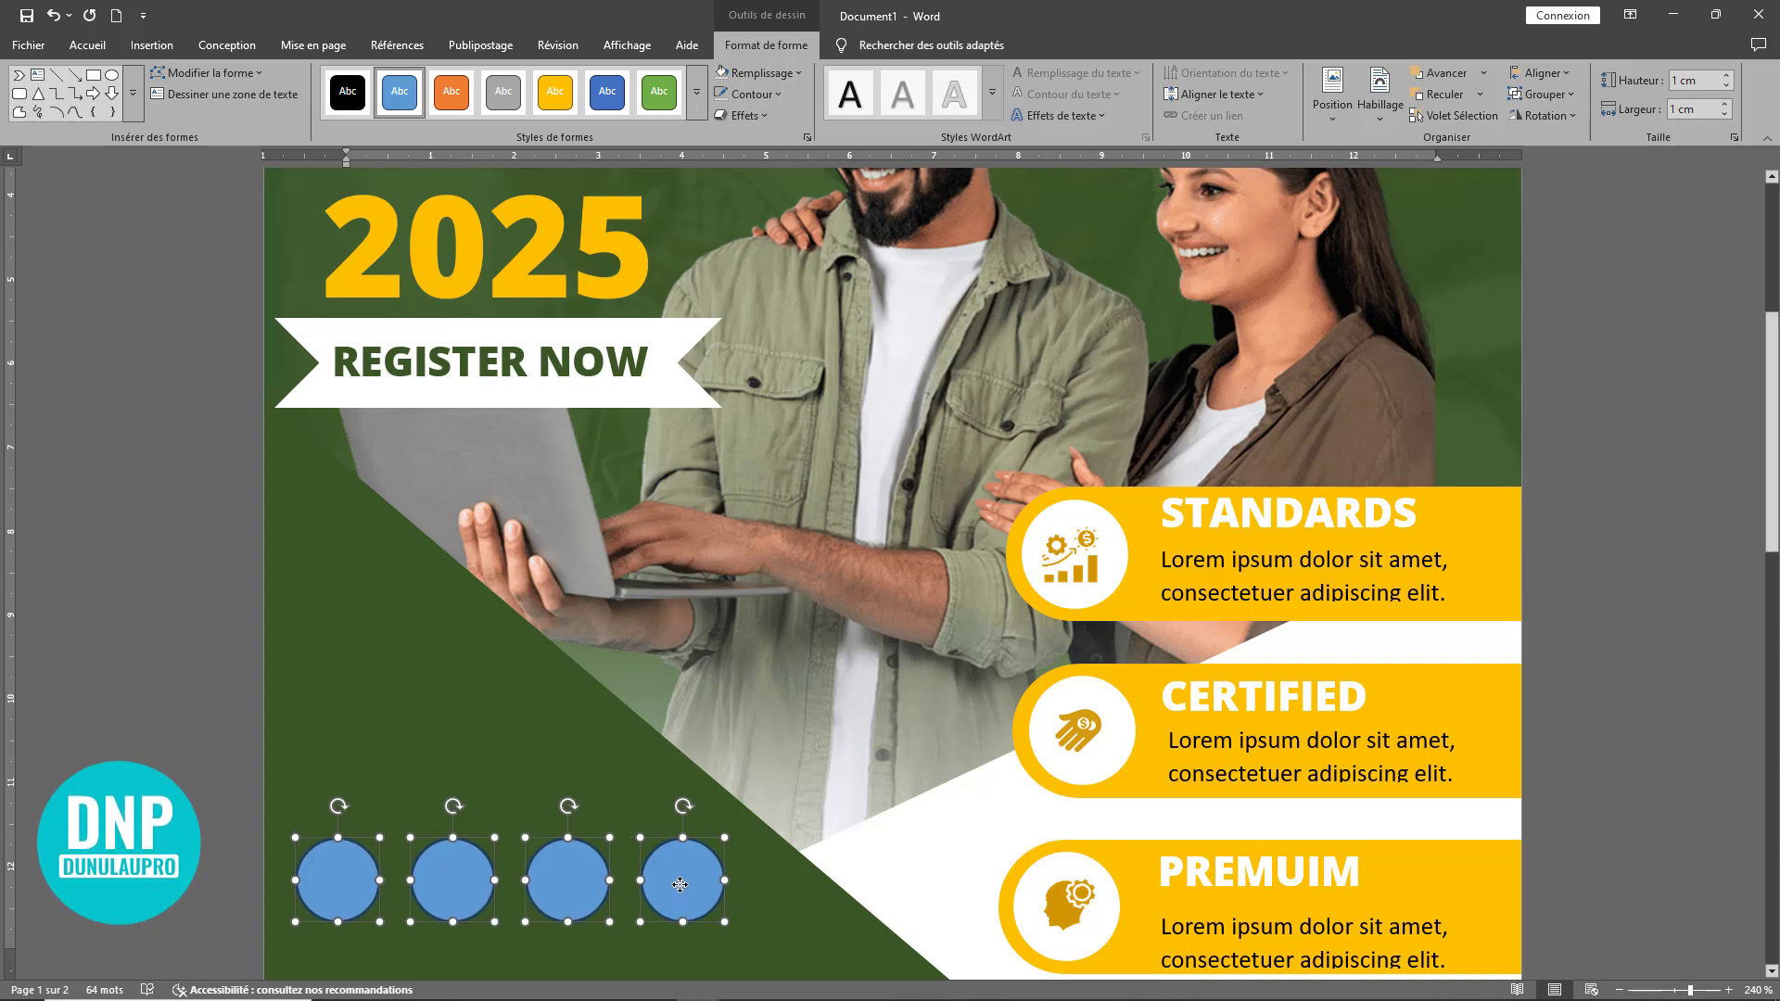
pyautogui.click(757, 74)
pyautogui.click(726, 158)
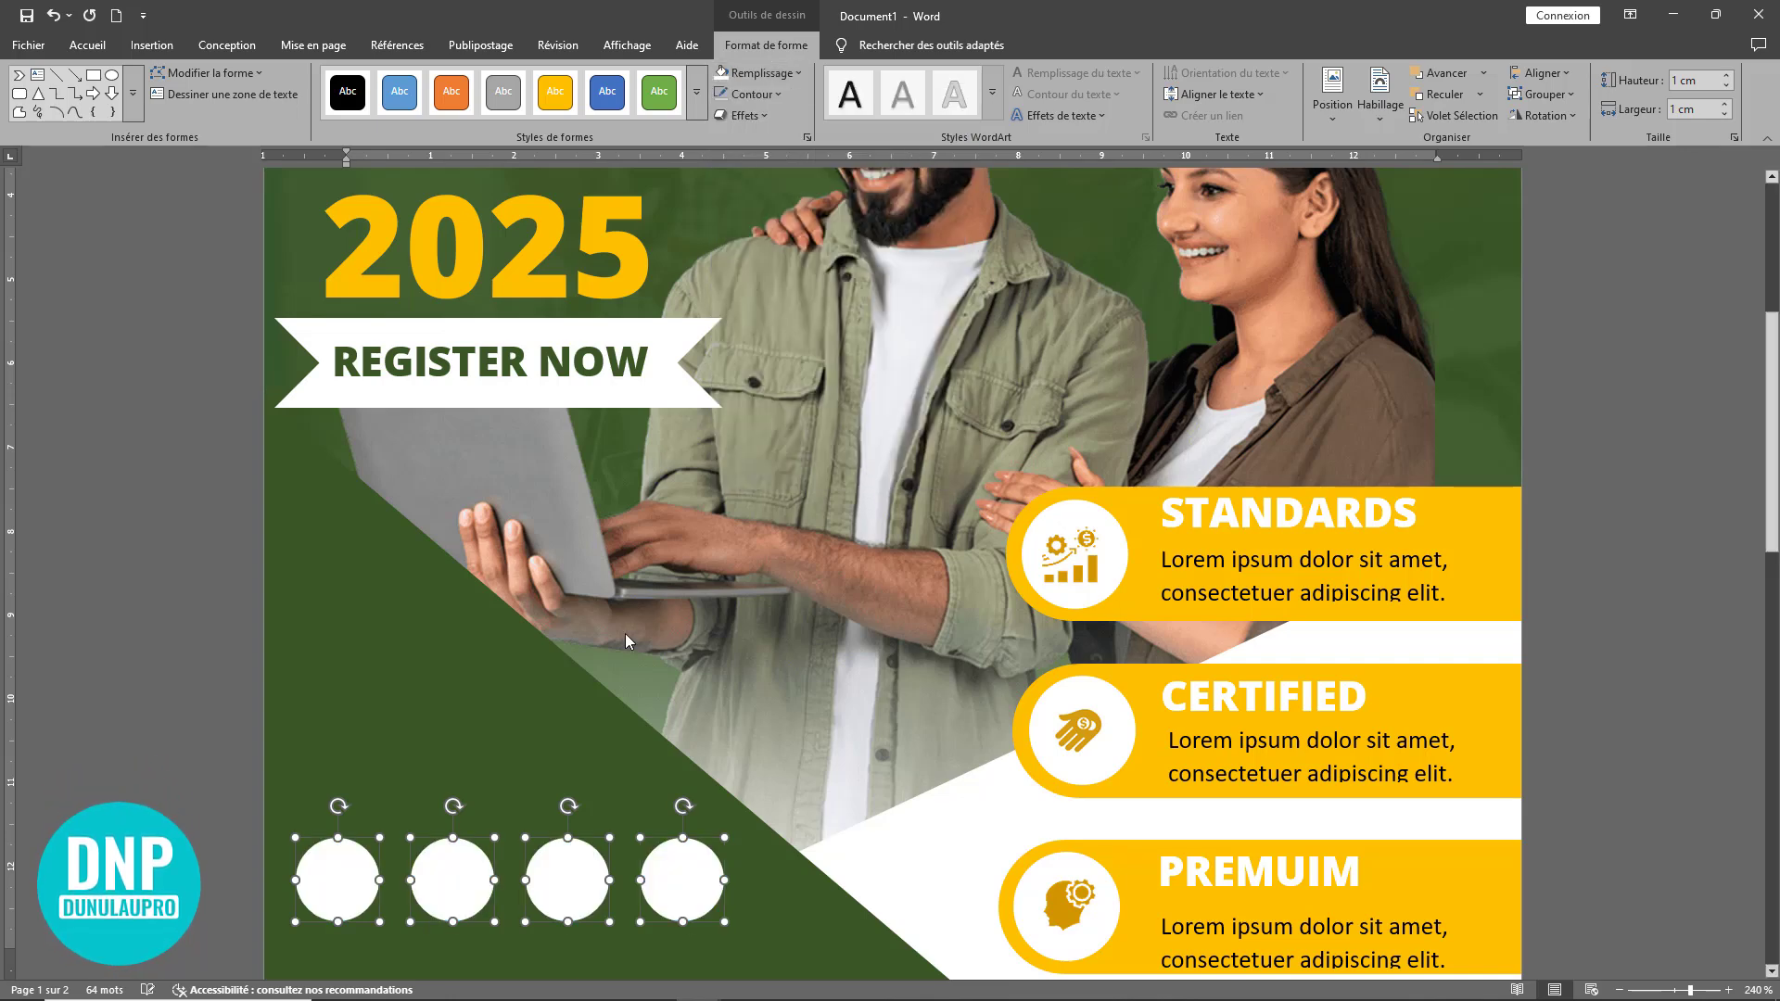
pyautogui.scroll(-5, 1020, 713)
pyautogui.scroll(2, 903, 656)
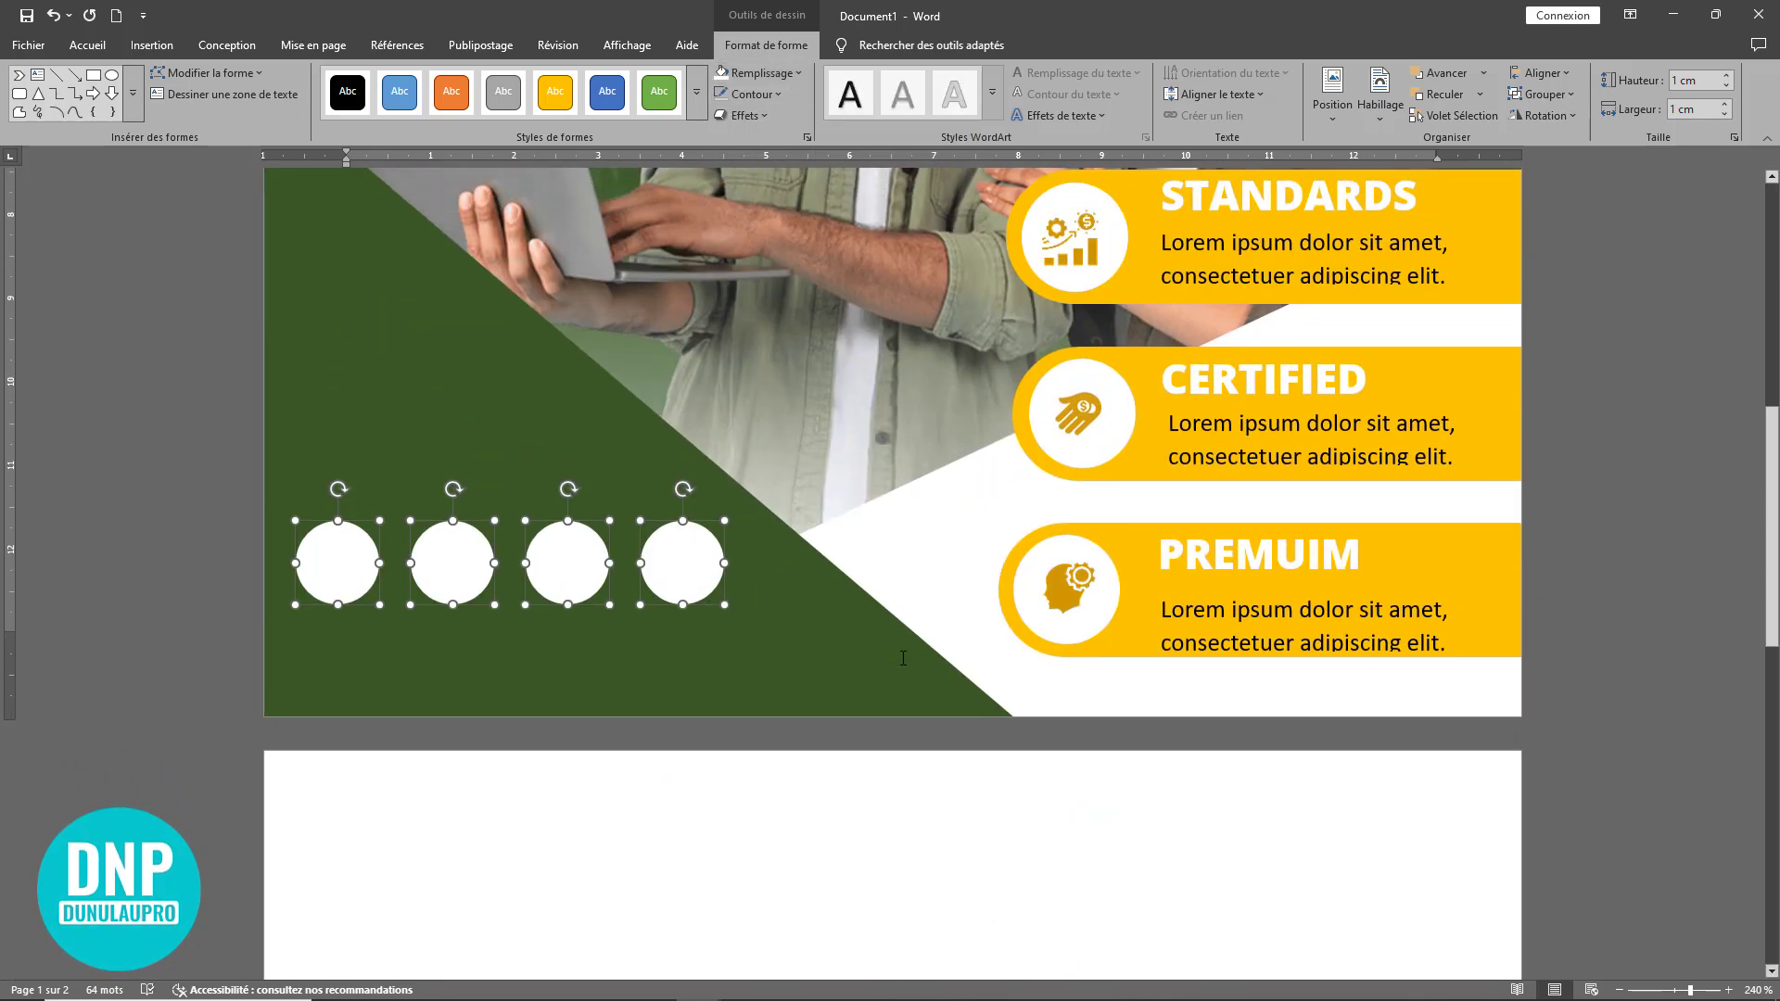
pyautogui.moveTo(685, 568); pyautogui.dragTo(689, 523)
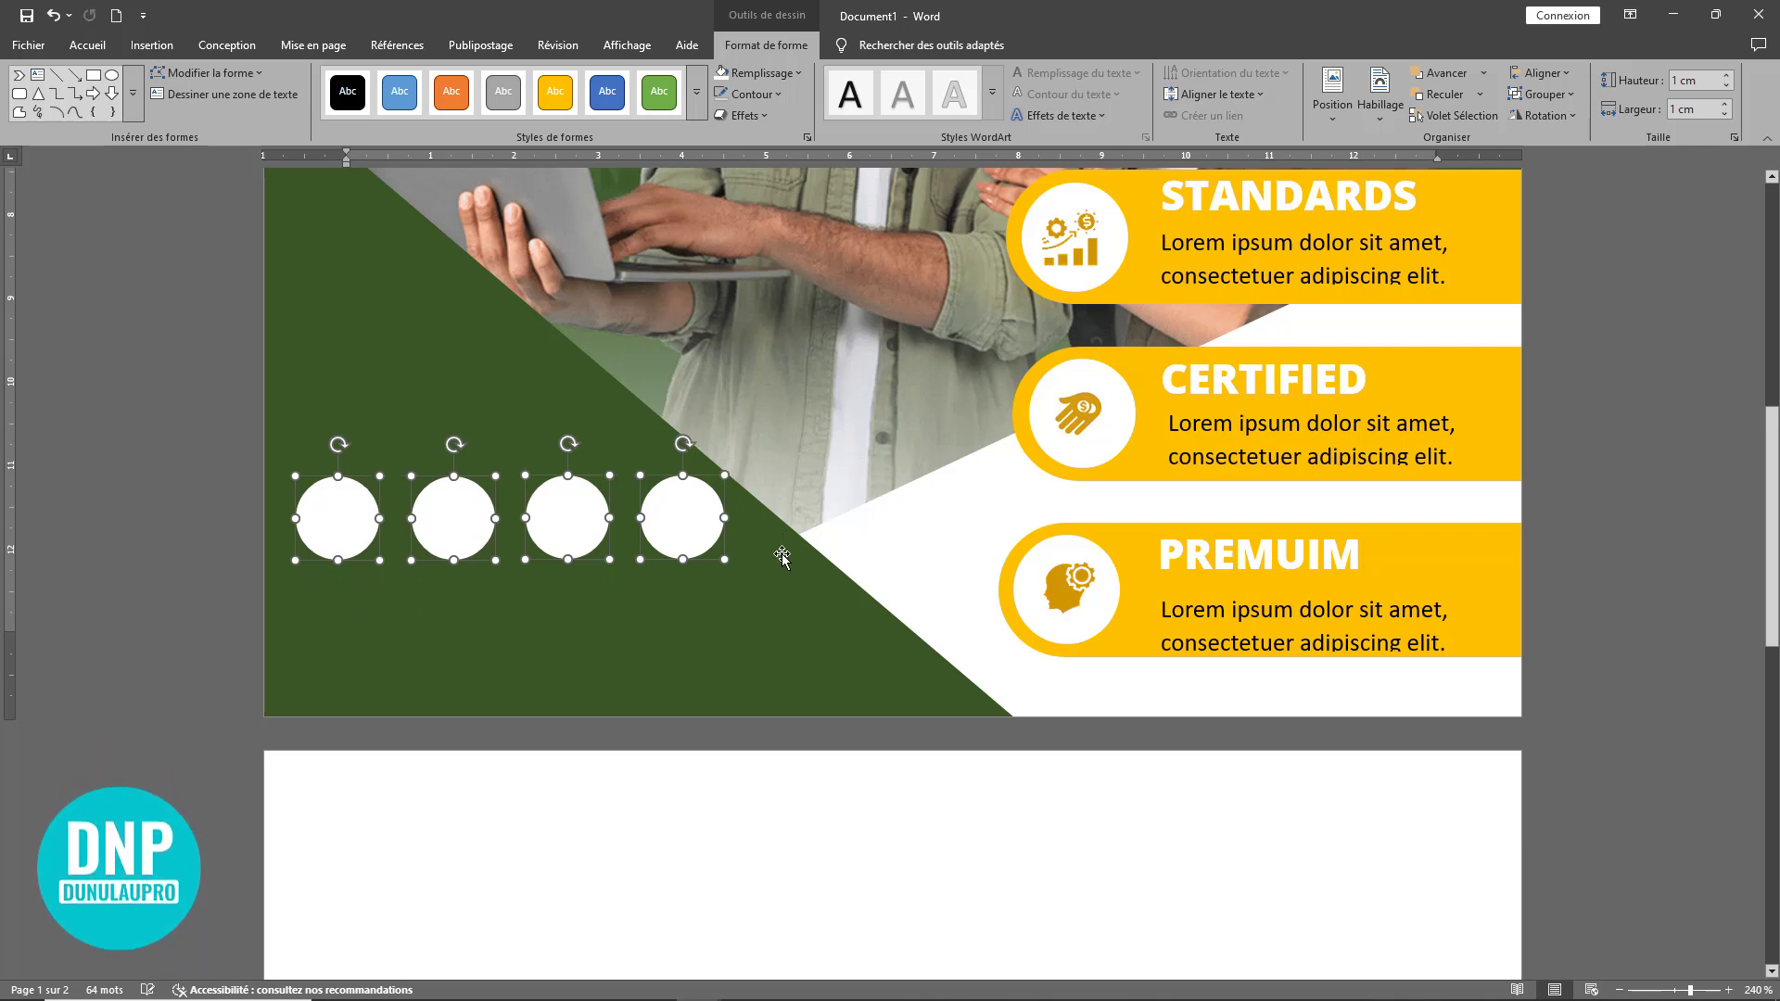
# - Move the Twitter, Instagram, light bulb and bolder phone icons together from the second page to just below the white circles
pyautogui.scroll(-6, 1176, 764)
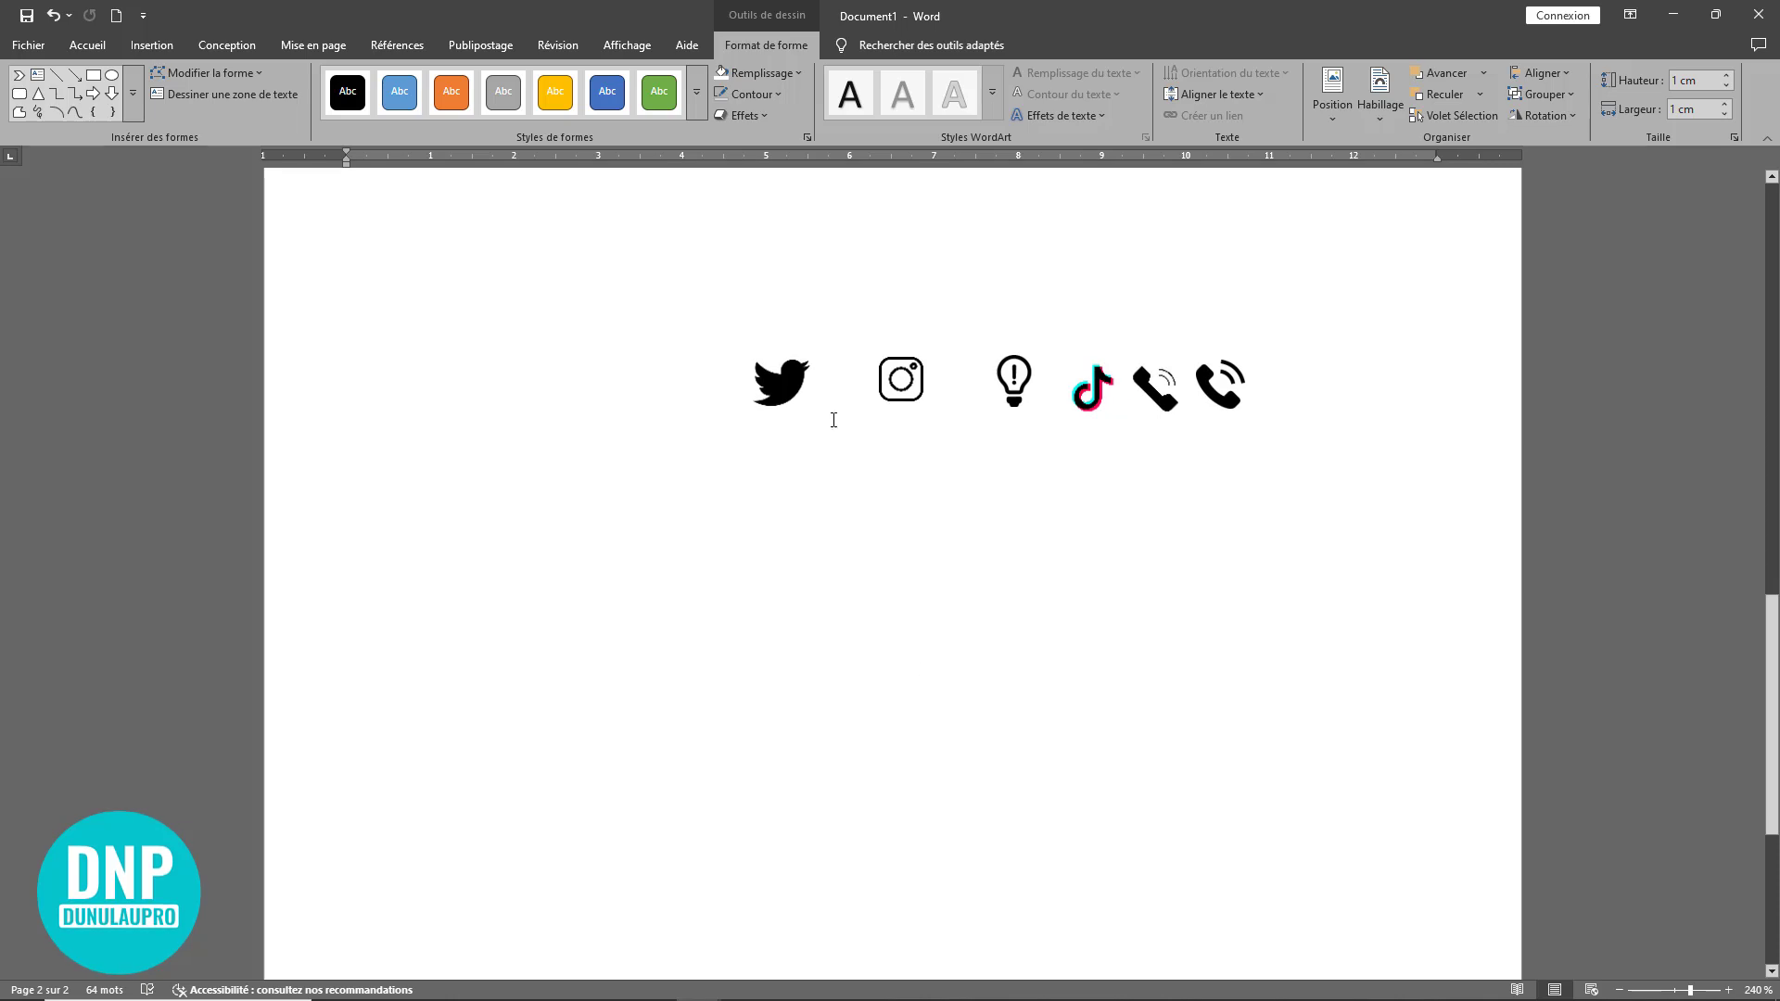
pyautogui.click(781, 382)
pyautogui.keyDown('ctrl'); pyautogui.click(915, 383); pyautogui.keyUp('ctrl')
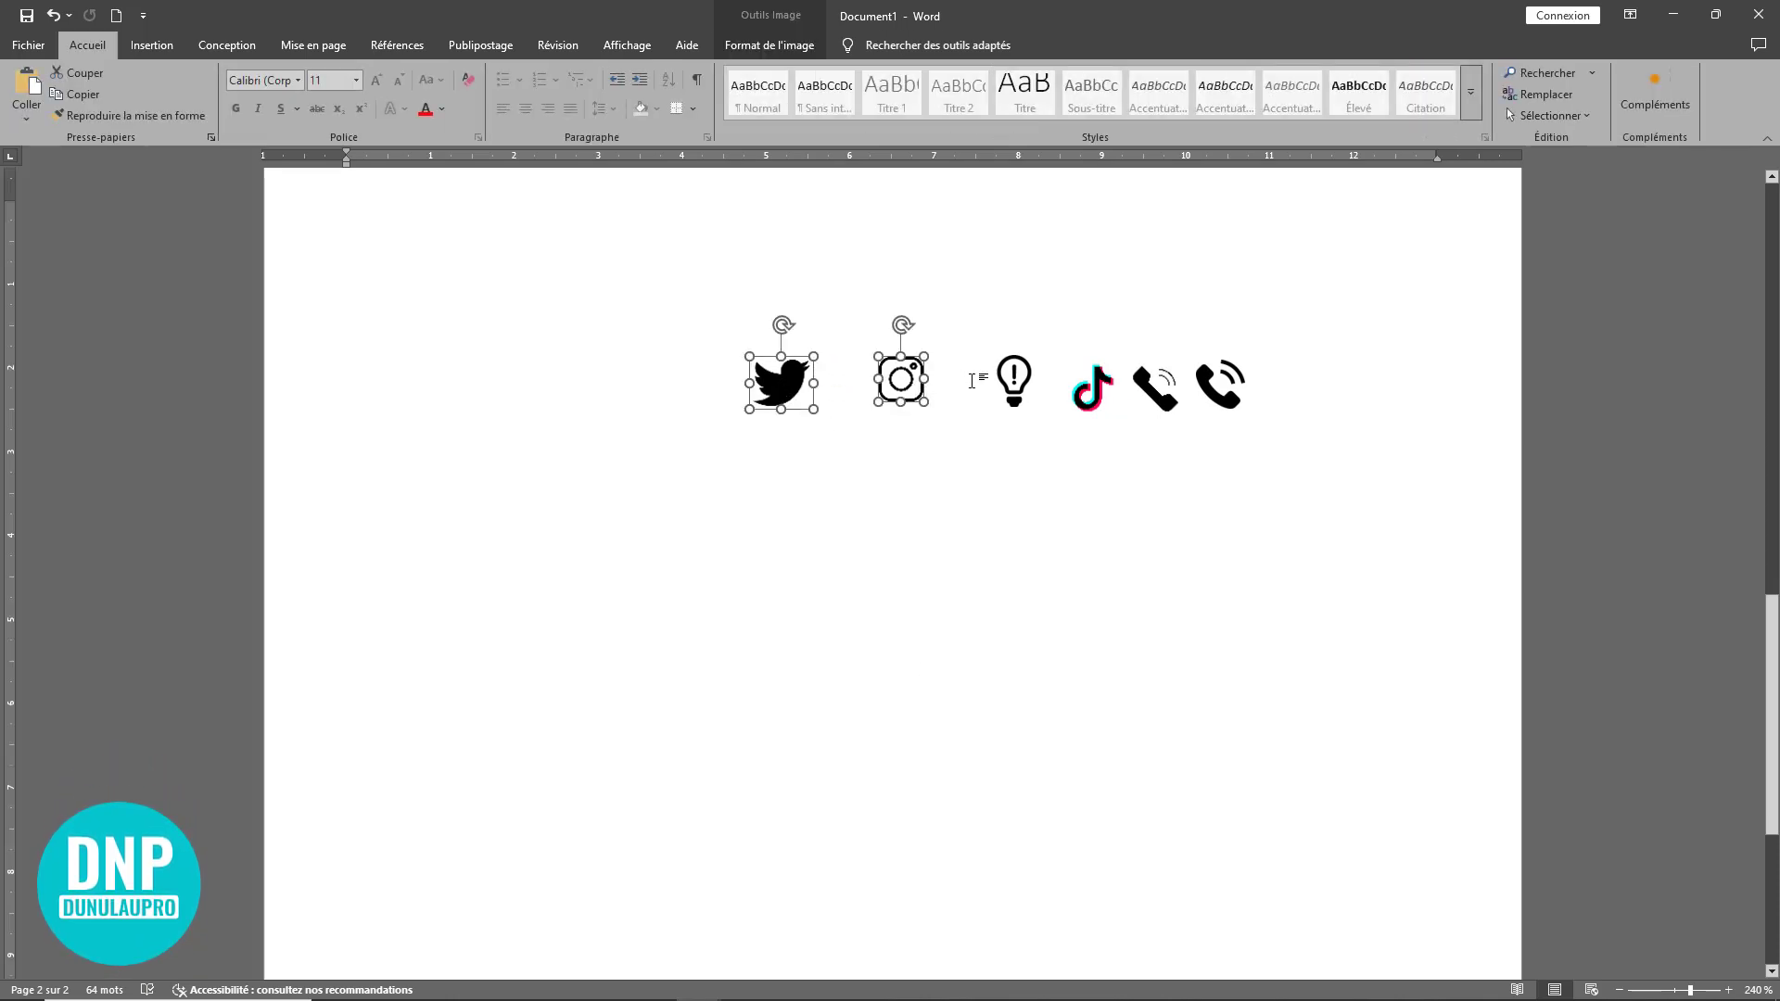
pyautogui.keyDown('ctrl'); pyautogui.click(1022, 376); pyautogui.keyUp('ctrl')
pyautogui.scroll(1, 1131, 494)
pyautogui.scroll(2, 1132, 494)
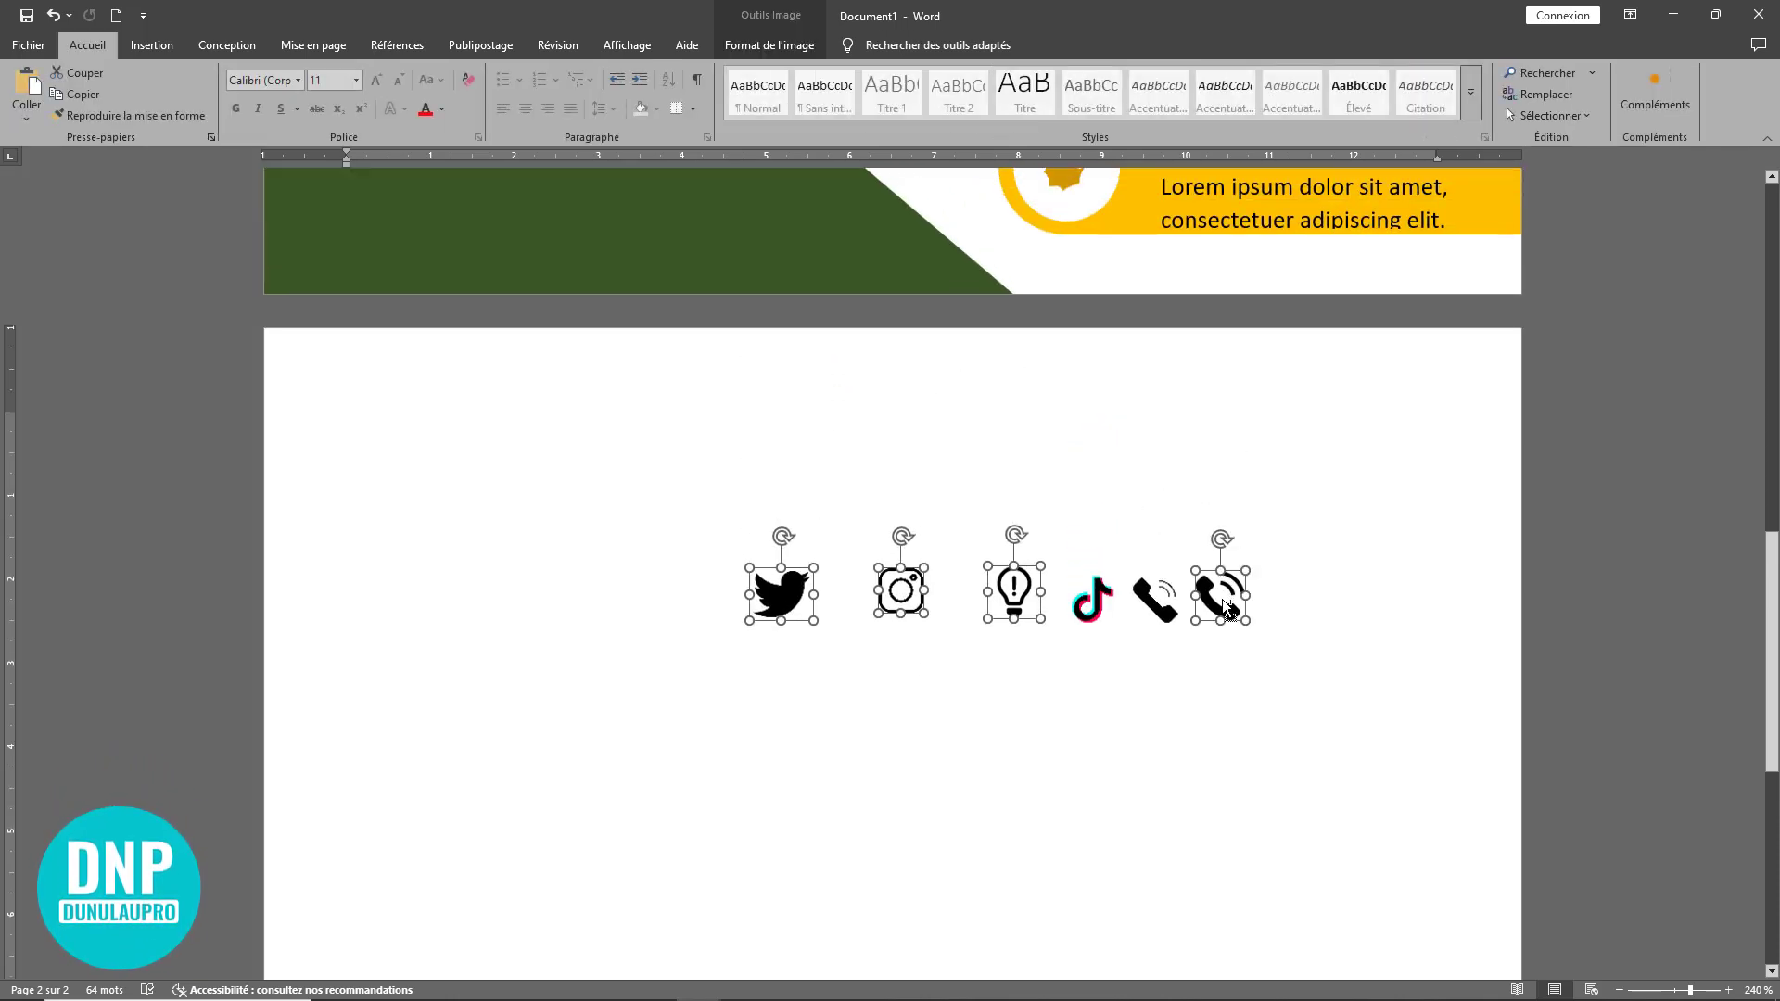
pyautogui.moveTo(1227, 598); pyautogui.dragTo(915, 235)
pyautogui.scroll(6, 1041, 398)
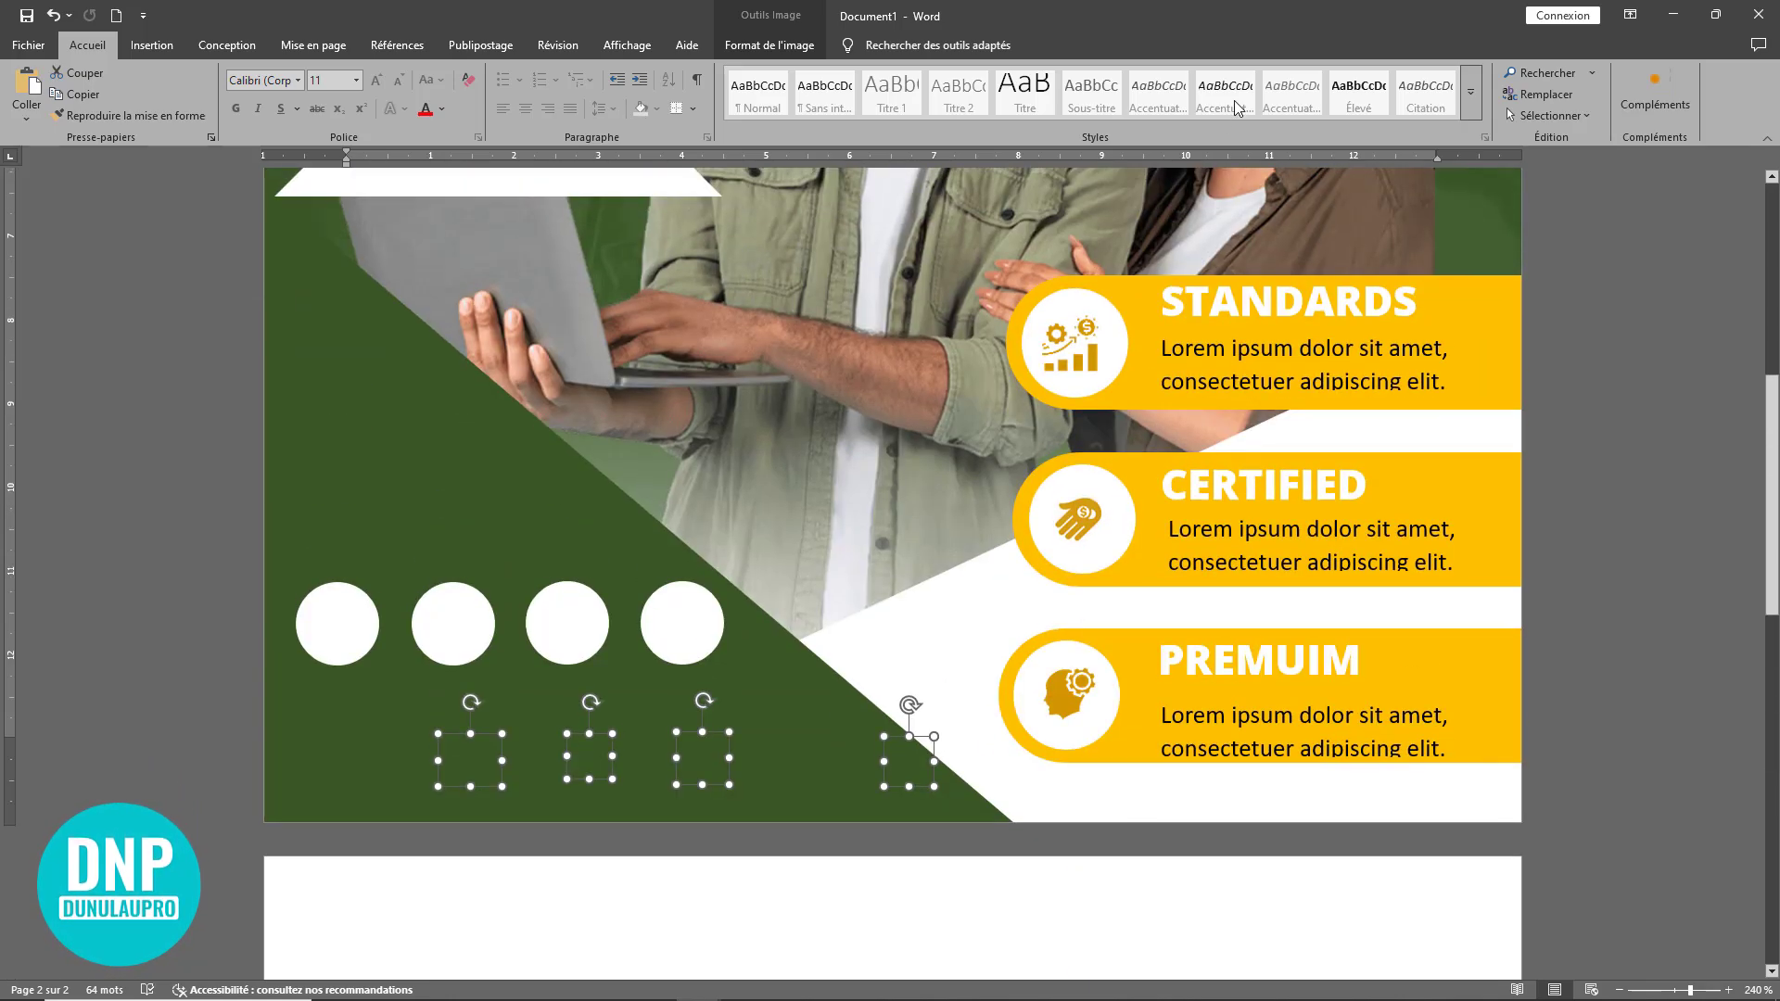
# - Bring the four icons to the front and place the Twitter, Instagram and light bulb icons on the first three white circles
pyautogui.click(770, 45)
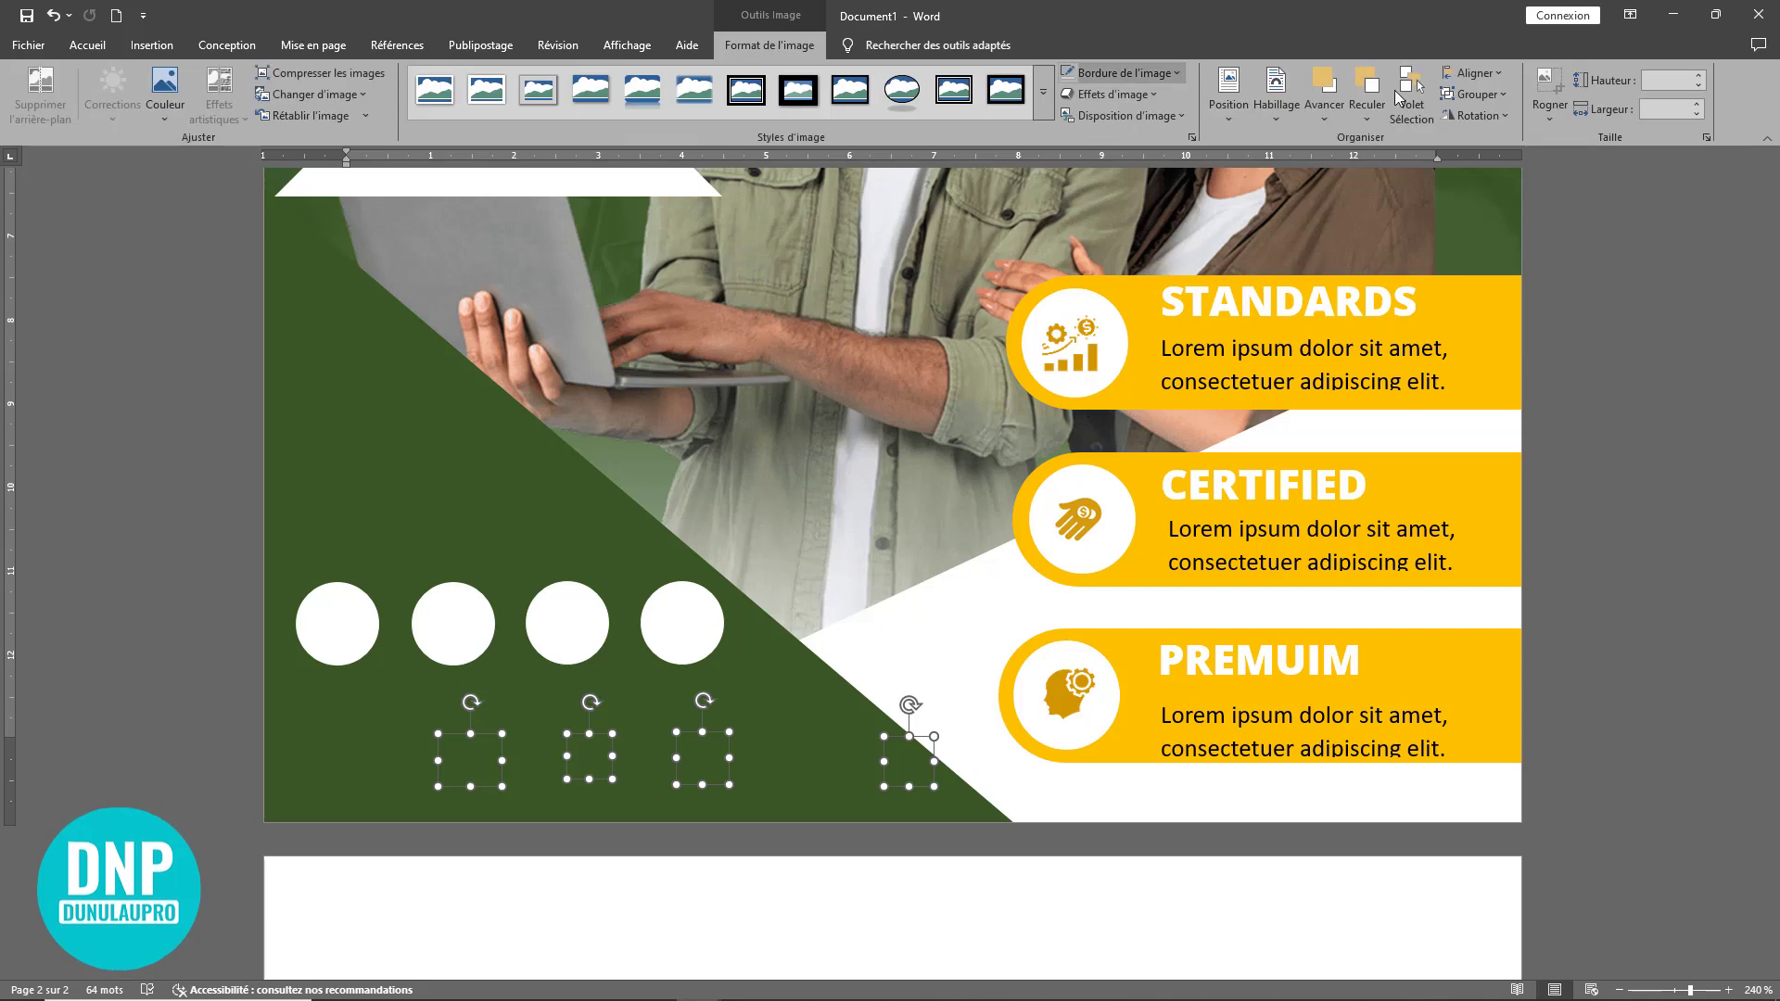
pyautogui.click(1322, 117)
pyautogui.click(1355, 155)
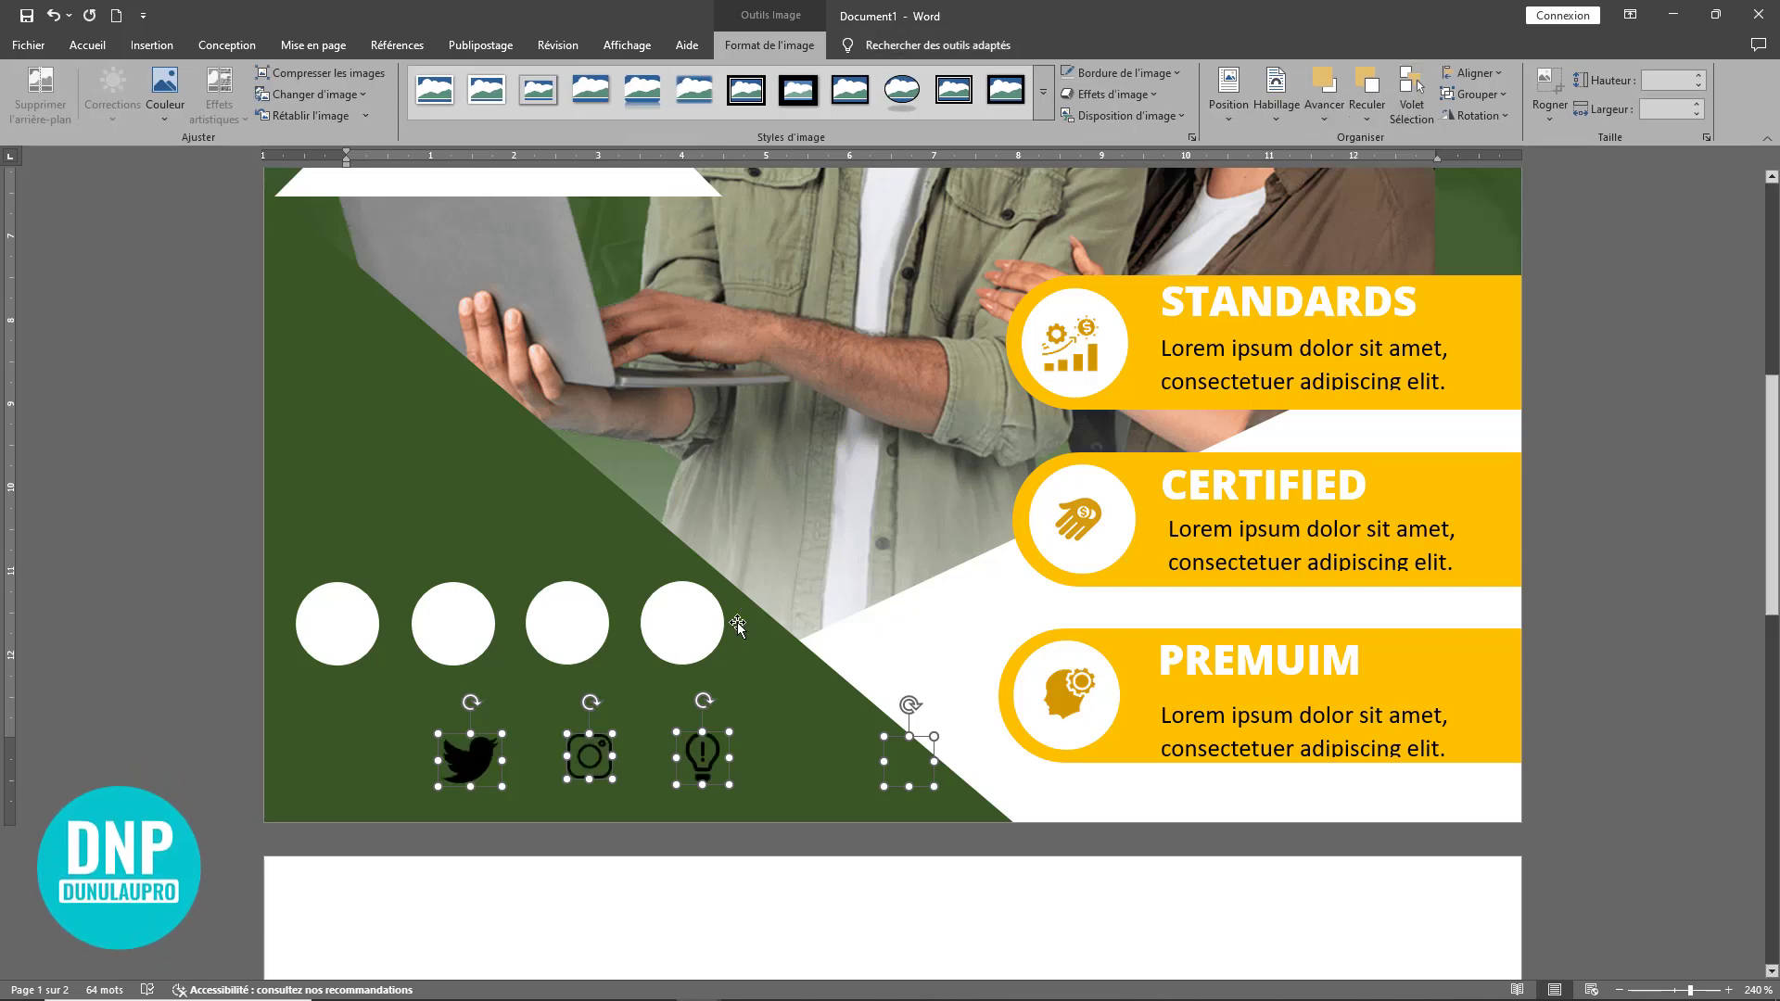
pyautogui.moveTo(661, 730); pyautogui.dragTo(576, 634)
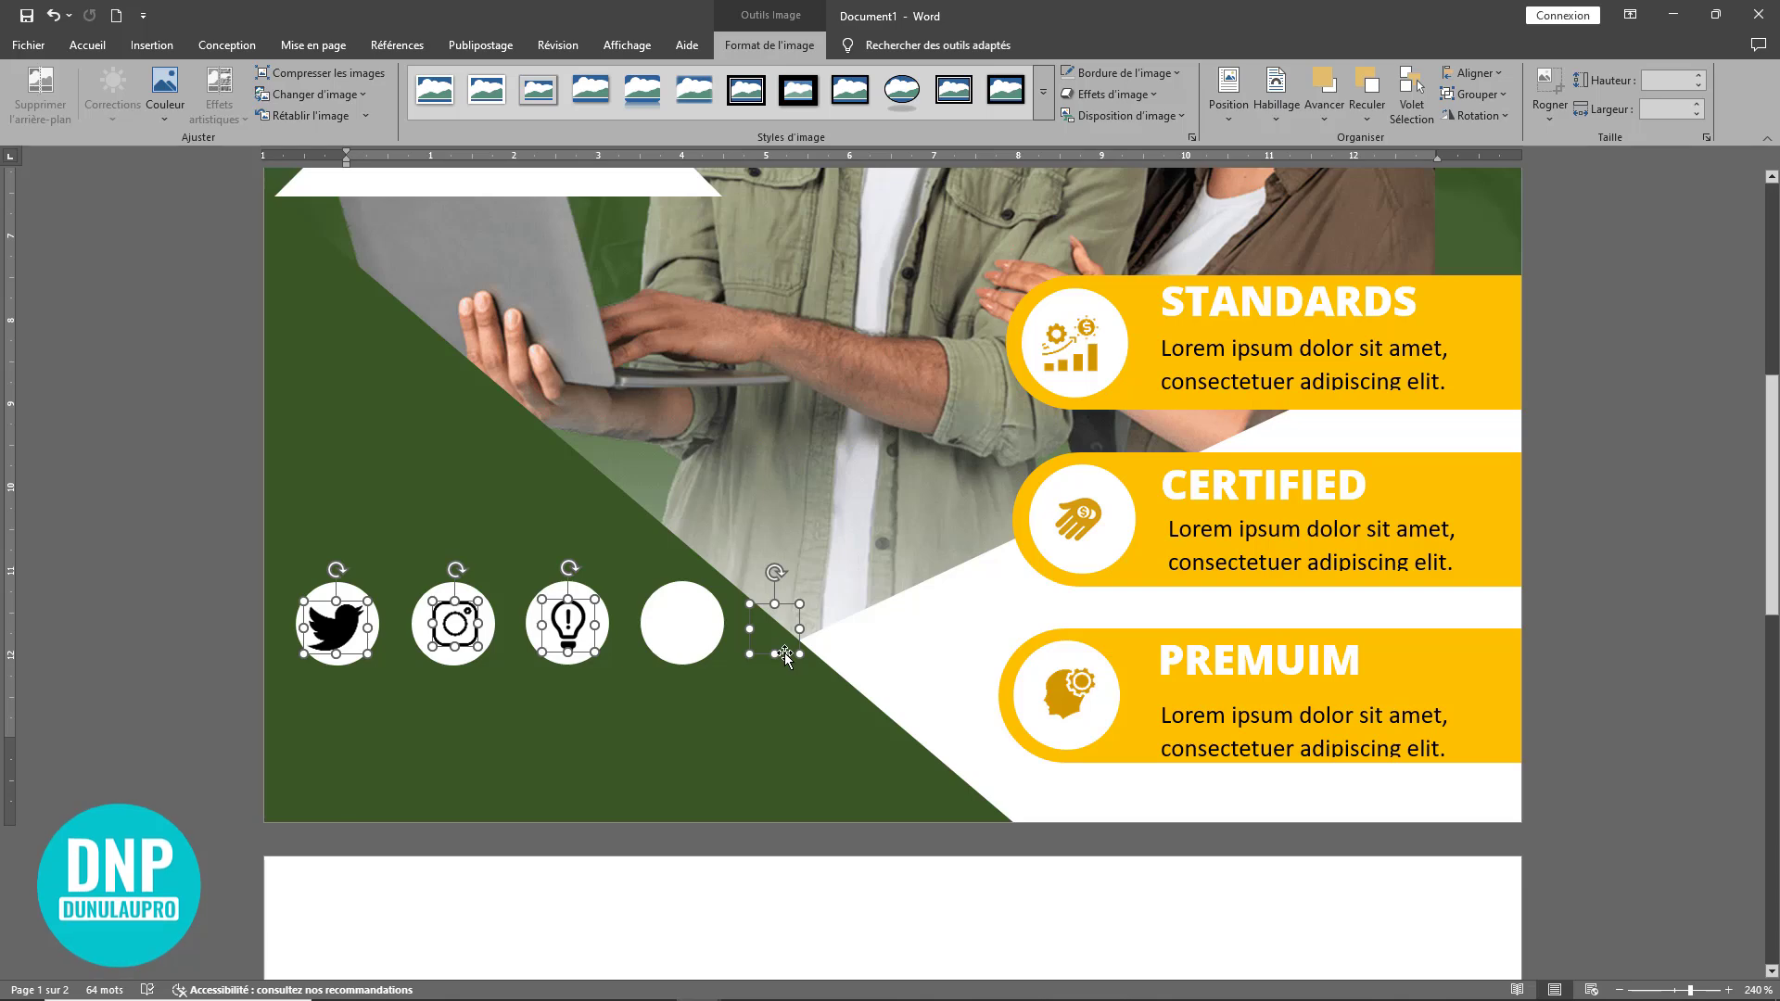
pyautogui.click(777, 627)
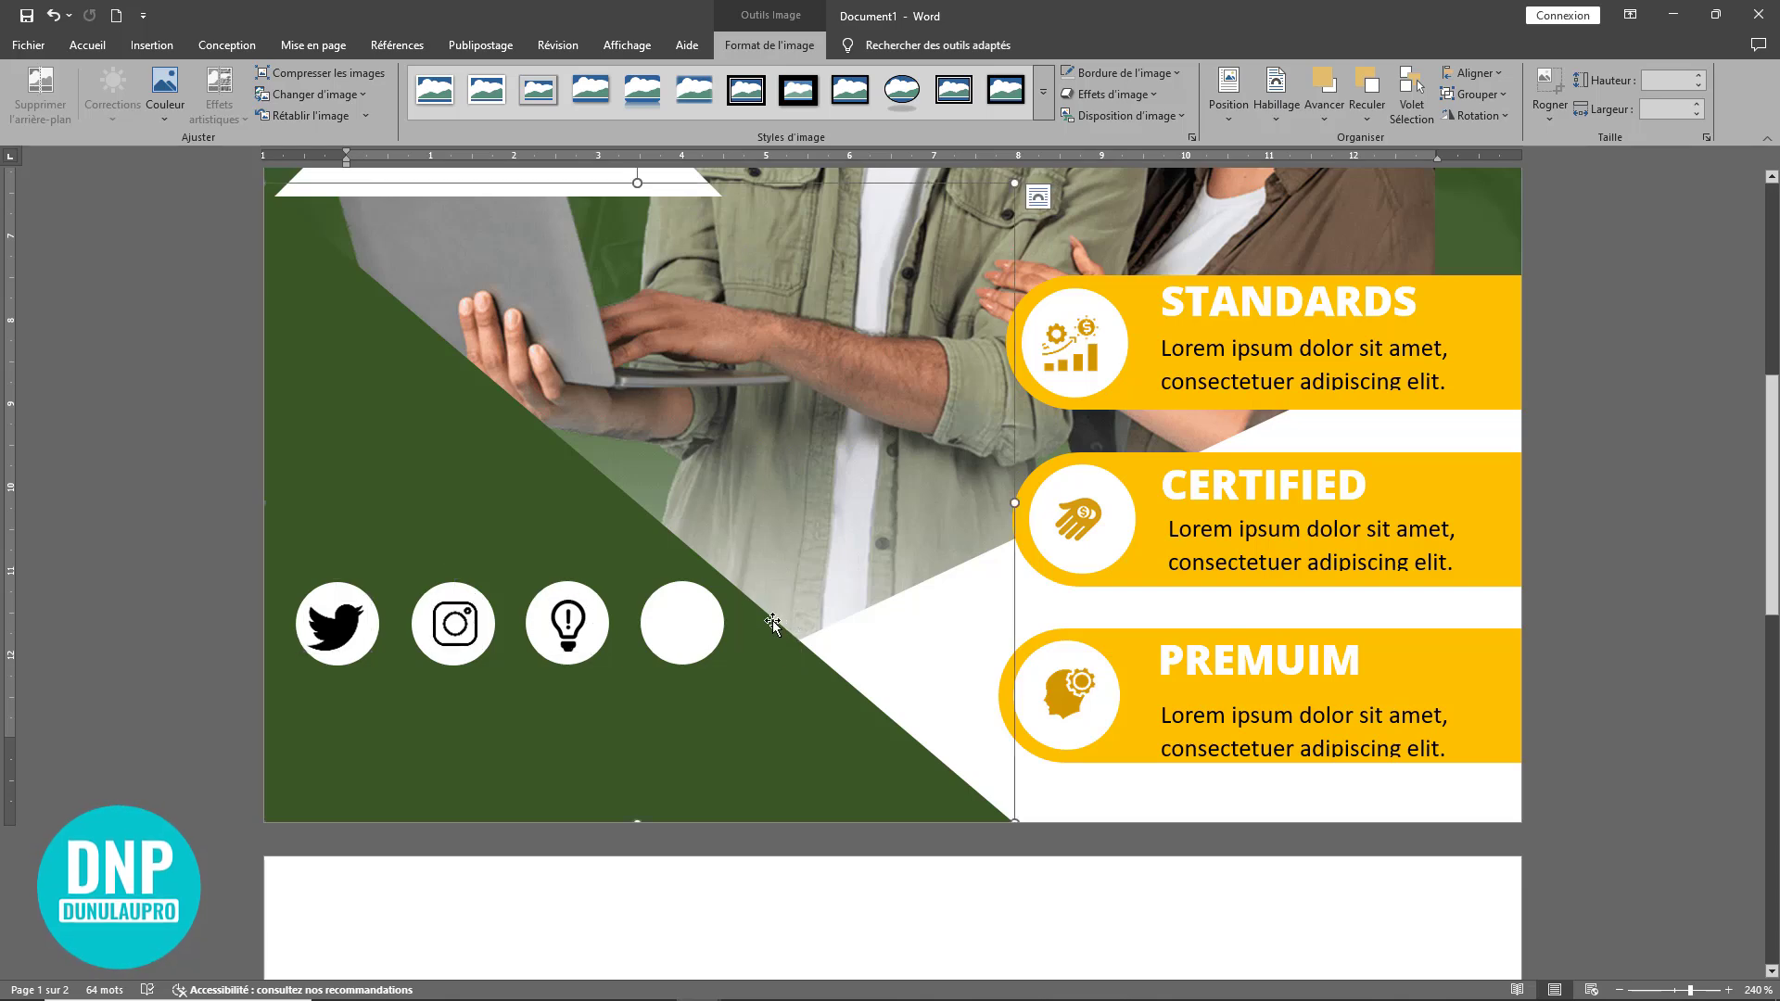
pyautogui.click(679, 628)
pyautogui.click(769, 699)
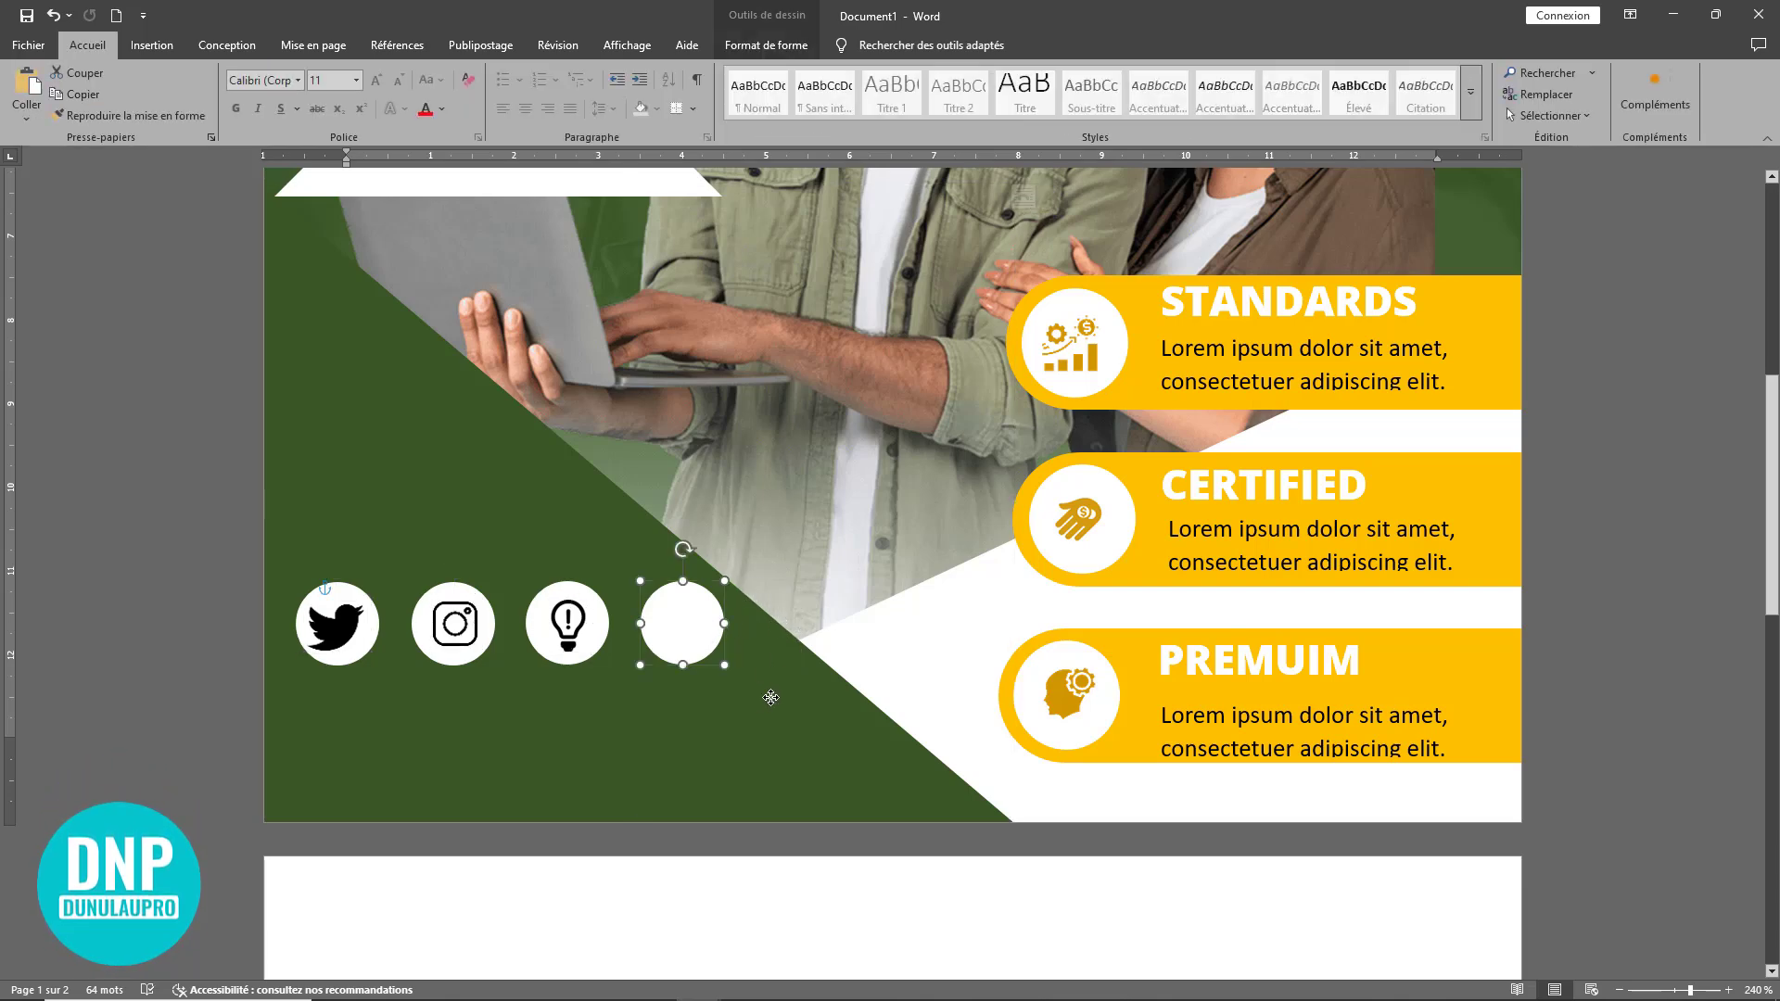
pyautogui.click(697, 649)
# - Bring the remaining phone icon on the second page to the front and place it on the fourth white circle
pyautogui.scroll(-6, 936, 723)
pyautogui.scroll(3, 955, 755)
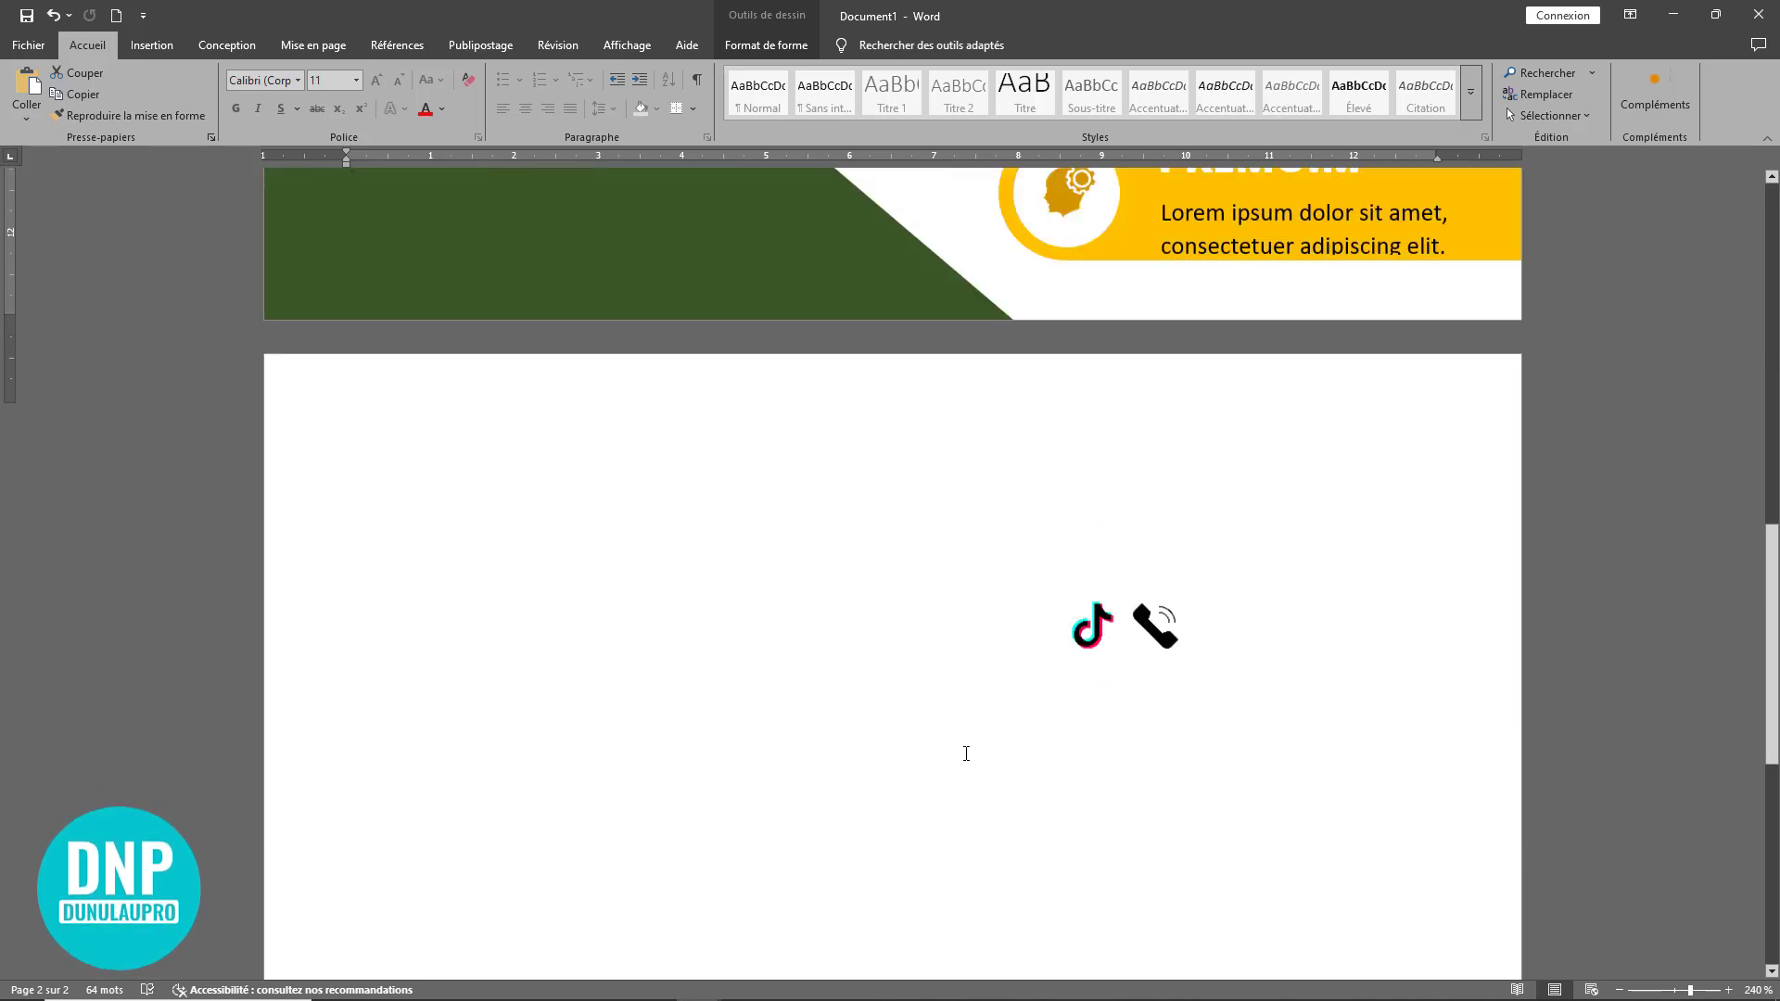
pyautogui.click(1157, 812)
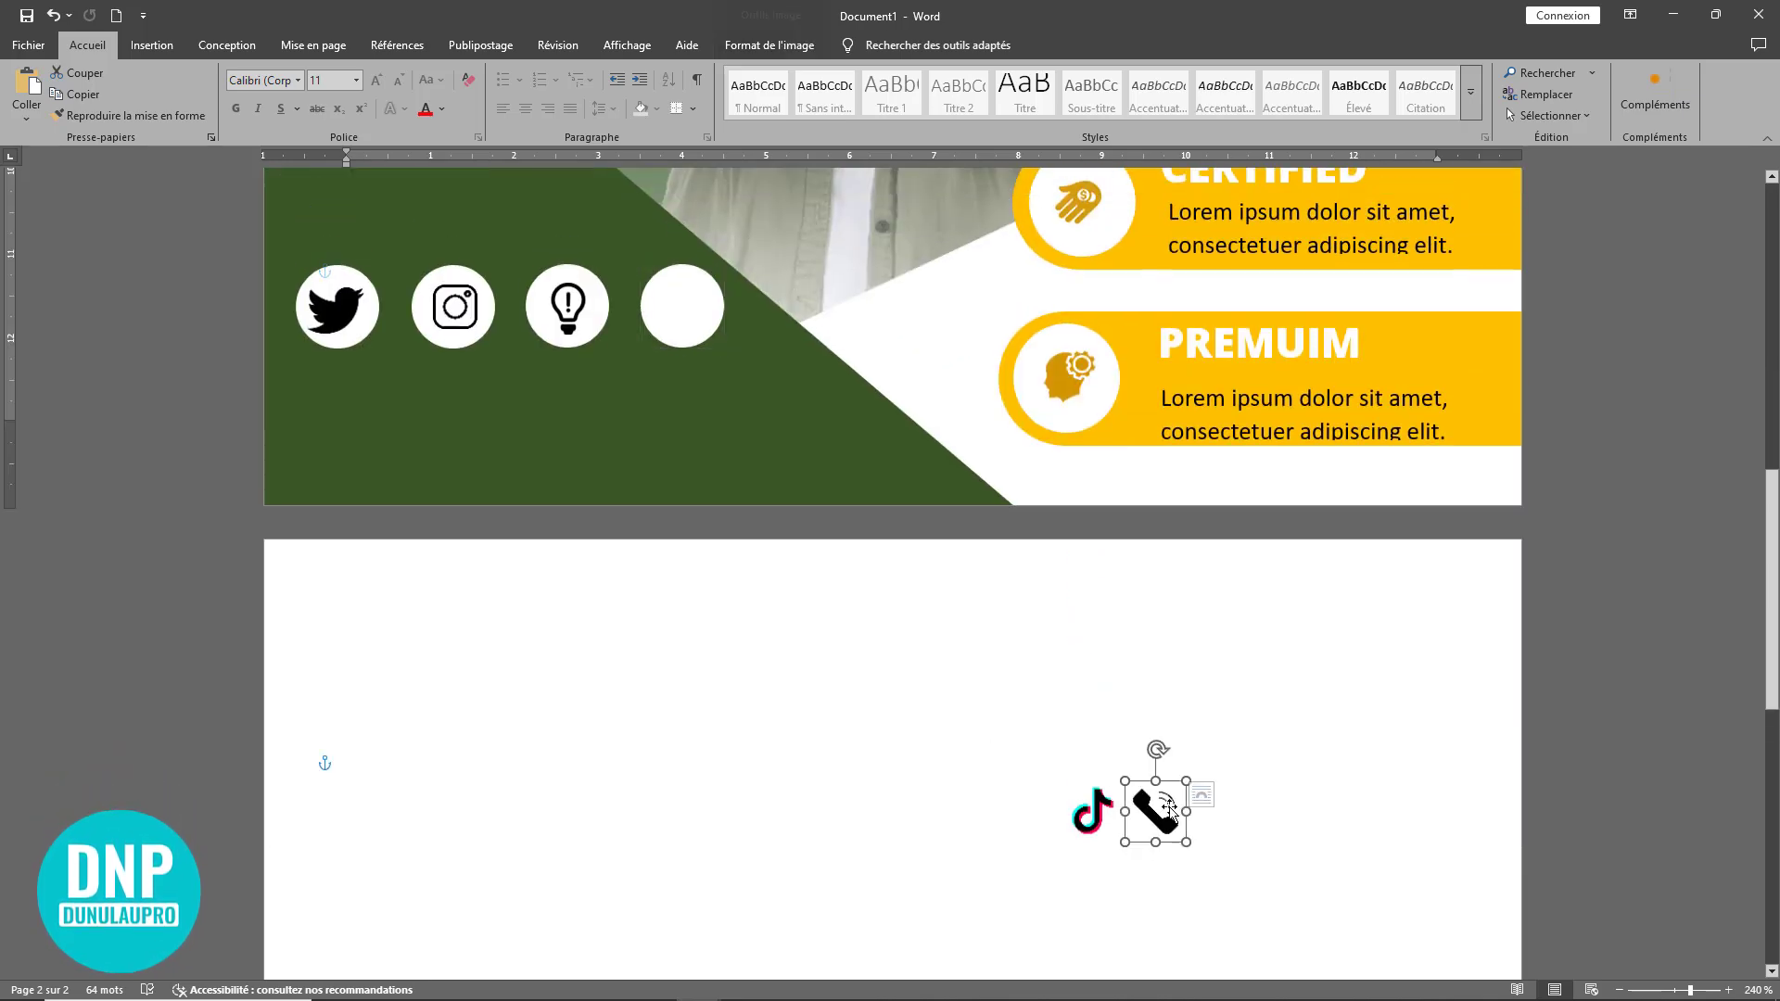
pyautogui.moveTo(1167, 815); pyautogui.dragTo(818, 710)
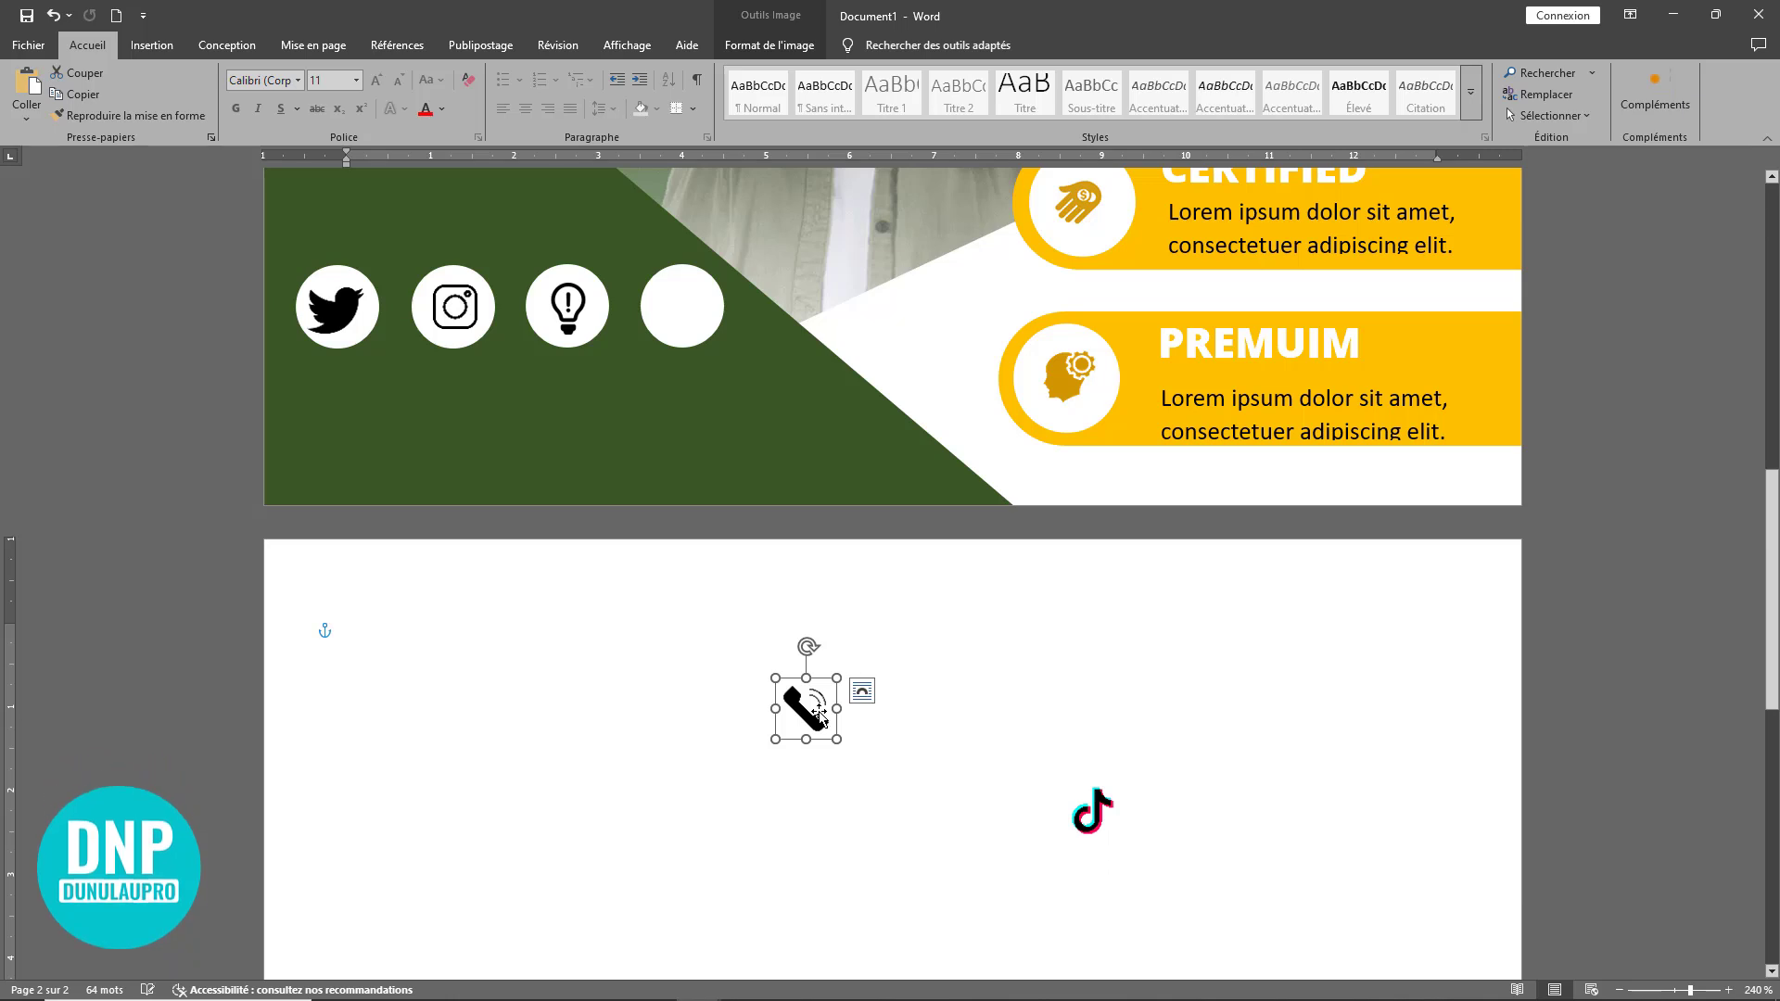
pyautogui.click(769, 44)
pyautogui.click(1322, 121)
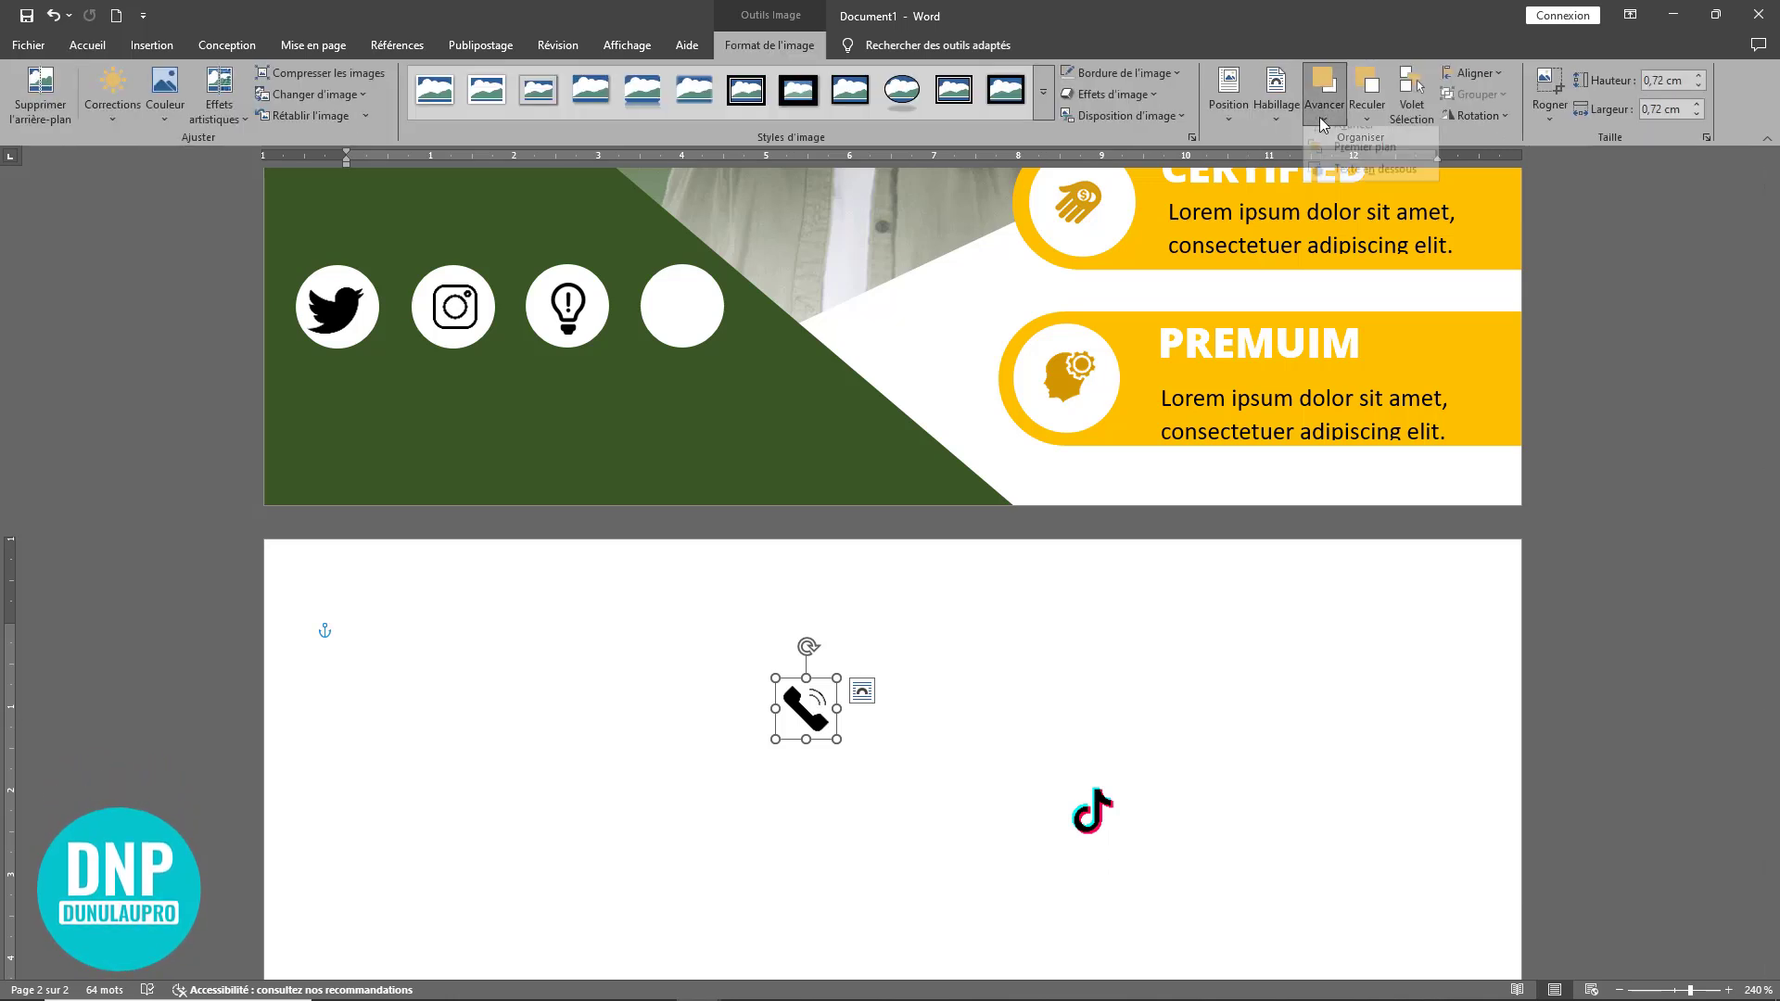
pyautogui.click(1354, 161)
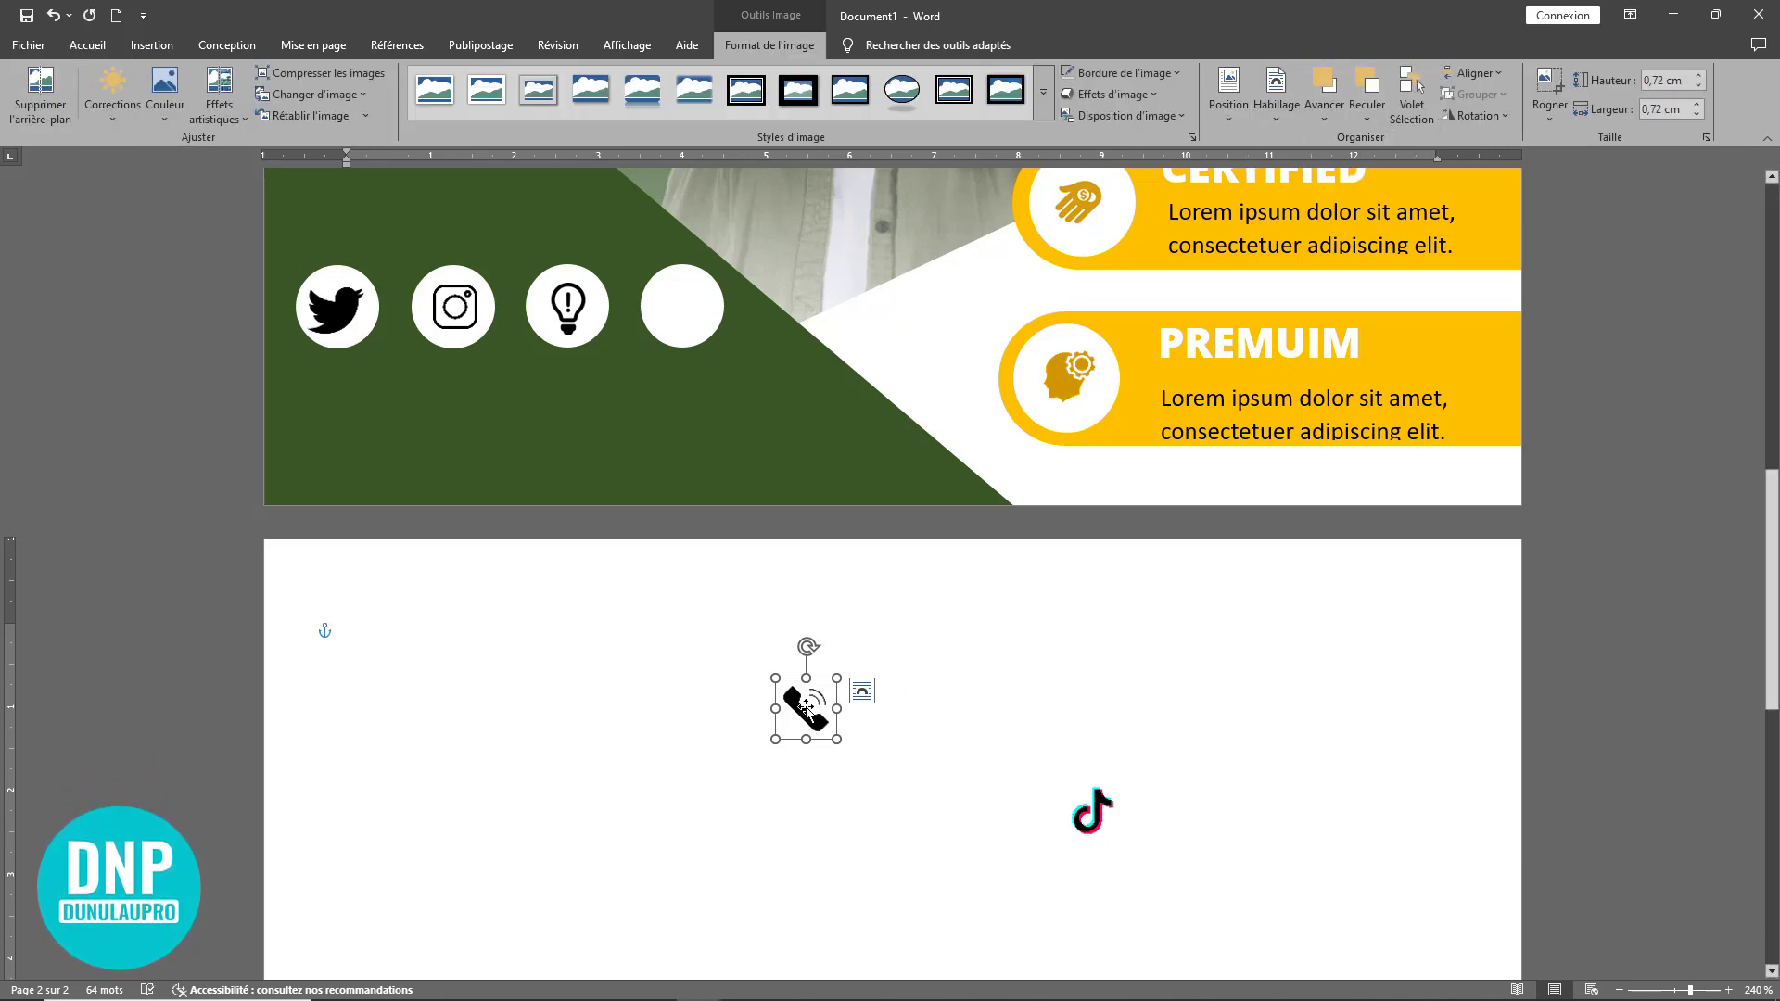
pyautogui.moveTo(805, 709); pyautogui.dragTo(683, 307)
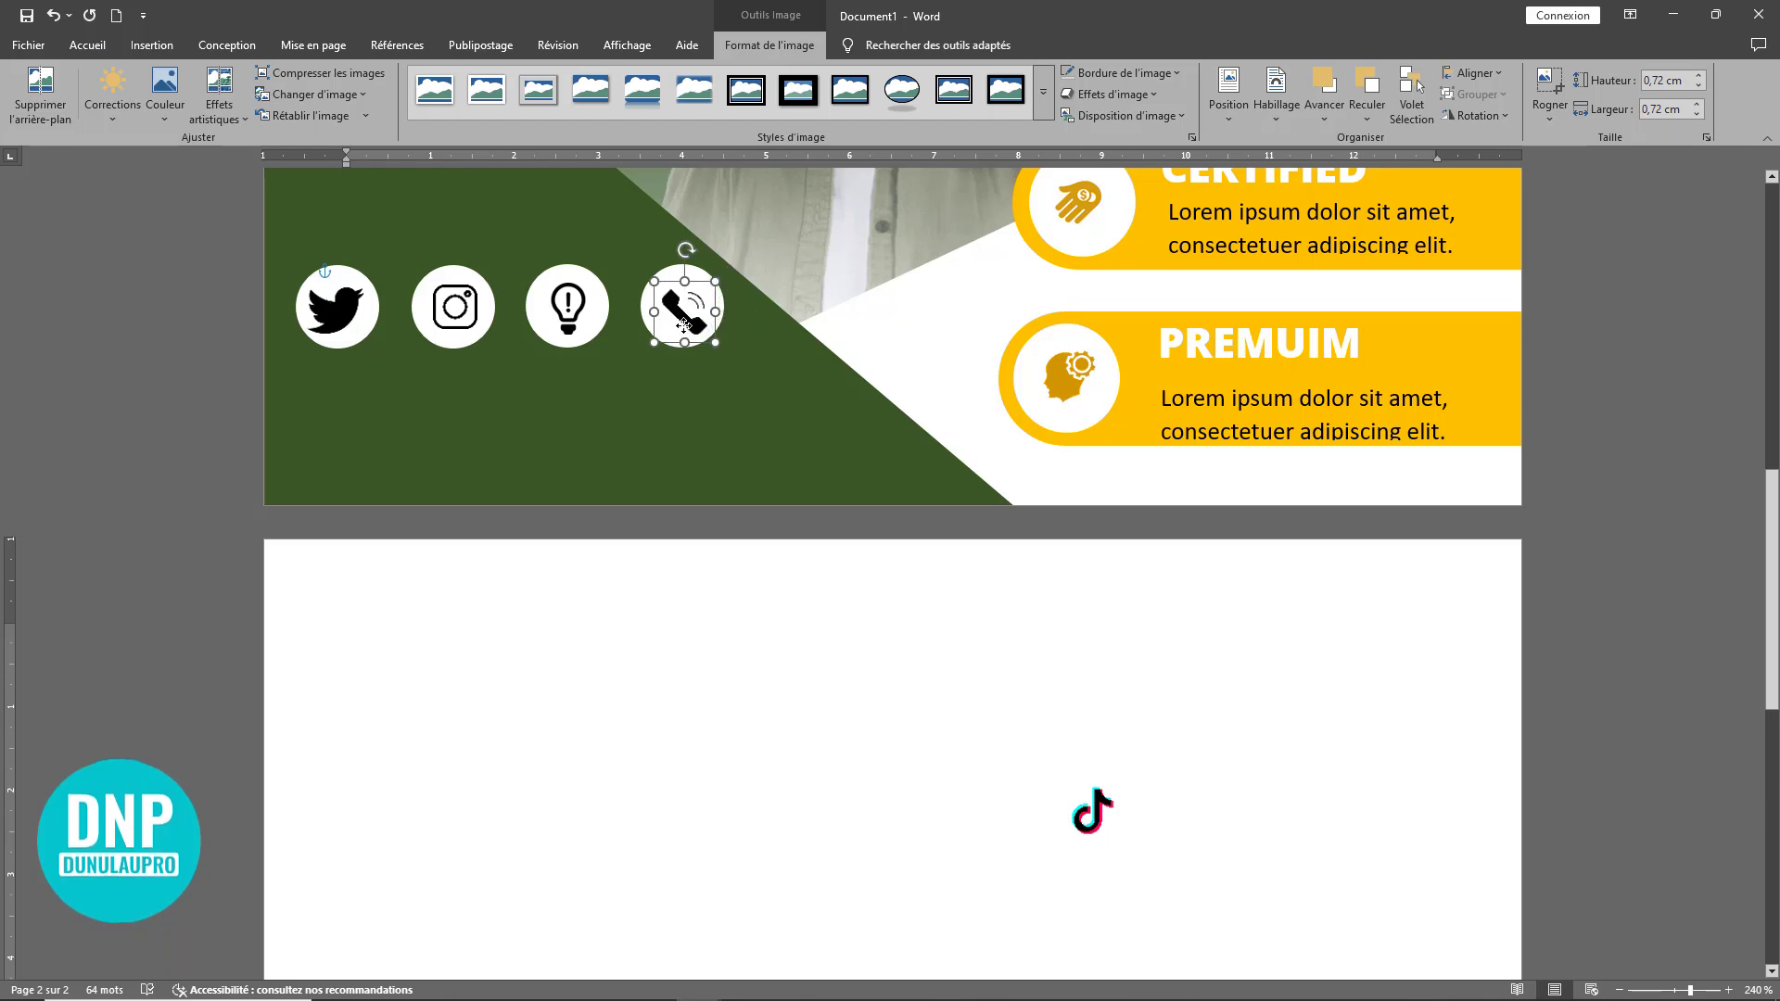
# - Review the whole flyer's layout, including the row of icon circles on the green area
pyautogui.click(945, 772)
pyautogui.scroll(-10, 944, 770)
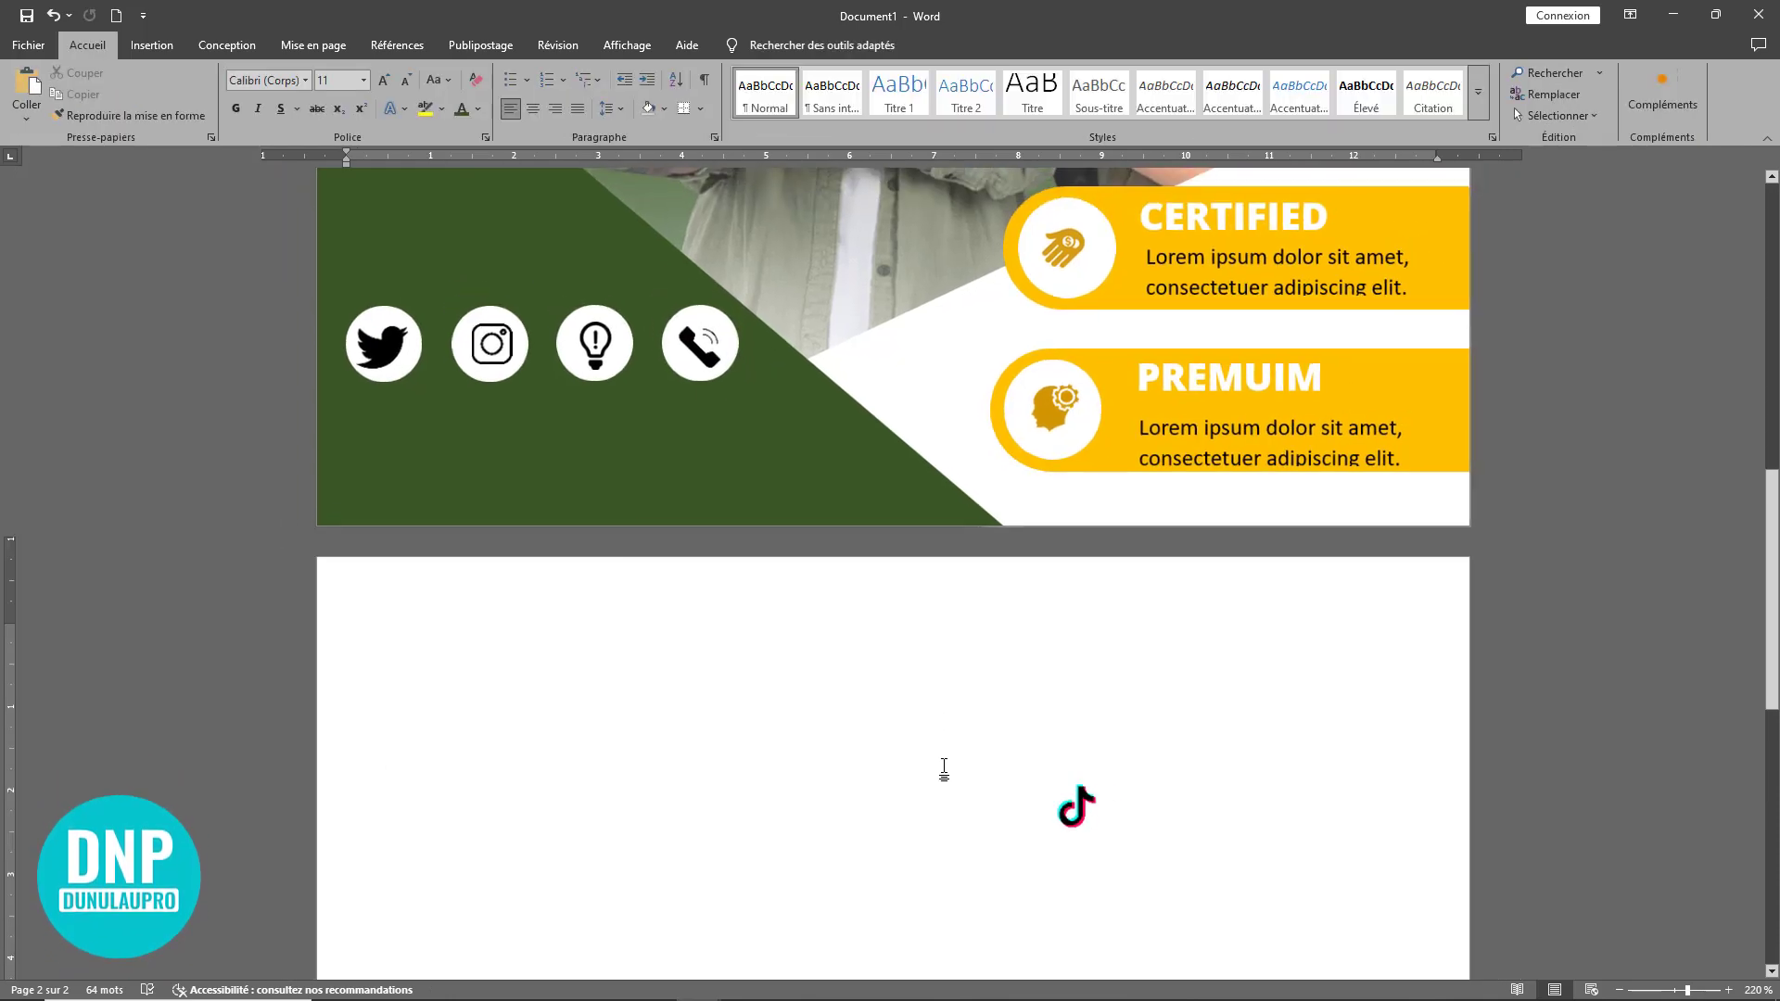
pyautogui.scroll(-3, 943, 766)
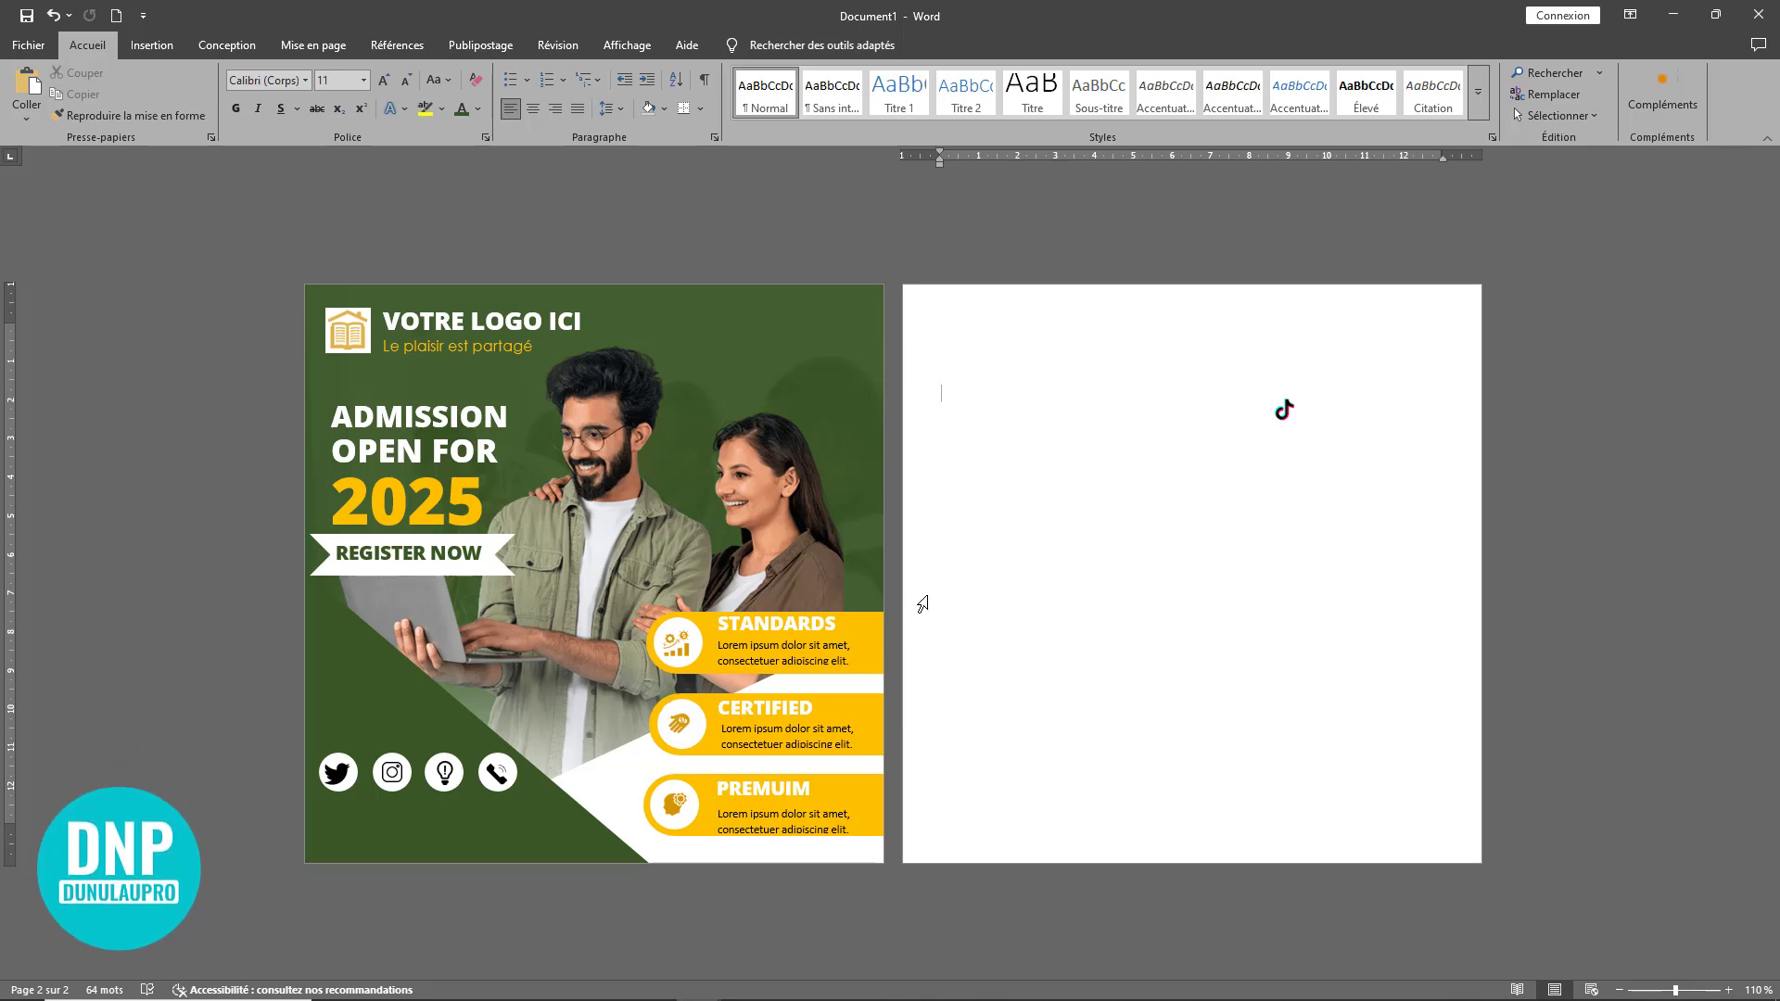
pyautogui.scroll(7, 521, 771)
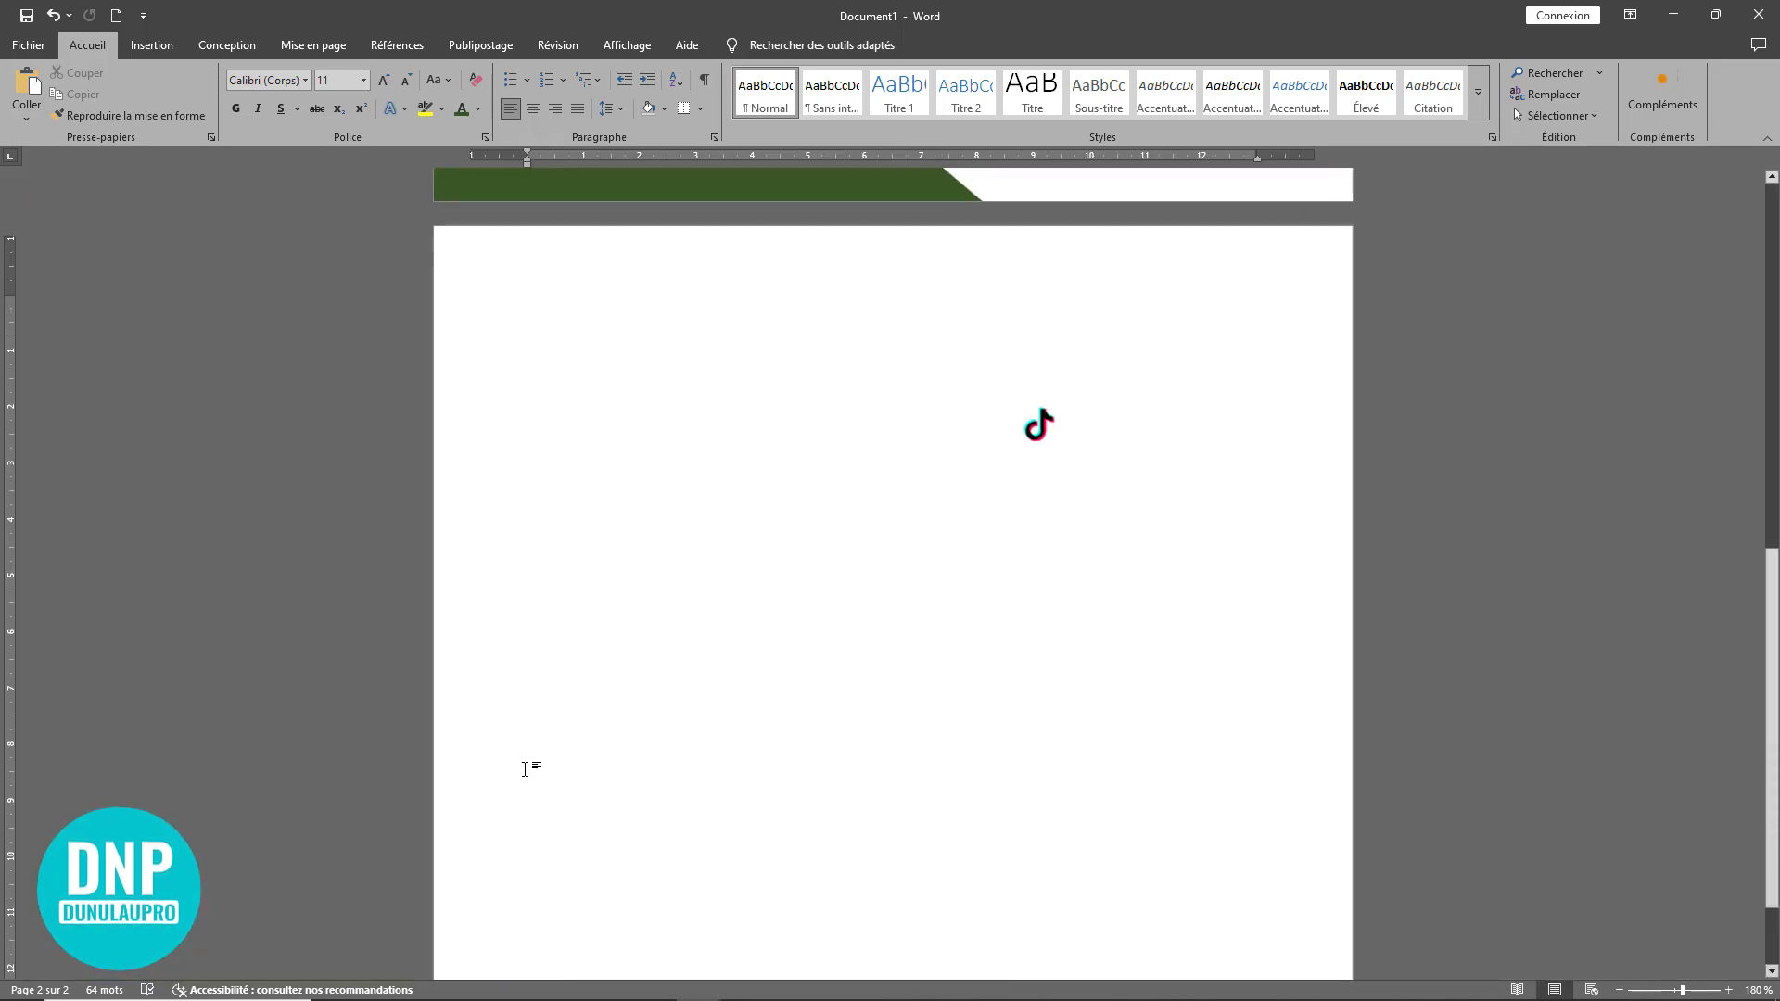
pyautogui.scroll(1, 923, 667)
pyautogui.scroll(5, 923, 668)
pyautogui.scroll(-2, 926, 663)
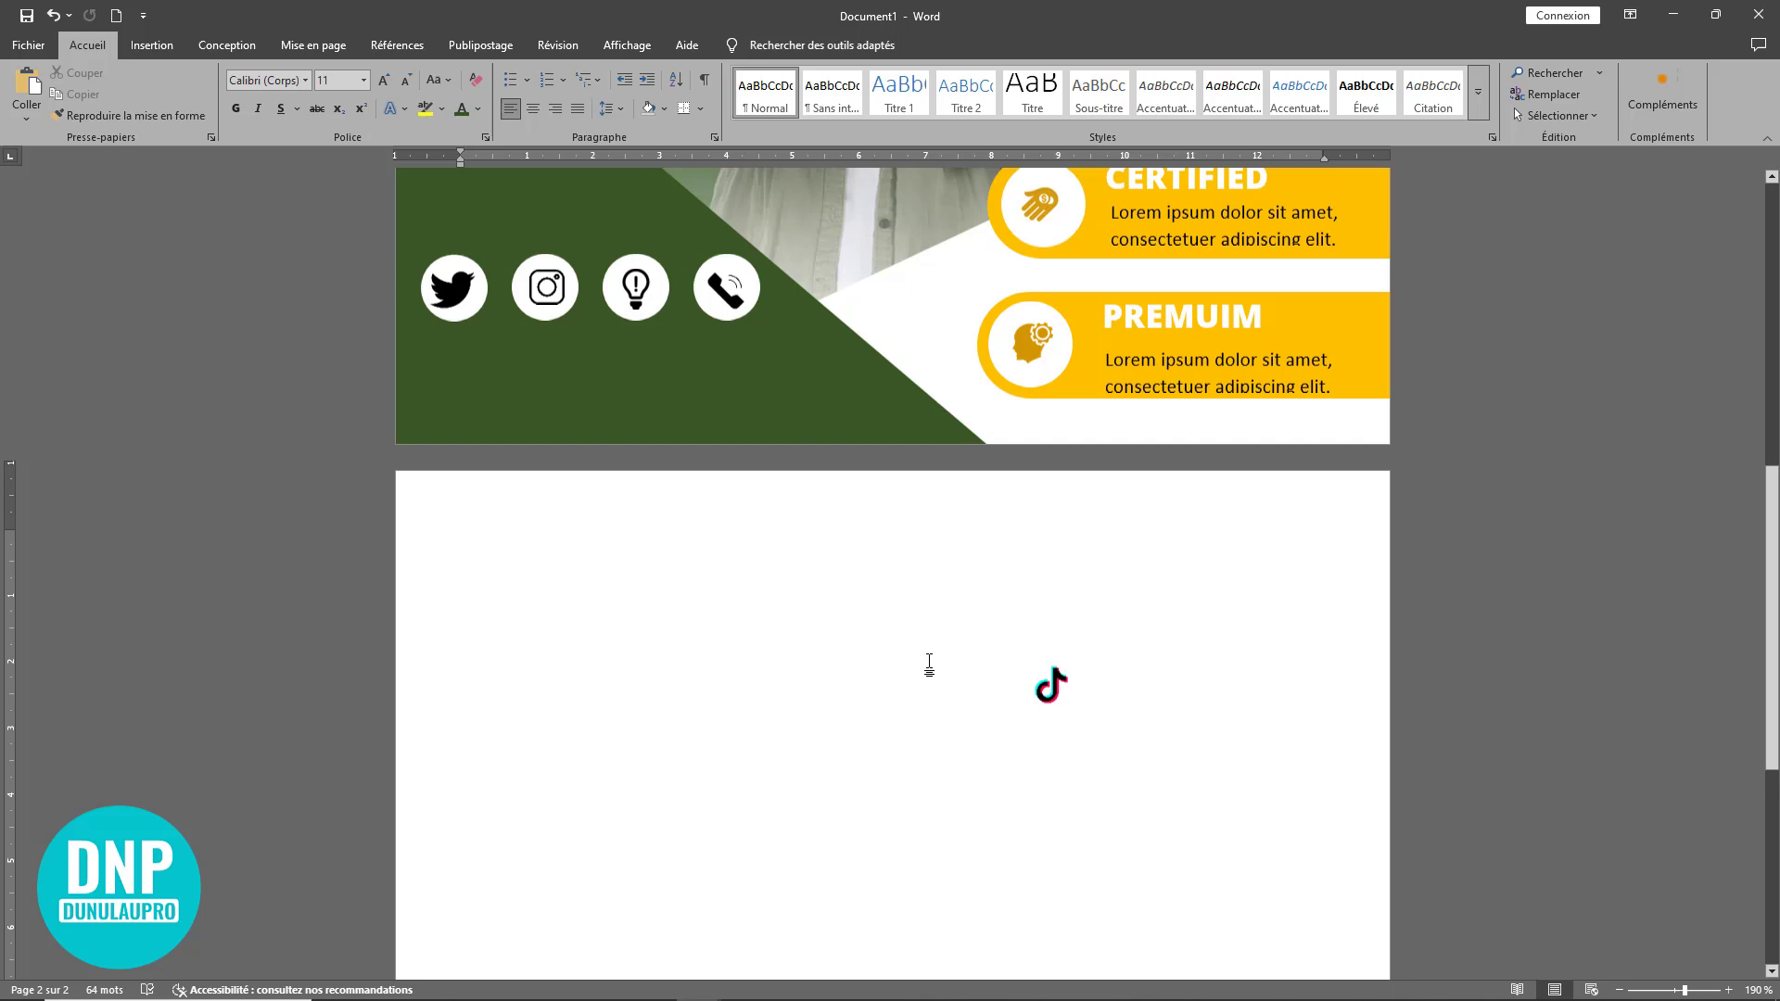
# - Move the phone icon off the fourth white circle to the second page, and place the TikTok icon there, brought to front and resized to 0.65 cm
pyautogui.click(721, 306)
pyautogui.moveTo(723, 301); pyautogui.dragTo(565, 577)
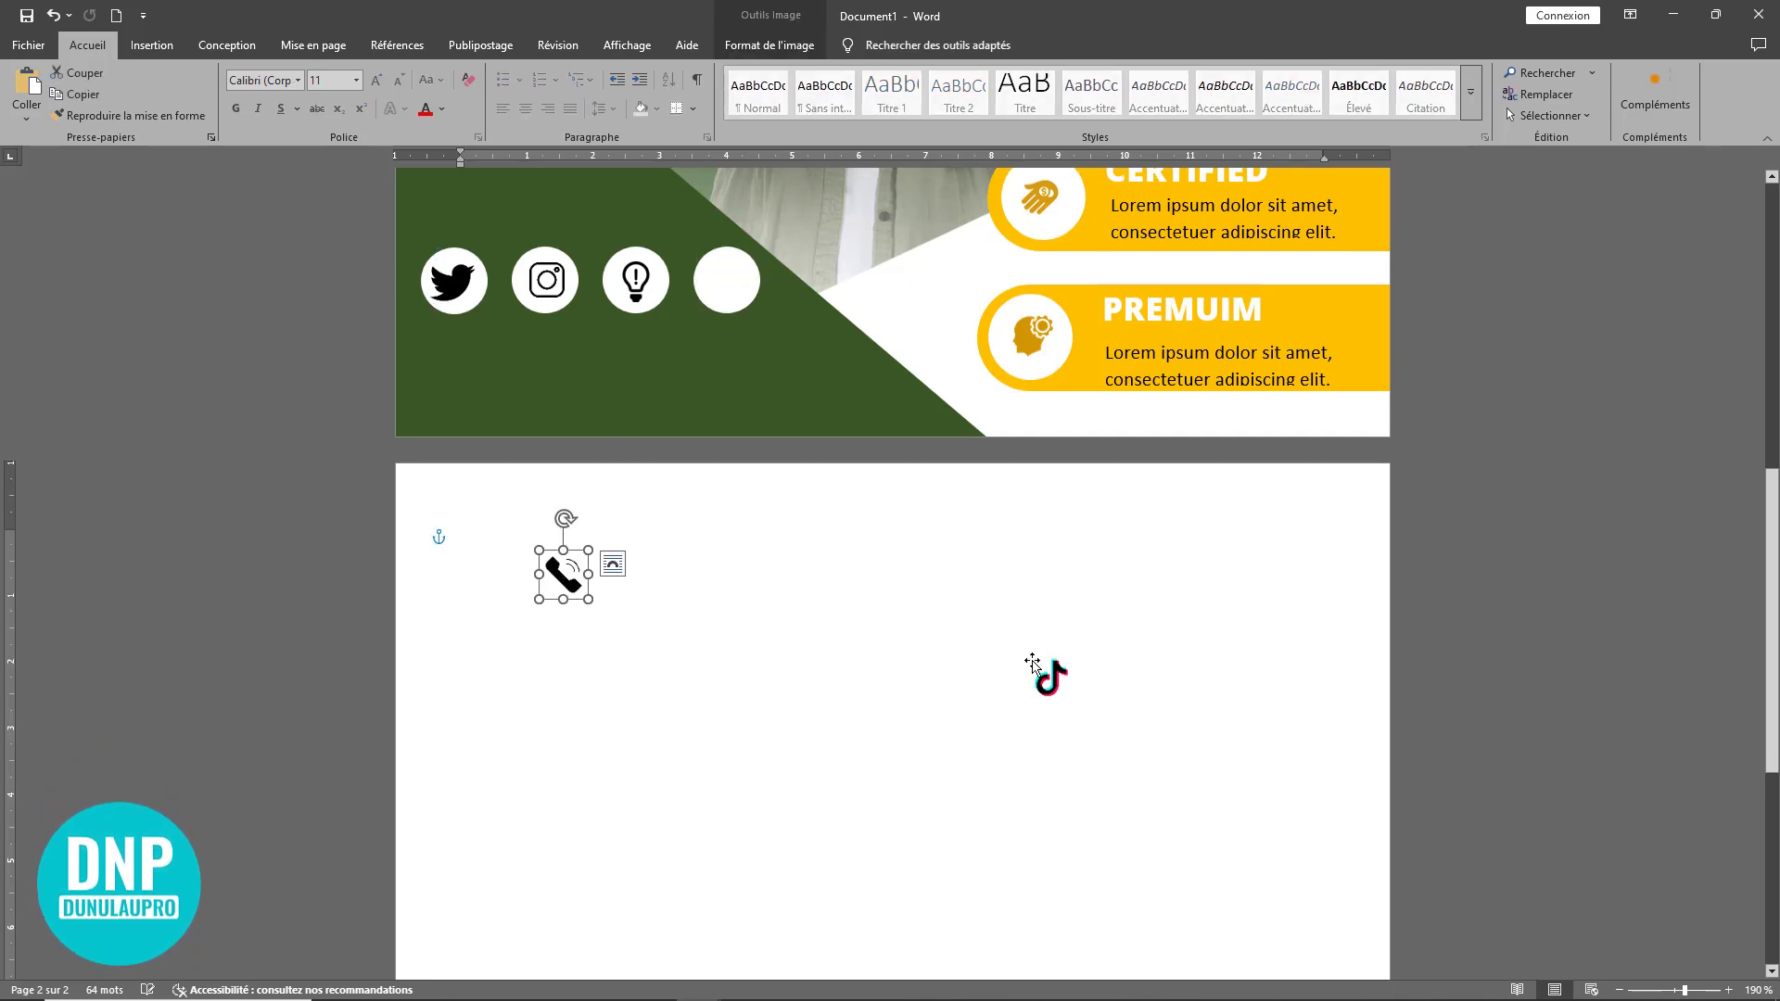
pyautogui.click(1057, 681)
pyautogui.click(770, 45)
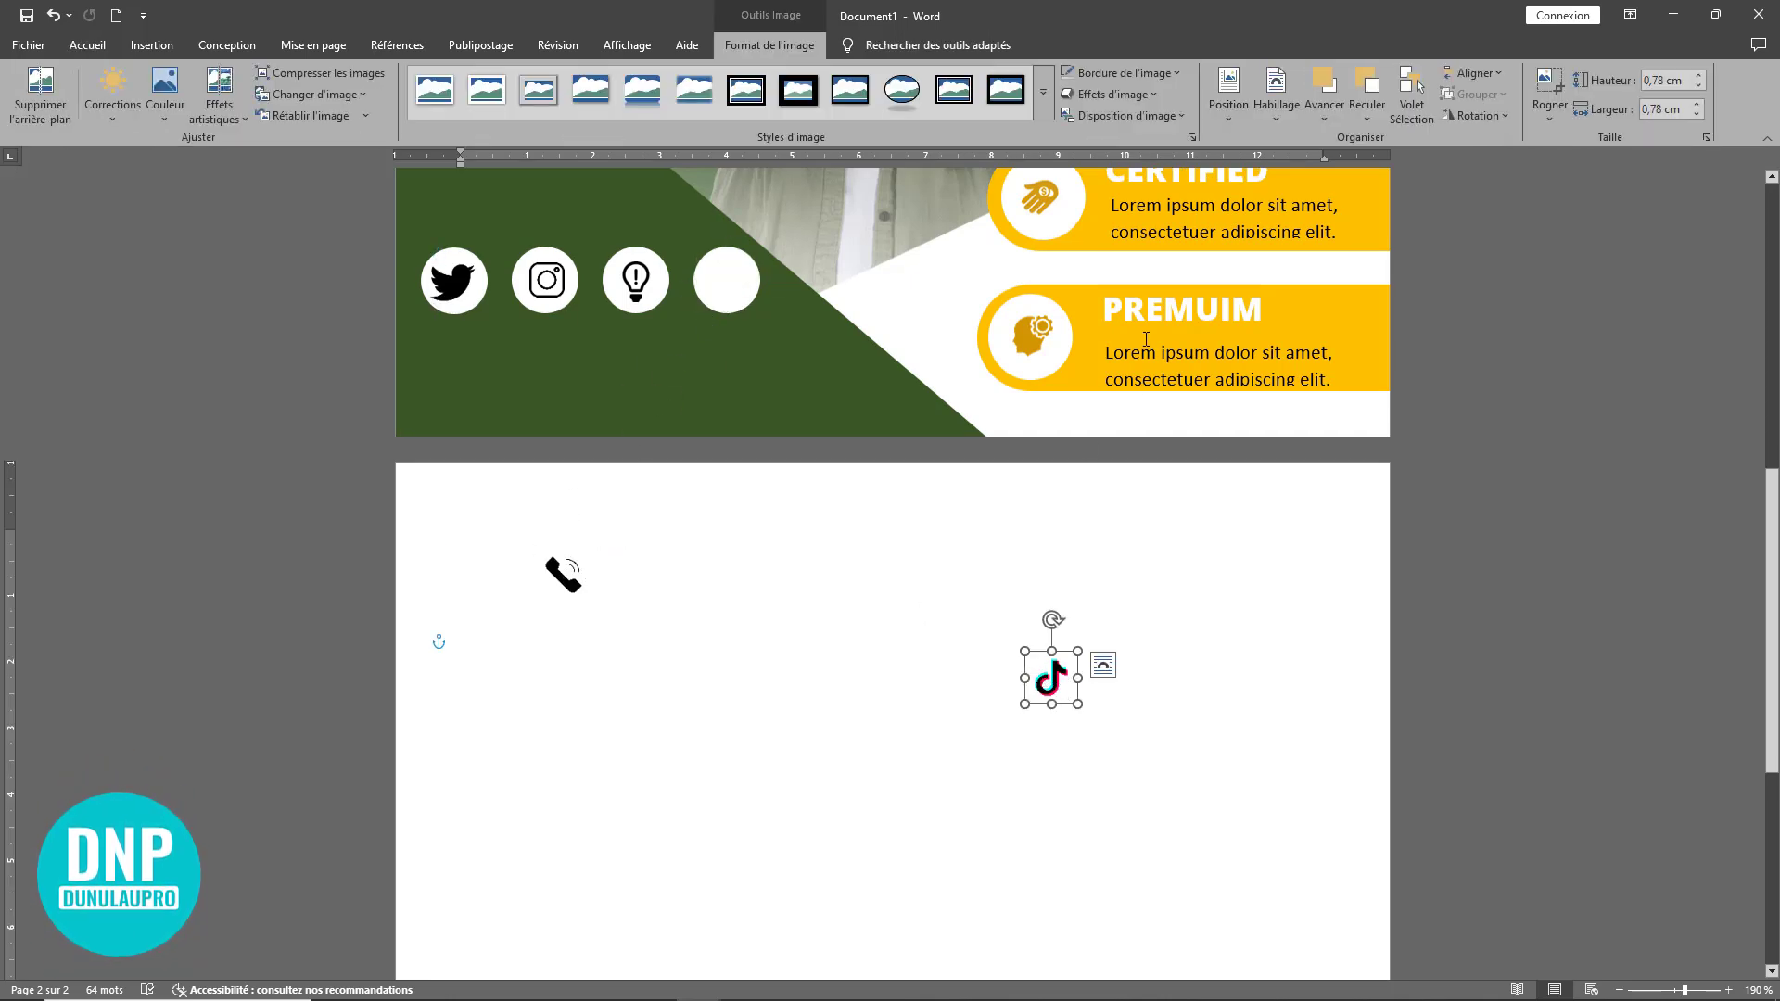
pyautogui.click(1326, 118)
pyautogui.click(1365, 161)
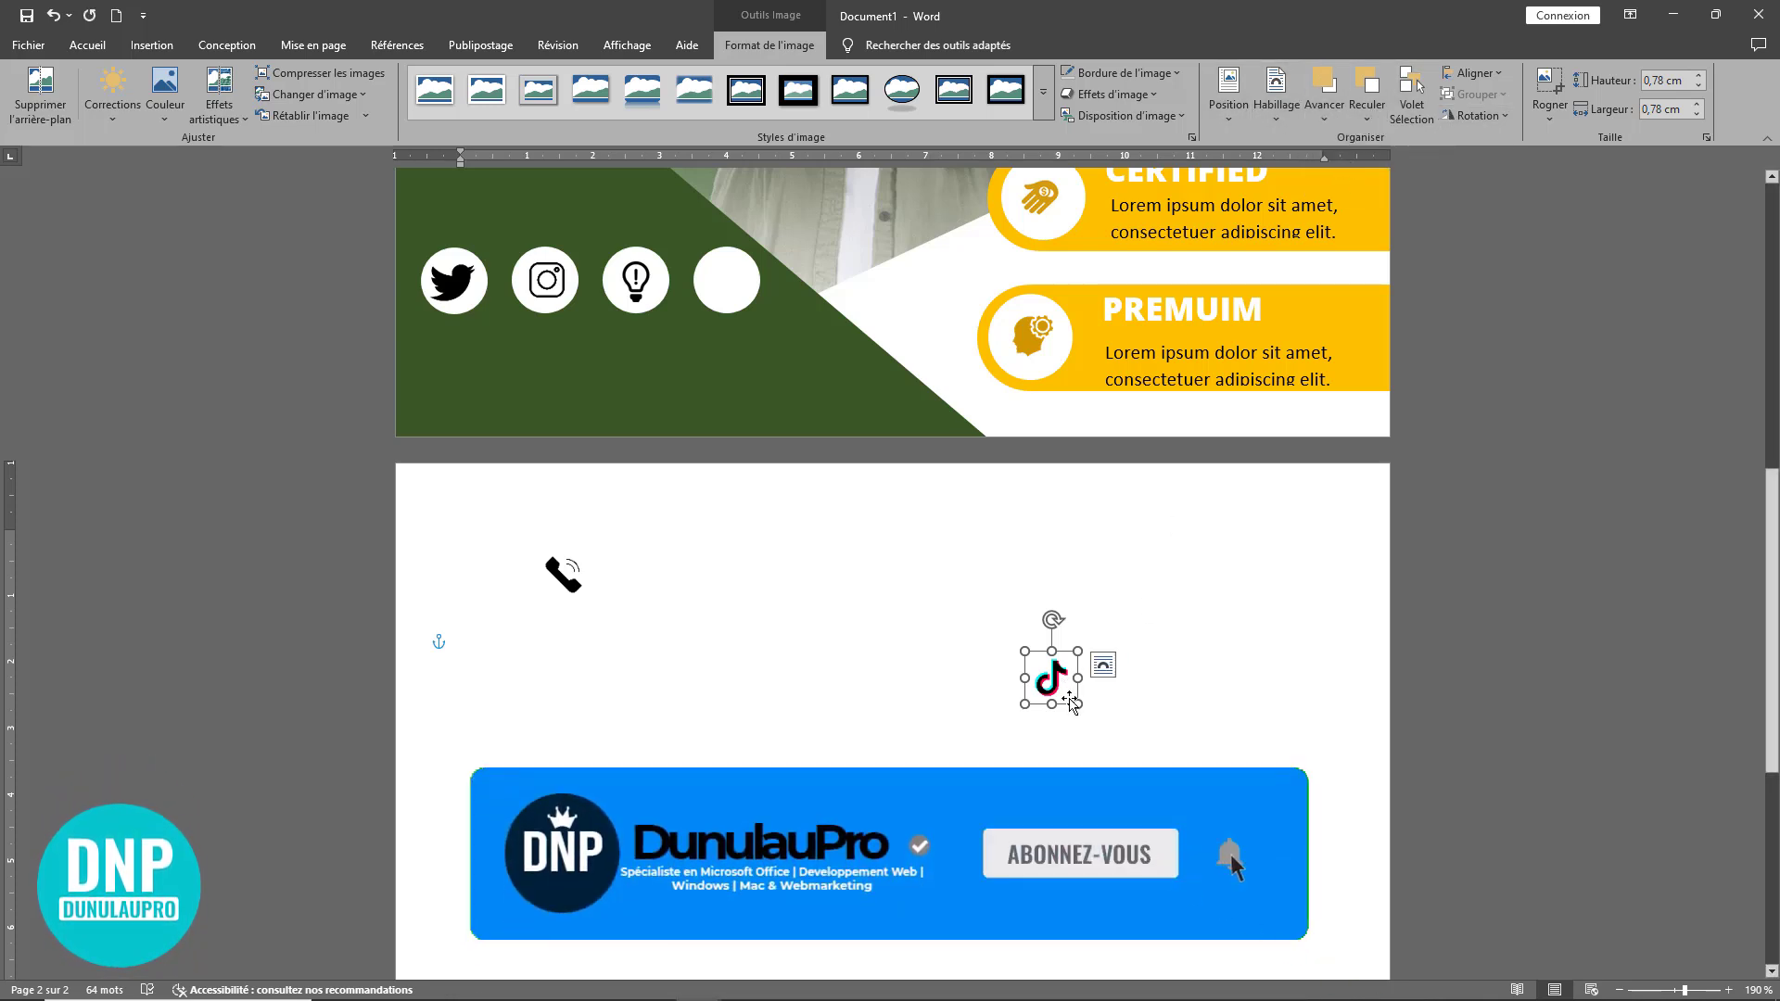
pyautogui.moveTo(1077, 704); pyautogui.dragTo(745, 313)
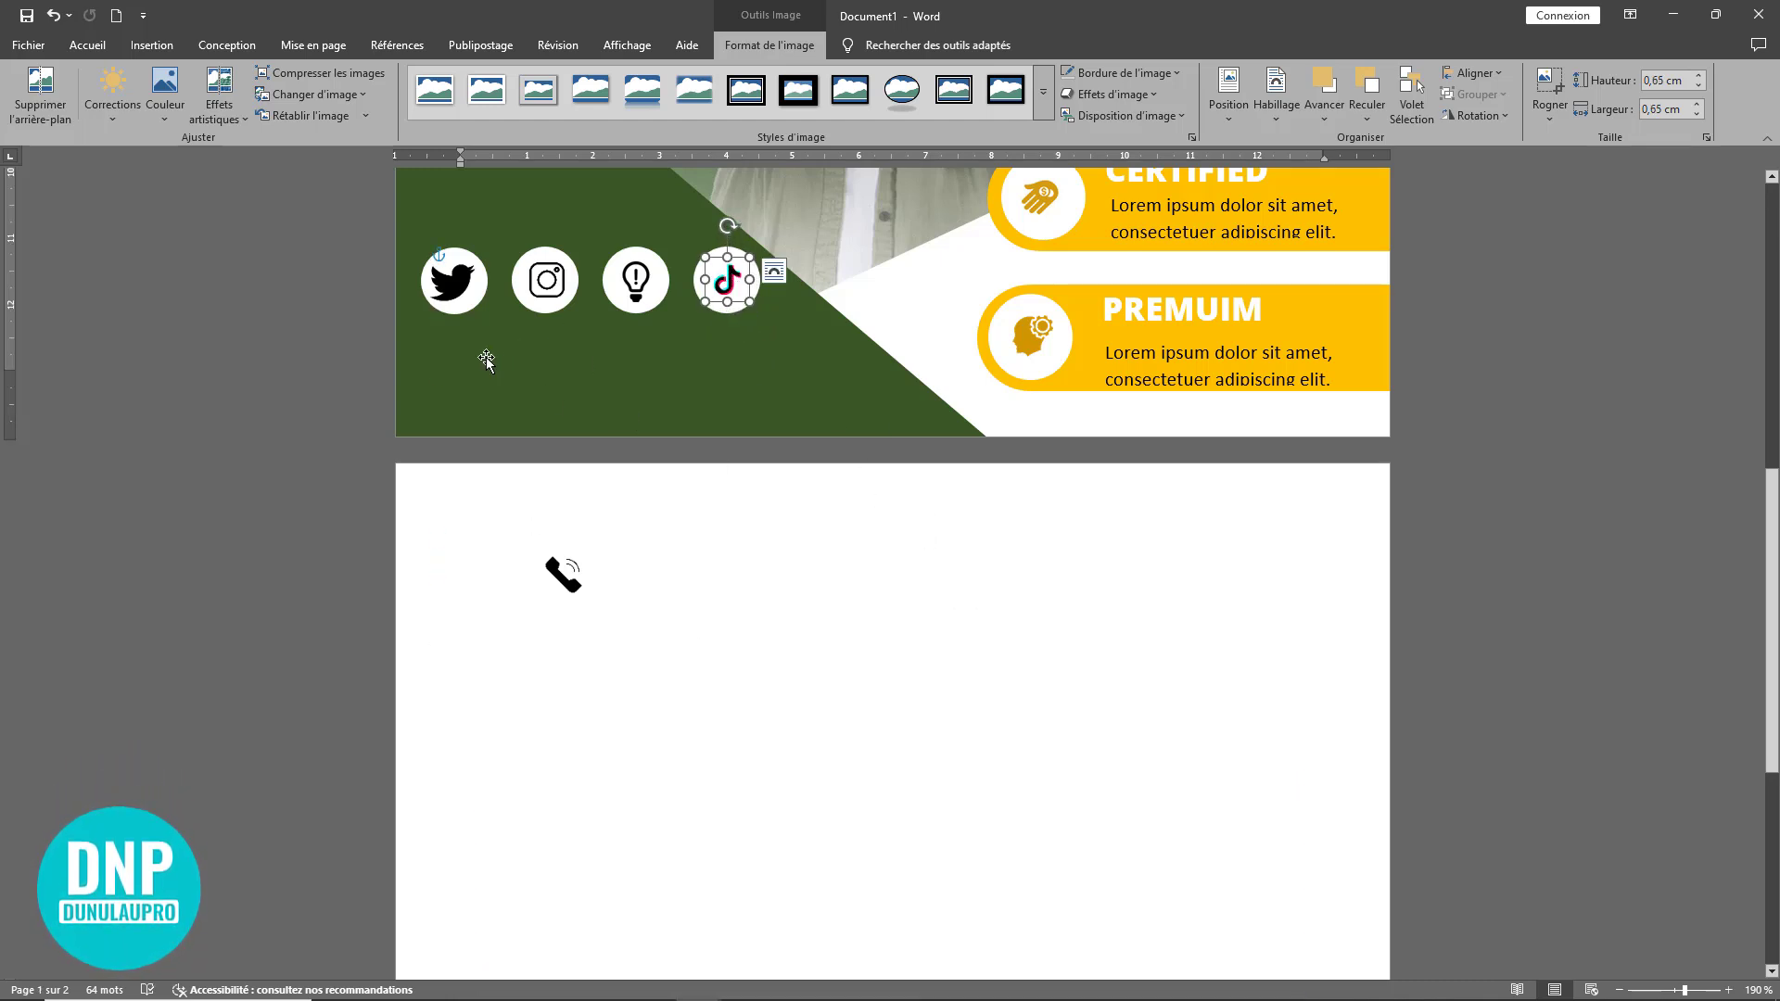
# - Copy the first white circle to just below the Twitter icon and enlarge the copy to about 1.26 by 1.33 cm
pyautogui.click(473, 301)
pyautogui.click(464, 314)
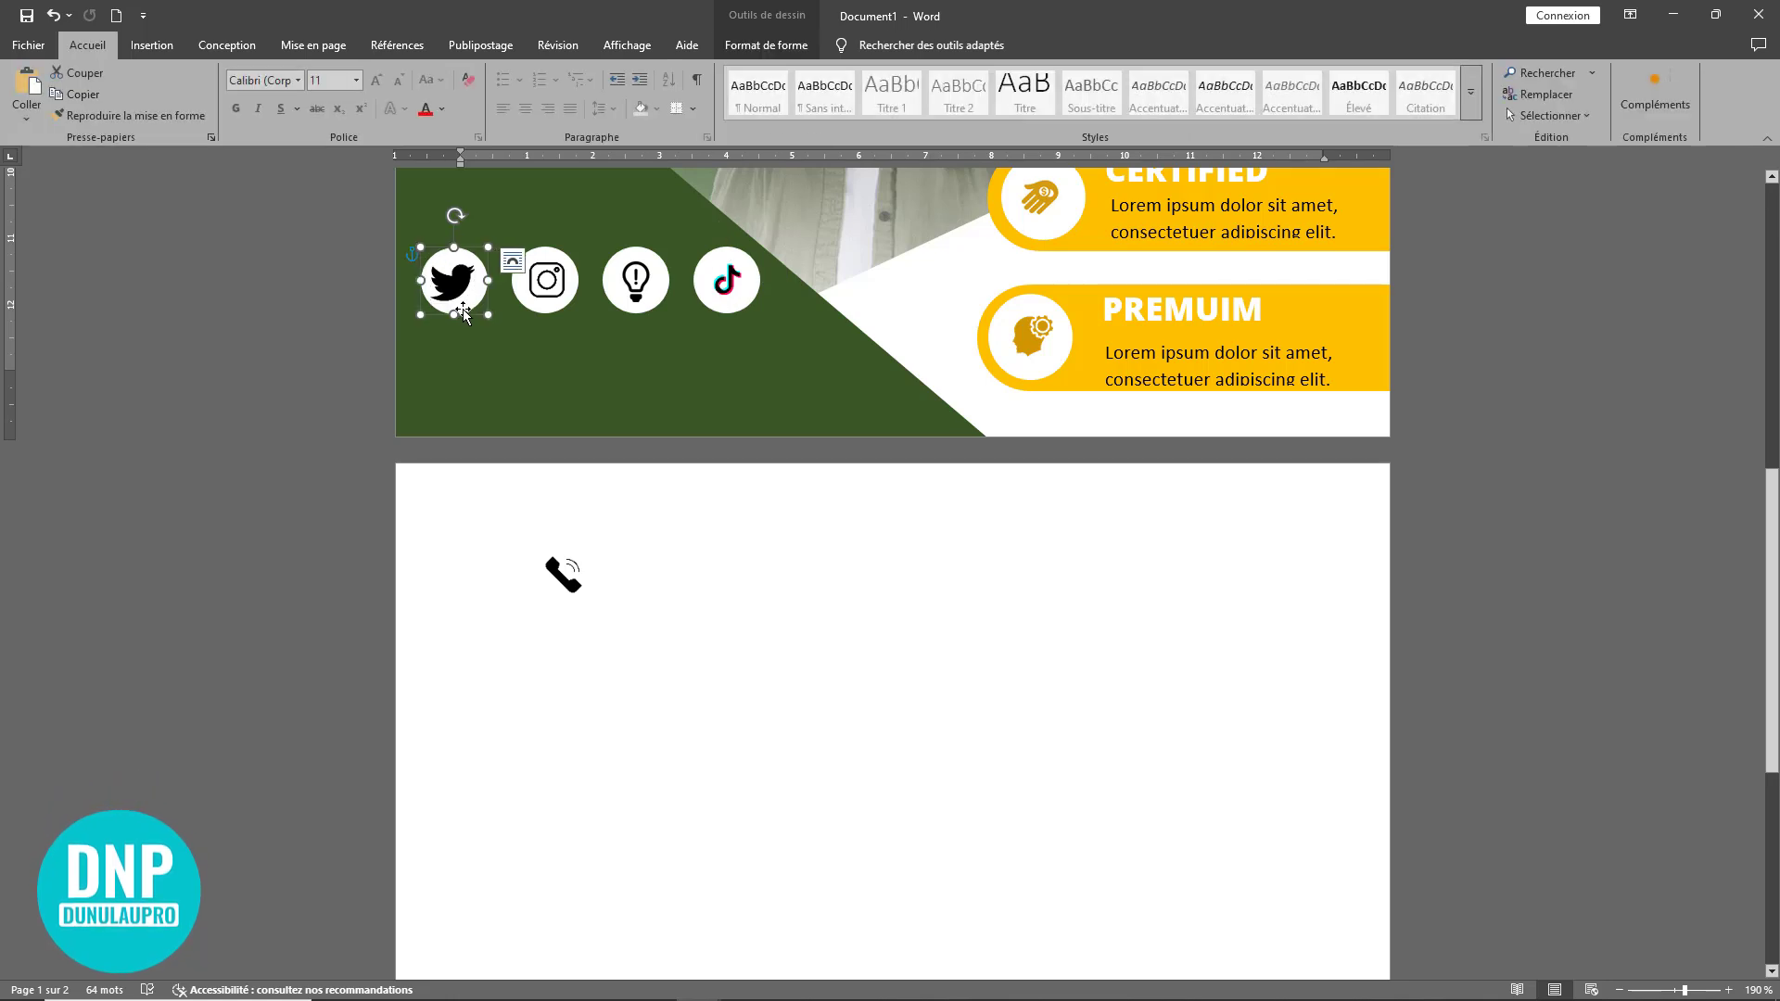
pyautogui.moveTo(459, 343)
pyautogui.mouseDown()
pyautogui.moveTo(506, 418)
pyautogui.moveTo(453, 368)
pyautogui.mouseUp()
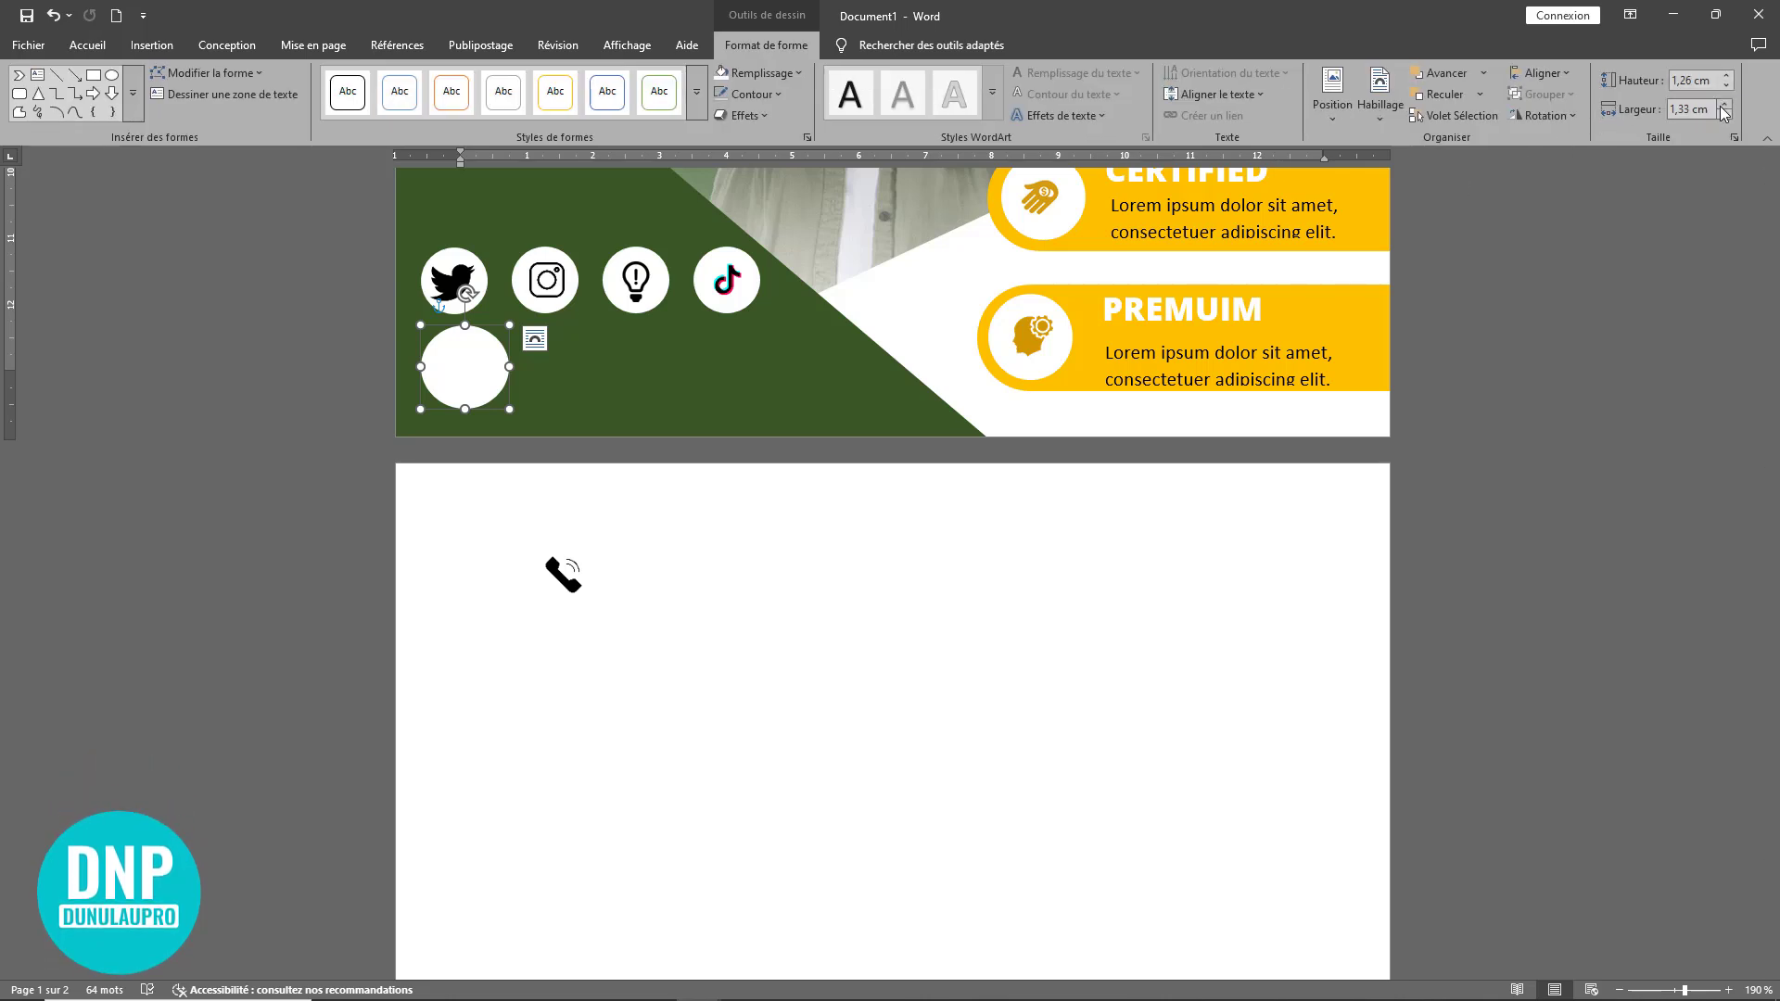
# - Set the new lower circle's height and width to 1.3 cm and fill it with the golden yellow of the bars
pyautogui.click(1727, 76)
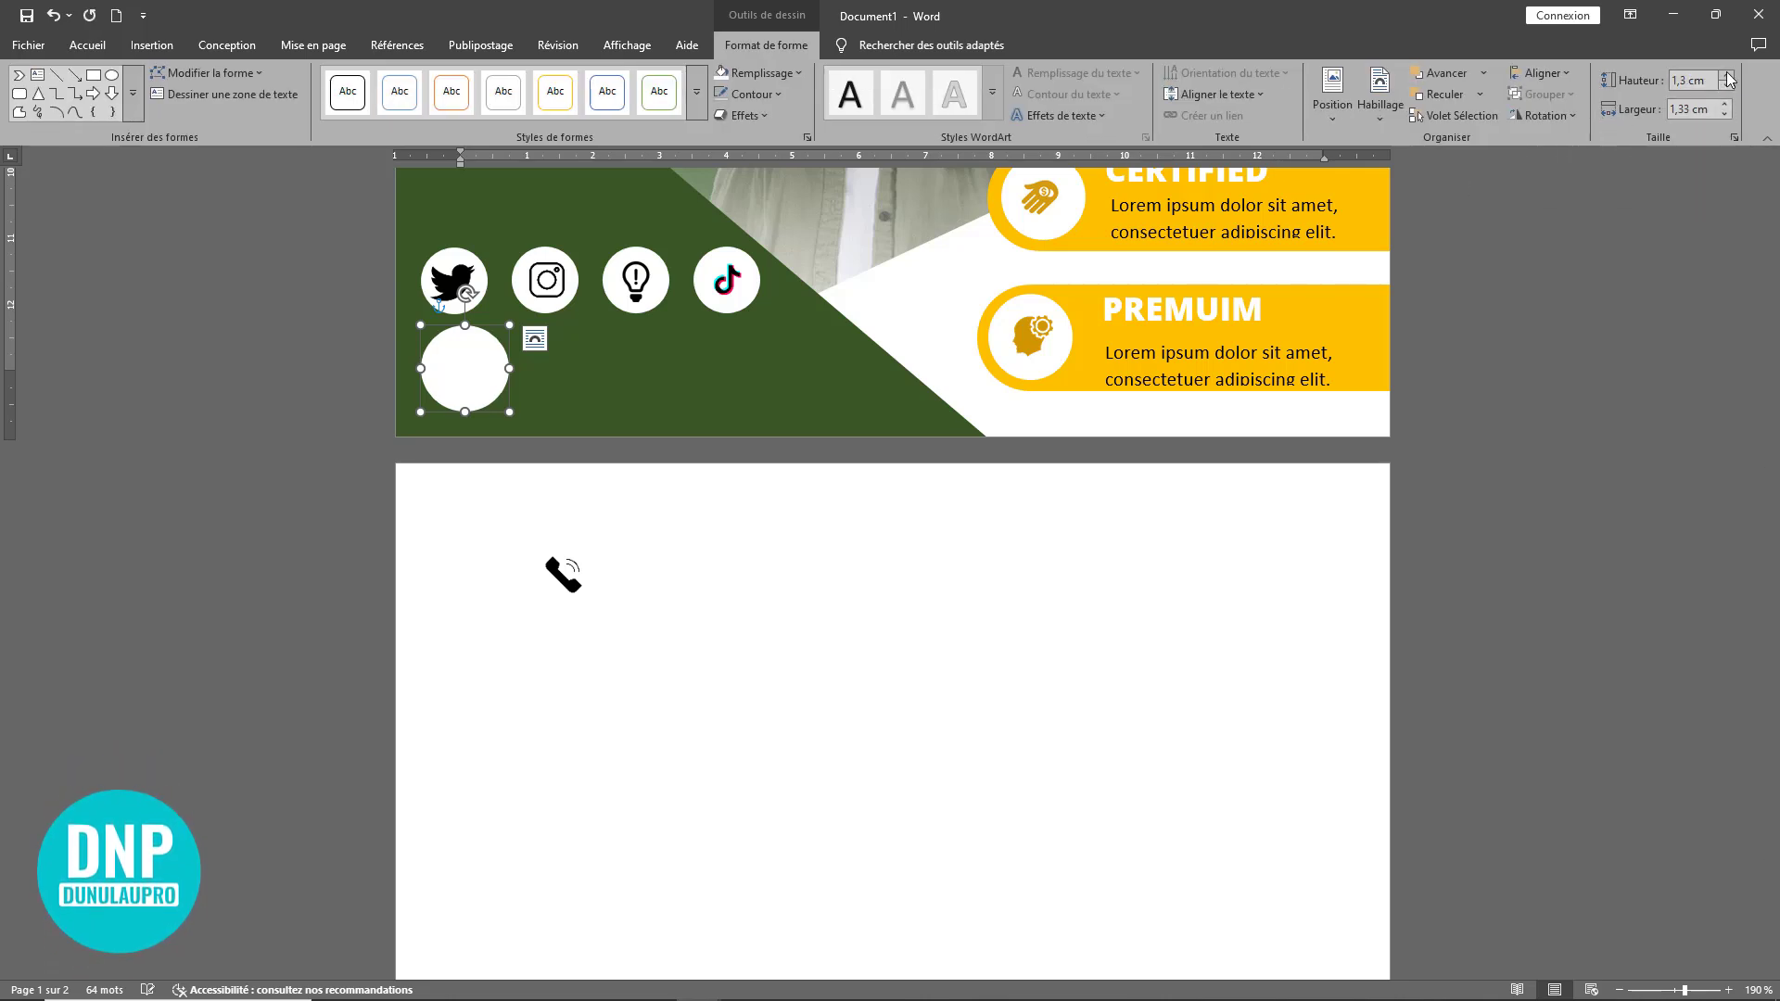
pyautogui.click(1727, 105)
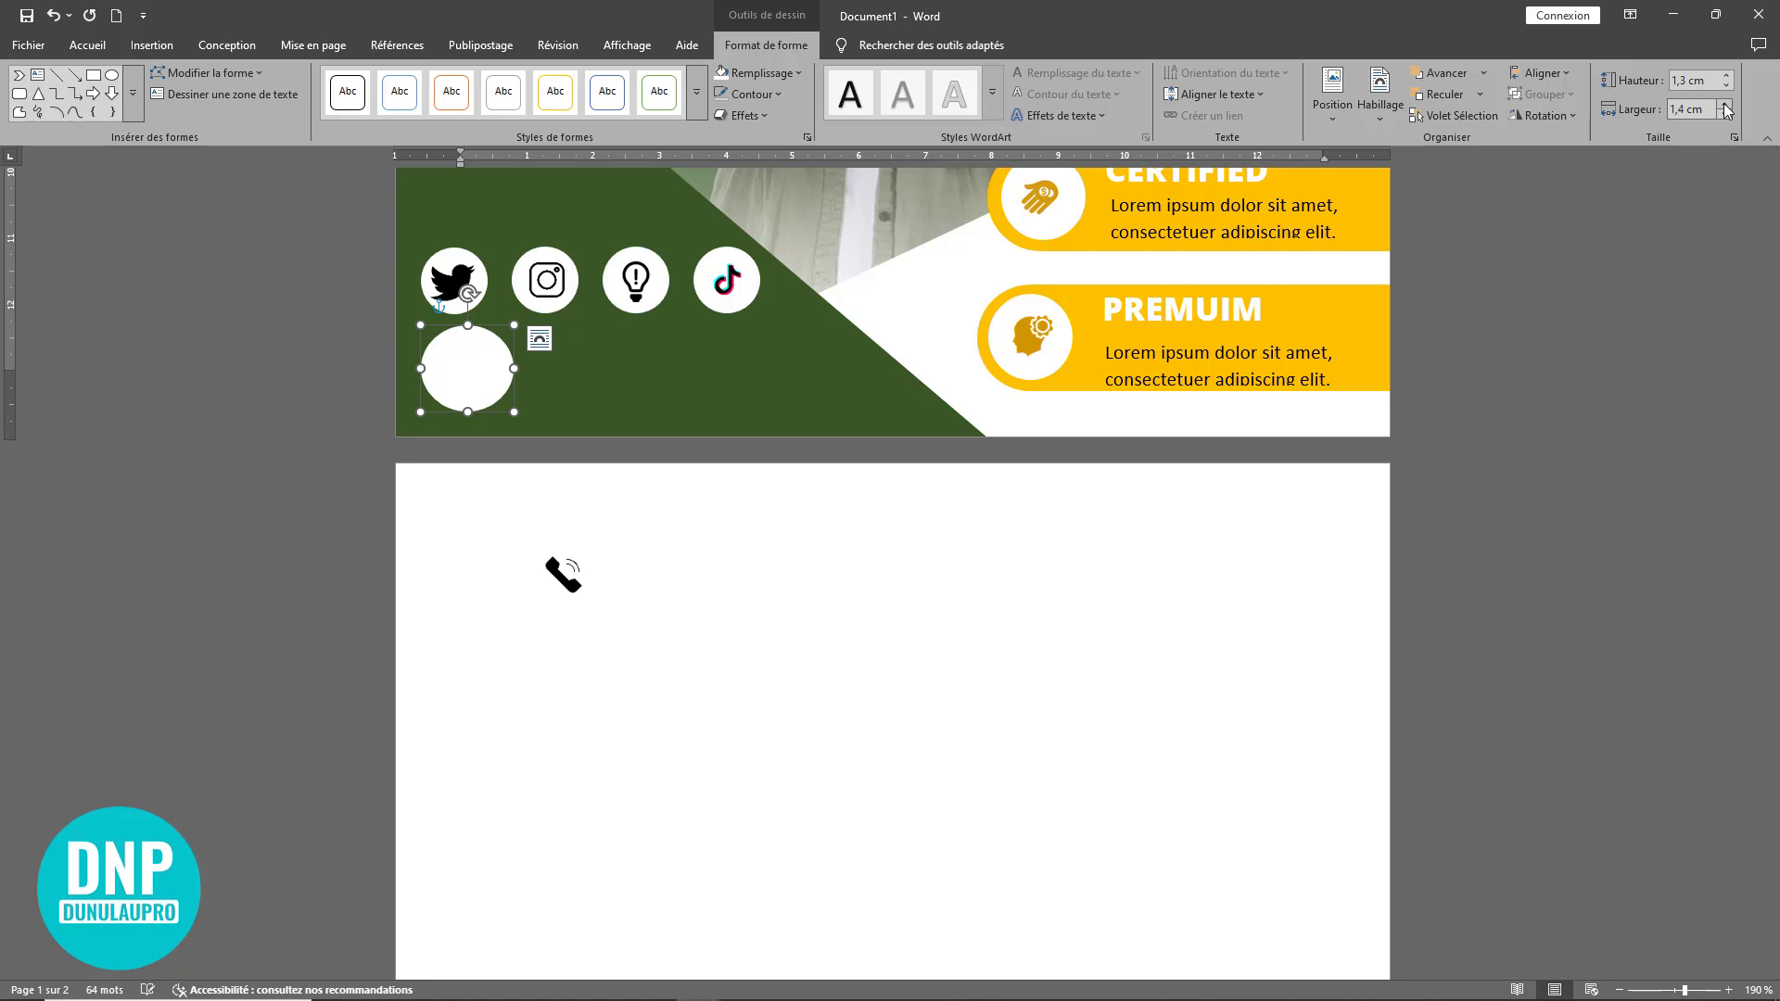
pyautogui.click(1726, 113)
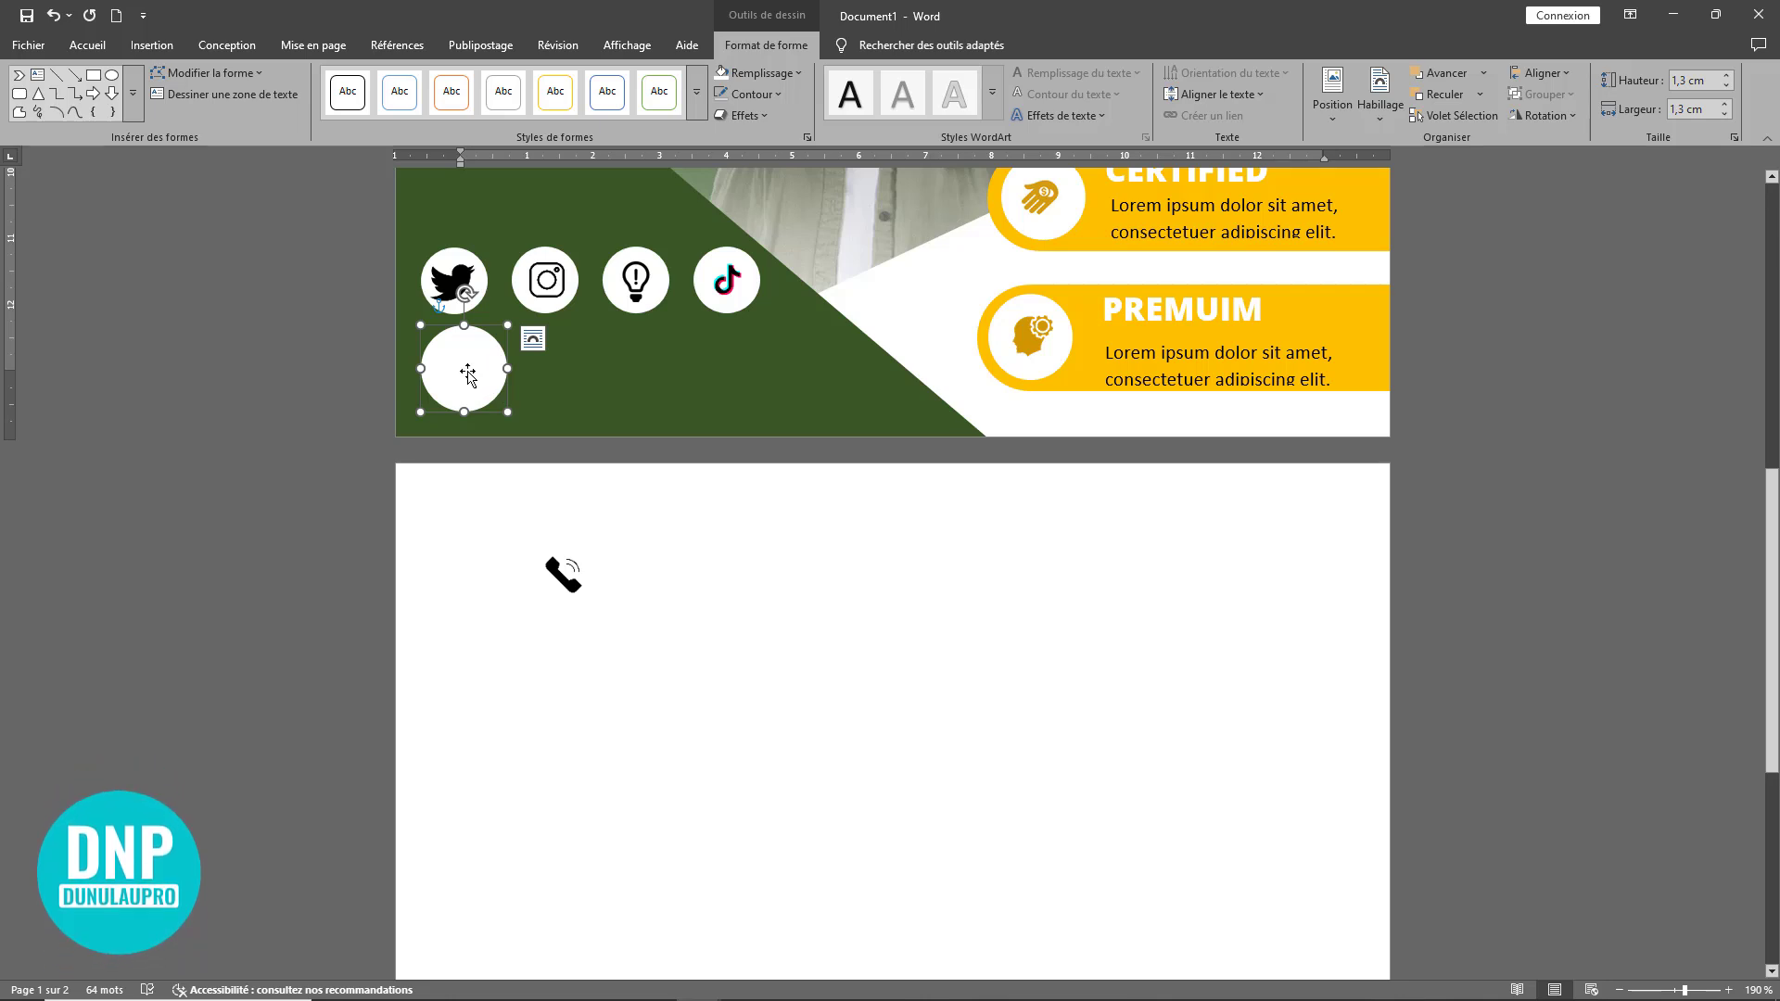
pyautogui.moveTo(465, 371); pyautogui.dragTo(463, 384)
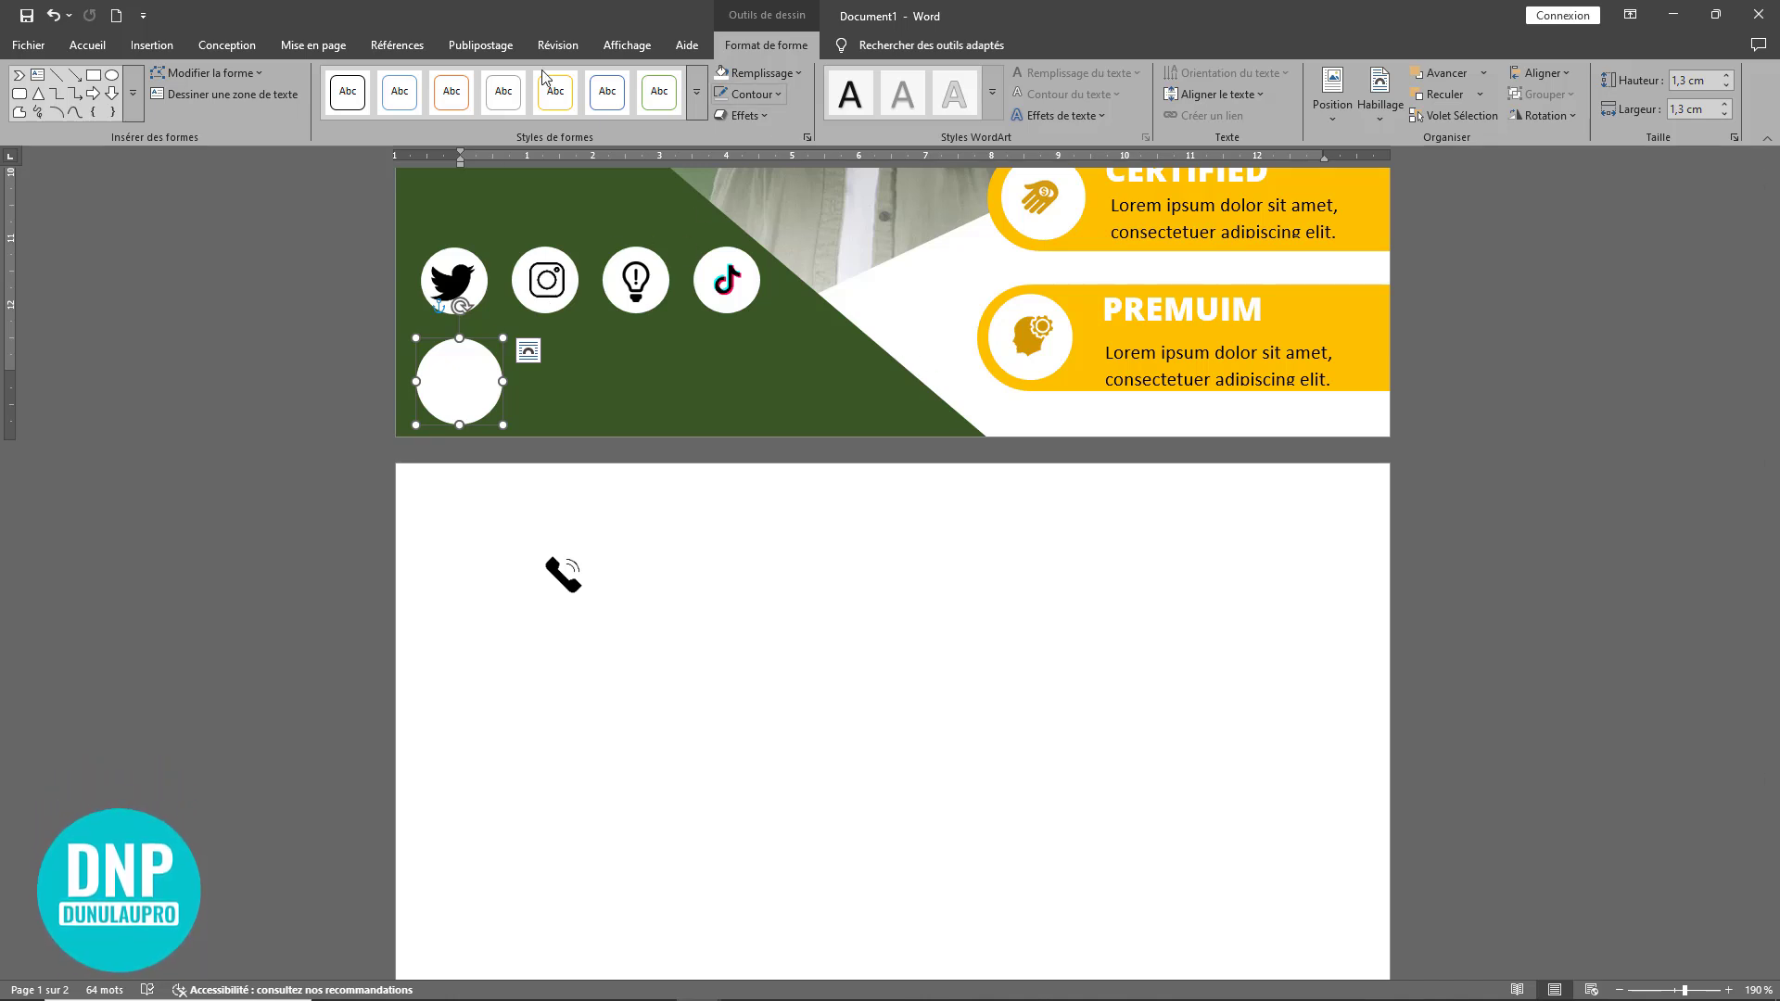
pyautogui.click(771, 75)
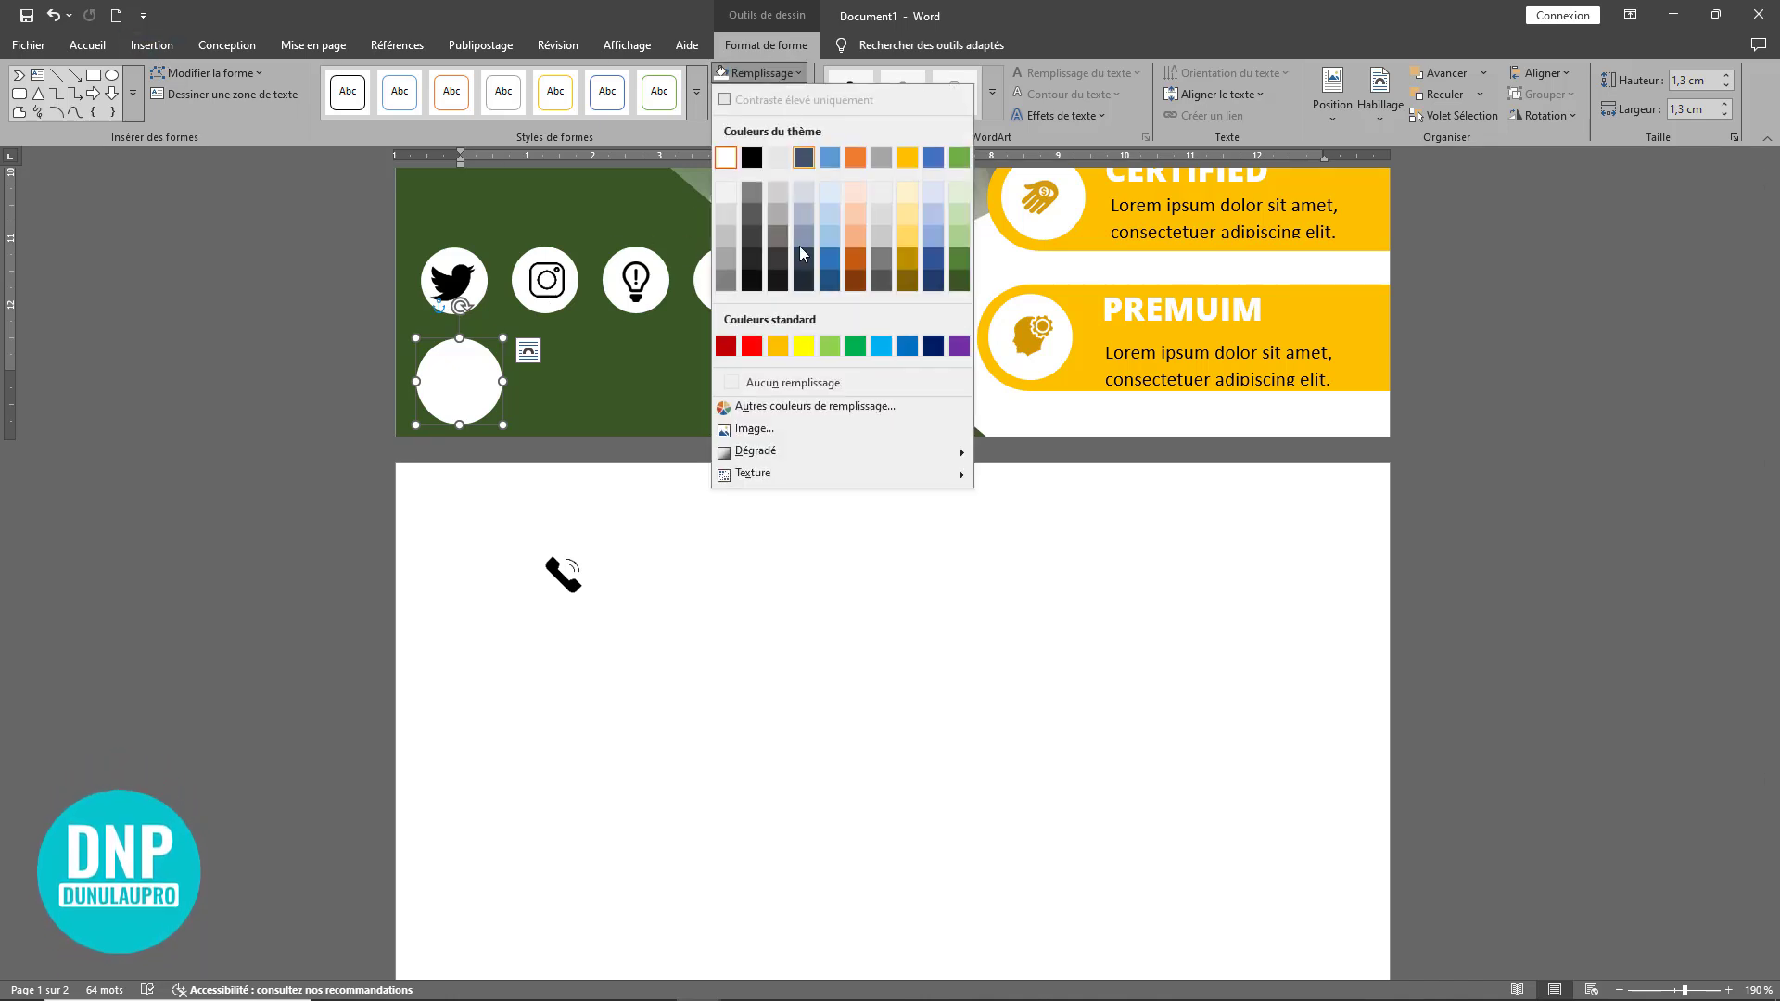
pyautogui.click(777, 348)
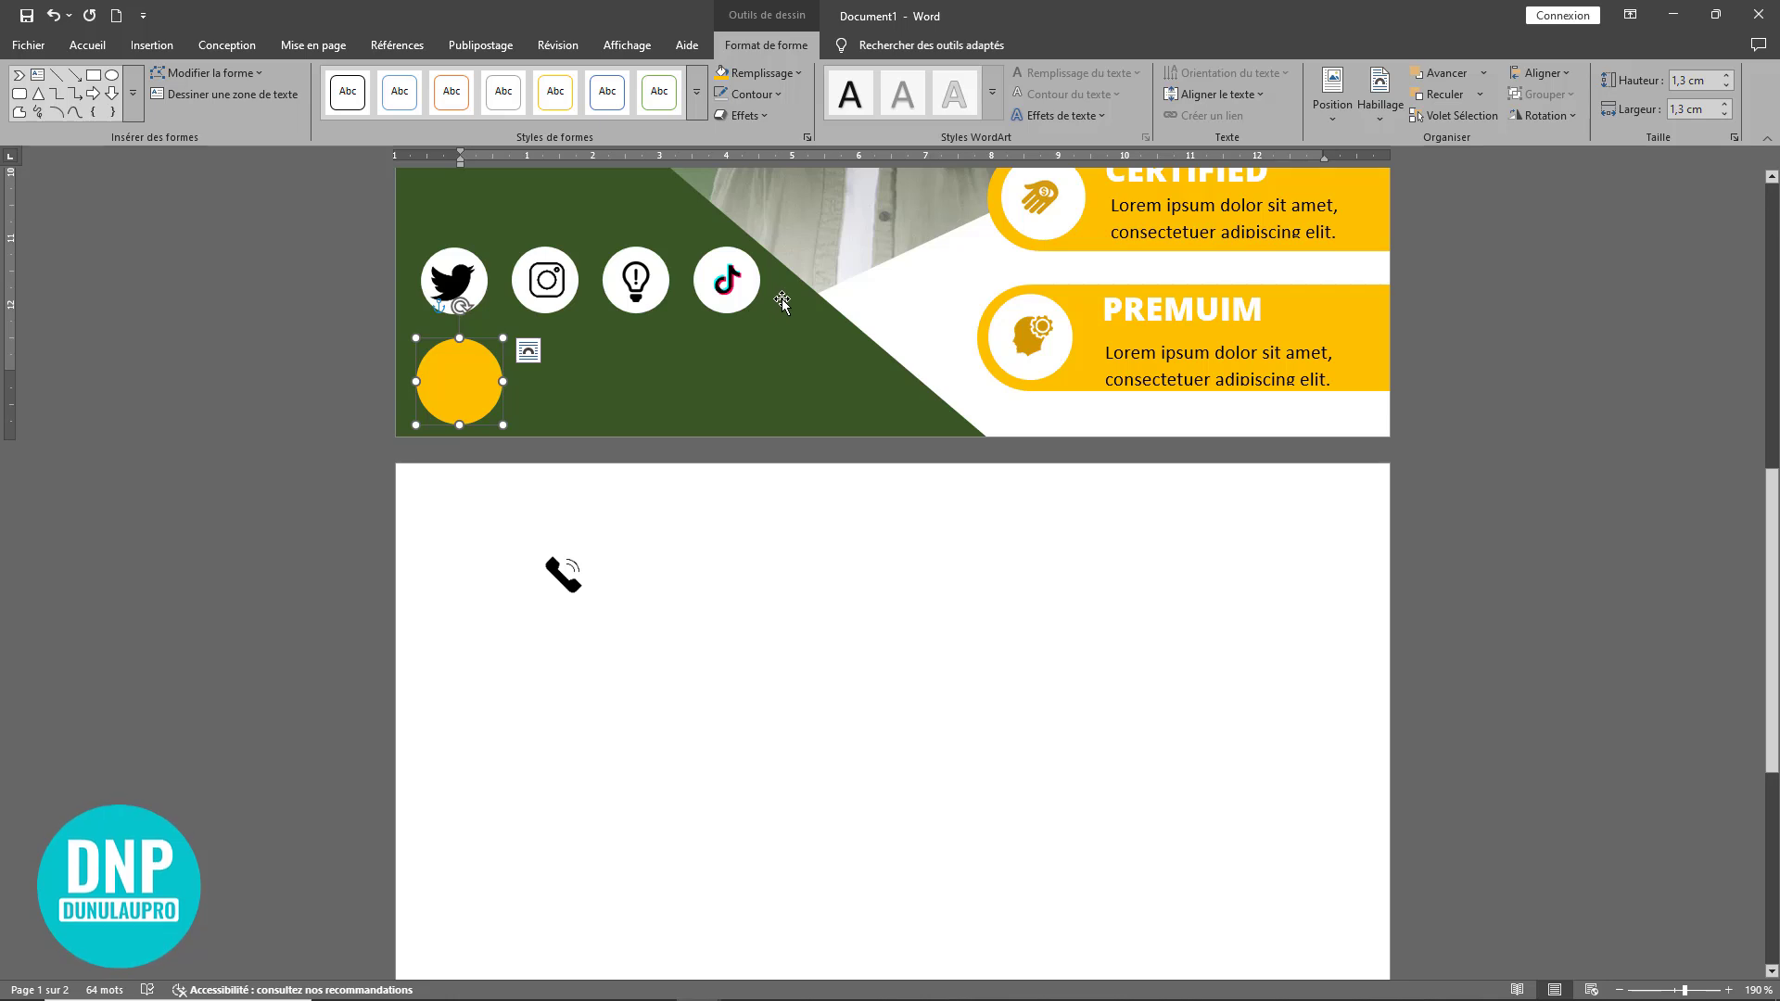
# - Bring the phone icon on the second page to the front and place it on the yellow circle at about 0.83 cm
pyautogui.click(563, 575)
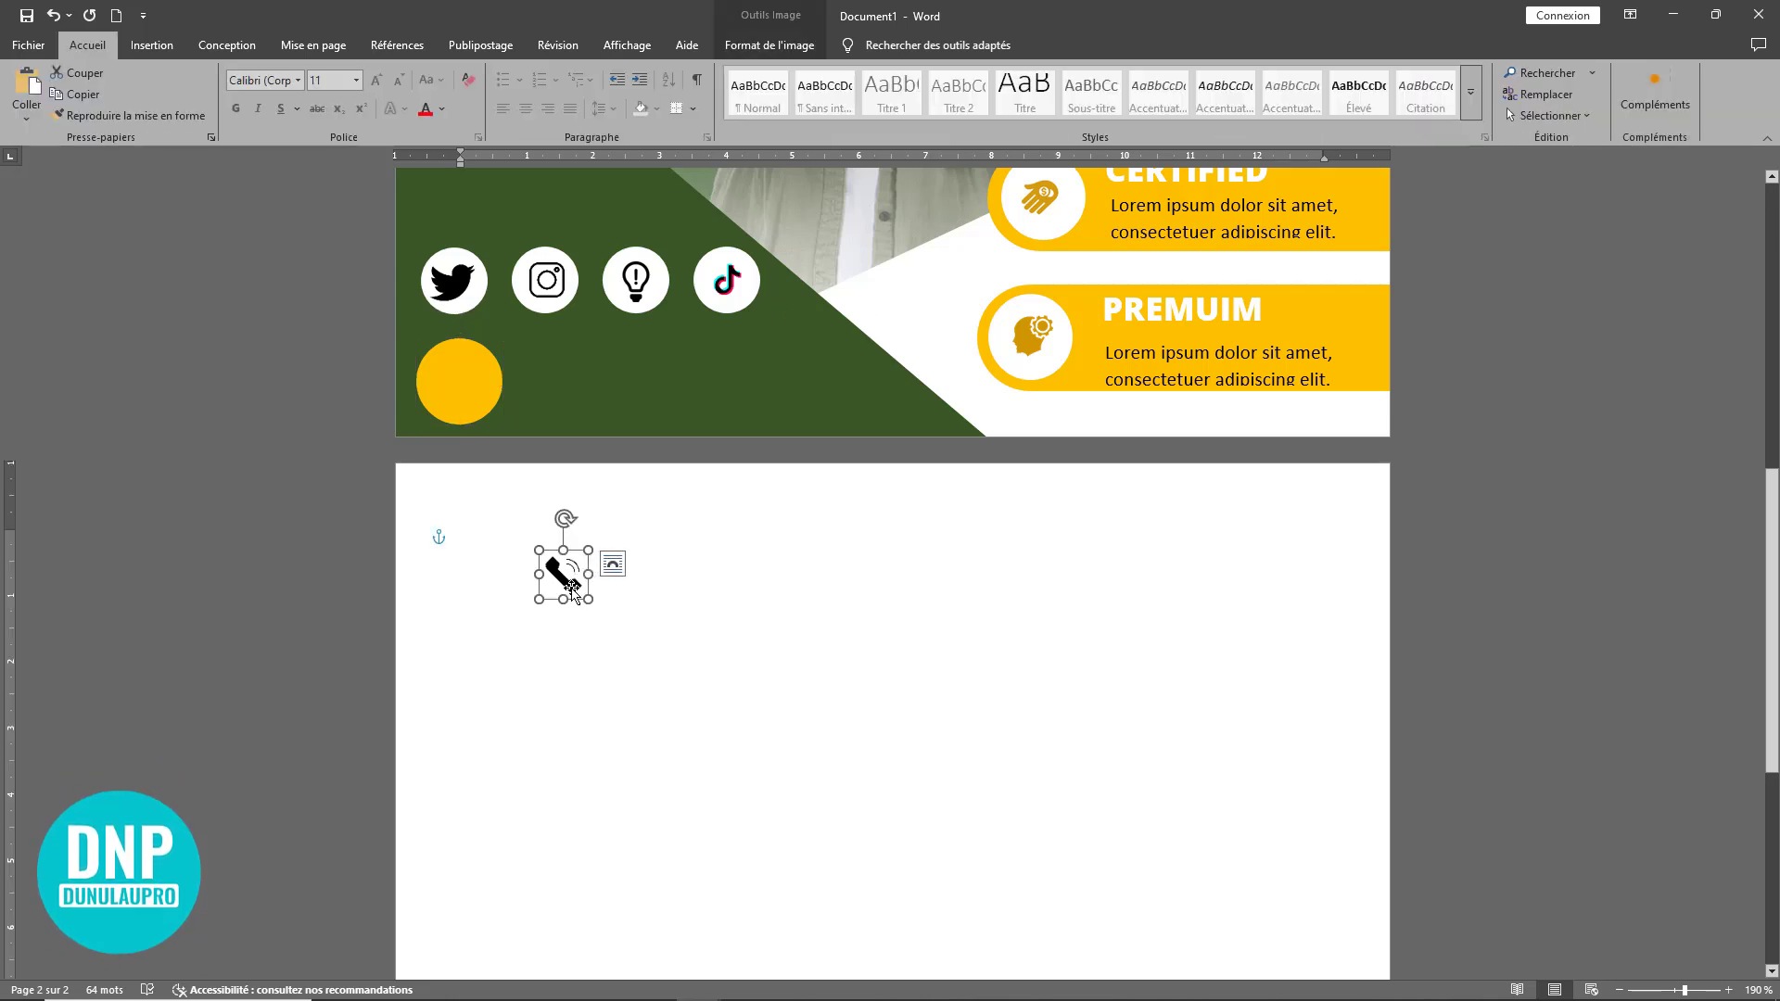
pyautogui.moveTo(572, 586); pyautogui.dragTo(528, 535)
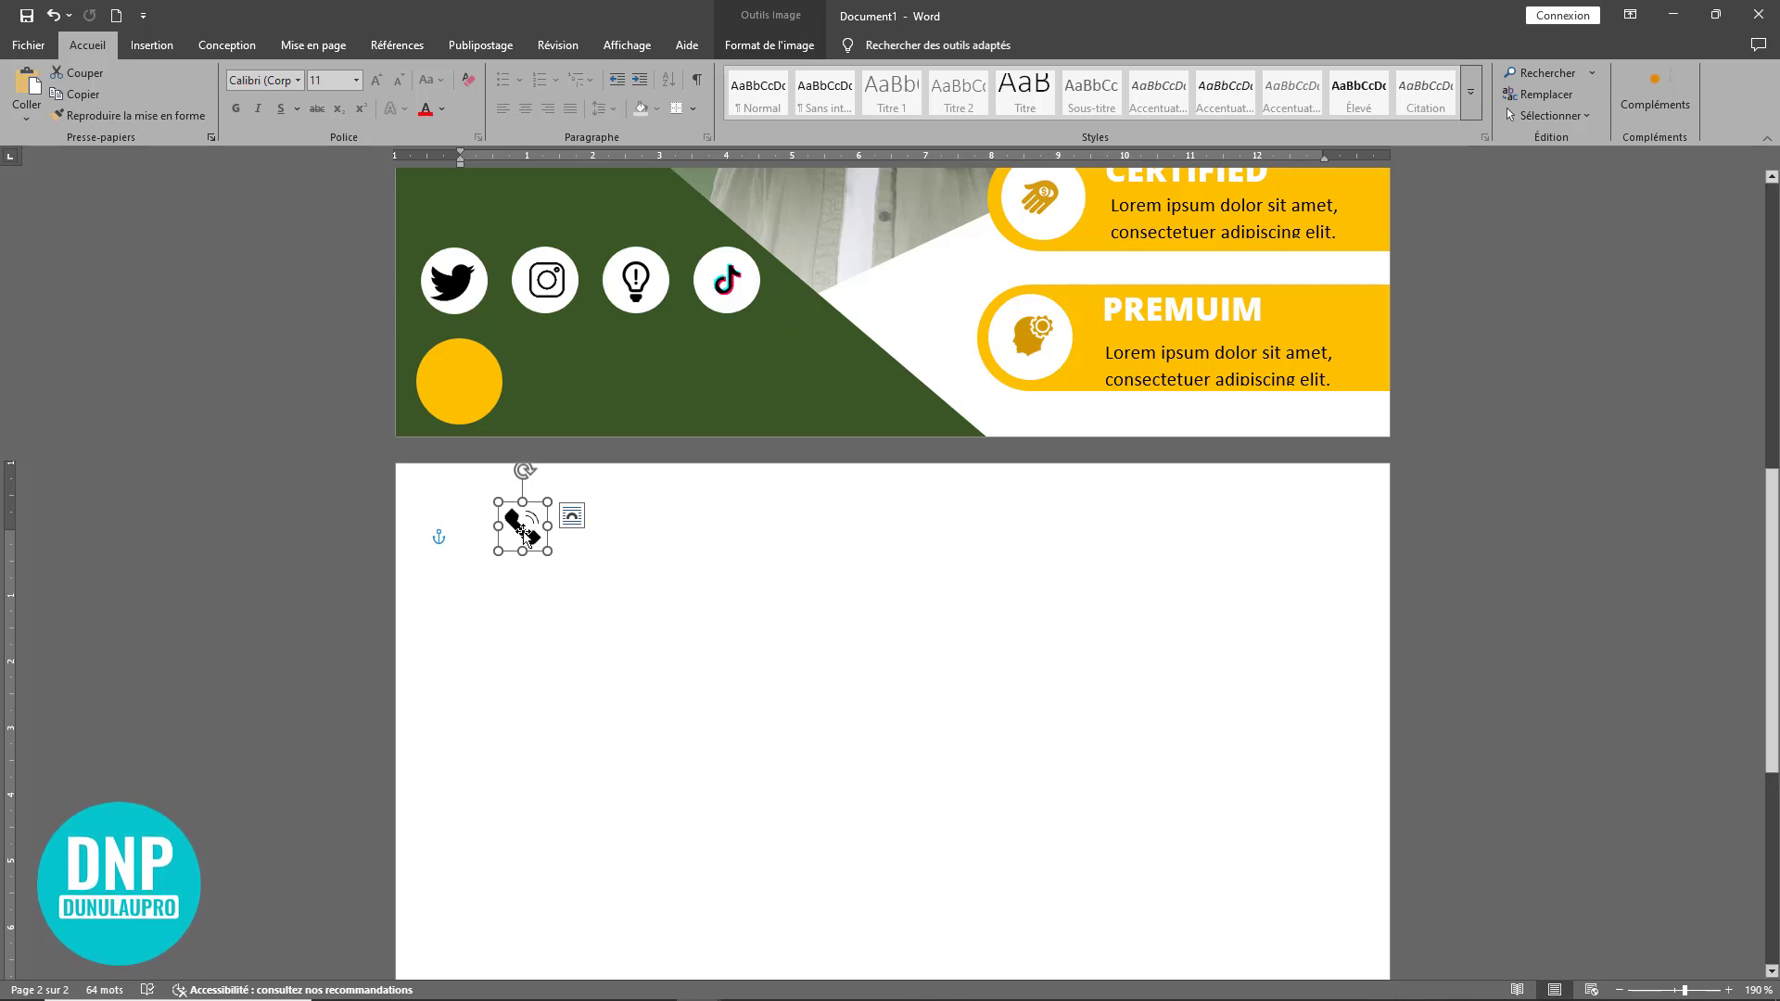
pyautogui.doubleClick(523, 533)
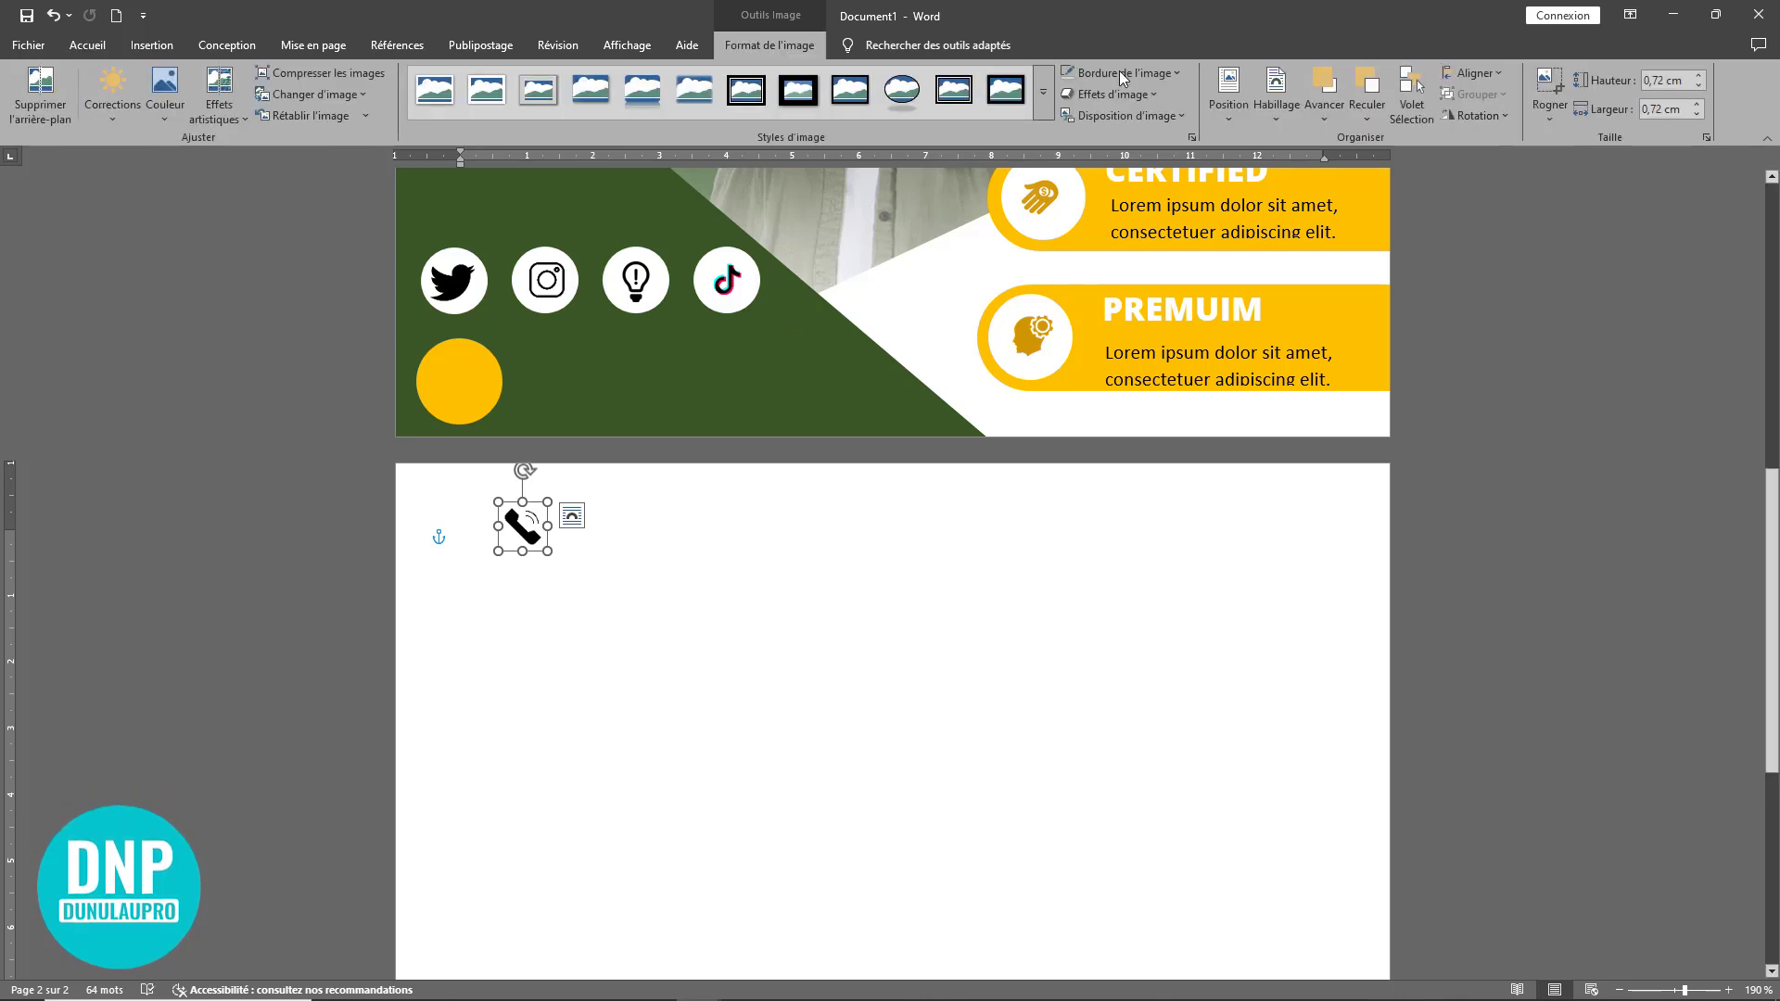
pyautogui.click(1317, 119)
pyautogui.click(1368, 155)
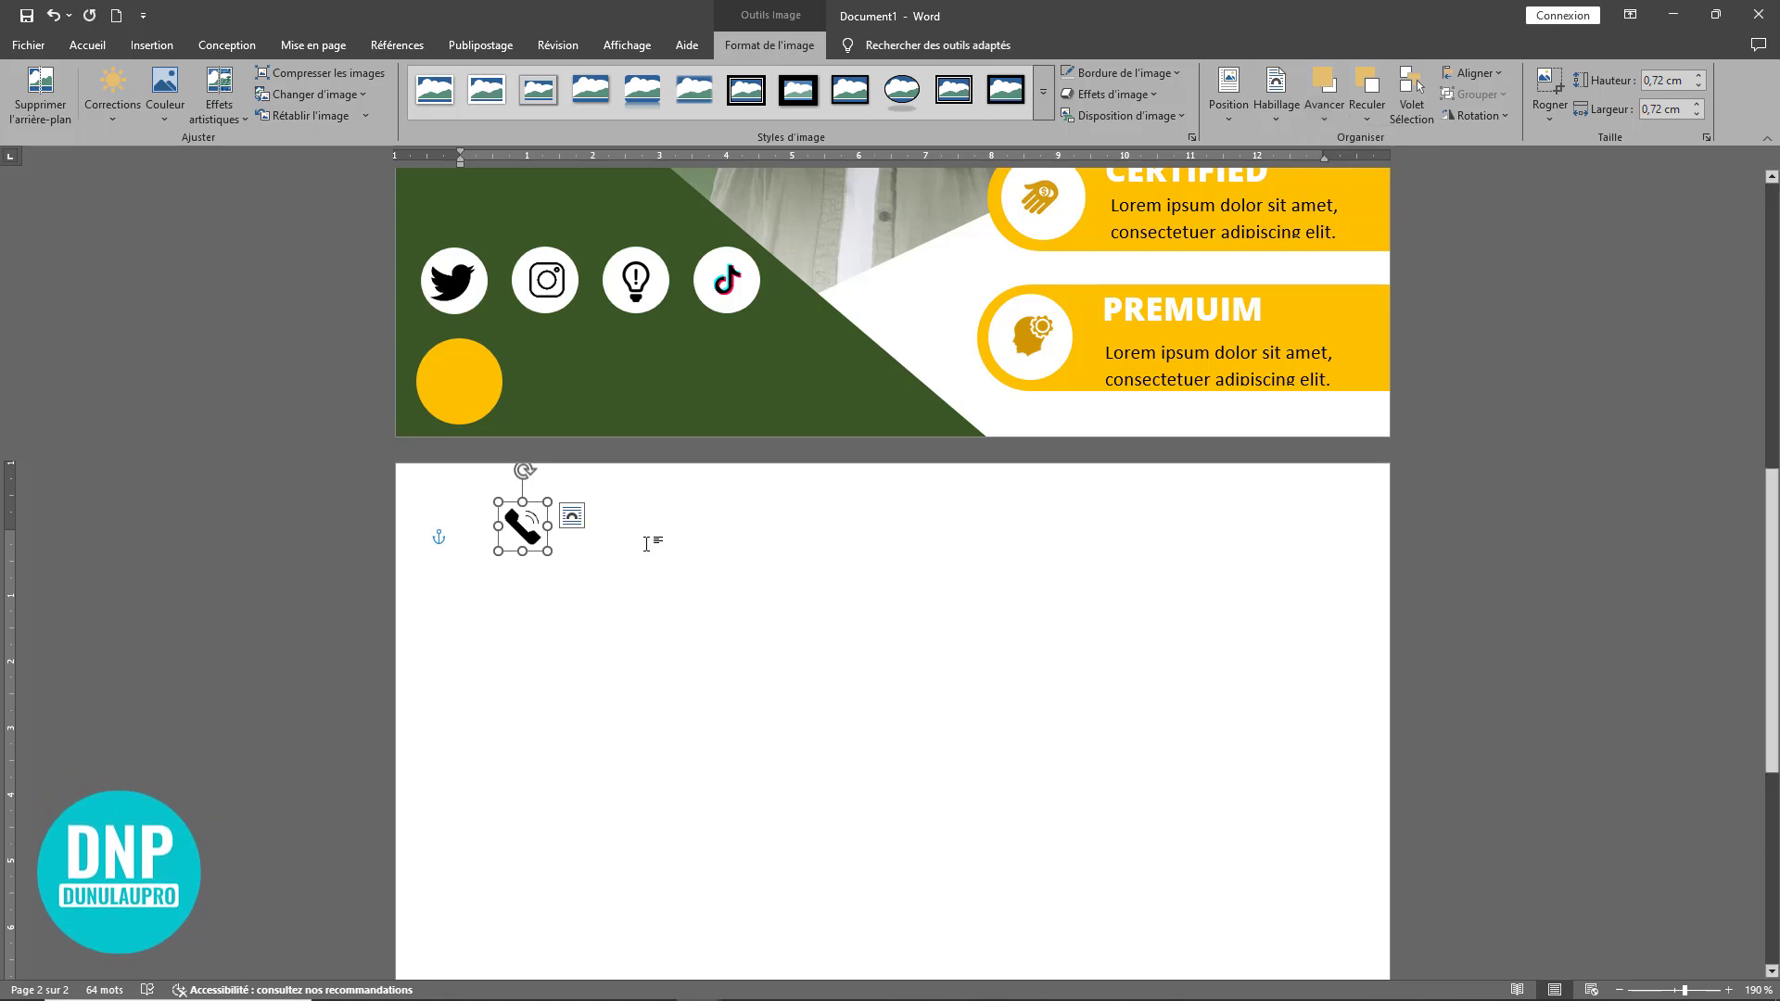
pyautogui.moveTo(499, 457); pyautogui.dragTo(471, 399)
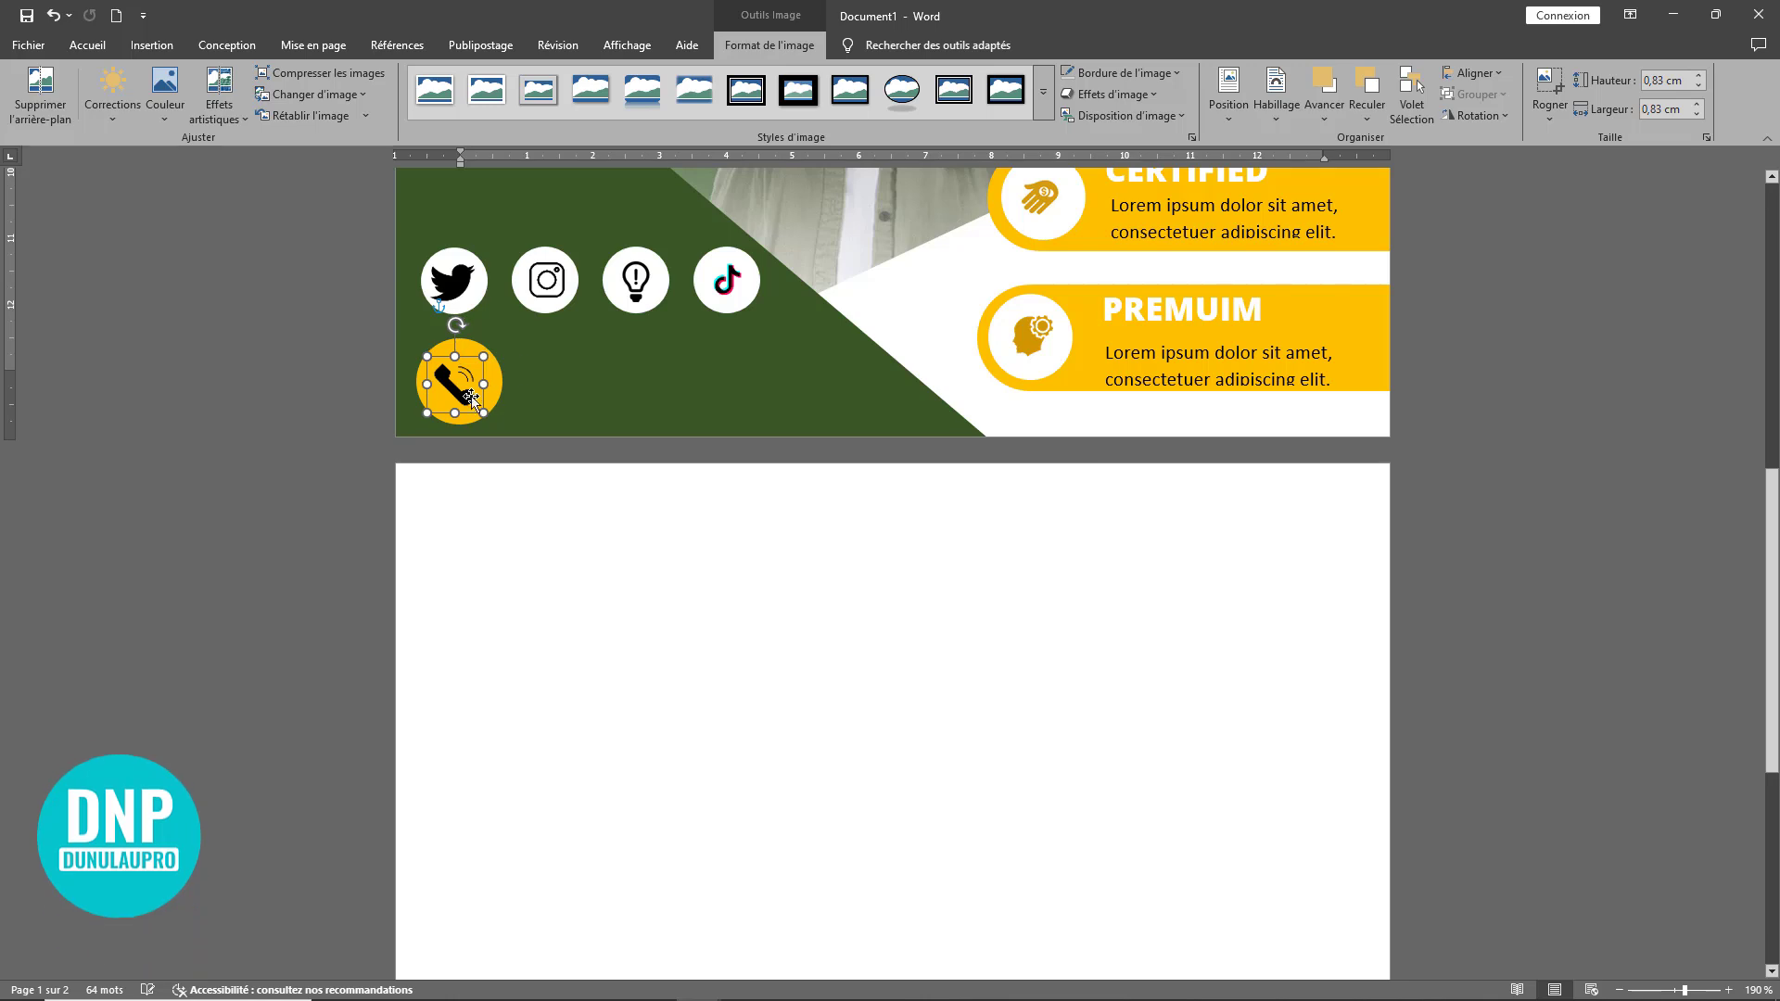
# - Copy the PREMUIM title beside the yellow phone circle and replace its text with the contact phone number
pyautogui.click(1197, 318)
pyautogui.moveTo(1205, 274); pyautogui.dragTo(628, 343)
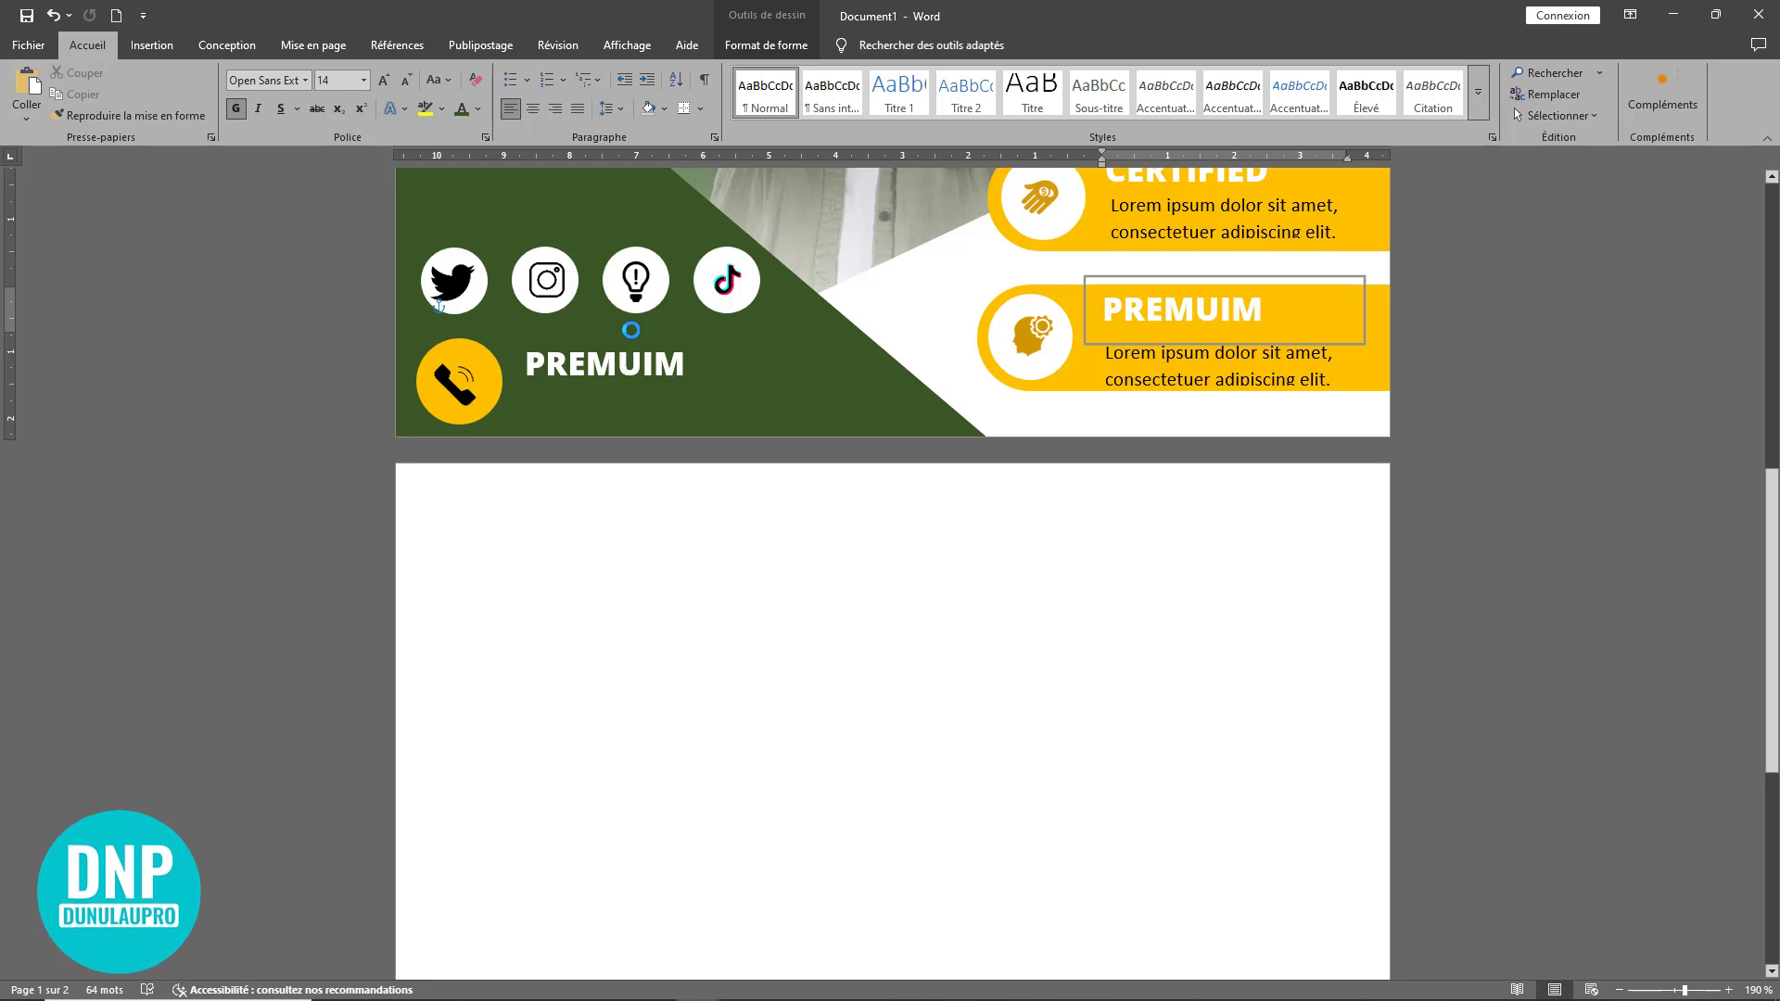
pyautogui.click(663, 363)
pyautogui.doubleClick(668, 363)
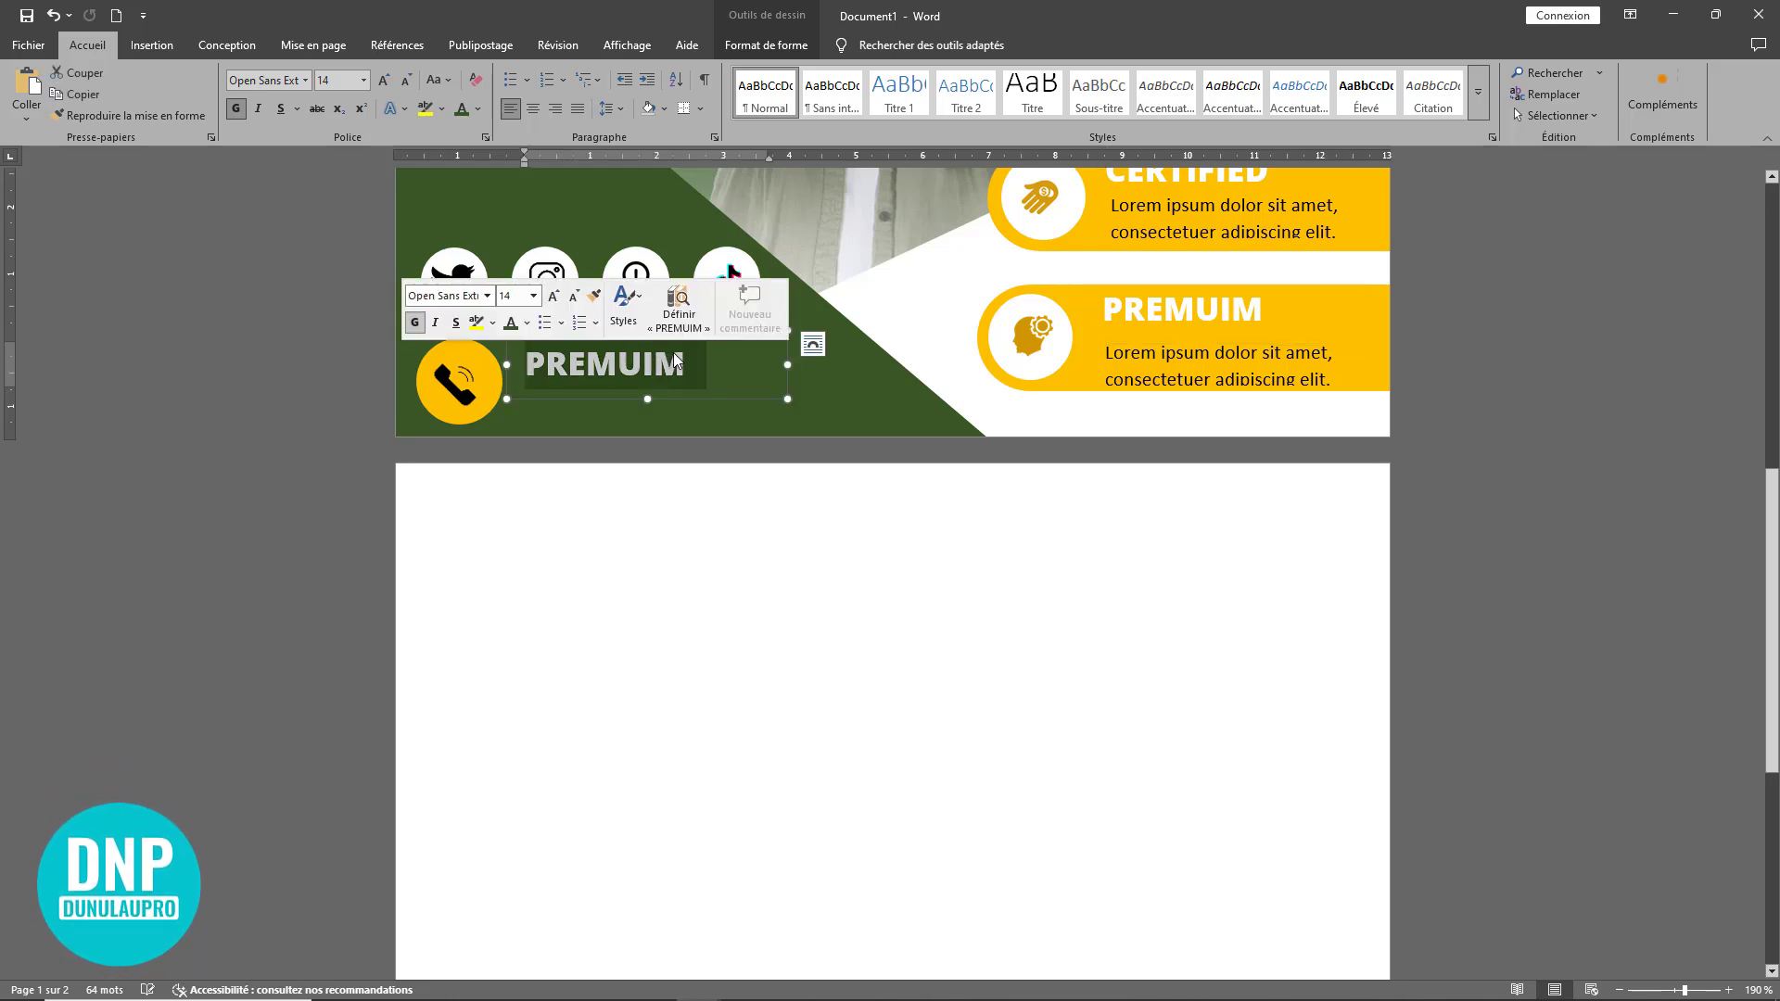
pyautogui.write('+2')
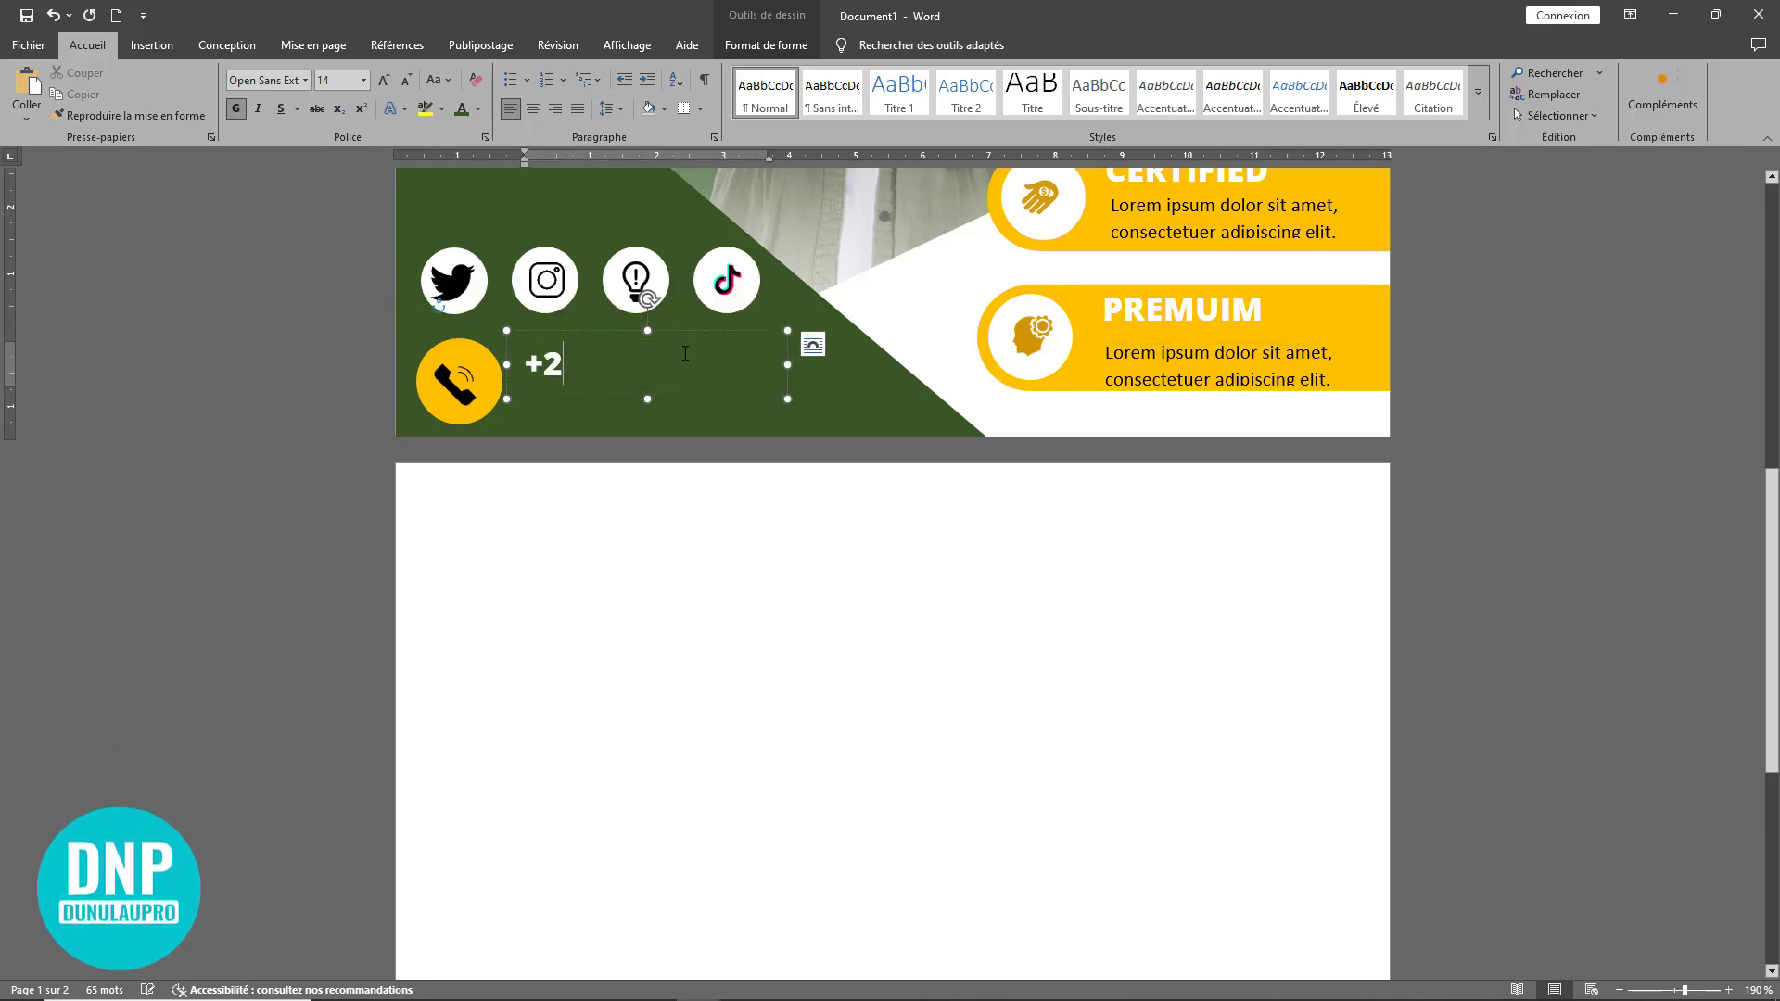
pyautogui.write('25 025')
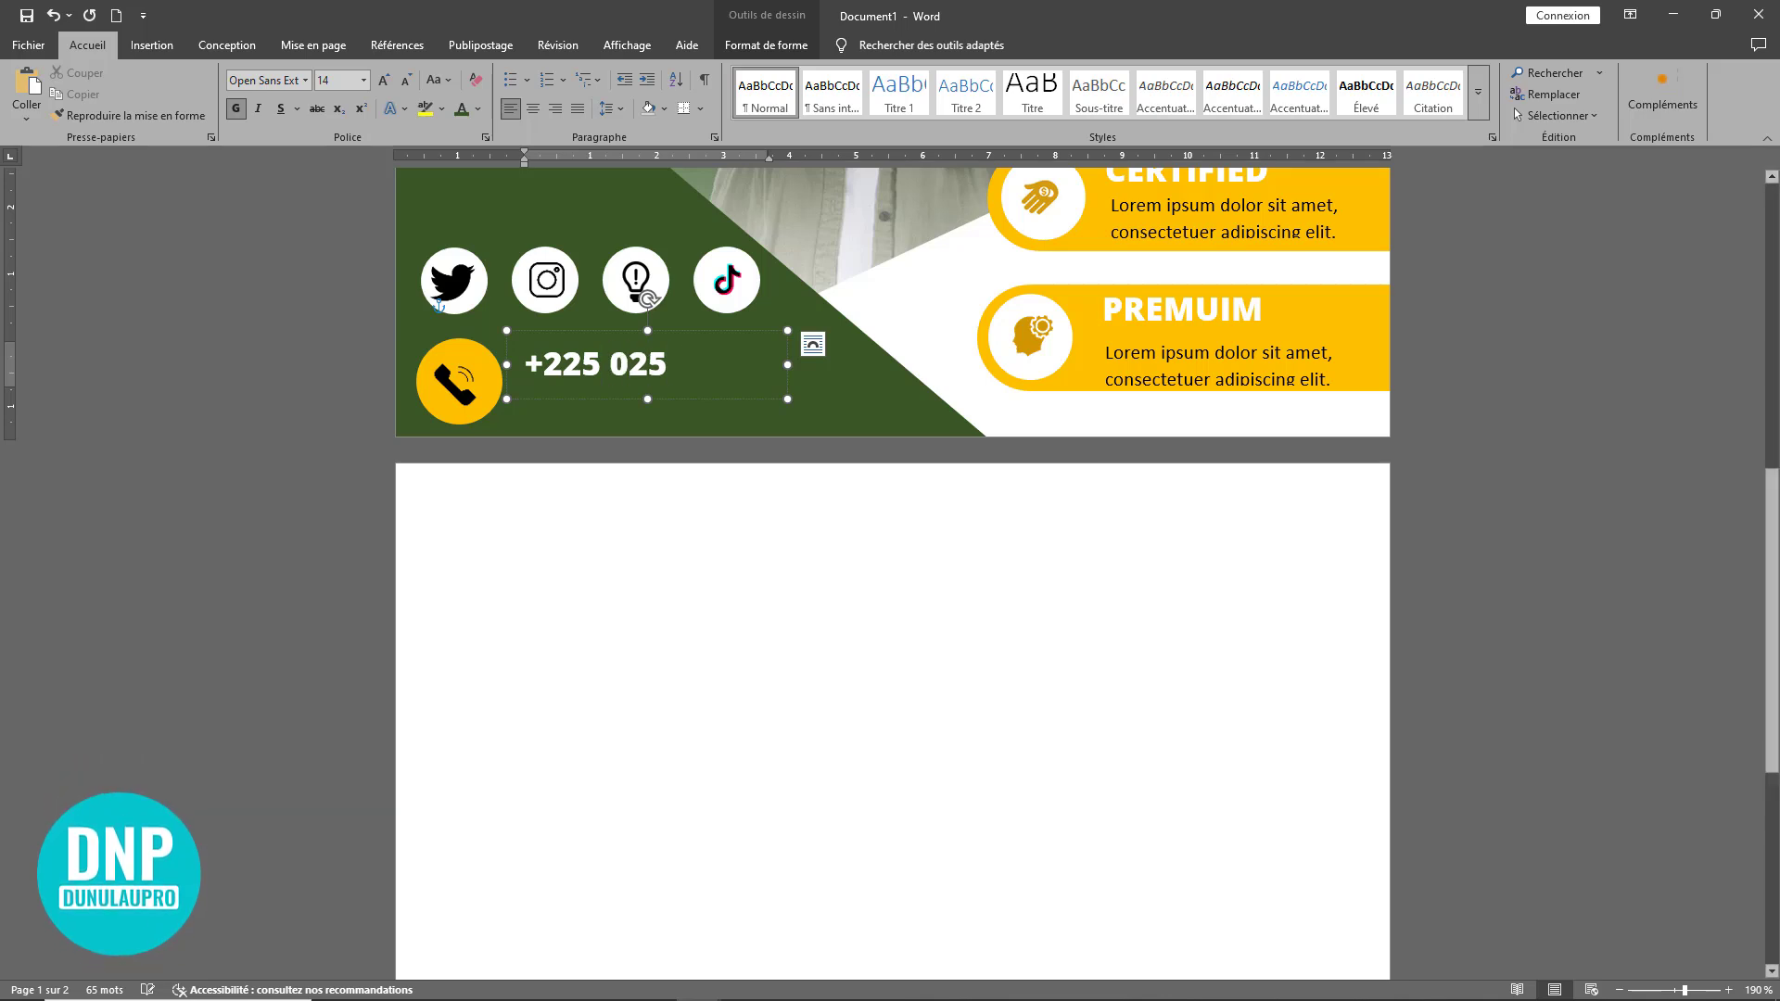
pyautogui.write(' 568')
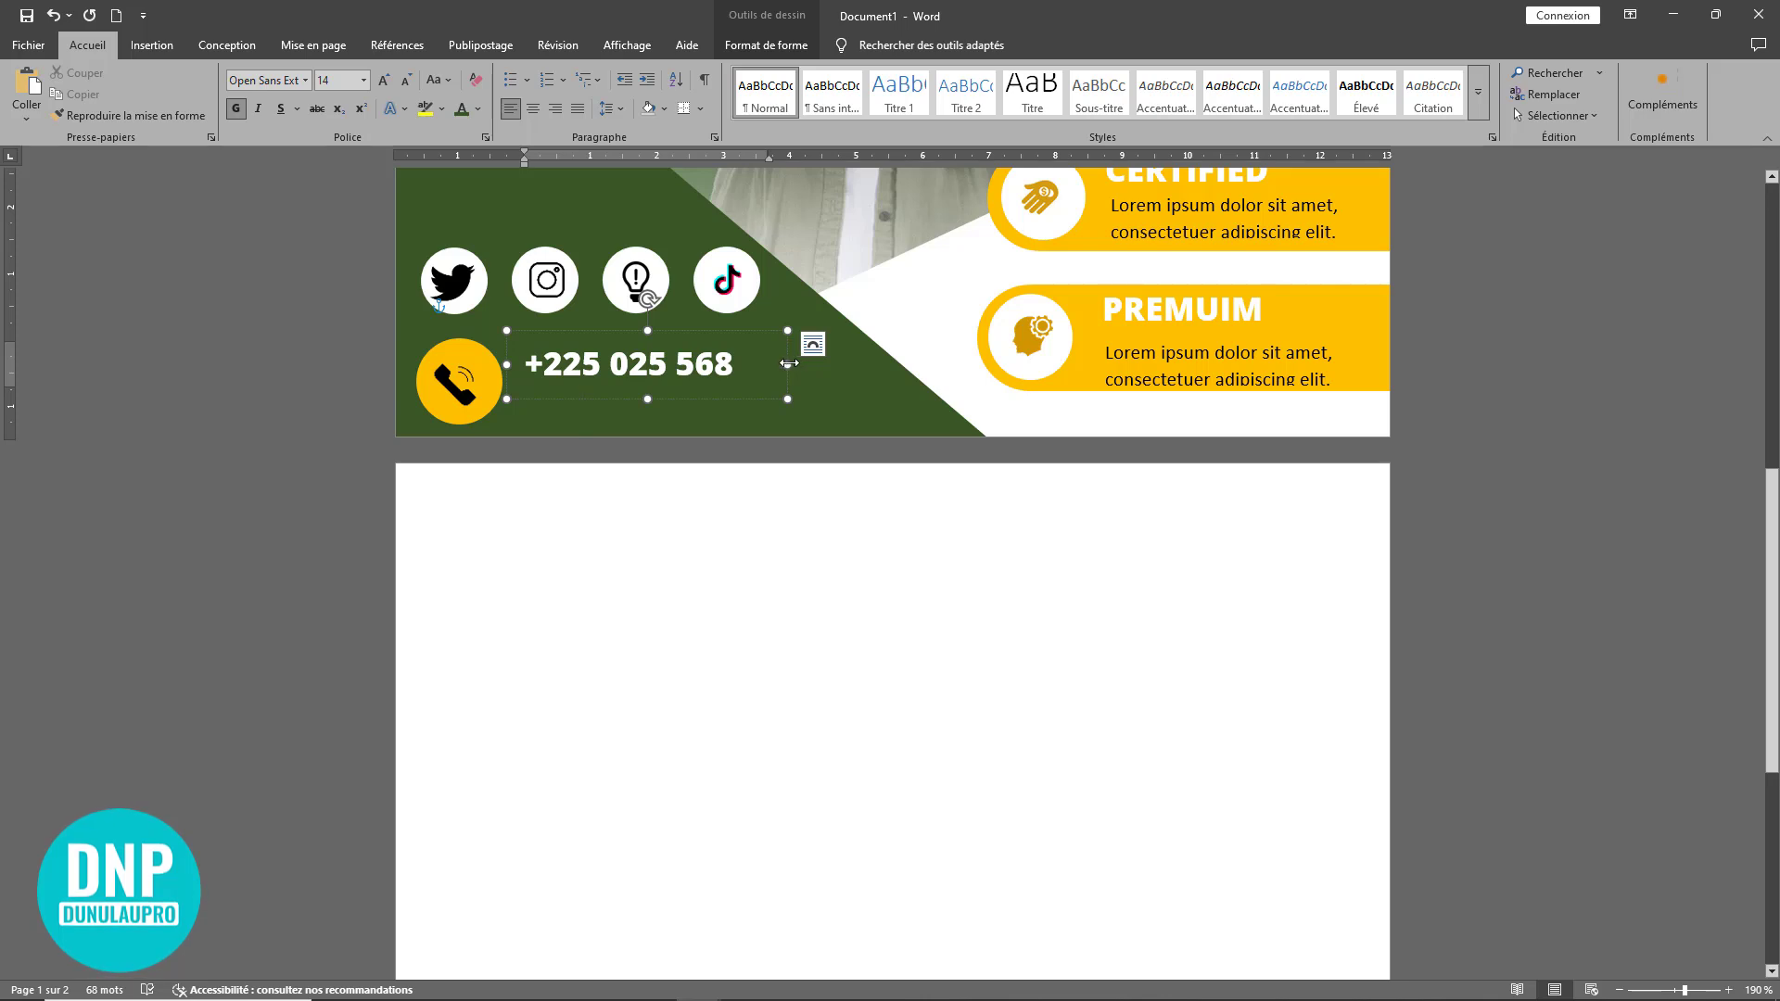
# - Set the phone number to 18 pt, enlarge its text box to fit on one line, and shift it down beside the phone circle
pyautogui.moveTo(789, 364); pyautogui.dragTo(390, 382)
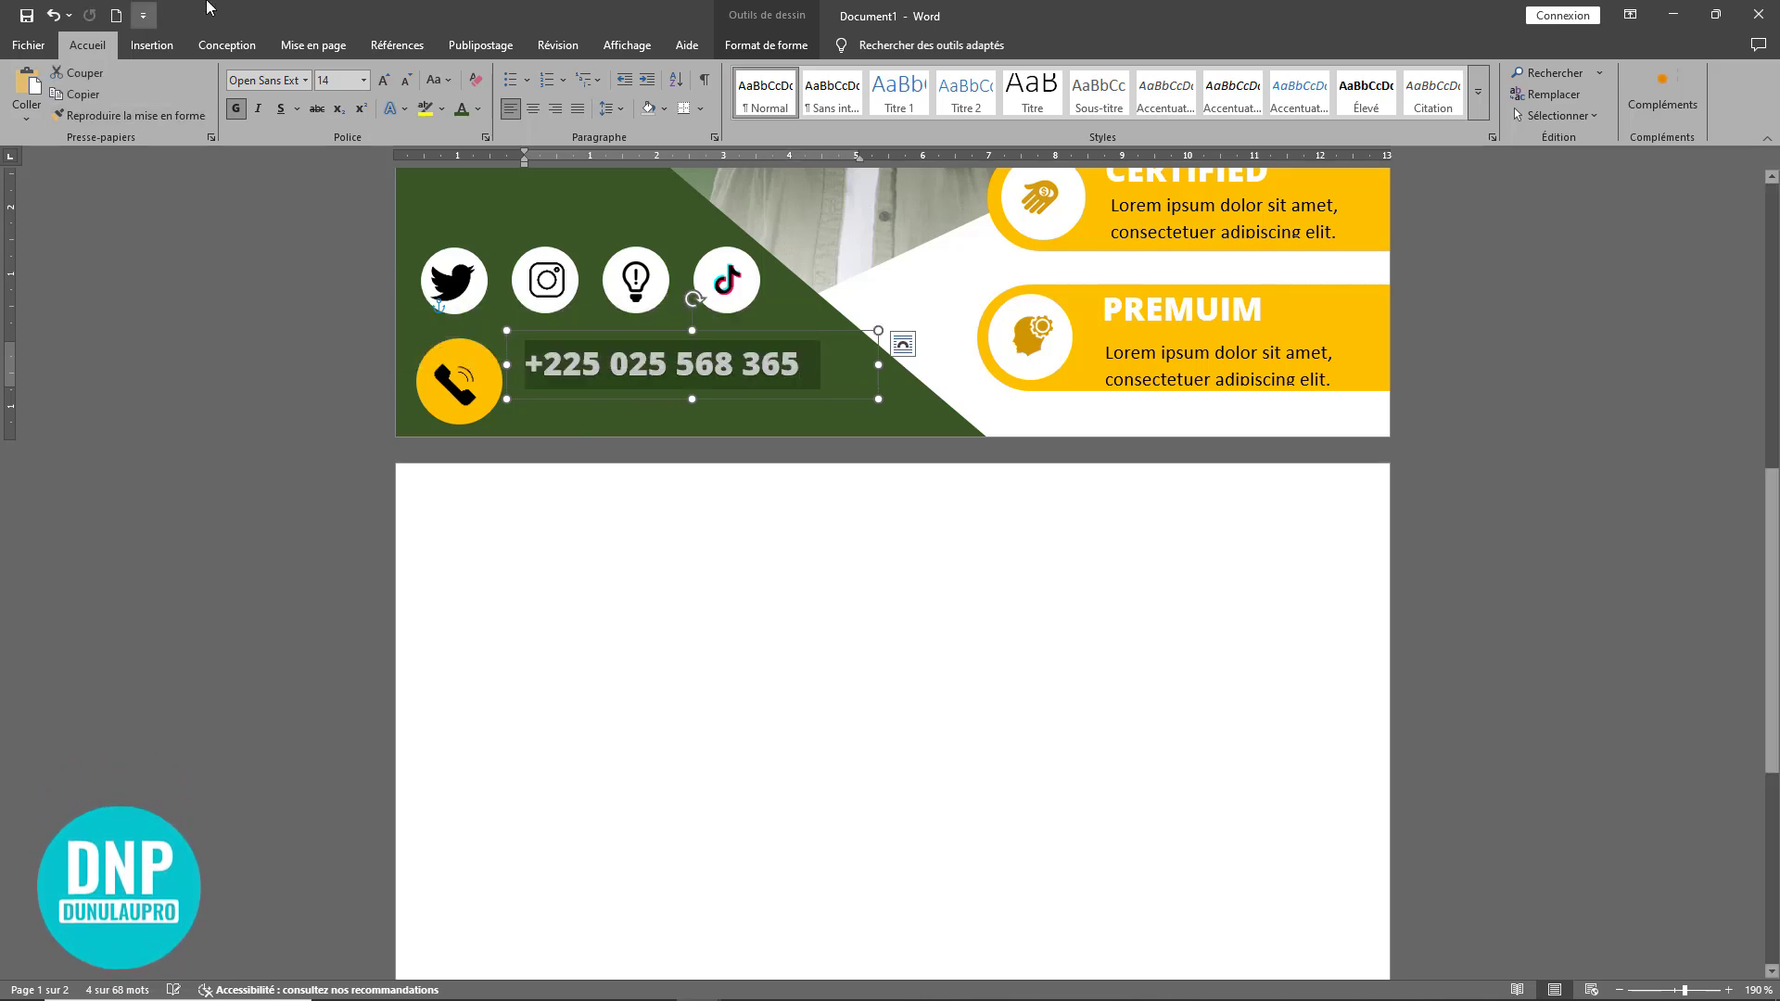
pyautogui.click(384, 79)
pyautogui.click(384, 80)
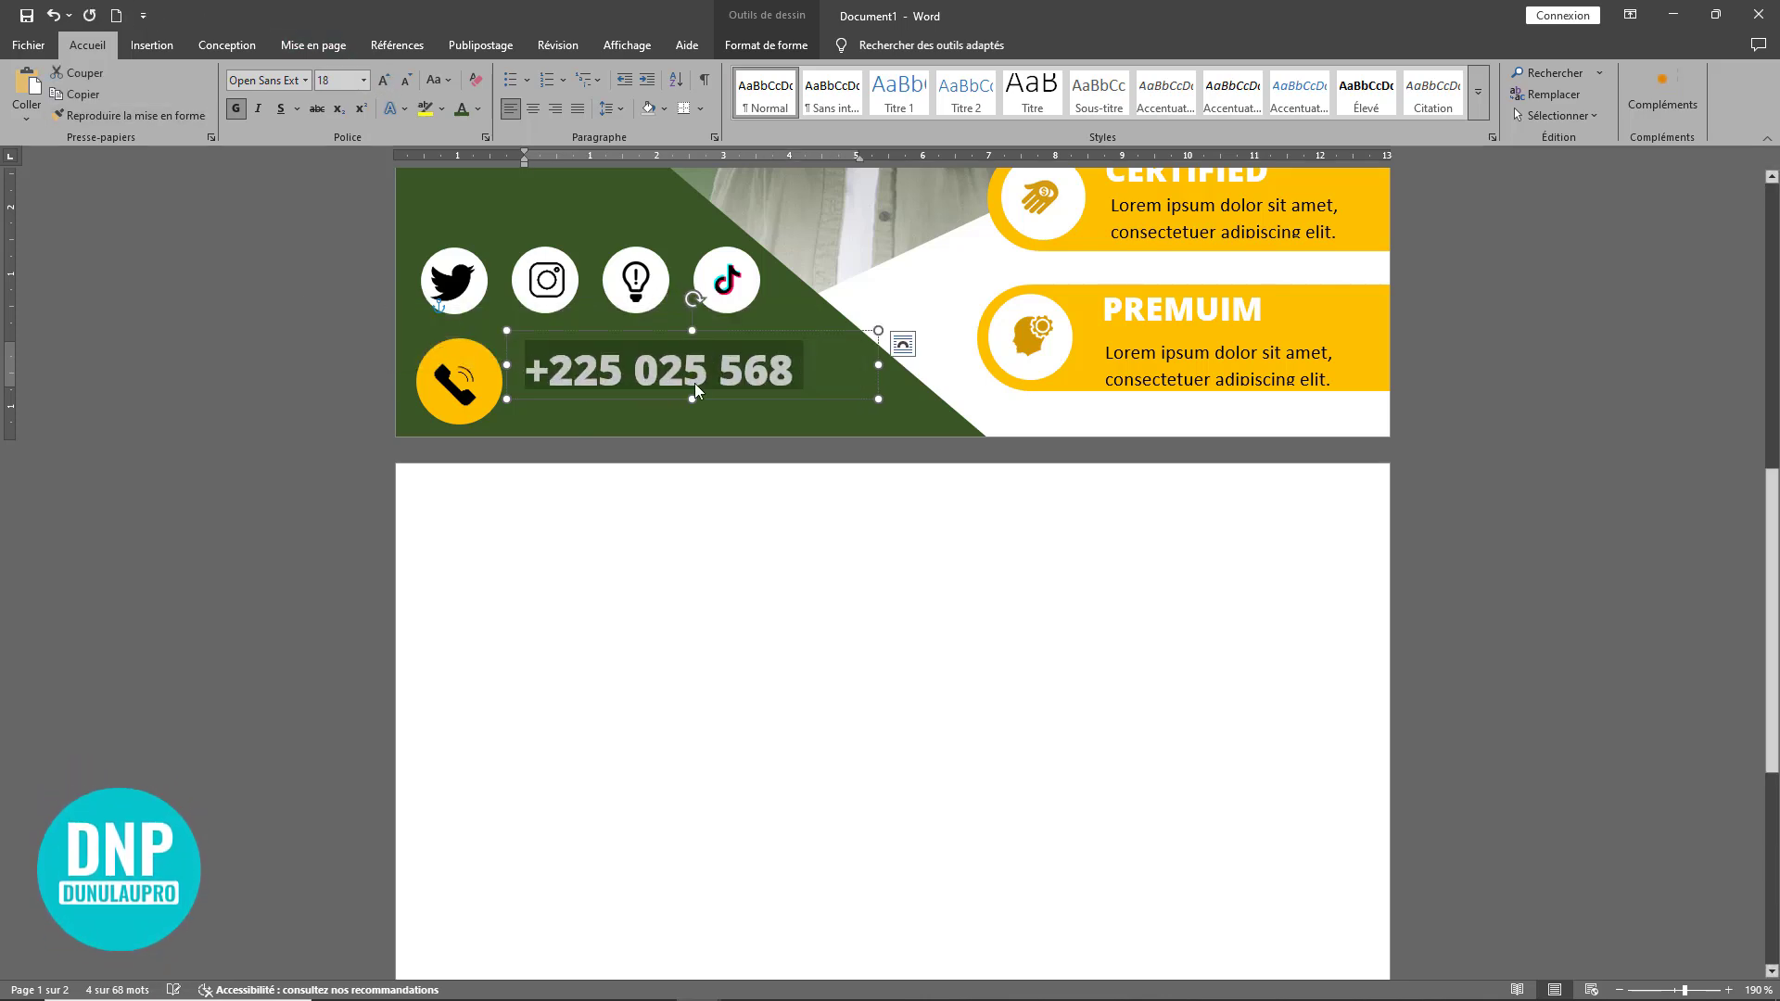
pyautogui.moveTo(693, 400); pyautogui.dragTo(693, 412)
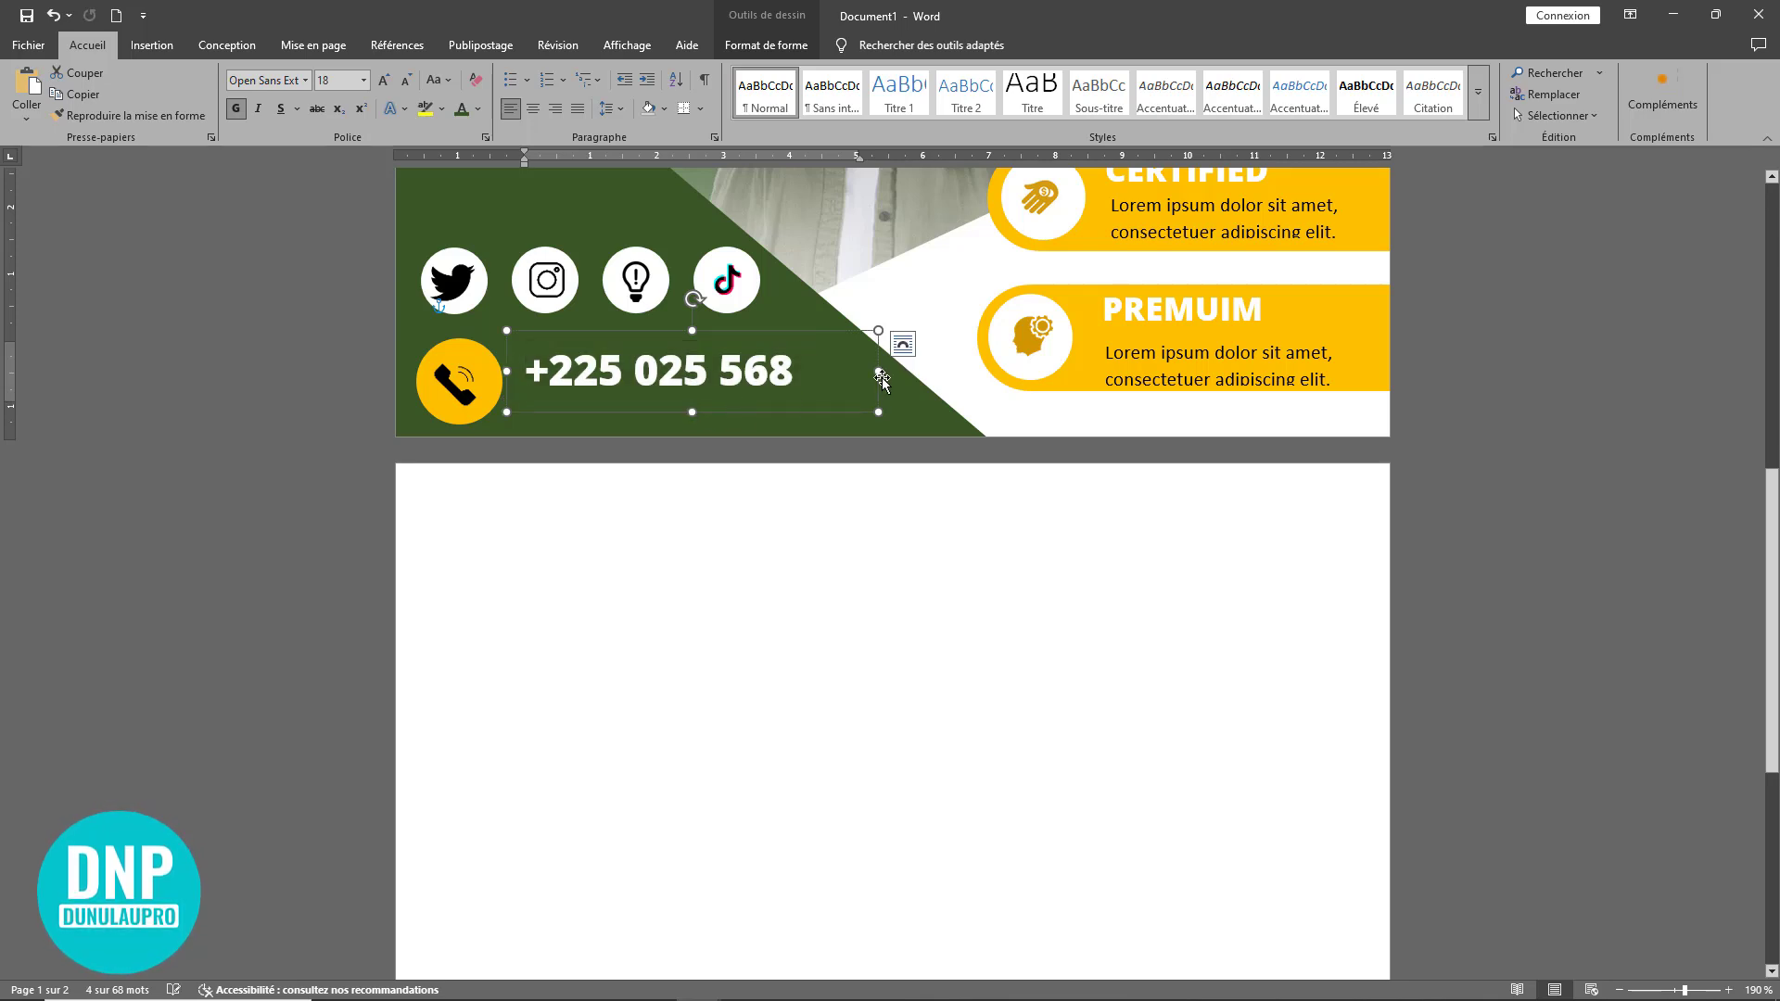
pyautogui.moveTo(879, 371); pyautogui.dragTo(921, 371)
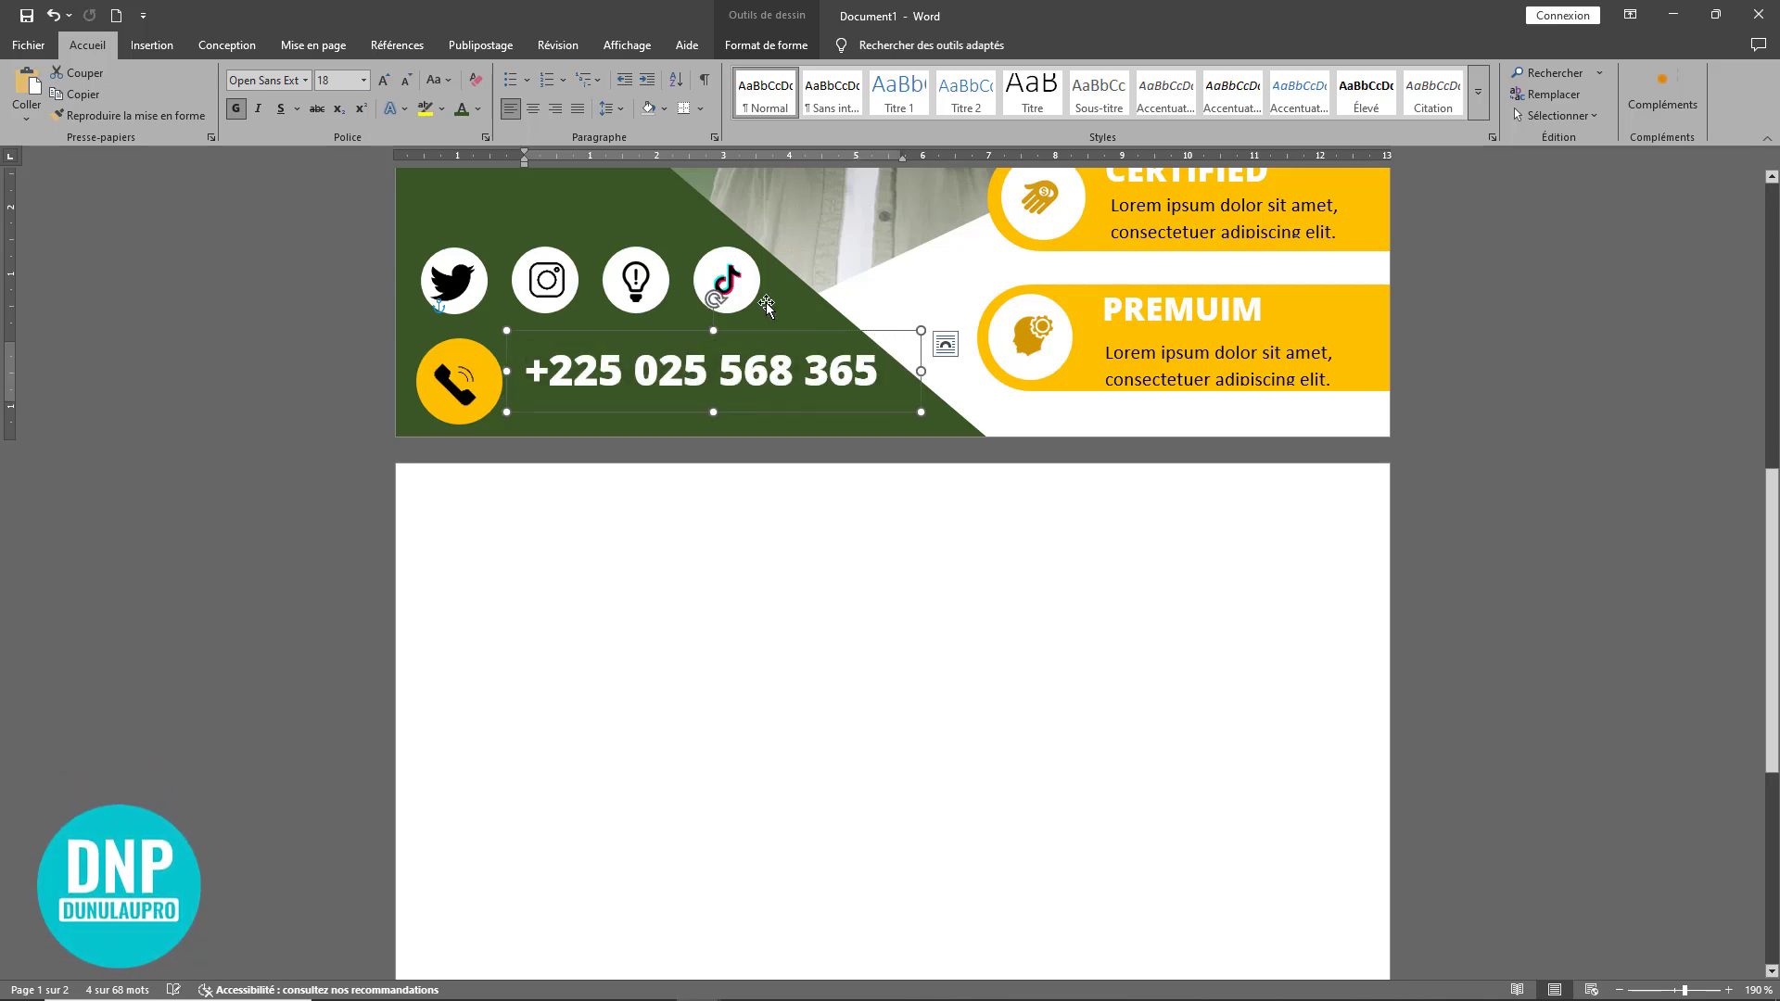
pyautogui.moveTo(782, 330); pyautogui.dragTo(770, 351)
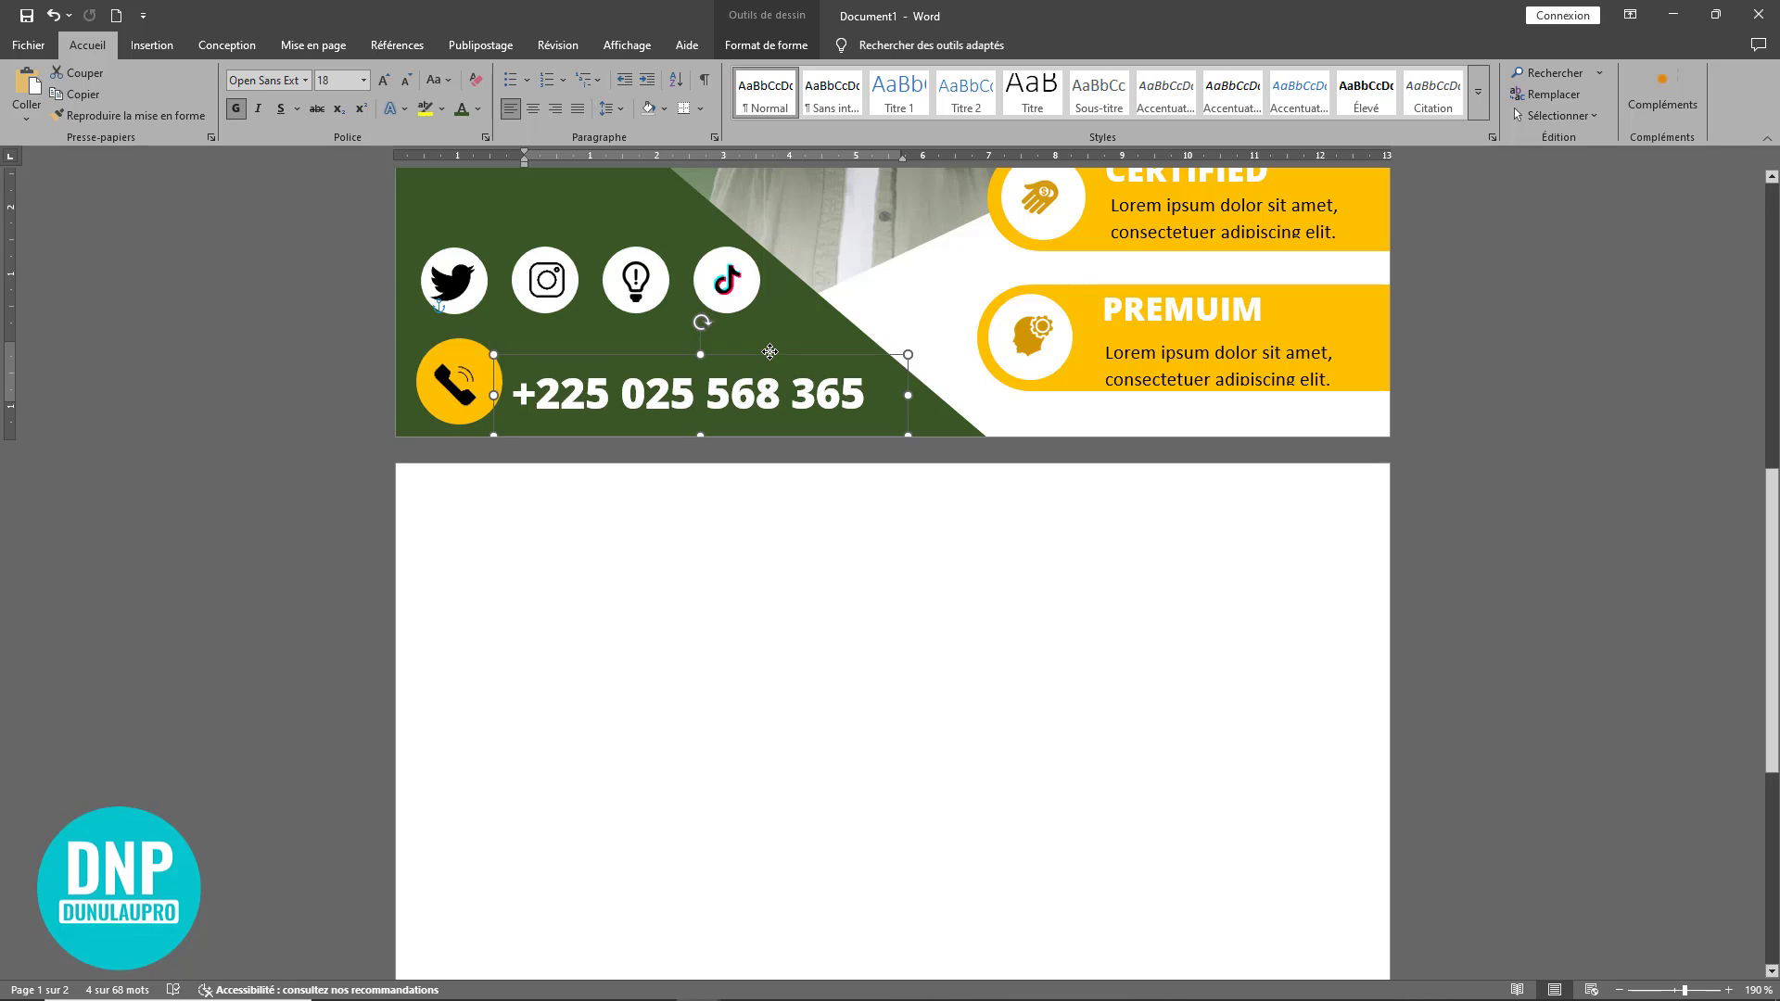
# - Replace the last digit of the phone number with 2
pyautogui.click(875, 397)
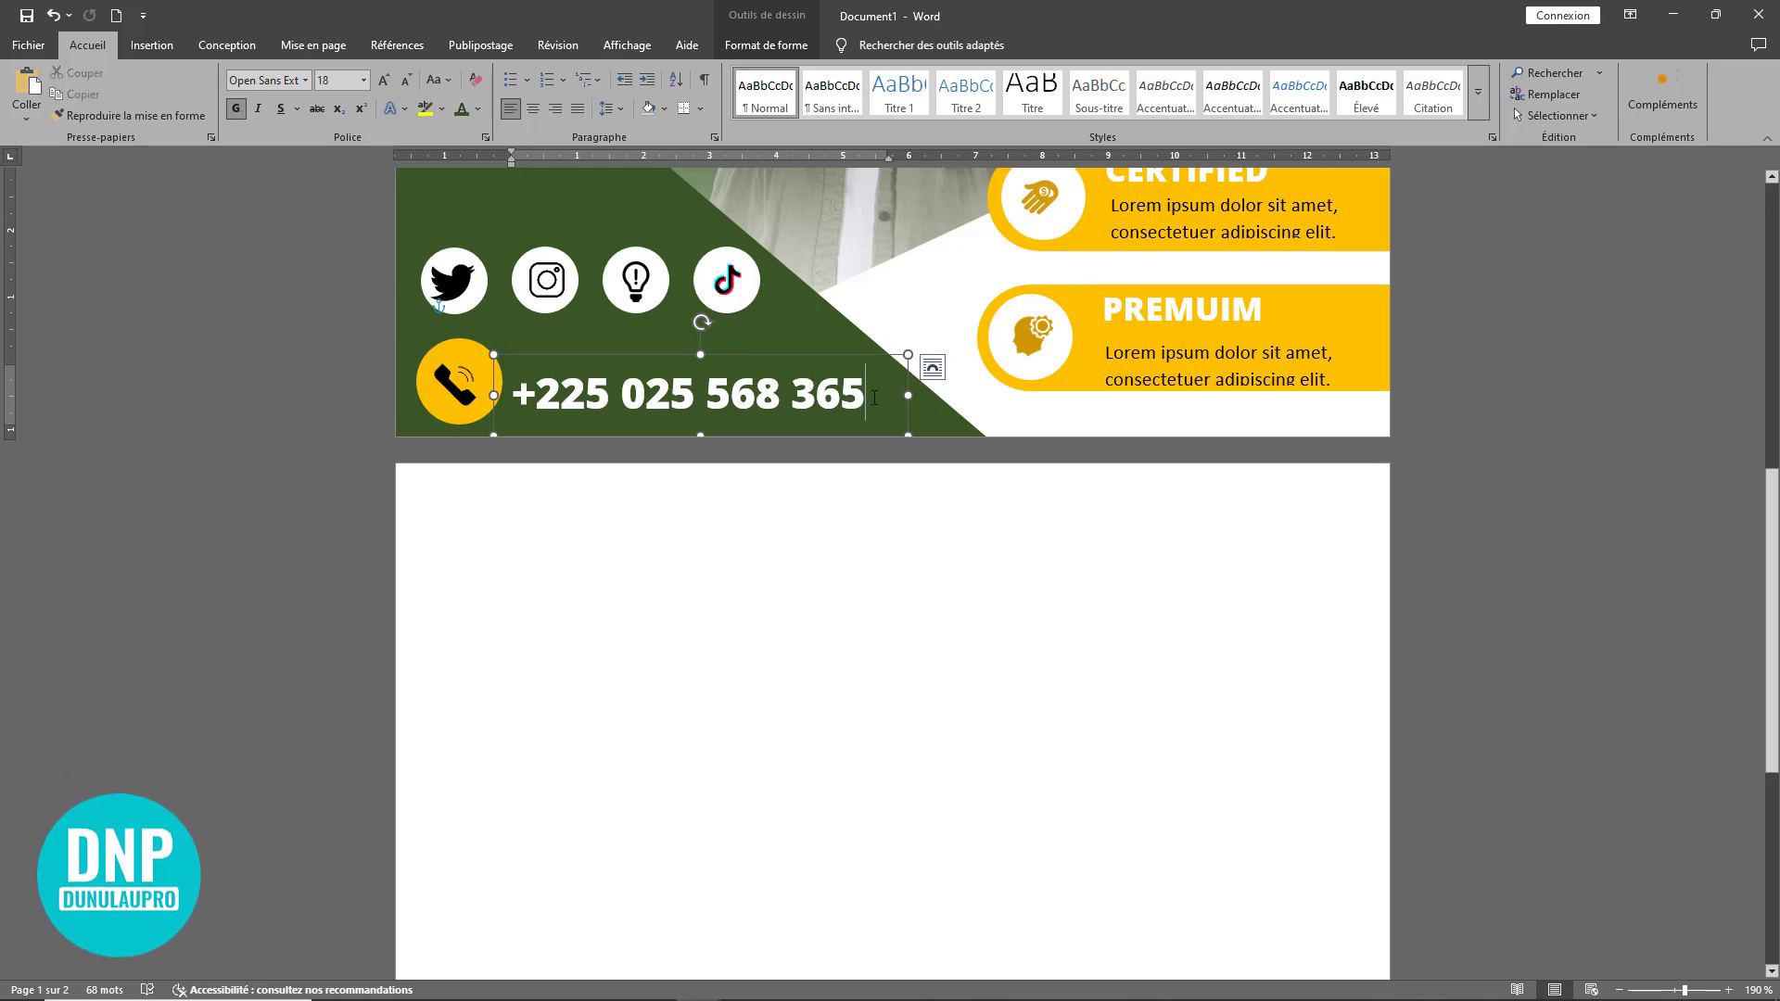
pyautogui.press('BackSpace')
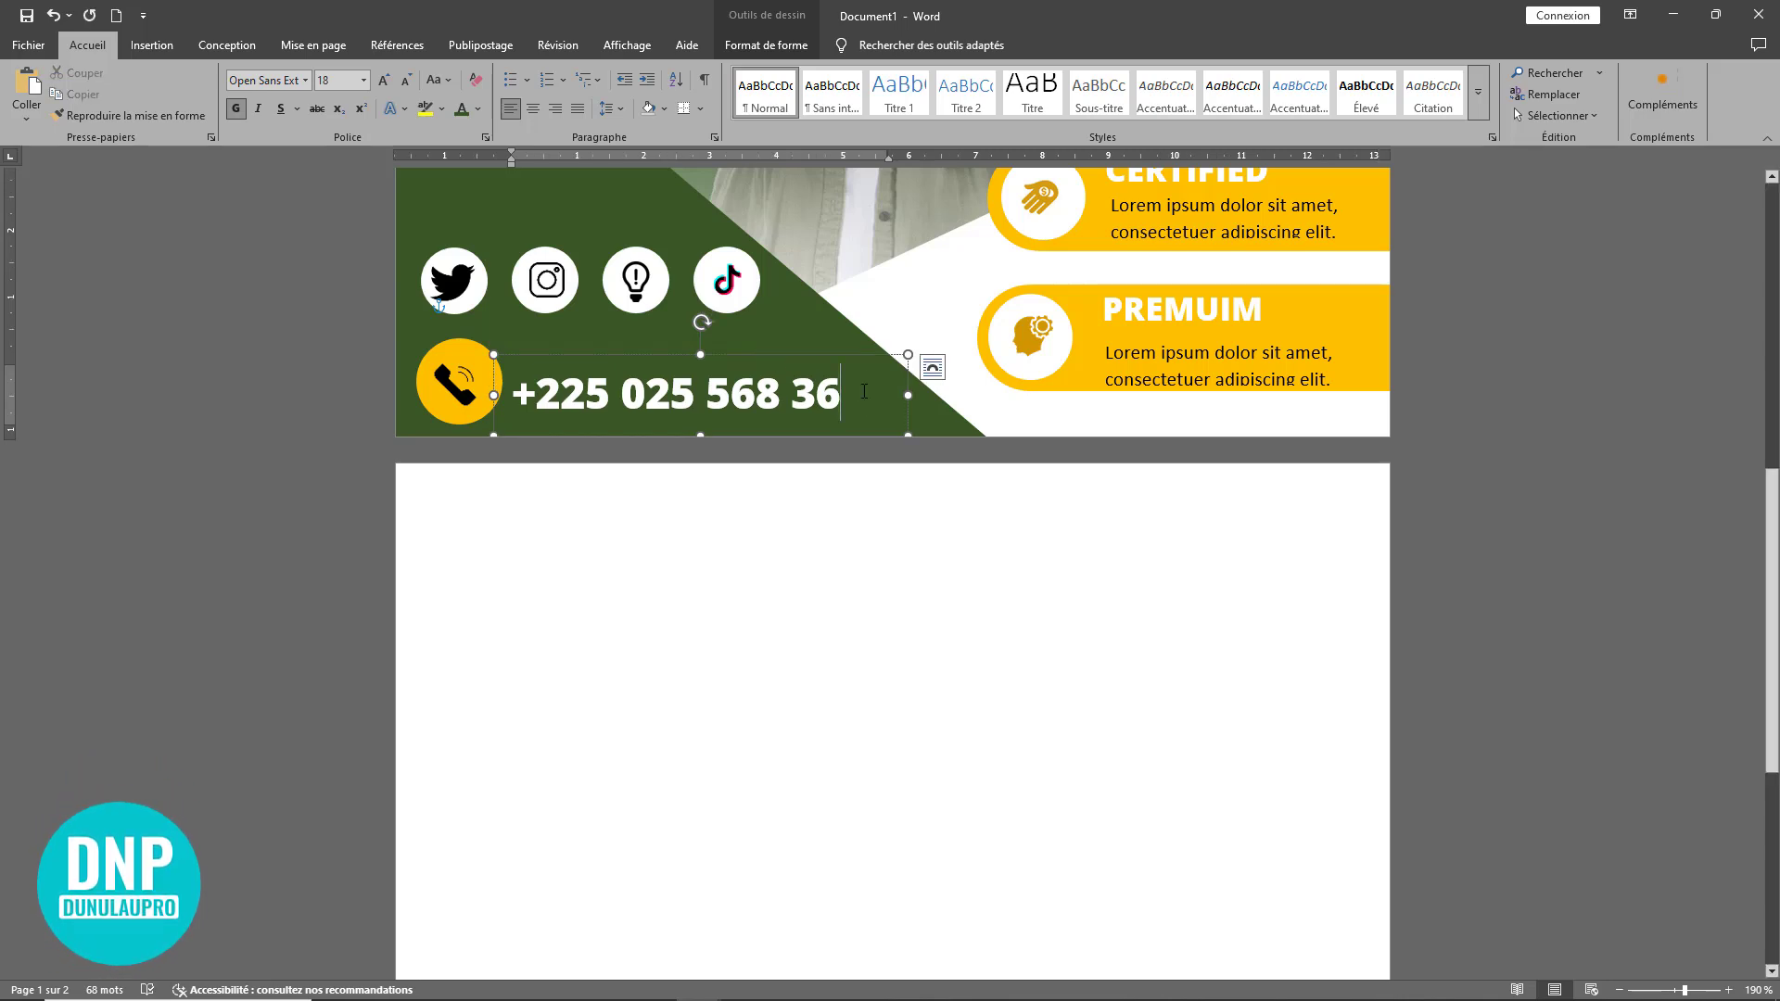
pyautogui.write('2')
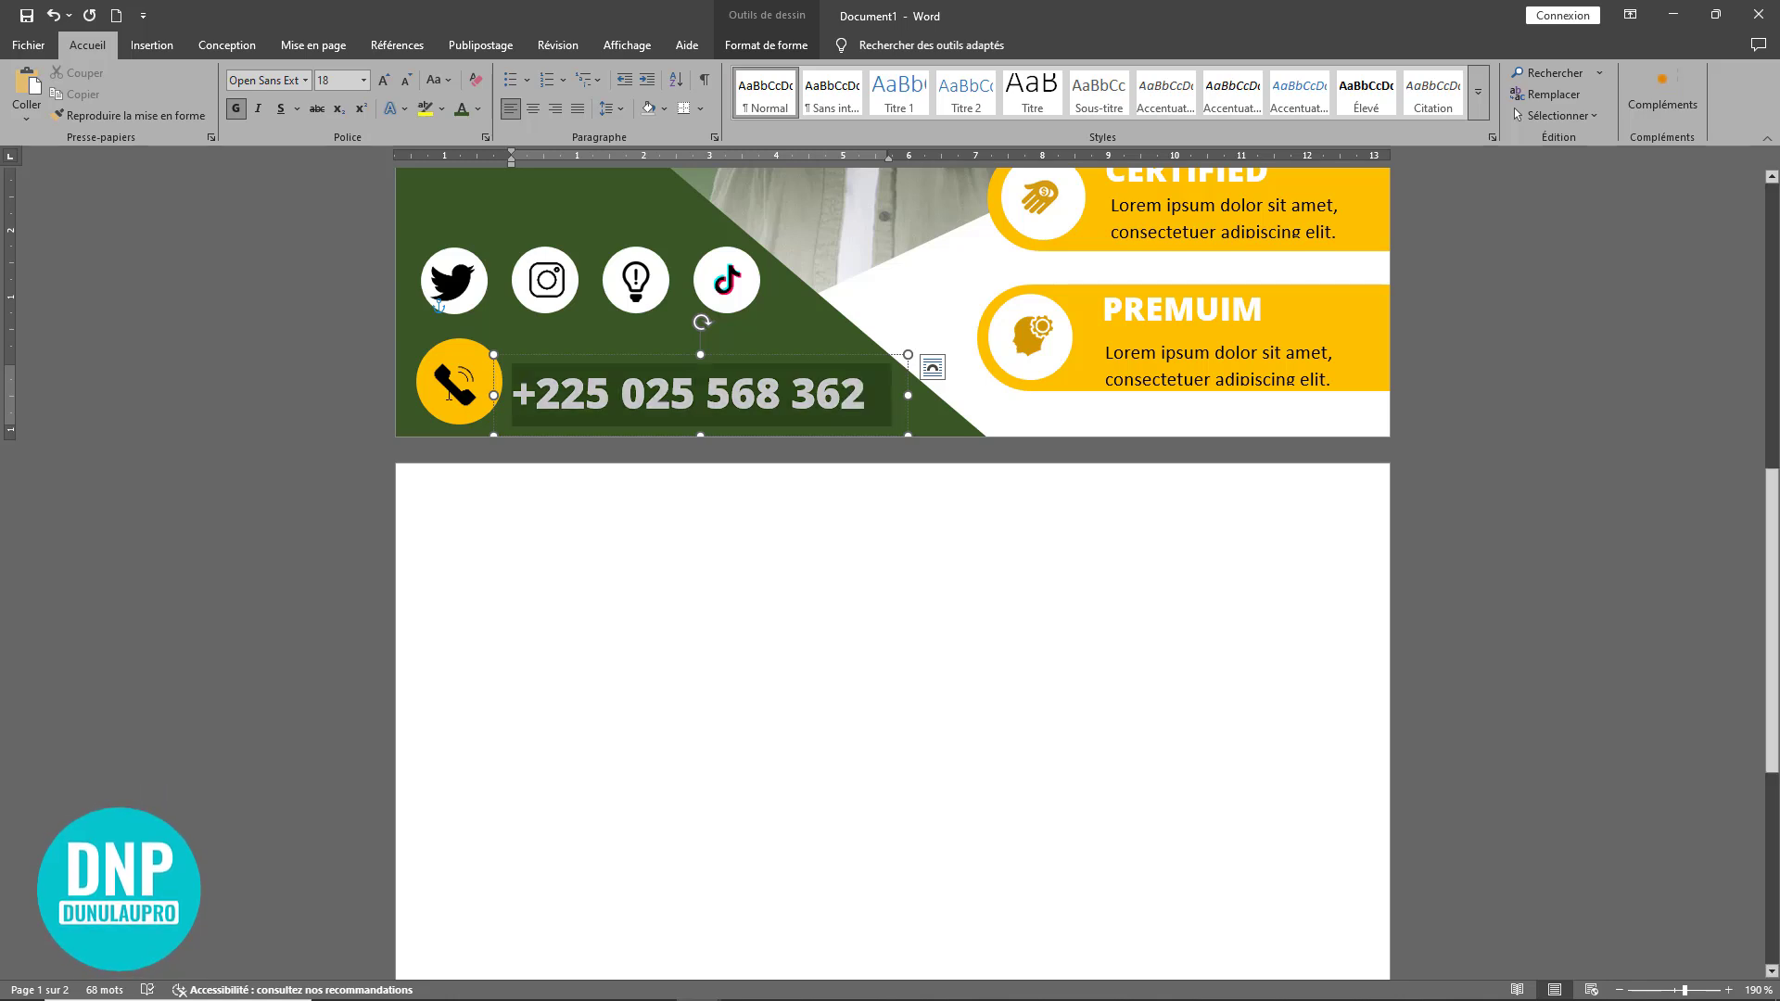
# - Colour the whole phone number golden yellow to match the phone circle
pyautogui.hotkey('ctrl', 'a')
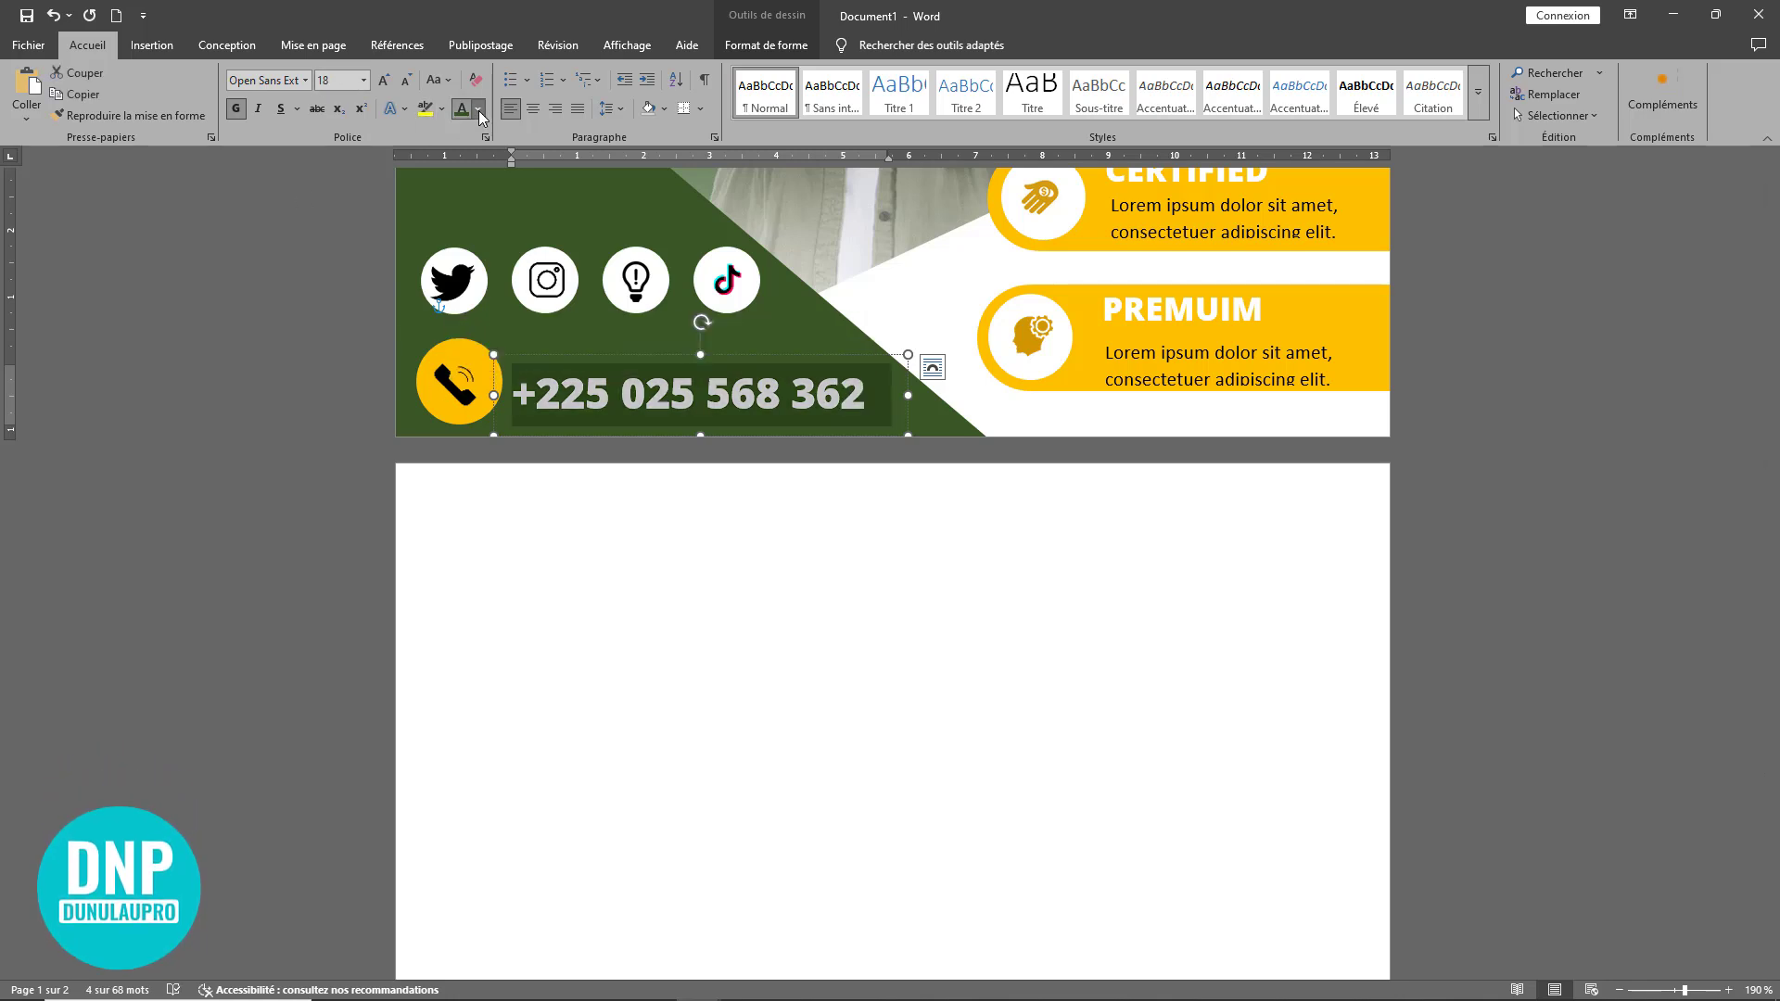
pyautogui.click(479, 109)
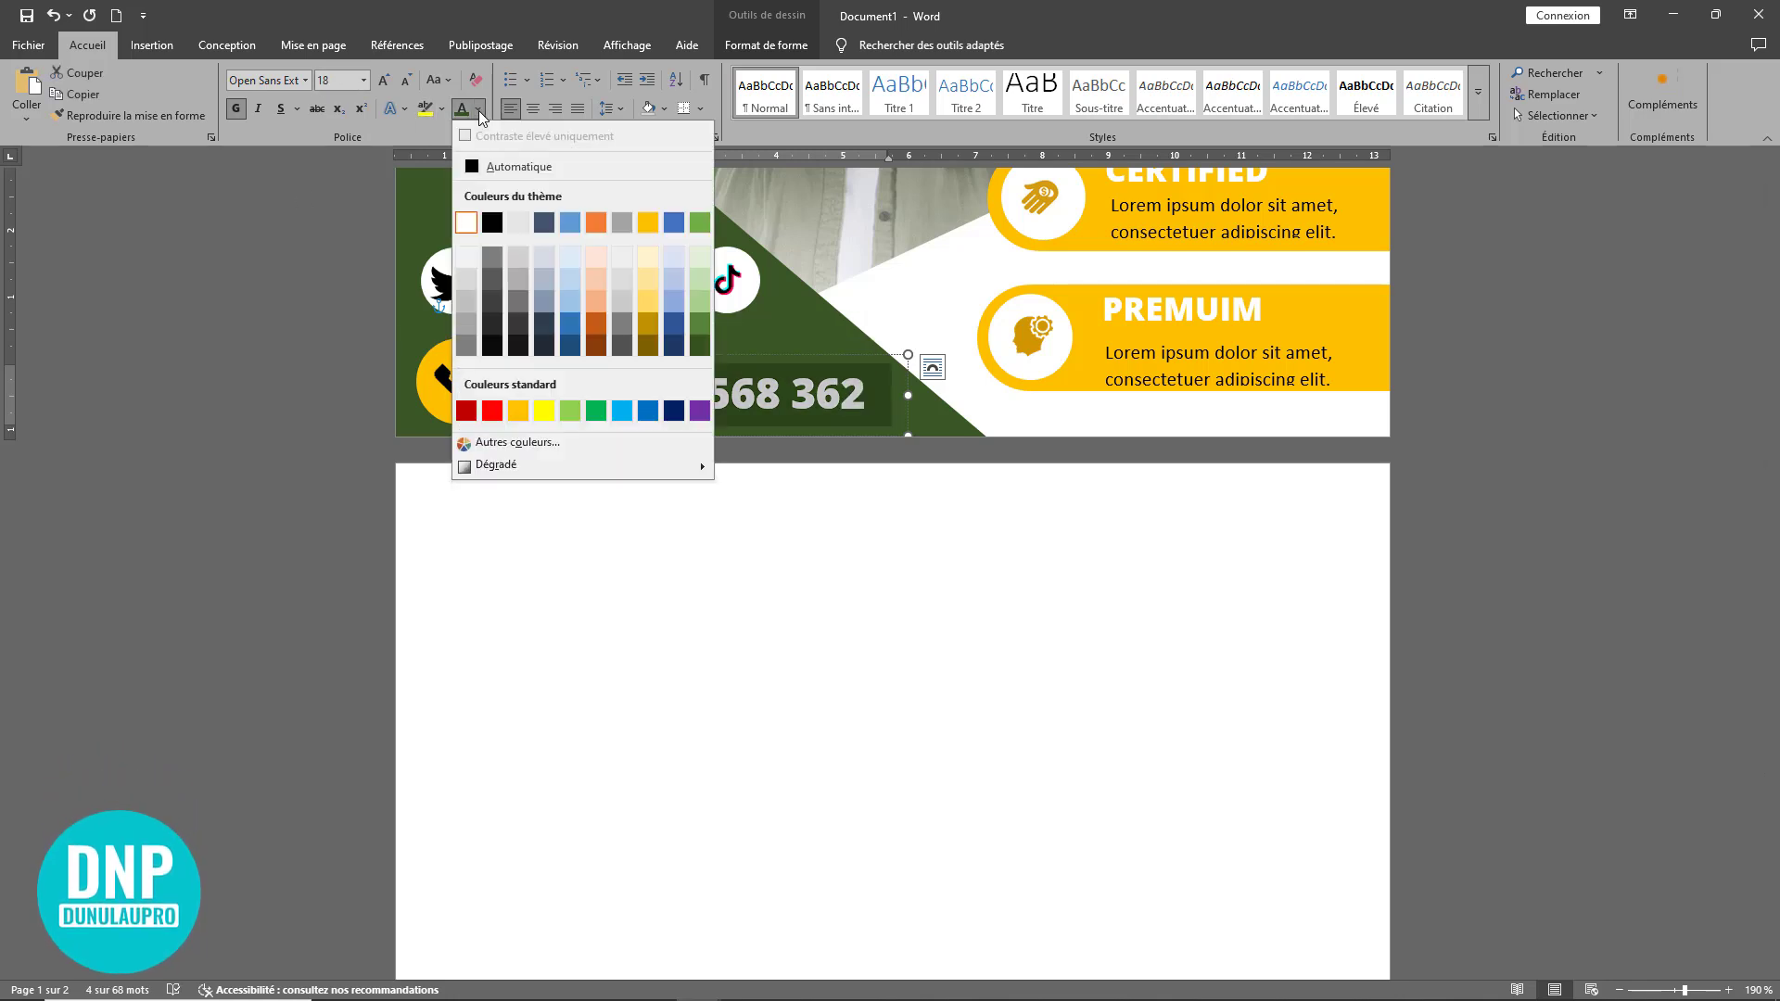
pyautogui.click(518, 409)
pyautogui.click(617, 496)
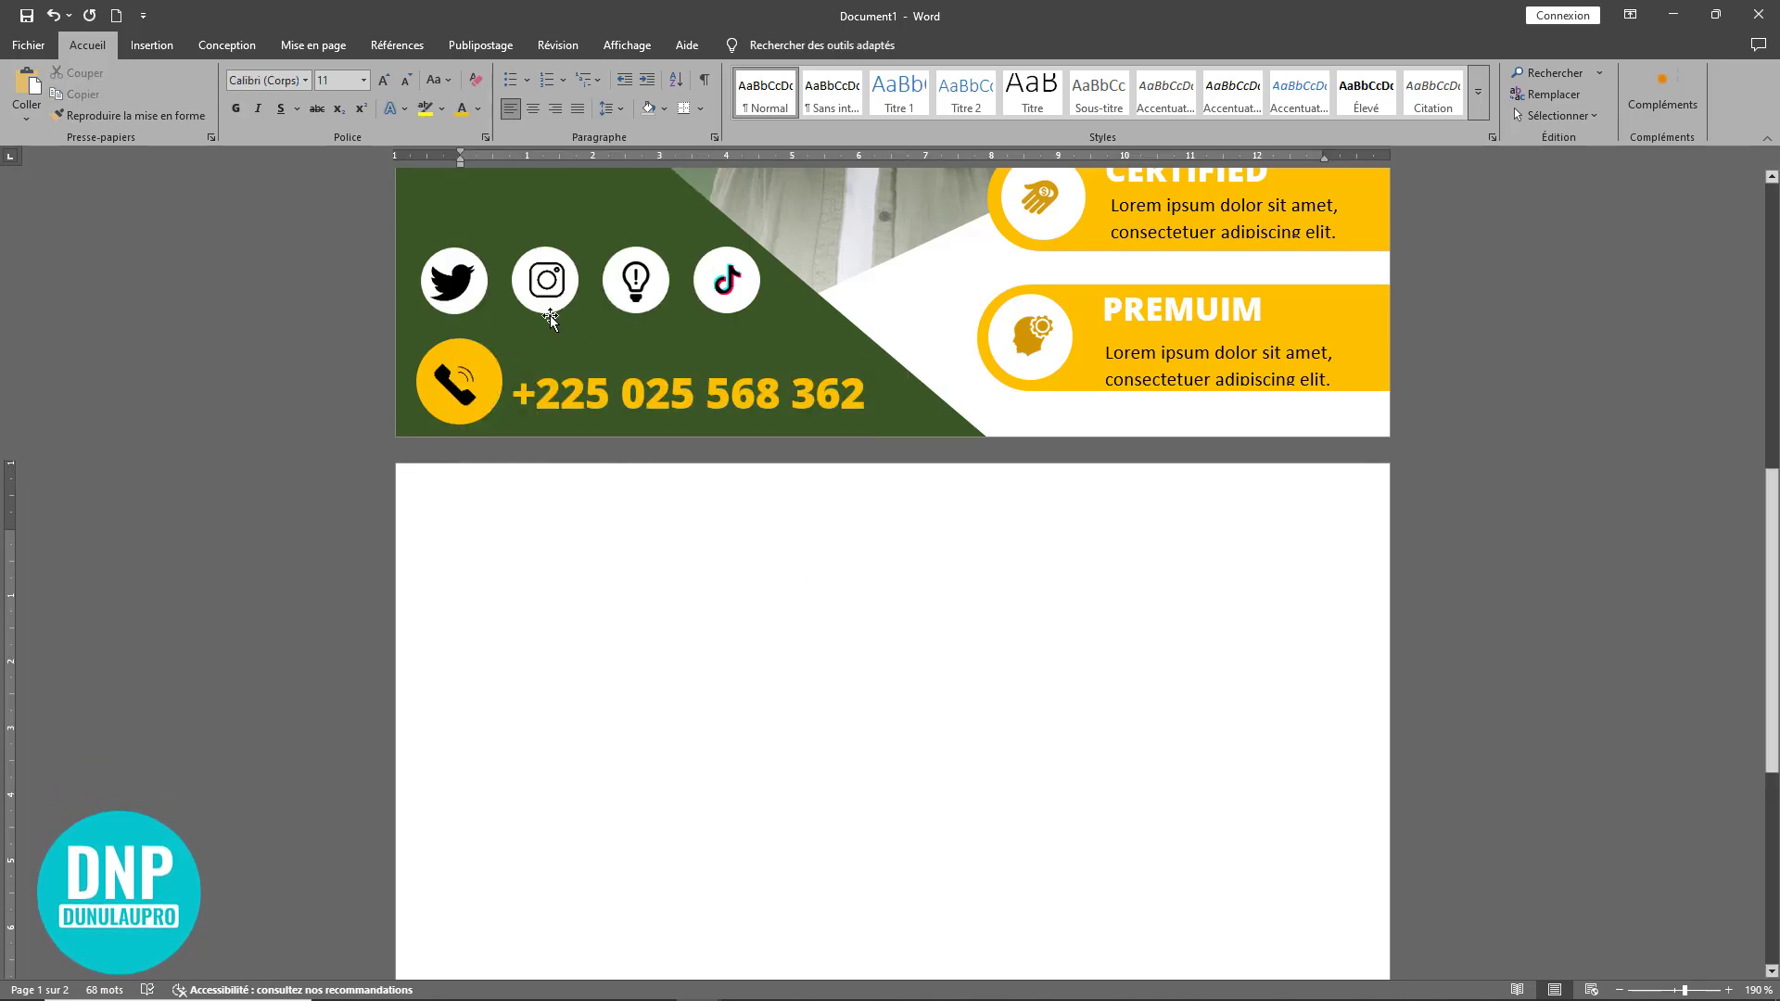
# - Copy the CERTIFIED title to the green area above the phone number and replace its text with FOR MORE INFORMATION
pyautogui.scroll(3, 511, 631)
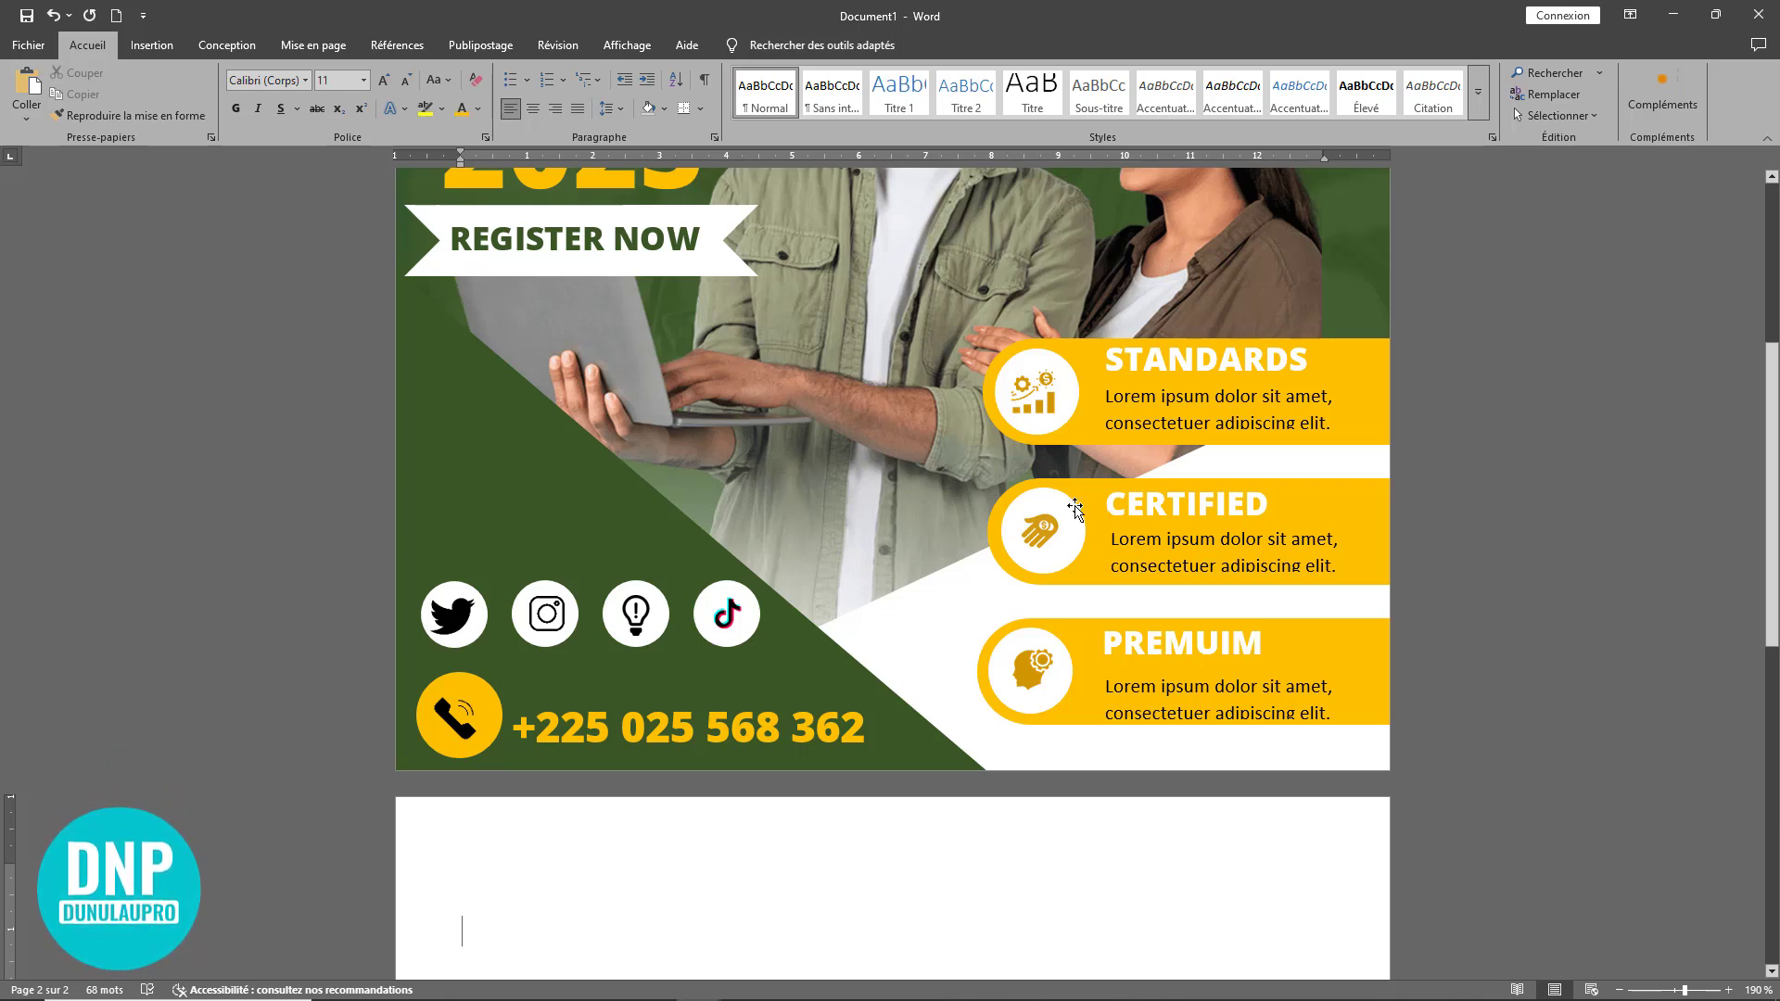
pyautogui.click(1192, 555)
pyautogui.click(1161, 488)
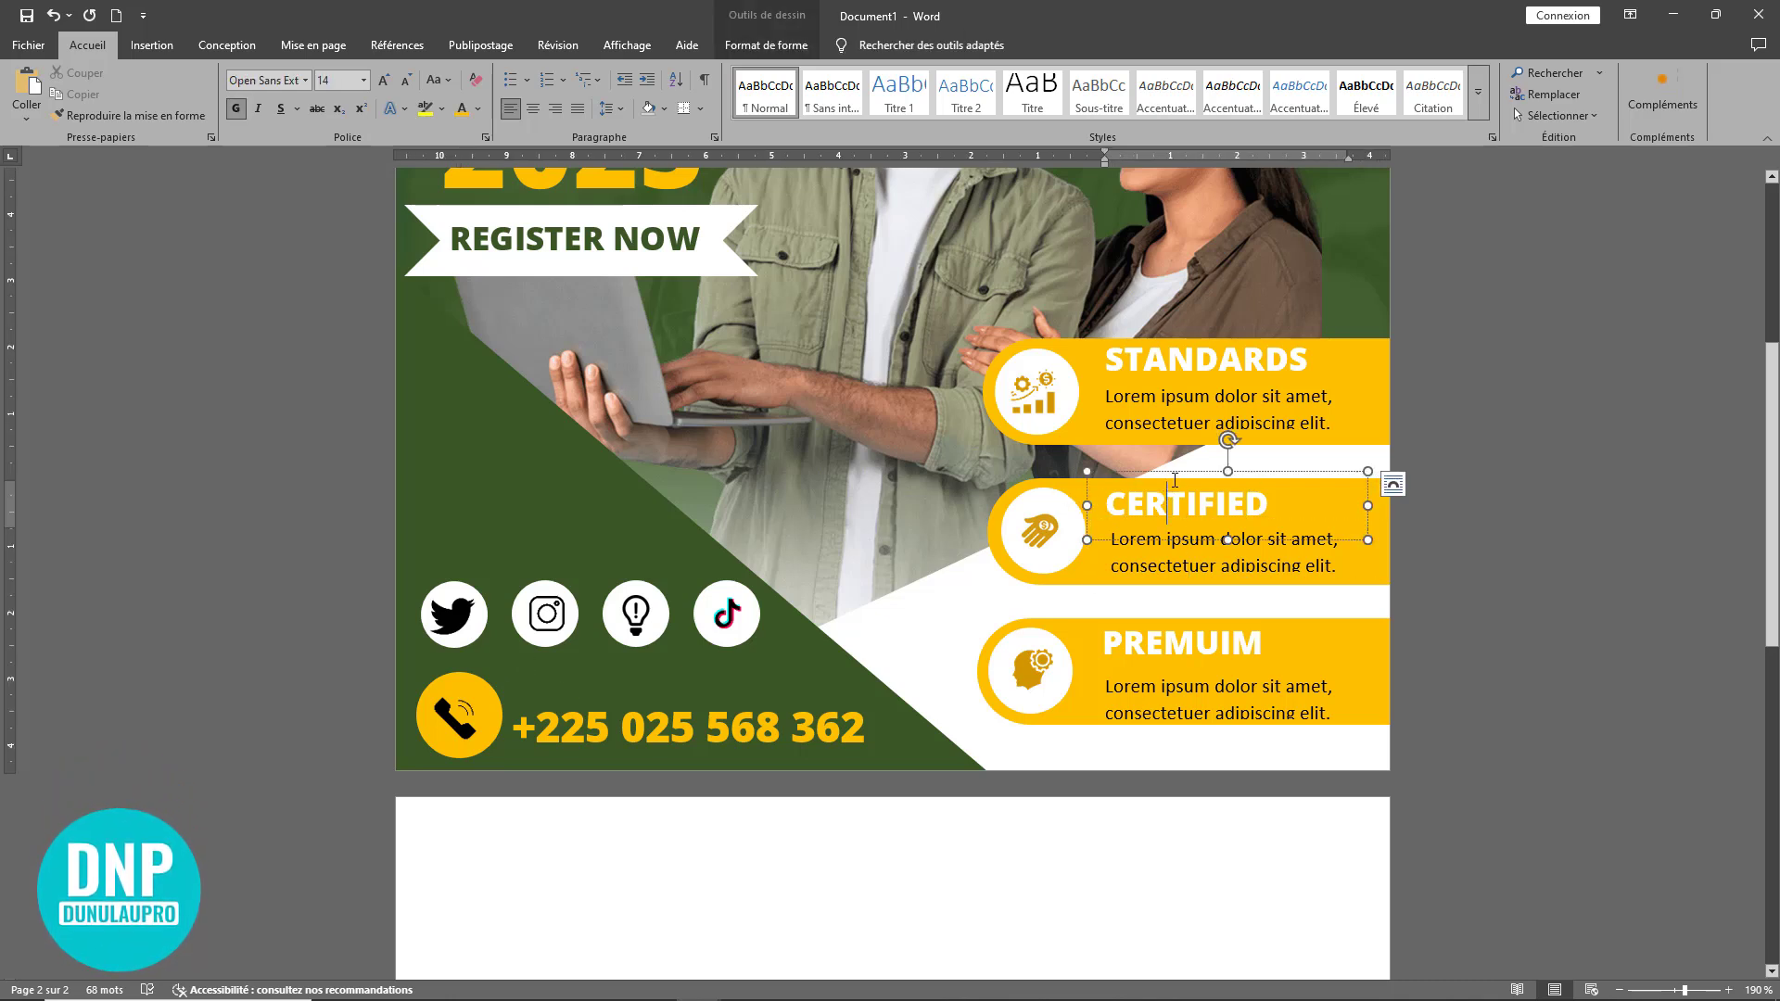
pyautogui.moveTo(1161, 487); pyautogui.dragTo(674, 632)
pyautogui.doubleClick(685, 669)
pyautogui.write('F')
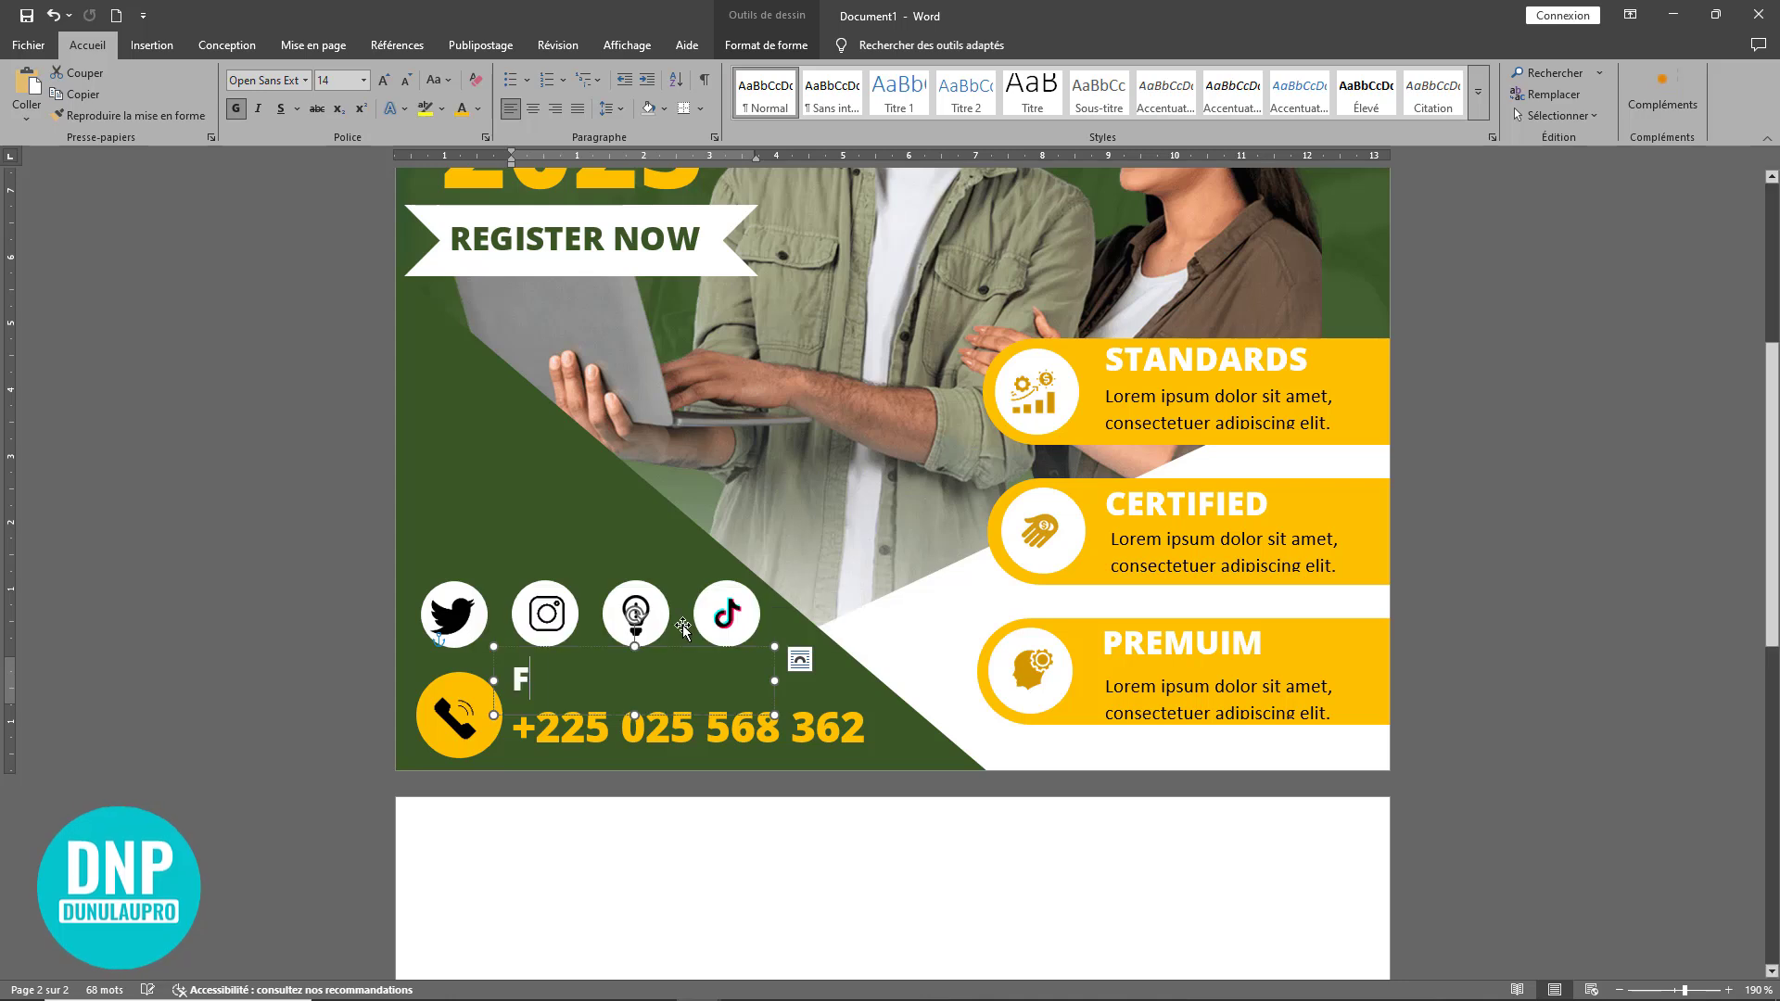
pyautogui.write('OR MO')
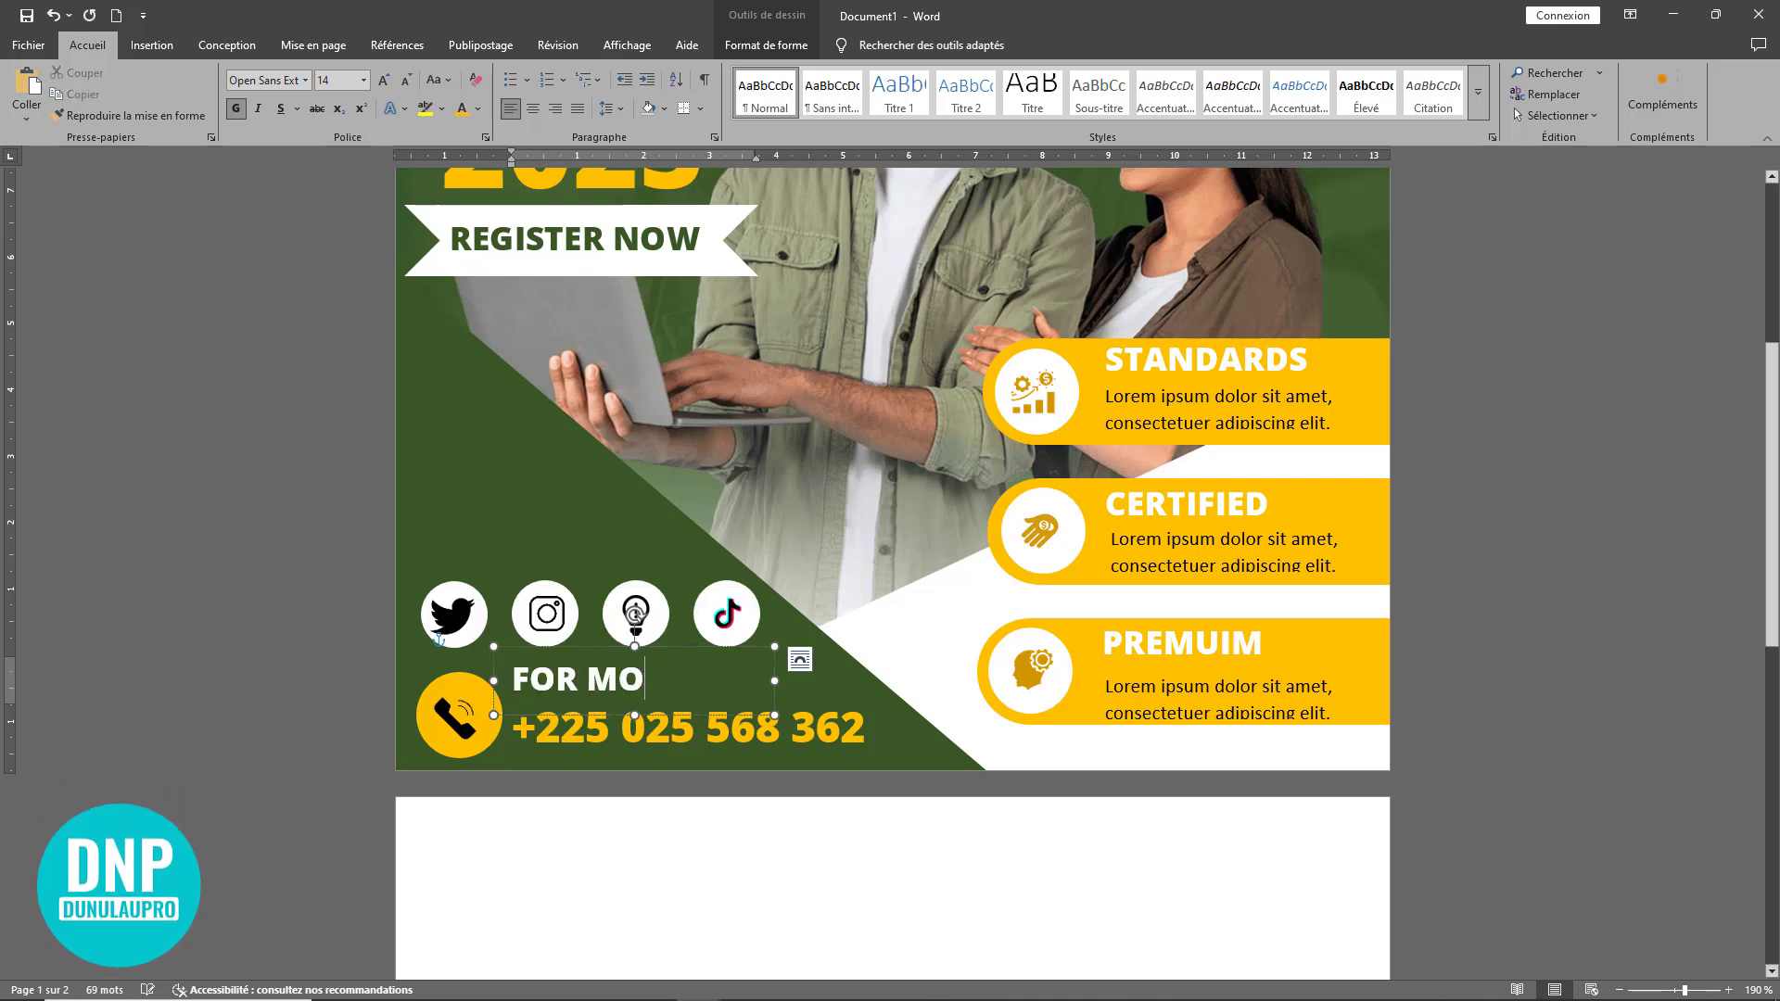
pyautogui.write('RE INFO :')
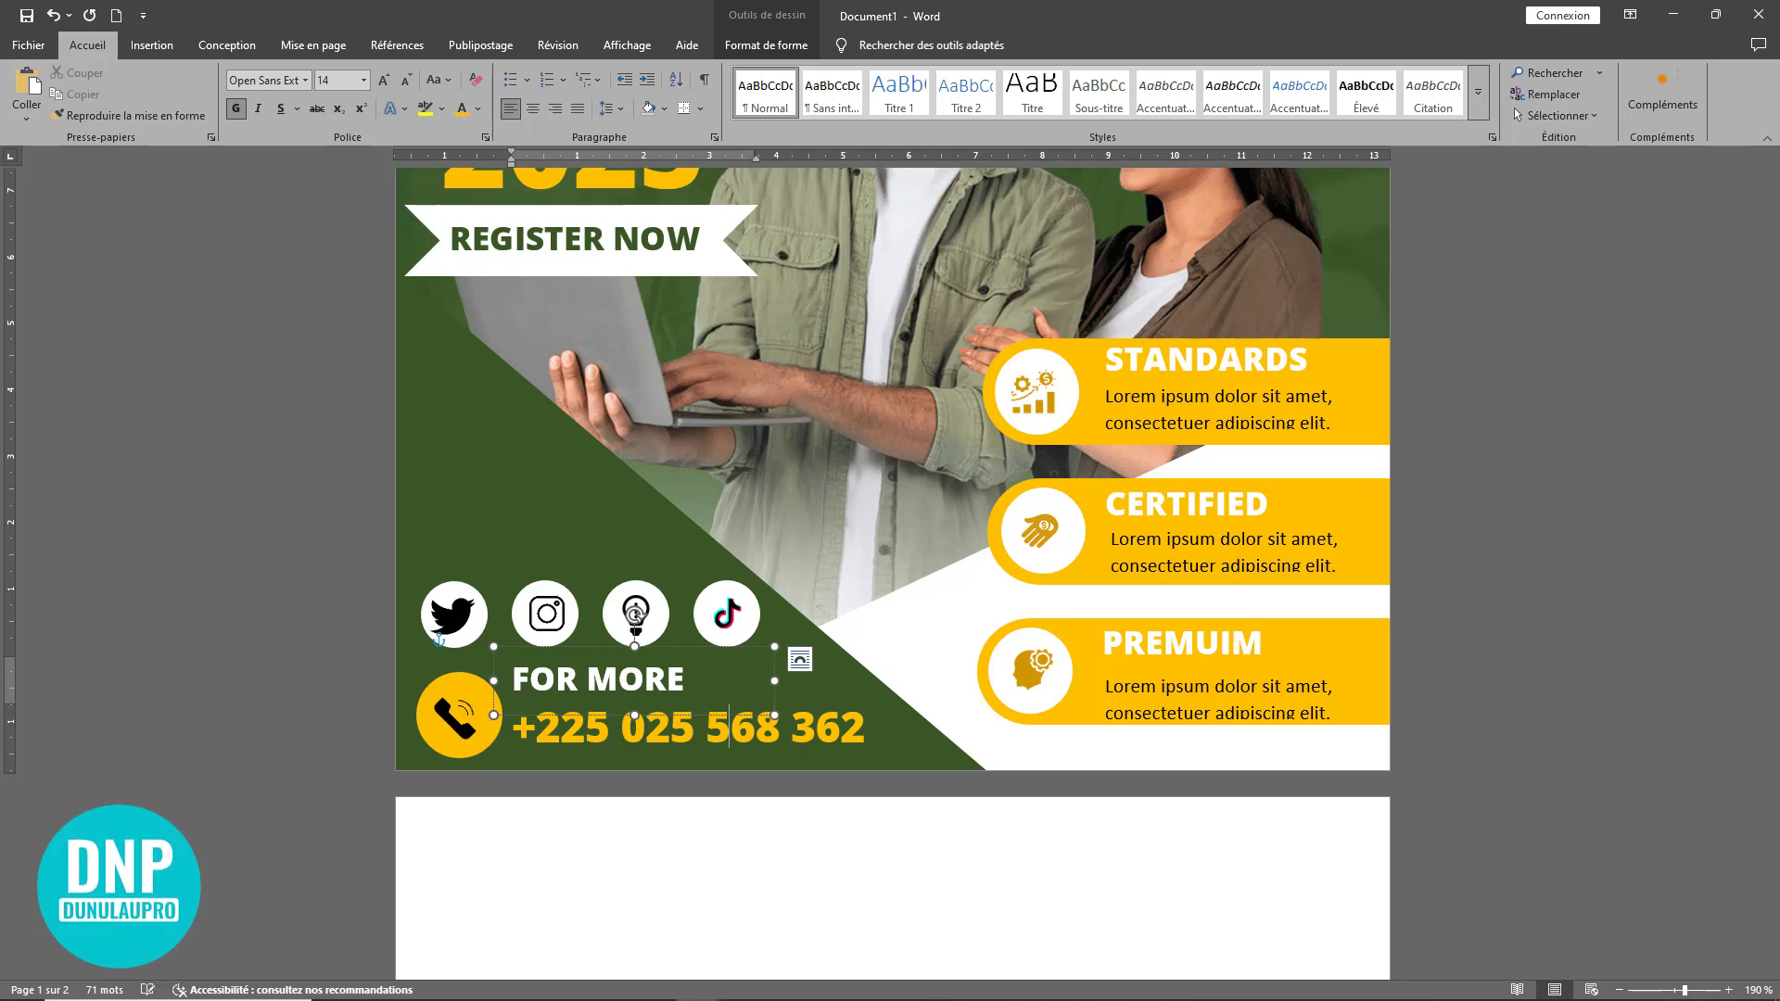
# - Fit FOR MORE INFORMATION on one line at 8 pt in a wider text box, placed just above the phone number
pyautogui.moveTo(779, 682)
pyautogui.mouseDown()
pyautogui.moveTo(959, 649)
pyautogui.moveTo(840, 675)
pyautogui.mouseUp()
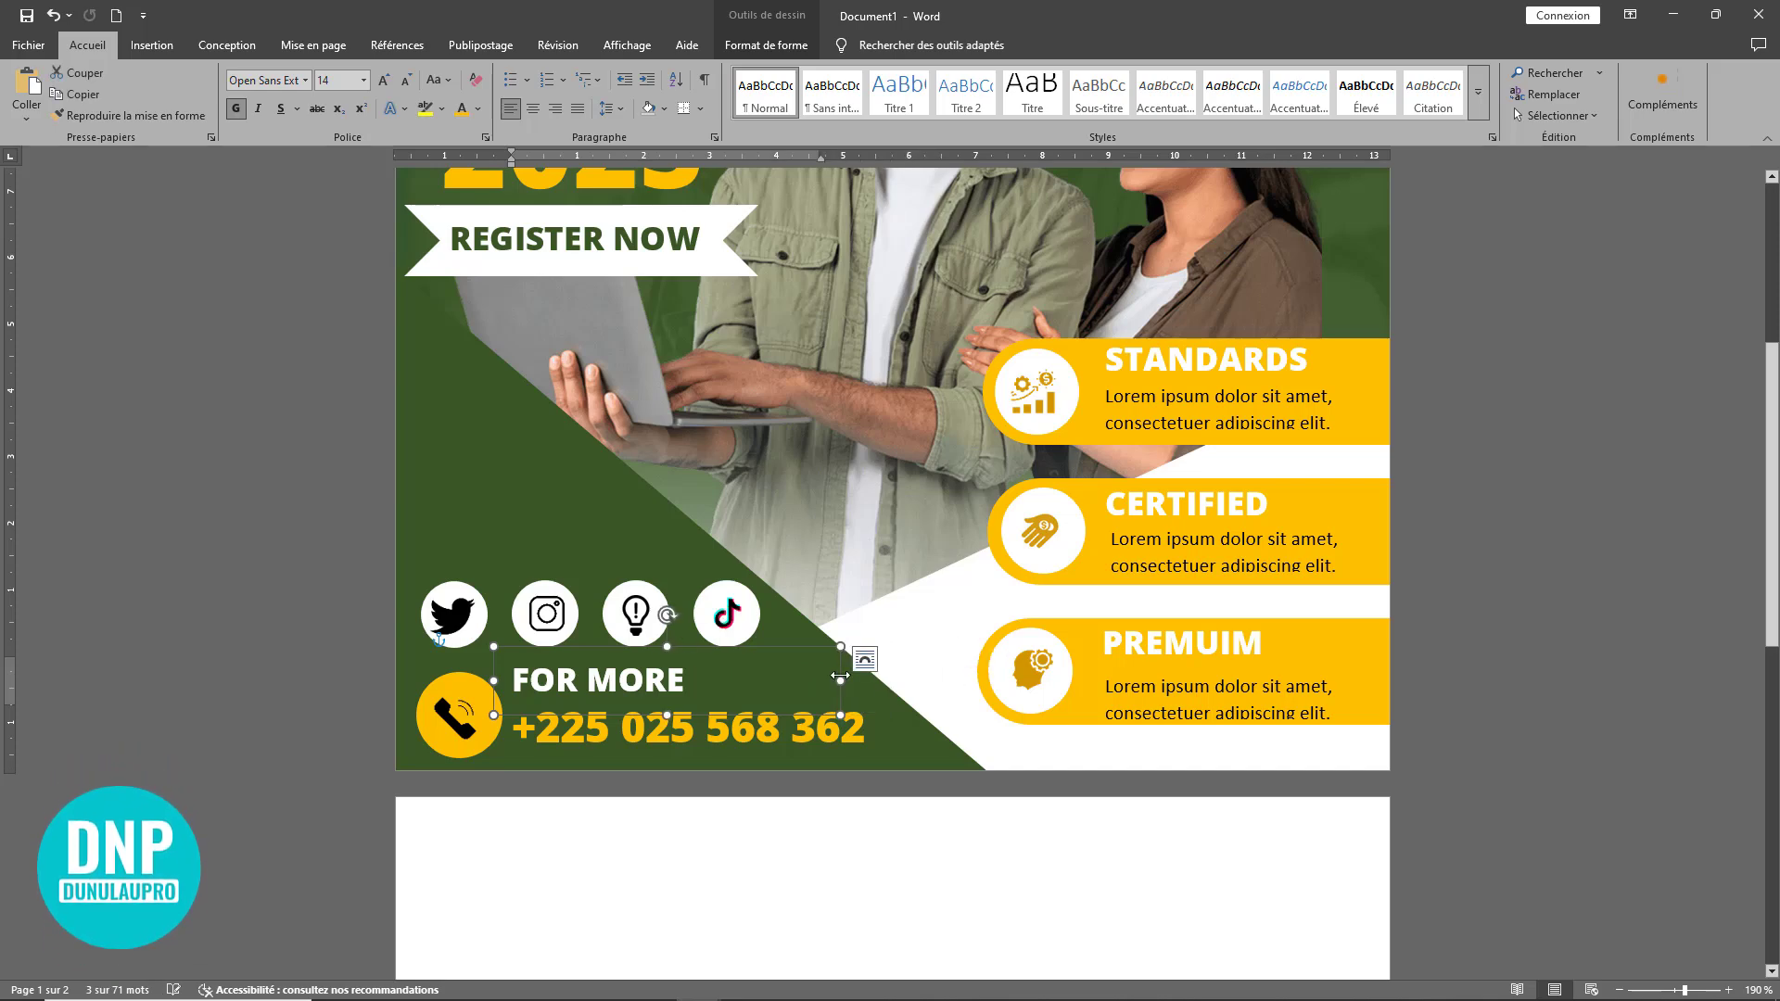
pyautogui.click(100, 46)
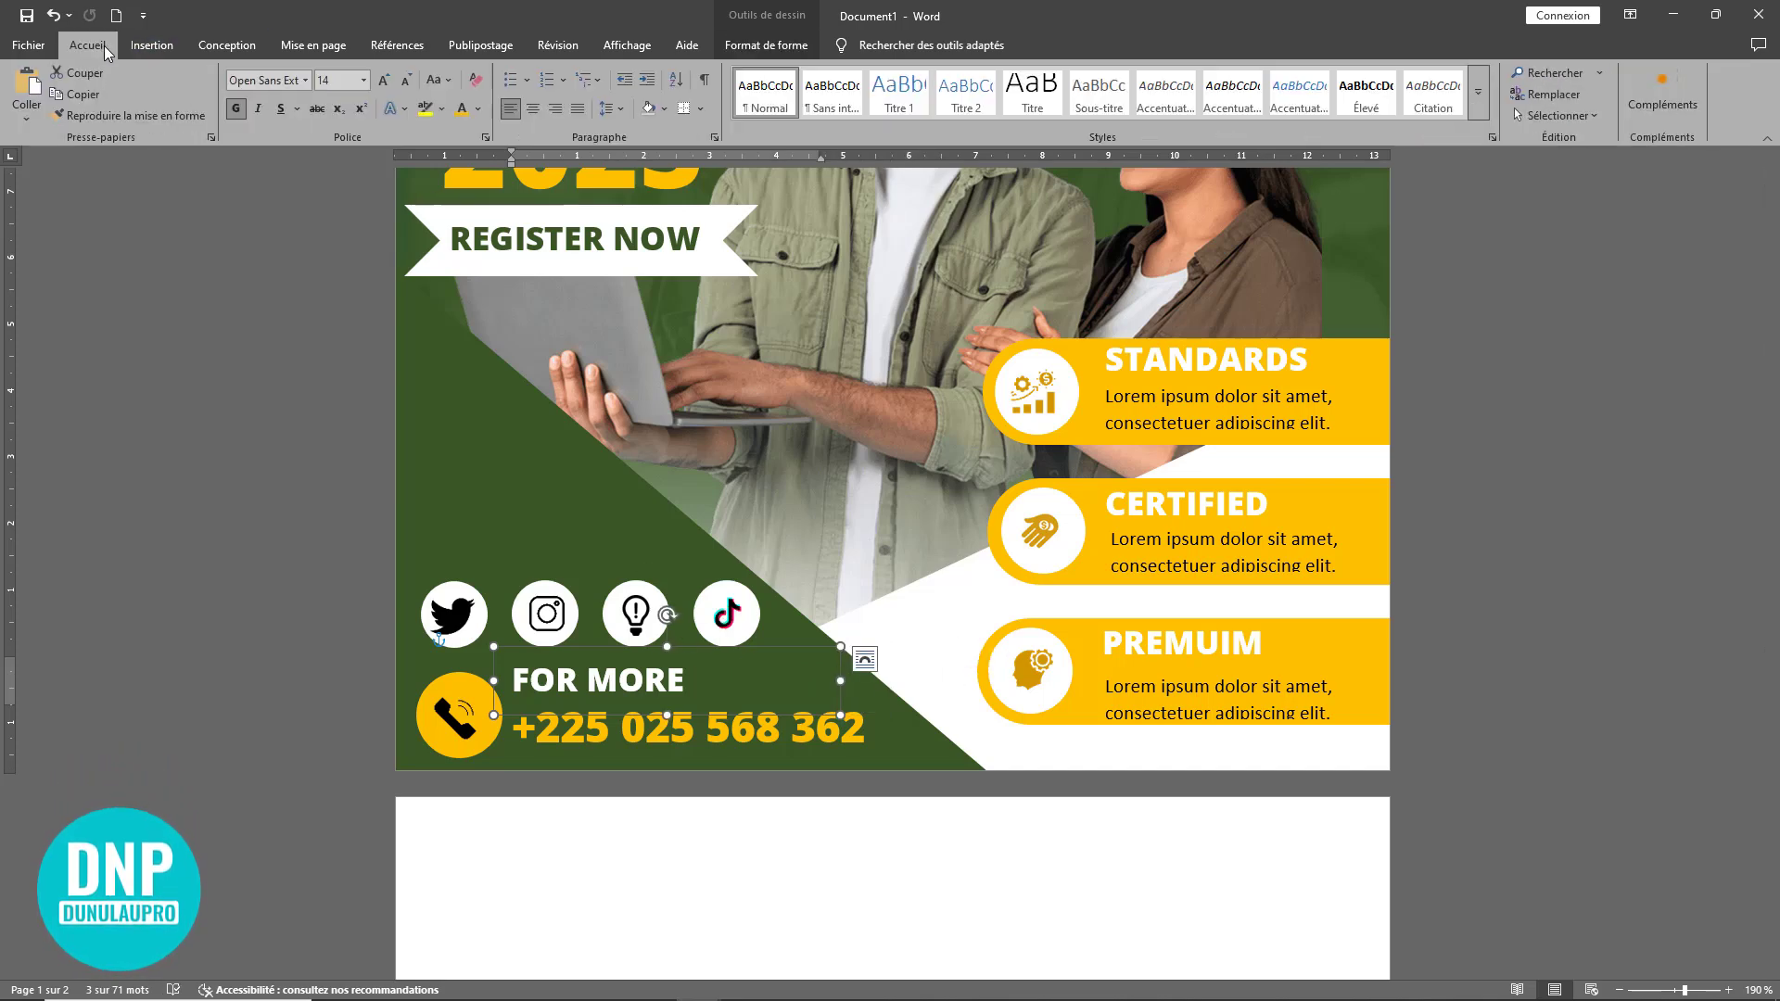
pyautogui.click(408, 81)
pyautogui.click(407, 81)
pyautogui.click(408, 81)
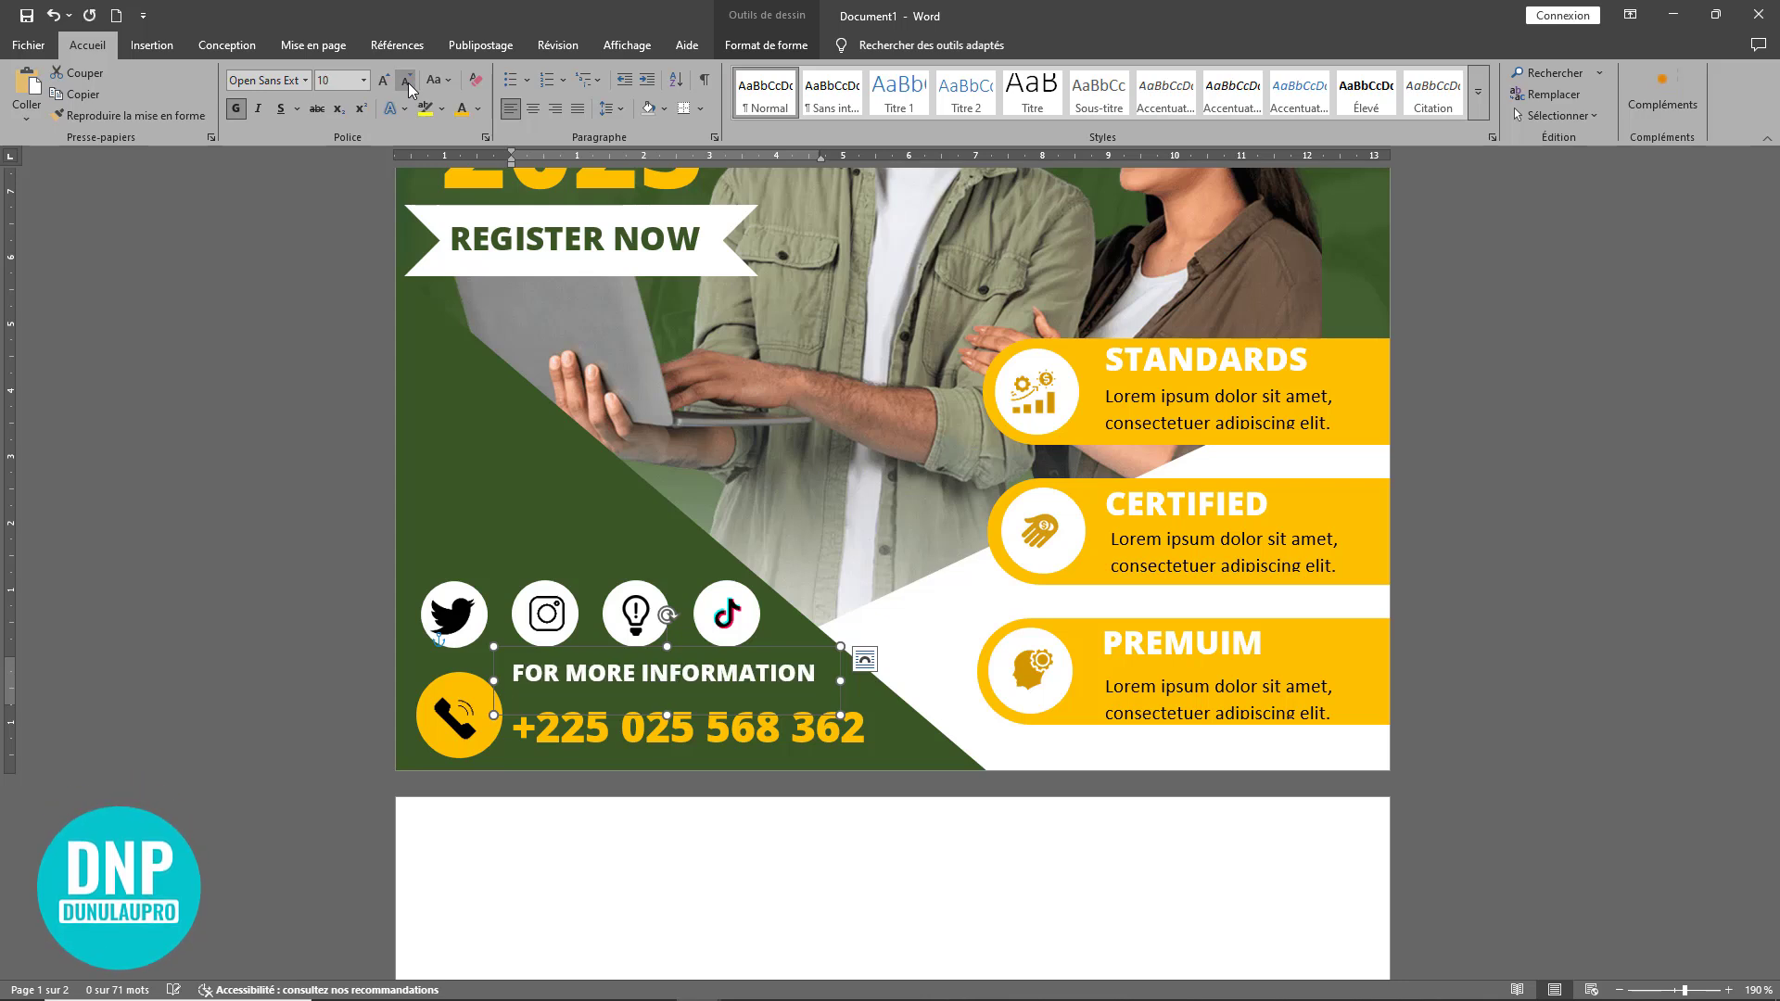
pyautogui.click(408, 82)
pyautogui.click(407, 82)
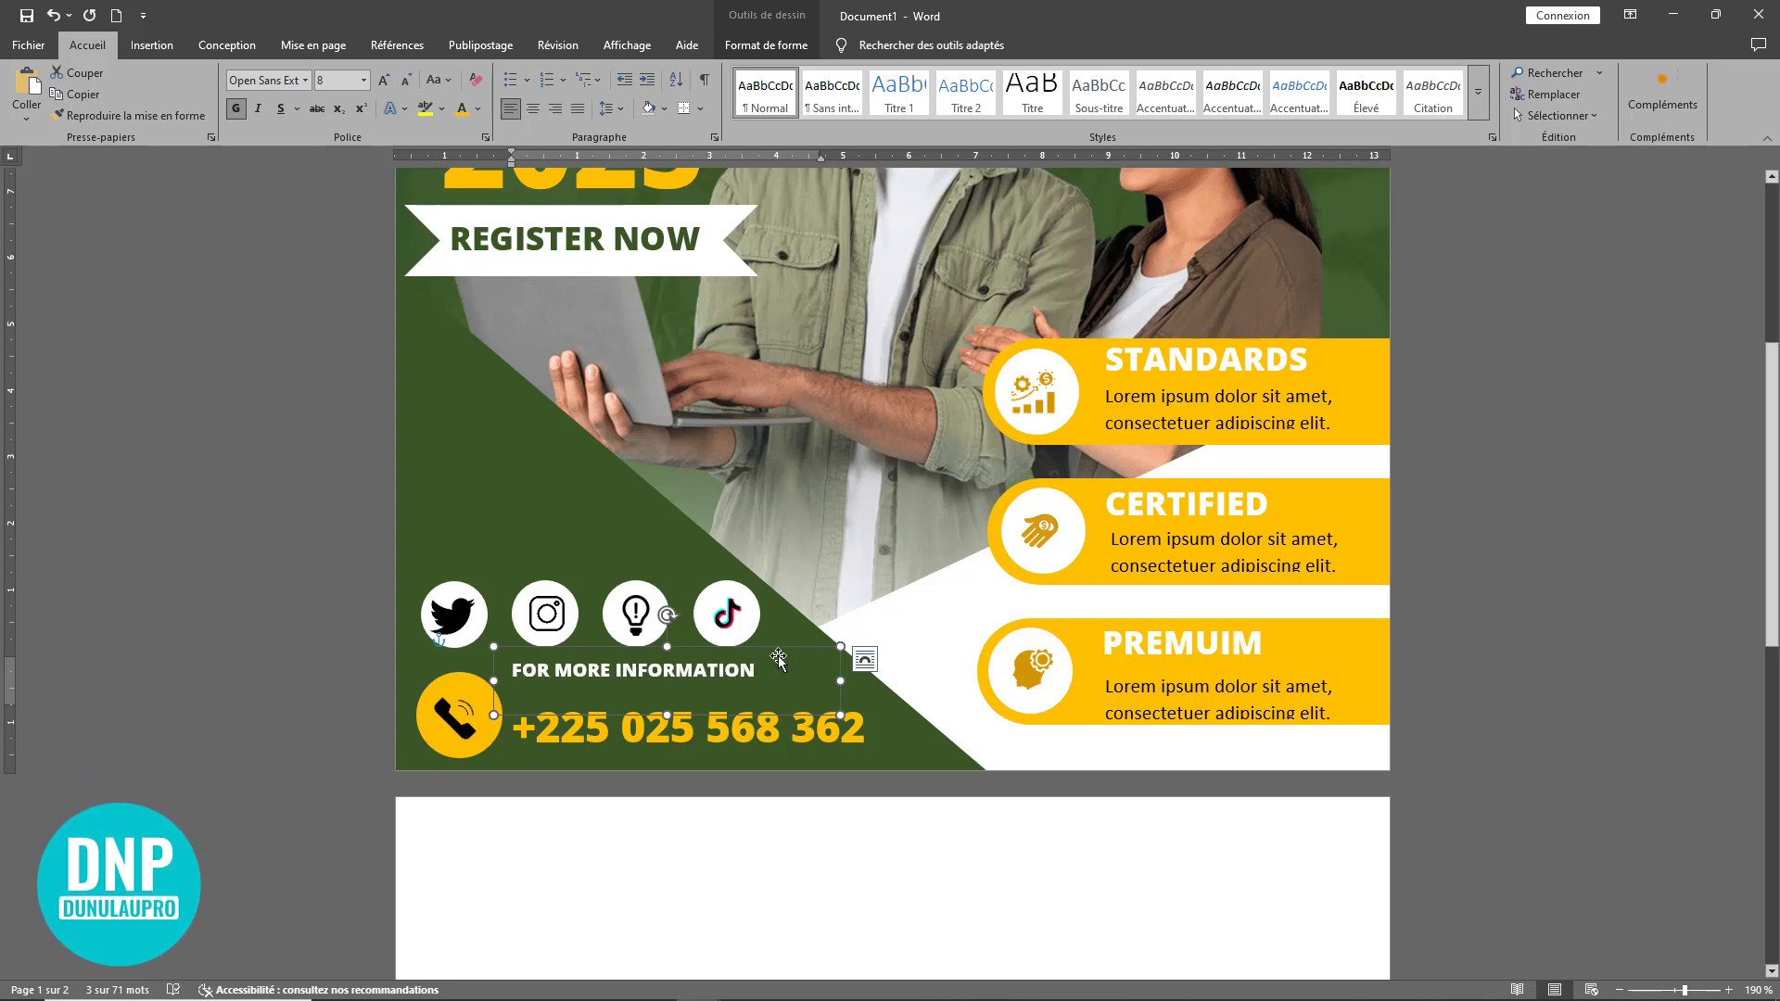
pyautogui.moveTo(781, 653); pyautogui.dragTo(788, 671)
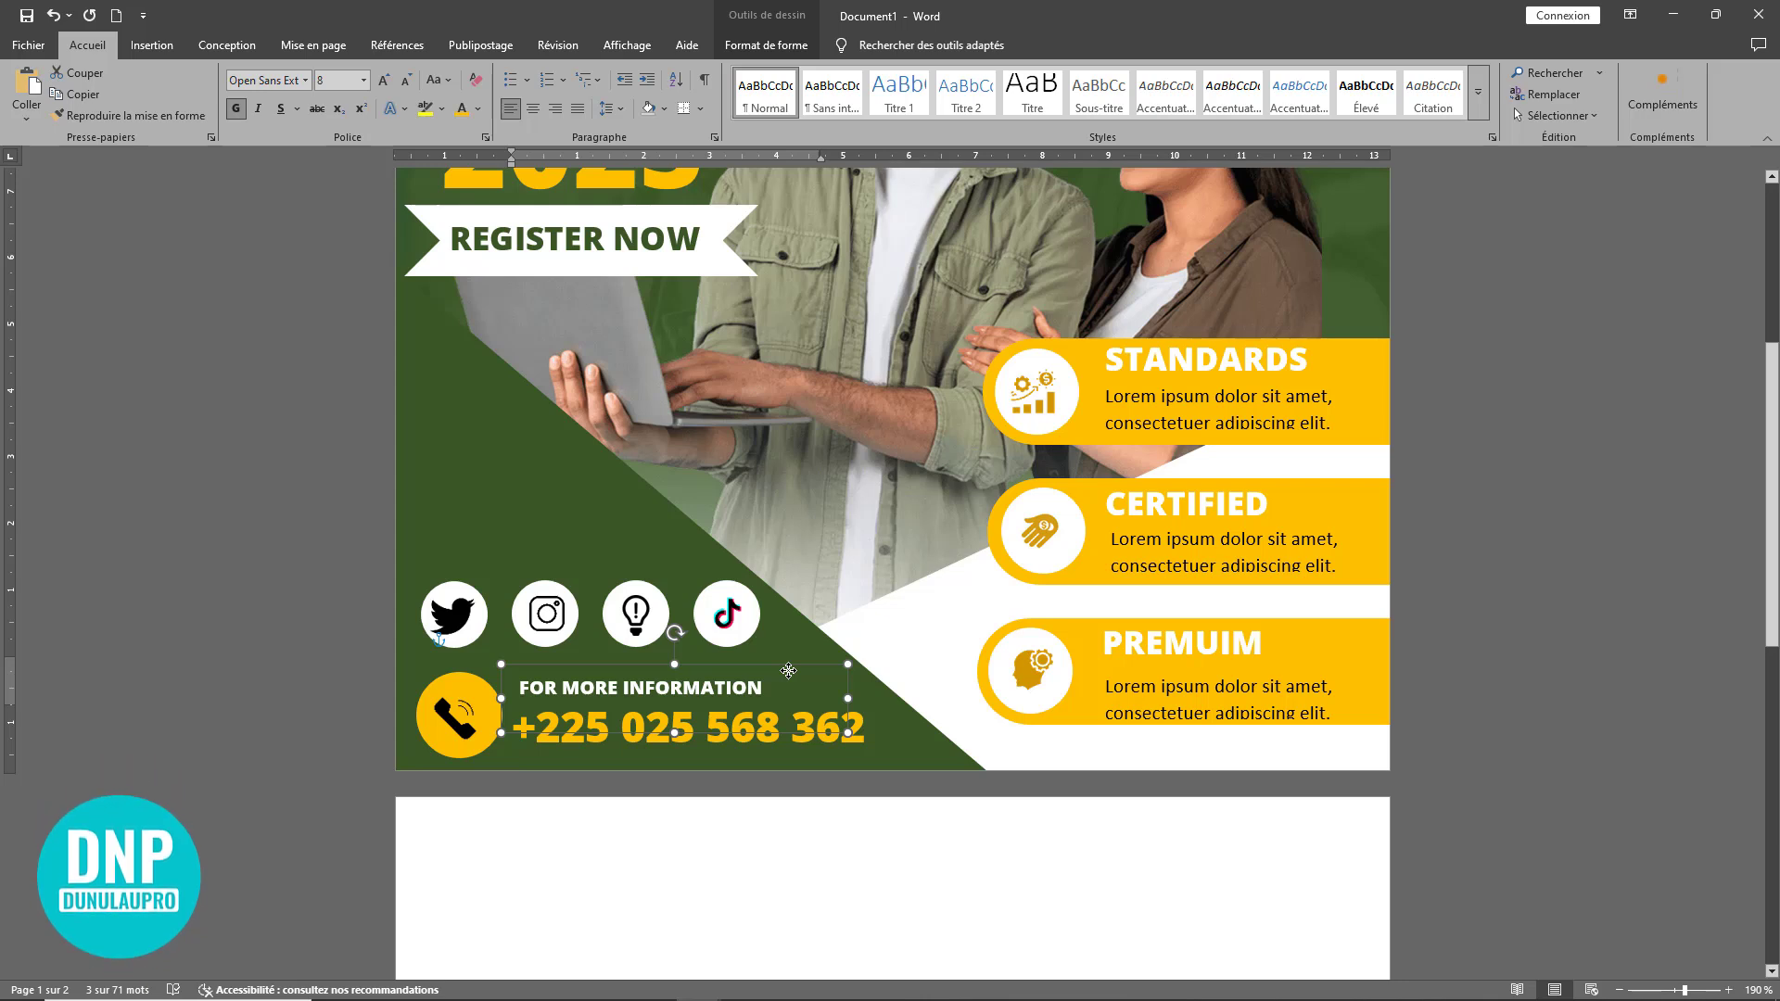
pyautogui.click(838, 854)
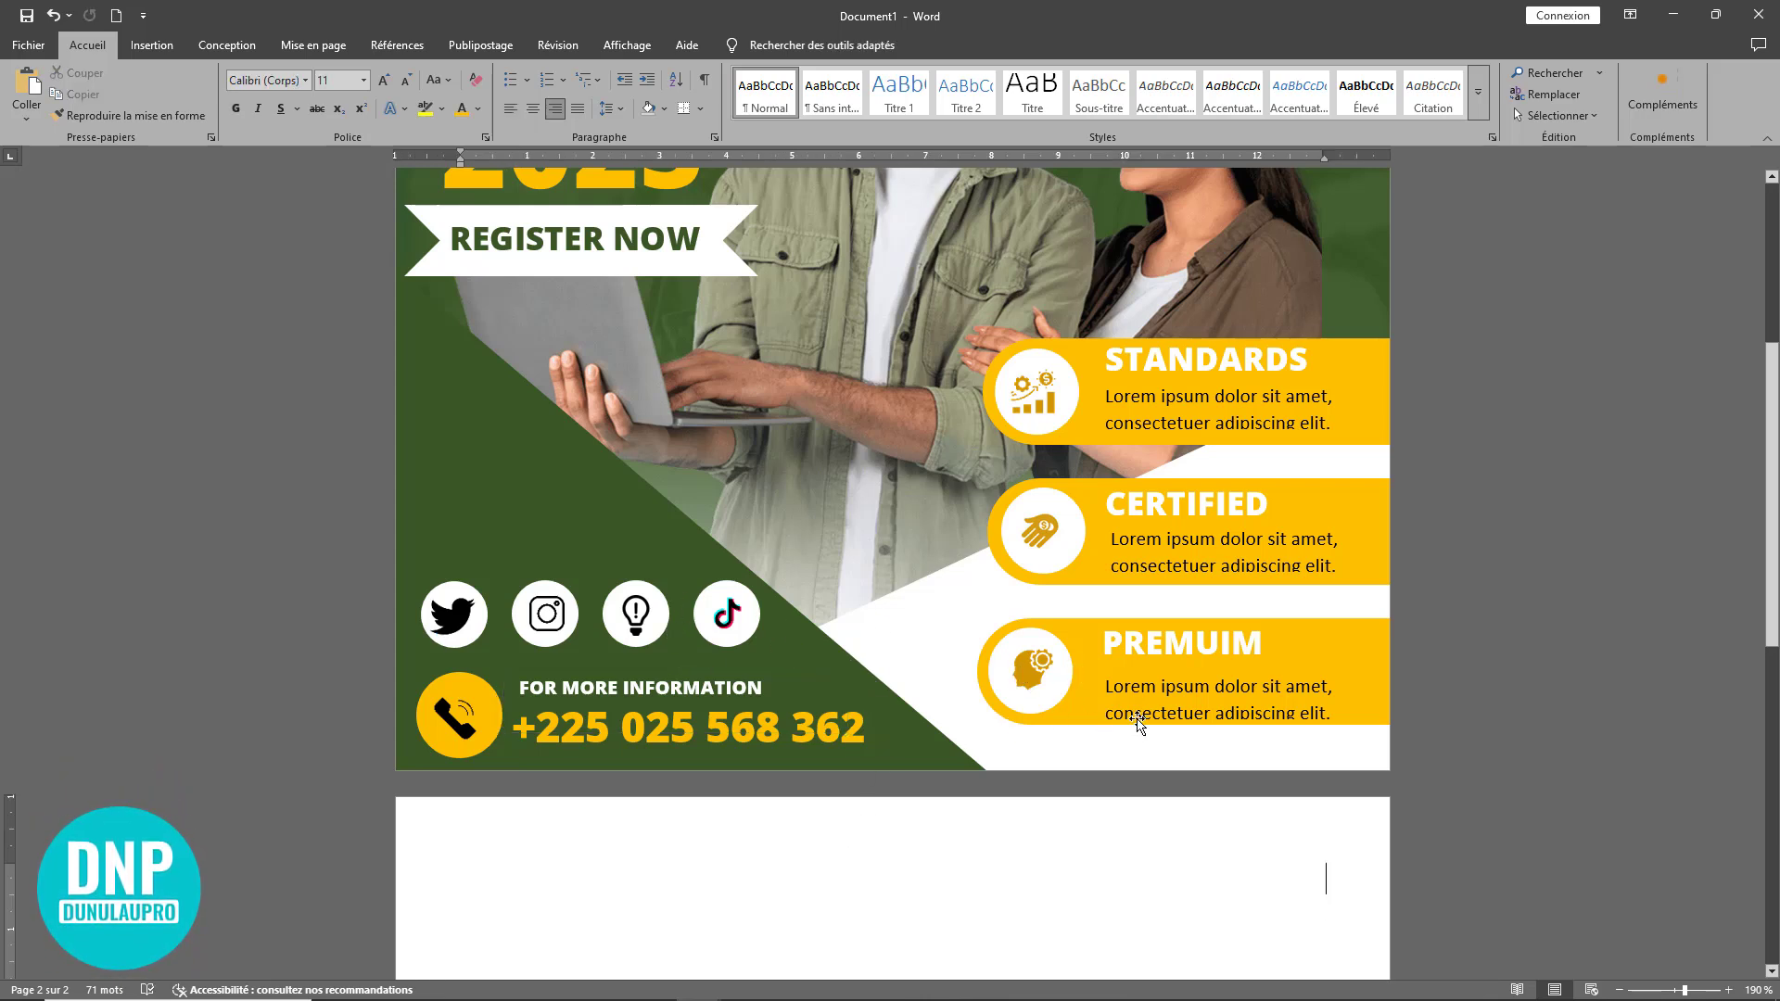
# - Copy the FOR MORE INFORMATION text to the white area below the PREMUIM bar and colour the copy black
pyautogui.click(1214, 649)
pyautogui.click(722, 666)
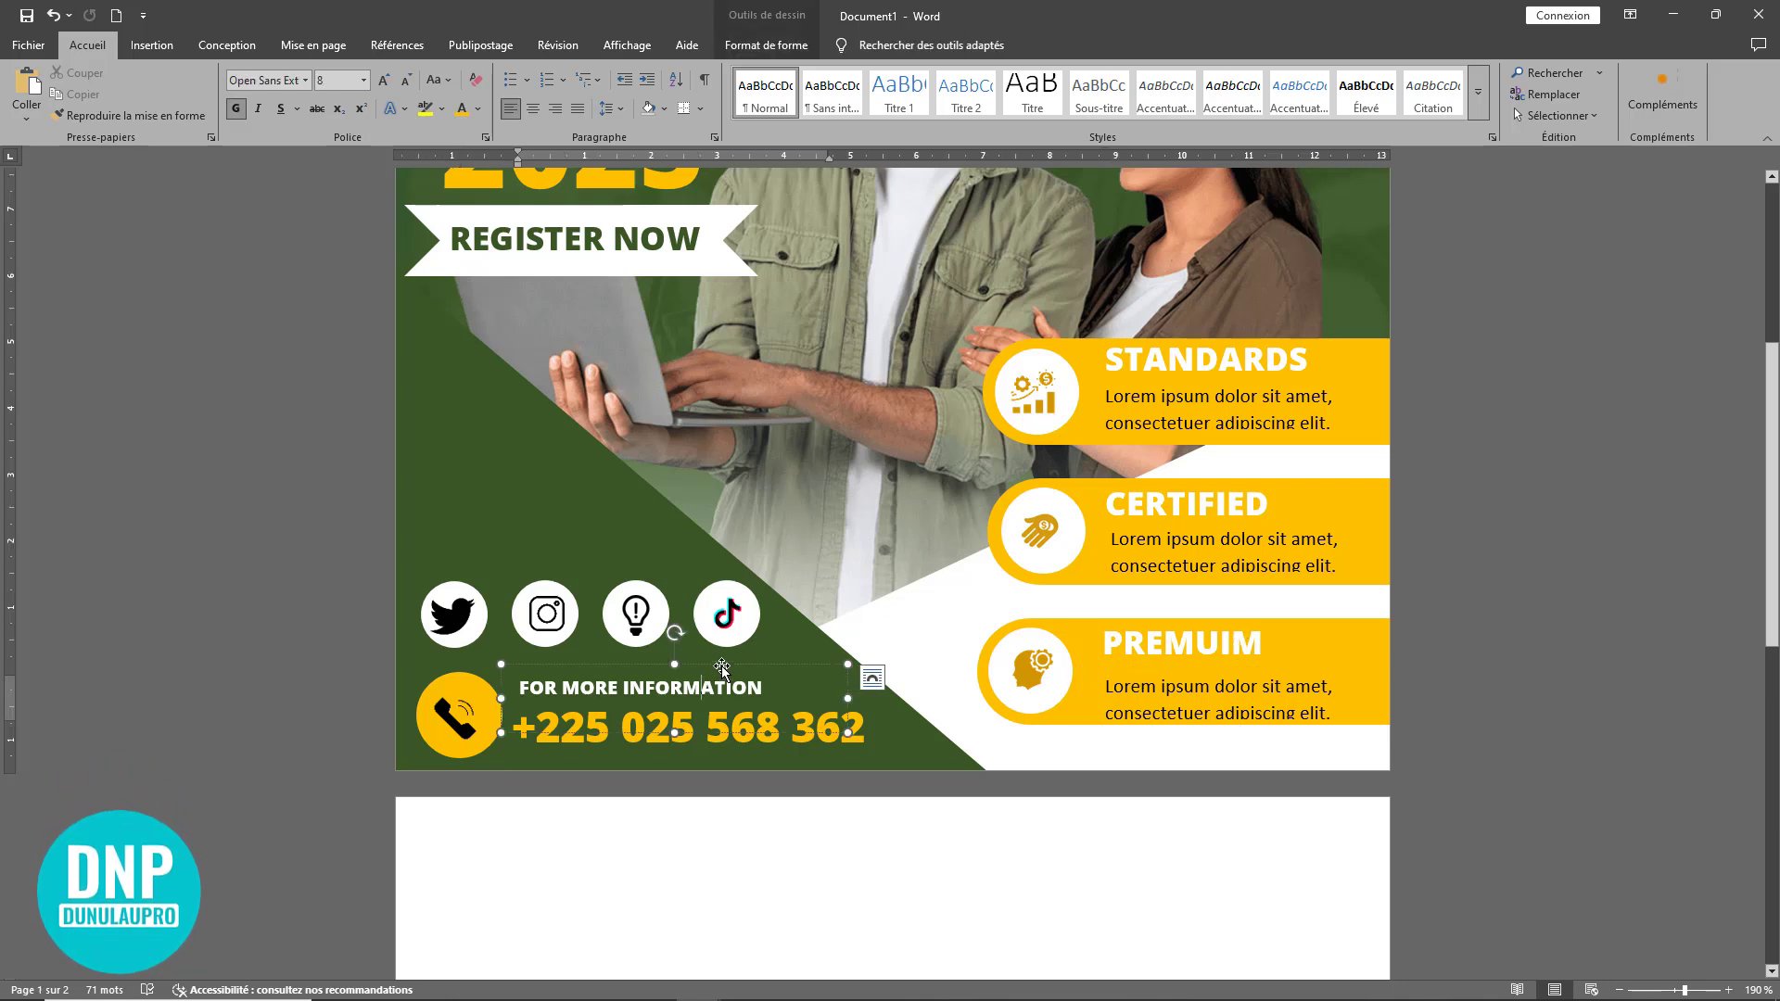
pyautogui.moveTo(722, 668); pyautogui.dragTo(1248, 725)
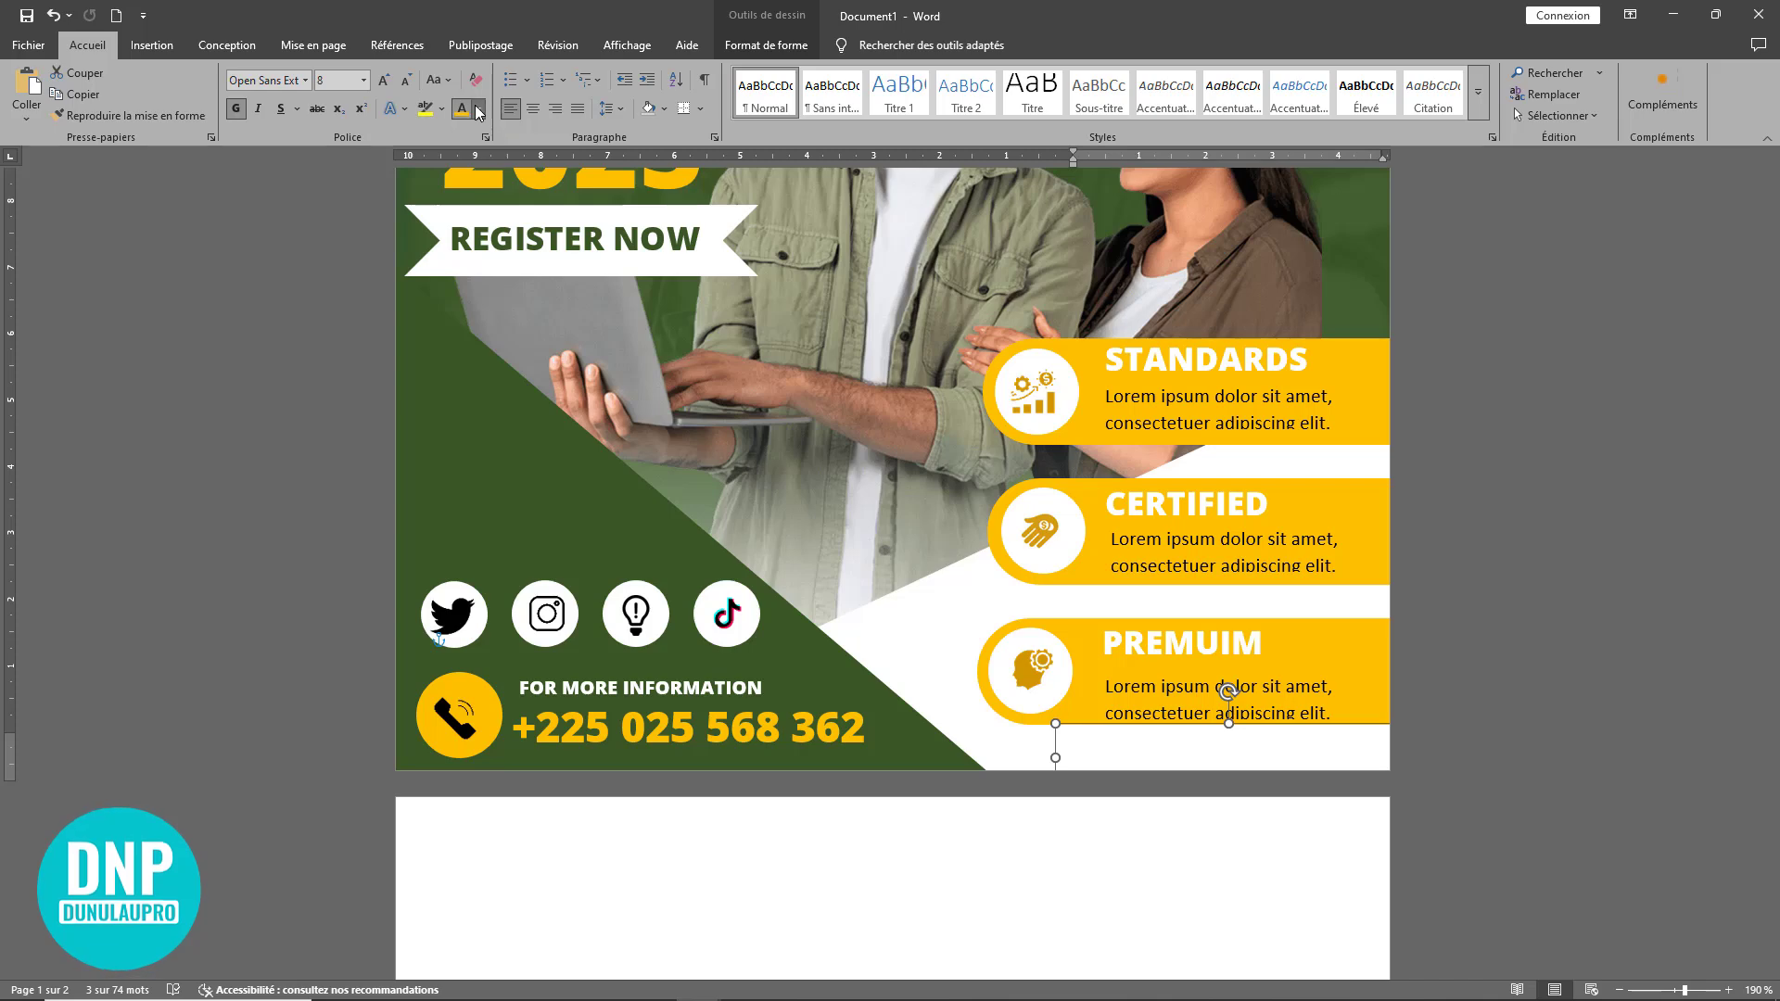
pyautogui.click(479, 112)
pyautogui.click(475, 167)
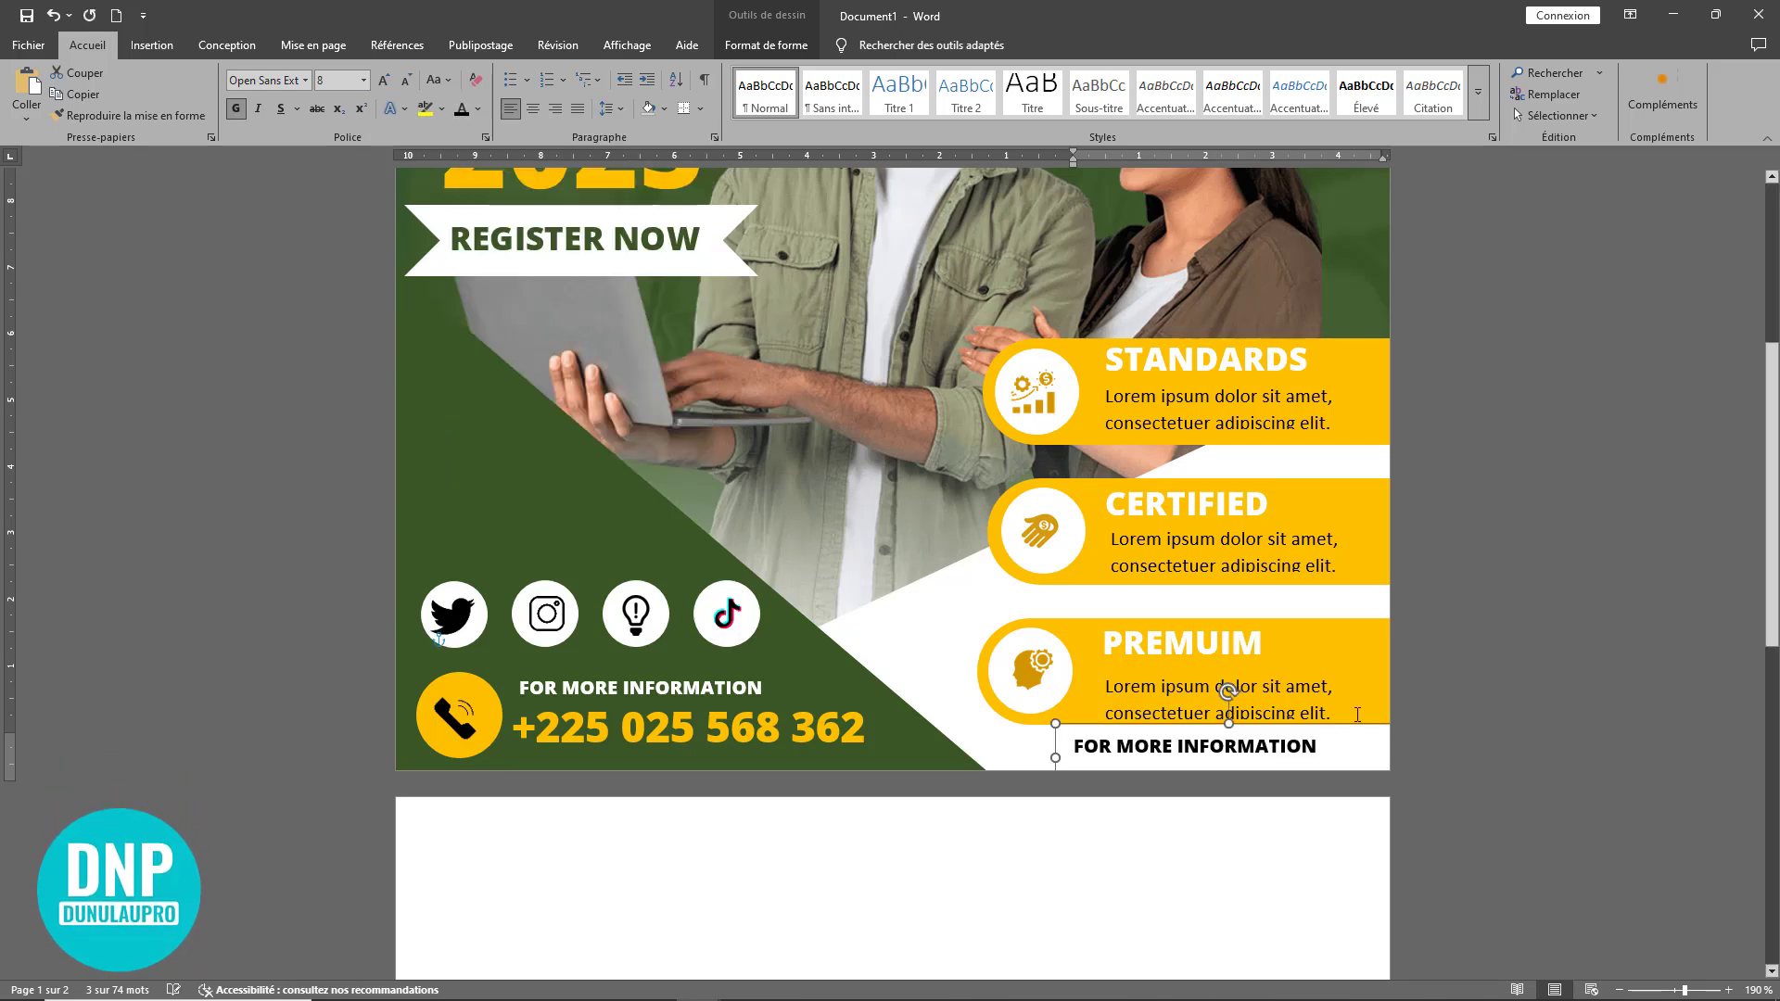
pyautogui.moveTo(1337, 748); pyautogui.dragTo(1069, 748)
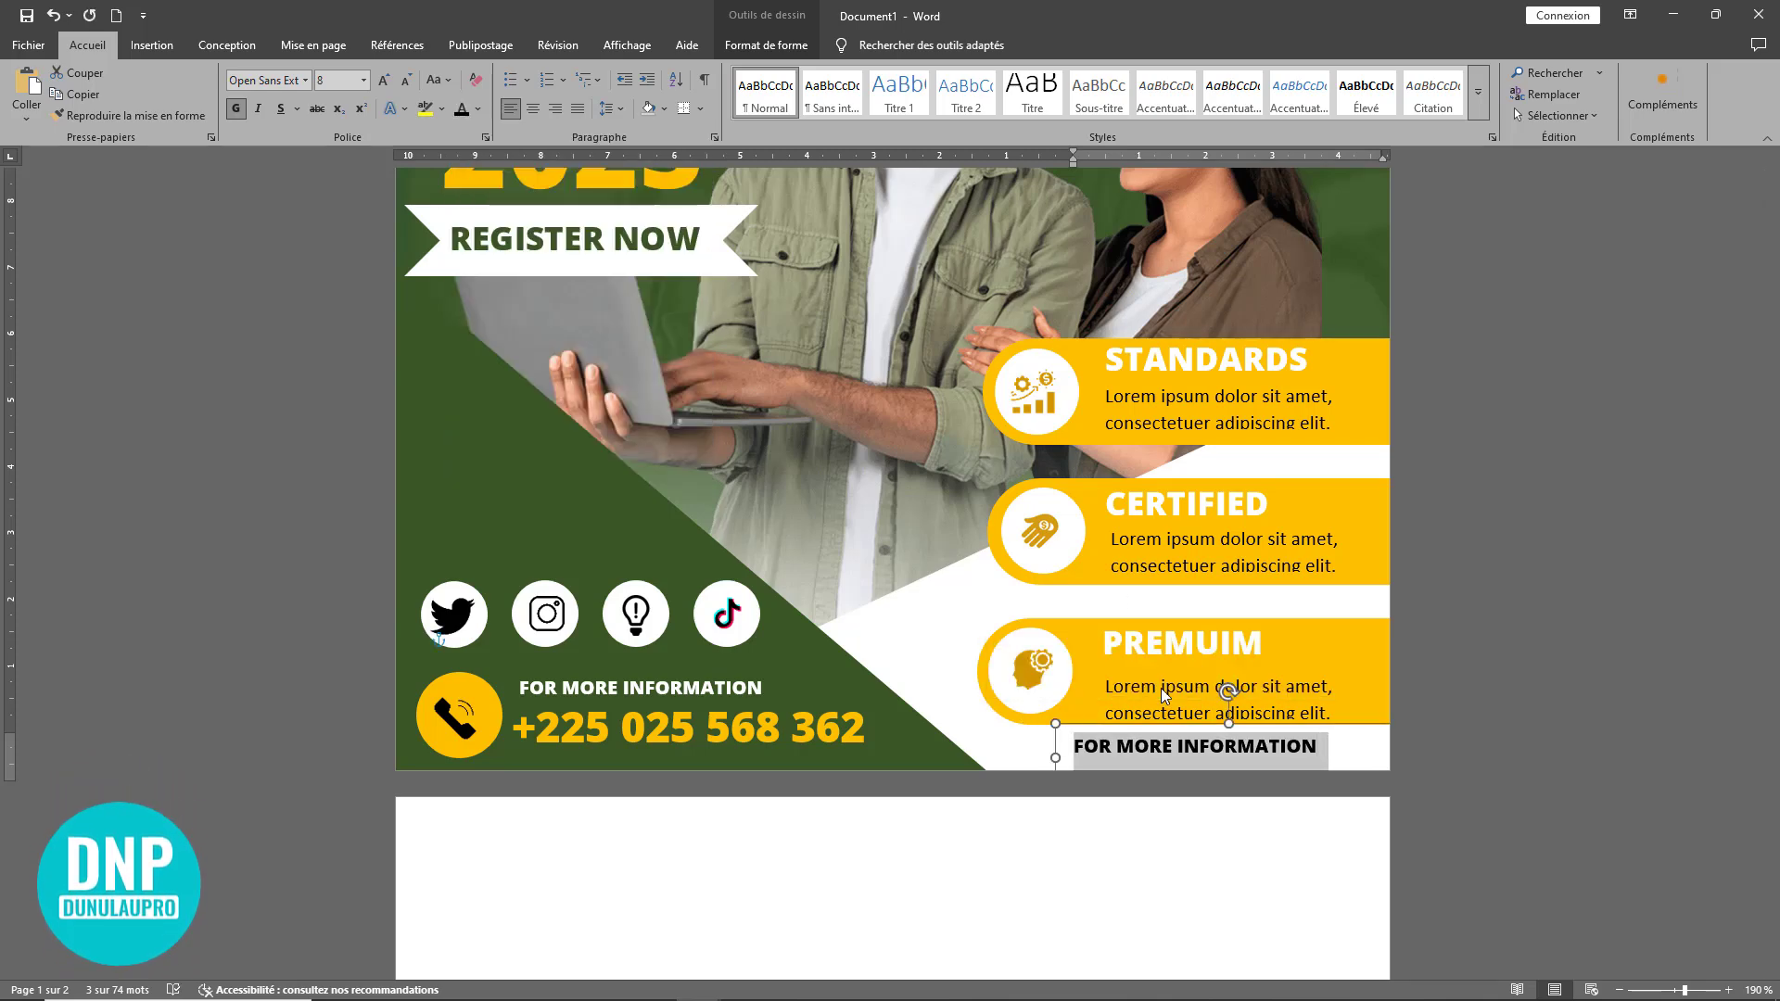
pyautogui.write('www.')
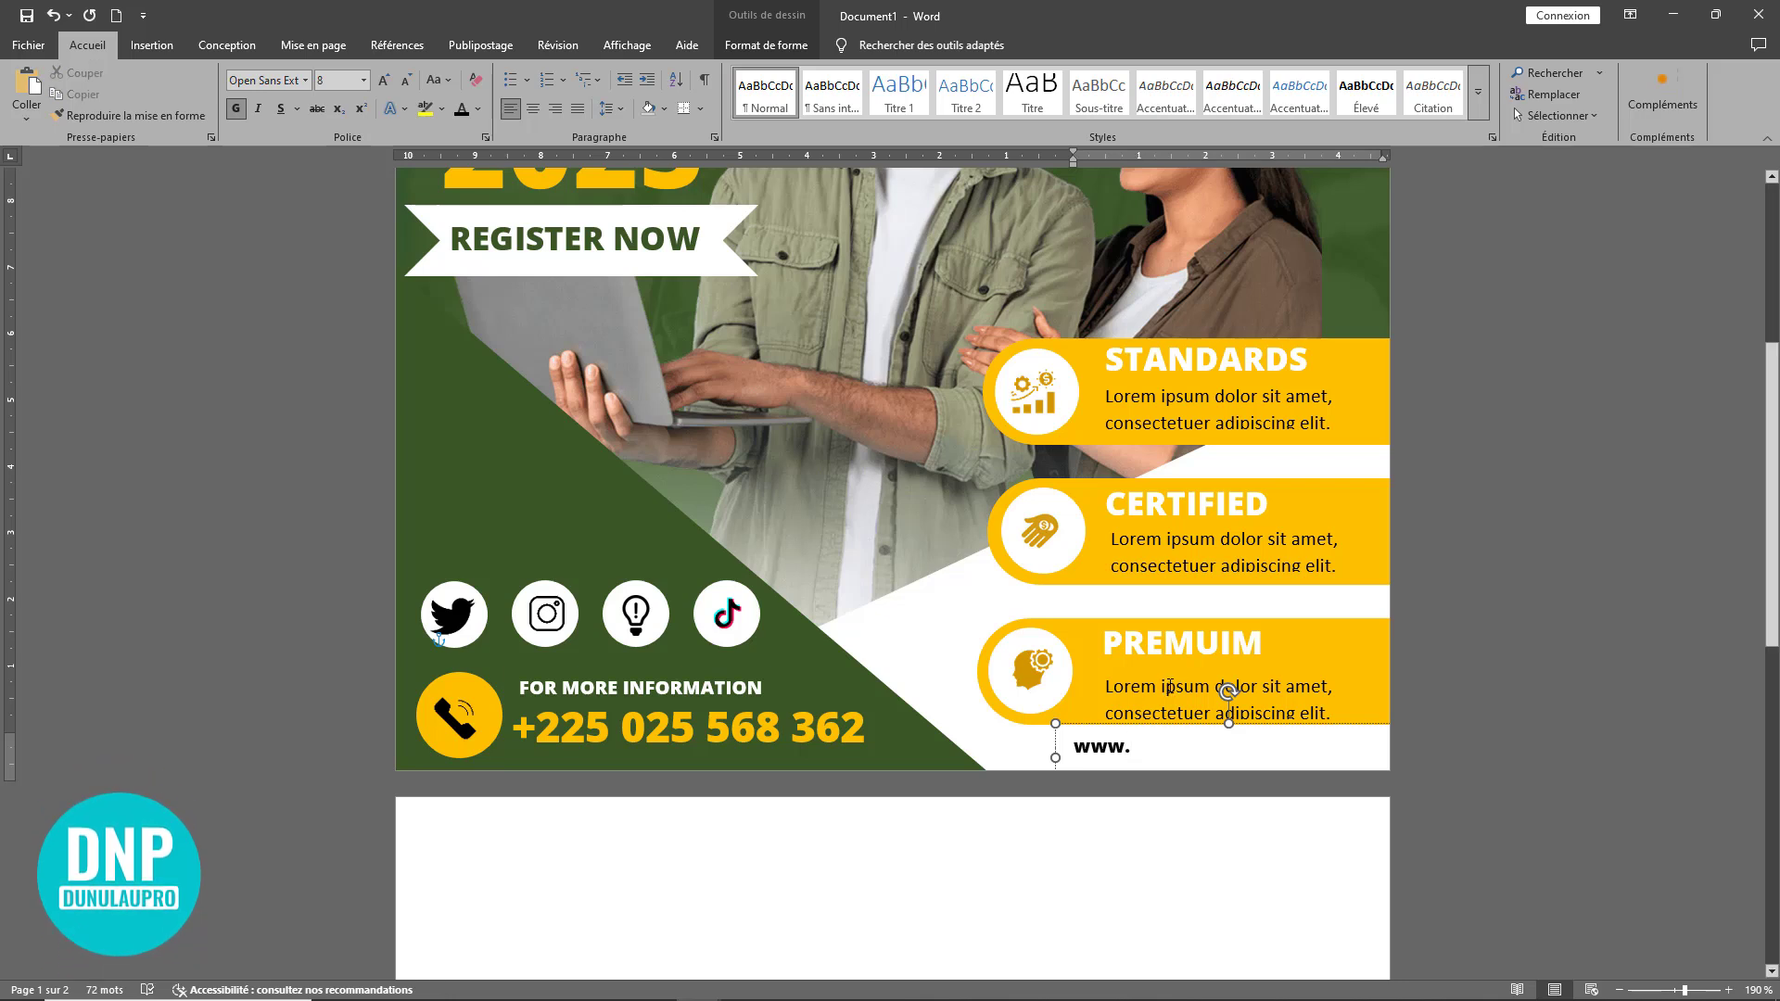
pyautogui.write('dunulay')
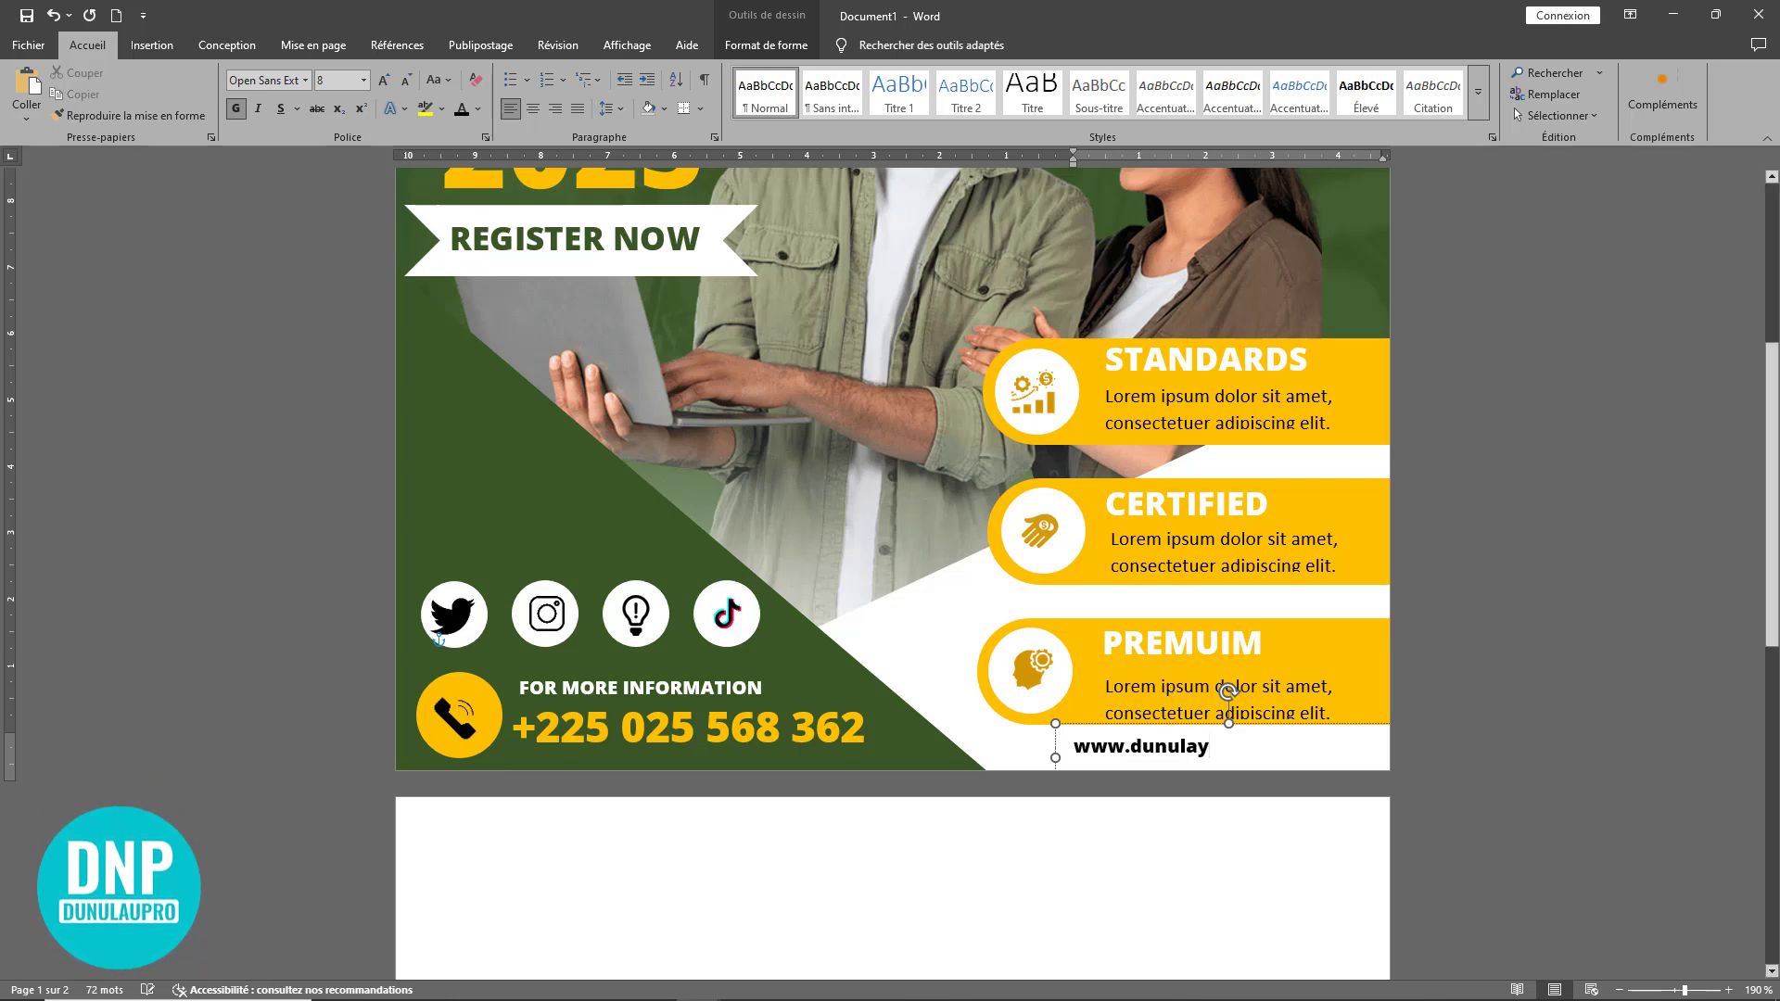
pyautogui.press('BackSpace')
pyautogui.write('u')
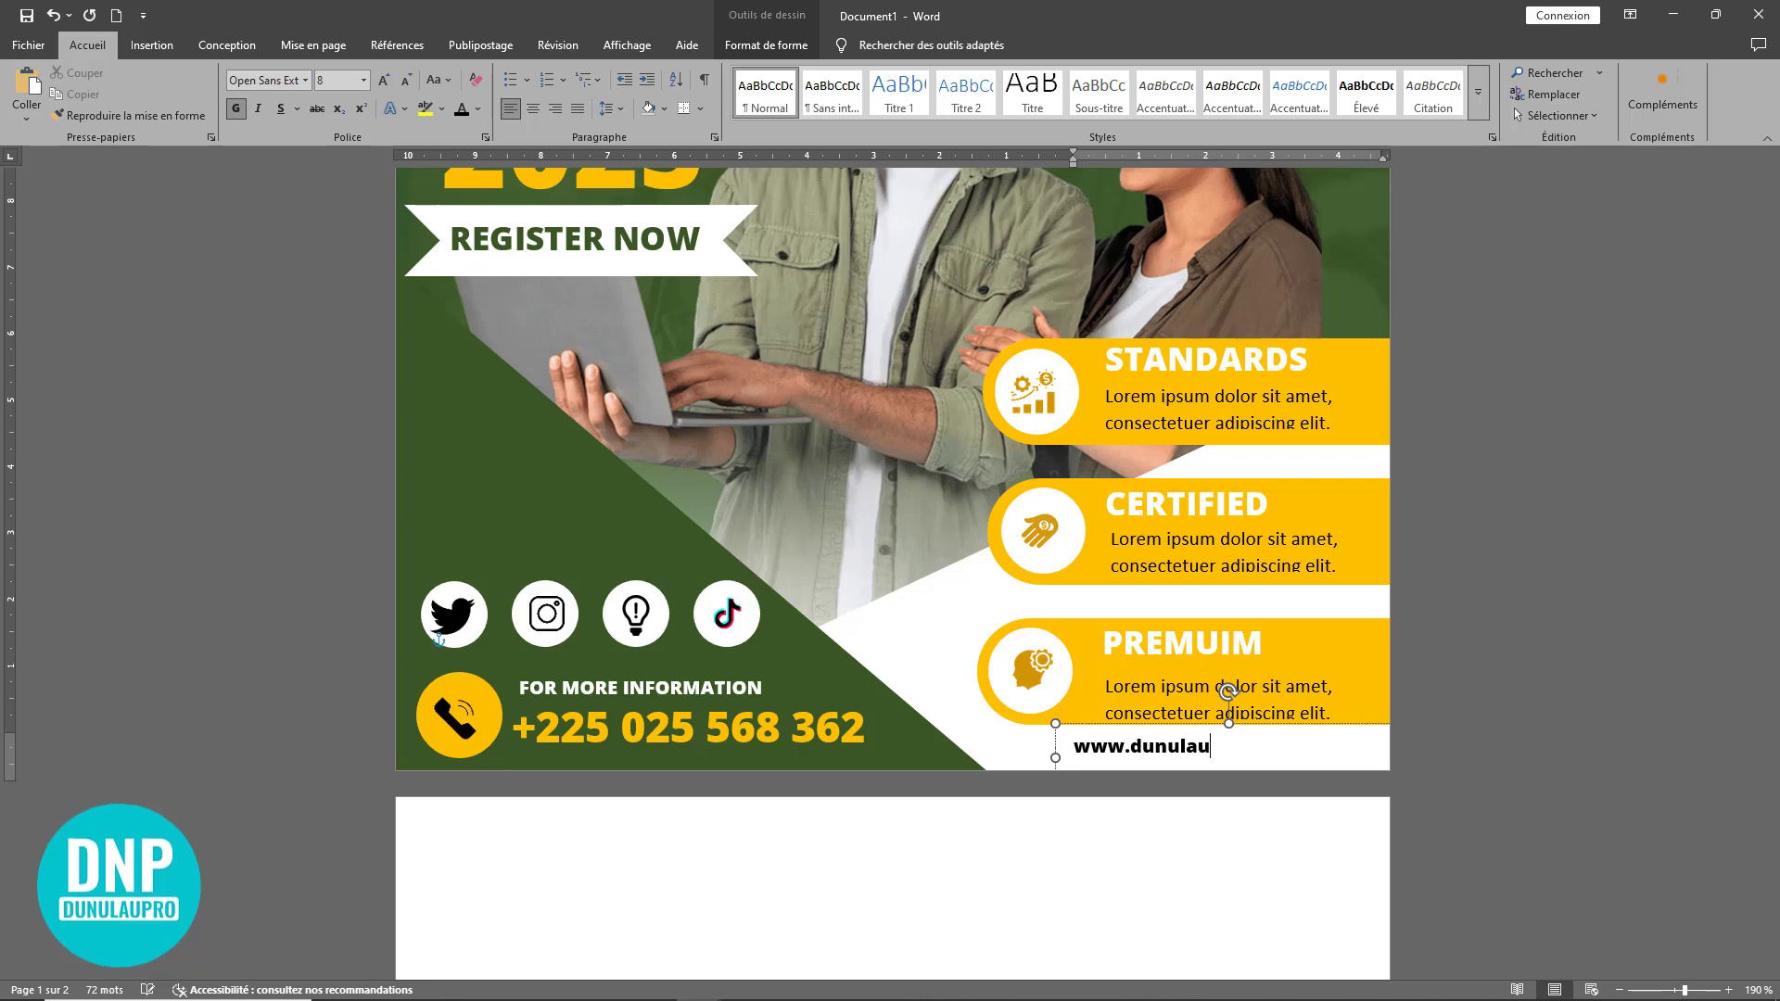
pyautogui.write('pro.com')
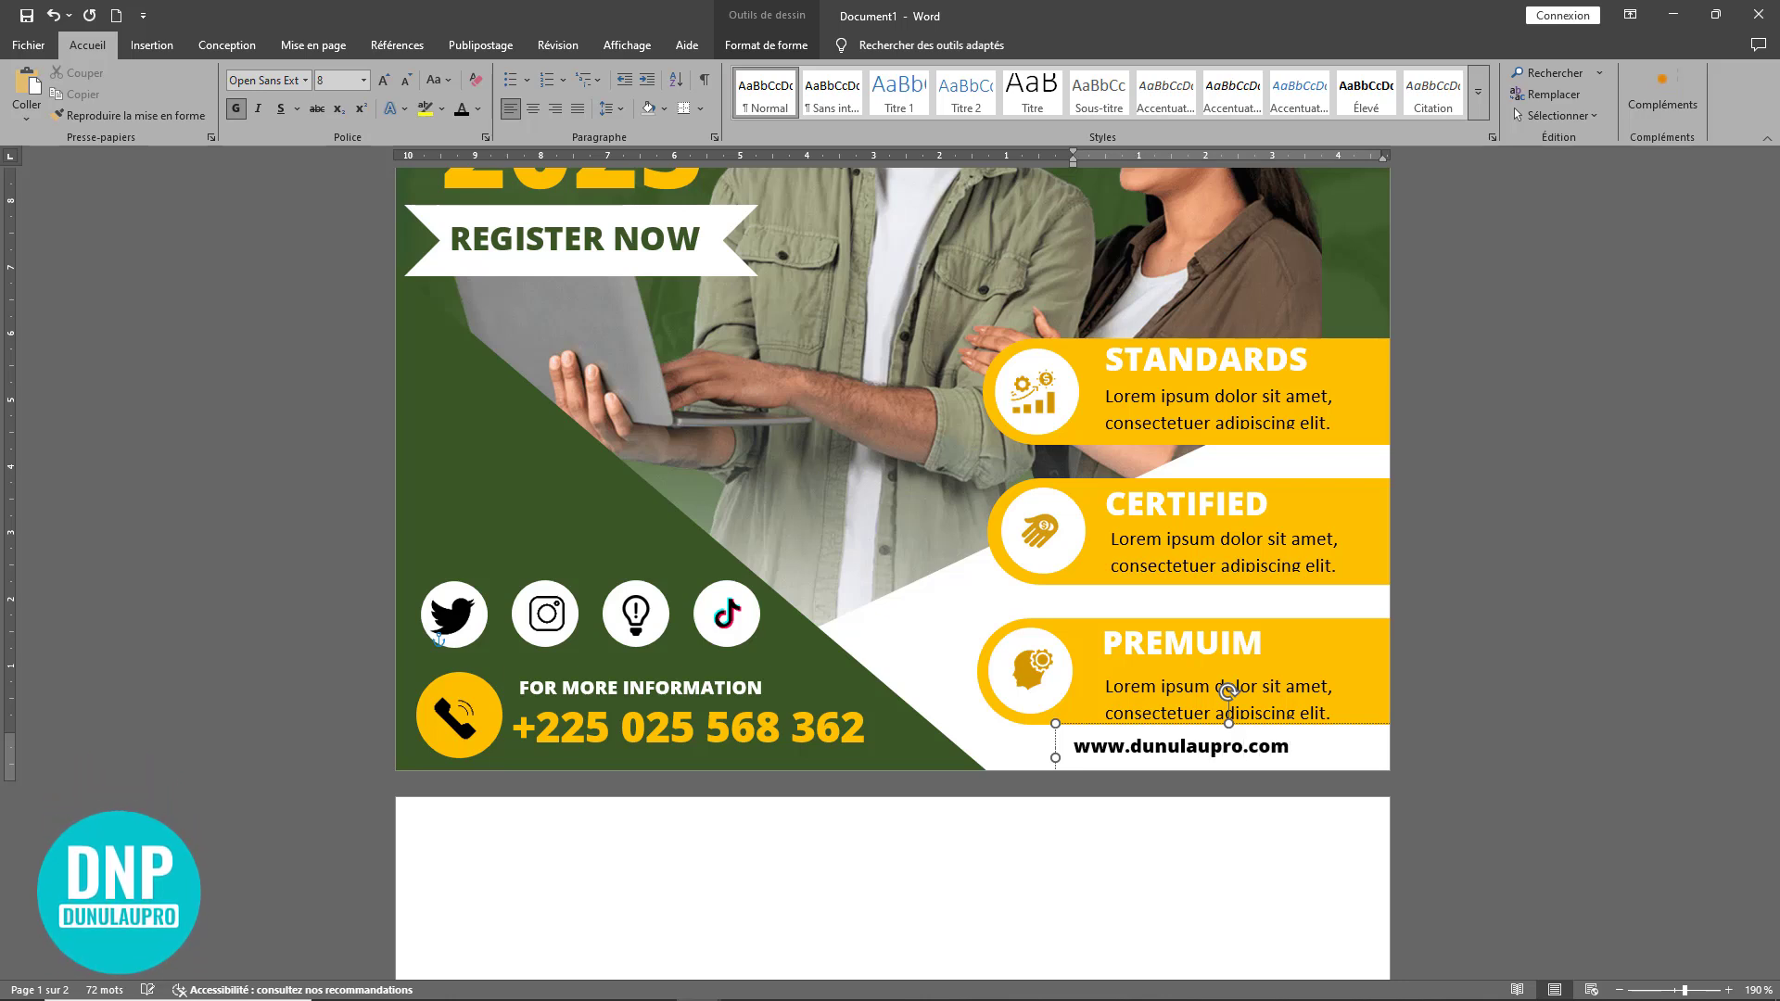
# - Nudge the web address left so it sits in the white strip under the PREMUIM bar, clear of the green area
pyautogui.click(1055, 728)
pyautogui.press('Down')
pyautogui.press('Down')
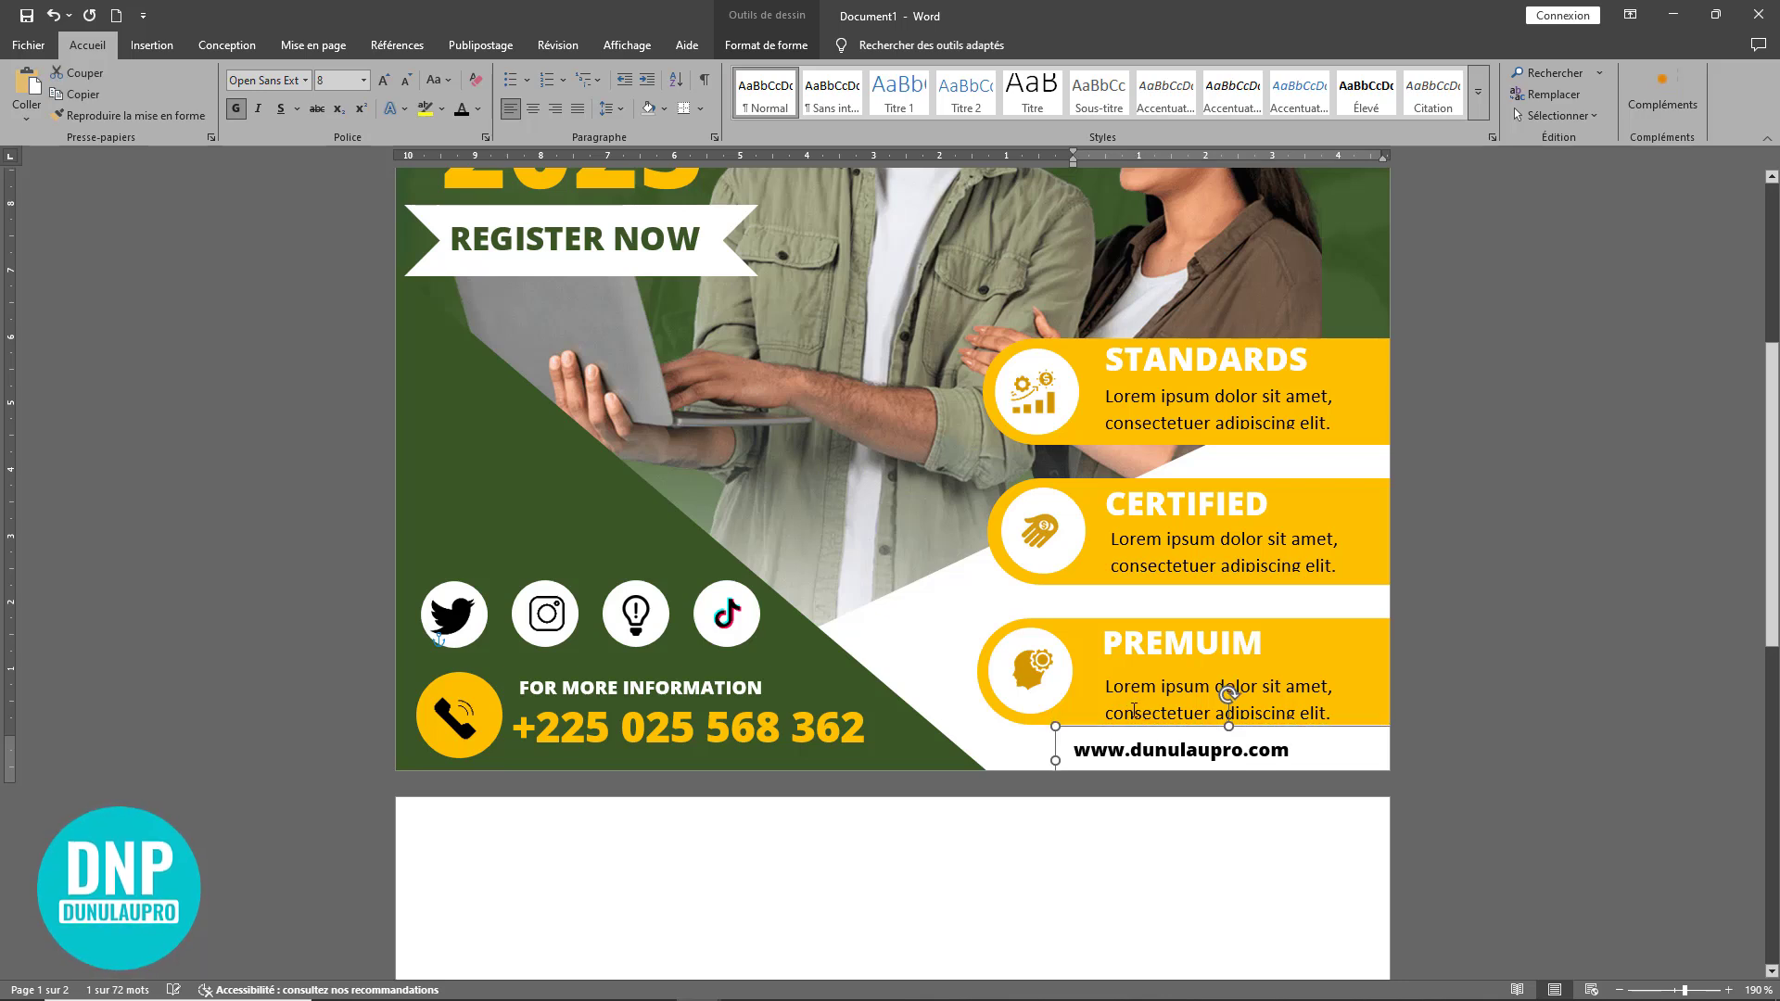
pyautogui.press('Left')
pyautogui.press('Left')
pyautogui.press('Left')
pyautogui.press('Left')
pyautogui.press('Left')
pyautogui.press('Left')
pyautogui.press('Left')
pyautogui.press('Left')
pyautogui.press('Left')
pyautogui.press('Left')
pyautogui.press('Left')
pyautogui.press('Left')
pyautogui.press('Left')
pyautogui.press('Left')
pyautogui.press('Left')
pyautogui.press('Left')
pyautogui.press('Left')
pyautogui.press('Left')
pyautogui.press('Left')
pyautogui.press('Left')
pyautogui.press('Left')
pyautogui.press('Left')
pyautogui.press('Left')
pyautogui.press('Left')
pyautogui.press('Left')
pyautogui.press('Left')
pyautogui.press('Left')
pyautogui.press('Left')
pyautogui.press('Left')
pyautogui.press('Left')
pyautogui.press('Left')
pyautogui.press('Left')
pyautogui.press('Left')
pyautogui.press('Left')
pyautogui.press('Left')
pyautogui.press('Left')
pyautogui.press('Left')
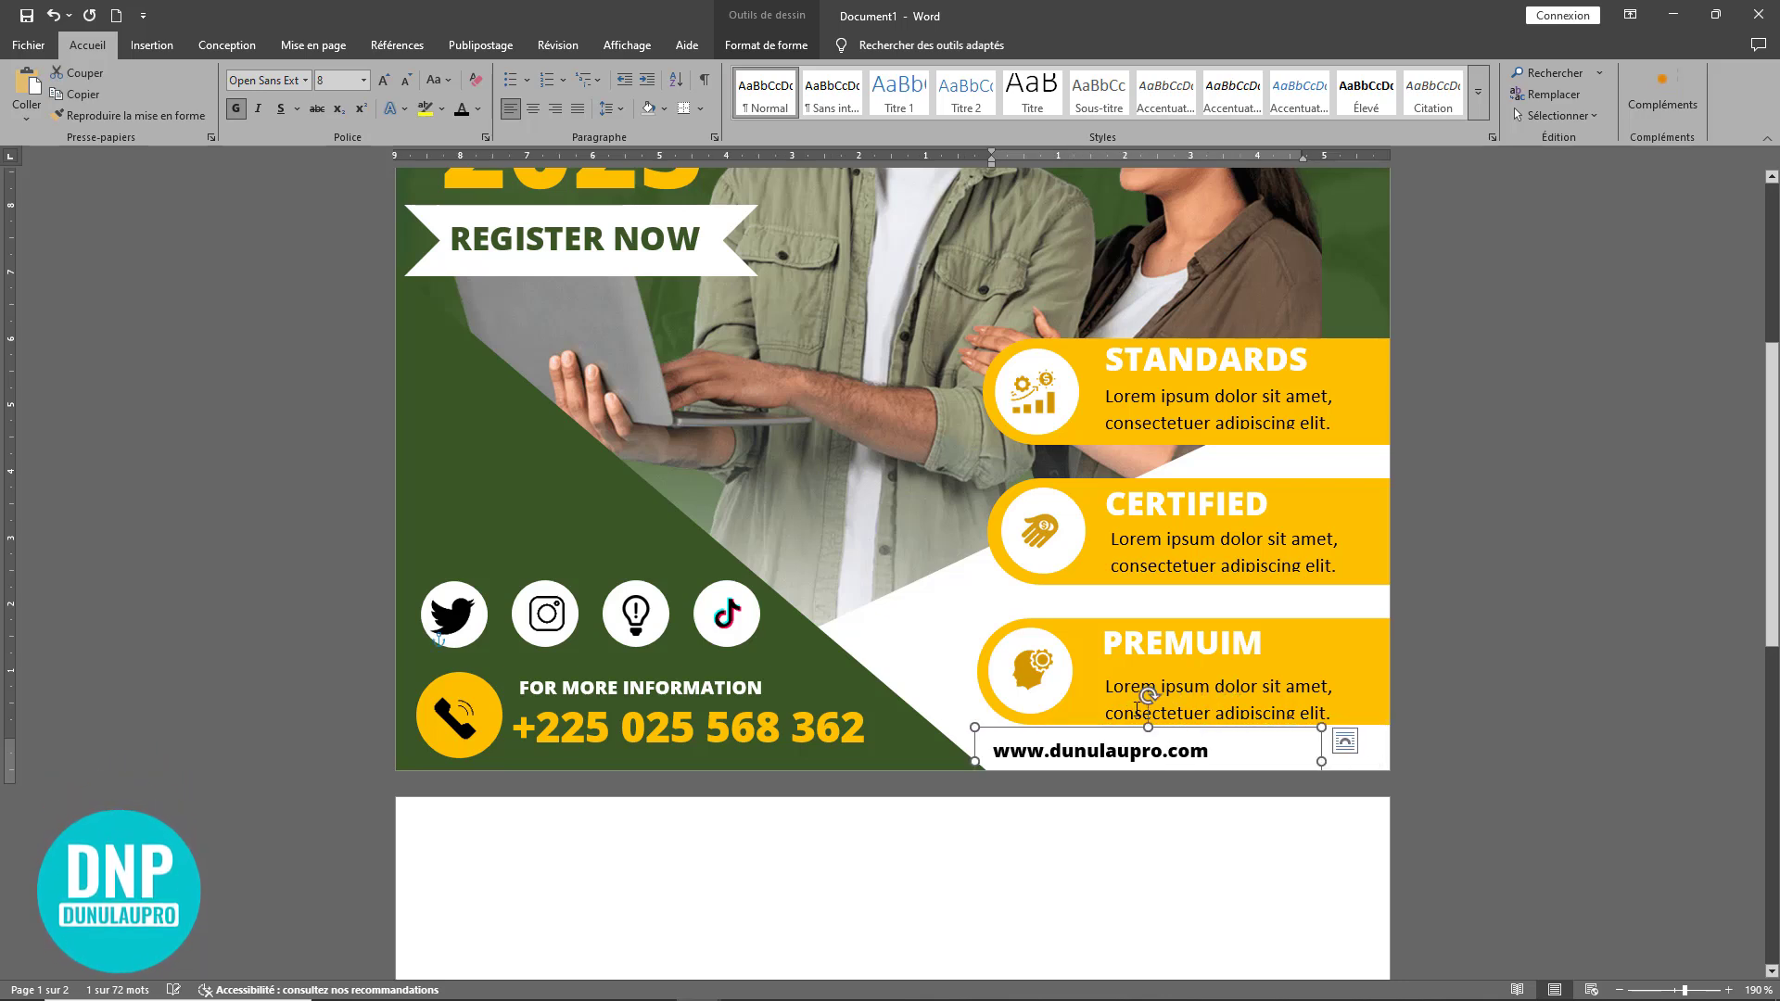
pyautogui.press('Right')
pyautogui.press('Right')
pyautogui.press('Right')
pyautogui.press('Right')
pyautogui.press('Right')
pyautogui.press('Right')
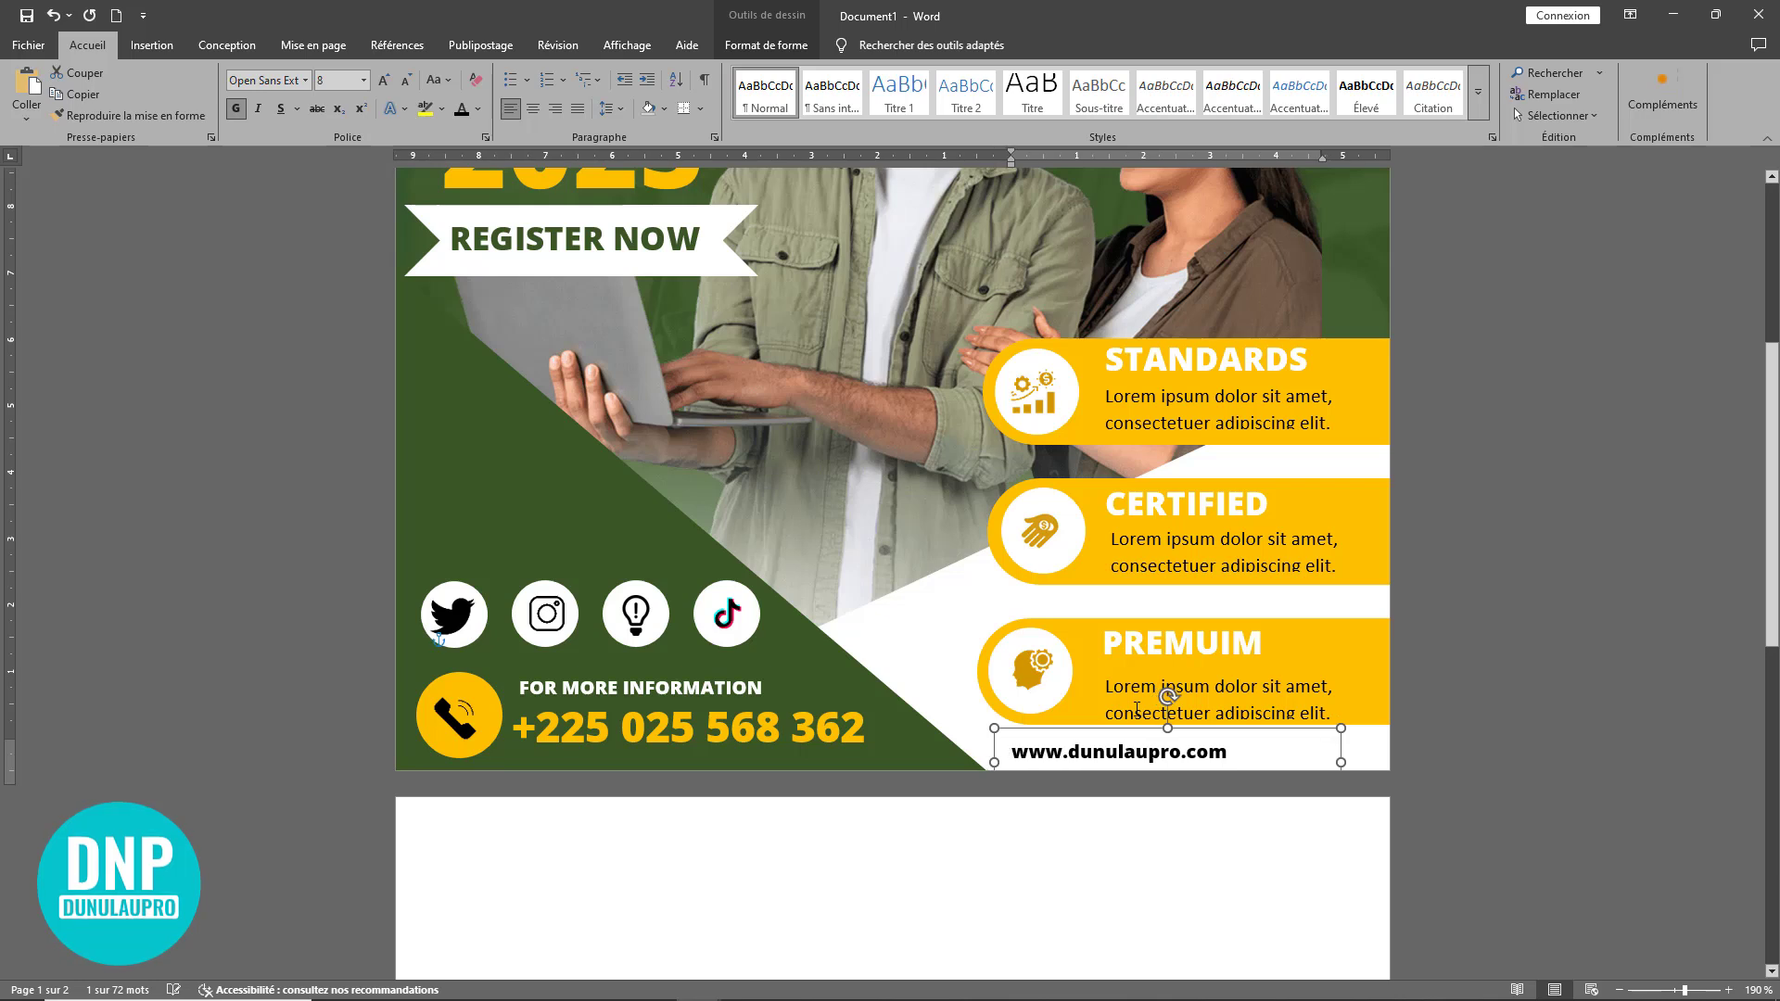
pyautogui.press('Down')
pyautogui.press('Right')
pyautogui.press('Right')
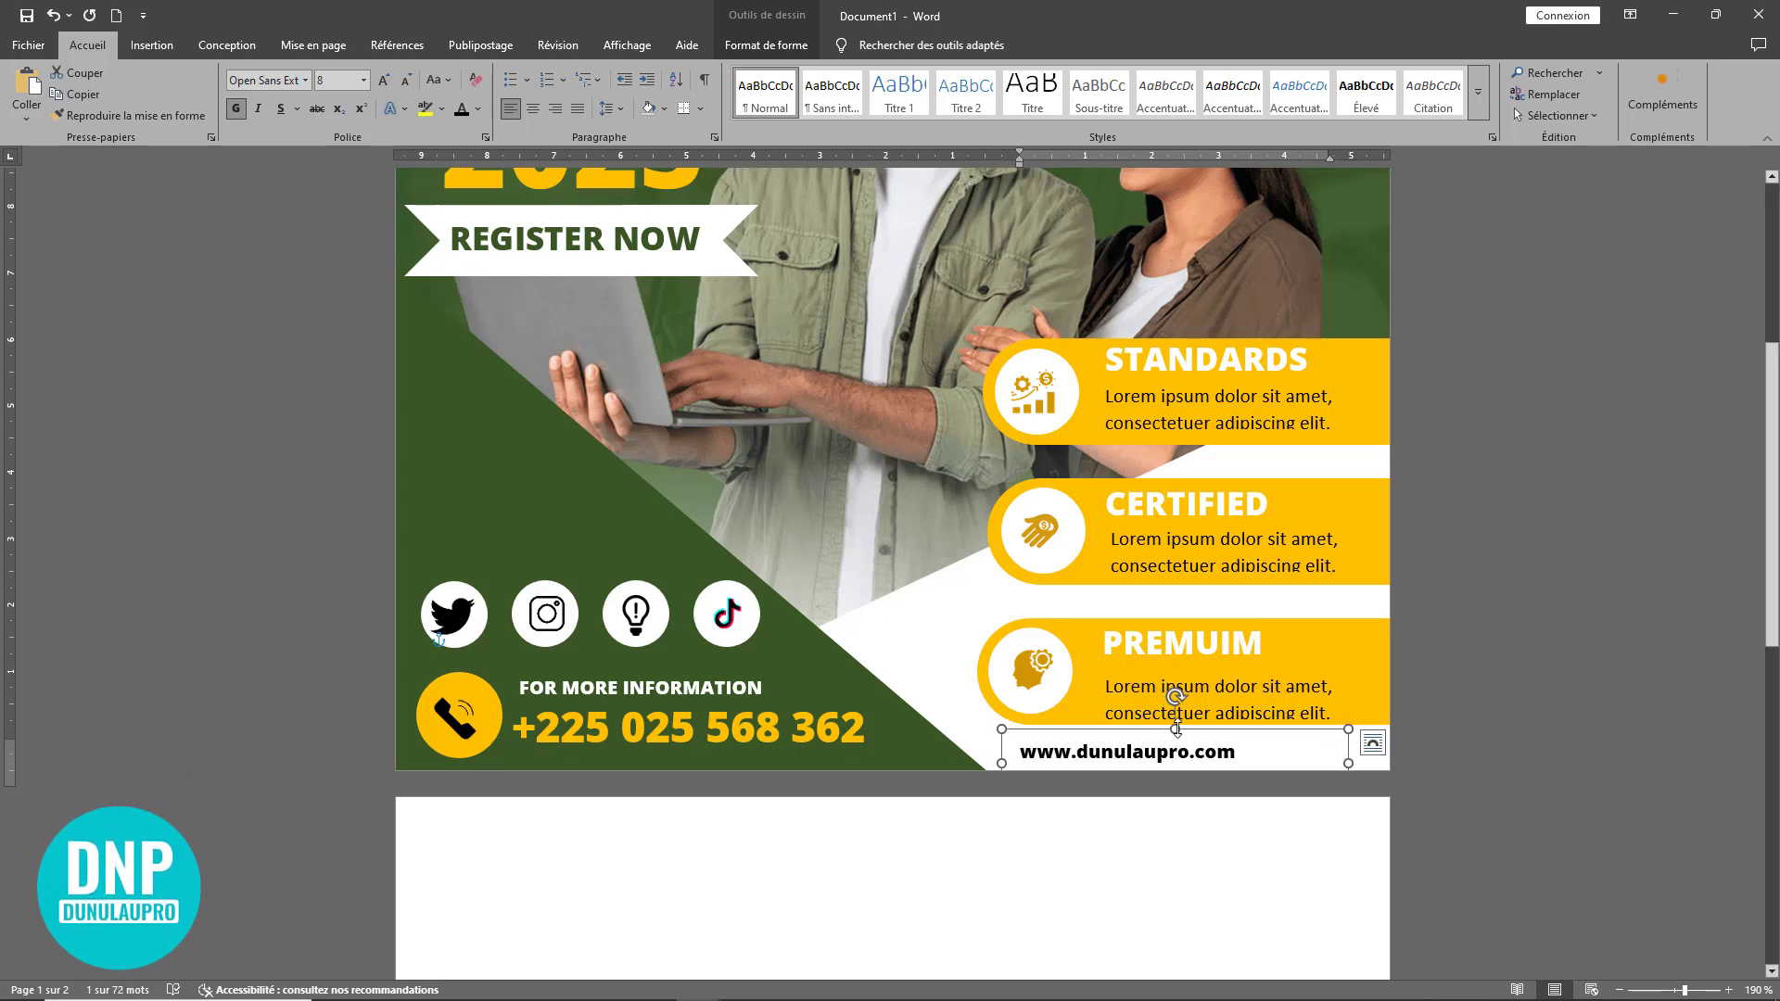
pyautogui.press('Up')
pyautogui.press('Up')
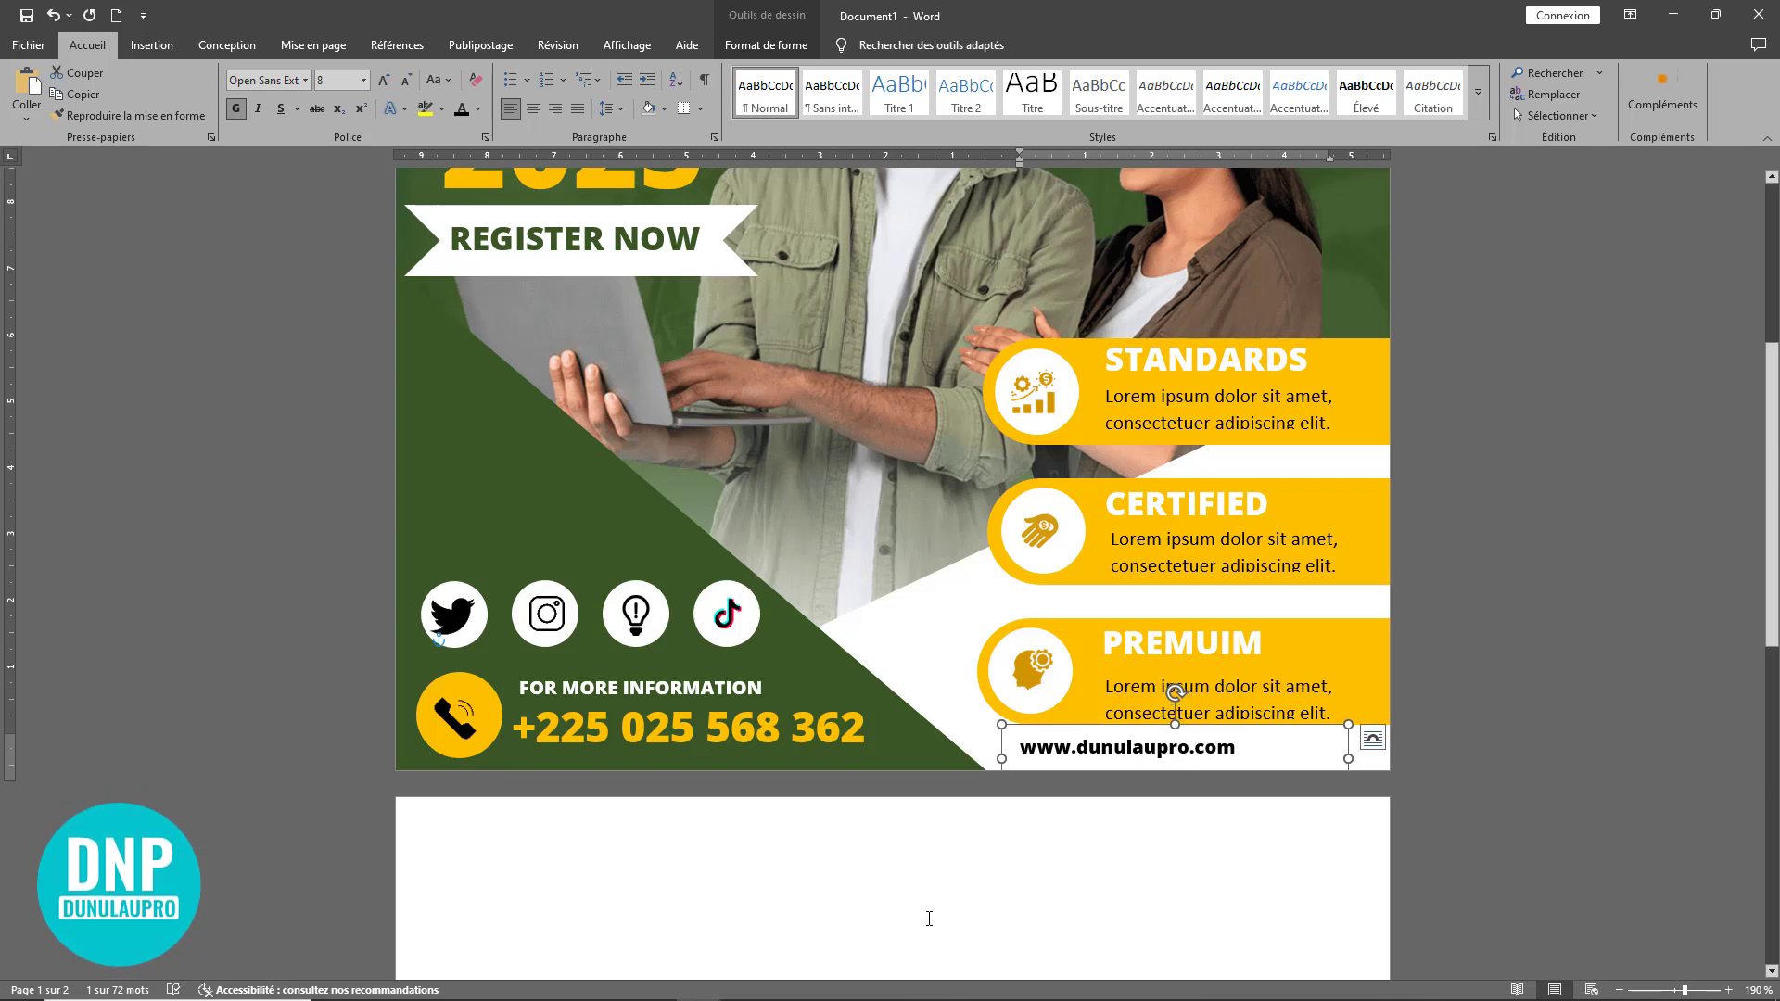
pyautogui.click(901, 908)
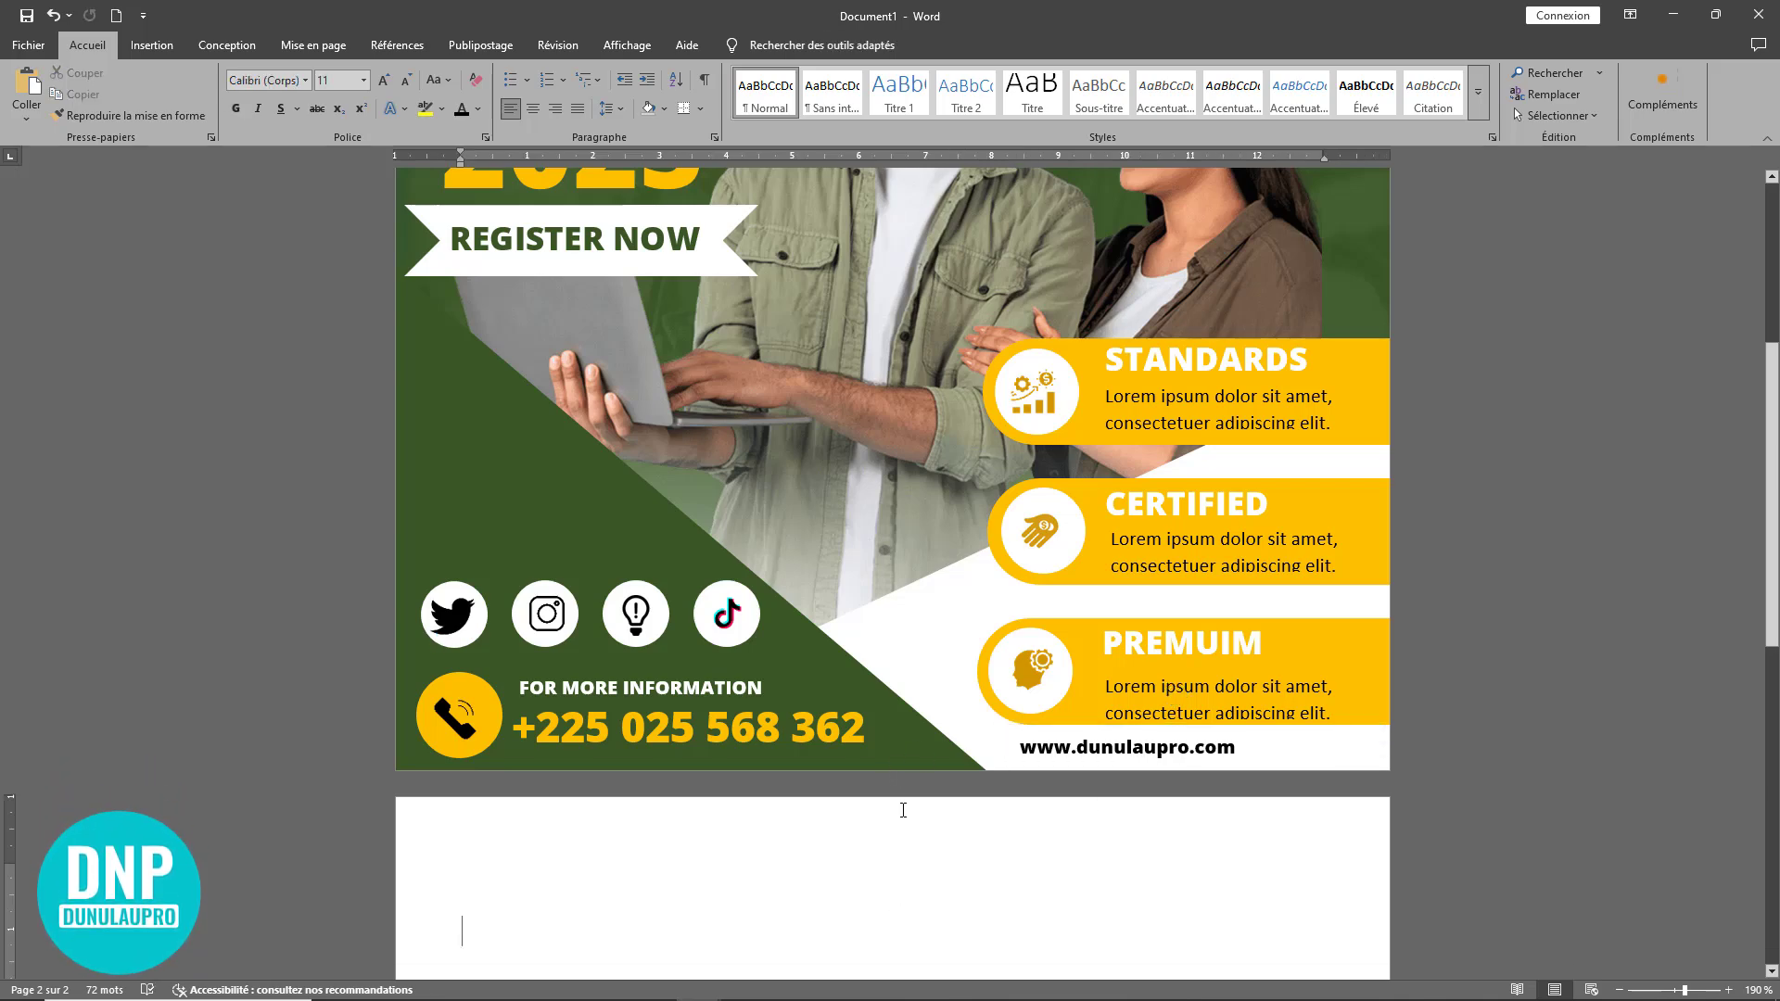
# - Delete the empty paragraphs on the blank second page so that only the flyer page remains
pyautogui.scroll(-7, 903, 811)
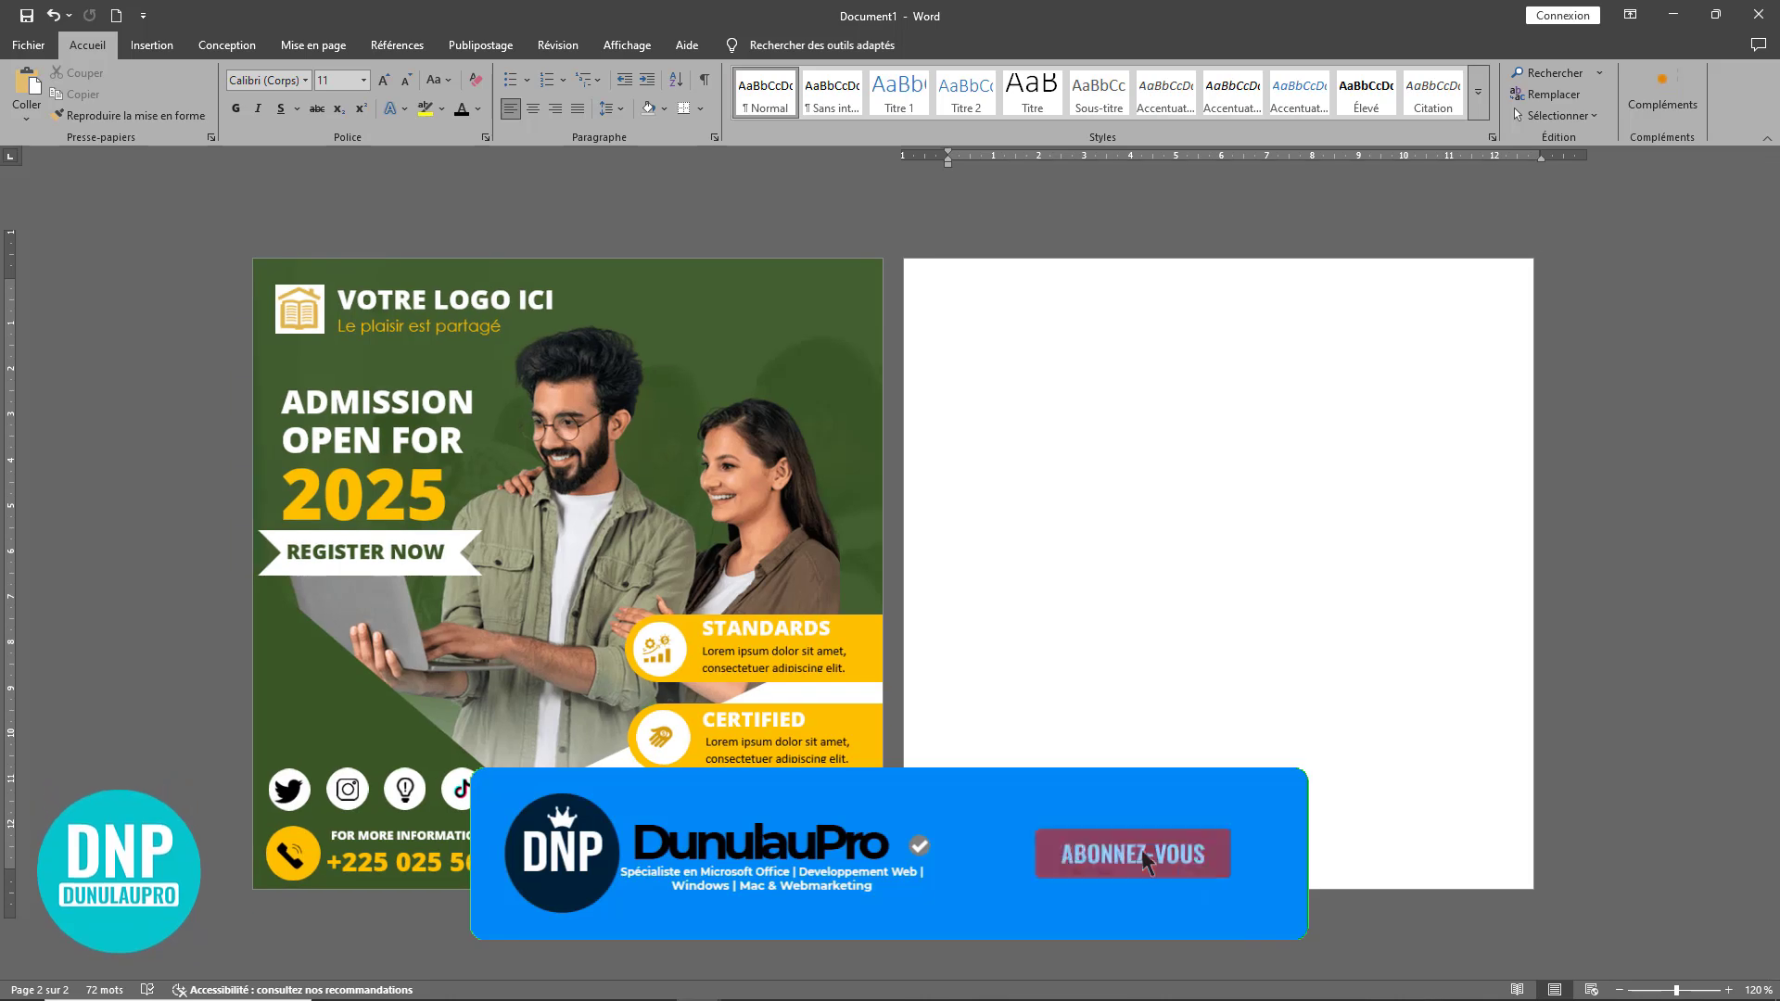
pyautogui.click(955, 303)
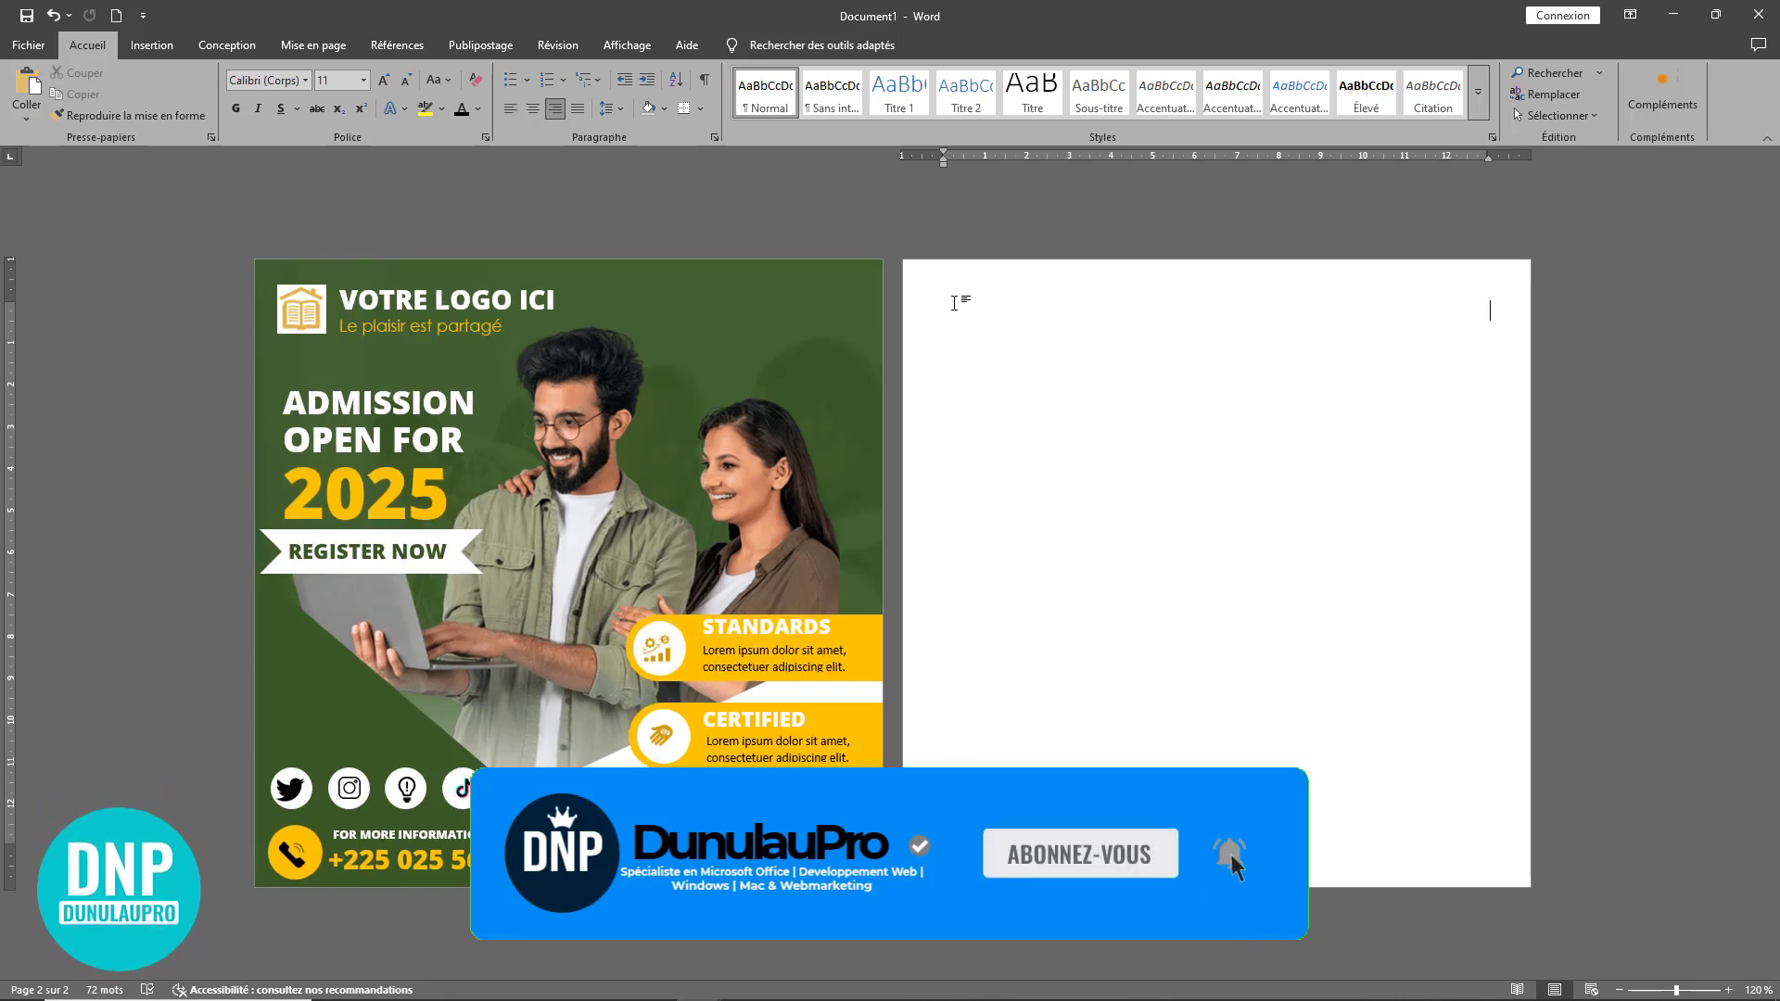
pyautogui.tripleClick(961, 417)
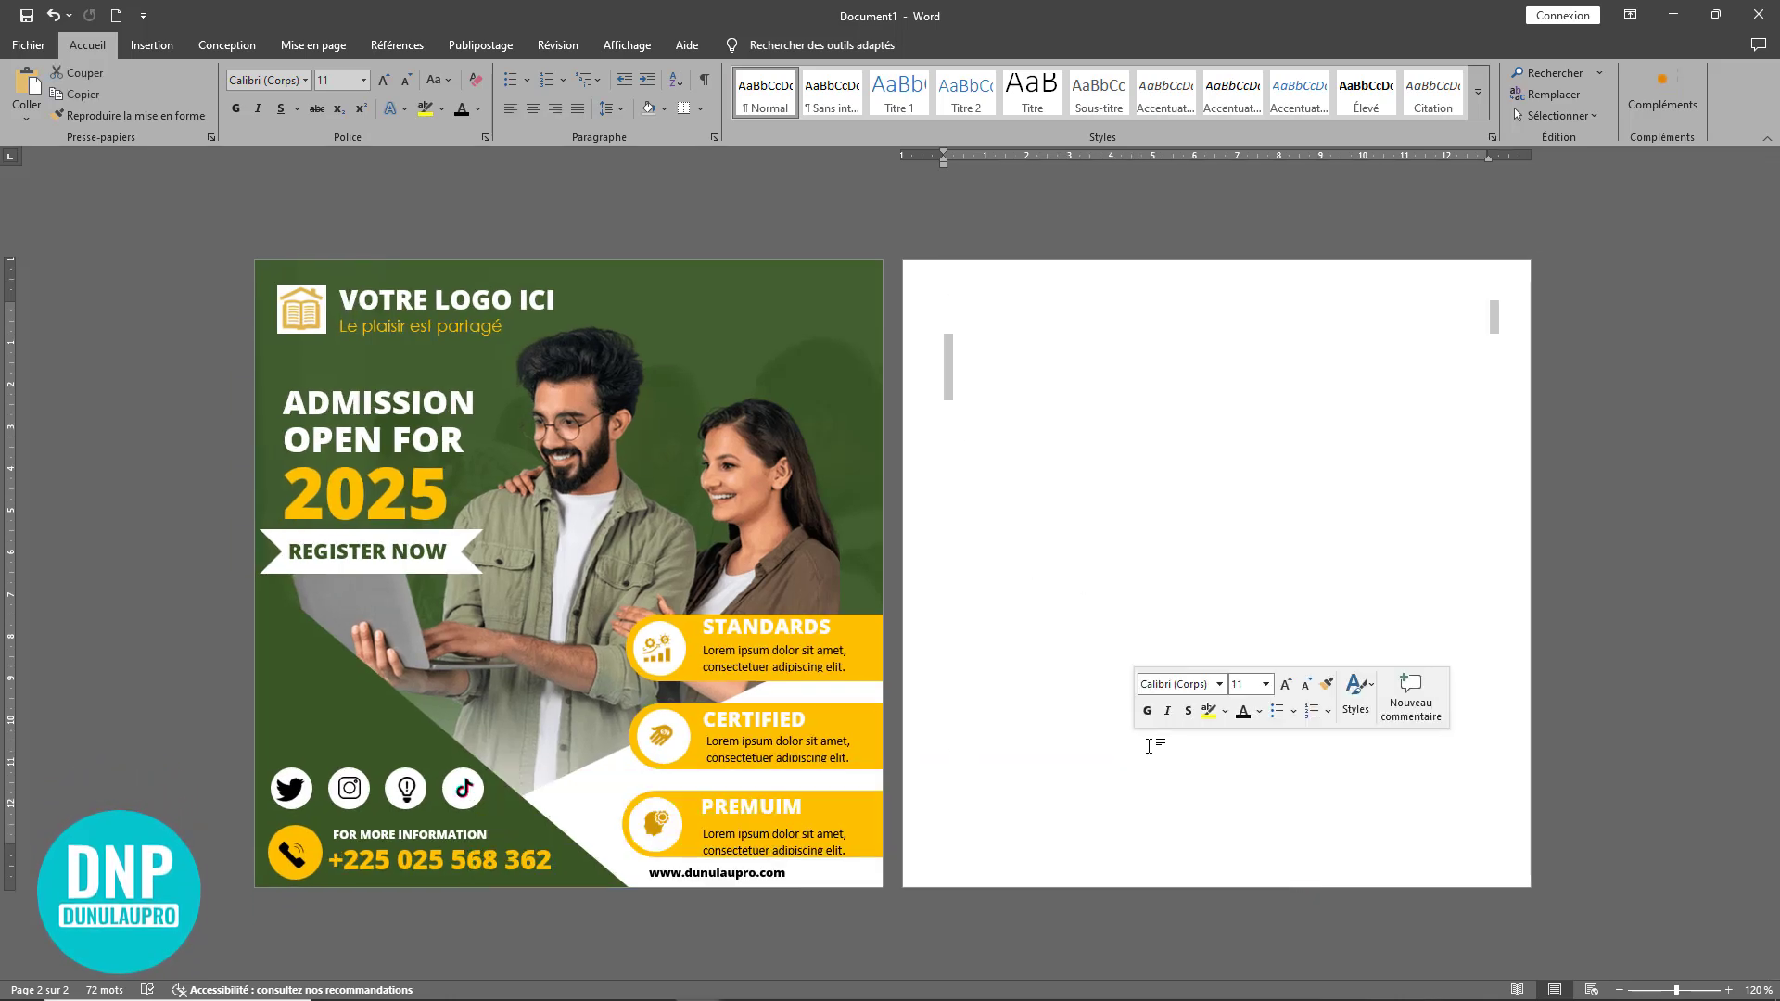
pyautogui.press('Delete')
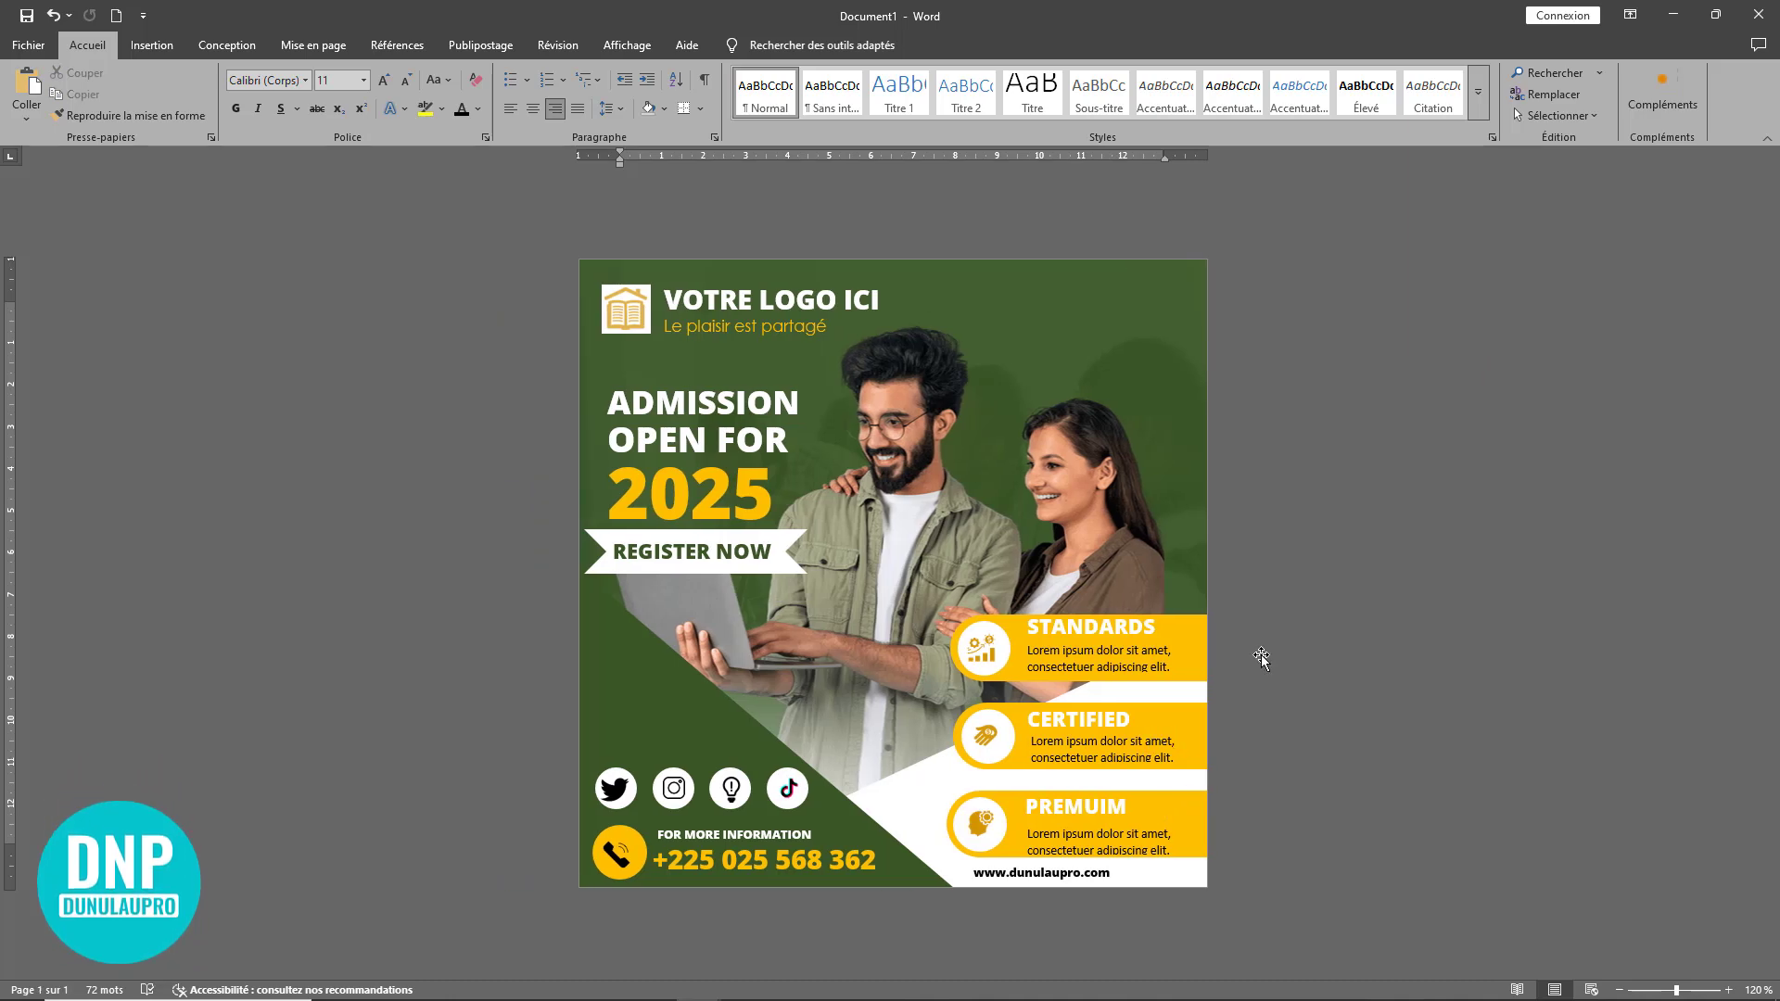
# - Zoom to 140% and collapse the ribbon to view the whole finished flyer
pyautogui.click(1159, 298)
pyautogui.click(1405, 473)
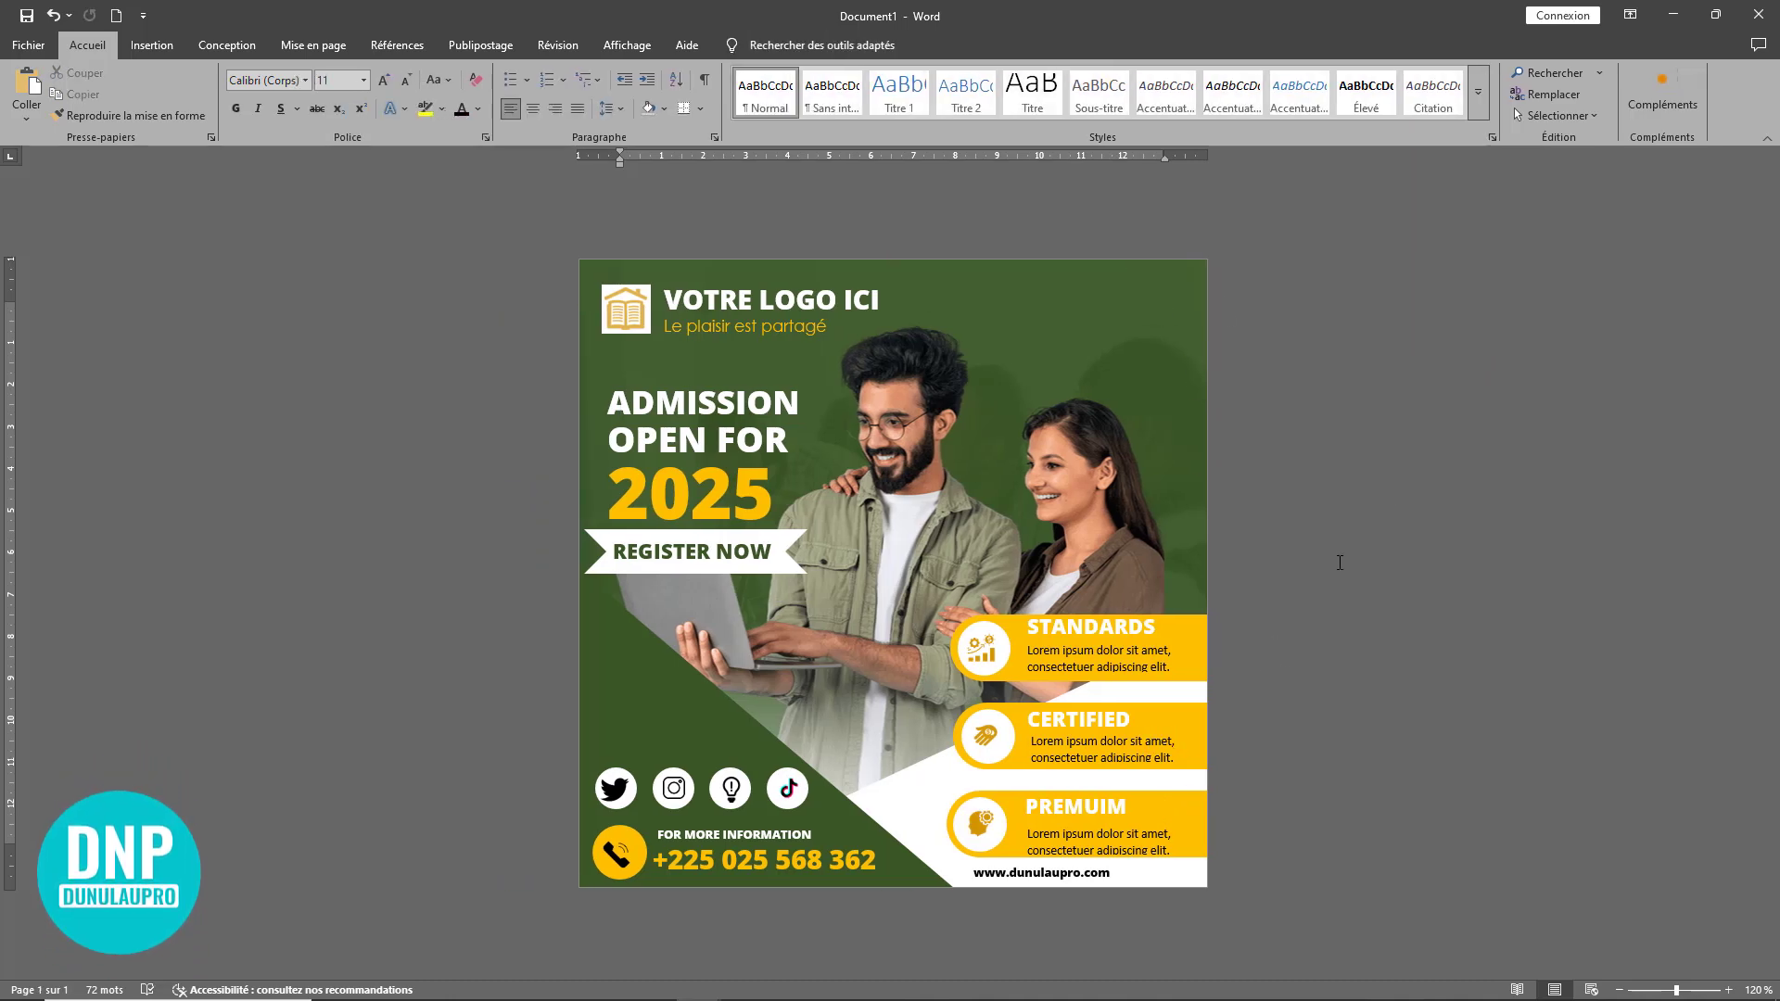
pyautogui.keyDown('ctrl'); pyautogui.scroll(2, 1388, 429); pyautogui.keyUp('ctrl')
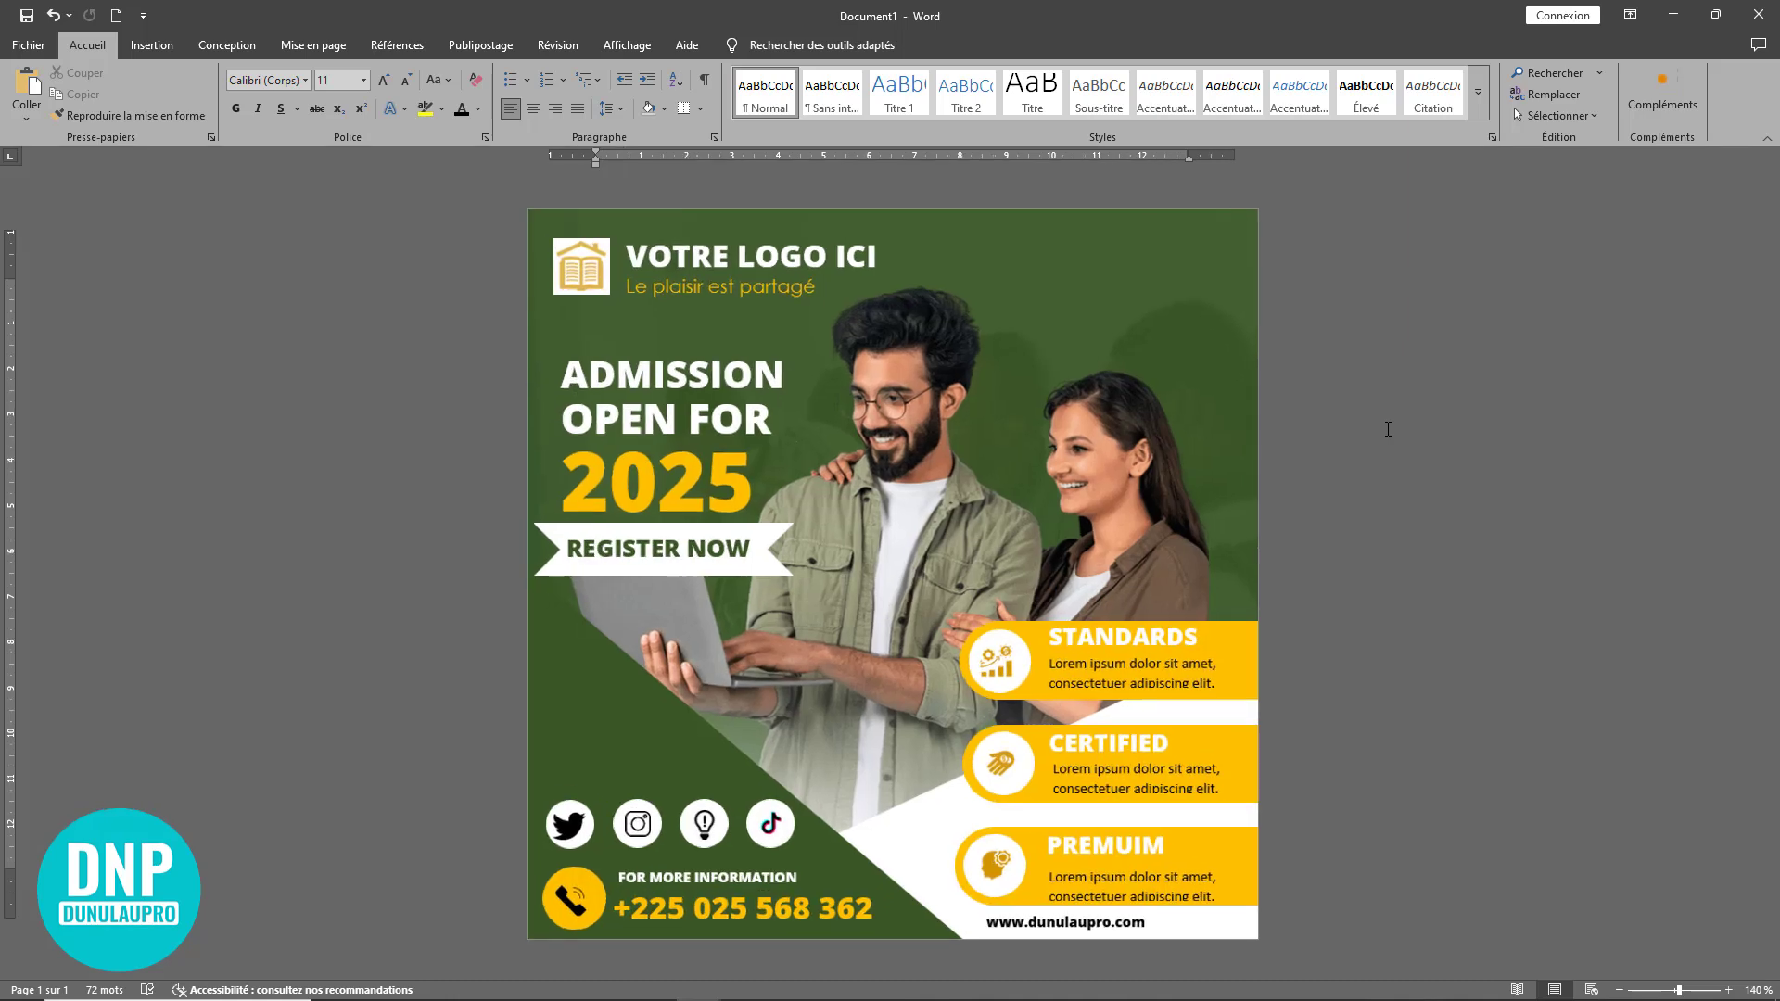
pyautogui.click(1768, 136)
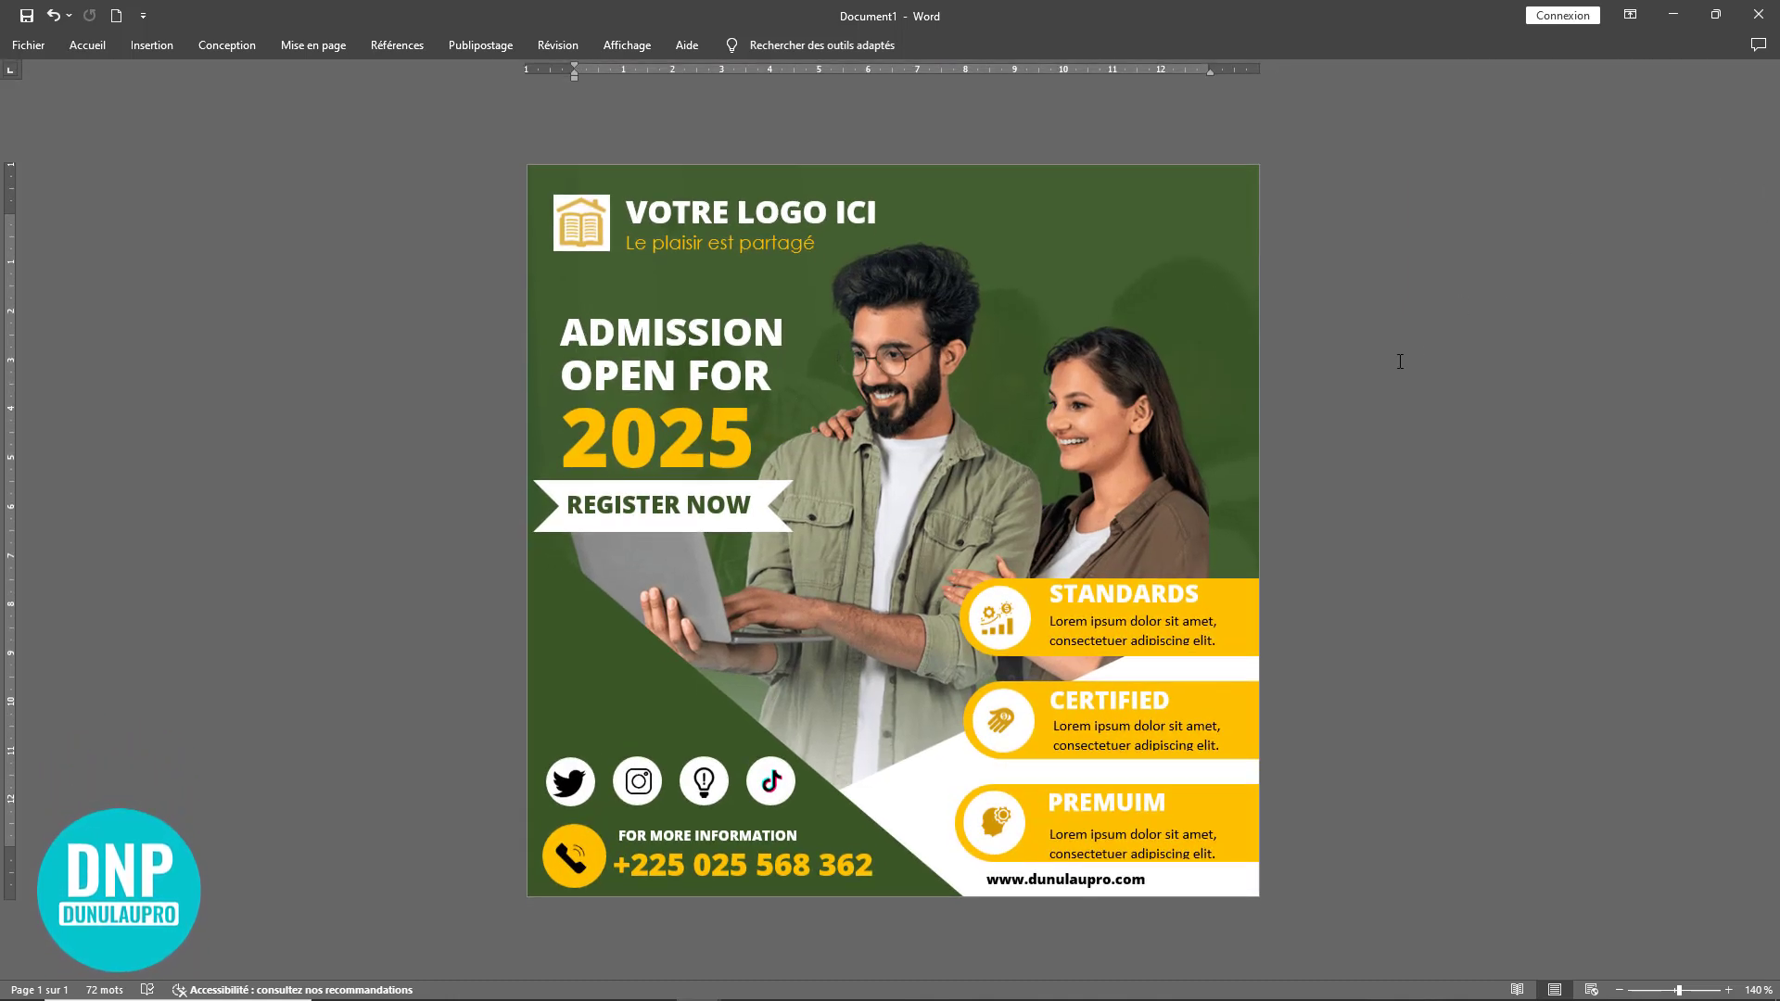